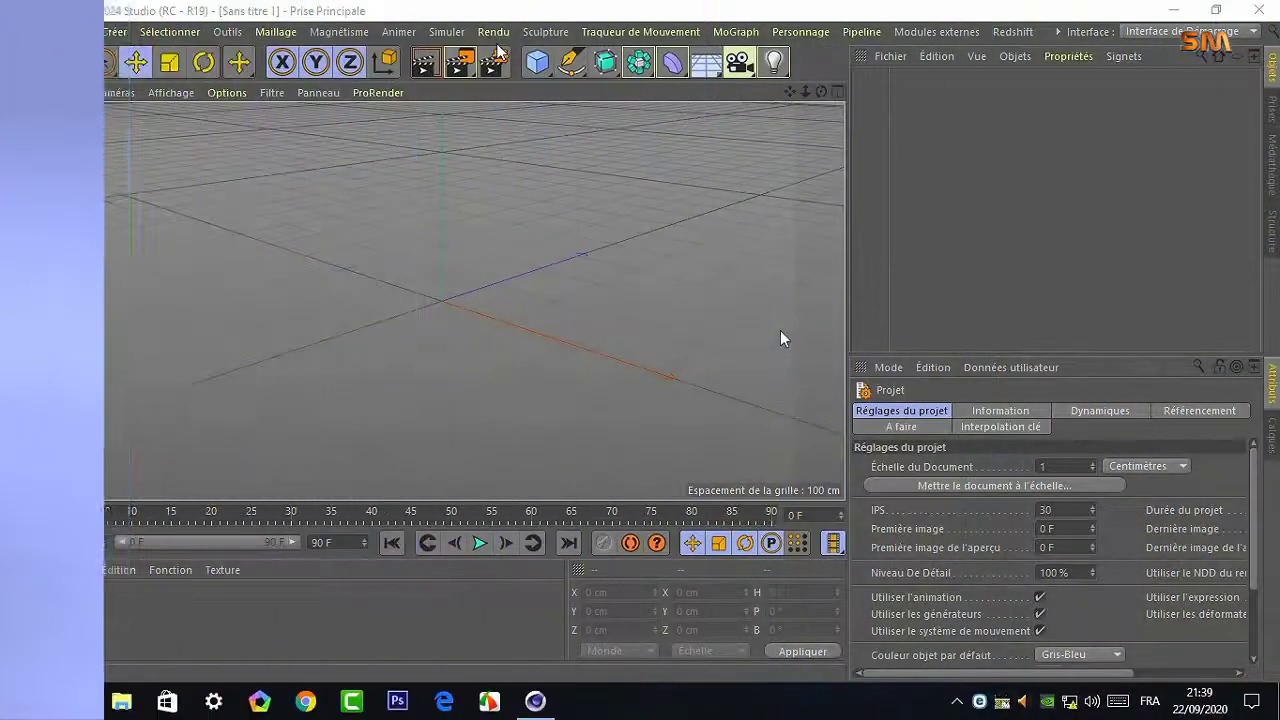
# Add a cube and size it 400 cm tall and 250 cm wide
pyautogui.click(537, 62)
pyautogui.click(600, 88)
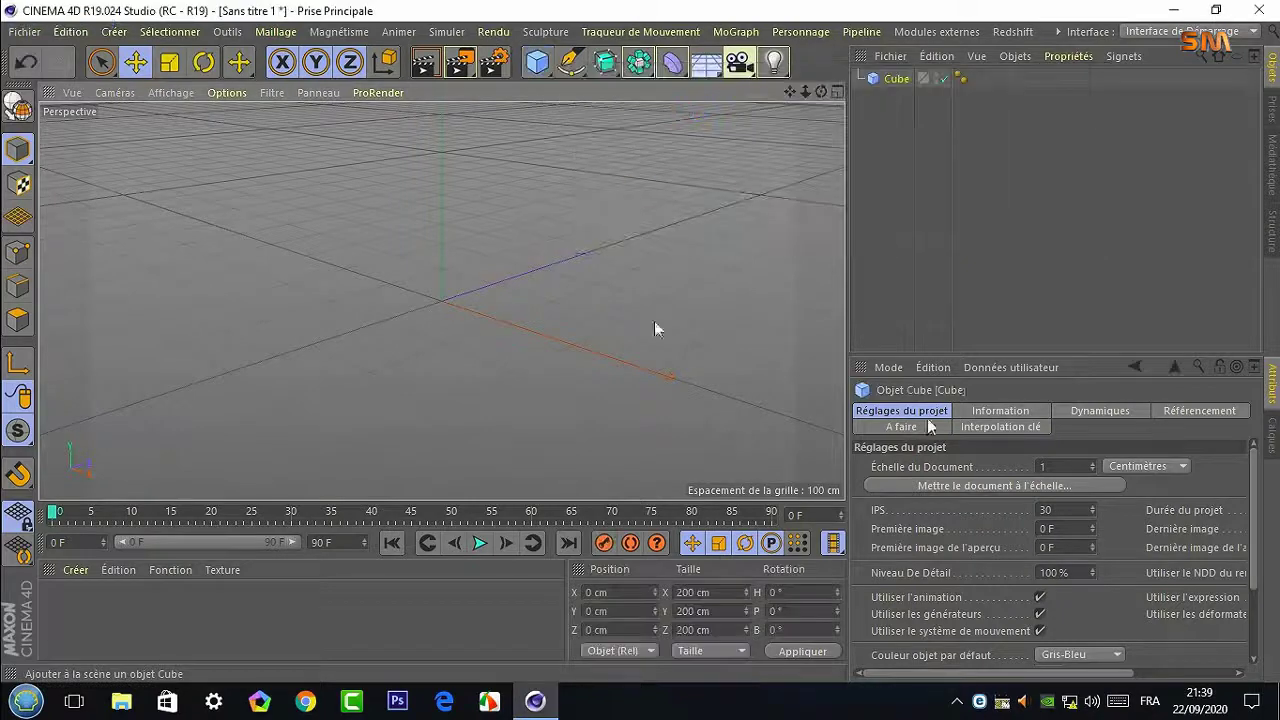
pyautogui.doubleClick(937, 469)
pyautogui.write('400')
pyautogui.press('Return')
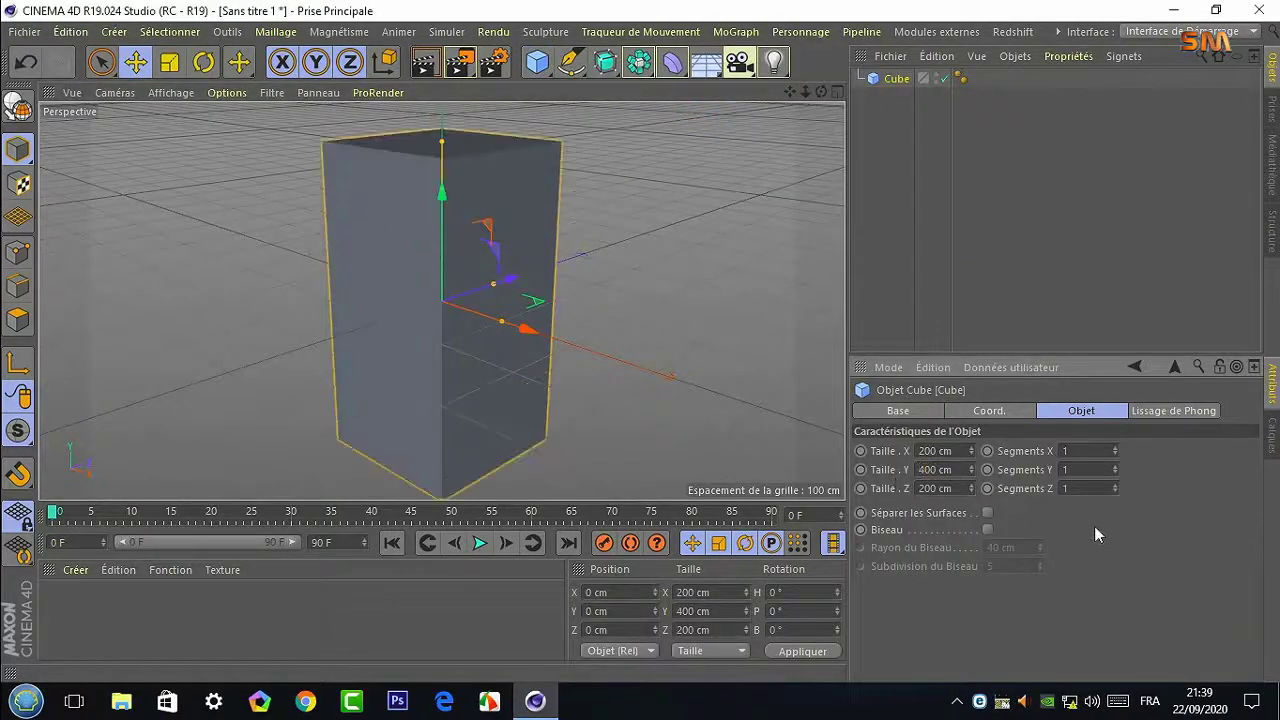
pyautogui.moveTo(826, 96); pyautogui.dragTo(441, 300)
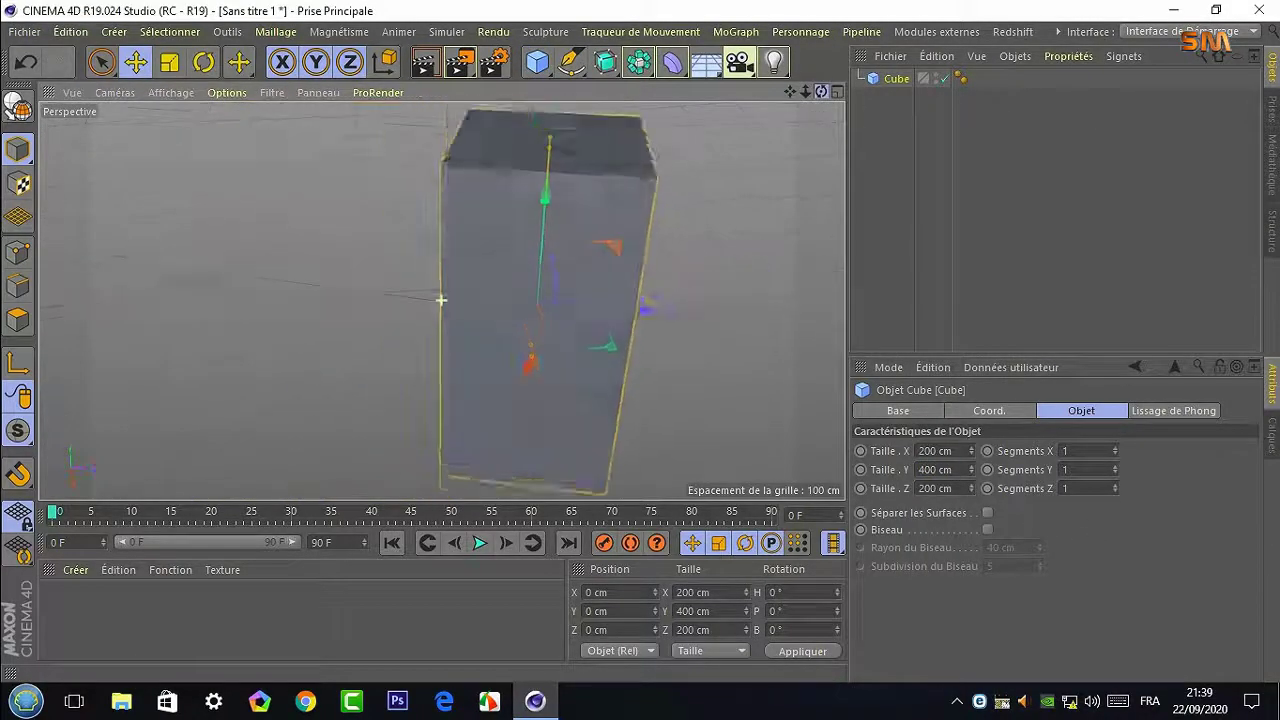
pyautogui.click(953, 450)
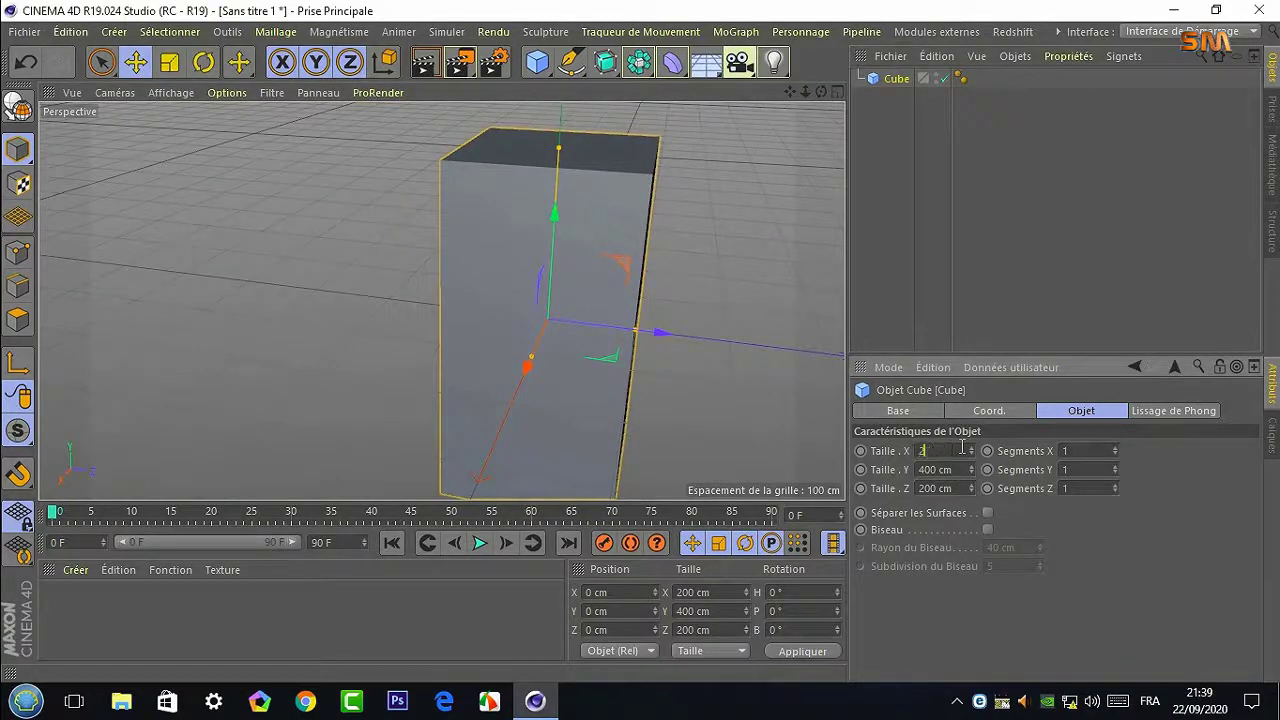
pyautogui.write('50')
pyautogui.press('Return')
pyautogui.moveTo(821, 91); pyautogui.dragTo(441, 300)
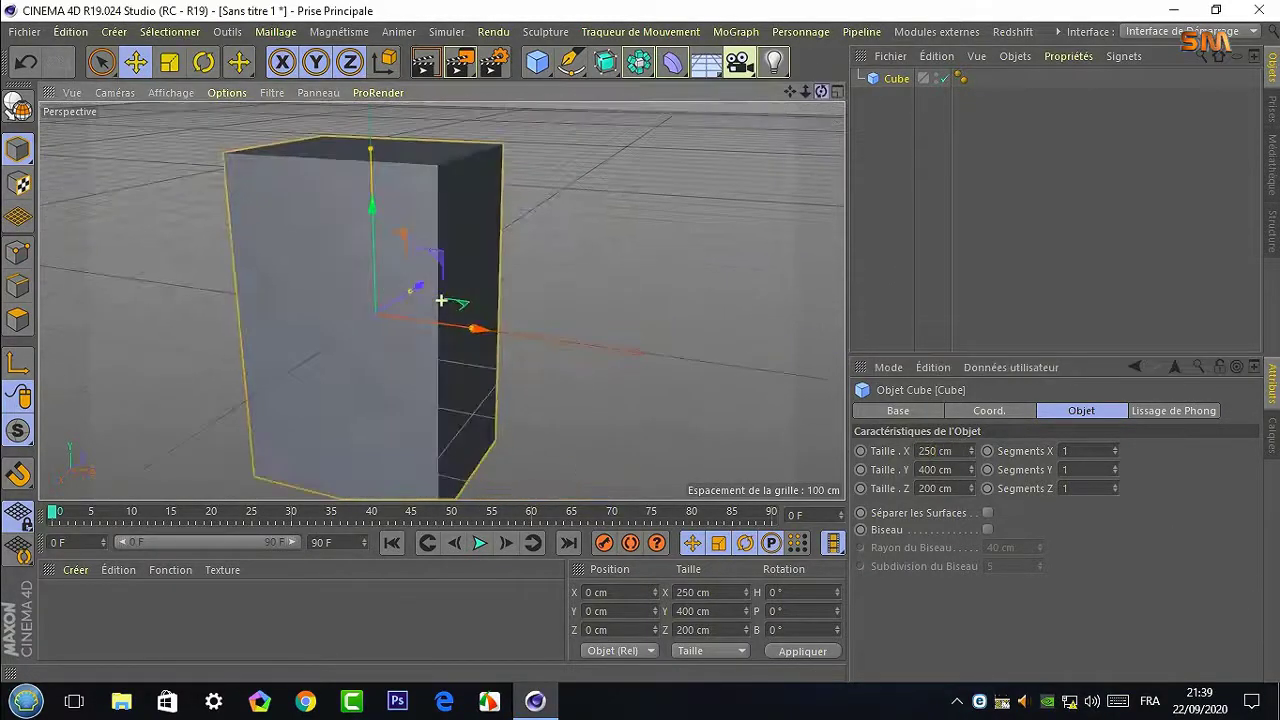
# Make the cube editable and cut a vertical edge loop down its centre
pyautogui.press('c')
pyautogui.rightClick(760, 280)
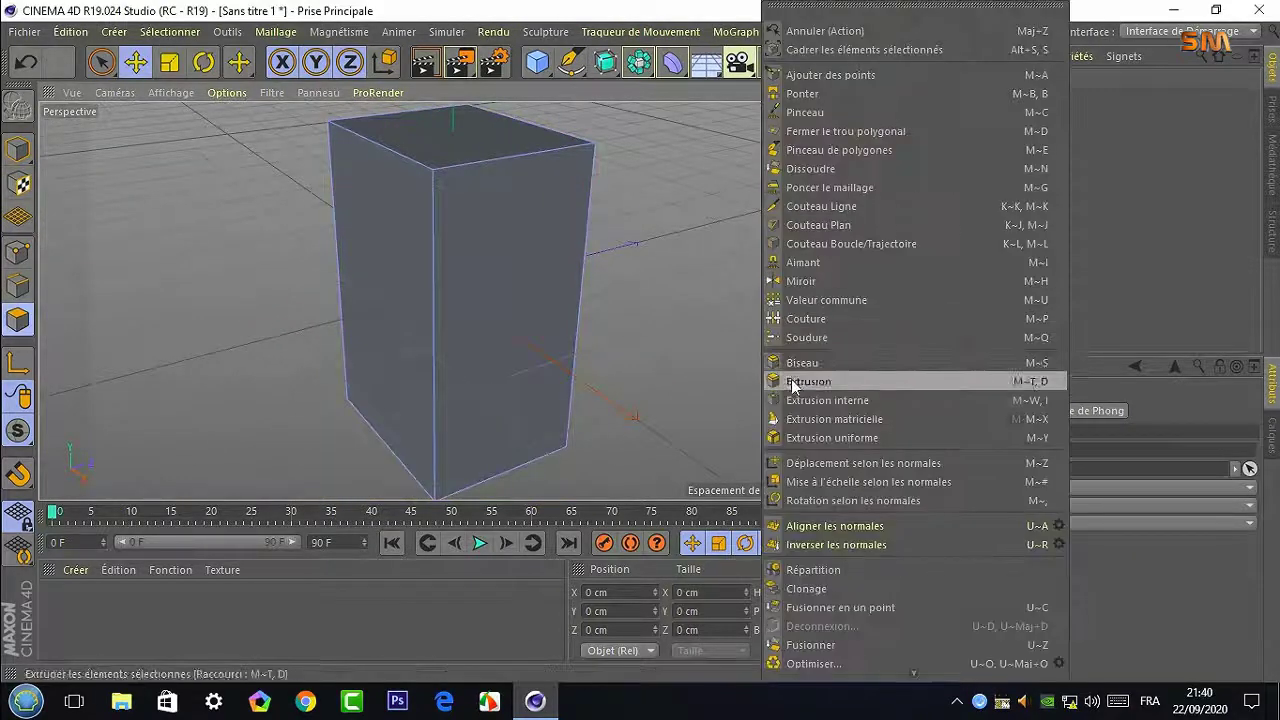
pyautogui.click(815, 374)
pyautogui.click(498, 160)
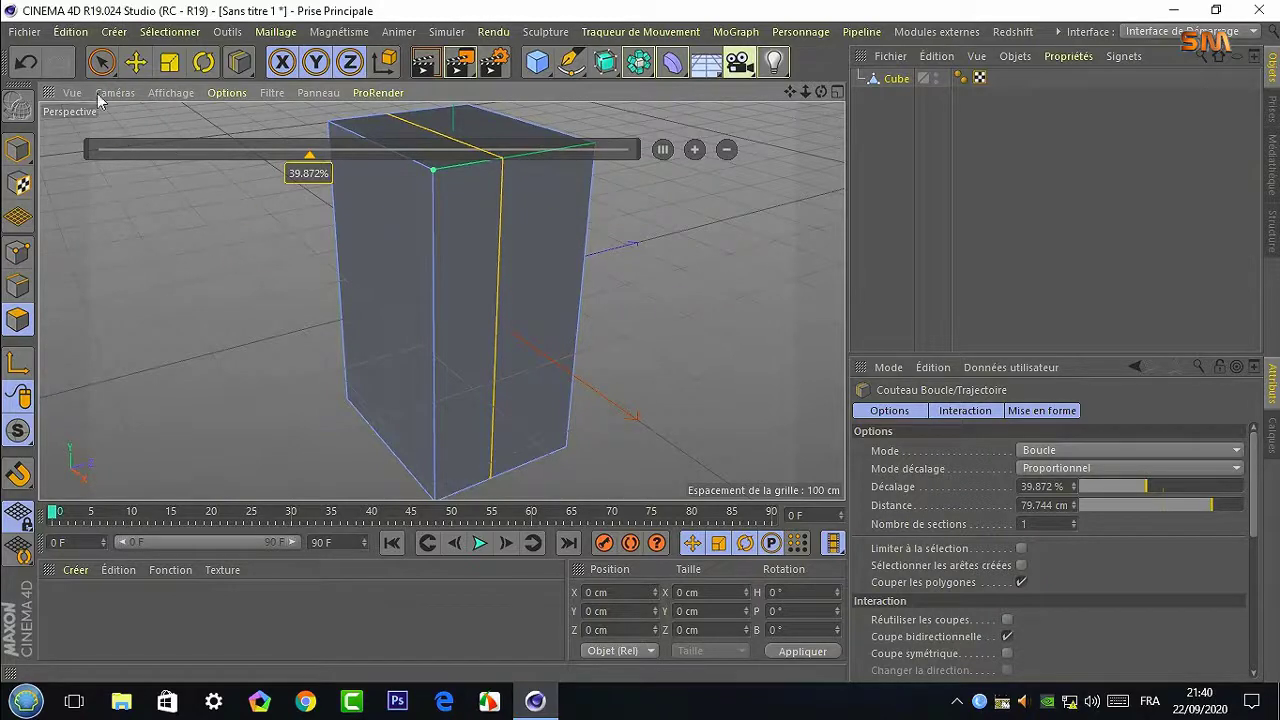
pyautogui.click(101, 62)
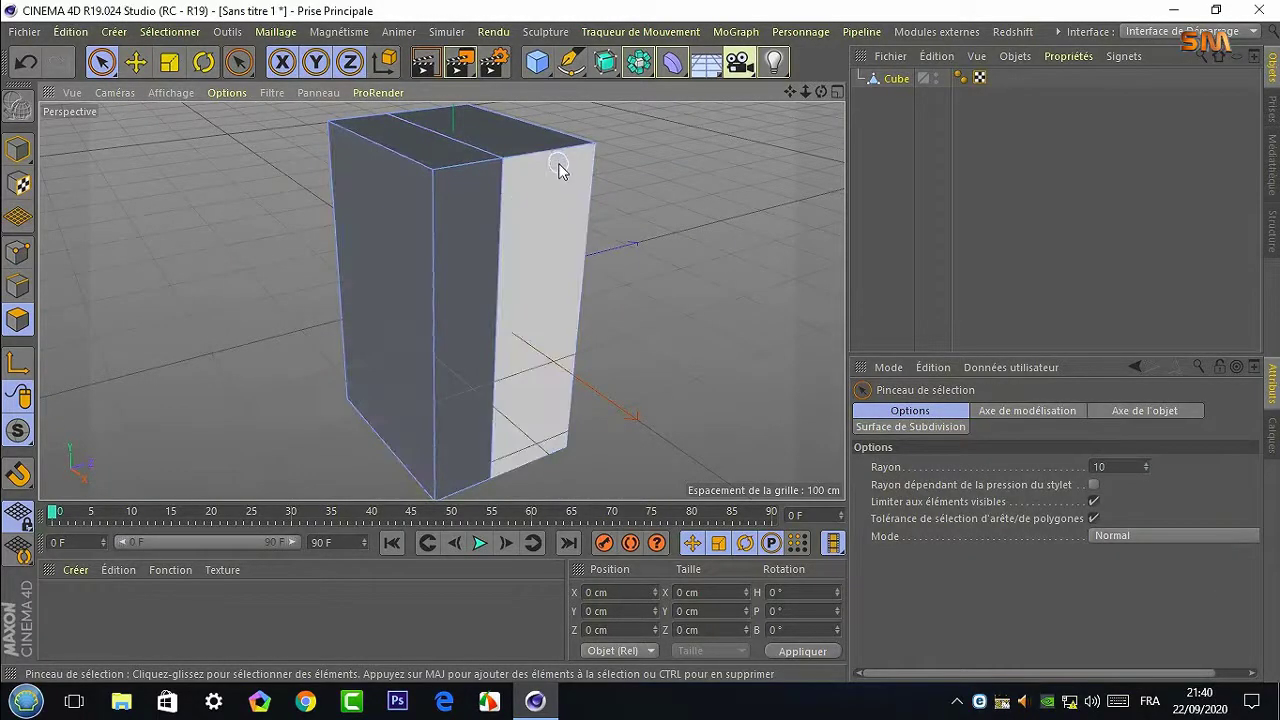
# Loop-select the new cut and bevel it 10 cm into two edges
pyautogui.rightClick(650, 220)
pyautogui.press('Escape')
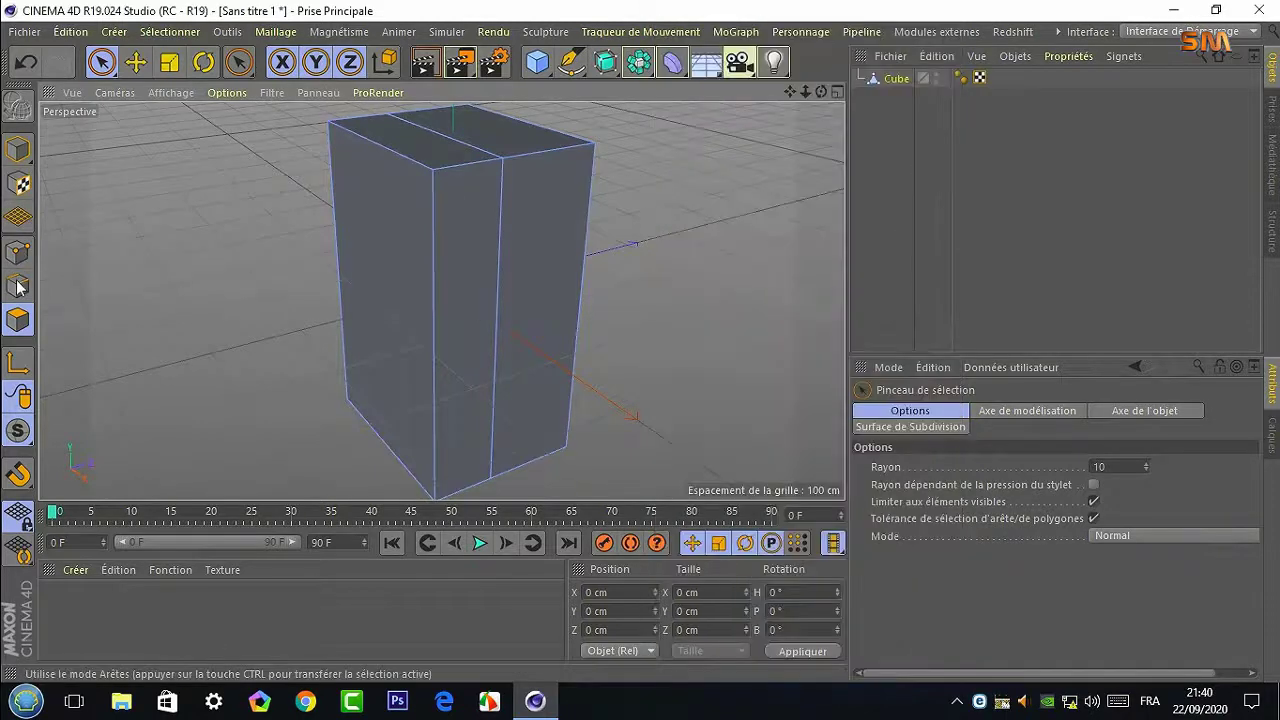
pyautogui.click(18, 285)
pyautogui.click(170, 31)
pyautogui.click(200, 140)
pyautogui.click(497, 230)
pyautogui.rightClick(620, 242)
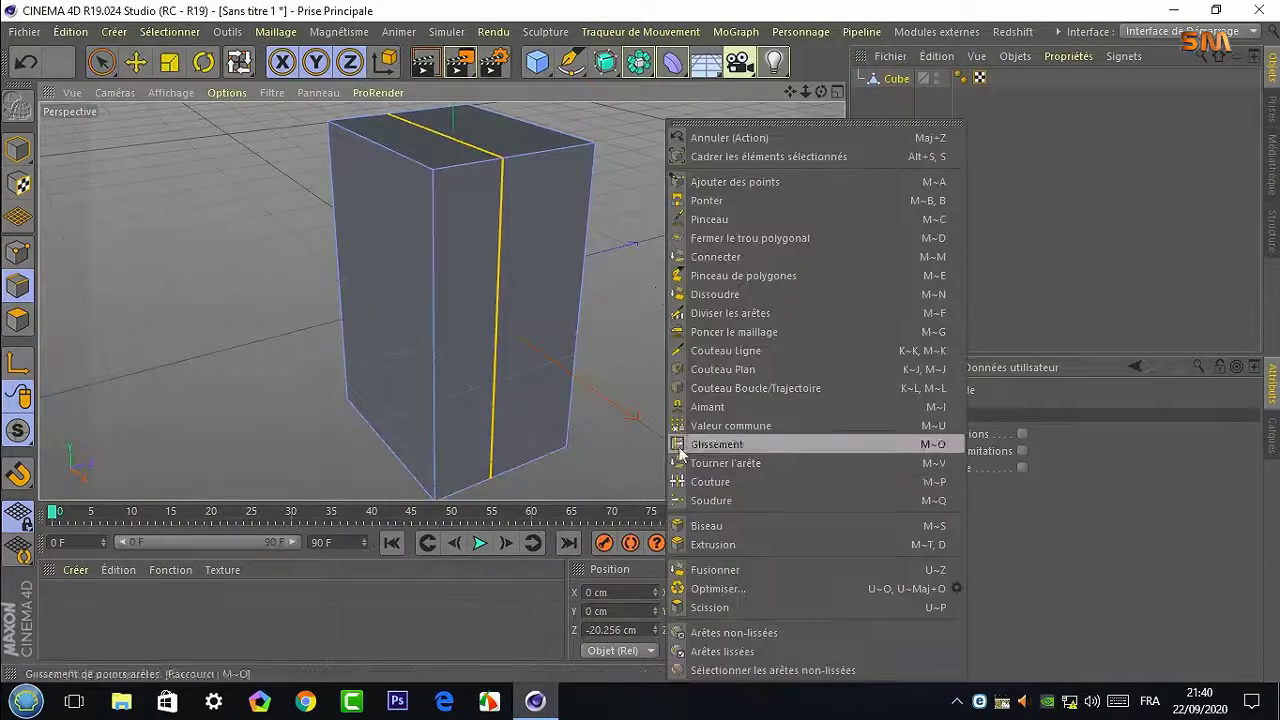
pyautogui.click(692, 530)
pyautogui.click(688, 362)
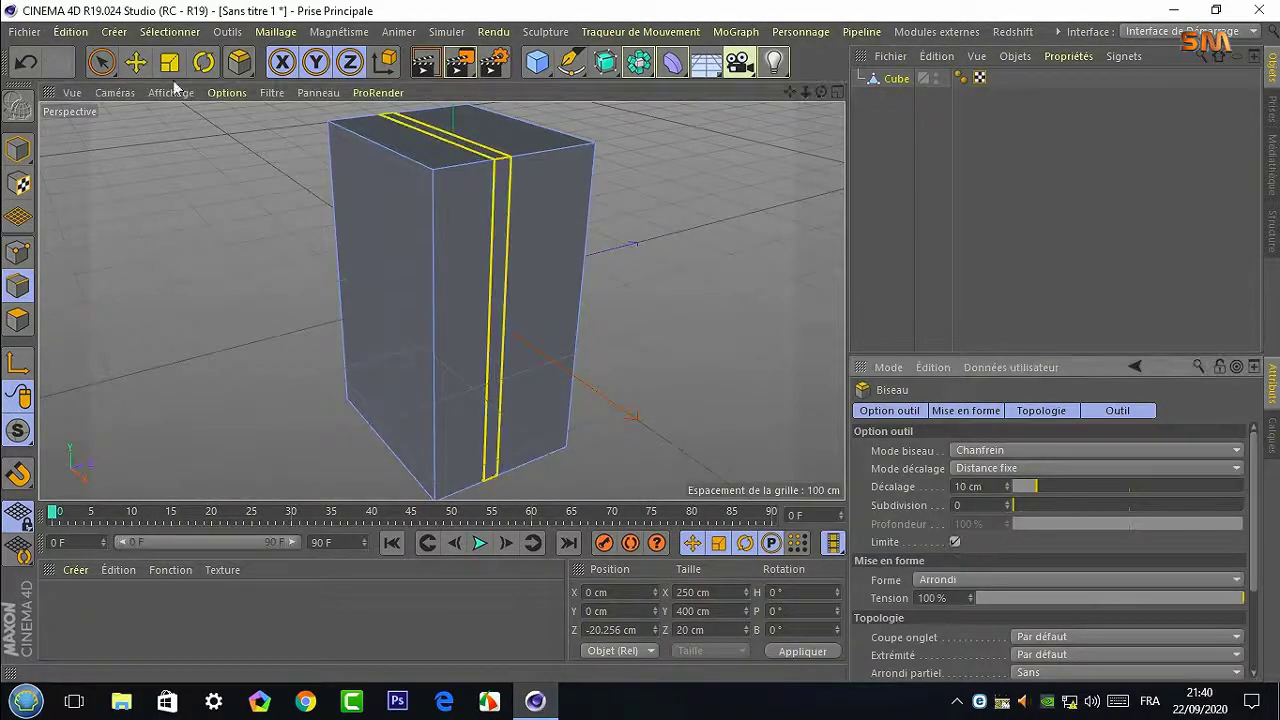
# Loop-select the chamfered polygon strip and delete it to leave a narrow gap
pyautogui.click(170, 31)
pyautogui.click(200, 157)
pyautogui.click(503, 175)
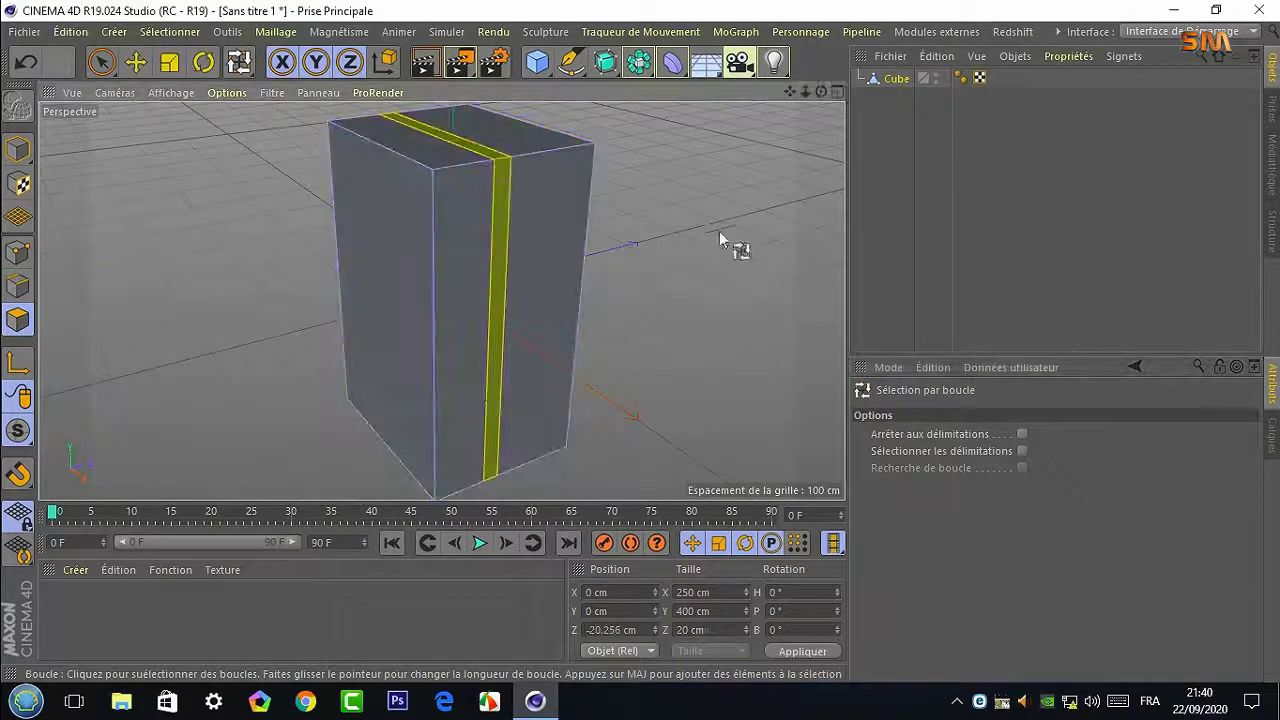
pyautogui.rightClick(719, 233)
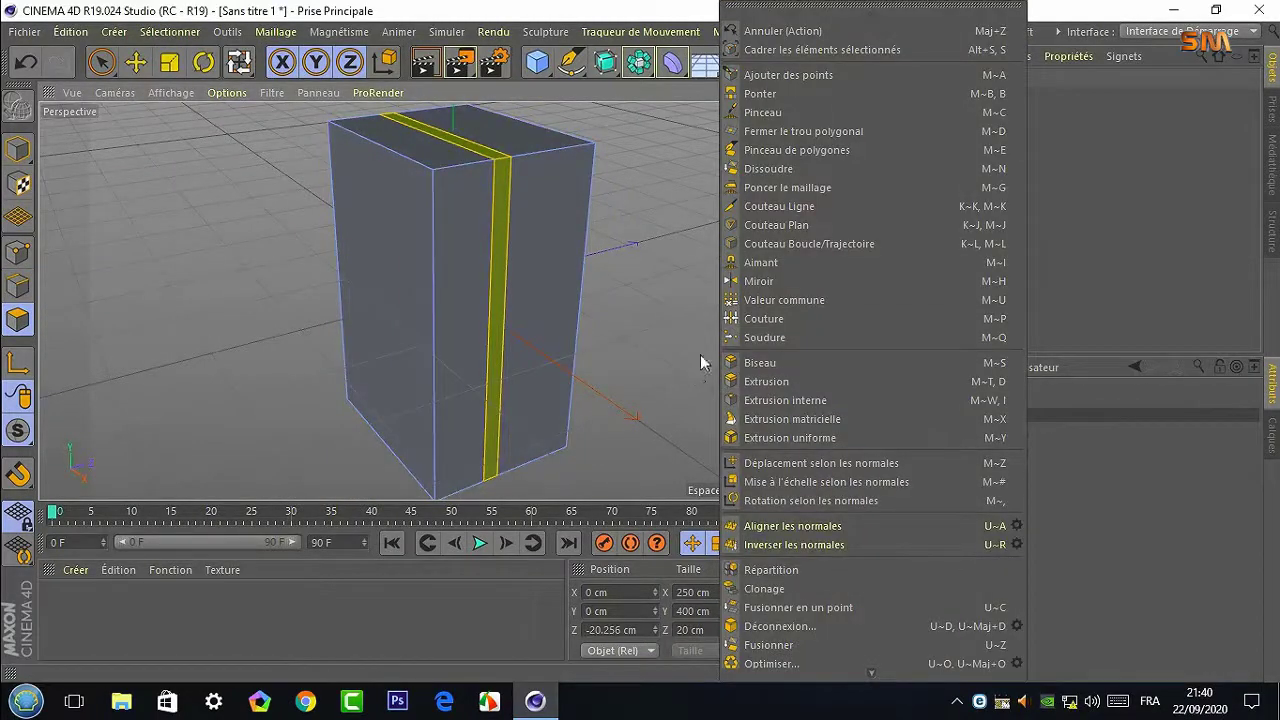
pyautogui.click(704, 354)
pyautogui.press('Delete')
pyautogui.moveTo(720, 366)
pyautogui.keyDown('alt'); pyautogui.mouseDown()
pyautogui.moveTo(441, 300)
pyautogui.moveTo(430, 285)
pyautogui.mouseUp(); pyautogui.keyUp('alt')
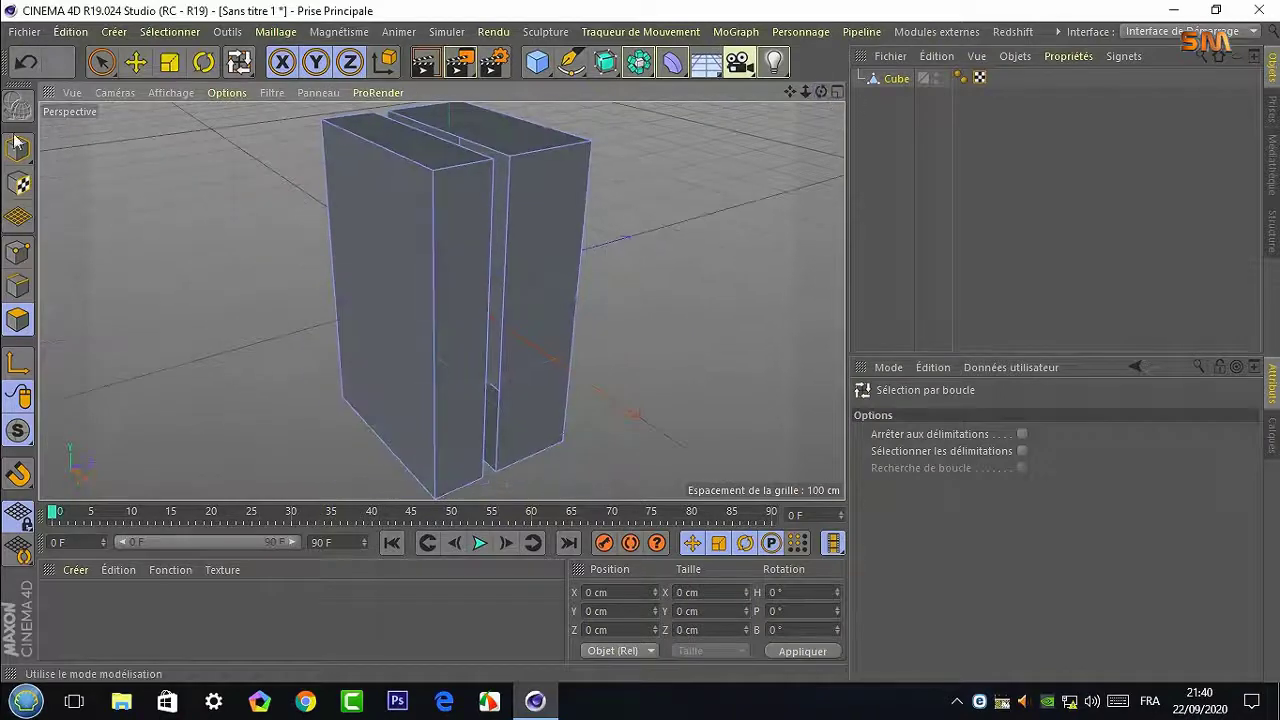
# Select all polygons of one half and move it far away along Z
pyautogui.click(170, 31)
pyautogui.click(543, 177)
pyautogui.keyDown('alt'); pyautogui.moveTo(806, 163); pyautogui.dragTo(725, 305); pyautogui.keyUp('alt')
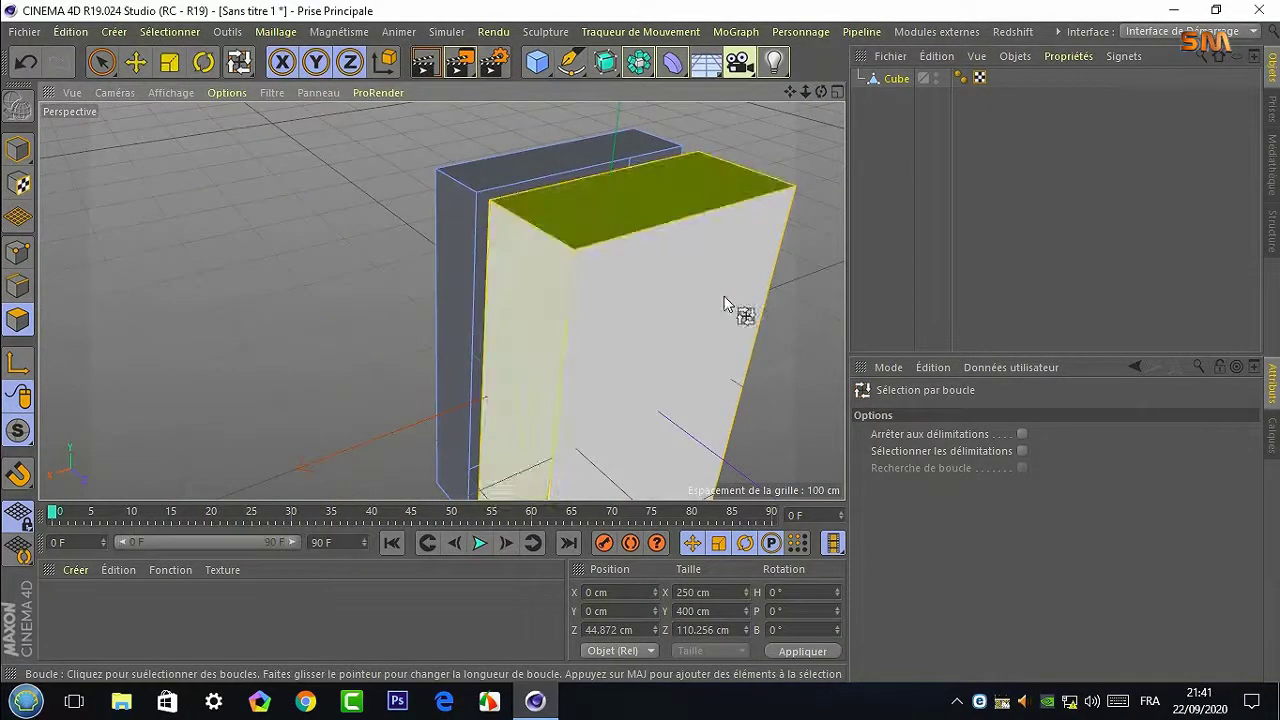
pyautogui.scroll(-3, 725, 305)
pyautogui.moveTo(821, 92); pyautogui.dragTo(821, 120)
pyautogui.press('e')
pyautogui.moveTo(540, 290); pyautogui.dragTo(565, 288)
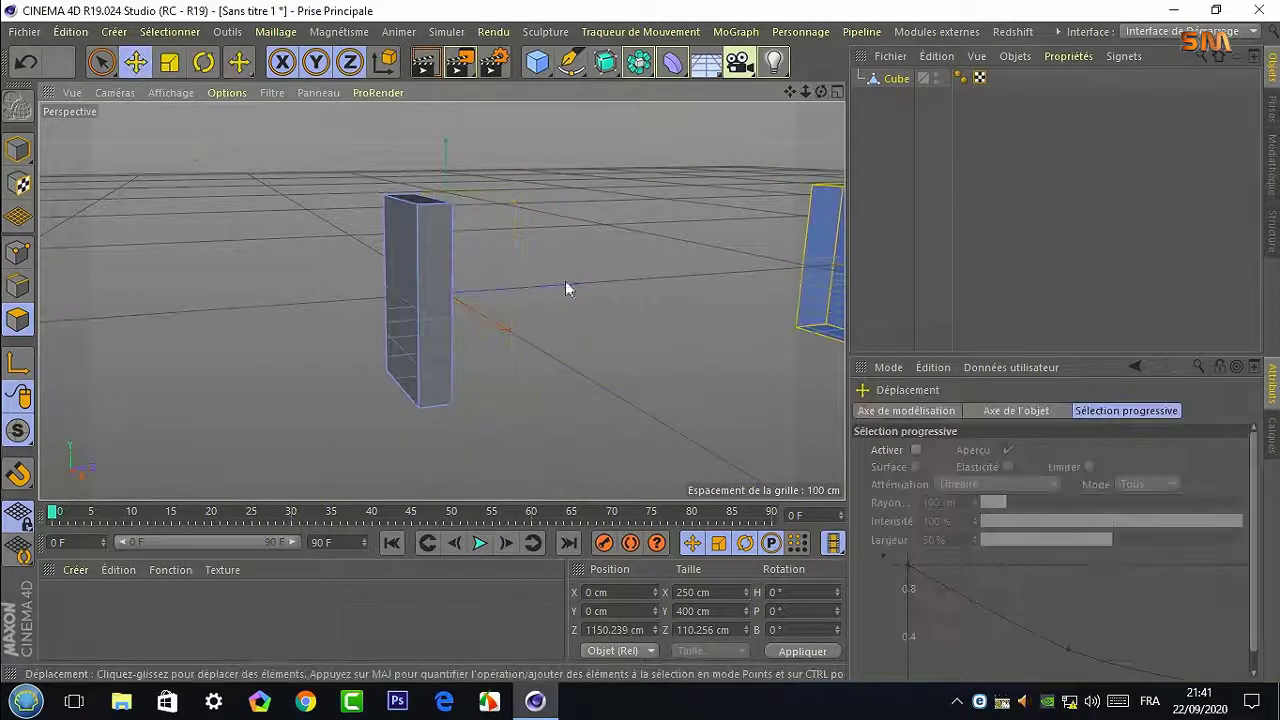
pyautogui.scroll(3, 797, 116)
pyautogui.keyDown('alt'); pyautogui.moveTo(802, 119); pyautogui.dragTo(357, 326); pyautogui.keyUp('alt')
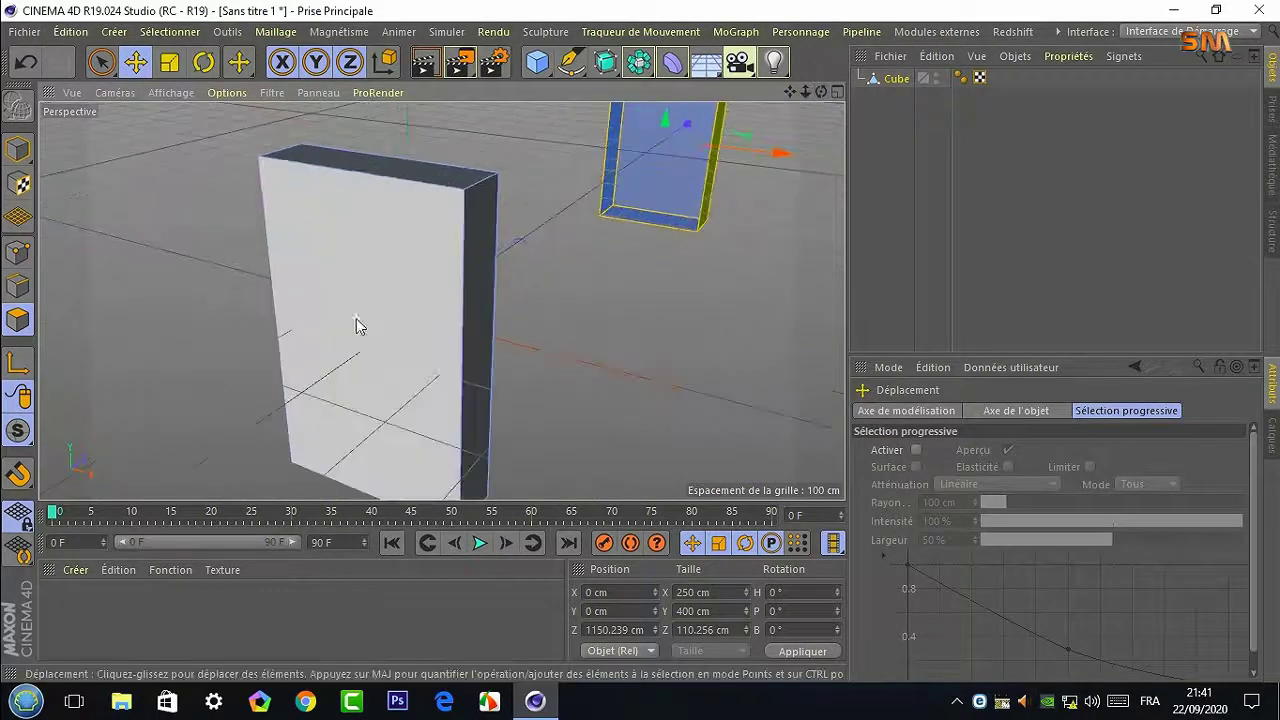
# Cut two parallel vertical loops into the remaining half, offset near 30% and 70%
pyautogui.rightClick(681, 306)
pyautogui.click(760, 246)
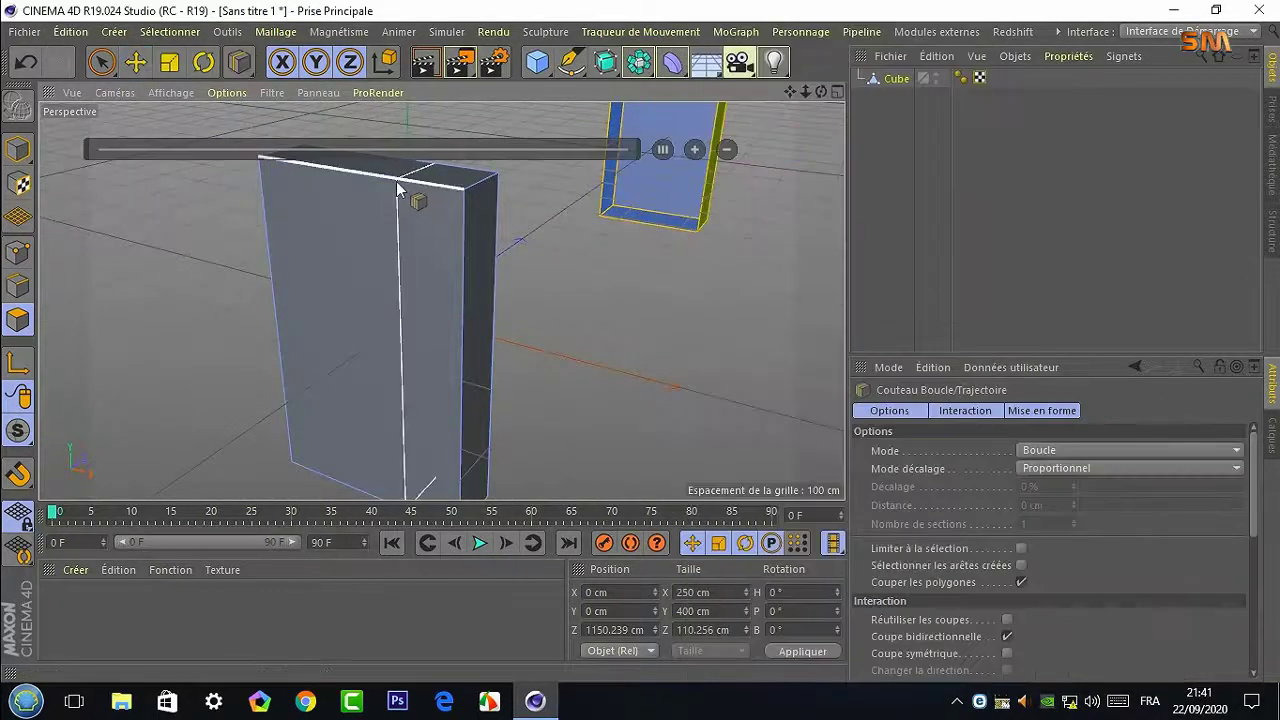
pyautogui.click(396, 181)
pyautogui.click(697, 150)
pyautogui.moveTo(821, 91); pyautogui.dragTo(443, 300)
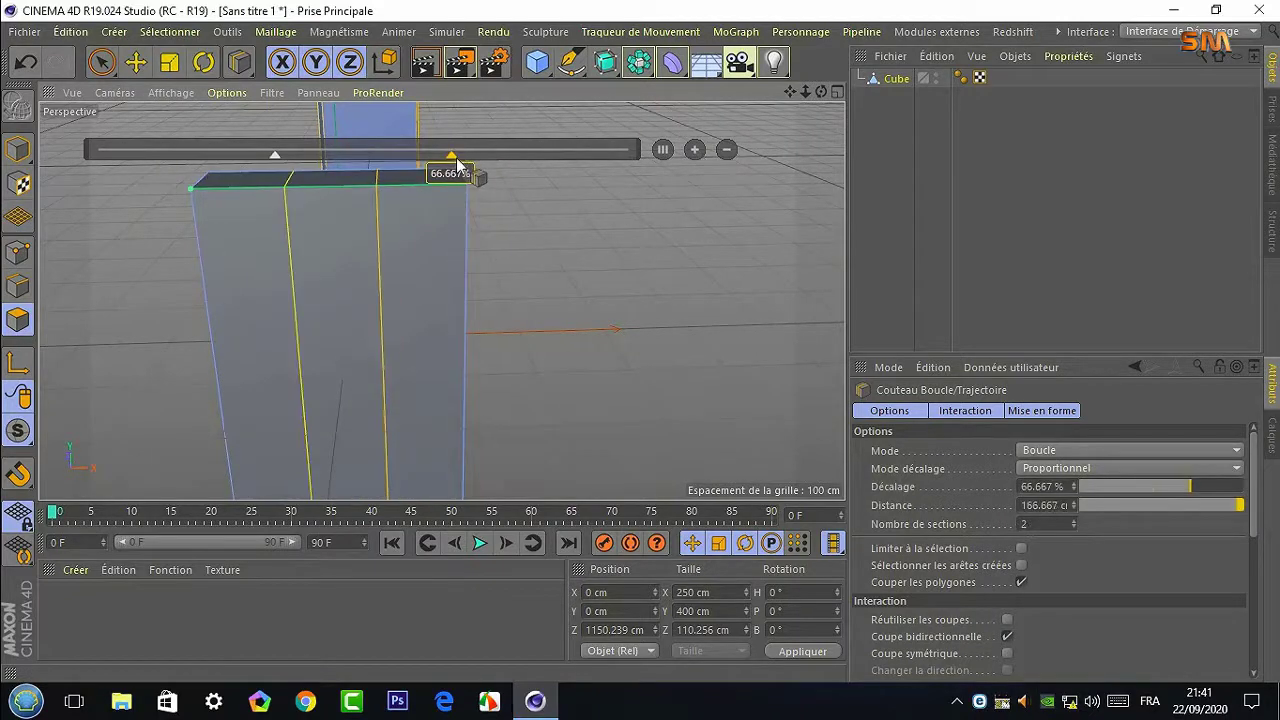
pyautogui.moveTo(453, 160); pyautogui.dragTo(471, 160)
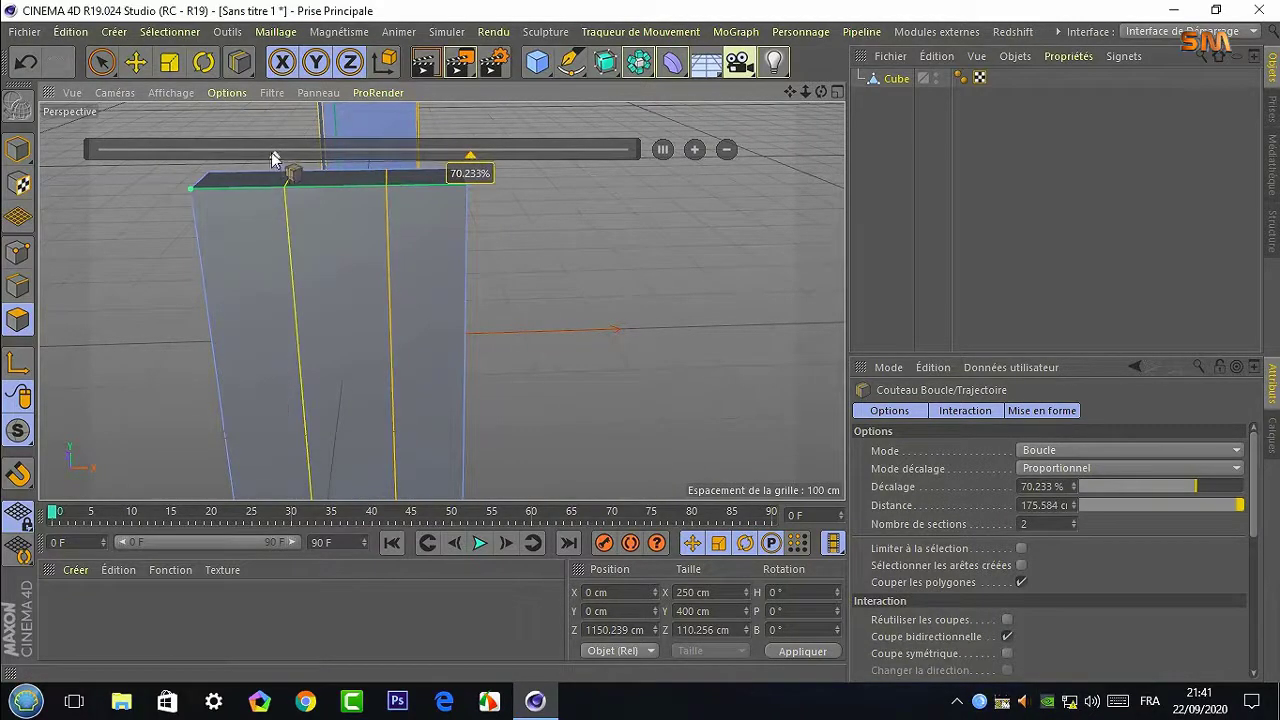
pyautogui.moveTo(271, 160); pyautogui.dragTo(257, 160)
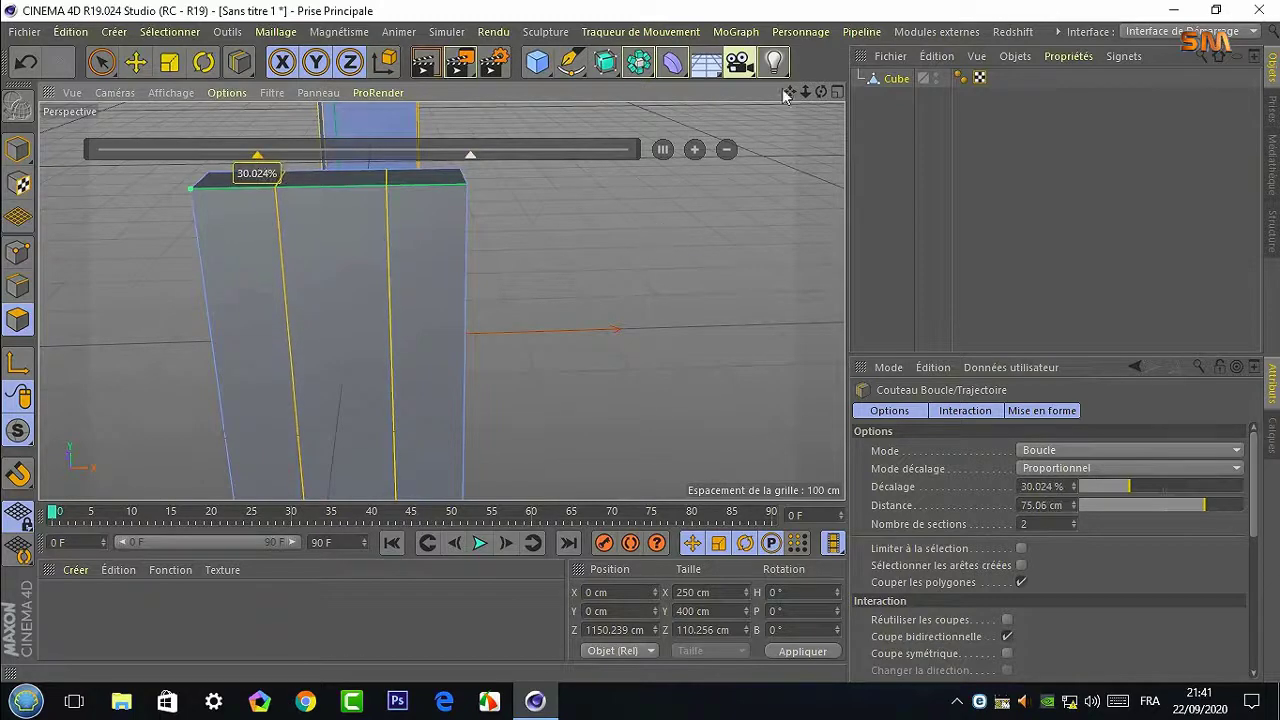
pyautogui.keyDown('alt'); pyautogui.moveTo(787, 93); pyautogui.dragTo(729, 247); pyautogui.keyUp('alt')
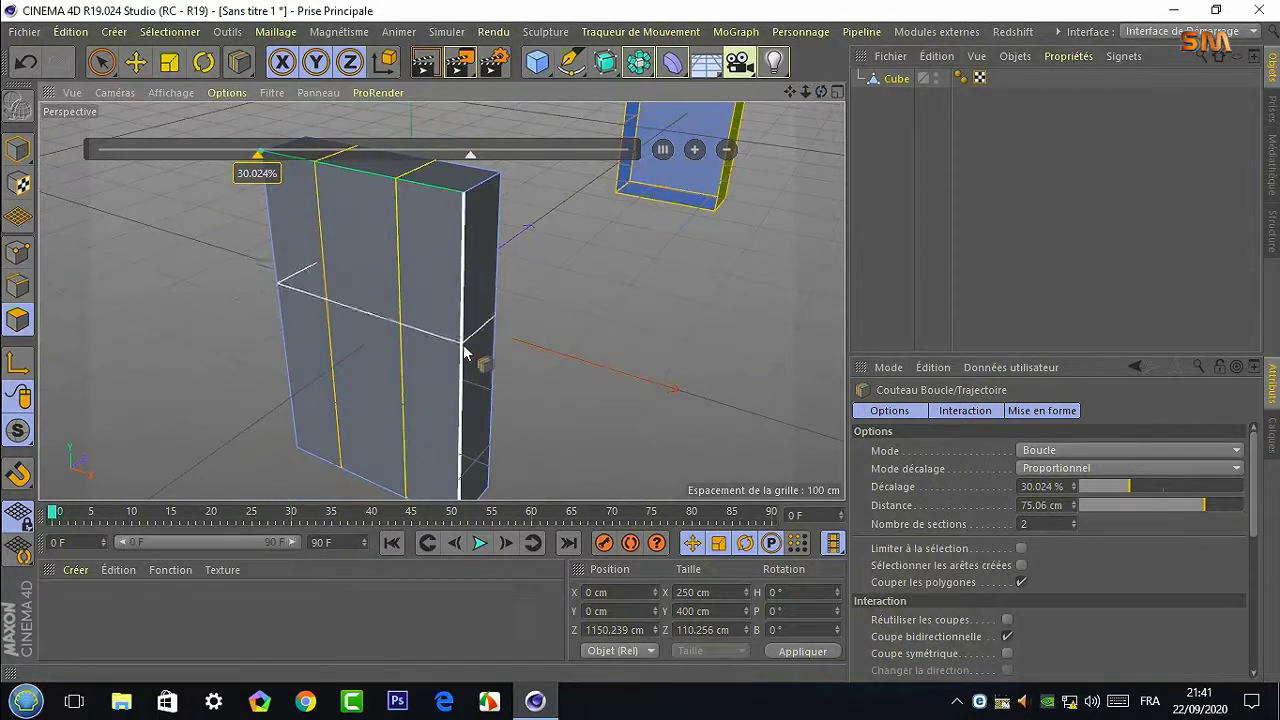
# Extrude the upper middle panel outward about 13.8 cm
pyautogui.click(101, 62)
pyautogui.click(355, 250)
pyautogui.rightClick(640, 374)
pyautogui.click(669, 374)
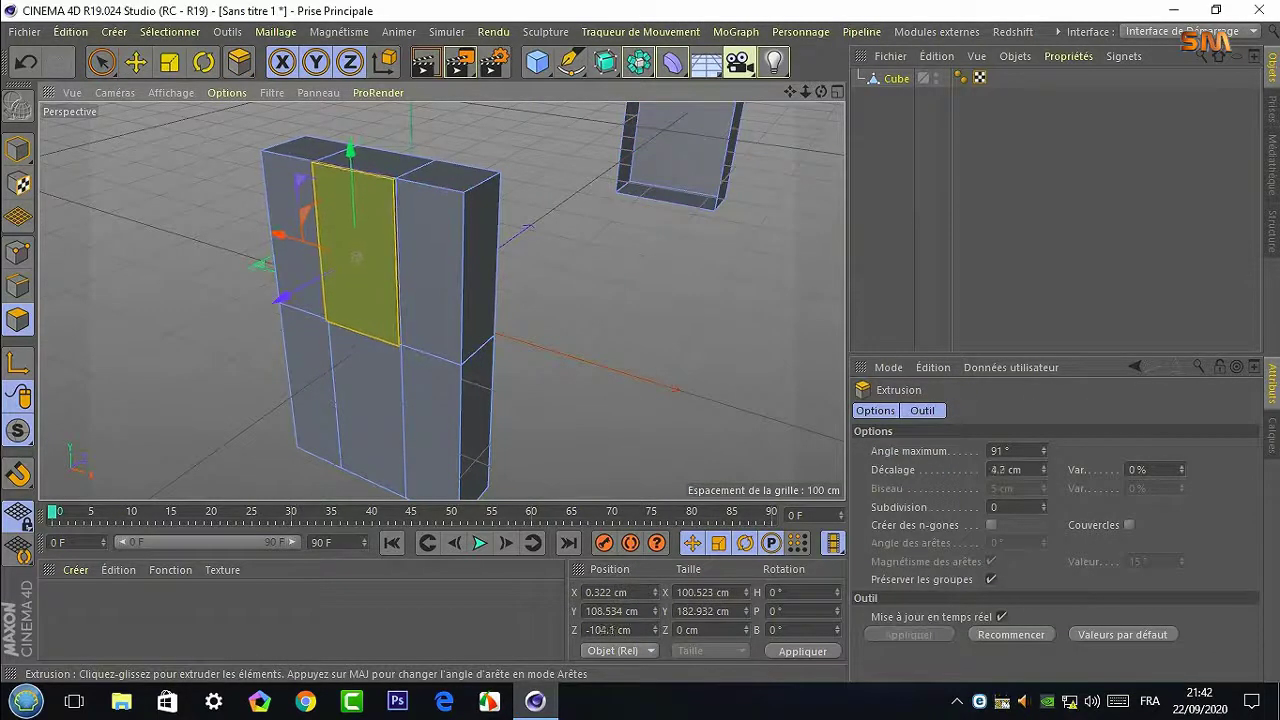
pyautogui.moveTo(673, 386); pyautogui.dragTo(655, 374)
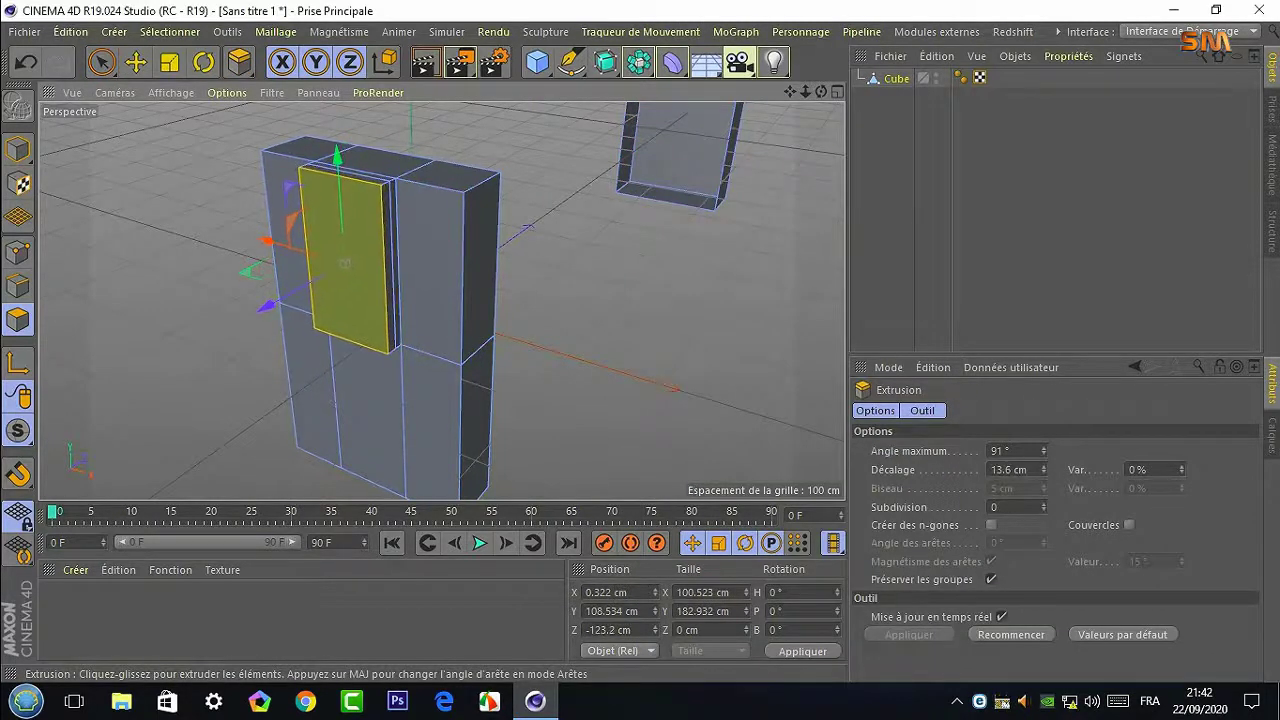
# Select the panel's two front vertical edges, scale them closer along X, then move them back
pyautogui.click(18, 286)
pyautogui.click(101, 62)
pyautogui.scroll(3, 391, 272)
pyautogui.click(391, 272)
pyautogui.keyDown('alt'); pyautogui.moveTo(391, 272); pyautogui.dragTo(370, 318); pyautogui.keyUp('alt')
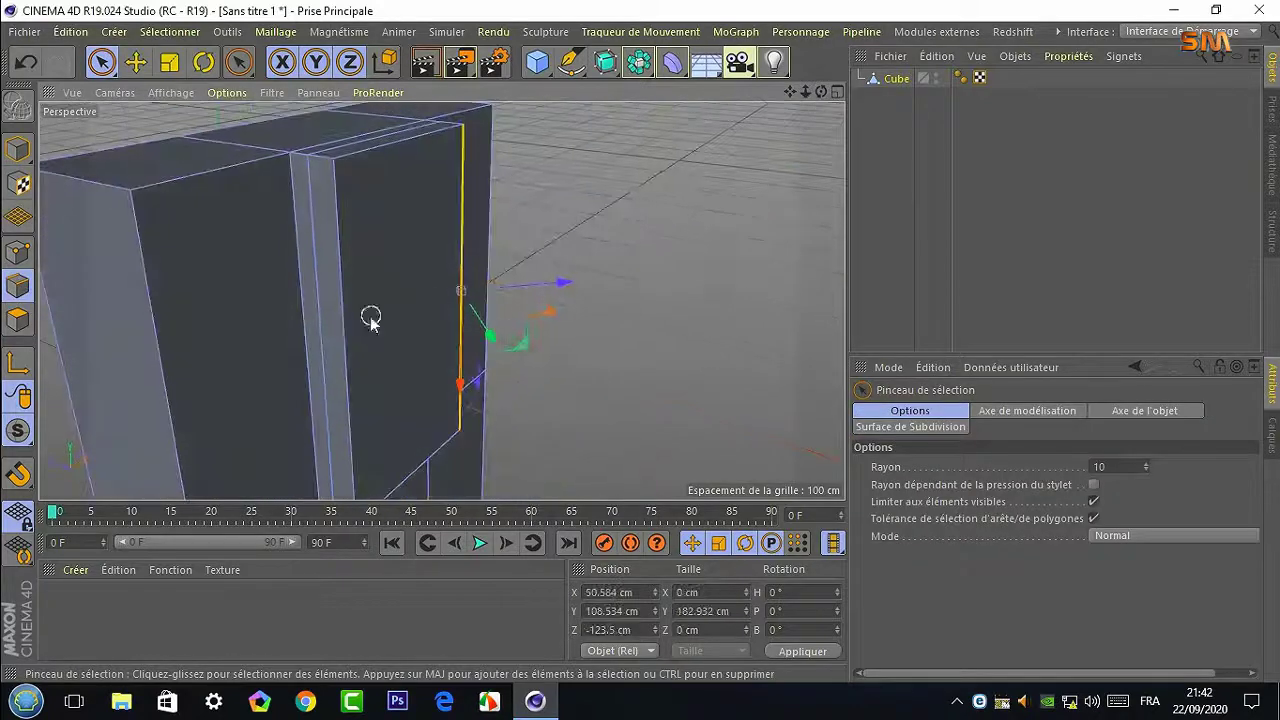
pyautogui.keyDown('shift'); pyautogui.click(343, 322); pyautogui.keyUp('shift')
pyautogui.press('t')
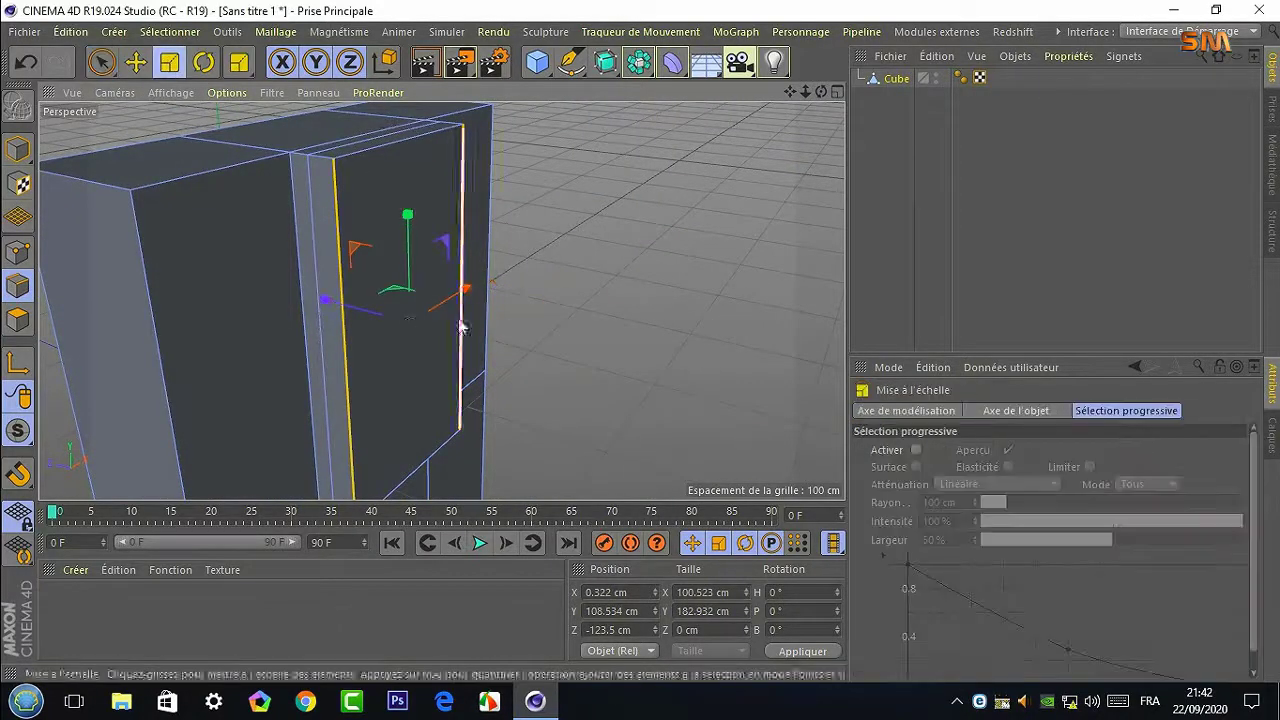
pyautogui.moveTo(464, 290); pyautogui.dragTo(458, 295)
pyautogui.press('e')
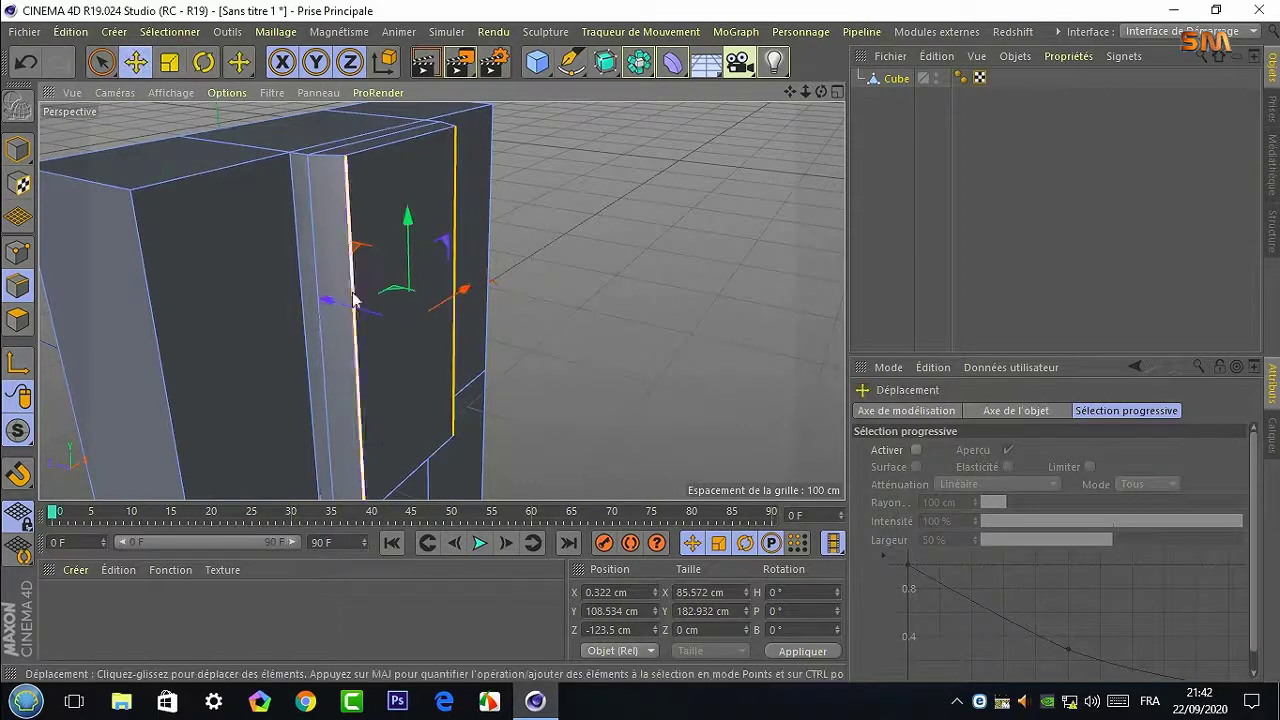
pyautogui.moveTo(329, 296); pyautogui.dragTo(343, 303)
pyautogui.moveTo(703, 176)
pyautogui.keyDown('alt'); pyautogui.mouseDown()
pyautogui.moveTo(441, 300)
pyautogui.moveTo(782, 89)
pyautogui.moveTo(740, 114)
pyautogui.mouseUp(); pyautogui.keyUp('alt')
# Loop-cut the protruding panel into 6 sections and switch to an enlarged Top view
pyautogui.rightClick(740, 114)
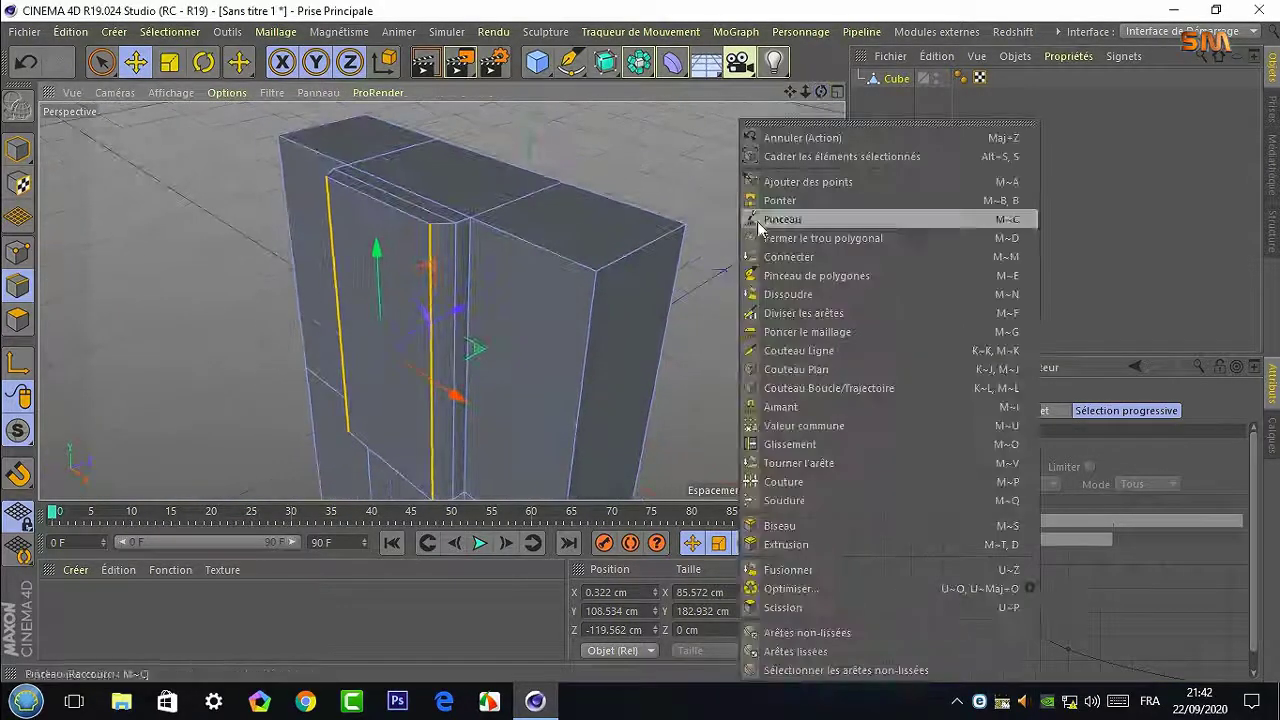
pyautogui.click(857, 386)
pyautogui.click(415, 225)
pyautogui.click(695, 149)
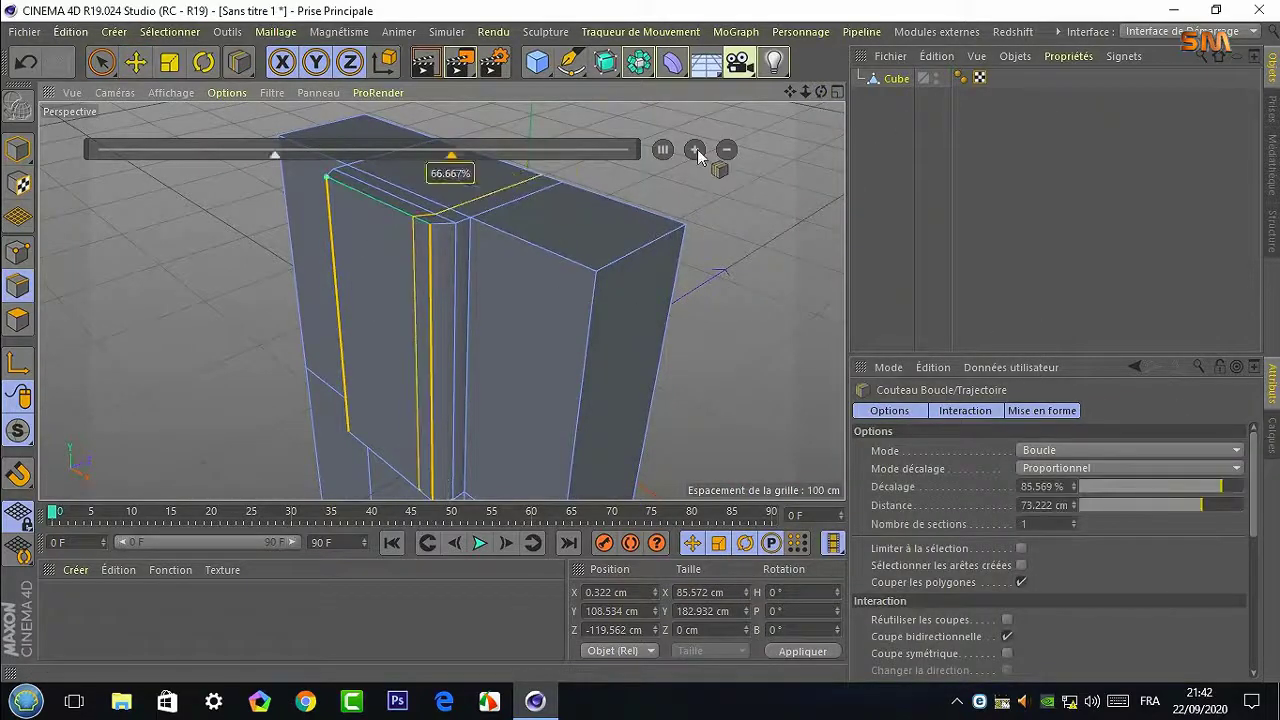
pyautogui.click(695, 149)
pyautogui.click(695, 149)
pyautogui.click(695, 149)
pyautogui.click(695, 149)
pyautogui.middleClick(450, 181)
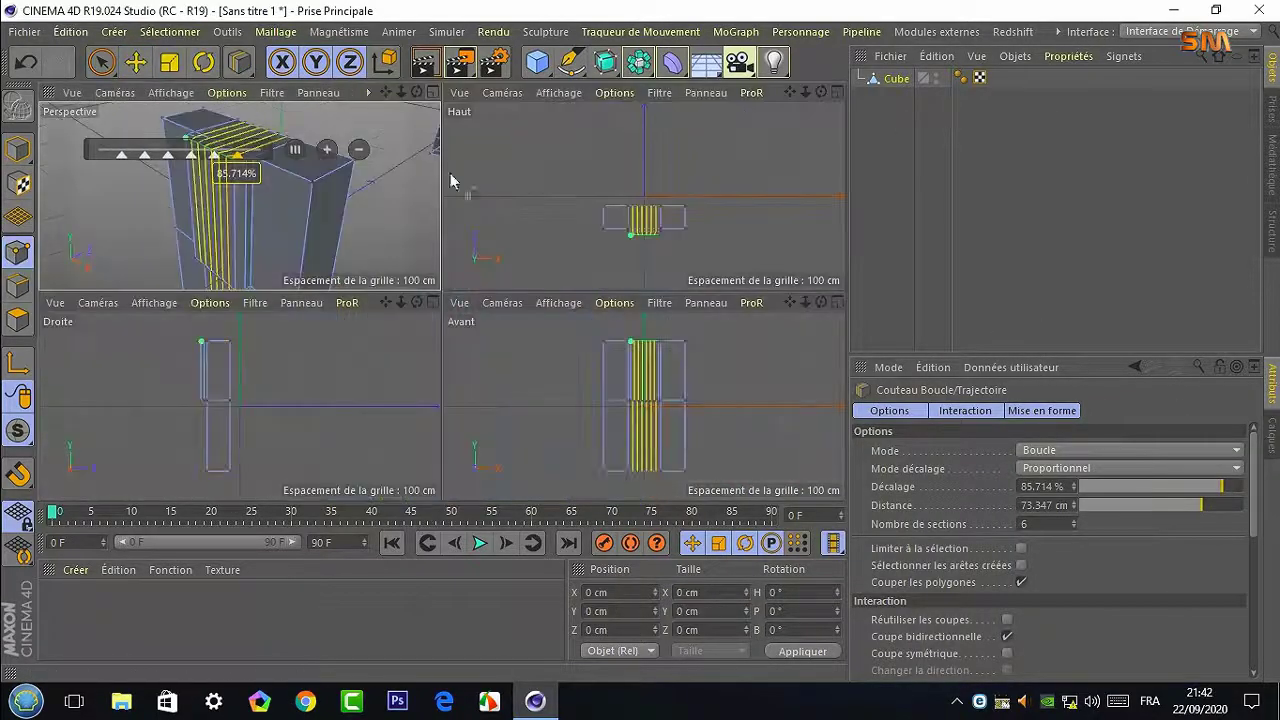
pyautogui.click(837, 92)
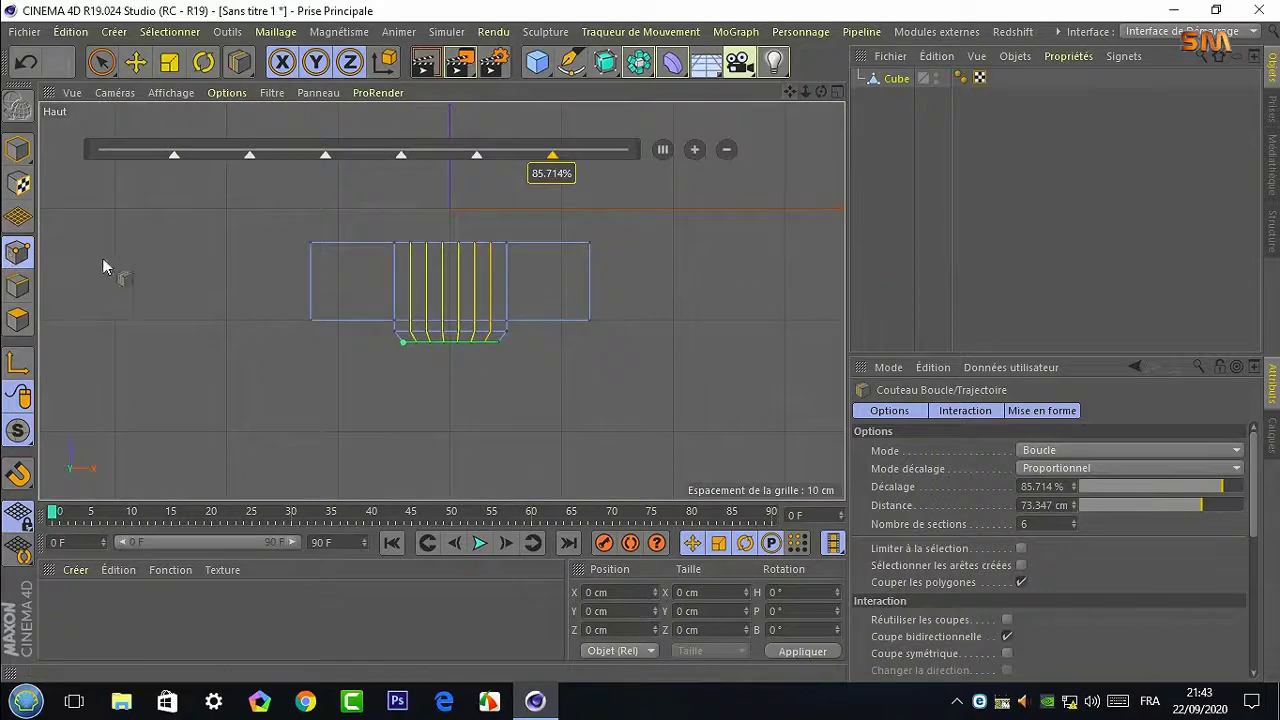
# Box-select the sliced section's bottom points and move them outward into a curved arc
pyautogui.press('space')
pyautogui.moveTo(100, 62); pyautogui.dragTo(200, 120)
pyautogui.scroll(3, 470, 345)
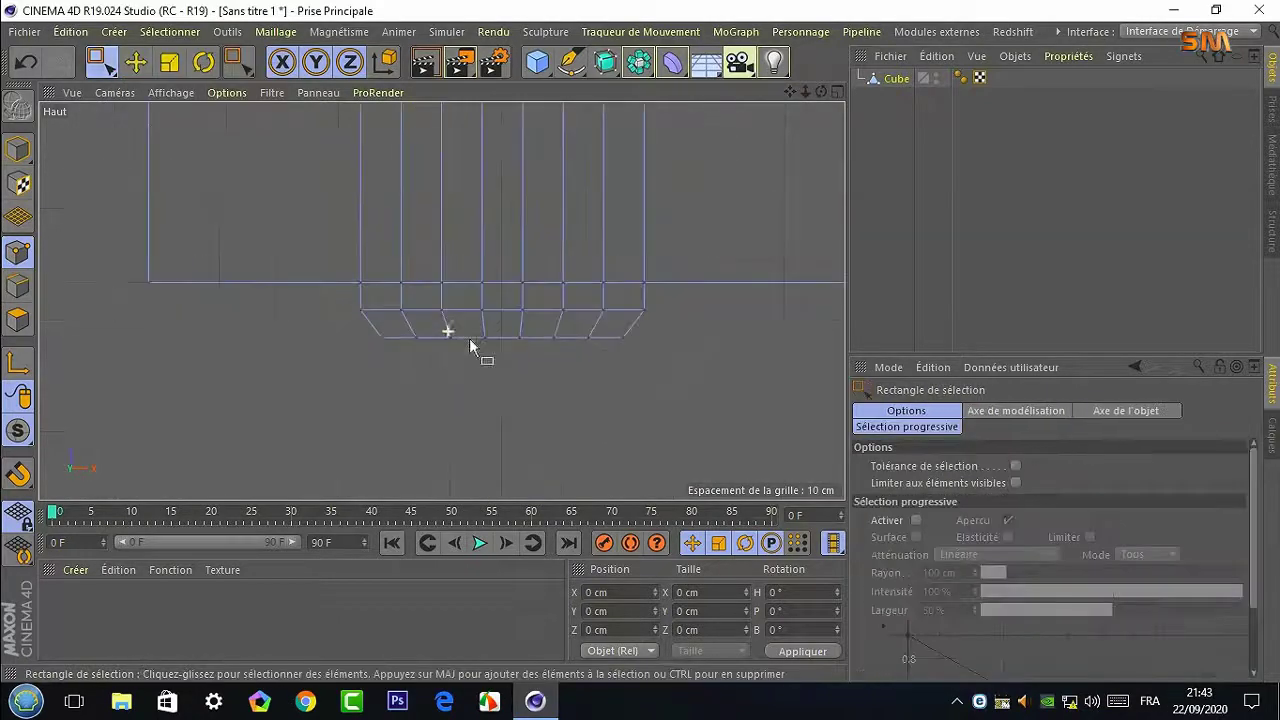
pyautogui.moveTo(523, 347); pyautogui.dragTo(523, 348)
pyautogui.moveTo(503, 255); pyautogui.dragTo(503, 265)
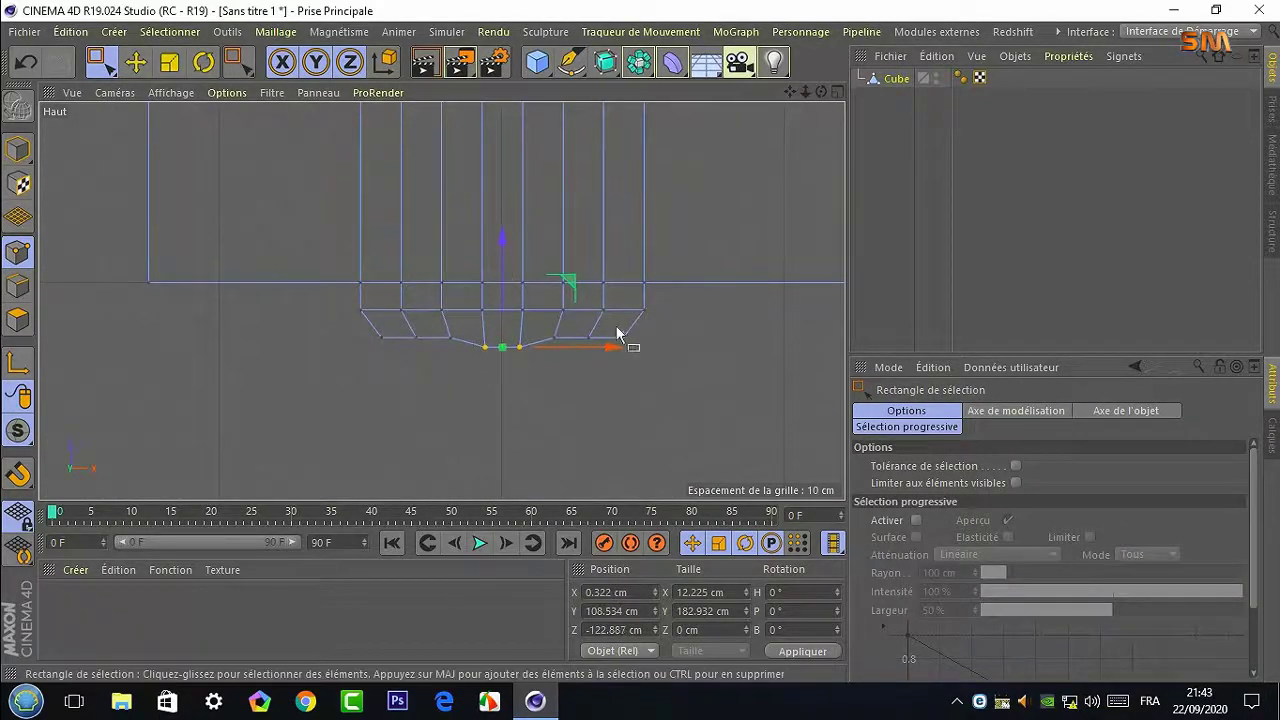
pyautogui.moveTo(580, 326); pyautogui.dragTo(660, 355)
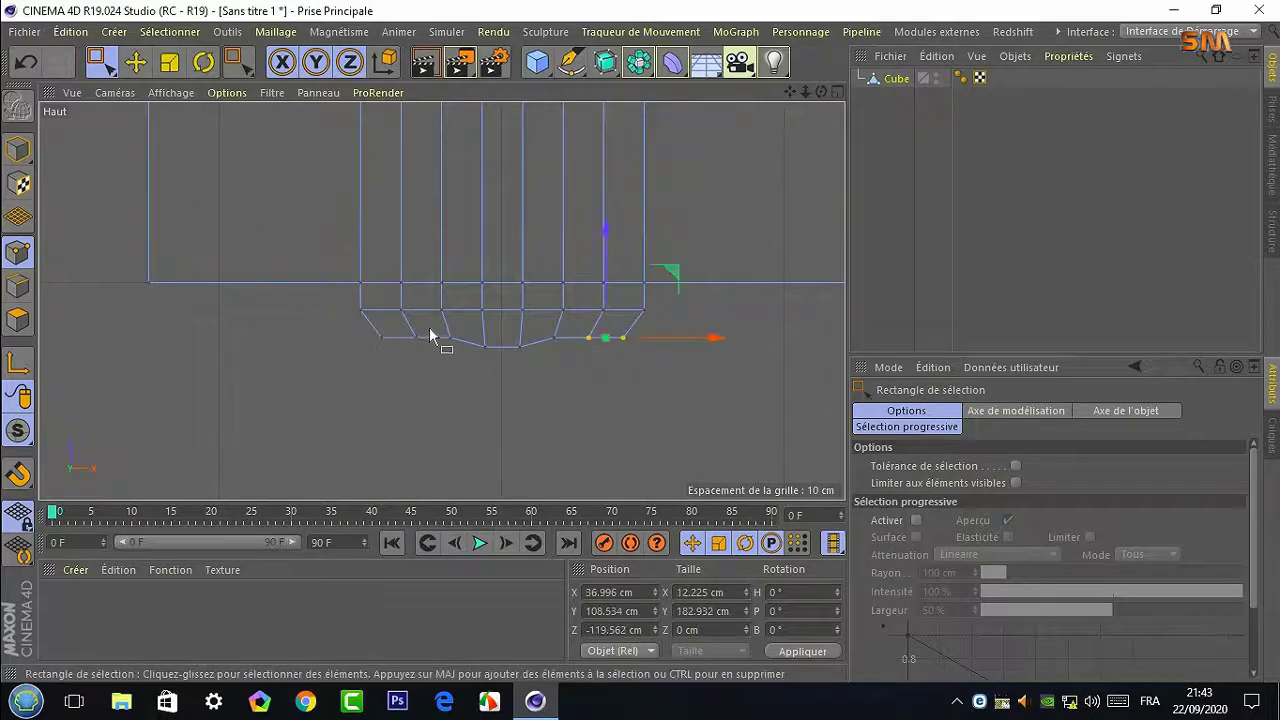
pyautogui.keyDown('shift'); pyautogui.moveTo(365, 350); pyautogui.dragTo(430, 330); pyautogui.keyUp('shift')
pyautogui.moveTo(505, 276); pyautogui.dragTo(505, 276)
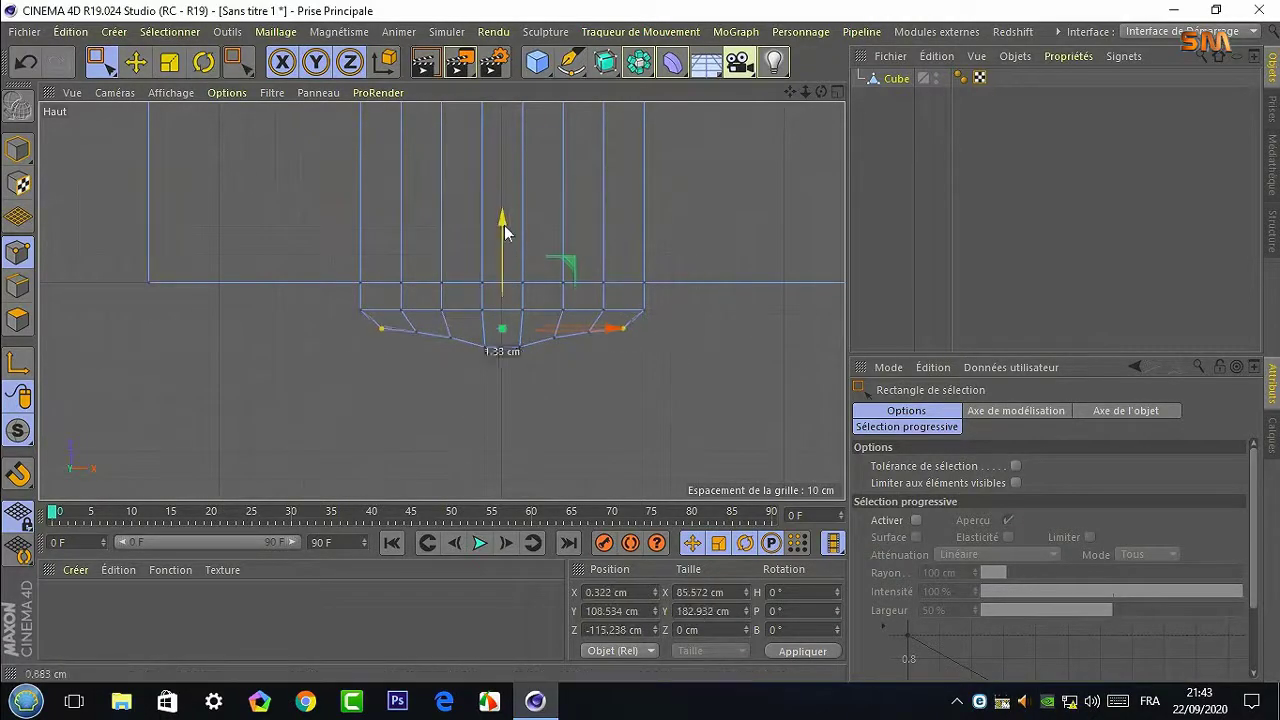
pyautogui.moveTo(505, 221); pyautogui.dragTo(505, 214)
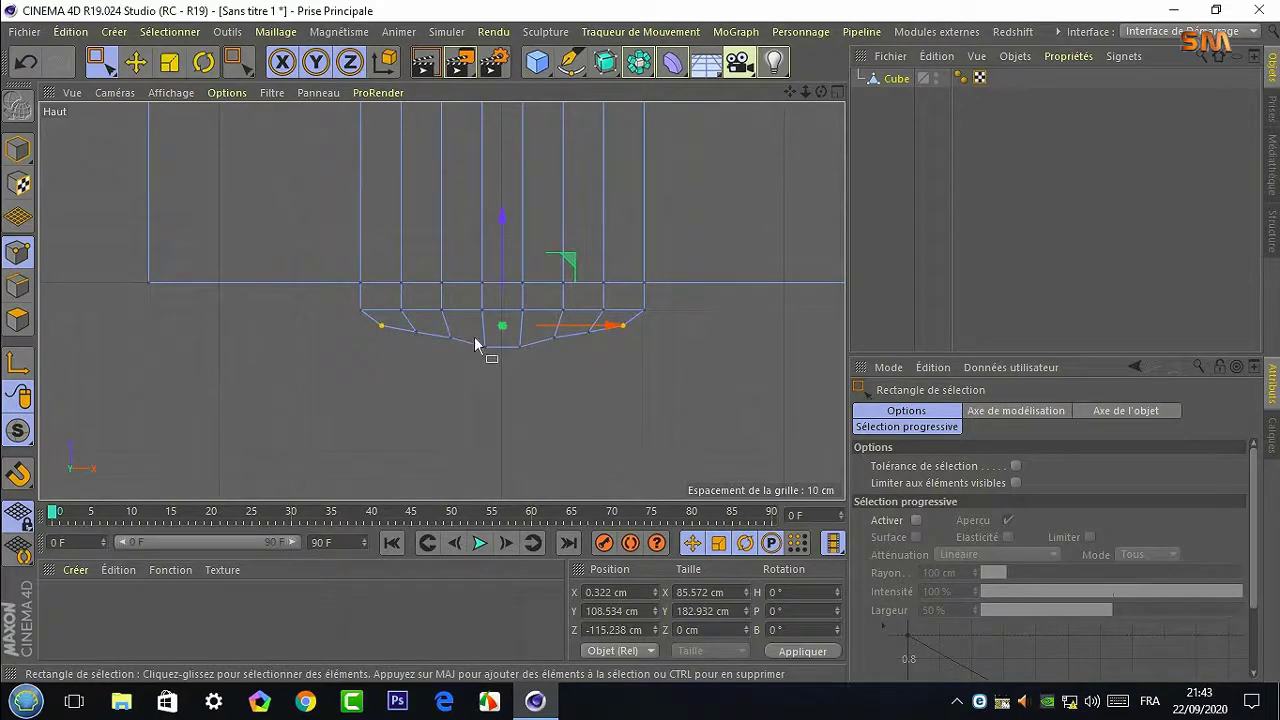
pyautogui.moveTo(502, 300); pyautogui.dragTo(501, 293)
pyautogui.click(765, 409)
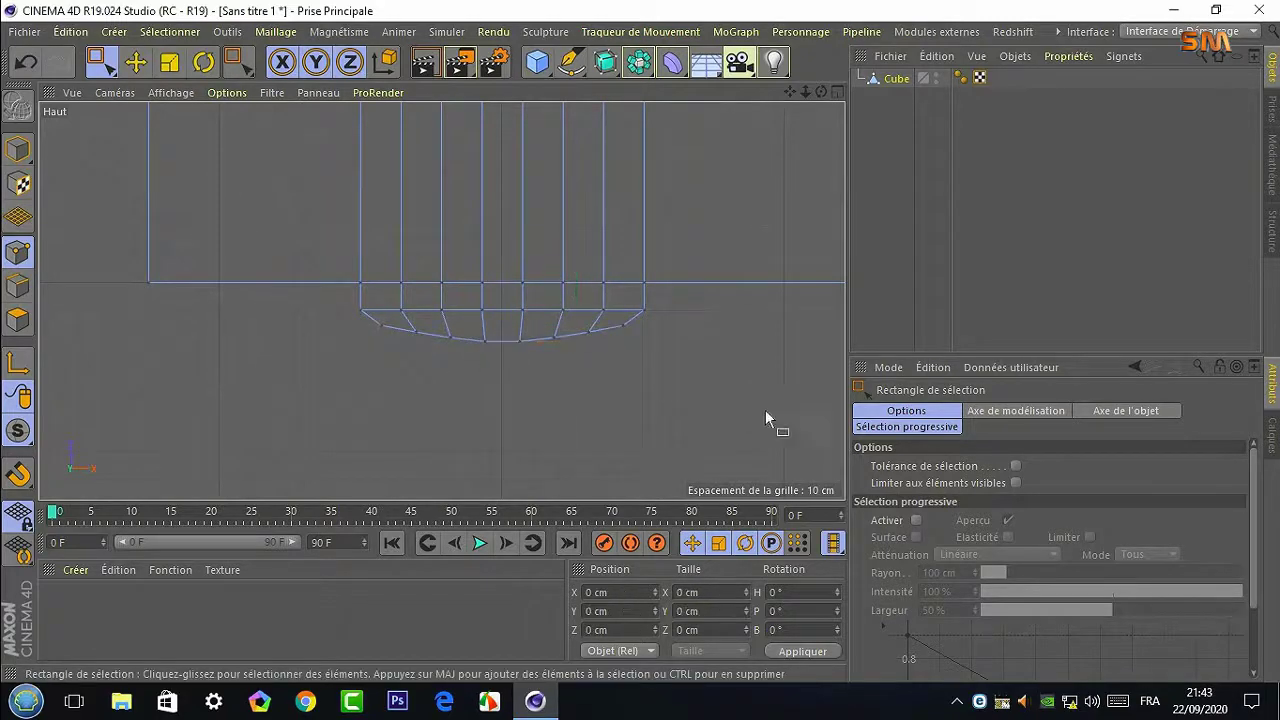
# Back in perspective, select the vertical edges below the curve and dissolve them
pyautogui.click(836, 92)
pyautogui.click(435, 93)
pyautogui.moveTo(821, 91); pyautogui.dragTo(700, 200)
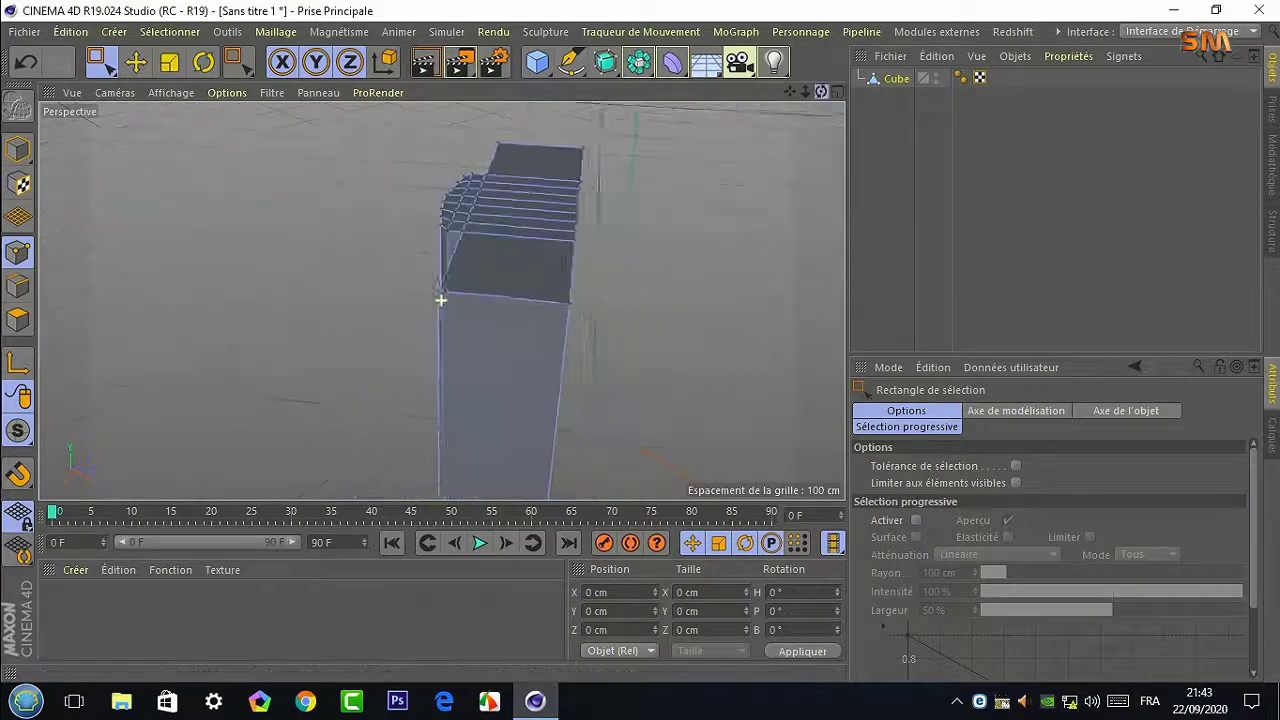
pyautogui.moveTo(441, 300); pyautogui.dragTo(724, 220)
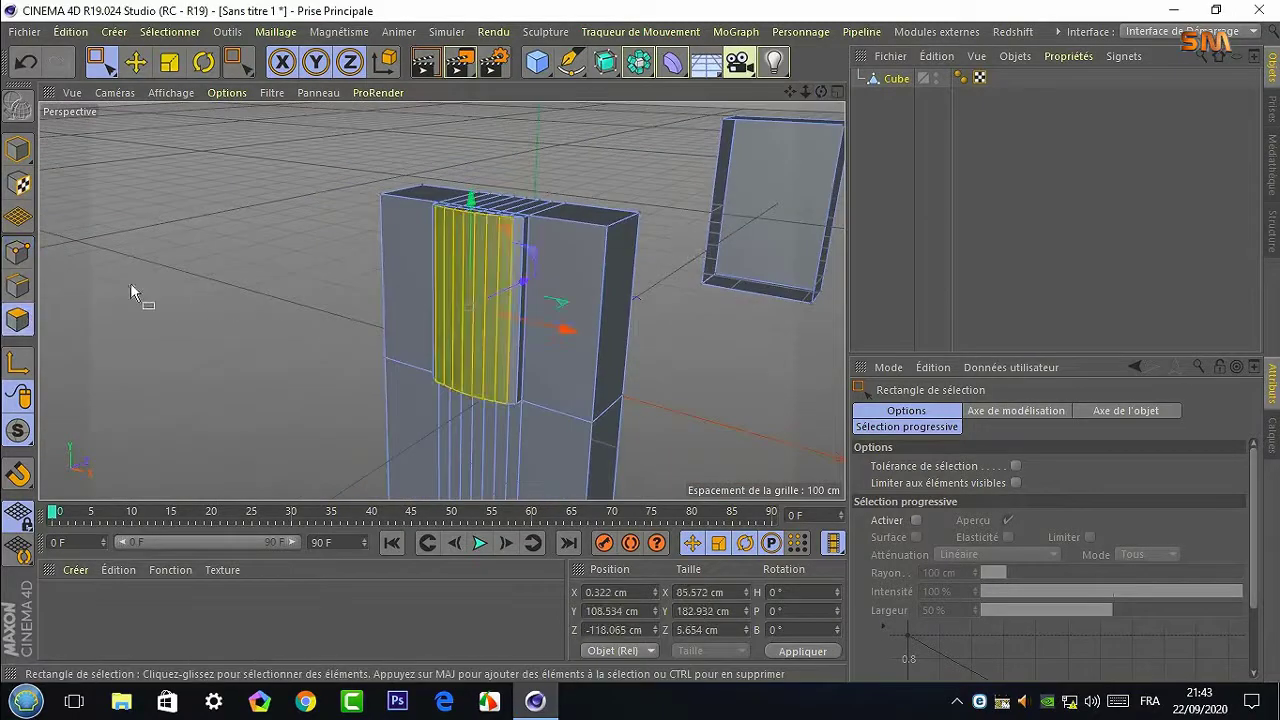
pyautogui.moveTo(100, 62); pyautogui.dragTo(130, 86)
pyautogui.keyDown('alt'); pyautogui.moveTo(606, 420); pyautogui.dragTo(443, 300); pyautogui.keyUp('alt')
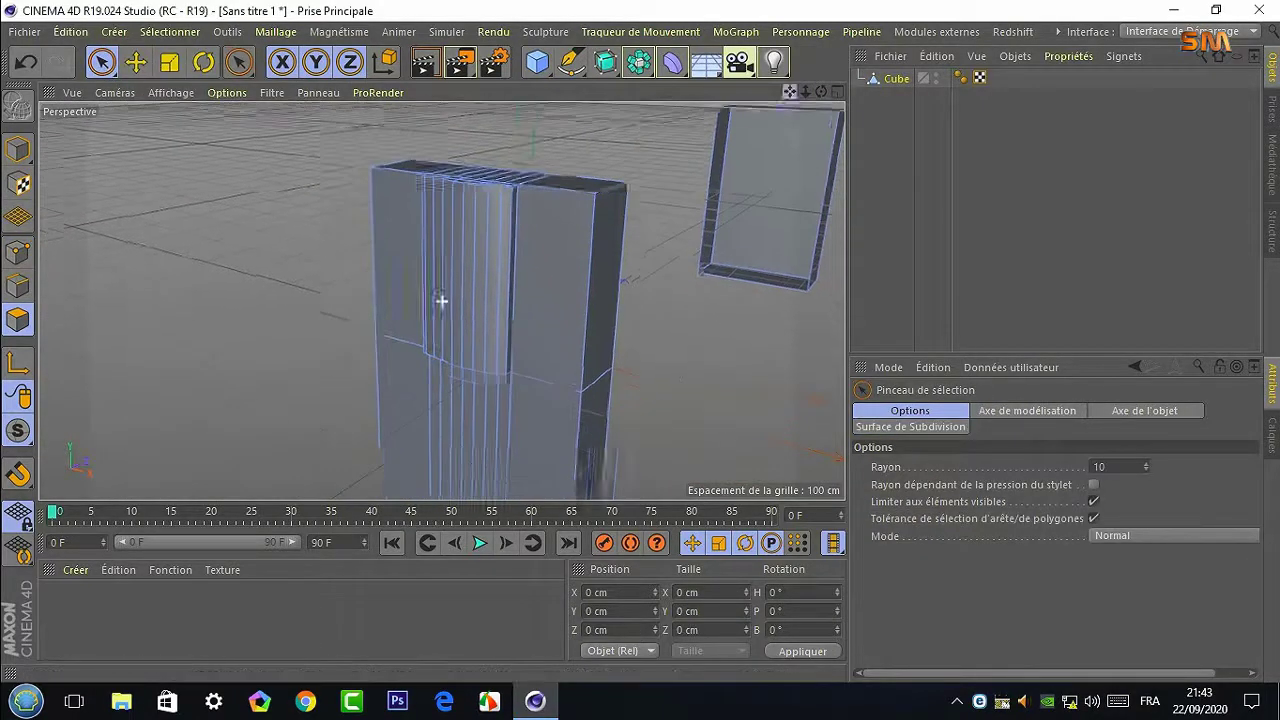
pyautogui.click(17, 285)
pyautogui.moveTo(510, 442); pyautogui.dragTo(423, 443)
pyautogui.rightClick(683, 428)
pyautogui.click(724, 295)
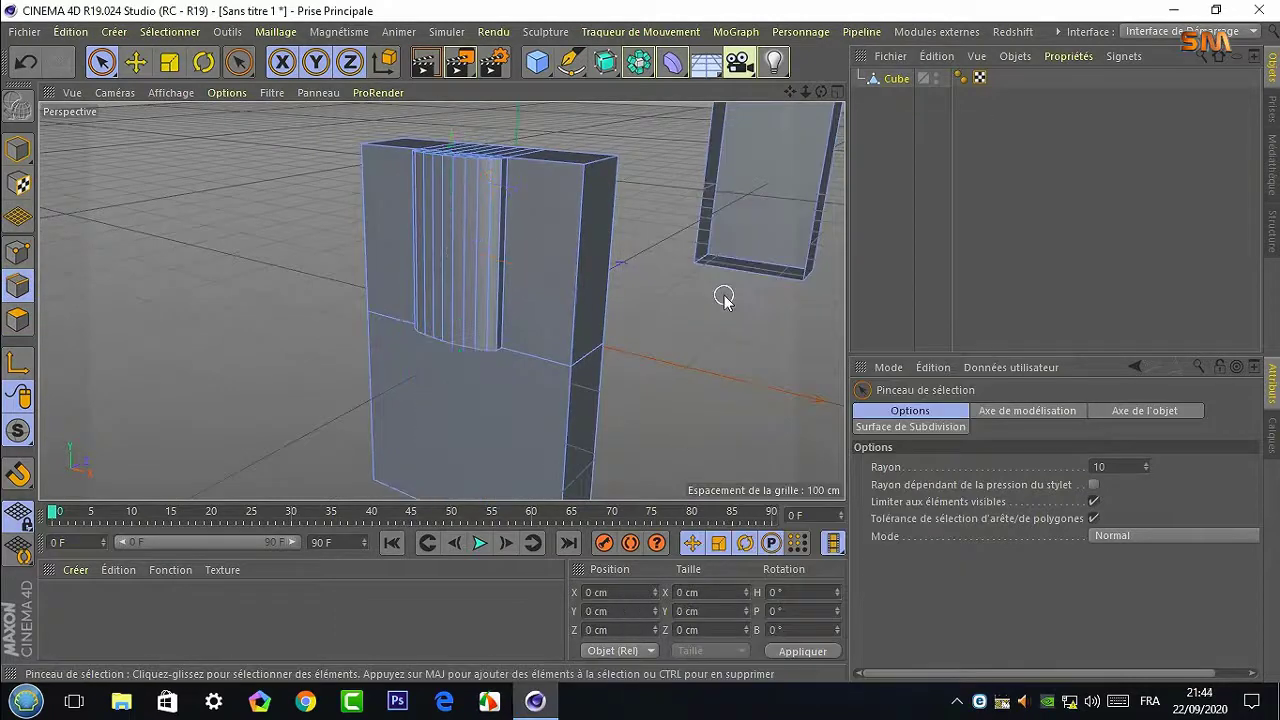
pyautogui.keyDown('alt'); pyautogui.moveTo(679, 249); pyautogui.dragTo(643, 345); pyautogui.keyUp('alt')
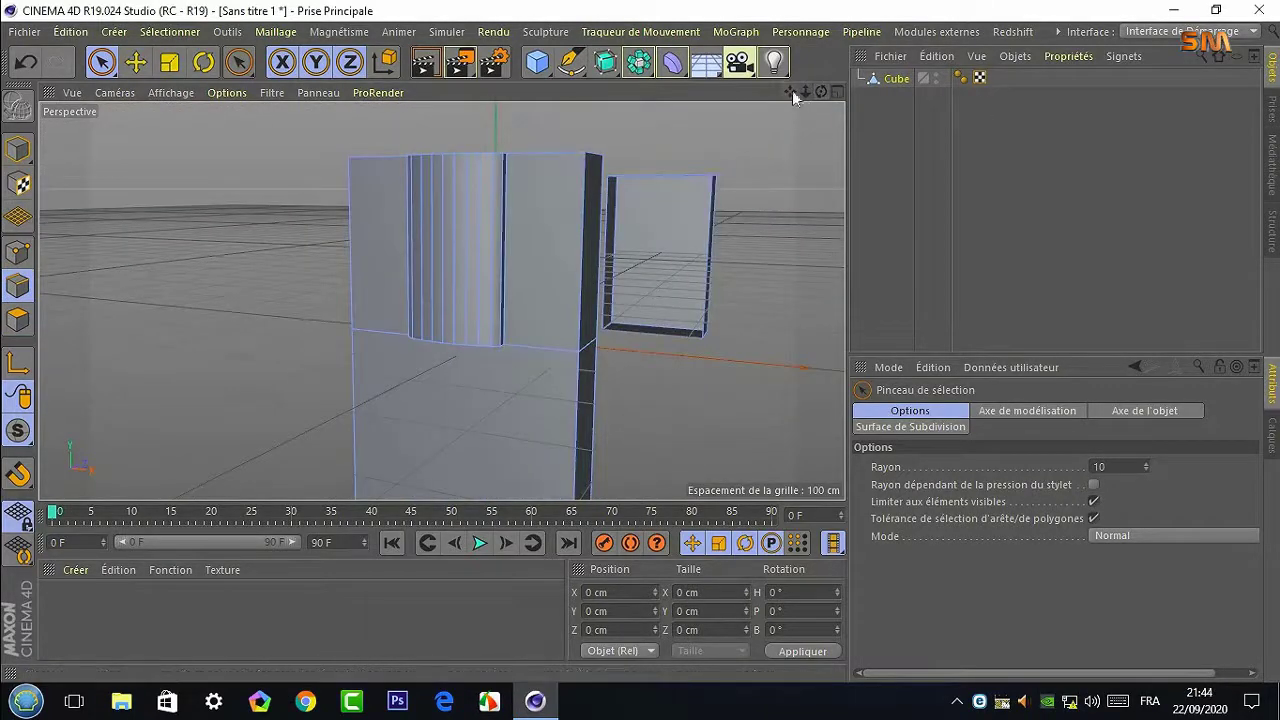
# Extrude the lower front face outward about 11.7 cm
pyautogui.click(17, 318)
pyautogui.click(457, 329)
pyautogui.rightClick(690, 394)
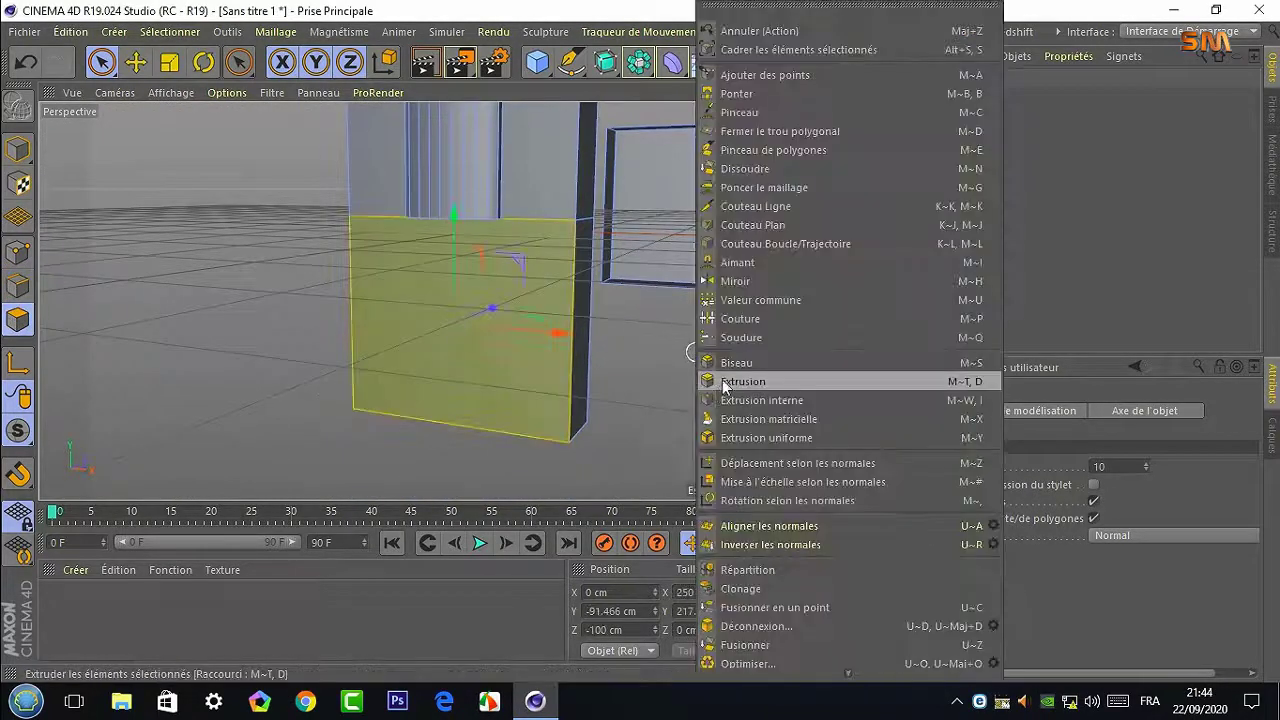
pyautogui.click(735, 374)
pyautogui.moveTo(480, 300)
pyautogui.keyDown('alt'); pyautogui.mouseDown()
pyautogui.moveTo(443, 300)
pyautogui.moveTo(443, 327)
pyautogui.mouseUp(); pyautogui.keyUp('alt')
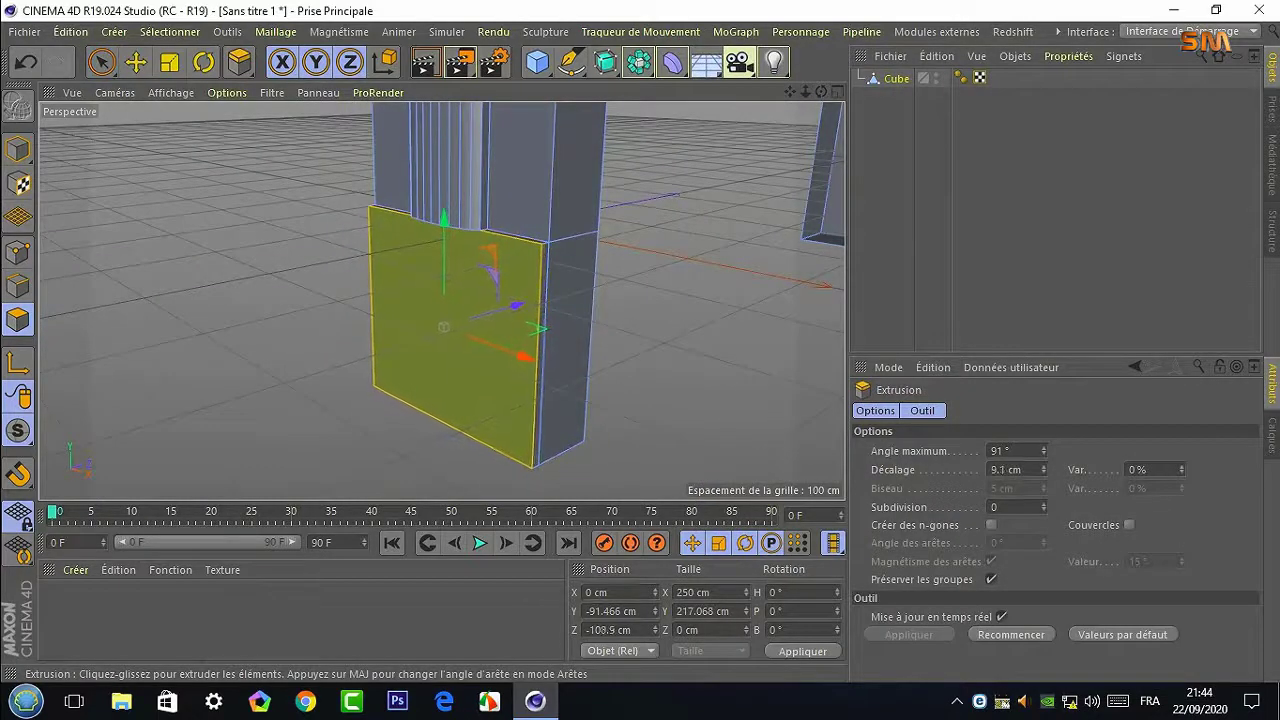
pyautogui.moveTo(699, 337); pyautogui.dragTo(720, 337)
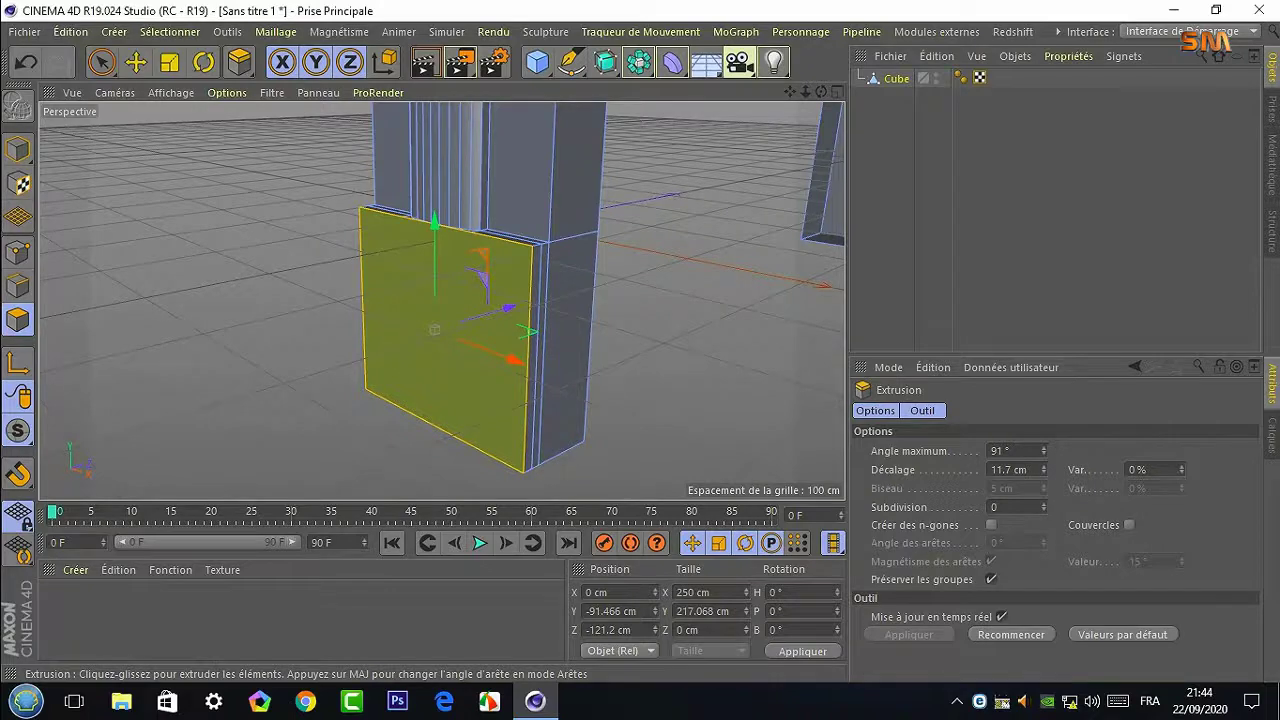
# Select the lower panel's right and left vertical edges
pyautogui.click(17, 286)
pyautogui.press('space')
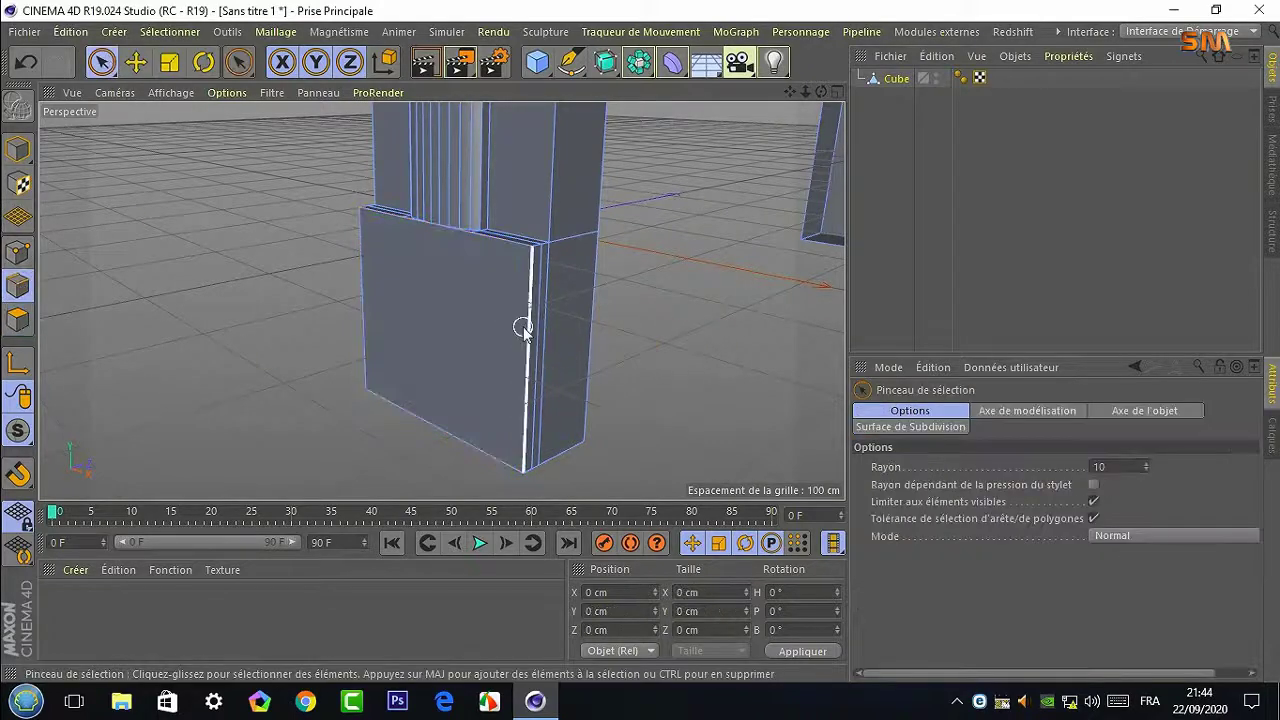
pyautogui.click(527, 330)
pyautogui.keyDown('shift'); pyautogui.click(363, 297); pyautogui.keyUp('shift')
# Add the panel's top and bottom edges to the border selection
pyautogui.keyDown('alt'); pyautogui.moveTo(371, 291); pyautogui.dragTo(443, 297); pyautogui.keyUp('alt')
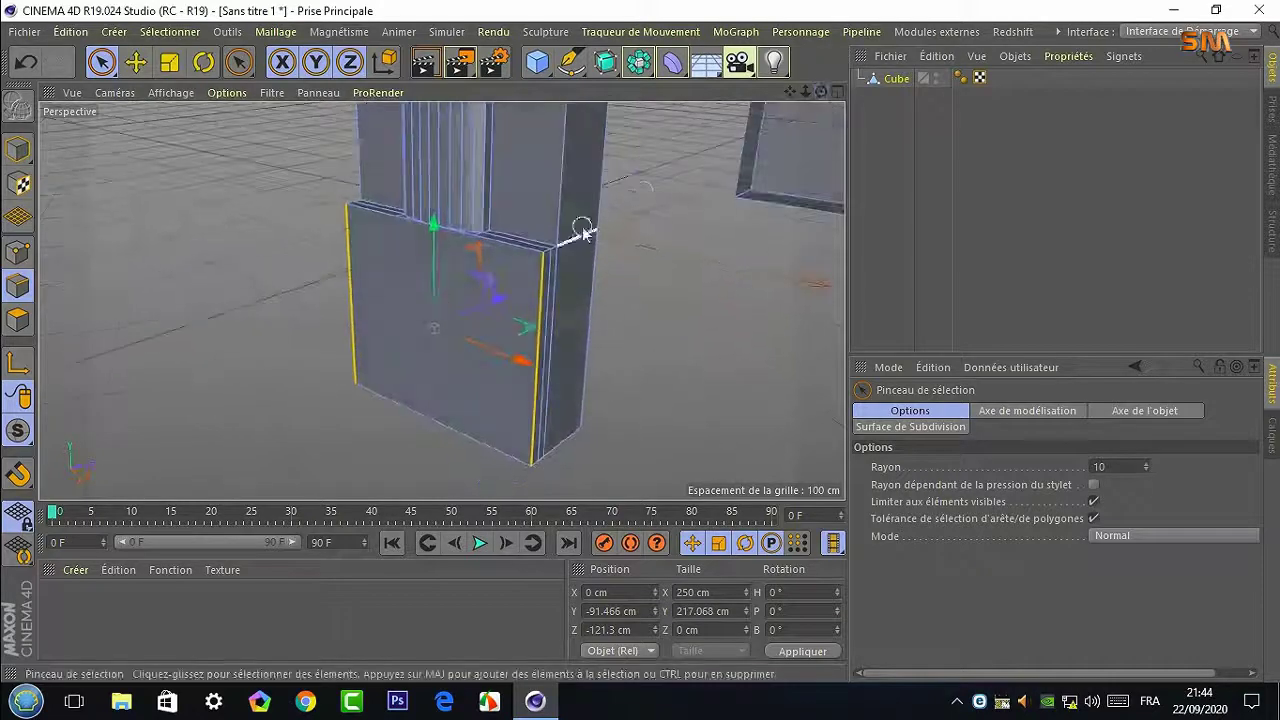
pyautogui.keyDown('shift'); pyautogui.click(378, 222); pyautogui.keyUp('shift')
pyautogui.keyDown('alt'); pyautogui.moveTo(378, 224); pyautogui.dragTo(492, 398); pyautogui.keyUp('alt')
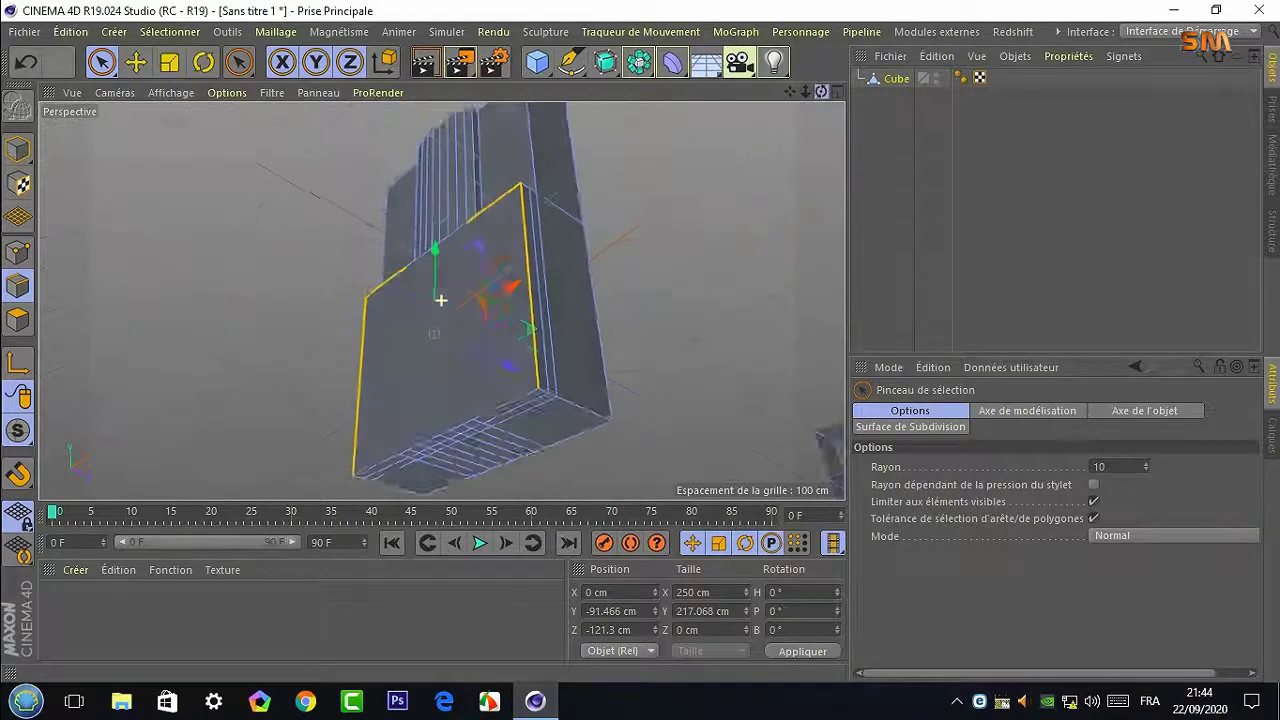
pyautogui.keyDown('shift'); pyautogui.click(470, 405); pyautogui.keyUp('shift')
pyautogui.click(170, 31)
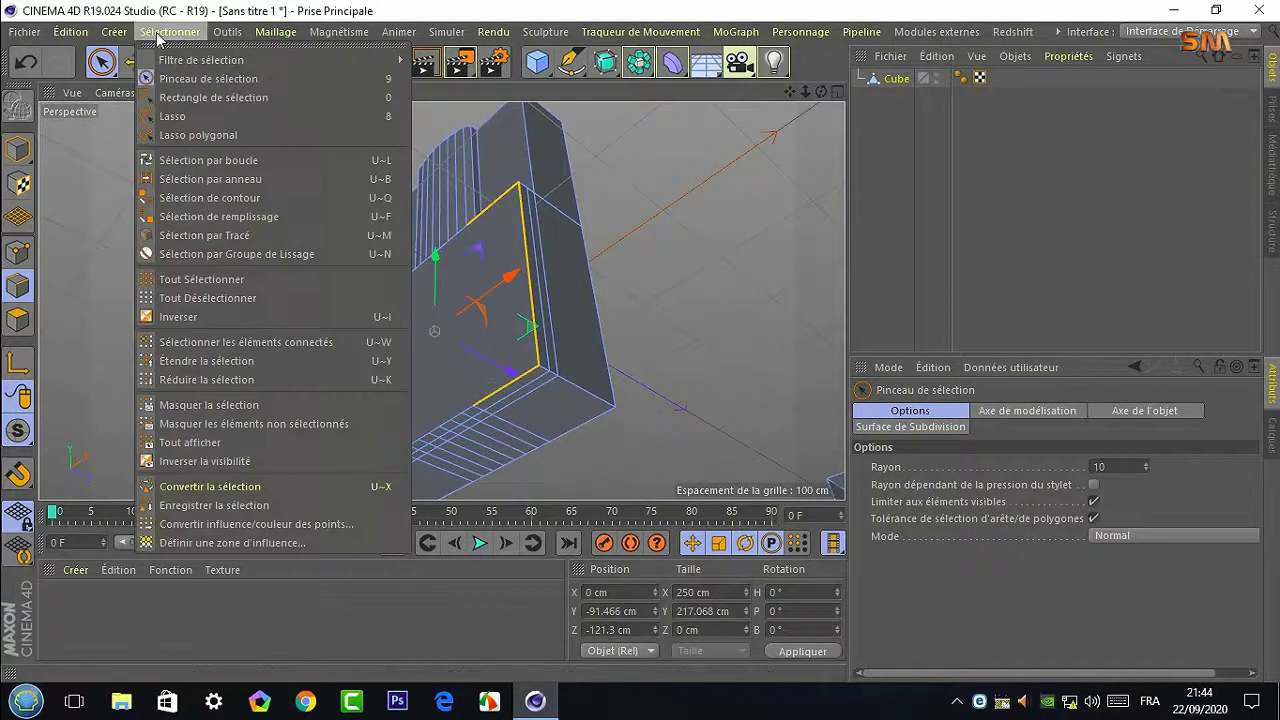
pyautogui.click(200, 157)
# Scale the panel's front border down to about 238 × 207 cm, leaving a stepped rim
pyautogui.moveTo(816, 101); pyautogui.dragTo(283, 92)
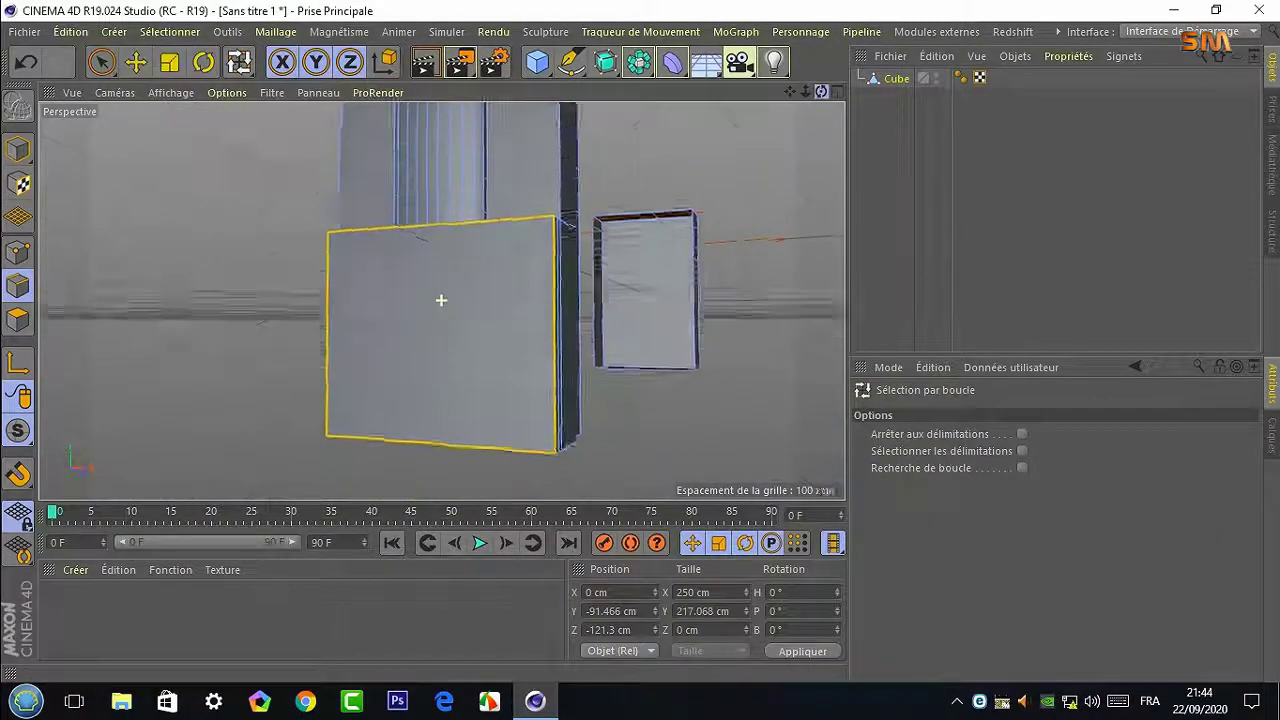
pyautogui.click(170, 63)
pyautogui.moveTo(178, 138); pyautogui.dragTo(165, 139)
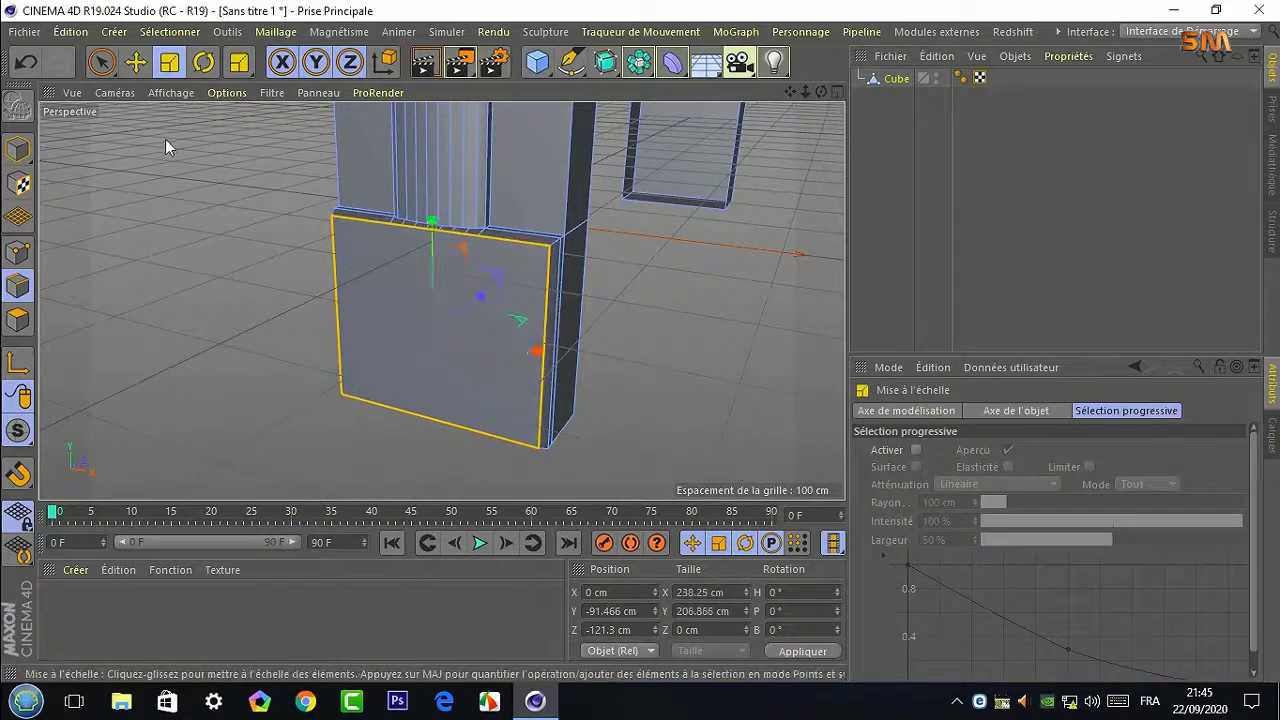
pyautogui.moveTo(822, 92); pyautogui.dragTo(780, 110)
pyautogui.keyDown('alt'); pyautogui.moveTo(441, 300); pyautogui.dragTo(441, 300); pyautogui.keyUp('alt')
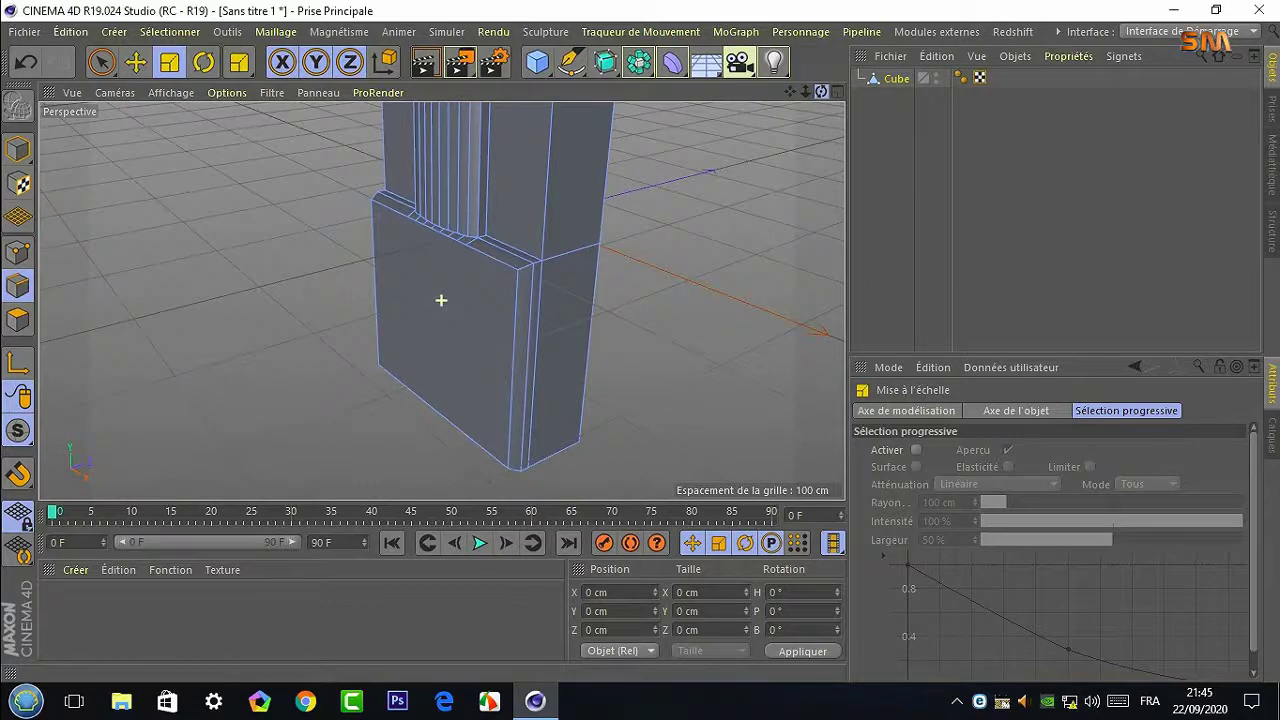
pyautogui.keyDown('alt'); pyautogui.moveTo(441, 300); pyautogui.dragTo(441, 300); pyautogui.keyUp('alt')
pyautogui.keyDown('alt'); pyautogui.moveTo(642, 349); pyautogui.dragTo(691, 248); pyautogui.keyUp('alt')
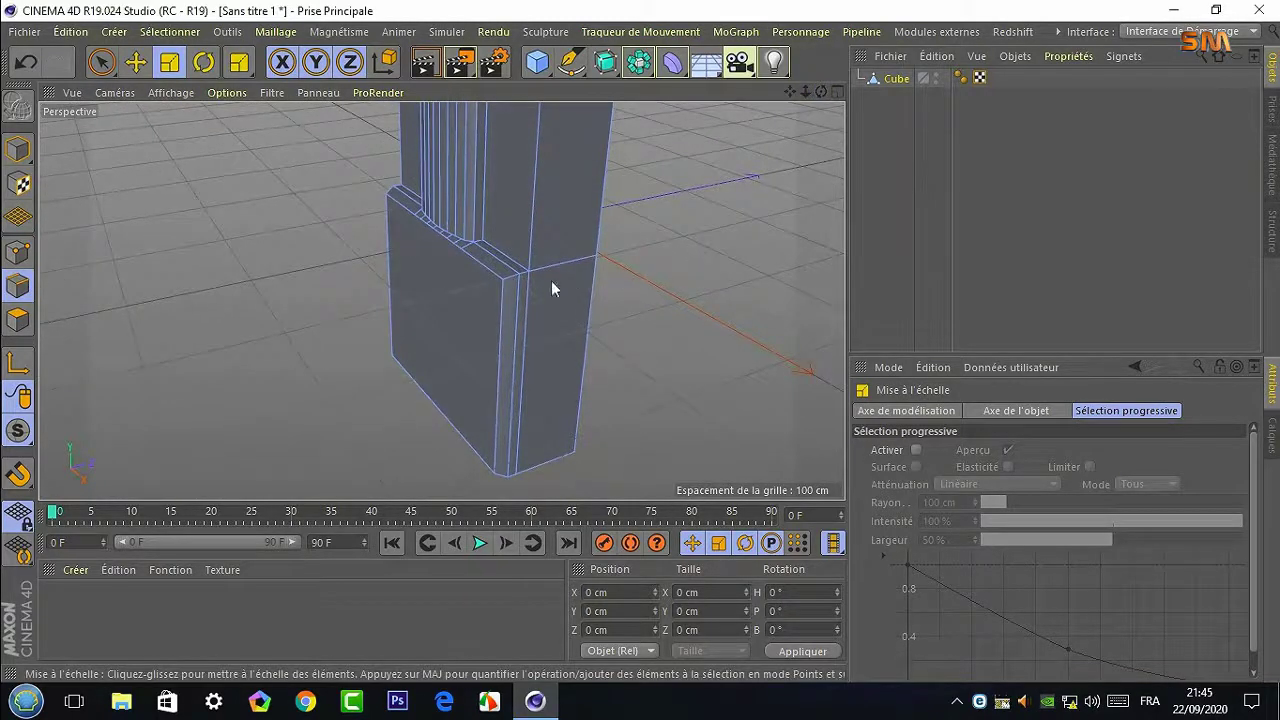
pyautogui.moveTo(817, 103); pyautogui.dragTo(780, 120)
pyautogui.scroll(2, 441, 300)
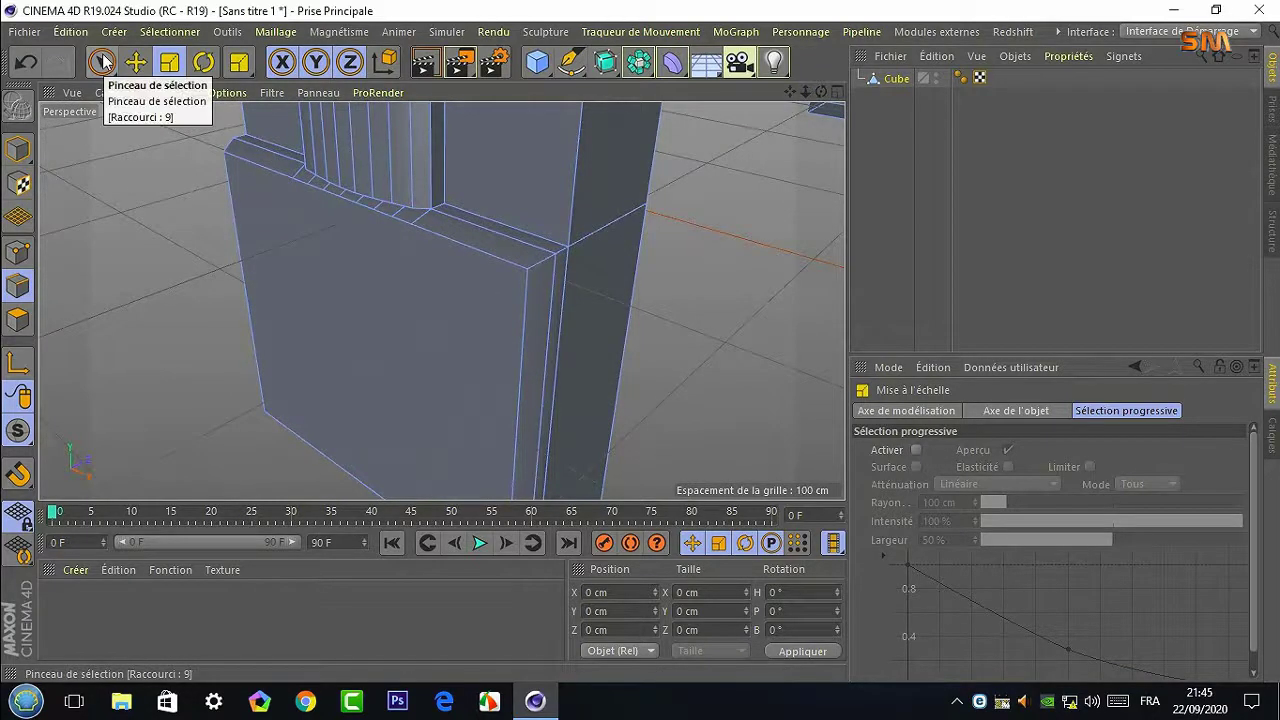
pyautogui.scroll(-3, 710, 219)
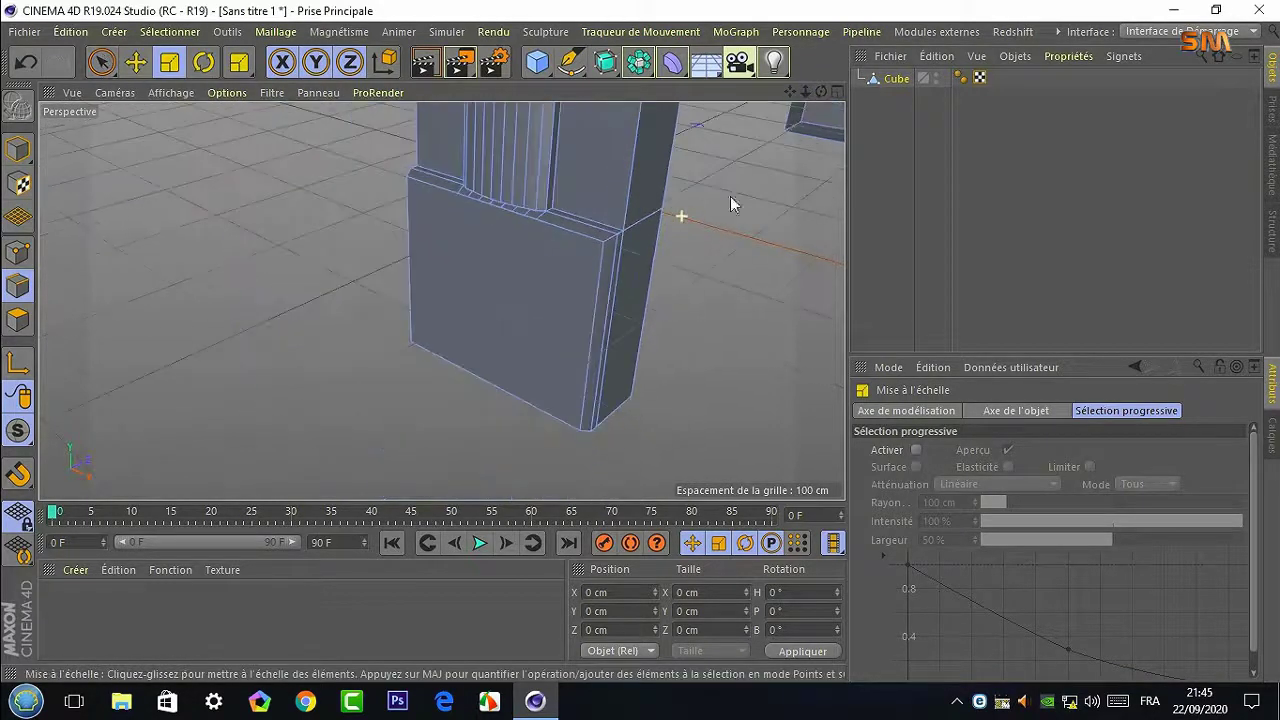
pyautogui.scroll(-2, 730, 196)
pyautogui.moveTo(802, 86); pyautogui.dragTo(748, 112)
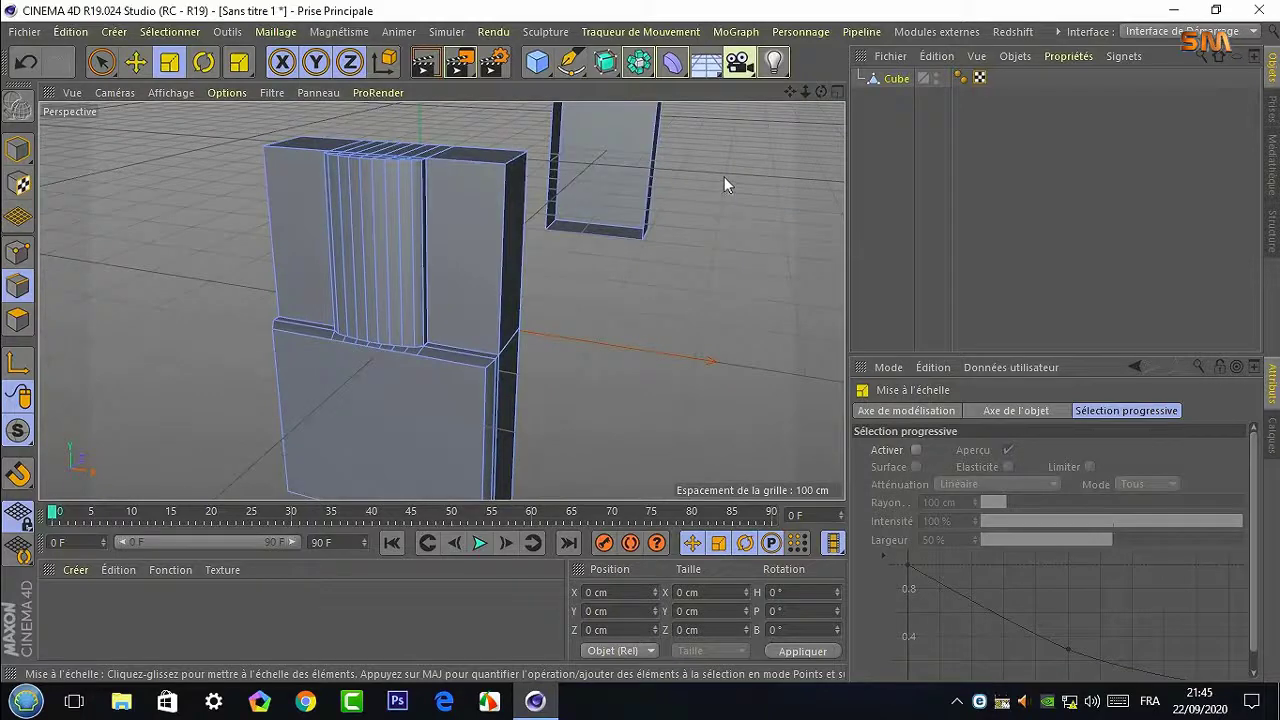
pyautogui.keyDown('alt'); pyautogui.moveTo(724, 177); pyautogui.dragTo(641, 136); pyautogui.keyUp('alt')
# Loop-cut the upper section near its right and left edges, undoing one misplaced cut
pyautogui.click(17, 319)
pyautogui.rightClick(625, 249)
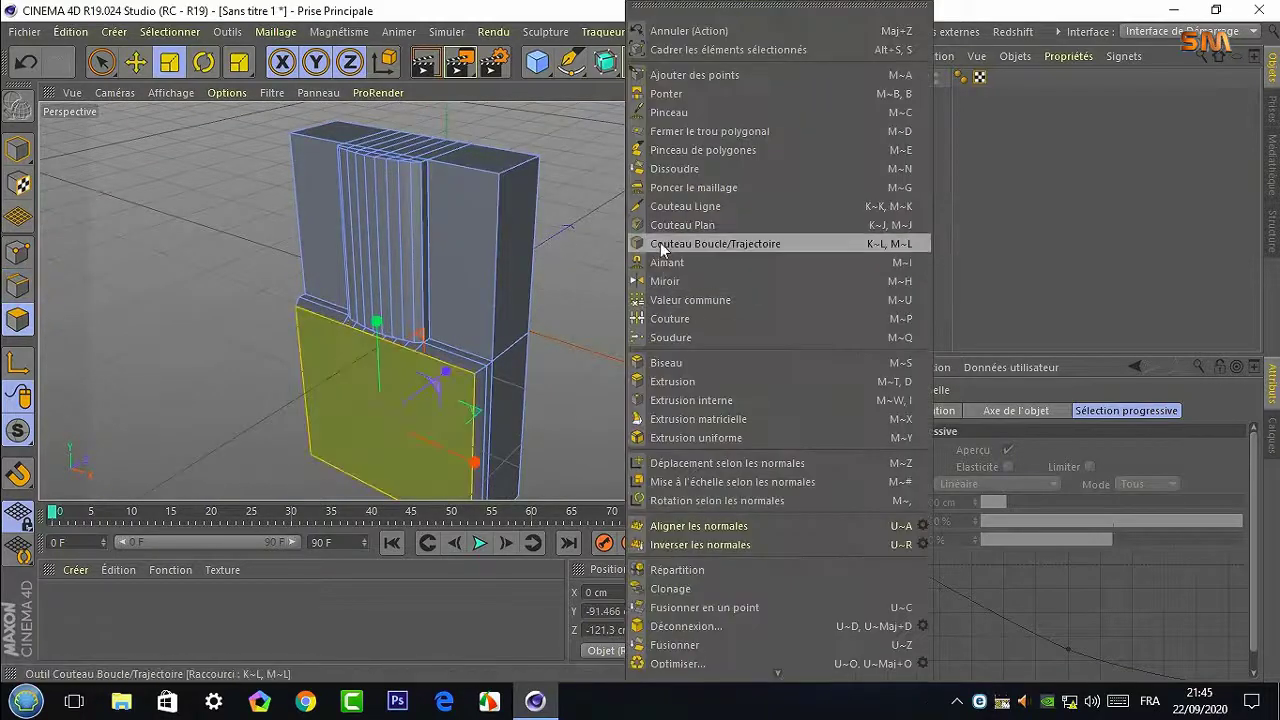
pyautogui.click(690, 244)
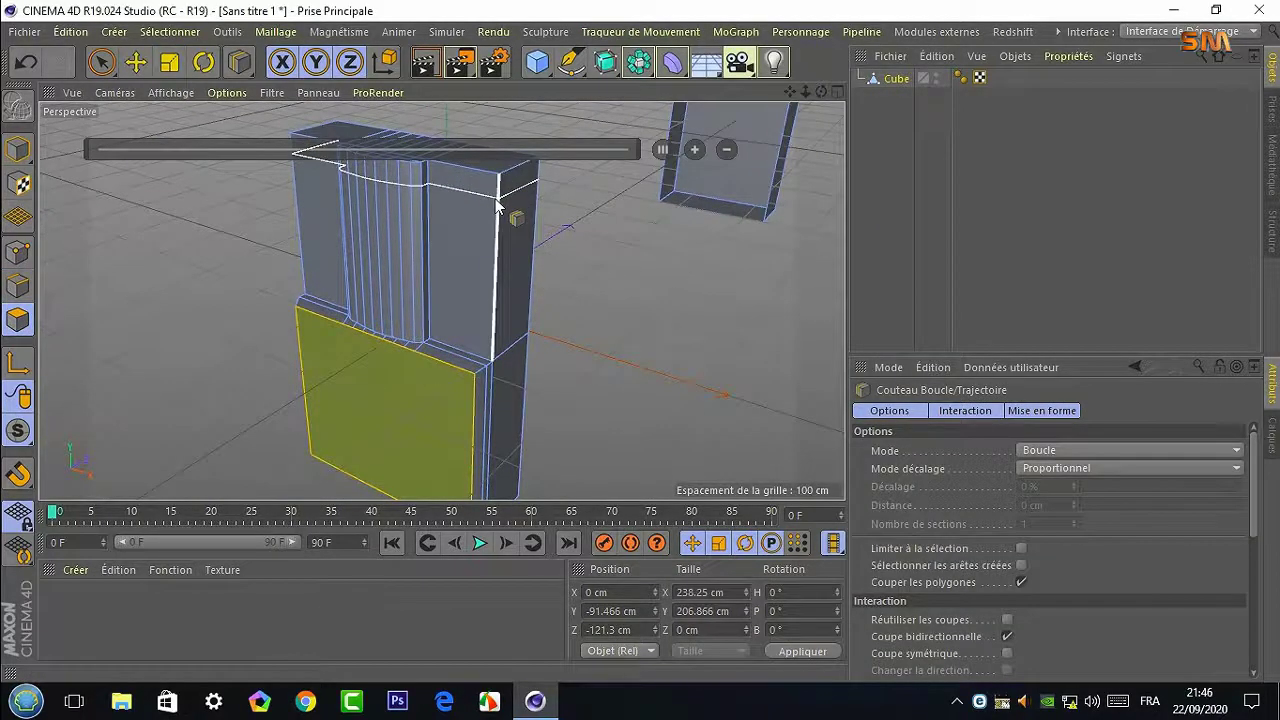
pyautogui.click(497, 205)
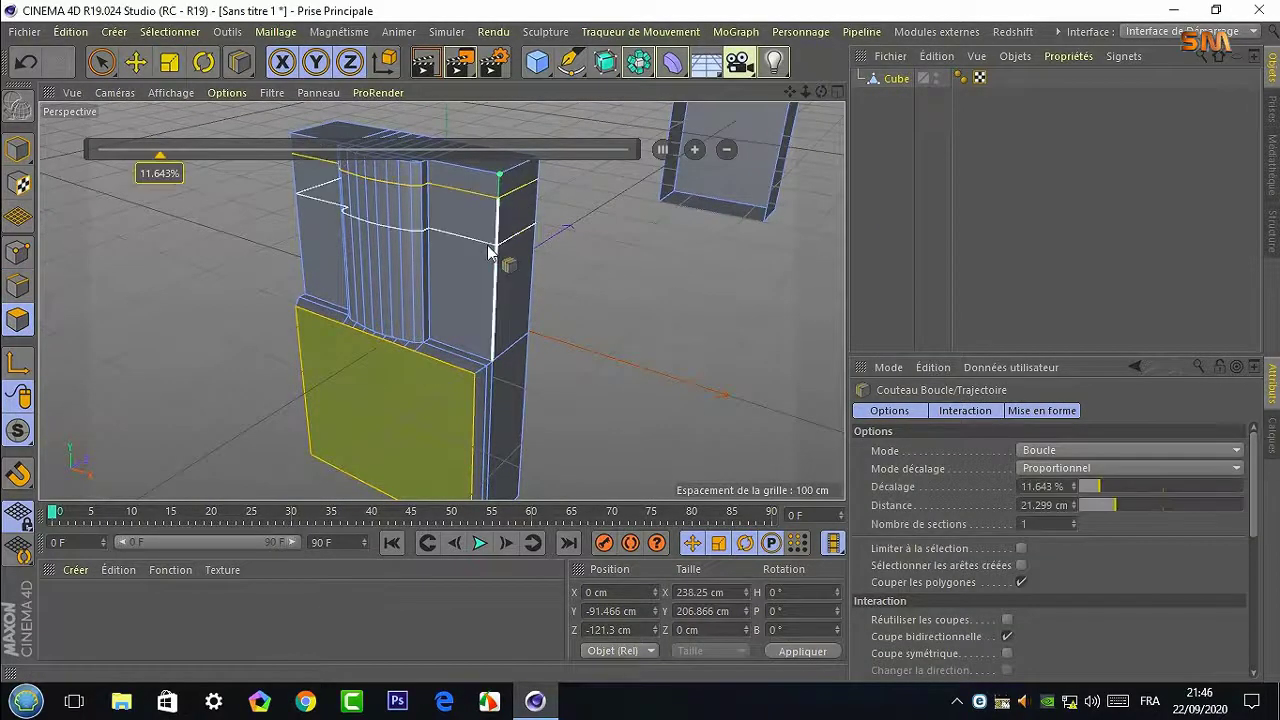
pyautogui.click(493, 357)
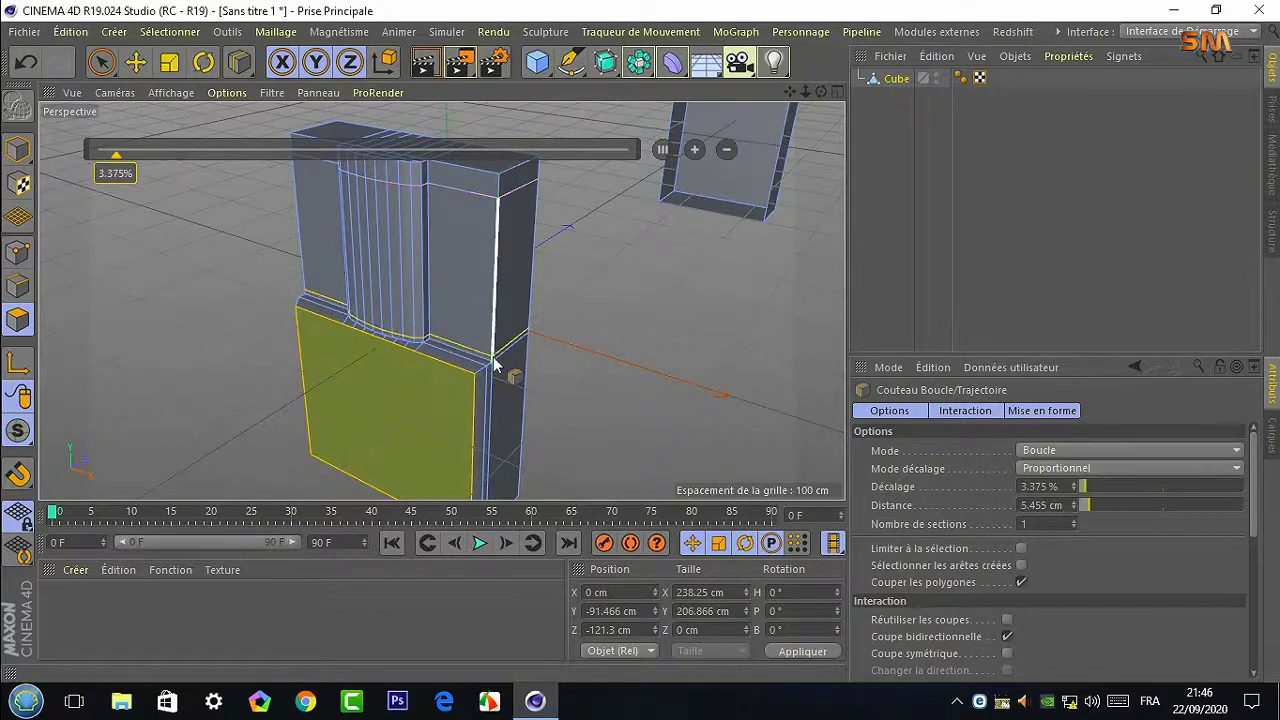
pyautogui.click(484, 178)
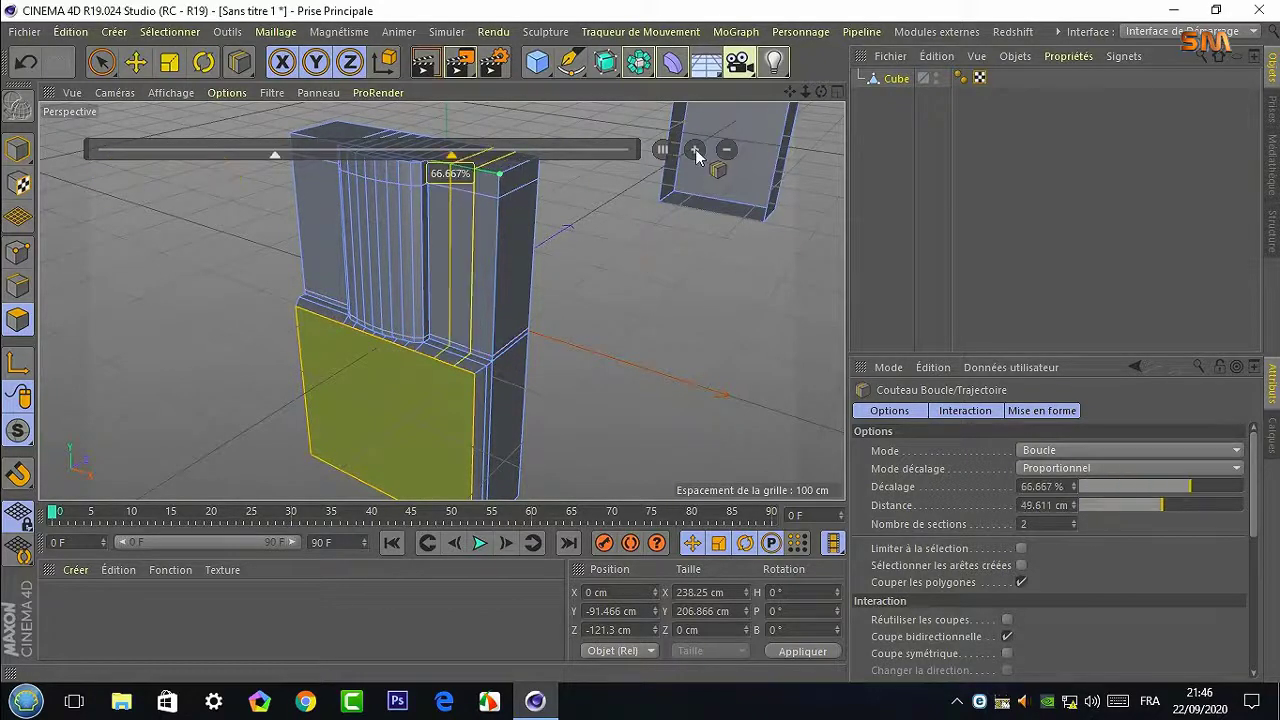
pyautogui.click(26, 61)
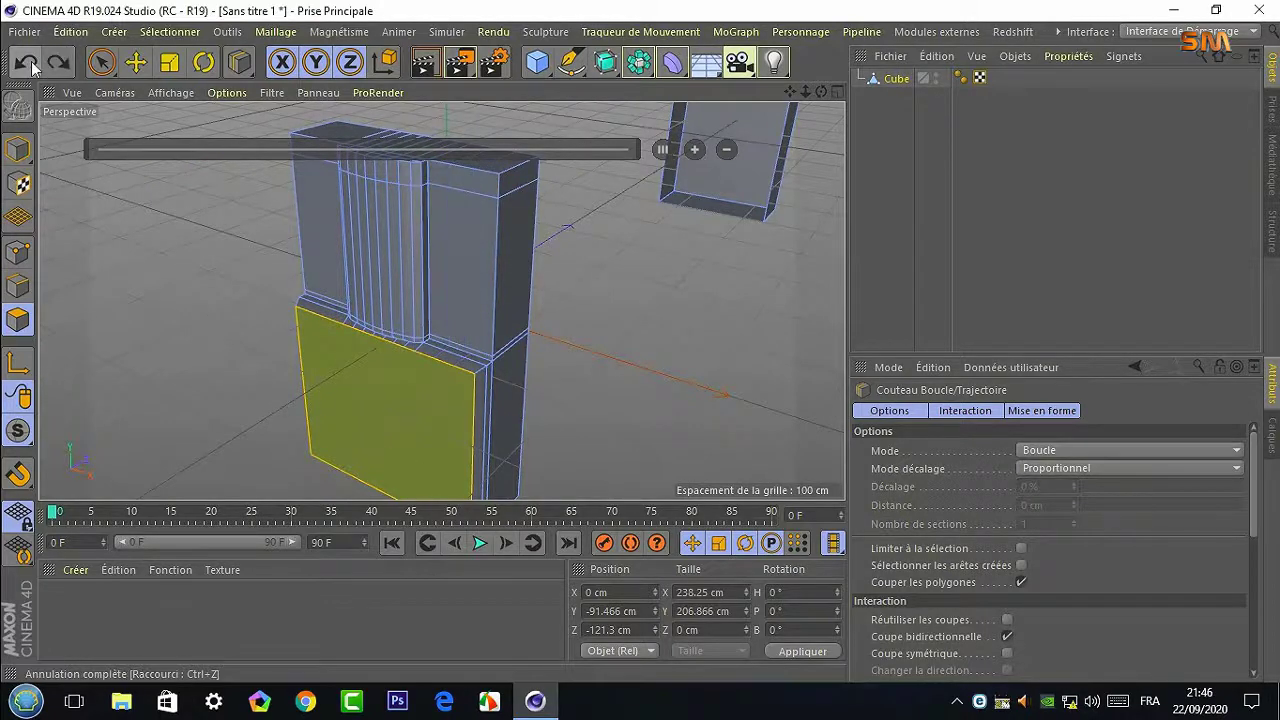
pyautogui.click(487, 178)
pyautogui.moveTo(824, 92); pyautogui.dragTo(567, 147)
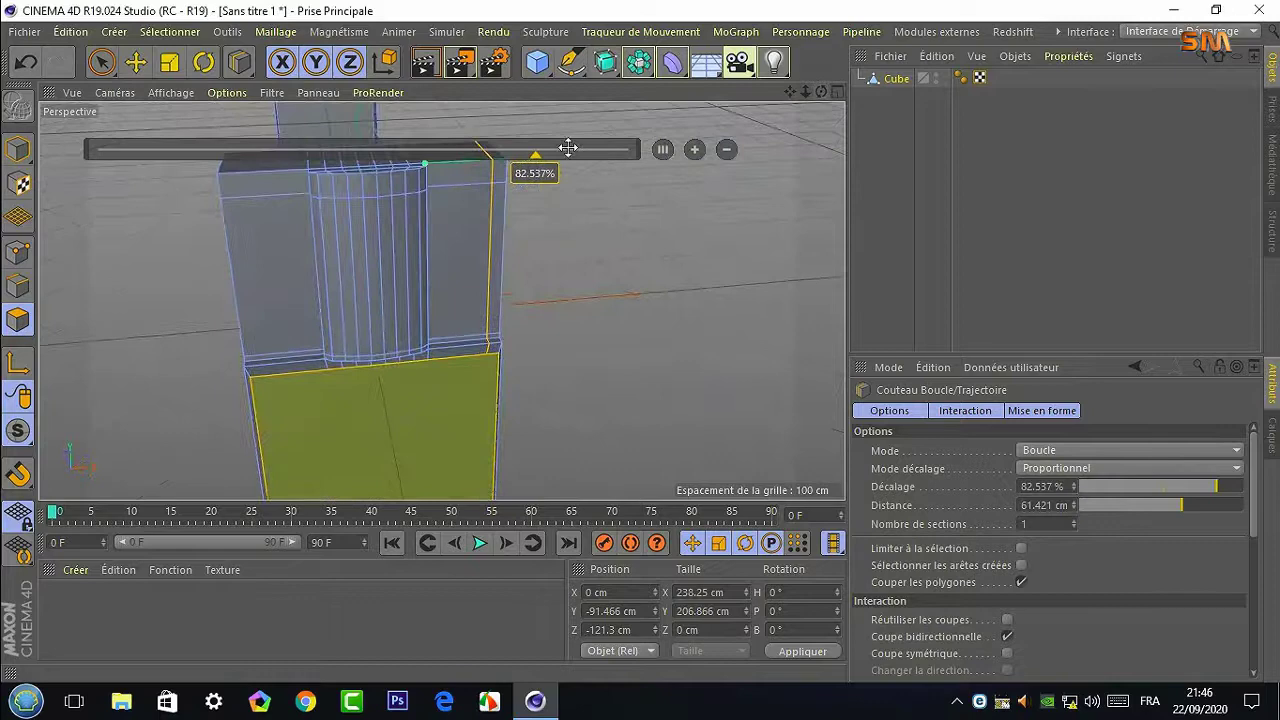
pyautogui.click(232, 183)
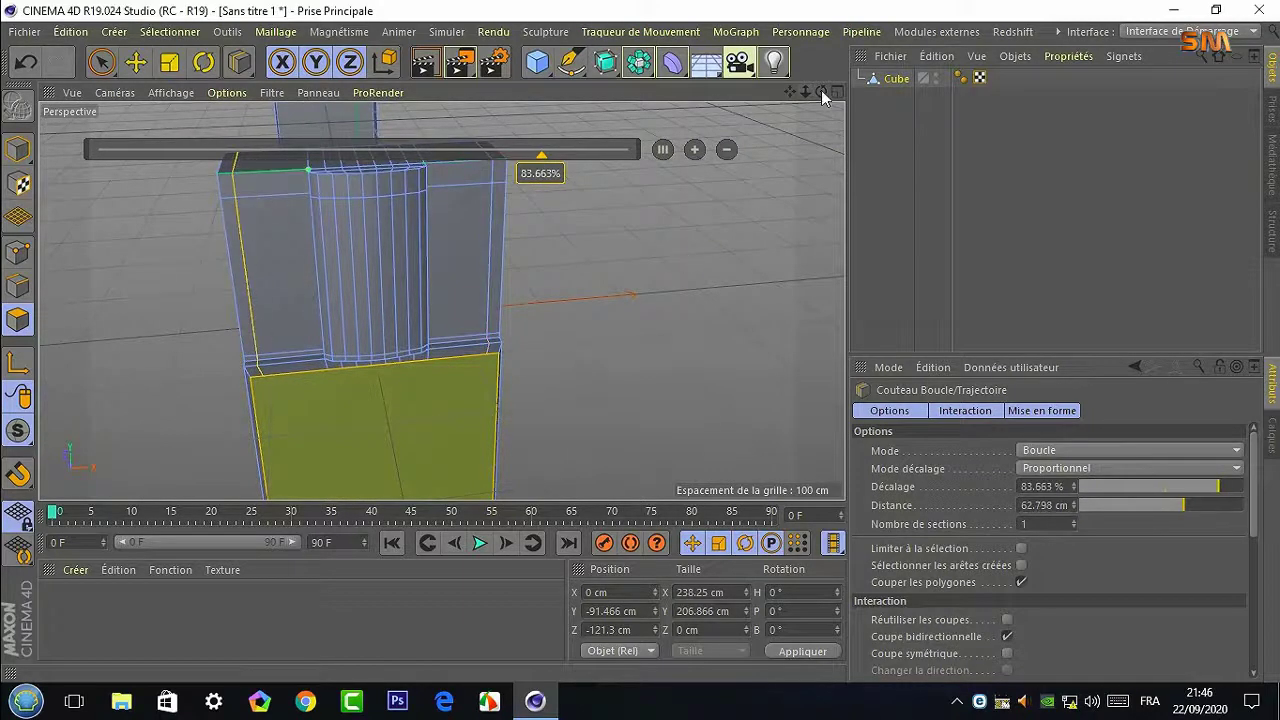
pyautogui.moveTo(824, 92); pyautogui.dragTo(822, 92)
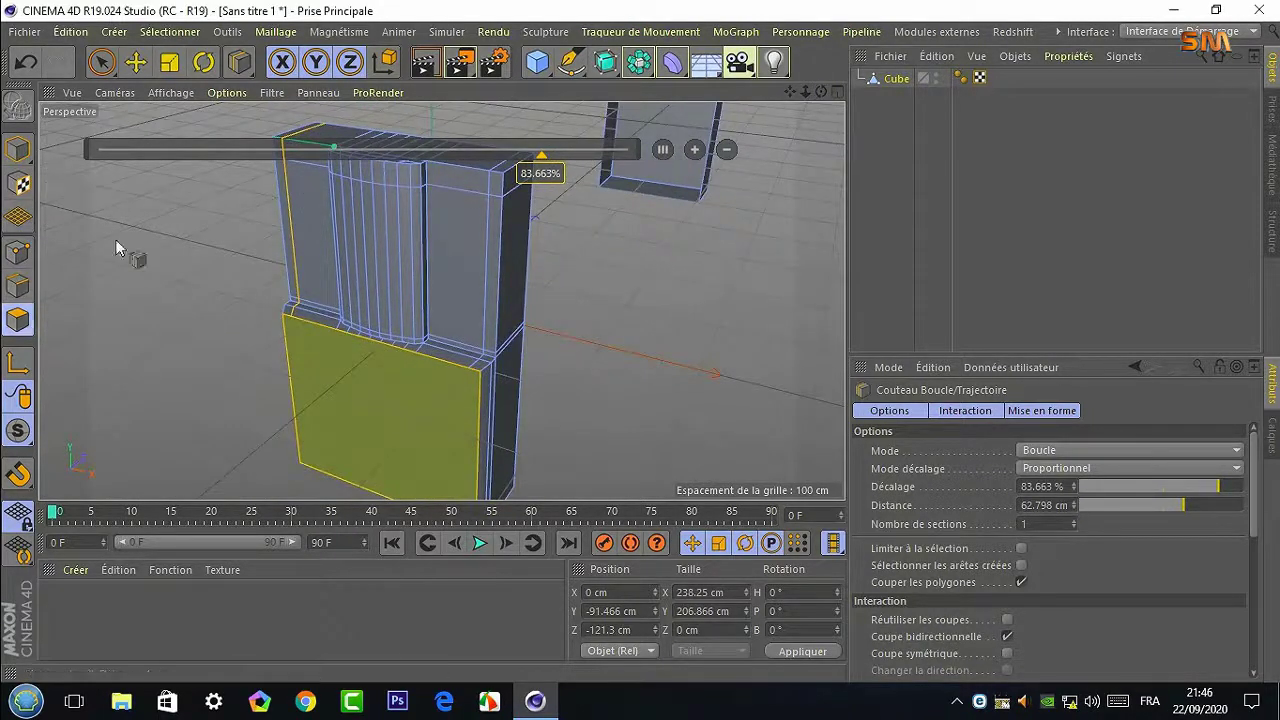
pyautogui.press('space')
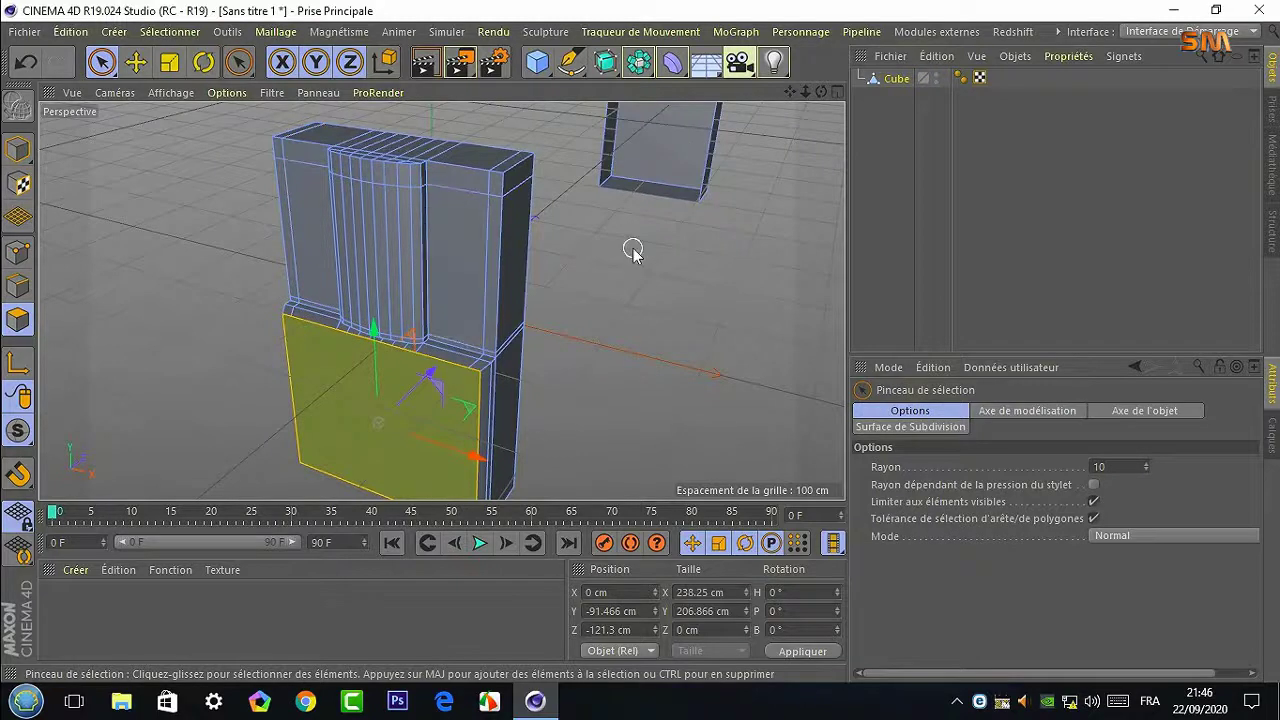
# Slide the horizontal front edge about 13 cm down the face in edge mode
pyautogui.click(18, 252)
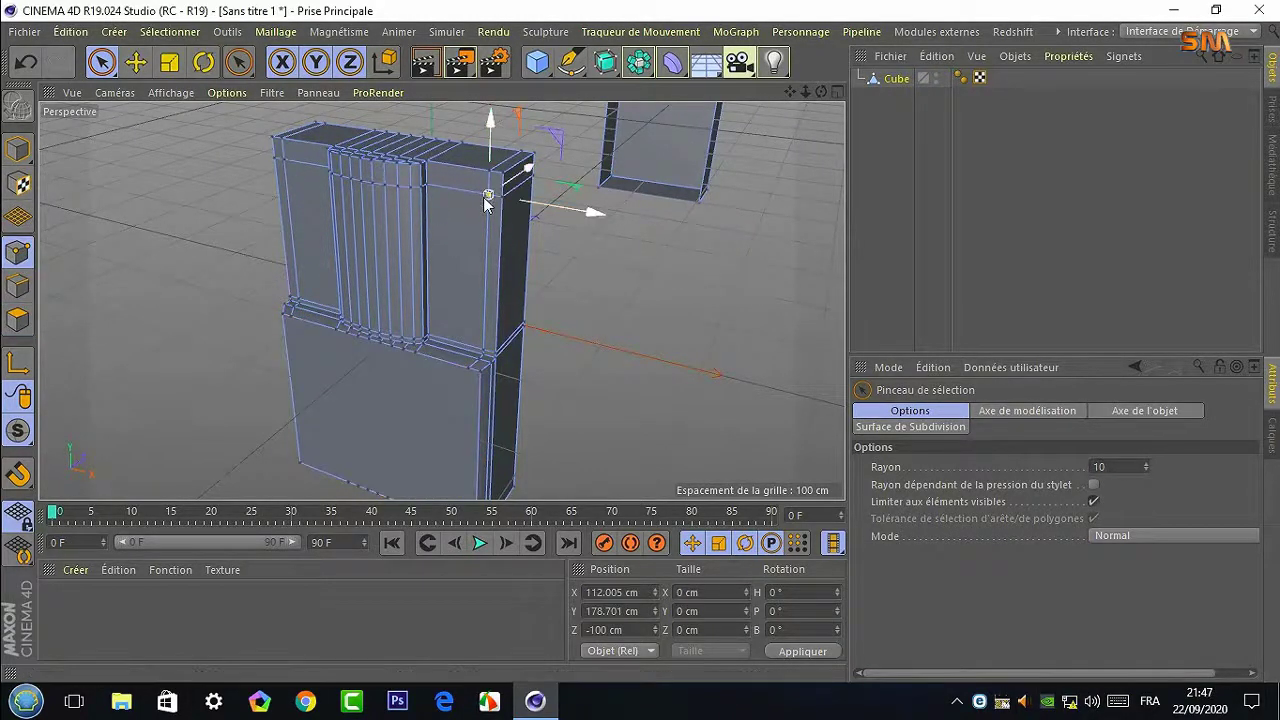
pyautogui.click(295, 165)
pyautogui.moveTo(377, 122); pyautogui.dragTo(378, 132)
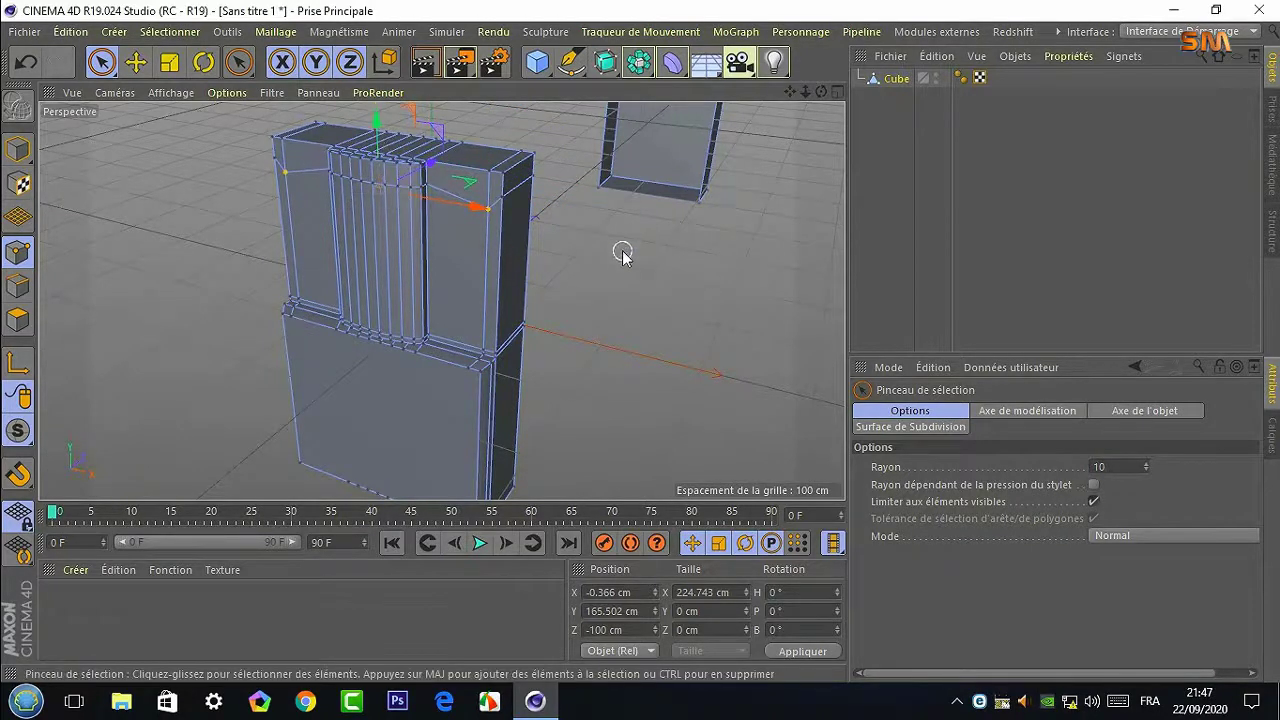
# Extrude both upper front faces beside the column with a -40 cm offset, then clear the selection
pyautogui.press('Return')
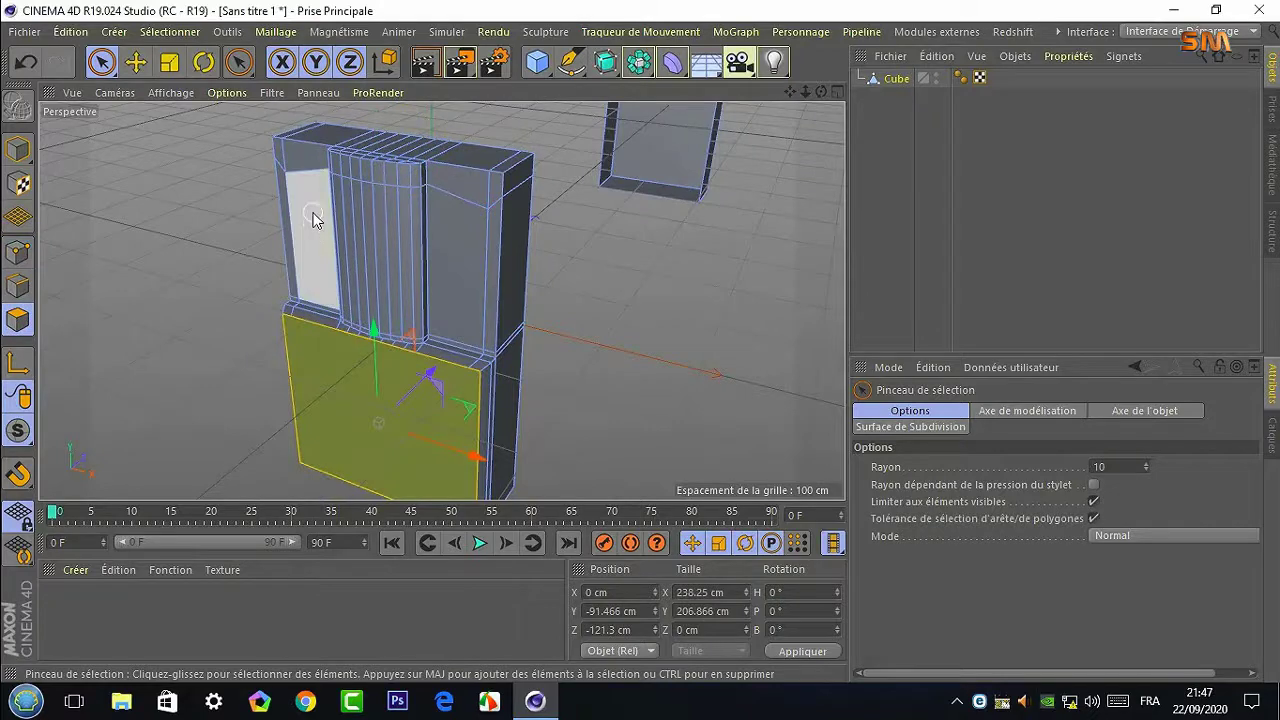
pyautogui.click(309, 214)
pyautogui.keyDown('shift'); pyautogui.click(462, 248); pyautogui.keyUp('shift')
pyautogui.moveTo(823, 92)
pyautogui.mouseDown()
pyautogui.moveTo(700, 330)
pyautogui.moveTo(640, 352)
pyautogui.mouseUp()
pyautogui.rightClick(648, 320)
pyautogui.click(700, 320)
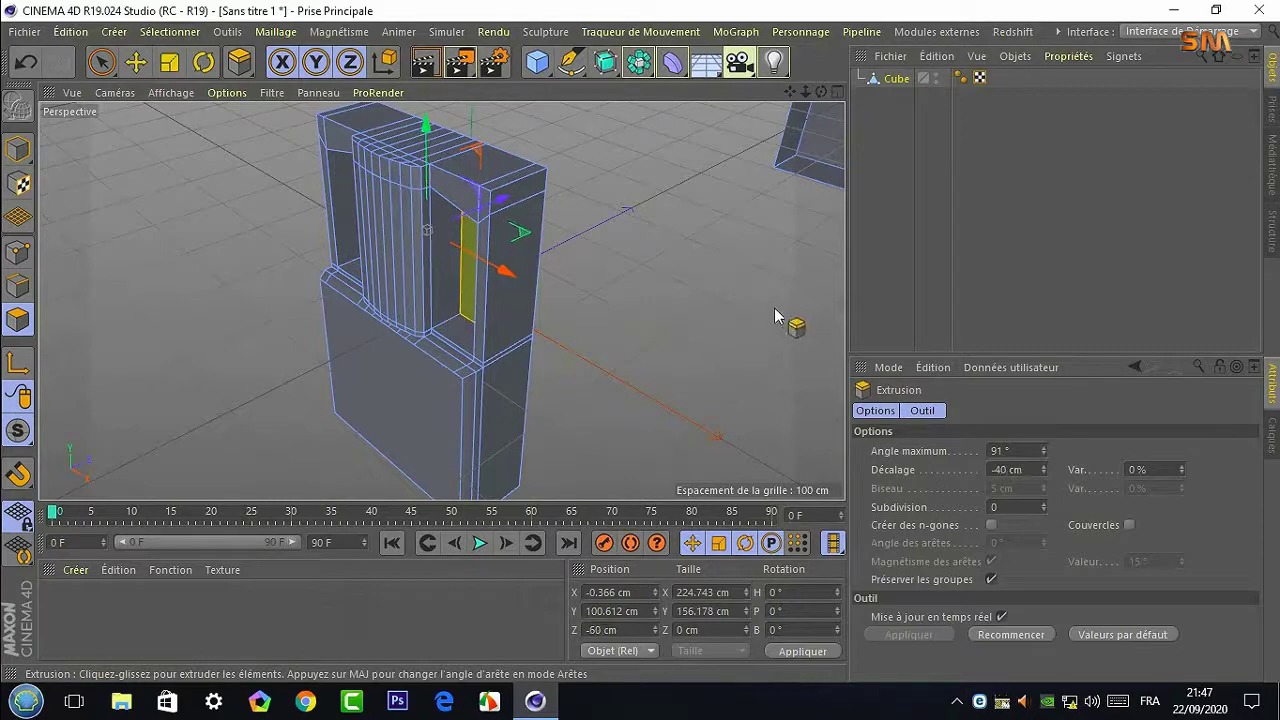
pyautogui.moveTo(821, 91); pyautogui.dragTo(441, 299)
pyautogui.hotkey('ctrl', 'shift', 'a')
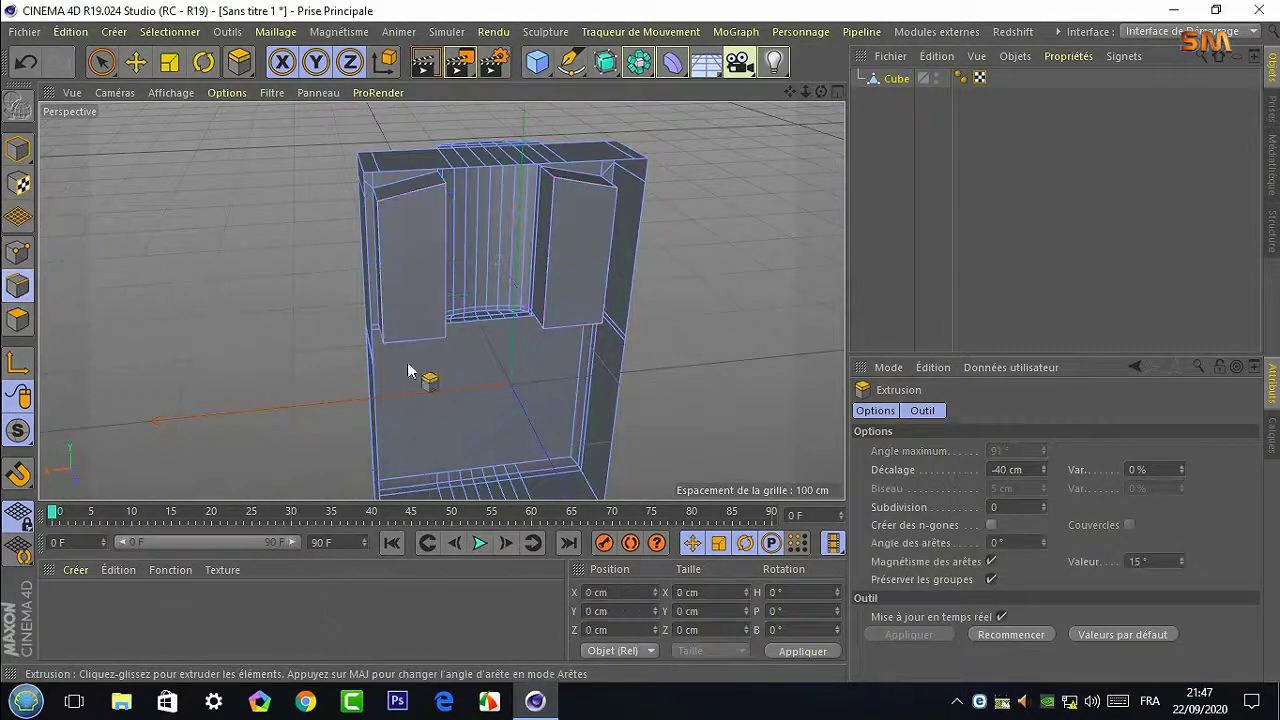
pyautogui.press('space')
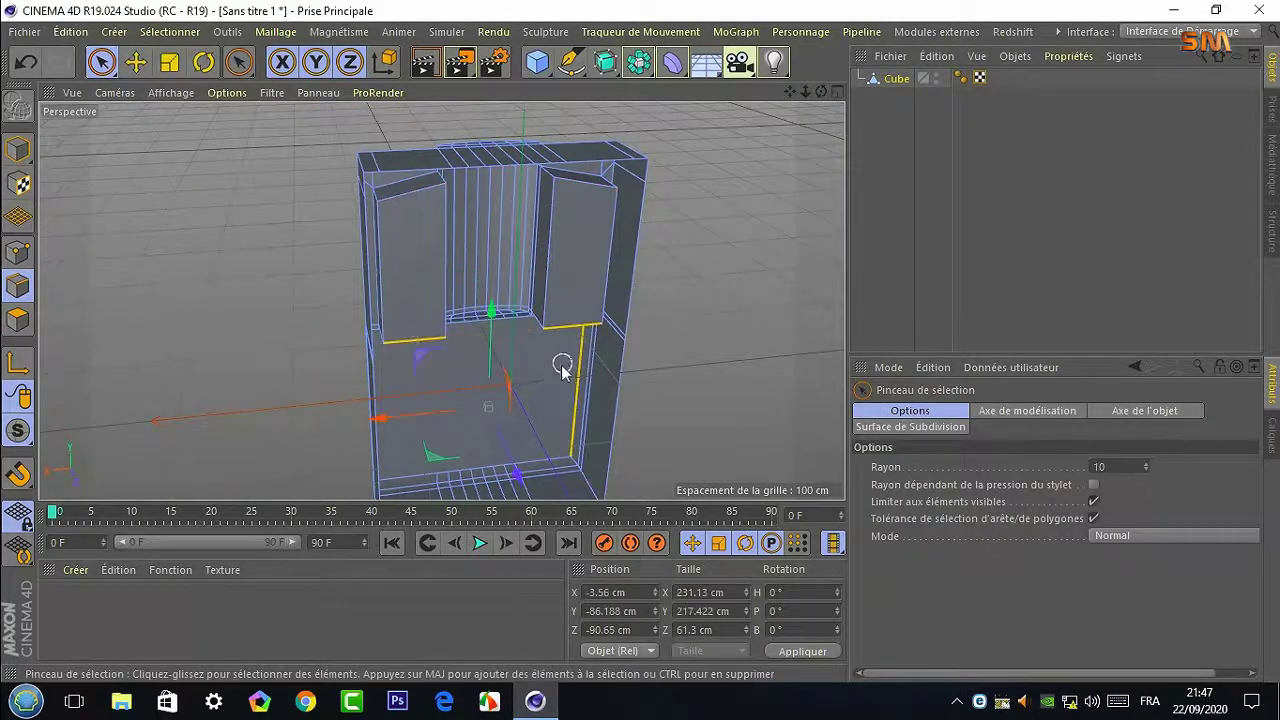
# Lift both recess floor edges about 8 cm, then select the two inner recess faces
pyautogui.keyDown('shift'); pyautogui.click(567, 330); pyautogui.keyUp('shift')
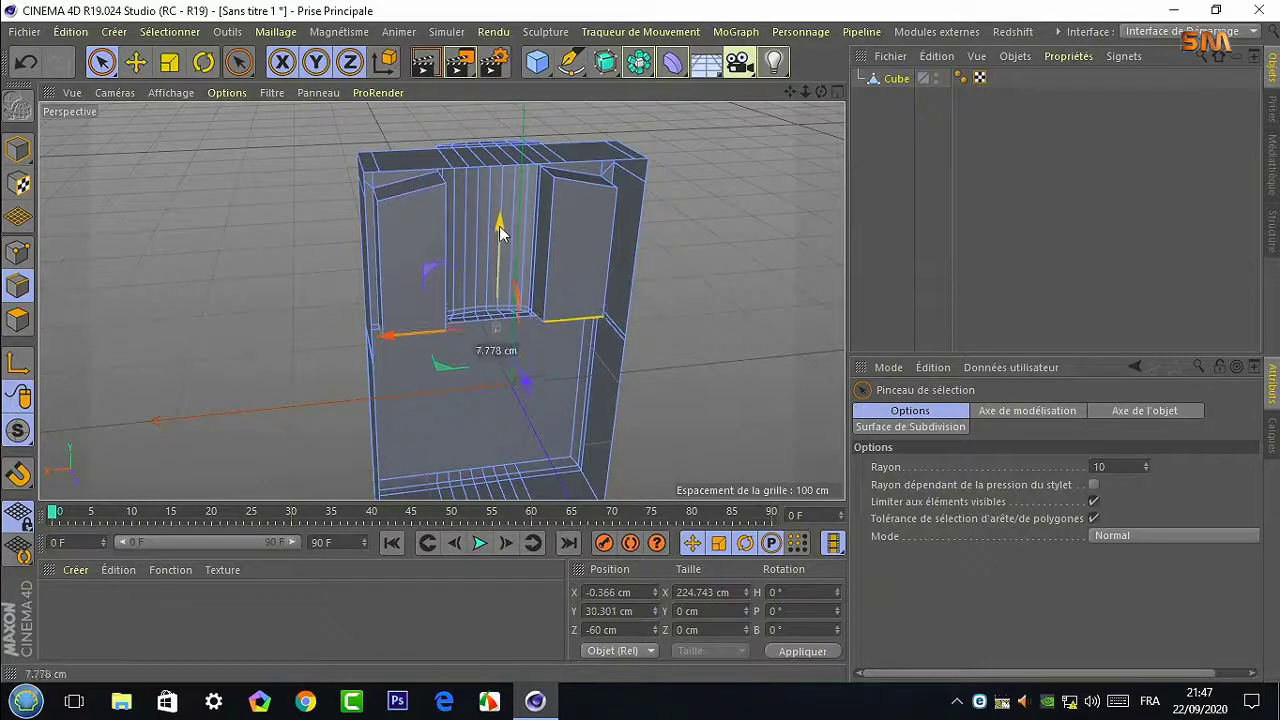
pyautogui.keyDown('alt'); pyautogui.moveTo(499, 226); pyautogui.dragTo(441, 299); pyautogui.keyUp('alt')
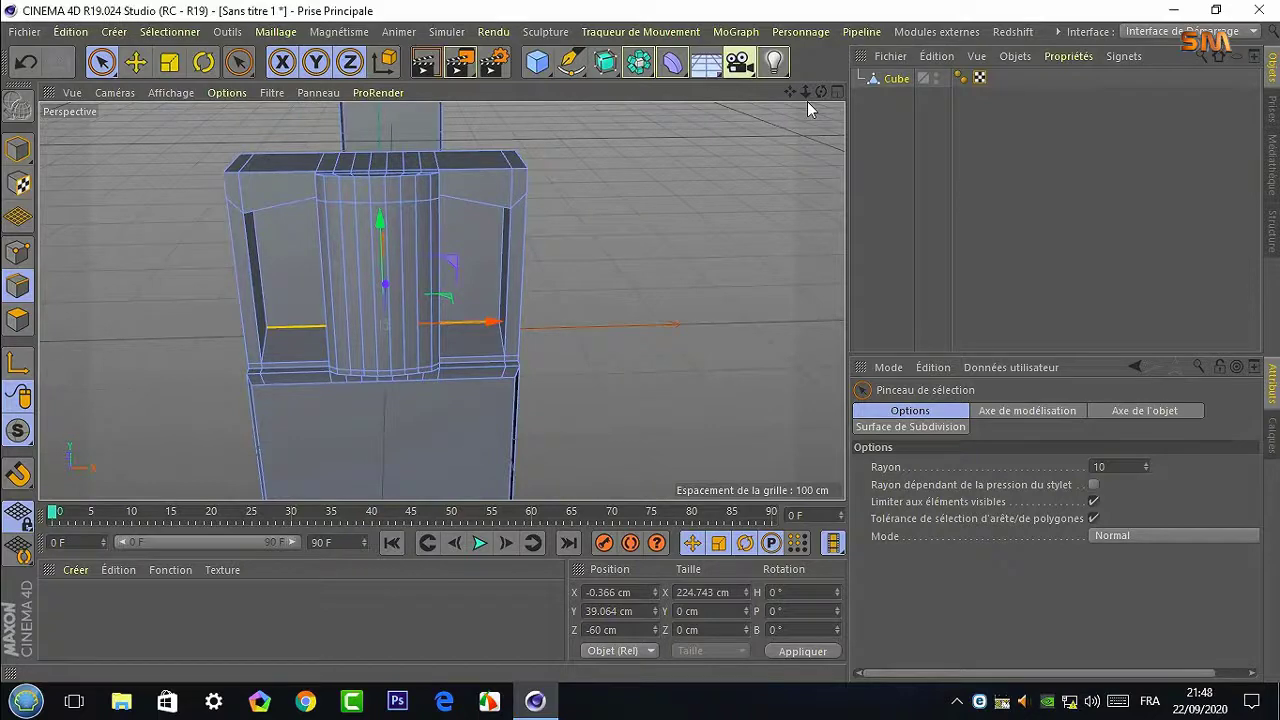
pyautogui.moveTo(821, 91)
pyautogui.mouseDown()
pyautogui.moveTo(780, 100)
pyautogui.moveTo(791, 116)
pyautogui.moveTo(443, 300)
pyautogui.mouseUp()
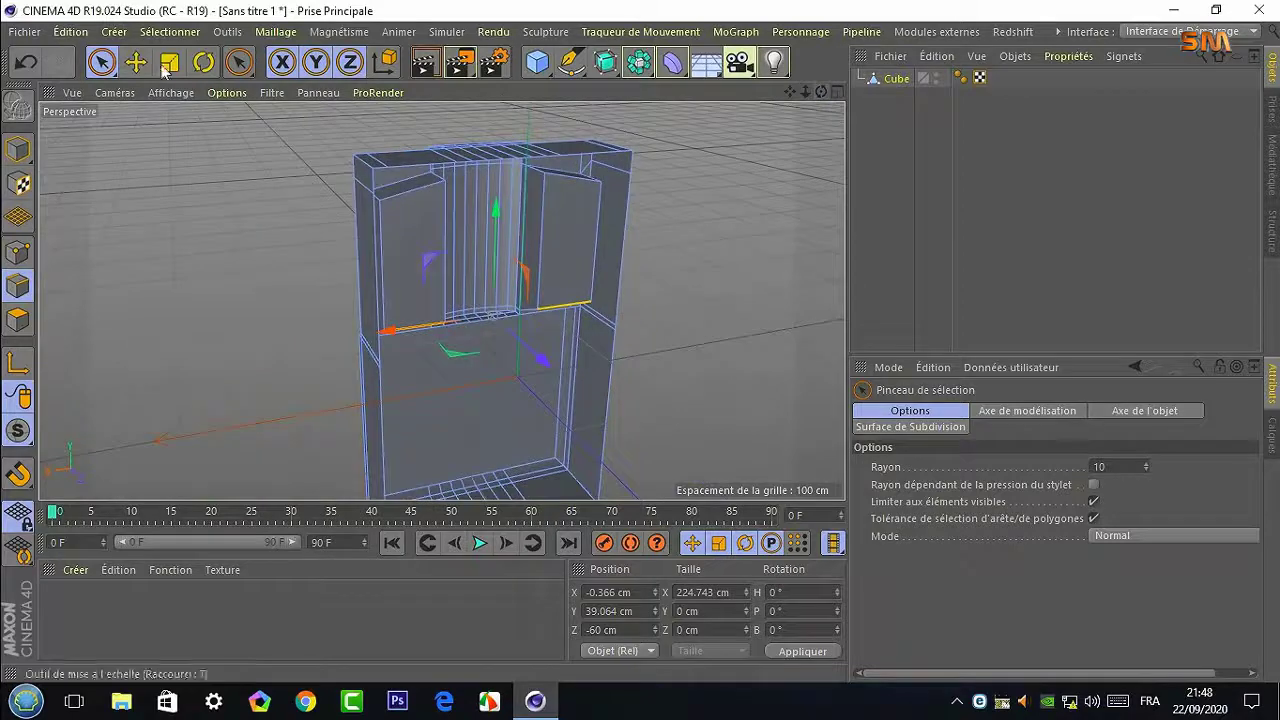
pyautogui.press('Return')
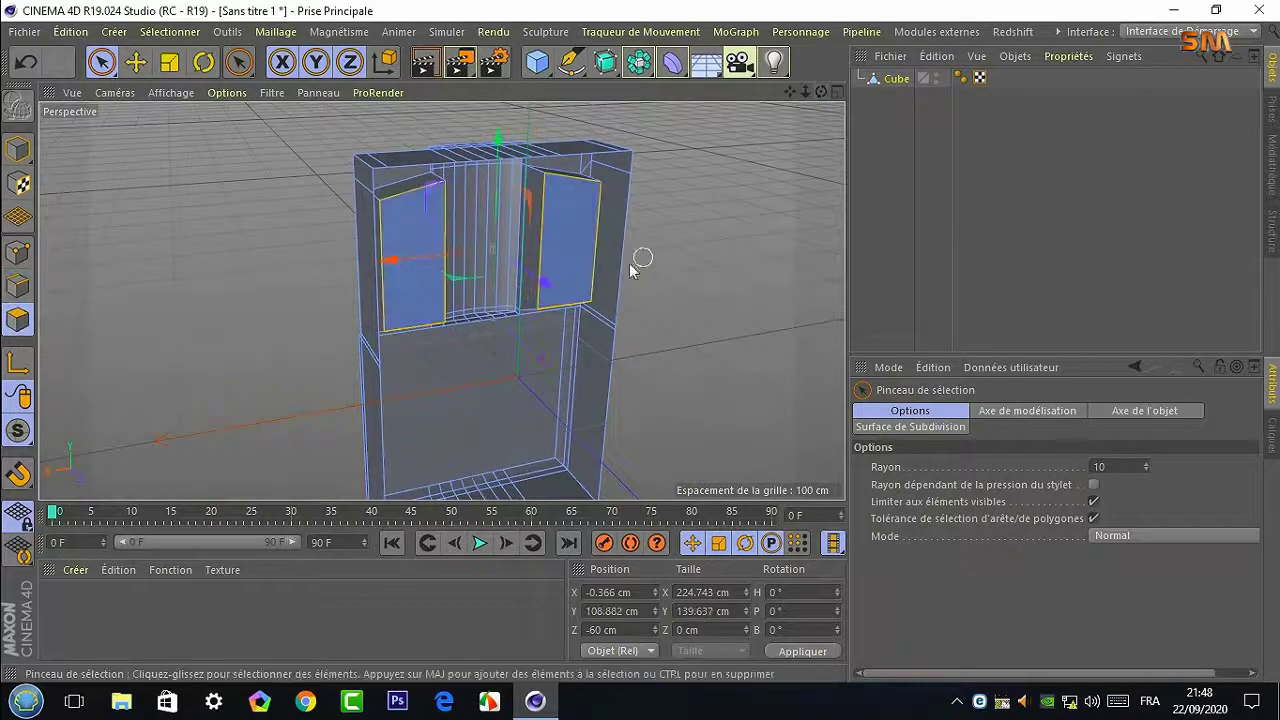
pyautogui.click(631, 268)
pyautogui.moveTo(431, 256)
pyautogui.mouseDown()
pyautogui.moveTo(814, 109)
pyautogui.moveTo(577, 183)
pyautogui.mouseUp()
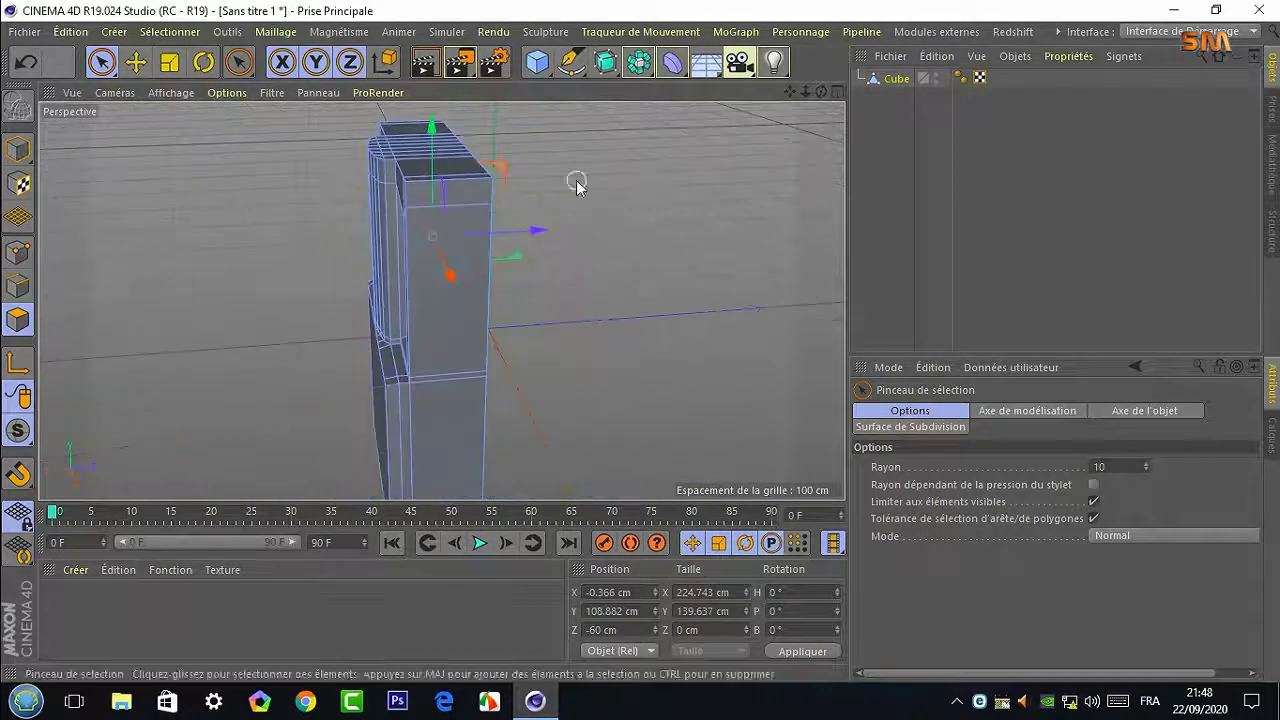
pyautogui.moveTo(821, 92); pyautogui.dragTo(674, 263)
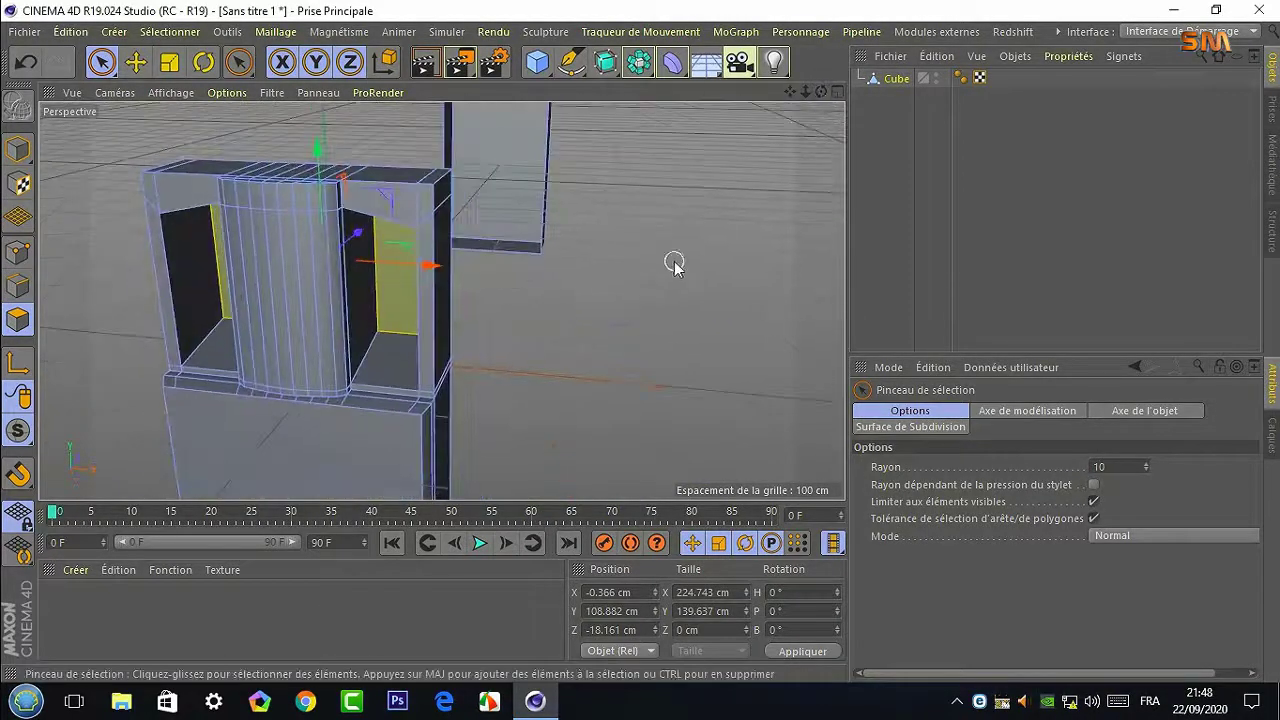
# Add two horizontal loop cuts around the upper section, one mid-height and one near the top
pyautogui.rightClick(631, 280)
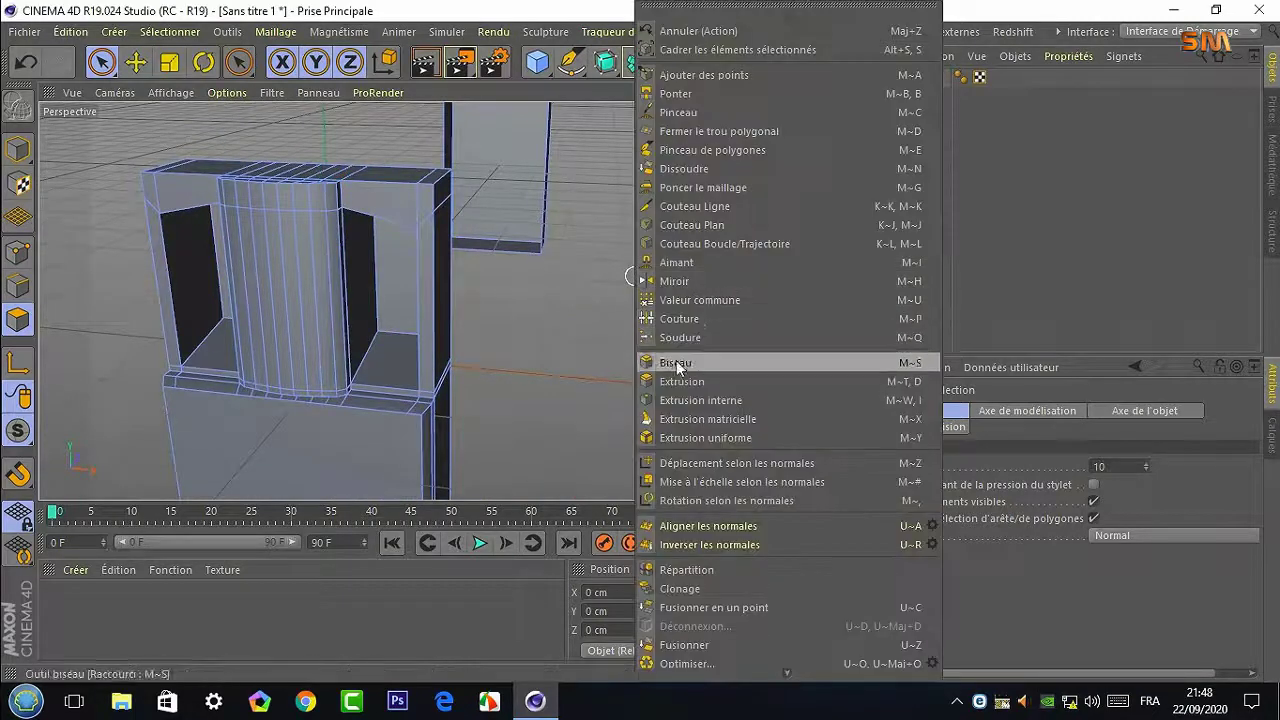
pyautogui.click(660, 245)
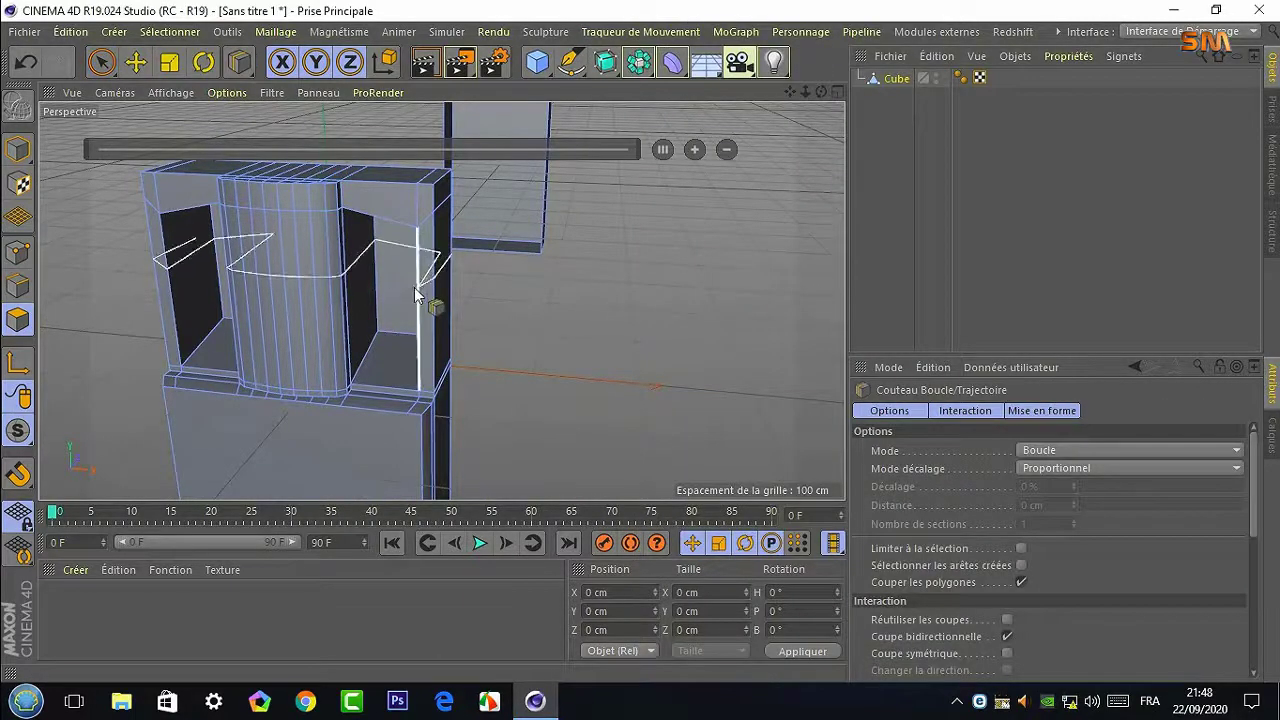
pyautogui.click(415, 310)
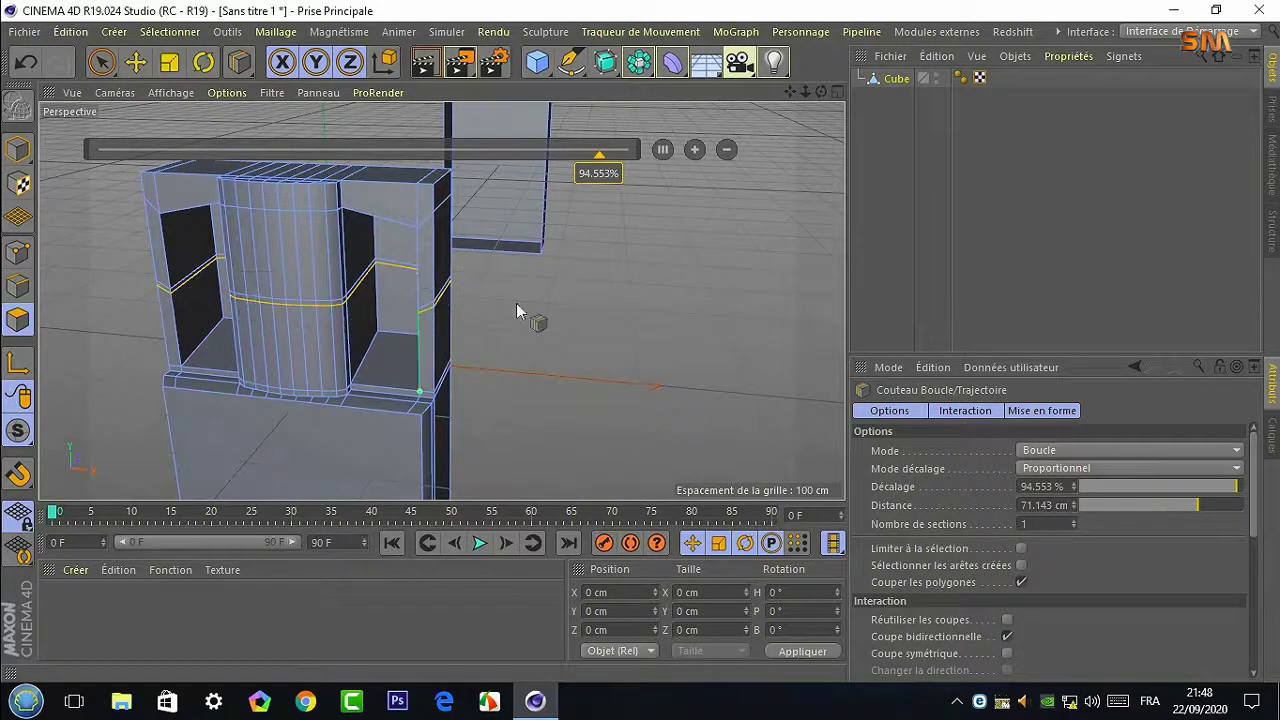
pyautogui.scroll(3, 443, 295)
pyautogui.scroll(4, 443, 296)
pyautogui.scroll(2, 443, 297)
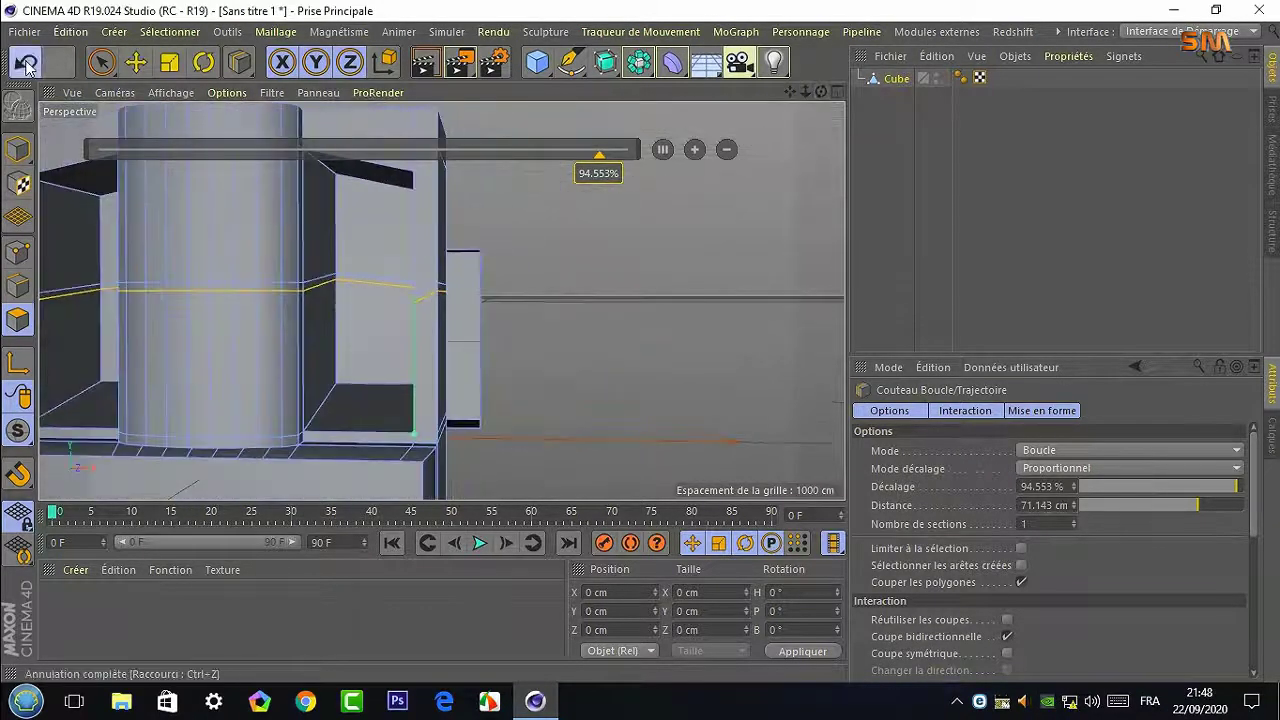
pyautogui.click(417, 230)
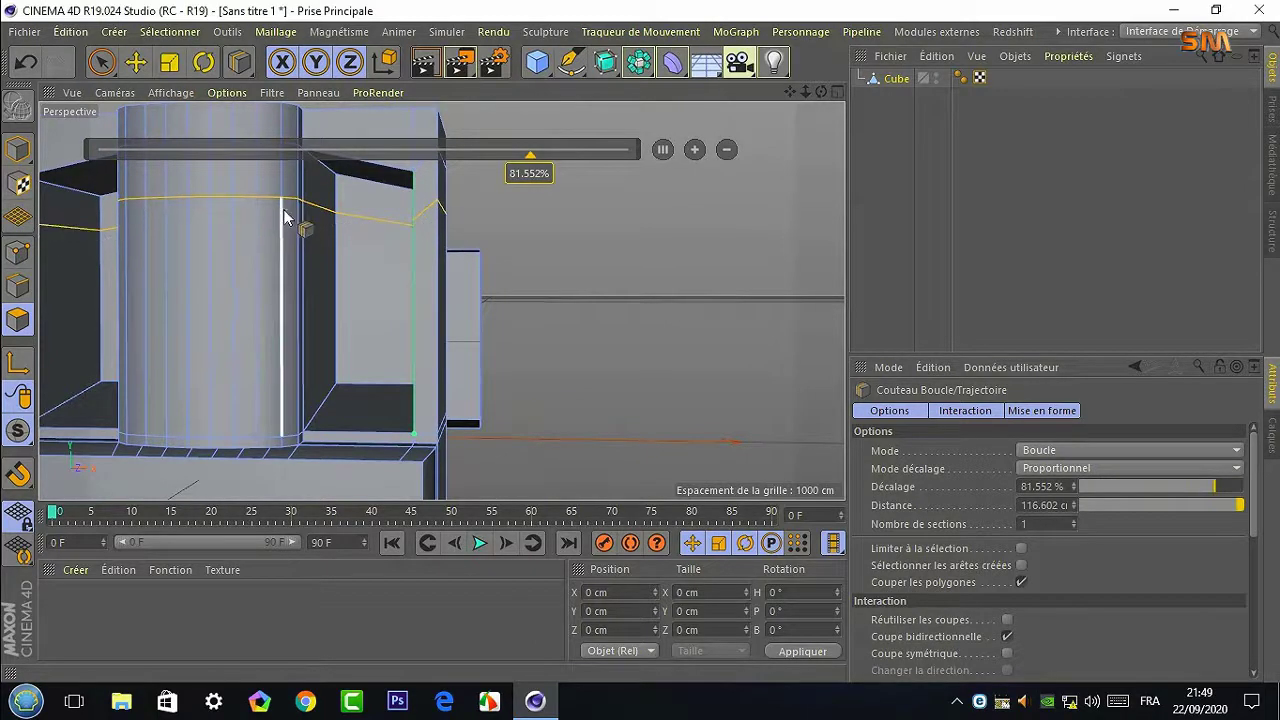
pyautogui.press('space')
# Add two further horizontal loop cuts, one higher and one lower, across the column and recesses
pyautogui.rightClick(690, 258)
pyautogui.click(720, 263)
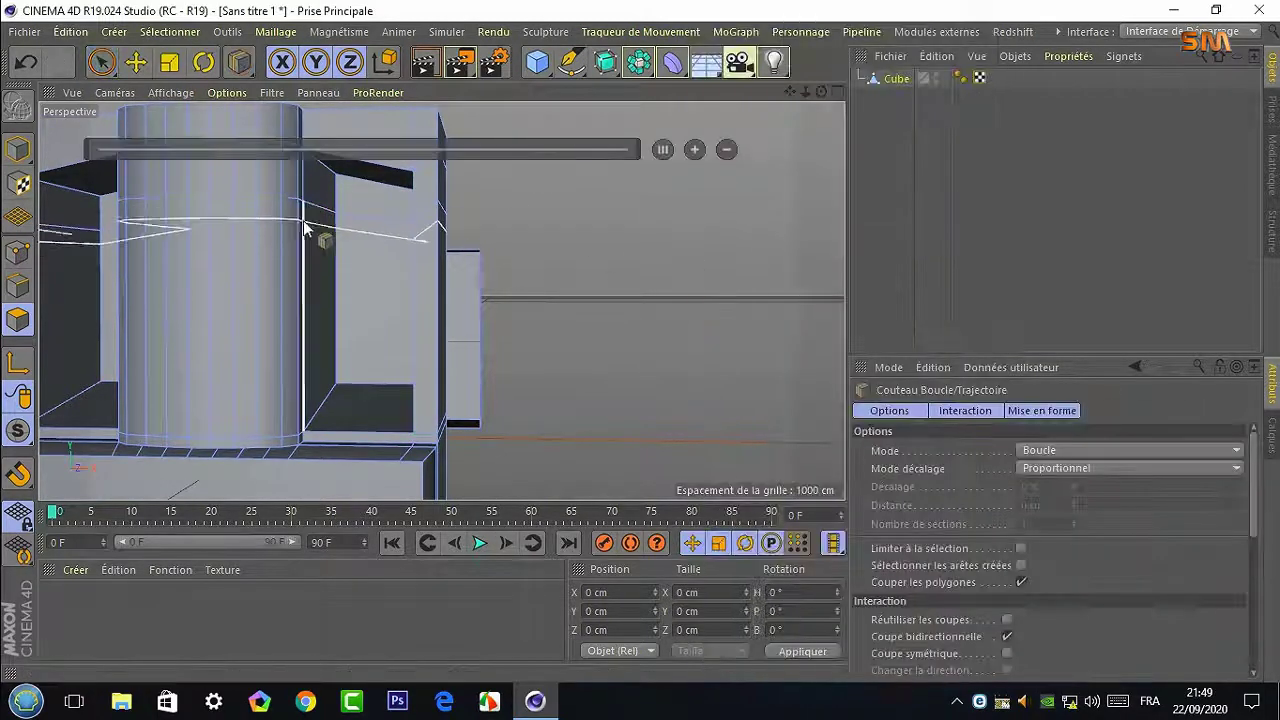
pyautogui.click(307, 215)
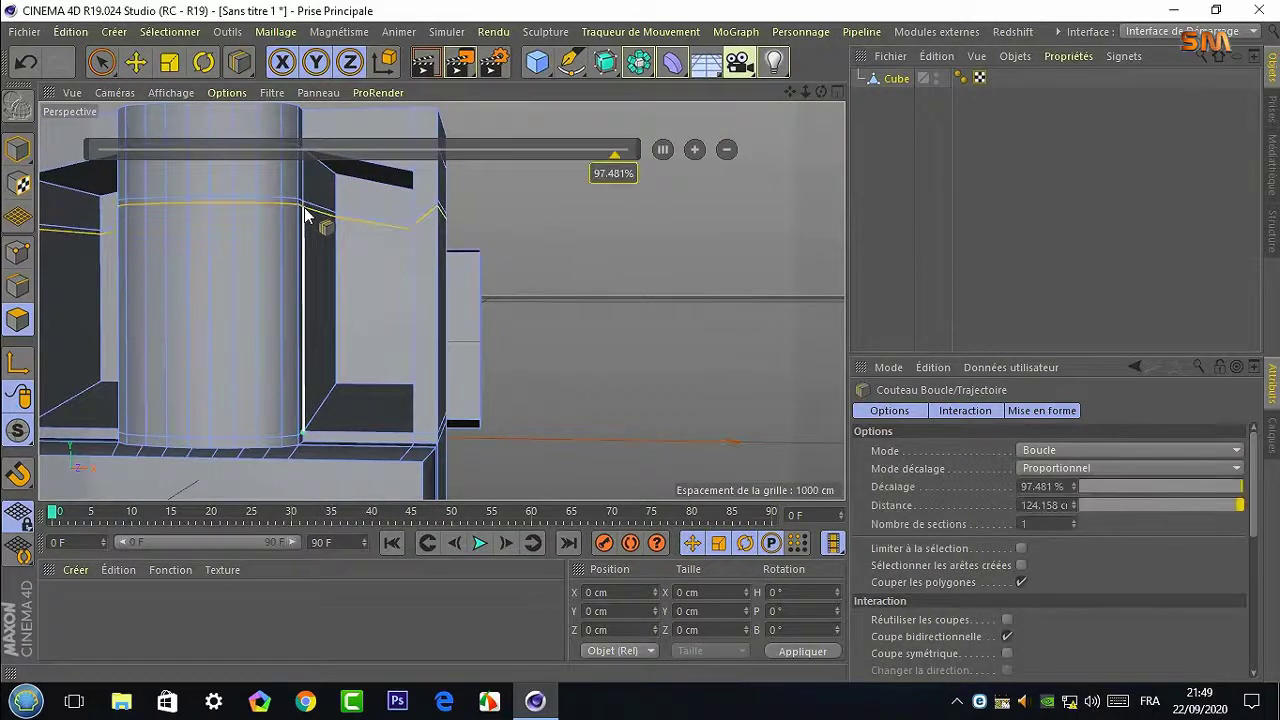
pyautogui.click(304, 335)
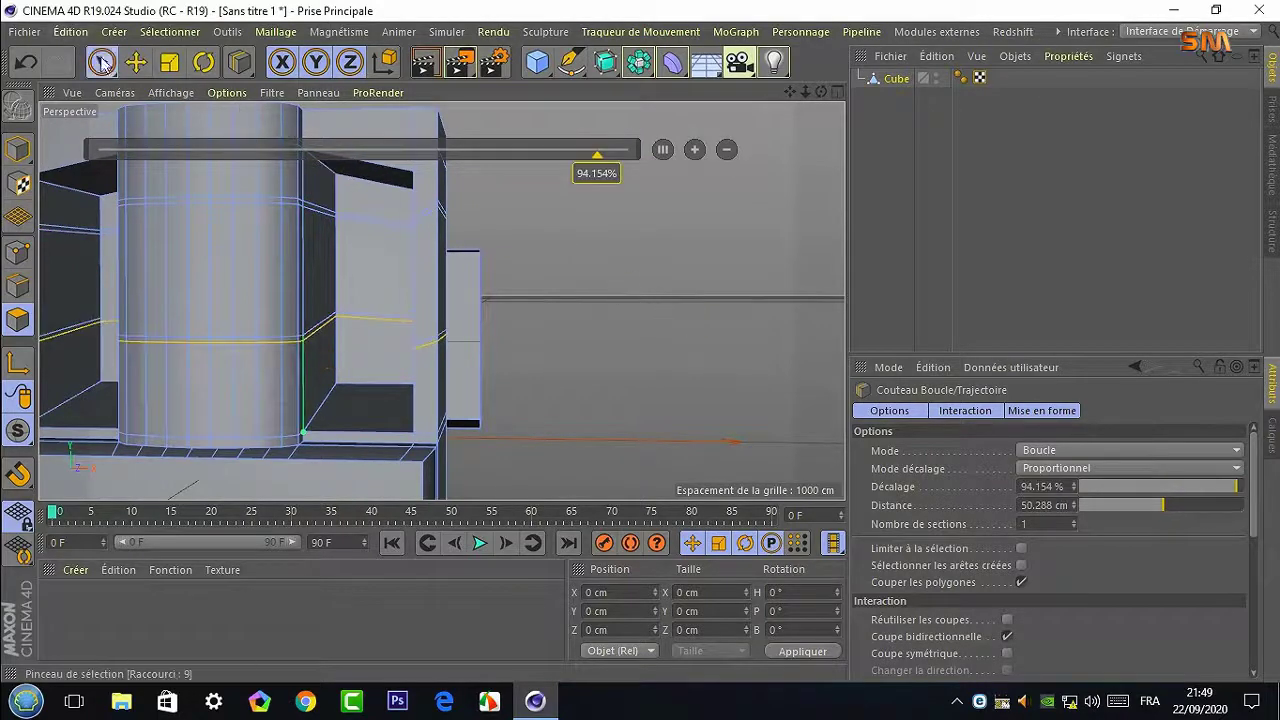
pyautogui.click(101, 62)
pyautogui.moveTo(797, 93); pyautogui.dragTo(443, 300)
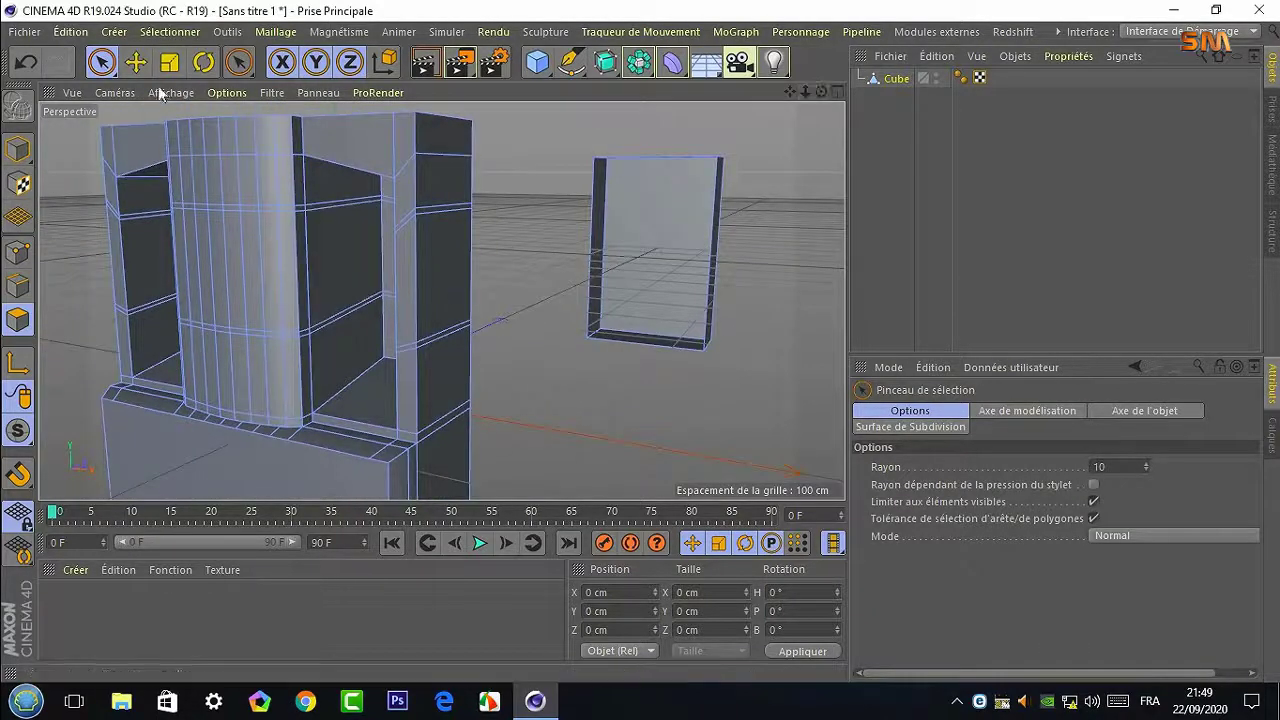
# Select the top and bottom edges of the right recess's inner face, then zoom out to the whole cabinet
pyautogui.scroll(3, 326, 183)
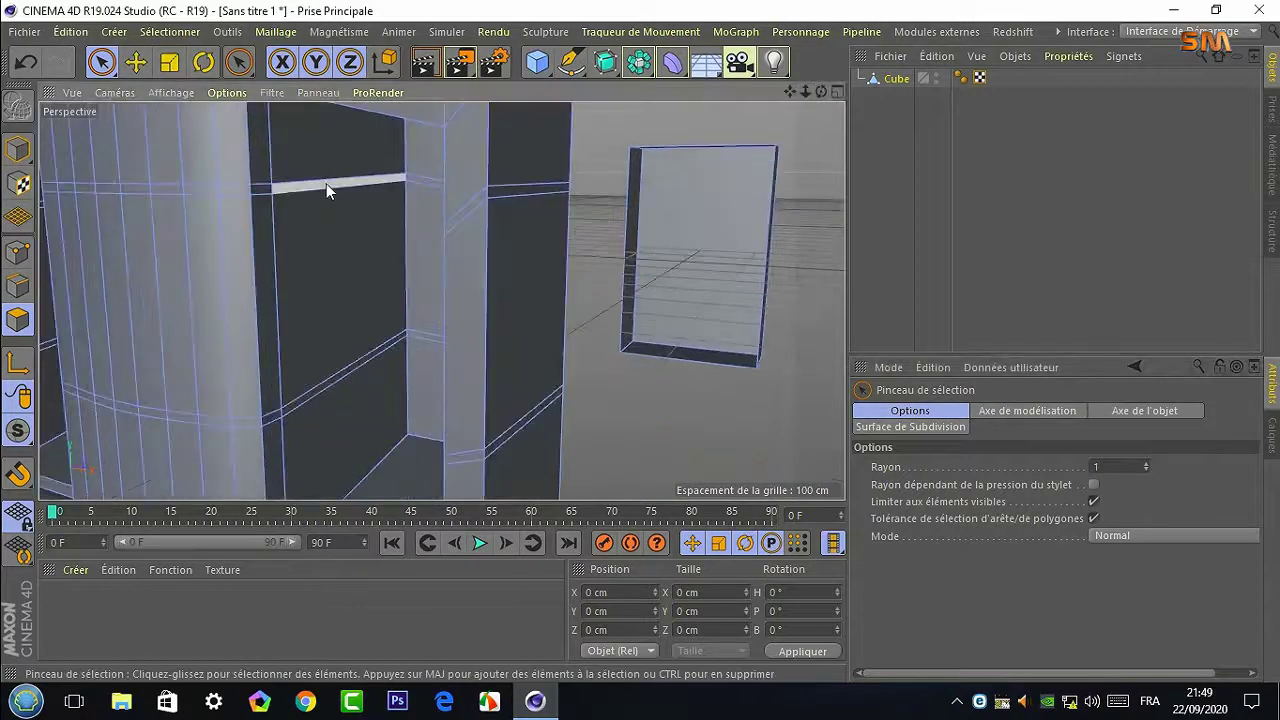
pyautogui.click(326, 183)
pyautogui.keyDown('shift'); pyautogui.click(343, 372); pyautogui.keyUp('shift')
pyautogui.keyDown('alt'); pyautogui.moveTo(343, 372); pyautogui.dragTo(533, 194); pyautogui.keyUp('alt')
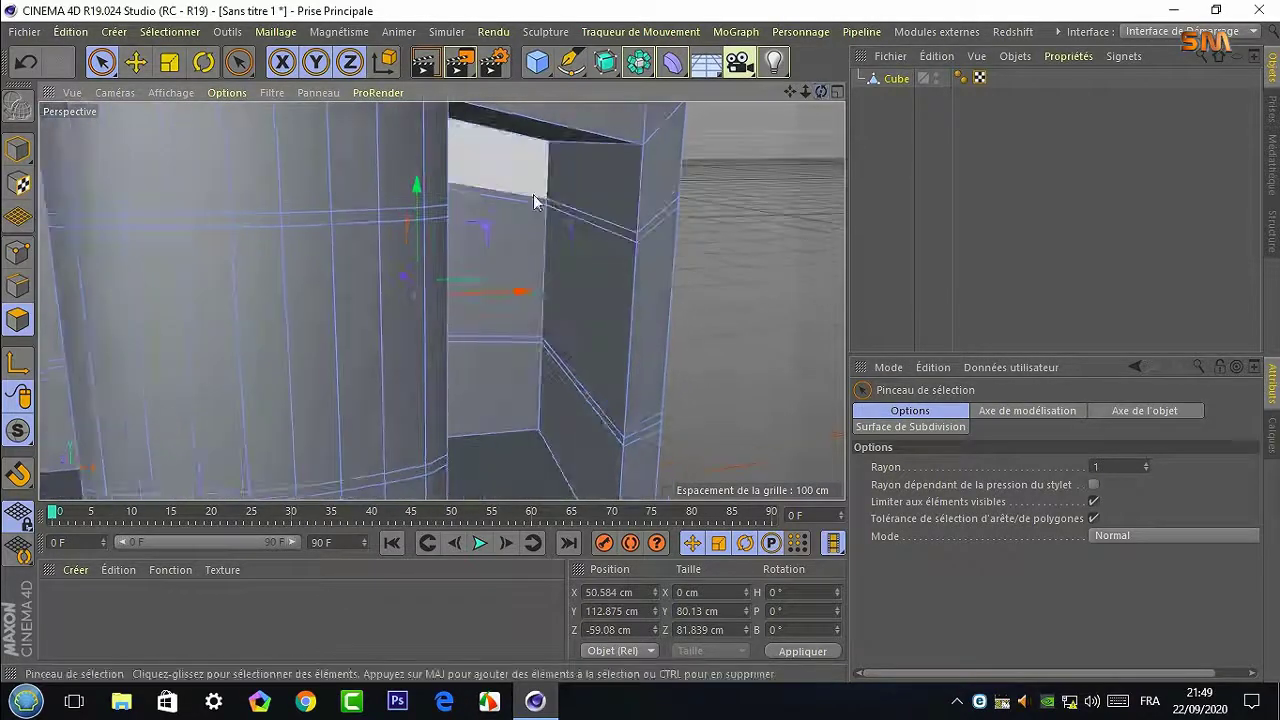
pyautogui.keyDown('shift'); pyautogui.moveTo(571, 371); pyautogui.dragTo(594, 223); pyautogui.keyUp('shift')
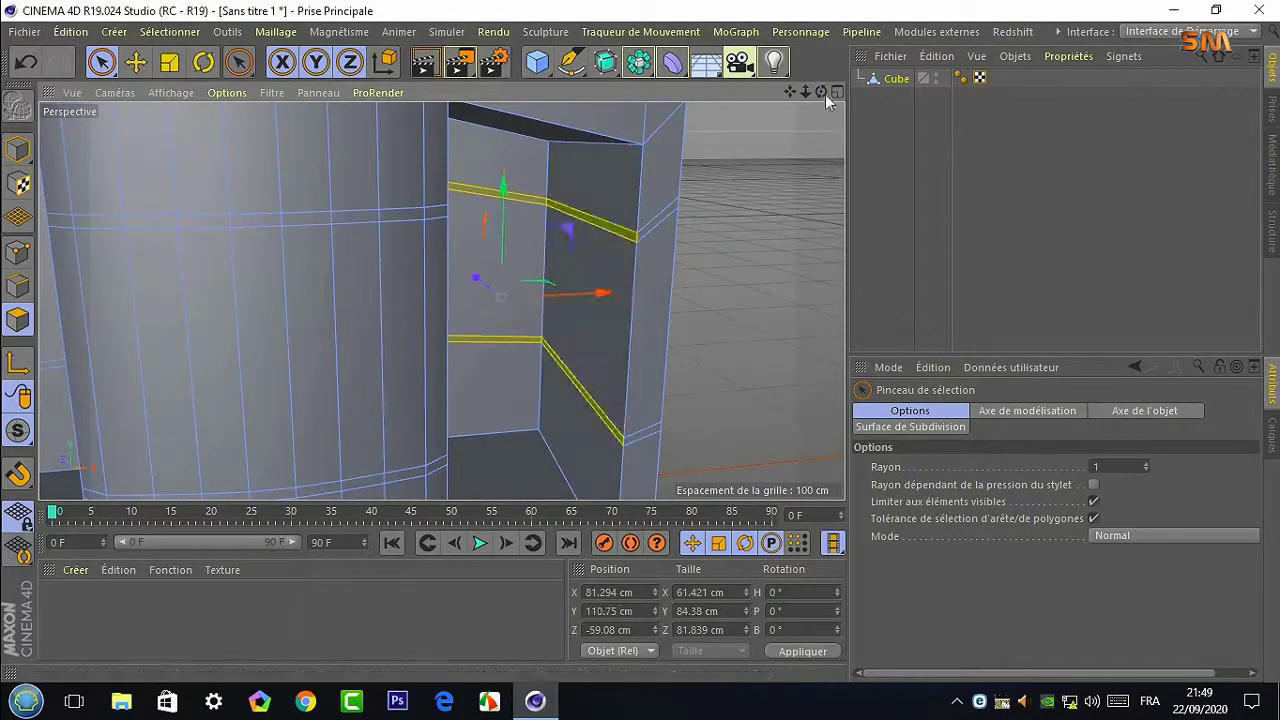
pyautogui.moveTo(825, 94); pyautogui.dragTo(840, 96)
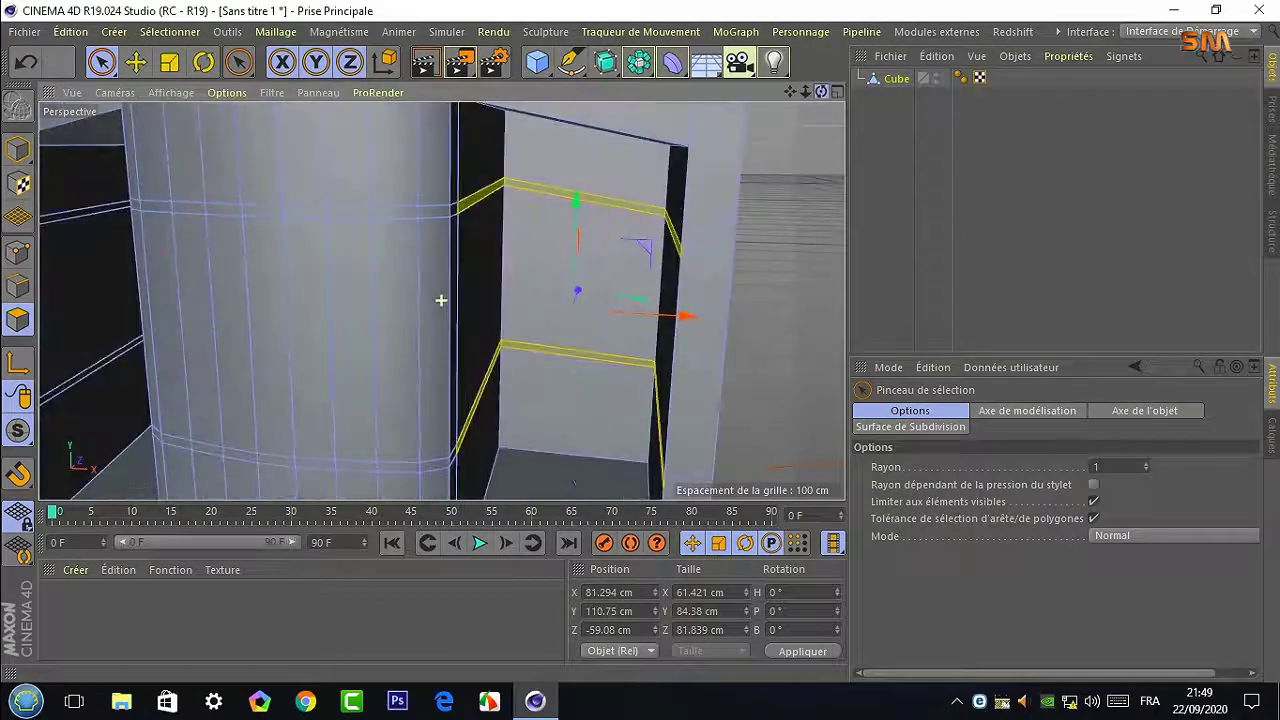
pyautogui.click(29, 62)
pyautogui.click(29, 62)
pyautogui.click(585, 197)
pyautogui.keyDown('shift'); pyautogui.click(578, 350); pyautogui.keyUp('shift')
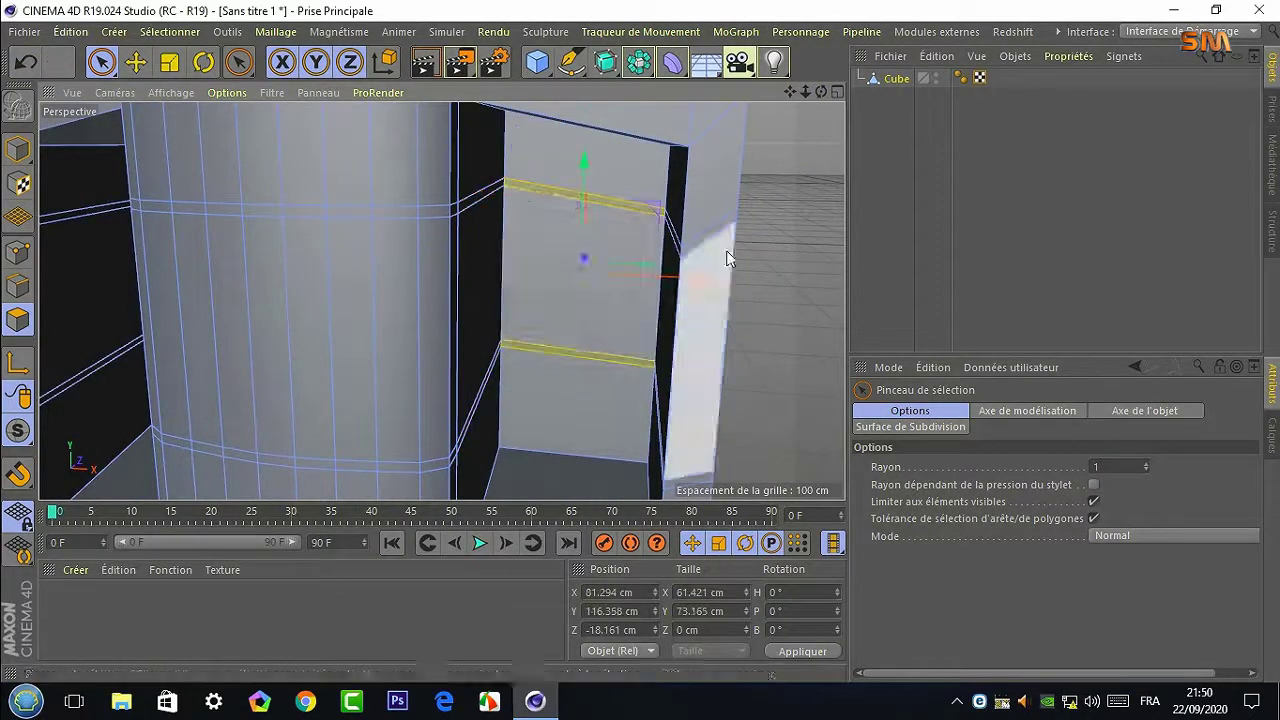
pyautogui.keyDown('alt'); pyautogui.moveTo(727, 258); pyautogui.dragTo(251, 181); pyautogui.keyUp('alt')
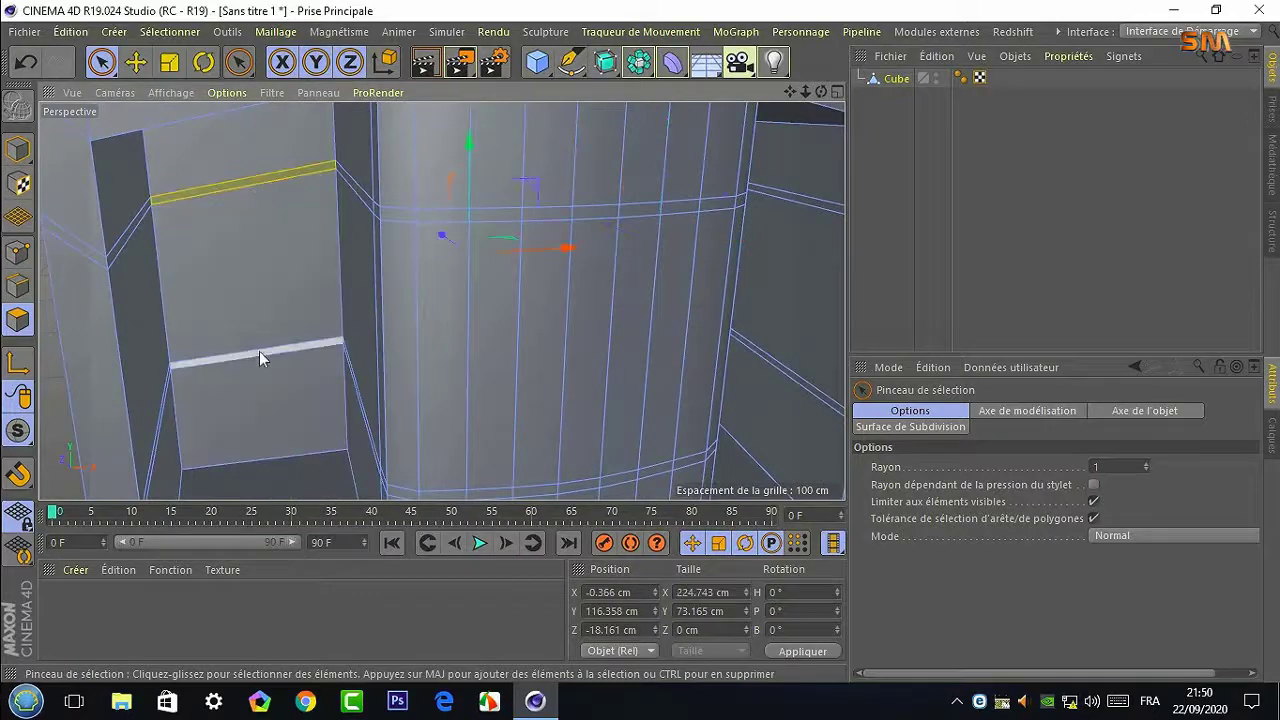
pyautogui.scroll(-5, 259, 359)
pyautogui.keyDown('alt'); pyautogui.moveTo(355, 289); pyautogui.dragTo(443, 300); pyautogui.keyUp('alt')
# Extrude the selected edges outward about 73.7 cm and reselect the whole Cube object
pyautogui.rightClick(725, 375)
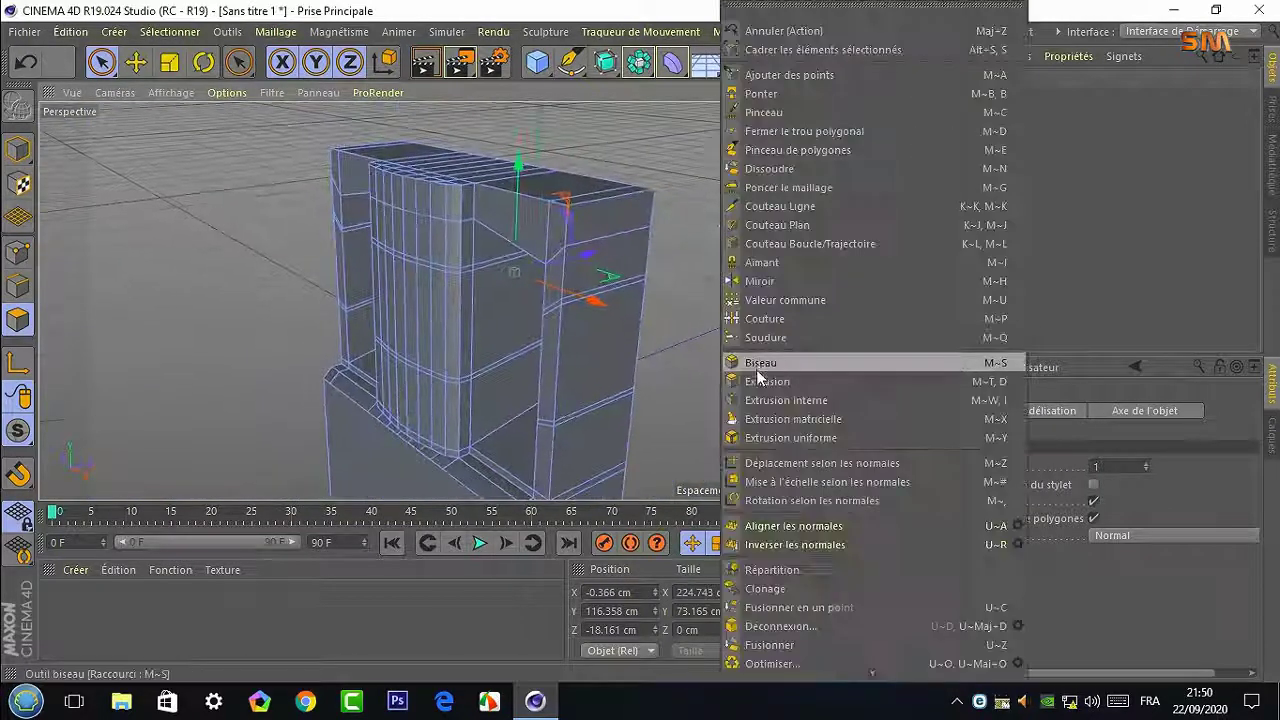
pyautogui.click(766, 381)
pyautogui.moveTo(640, 330); pyautogui.dragTo(740, 335)
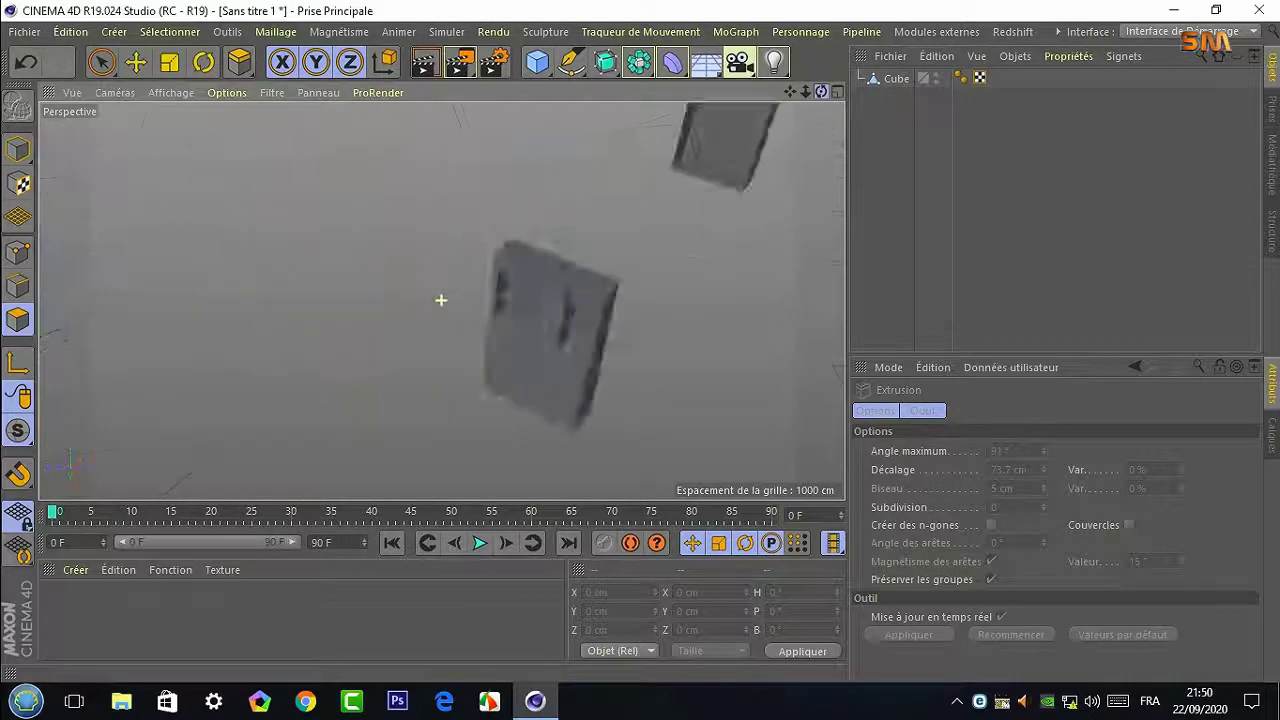
pyautogui.click(548, 340)
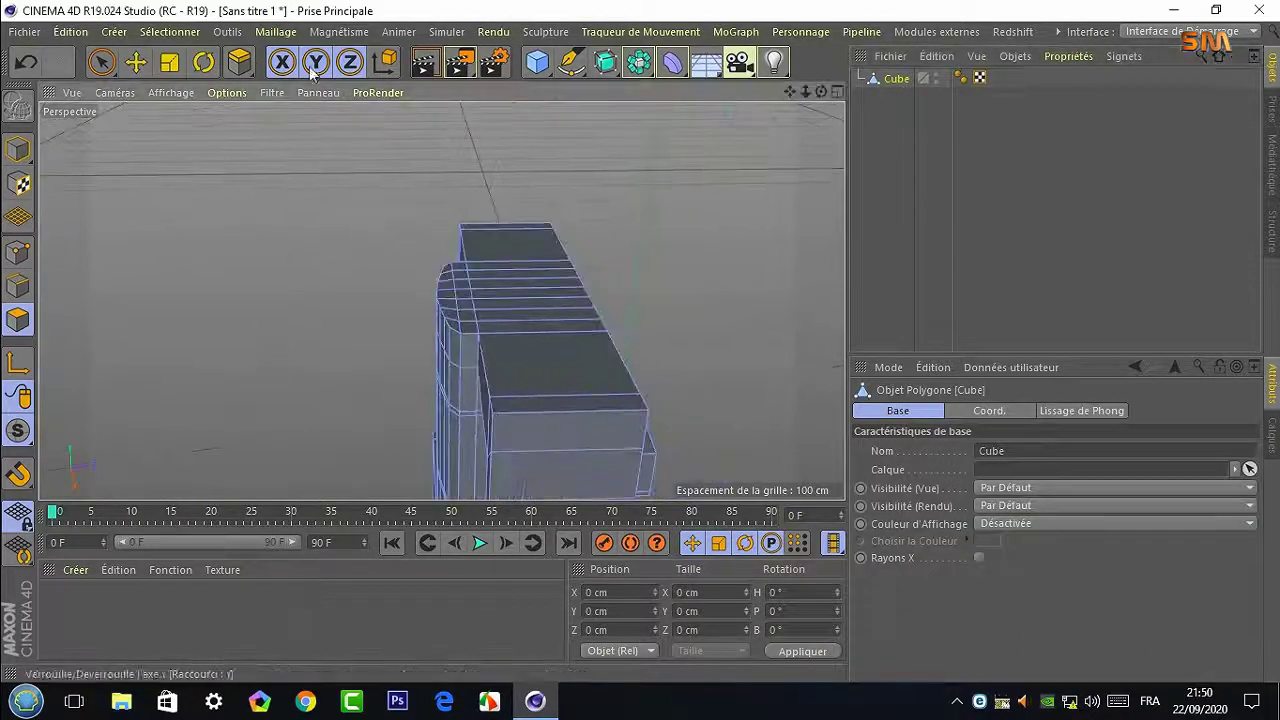
pyautogui.press('9')
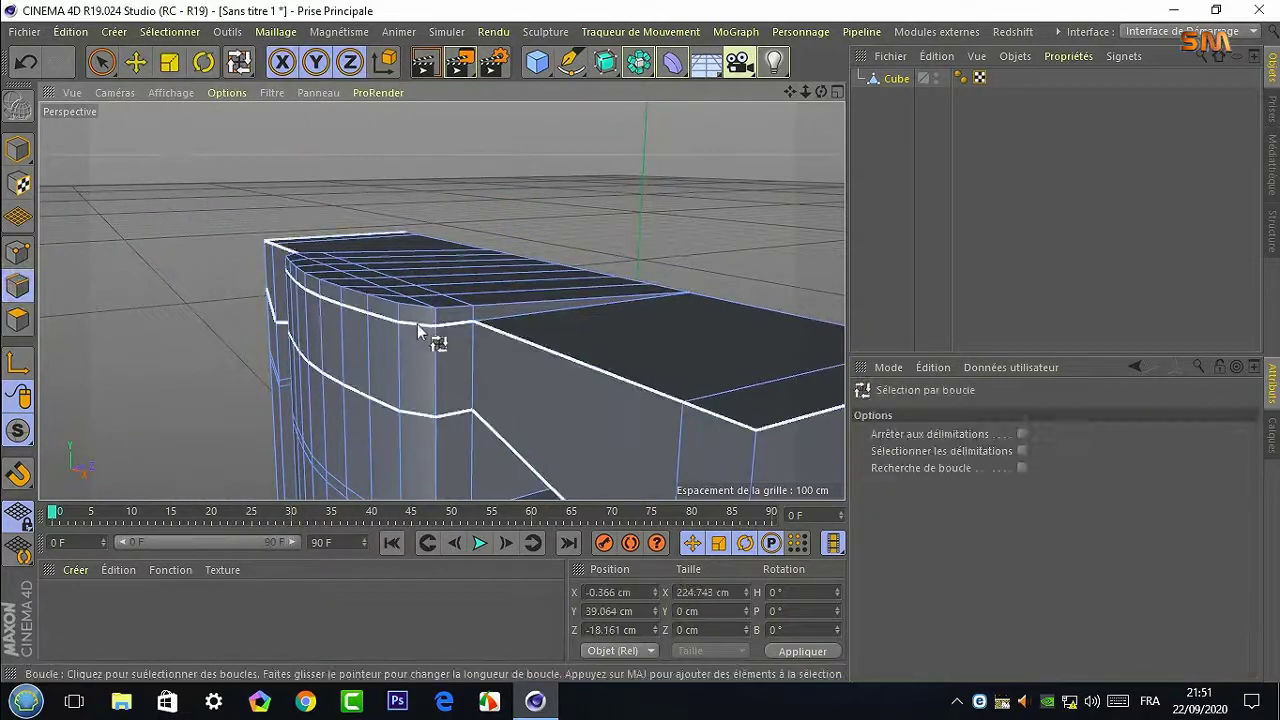
# Dissolve the extra edge loop around the cabinet's top rim
pyautogui.click(440, 324)
pyautogui.rightClick(678, 193)
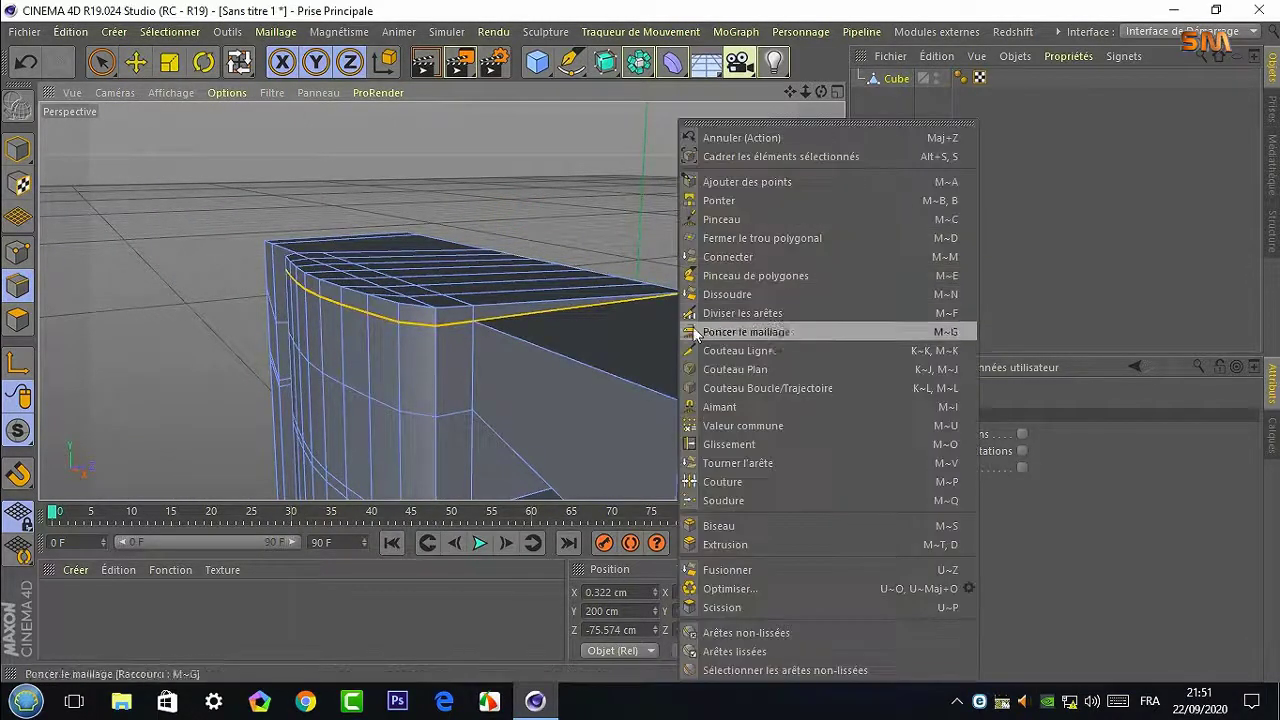
pyautogui.click(706, 291)
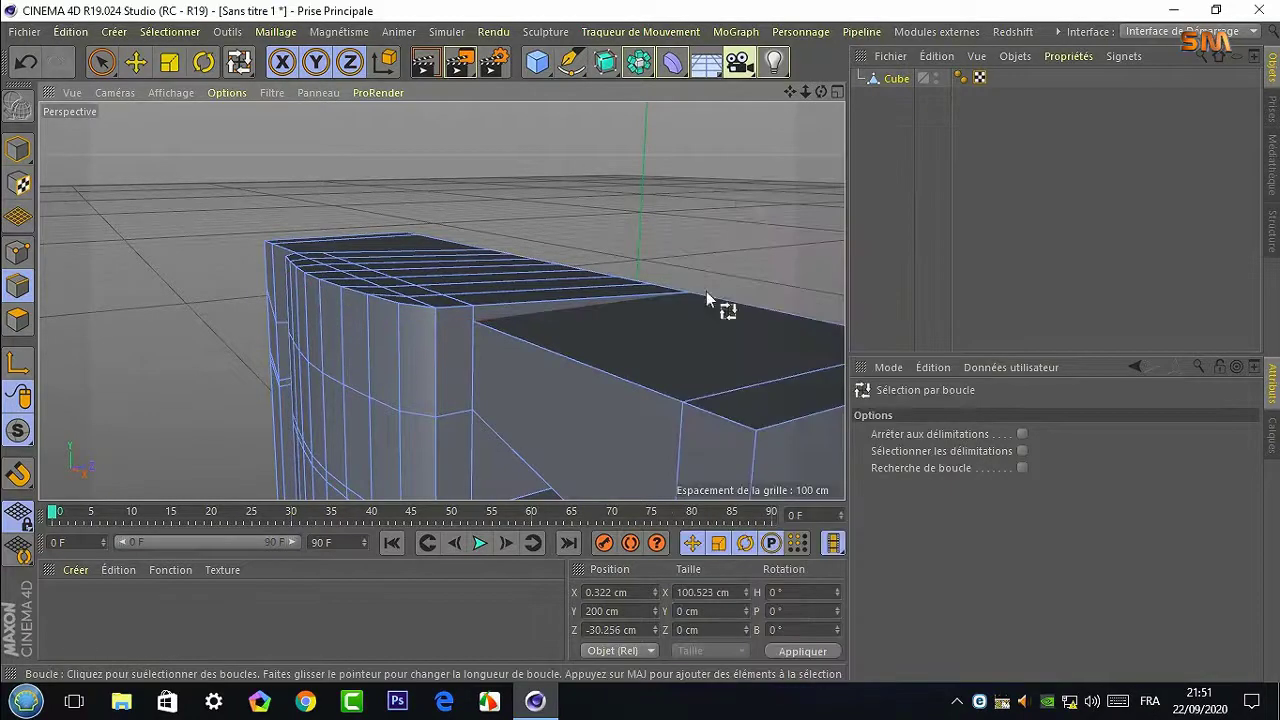
pyautogui.keyDown('alt'); pyautogui.moveTo(706, 291); pyautogui.dragTo(510, 258); pyautogui.keyUp('alt')
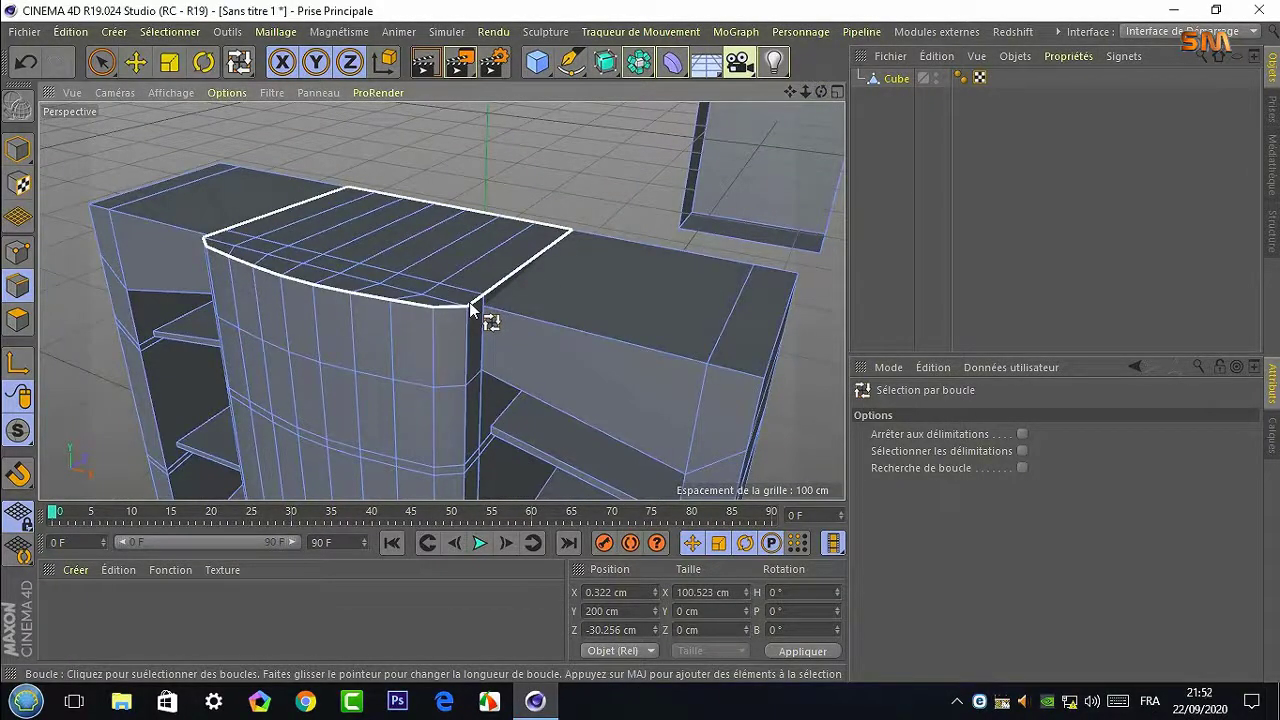
# Loop-select the curved edge loop around the column top
pyautogui.click(471, 309)
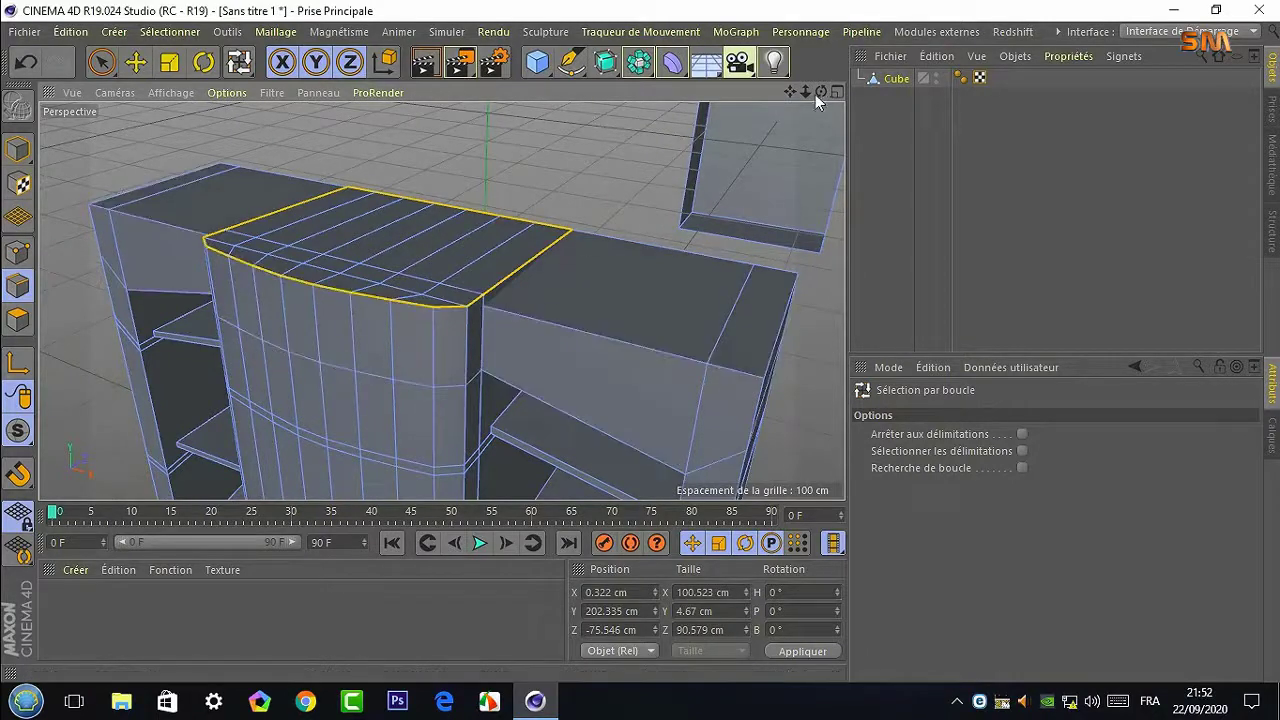
pyautogui.moveTo(815, 94); pyautogui.dragTo(738, 318)
pyautogui.press('u')
pyautogui.press('m')
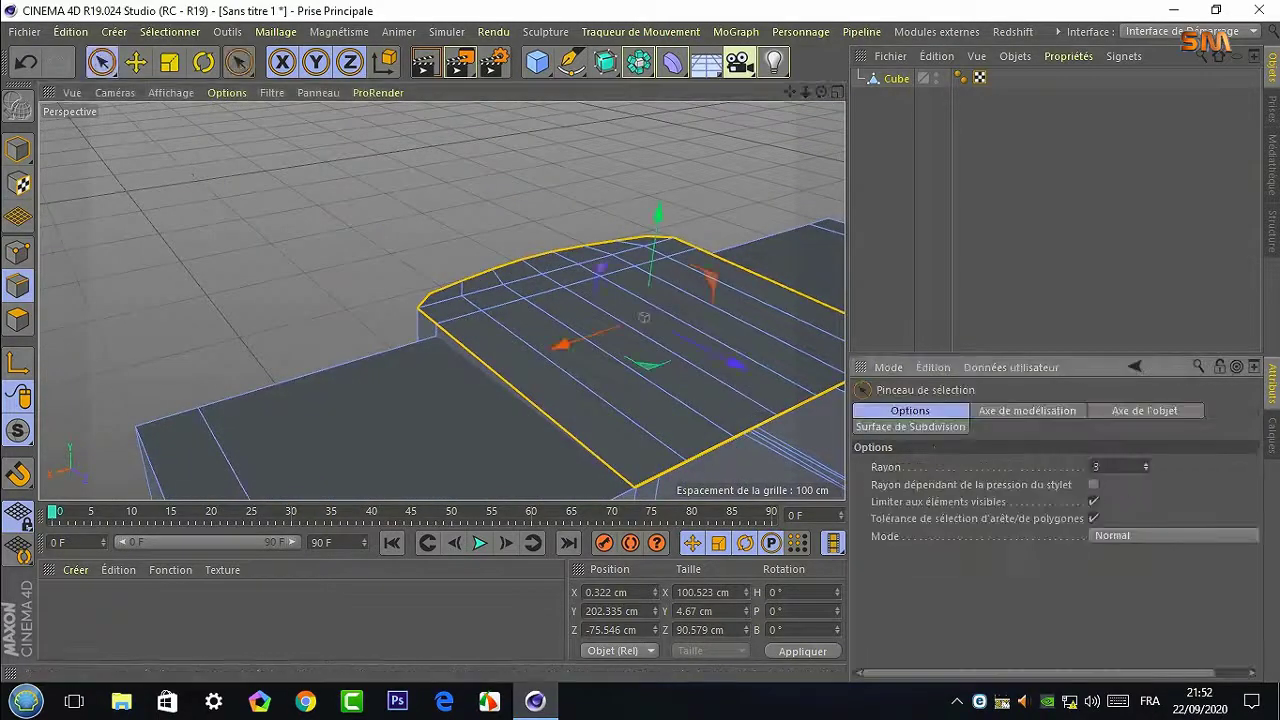
pyautogui.keyDown('alt'); pyautogui.moveTo(672, 472); pyautogui.dragTo(660, 355); pyautogui.keyUp('alt')
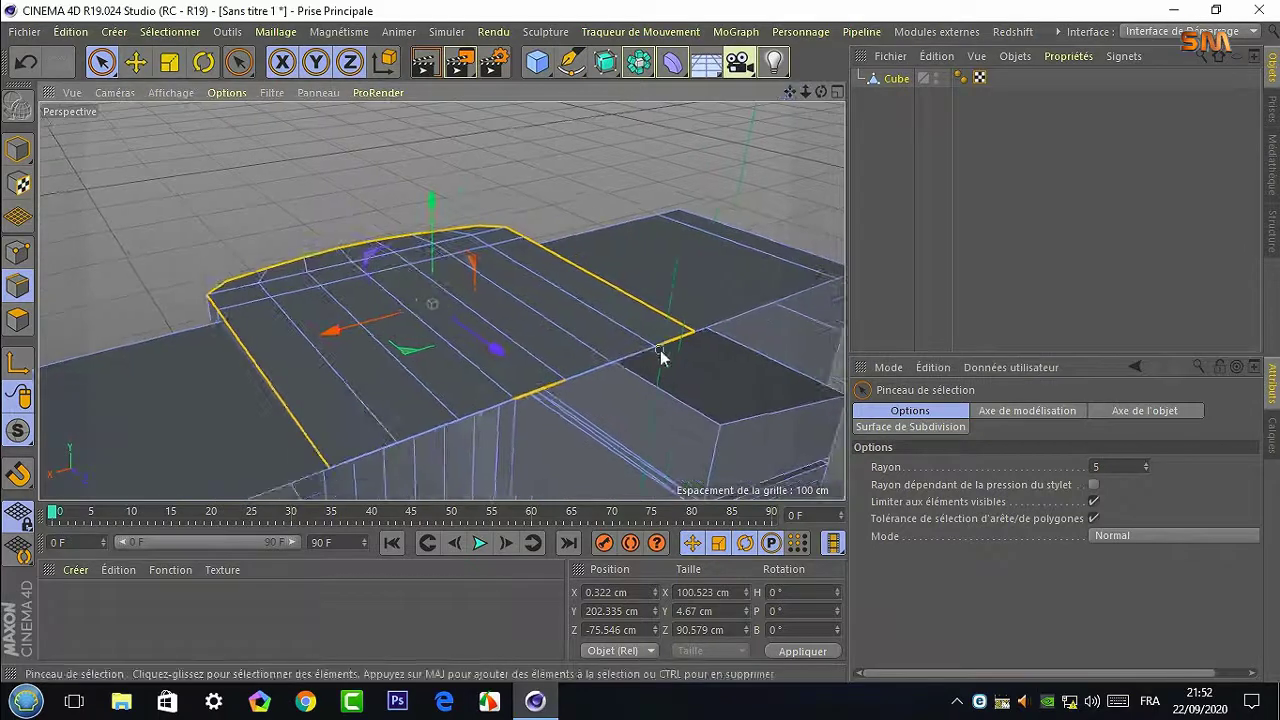
pyautogui.keyDown('alt'); pyautogui.moveTo(510, 385); pyautogui.dragTo(684, 357); pyautogui.keyUp('alt')
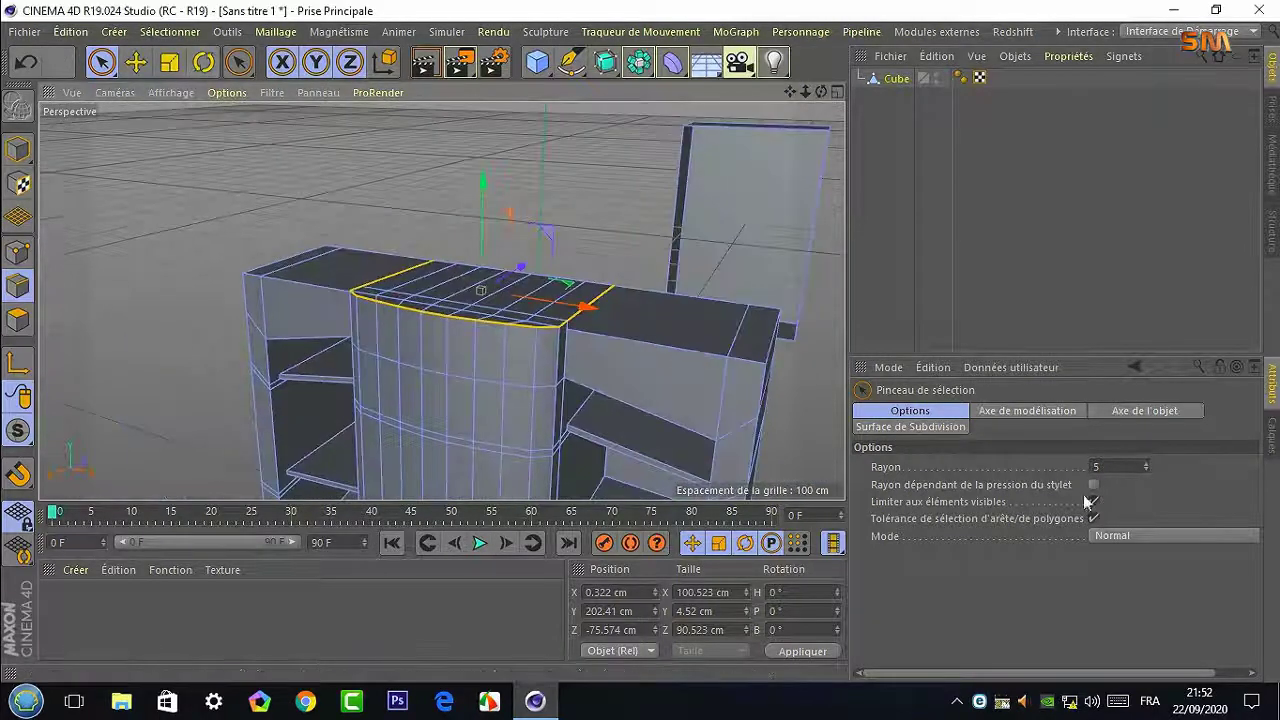
# With brush radius 11, add the top edge and vertical edges beside the column
pyautogui.moveTo(1146, 467); pyautogui.dragTo(1158, 460)
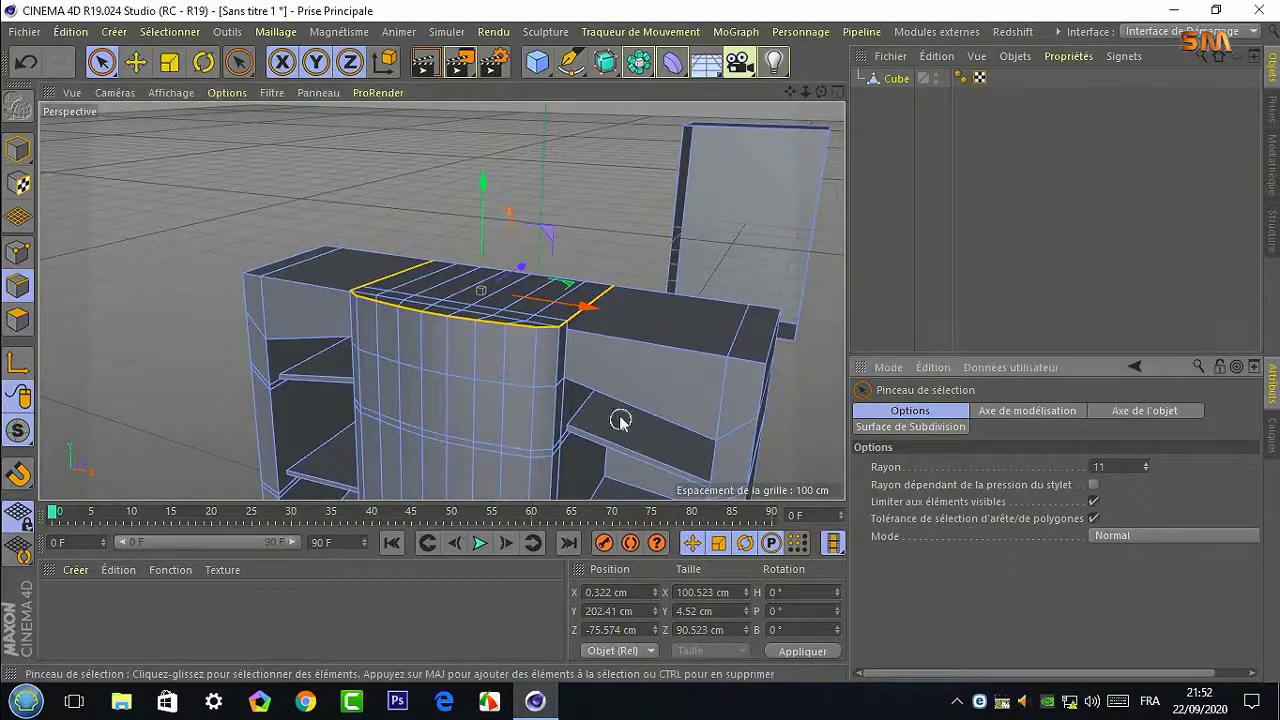
pyautogui.keyDown('shift'); pyautogui.click(679, 355); pyautogui.keyUp('shift')
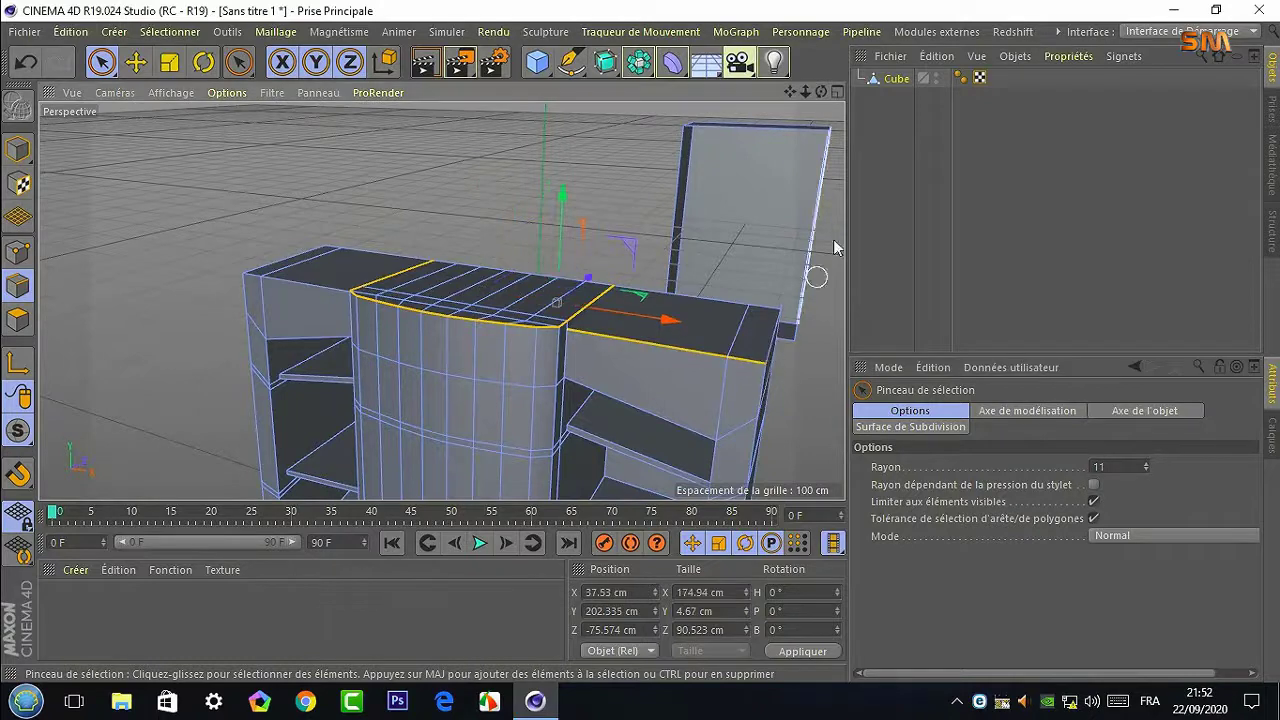
pyautogui.moveTo(836, 248)
pyautogui.keyDown('alt'); pyautogui.mouseDown()
pyautogui.moveTo(443, 294)
pyautogui.moveTo(678, 283)
pyautogui.mouseUp(); pyautogui.keyUp('alt')
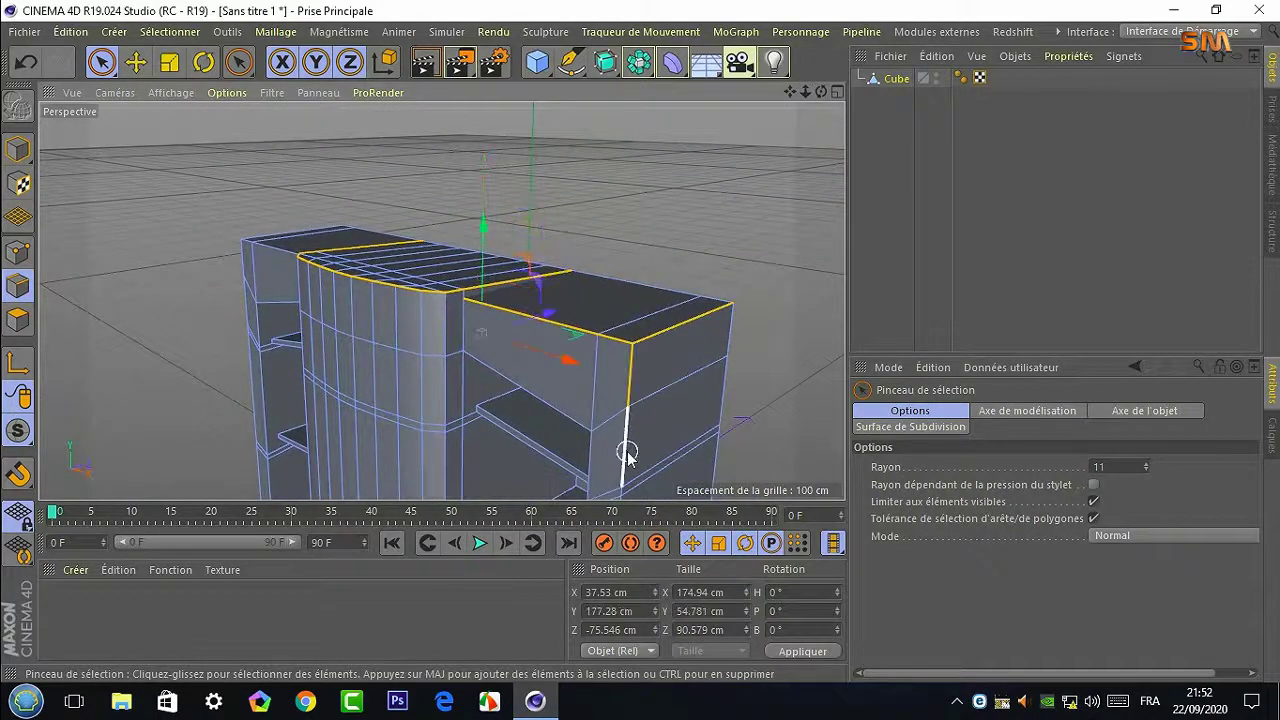
pyautogui.keyDown('shift'); pyautogui.click(279, 258); pyautogui.keyUp('shift')
pyautogui.keyDown('alt'); pyautogui.moveTo(430, 280); pyautogui.dragTo(450, 270); pyautogui.keyUp('alt')
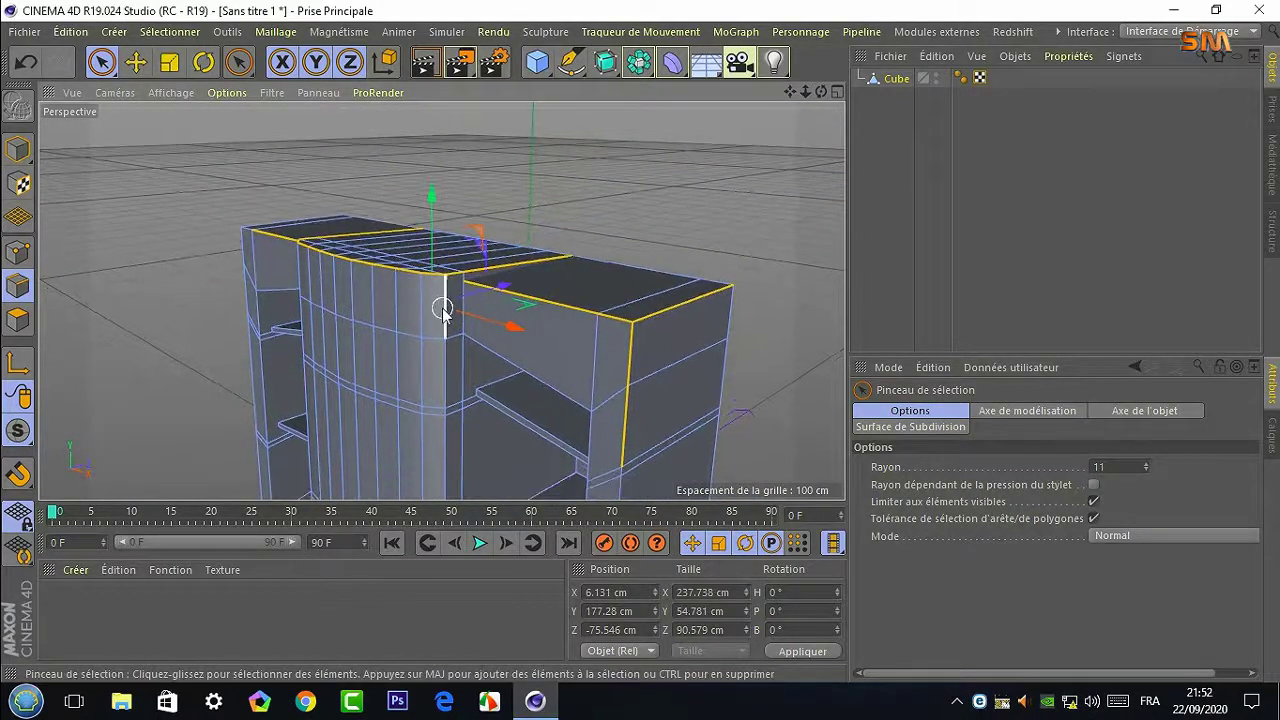
pyautogui.scroll(2, 446, 455)
pyautogui.scroll(2, 437, 443)
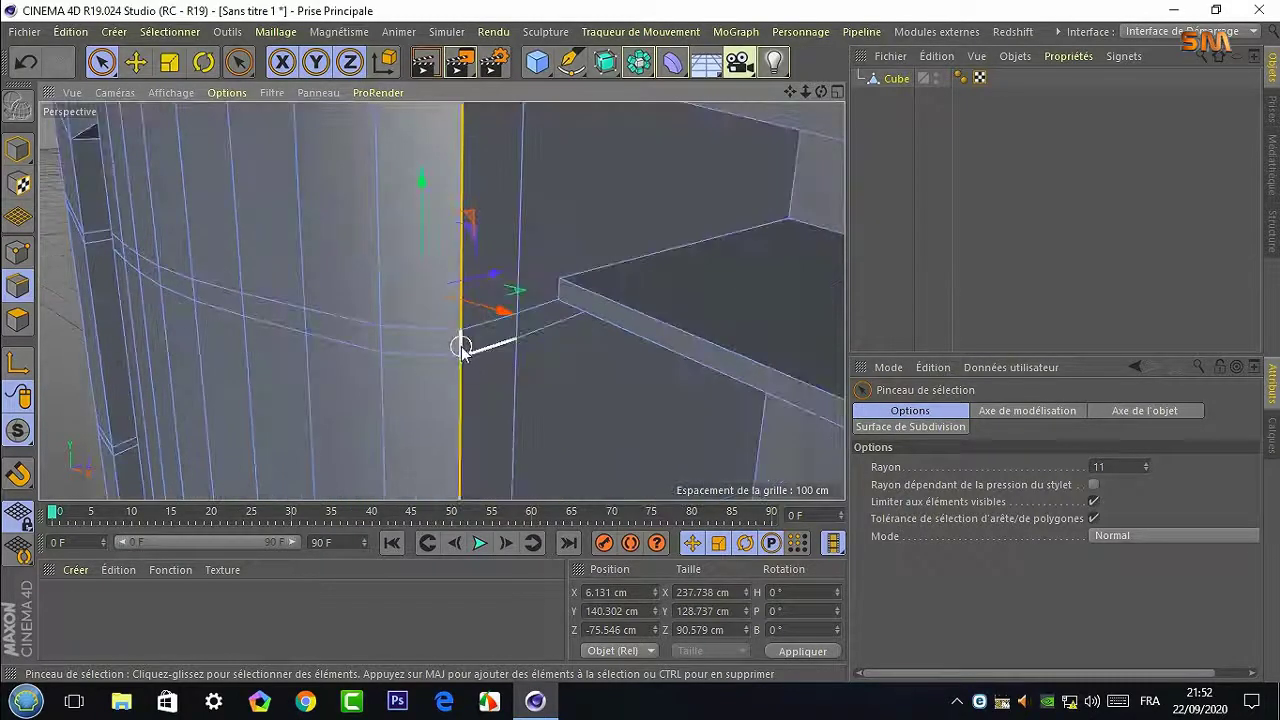
pyautogui.keyDown('shift'); pyautogui.click(463, 343); pyautogui.keyUp('shift')
pyautogui.scroll(-2, 458, 427)
pyautogui.scroll(-2, 539, 401)
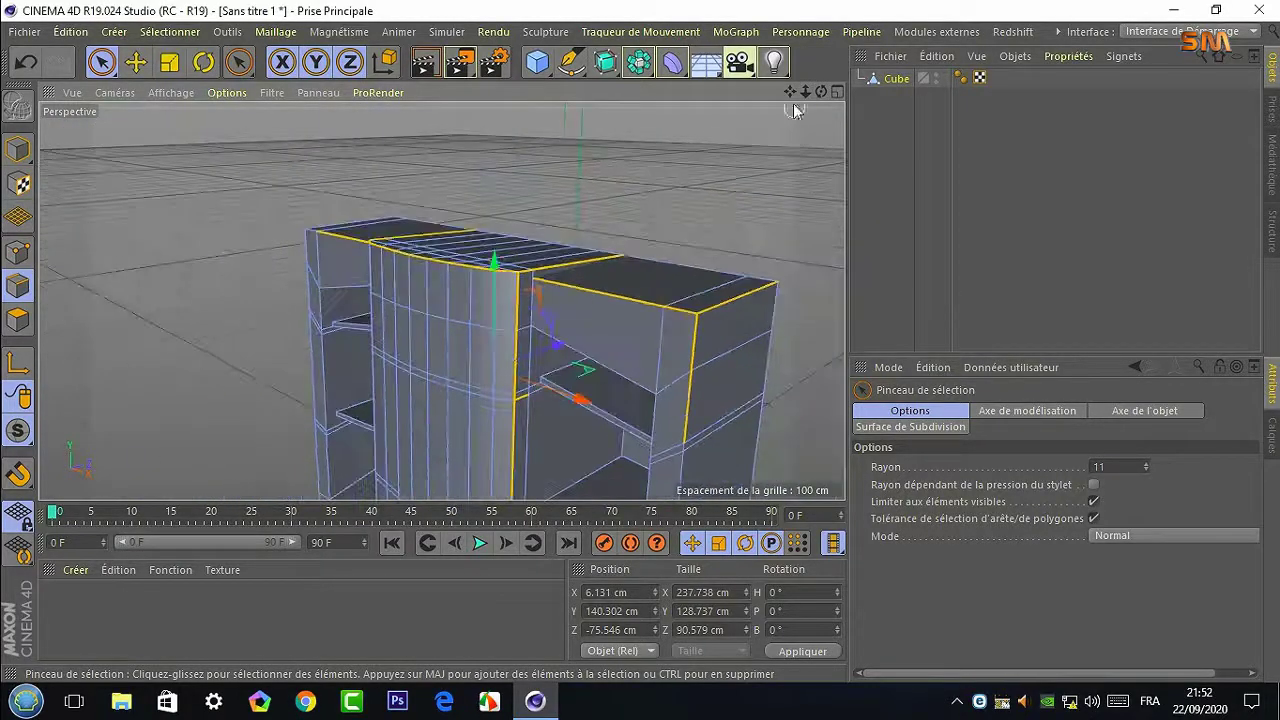
# Remove the stray base-box edge so only the column outline edges stay selected
pyautogui.keyDown('alt'); pyautogui.moveTo(539, 401); pyautogui.dragTo(645, 337); pyautogui.keyUp('alt')
pyautogui.scroll(2, 645, 337)
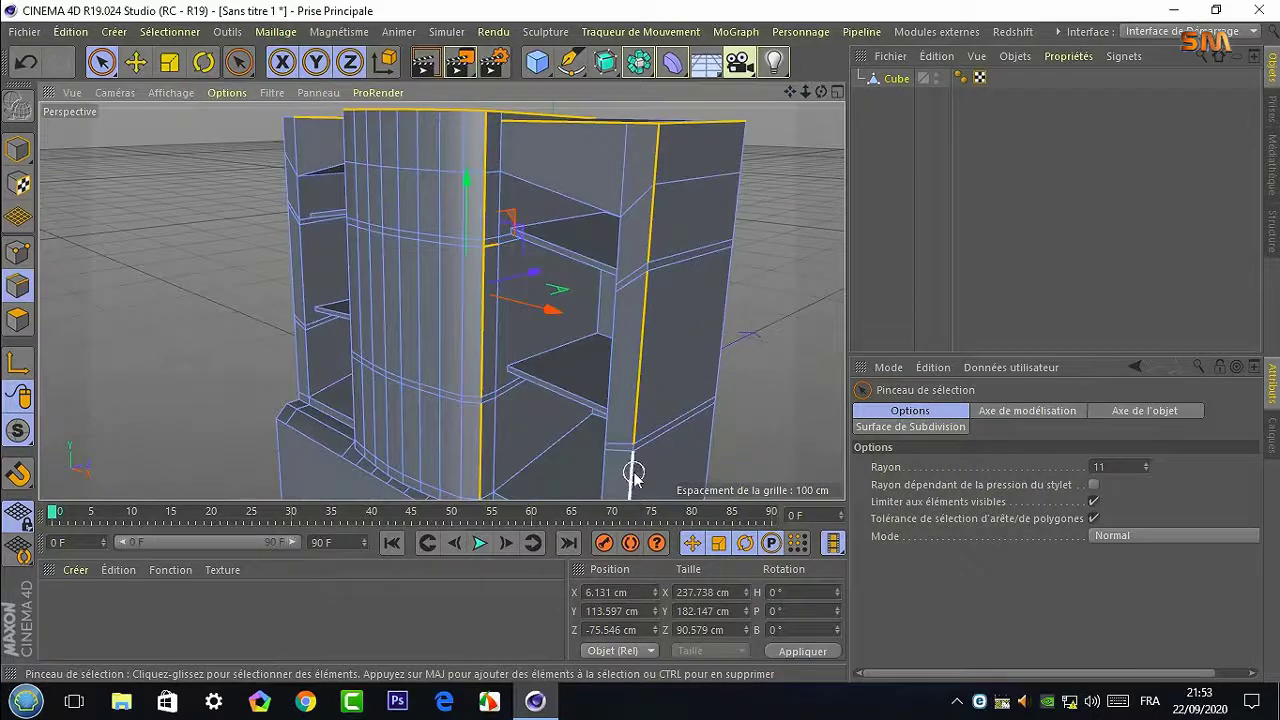
pyautogui.scroll(2, 630, 465)
pyautogui.scroll(-2, 686, 343)
pyautogui.scroll(2, 443, 294)
pyautogui.scroll(1, 441, 301)
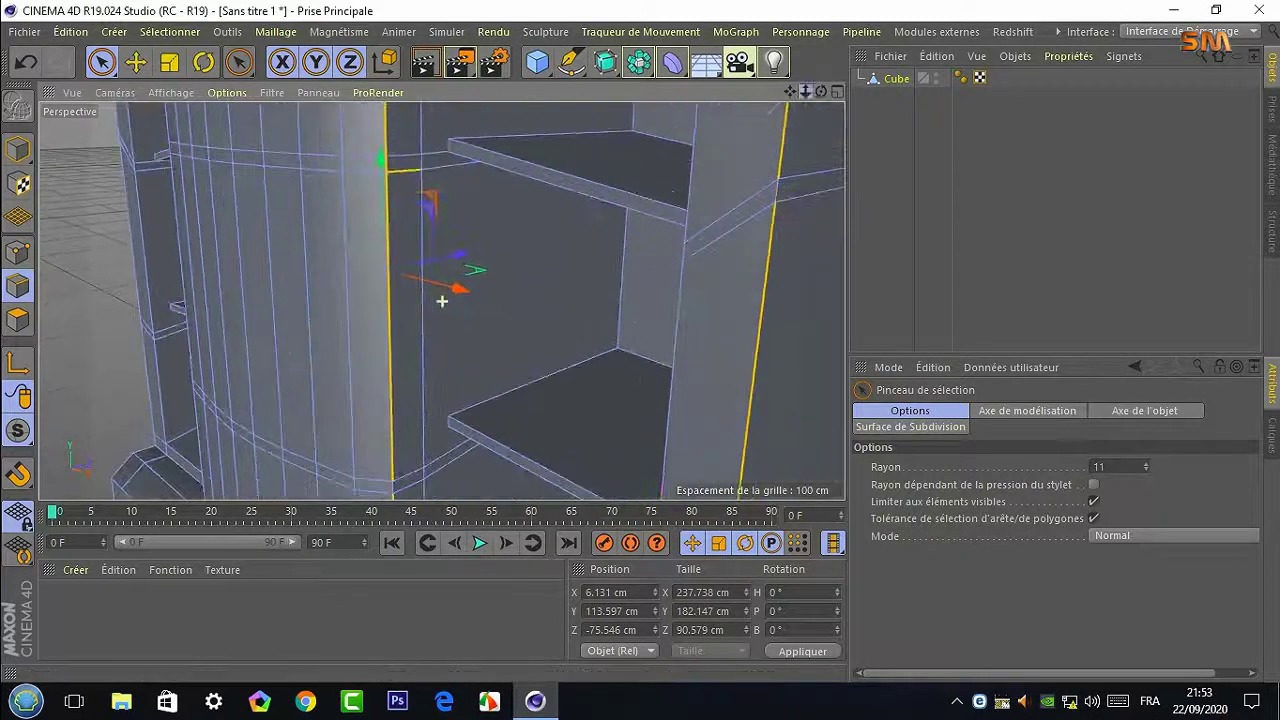
pyautogui.scroll(-2, 606, 234)
pyautogui.scroll(2, 523, 257)
pyautogui.scroll(-2, 543, 314)
pyautogui.scroll(2, 287, 272)
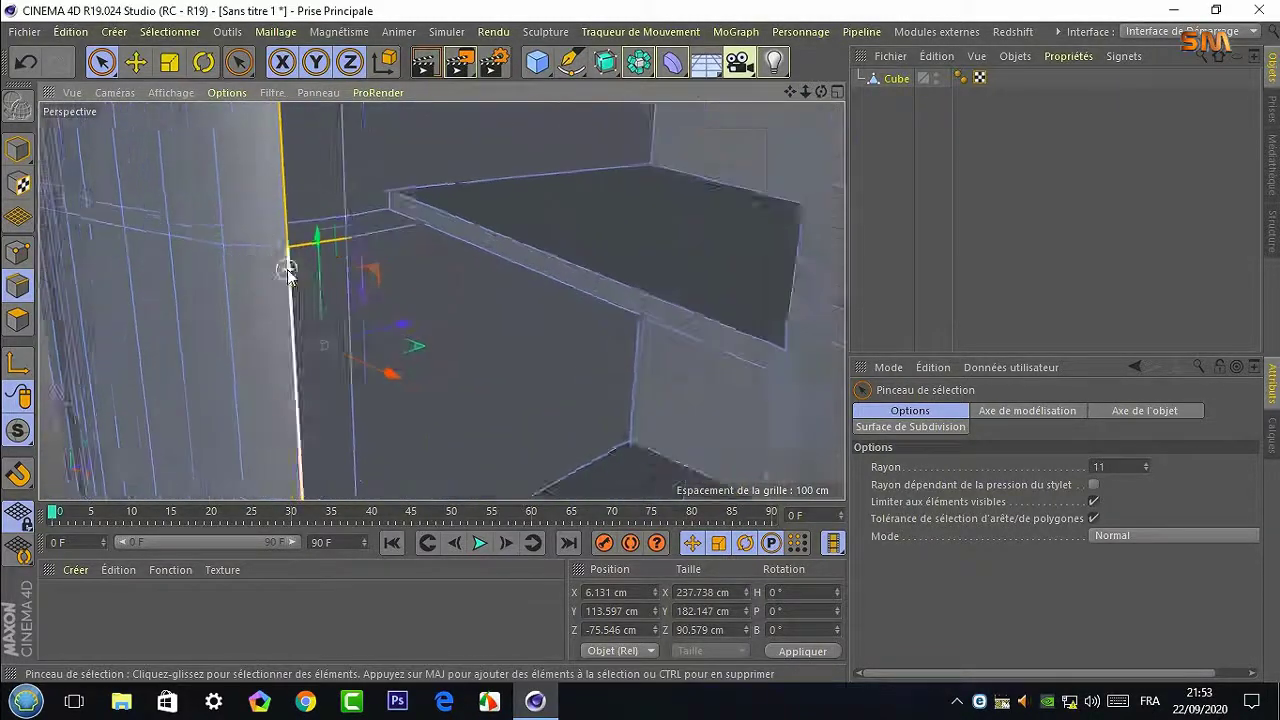
pyautogui.scroll(-2, 386, 329)
pyautogui.scroll(-3, 386, 329)
pyautogui.scroll(2, 509, 434)
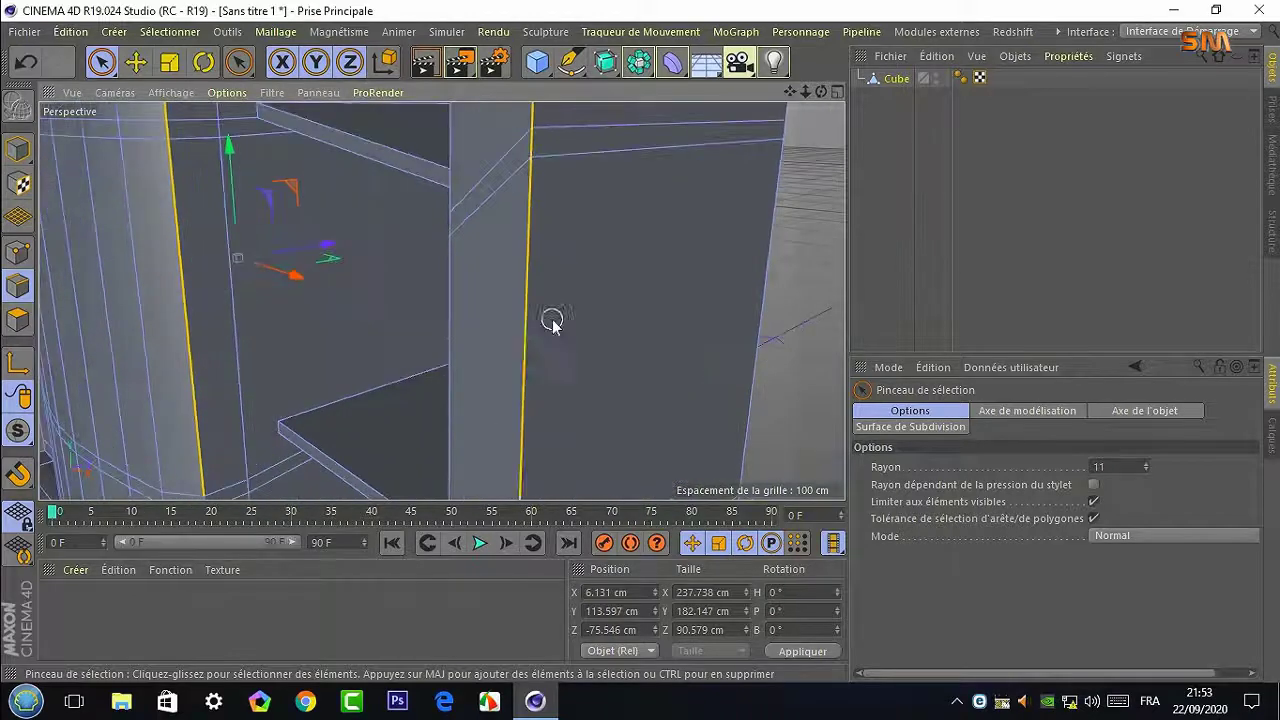
pyautogui.scroll(2, 480, 305)
pyautogui.scroll(2, 470, 283)
pyautogui.scroll(1, 498, 267)
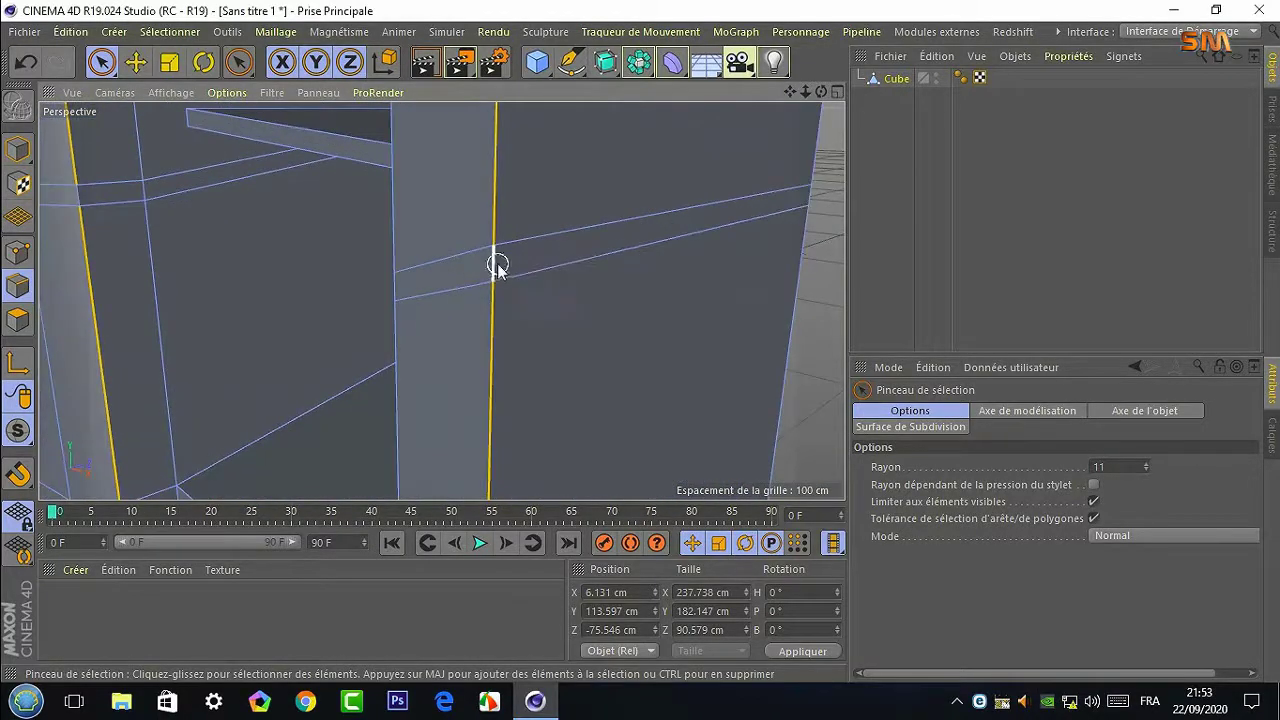
pyautogui.scroll(-2, 500, 300)
pyautogui.scroll(2, 283, 271)
pyautogui.scroll(-3, 450, 431)
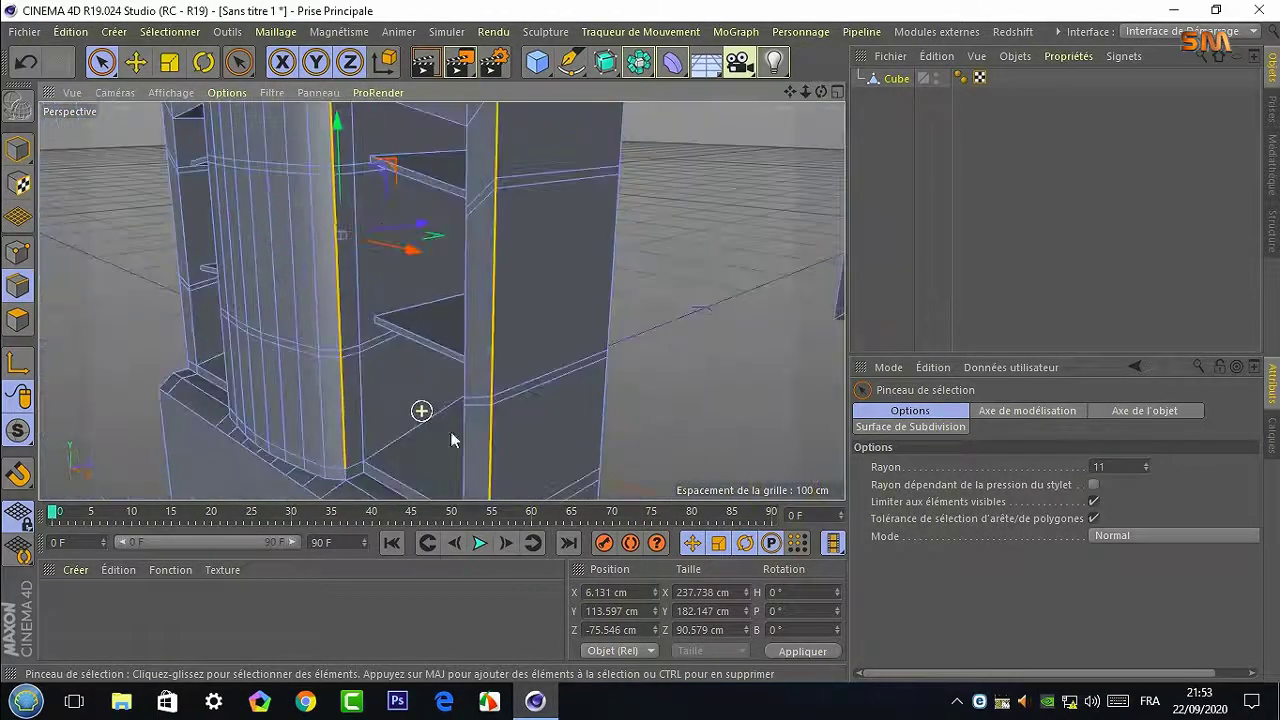
pyautogui.moveTo(450, 431)
pyautogui.keyDown('alt'); pyautogui.mouseDown(button='middle')
pyautogui.moveTo(443, 300)
pyautogui.moveTo(475, 297)
pyautogui.mouseUp(button='middle'); pyautogui.keyUp('alt')
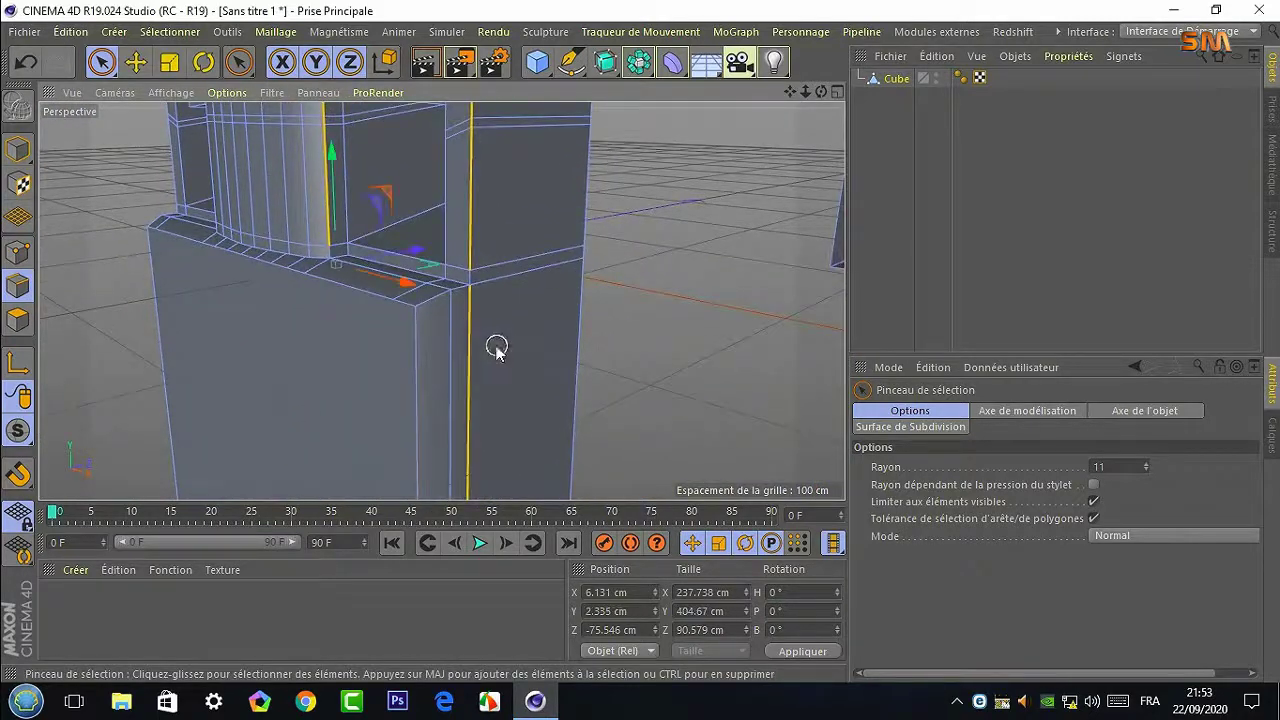
pyautogui.scroll(2, 474, 277)
pyautogui.keyDown('ctrl'); pyautogui.click(474, 282); pyautogui.keyUp('ctrl')
pyautogui.scroll(-2, 466, 317)
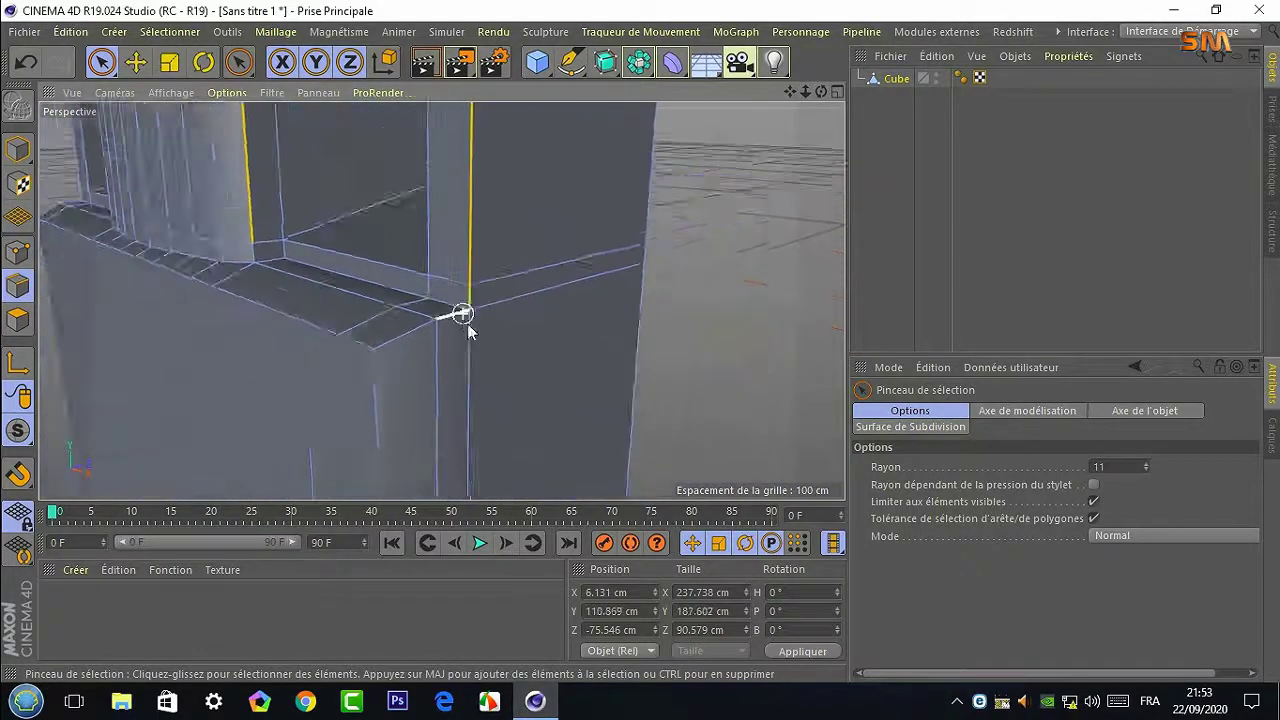
pyautogui.scroll(-2, 500, 345)
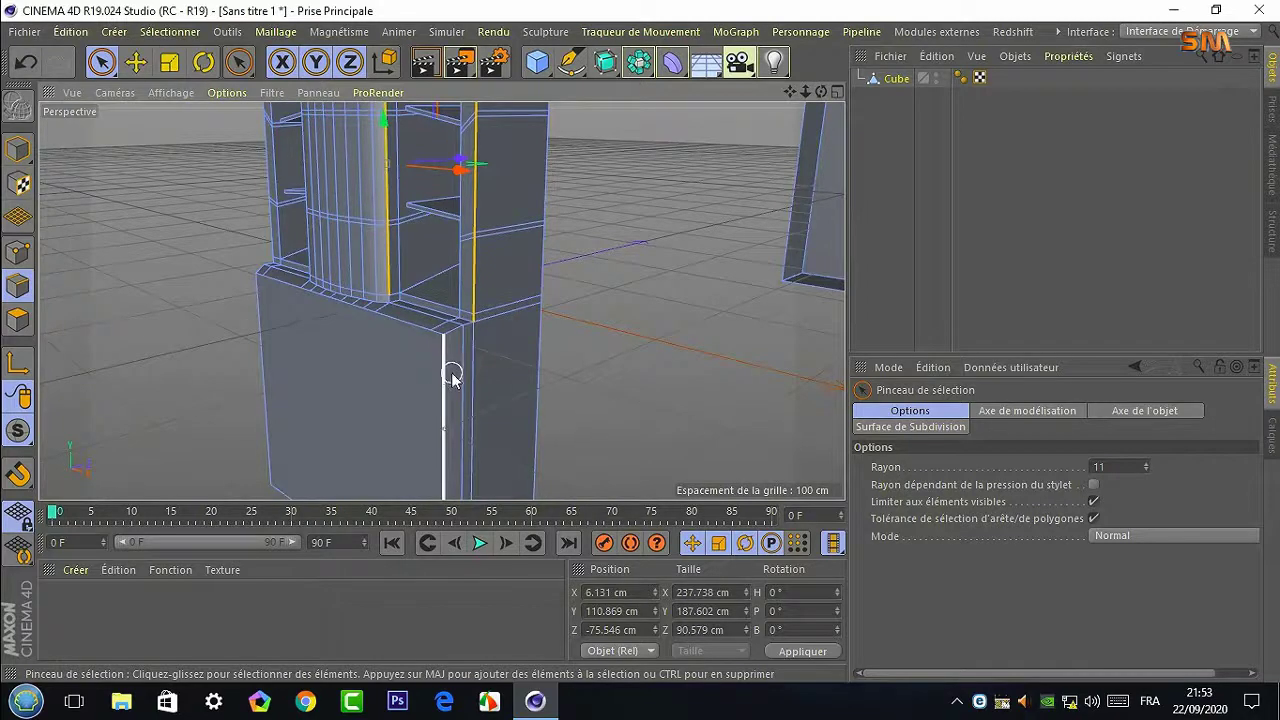
# Loop-select the edge loop running around the base box
pyautogui.click(170, 31)
pyautogui.click(189, 163)
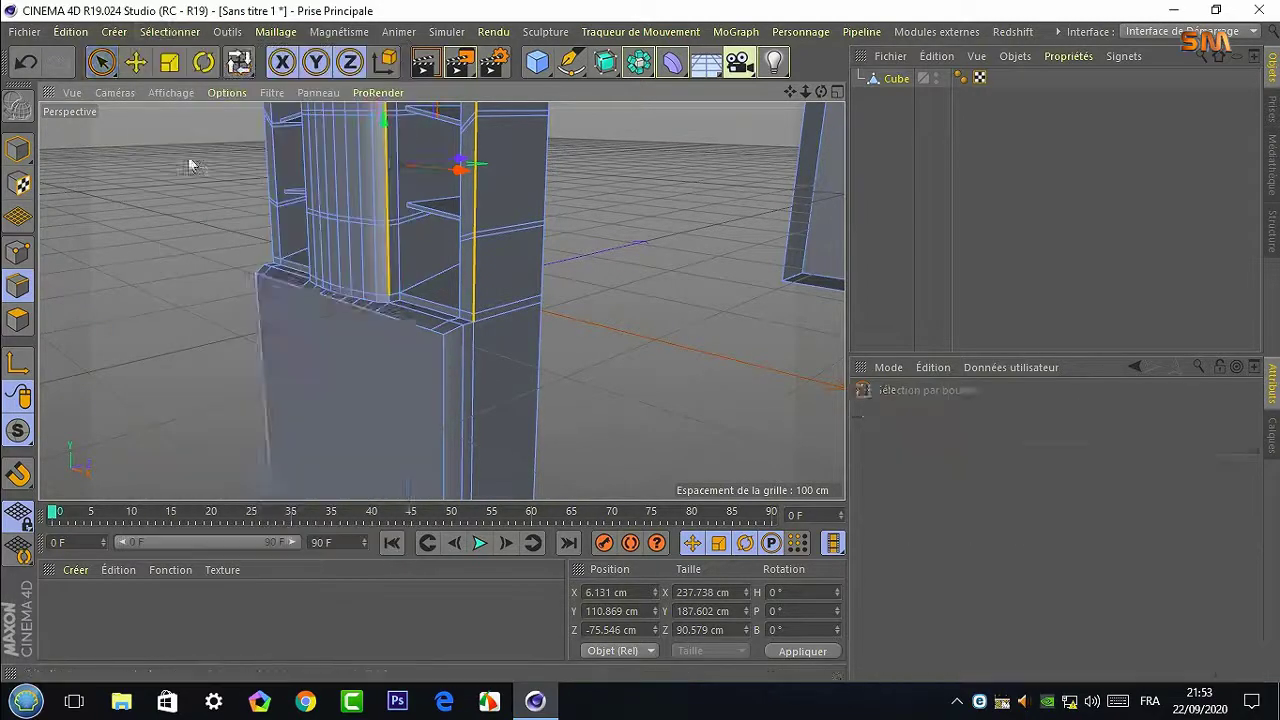
pyautogui.click(437, 341)
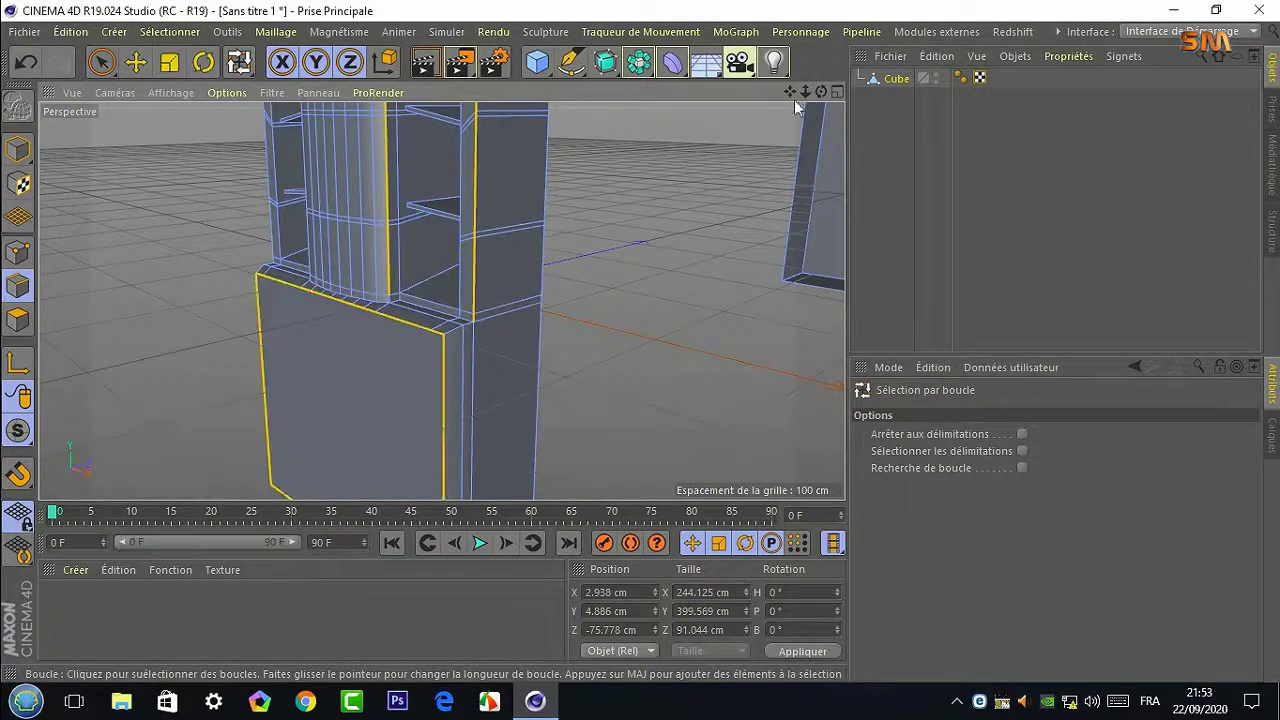
pyautogui.keyDown('alt'); pyautogui.moveTo(437, 341); pyautogui.dragTo(440, 297); pyautogui.keyUp('alt')
pyautogui.click(101, 62)
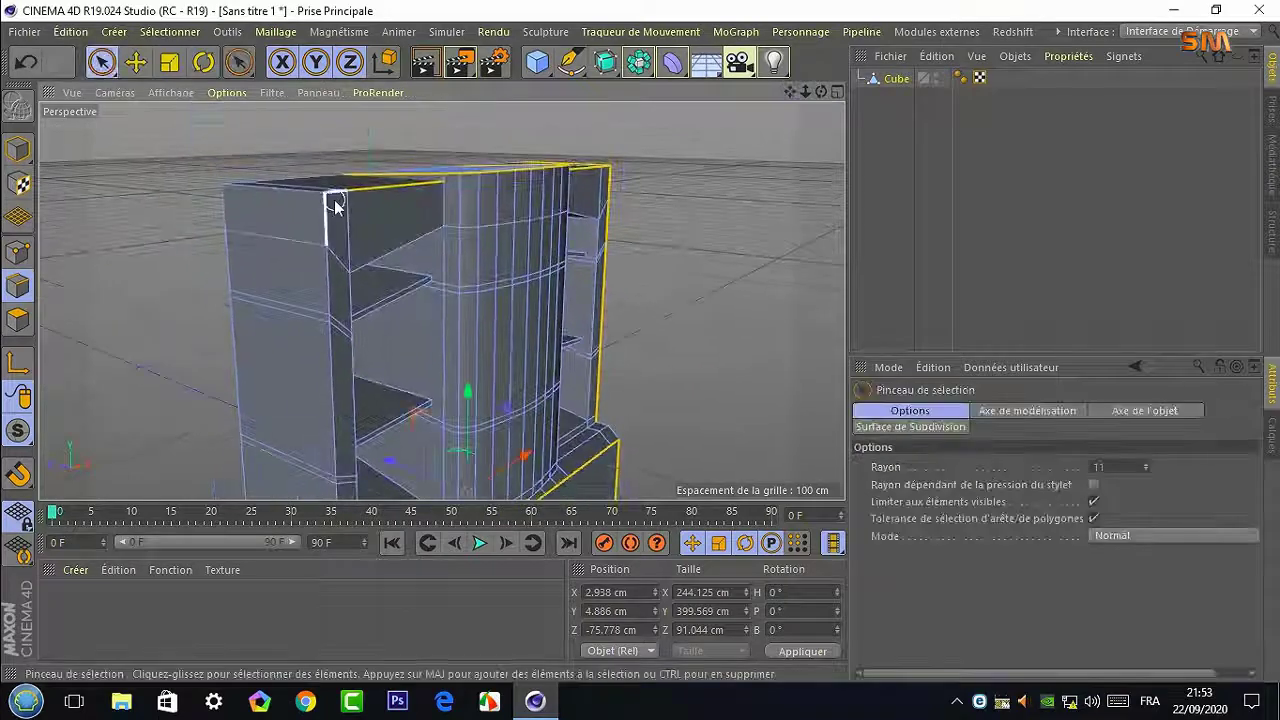
# Inspect the shelf unit from several angles and add one more outer cabinet edge to the selection
pyautogui.scroll(3, 335, 190)
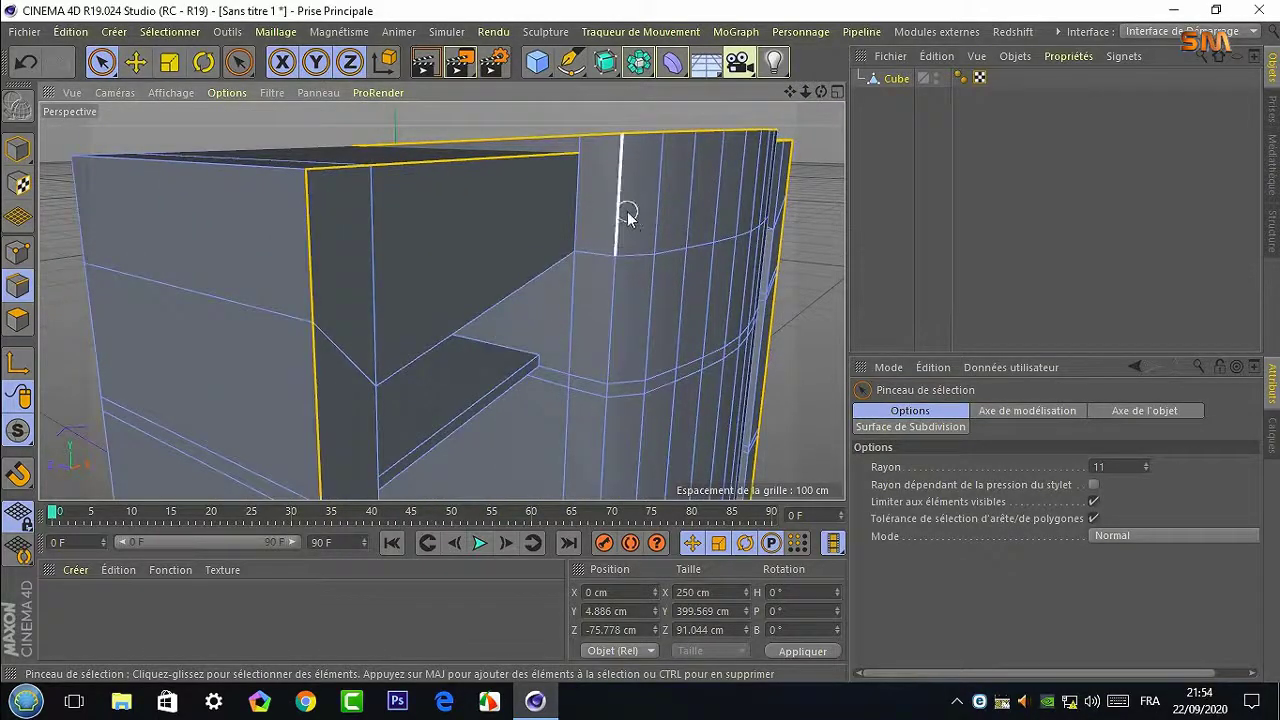
pyautogui.keyDown('alt'); pyautogui.moveTo(627, 217); pyautogui.dragTo(437, 370); pyautogui.keyUp('alt')
pyautogui.scroll(3, 463, 371)
pyautogui.scroll(-3, 449, 414)
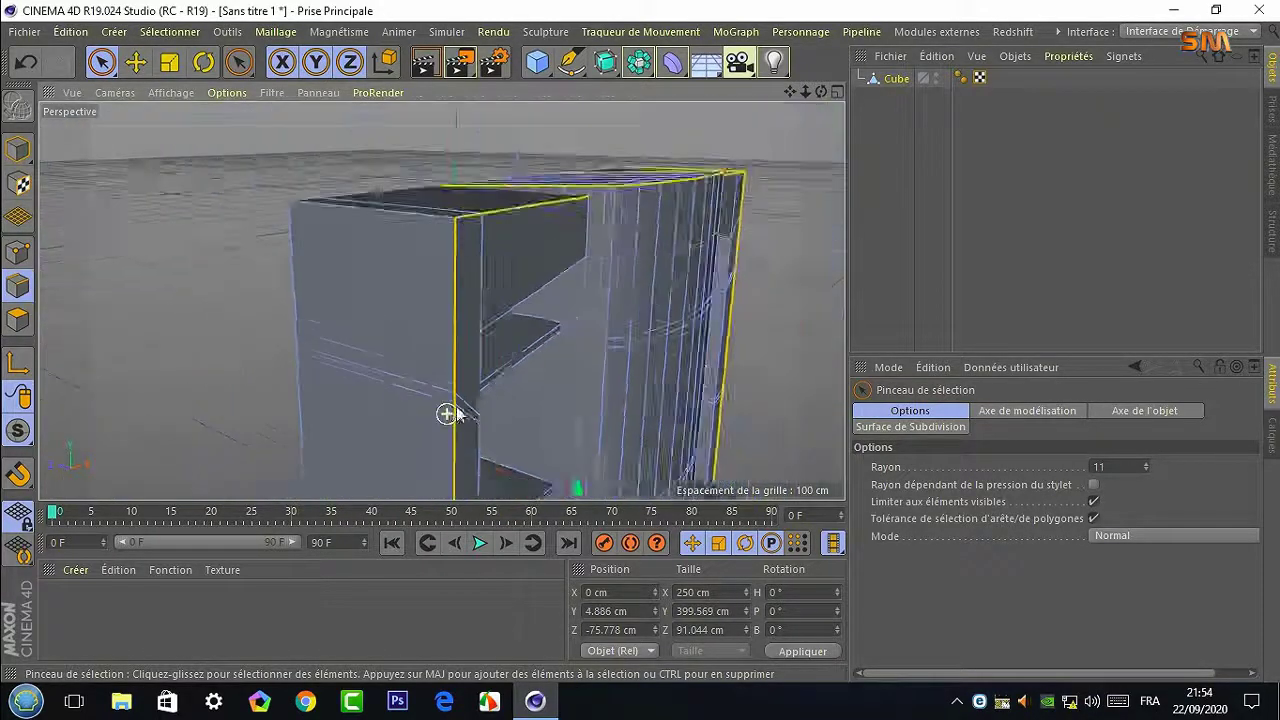
pyautogui.keyDown('alt'); pyautogui.moveTo(449, 414); pyautogui.dragTo(766, 234); pyautogui.keyUp('alt')
pyautogui.scroll(3, 440, 298)
pyautogui.scroll(-3, 440, 298)
pyautogui.keyDown('alt'); pyautogui.moveTo(440, 298); pyautogui.dragTo(353, 303); pyautogui.keyUp('alt')
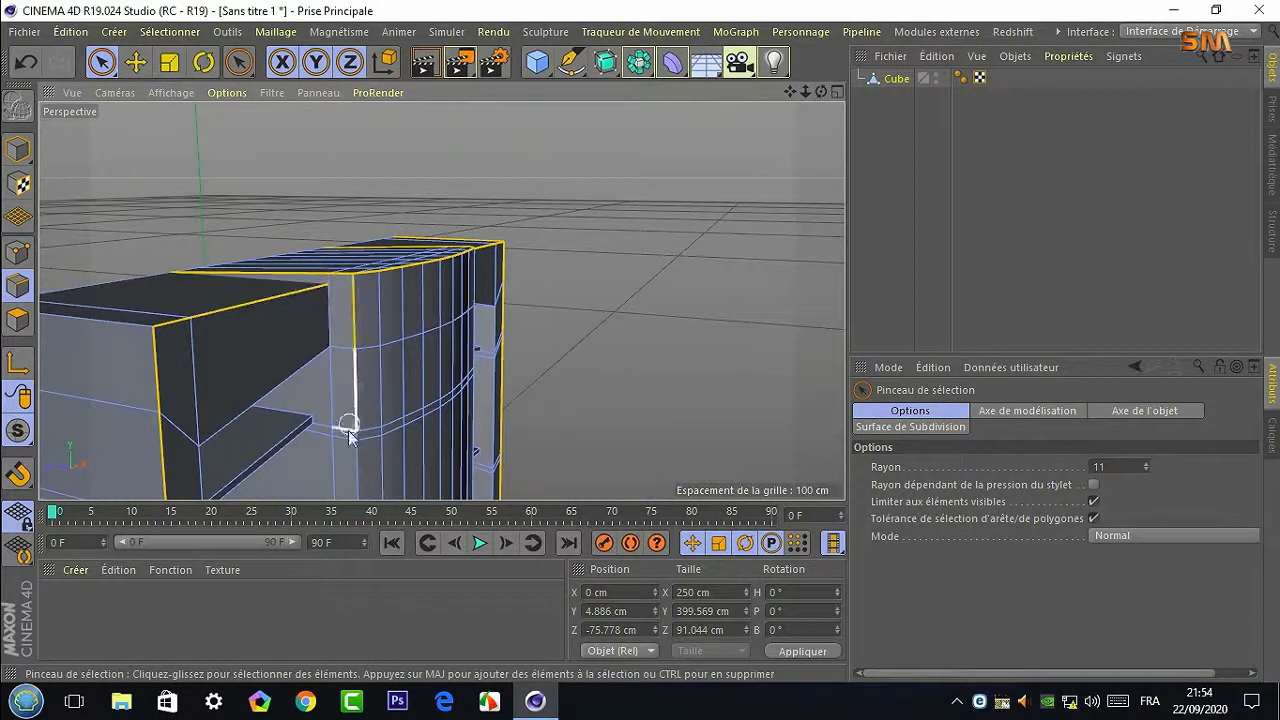
pyautogui.scroll(3, 350, 430)
pyautogui.scroll(-5, 356, 410)
pyautogui.scroll(-3, 357, 441)
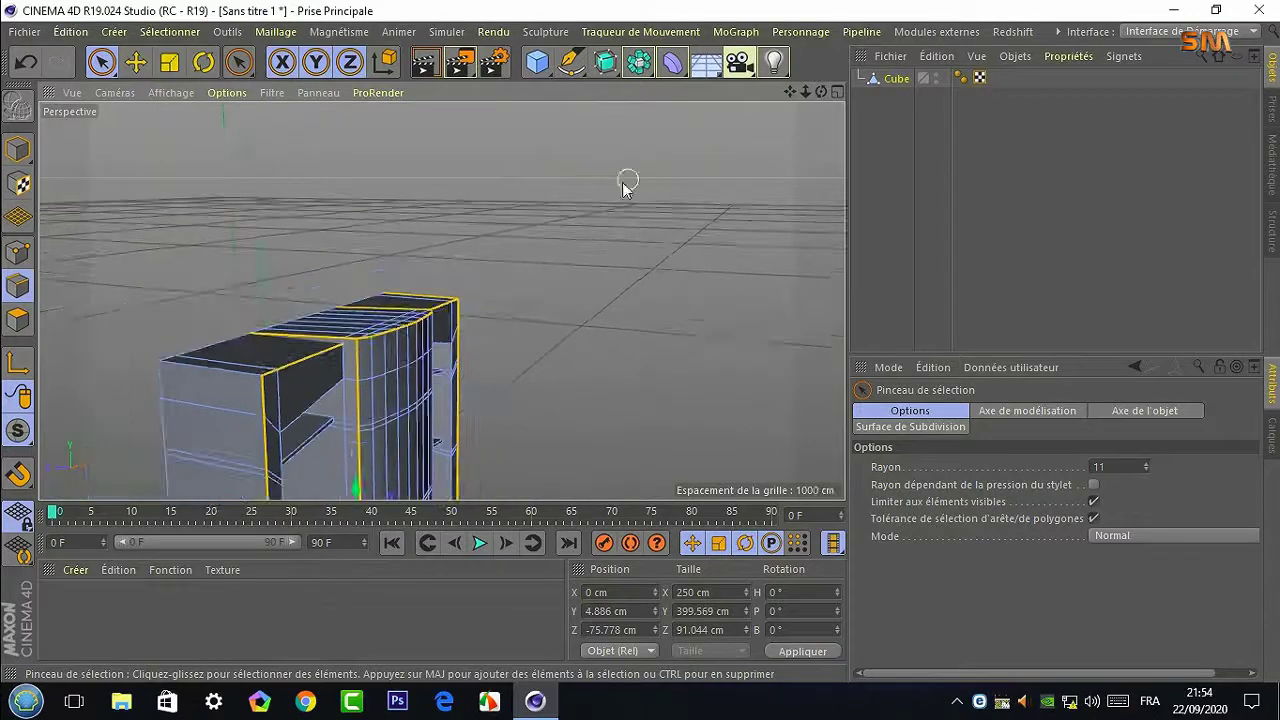
pyautogui.scroll(3, 213, 381)
pyautogui.scroll(3, 260, 340)
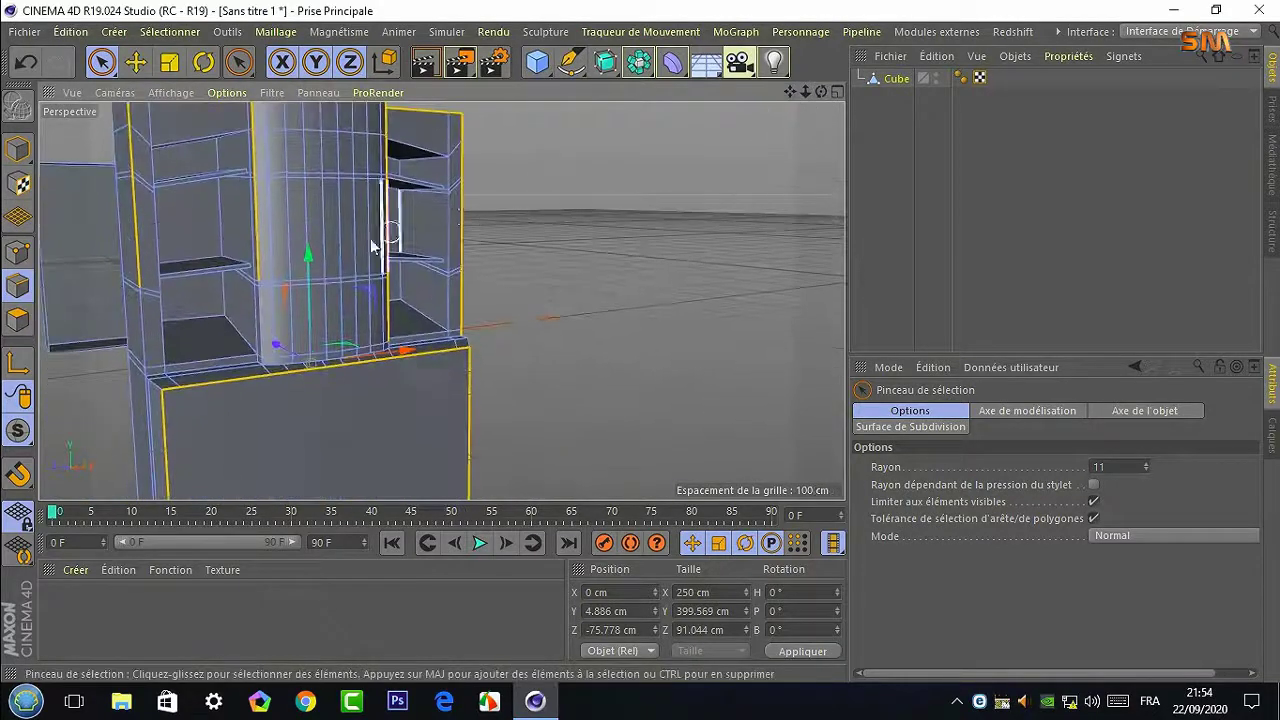
pyautogui.scroll(3, 297, 304)
pyautogui.scroll(2, 295, 300)
pyautogui.scroll(-1, 287, 250)
pyautogui.scroll(-3, 210, 400)
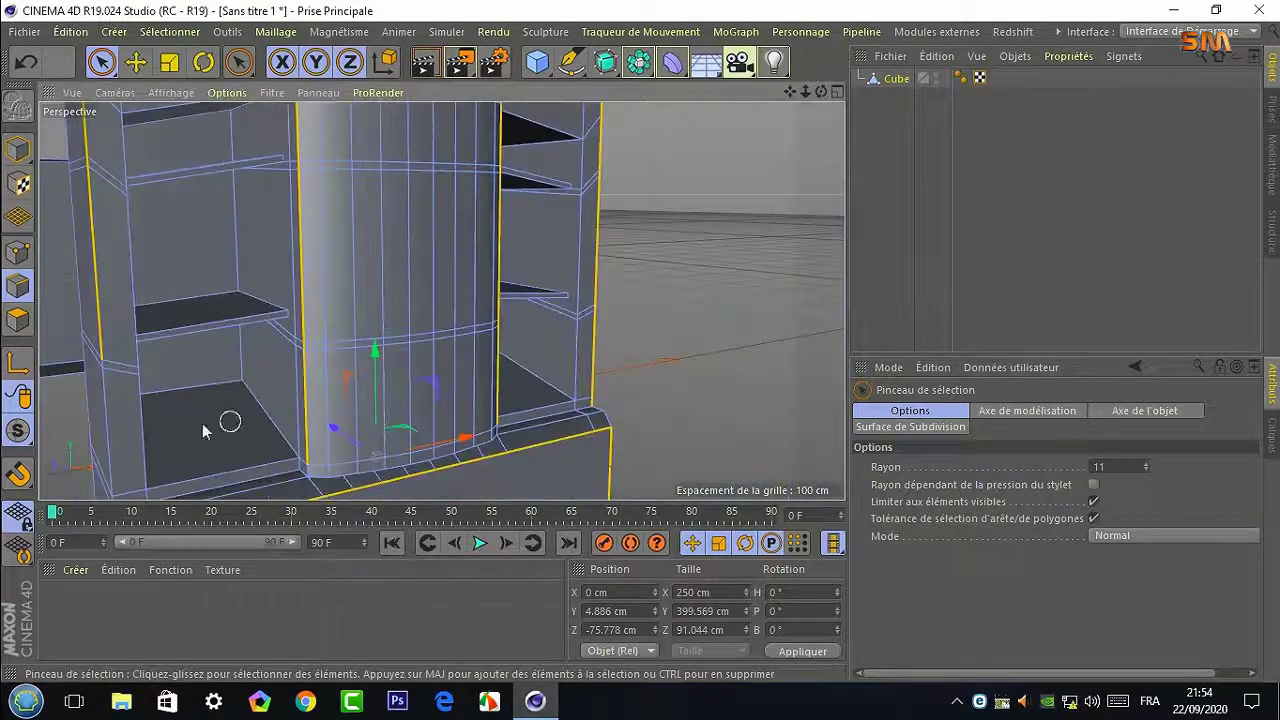
pyautogui.scroll(3, 98, 372)
pyautogui.scroll(-1, 106, 343)
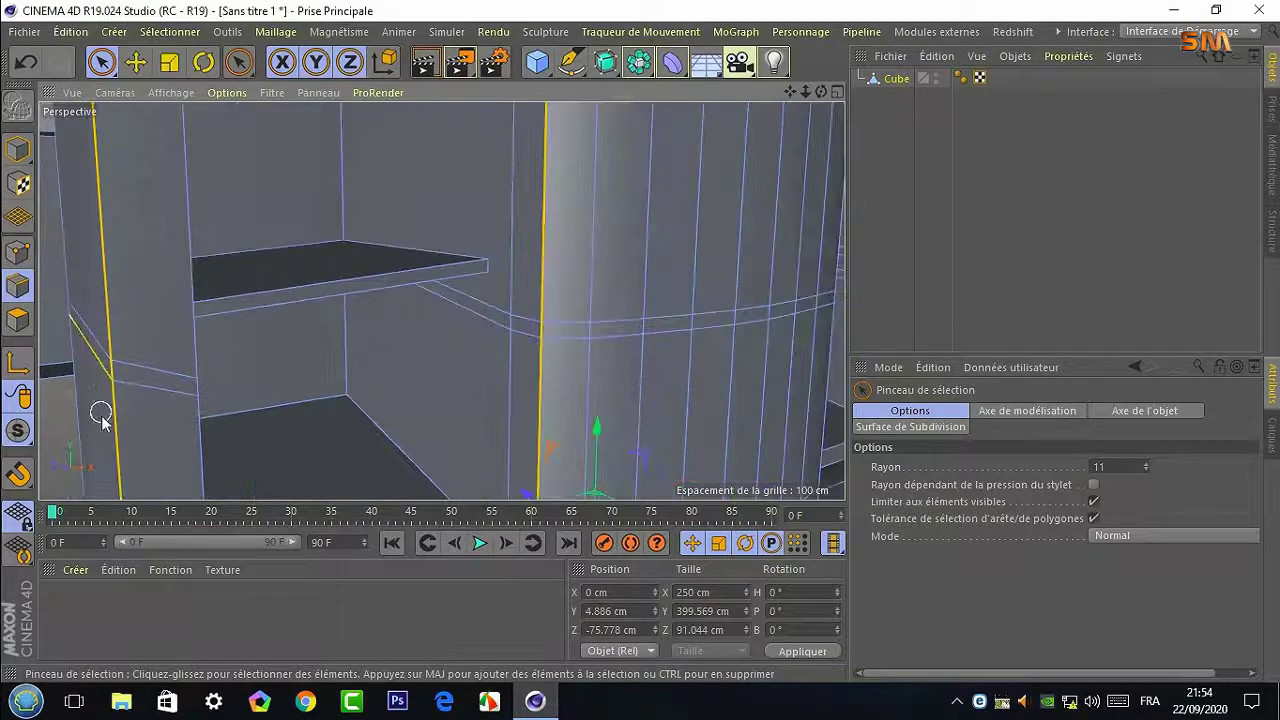
pyautogui.scroll(-5, 88, 433)
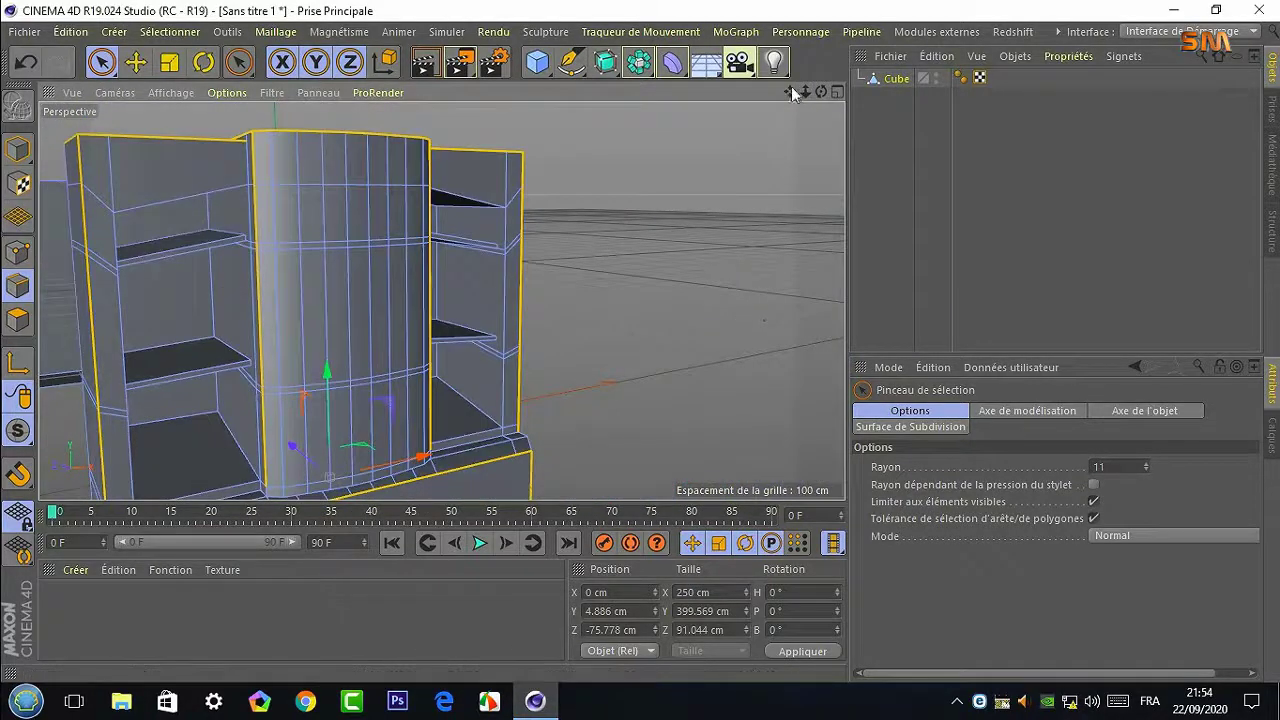
pyautogui.scroll(3, 441, 300)
pyautogui.scroll(2, 442, 310)
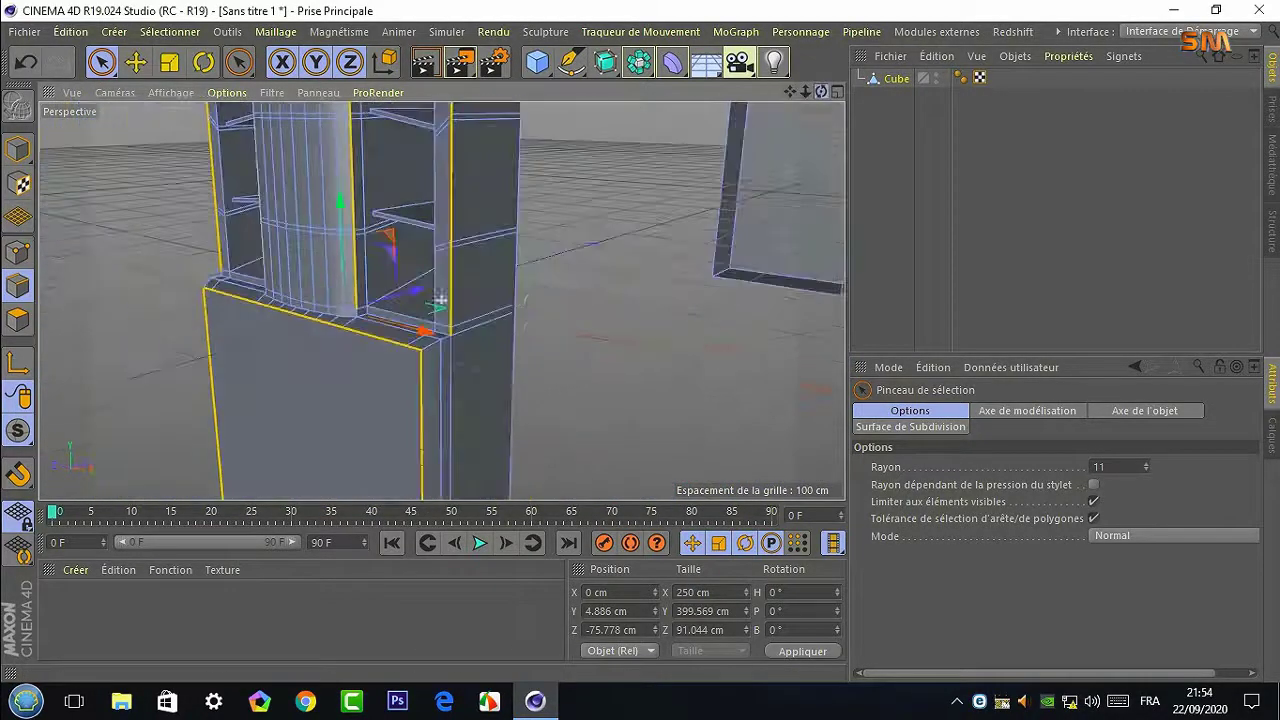
pyautogui.scroll(2, 446, 333)
pyautogui.scroll(-2, 478, 304)
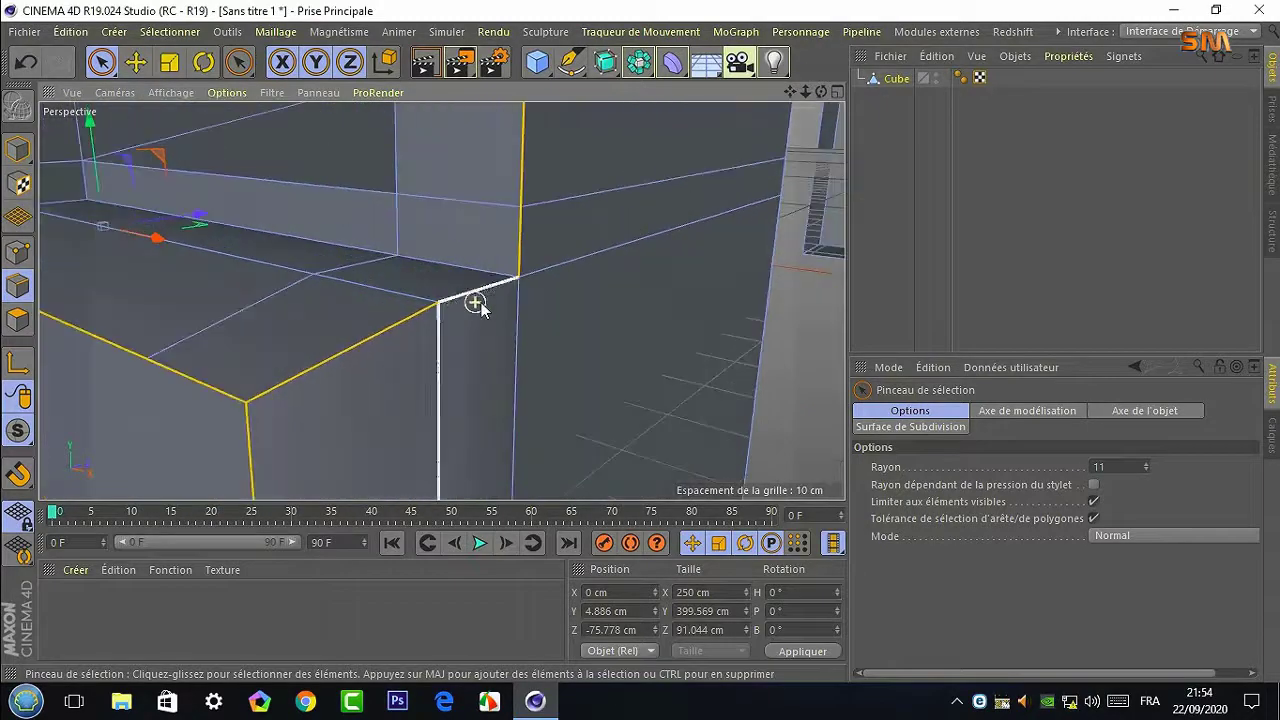
pyautogui.scroll(-2, 452, 340)
pyautogui.scroll(-3, 450, 344)
pyautogui.scroll(2, 374, 403)
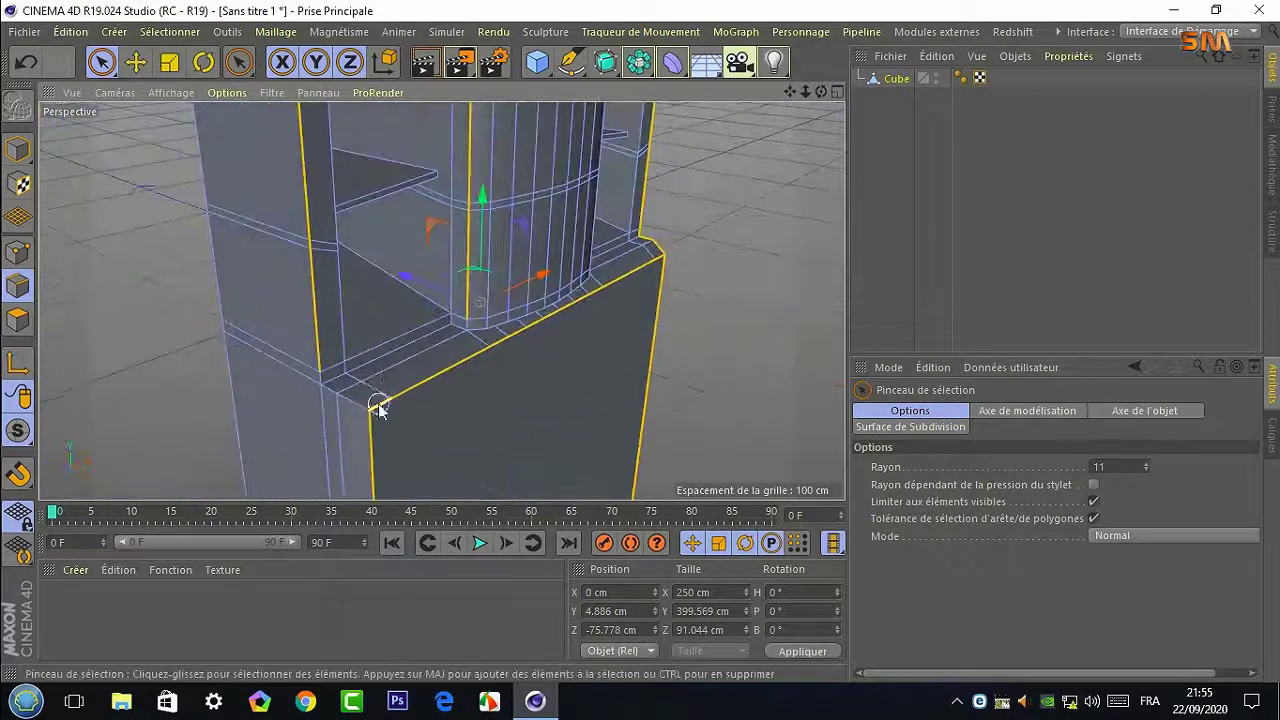
pyautogui.scroll(2, 330, 400)
pyautogui.scroll(-2, 270, 395)
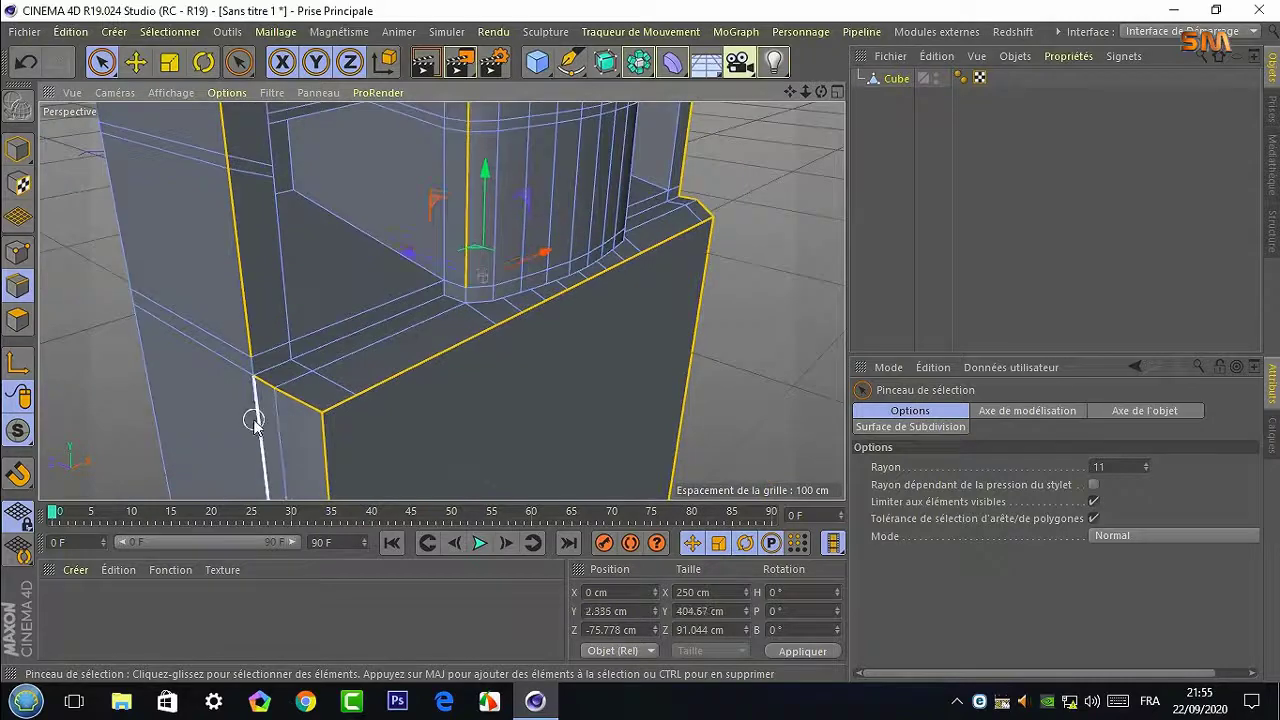
pyautogui.scroll(2, 253, 415)
pyautogui.scroll(2, 250, 372)
pyautogui.scroll(-5, 258, 443)
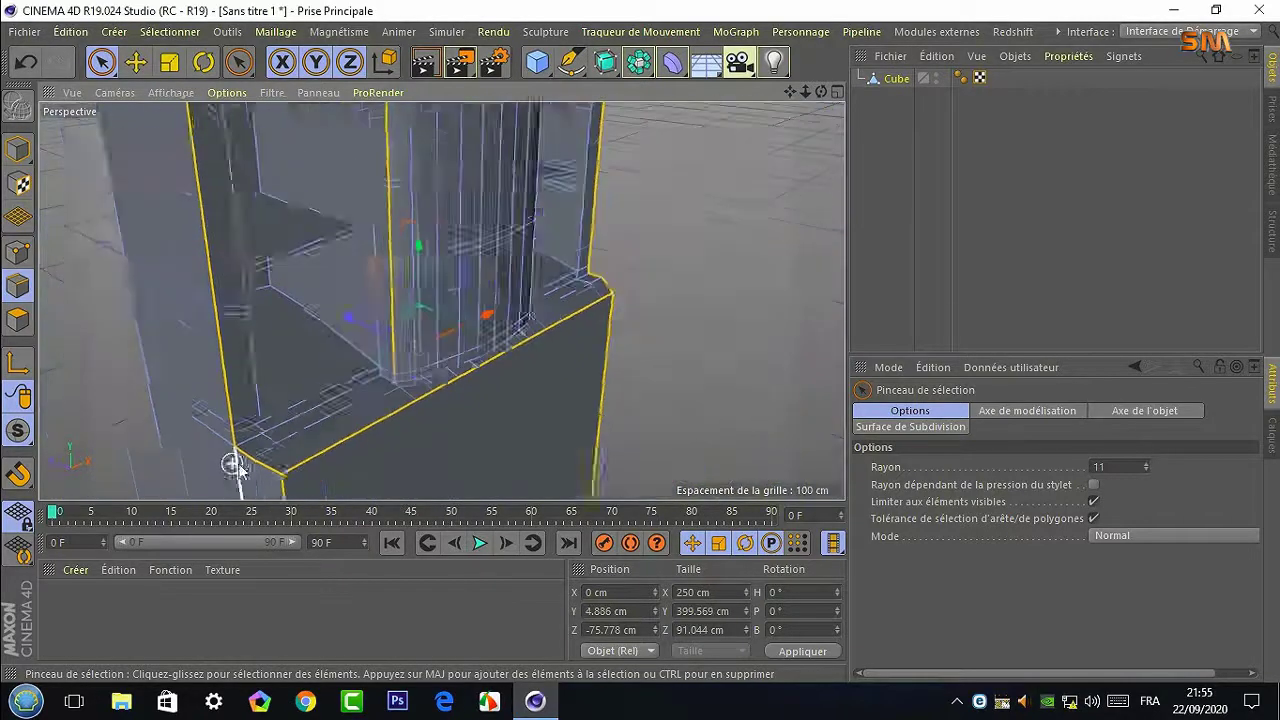
pyautogui.keyDown('alt'); pyautogui.moveTo(632, 300); pyautogui.dragTo(443, 297); pyautogui.keyUp('alt')
pyautogui.scroll(2, 443, 297)
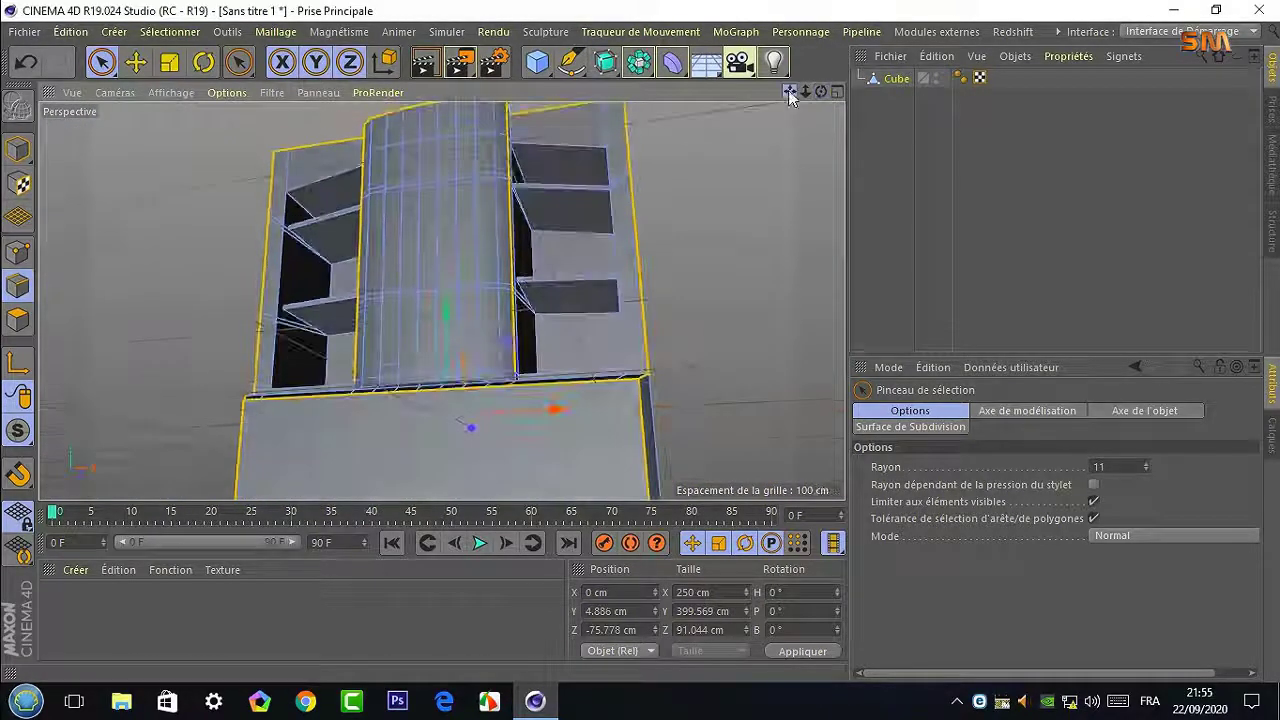
pyautogui.moveTo(821, 91)
pyautogui.mouseDown()
pyautogui.moveTo(805, 85)
pyautogui.moveTo(443, 300)
pyautogui.moveTo(443, 235)
pyautogui.moveTo(441, 300)
pyautogui.moveTo(422, 195)
pyautogui.moveTo(486, 294)
pyautogui.moveTo(440, 303)
pyautogui.mouseUp()
pyautogui.click(440, 232)
# Bevel the selected cabinet edges with 4 subdivisions, Limite off and a 0.7 cm offset
pyautogui.rightClick(597, 312)
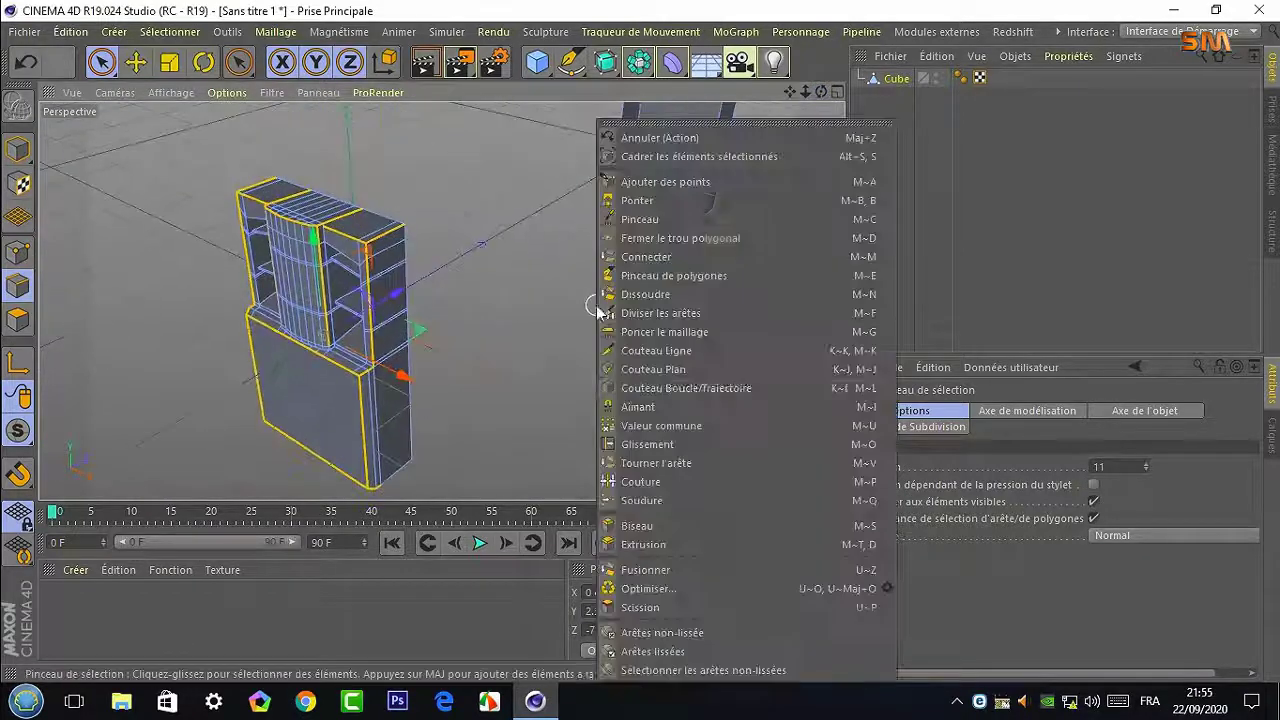
pyautogui.click(690, 541)
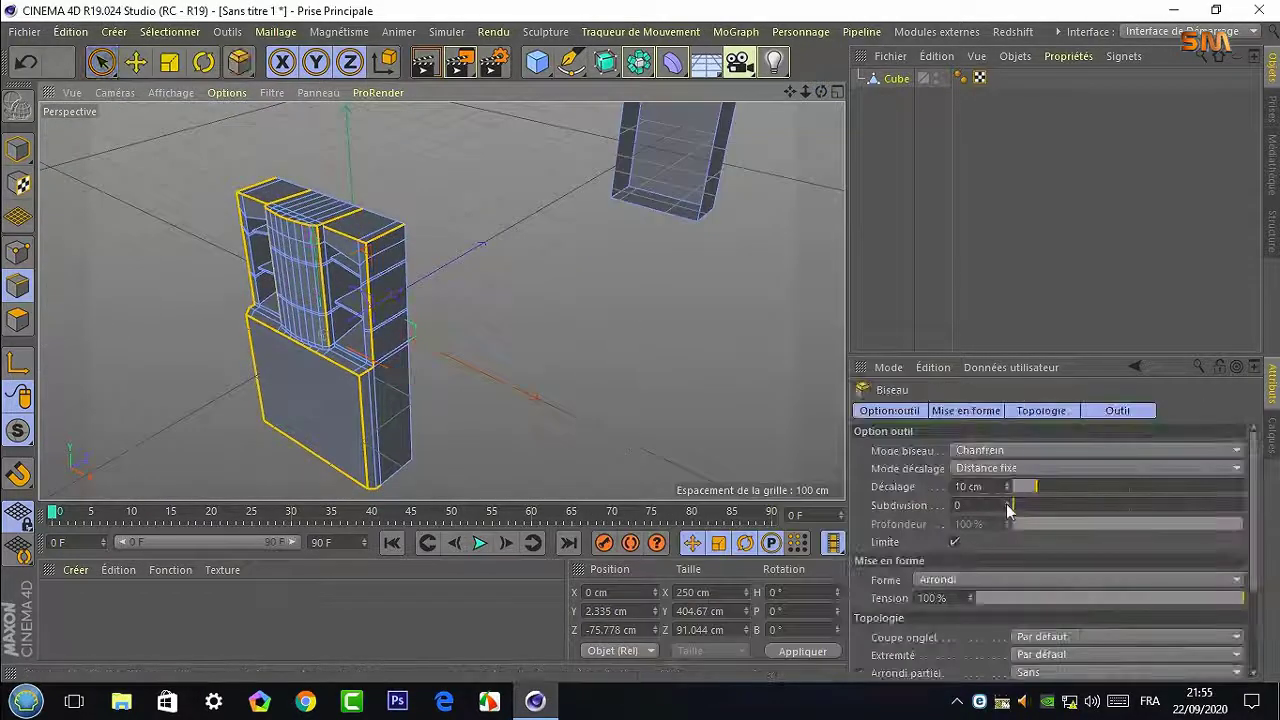
pyautogui.moveTo(1008, 510); pyautogui.dragTo(1007, 500)
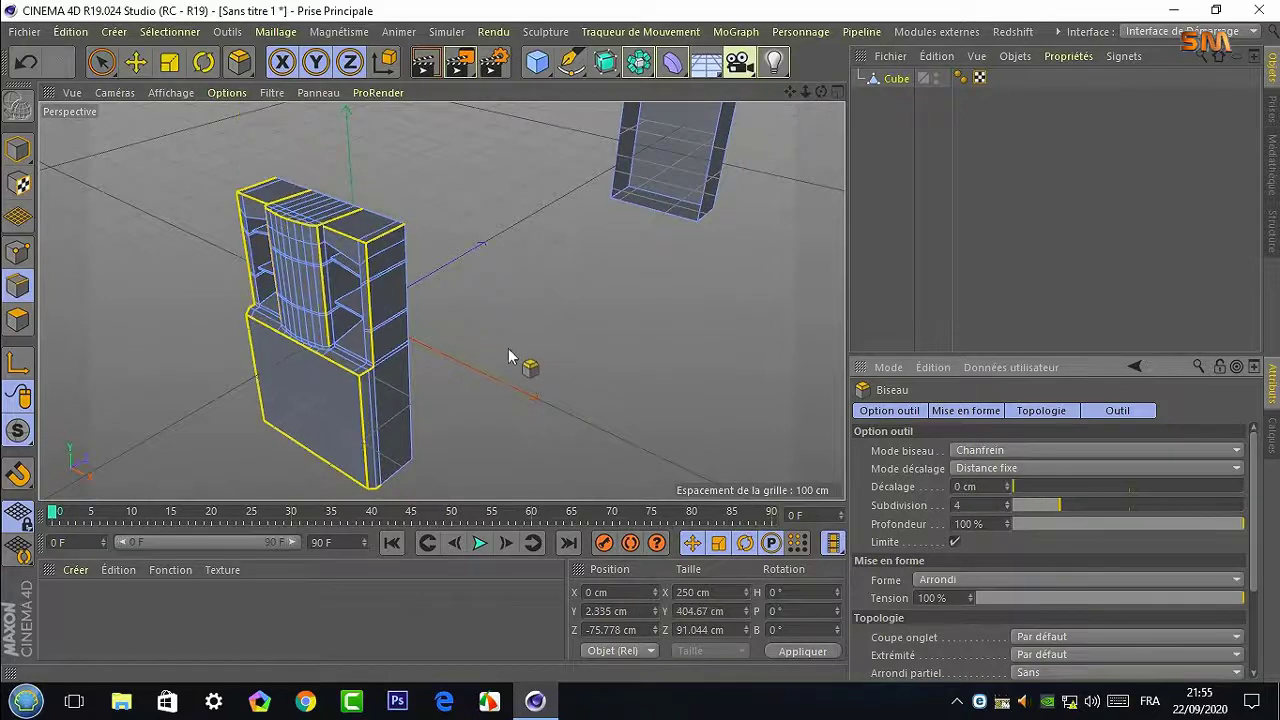
pyautogui.moveTo(508, 348); pyautogui.dragTo(576, 328)
pyautogui.scroll(3, 576, 328)
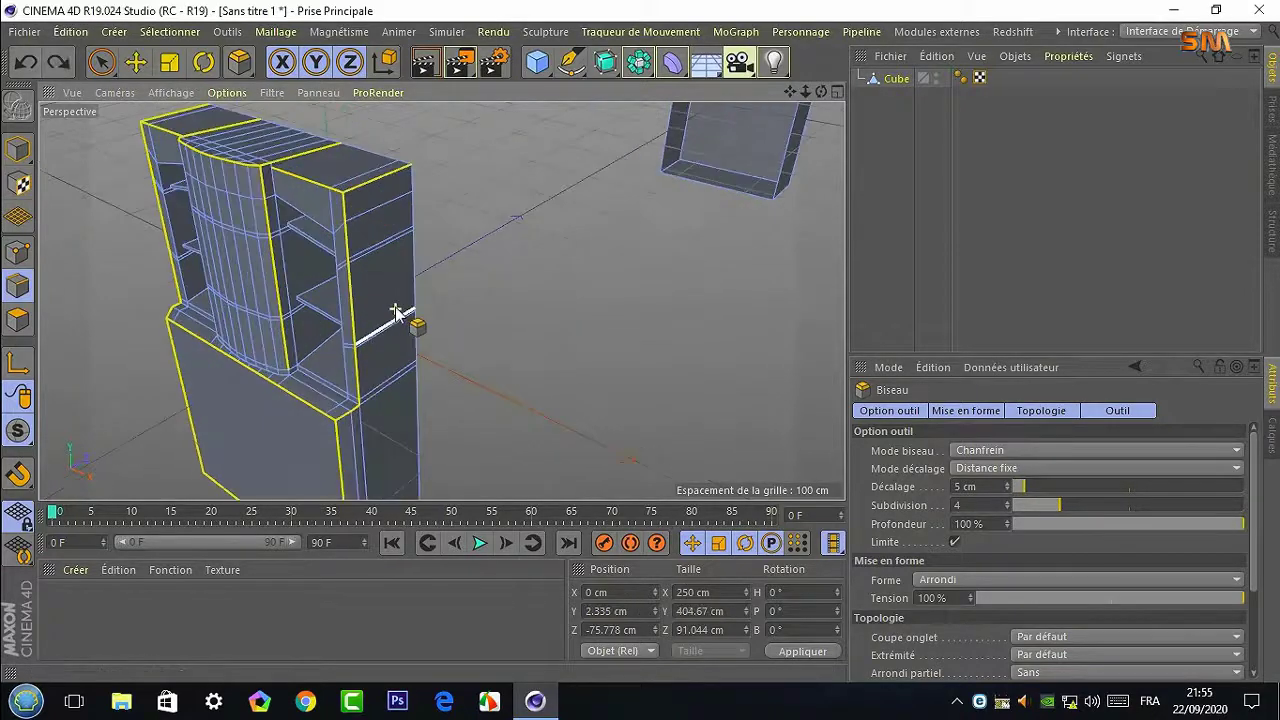
pyautogui.click(955, 542)
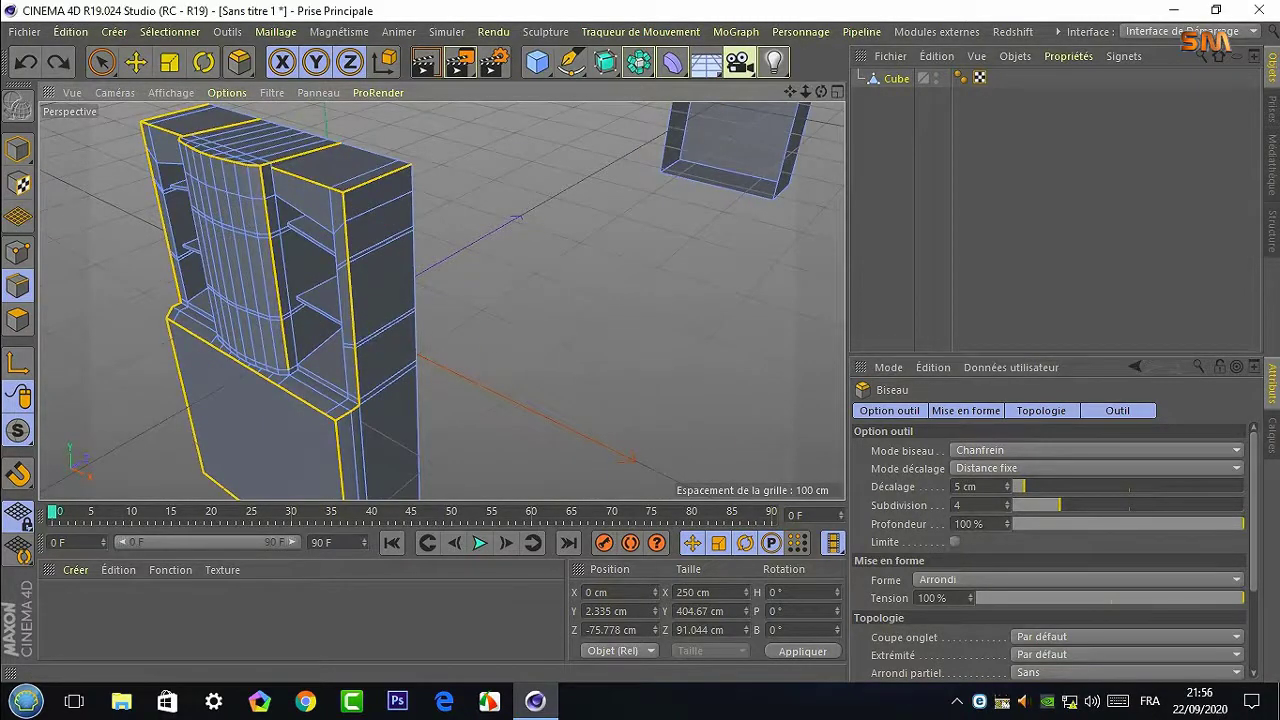
pyautogui.moveTo(700, 420); pyautogui.dragTo(643, 391)
# Loop-select two edge loops across the cabinet and shelves and dissolve them
pyautogui.scroll(-2, 615, 255)
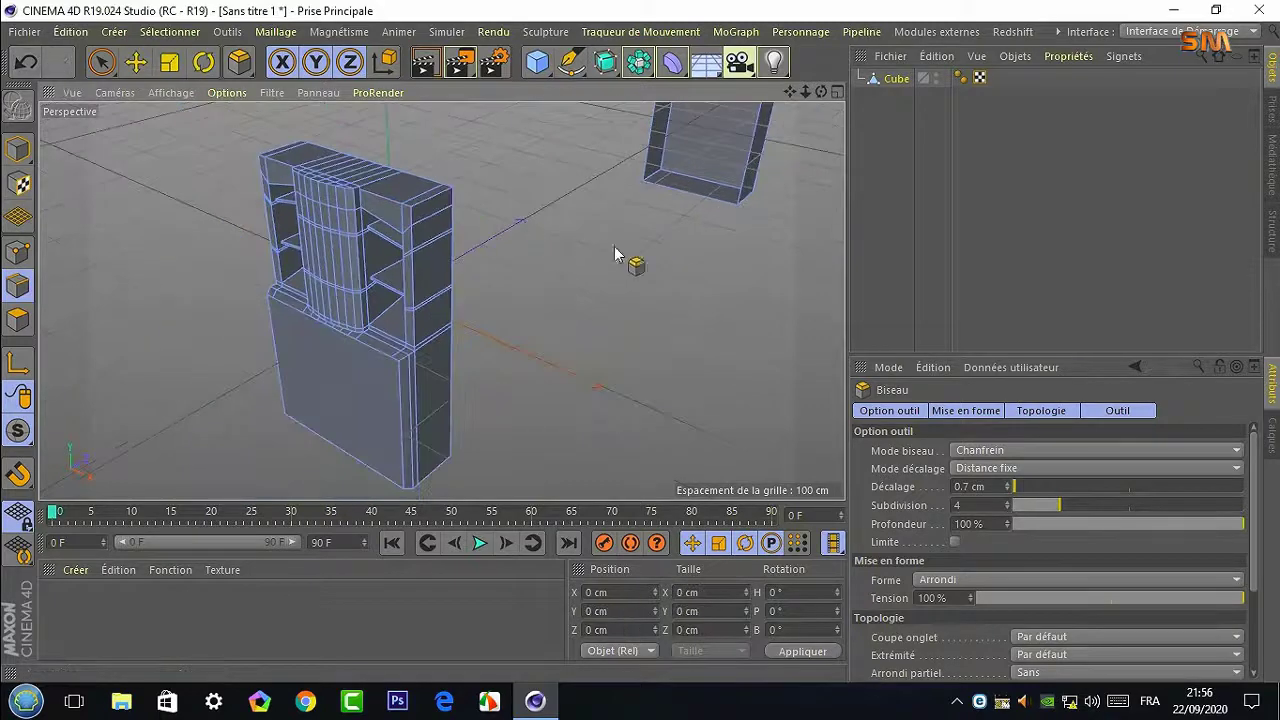
pyautogui.moveTo(821, 92)
pyautogui.mouseDown()
pyautogui.moveTo(437, 297)
pyautogui.moveTo(409, 214)
pyautogui.moveTo(443, 294)
pyautogui.moveTo(557, 250)
pyautogui.mouseUp()
pyautogui.click(170, 31)
pyautogui.click(210, 158)
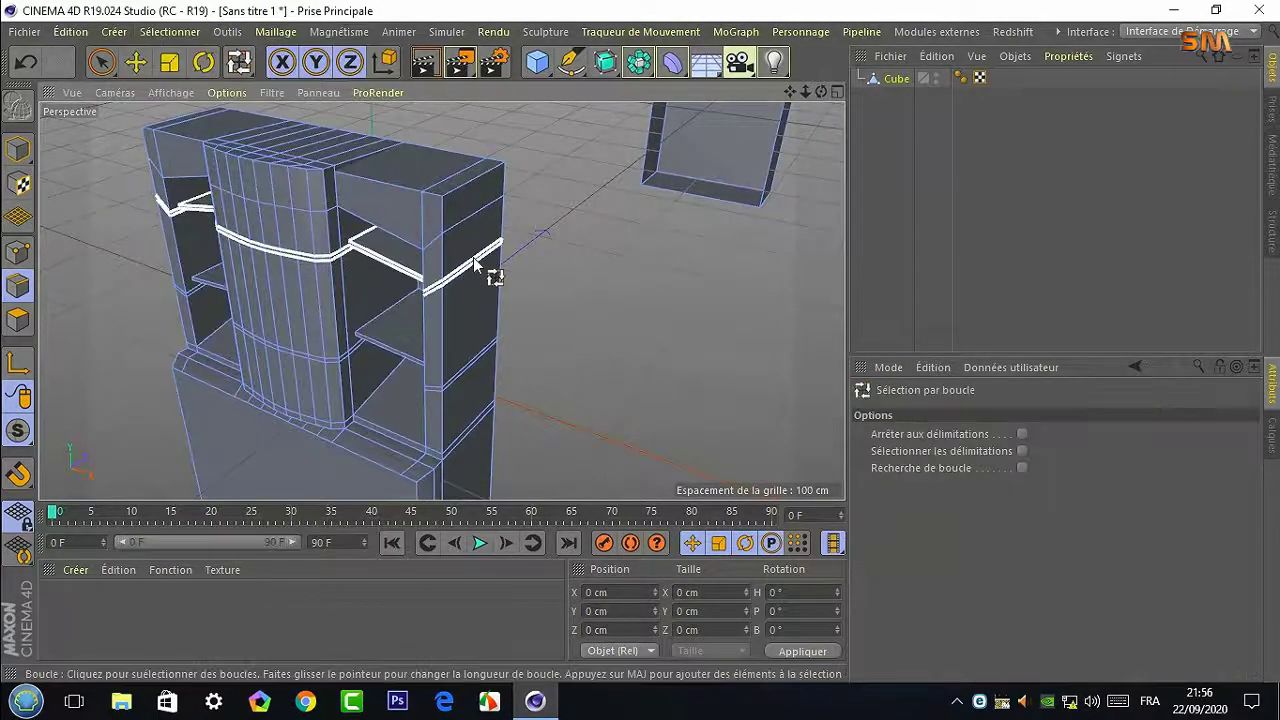
pyautogui.click(473, 257)
pyautogui.keyDown('shift'); pyautogui.click(487, 345); pyautogui.keyUp('shift')
pyautogui.rightClick(655, 300)
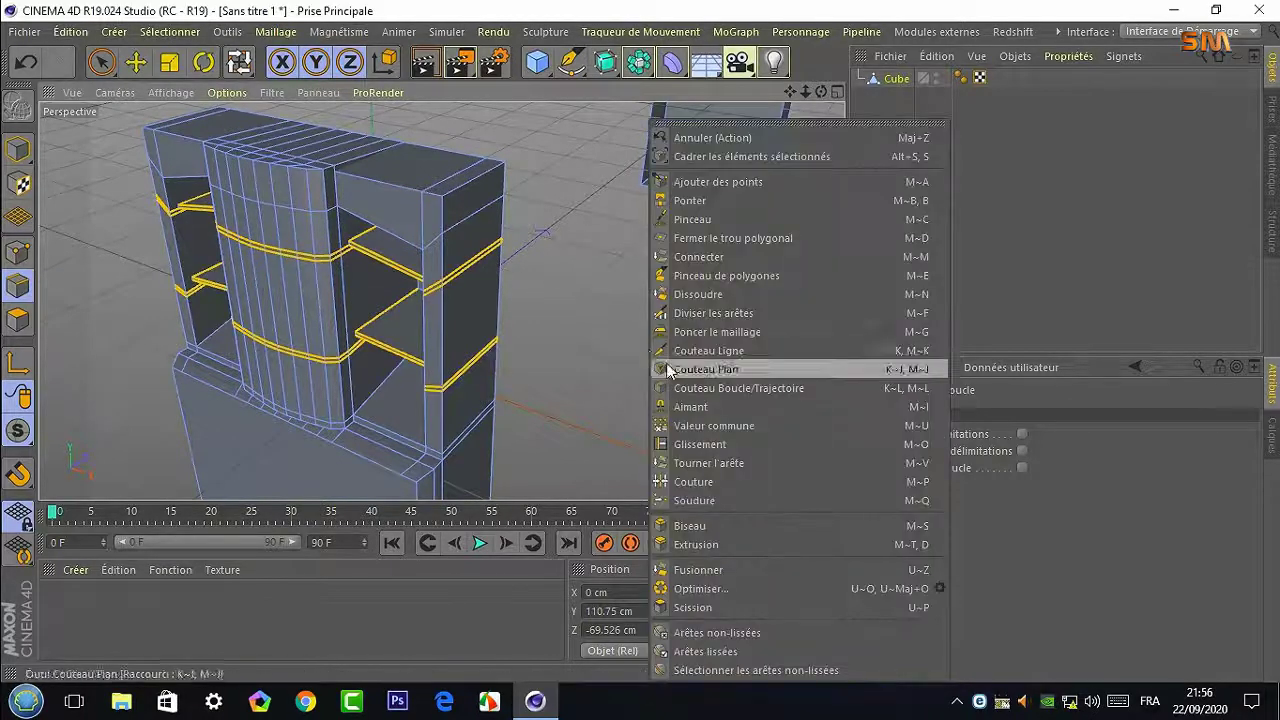
pyautogui.click(680, 295)
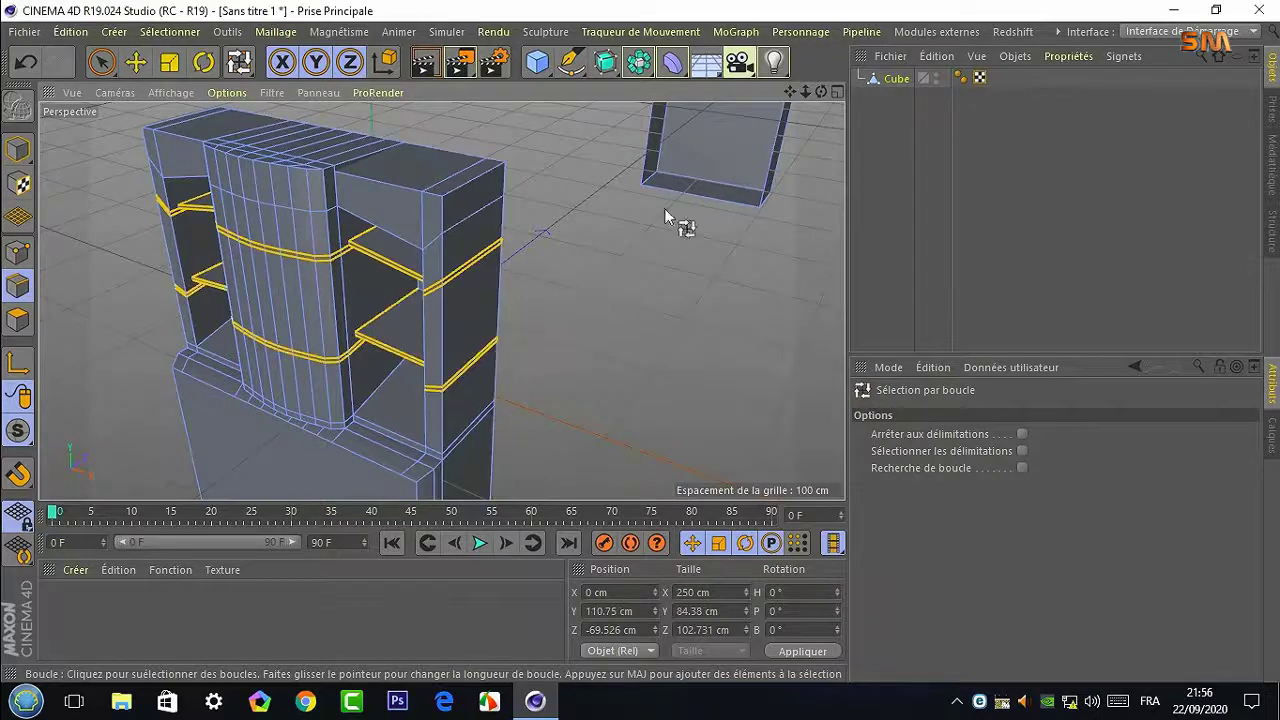
# Clear the selection and start a Biseau bevel on the fluted column's edges
pyautogui.keyDown('alt'); pyautogui.moveTo(664, 218); pyautogui.dragTo(494, 183); pyautogui.keyUp('alt')
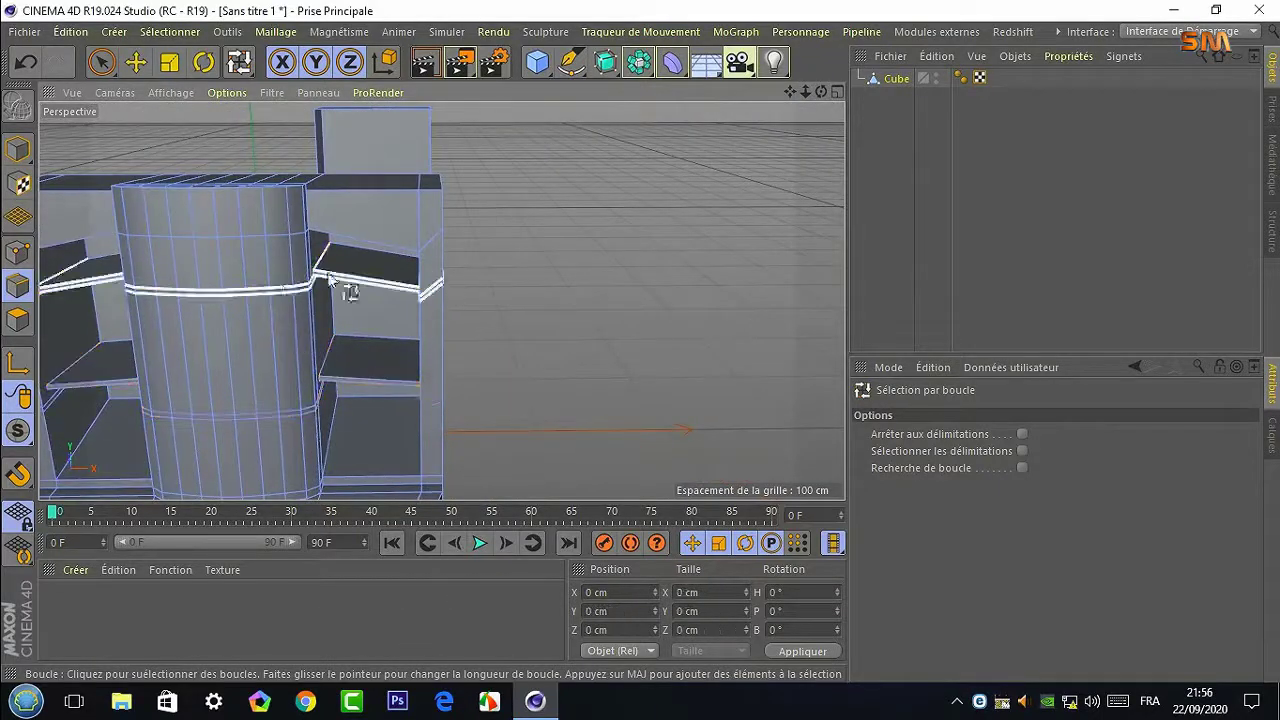
pyautogui.hotkey('ctrl', 'shift', 'a')
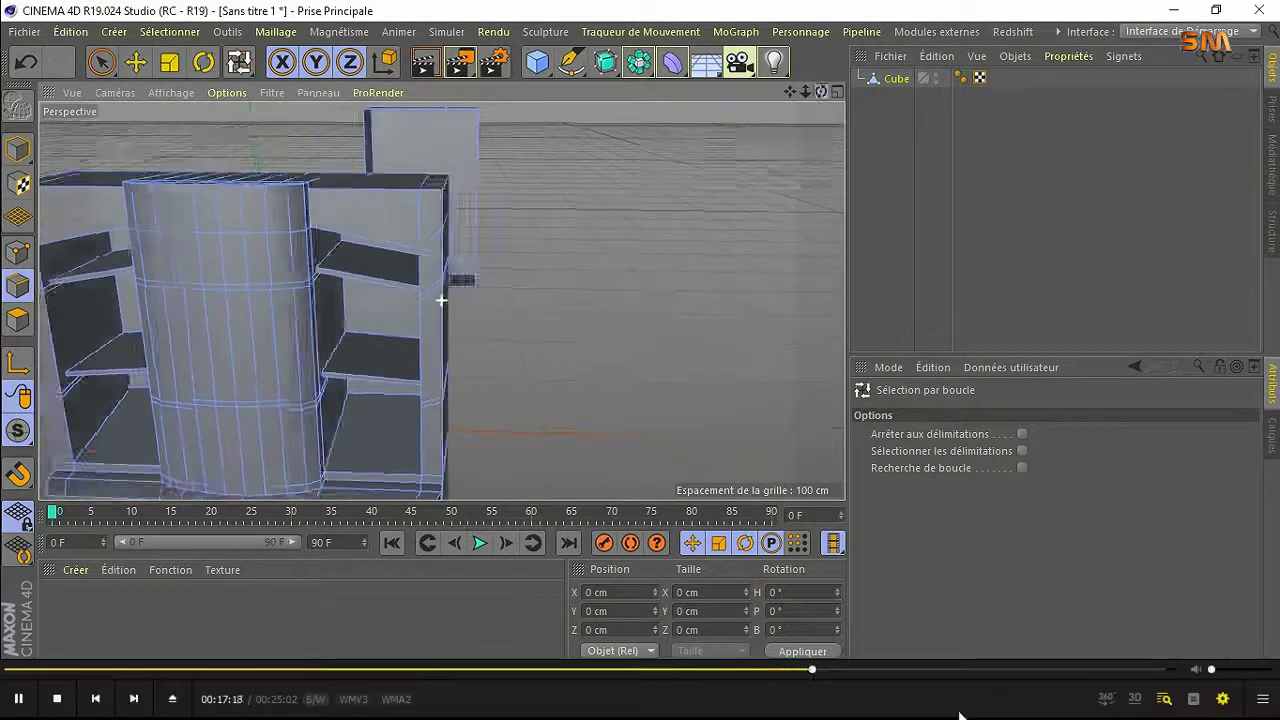
pyautogui.moveTo(788, 91); pyautogui.dragTo(433, 169)
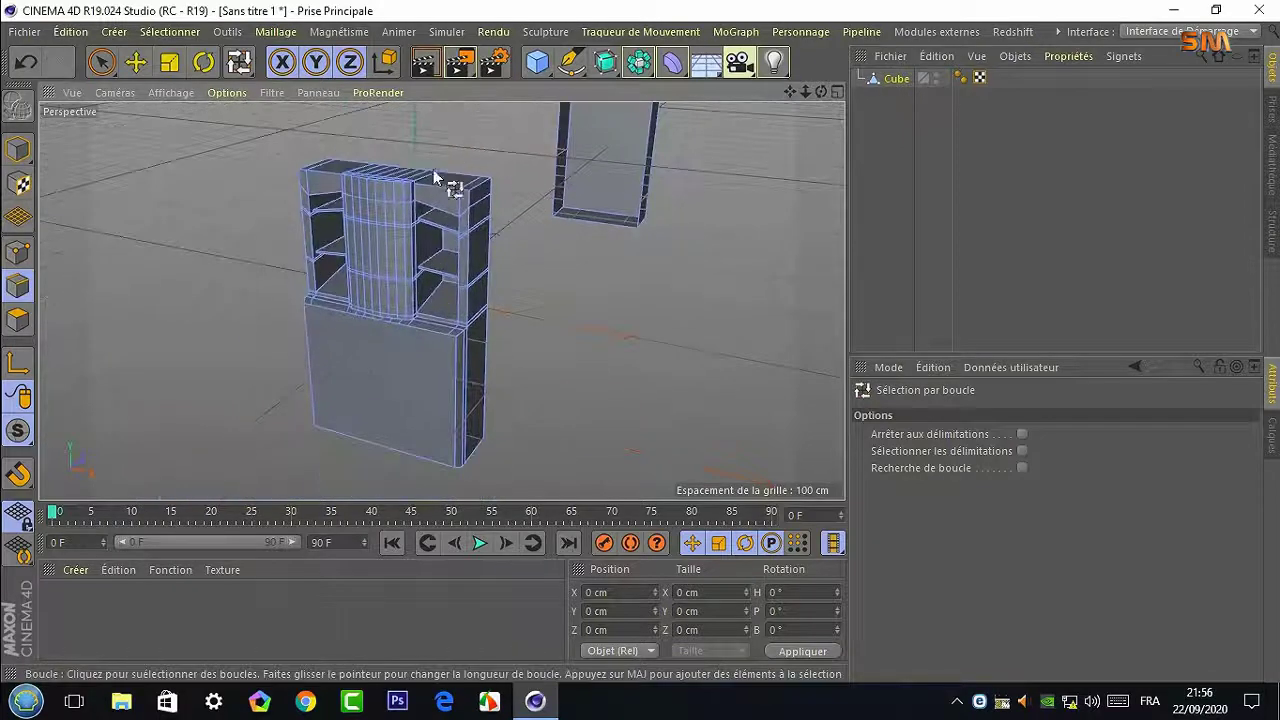
pyautogui.rightClick(612, 190)
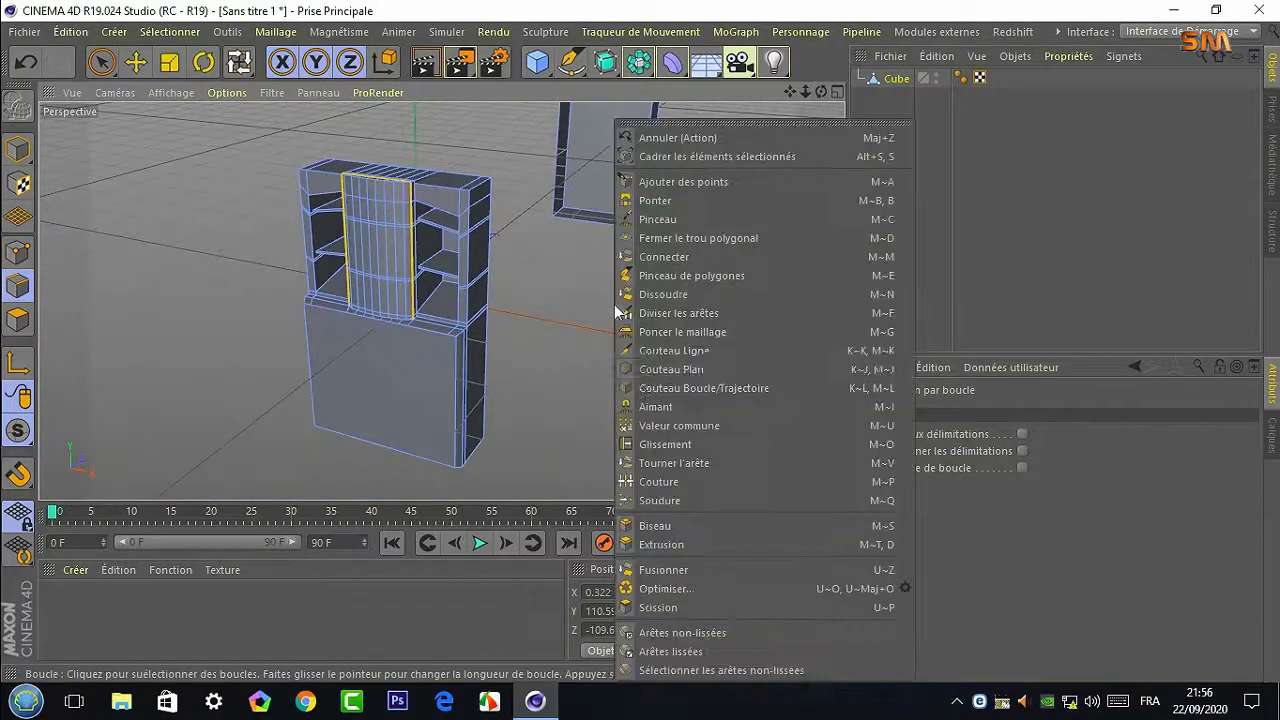
pyautogui.click(650, 527)
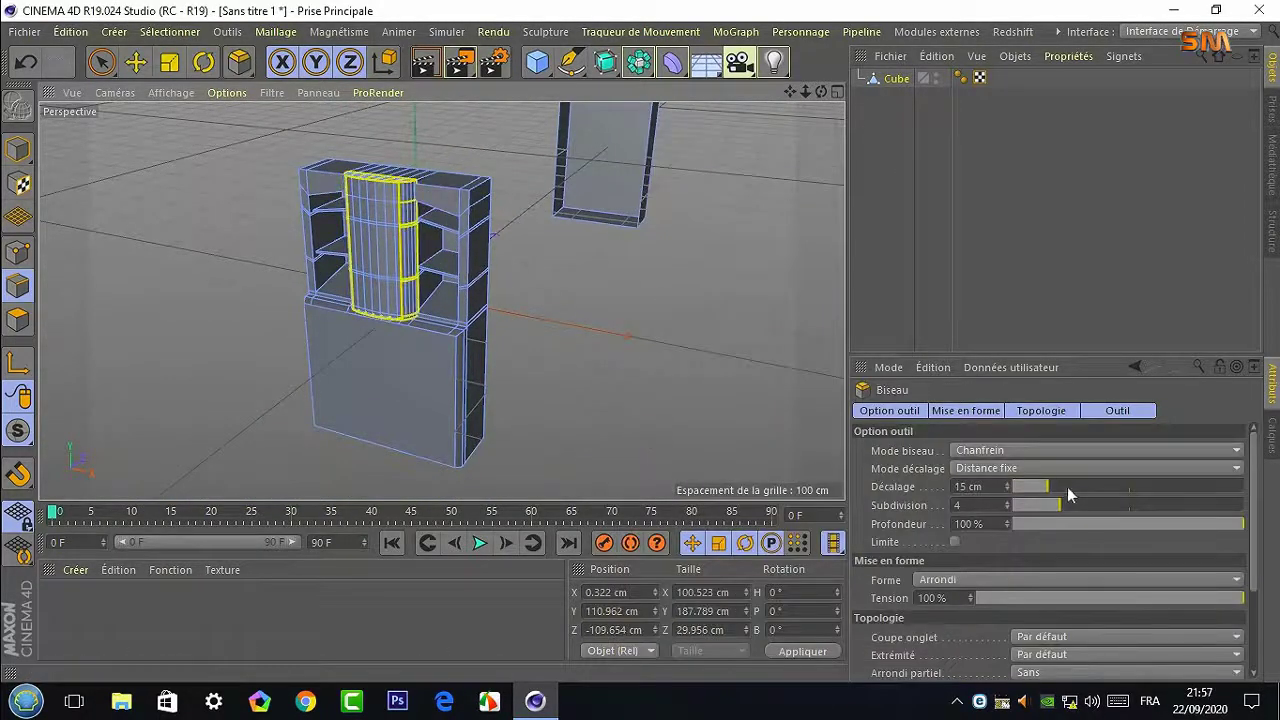
pyautogui.scroll(5, 443, 294)
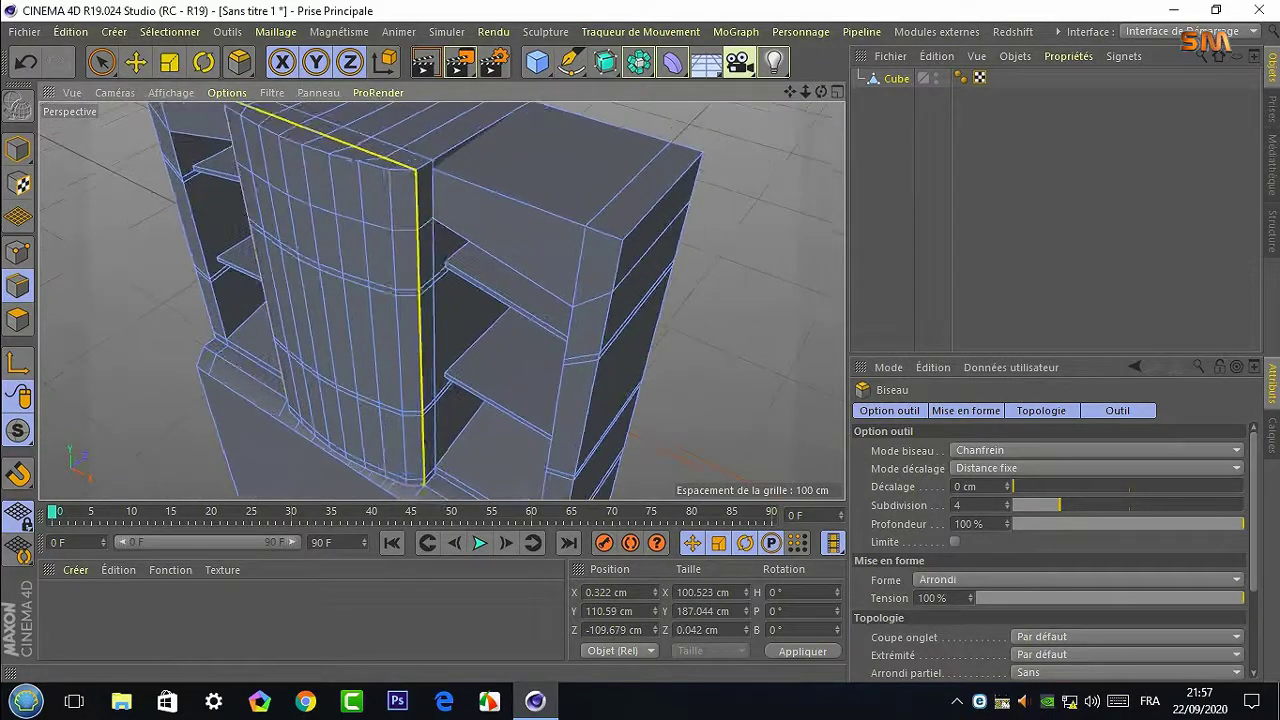
# With Live Selection, pick the box's top edges and the lower vertical edges
pyautogui.press('9')
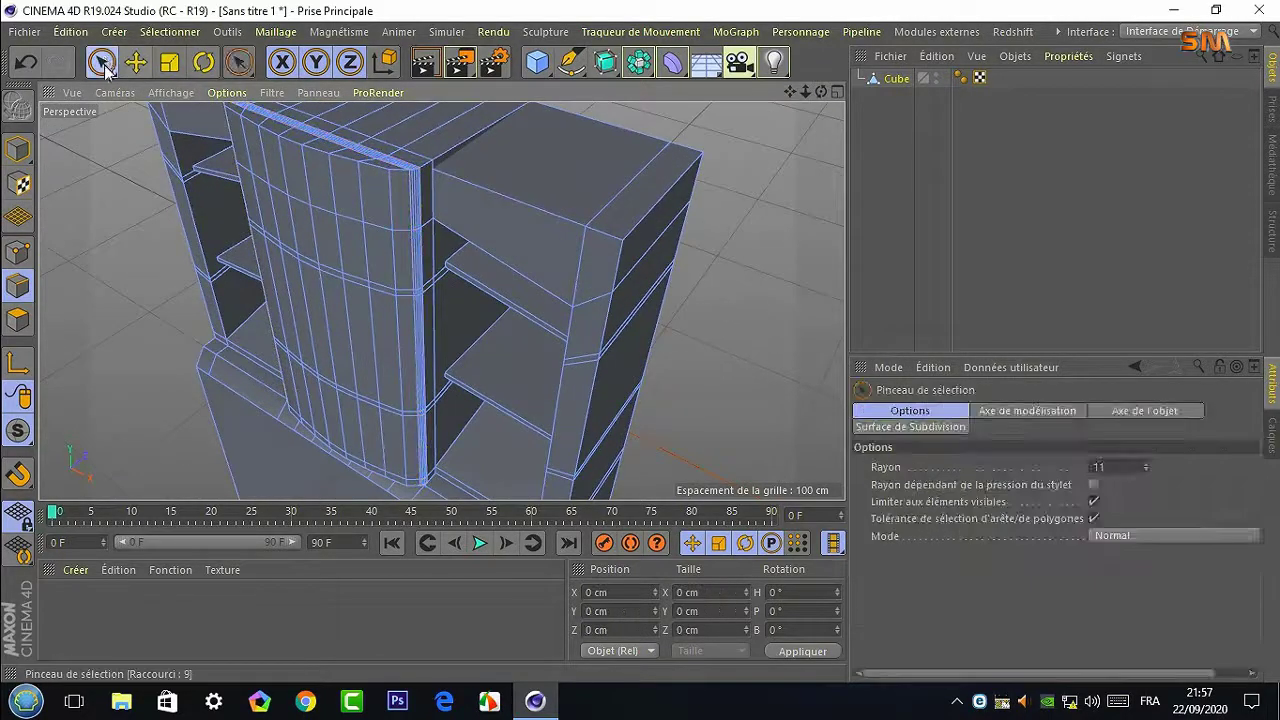
pyautogui.click(509, 200)
pyautogui.keyDown('shift'); pyautogui.click(650, 190); pyautogui.keyUp('shift')
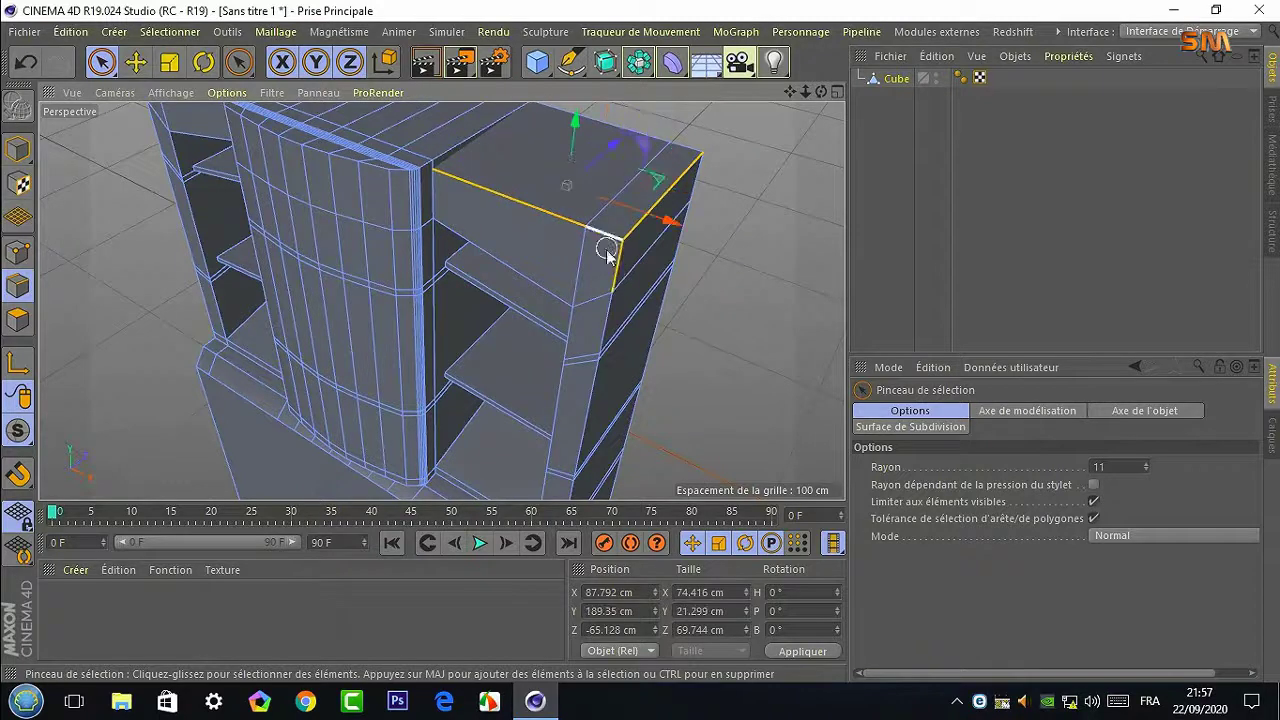
pyautogui.keyDown('alt'); pyautogui.moveTo(388, 175); pyautogui.dragTo(443, 294); pyautogui.keyUp('alt')
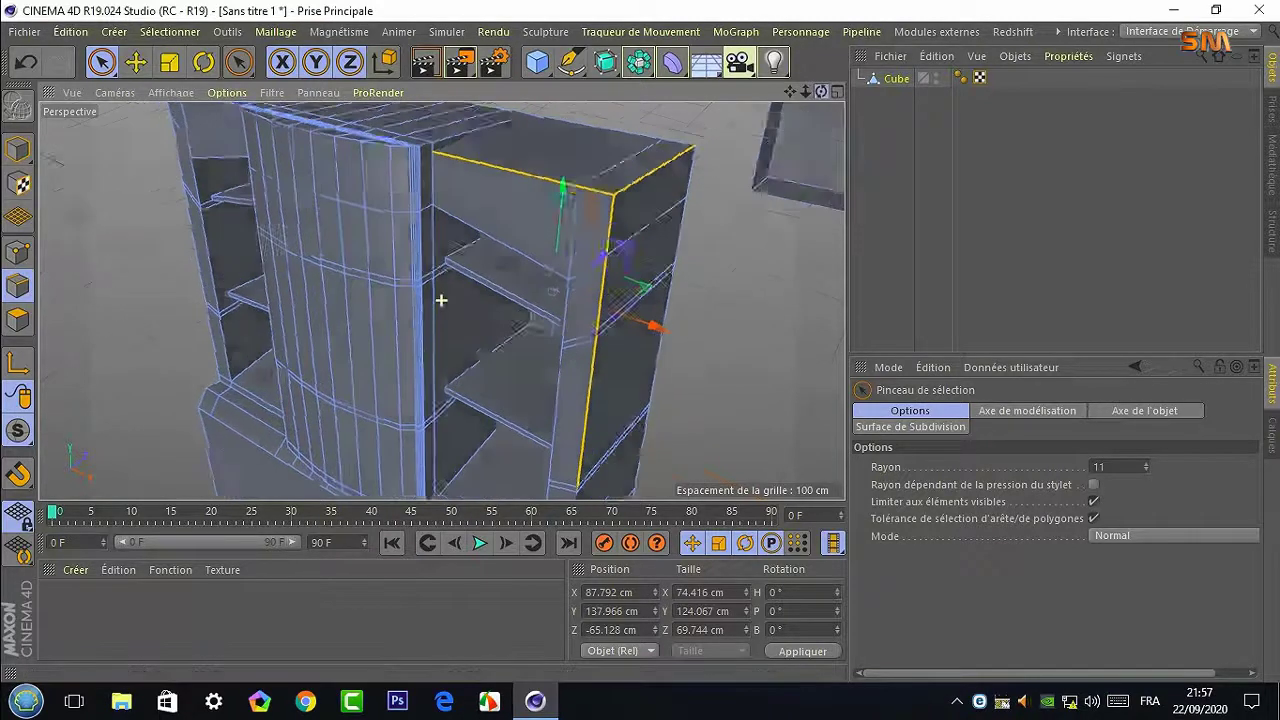
pyautogui.scroll(4, 651, 260)
pyautogui.scroll(3, 441, 300)
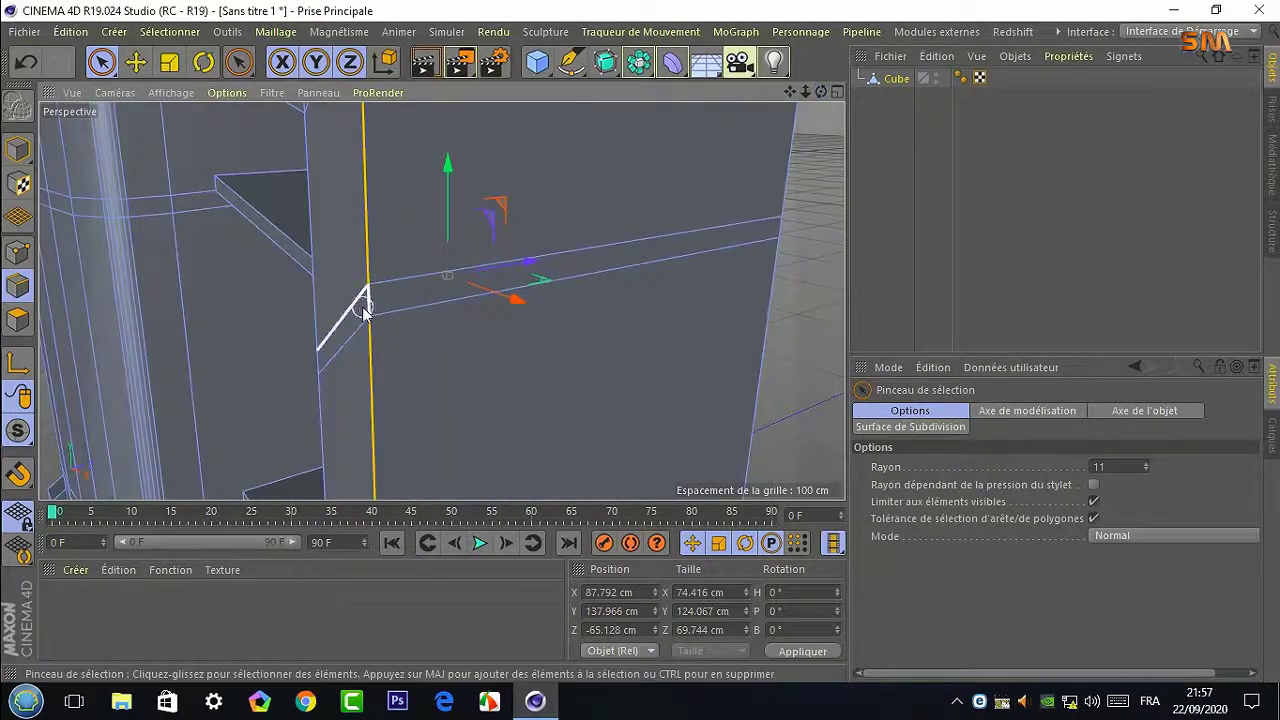
pyautogui.scroll(-2, 365, 320)
pyautogui.scroll(-3, 371, 357)
pyautogui.scroll(4, 443, 300)
pyautogui.scroll(2, 442, 298)
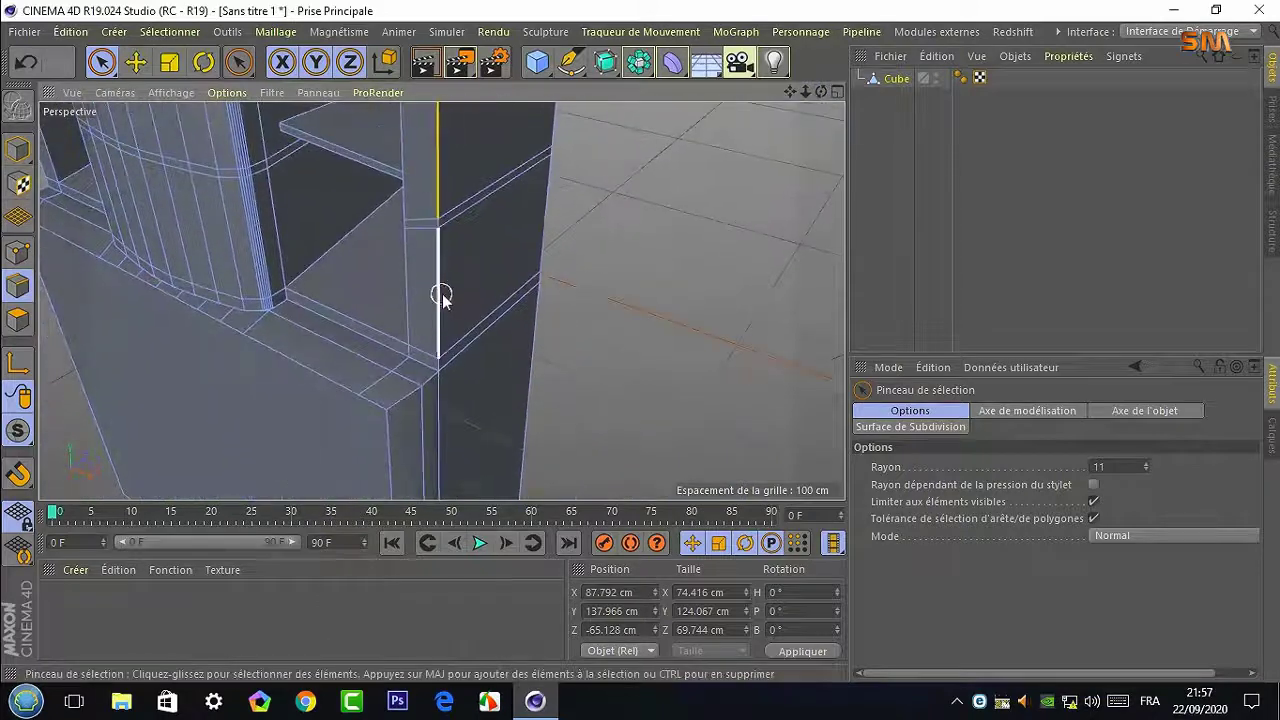
pyautogui.scroll(2, 442, 294)
pyautogui.keyDown('shift'); pyautogui.click(438, 220); pyautogui.keyUp('shift')
pyautogui.scroll(2, 443, 194)
pyautogui.scroll(-3, 455, 300)
pyautogui.scroll(3, 440, 373)
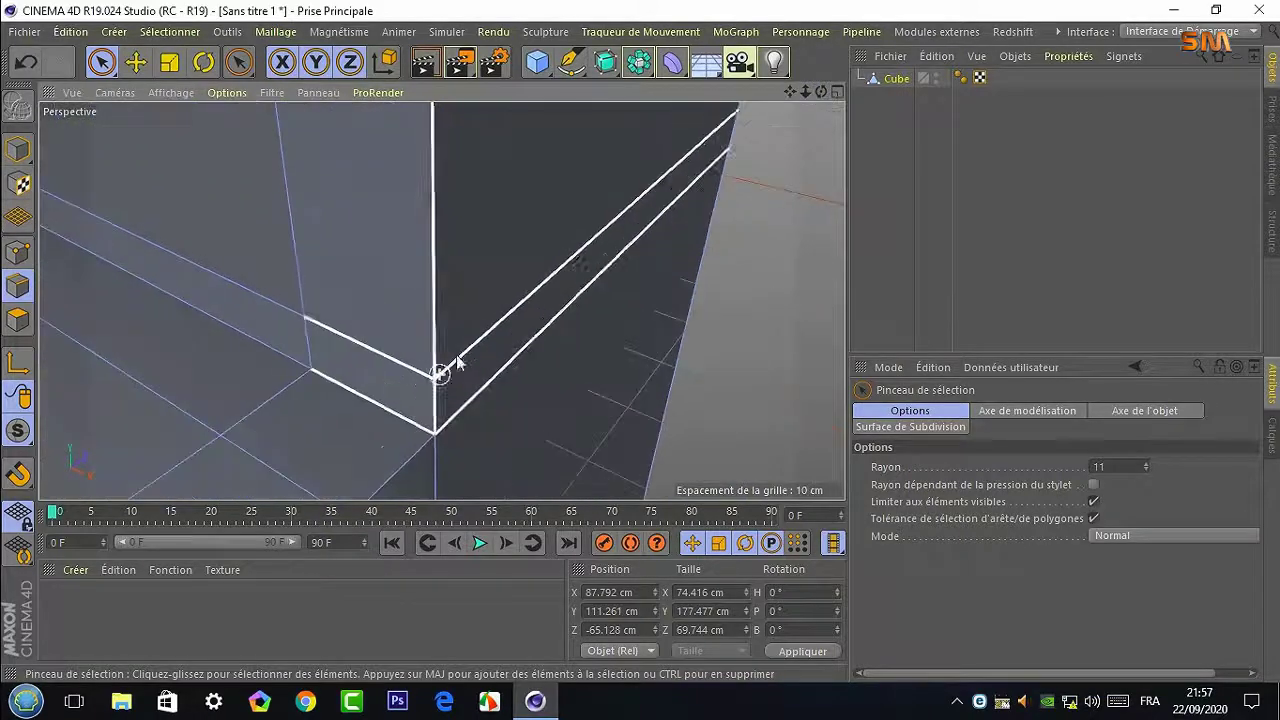
pyautogui.scroll(-3, 457, 363)
pyautogui.keyDown('shift'); pyautogui.click(414, 486); pyautogui.keyUp('shift')
# Add the cabinet's top front edge to the edge selection
pyautogui.moveTo(821, 91); pyautogui.dragTo(305, 232)
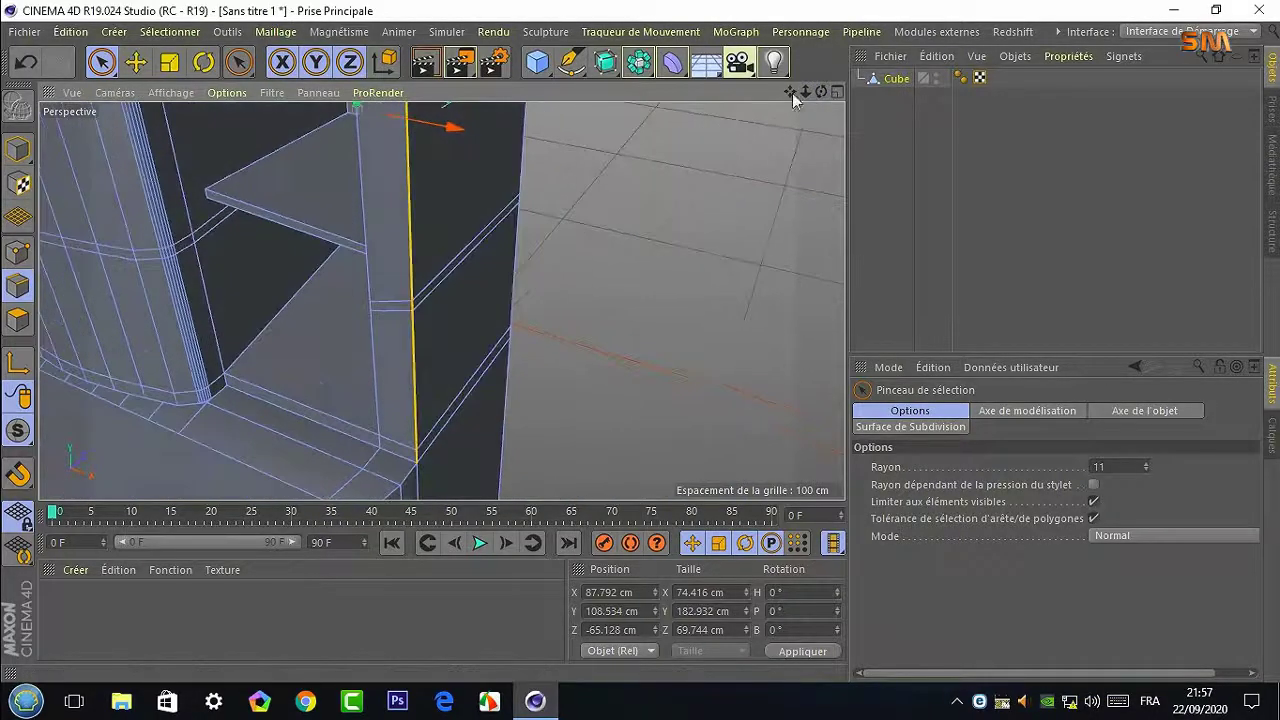
pyautogui.keyDown('shift'); pyautogui.click(305, 232); pyautogui.keyUp('shift')
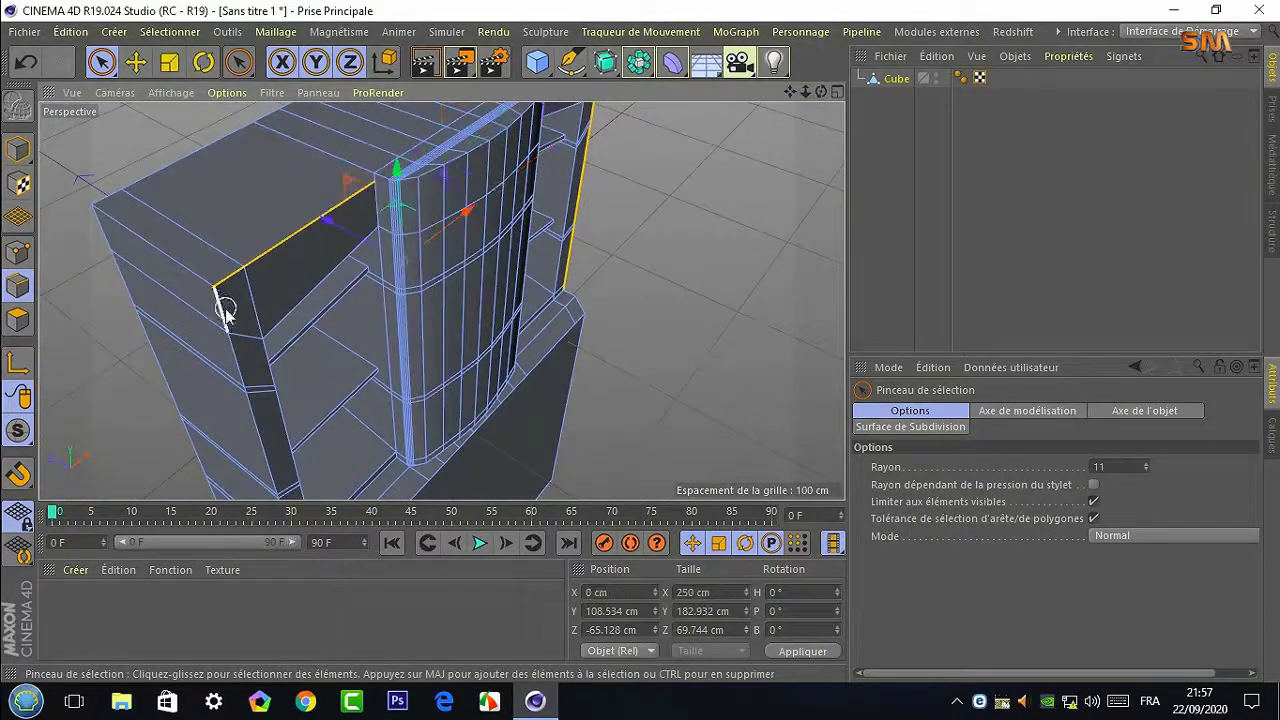
pyautogui.scroll(3, 247, 401)
pyautogui.scroll(3, 243, 200)
pyautogui.scroll(-5, 240, 306)
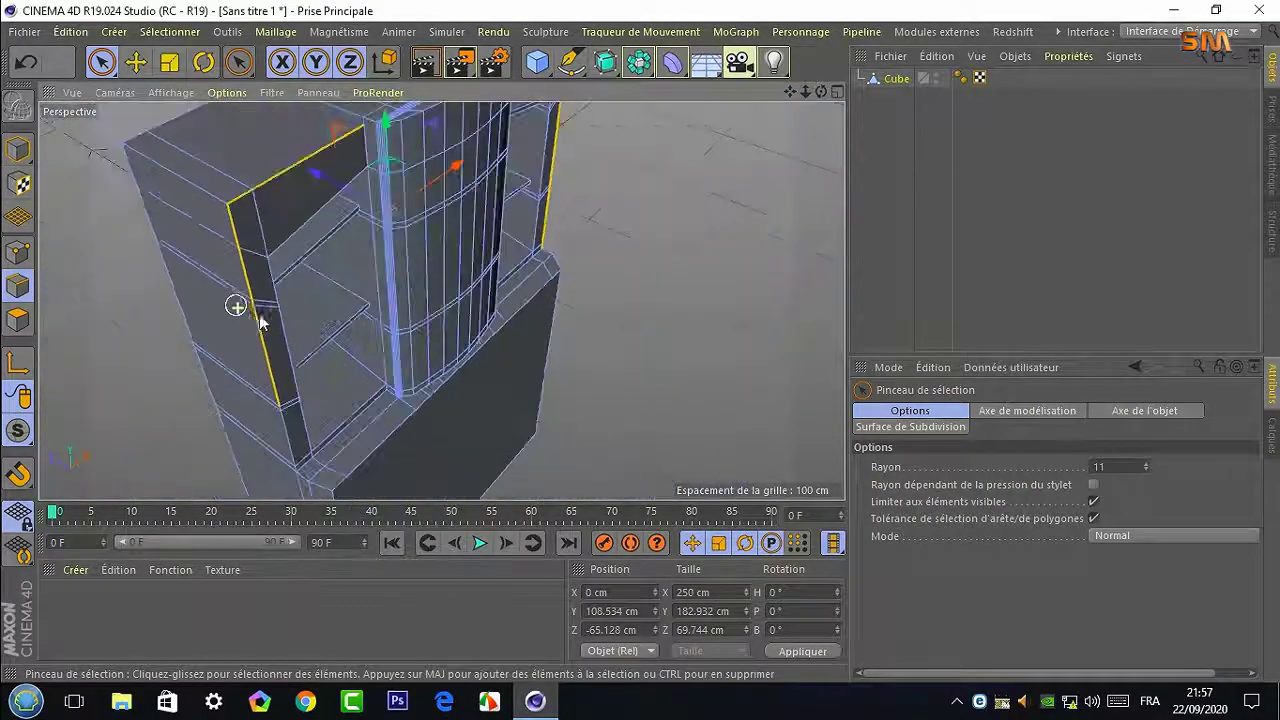
pyautogui.keyDown('alt'); pyautogui.moveTo(240, 306); pyautogui.dragTo(441, 300); pyautogui.keyUp('alt')
pyautogui.scroll(3, 441, 300)
pyautogui.scroll(2, 271, 268)
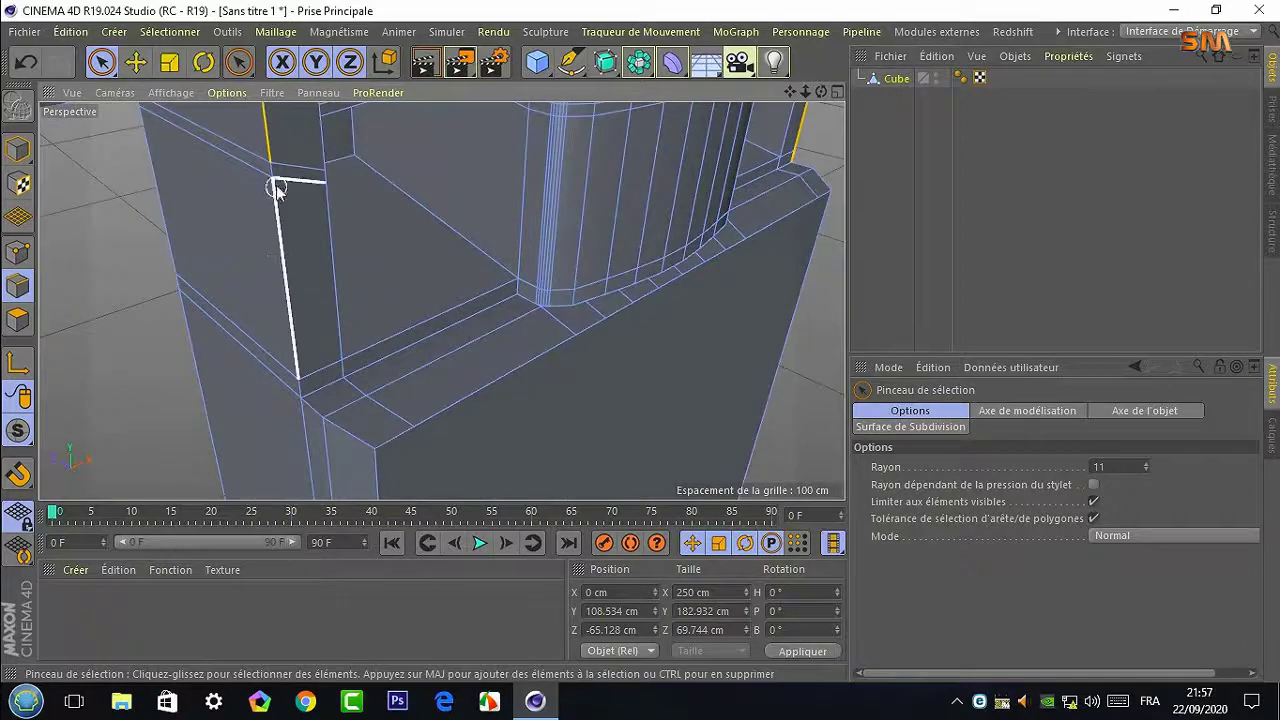
pyautogui.scroll(3, 271, 150)
pyautogui.scroll(-2, 294, 289)
pyautogui.scroll(2, 292, 393)
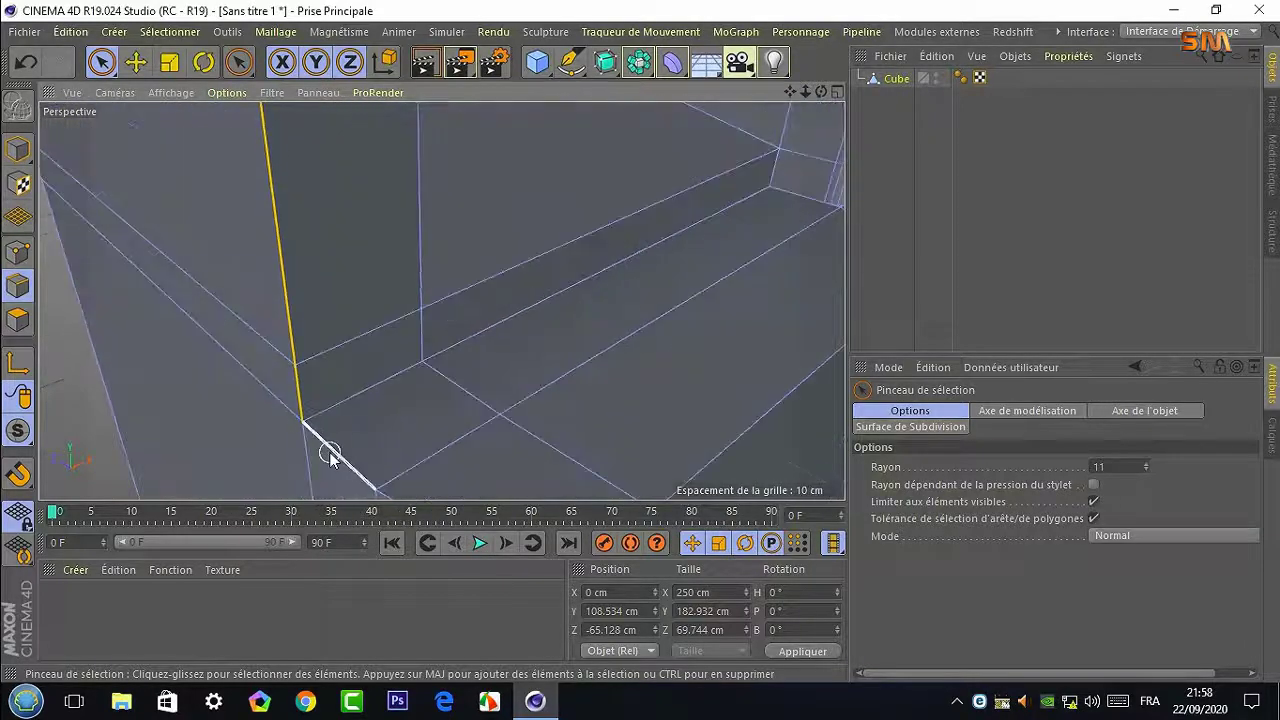
pyautogui.scroll(-2, 330, 455)
pyautogui.scroll(-2, 391, 500)
pyautogui.scroll(-2, 400, 486)
pyautogui.scroll(2, 600, 300)
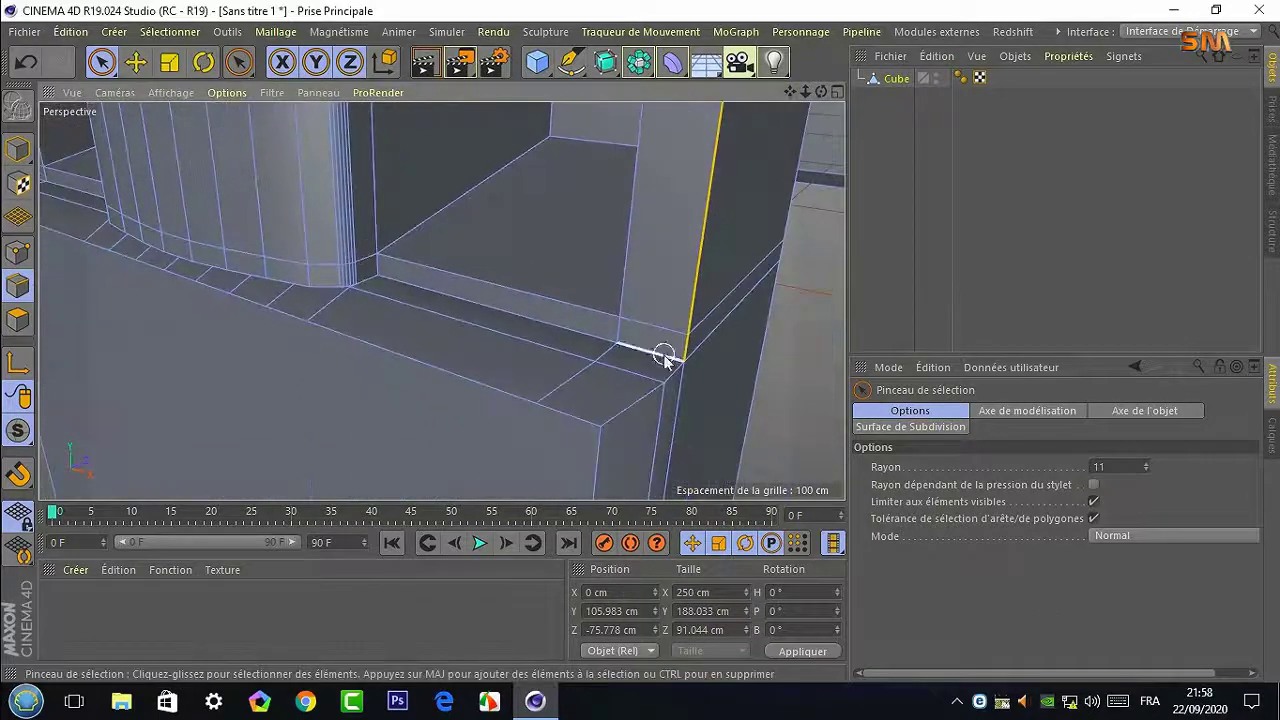
# Add the bottom corner edges, then undo the trial bevel that stretched the uprights
pyautogui.moveTo(667, 358); pyautogui.dragTo(628, 408)
pyautogui.keyDown('alt'); pyautogui.moveTo(537, 434); pyautogui.dragTo(637, 449); pyautogui.keyUp('alt')
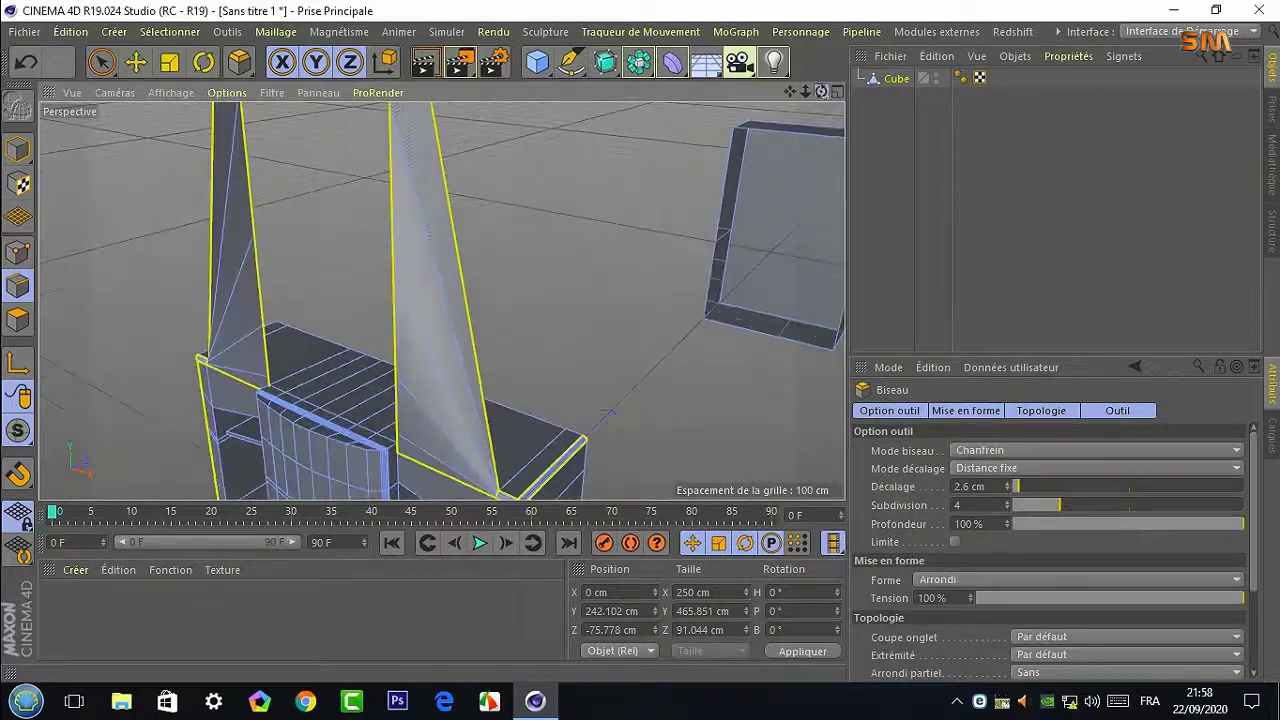
pyautogui.keyDown('alt'); pyautogui.moveTo(608, 412); pyautogui.dragTo(767, 133); pyautogui.keyUp('alt')
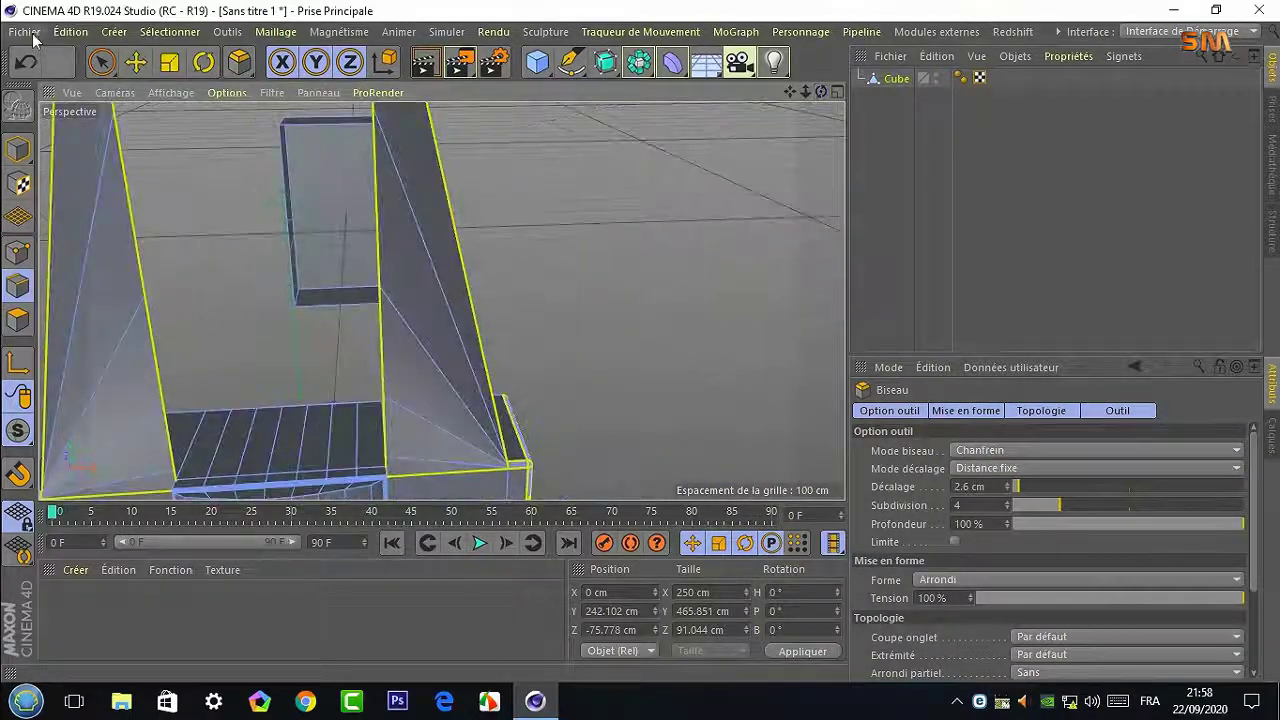
pyautogui.click(26, 62)
# Loop-select the edge loop around the lower block and bevel it
pyautogui.press('space')
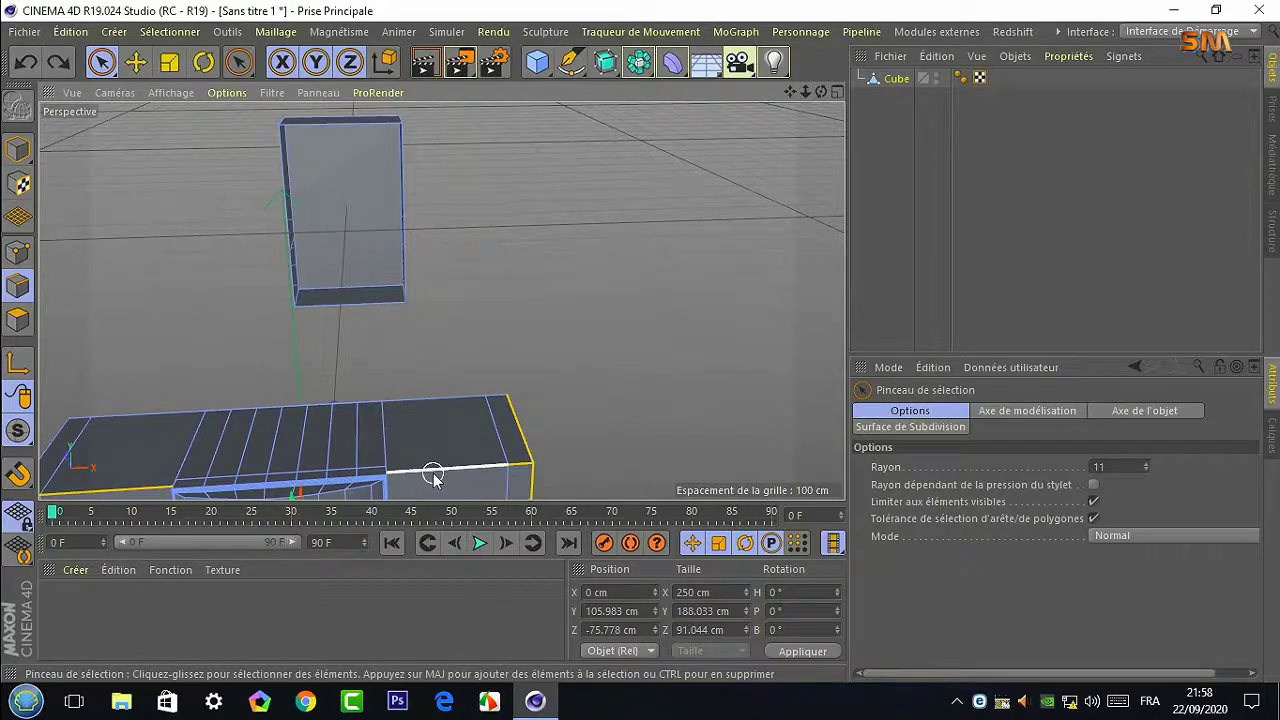
pyautogui.keyDown('alt'); pyautogui.moveTo(510, 478); pyautogui.dragTo(617, 228); pyautogui.keyUp('alt')
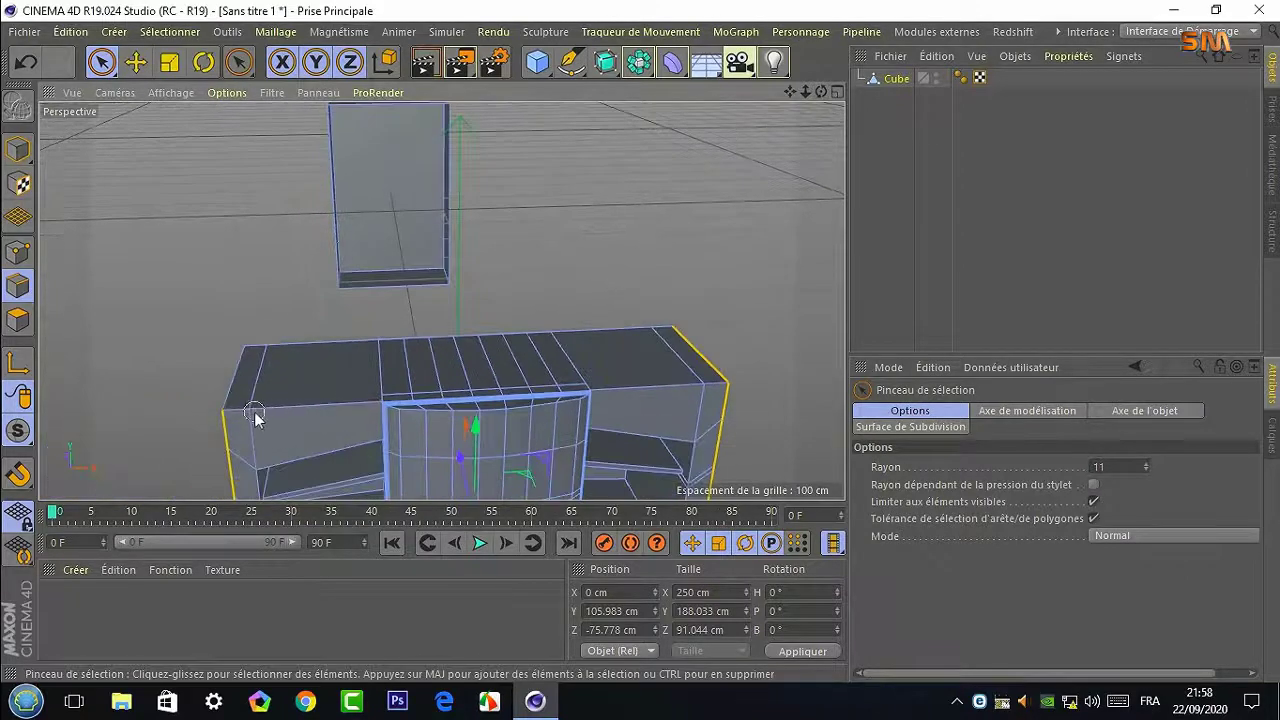
pyautogui.moveTo(238, 372)
pyautogui.keyDown('alt'); pyautogui.mouseDown()
pyautogui.moveTo(580, 243)
pyautogui.moveTo(680, 320)
pyautogui.mouseUp(); pyautogui.keyUp('alt')
pyautogui.click(170, 32)
pyautogui.click(200, 130)
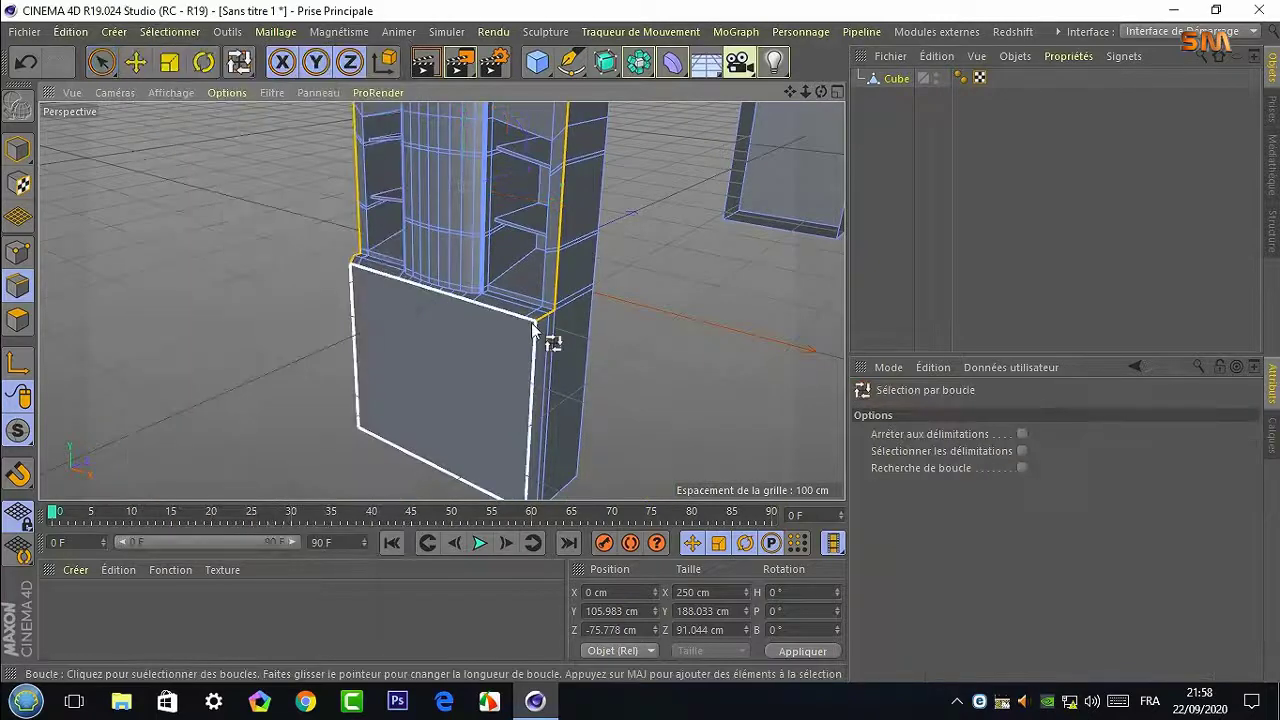
pyautogui.click(531, 322)
pyautogui.rightClick(665, 348)
pyautogui.click(704, 525)
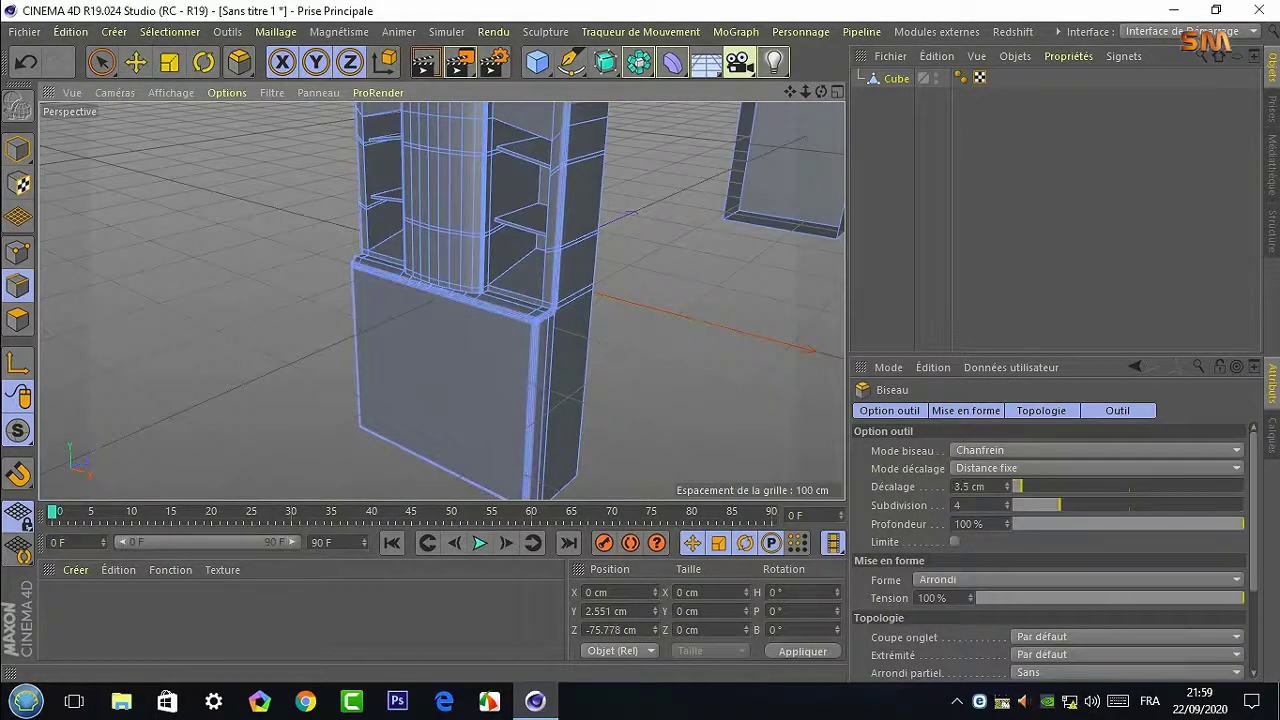
pyautogui.moveTo(815, 121)
pyautogui.keyDown('alt'); pyautogui.mouseDown()
pyautogui.moveTo(443, 300)
pyautogui.moveTo(600, 234)
pyautogui.mouseUp(); pyautogui.keyUp('alt')
pyautogui.scroll(5, 598, 234)
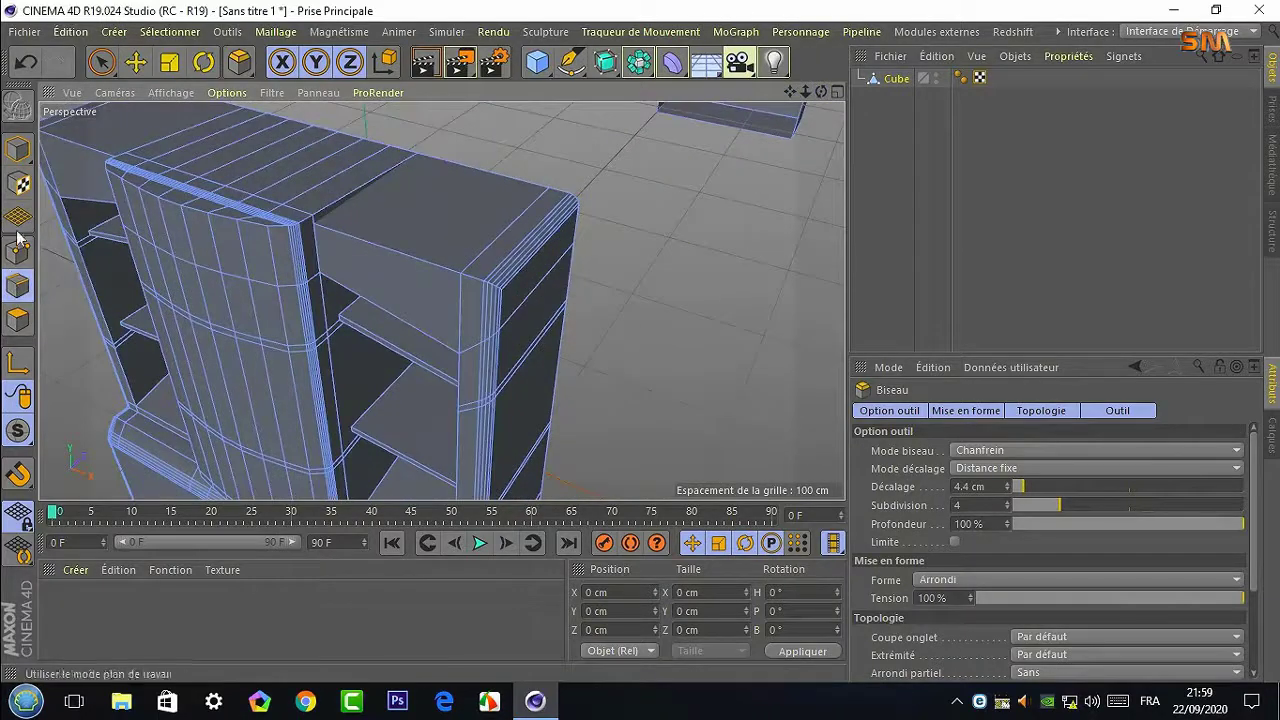
# Select the extra edges at the cabinet's top corner and dissolve them
pyautogui.click(100, 62)
pyautogui.click(457, 314)
pyautogui.keyDown('shift'); pyautogui.click(500, 229); pyautogui.keyUp('shift')
pyautogui.rightClick(672, 262)
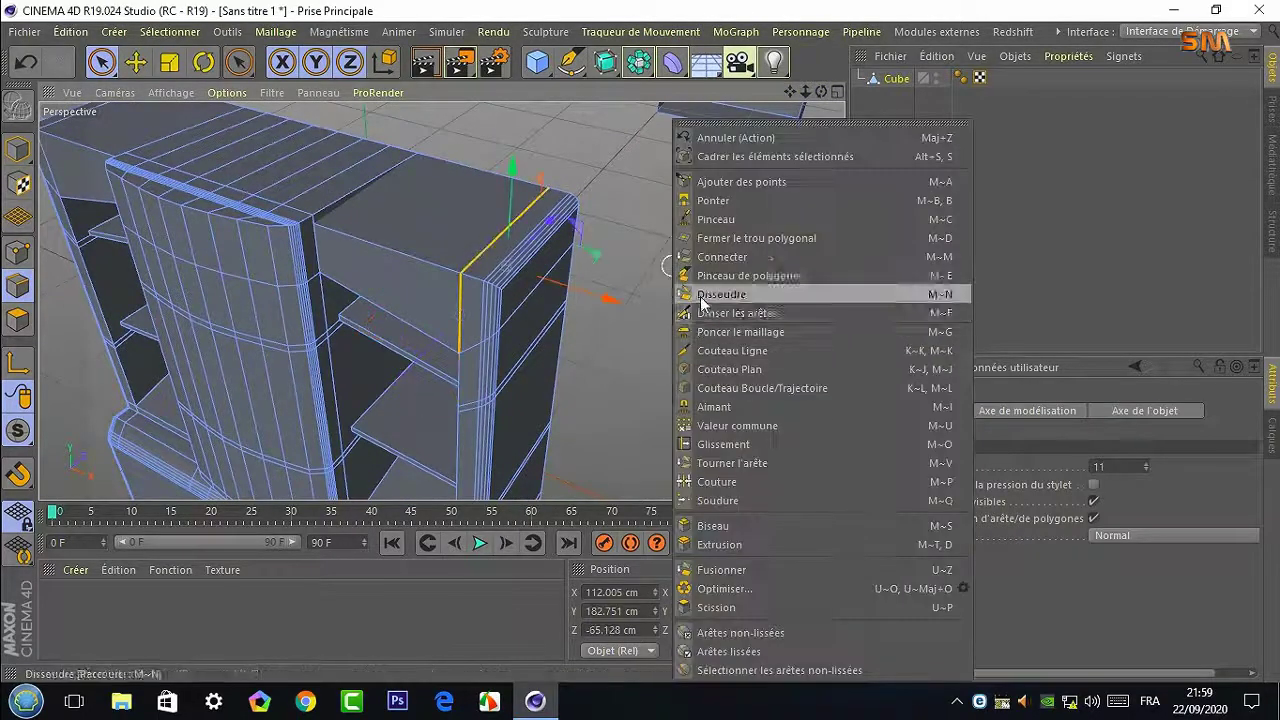
pyautogui.click(703, 300)
pyautogui.moveTo(806, 92); pyautogui.dragTo(285, 195)
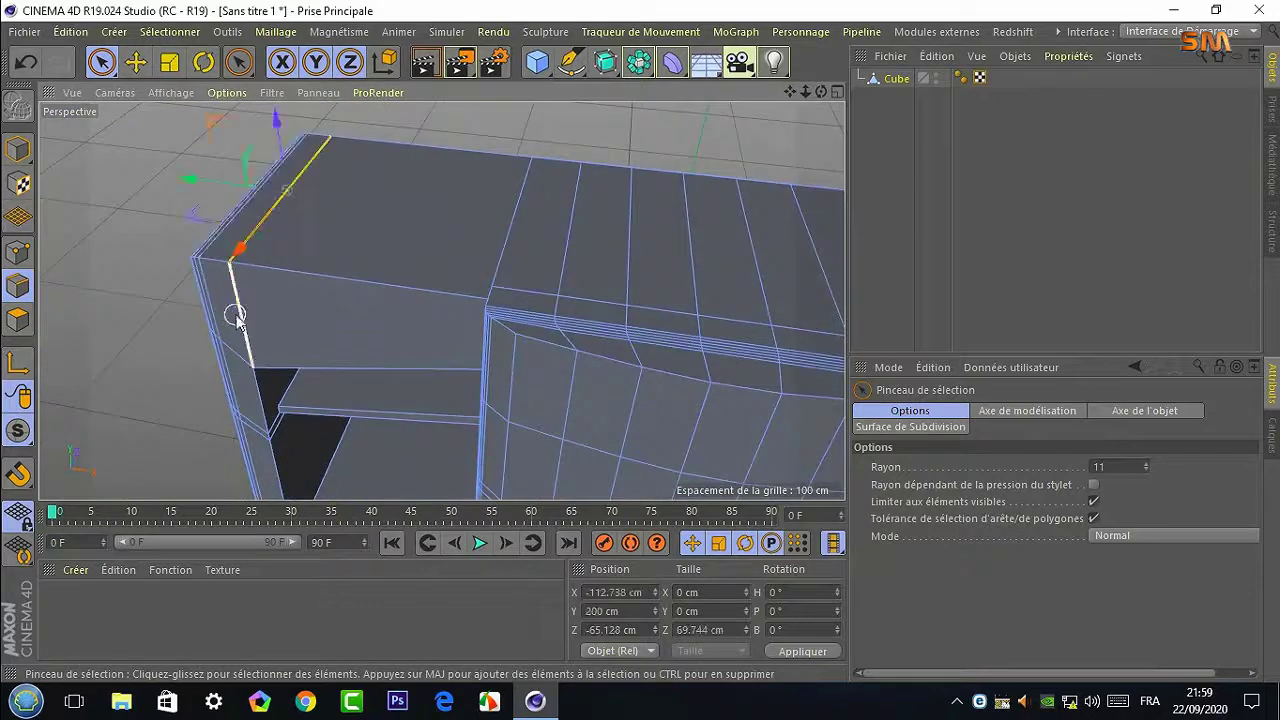
# Select two top edges of the cabinet, try a bevel, then undo it
pyautogui.rightClick(236, 316)
pyautogui.click(214, 289)
pyautogui.click(343, 271)
pyautogui.scroll(3, 440, 300)
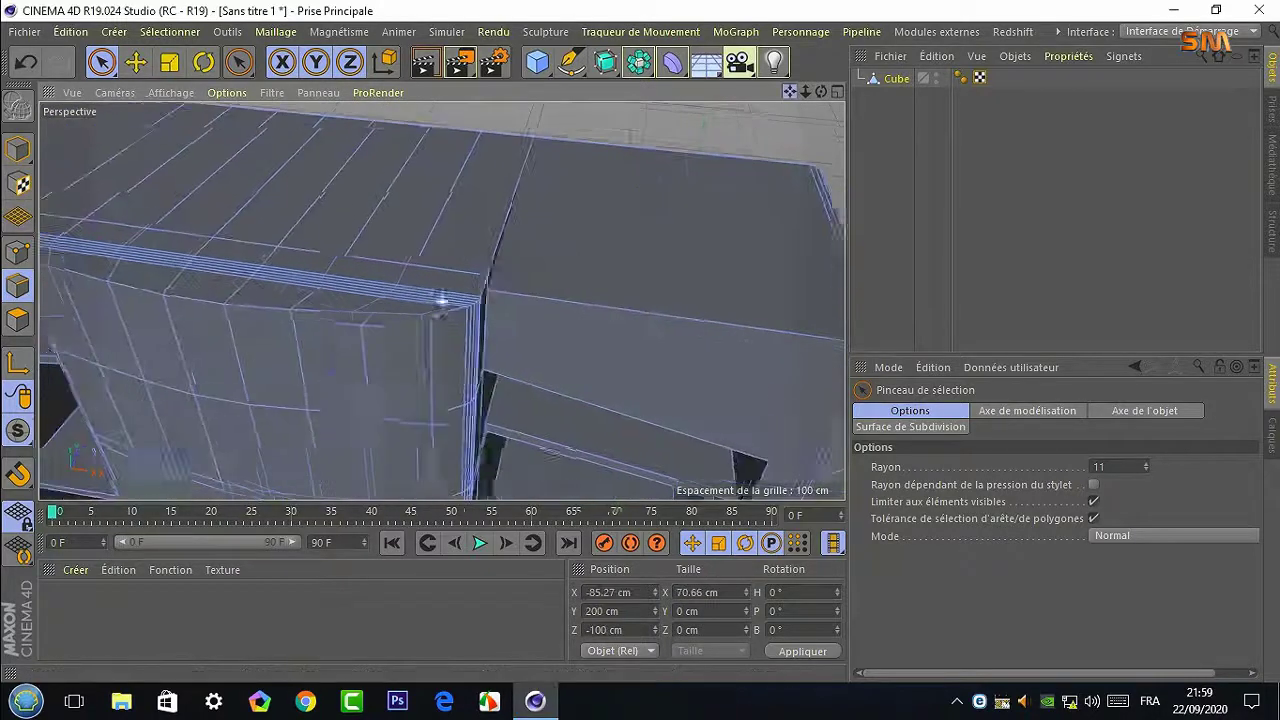
pyautogui.rightClick(703, 180)
pyautogui.click(771, 460)
pyautogui.scroll(2, 640, 200)
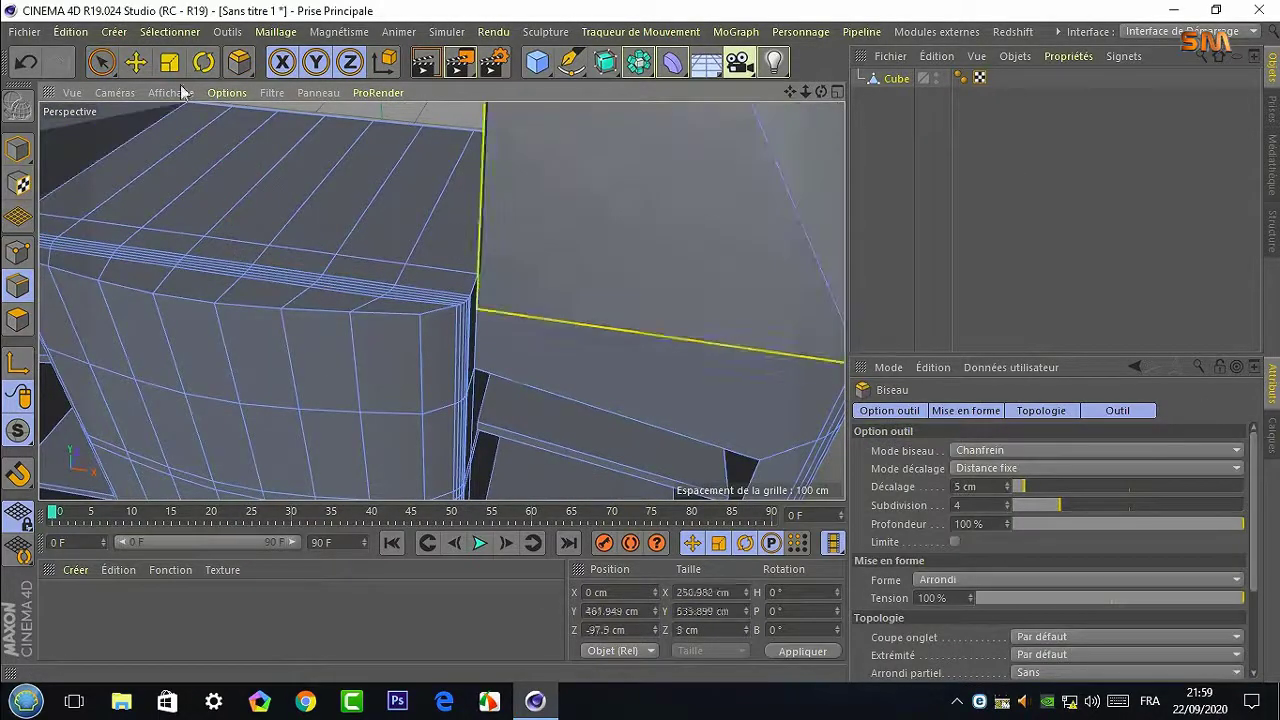
pyautogui.hotkey('ctrl', 'z')
pyautogui.moveTo(629, 146)
pyautogui.keyDown('alt'); pyautogui.mouseDown()
pyautogui.moveTo(440, 297)
pyautogui.moveTo(798, 131)
pyautogui.mouseUp(); pyautogui.keyUp('alt')
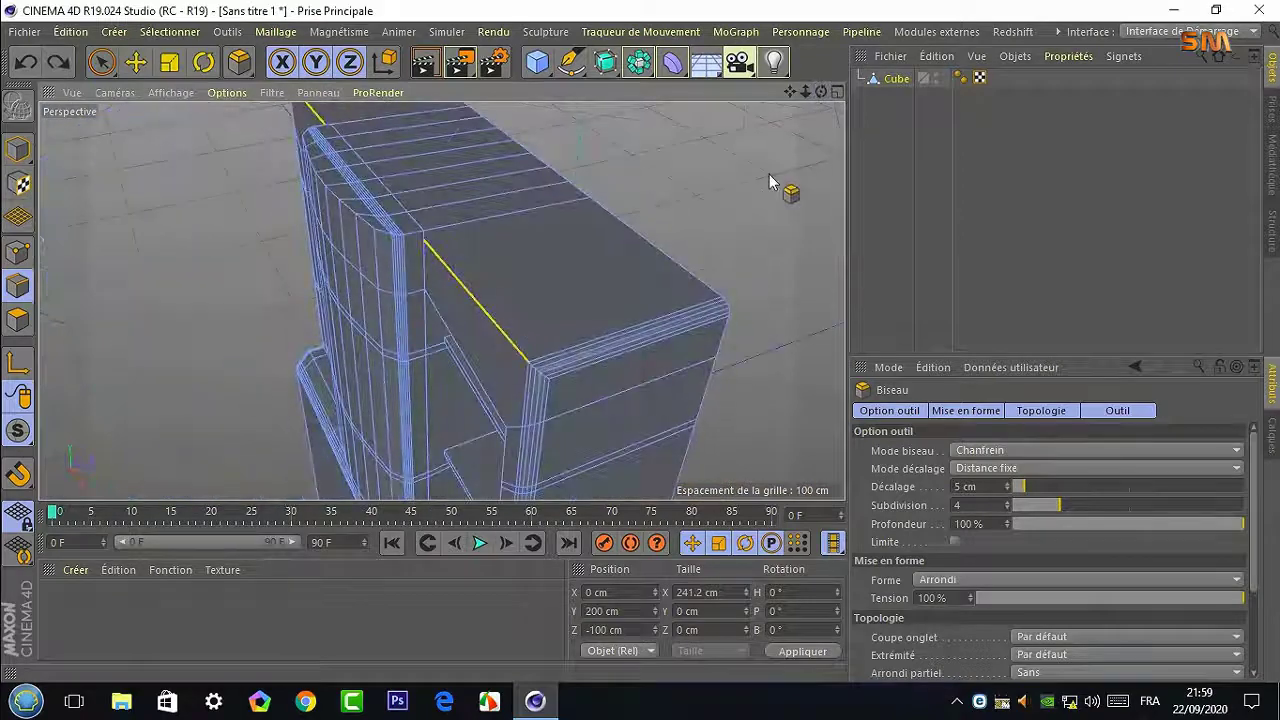
pyautogui.keyDown('alt'); pyautogui.moveTo(769, 174); pyautogui.dragTo(759, 196); pyautogui.keyUp('alt')
pyautogui.scroll(3, 486, 251)
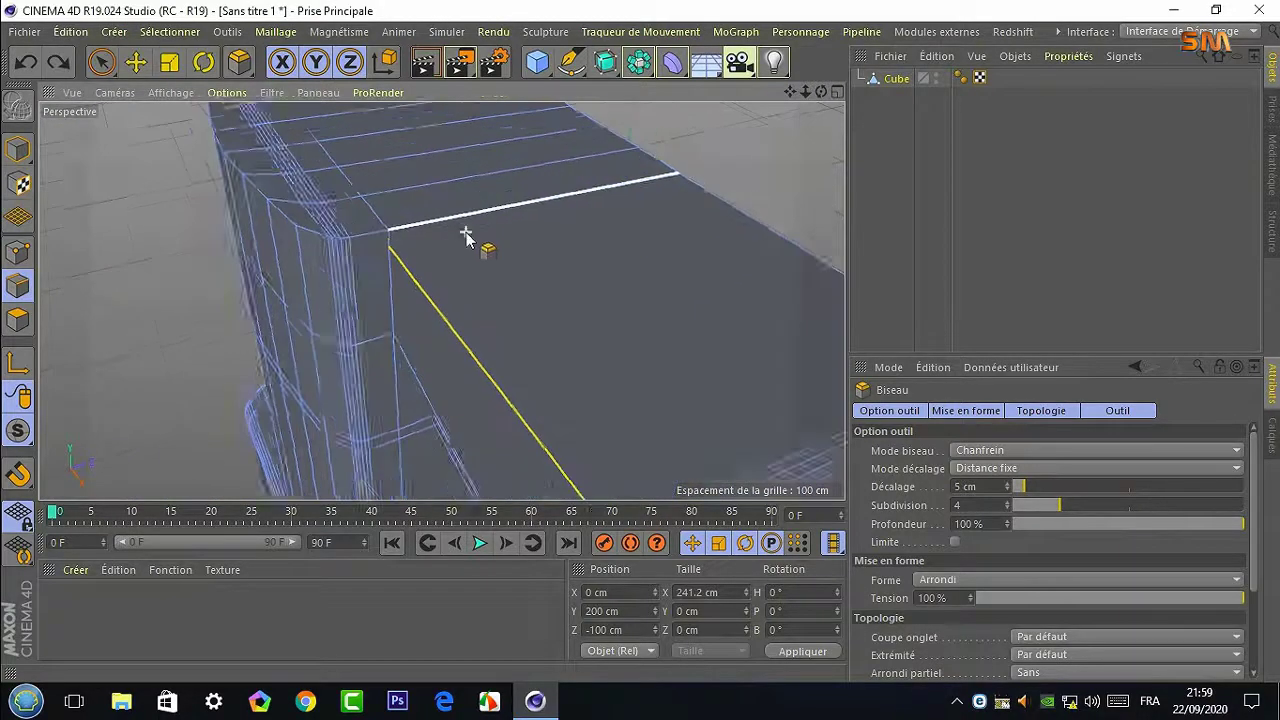
pyautogui.scroll(3, 441, 300)
pyautogui.scroll(-2, 441, 300)
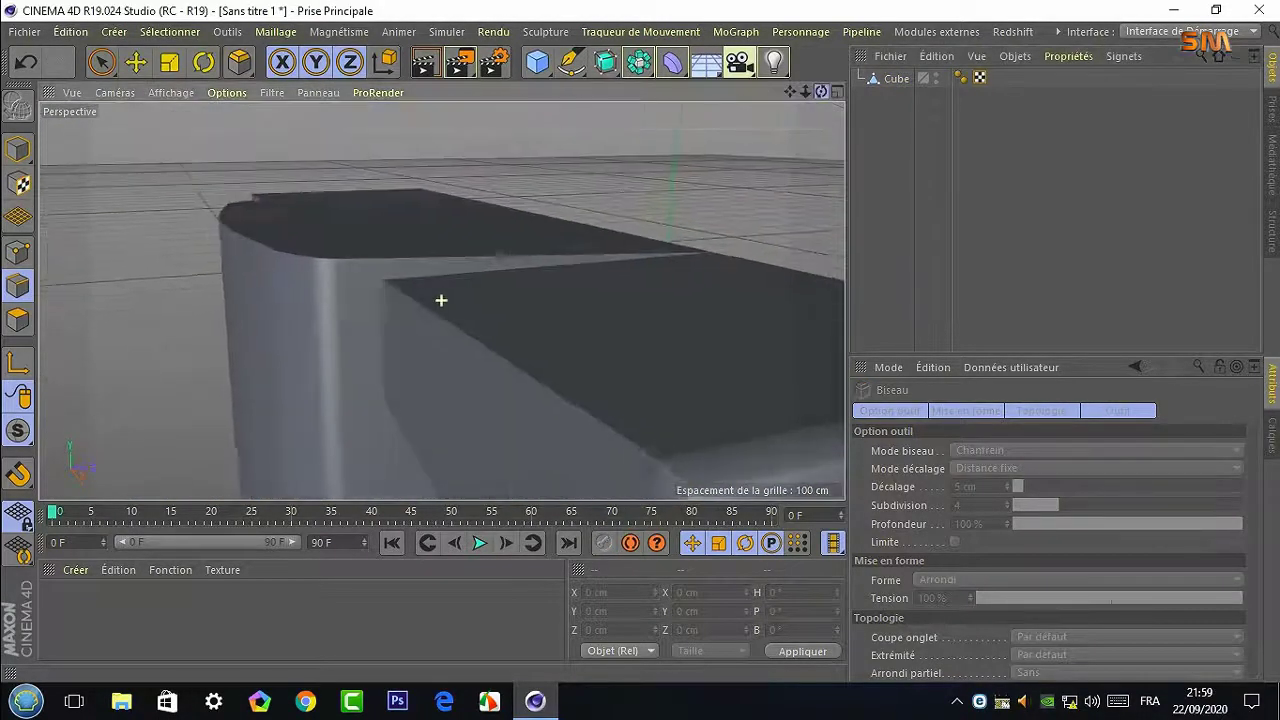
pyautogui.scroll(1, 441, 300)
pyautogui.scroll(1, 441, 300)
pyautogui.scroll(-3, 441, 300)
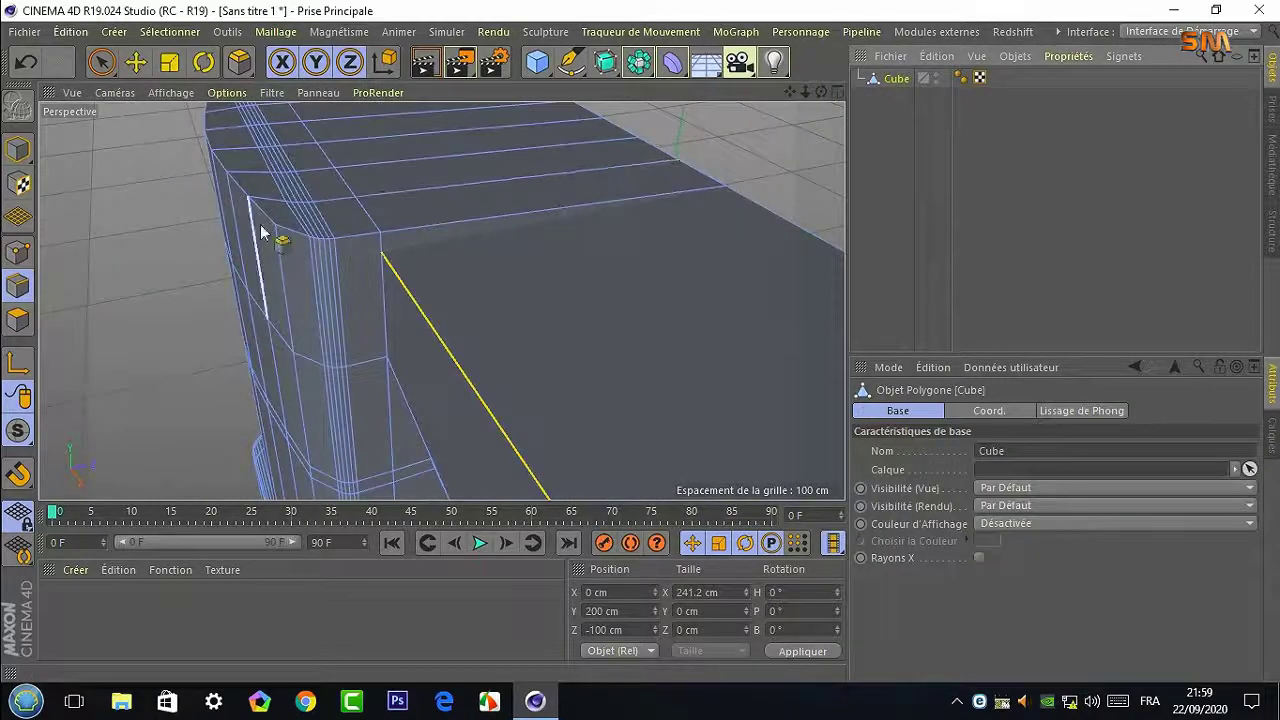
pyautogui.scroll(-2, 329, 271)
# Loop-select the edge loop around the cabinet top and bevel it
pyautogui.click(169, 31)
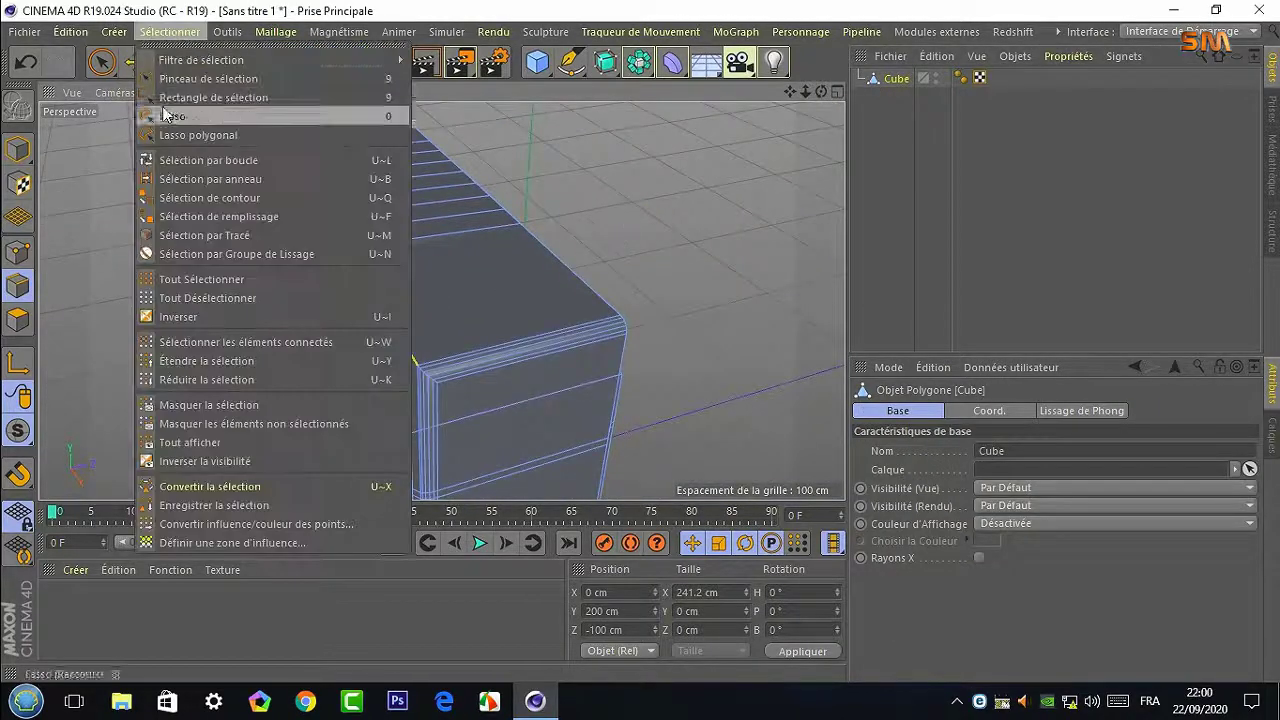
pyautogui.click(171, 114)
pyautogui.click(470, 232)
pyautogui.rightClick(622, 207)
pyautogui.press('Escape')
pyautogui.press('space')
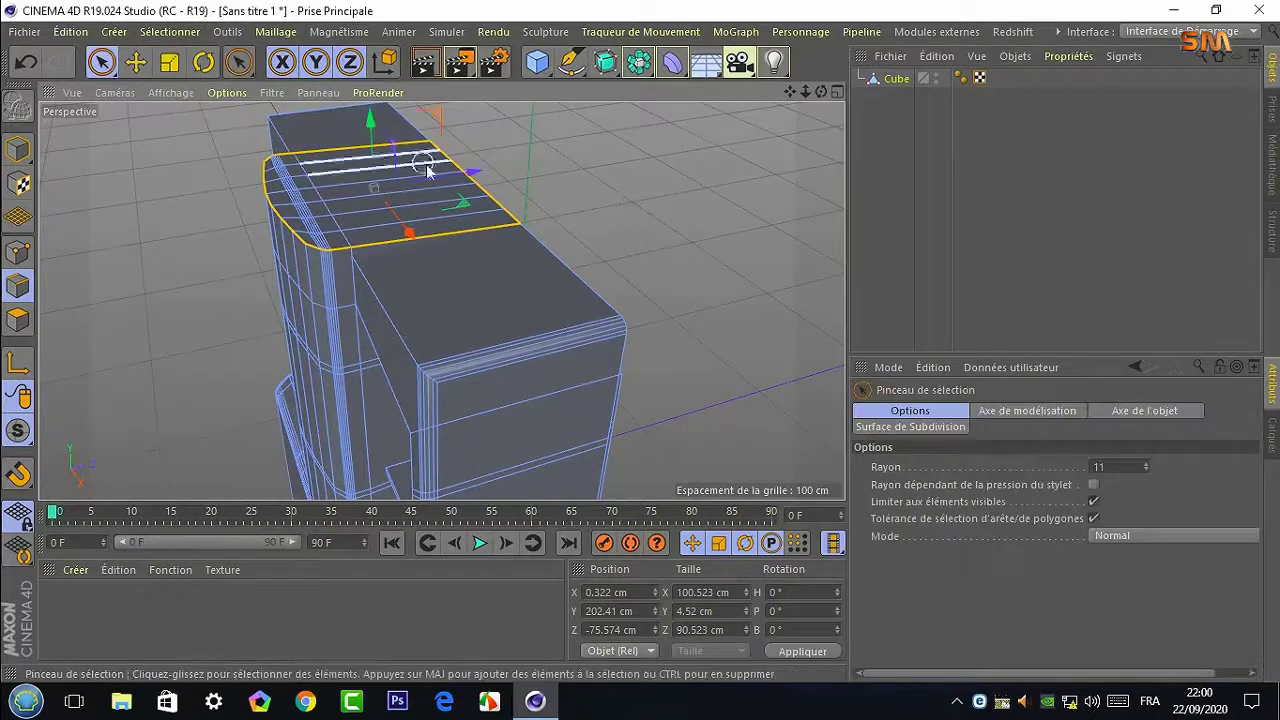
pyautogui.moveTo(820, 97); pyautogui.dragTo(663, 322)
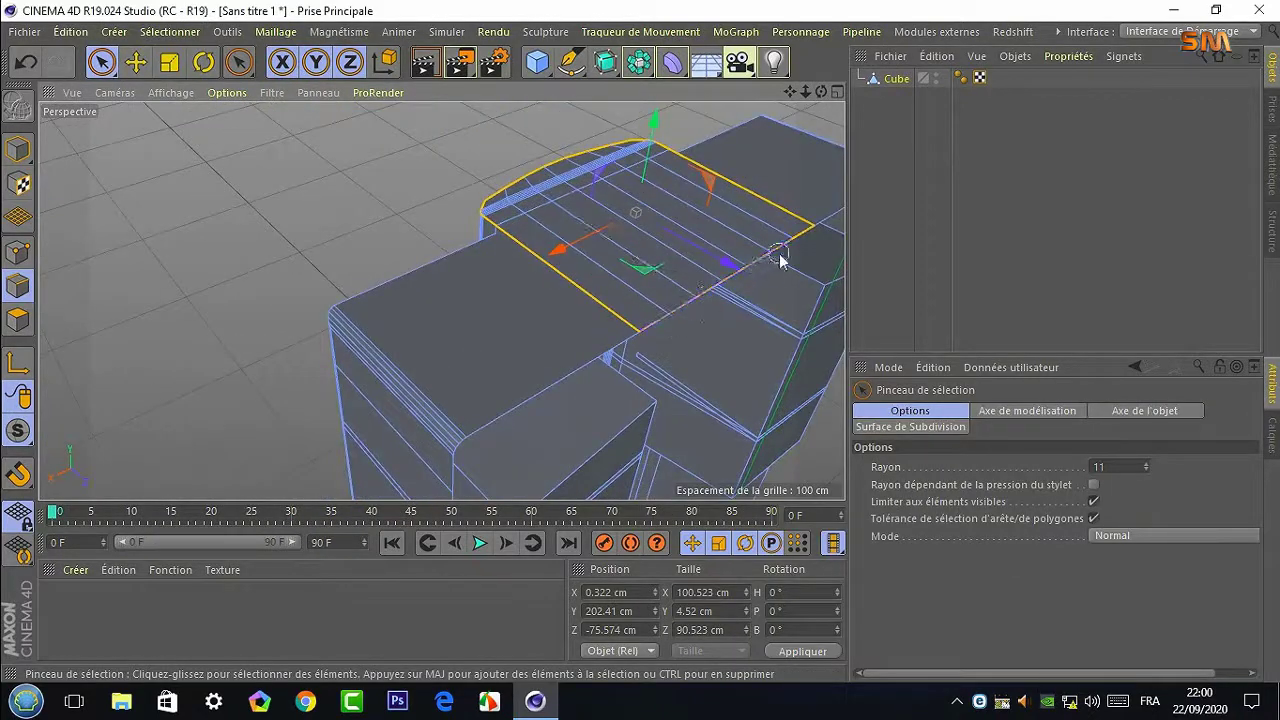
pyautogui.moveTo(821, 91)
pyautogui.mouseDown()
pyautogui.moveTo(443, 297)
pyautogui.moveTo(768, 151)
pyautogui.mouseUp()
pyautogui.rightClick(672, 400)
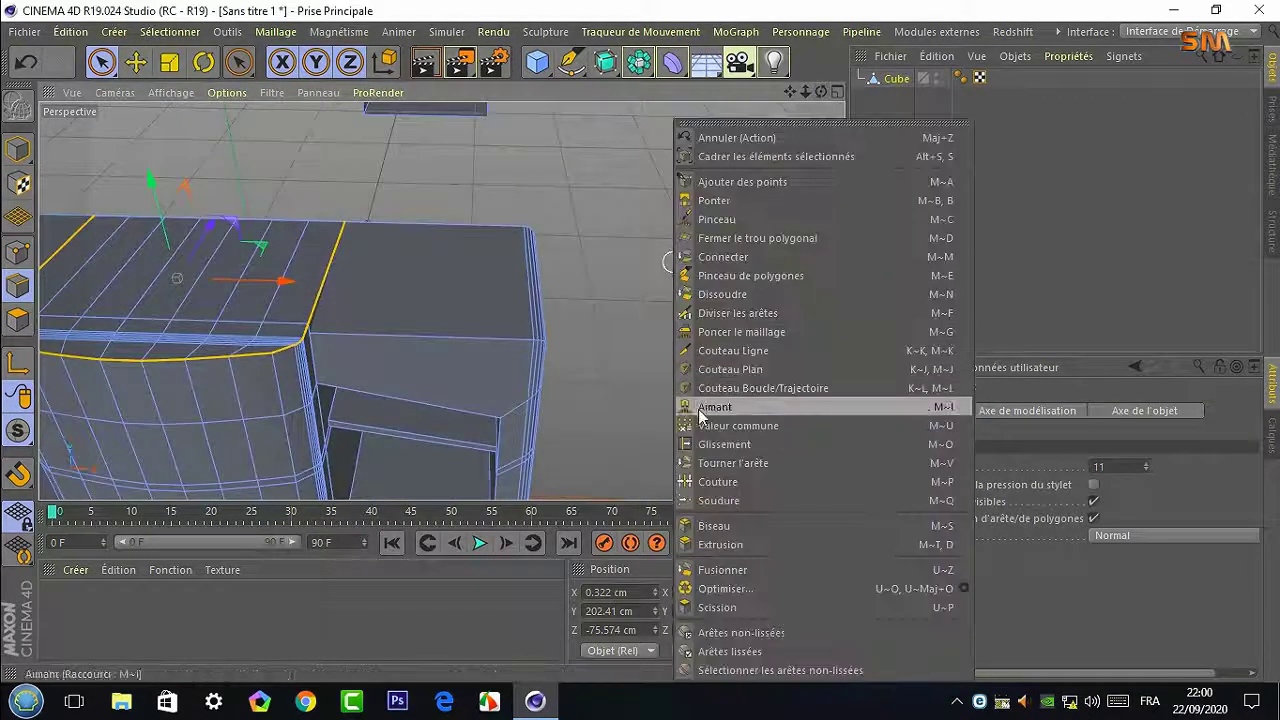
pyautogui.click(686, 408)
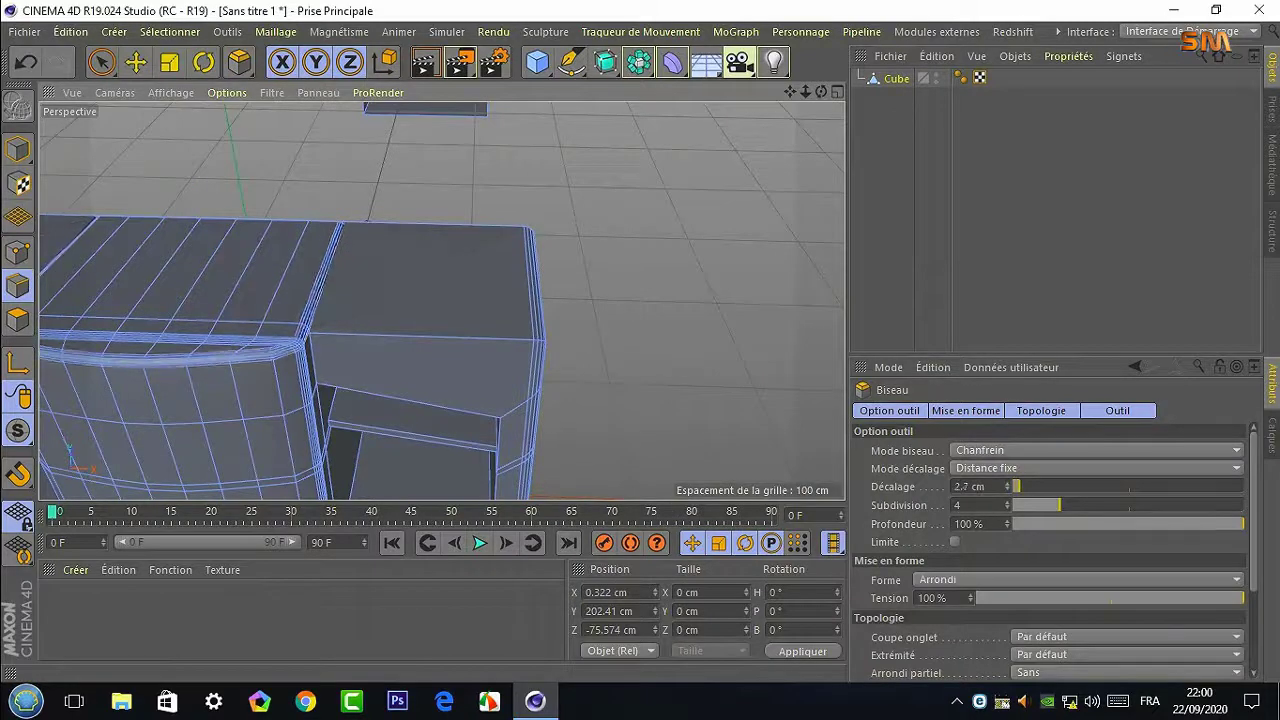
# Try scaling the top edge beside the column to about 98% and bevelling it, then undo
pyautogui.keyDown('alt'); pyautogui.moveTo(696, 415); pyautogui.dragTo(688, 277); pyautogui.keyUp('alt')
pyautogui.click(857, 142)
pyautogui.moveTo(821, 91); pyautogui.dragTo(443, 297)
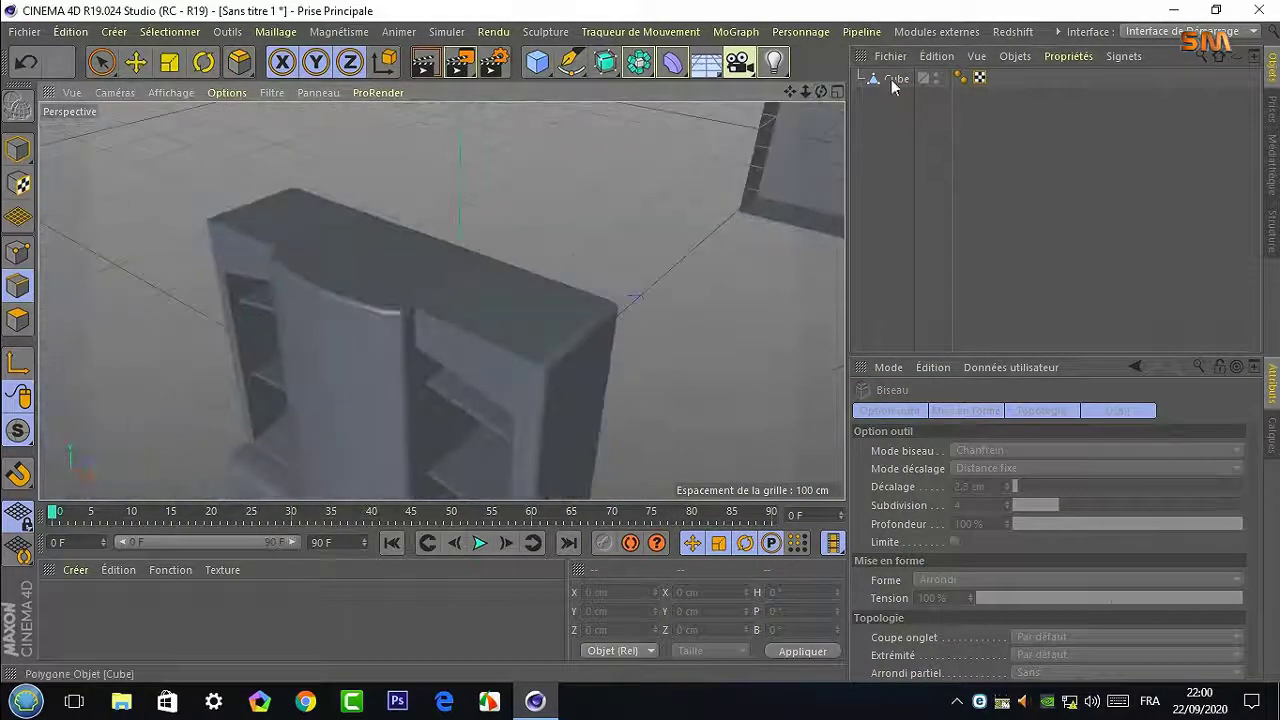
pyautogui.click(893, 78)
pyautogui.click(169, 62)
pyautogui.click(481, 338)
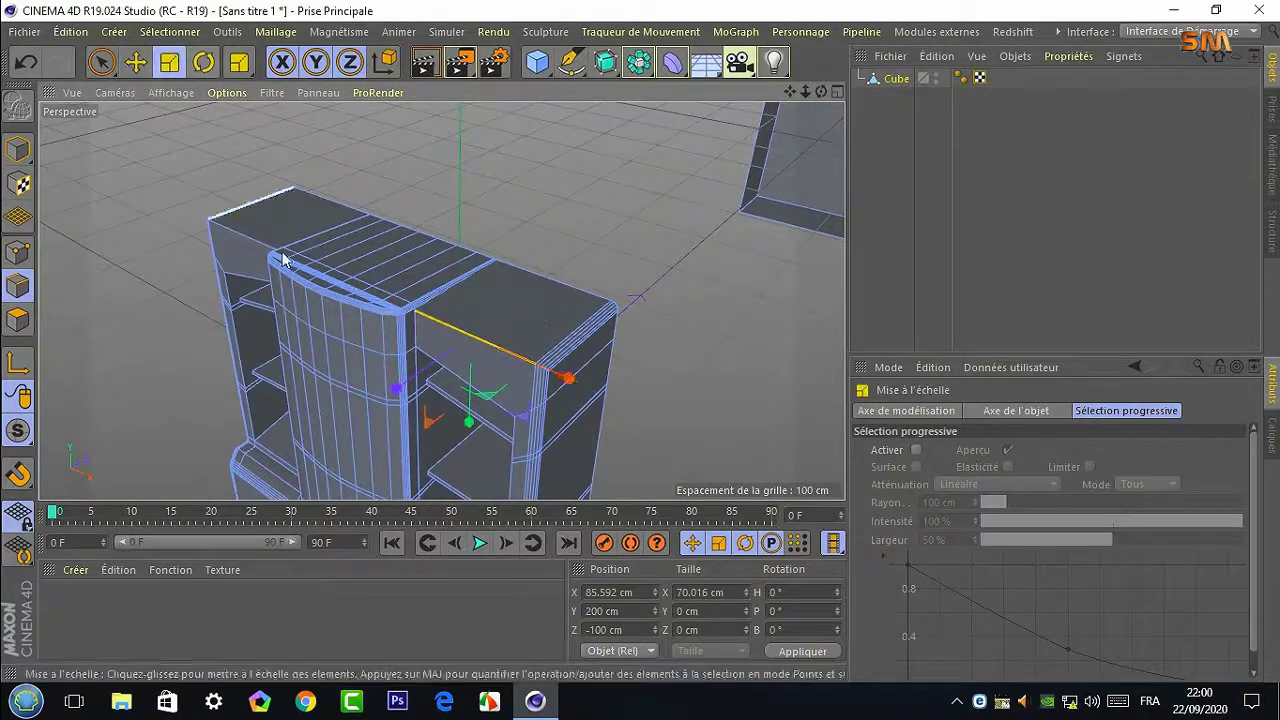
pyautogui.moveTo(590, 380); pyautogui.dragTo(566, 387)
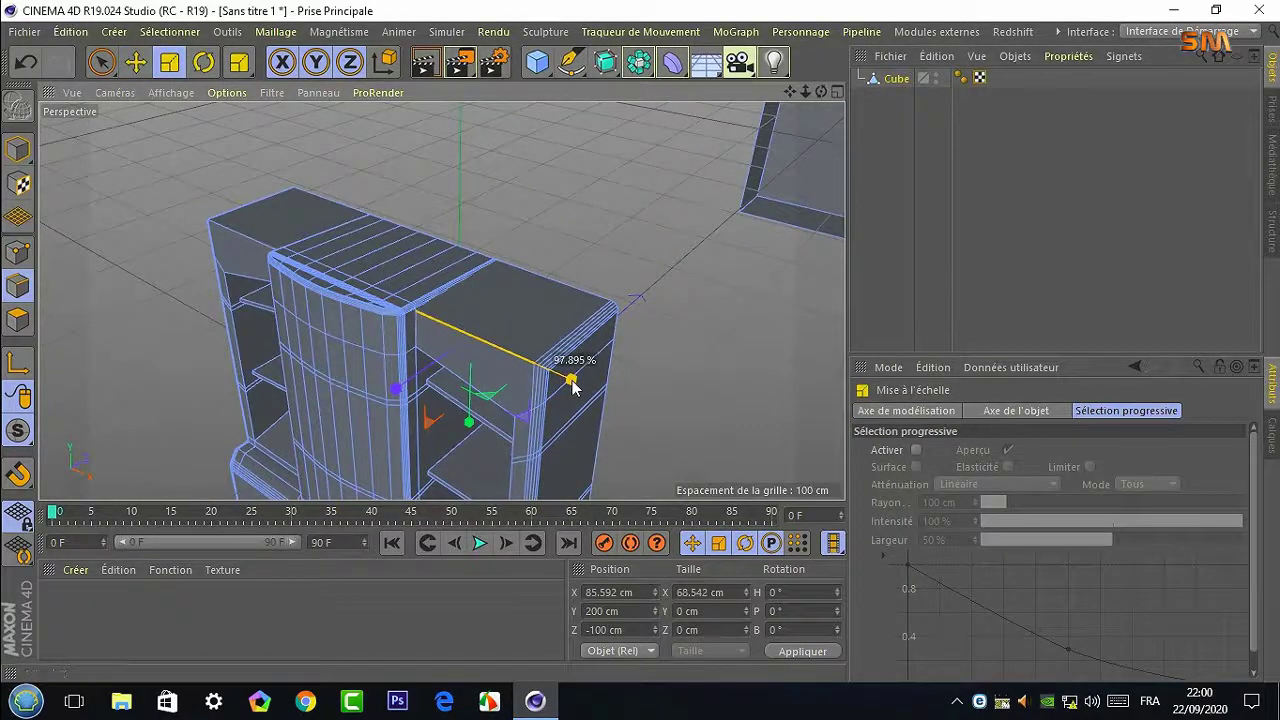
pyautogui.scroll(5, 545, 393)
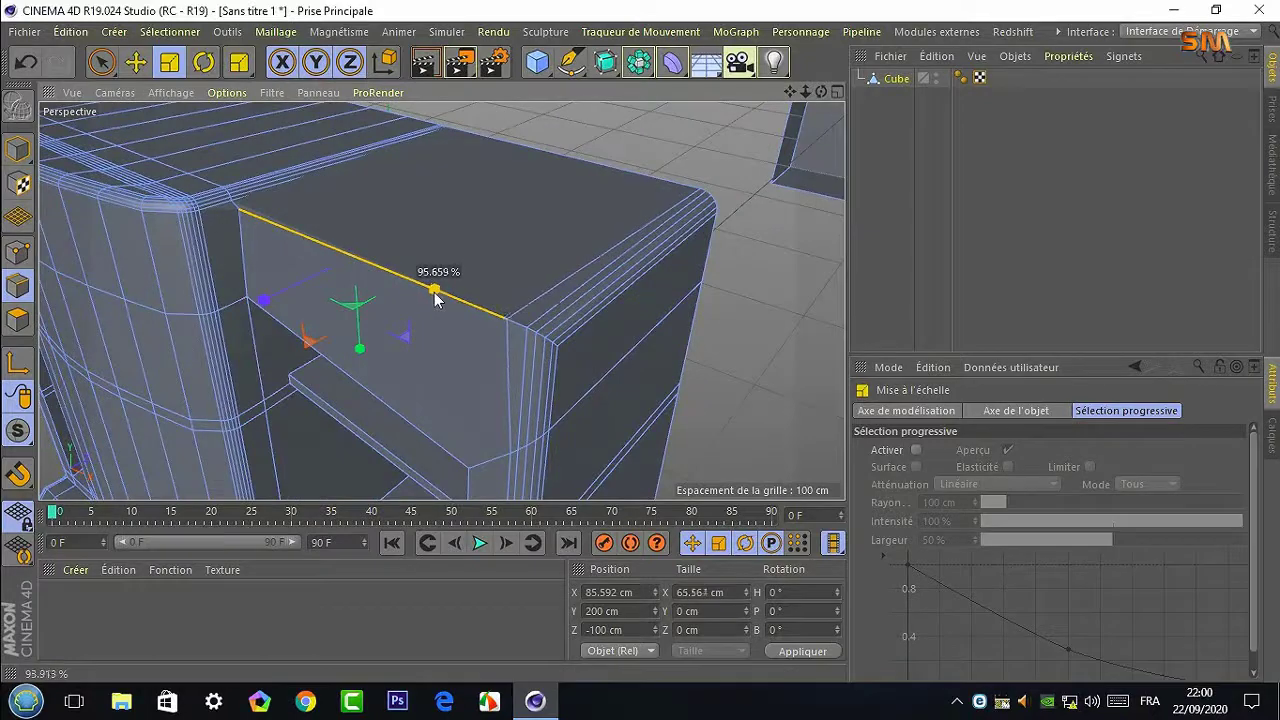
pyautogui.rightClick(760, 343)
pyautogui.click(857, 446)
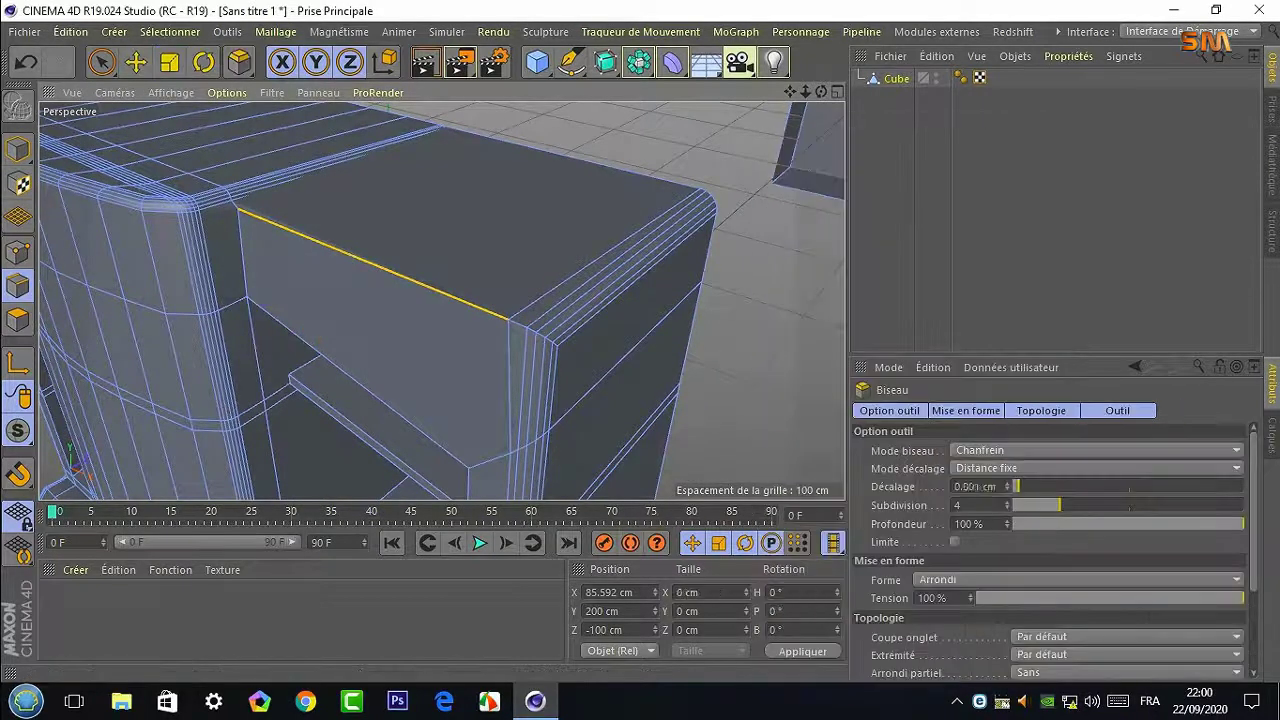
pyautogui.hotkey('ctrl', 'z')
pyautogui.rightClick(755, 373)
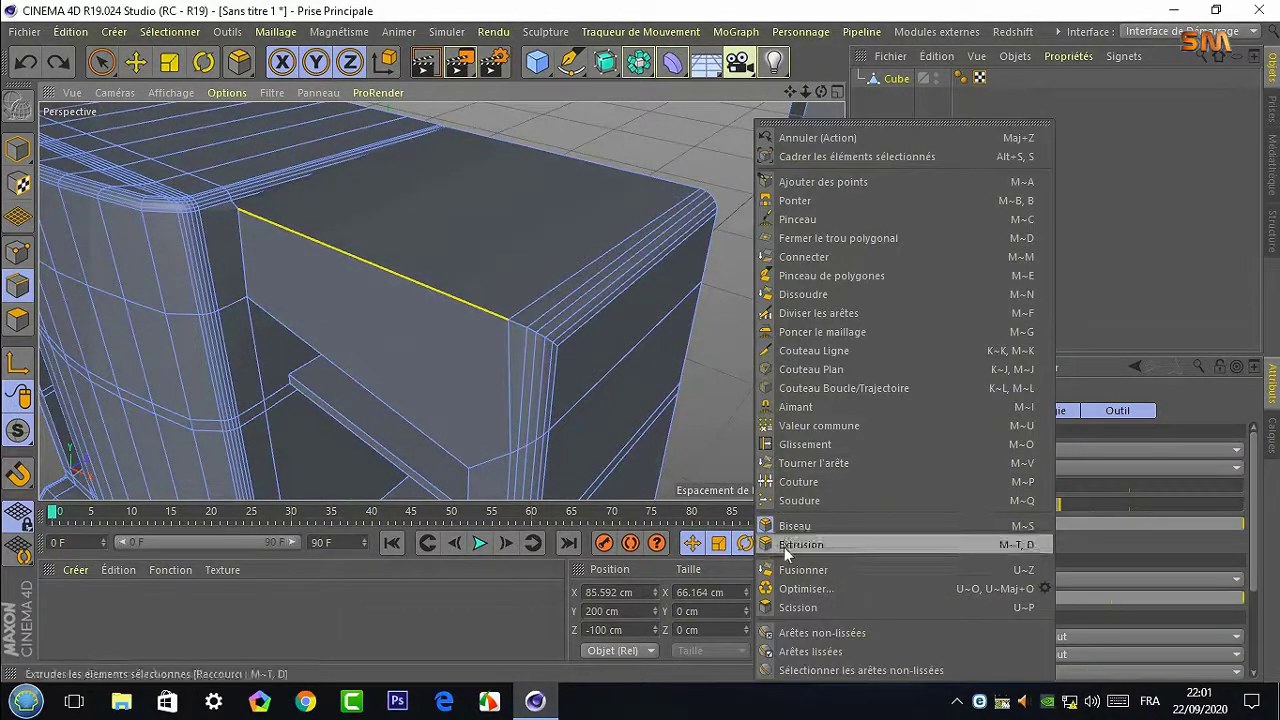
pyautogui.keyDown('alt'); pyautogui.moveTo(713, 388); pyautogui.dragTo(440, 300); pyautogui.keyUp('alt')
pyautogui.click(26, 63)
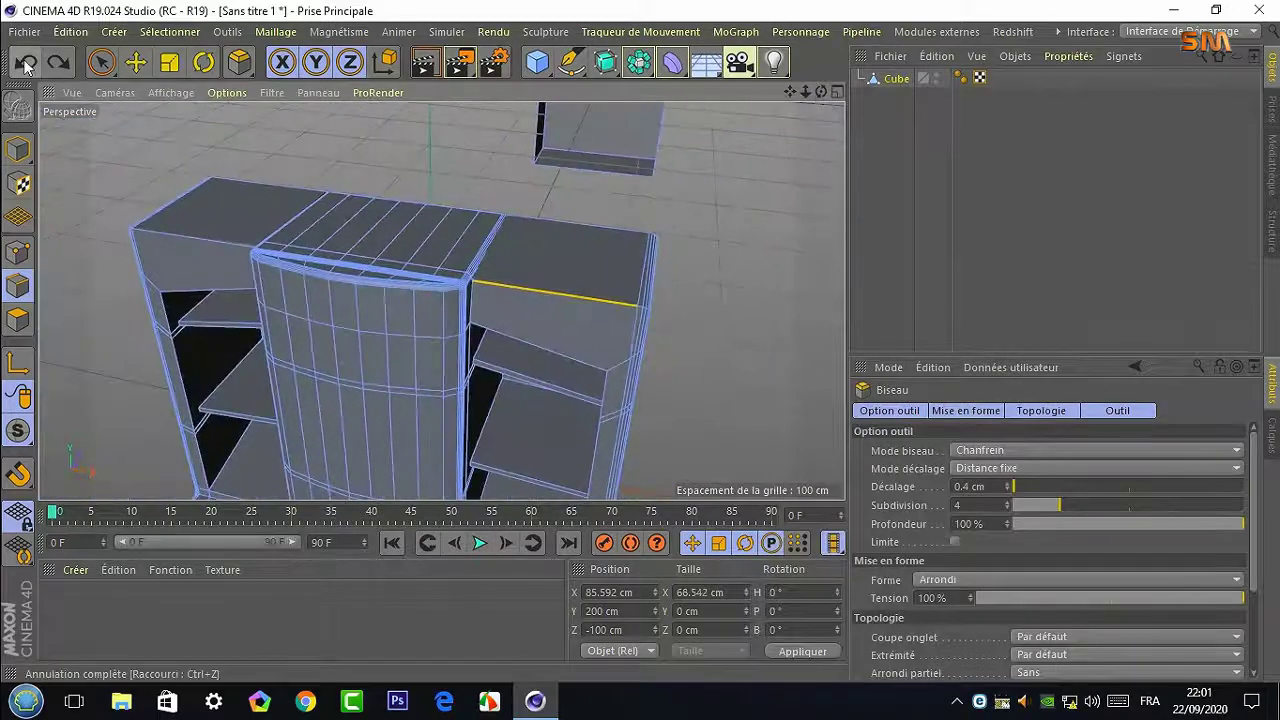
# Brush-select the cabinet's top edge and chamfer it with a 0.3 cm Biseau offset
pyautogui.click(101, 62)
pyautogui.click(191, 240)
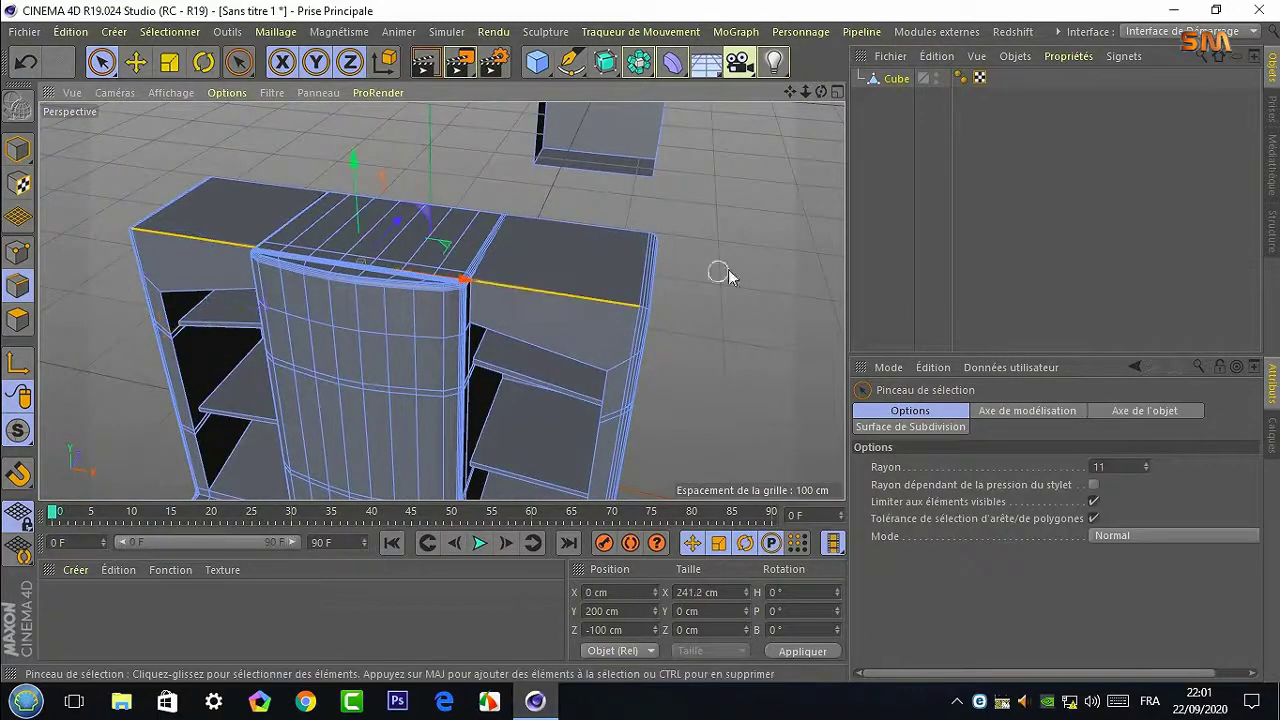
pyautogui.rightClick(750, 260)
pyautogui.click(788, 530)
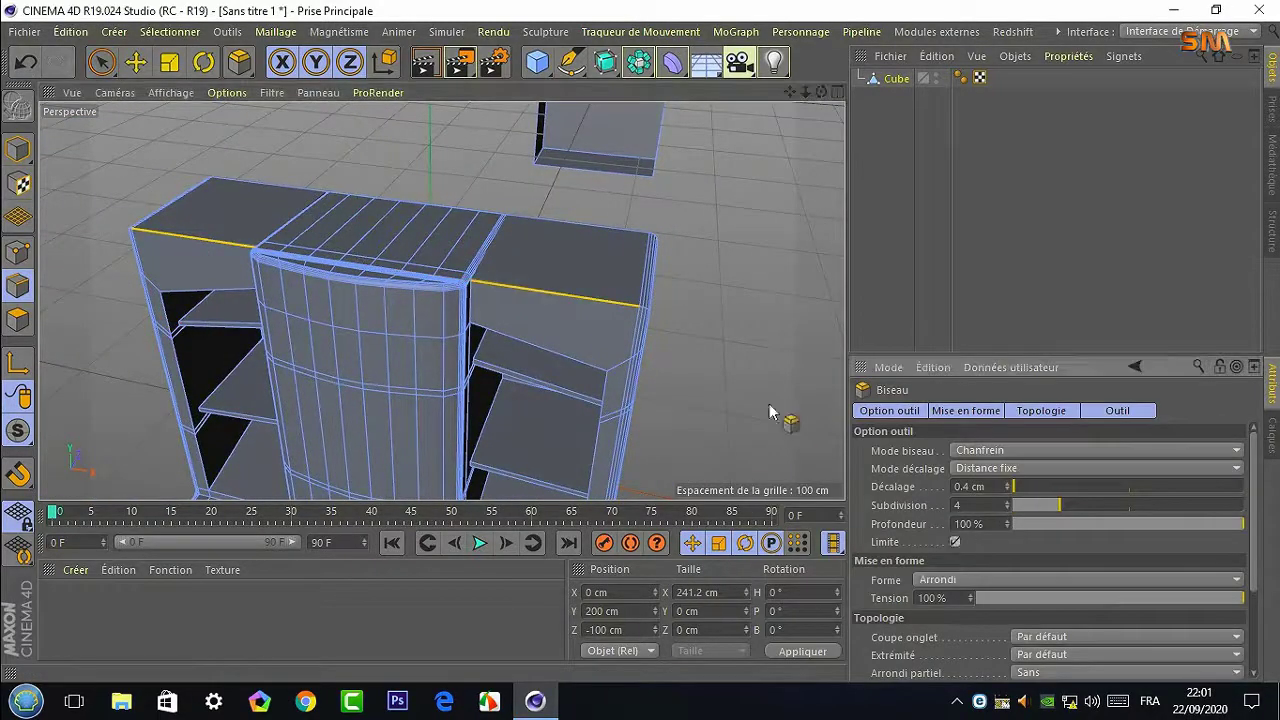
pyautogui.moveTo(770, 412); pyautogui.dragTo(764, 412)
pyautogui.keyDown('alt'); pyautogui.moveTo(746, 285); pyautogui.dragTo(443, 297); pyautogui.keyUp('alt')
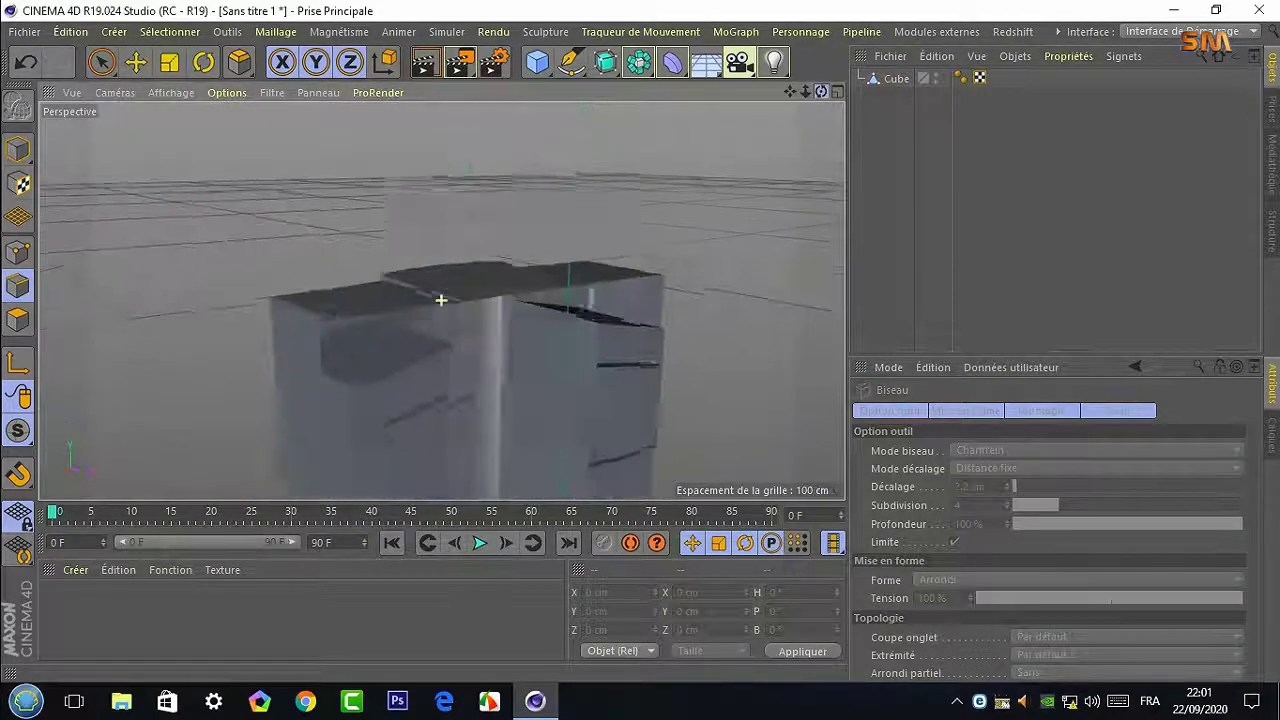
pyautogui.press('space')
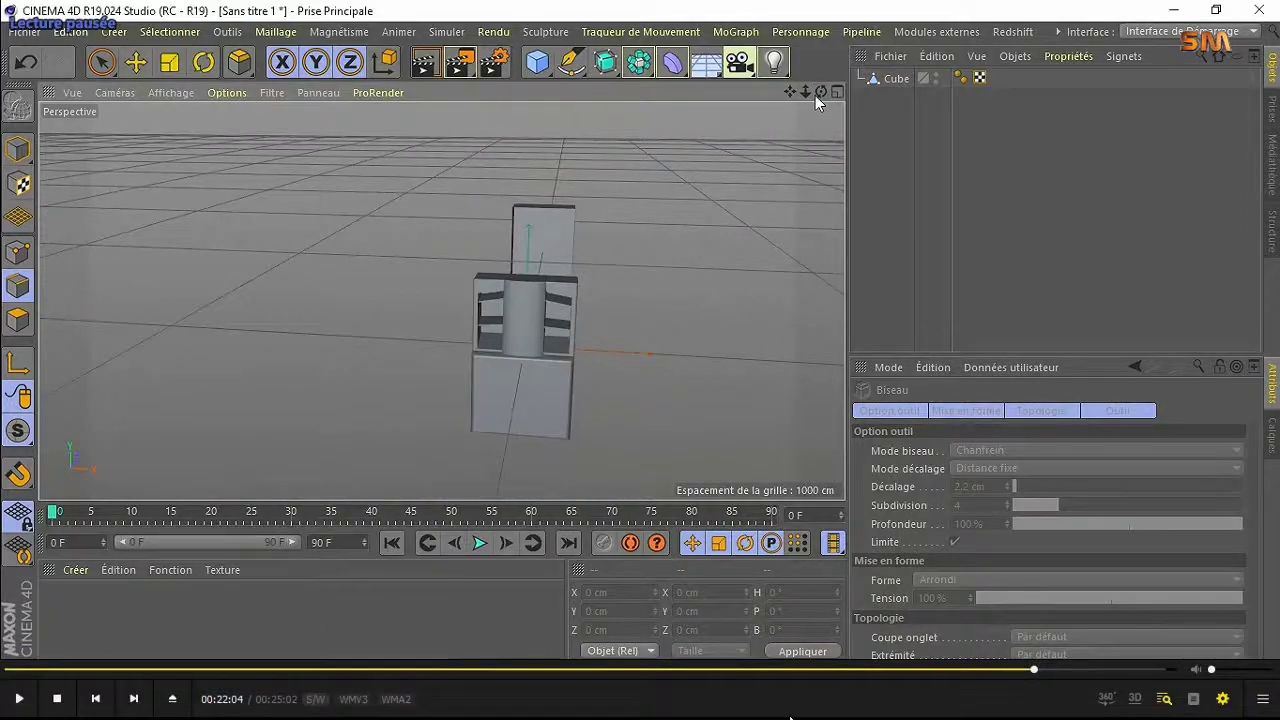
pyautogui.press('space')
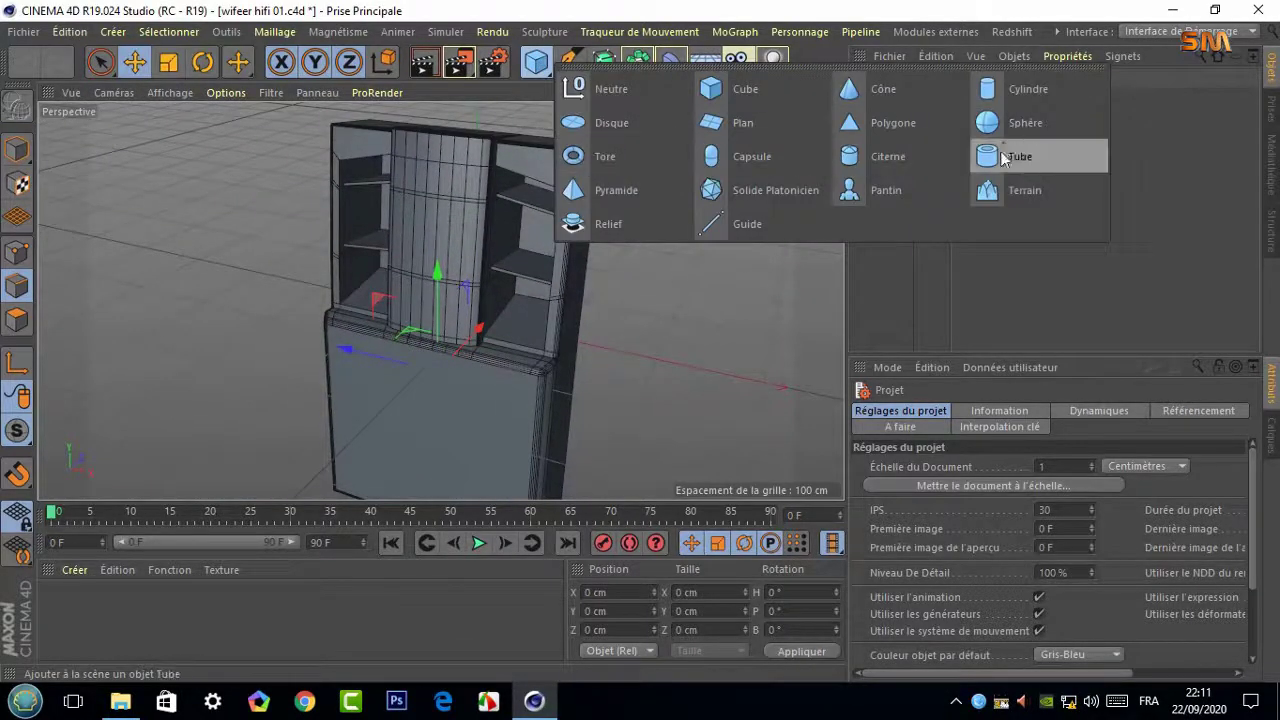
# Add a Tube primitive and scale it down to a small ring in the front view
pyautogui.click(1000, 157)
pyautogui.click(1100, 579)
pyautogui.click(836, 92)
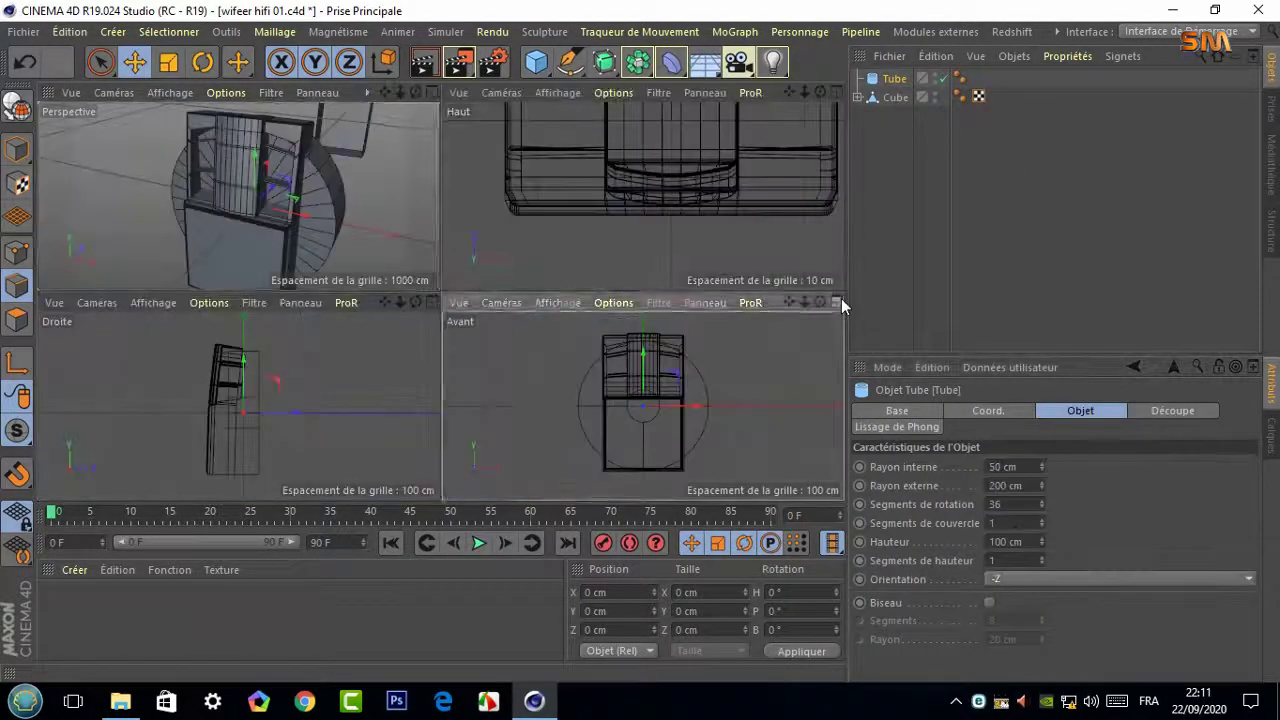
pyautogui.press('F4')
pyautogui.press('n')
pyautogui.press('a')
pyautogui.press('t')
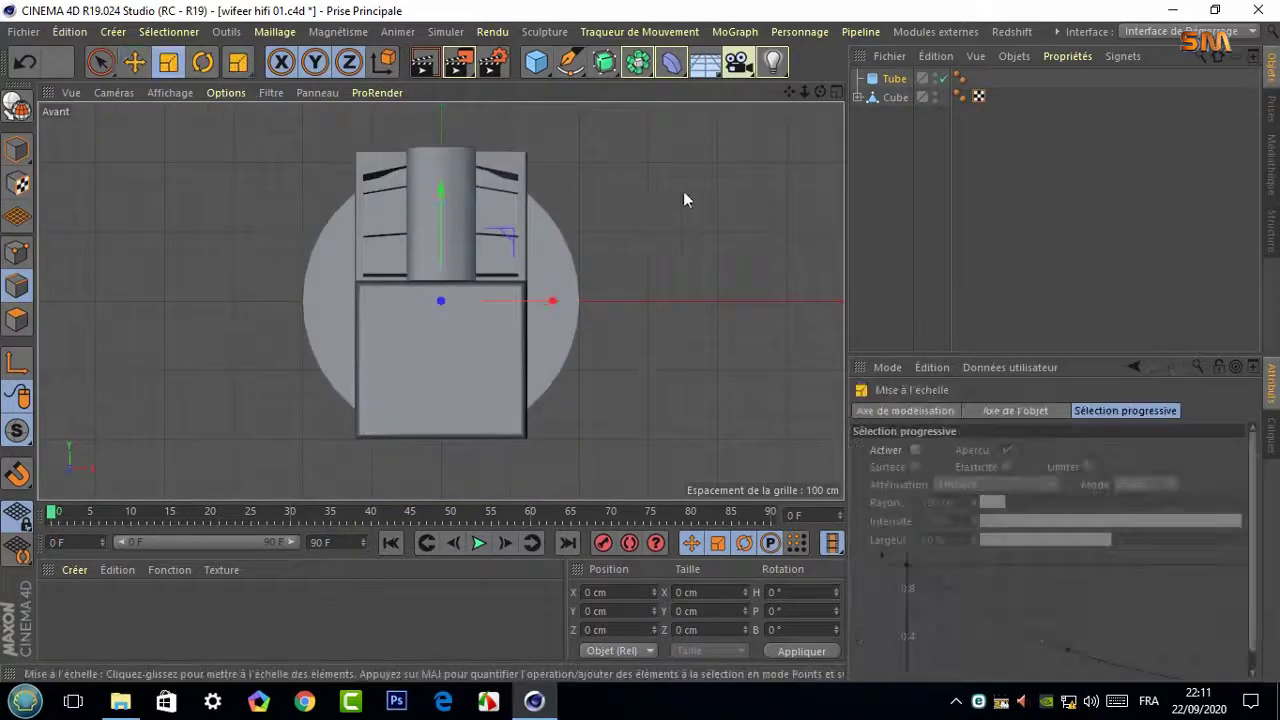
pyautogui.moveTo(686, 200); pyautogui.dragTo(280, 291)
# Raise the tube toward the cabinet top and size it: inner 6.925, outer 11.7, height 14 cm
pyautogui.press('n')
pyautogui.press('b')
pyautogui.click(170, 92)
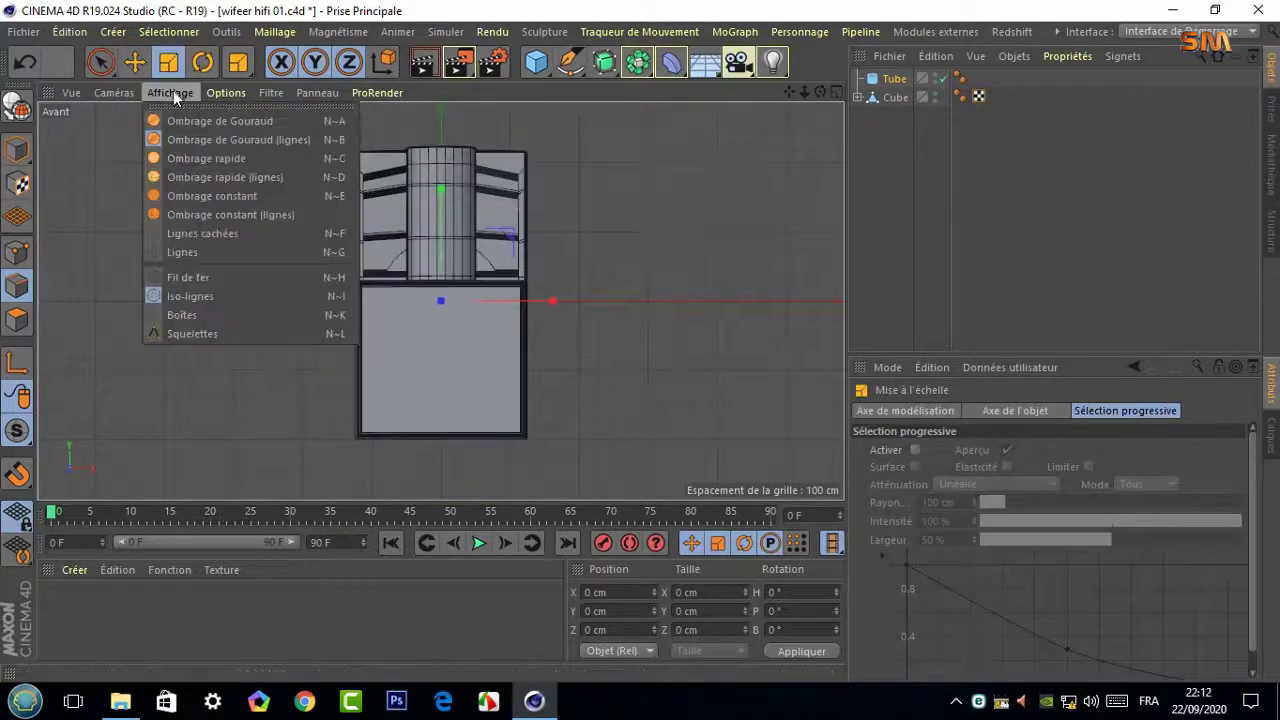
pyautogui.click(195, 248)
pyautogui.press('e')
pyautogui.moveTo(441, 235); pyautogui.dragTo(152, 178)
pyautogui.scroll(3, 423, 237)
pyautogui.scroll(2, 443, 251)
pyautogui.press('t')
pyautogui.click(135, 62)
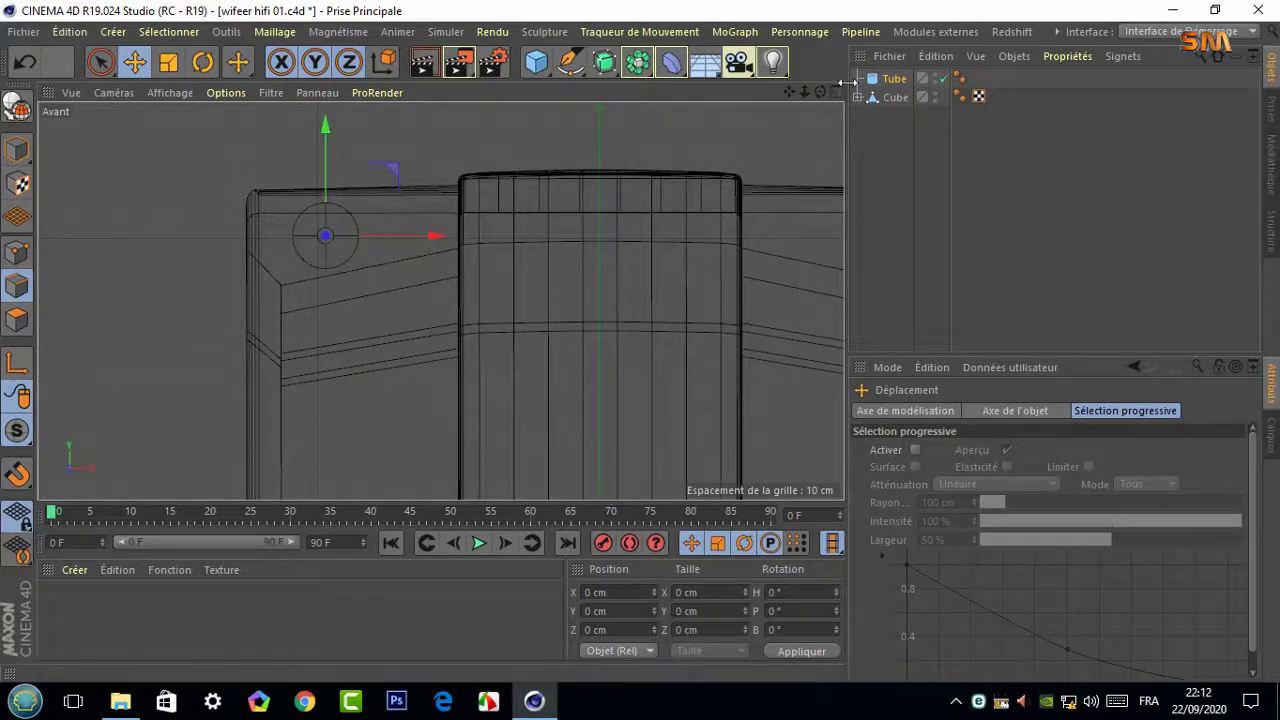
pyautogui.click(890, 79)
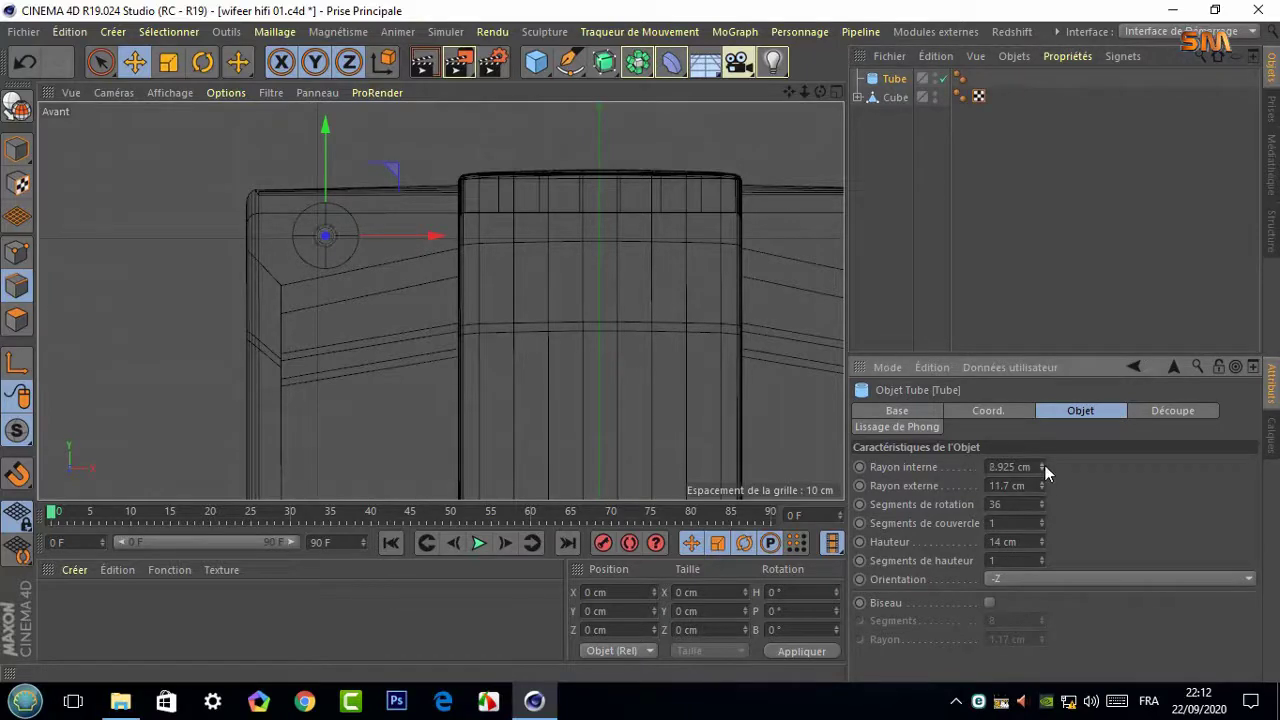
# In the right side view, move the tube forward against the slanted cabinet front
pyautogui.click(833, 93)
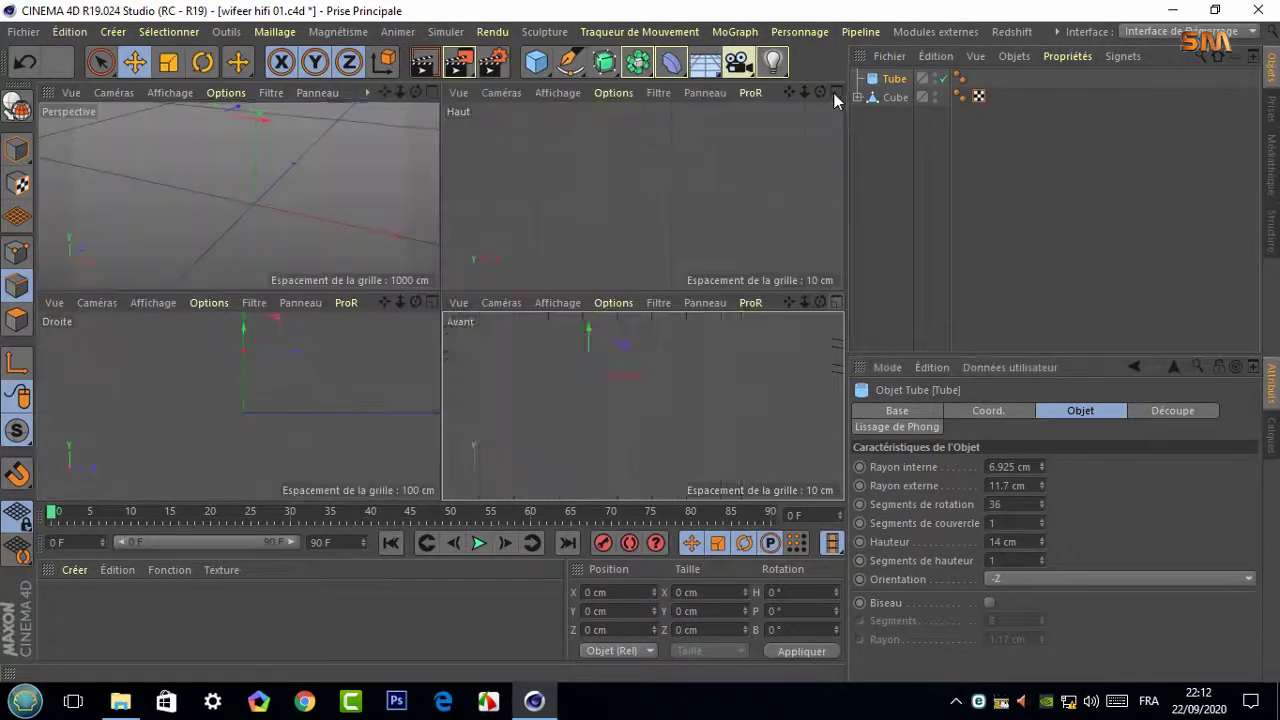
pyautogui.click(434, 312)
pyautogui.scroll(2, 533, 219)
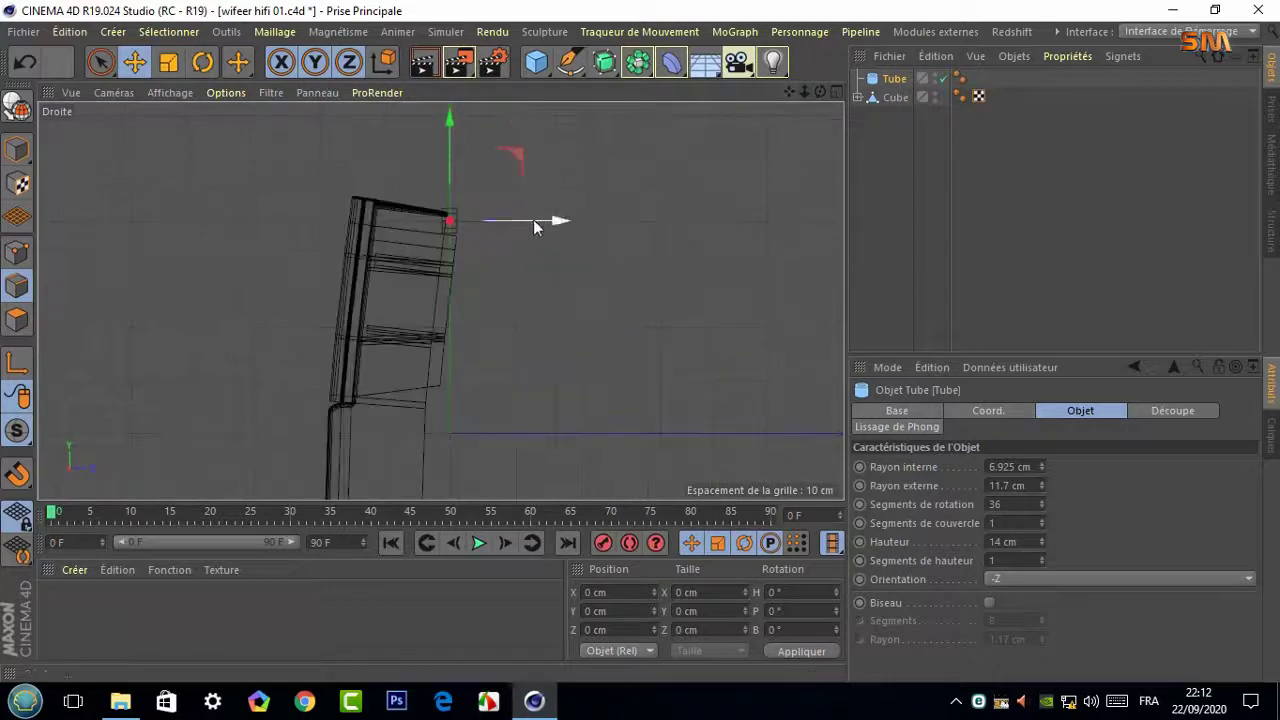
pyautogui.moveTo(441, 219); pyautogui.dragTo(384, 225)
pyautogui.press('r')
pyautogui.press('e')
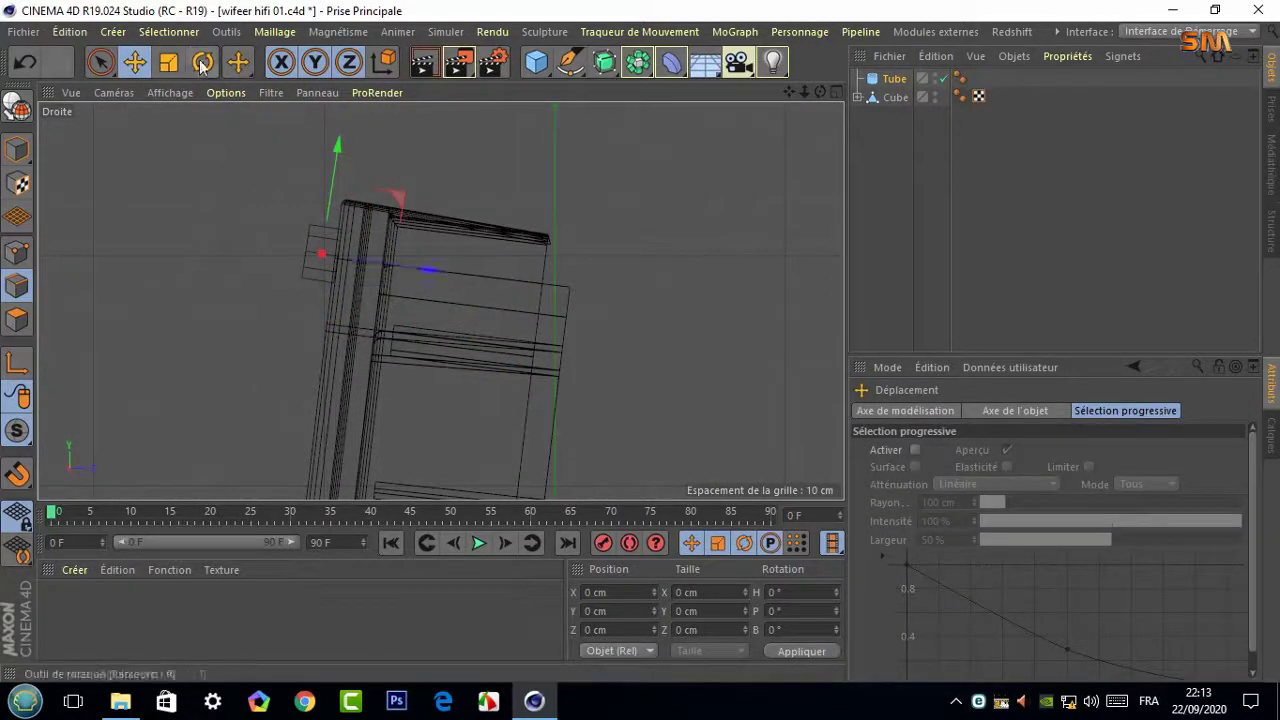
pyautogui.press('r')
pyautogui.click(136, 63)
pyautogui.moveTo(360, 268); pyautogui.dragTo(378, 268)
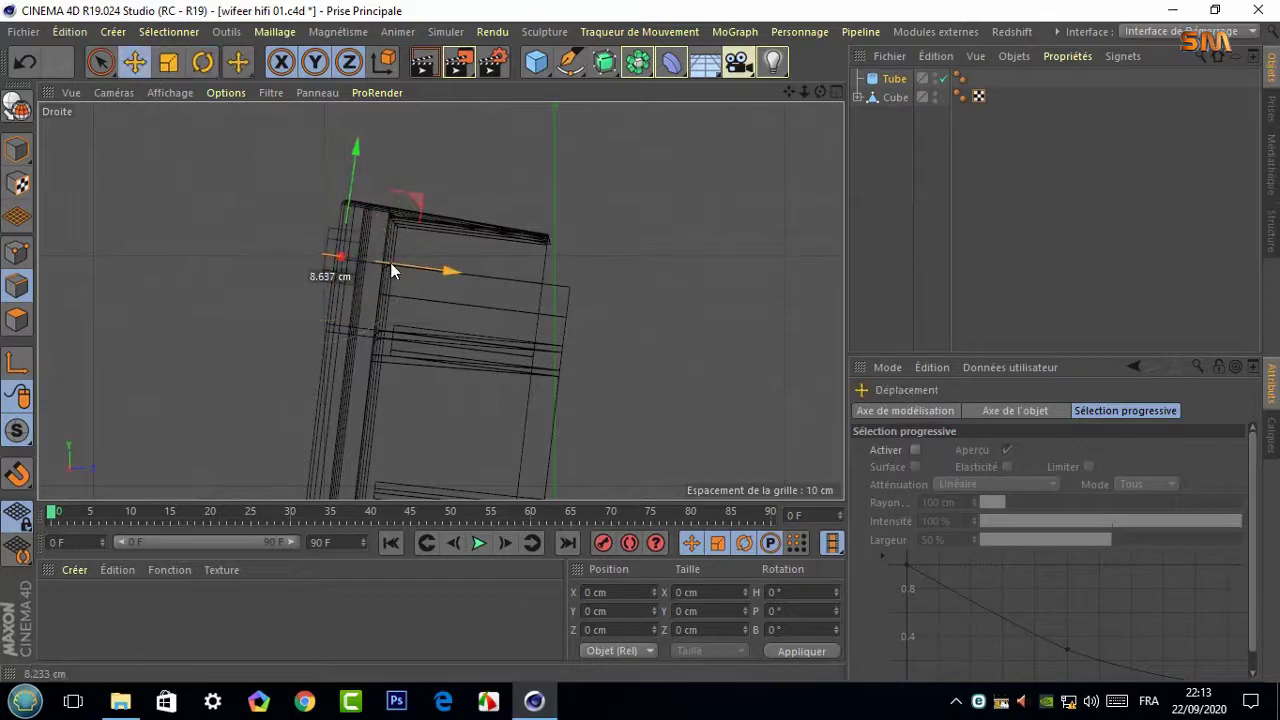
pyautogui.click(836, 91)
pyautogui.middleClick(300, 170)
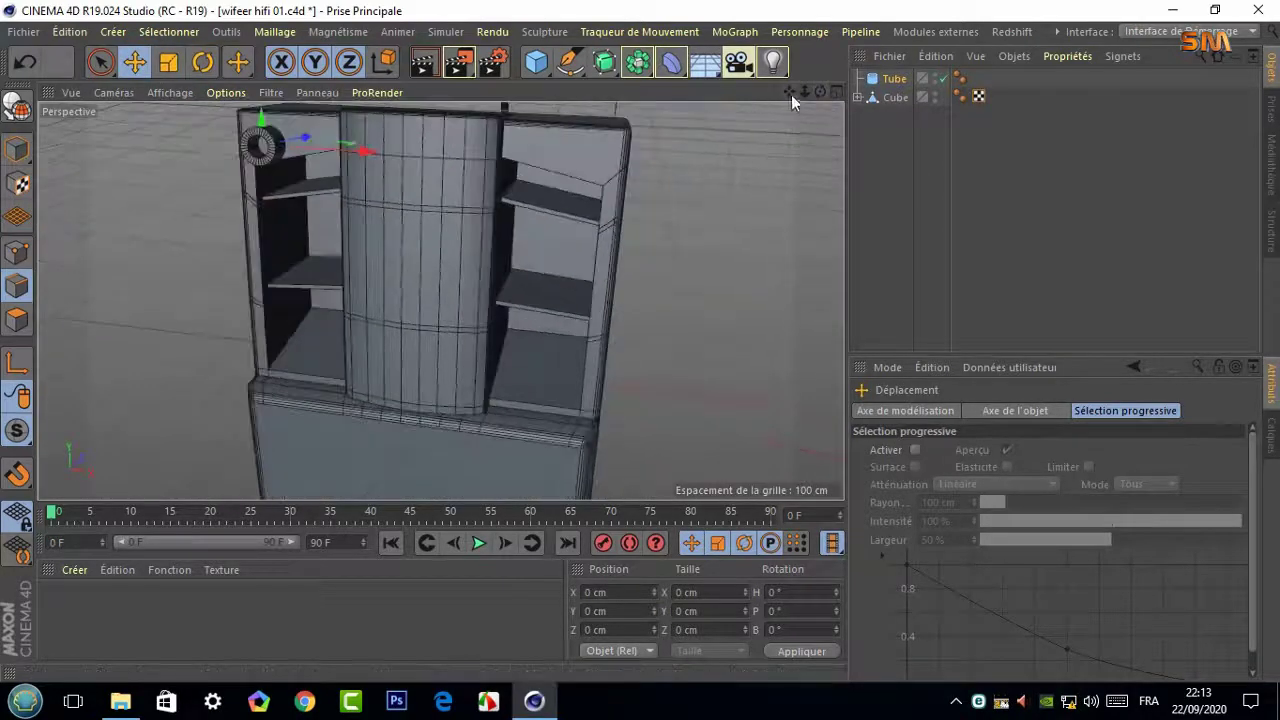
# Shift the tube toward the corner, make it editable, and cut a loop around its front face
pyautogui.scroll(5, 340, 210)
pyautogui.moveTo(340, 205); pyautogui.dragTo(369, 205)
pyautogui.moveTo(717, 126)
pyautogui.keyDown('alt'); pyautogui.mouseDown()
pyautogui.moveTo(440, 297)
pyautogui.moveTo(335, 125)
pyautogui.moveTo(440, 297)
pyautogui.moveTo(163, 206)
pyautogui.mouseUp(); pyautogui.keyUp('alt')
pyautogui.press('c')
pyautogui.click(17, 320)
pyautogui.rightClick(50, 300)
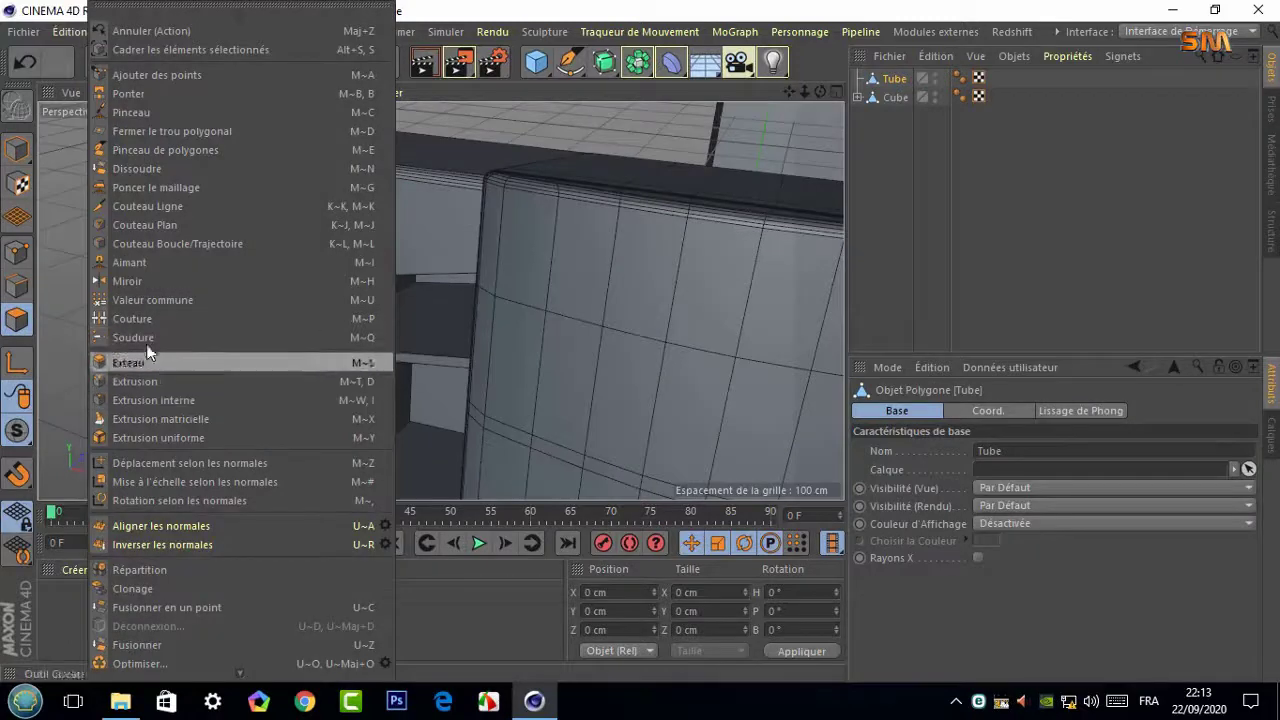
pyautogui.click(150, 247)
pyautogui.scroll(5, 362, 222)
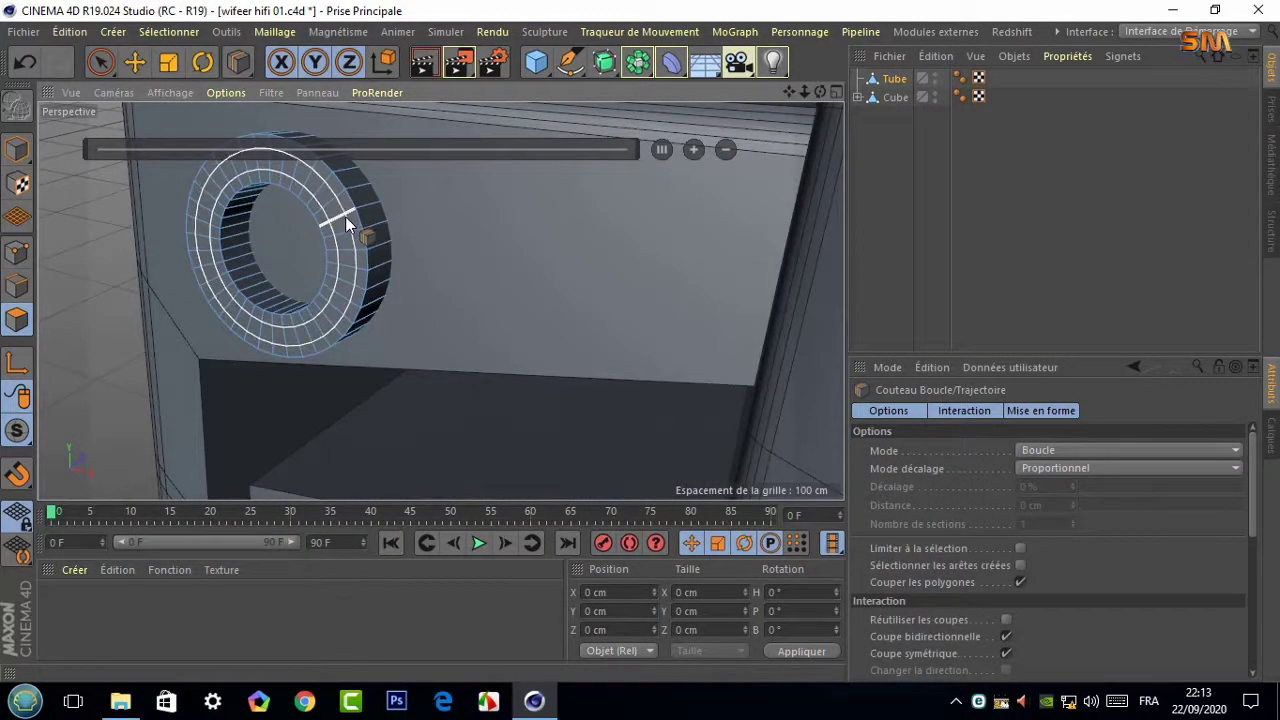
pyautogui.click(347, 222)
# Loop-select the front ring of polygons and push it inward along the depth
pyautogui.click(168, 31)
pyautogui.click(165, 71)
pyautogui.click(337, 217)
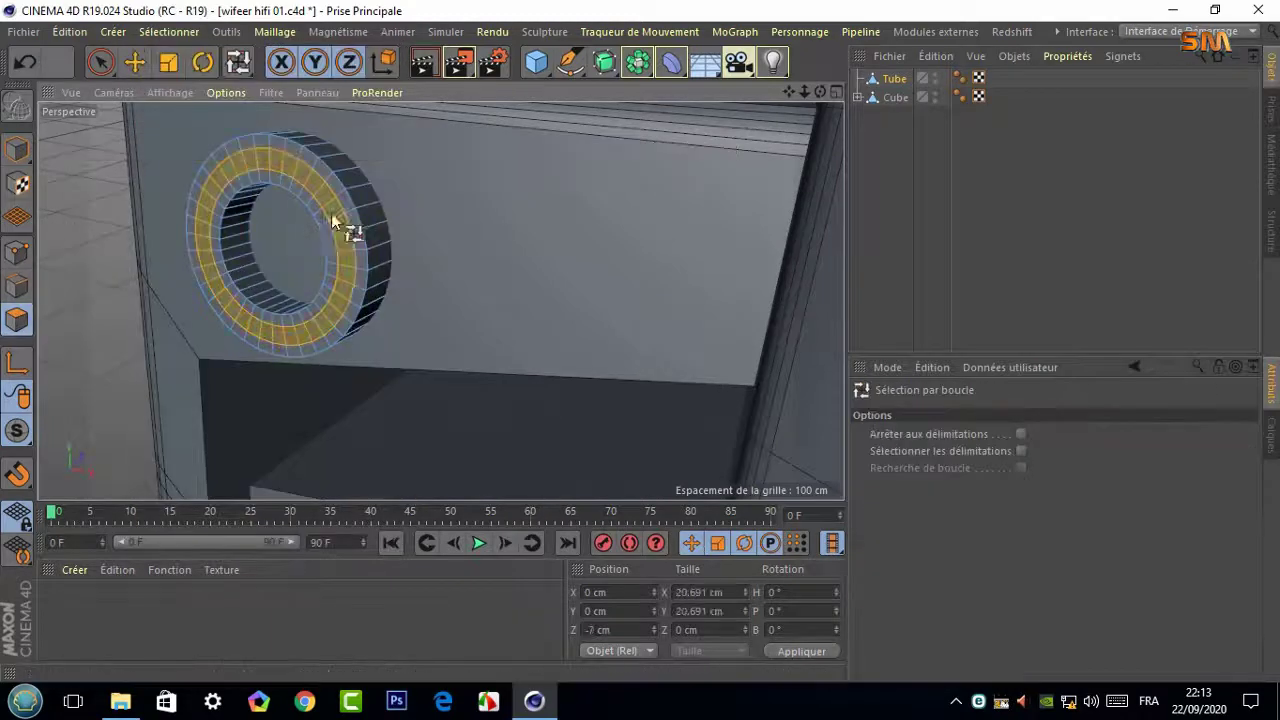
pyautogui.press('e')
pyautogui.moveTo(330, 240); pyautogui.dragTo(323, 235)
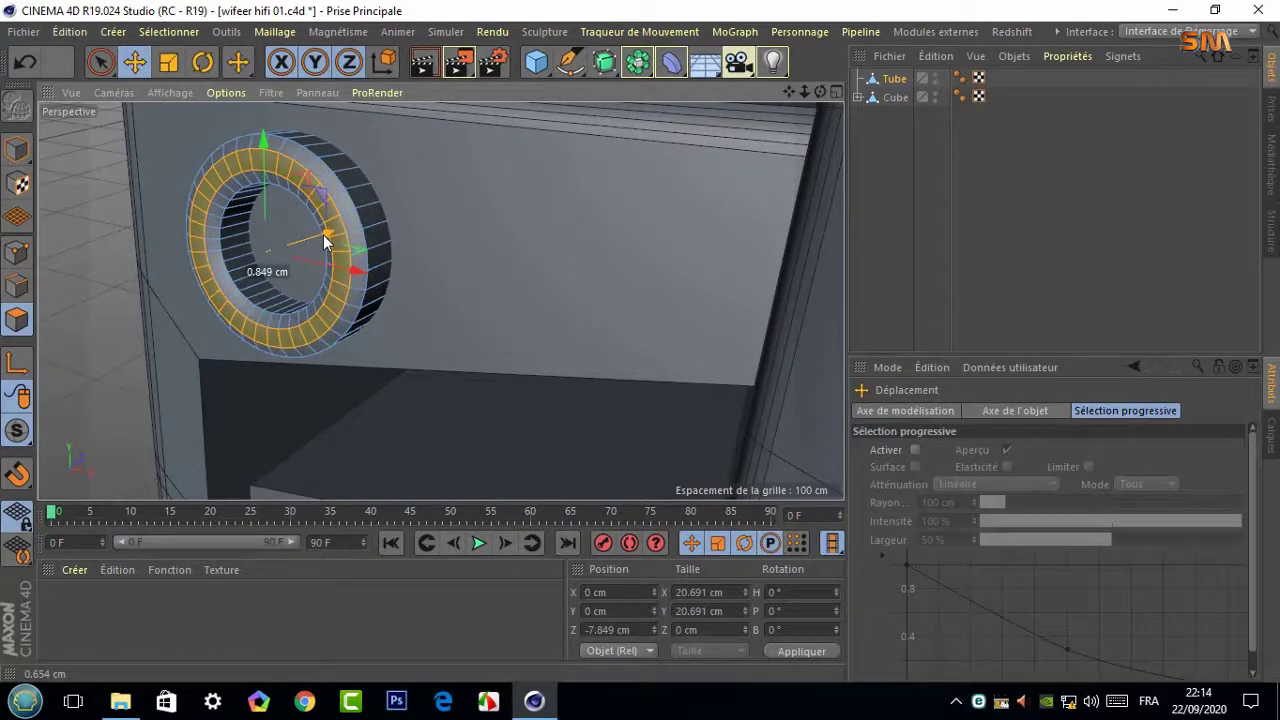
pyautogui.click(93, 221)
# Cut a non-symmetric loop around the tube's side and scale the outer edge loop wider
pyautogui.rightClick(87, 186)
pyautogui.click(150, 242)
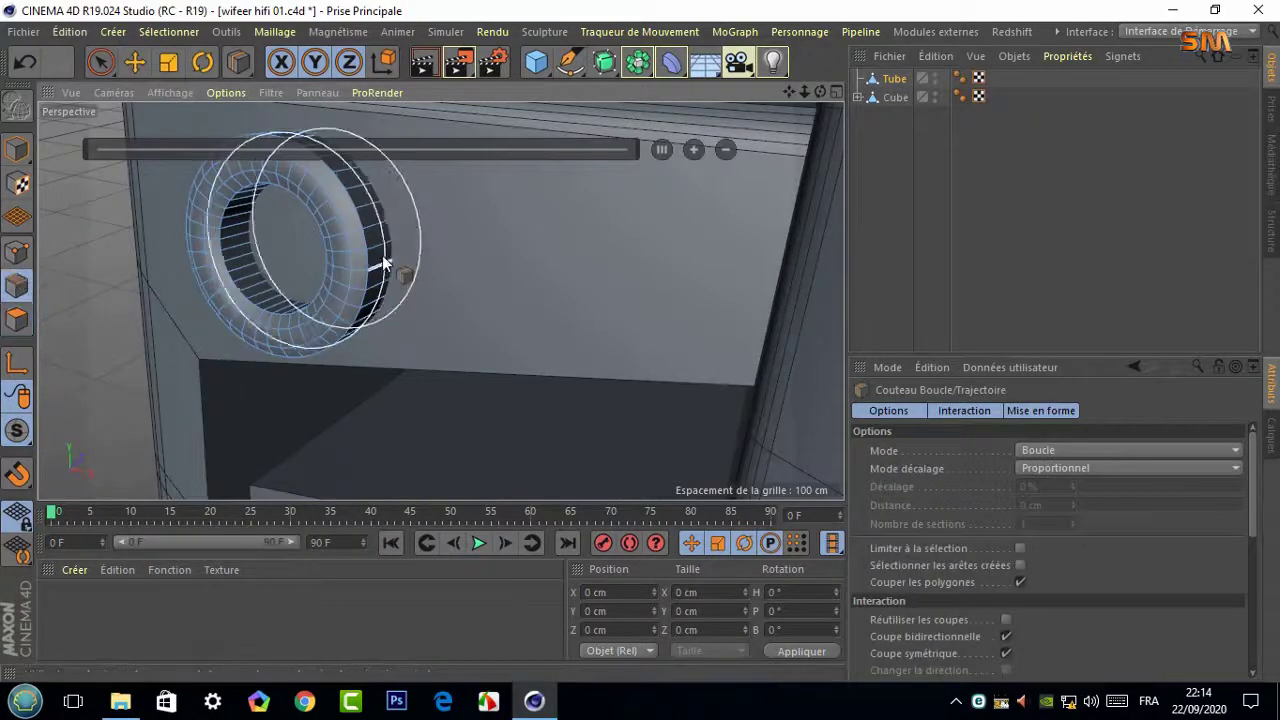
pyautogui.click(1006, 655)
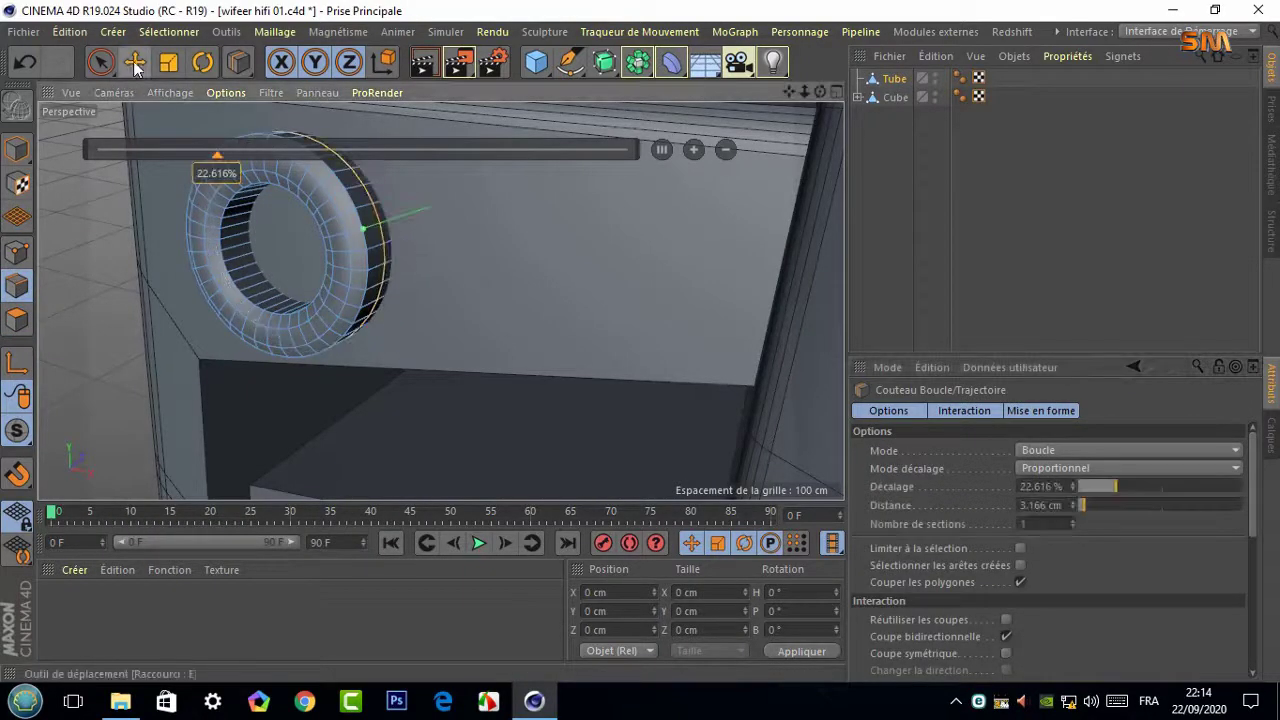
pyautogui.click(169, 32)
pyautogui.click(215, 157)
pyautogui.click(390, 235)
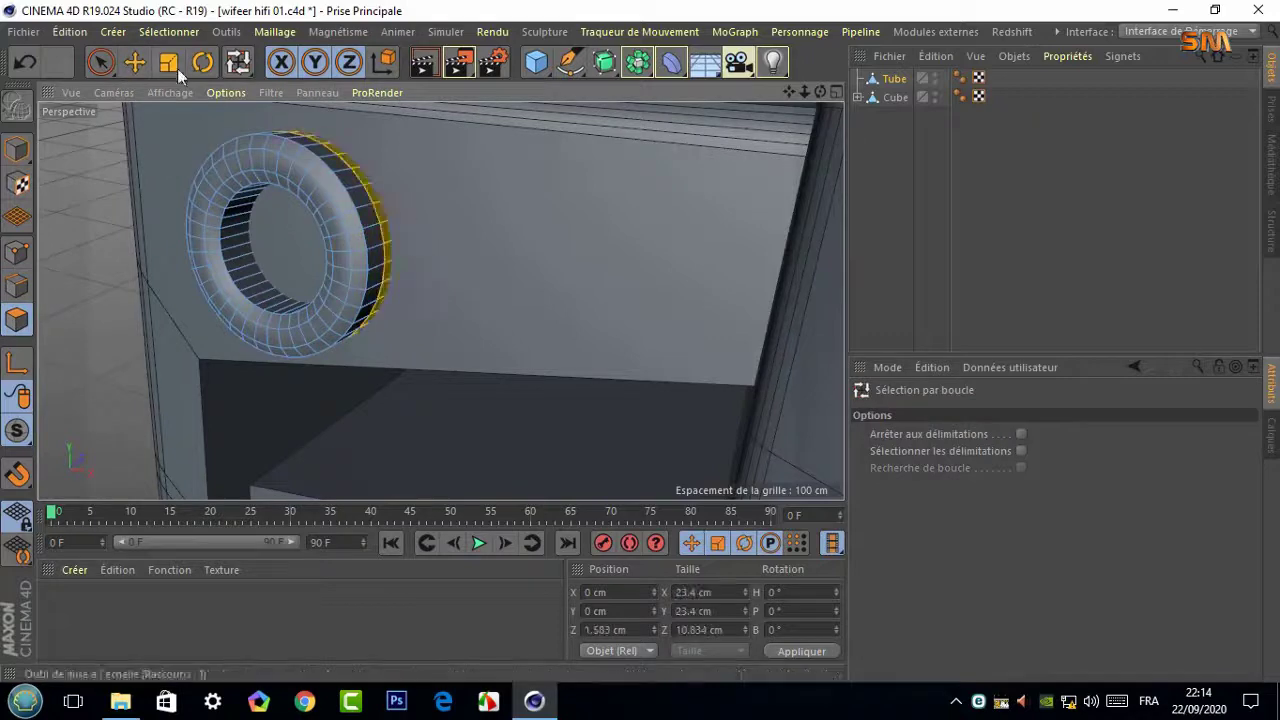
pyautogui.click(168, 62)
pyautogui.moveTo(423, 135)
pyautogui.mouseDown()
pyautogui.moveTo(790, 95)
pyautogui.moveTo(651, 109)
pyautogui.mouseUp()
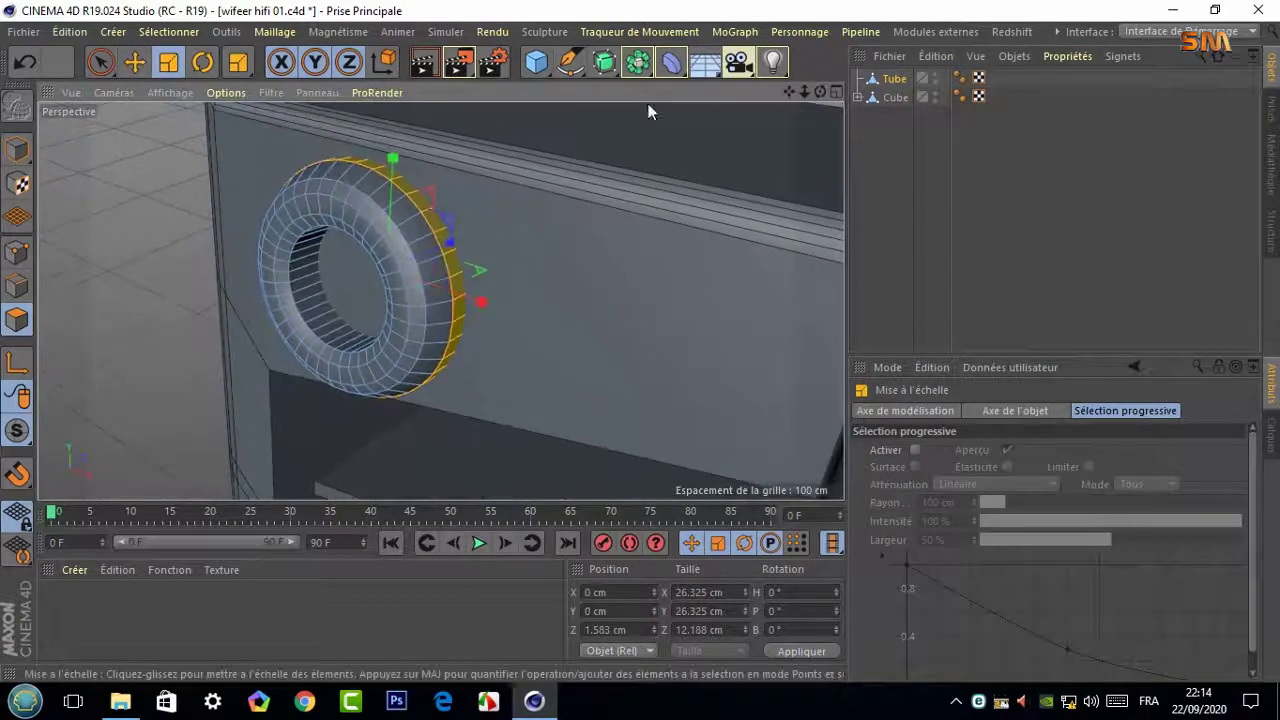
pyautogui.click(171, 171)
# Nest the tube under a Subdivision Surface to smooth the ring
pyautogui.keyDown('alt'); pyautogui.moveTo(171, 171); pyautogui.dragTo(443, 300); pyautogui.keyUp('alt')
pyautogui.click(13, 150)
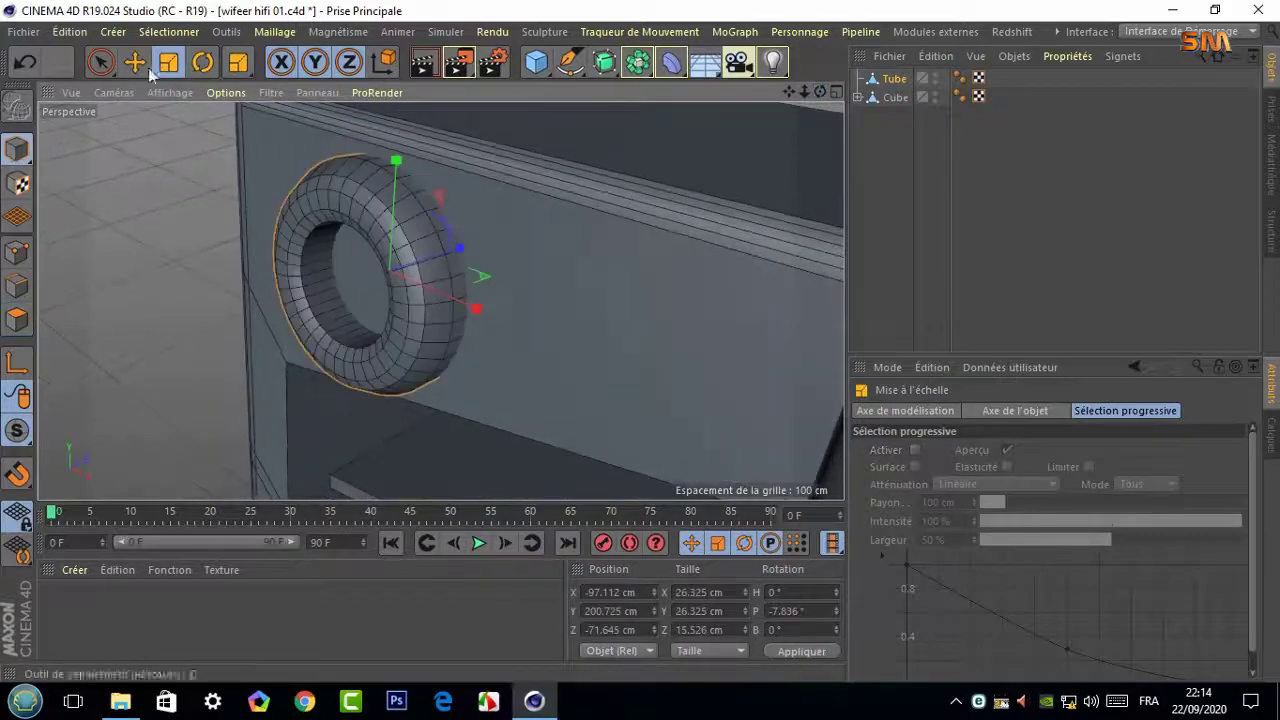
pyautogui.press('e')
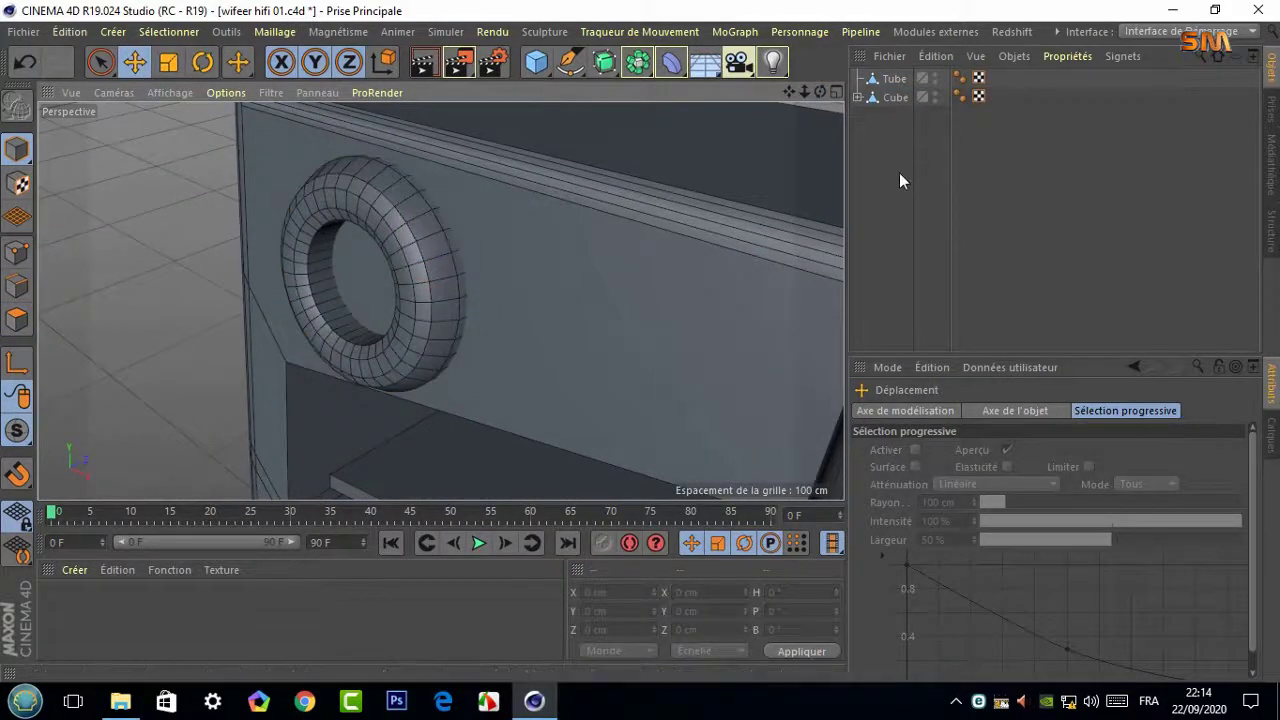
pyautogui.click(637, 62)
pyautogui.moveTo(894, 98); pyautogui.dragTo(899, 78)
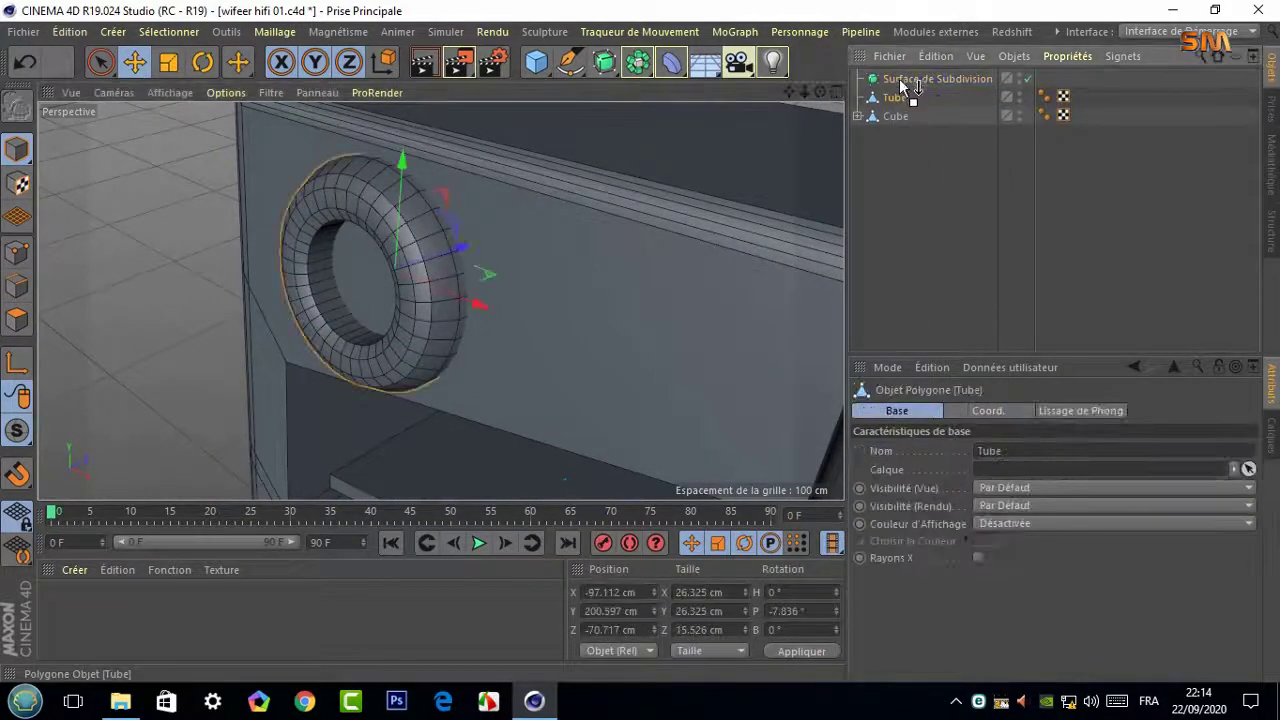
# In the front view, move the ring's axis onto the centre of the ring
pyautogui.click(103, 152)
pyautogui.keyDown('alt'); pyautogui.moveTo(103, 152); pyautogui.dragTo(620, 123); pyautogui.keyUp('alt')
pyautogui.press('F5')
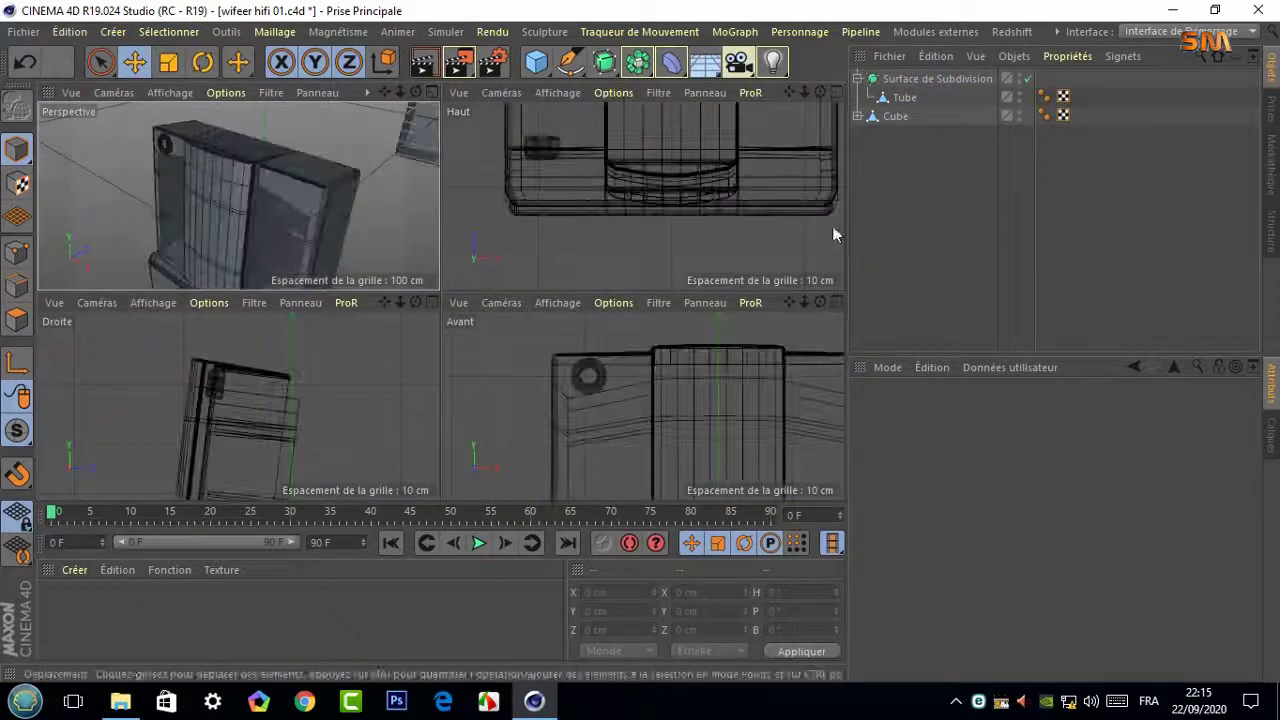
pyautogui.press('F4')
pyautogui.keyDown('alt'); pyautogui.moveTo(746, 127); pyautogui.dragTo(647, 152, button='middle'); pyautogui.keyUp('alt')
pyautogui.click(540, 371)
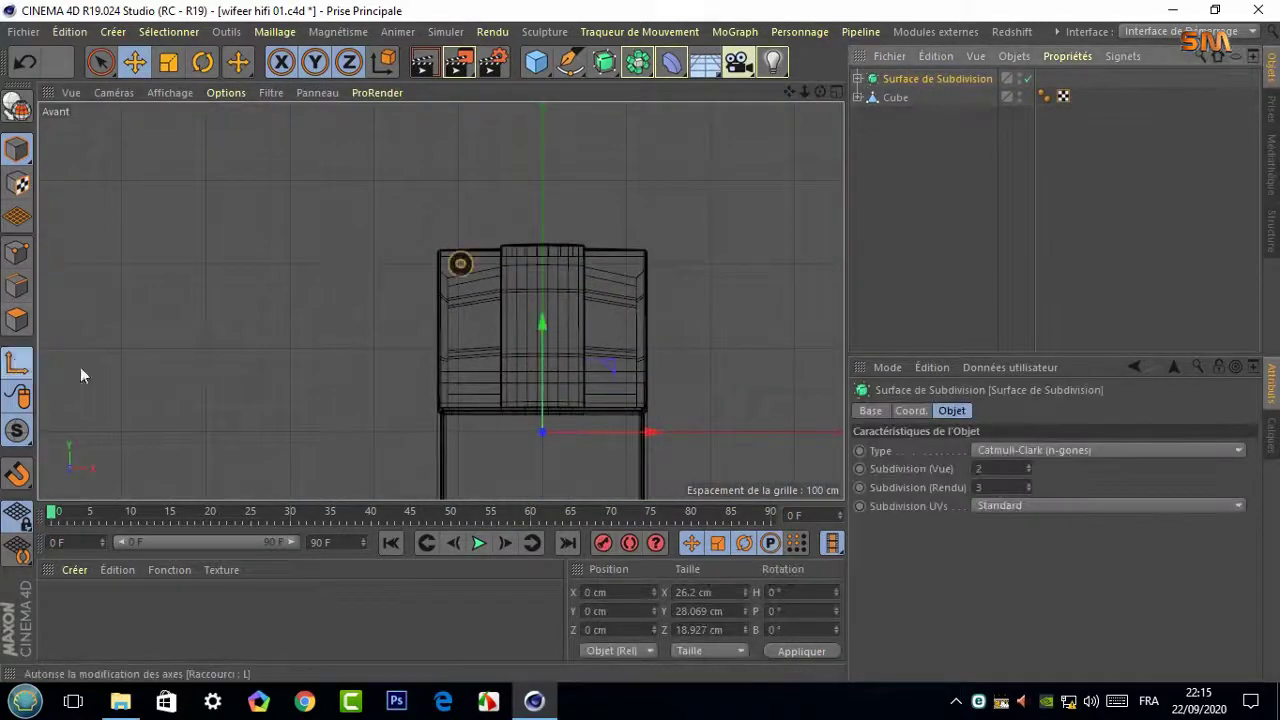
pyautogui.click(17, 362)
pyautogui.moveTo(541, 324); pyautogui.dragTo(539, 180)
pyautogui.moveTo(557, 283); pyautogui.dragTo(553, 283)
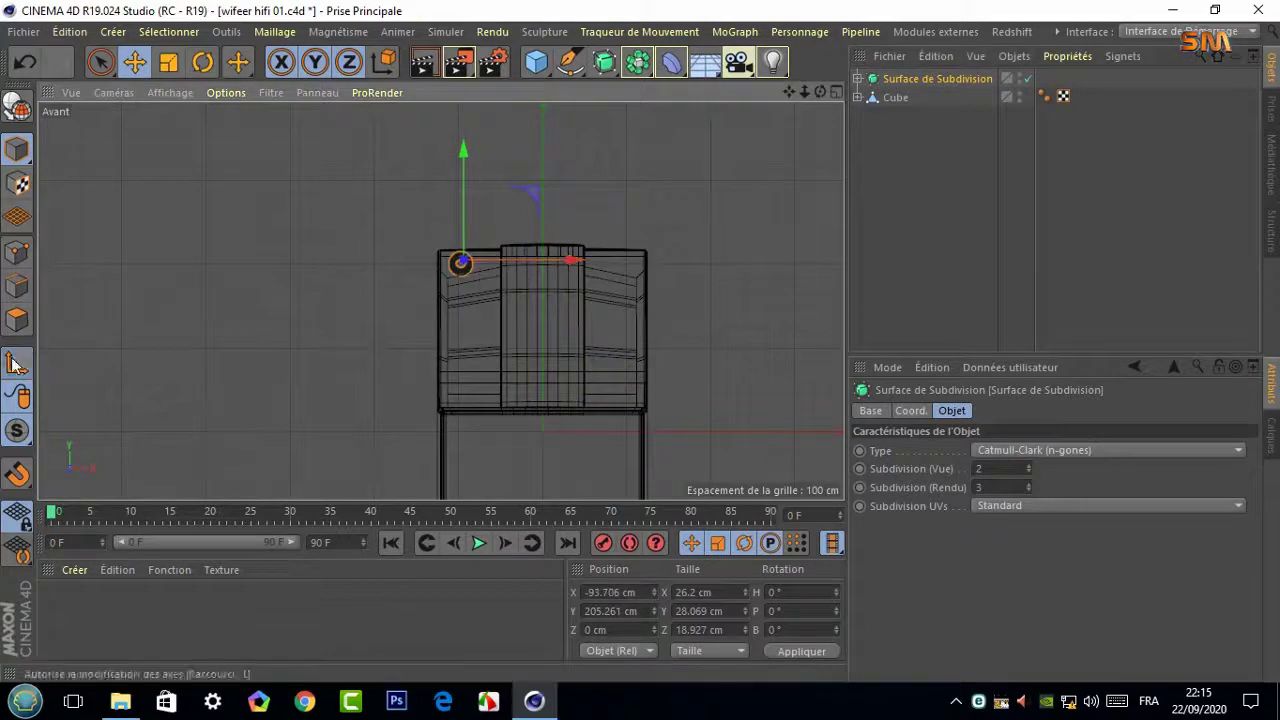
# Copy the ring to the top-right corner, then copy both rings down to the lower cabinet
pyautogui.keyDown('ctrl'); pyautogui.moveTo(896, 80); pyautogui.dragTo(918, 114); pyautogui.keyUp('ctrl')
pyautogui.moveTo(571, 261); pyautogui.dragTo(732, 272)
pyautogui.moveTo(884, 121); pyautogui.dragTo(906, 117)
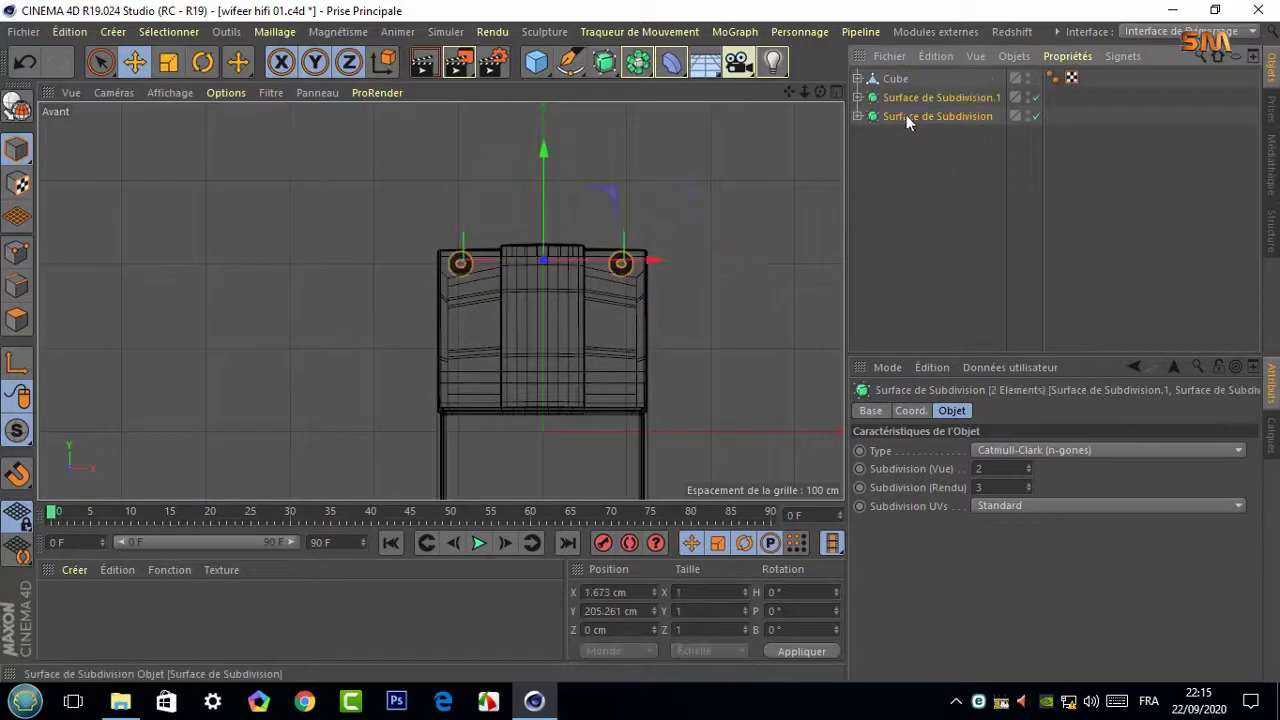
pyautogui.keyDown('ctrl'); pyautogui.moveTo(919, 196); pyautogui.dragTo(921, 198); pyautogui.keyUp('ctrl')
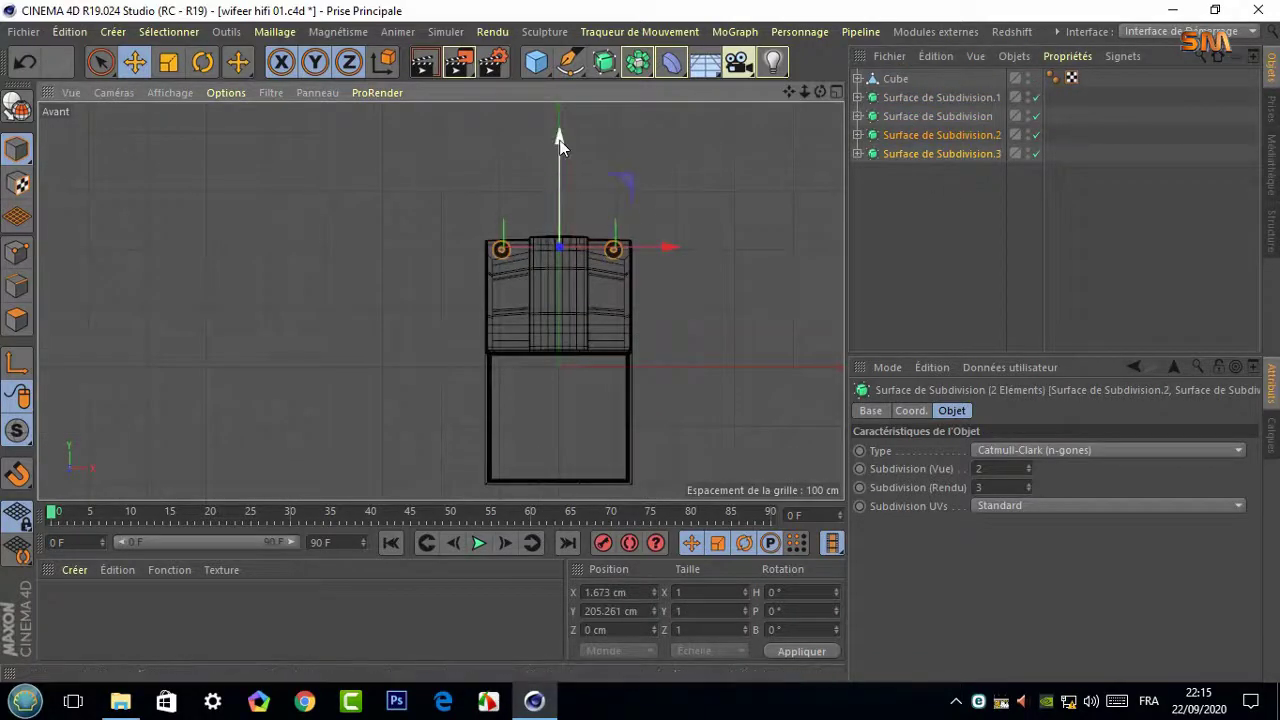
pyautogui.moveTo(568, 368); pyautogui.dragTo(567, 367)
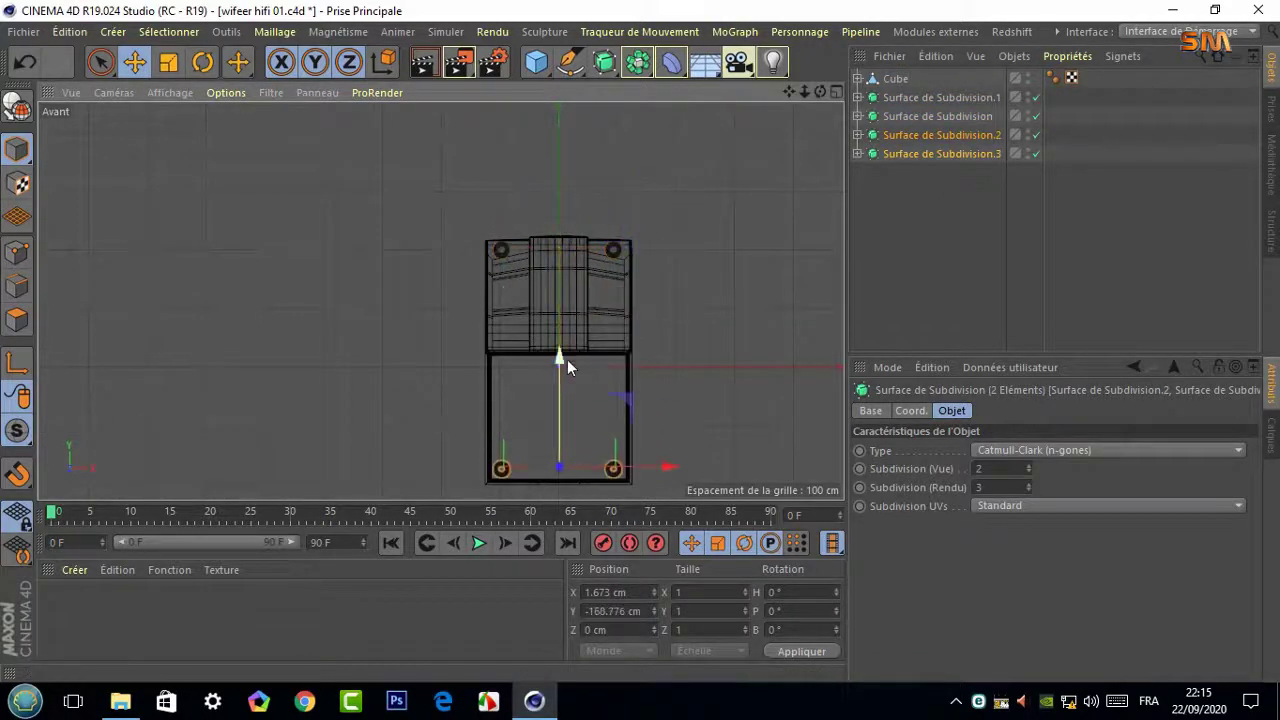
pyautogui.moveTo(790, 90); pyautogui.dragTo(483, 328)
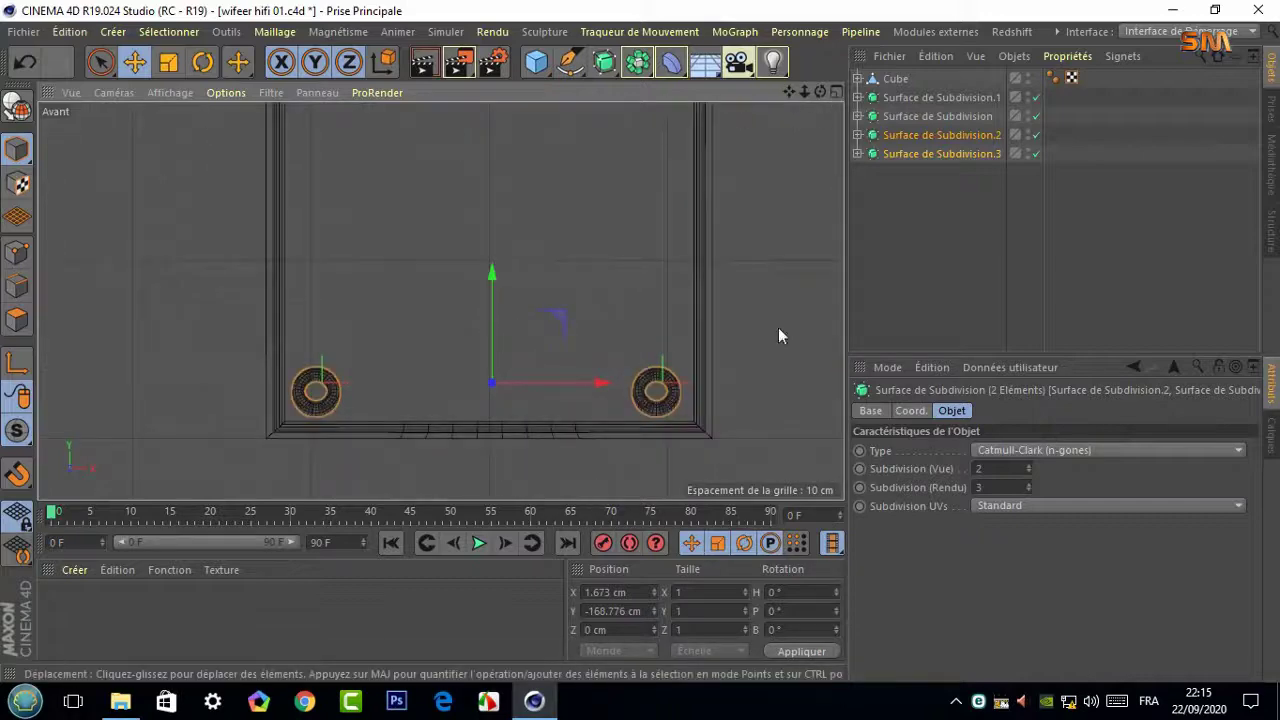
pyautogui.click(778, 337)
# Move the two lower rings along their depth and tilt them 6° in P
pyautogui.middleClick(800, 150)
pyautogui.middleClick(410, 160)
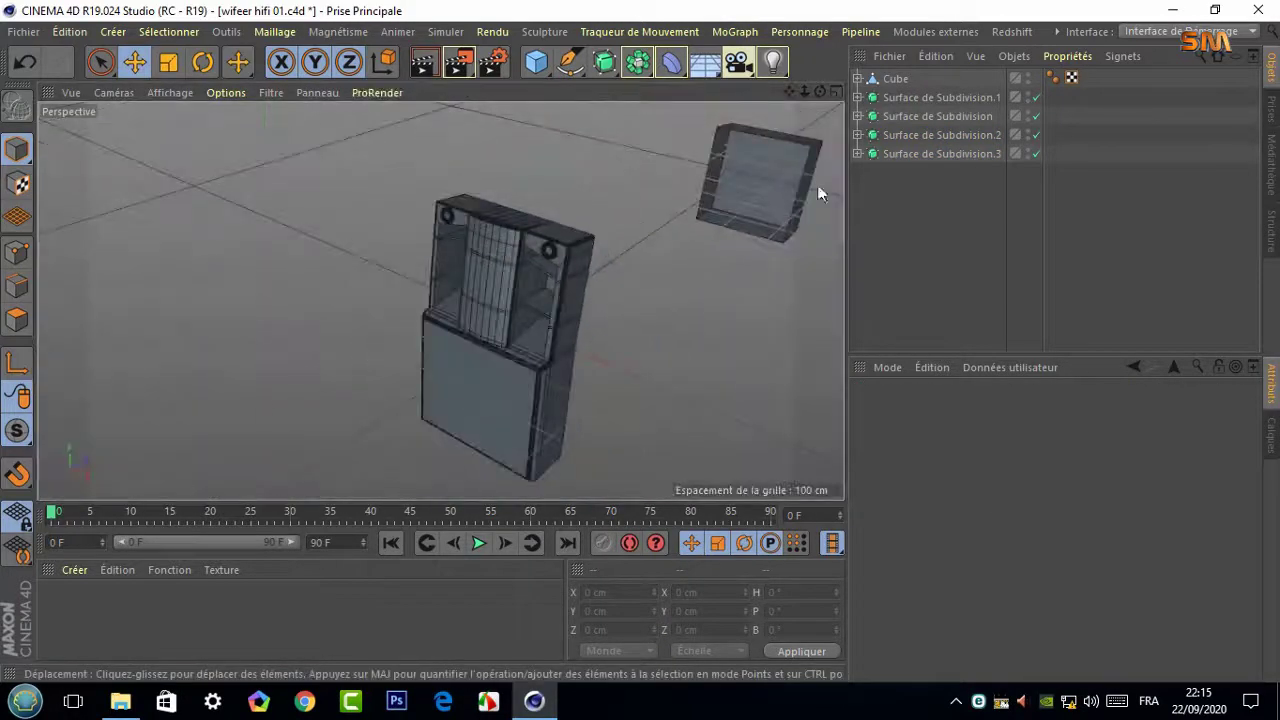
pyautogui.moveTo(920, 171); pyautogui.dragTo(935, 130)
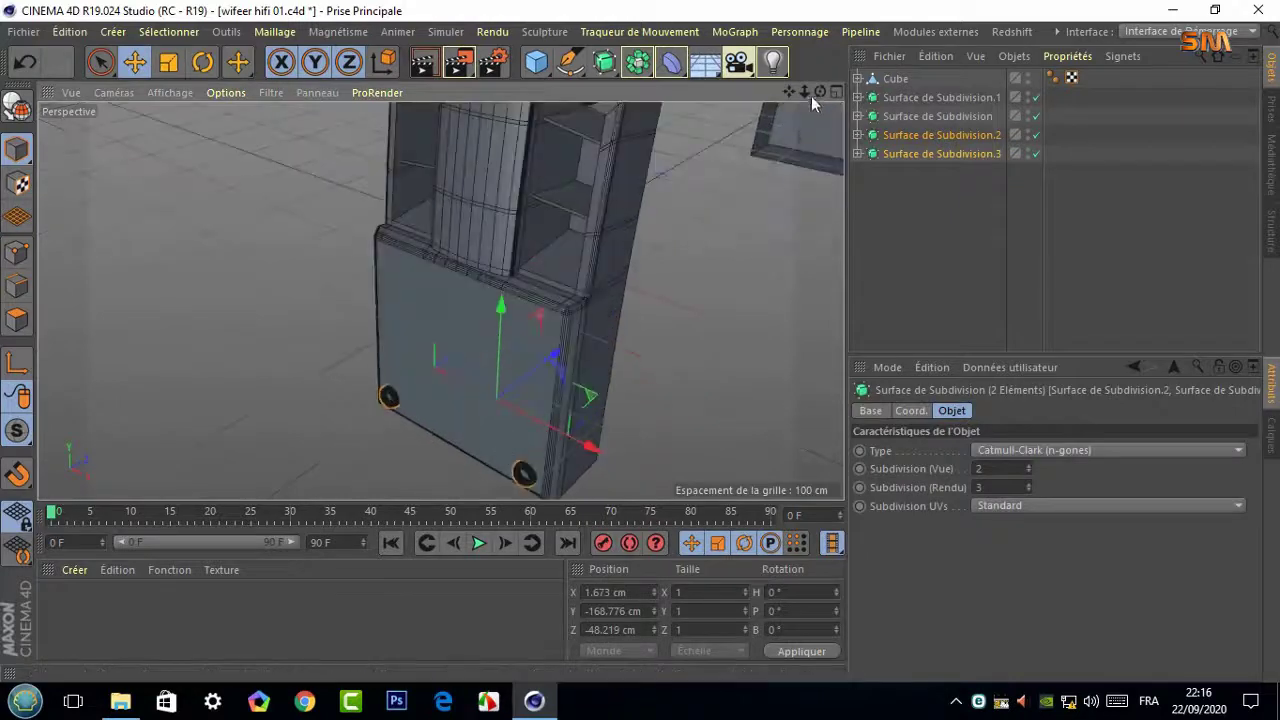
pyautogui.moveTo(811, 96)
pyautogui.mouseDown()
pyautogui.moveTo(434, 314)
pyautogui.moveTo(553, 244)
pyautogui.mouseUp()
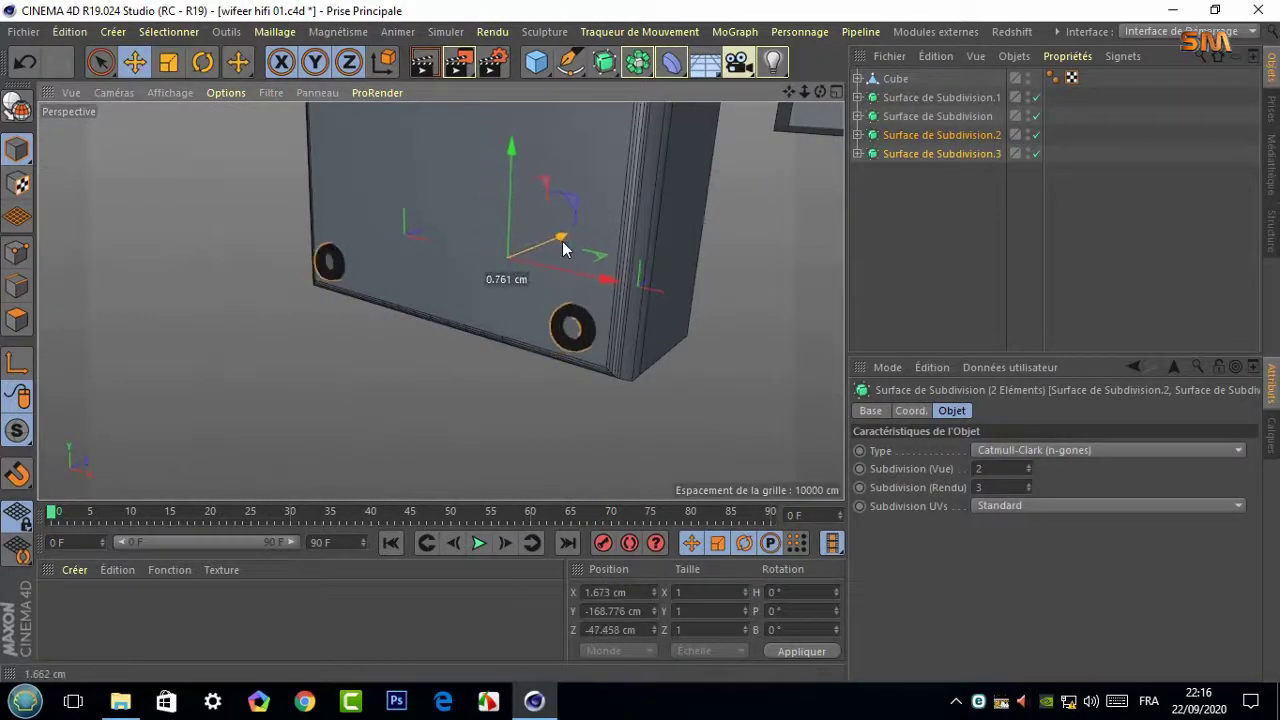
pyautogui.middleClick(562, 248)
pyautogui.press('F4')
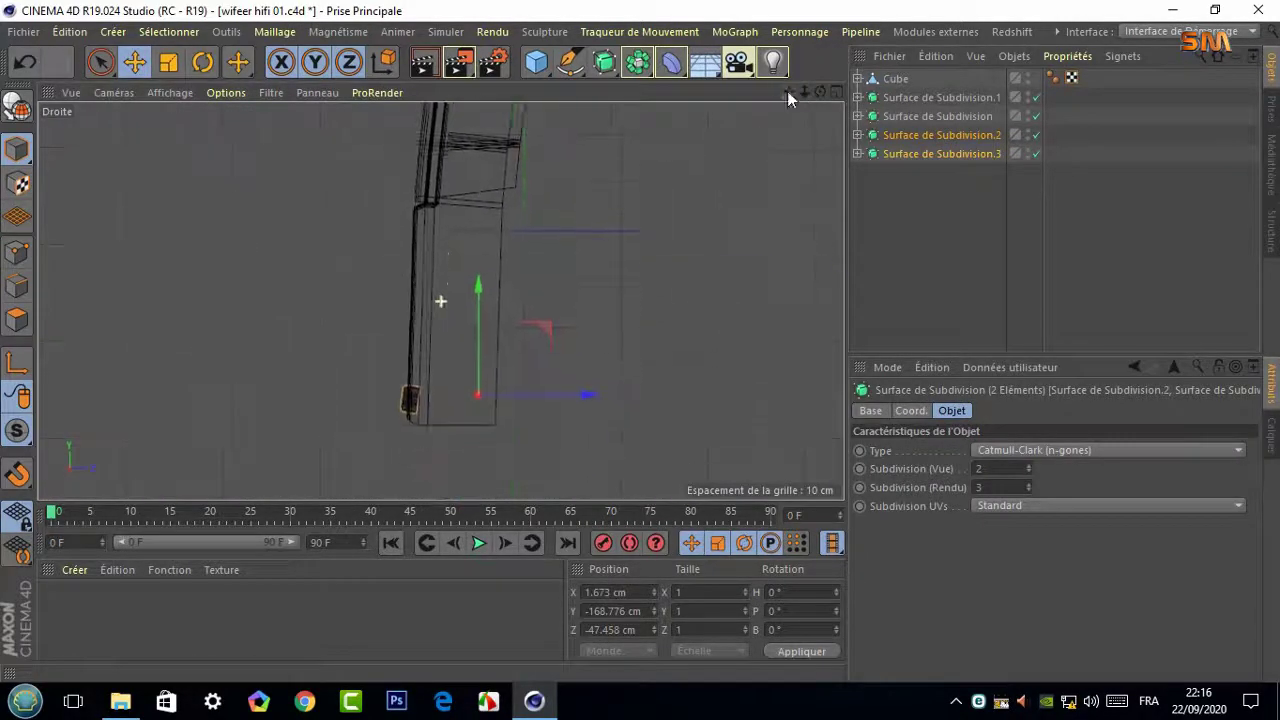
pyautogui.moveTo(789, 96); pyautogui.dragTo(557, 265)
pyautogui.press('r')
pyautogui.press('e')
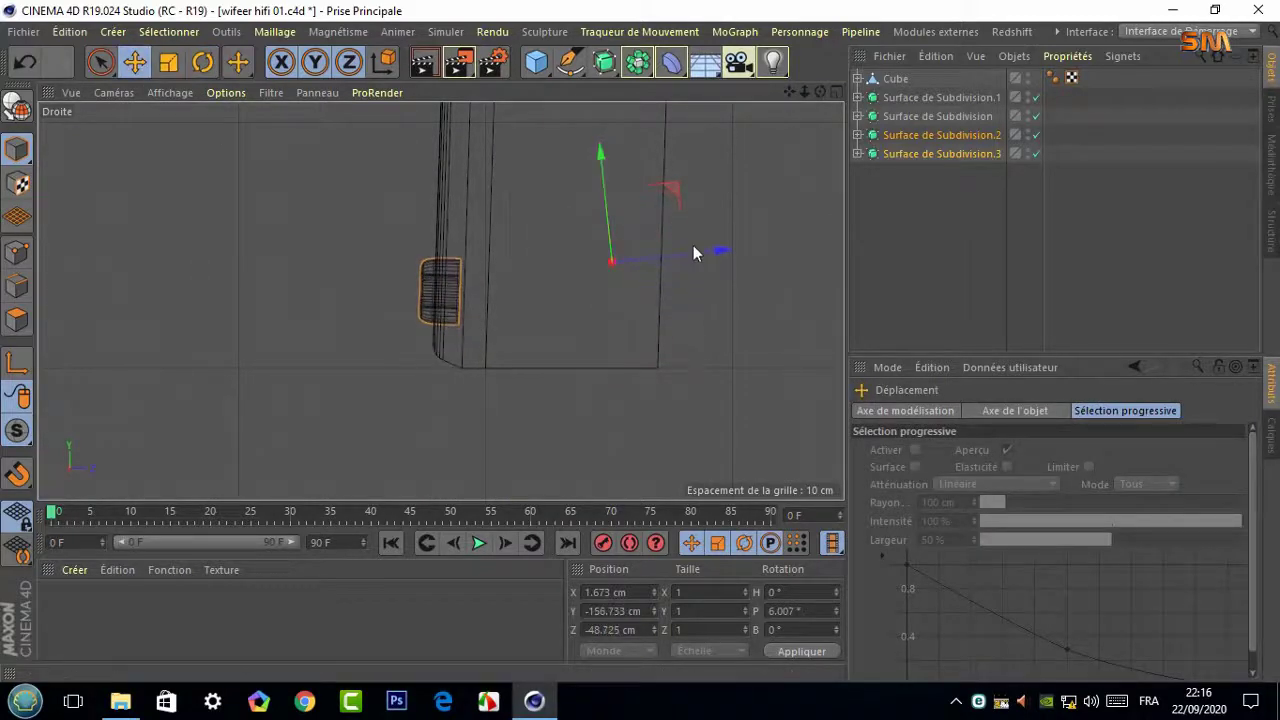
pyautogui.middleClick(790, 114)
pyautogui.press('F1')
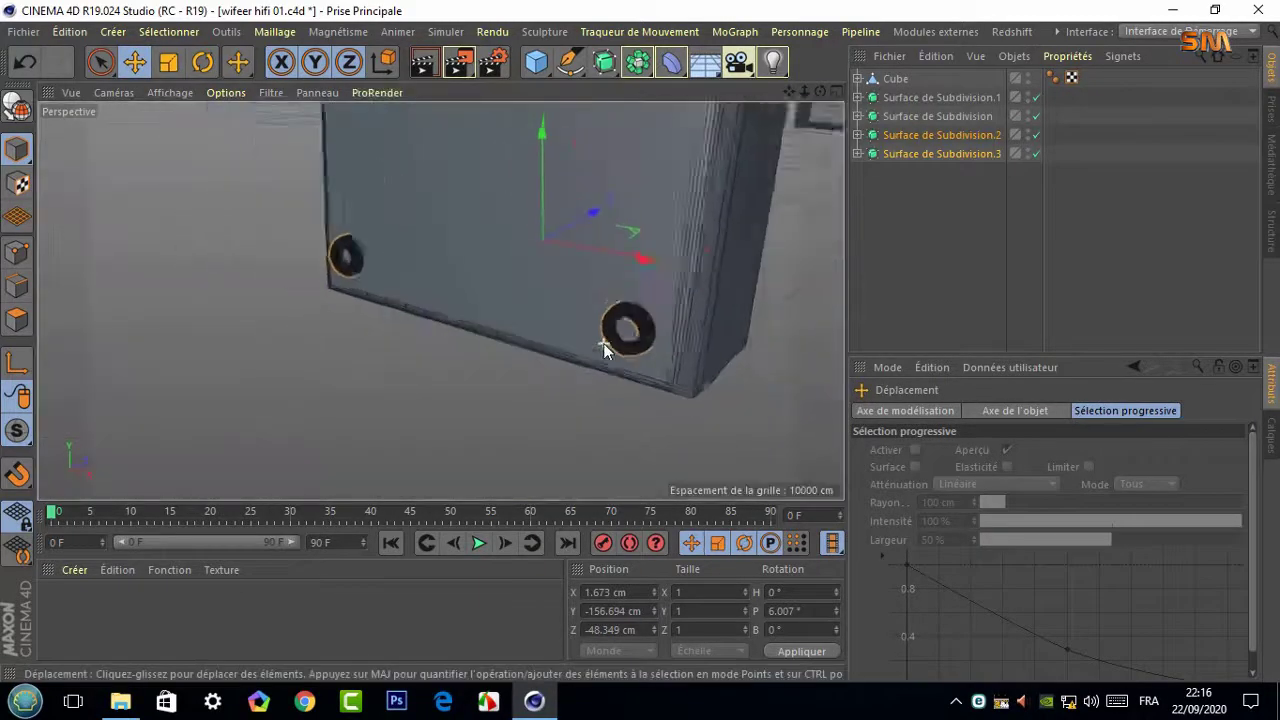
pyautogui.click(536, 62)
# Add a cylinder, center it on the upper-left ring in the front view and shrink it
pyautogui.click(600, 154)
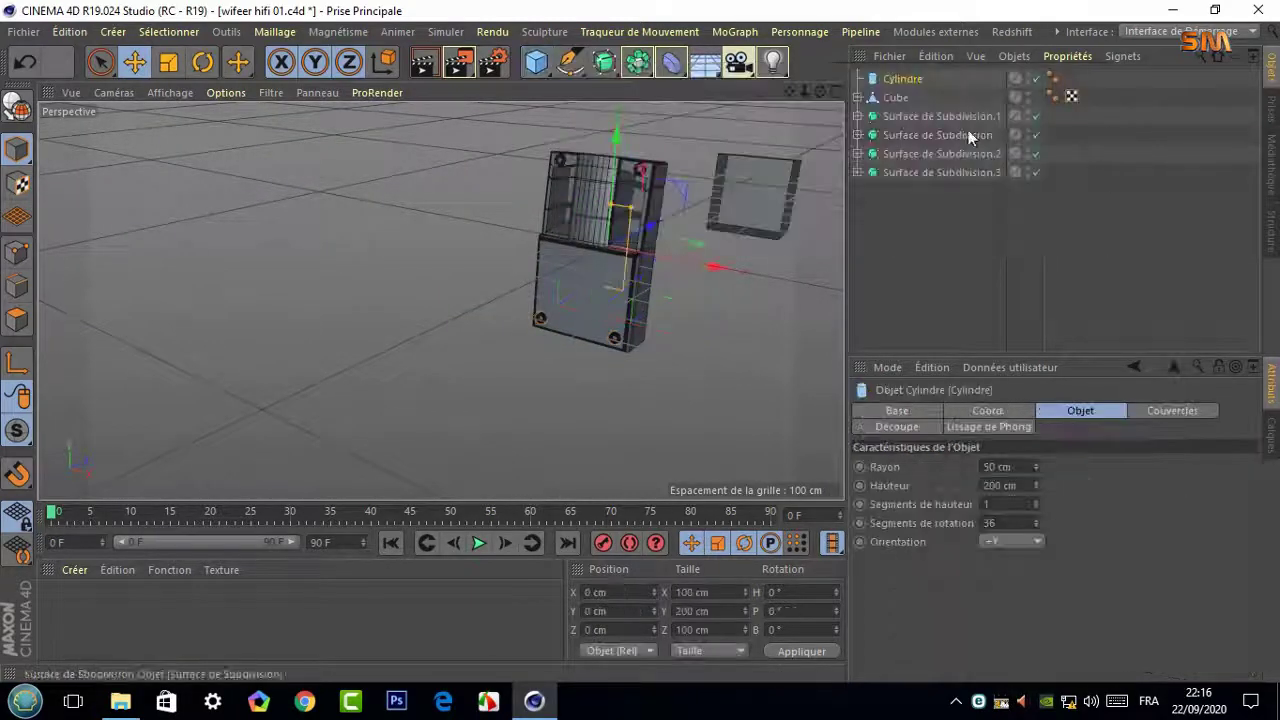
pyautogui.middleClick(800, 288)
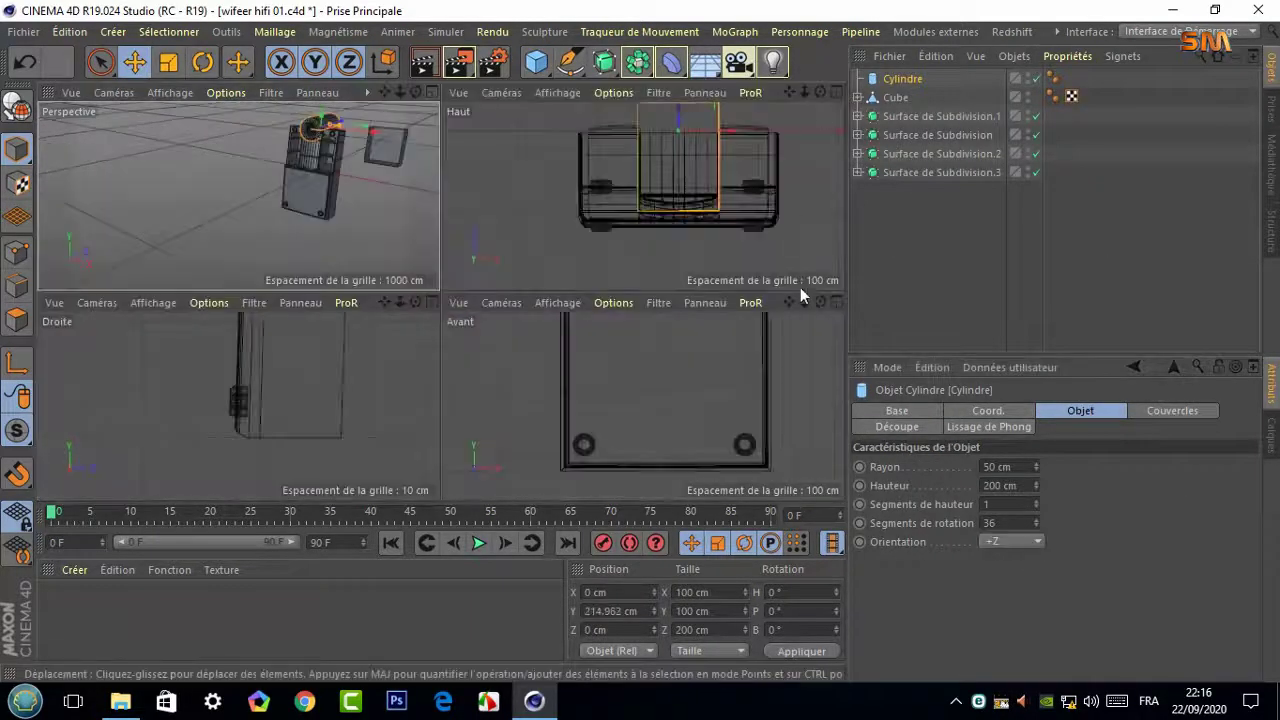
pyautogui.middleClick(561, 298)
pyautogui.scroll(5, 561, 298)
pyautogui.scroll(5, 640, 249)
pyautogui.moveTo(591, 329); pyautogui.dragTo(408, 370)
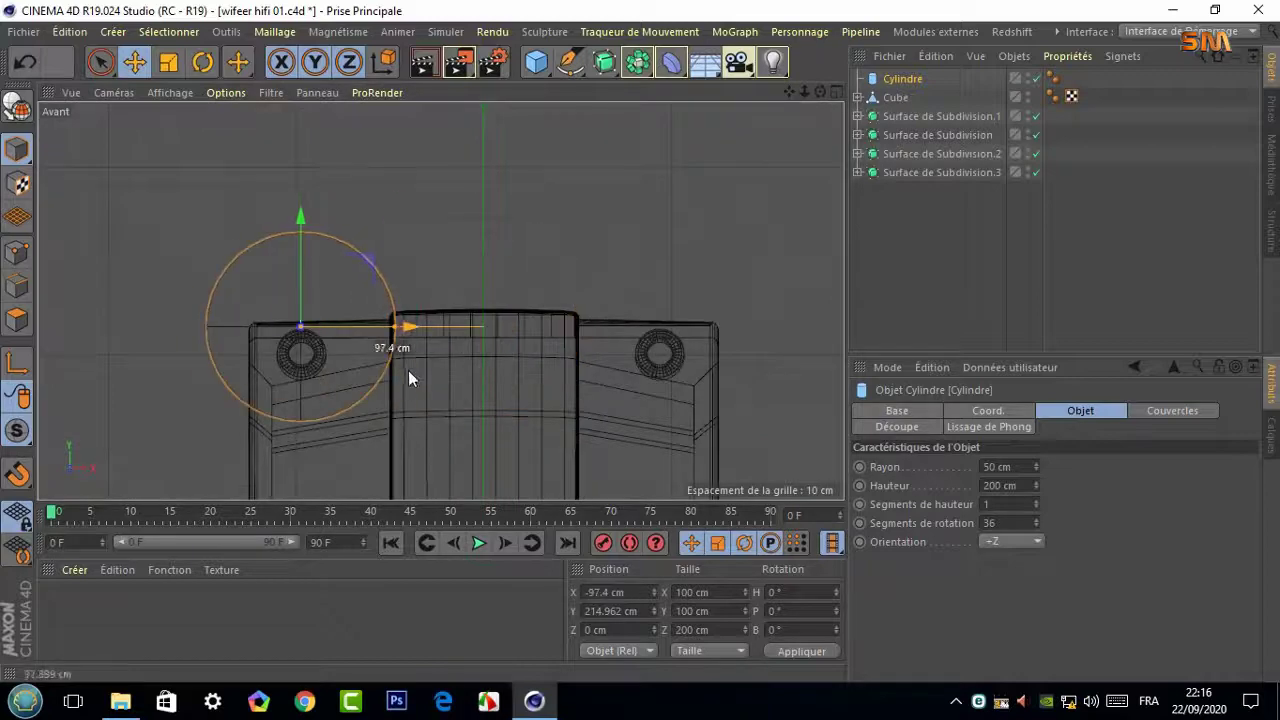
pyautogui.moveTo(302, 290); pyautogui.dragTo(302, 308)
pyautogui.press('t')
pyautogui.moveTo(409, 156); pyautogui.dragTo(330, 160)
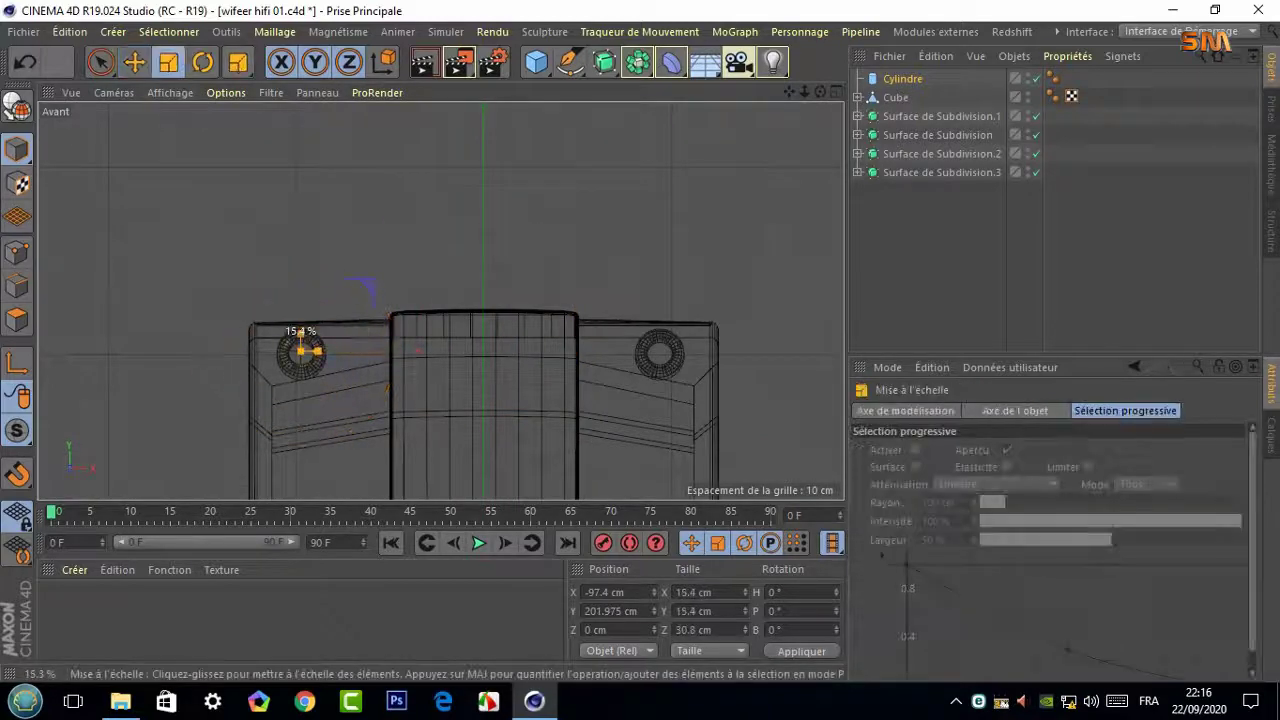
# In the side view, push the cylinder into the ring and tilt it to -8.4° in P
pyautogui.middleClick(810, 130)
pyautogui.middleClick(430, 325)
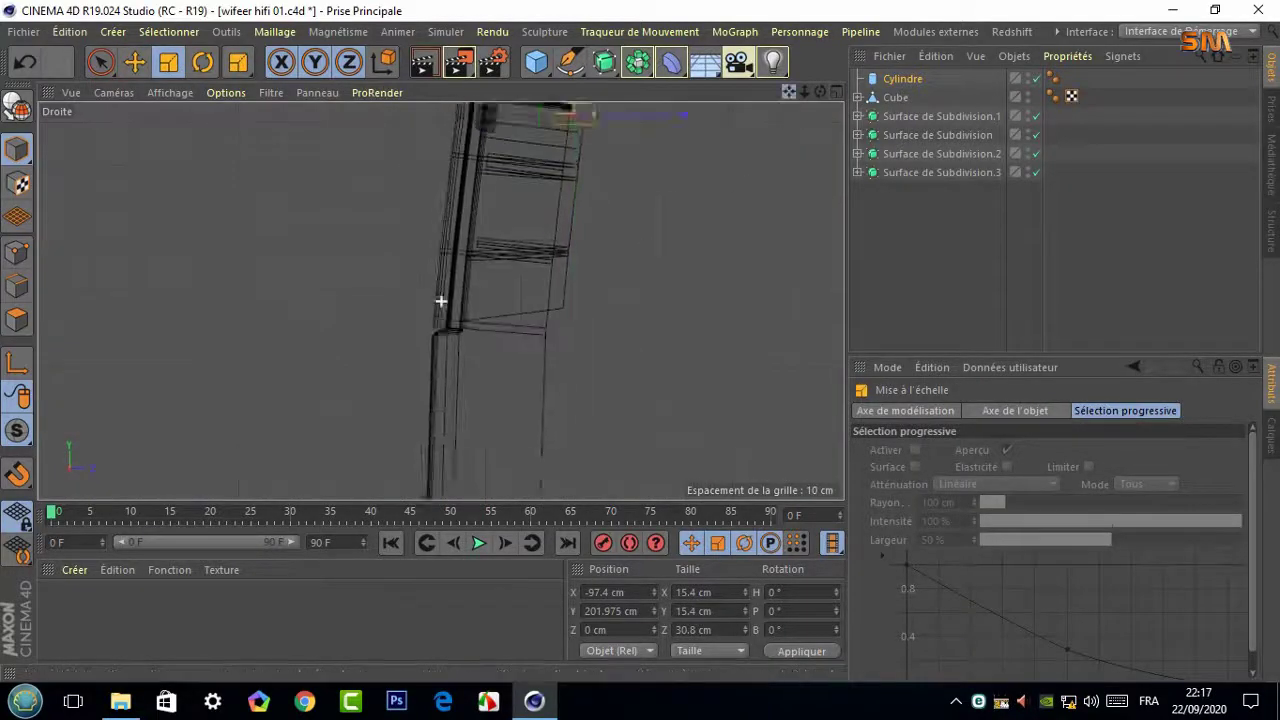
pyautogui.press('e')
pyautogui.moveTo(545, 288); pyautogui.dragTo(513, 293)
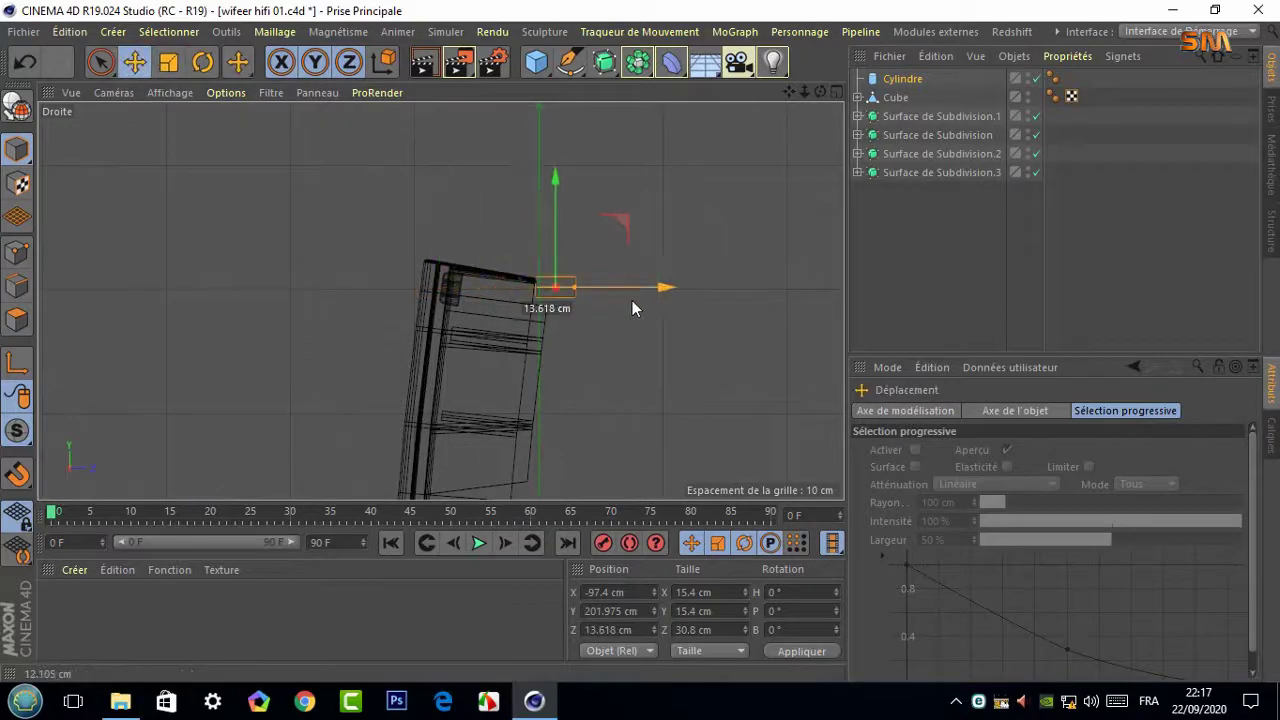
pyautogui.scroll(3, 494, 295)
pyautogui.click(203, 66)
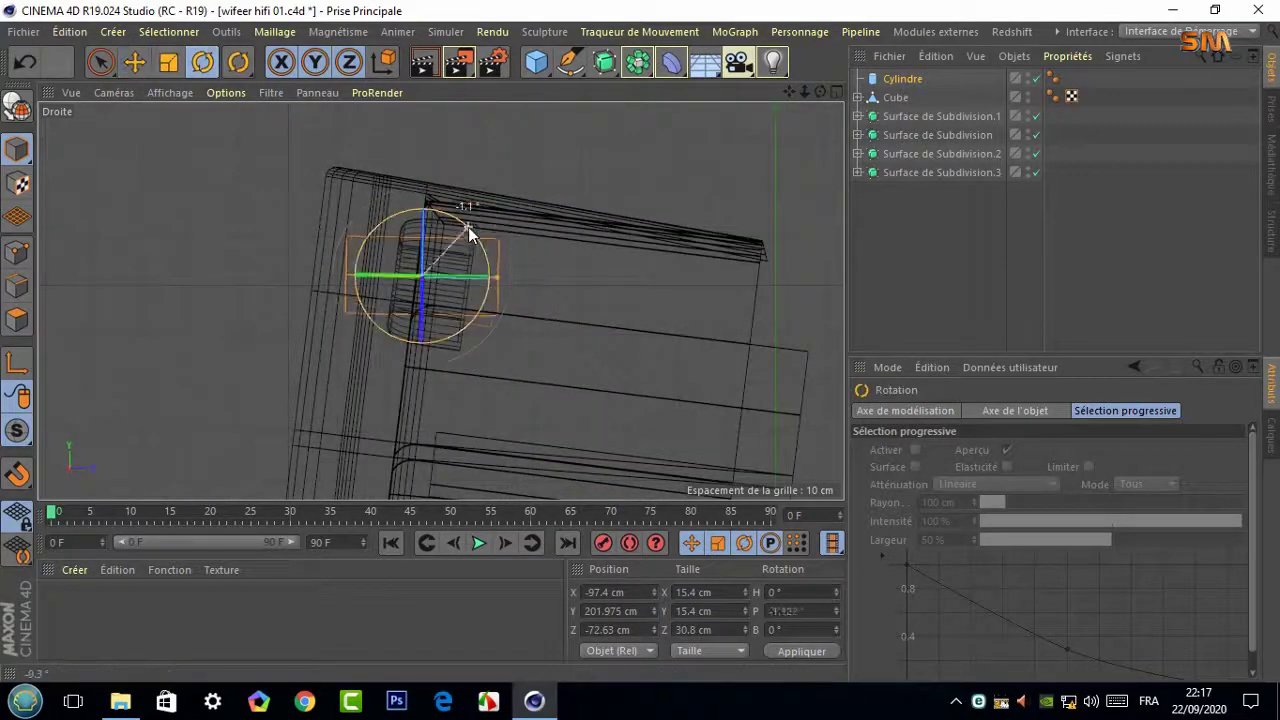
pyautogui.moveTo(468, 227); pyautogui.dragTo(199, 143)
pyautogui.click(168, 62)
pyautogui.moveTo(107, 248); pyautogui.dragTo(110, 246)
# Enlarge the cylinder to fill the ring (radius 7.224, height 28.895 cm) and place it last in the Object Manager
pyautogui.middleClick(704, 111)
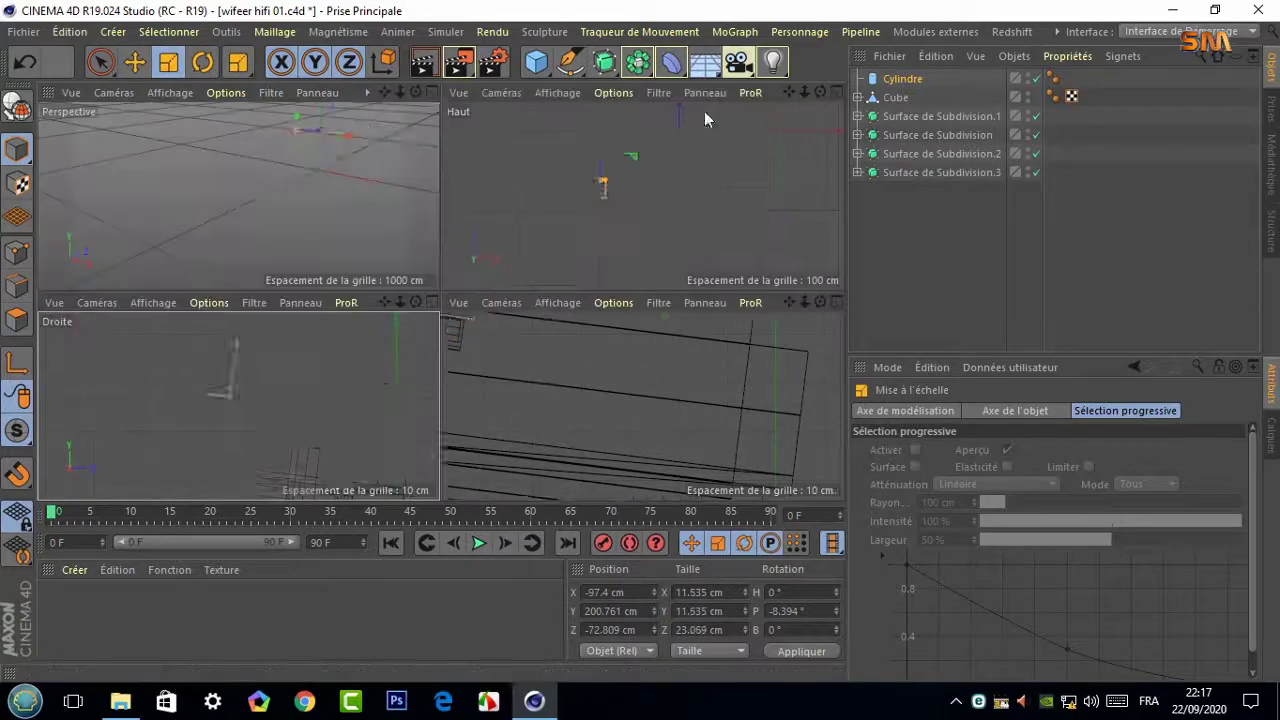
pyautogui.middleClick(343, 155)
pyautogui.scroll(3, 536, 204)
pyautogui.scroll(3, 536, 204)
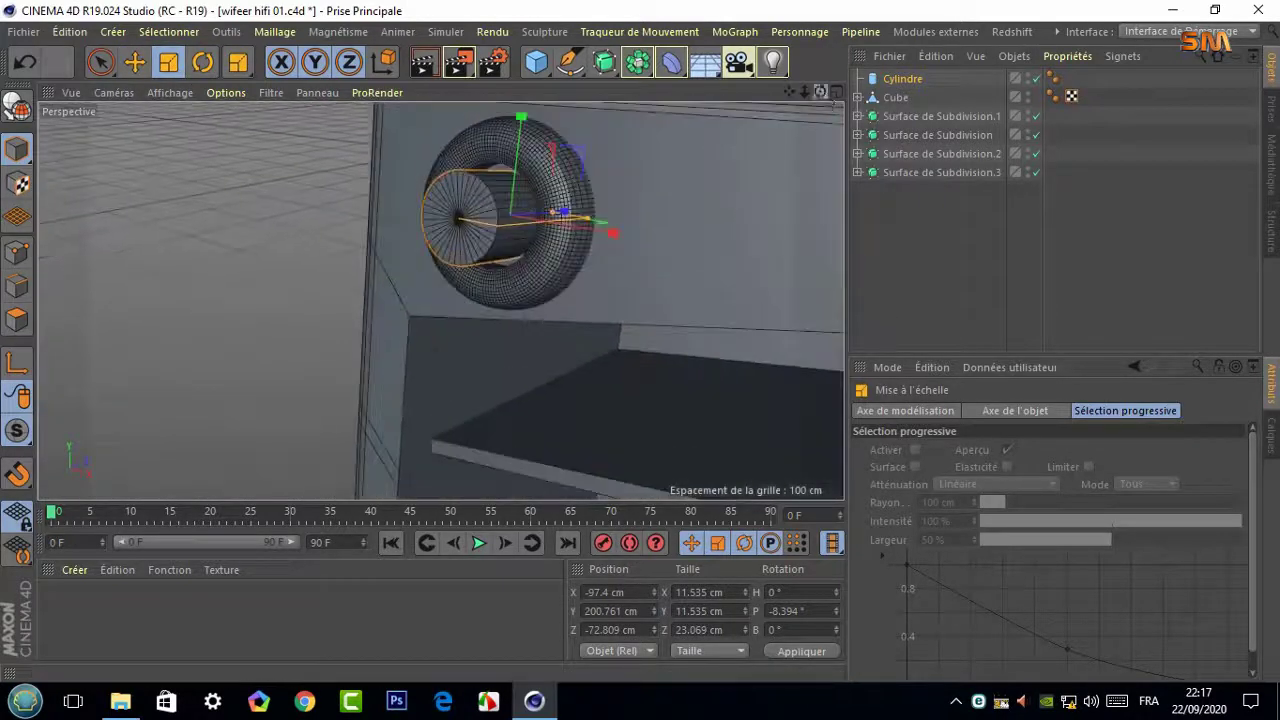
pyautogui.scroll(2, 536, 204)
pyautogui.moveTo(226, 163); pyautogui.dragTo(378, 160)
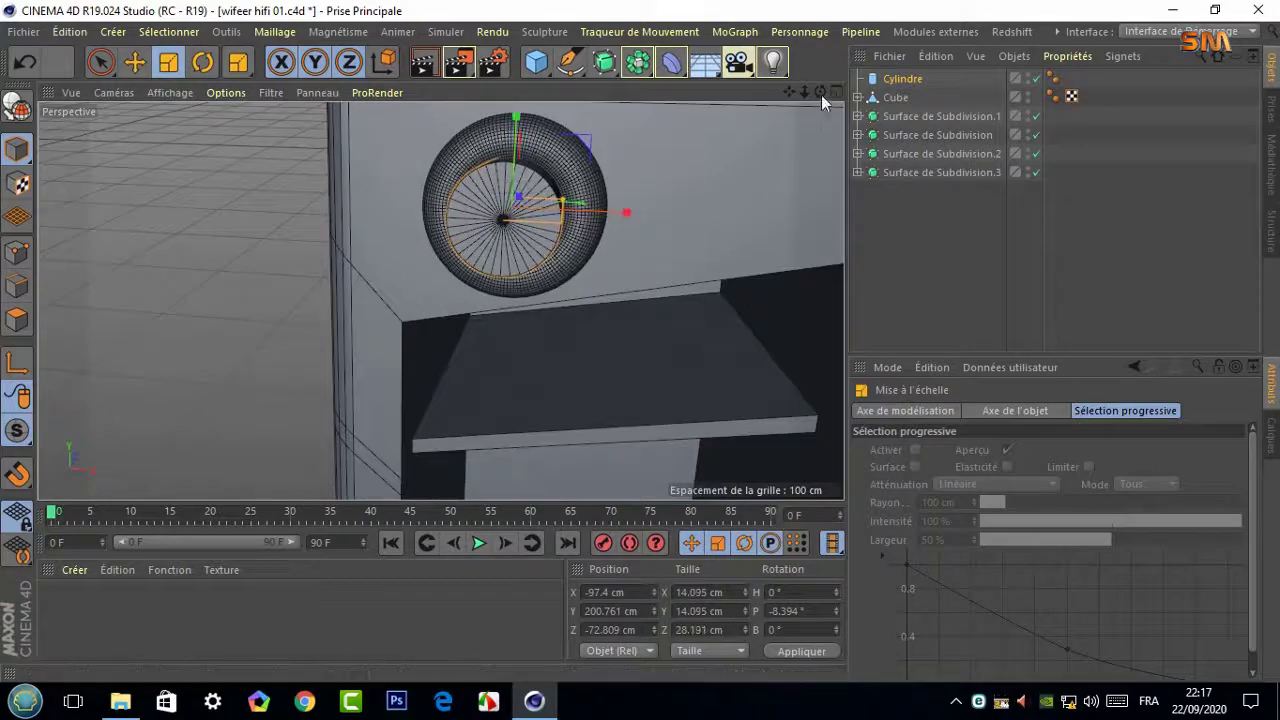
pyautogui.moveTo(821, 93); pyautogui.dragTo(440, 300)
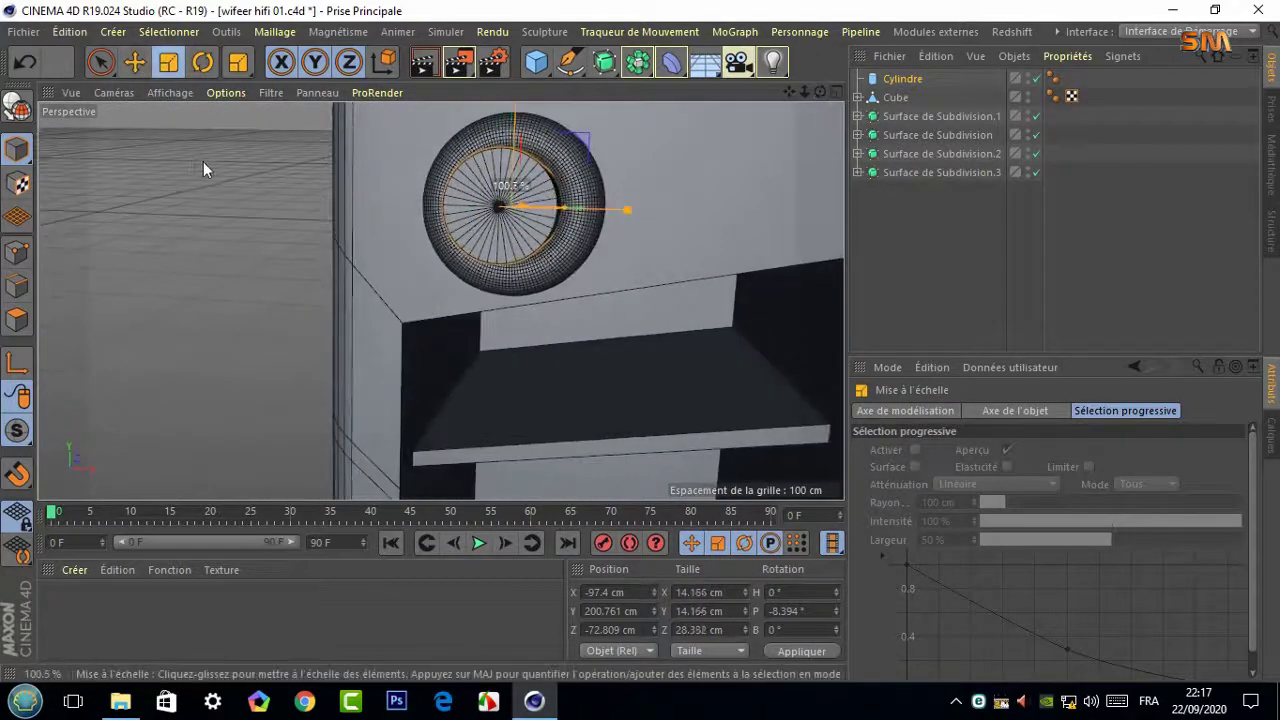
pyautogui.moveTo(203, 161); pyautogui.dragTo(212, 161)
pyautogui.moveTo(820, 90)
pyautogui.mouseDown()
pyautogui.moveTo(546, 232)
pyautogui.moveTo(585, 217)
pyautogui.mouseUp()
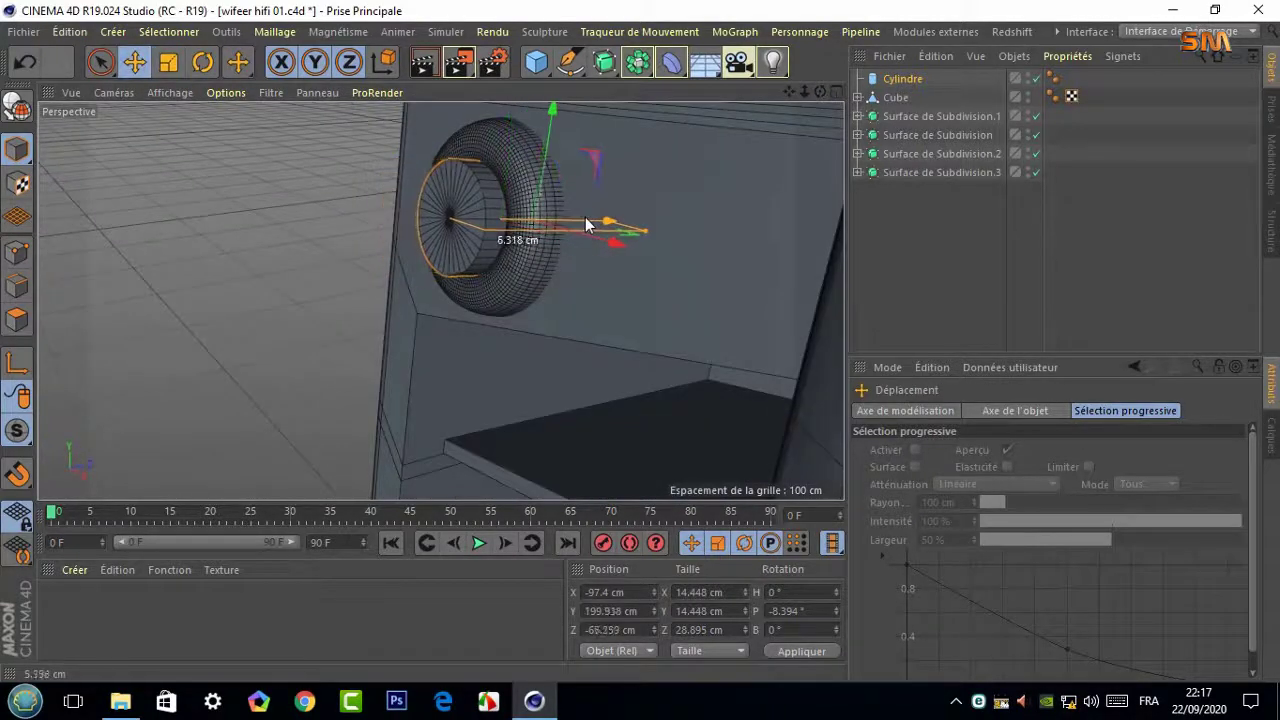
pyautogui.moveTo(821, 93)
pyautogui.mouseDown()
pyautogui.moveTo(440, 299)
pyautogui.moveTo(774, 123)
pyautogui.mouseUp()
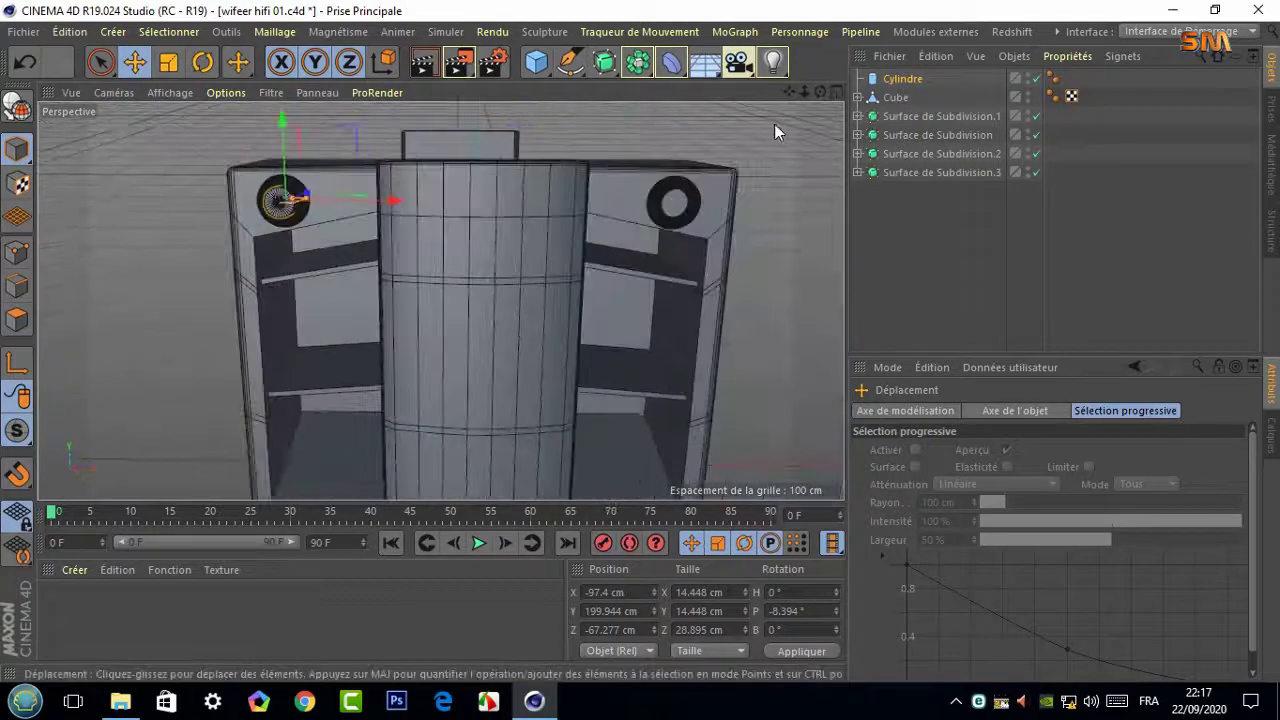
pyautogui.moveTo(905, 78)
pyautogui.mouseDown()
pyautogui.moveTo(899, 171)
pyautogui.moveTo(918, 222)
pyautogui.mouseUp()
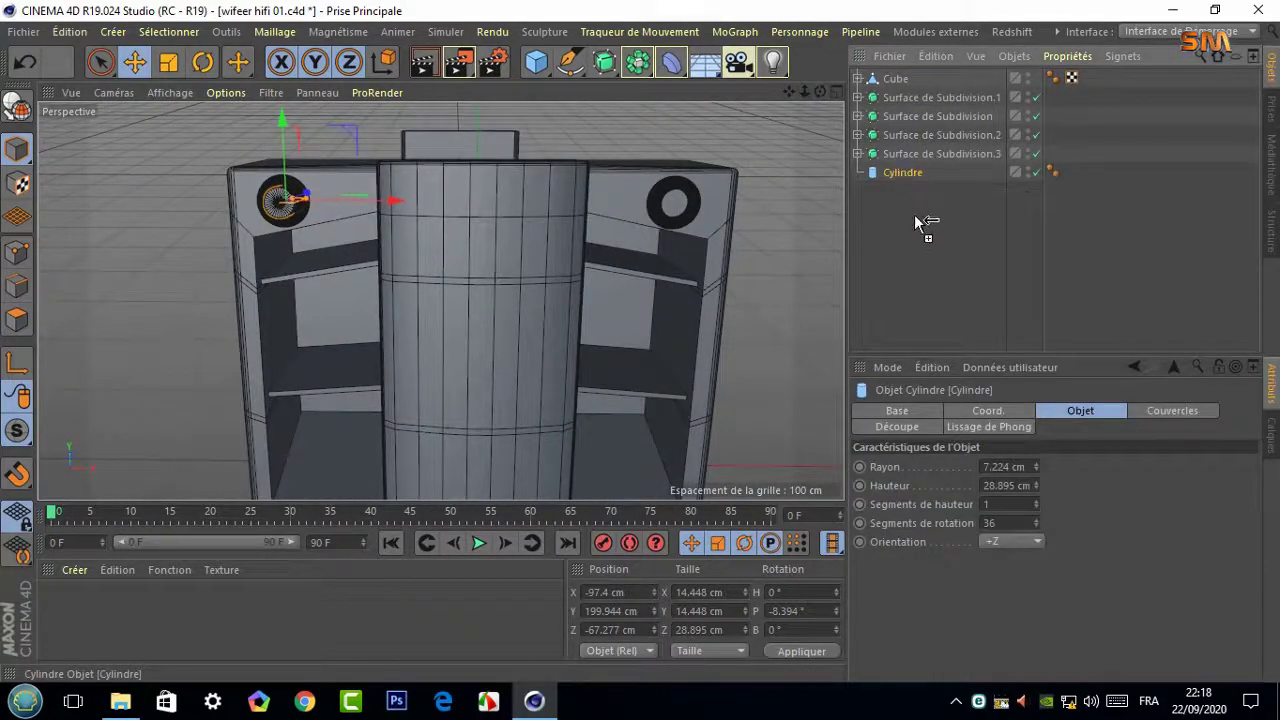
# Duplicate the two cylinders and drag the copies down toward the cabinet's lower rings
pyautogui.moveTo(347, 199); pyautogui.dragTo(768, 228)
pyautogui.scroll(3, 771, 228)
pyautogui.scroll(2, 712, 214)
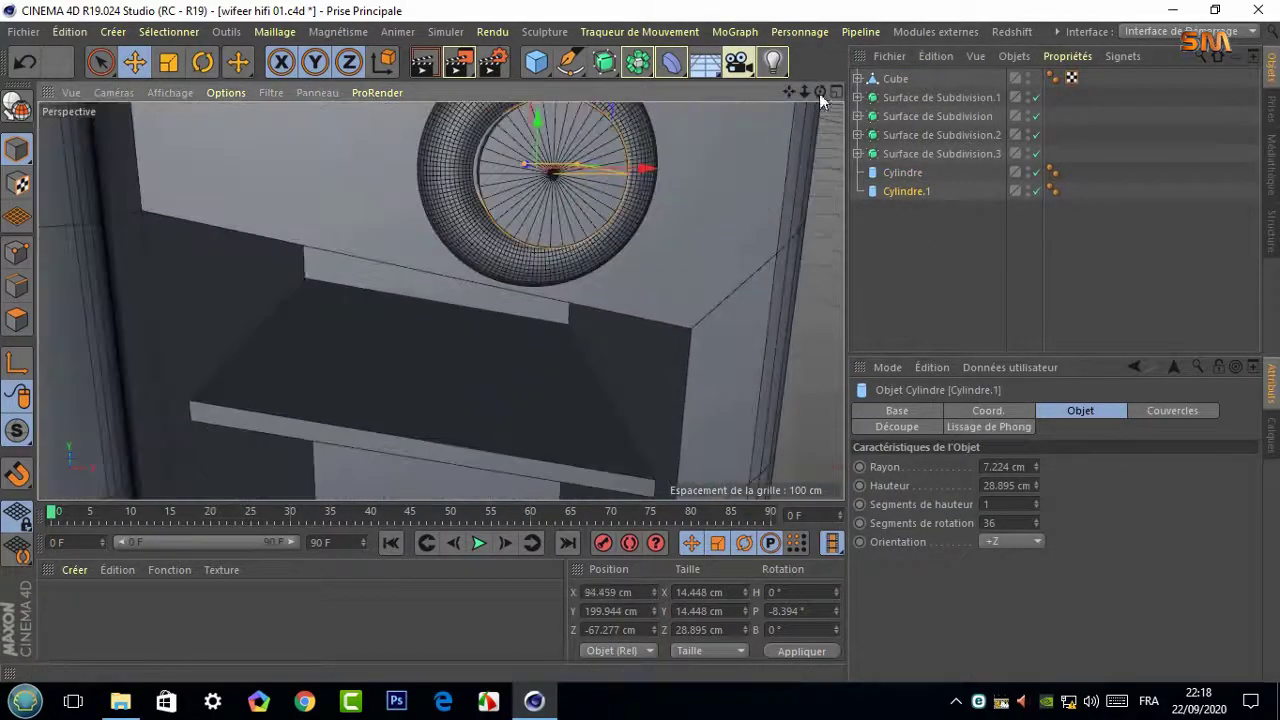
pyautogui.moveTo(819, 93); pyautogui.dragTo(489, 212)
pyautogui.moveTo(819, 91); pyautogui.dragTo(440, 294)
pyautogui.click(440, 294)
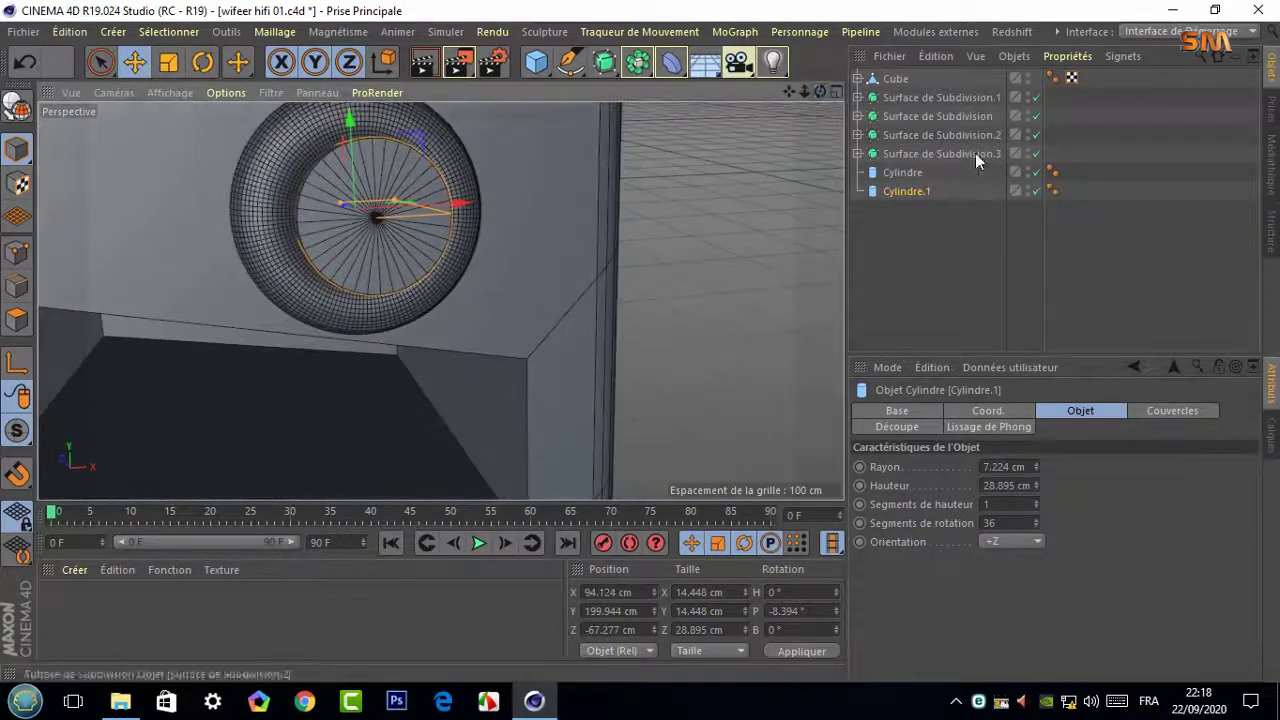
pyautogui.moveTo(919, 197); pyautogui.dragTo(649, 286)
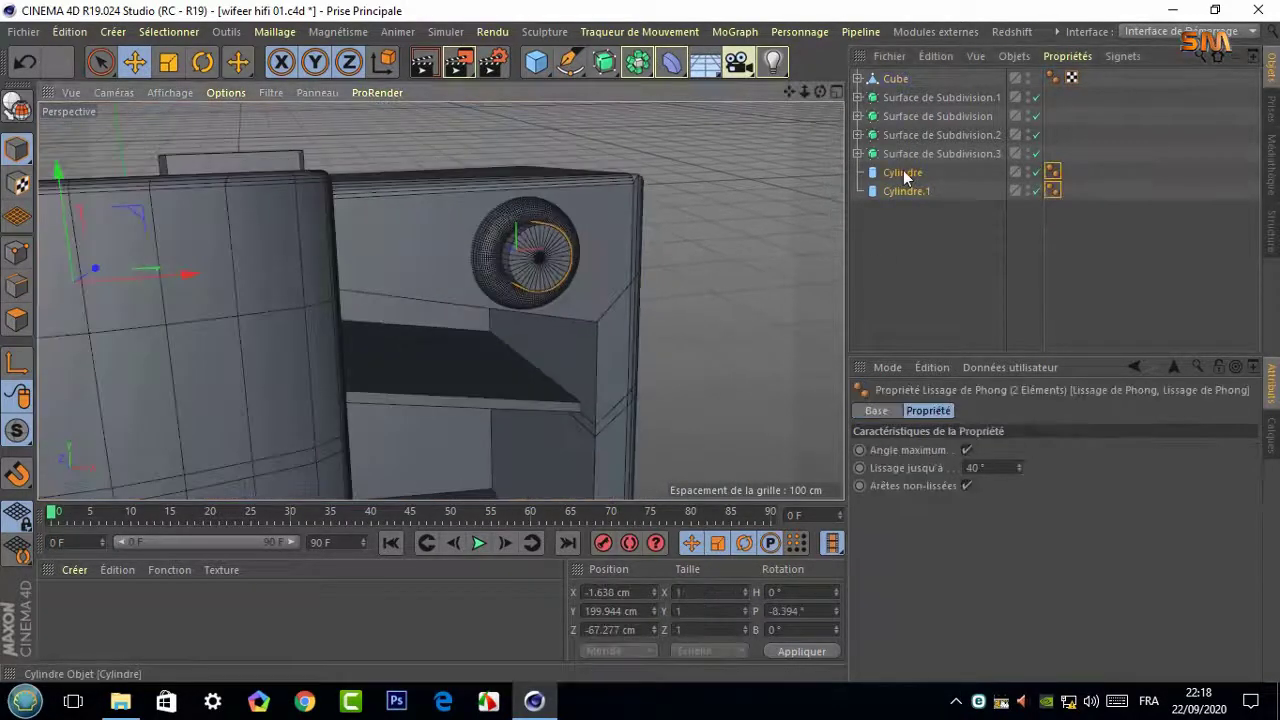
pyautogui.scroll(-3, 420, 253)
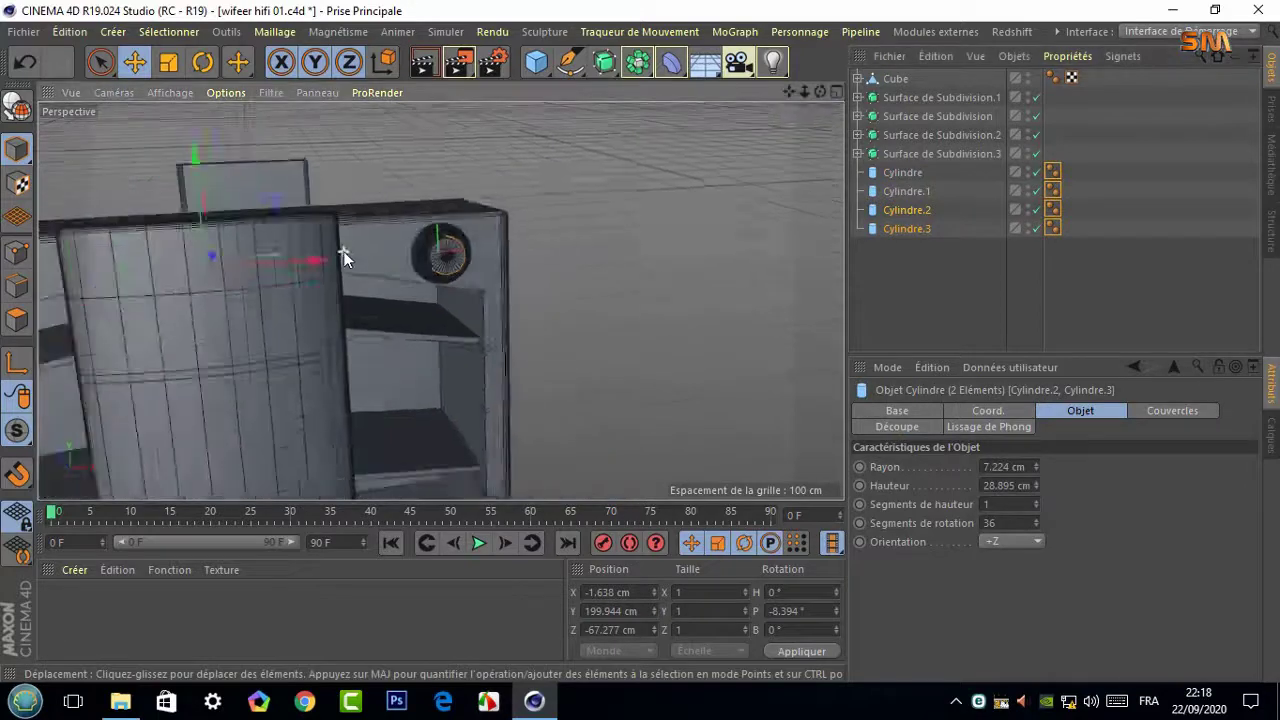
pyautogui.moveTo(805, 95); pyautogui.dragTo(700, 250)
pyautogui.moveTo(383, 300); pyautogui.dragTo(380, 355)
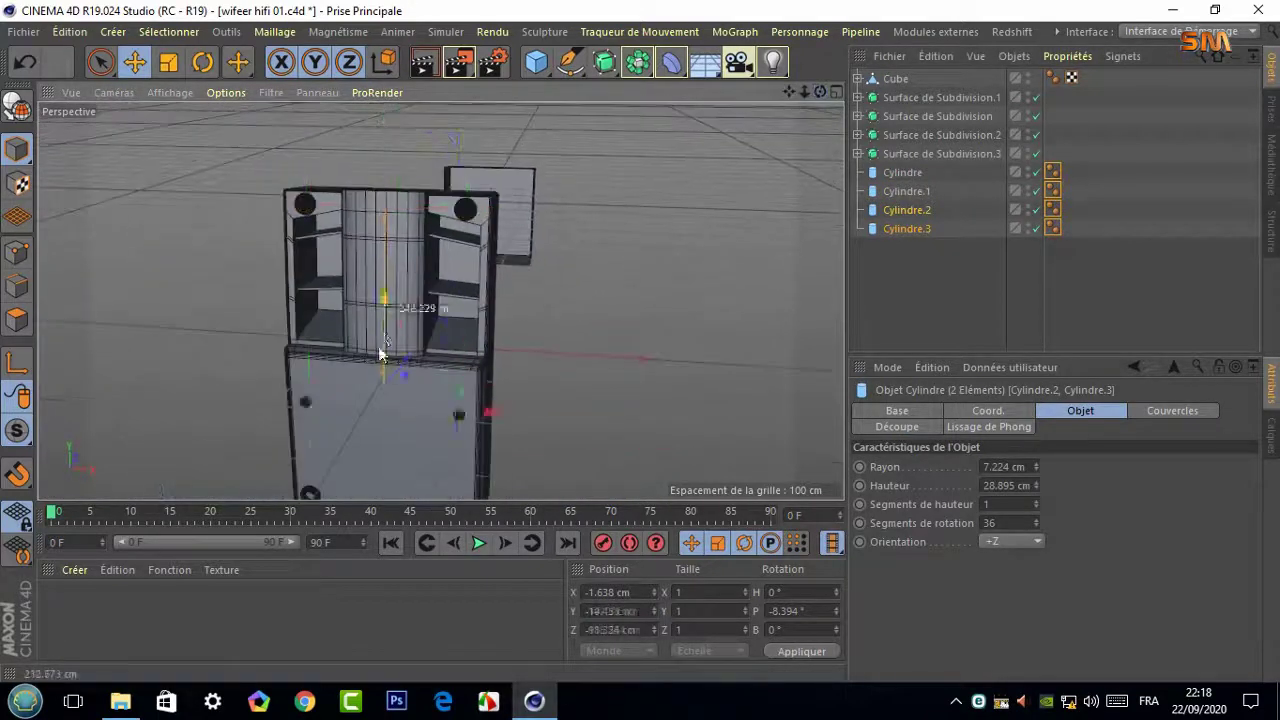
# In the maximised Droite view, tilt Cylindre.2 and Cylindre.3 to about -2.7° pitch
pyautogui.middleClick(364, 447)
pyautogui.middleClick(715, 305)
pyautogui.scroll(3, 464, 280)
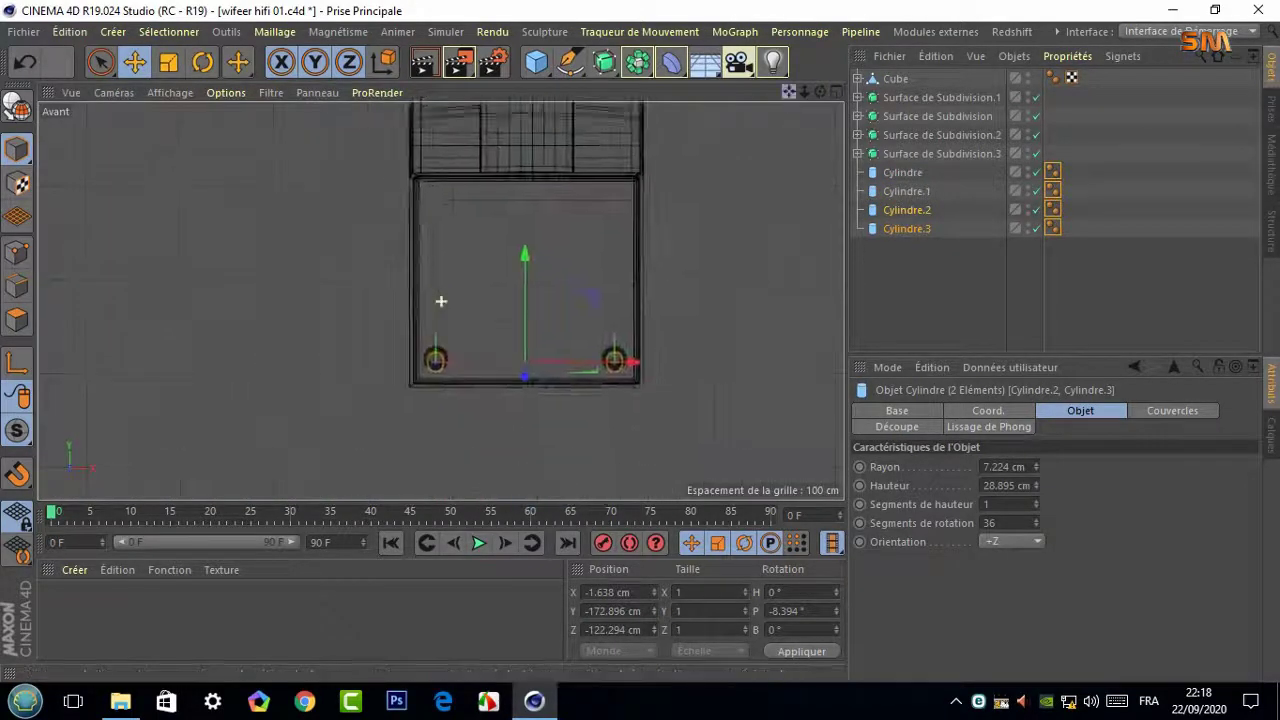
pyautogui.scroll(2, 464, 280)
pyautogui.click(836, 91)
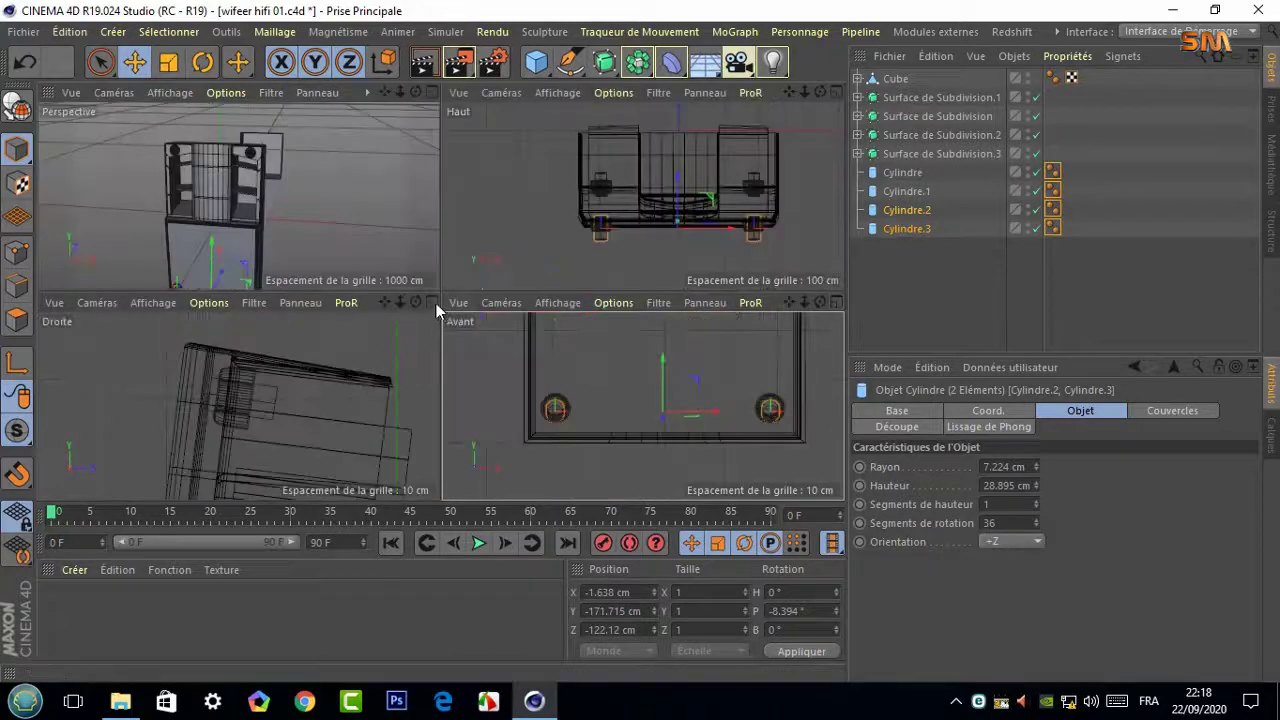
pyautogui.click(436, 303)
pyautogui.moveTo(789, 92); pyautogui.dragTo(441, 301)
pyautogui.scroll(-2, 441, 301)
pyautogui.scroll(-2, 441, 301)
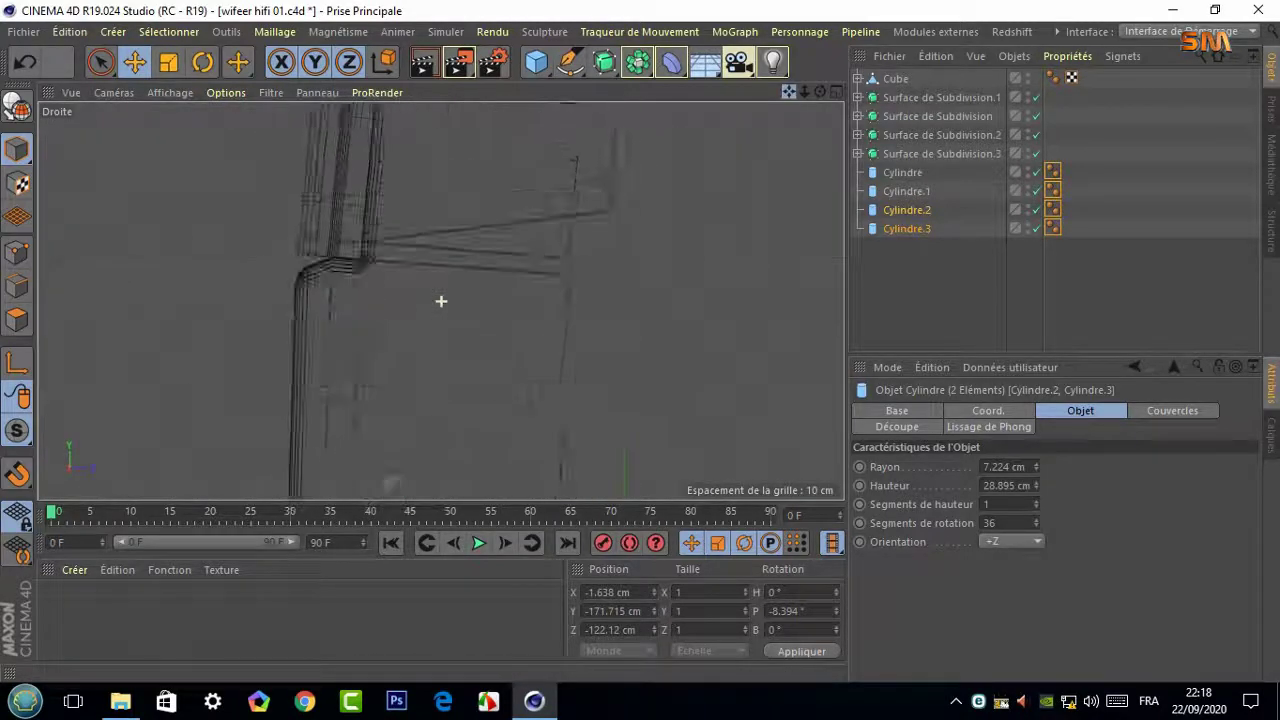
pyautogui.scroll(-3, 282, 316)
pyautogui.click(203, 62)
pyautogui.moveTo(225, 195); pyautogui.dragTo(397, 253)
# Move the tilted cylinders deeper so they sit in the lower front panel's rings
pyautogui.press('e')
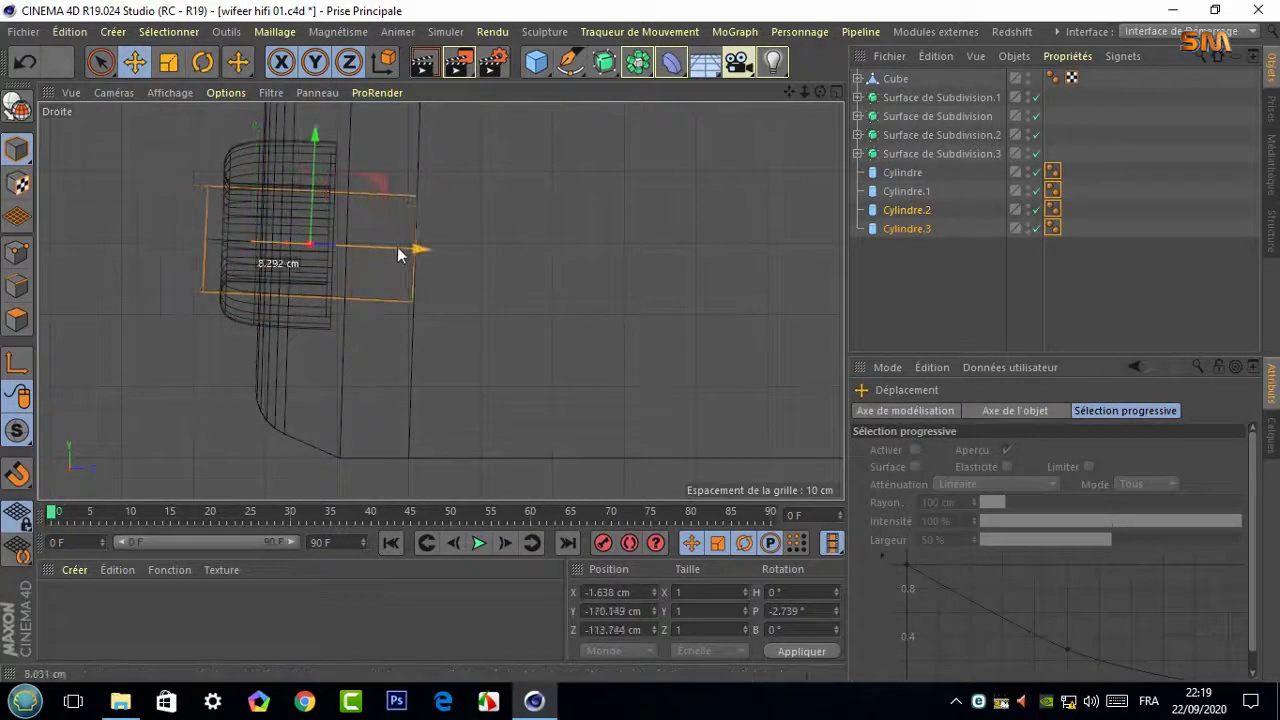
pyautogui.middleClick(397, 250)
pyautogui.middleClick(434, 95)
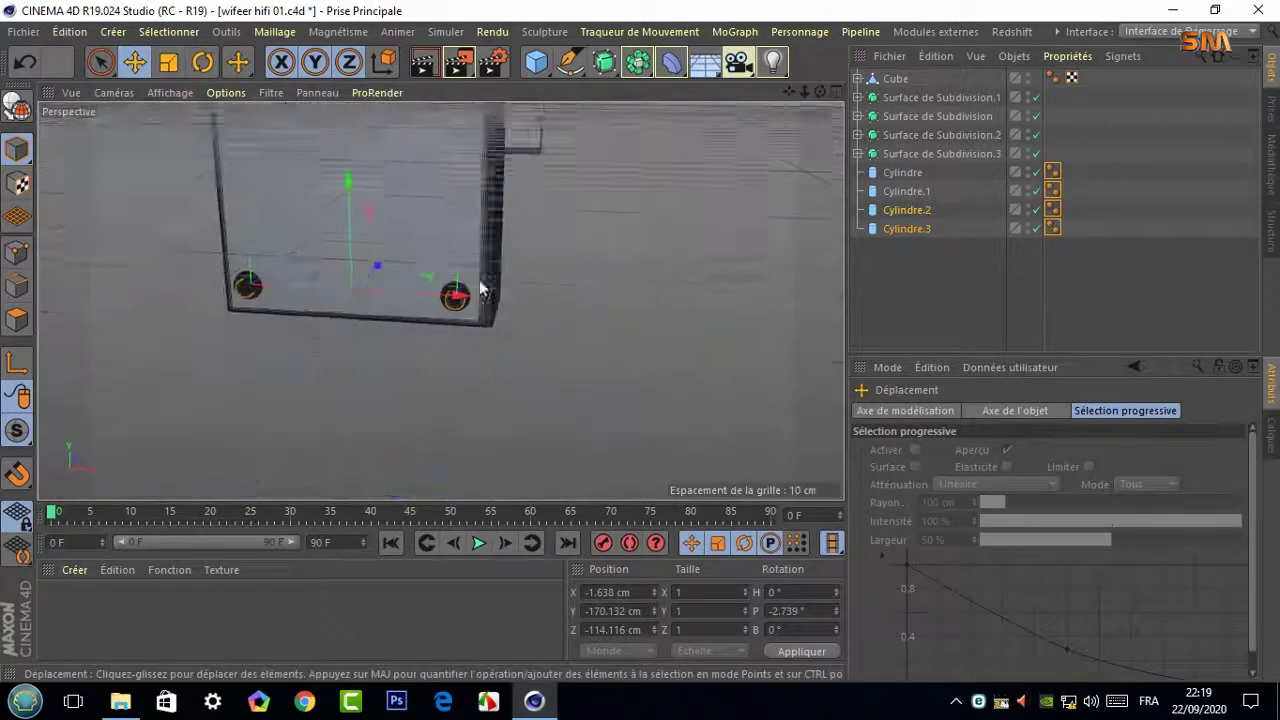
pyautogui.scroll(5, 480, 290)
pyautogui.keyDown('alt'); pyautogui.moveTo(443, 300); pyautogui.dragTo(258, 352); pyautogui.keyUp('alt')
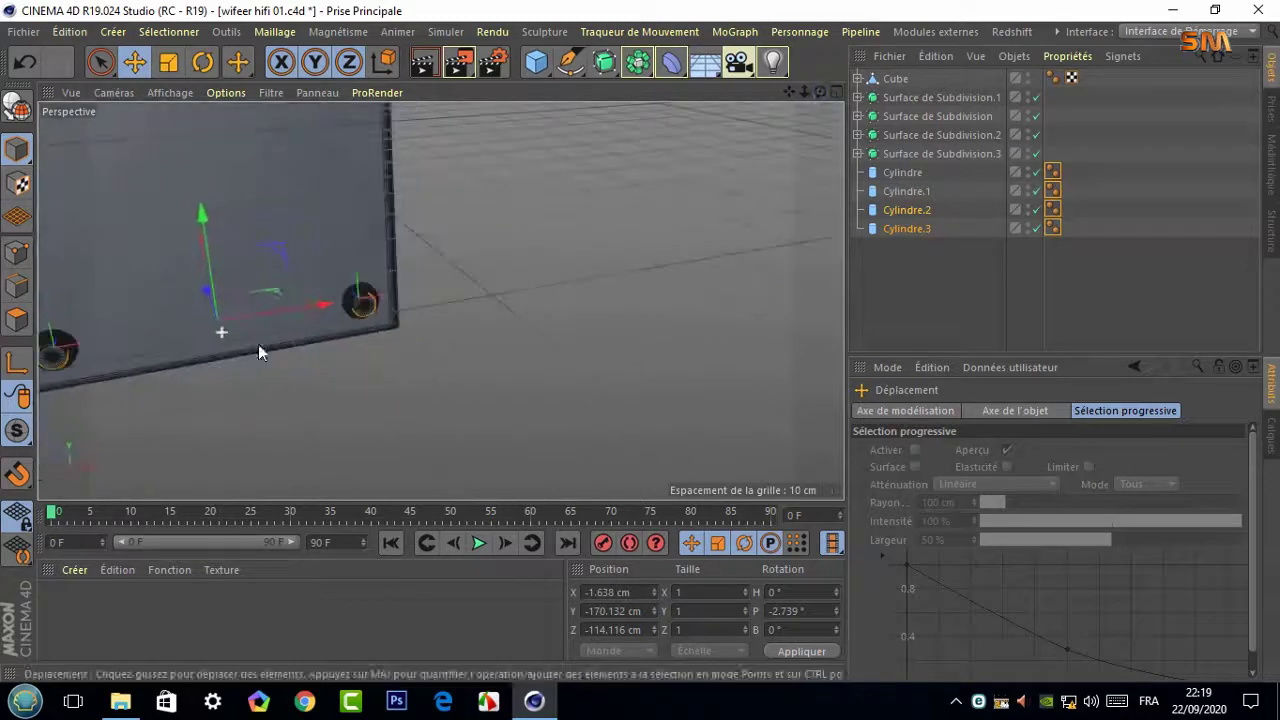
# Group the four cylinders under a new null named tr 01
pyautogui.keyDown('shift'); pyautogui.click(906, 172); pyautogui.keyUp('shift')
pyautogui.rightClick(906, 200)
pyautogui.click(926, 575)
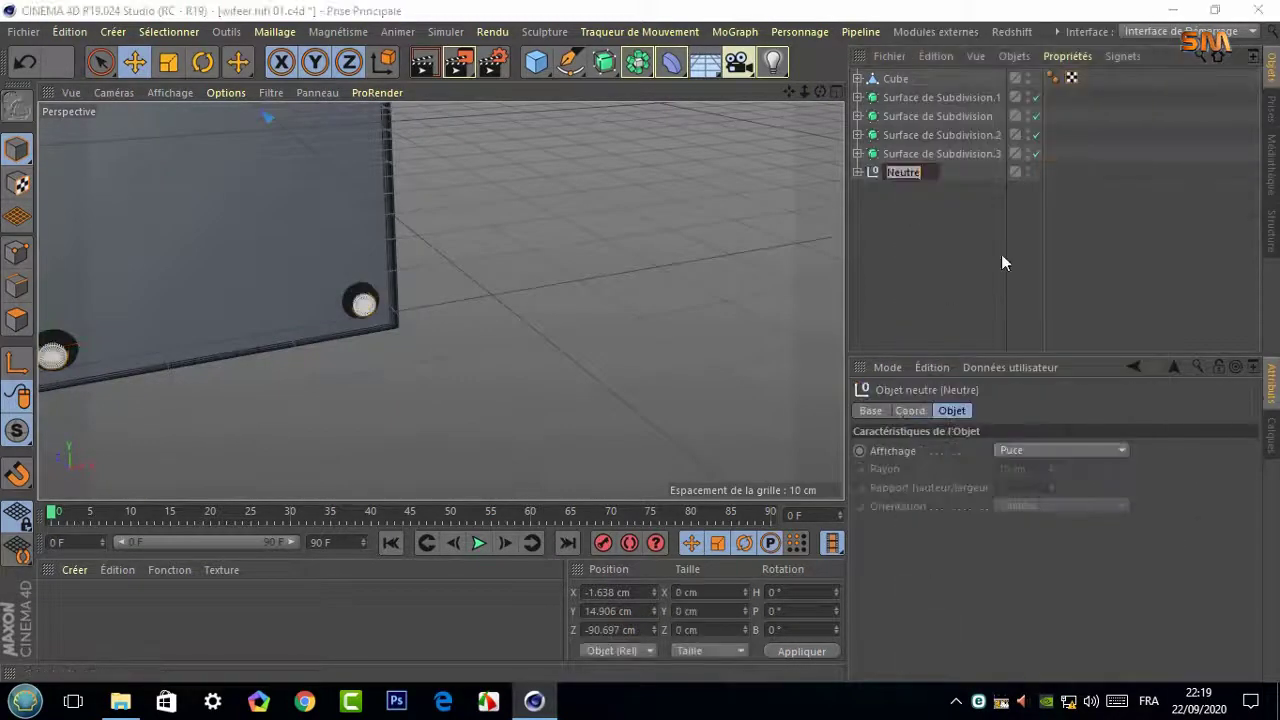
pyautogui.write('tr 01')
pyautogui.press('Return')
# Add a Boole object and place the Cube and tr 01 inside it to cut the holes
pyautogui.scroll(-3, 475, 240)
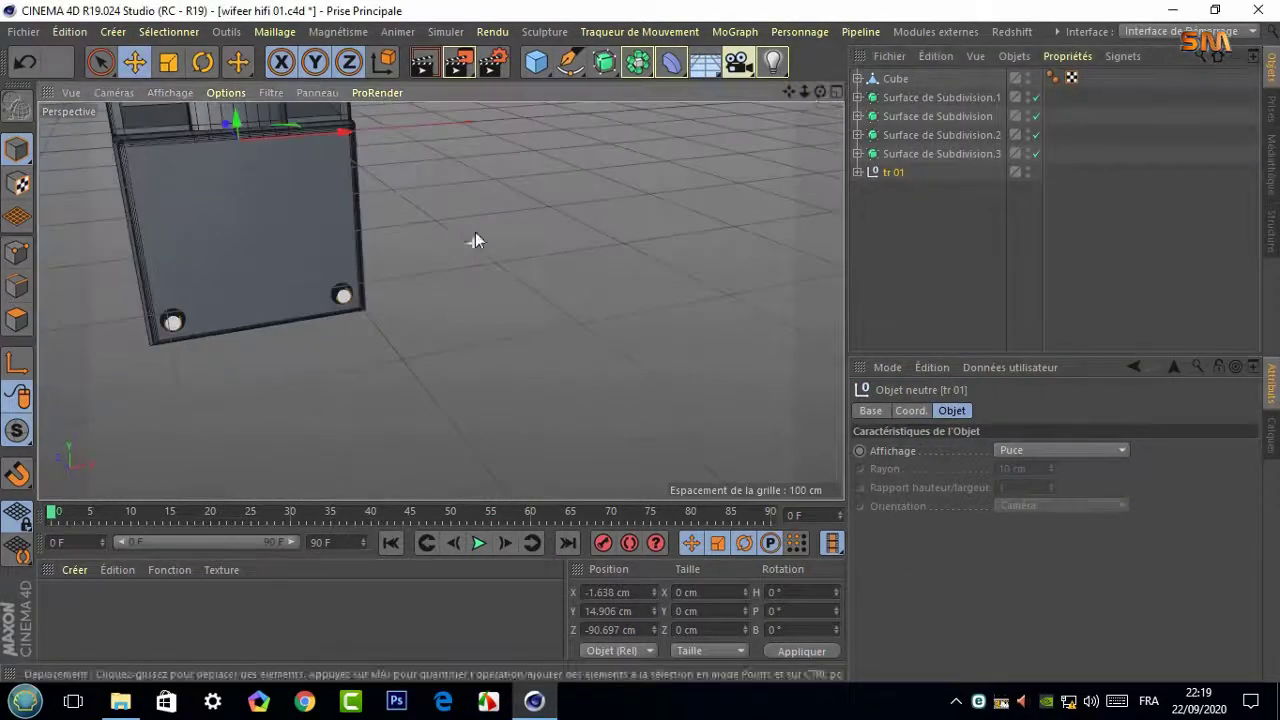
pyautogui.moveTo(475, 240)
pyautogui.keyDown('alt'); pyautogui.mouseDown()
pyautogui.moveTo(440, 297)
pyautogui.moveTo(793, 86)
pyautogui.mouseUp(); pyautogui.keyUp('alt')
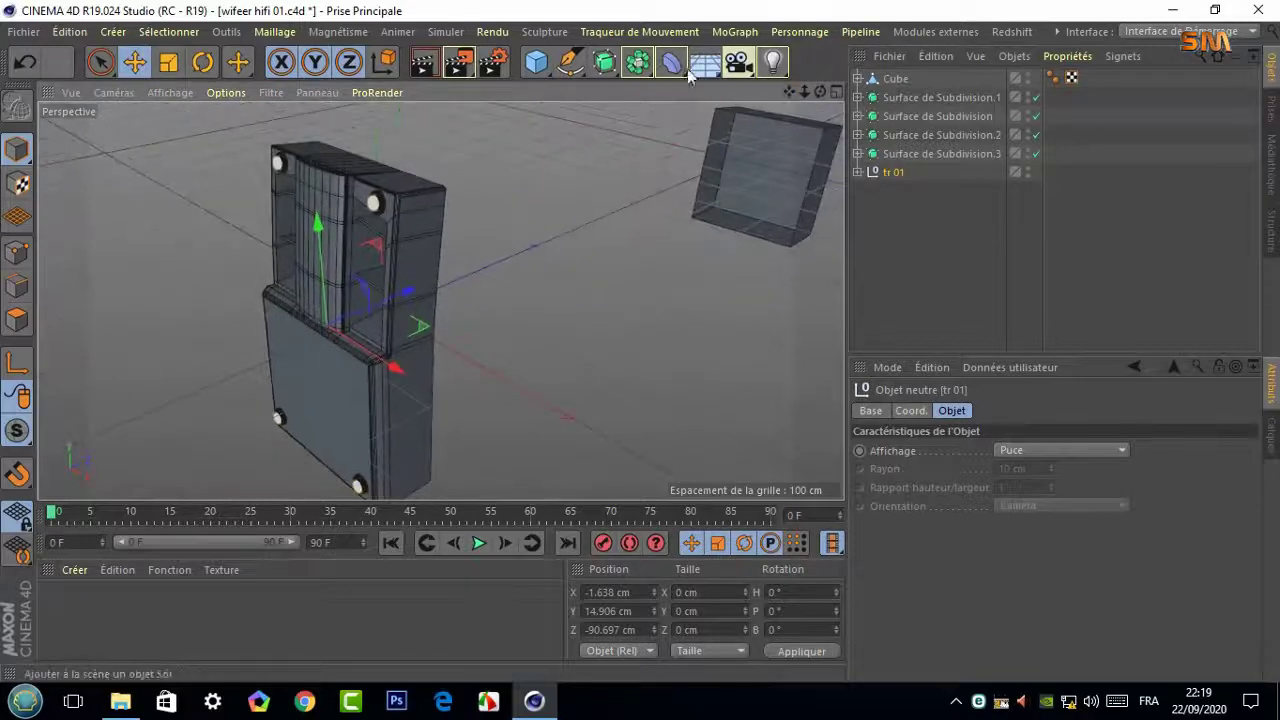
pyautogui.moveTo(688, 75); pyautogui.dragTo(1020, 86)
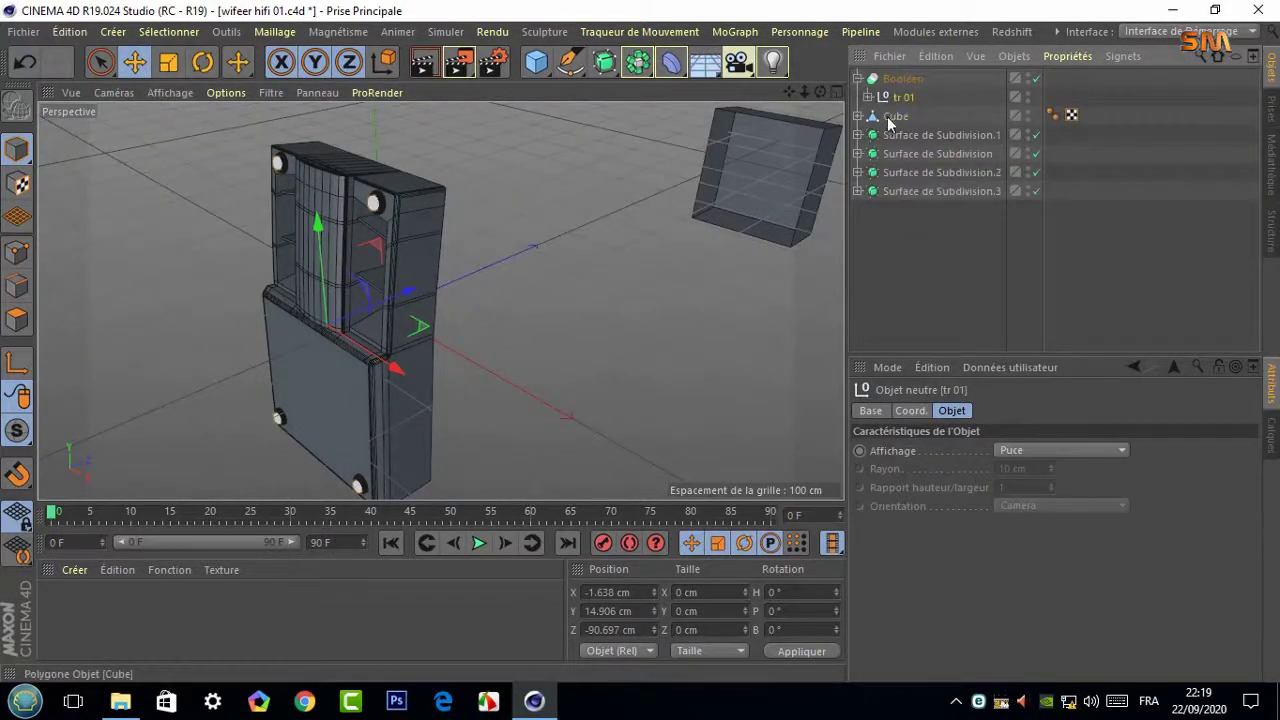
pyautogui.moveTo(888, 120); pyautogui.dragTo(903, 79)
pyautogui.click(903, 78)
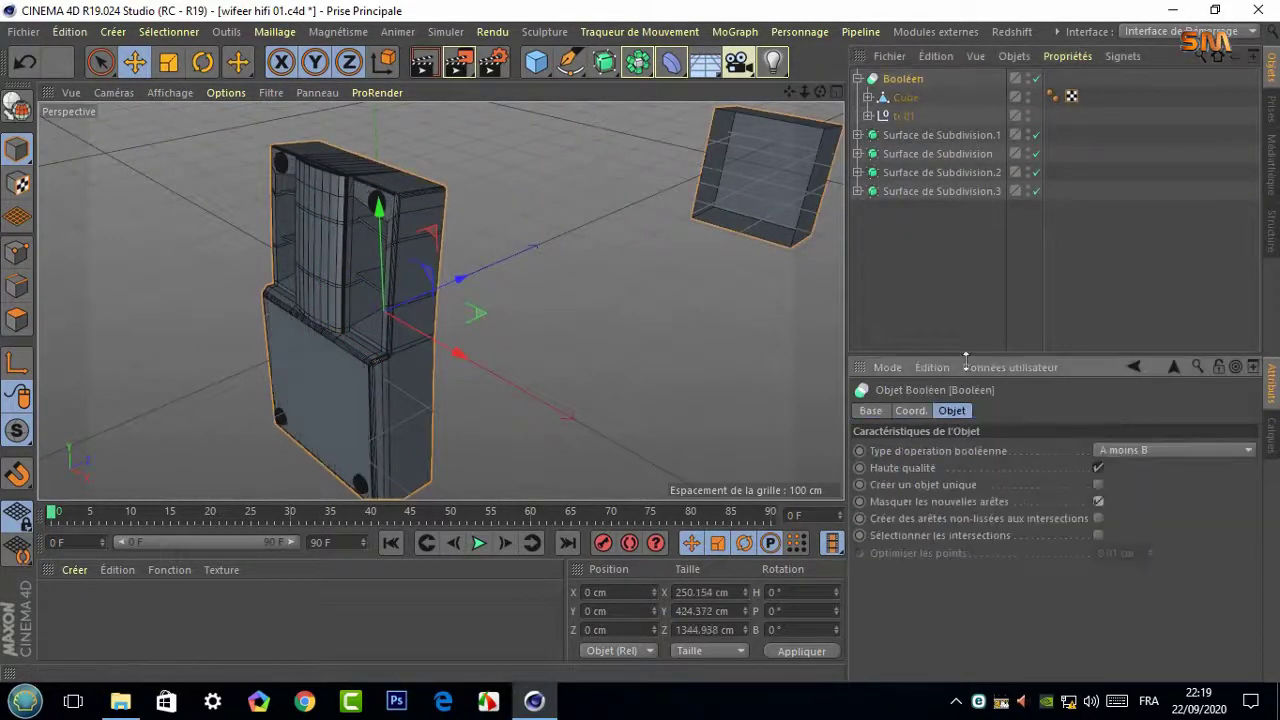
pyautogui.keyDown('alt'); pyautogui.moveTo(520, 300); pyautogui.dragTo(434, 297); pyautogui.keyUp('alt')
pyautogui.scroll(-3, 407, 217)
pyautogui.keyDown('alt'); pyautogui.moveTo(407, 217); pyautogui.dragTo(300, 230); pyautogui.keyUp('alt')
pyautogui.click(160, 93)
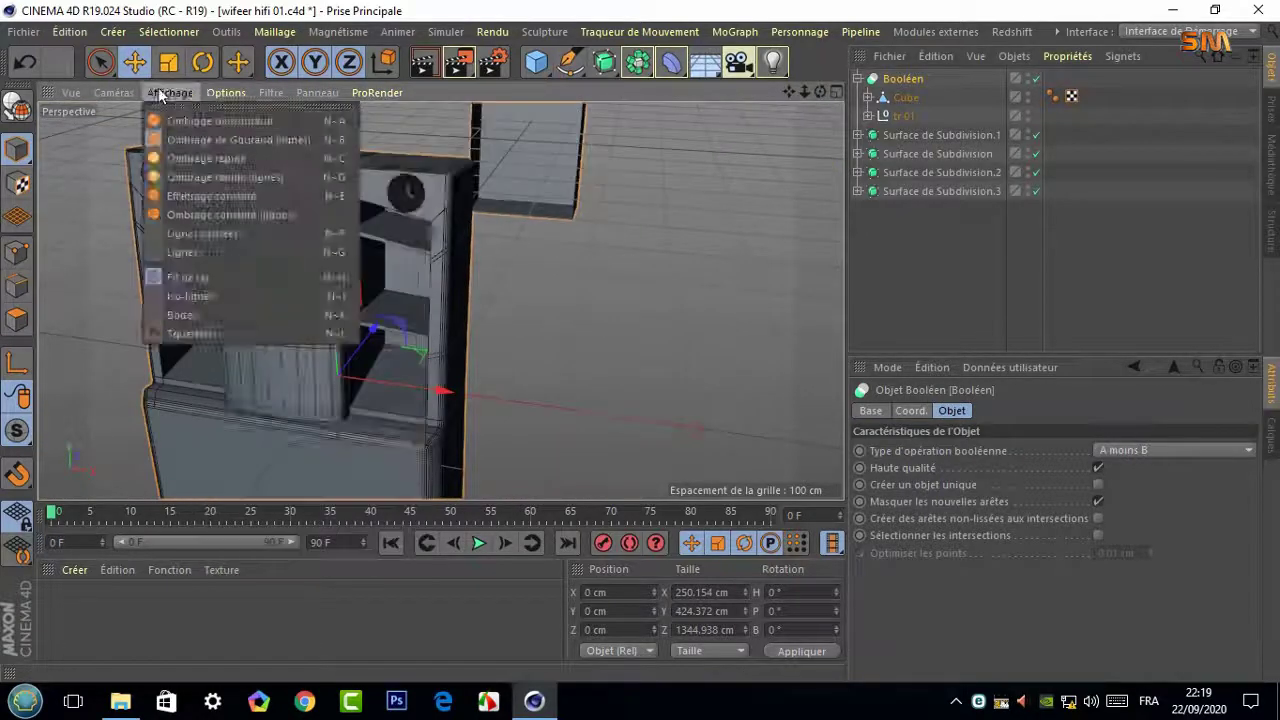
pyautogui.moveTo(820, 92); pyautogui.dragTo(721, 113)
pyautogui.scroll(3, 337, 352)
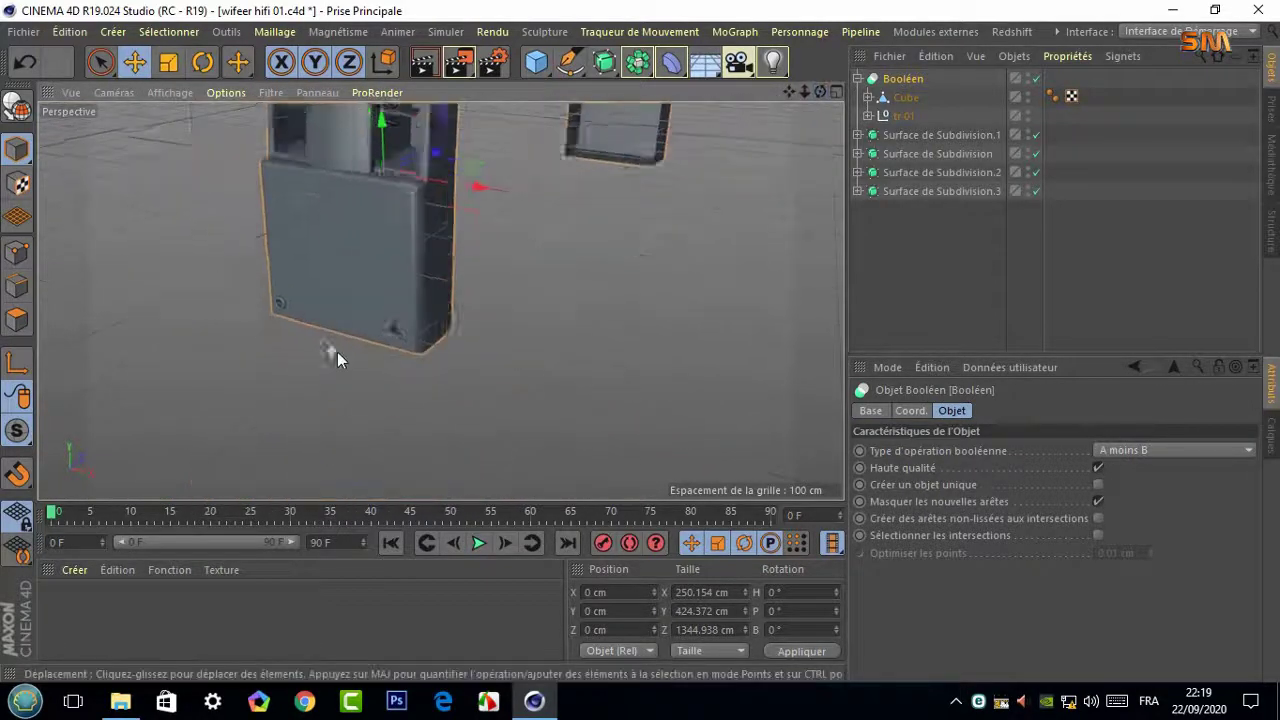
pyautogui.scroll(5, 345, 340)
pyautogui.scroll(3, 603, 307)
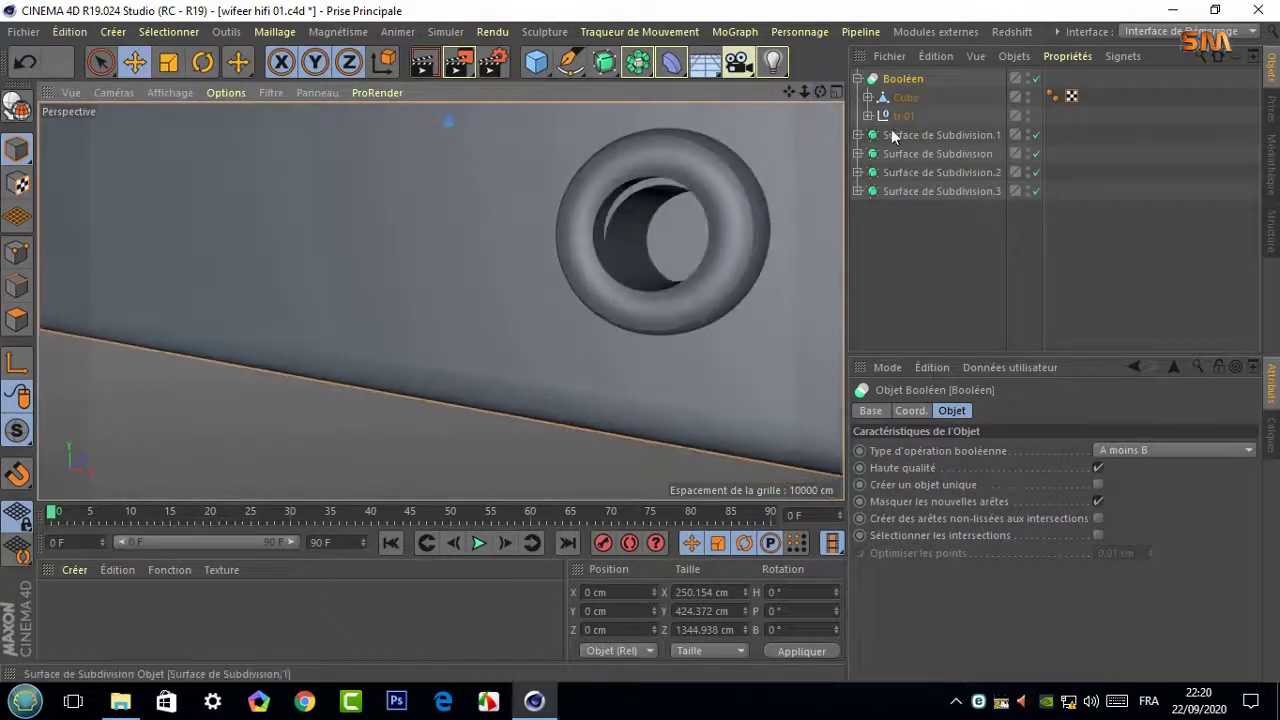
# Nudge Cylindre.3 and Cylindre.2 slightly along X to align them with their ring holes
pyautogui.click(868, 116)
pyautogui.click(925, 191)
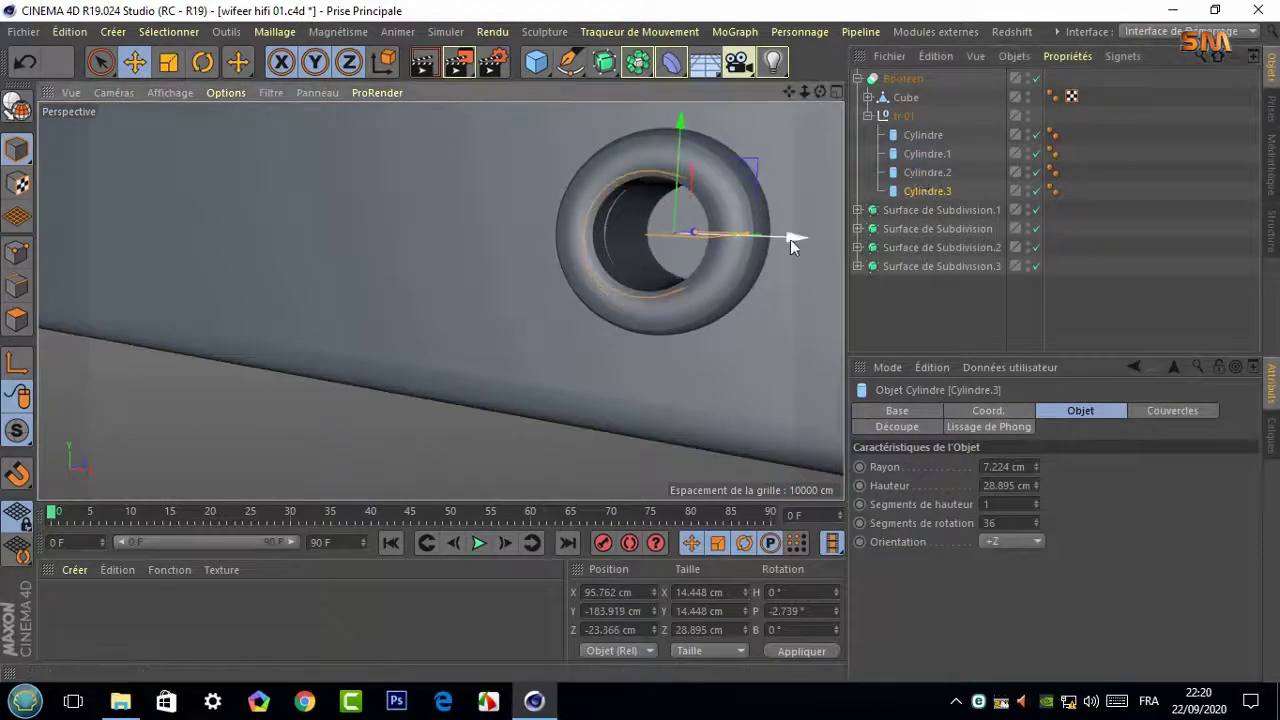
pyautogui.moveTo(790, 244); pyautogui.dragTo(829, 235)
pyautogui.keyDown('alt'); pyautogui.moveTo(829, 133); pyautogui.dragTo(238, 270); pyautogui.keyUp('alt')
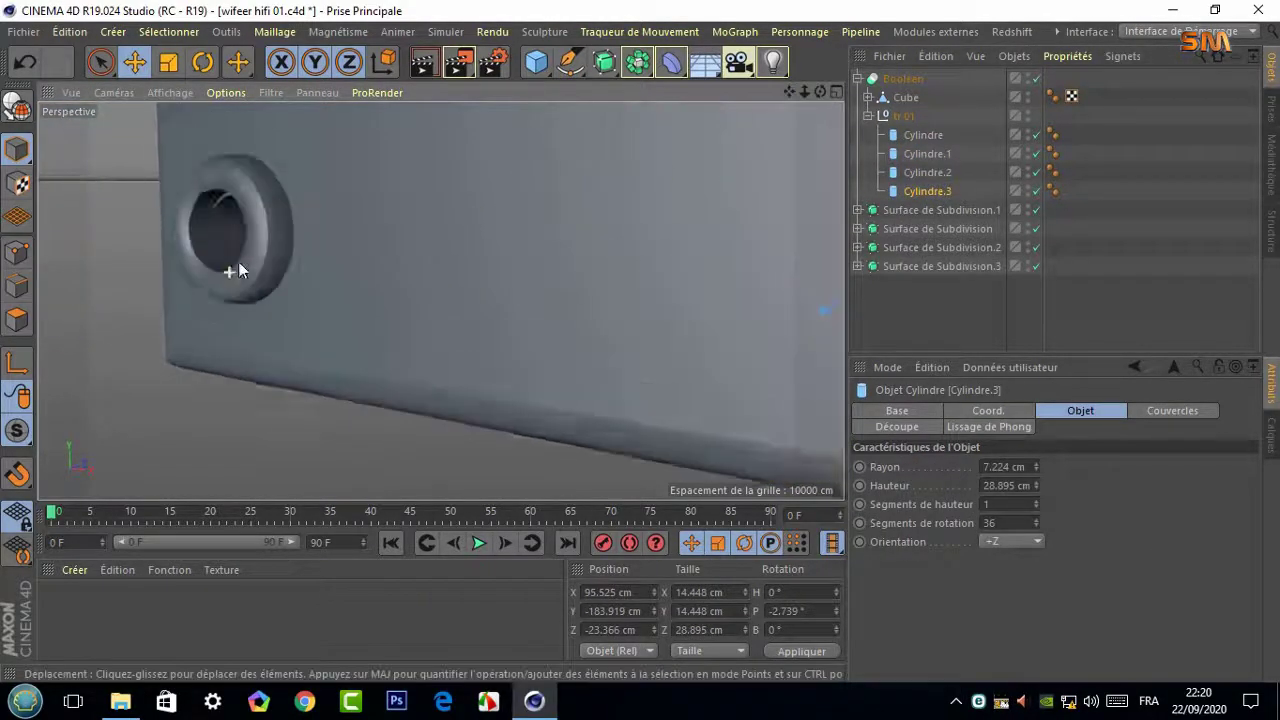
pyautogui.scroll(3, 238, 270)
pyautogui.keyDown('alt'); pyautogui.moveTo(440, 297); pyautogui.dragTo(832, 144); pyautogui.keyUp('alt')
pyautogui.click(927, 172)
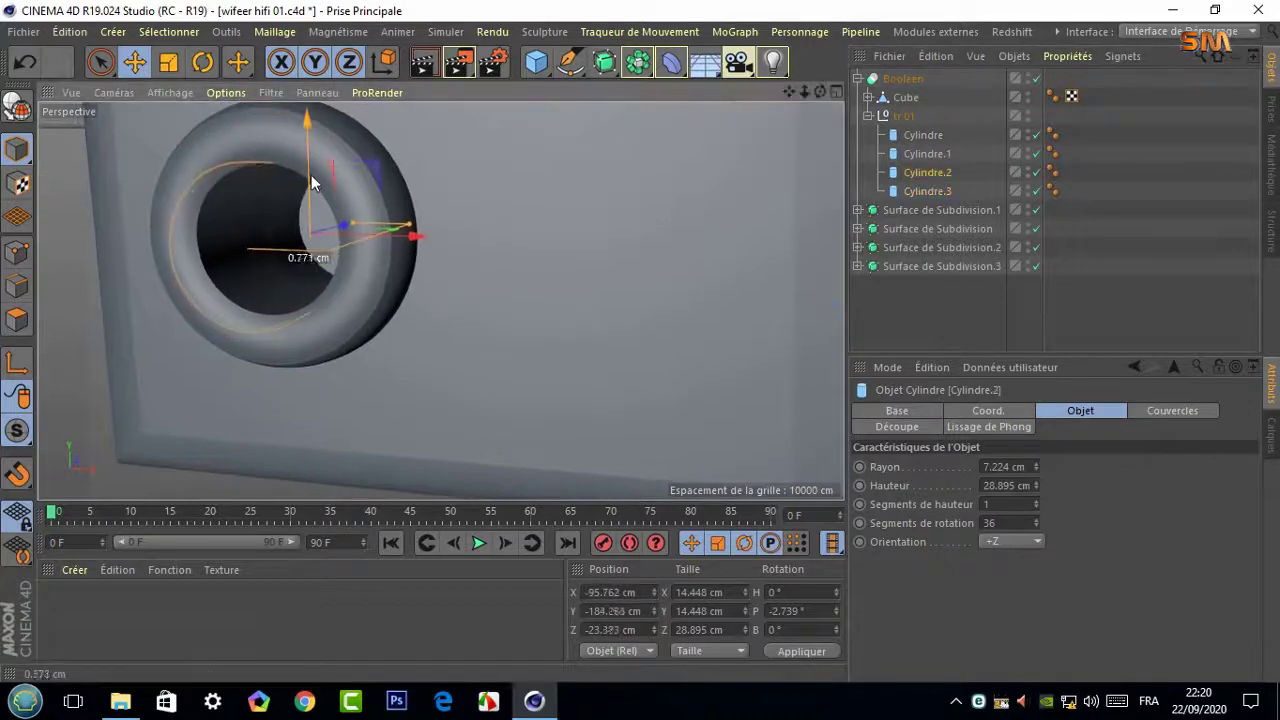
pyautogui.scroll(2, 440, 297)
pyautogui.moveTo(440, 297); pyautogui.dragTo(445, 297)
pyautogui.scroll(-3, 440, 297)
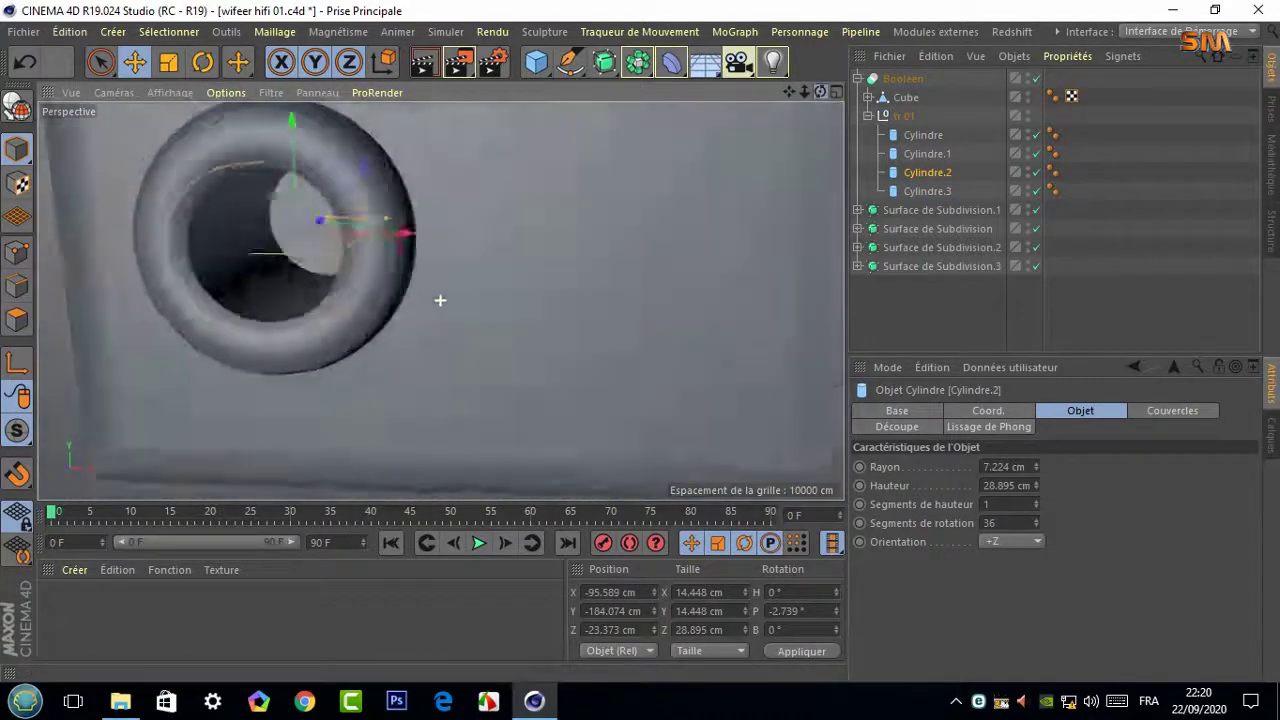
pyautogui.scroll(-2, 482, 249)
pyautogui.scroll(-3, 482, 249)
pyautogui.scroll(-3, 600, 200)
# Move Cylindre.1 to X 95.524, check Cylindre, then collapse the tr 01 and Boolean groups
pyautogui.click(927, 153)
pyautogui.press('o')
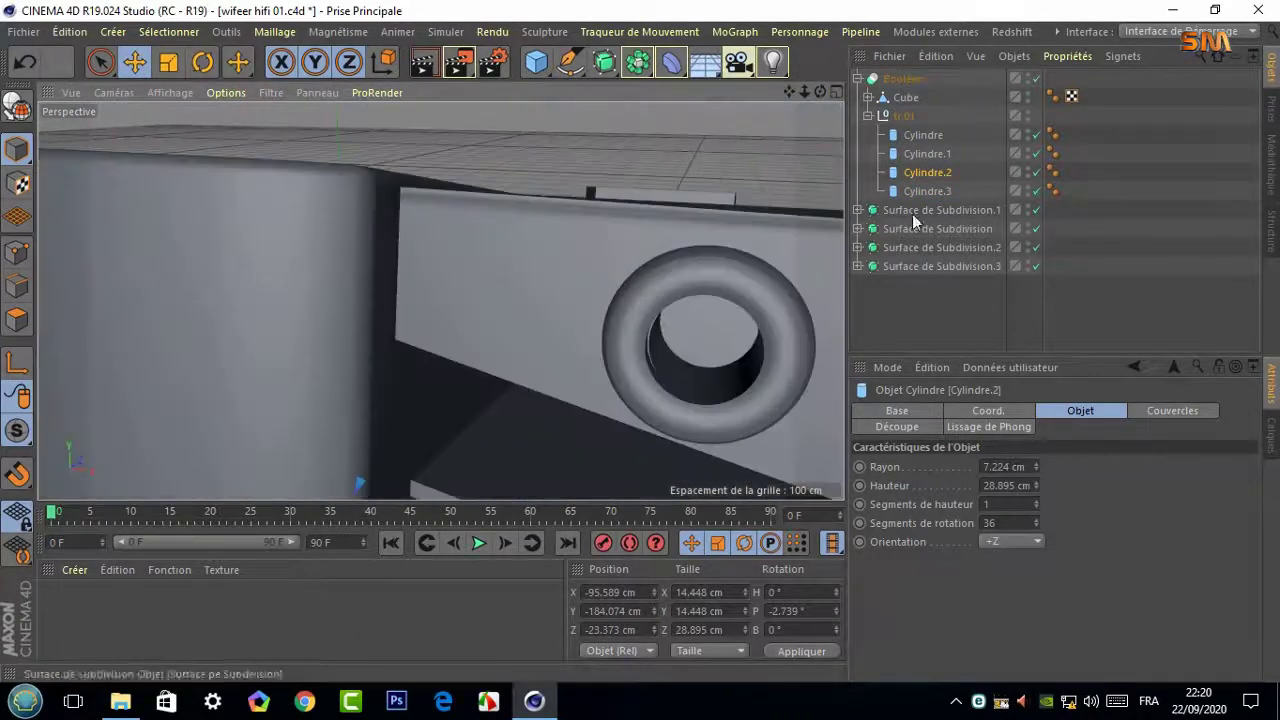
pyautogui.moveTo(745, 318); pyautogui.dragTo(792, 354)
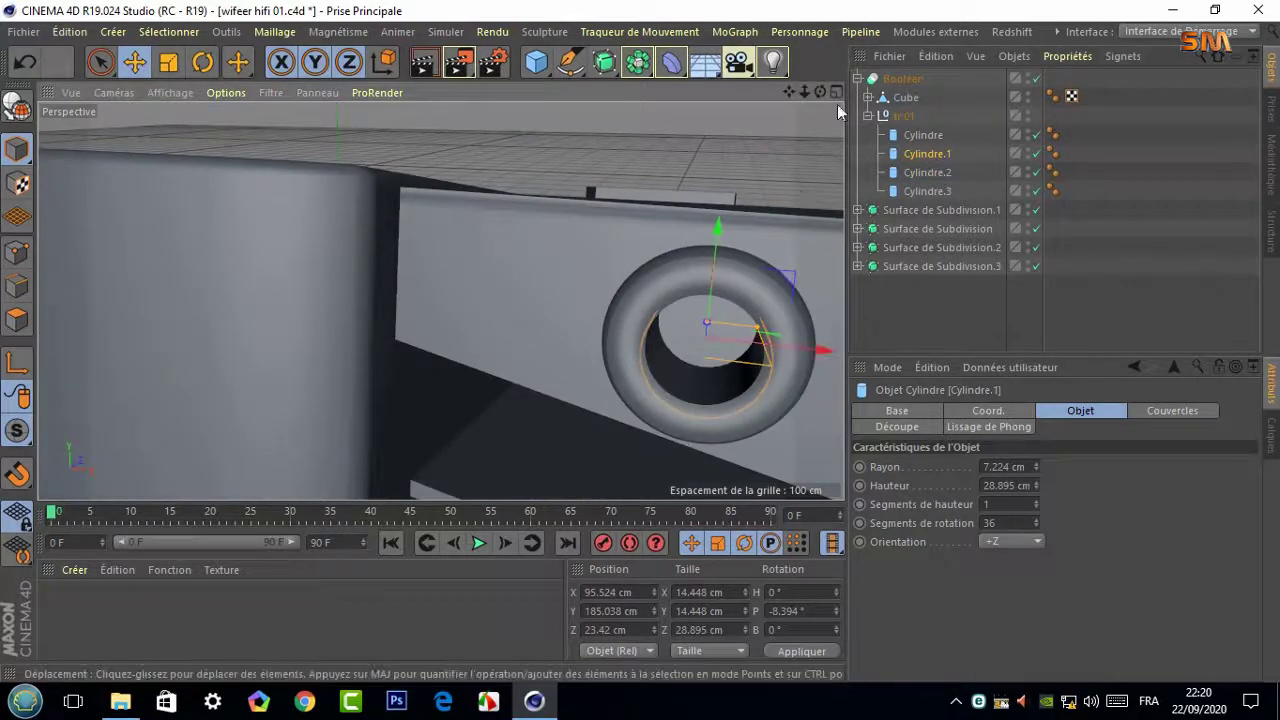
pyautogui.click(920, 134)
pyautogui.press('o')
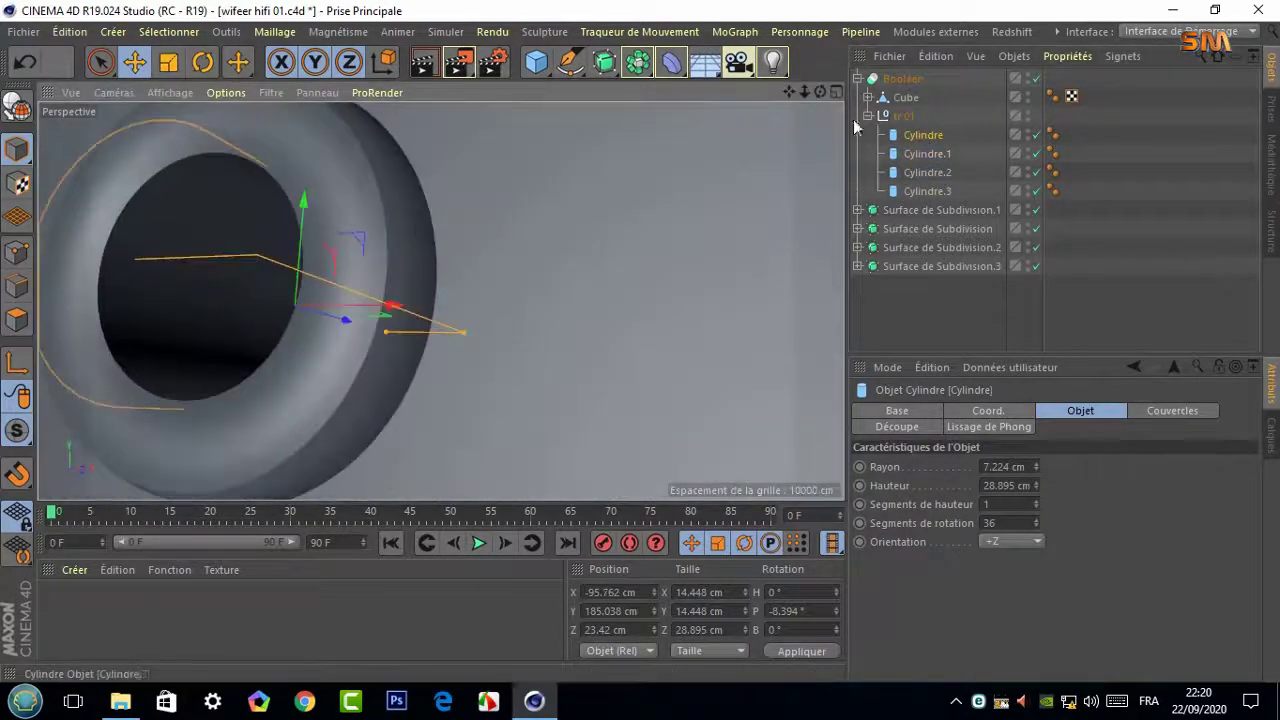
pyautogui.press('h')
pyautogui.click(333, 167)
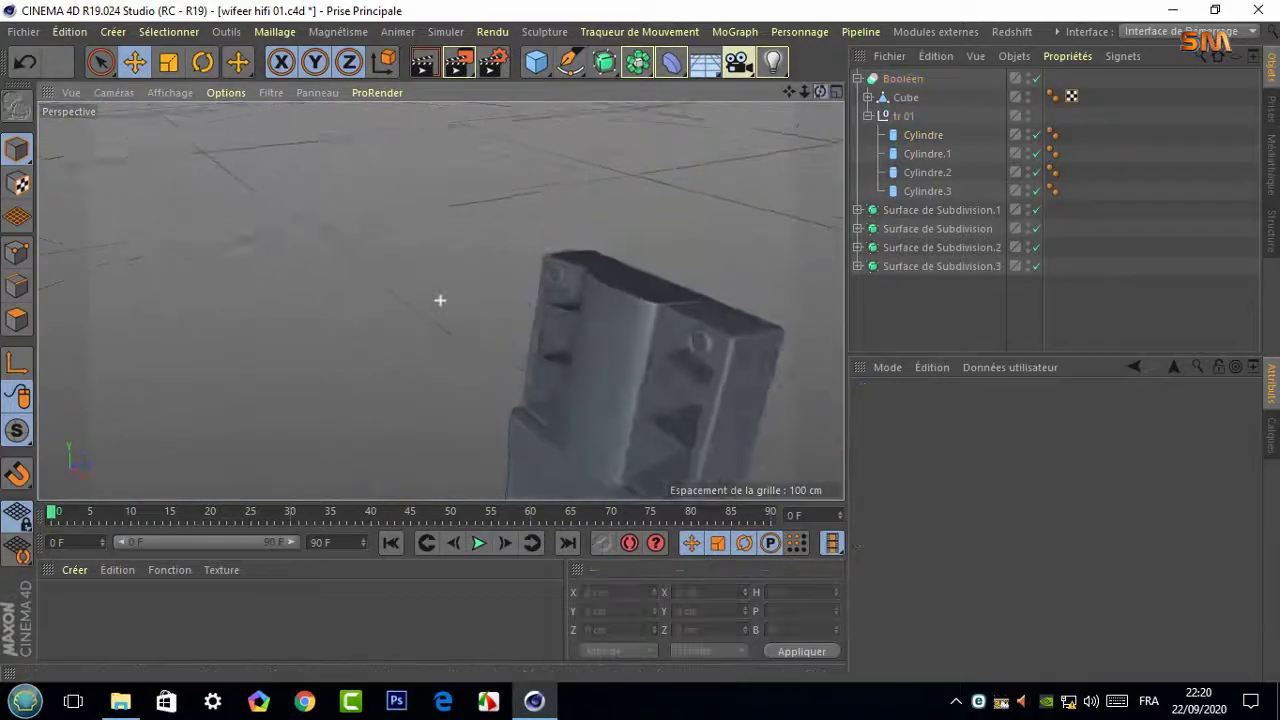
pyautogui.keyDown('alt'); pyautogui.moveTo(440, 300); pyautogui.dragTo(793, 188); pyautogui.keyUp('alt')
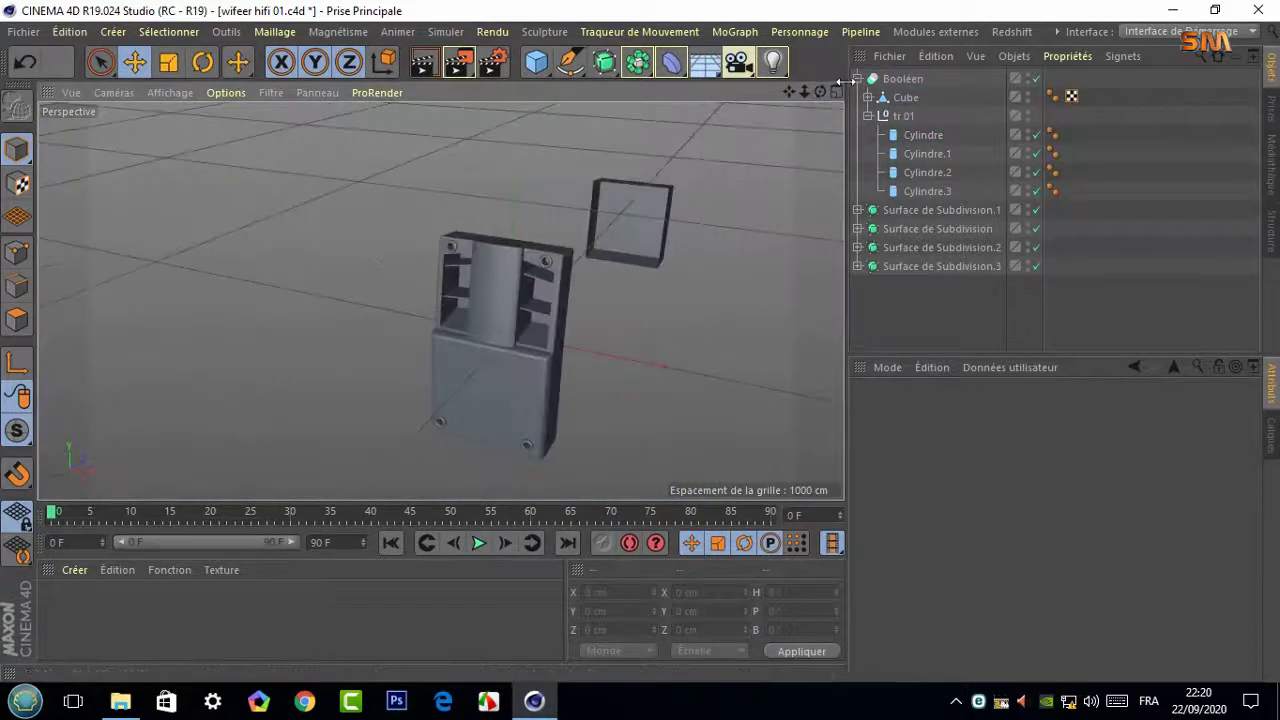
pyautogui.click(868, 116)
pyautogui.click(857, 78)
# Group all the cabinet objects under a single null, Neutre
pyautogui.moveTo(900, 160); pyautogui.dragTo(902, 162)
pyautogui.rightClick(905, 160)
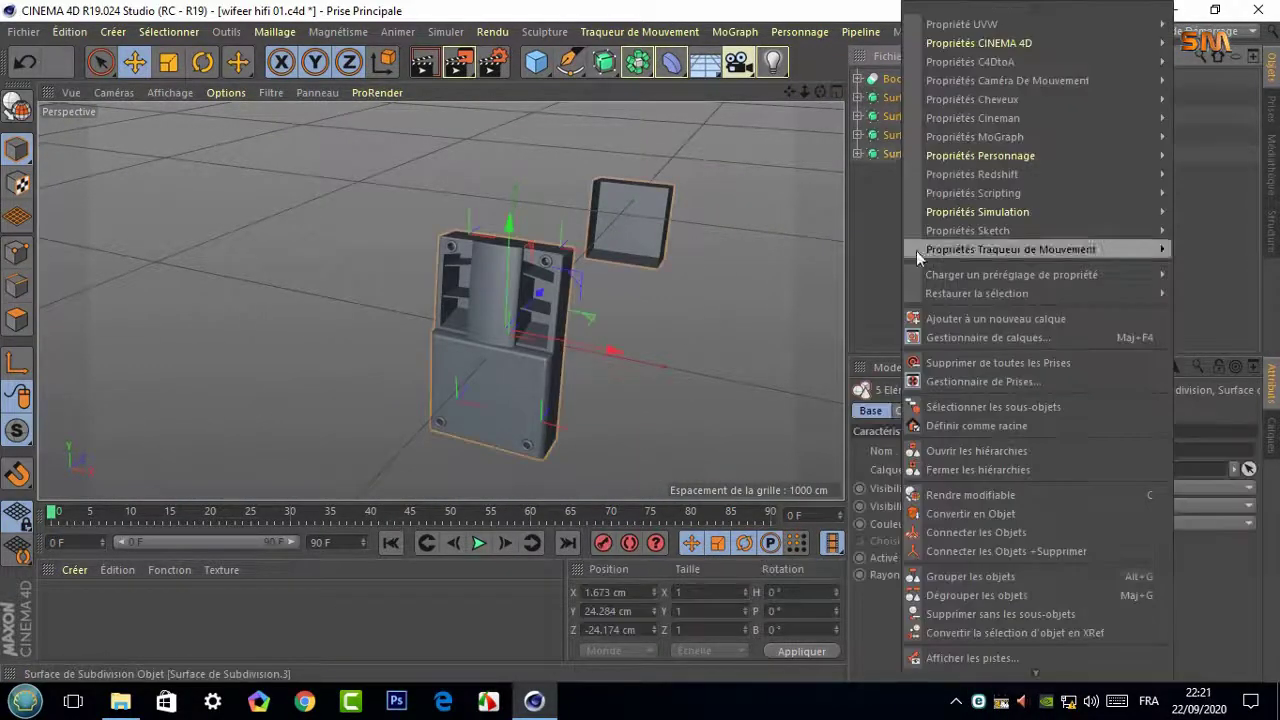
pyautogui.hotkey('alt', 'g')
pyautogui.click(871, 148)
# Save the scene as Sans titre 2.c4d in the stereo hifi folder, overwriting the existing file
pyautogui.click(20, 32)
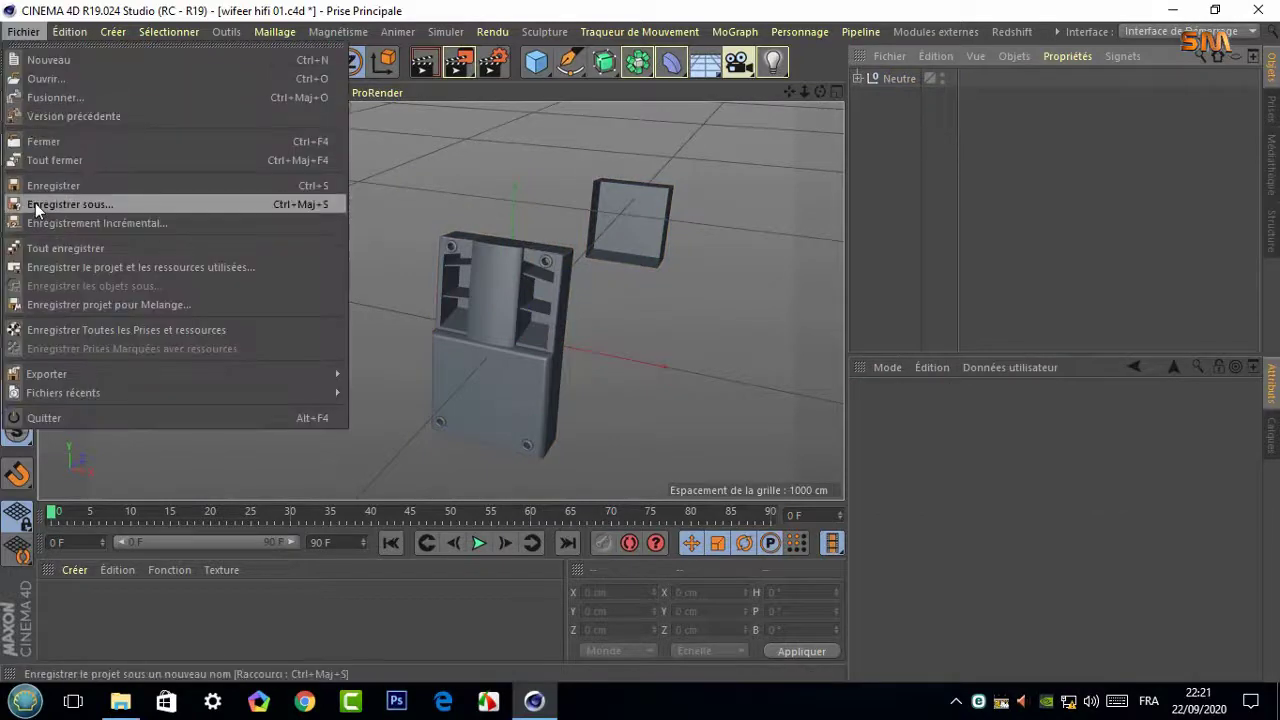
pyautogui.click(70, 204)
pyautogui.moveTo(627, 148); pyautogui.dragTo(632, 186)
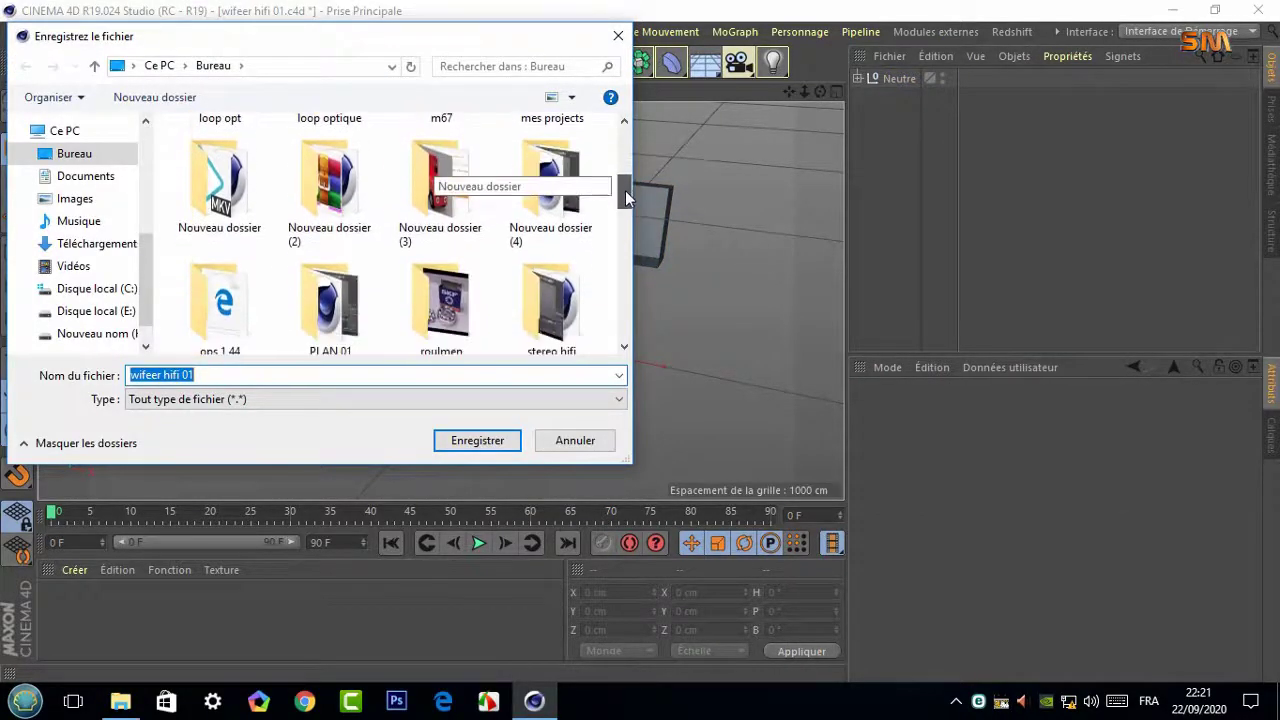
pyautogui.scroll(-2, 625, 198)
pyautogui.doubleClick(545, 250)
pyautogui.click(215, 200)
pyautogui.click(455, 445)
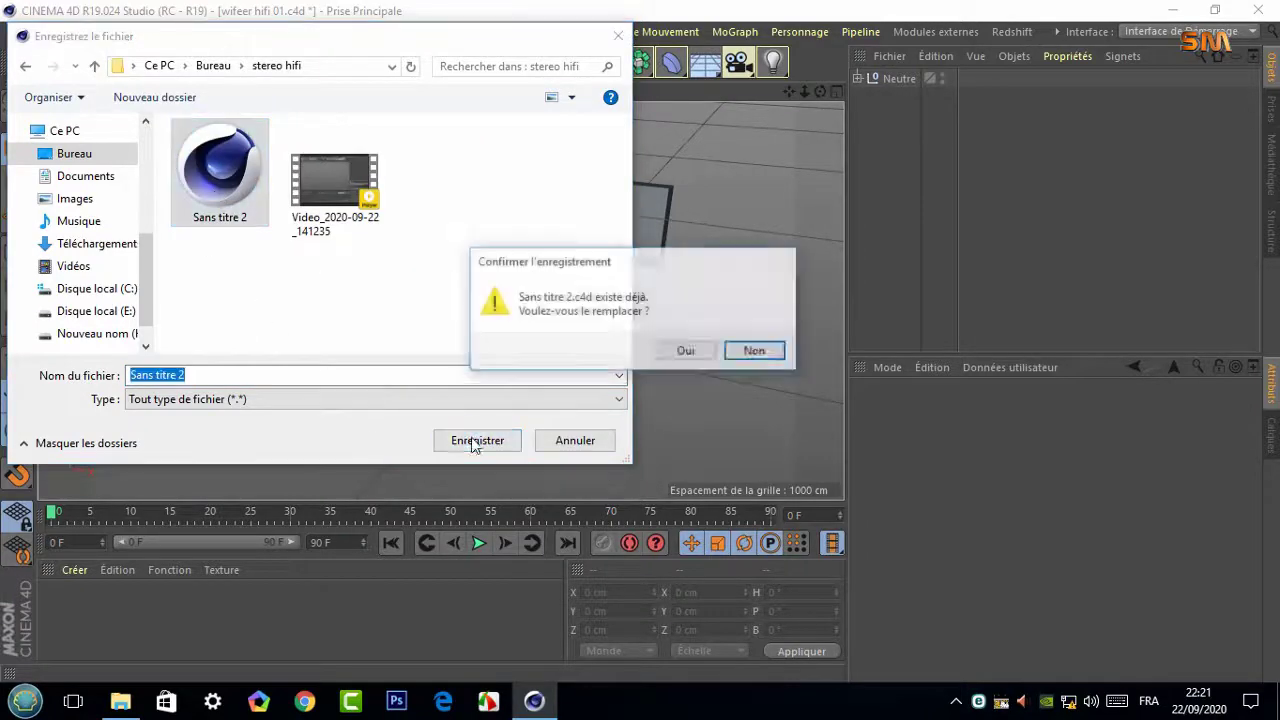
pyautogui.click(668, 350)
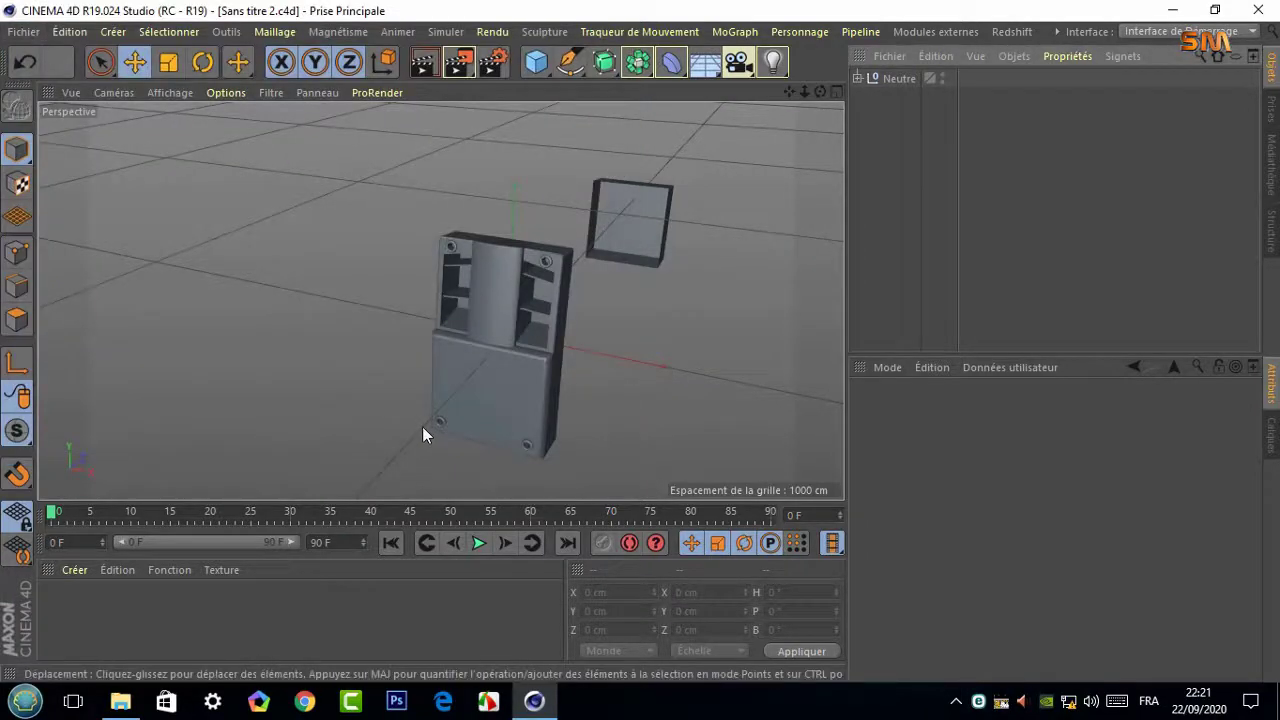
# Add a torus and set its orientation to +Z so it stands upright facing front
pyautogui.moveTo(537, 62); pyautogui.dragTo(591, 155)
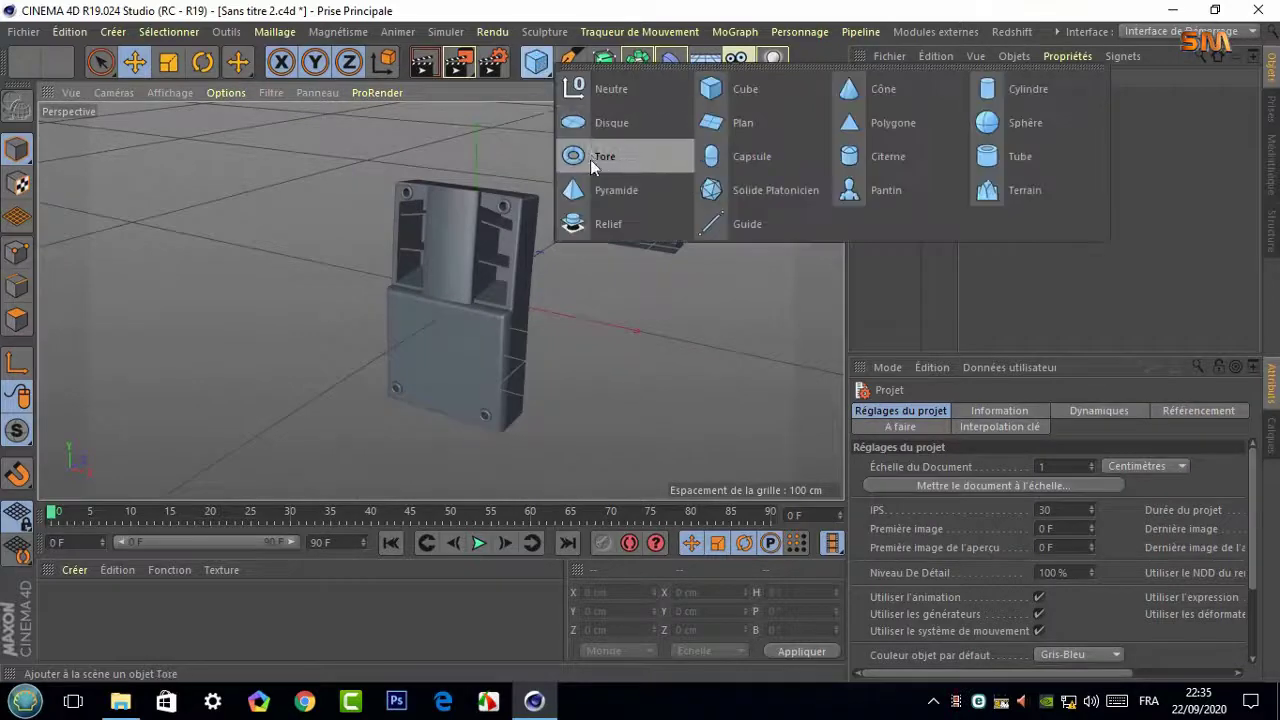
pyautogui.click(1006, 539)
pyautogui.click(1045, 645)
# In the front view, shrink the torus and move it down onto the lower box's front
pyautogui.press('F5')
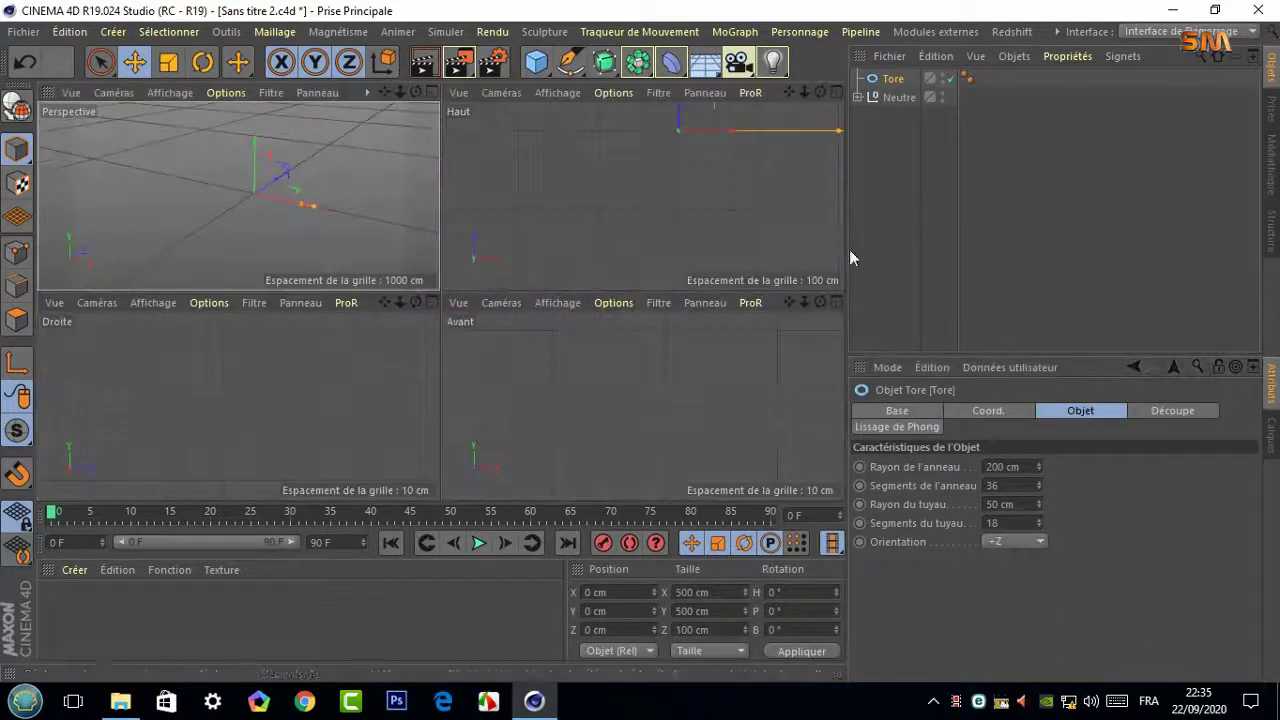
pyautogui.press('F4')
pyautogui.press('t')
pyautogui.moveTo(576, 257)
pyautogui.mouseDown()
pyautogui.moveTo(260, 249)
pyautogui.moveTo(124, 382)
pyautogui.mouseUp()
pyautogui.press('e')
pyautogui.moveTo(531, 280); pyautogui.dragTo(528, 314)
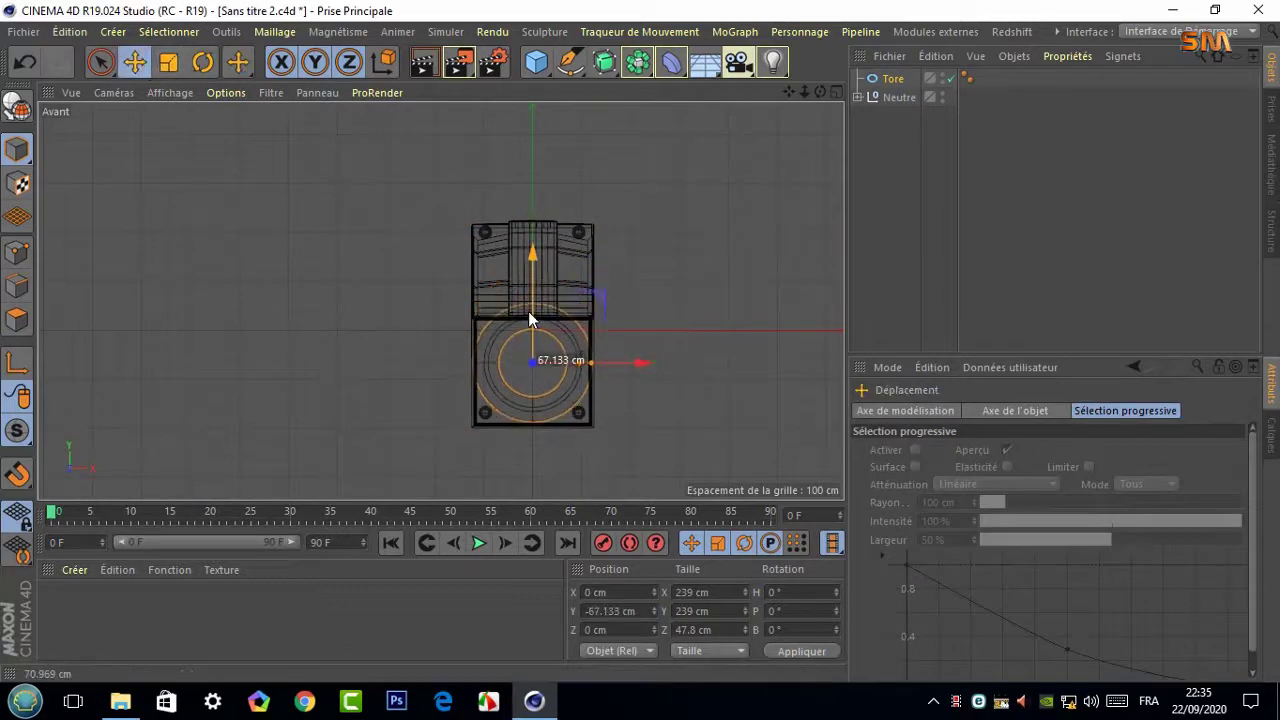
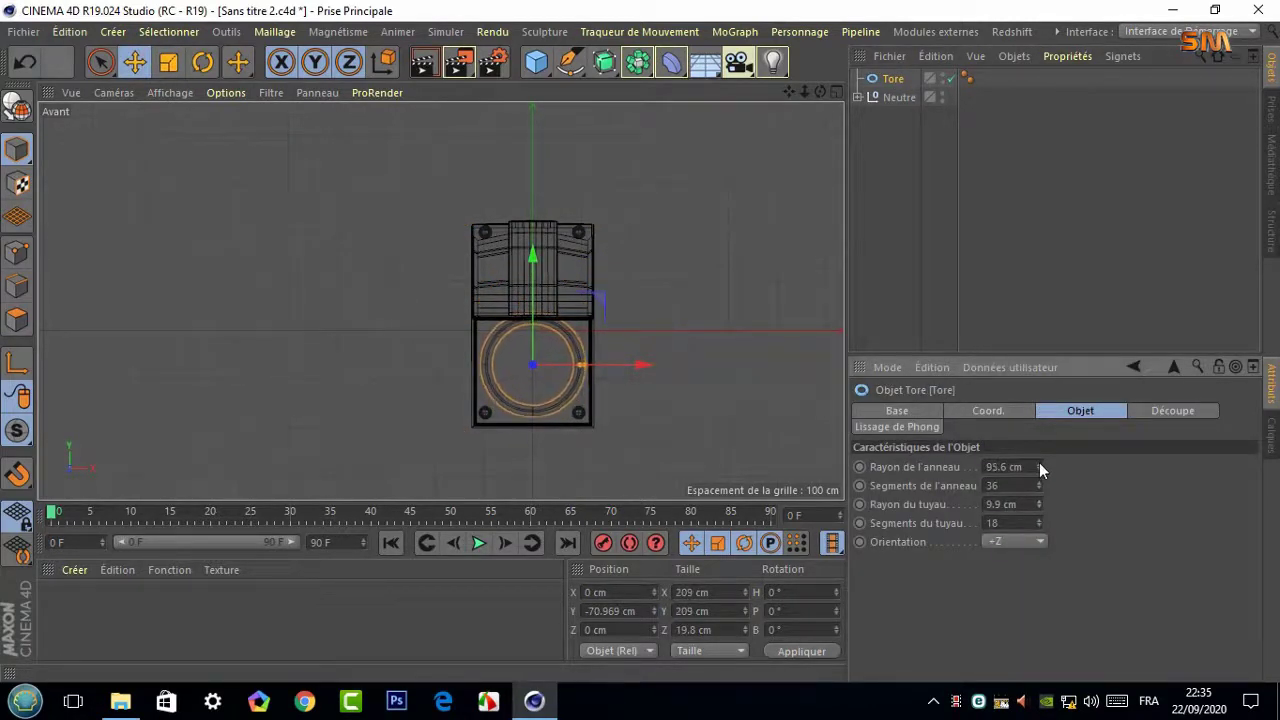
# Set the torus ring radius to 108.6 cm and its tube radius to 4.9 cm
pyautogui.moveTo(1039, 464); pyautogui.dragTo(1039, 464)
pyautogui.click(1039, 470)
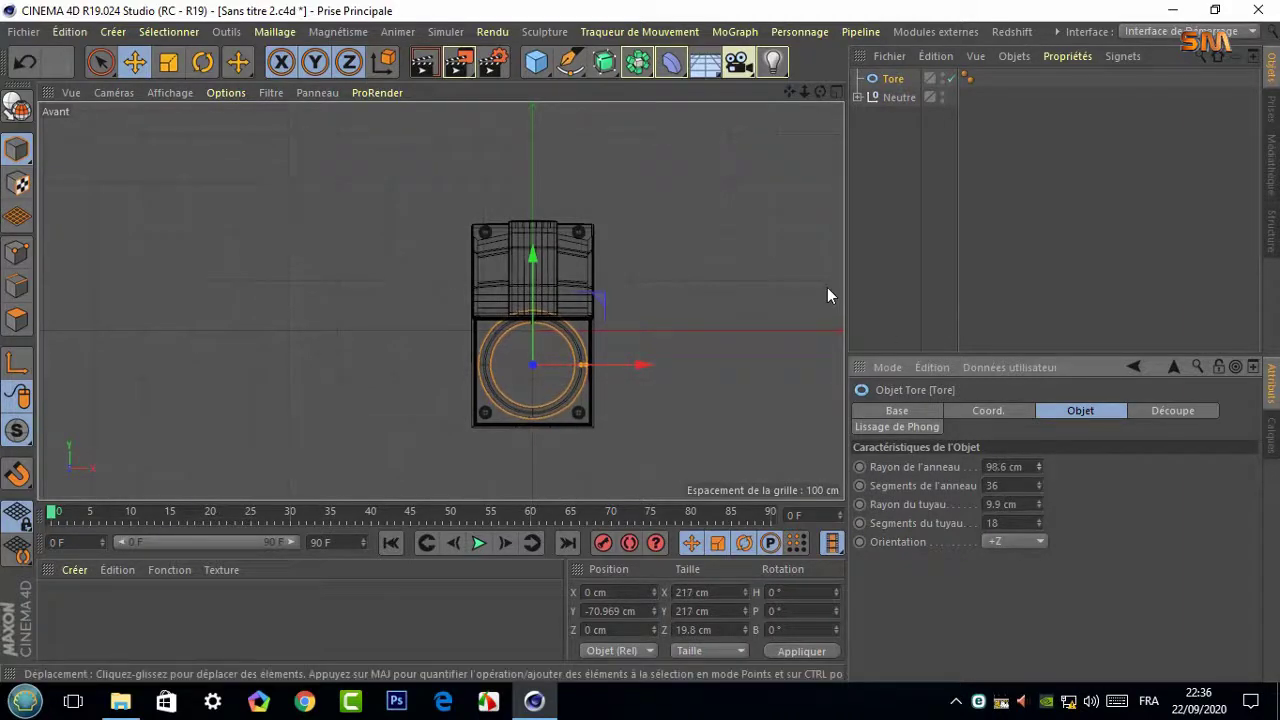
pyautogui.click(1038, 500)
pyautogui.scroll(5, 663, 343)
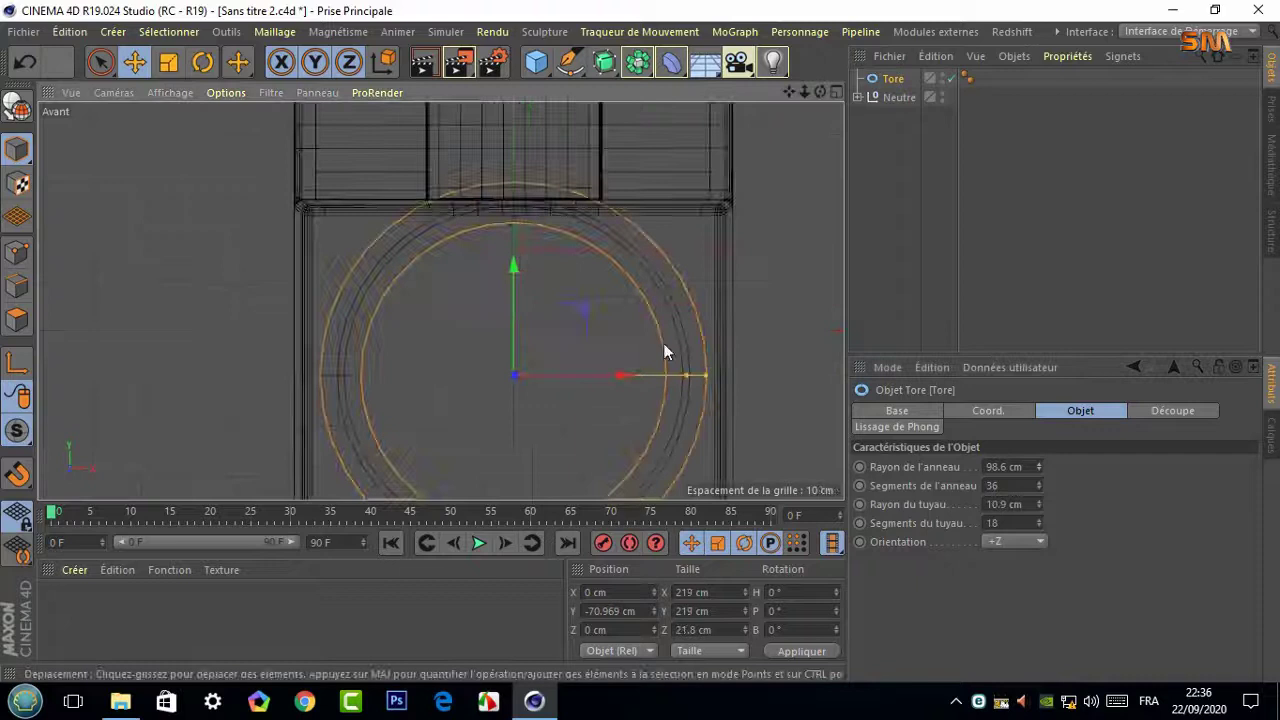
pyautogui.click(1040, 463)
pyautogui.click(1041, 470)
pyautogui.click(1041, 506)
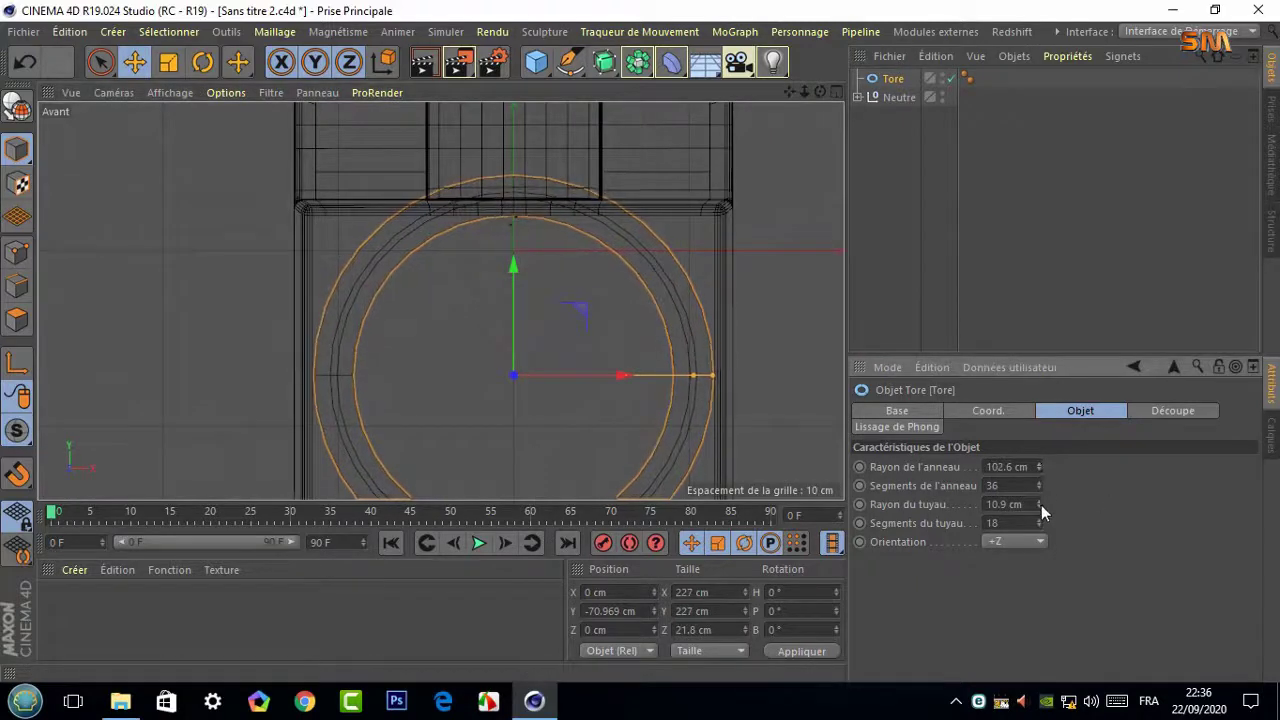
pyautogui.click(1041, 506)
pyautogui.click(1038, 462)
pyautogui.click(1040, 507)
pyautogui.click(1037, 462)
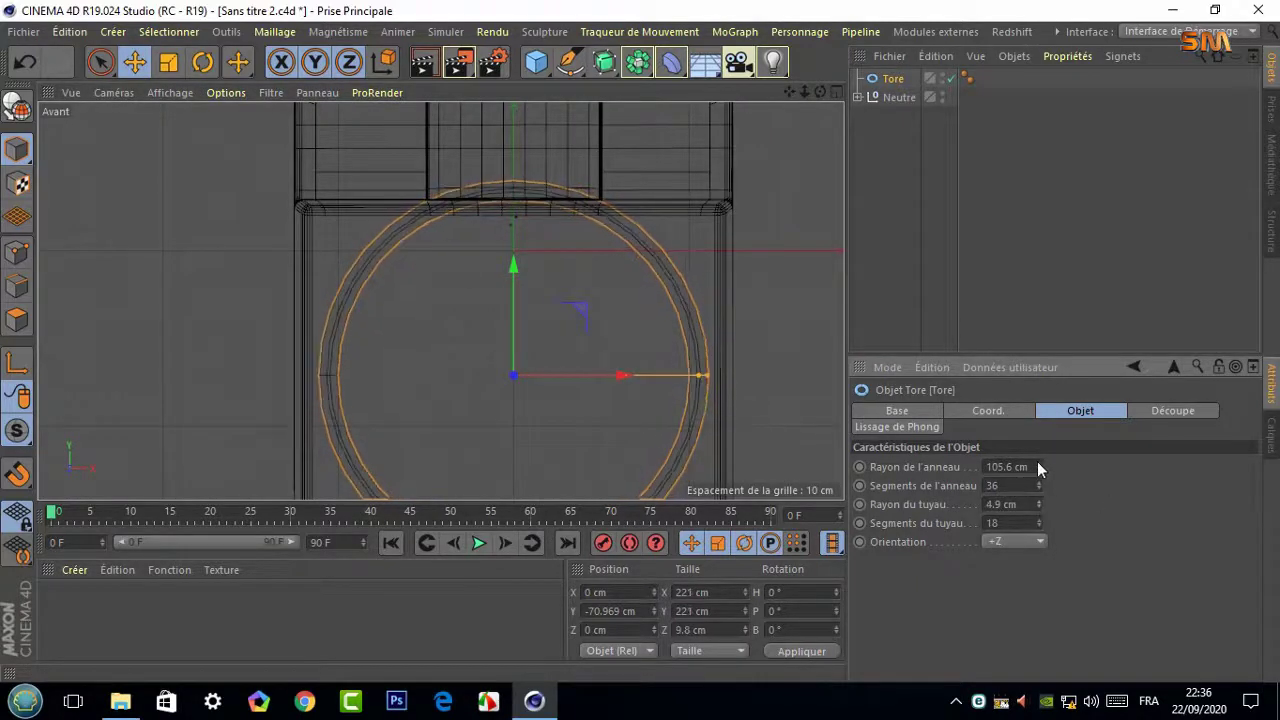
pyautogui.click(1037, 461)
# Lower the torus slightly to Y -72.773 cm
pyautogui.scroll(-3, 559, 330)
pyautogui.moveTo(532, 289); pyautogui.dragTo(531, 293)
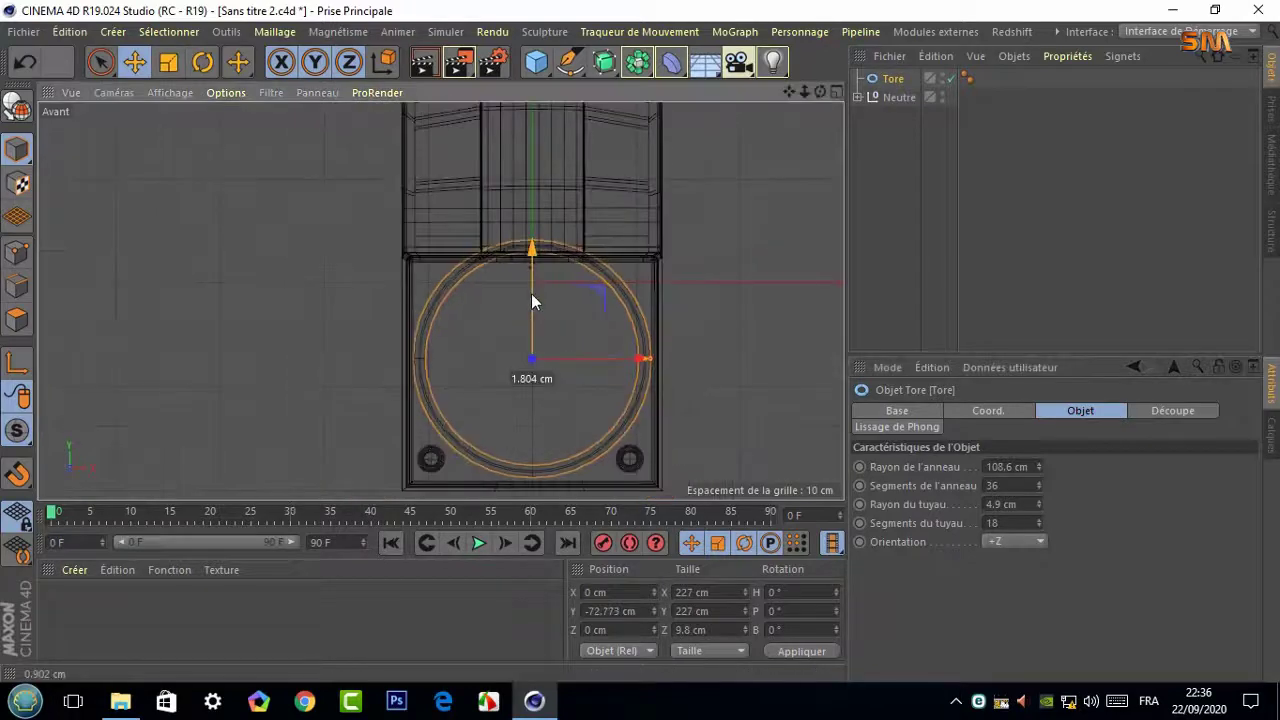
pyautogui.click(836, 92)
# Push the torus back in depth using the top and perspective views
pyautogui.click(836, 92)
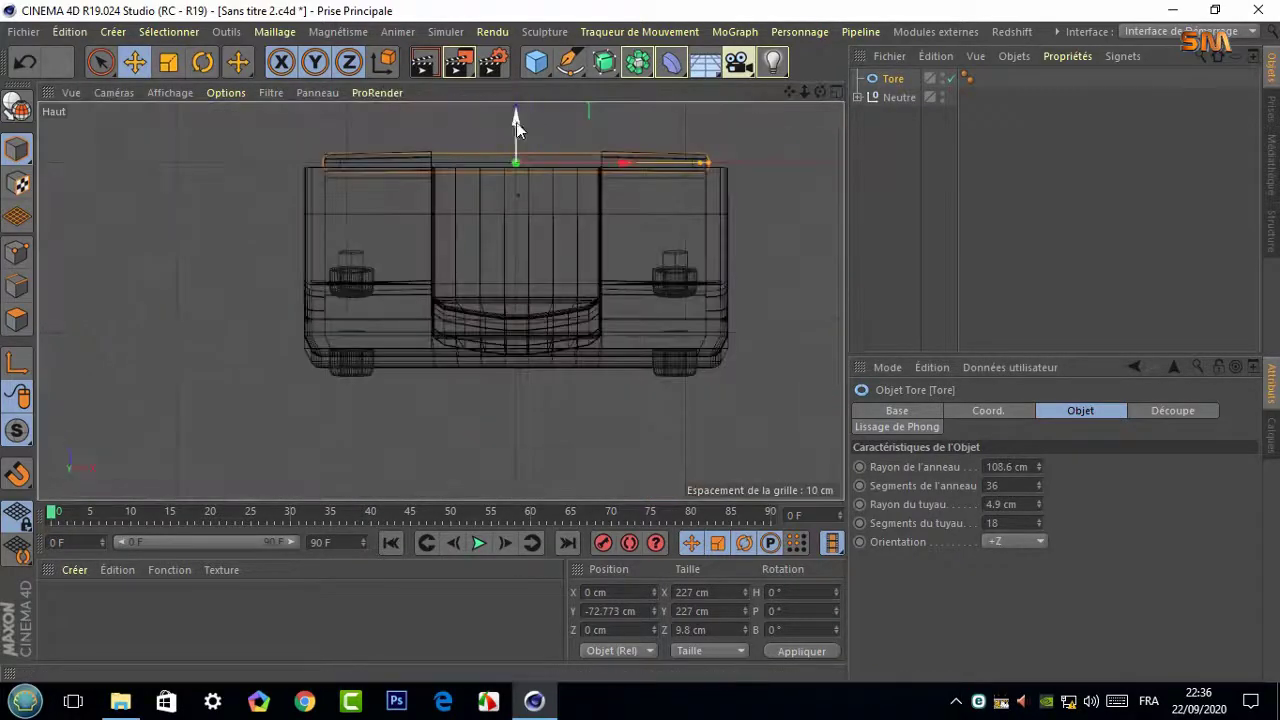
pyautogui.moveTo(516, 122); pyautogui.dragTo(501, 306)
pyautogui.middleClick(722, 189)
pyautogui.middleClick(409, 116)
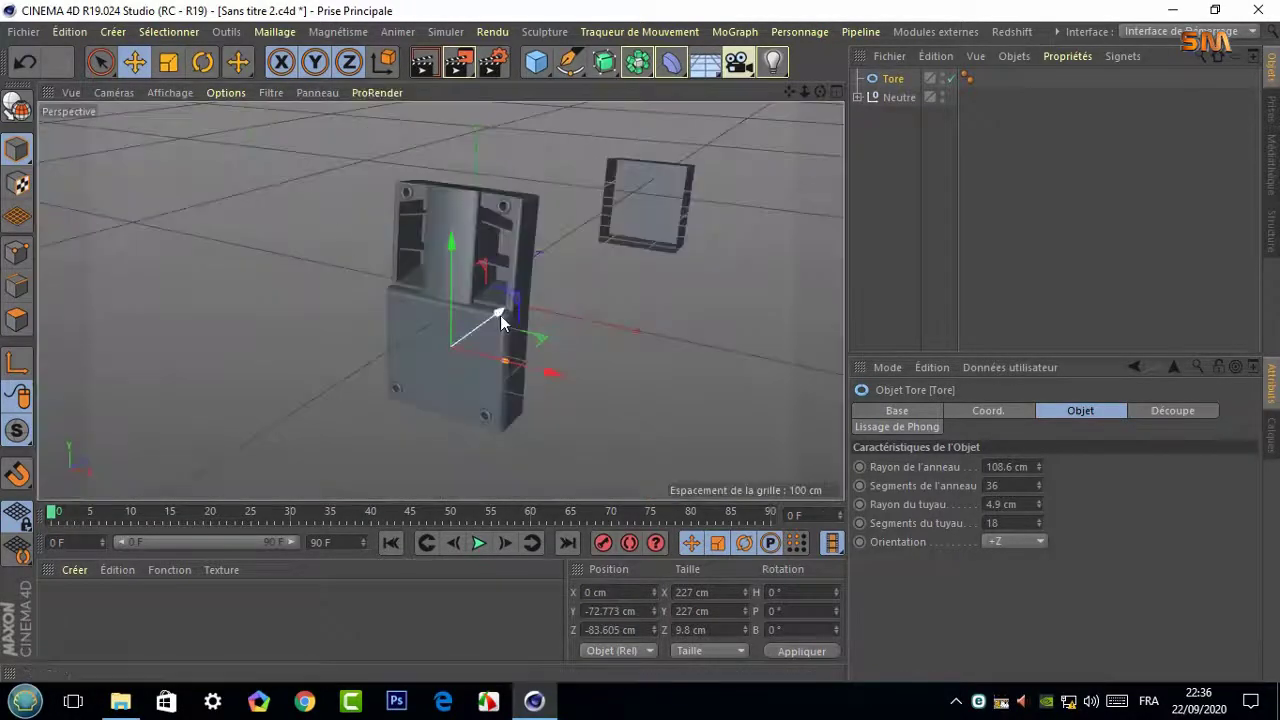
pyautogui.moveTo(490, 328); pyautogui.dragTo(495, 335)
pyautogui.middleClick(801, 201)
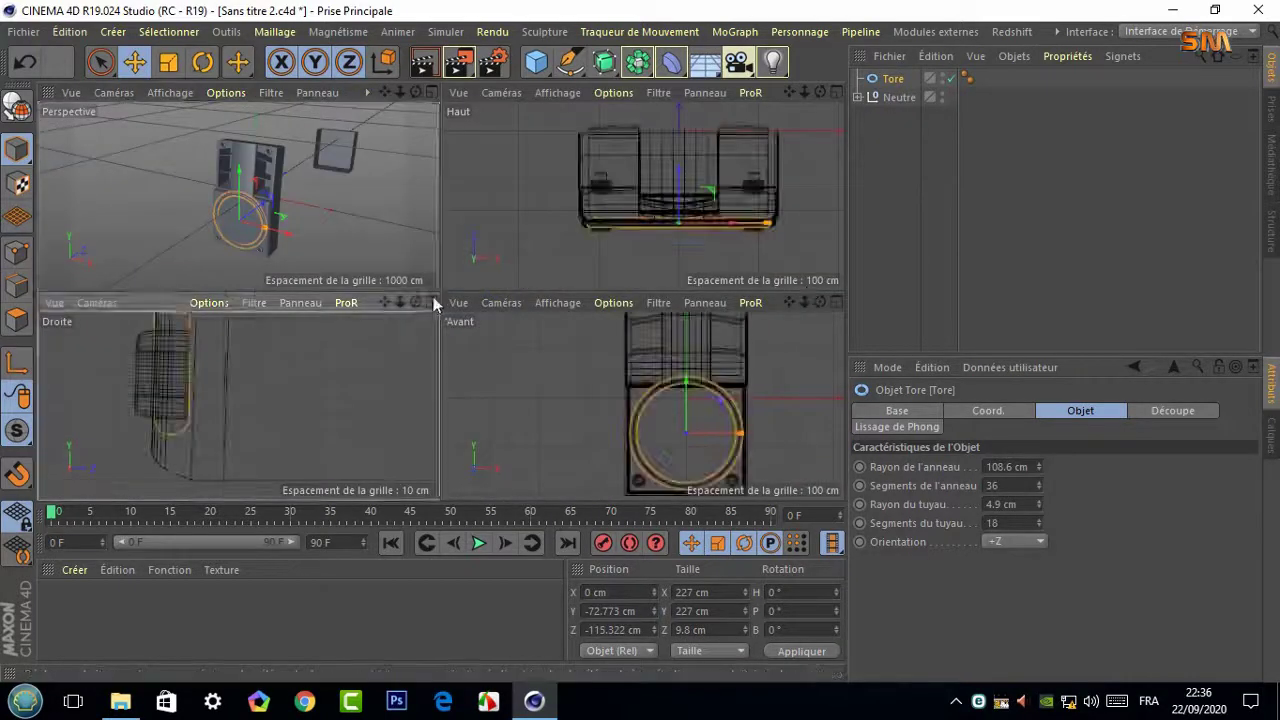
# Tilt the torus slightly, about -1.575°, in the side view
pyautogui.middleClick(435, 330)
pyautogui.scroll(5, 300, 300)
pyautogui.click(202, 62)
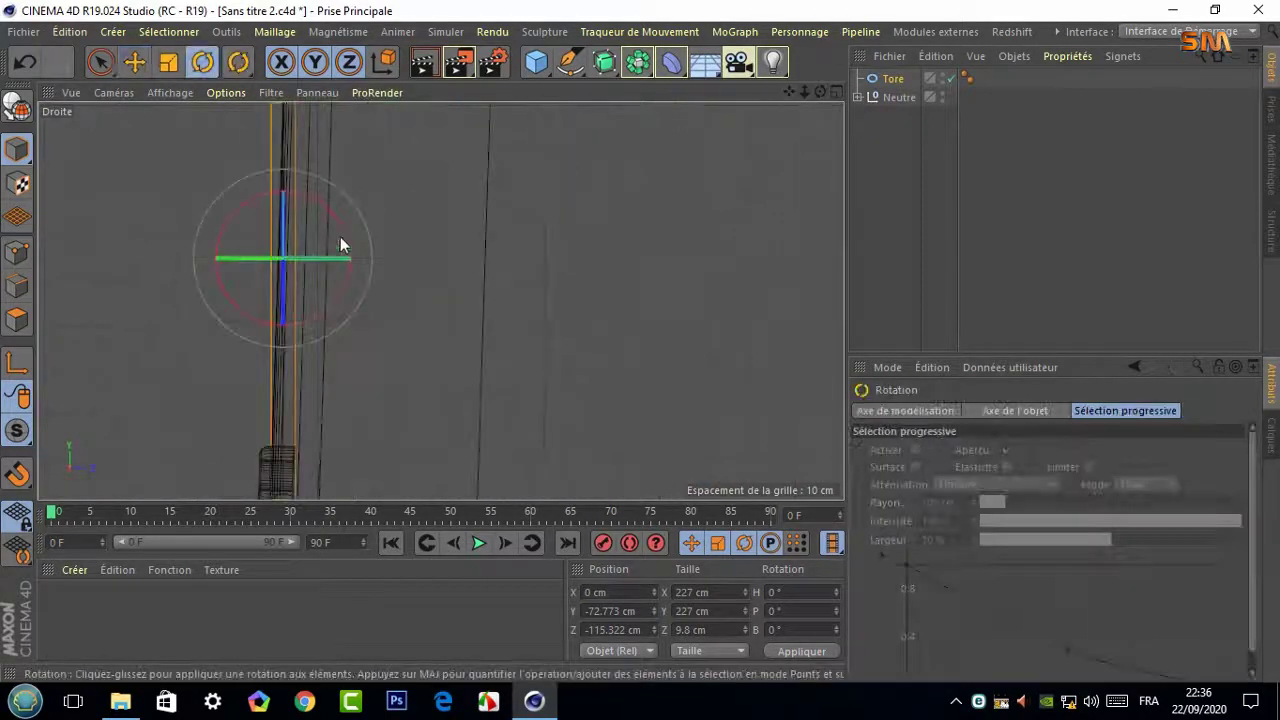
pyautogui.moveTo(340, 236); pyautogui.dragTo(324, 260)
pyautogui.press('e')
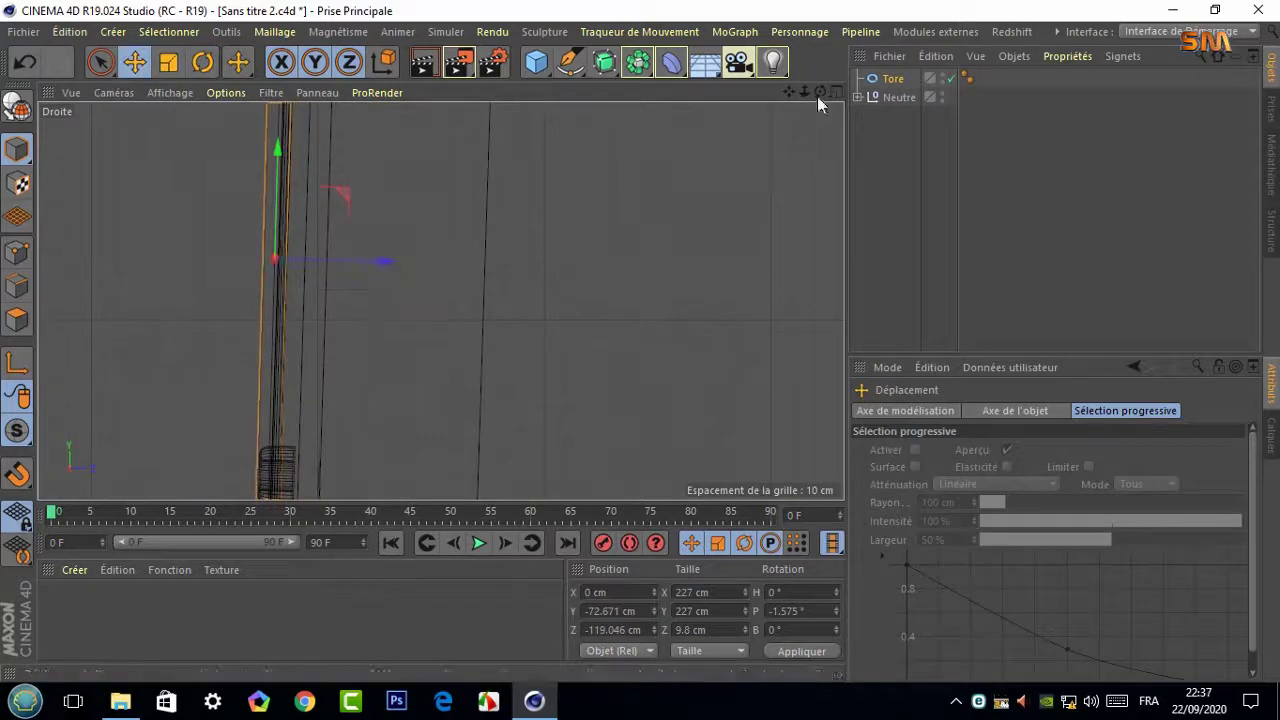
# Slide the torus along depth in perspective until it sits against the box front
pyautogui.click(836, 92)
pyautogui.click(436, 92)
pyautogui.moveTo(820, 92); pyautogui.dragTo(820, 94)
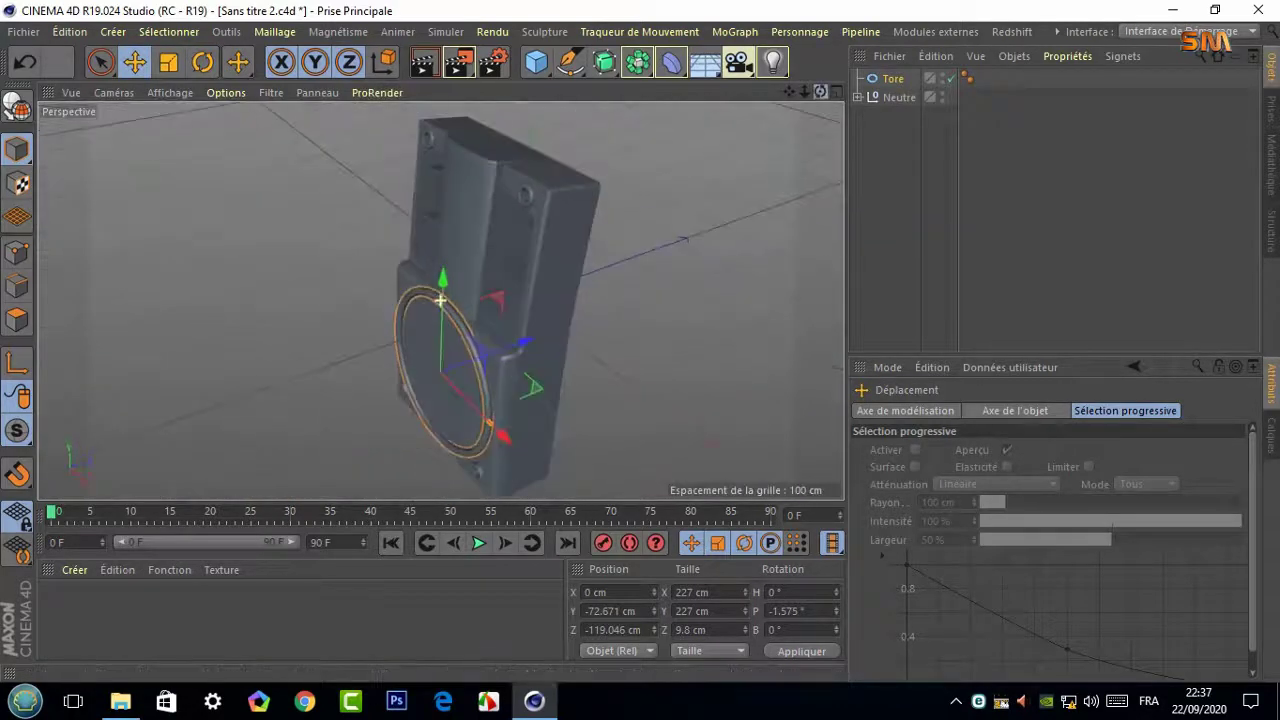
pyautogui.click(1025, 410)
pyautogui.write('1.87')
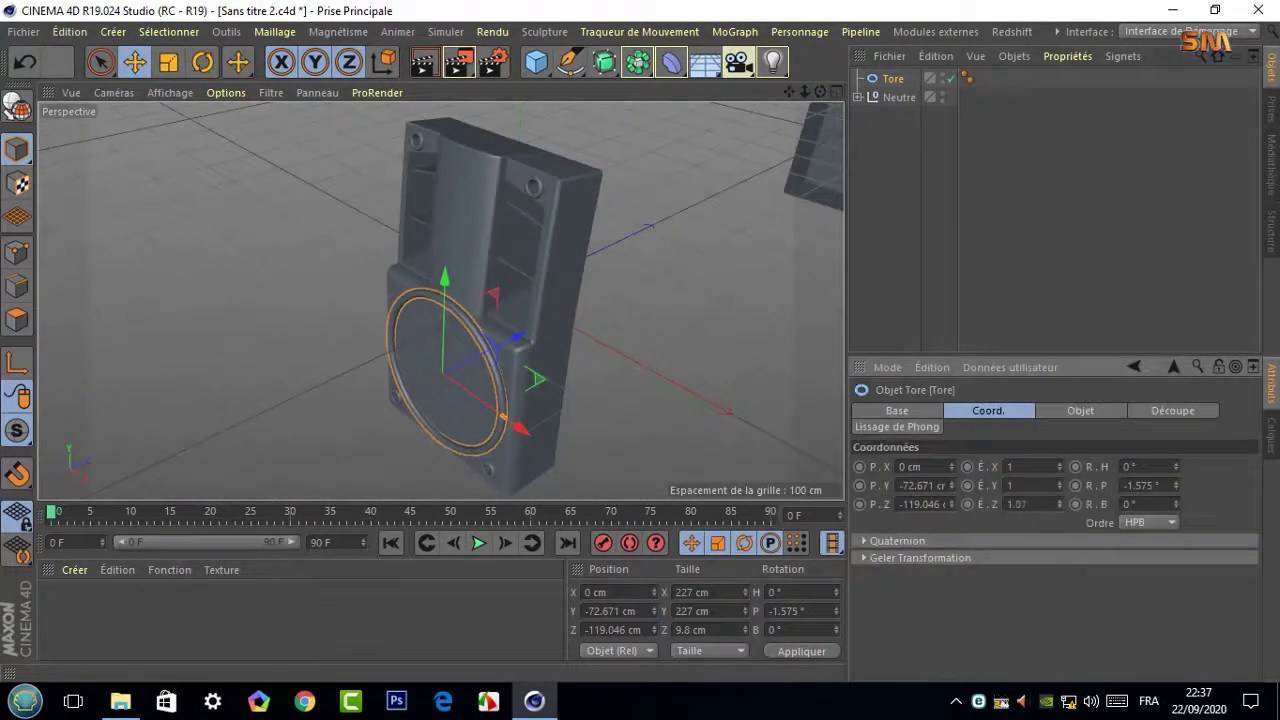
pyautogui.moveTo(537, 355)
pyautogui.mouseDown()
pyautogui.moveTo(528, 345)
pyautogui.moveTo(722, 349)
pyautogui.mouseUp()
pyautogui.moveTo(523, 336); pyautogui.dragTo(427, 378)
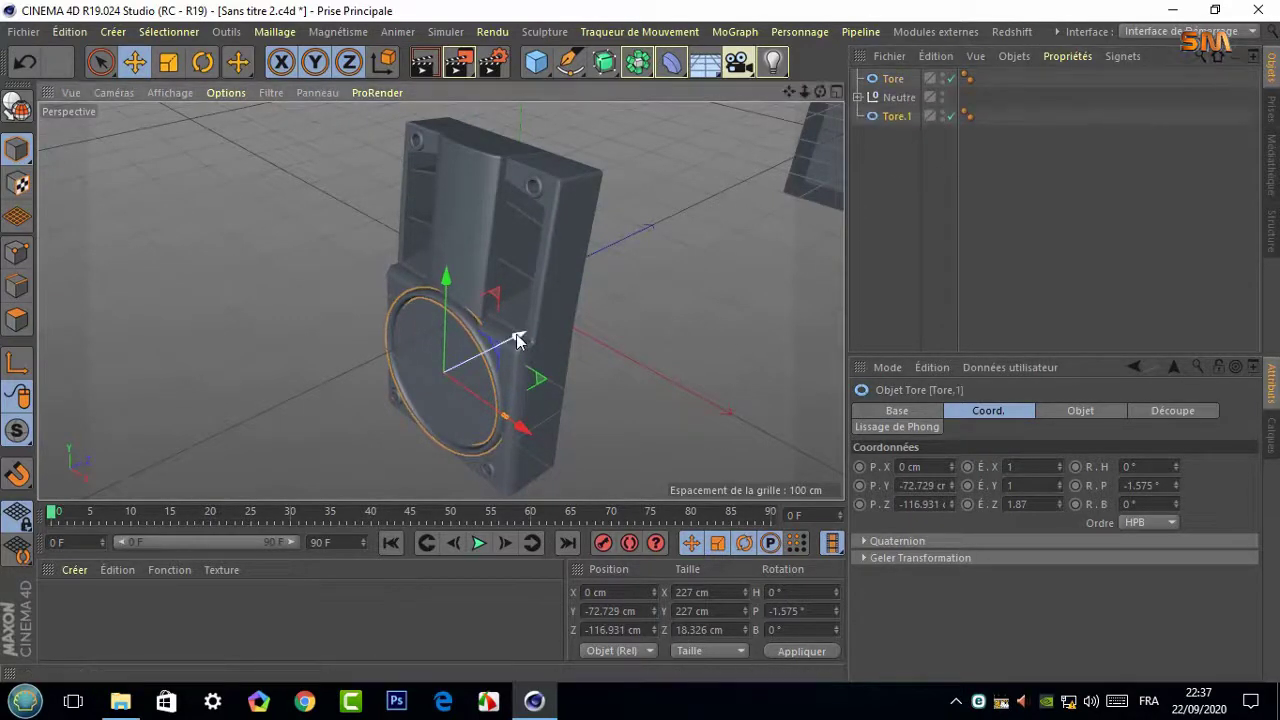
# Move the Tore object into the tr 01 null under Neutre > Booléen
pyautogui.click(859, 97)
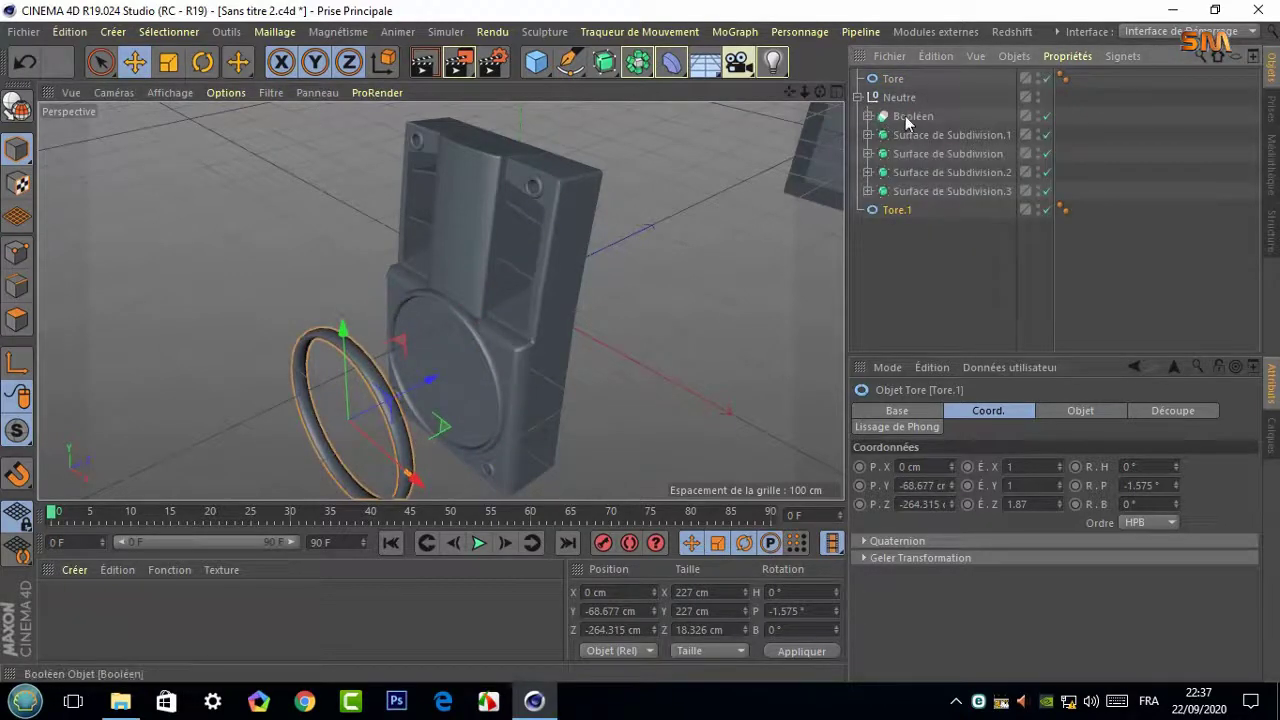
pyautogui.click(868, 116)
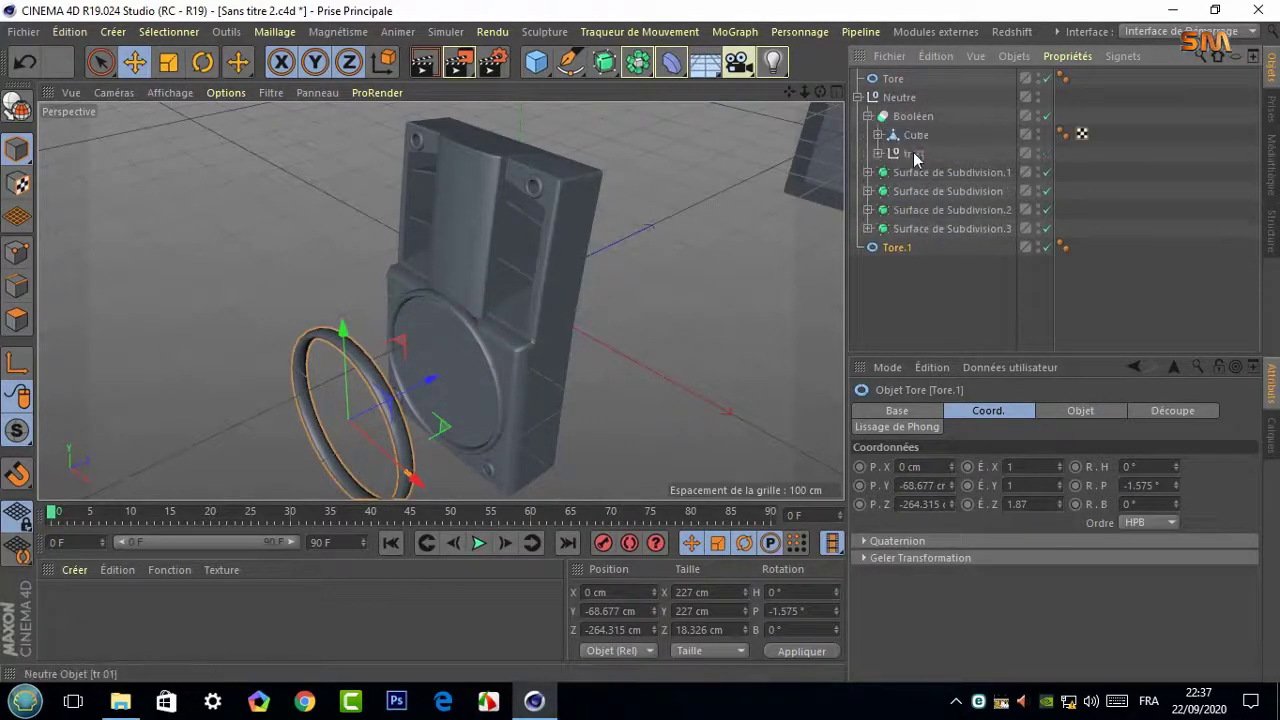
pyautogui.click(912, 153)
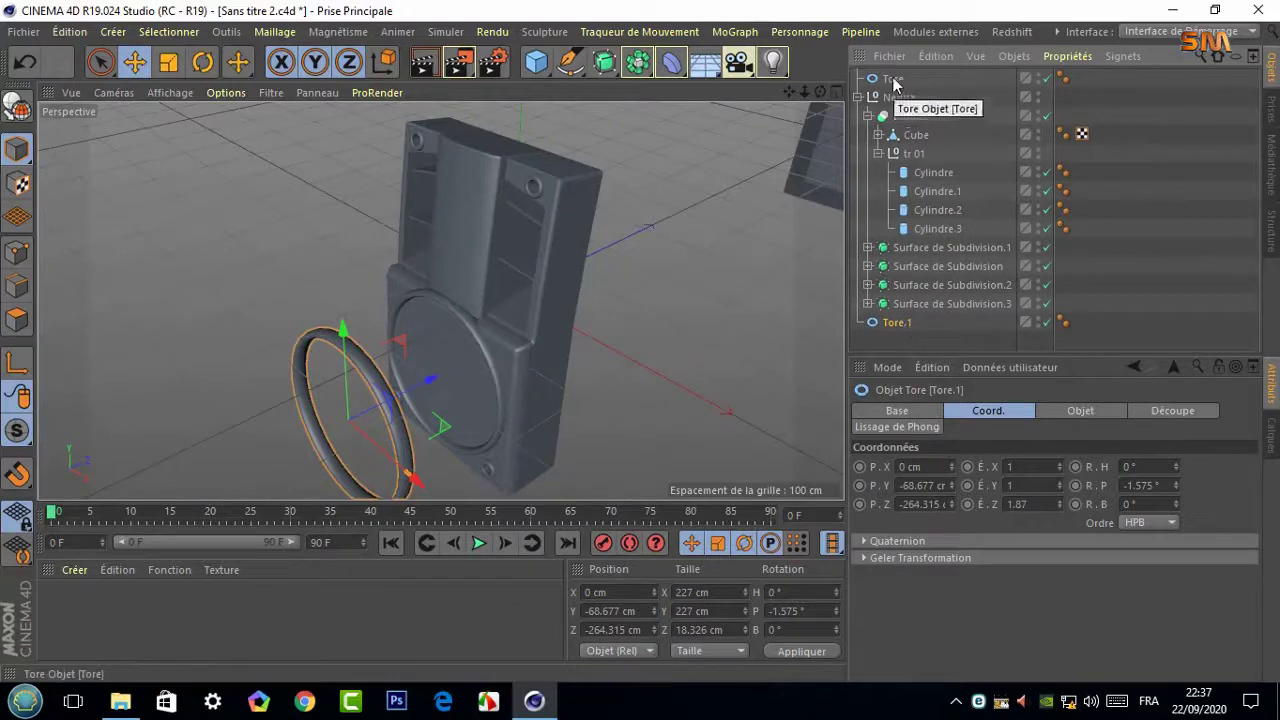
pyautogui.moveTo(893, 82); pyautogui.dragTo(903, 78)
pyautogui.moveTo(912, 160); pyautogui.dragTo(910, 156)
# Nudge the torus depth position slightly
pyautogui.keyDown('alt'); pyautogui.moveTo(560, 330); pyautogui.dragTo(641, 341); pyautogui.keyUp('alt')
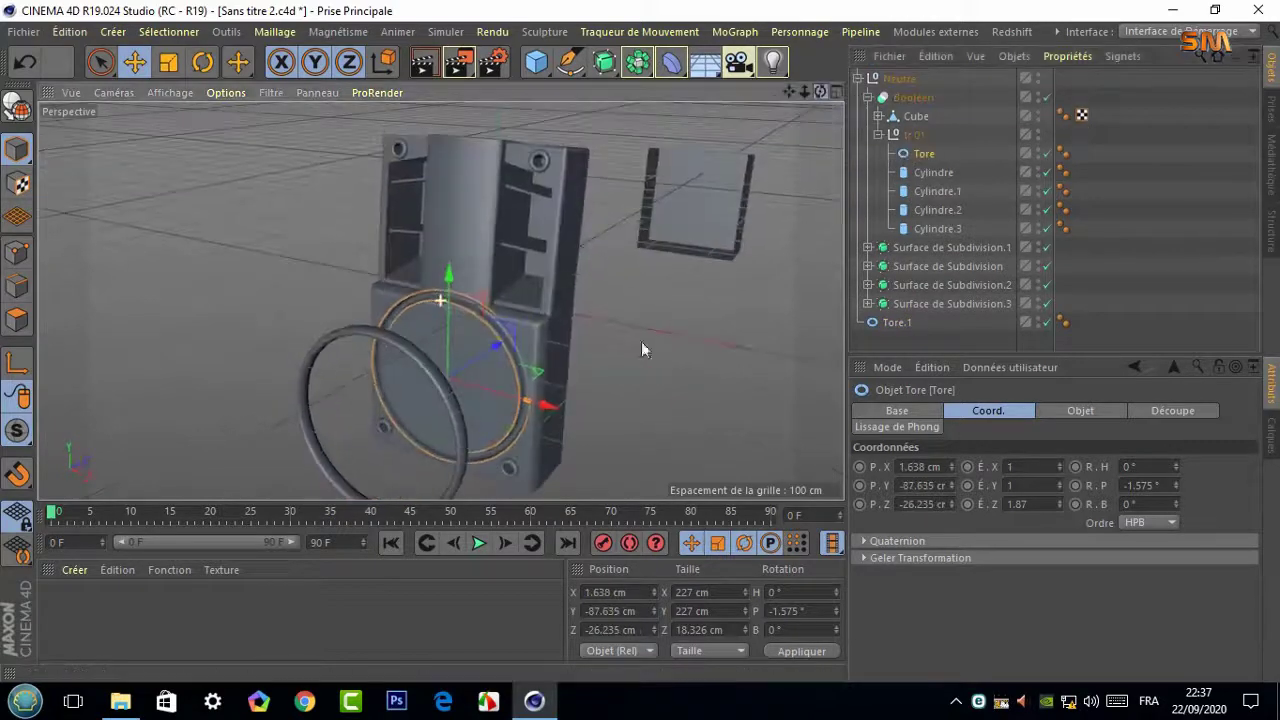
pyautogui.scroll(5, 483, 337)
pyautogui.scroll(2, 483, 337)
pyautogui.scroll(-2, 483, 337)
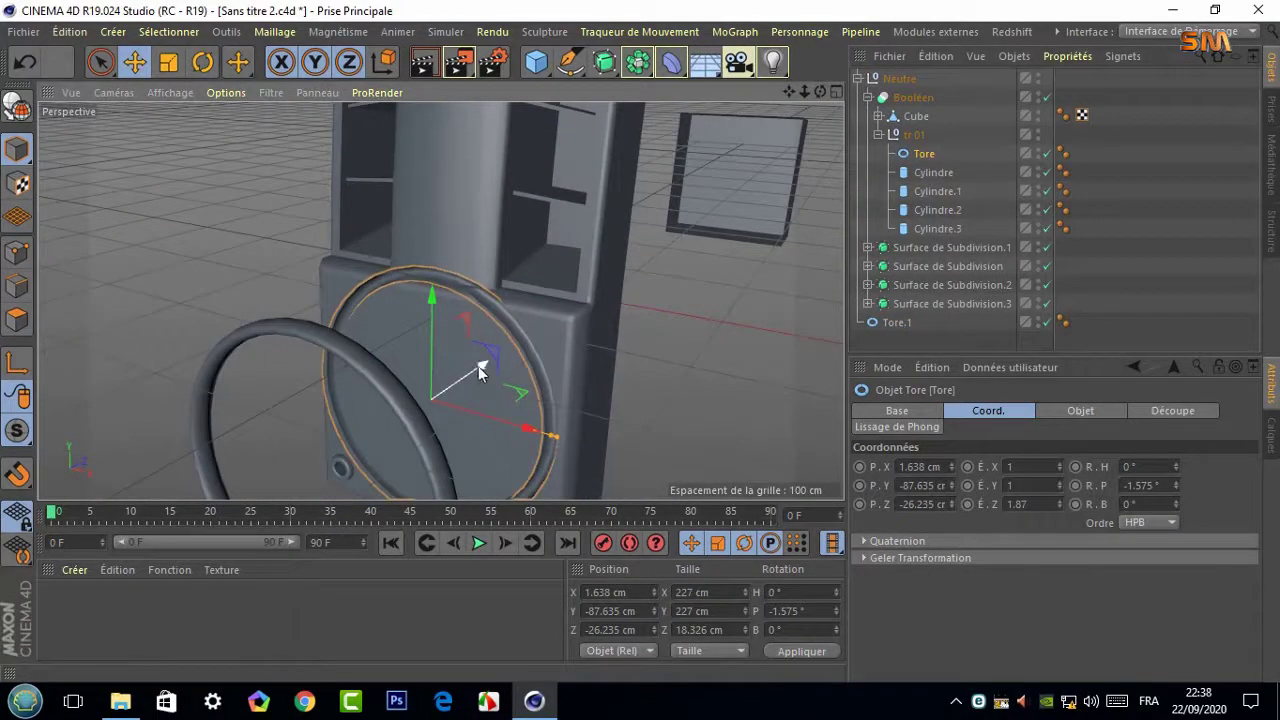
pyautogui.moveTo(481, 370); pyautogui.dragTo(481, 367)
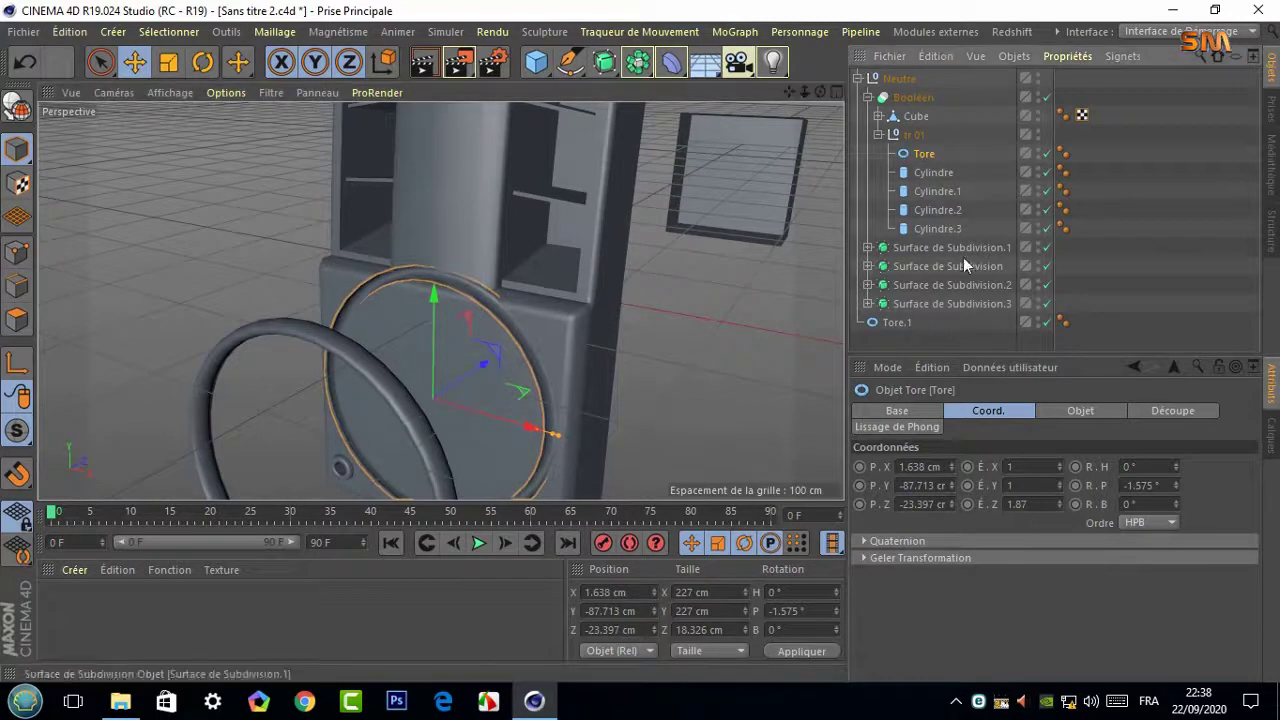
# Thicken the torus tube radius to 8.9 cm and reselect the Tore object
pyautogui.click(1080, 411)
pyautogui.moveTo(1039, 500); pyautogui.dragTo(1037, 472)
pyautogui.click(732, 345)
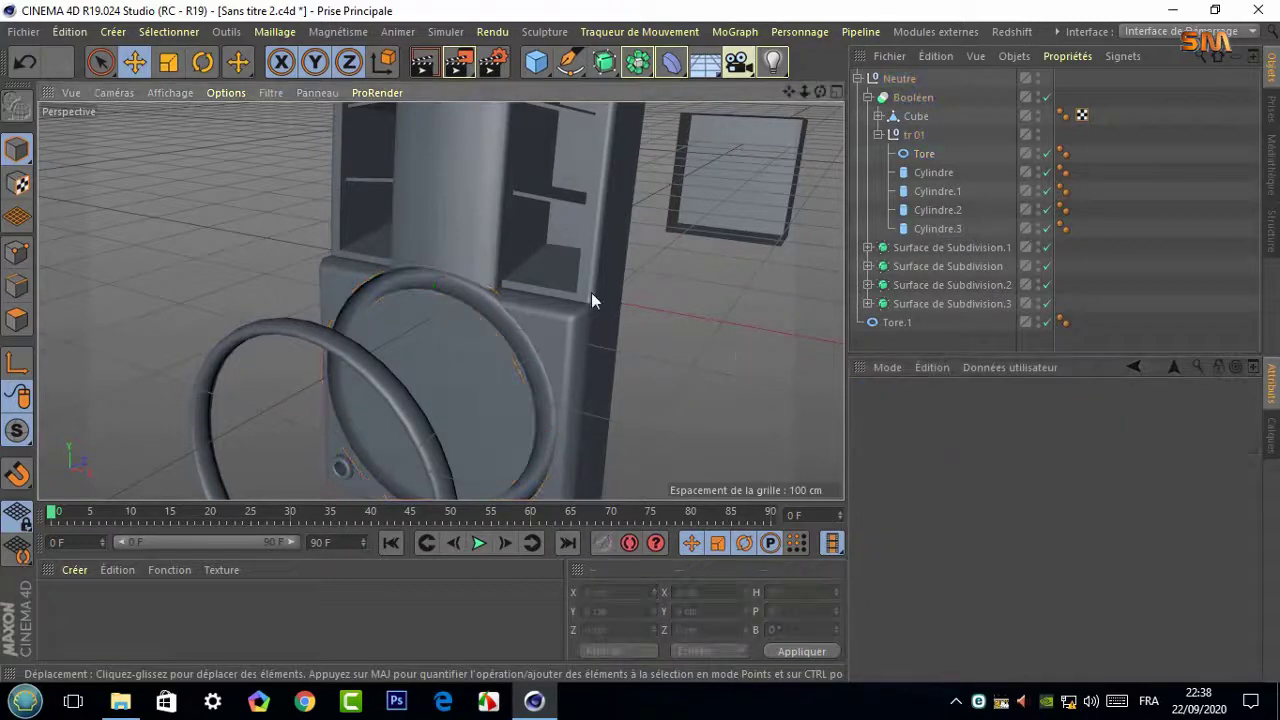
pyautogui.keyDown('alt'); pyautogui.moveTo(591, 292); pyautogui.dragTo(437, 297); pyautogui.keyUp('alt')
pyautogui.click(922, 156)
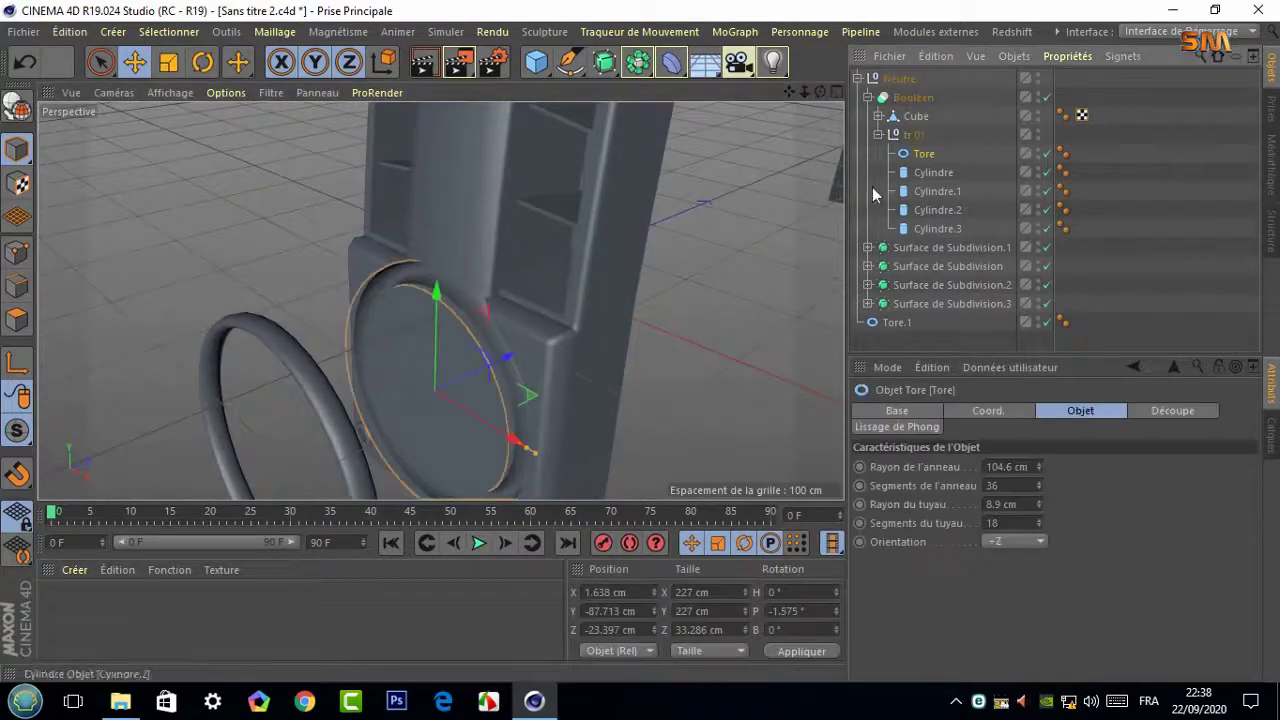
# Make the torus editable with C and select an edge loop around it
pyautogui.press('c')
pyautogui.scroll(3, 440, 300)
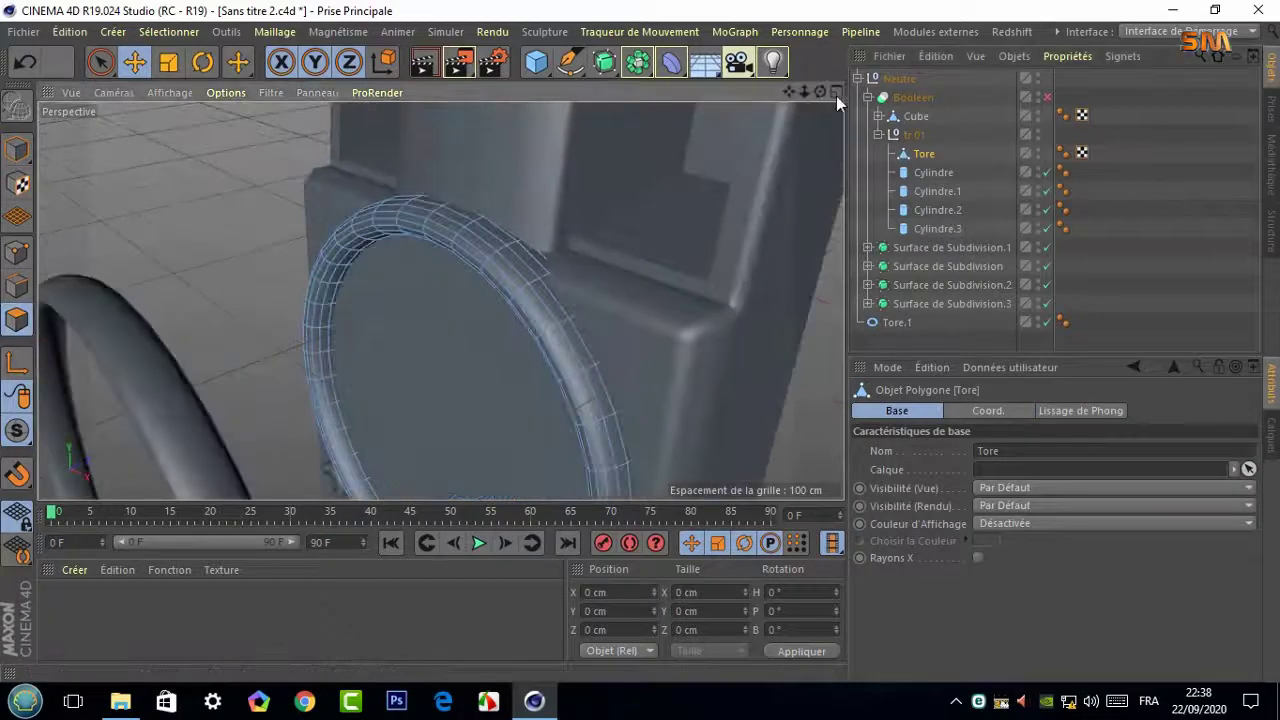
pyautogui.scroll(3, 440, 300)
pyautogui.click(168, 32)
pyautogui.click(200, 160)
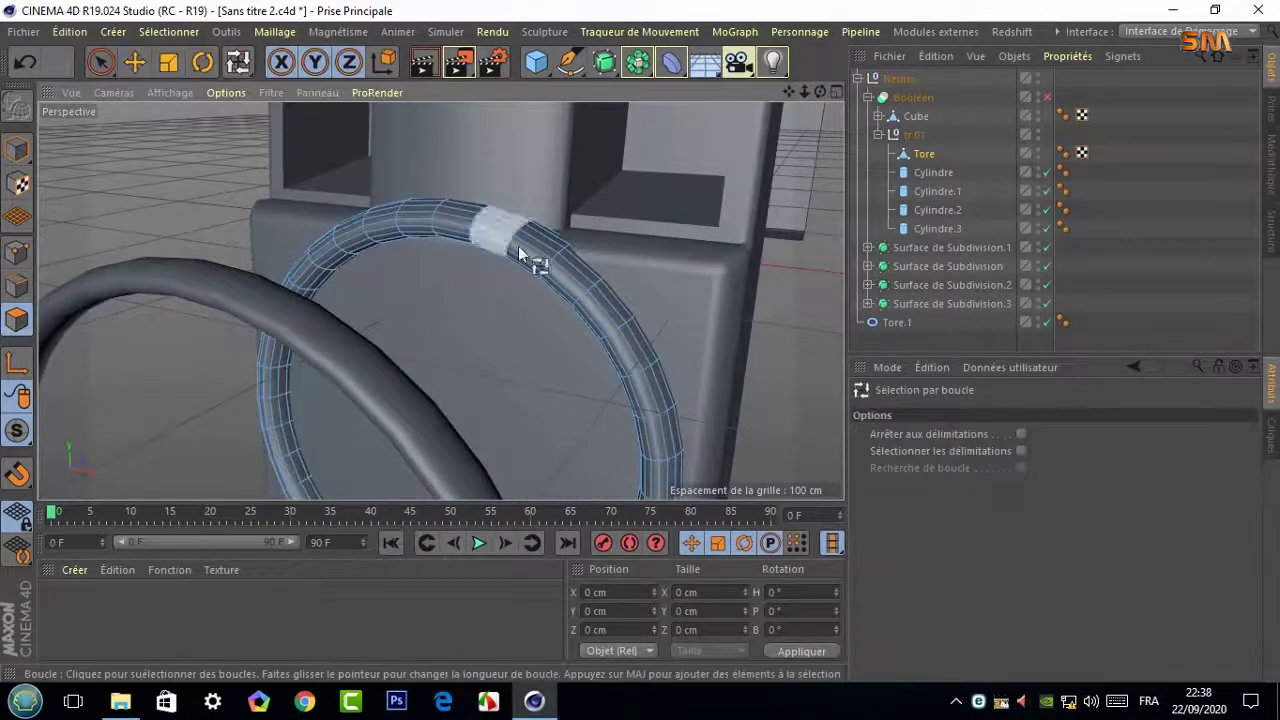
pyautogui.keyDown('alt'); pyautogui.moveTo(534, 266); pyautogui.dragTo(467, 167); pyautogui.keyUp('alt')
pyautogui.click(360, 285)
pyautogui.keyDown('alt'); pyautogui.moveTo(362, 282); pyautogui.dragTo(462, 289); pyautogui.keyUp('alt')
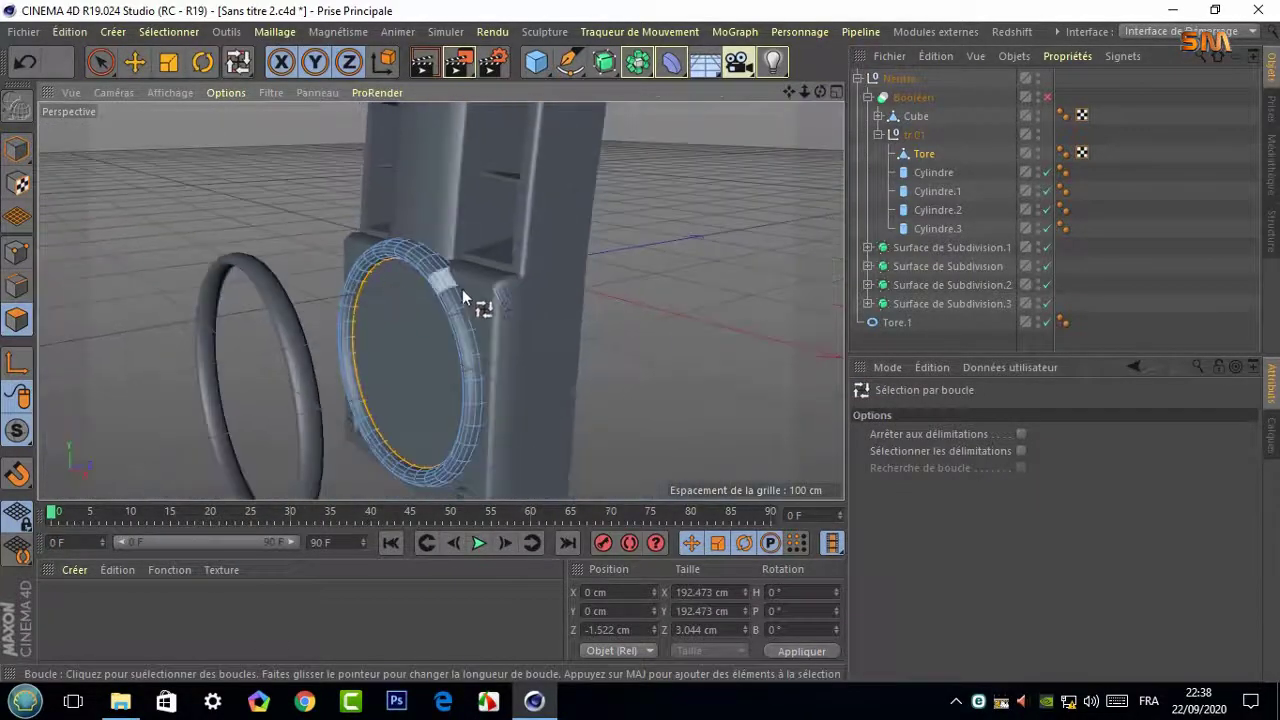
# Try extruding the selected loop inward, then undo the extrusion and move
pyautogui.rightClick(663, 380)
pyautogui.click(690, 380)
pyautogui.moveTo(690, 380); pyautogui.dragTo(760, 380)
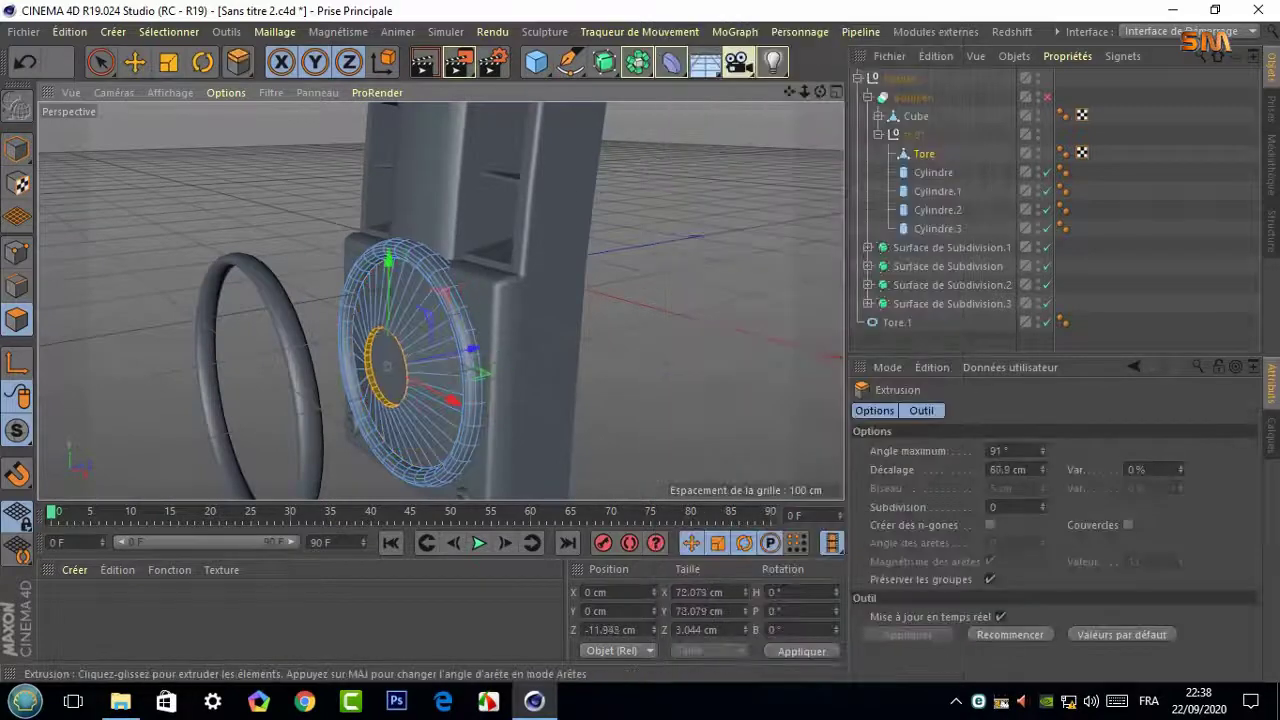
pyautogui.moveTo(459, 360); pyautogui.dragTo(488, 358)
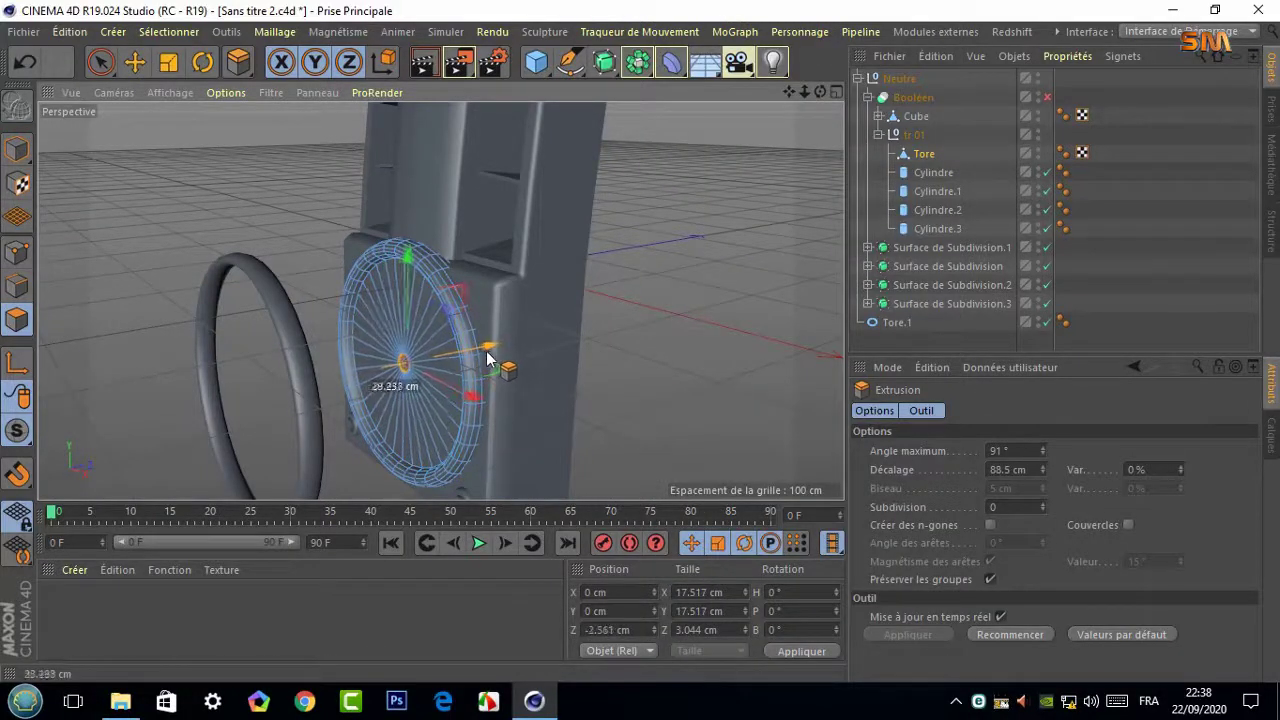
pyautogui.click(19, 62)
pyautogui.click(19, 62)
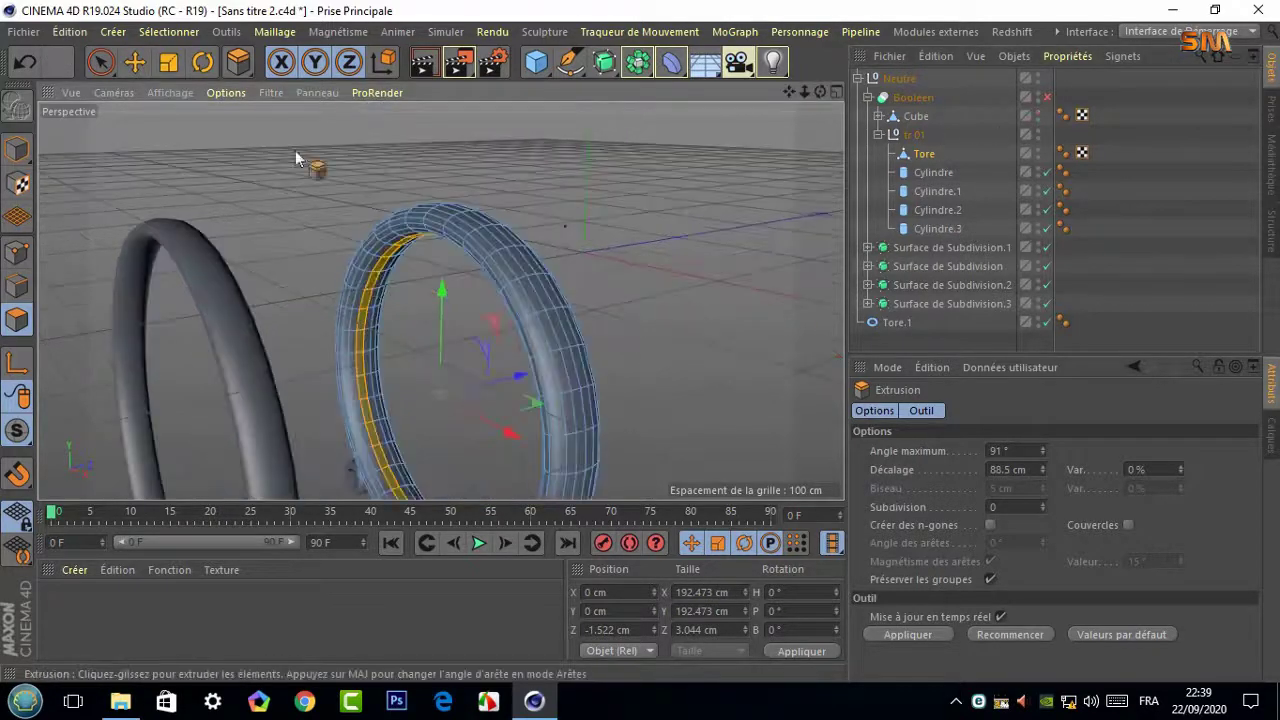
# Select the two inner cap loops and extrude the centre cap 85.1 cm inward
pyautogui.click(168, 31)
pyautogui.click(228, 157)
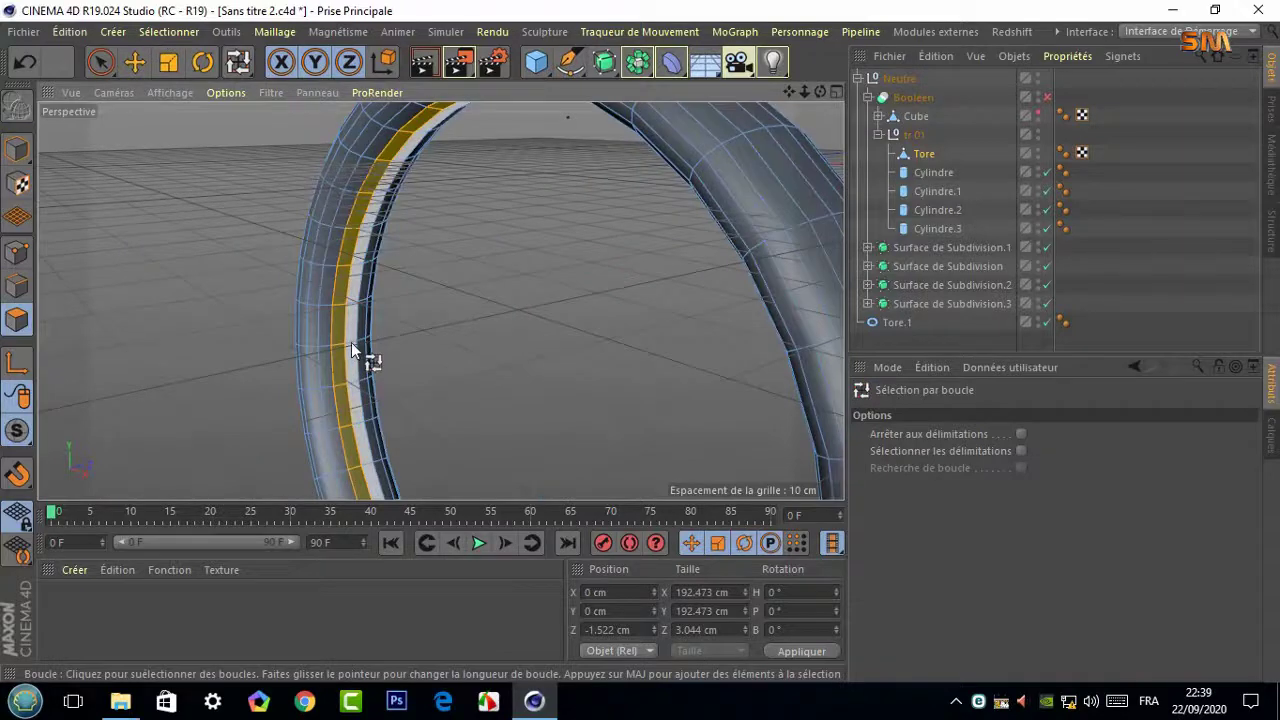
pyautogui.moveTo(352, 350); pyautogui.dragTo(488, 346)
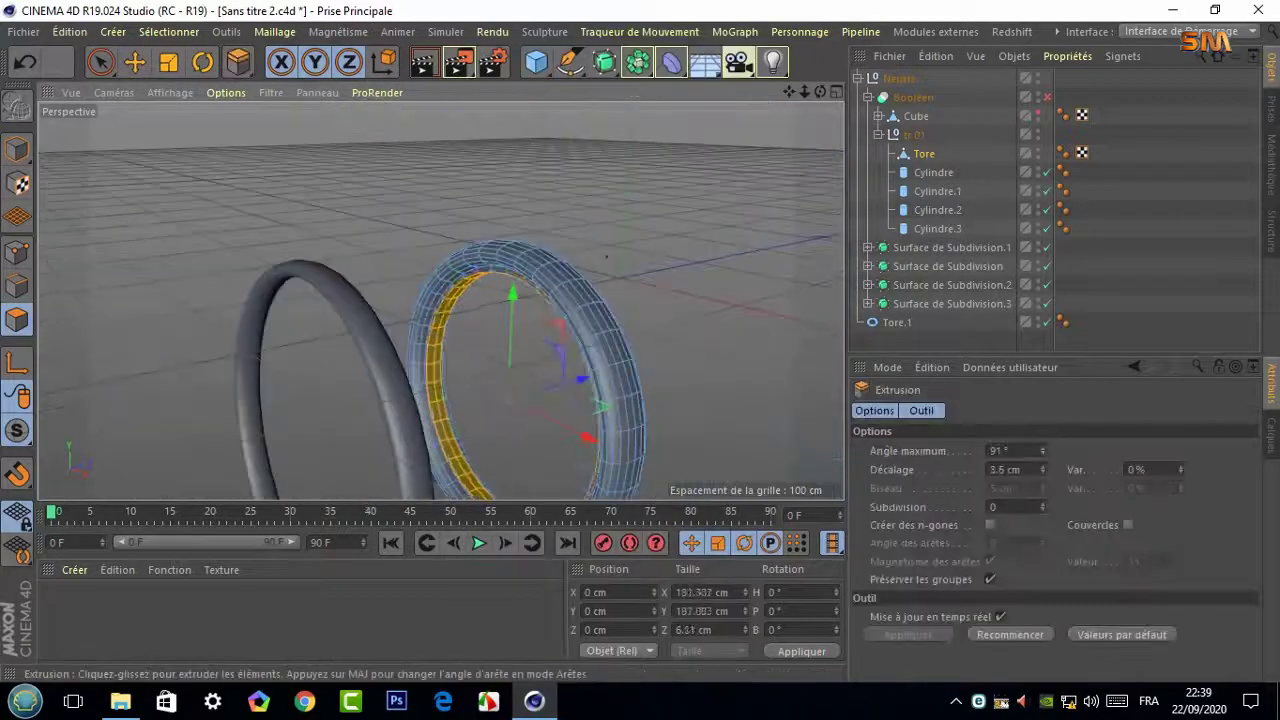
pyautogui.moveTo(556, 388); pyautogui.dragTo(765, 308)
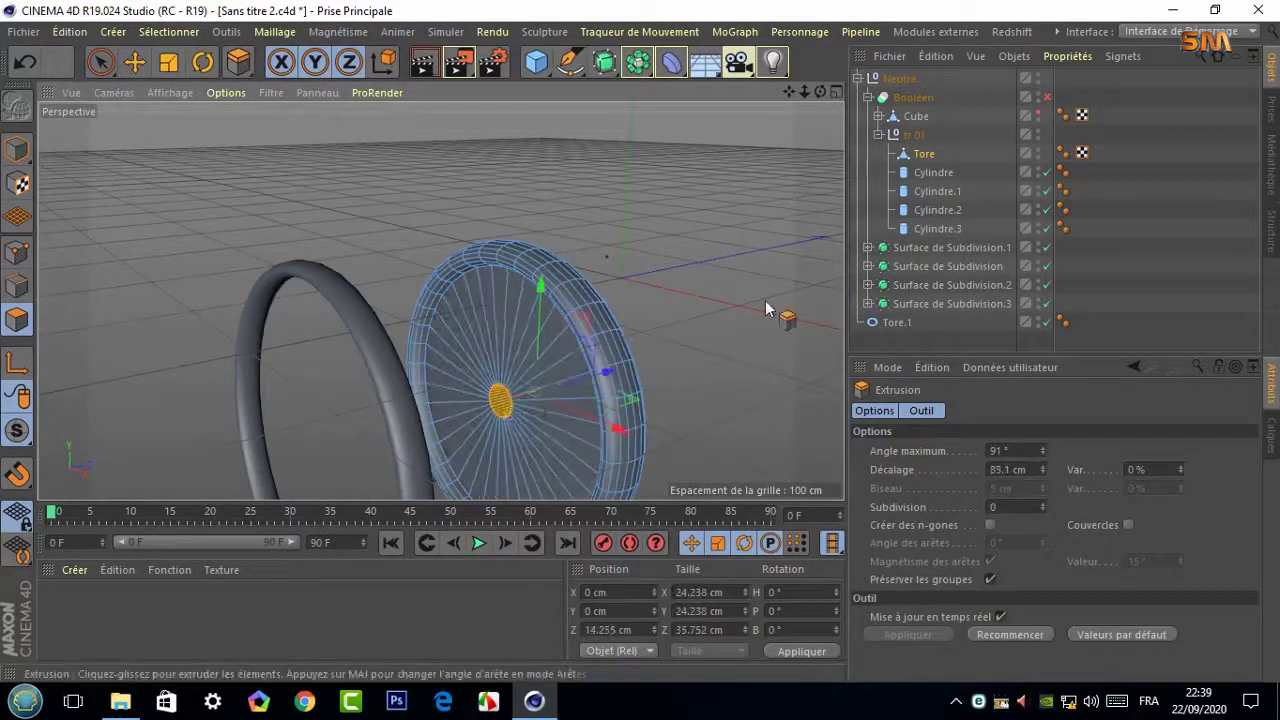
# Toggle the Cube visibility and Booléen cut to check the extruded hub
pyautogui.click(1040, 115)
pyautogui.click(1047, 98)
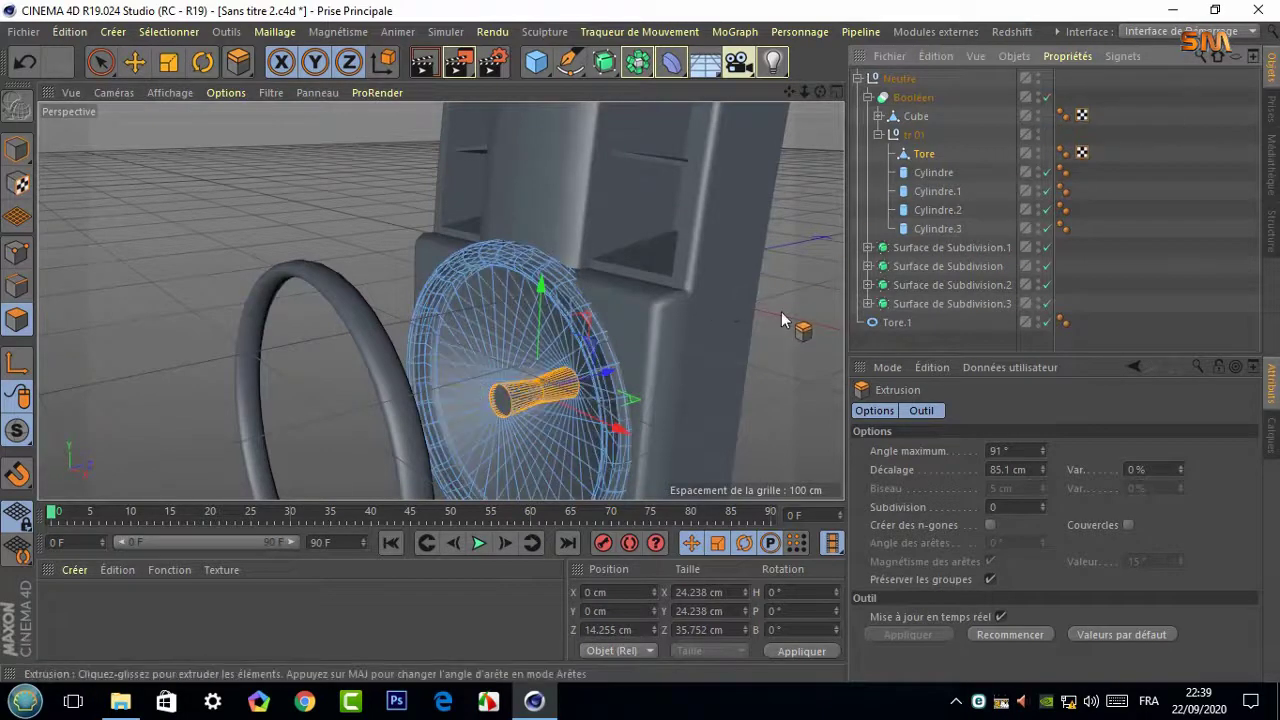
pyautogui.click(786, 357)
pyautogui.hotkey('ctrl', 'z')
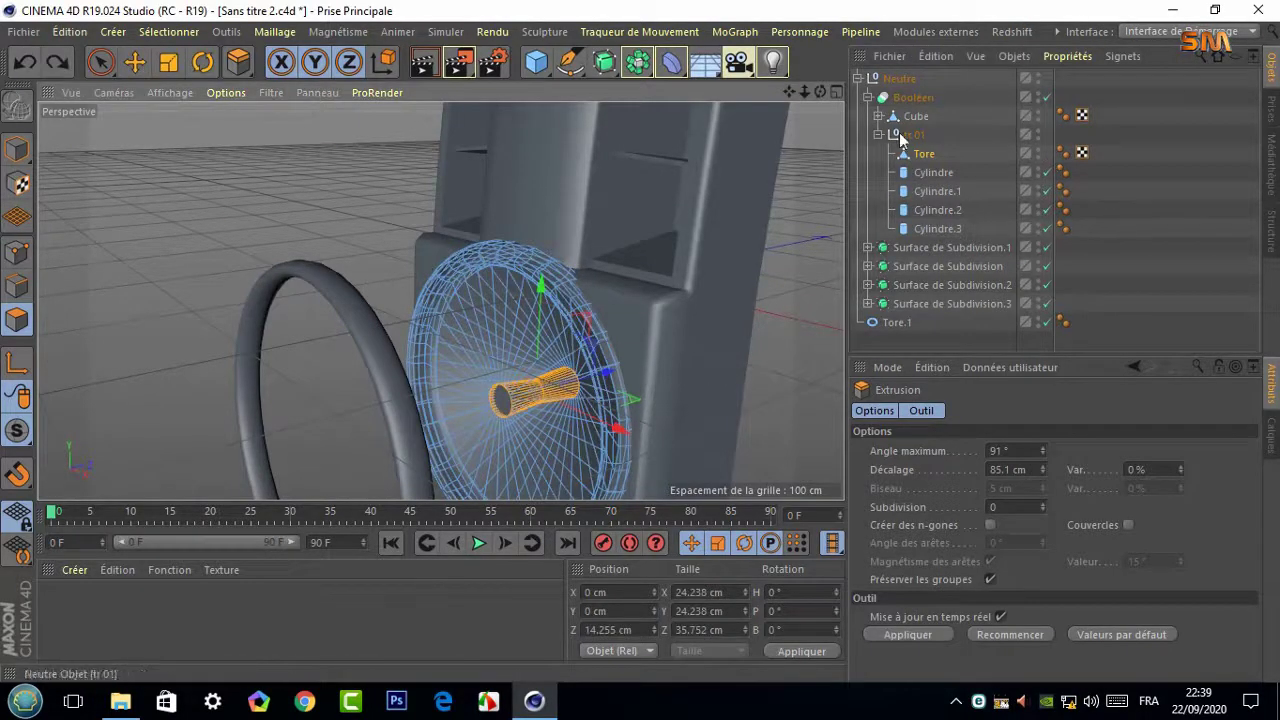
pyautogui.click(925, 155)
pyautogui.click(1047, 97)
pyautogui.press('o')
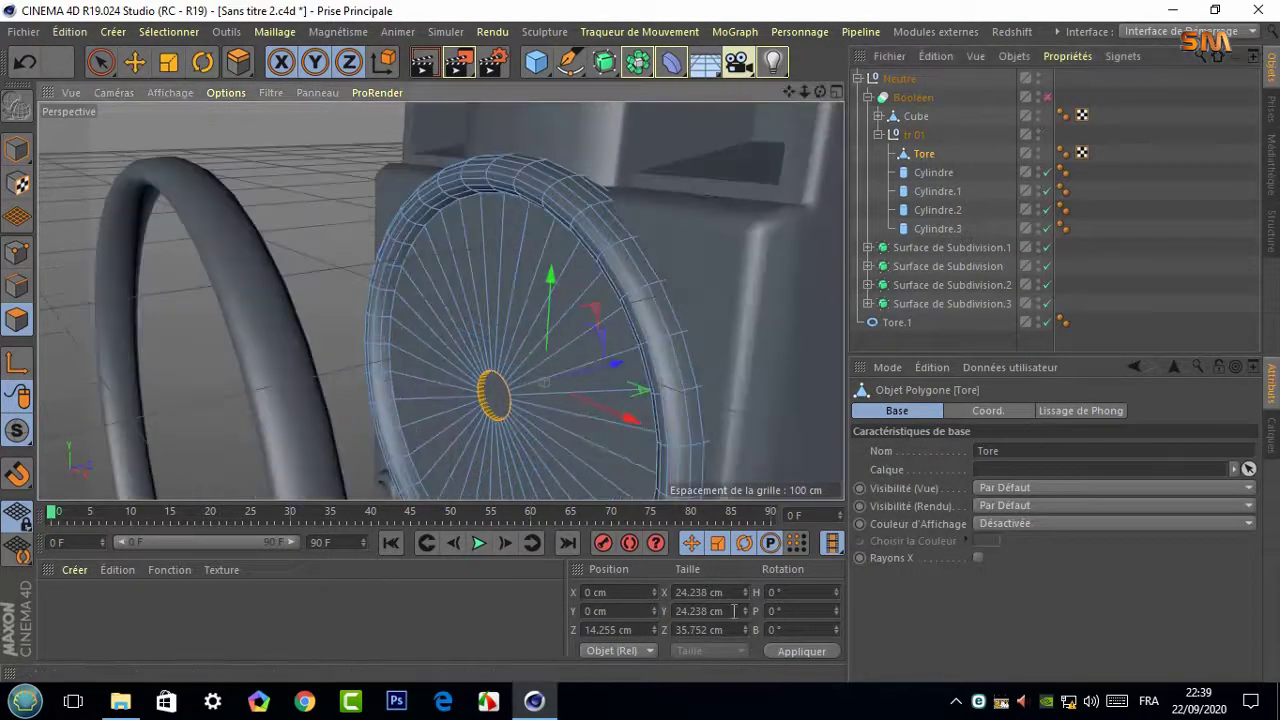
# Collapse the cap to a point with Taille X and Y at 0, then re-enable Booléen
pyautogui.moveTo(728, 611); pyautogui.dragTo(629, 612)
pyautogui.write('0')
pyautogui.press('Return')
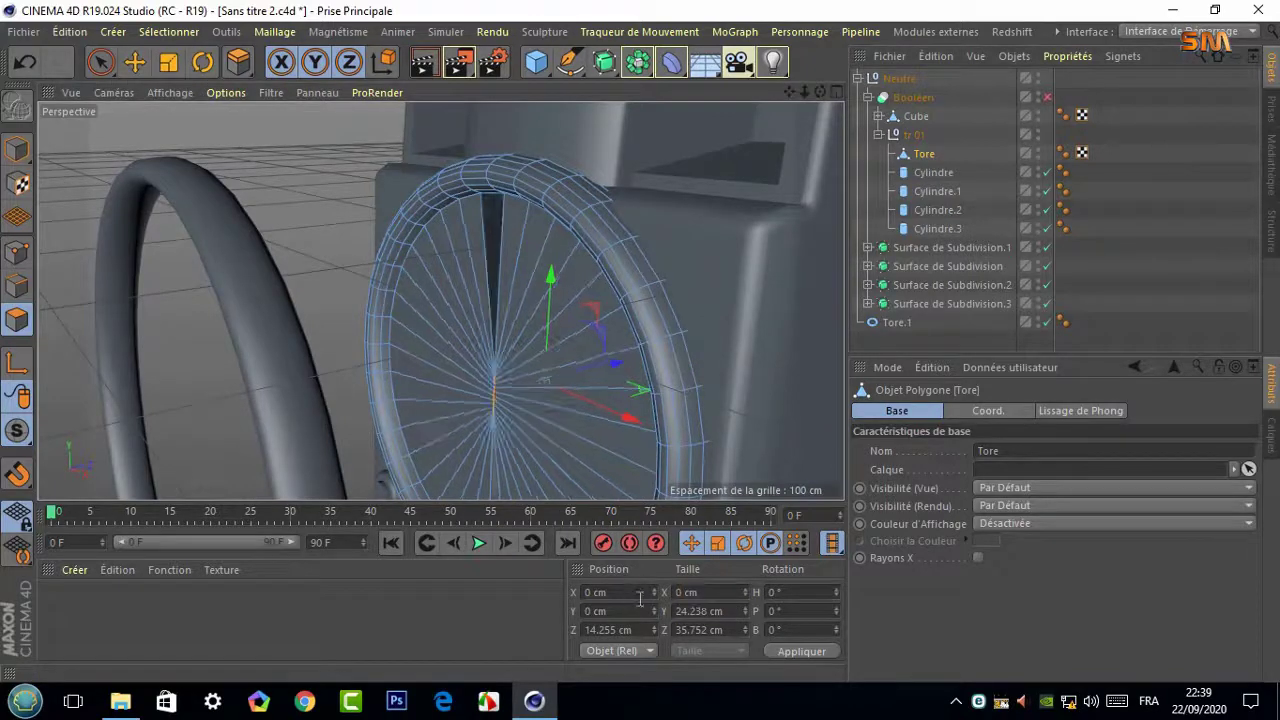
pyautogui.write('00')
pyautogui.press('Return')
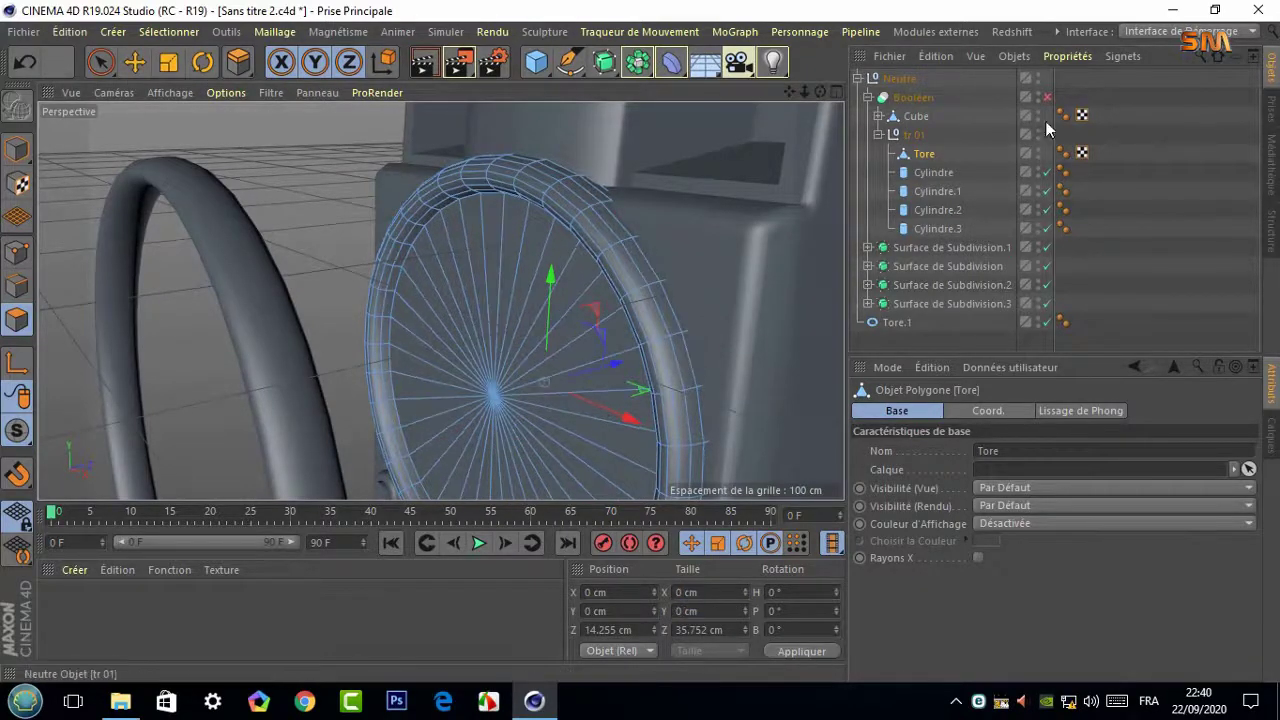
pyautogui.click(1047, 97)
pyautogui.click(879, 135)
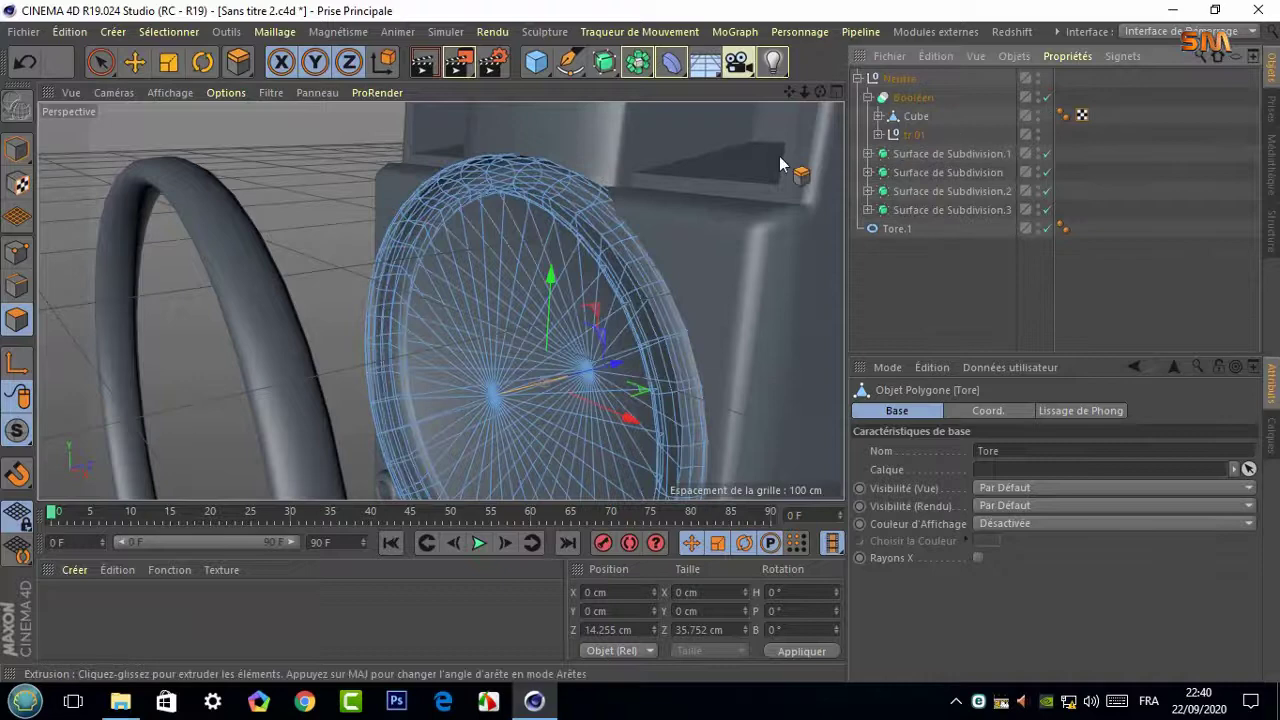
# Return to object mode and select the Tore ring inside tr 01
pyautogui.click(17, 147)
pyautogui.keyDown('alt'); pyautogui.moveTo(250, 280); pyautogui.dragTo(345, 260); pyautogui.keyUp('alt')
pyautogui.moveTo(826, 92); pyautogui.dragTo(440, 300)
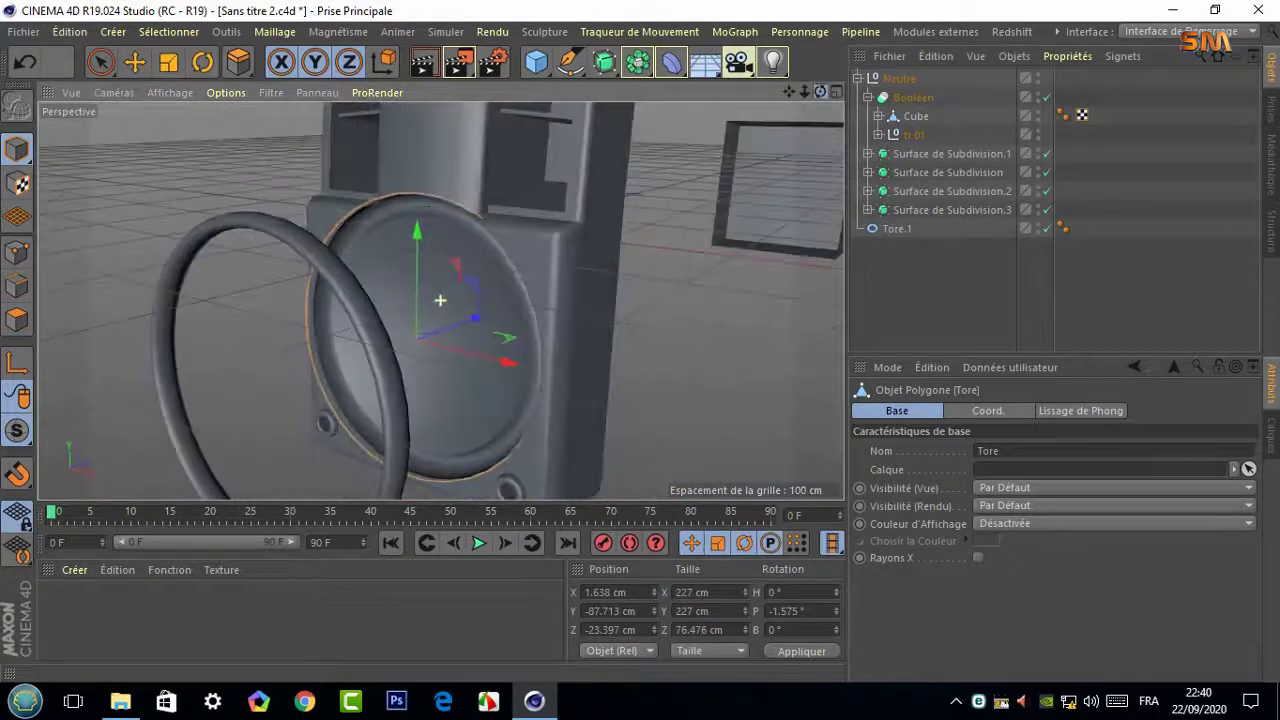
pyautogui.click(897, 78)
pyautogui.moveTo(789, 92); pyautogui.dragTo(441, 301)
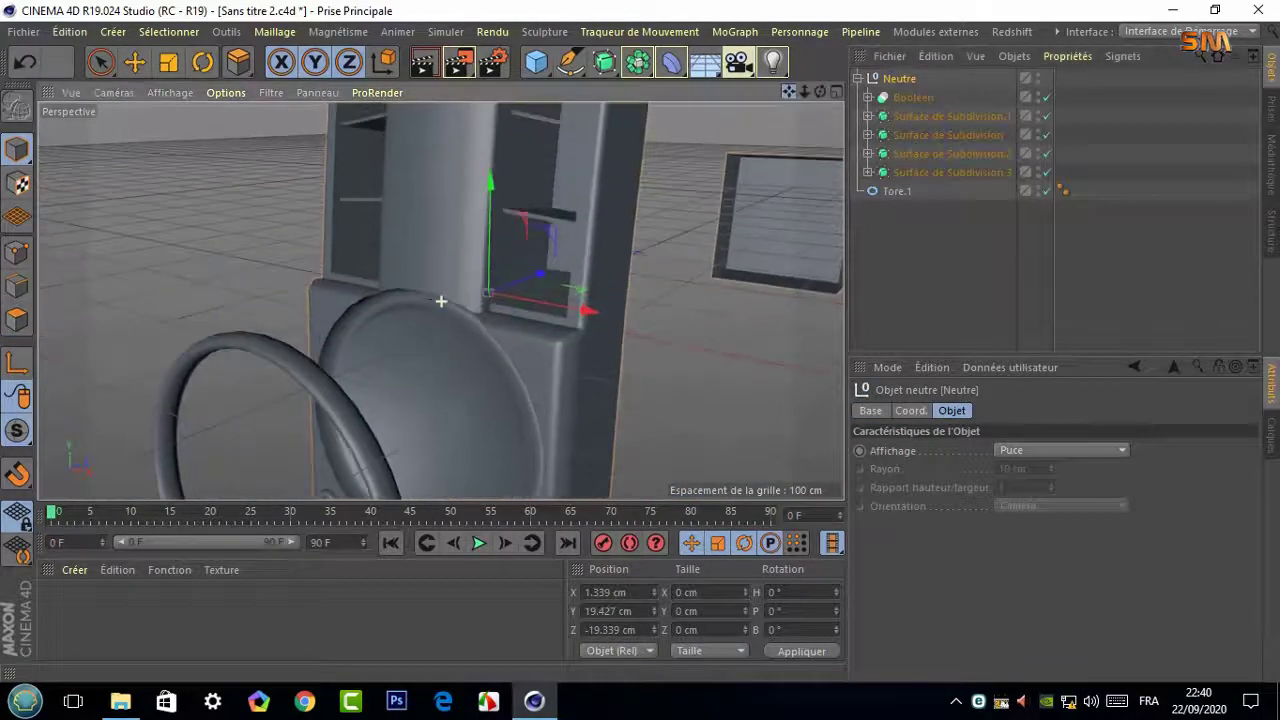
pyautogui.click(868, 97)
pyautogui.click(916, 116)
pyautogui.click(878, 134)
pyautogui.click(924, 153)
pyautogui.scroll(-3, 630, 291)
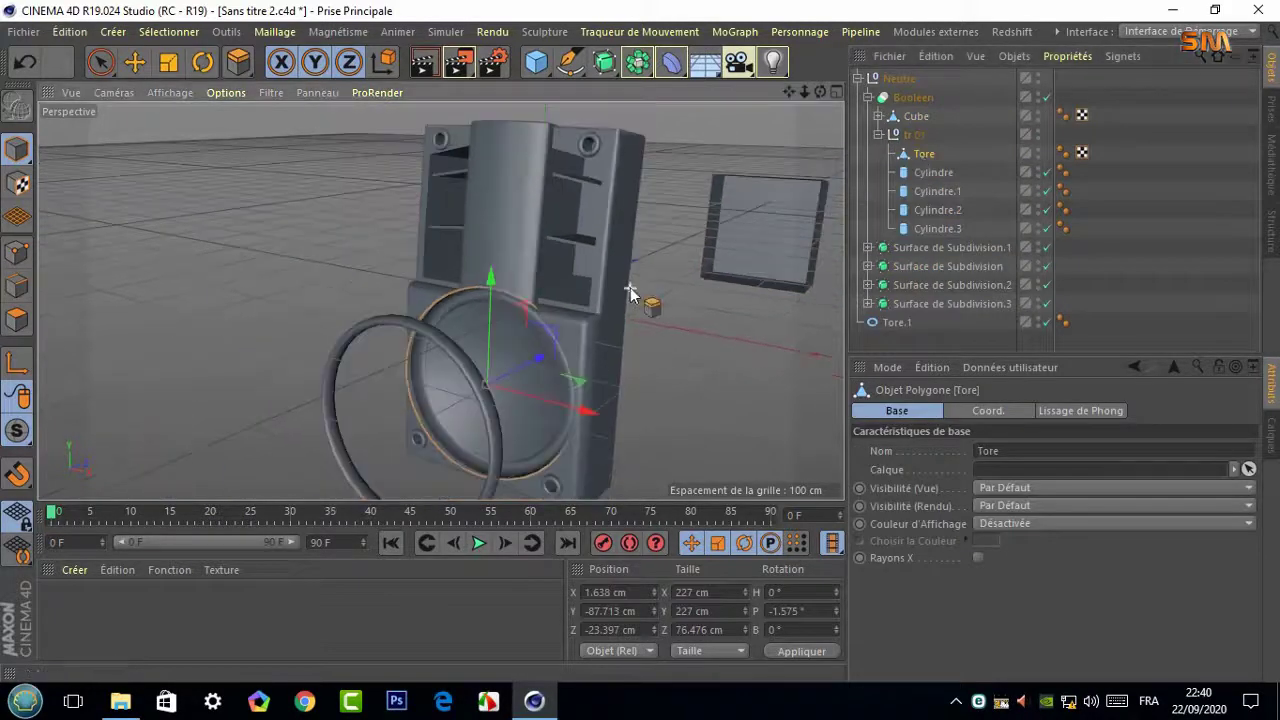
# Duplicate Tore outside the group and shrink it around the upper driver in Front view
pyautogui.keyDown('ctrl'); pyautogui.moveTo(924, 153); pyautogui.dragTo(895, 335); pyautogui.keyUp('ctrl')
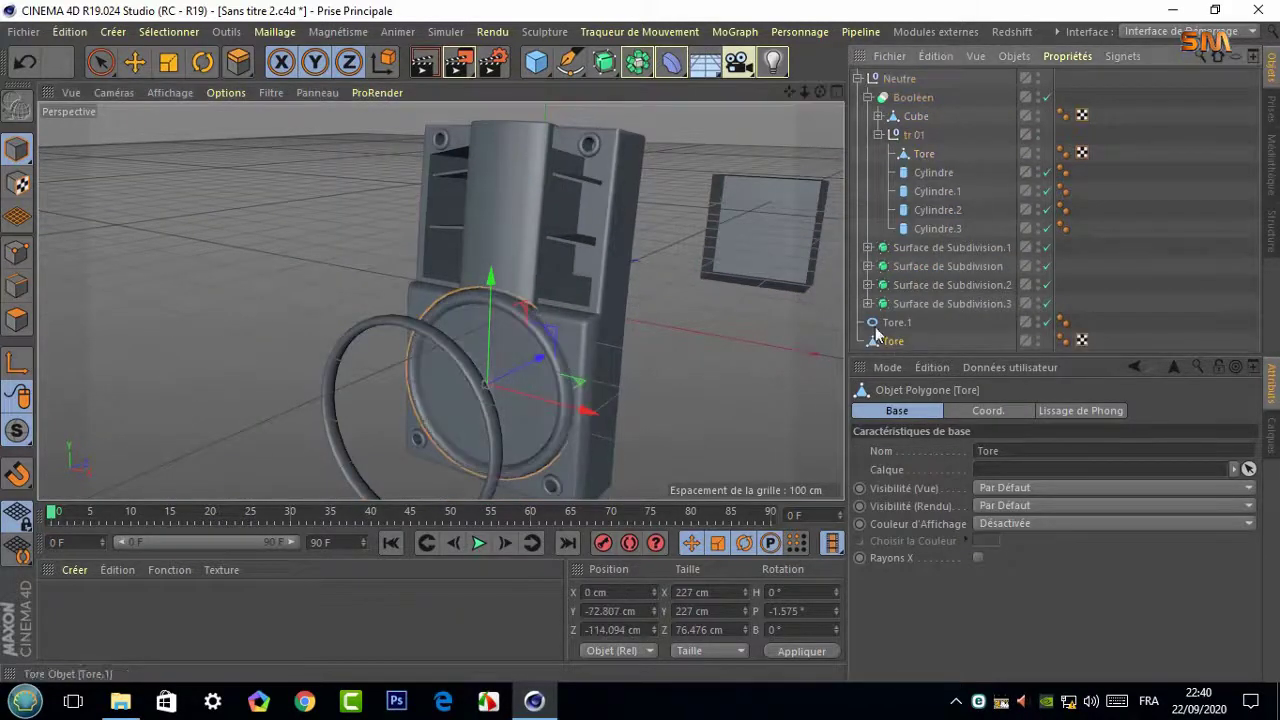
pyautogui.moveTo(491, 271); pyautogui.dragTo(495, 95)
pyautogui.middleClick(767, 118)
pyautogui.middleClick(788, 303)
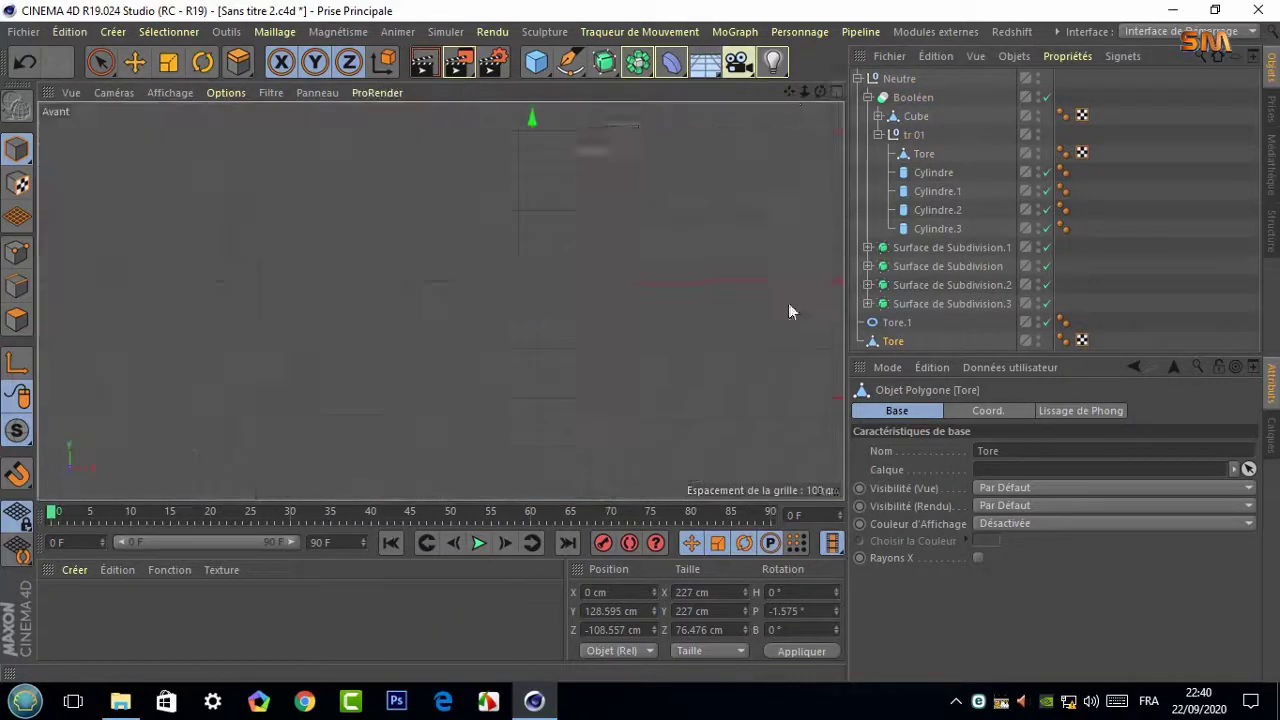
pyautogui.press('t')
pyautogui.moveTo(651, 133); pyautogui.dragTo(298, 291)
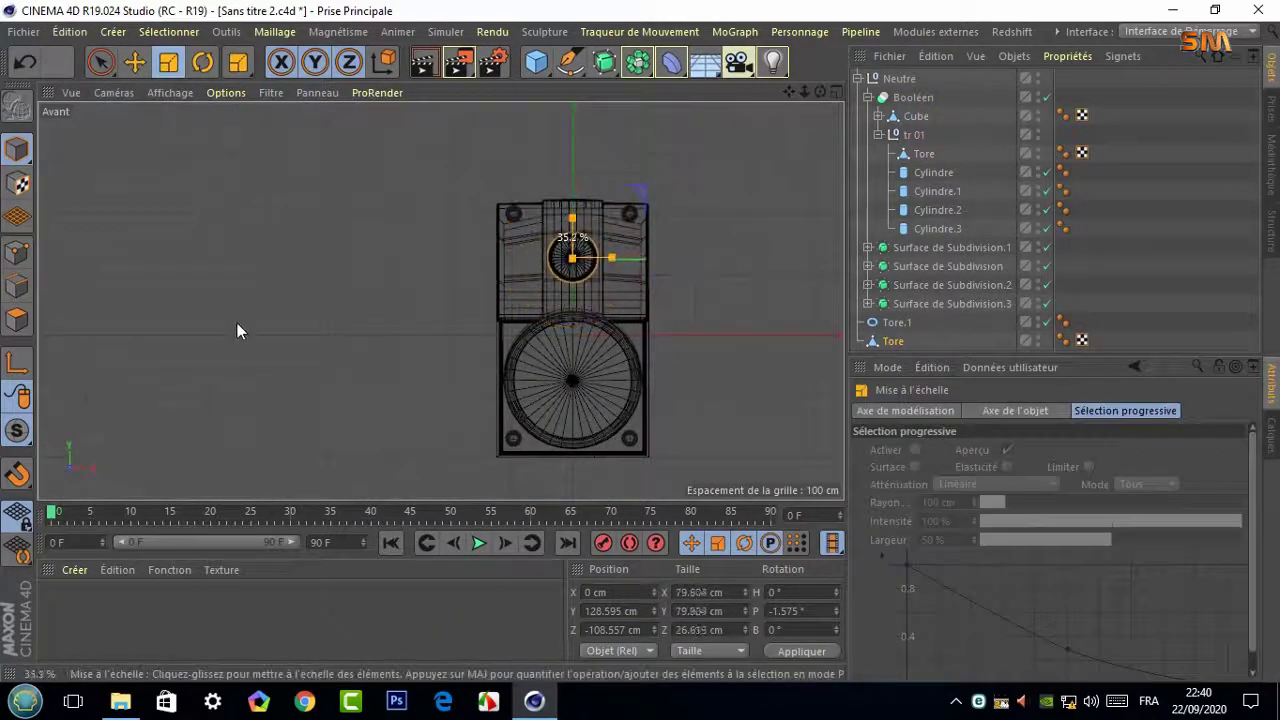
pyautogui.moveTo(237, 331); pyautogui.dragTo(242, 330)
pyautogui.press('e')
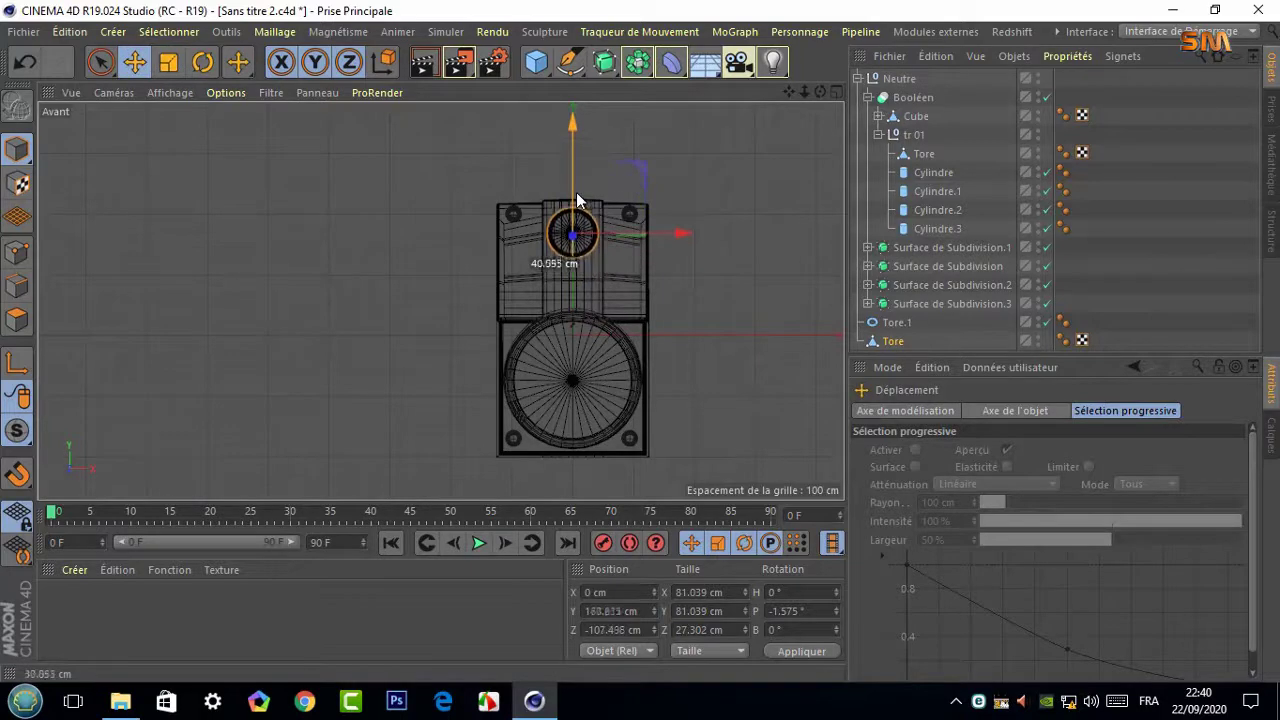
# Duplicate the small ring as Tore.2 and place it around the lower driver
pyautogui.scroll(5, 590, 248)
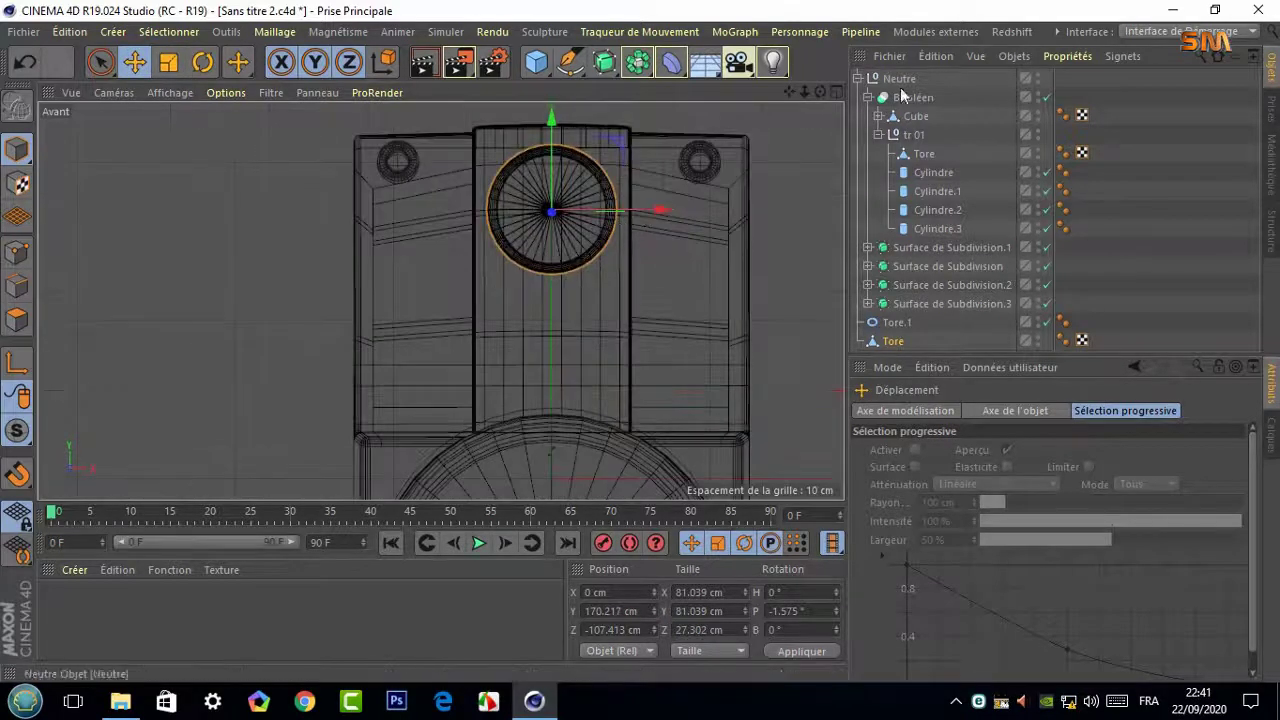
pyautogui.moveTo(1096, 352); pyautogui.dragTo(1096, 435)
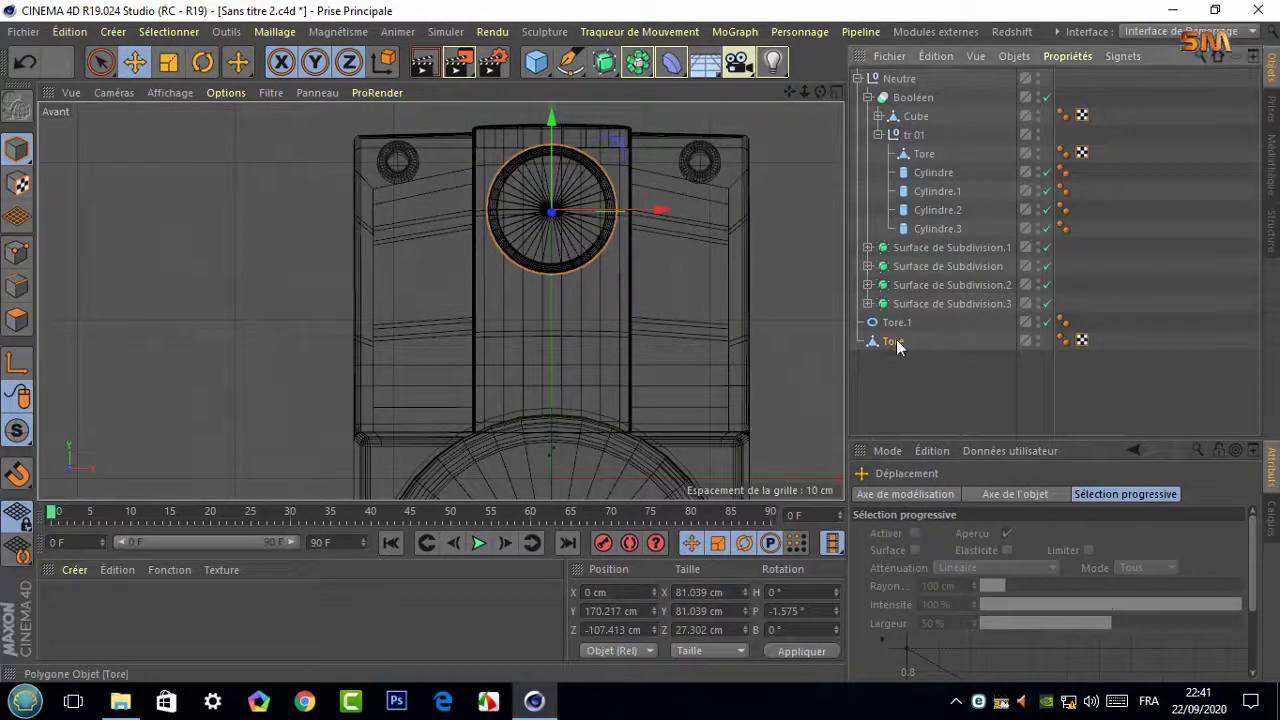
pyautogui.keyDown('ctrl'); pyautogui.moveTo(886, 341); pyautogui.dragTo(890, 356); pyautogui.keyUp('ctrl')
pyautogui.moveTo(553, 130); pyautogui.dragTo(559, 255)
pyautogui.click(605, 262)
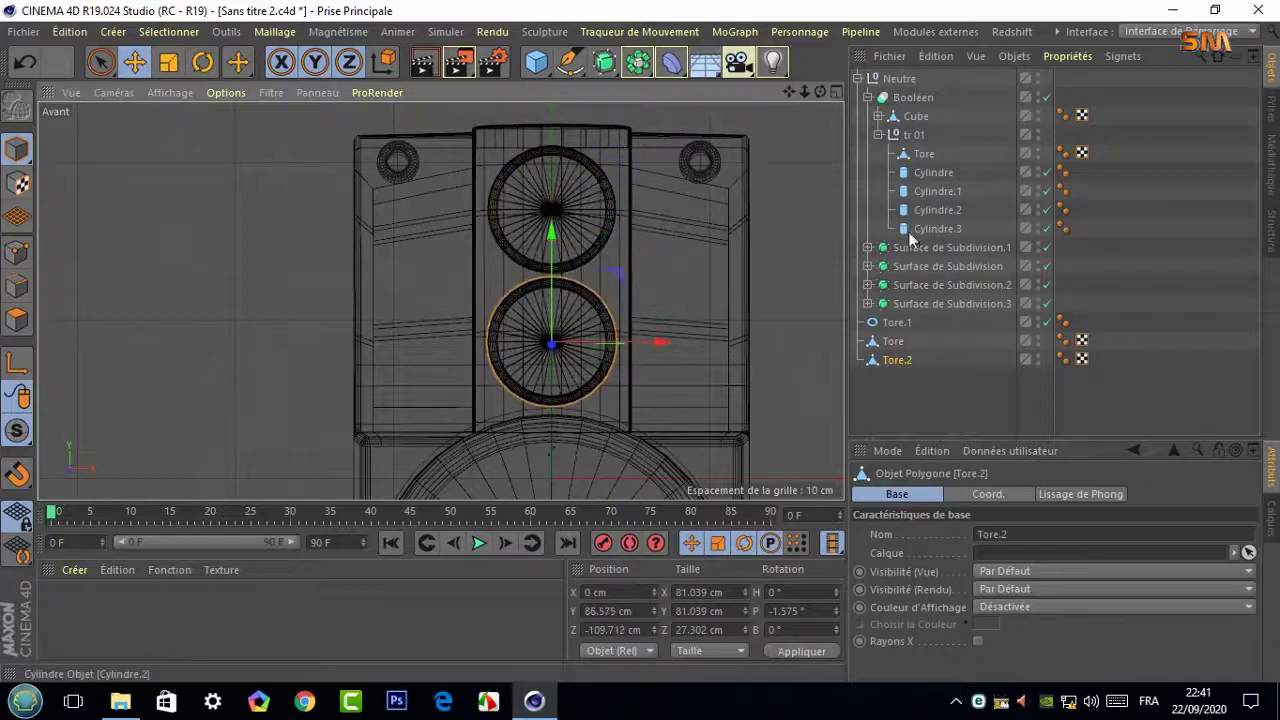
pyautogui.click(552, 278)
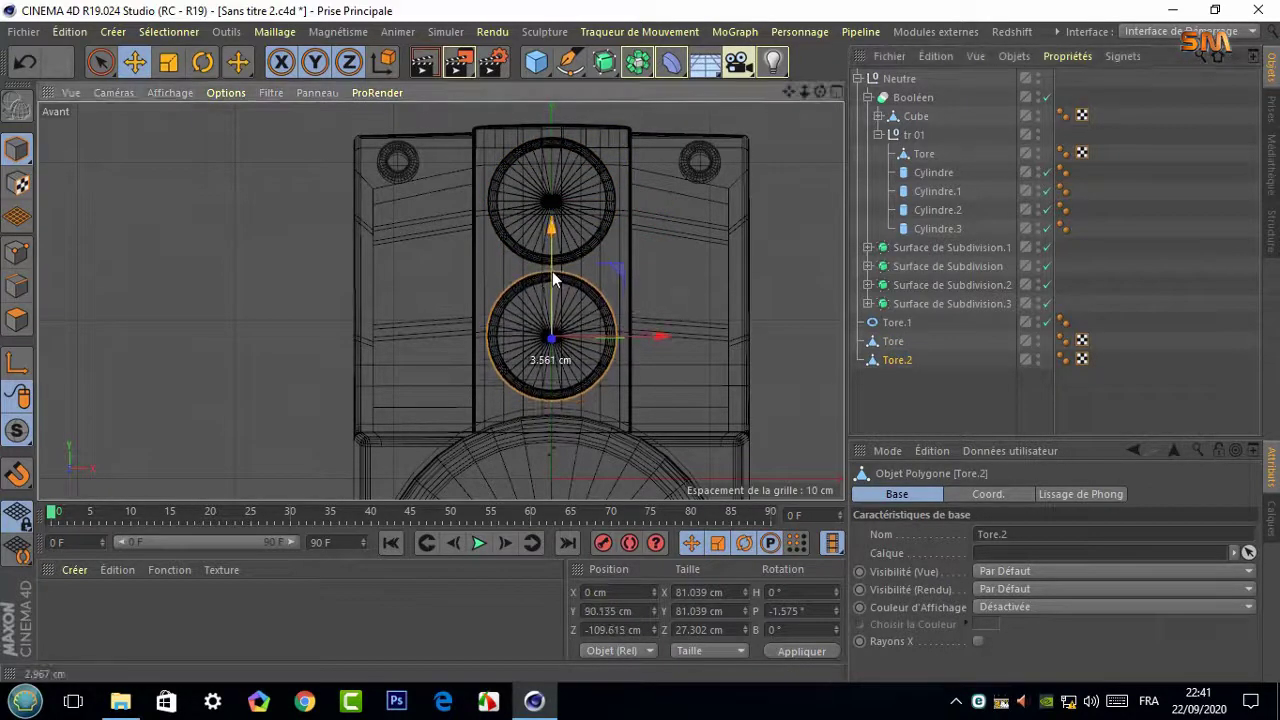
# Tilt both small rings -5.695° in the Right view to sit flush with the front face
pyautogui.press('F5')
pyautogui.press('F1')
pyautogui.keyDown('alt'); pyautogui.moveTo(506, 120); pyautogui.dragTo(440, 300); pyautogui.keyUp('alt')
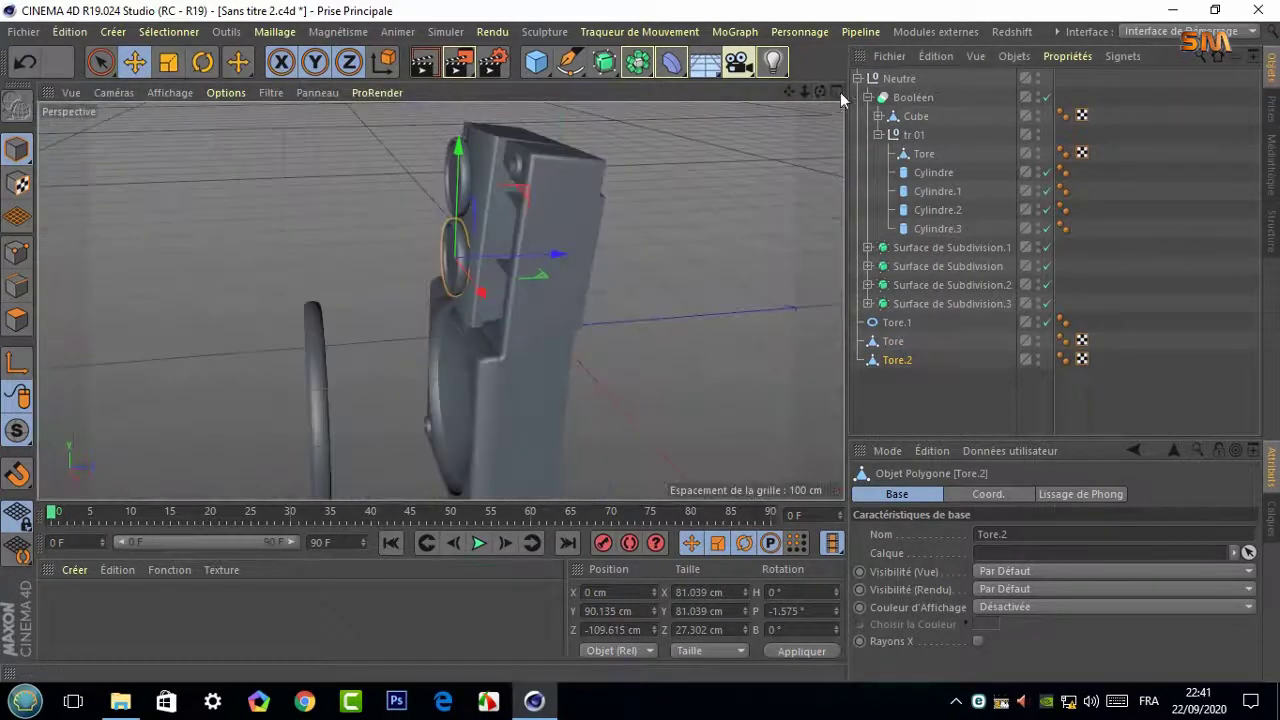
pyautogui.press('F5')
pyautogui.press('F3')
pyautogui.scroll(-3, 423, 300)
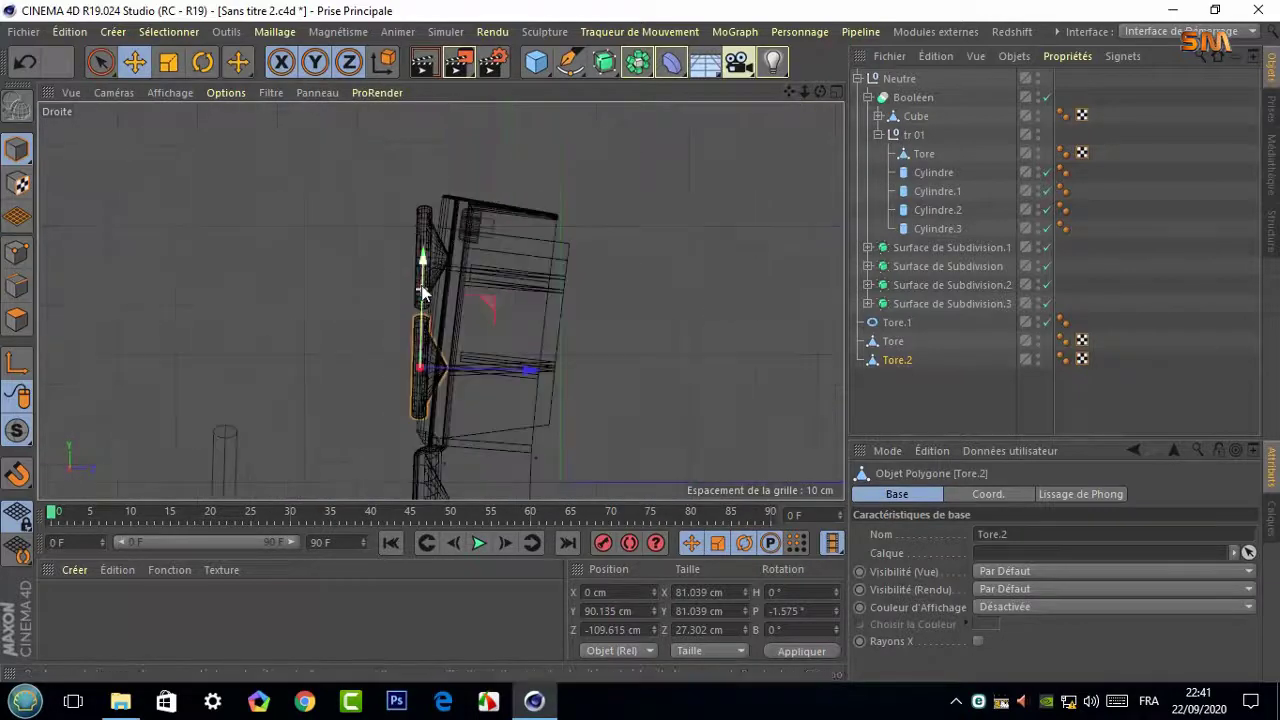
pyautogui.keyDown('ctrl'); pyautogui.click(893, 341); pyautogui.keyUp('ctrl')
pyautogui.click(202, 61)
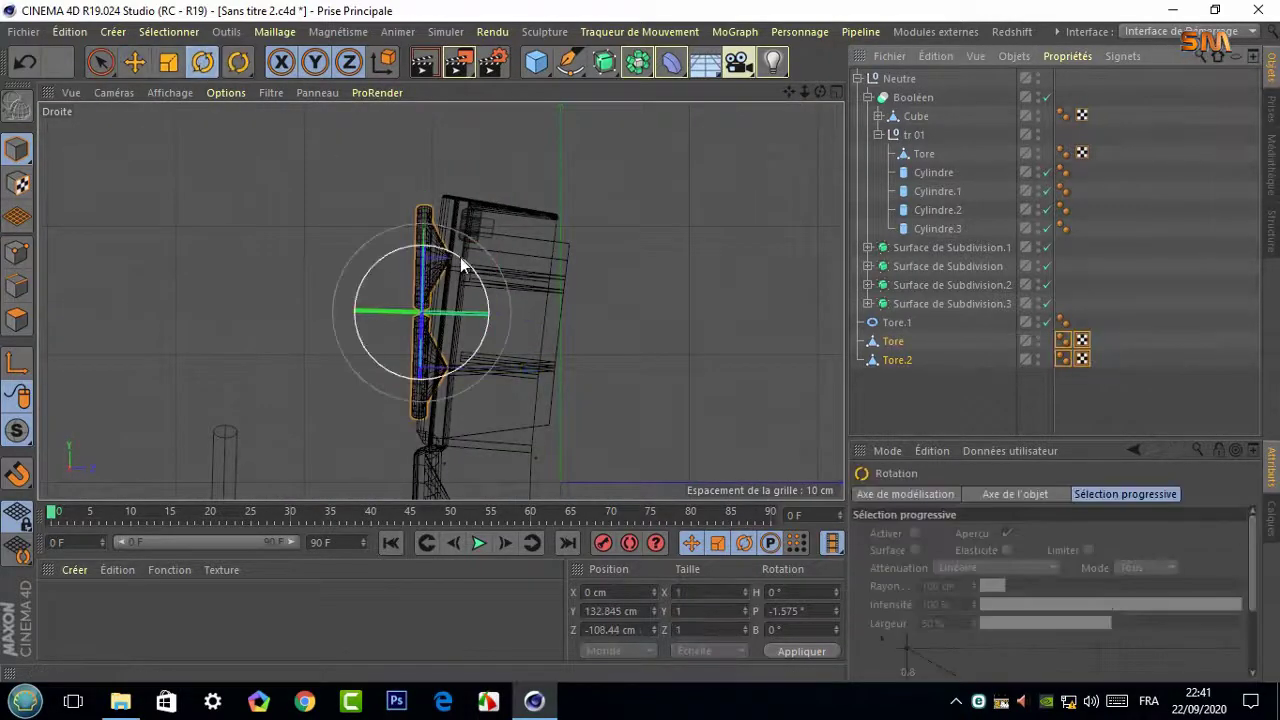
pyautogui.moveTo(460, 257); pyautogui.dragTo(500, 321)
pyautogui.press('e')
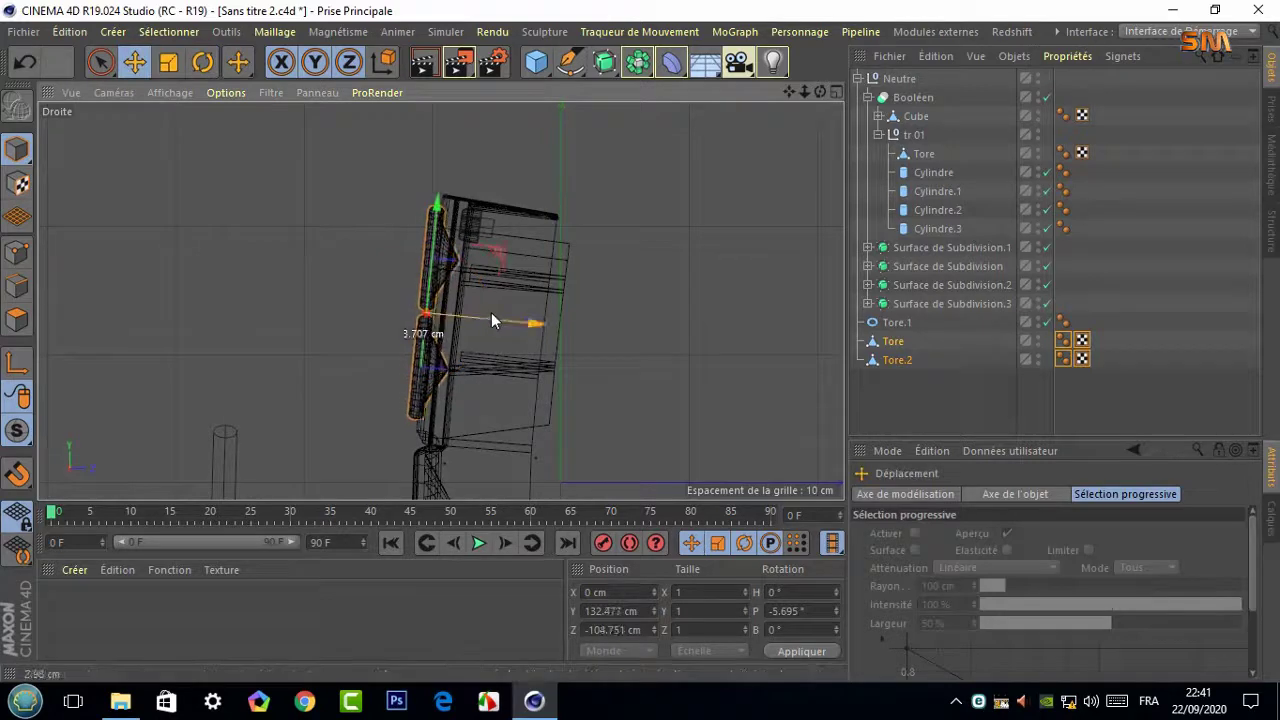
pyautogui.click(836, 91)
pyautogui.click(836, 91)
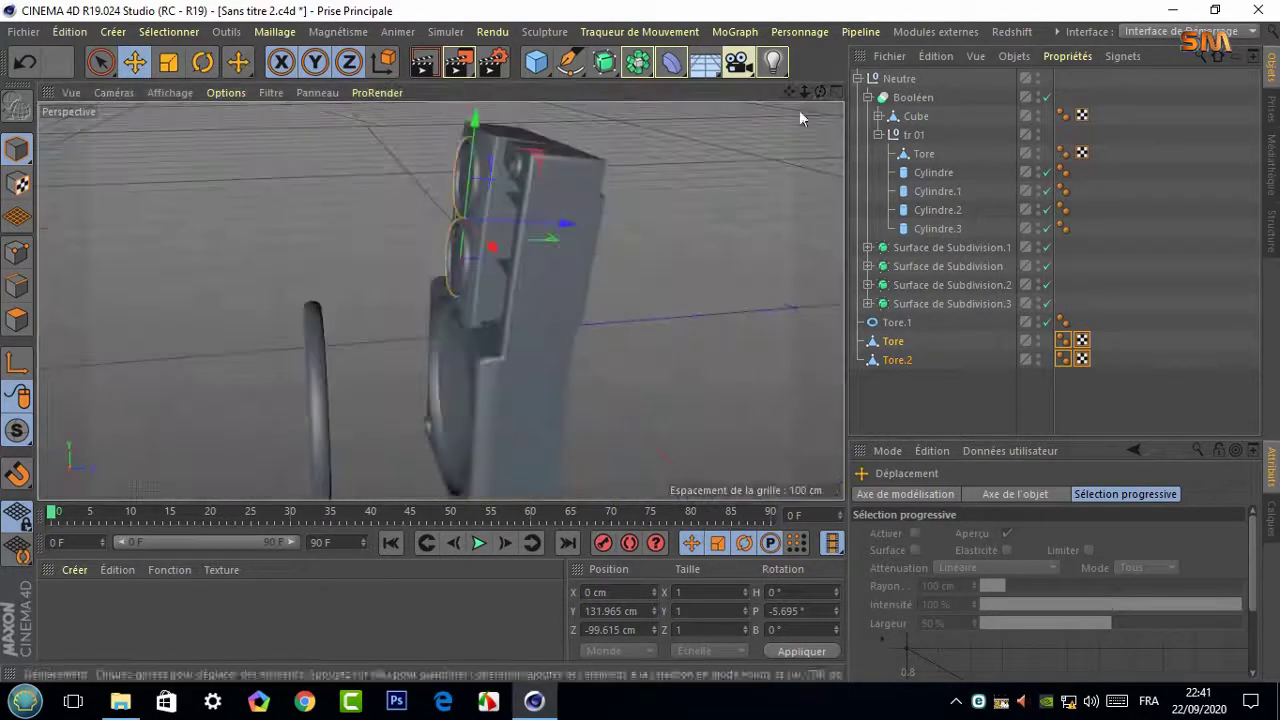
pyautogui.keyDown('alt'); pyautogui.moveTo(799, 110); pyautogui.dragTo(440, 300); pyautogui.keyUp('alt')
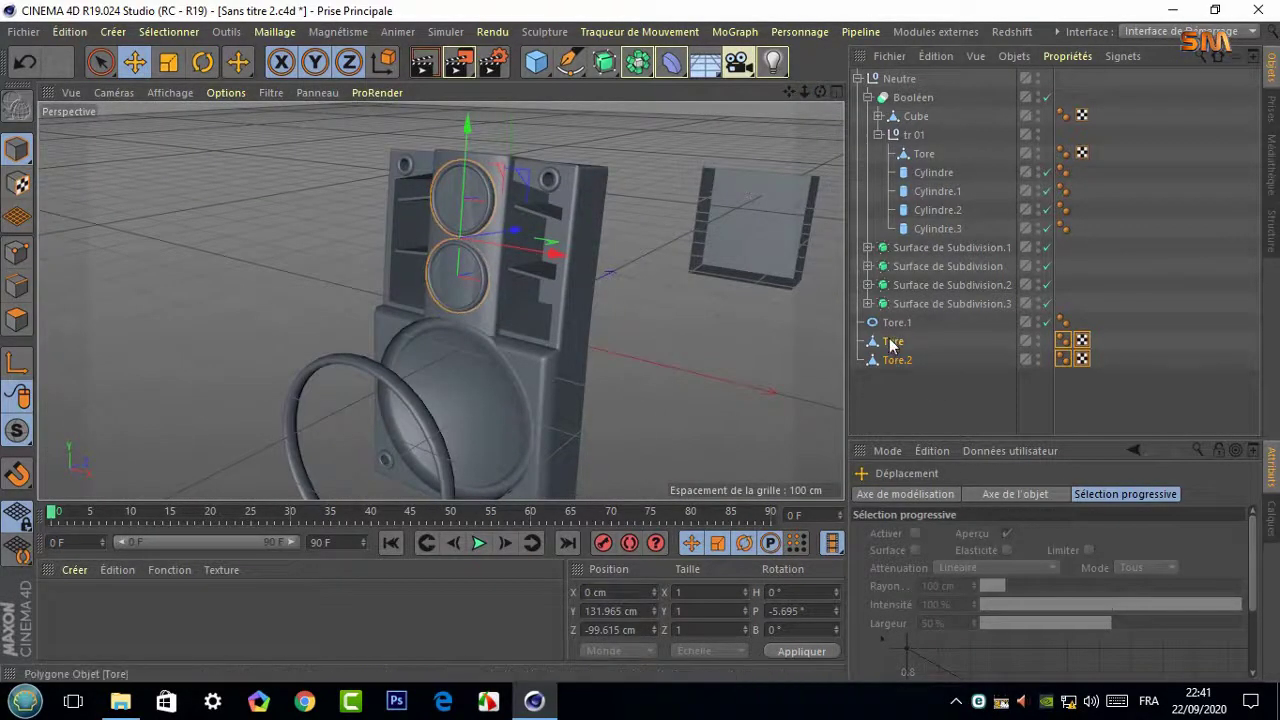
# Move both tweeter rings into the tr 01 group and nudge them toward the cabinet face
pyautogui.moveTo(890, 347); pyautogui.dragTo(913, 134)
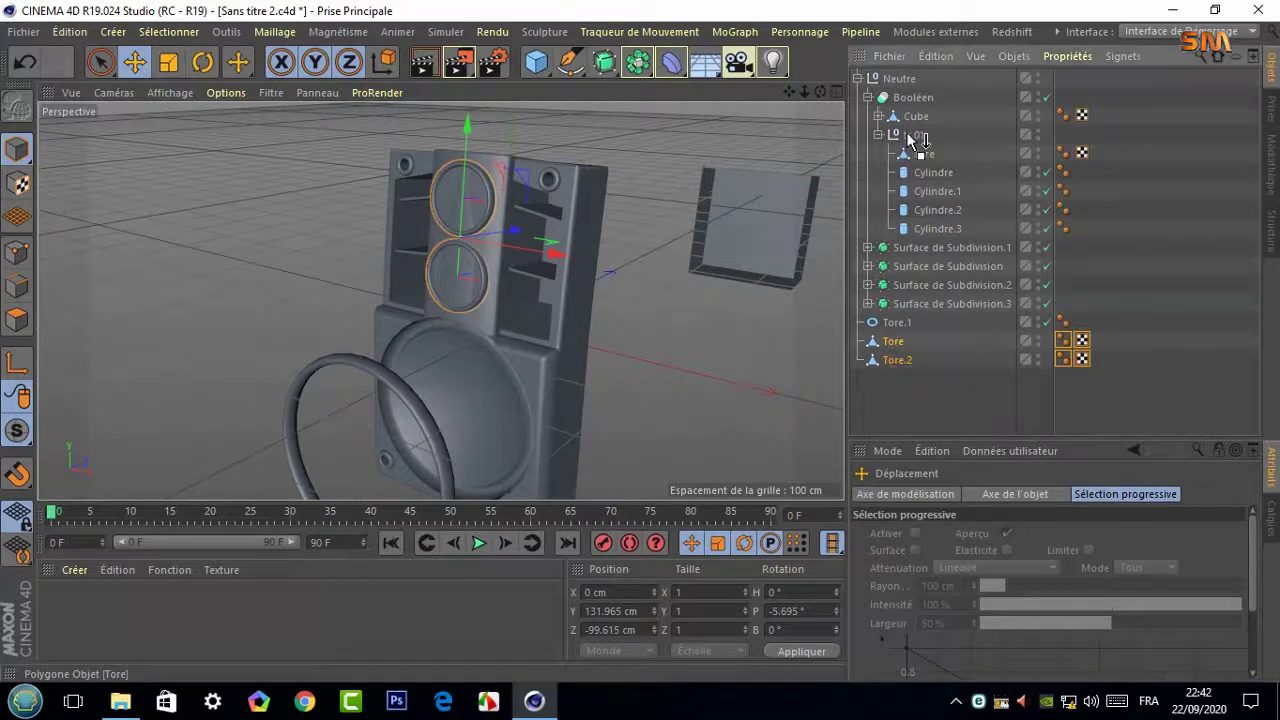
pyautogui.moveTo(1025, 153); pyautogui.dragTo(1110, 172)
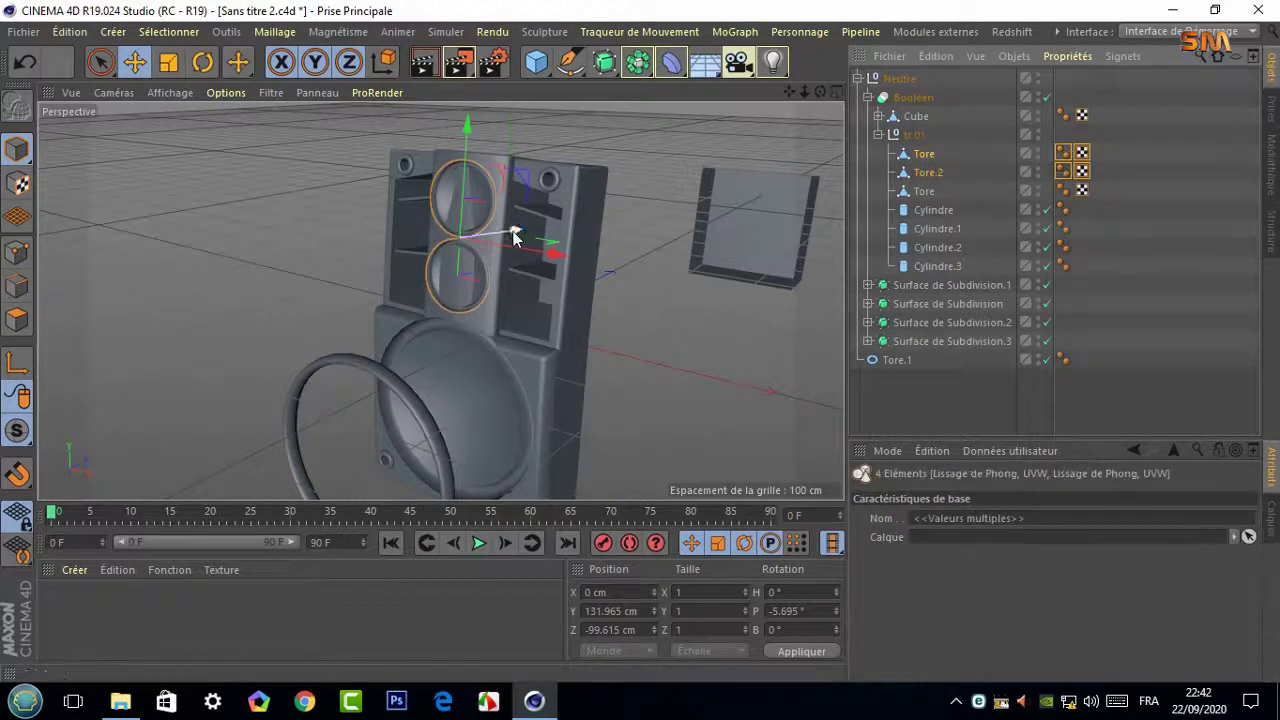
pyautogui.moveTo(523, 234)
pyautogui.mouseDown()
pyautogui.moveTo(513, 249)
pyautogui.moveTo(498, 235)
pyautogui.mouseUp()
pyautogui.scroll(3, 513, 249)
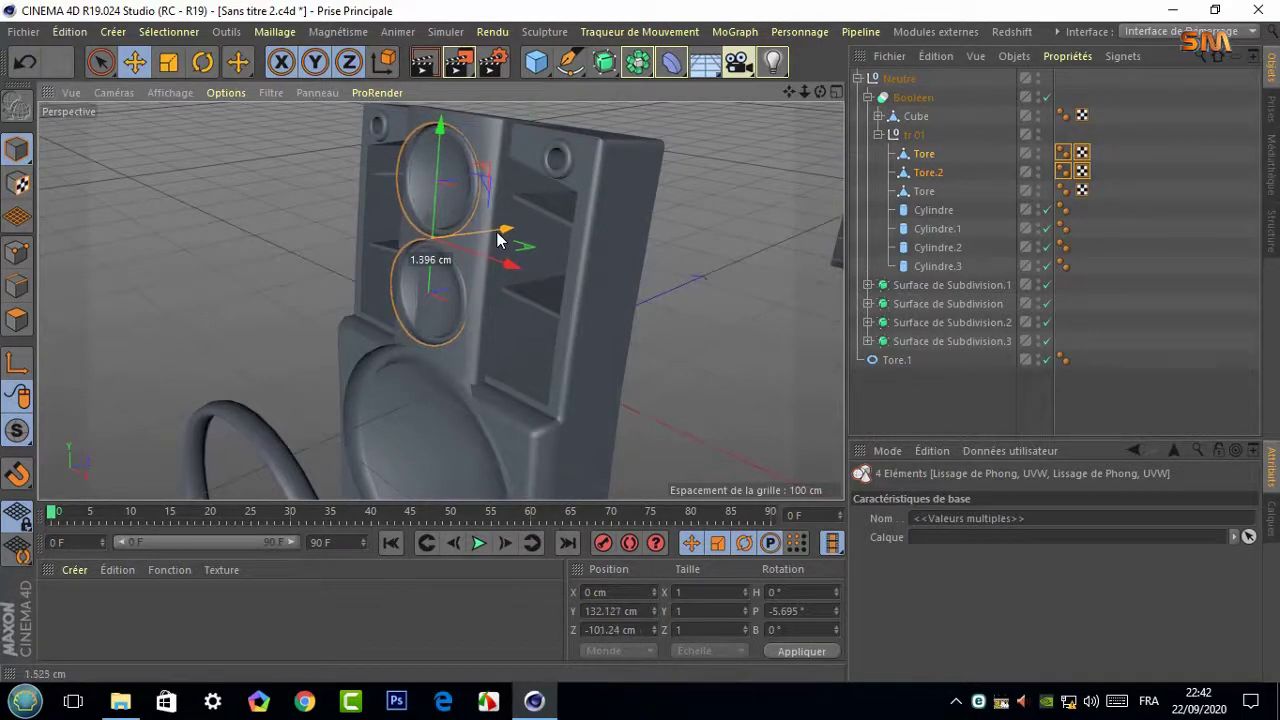
pyautogui.click(724, 264)
pyautogui.keyDown('alt'); pyautogui.moveTo(724, 264); pyautogui.dragTo(628, 246); pyautogui.keyUp('alt')
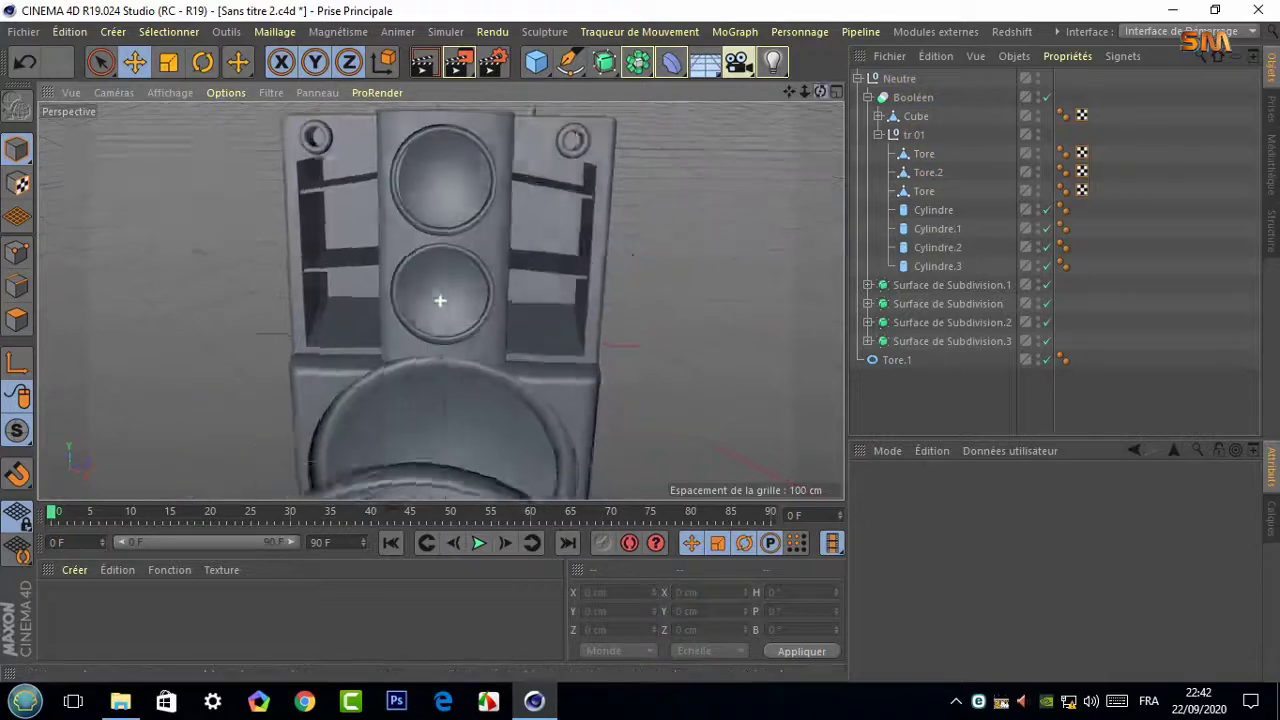
pyautogui.click(449, 180)
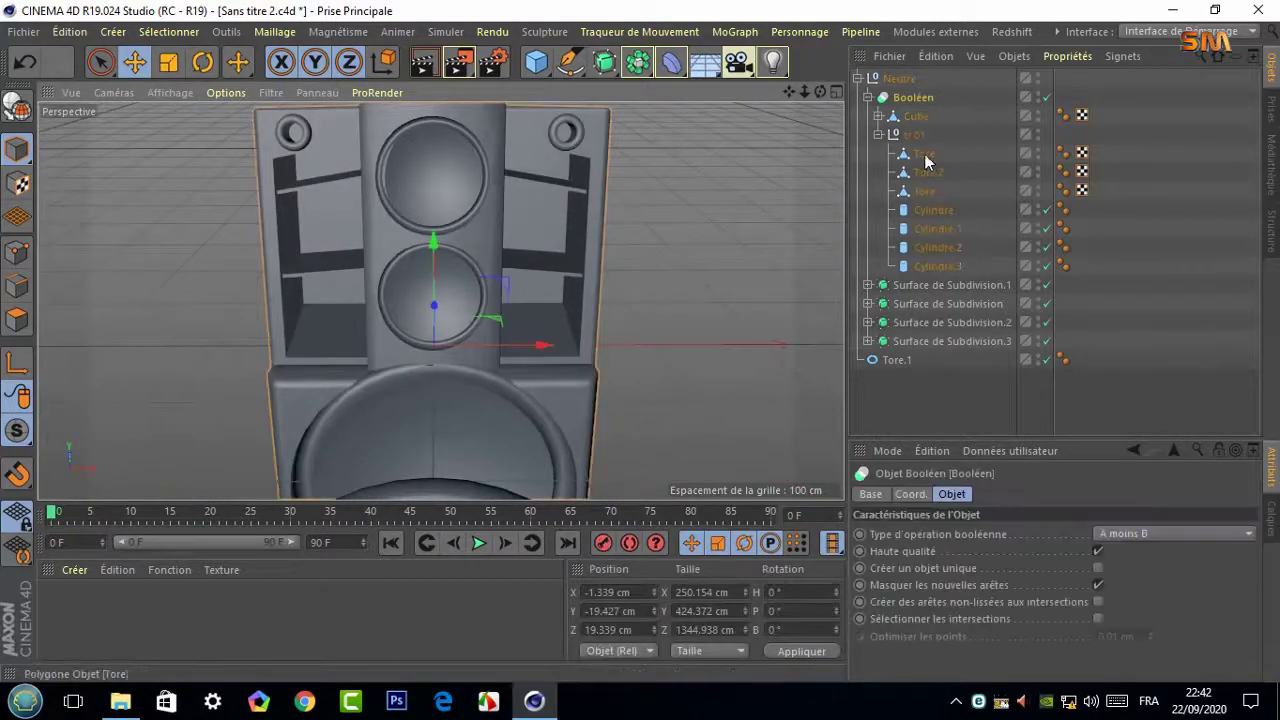
pyautogui.click(925, 160)
pyautogui.moveTo(547, 180); pyautogui.dragTo(440, 300)
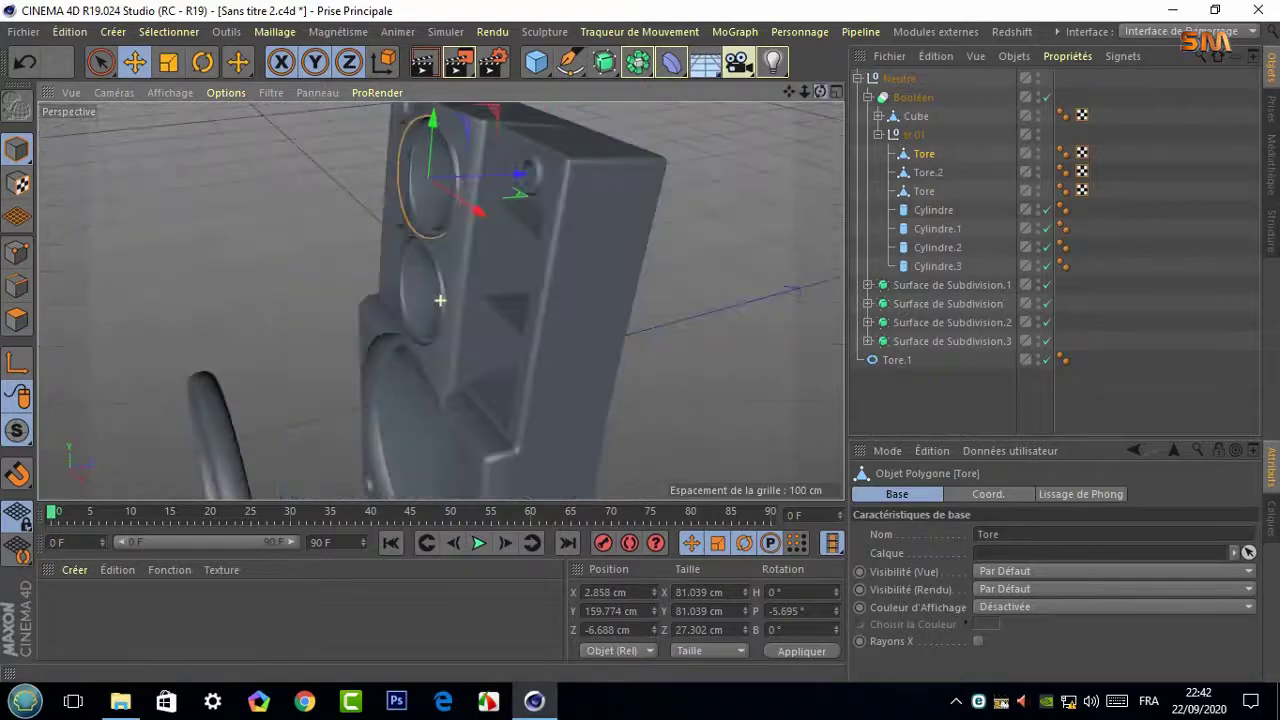
# In the Droite view, tilt Tore and Tore.2 together to match the cabinet face
pyautogui.click(837, 92)
pyautogui.middleClick(820, 120)
pyautogui.middleClick(805, 114)
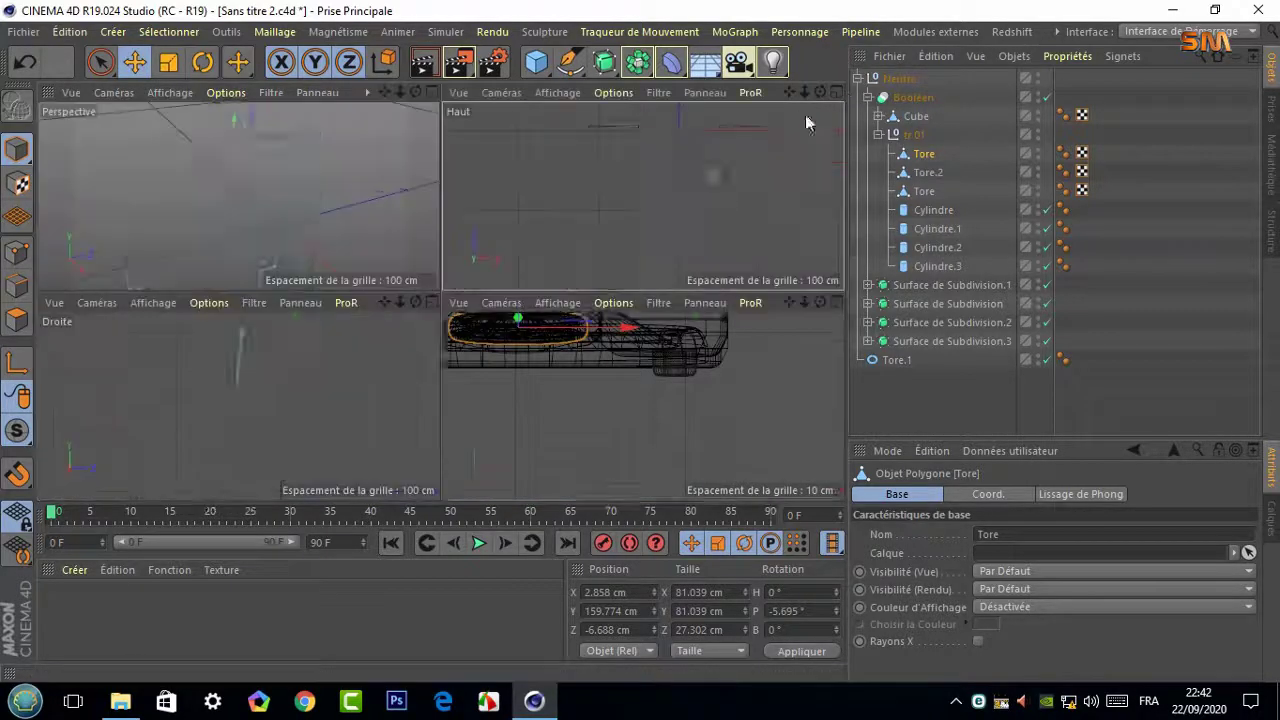
pyautogui.click(431, 302)
pyautogui.press('r')
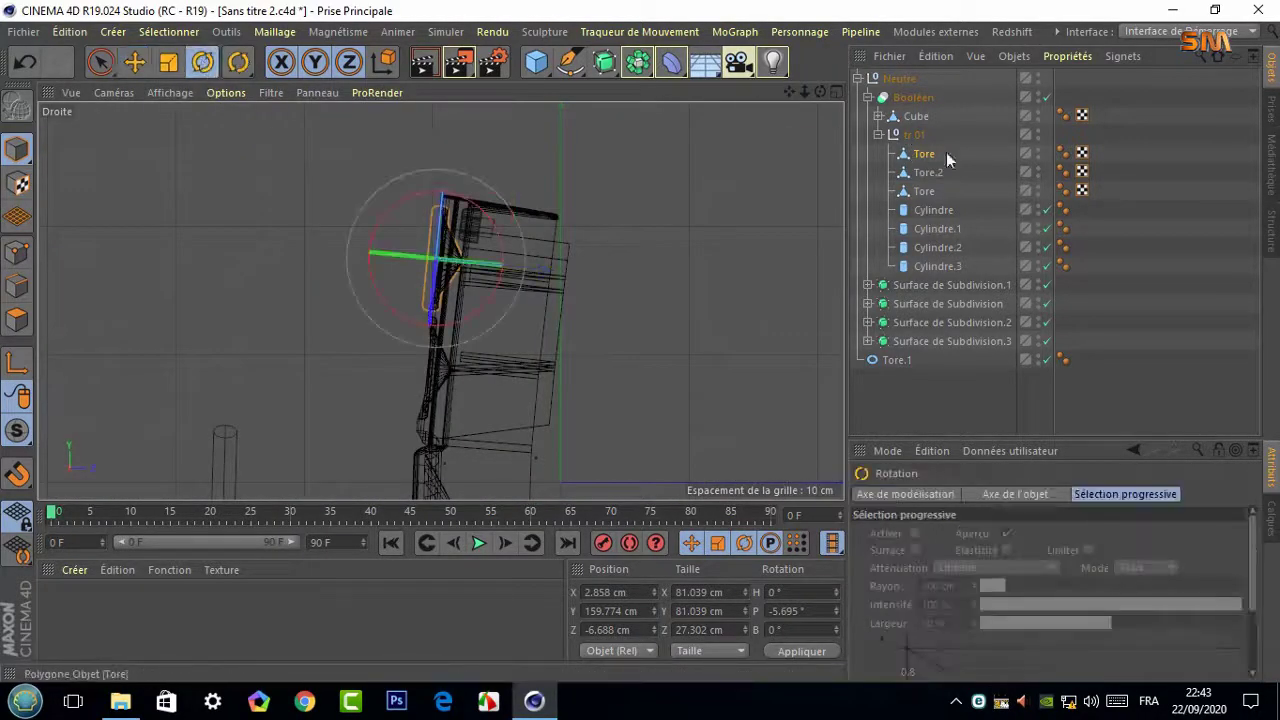
pyautogui.click(924, 154)
pyautogui.keyDown('ctrl'); pyautogui.click(928, 172); pyautogui.keyUp('ctrl')
pyautogui.moveTo(480, 277); pyautogui.dragTo(483, 280)
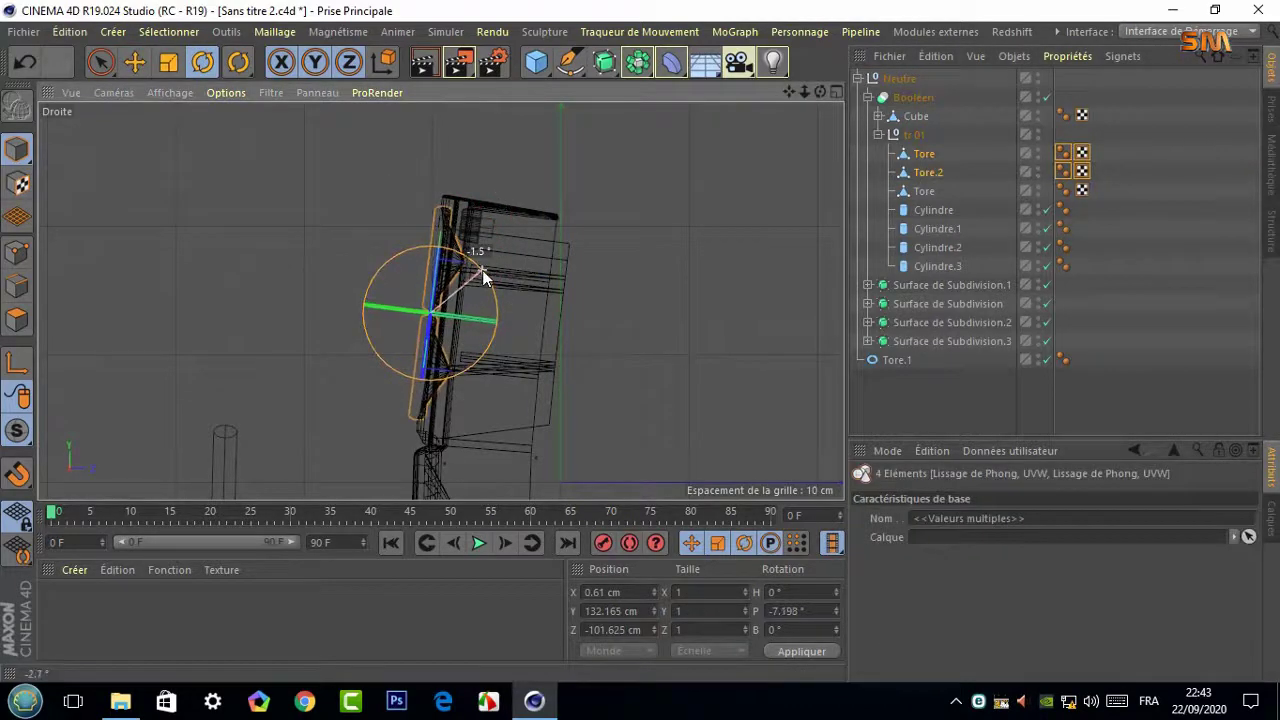
# Shift both rings so they sit flush around the tweeters
pyautogui.middleClick(482, 277)
pyautogui.middleClick(414, 249)
pyautogui.moveTo(414, 249)
pyautogui.keyDown('alt'); pyautogui.mouseDown()
pyautogui.moveTo(437, 294)
pyautogui.moveTo(393, 209)
pyautogui.mouseUp(); pyautogui.keyUp('alt')
pyautogui.press('e')
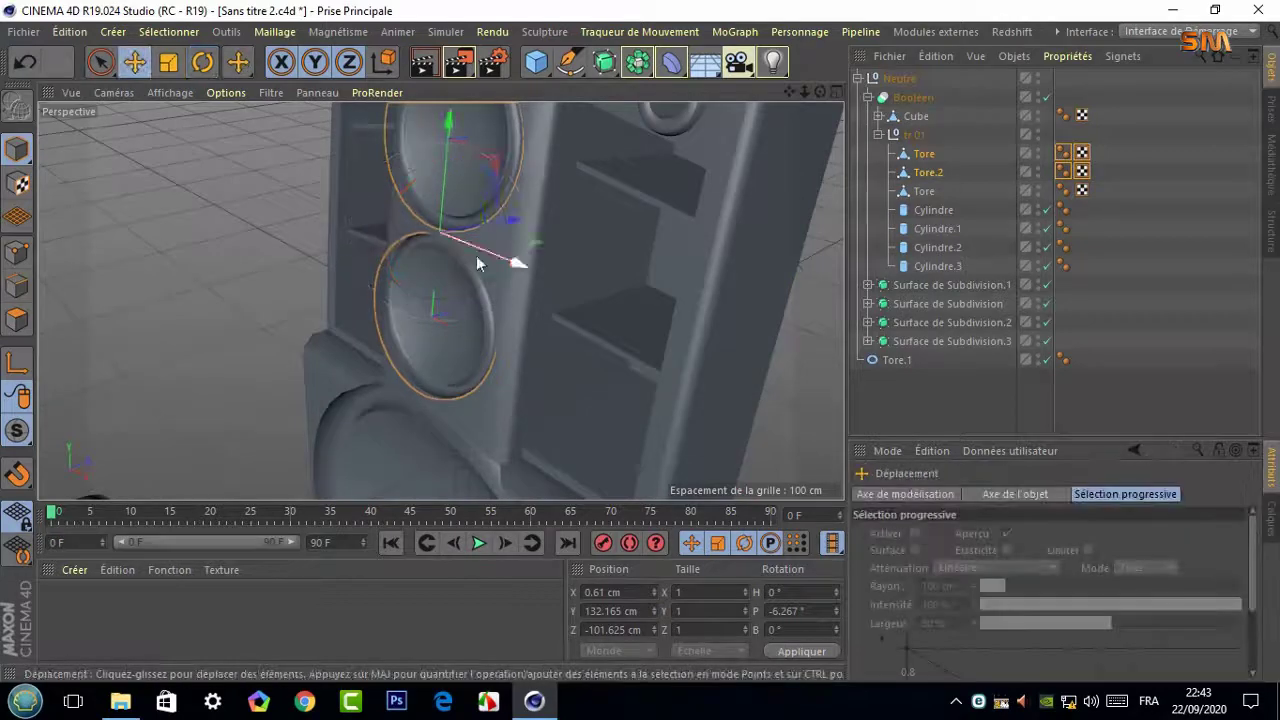
pyautogui.moveTo(520, 257); pyautogui.dragTo(512, 234)
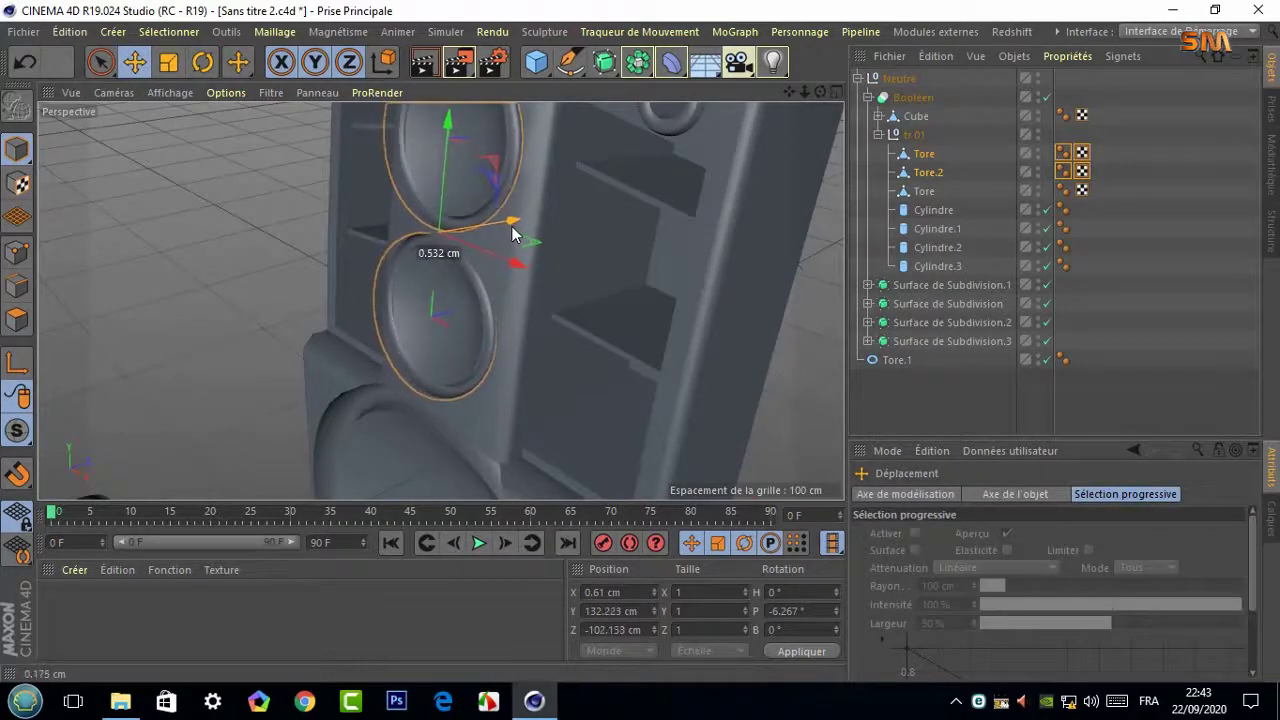
pyautogui.click(265, 239)
pyautogui.moveTo(265, 239)
pyautogui.keyDown('alt'); pyautogui.mouseDown()
pyautogui.moveTo(686, 234)
pyautogui.moveTo(443, 300)
pyautogui.moveTo(727, 230)
pyautogui.moveTo(440, 300)
pyautogui.moveTo(600, 280)
pyautogui.mouseUp(); pyautogui.keyUp('alt')
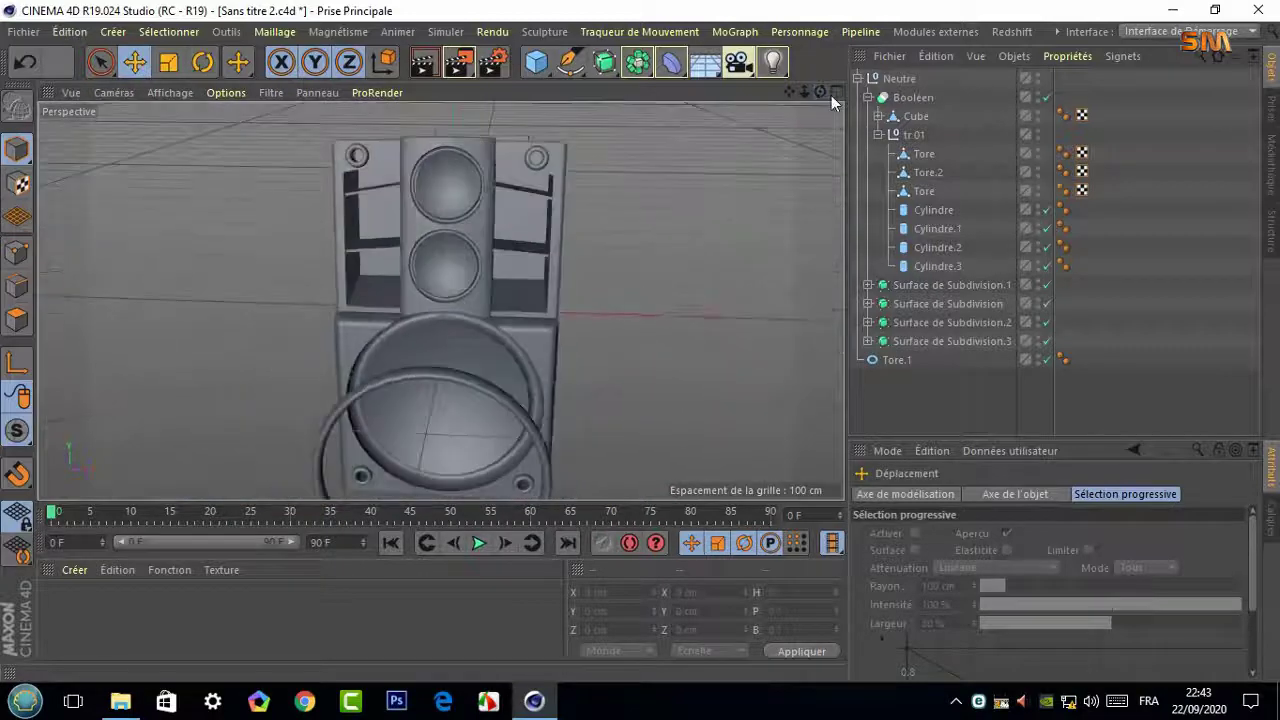
# Delete the stray Tore.1 ring
pyautogui.click(868, 98)
pyautogui.click(858, 78)
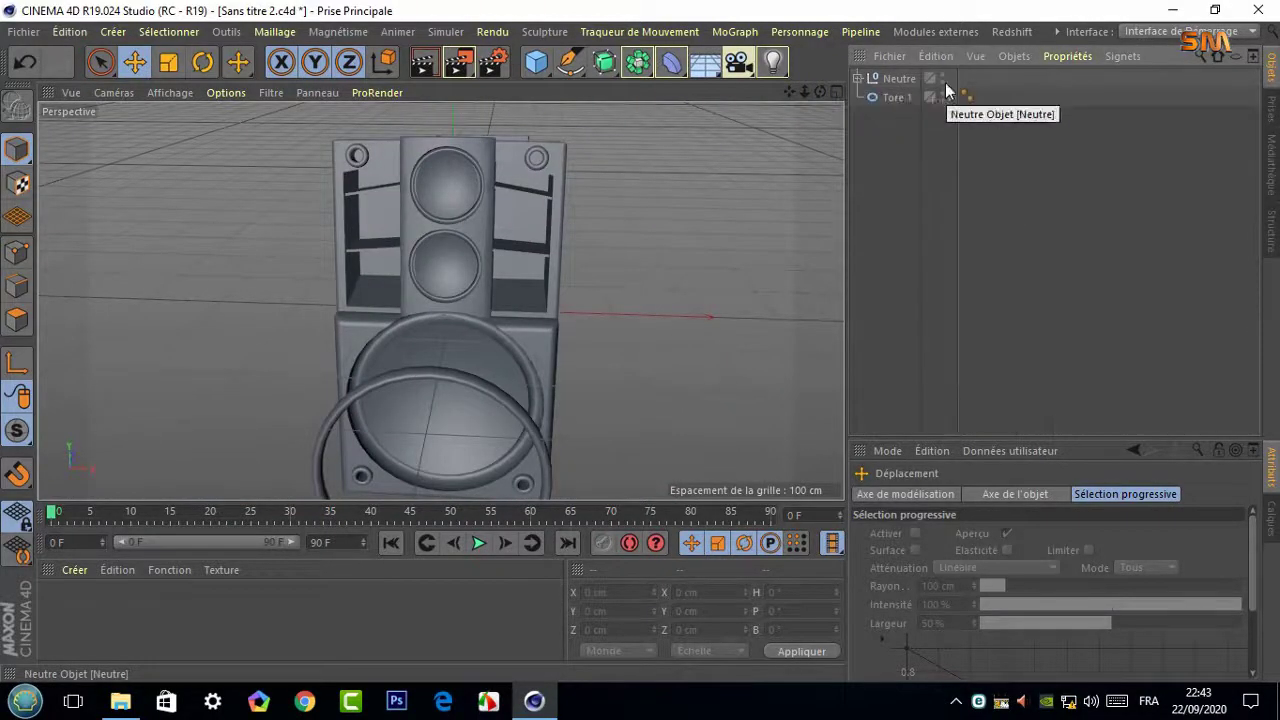
pyautogui.click(895, 96)
pyautogui.moveTo(820, 91); pyautogui.dragTo(782, 115)
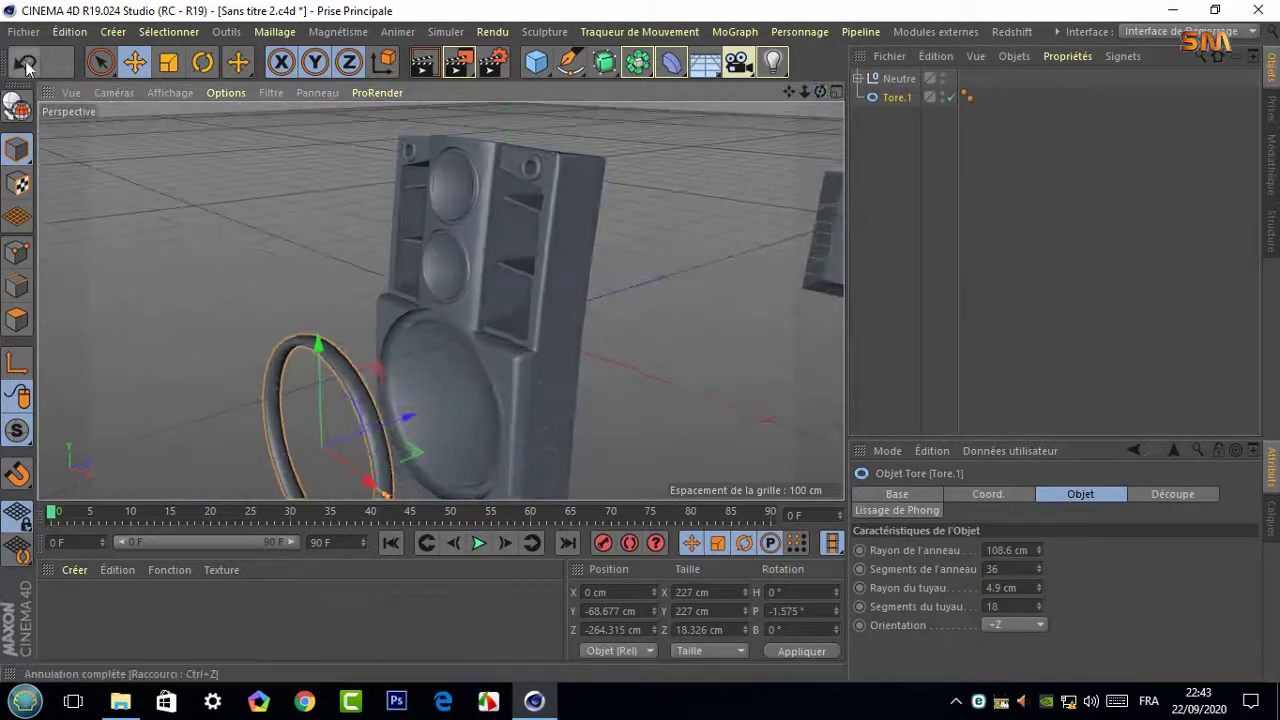
pyautogui.press('Delete')
# Save the scene as Sans titre 2.c4d, replacing the existing file
pyautogui.click(23, 32)
pyautogui.click(57, 205)
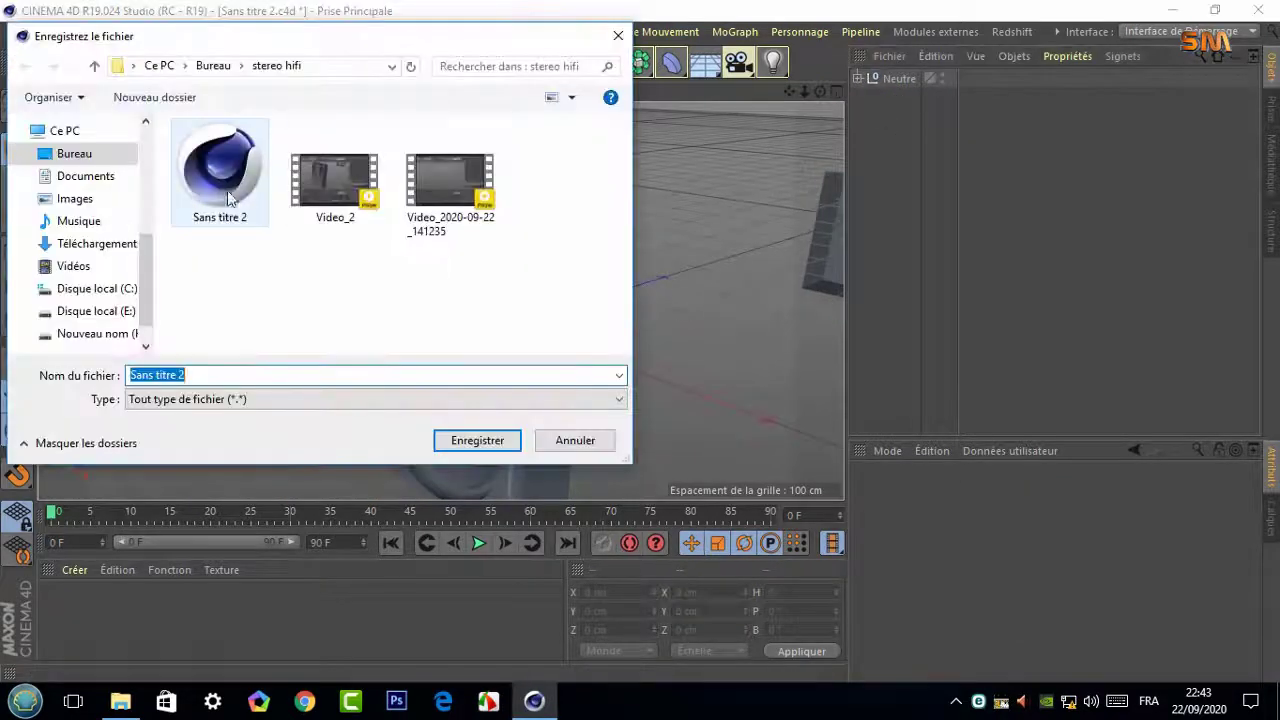
pyautogui.click(474, 440)
pyautogui.click(686, 351)
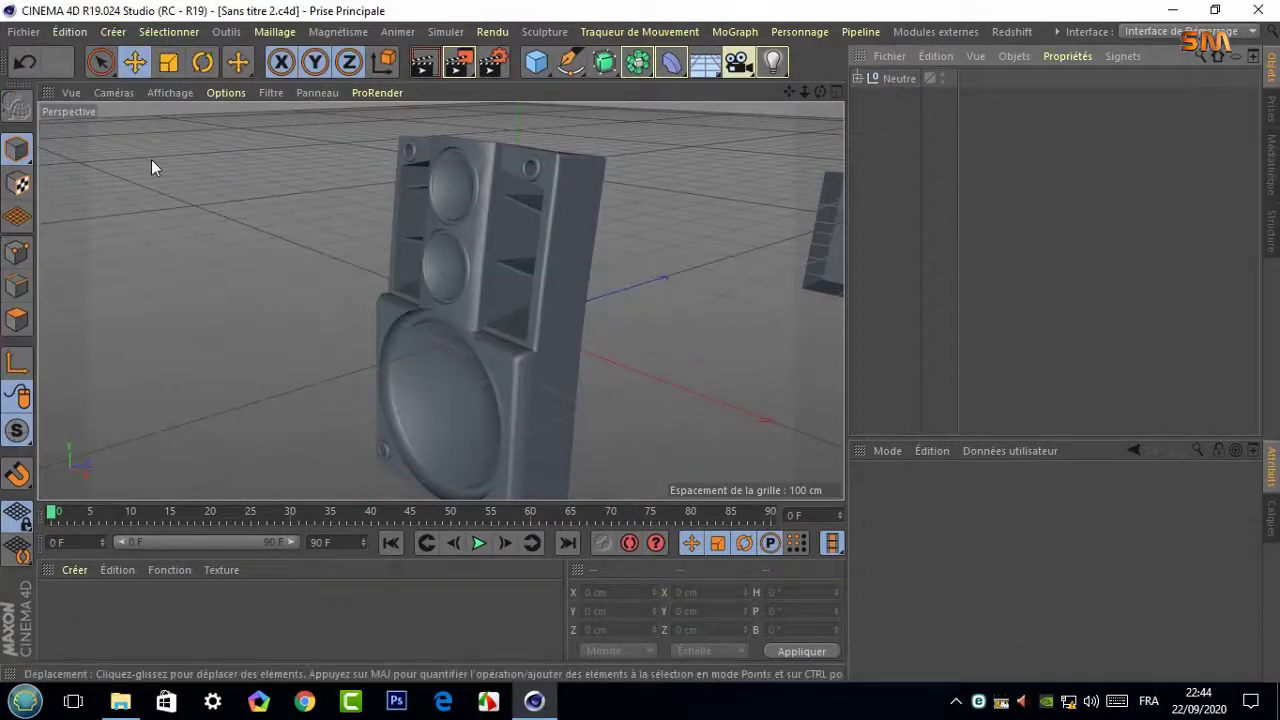
# Add a new torus oriented along -Z to face forward
pyautogui.keyDown('alt'); pyautogui.moveTo(152, 167); pyautogui.dragTo(443, 300); pyautogui.keyUp('alt')
pyautogui.click(536, 62)
pyautogui.click(700, 154)
pyautogui.click(1015, 624)
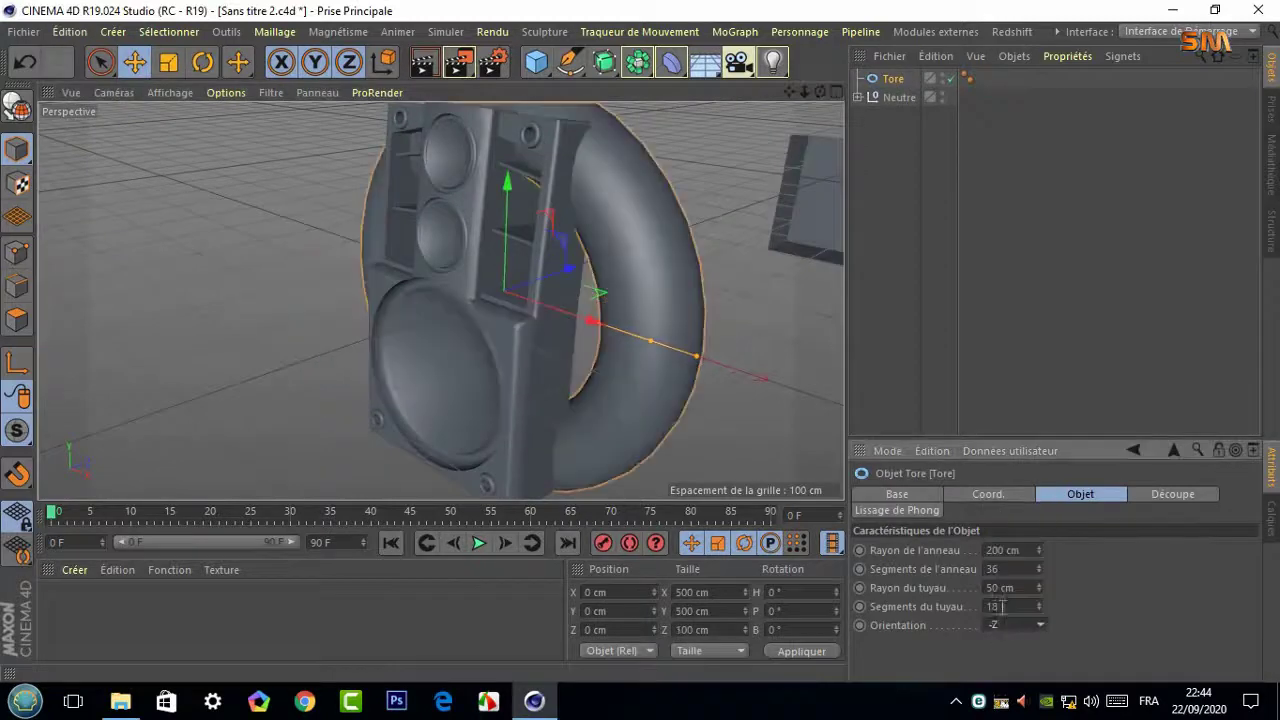
# In the Avant view, scale and position the torus centred over the woofer
pyautogui.click(835, 93)
pyautogui.click(817, 305)
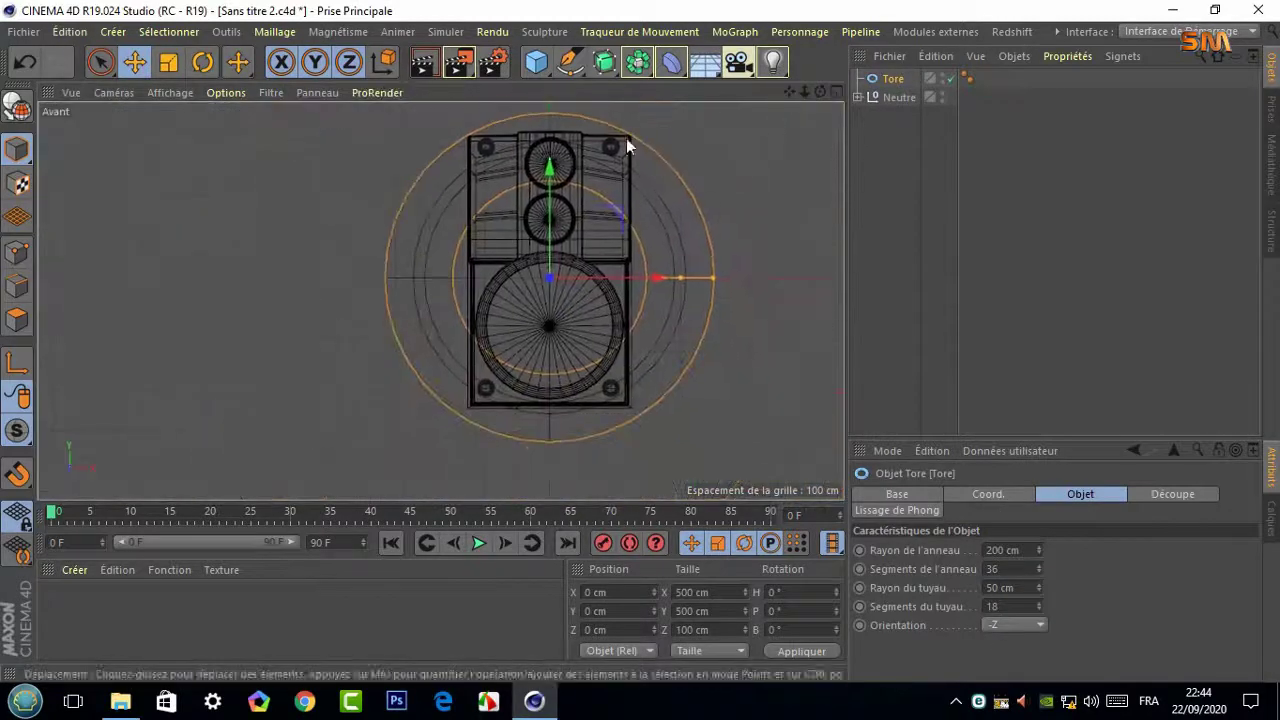
pyautogui.moveTo(549, 186); pyautogui.dragTo(552, 236)
pyautogui.click(168, 64)
pyautogui.moveTo(700, 340); pyautogui.dragTo(593, 338)
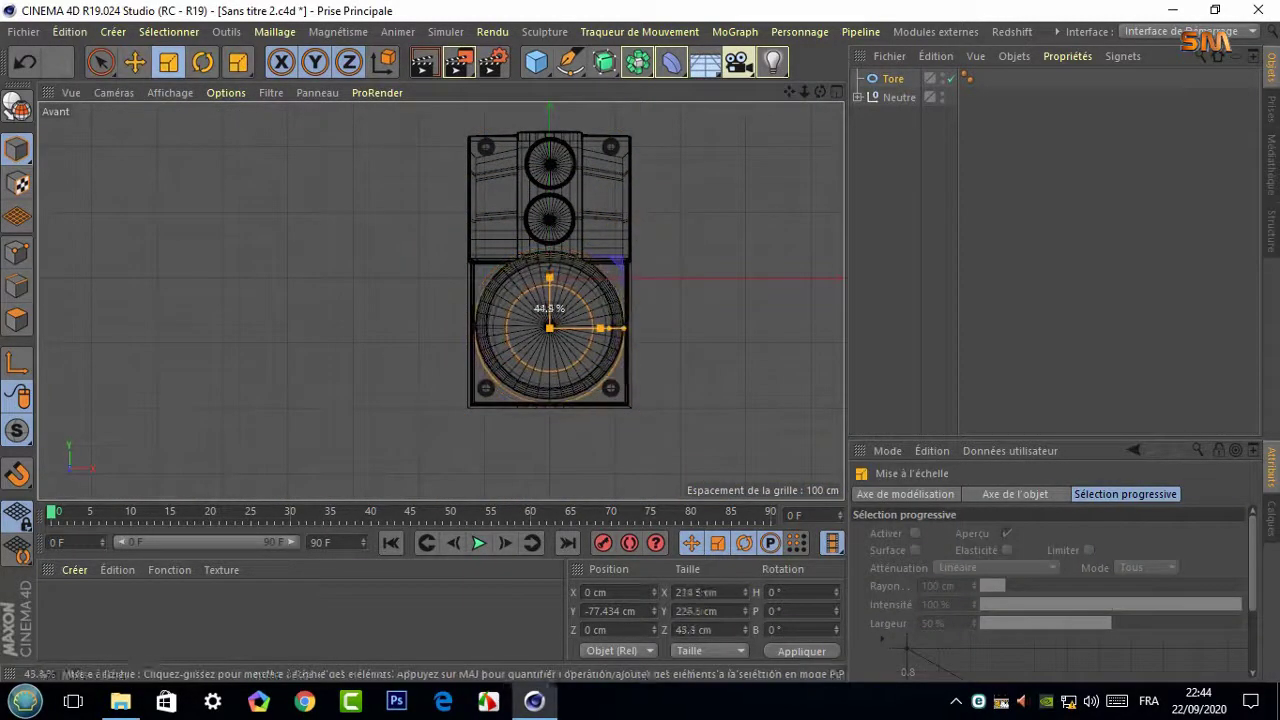
pyautogui.scroll(3, 593, 338)
pyautogui.moveTo(506, 225)
pyautogui.mouseDown()
pyautogui.moveTo(230, 153)
pyautogui.moveTo(236, 143)
pyautogui.mouseUp()
pyautogui.press('e')
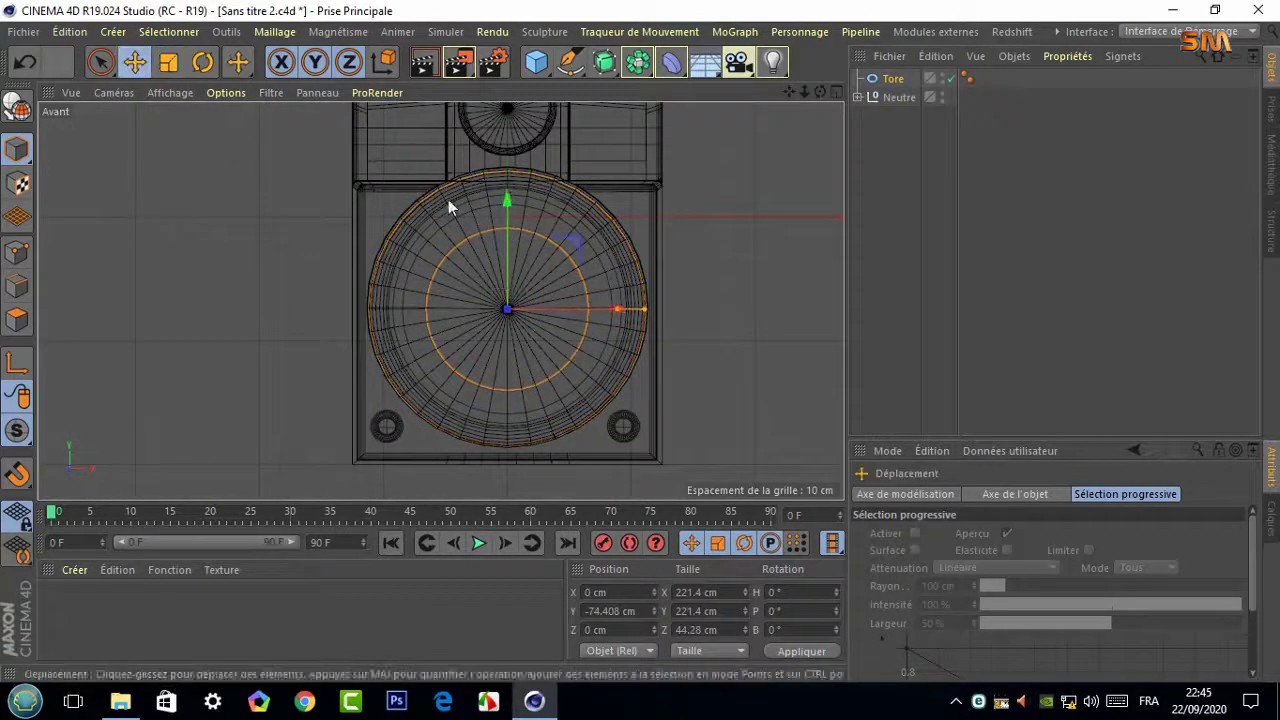
pyautogui.moveTo(506, 234); pyautogui.dragTo(506, 231)
# Set tube radius 7.14 cm and ring radius 102.56 cm, and push the torus onto the cabinet face
pyautogui.click(893, 78)
pyautogui.moveTo(1038, 588); pyautogui.dragTo(1038, 620)
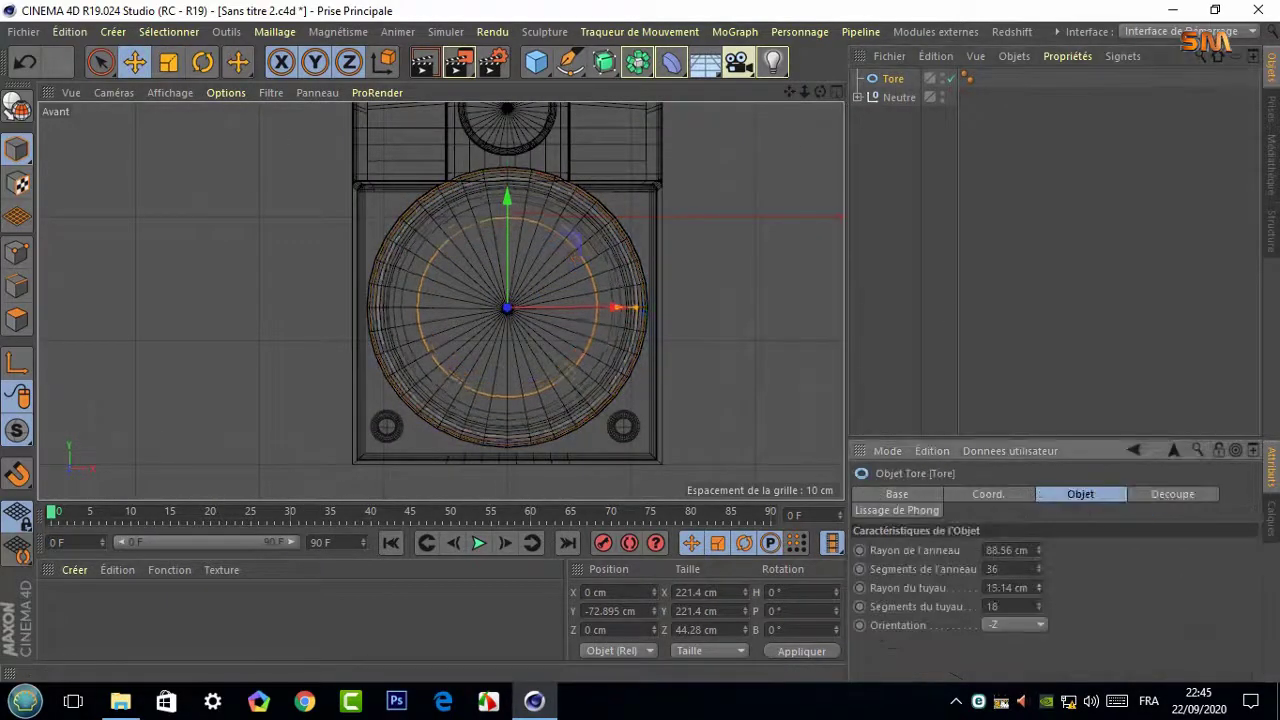
pyautogui.moveTo(1038, 550); pyautogui.dragTo(1038, 520)
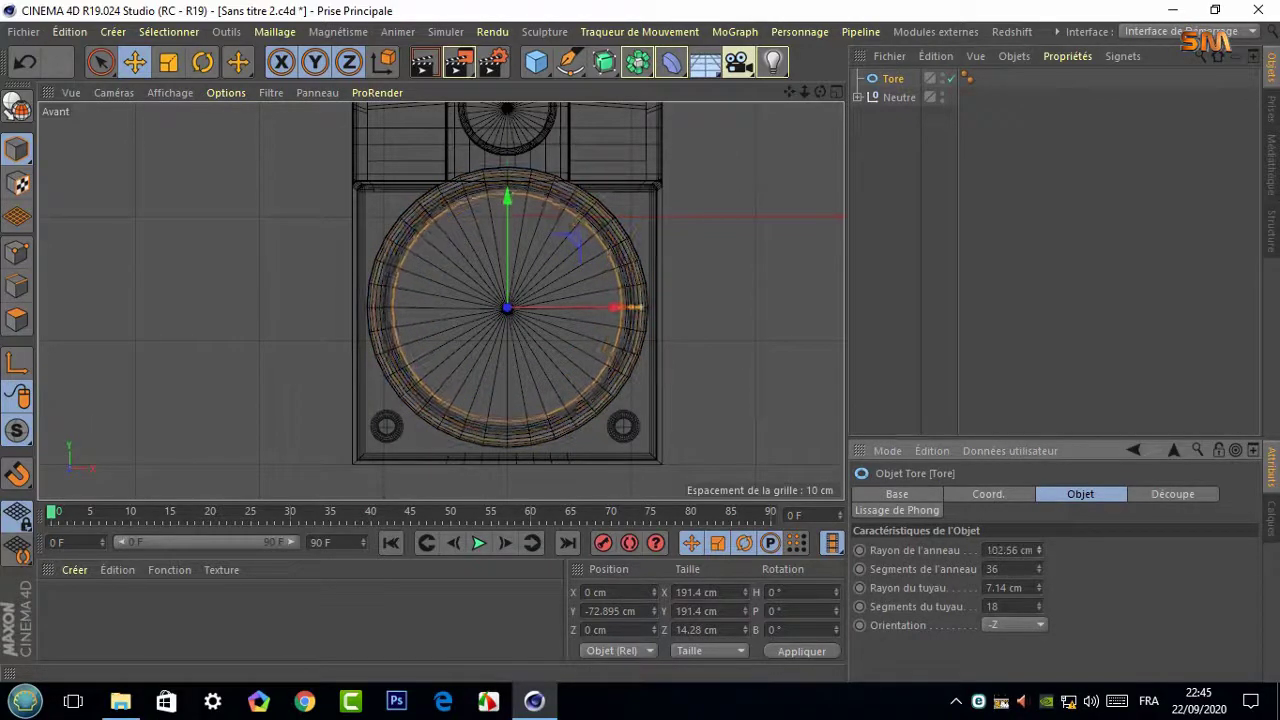
pyautogui.middleClick(755, 148)
pyautogui.press('h')
pyautogui.middleClick(640, 200)
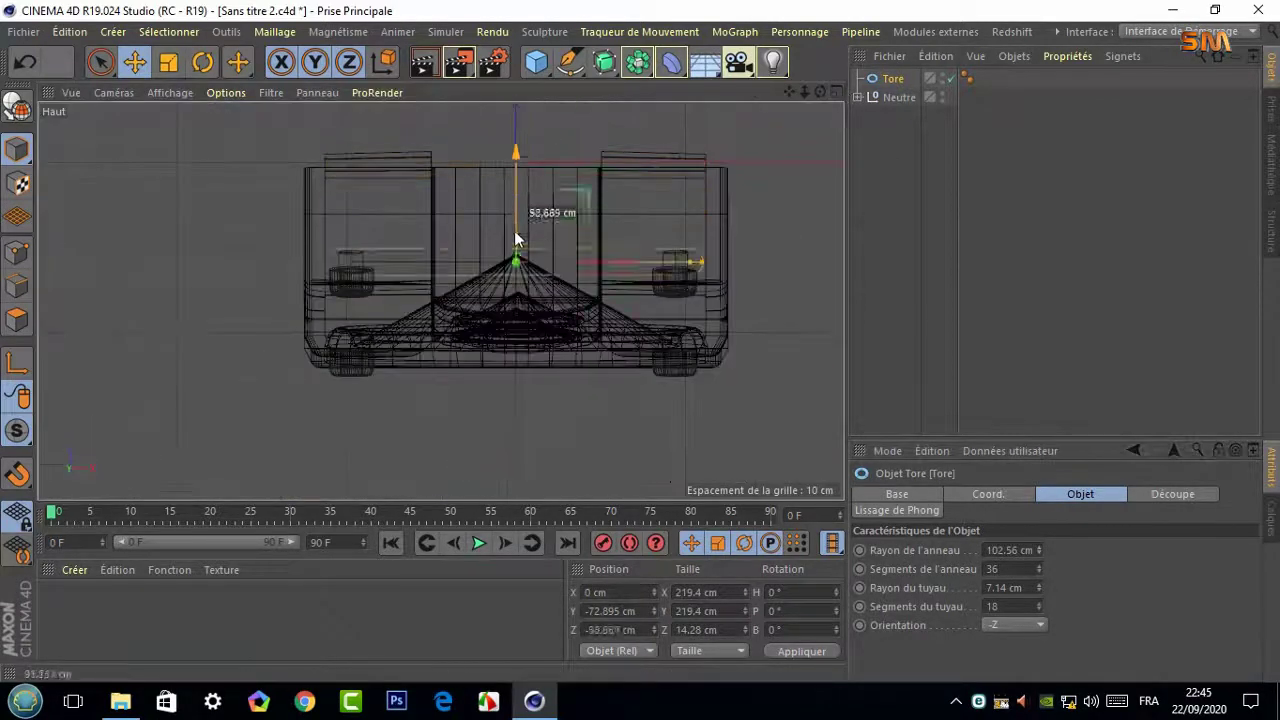
pyautogui.moveTo(516, 232)
pyautogui.mouseDown()
pyautogui.moveTo(527, 316)
pyautogui.moveTo(400, 320)
pyautogui.mouseUp()
# Raise ring segments to 84 and scale the ring slightly to fit the woofer
pyautogui.middleClick(527, 312)
pyautogui.middleClick(431, 100)
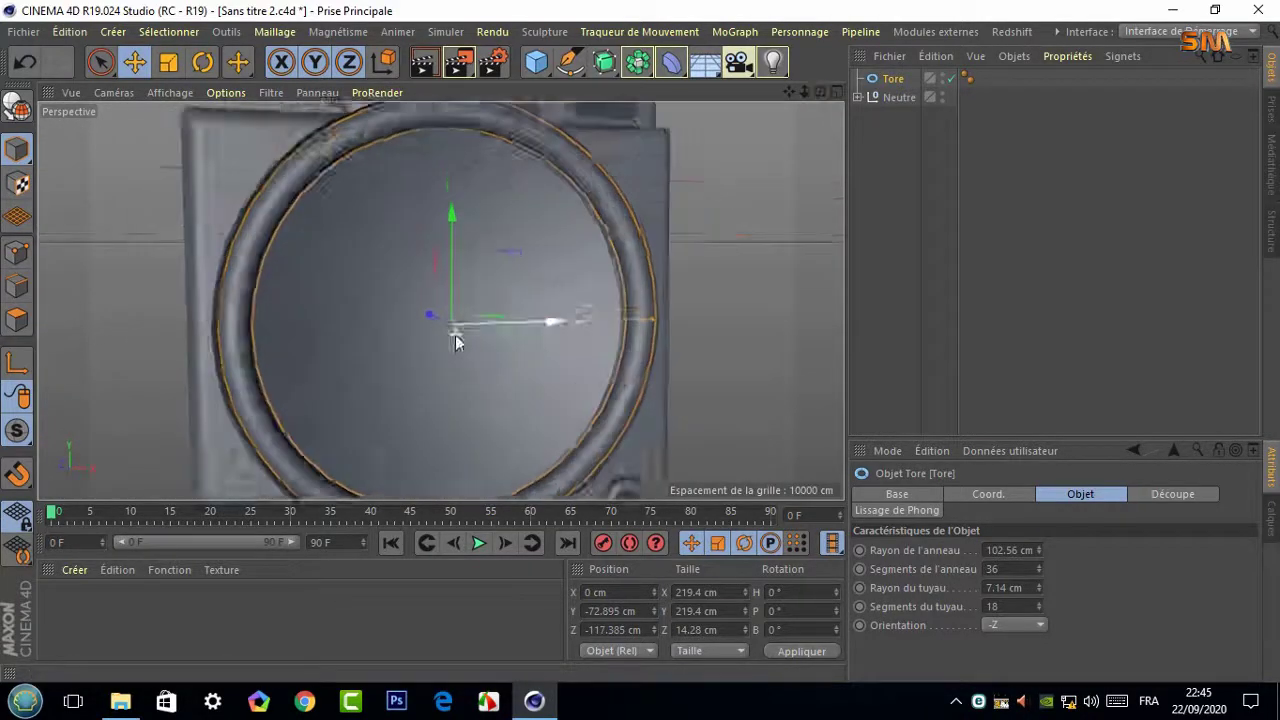
pyautogui.scroll(5, 420, 300)
pyautogui.moveTo(1038, 569); pyautogui.dragTo(1038, 557)
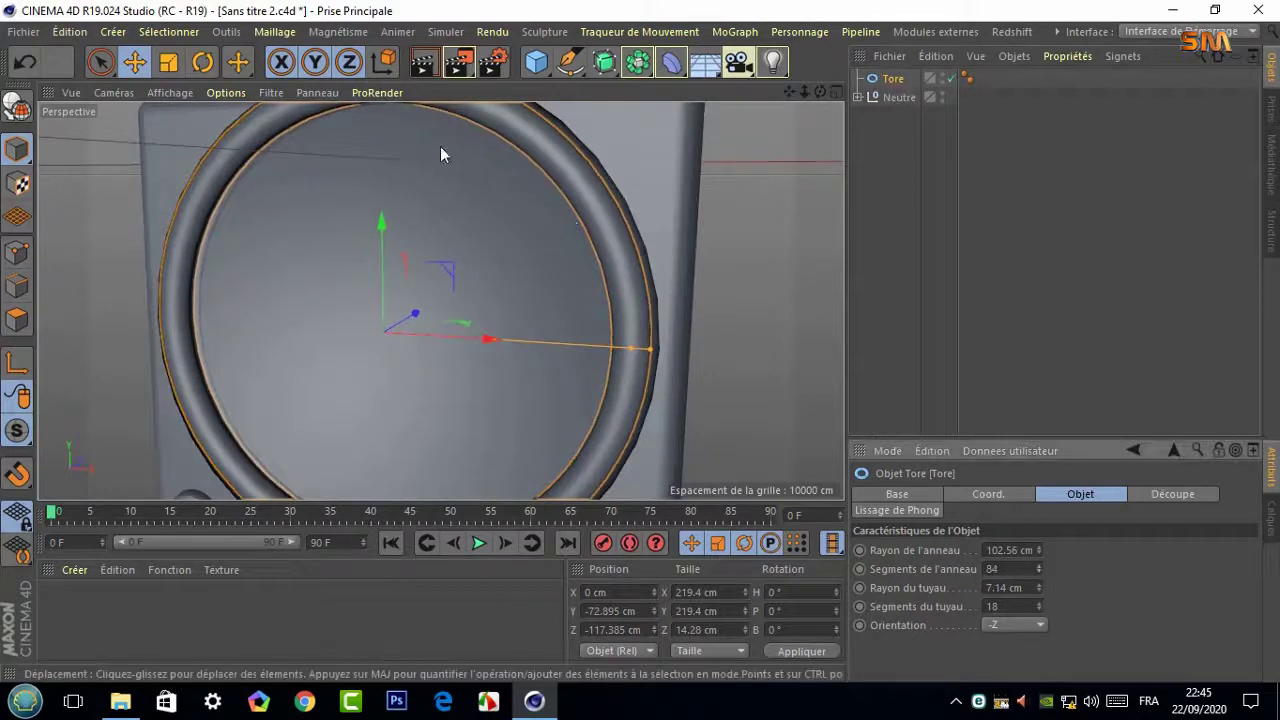
pyautogui.press('t')
pyautogui.moveTo(673, 194); pyautogui.dragTo(686, 195)
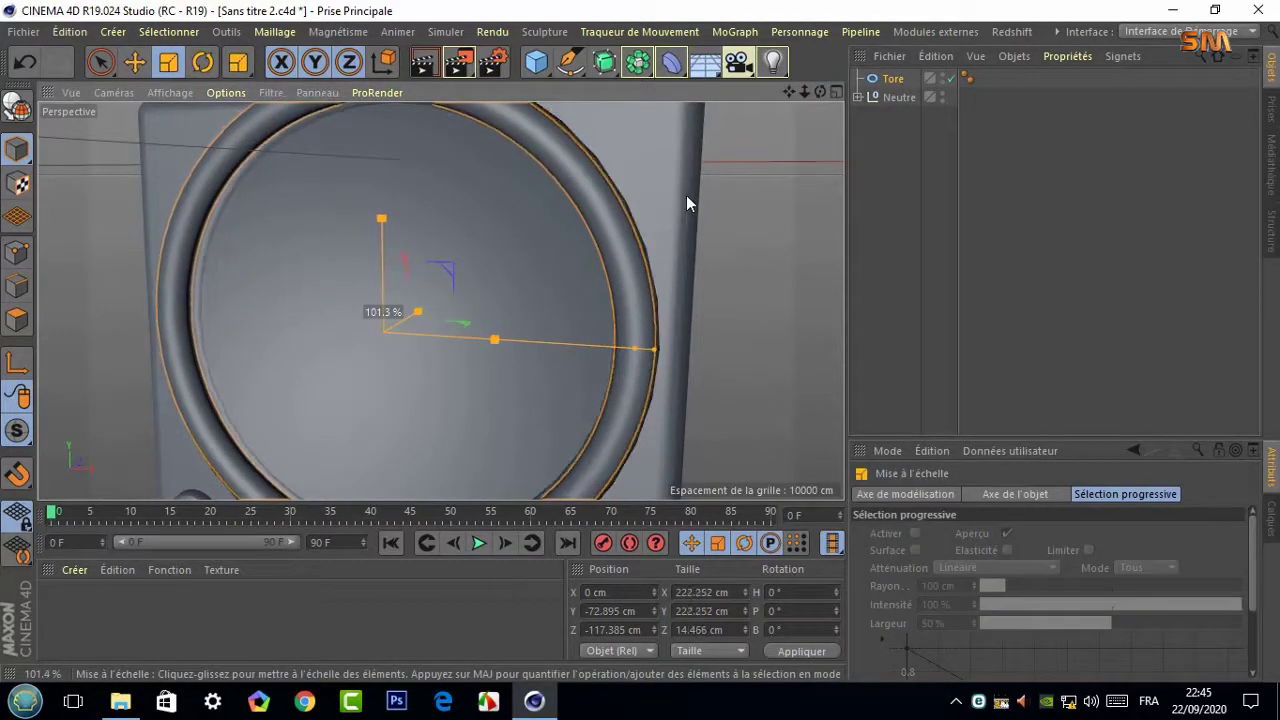
pyautogui.keyDown('alt'); pyautogui.moveTo(743, 255); pyautogui.dragTo(443, 300); pyautogui.keyUp('alt')
# In the Droite view, rotate the ring to match the cabinet's slope
pyautogui.click(857, 97)
pyautogui.press('F5')
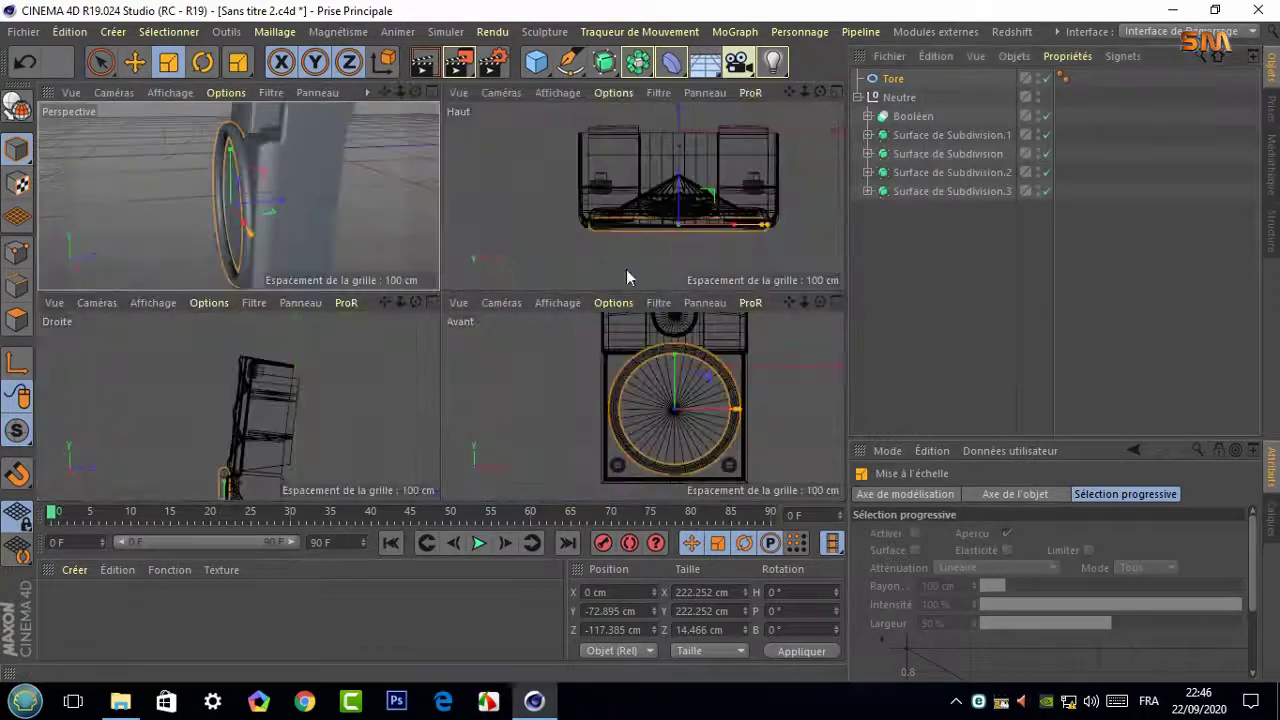
pyautogui.press('F3')
pyautogui.scroll(3, 477, 330)
pyautogui.scroll(3, 600, 257)
pyautogui.press('r')
pyautogui.moveTo(450, 265); pyautogui.dragTo(455, 275)
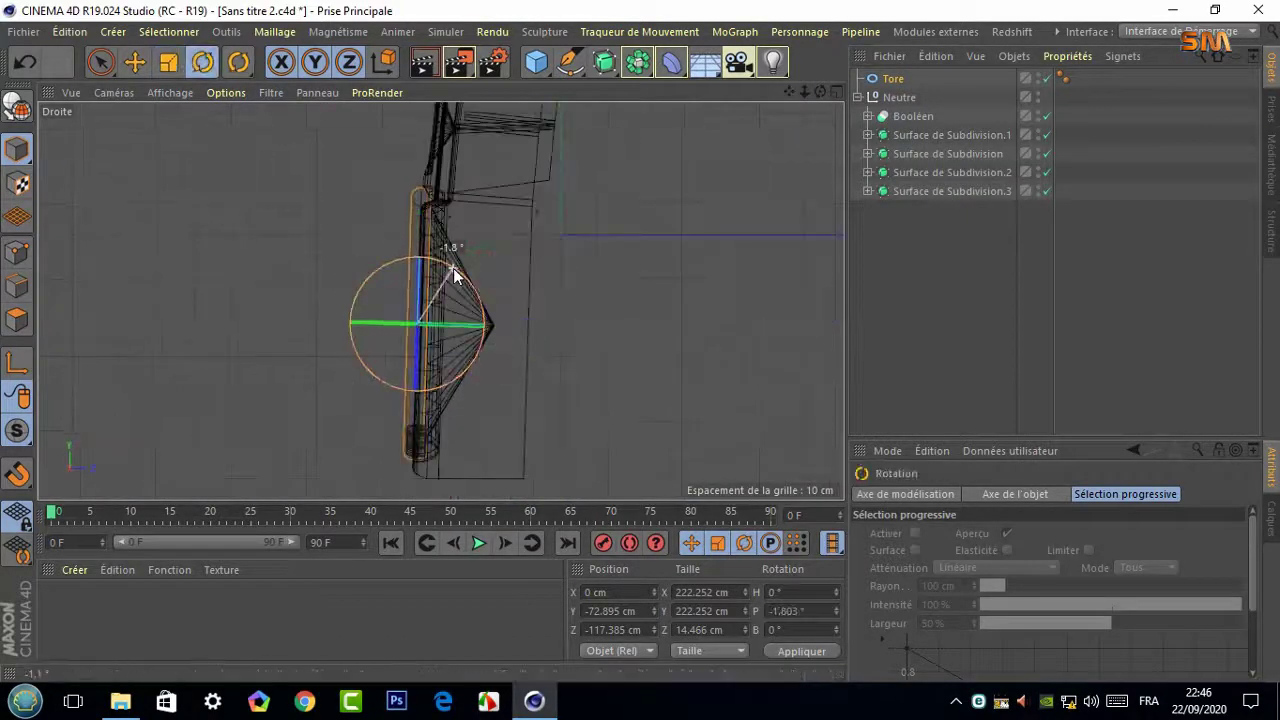
pyautogui.press('F5')
pyautogui.press('F1')
# Tilt the ring further to about -2.2° pitch
pyautogui.keyDown('alt'); pyautogui.moveTo(460, 212); pyautogui.dragTo(440, 300); pyautogui.keyUp('alt')
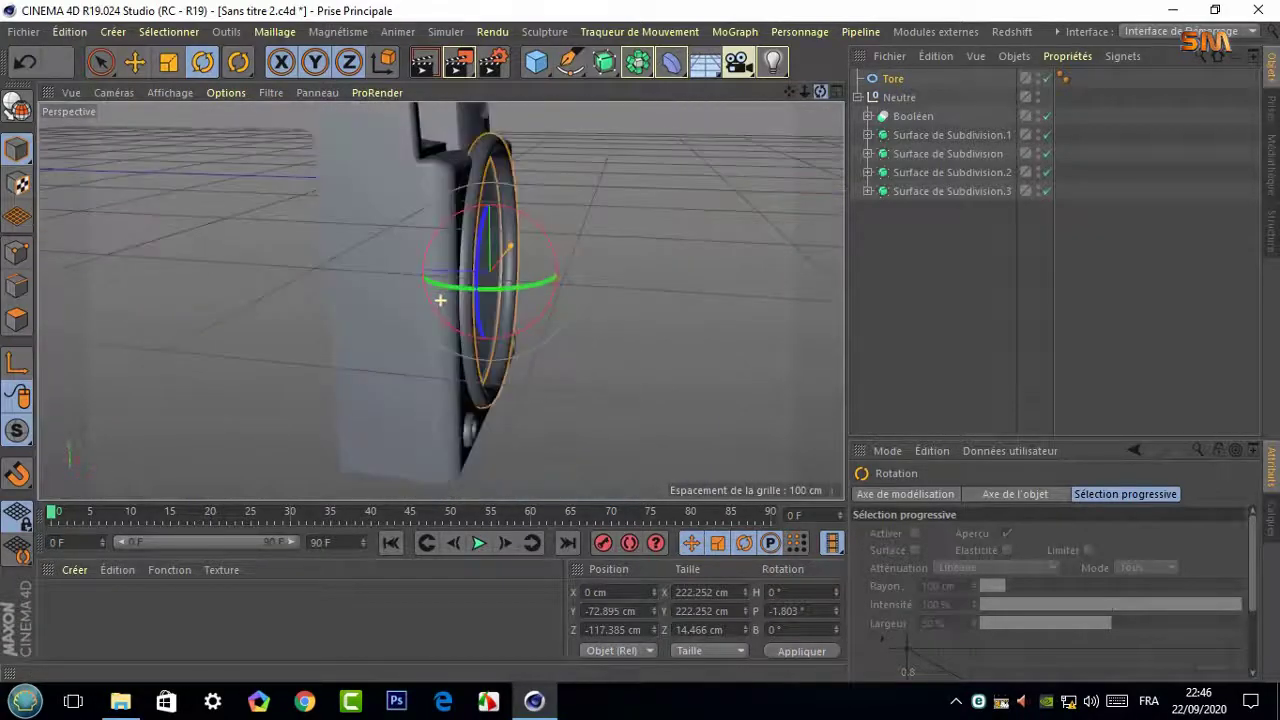
pyautogui.press('F5')
pyautogui.press('F3')
pyautogui.moveTo(452, 288); pyautogui.dragTo(609, 277)
pyautogui.scroll(3, 430, 284)
# Check the ring from a three-quarter view and expand the Booléen group
pyautogui.press('F5')
pyautogui.press('F1')
pyautogui.scroll(3, 443, 300)
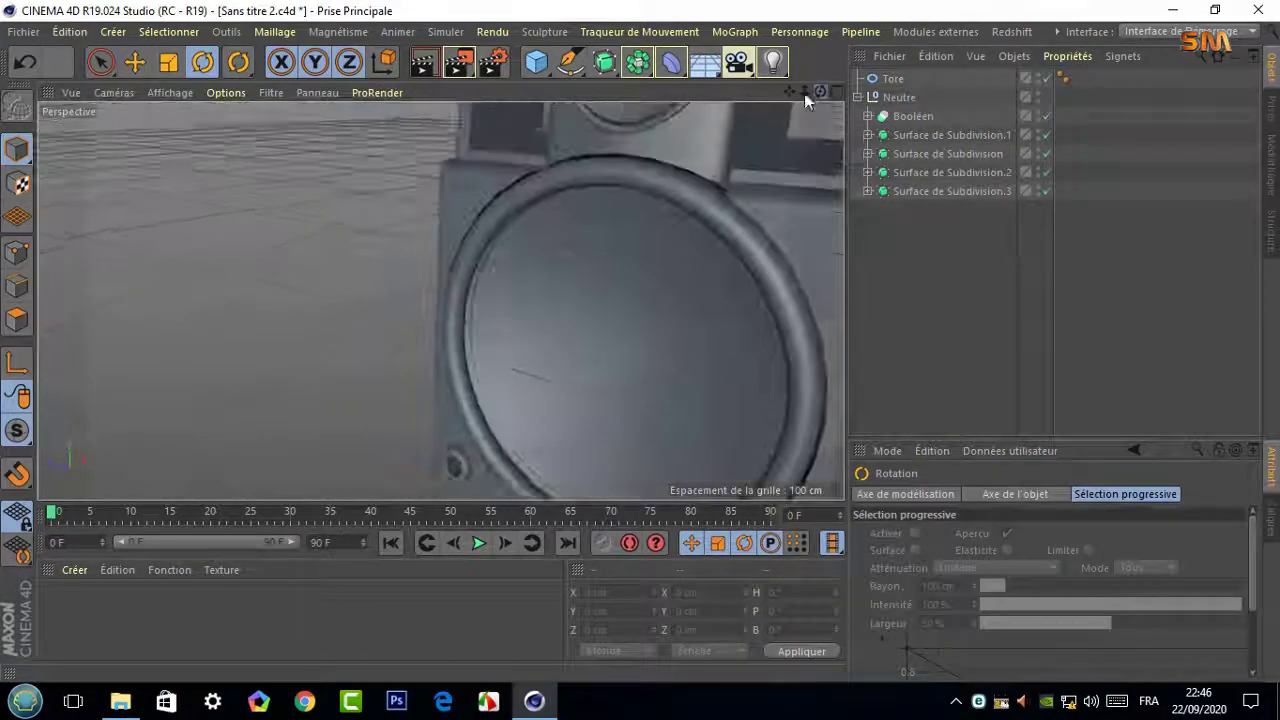
pyautogui.moveTo(806, 100)
pyautogui.mouseDown()
pyautogui.moveTo(608, 223)
pyautogui.moveTo(337, 357)
pyautogui.moveTo(471, 300)
pyautogui.moveTo(440, 300)
pyautogui.mouseUp()
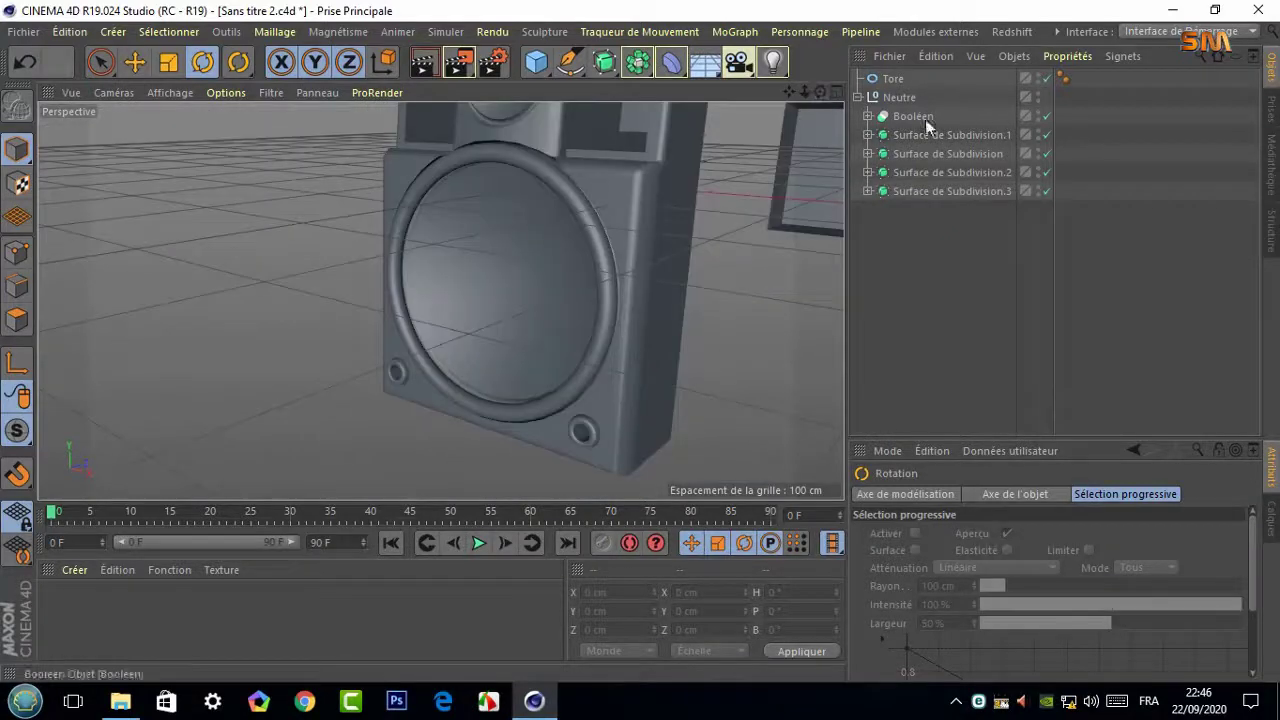
pyautogui.click(868, 116)
pyautogui.click(868, 116)
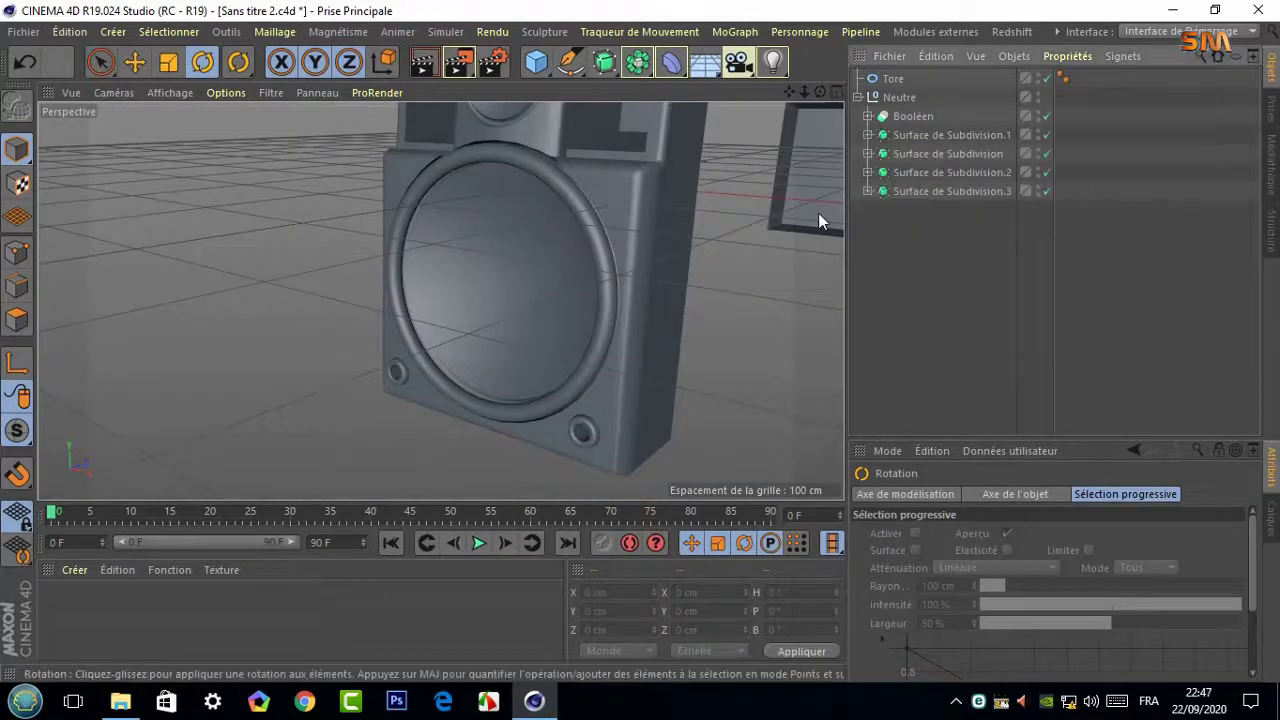
pyautogui.click(868, 116)
pyautogui.click(926, 192)
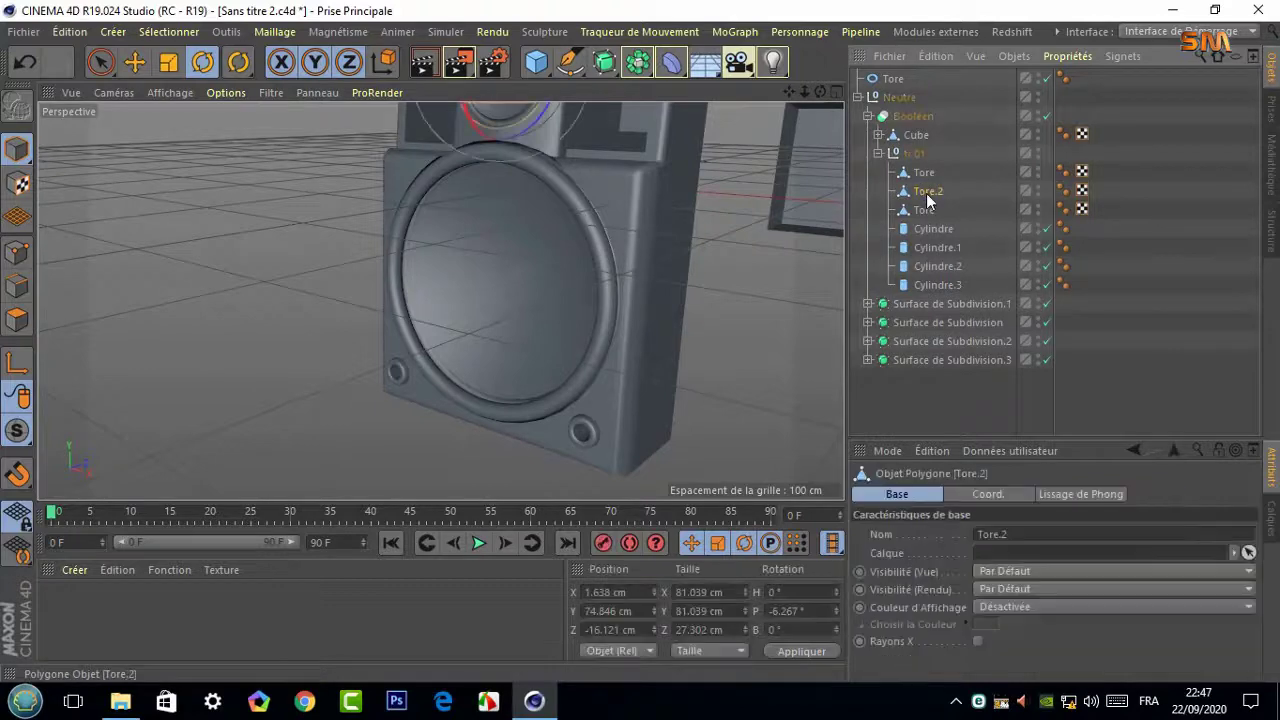
pyautogui.click(924, 209)
pyautogui.press('e')
pyautogui.moveTo(535, 275)
pyautogui.mouseDown()
pyautogui.moveTo(521, 275)
pyautogui.moveTo(529, 282)
pyautogui.mouseUp()
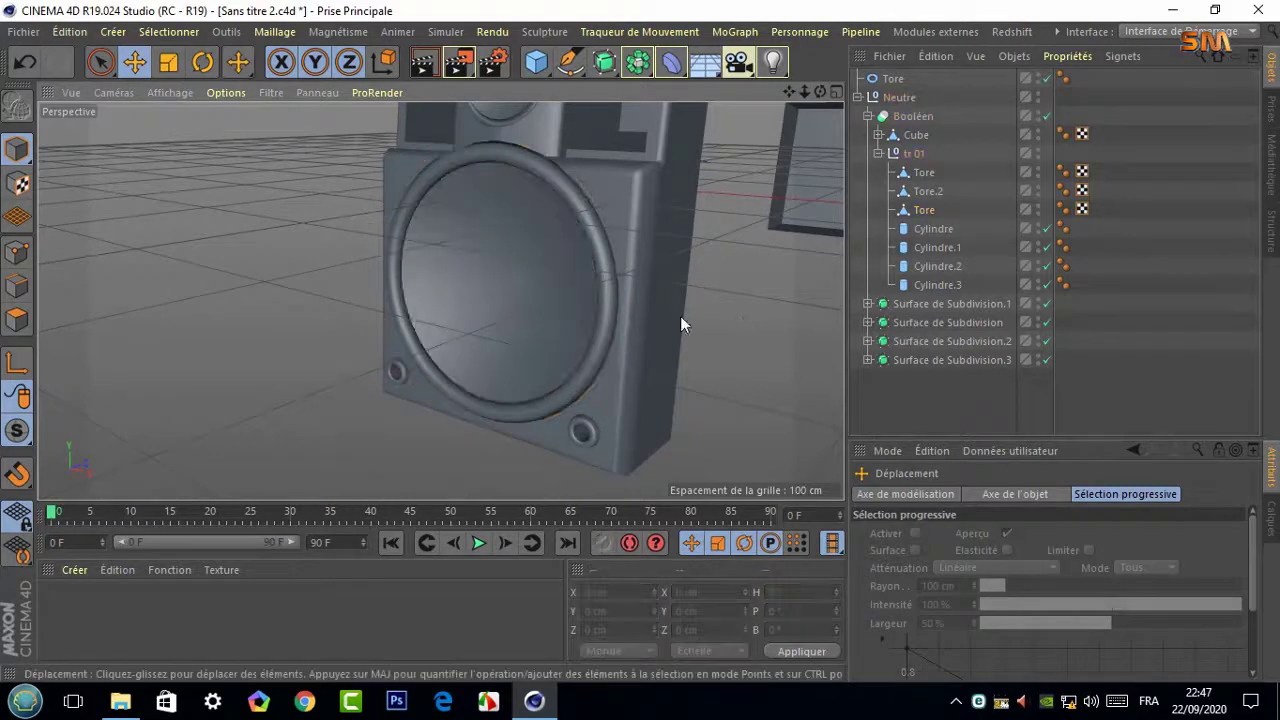
pyautogui.moveTo(820, 92); pyautogui.dragTo(860, 150)
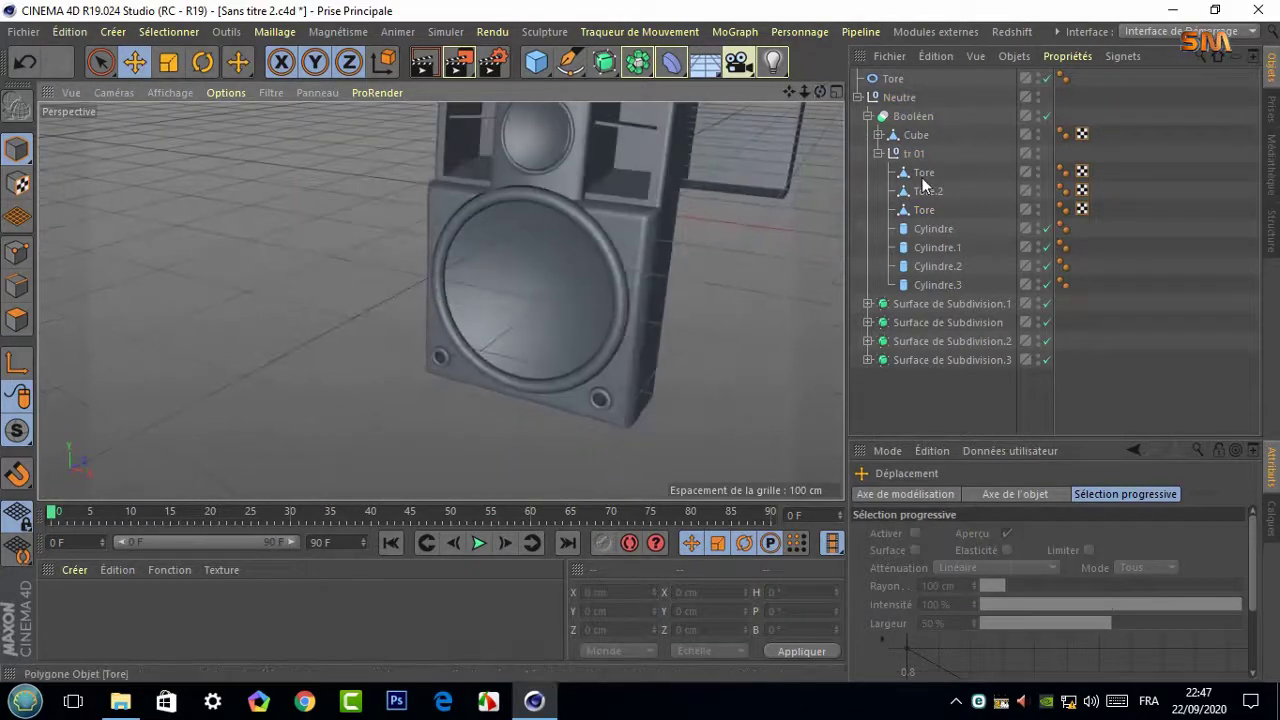
pyautogui.click(924, 210)
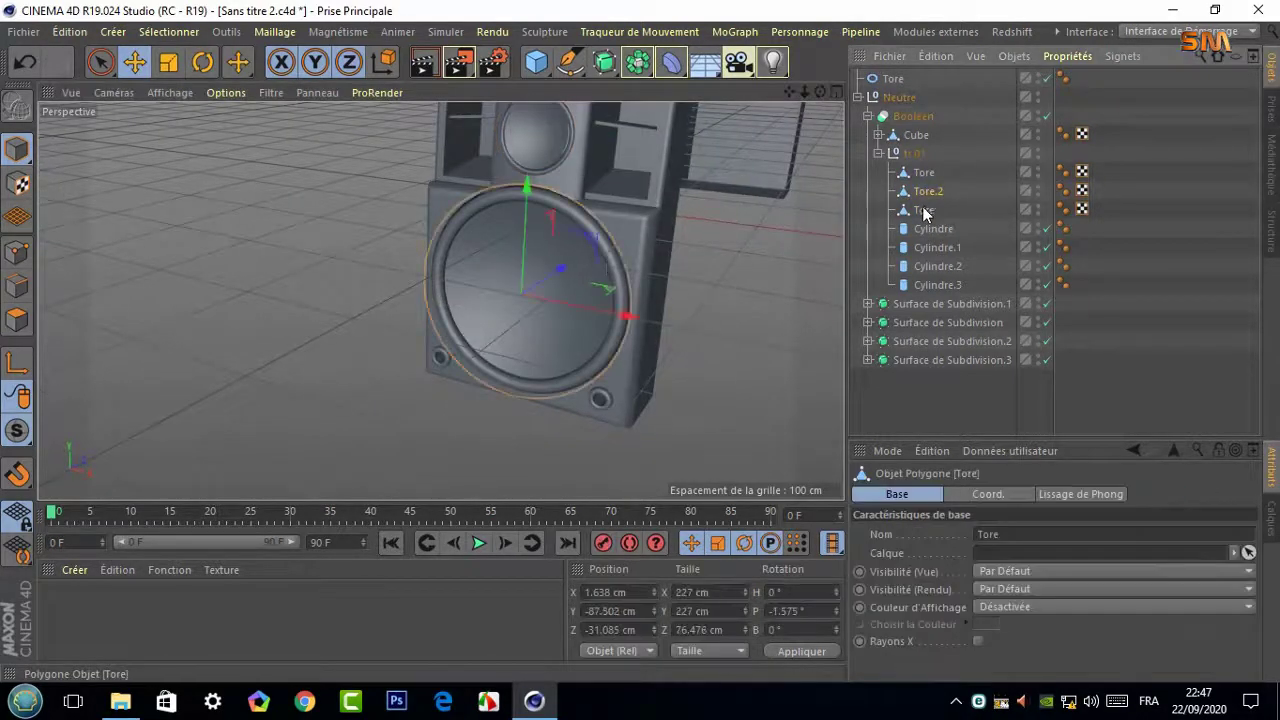
pyautogui.click(17, 320)
pyautogui.scroll(5, 498, 349)
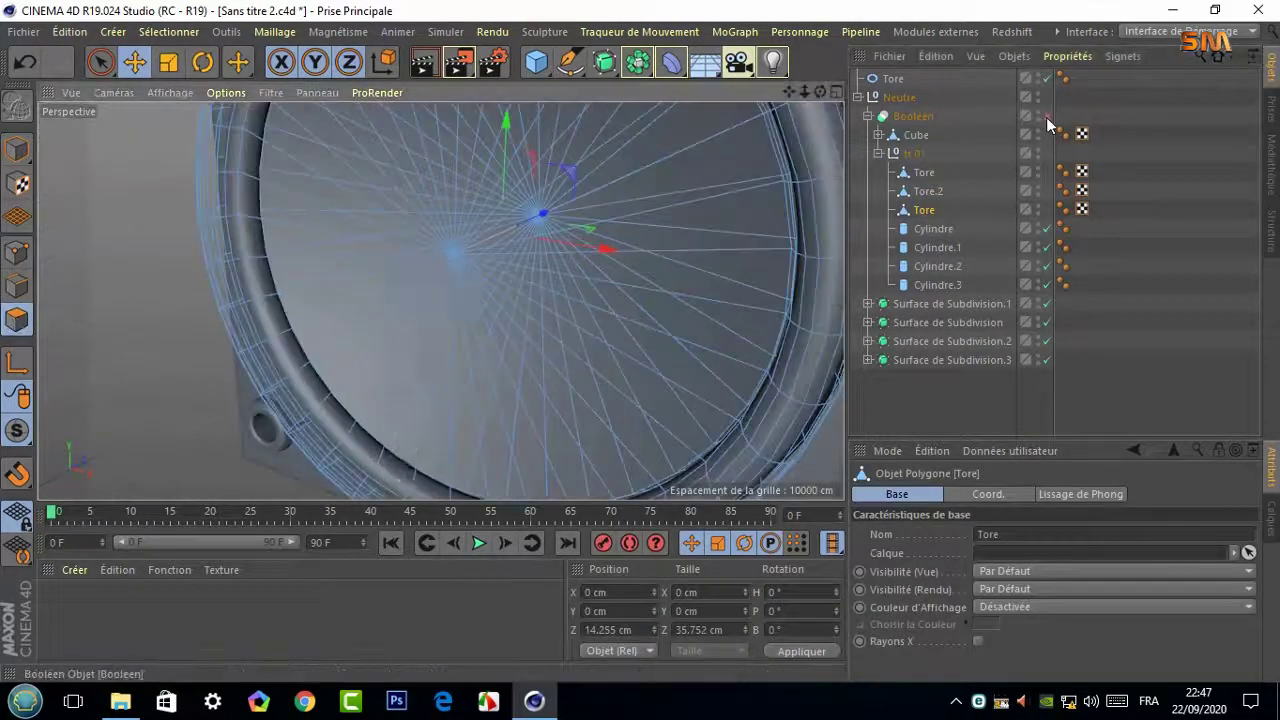
pyautogui.rightClick(92, 222)
pyautogui.click(120, 254)
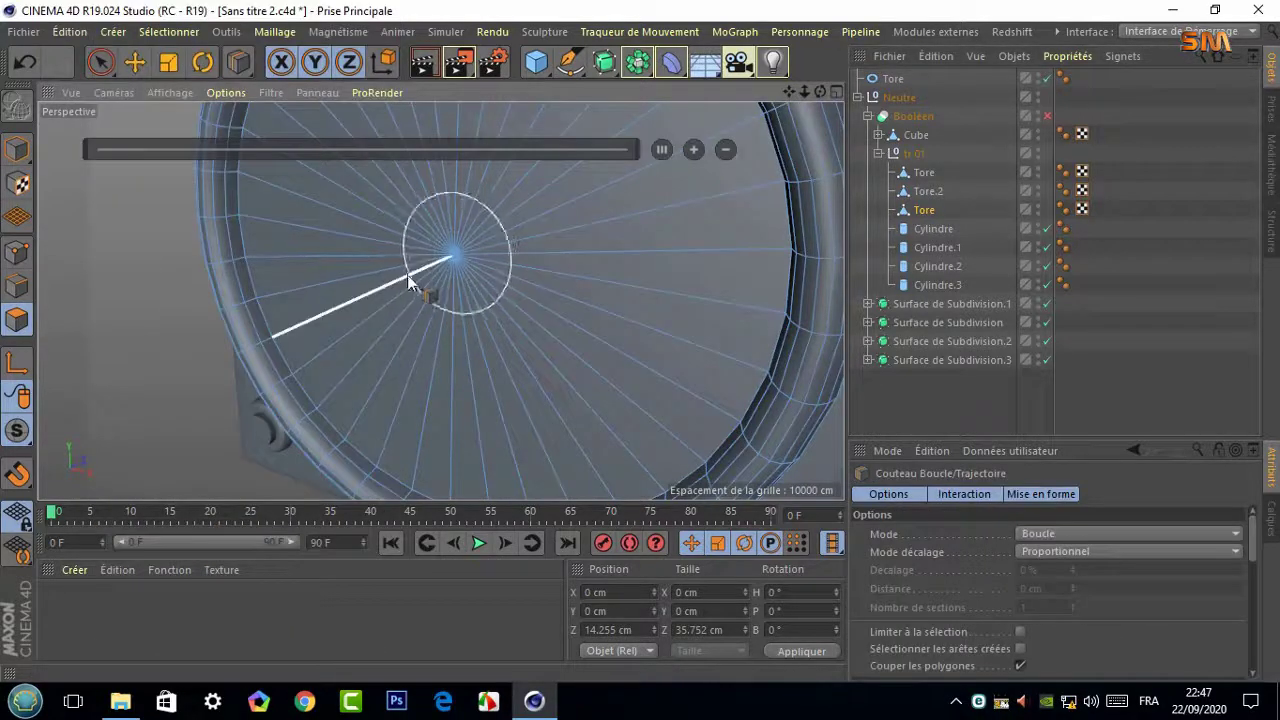
pyautogui.click(397, 285)
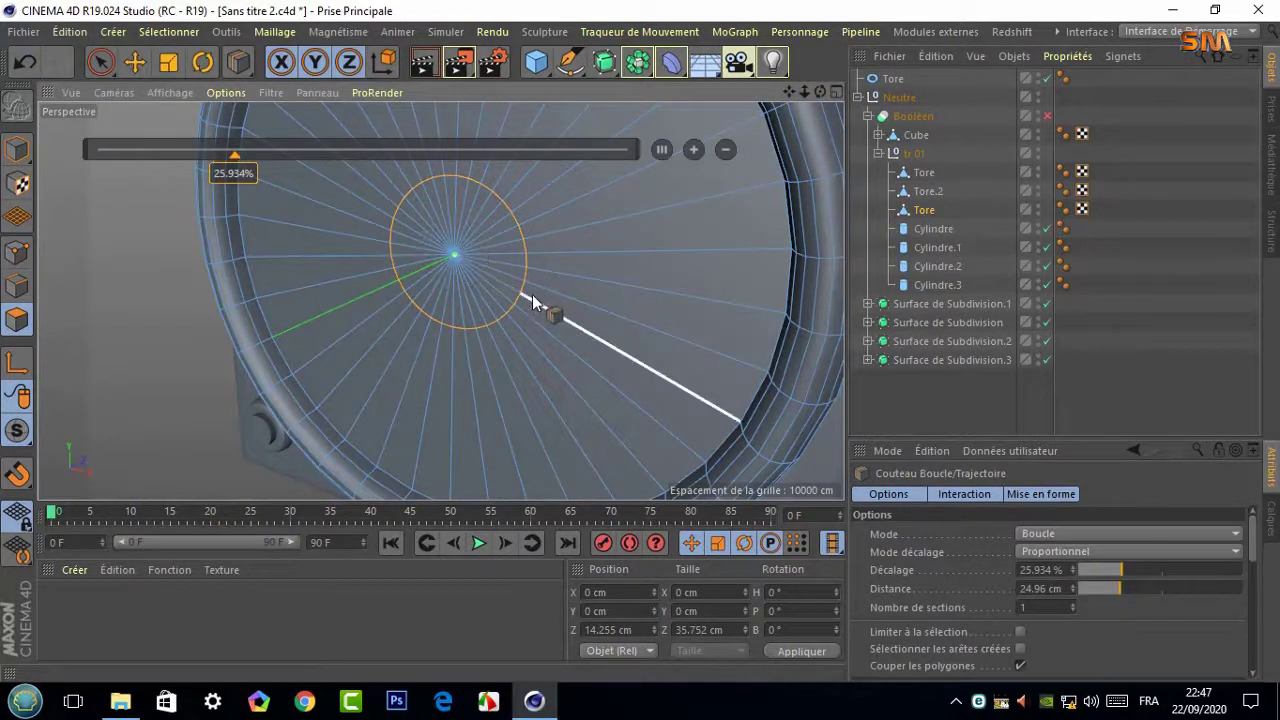
pyautogui.click(533, 294)
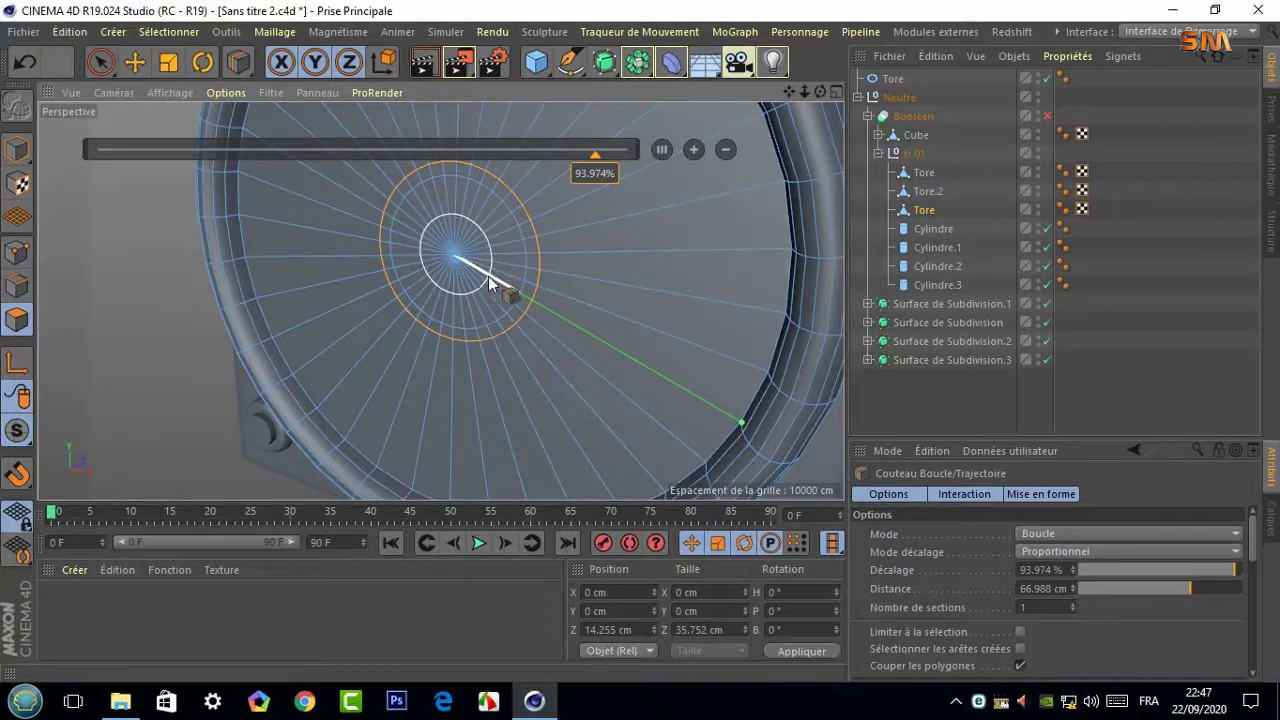
pyautogui.click(152, 33)
pyautogui.click(146, 169)
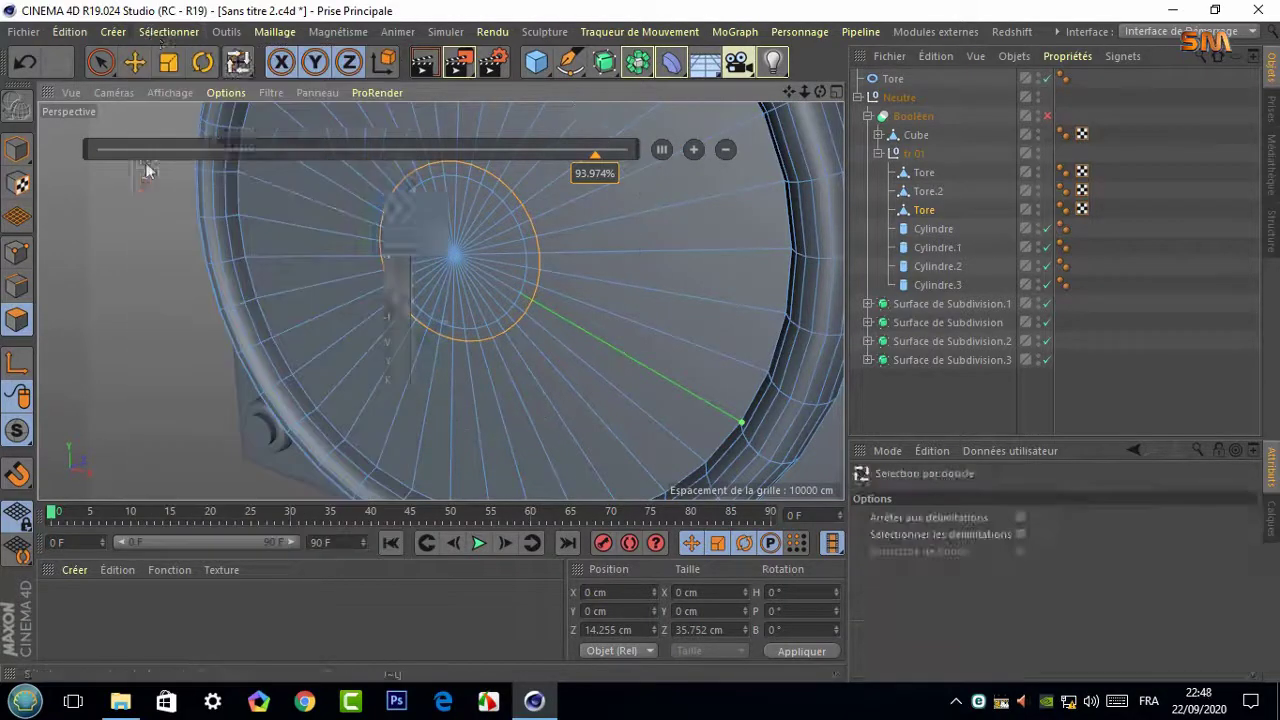
pyautogui.click(450, 240)
pyautogui.press('e')
pyautogui.moveTo(493, 248); pyautogui.dragTo(489, 254)
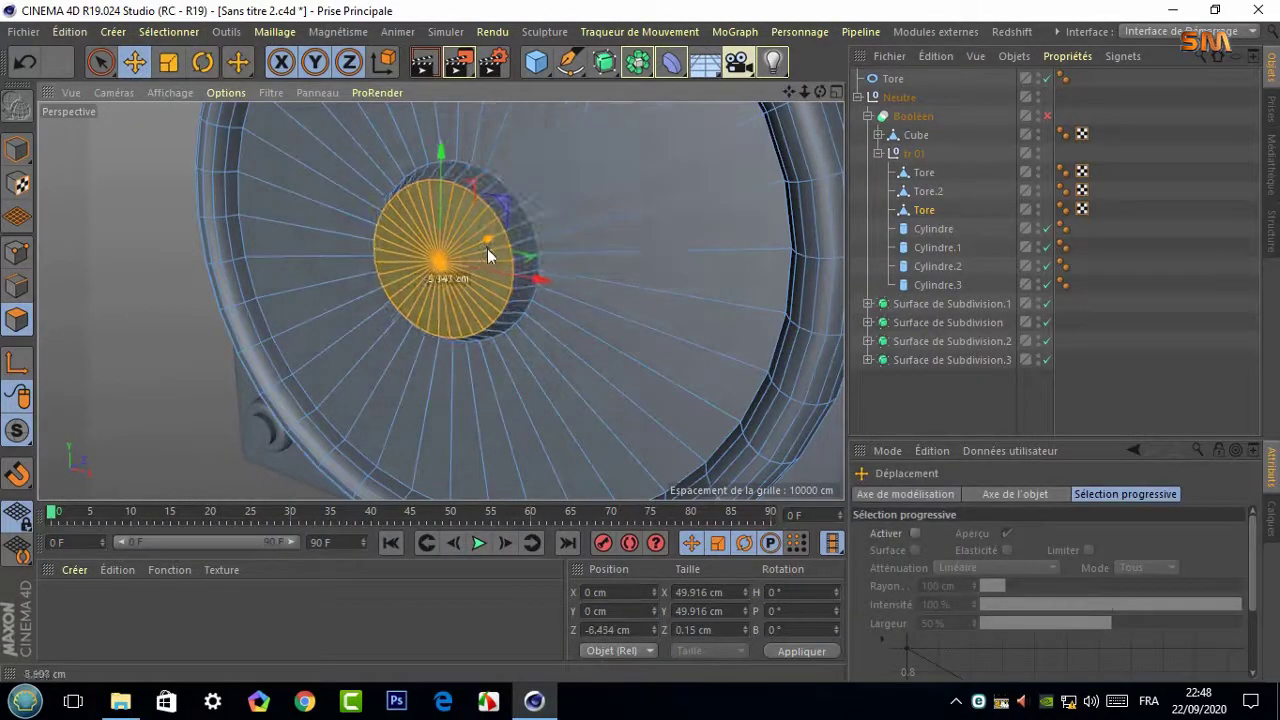
pyautogui.moveTo(400, 330)
pyautogui.keyDown('alt'); pyautogui.mouseDown()
pyautogui.moveTo(125, 370)
pyautogui.moveTo(816, 311)
pyautogui.mouseUp(); pyautogui.keyUp('alt')
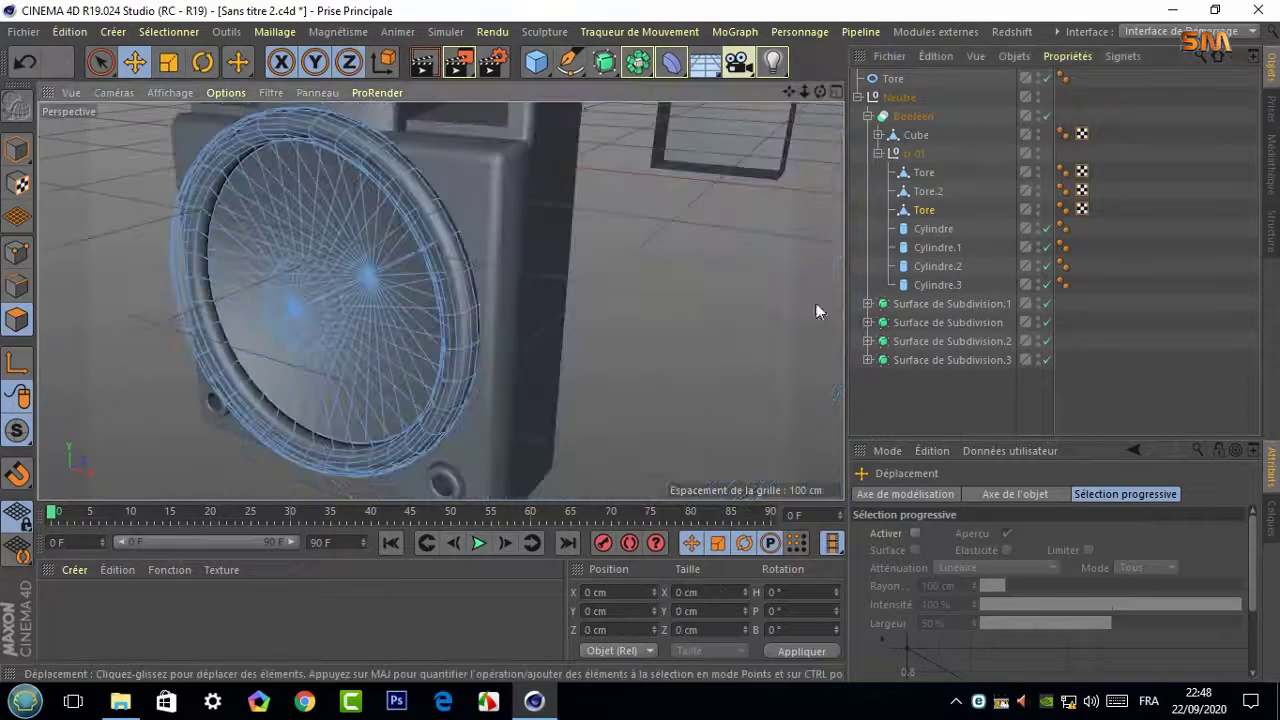
pyautogui.click(868, 116)
pyautogui.press('Return')
pyautogui.moveTo(640, 280)
pyautogui.keyDown('alt'); pyautogui.mouseDown()
pyautogui.moveTo(440, 300)
pyautogui.moveTo(520, 230)
pyautogui.mouseUp(); pyautogui.keyUp('alt')
pyautogui.hotkey('ctrl', 'z')
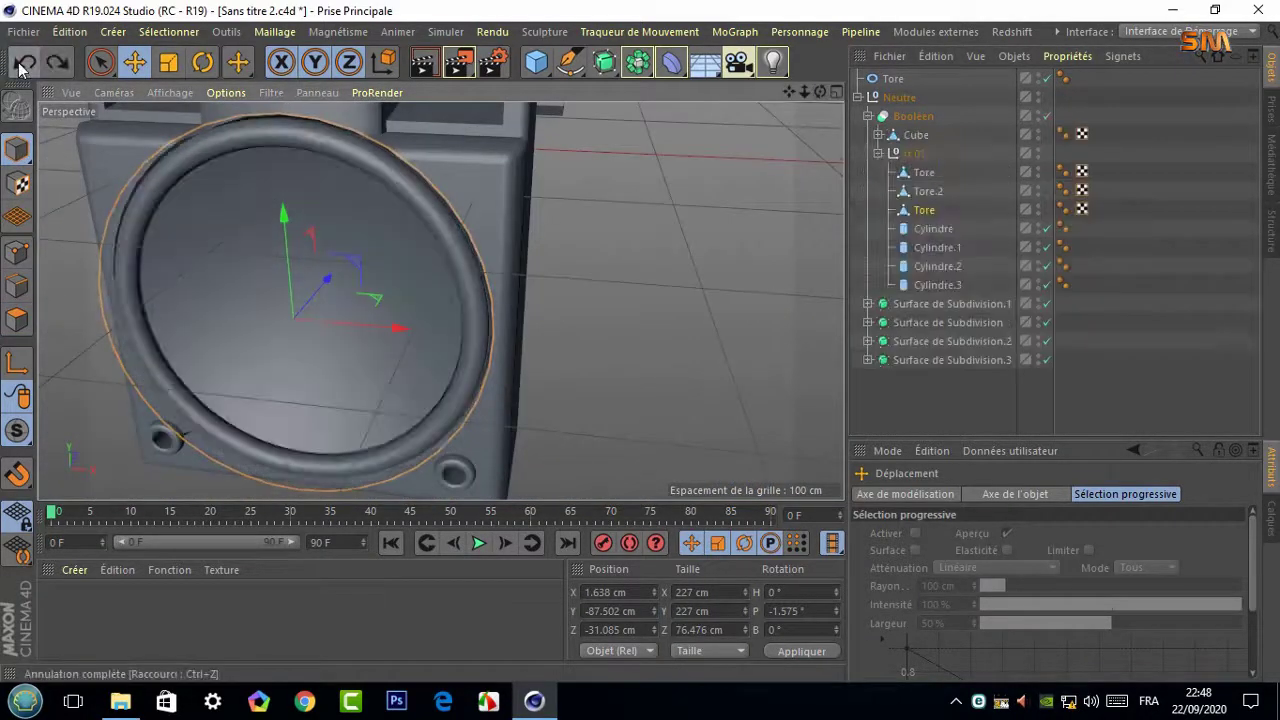
pyautogui.scroll(3, 500, 310)
pyautogui.keyDown('alt'); pyautogui.moveTo(486, 314); pyautogui.dragTo(443, 294); pyautogui.keyUp('alt')
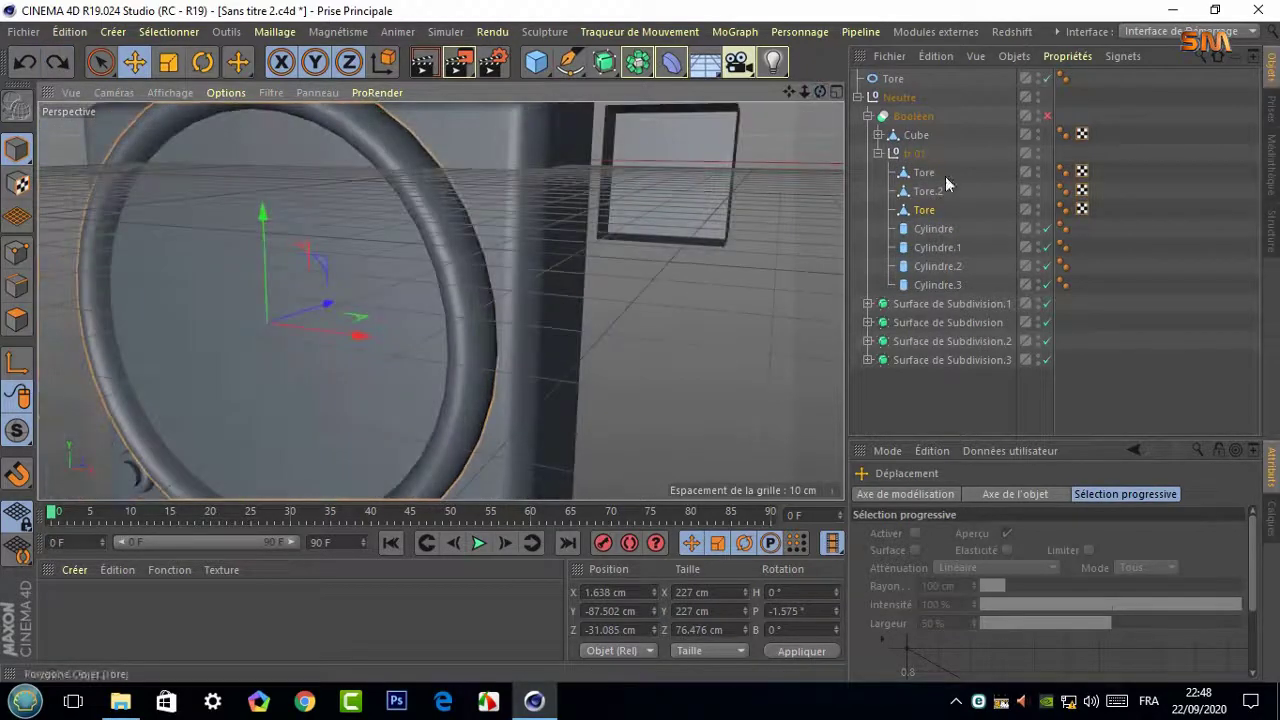
pyautogui.click(935, 173)
pyautogui.scroll(-3, 724, 289)
pyautogui.moveTo(724, 289)
pyautogui.keyDown('alt'); pyautogui.mouseDown()
pyautogui.moveTo(440, 300)
pyautogui.moveTo(533, 332)
pyautogui.mouseUp(); pyautogui.keyUp('alt')
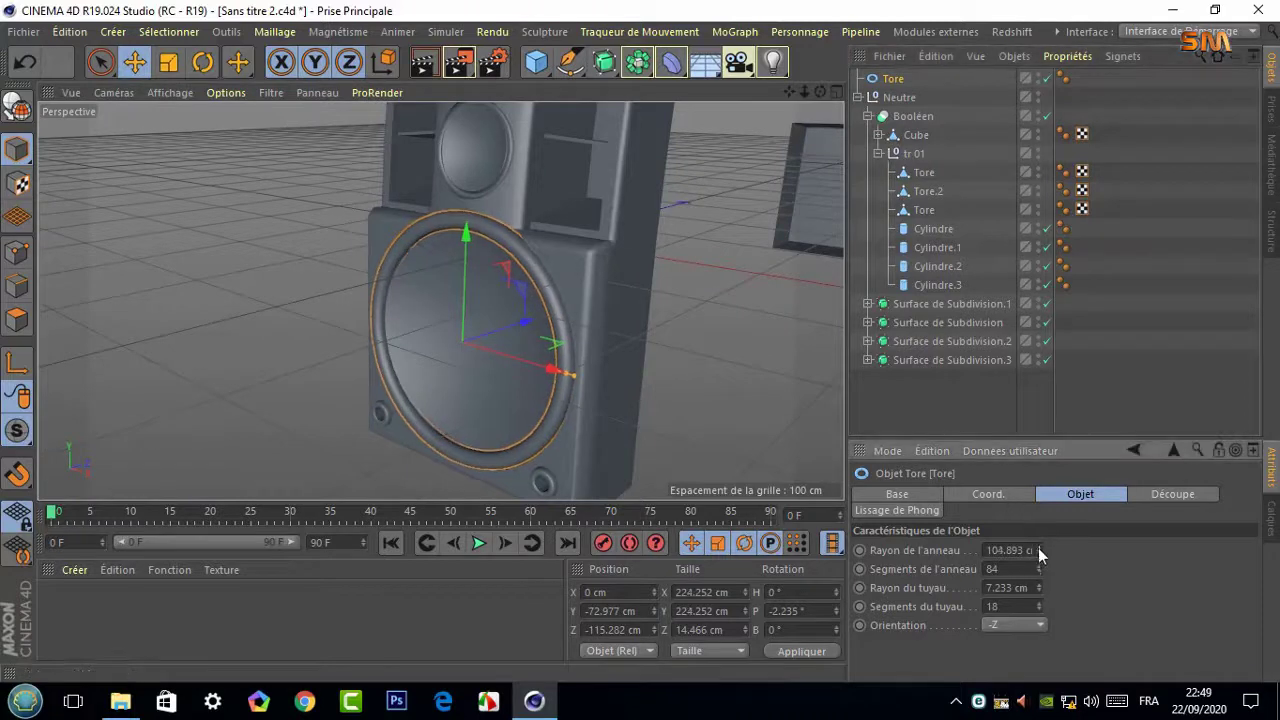
# Raise the woofer torus tube radius to 11.233 cm and flatten its Z scale to about 0.56
pyautogui.moveTo(1039, 588); pyautogui.dragTo(1058, 600)
pyautogui.click(1012, 494)
pyautogui.moveTo(528, 350); pyautogui.dragTo(521, 331)
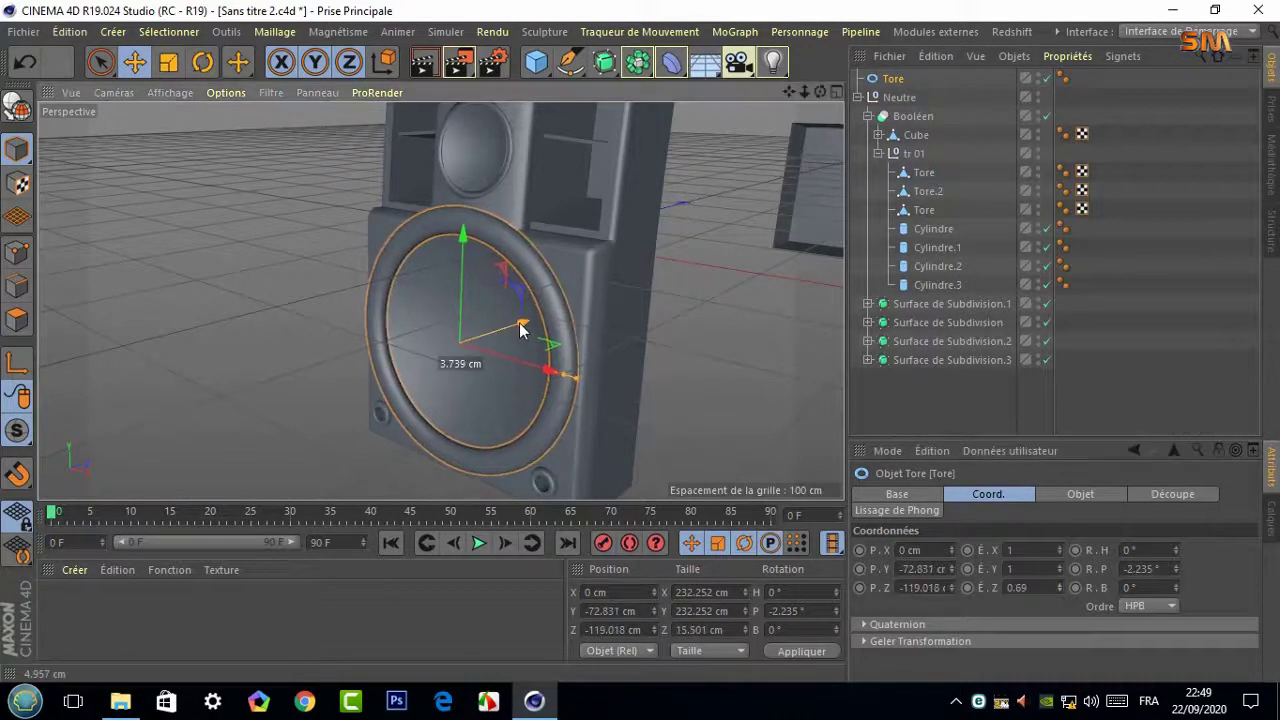
pyautogui.moveTo(1059, 588); pyautogui.dragTo(1059, 598)
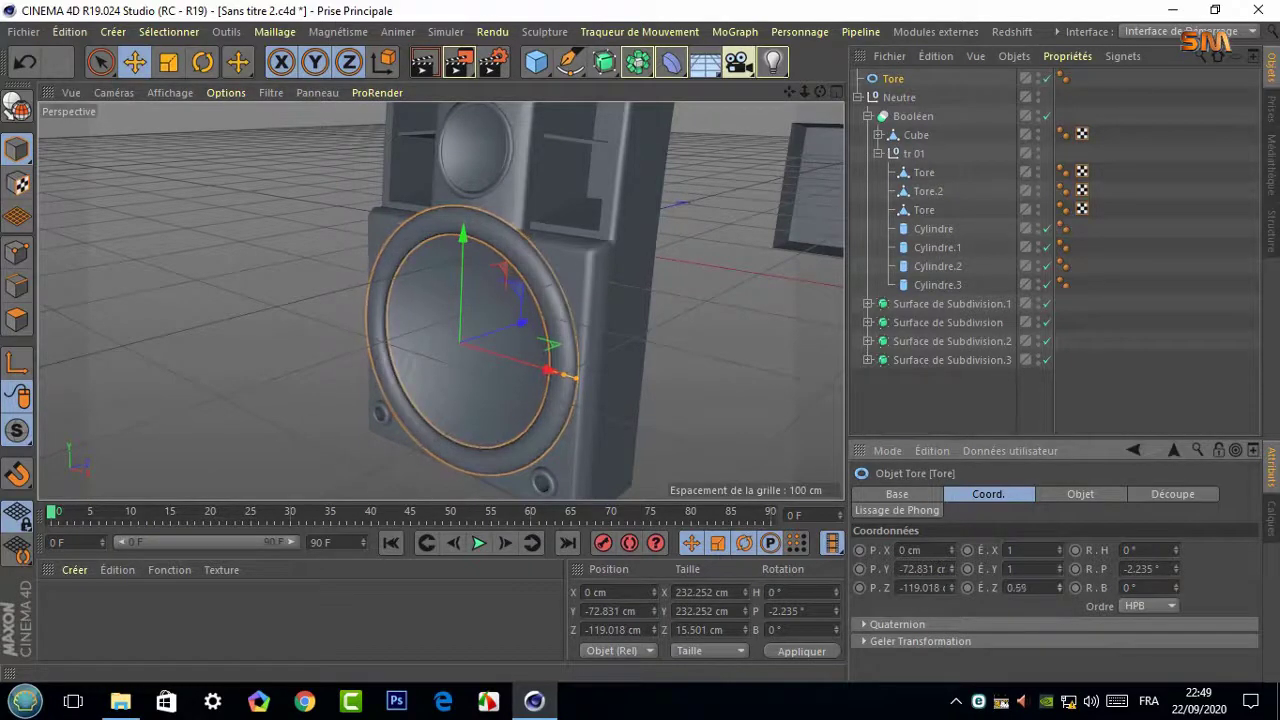
# Orbit to face the speaker front and reselect the large woofer ring
pyautogui.keyDown('alt'); pyautogui.moveTo(519, 326); pyautogui.dragTo(551, 340); pyautogui.keyUp('alt')
pyautogui.click(725, 356)
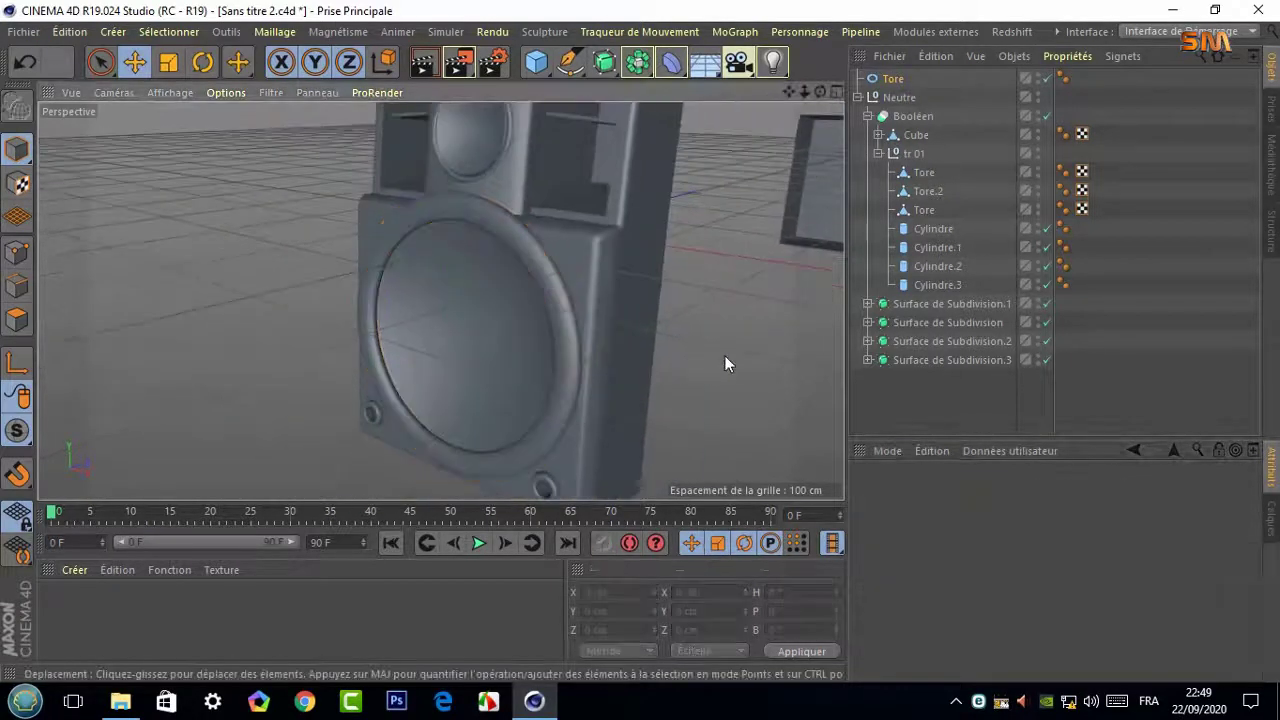
pyautogui.moveTo(725, 356)
pyautogui.keyDown('alt'); pyautogui.mouseDown()
pyautogui.moveTo(440, 300)
pyautogui.moveTo(696, 242)
pyautogui.mouseUp(); pyautogui.keyUp('alt')
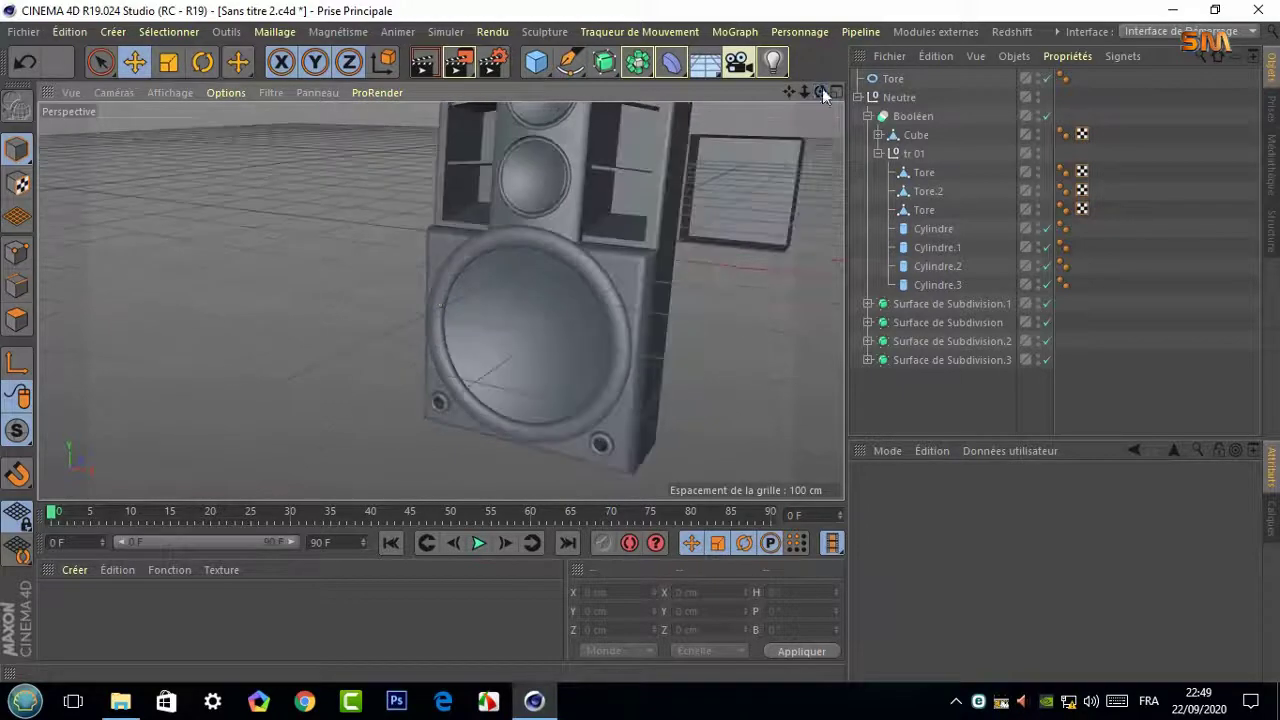
pyautogui.scroll(-2, 752, 370)
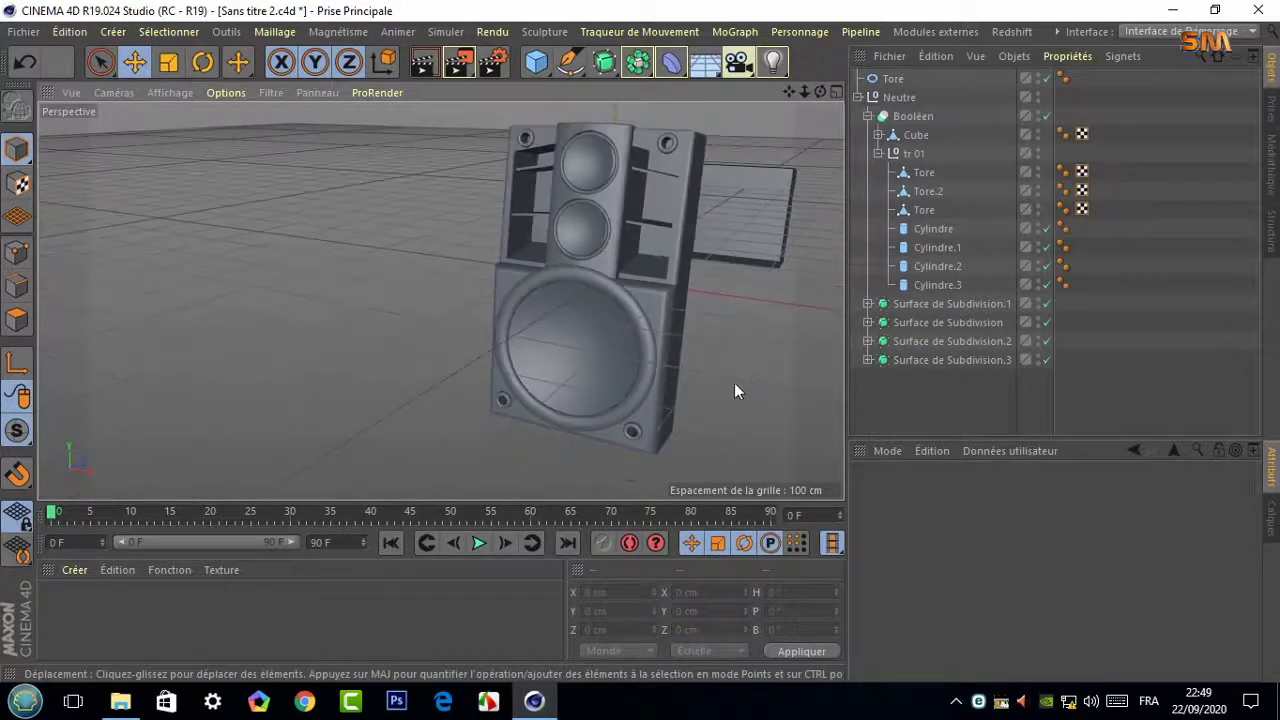
pyautogui.click(645, 354)
# Ctrl-drag a copy of the woofer ring up to the upper drivers
pyautogui.click(857, 97)
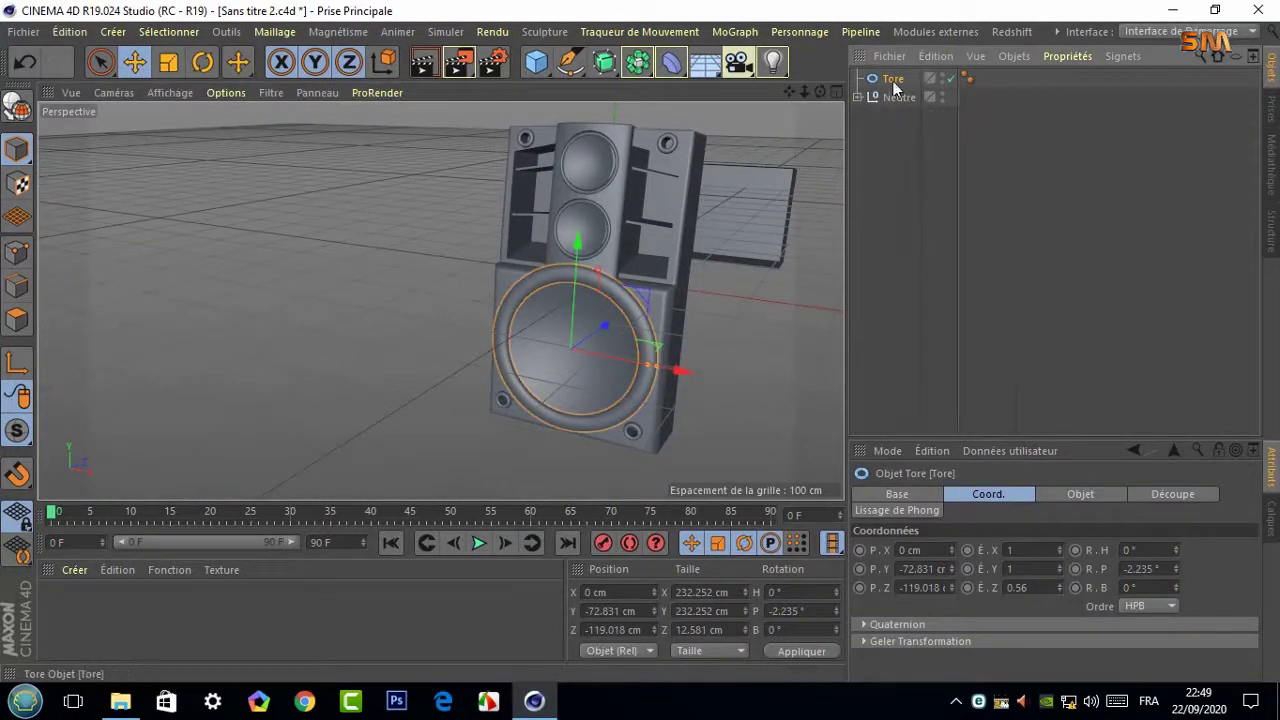
pyautogui.moveTo(577, 242); pyautogui.dragTo(577, 160)
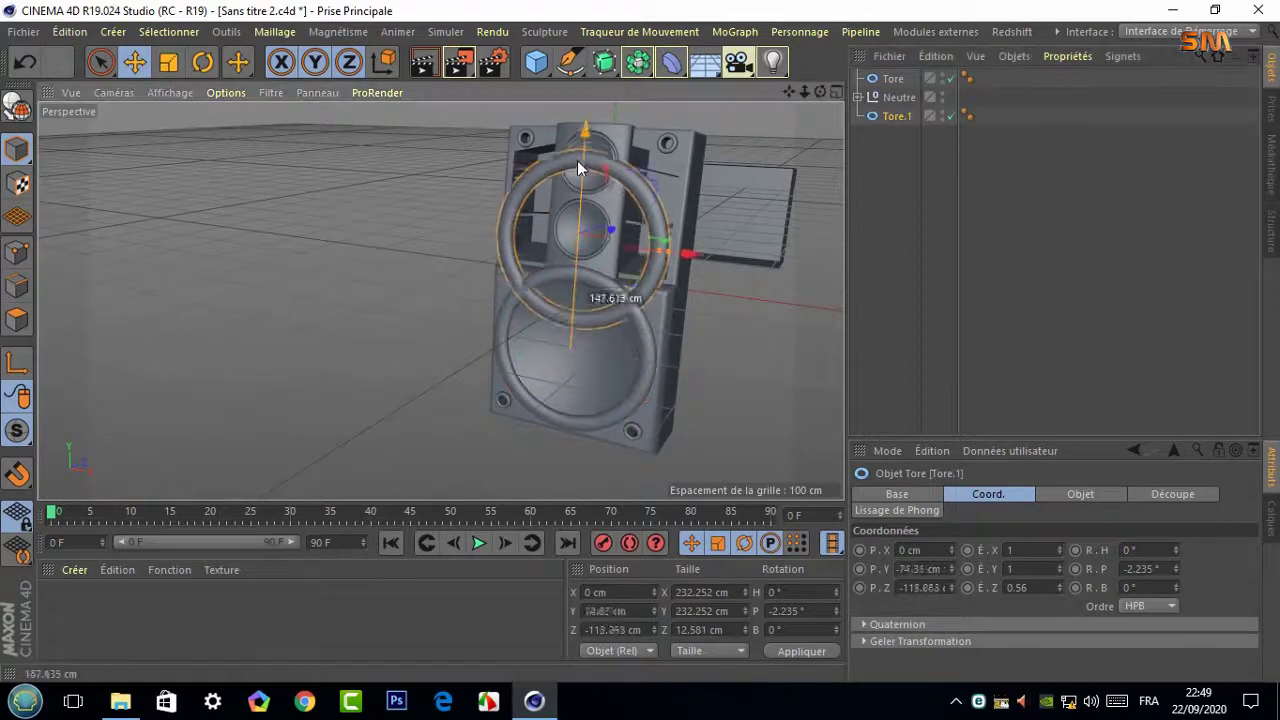
pyautogui.click(835, 92)
pyautogui.click(836, 297)
pyautogui.moveTo(789, 92); pyautogui.dragTo(782, 122)
# In the Avant view, scale the copied ring down to about 78 cm
pyautogui.press('t')
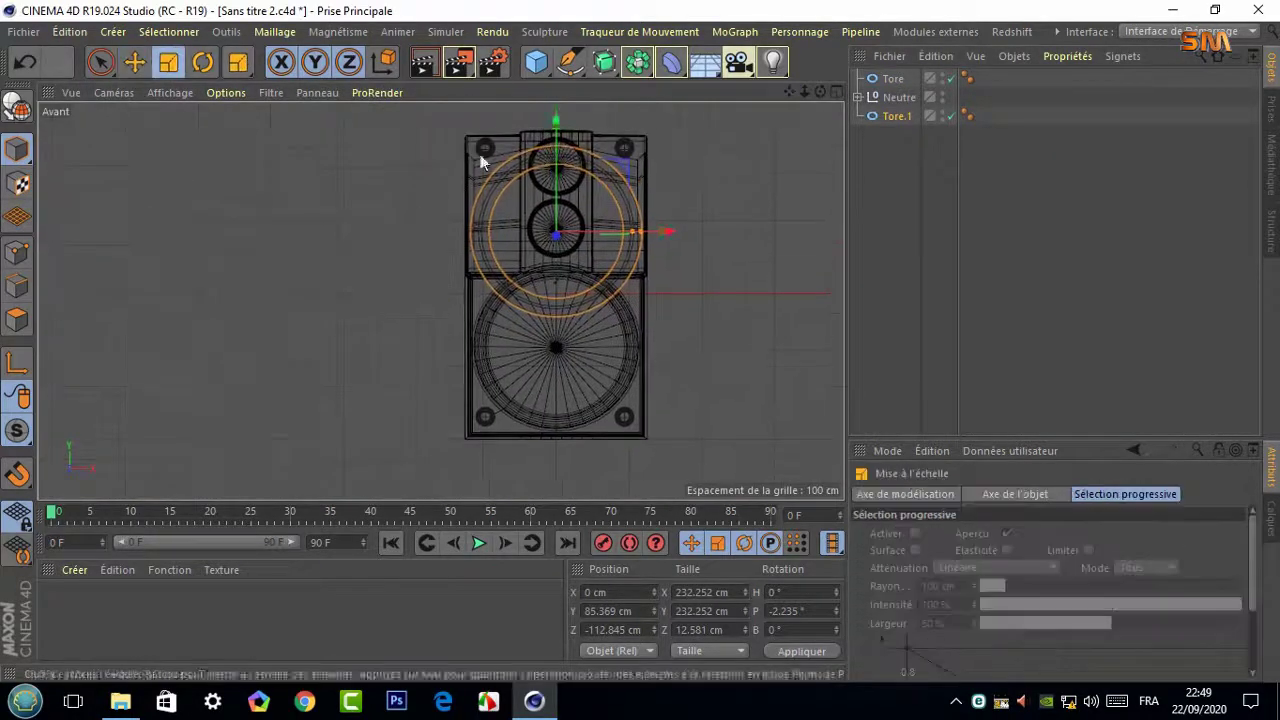
pyautogui.moveTo(480, 154); pyautogui.dragTo(360, 325)
pyautogui.moveTo(290, 352); pyautogui.dragTo(285, 352)
pyautogui.scroll(3, 547, 269)
pyautogui.scroll(5, 547, 269)
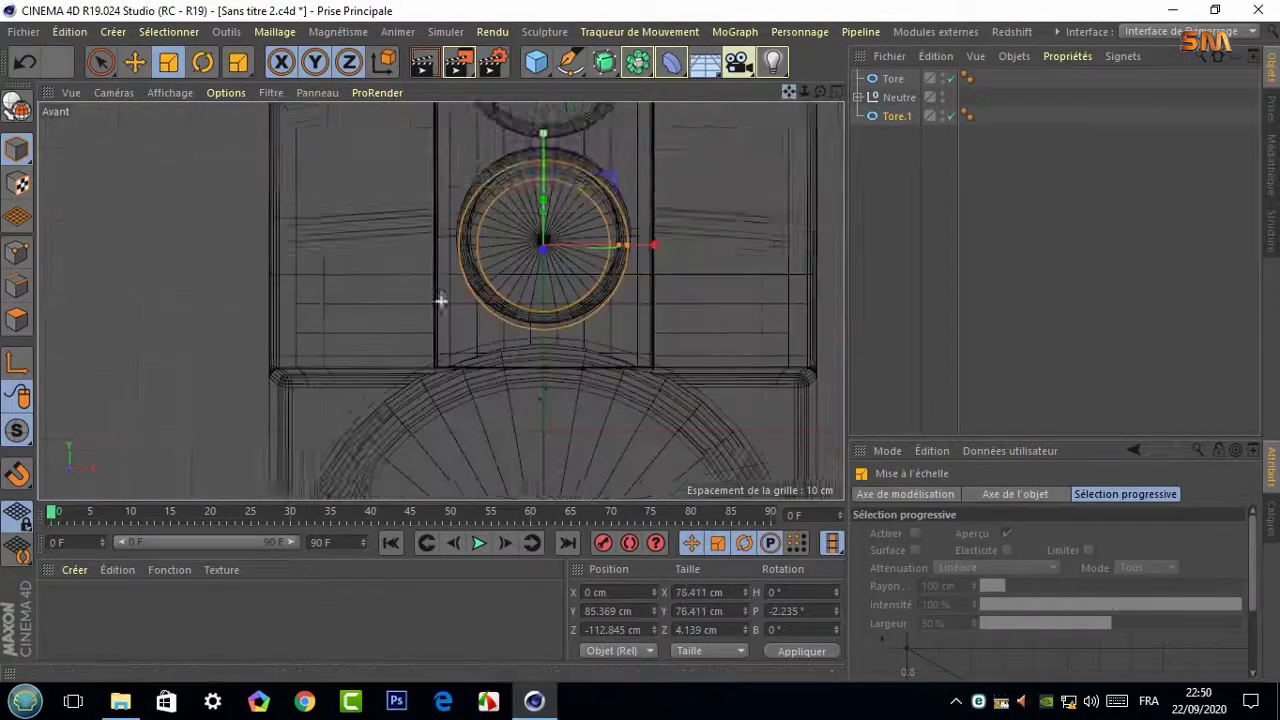
pyautogui.scroll(3, 540, 250)
pyautogui.press('e')
pyautogui.press('t')
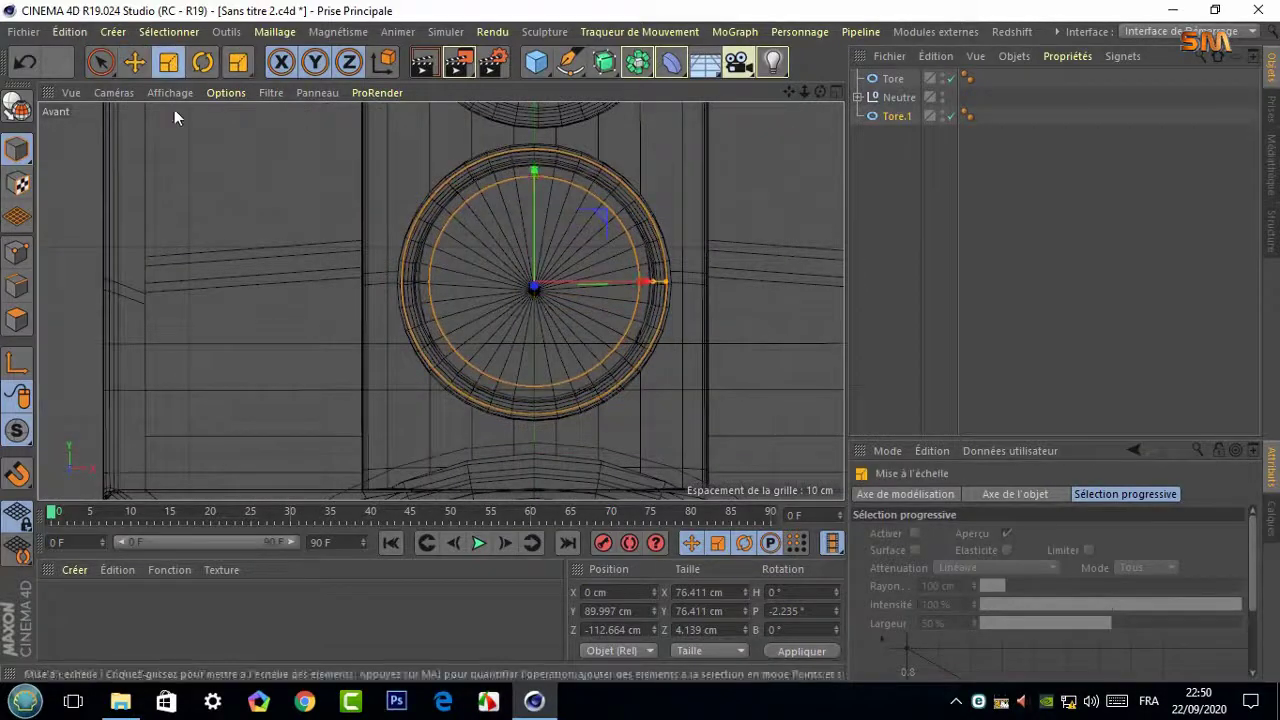
pyautogui.moveTo(174, 109); pyautogui.dragTo(186, 114)
pyautogui.scroll(-2, 190, 114)
# Copy and paste the small ring, moving the duplicate Tore.2 onto the top driver
pyautogui.keyDown('alt'); pyautogui.moveTo(333, 212); pyautogui.dragTo(325, 324, button='middle'); pyautogui.keyUp('alt')
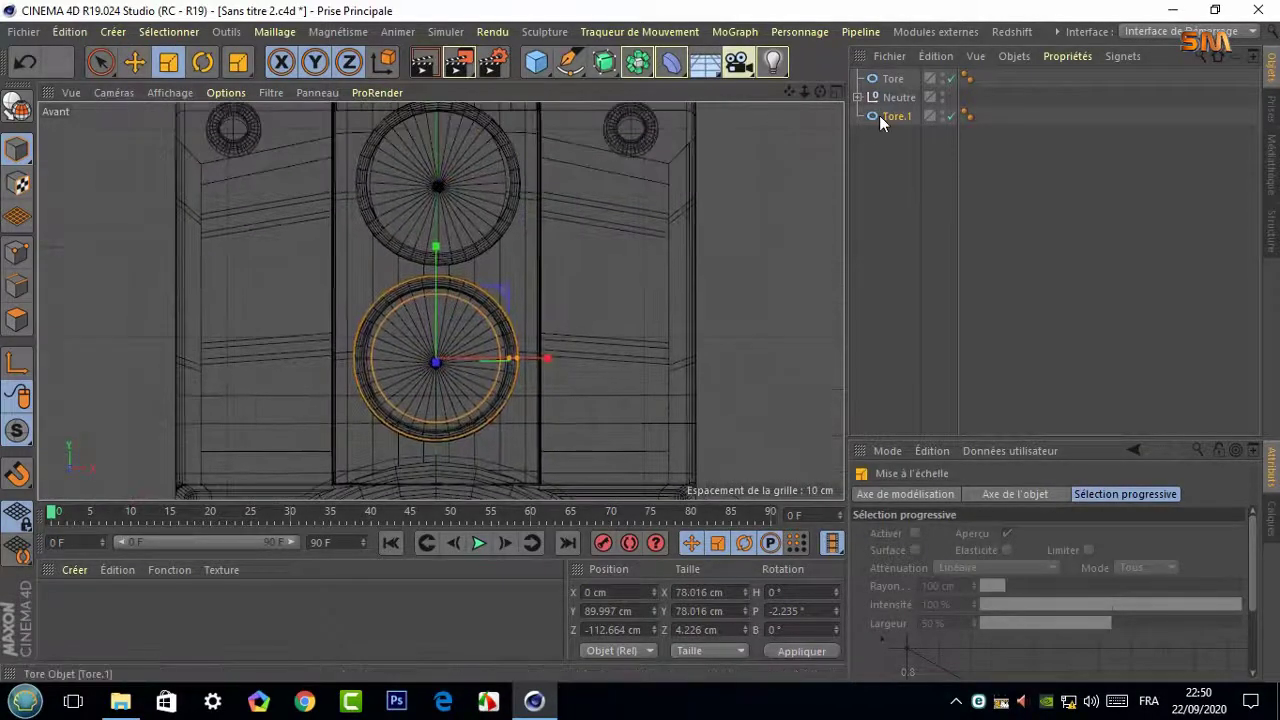
pyautogui.hotkey('ctrl', 'c')
pyautogui.hotkey('ctrl', 'v')
pyautogui.press('e')
pyautogui.moveTo(436, 246); pyautogui.dragTo(436, 72)
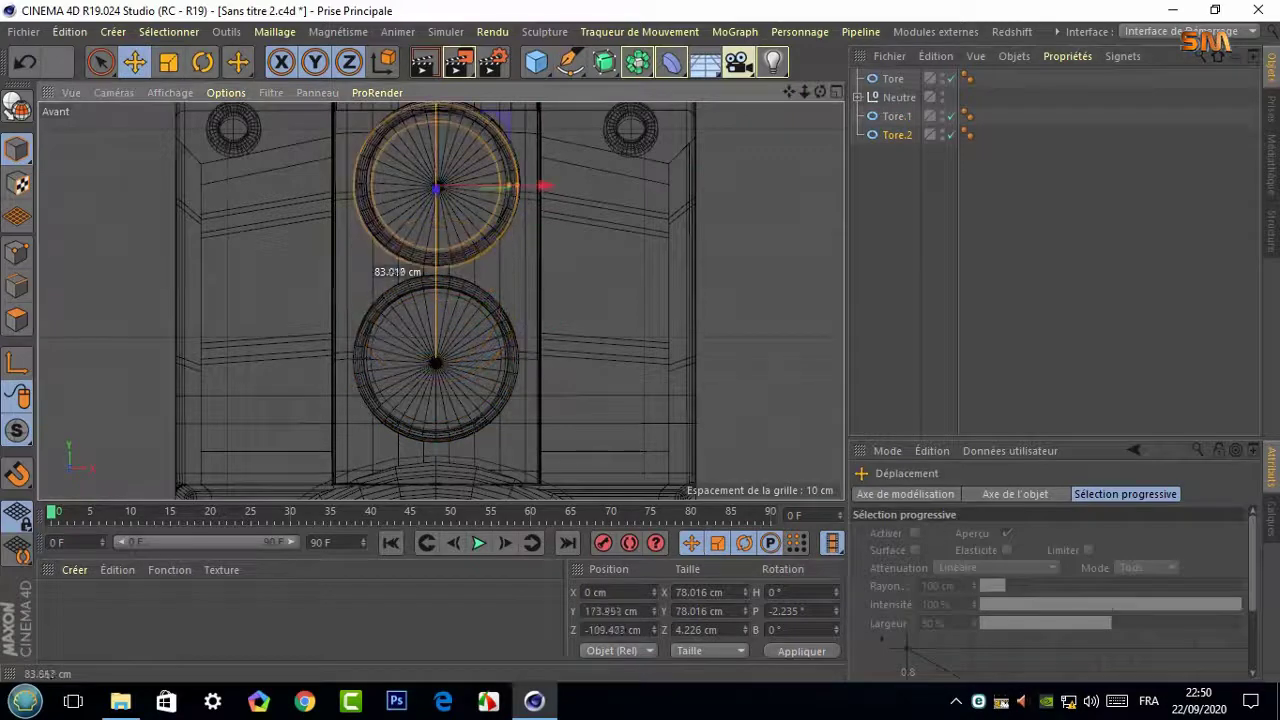
# In the side view, slide Tore.1 and Tore.2 together against the speaker front
pyautogui.middleClick(749, 149)
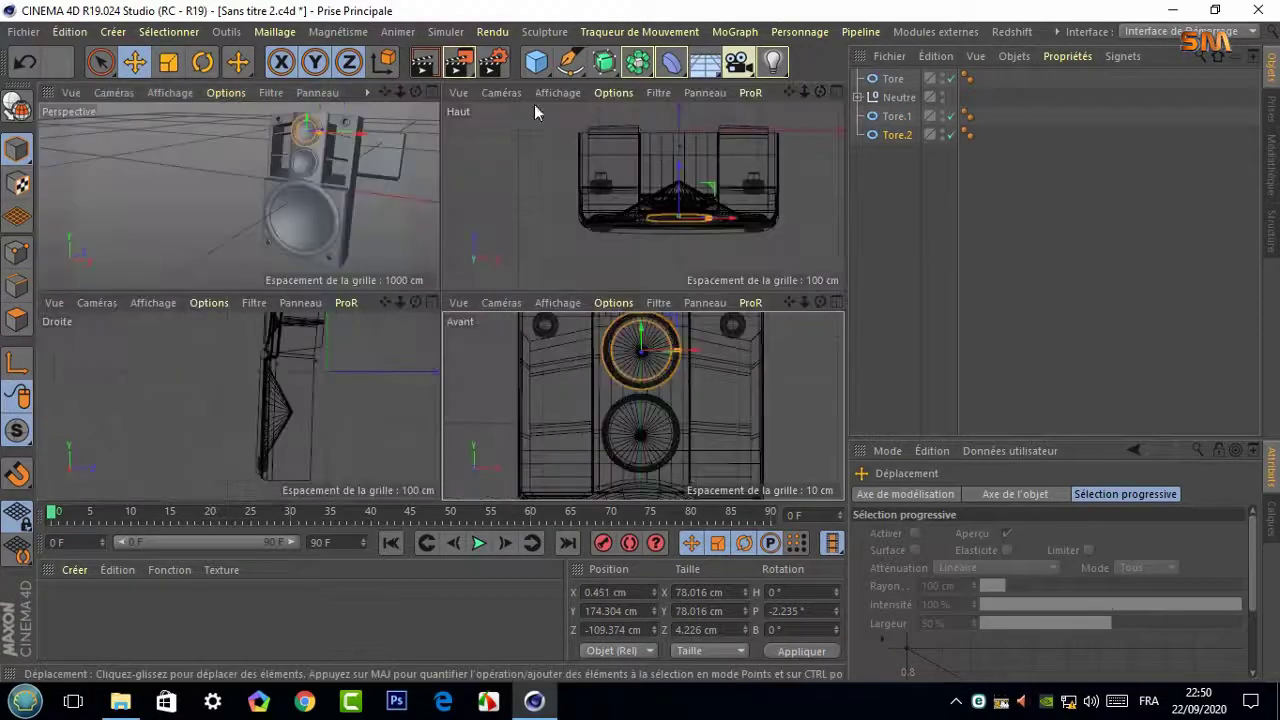
pyautogui.middleClick(300, 200)
pyautogui.keyDown('alt'); pyautogui.moveTo(300, 200); pyautogui.dragTo(440, 297); pyautogui.keyUp('alt')
pyautogui.moveTo(987, 122); pyautogui.dragTo(896, 152)
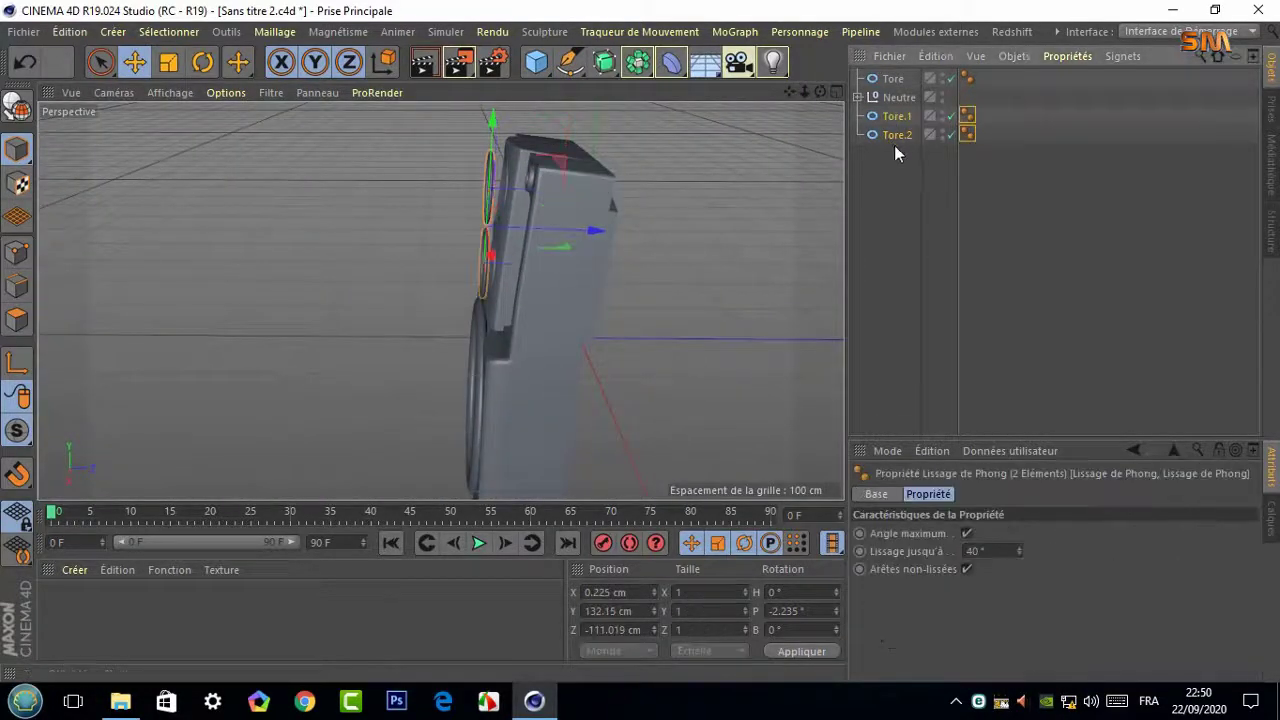
pyautogui.click(836, 92)
pyautogui.press('F3')
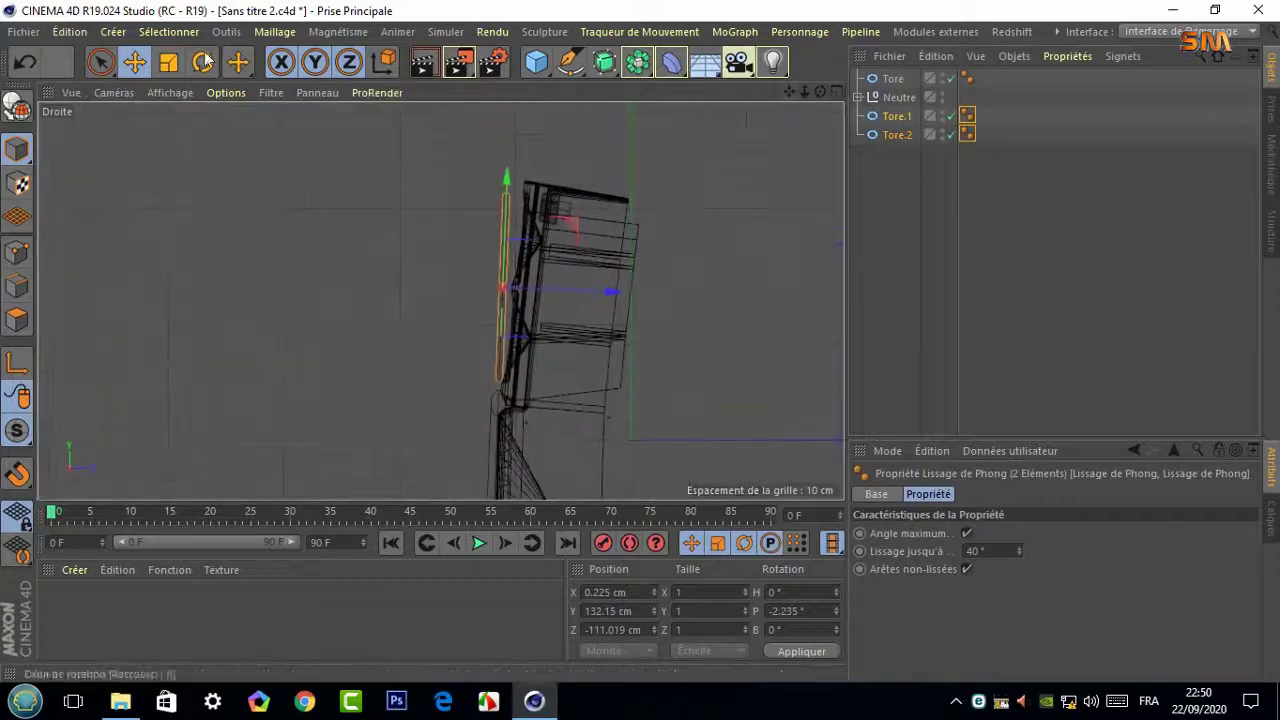
pyautogui.press('r')
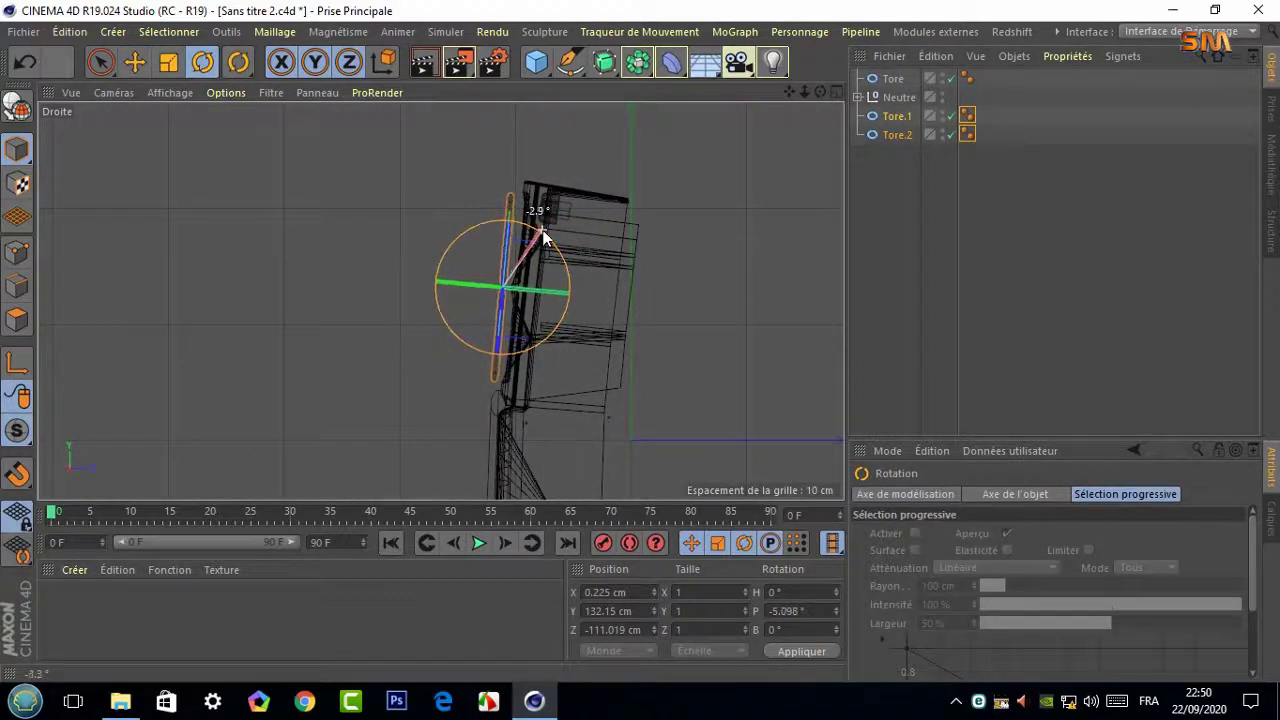
pyautogui.click(134, 62)
pyautogui.moveTo(522, 296); pyautogui.dragTo(565, 296)
# Nudge Tore.2 up and slide it along X to centre it on the upper driver
pyautogui.middleClick(600, 265)
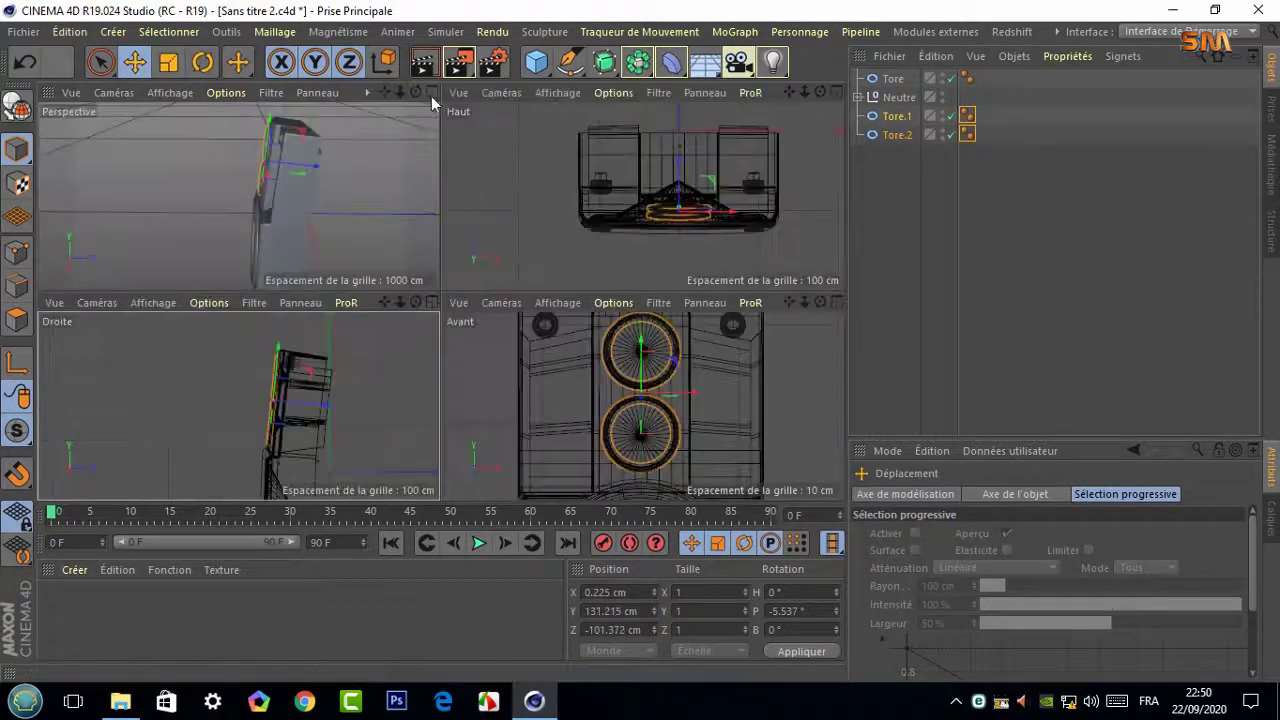
pyautogui.middleClick(431, 96)
pyautogui.moveTo(443, 297)
pyautogui.keyDown('alt'); pyautogui.mouseDown()
pyautogui.moveTo(784, 117)
pyautogui.moveTo(711, 169)
pyautogui.mouseUp(); pyautogui.keyUp('alt')
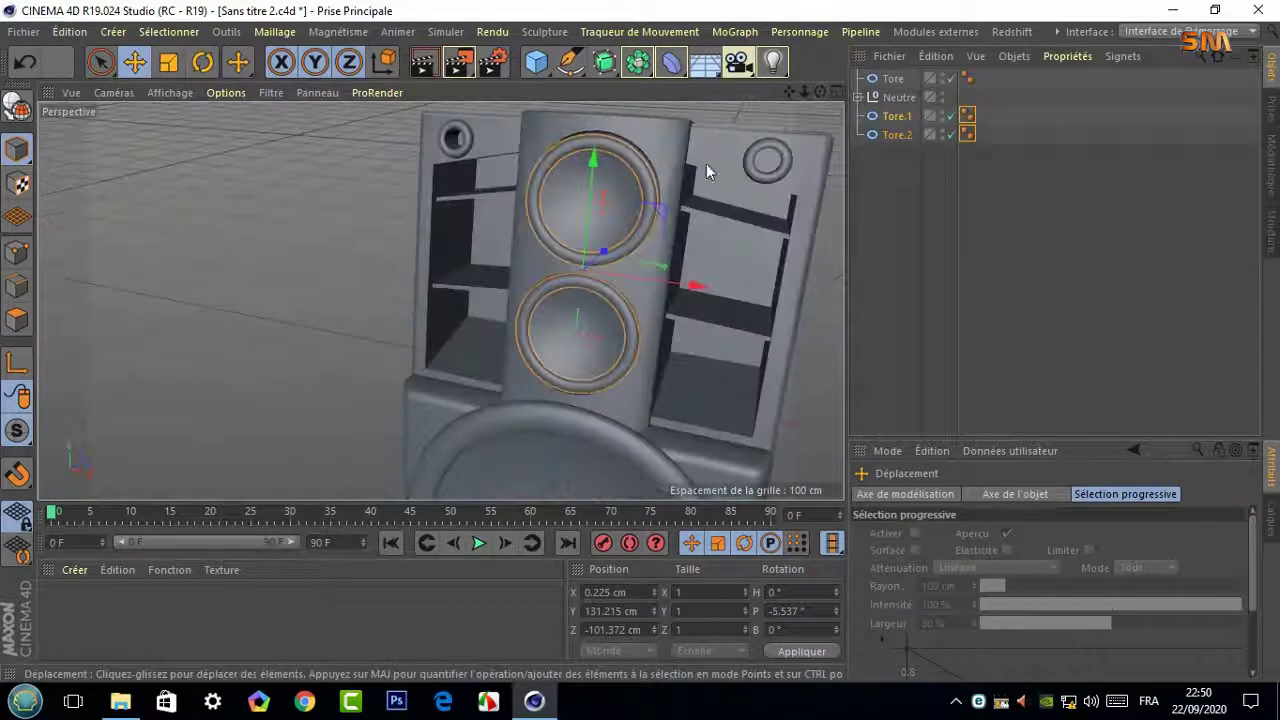
pyautogui.click(897, 134)
pyautogui.moveTo(601, 140); pyautogui.dragTo(601, 136)
pyautogui.keyDown('alt'); pyautogui.moveTo(715, 213); pyautogui.dragTo(443, 297); pyautogui.keyUp('alt')
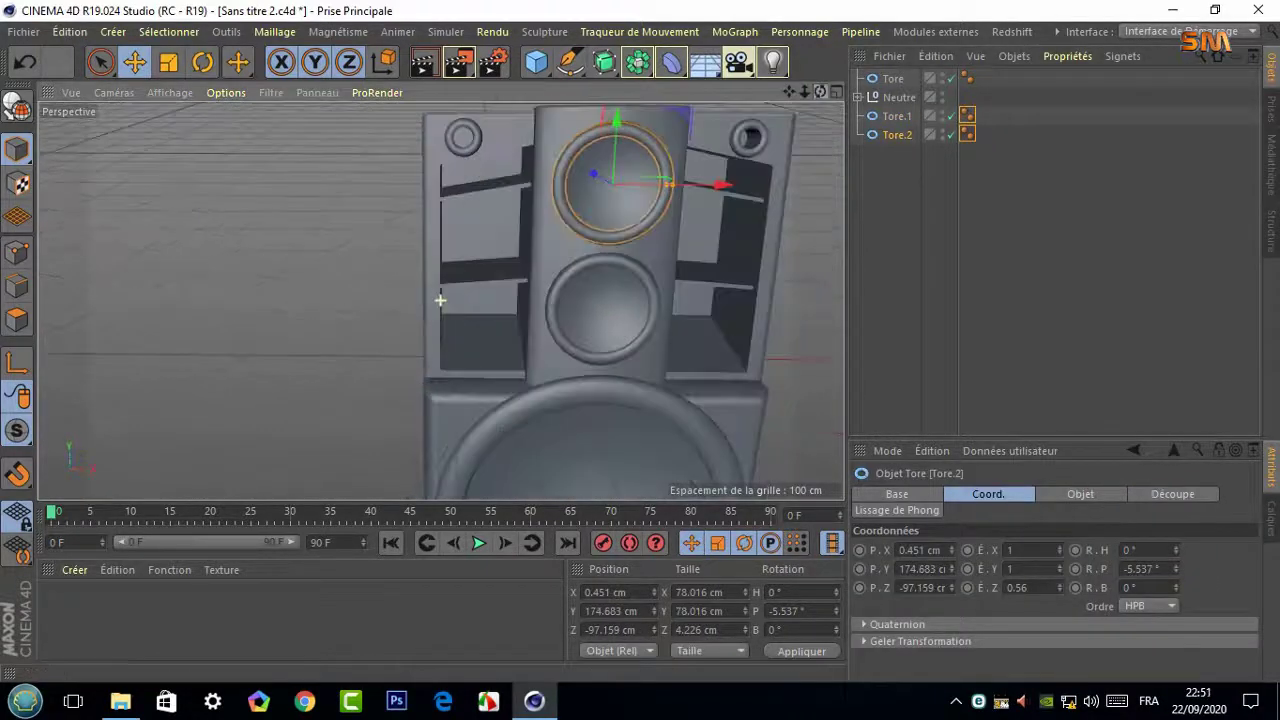
pyautogui.moveTo(702, 186); pyautogui.dragTo(725, 190)
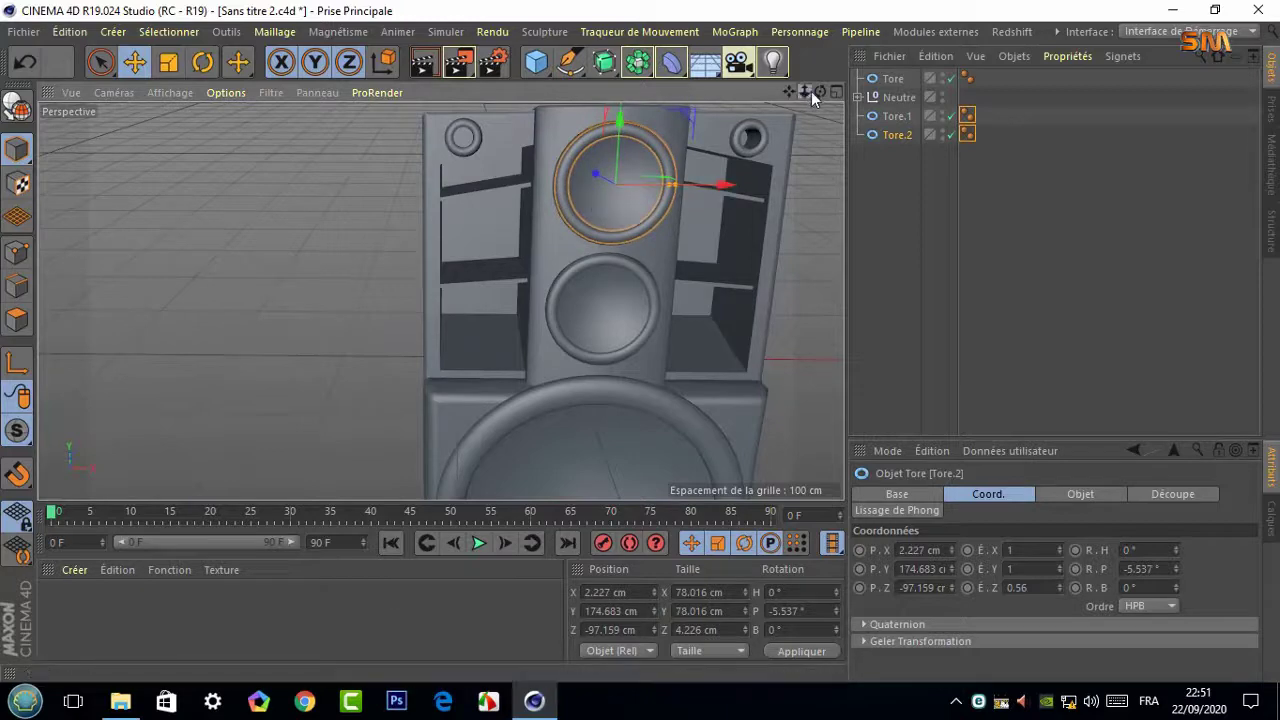
# Reselect Tore.2 and orbit around the rings to check their placement
pyautogui.moveTo(811, 91)
pyautogui.mouseDown()
pyautogui.moveTo(649, 301)
pyautogui.moveTo(727, 238)
pyautogui.moveTo(440, 300)
pyautogui.mouseUp()
pyautogui.click(897, 116)
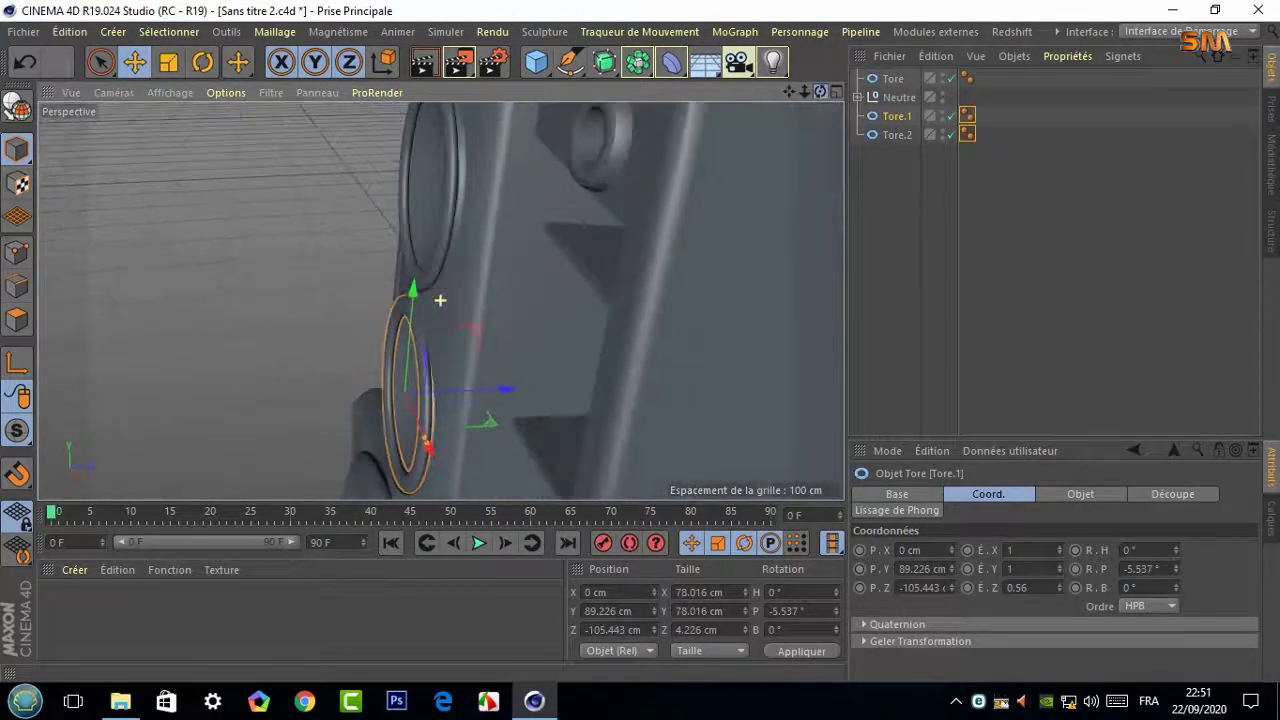
pyautogui.click(461, 204)
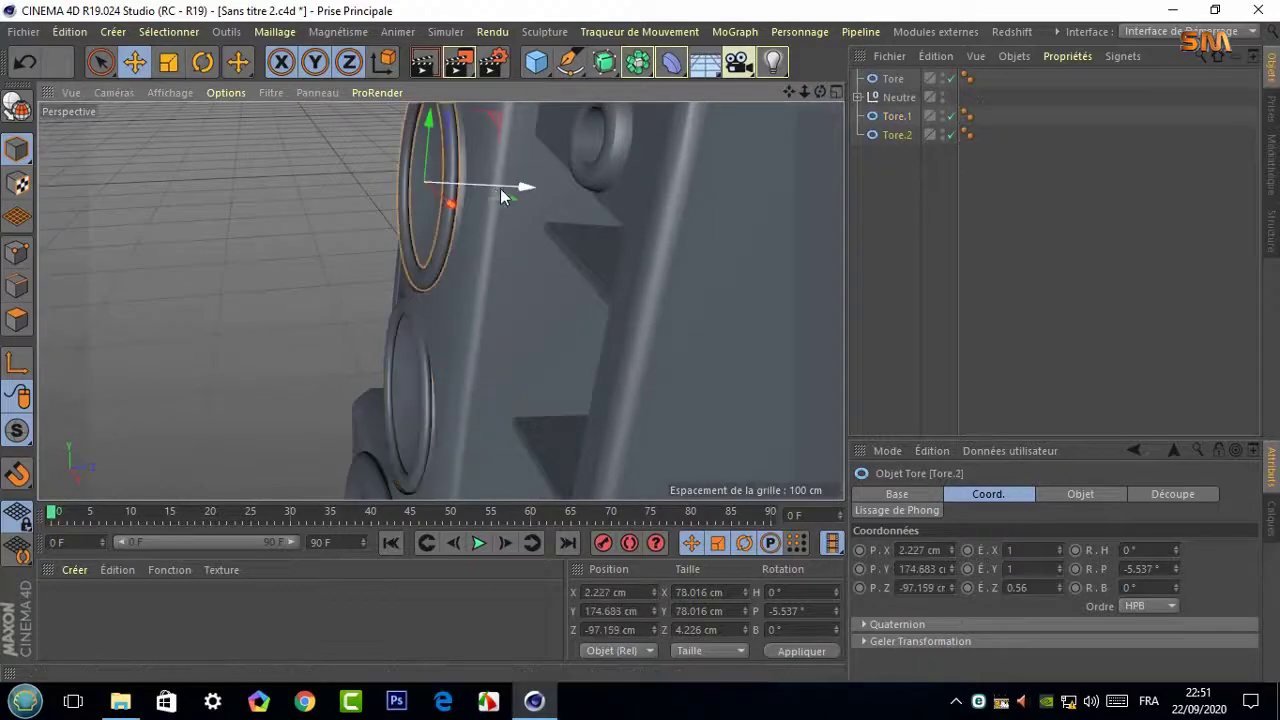
pyautogui.moveTo(514, 194)
pyautogui.keyDown('alt'); pyautogui.mouseDown()
pyautogui.moveTo(228, 297)
pyautogui.moveTo(440, 297)
pyautogui.mouseUp(); pyautogui.keyUp('alt')
# Make the upper ring Tore.2 editable and extrude an edge loop, deepening it to about 18.4 cm
pyautogui.press('c')
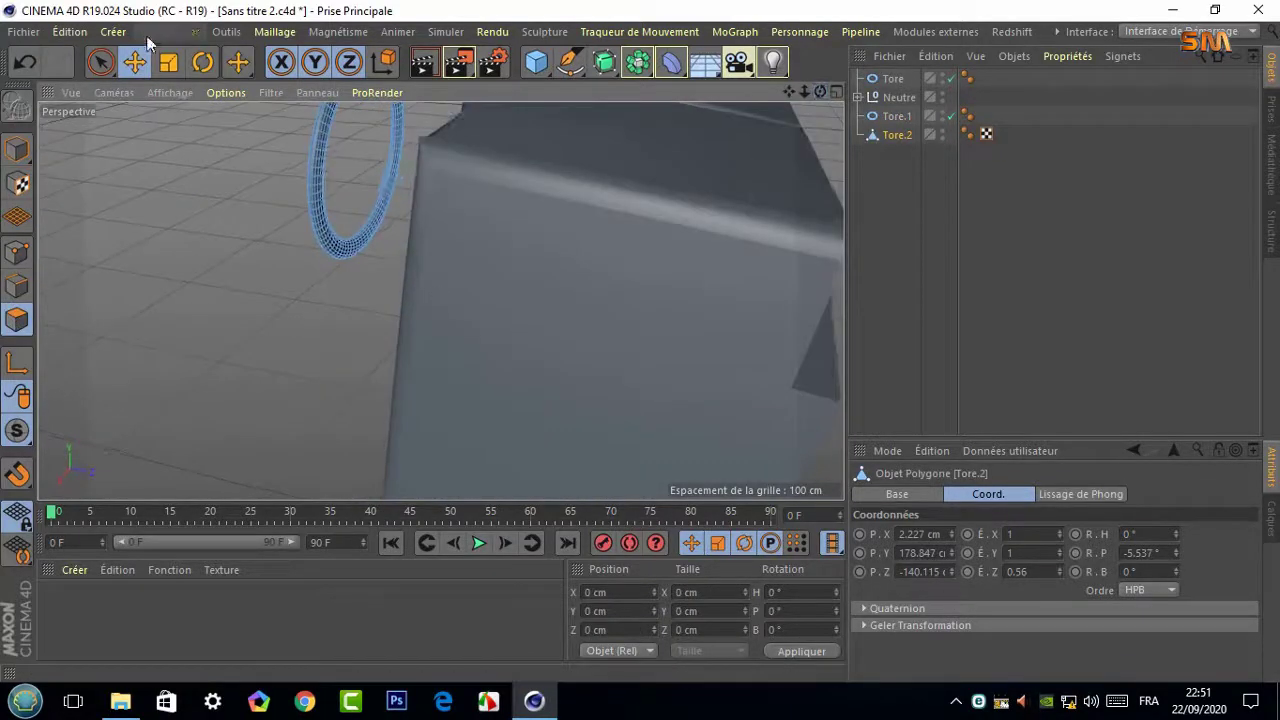
pyautogui.click(168, 32)
pyautogui.click(168, 162)
pyautogui.moveTo(316, 209)
pyautogui.keyDown('alt'); pyautogui.mouseDown()
pyautogui.moveTo(294, 208)
pyautogui.moveTo(327, 188)
pyautogui.moveTo(402, 293)
pyautogui.mouseUp(); pyautogui.keyUp('alt')
pyautogui.rightClick(530, 316)
pyautogui.click(572, 381)
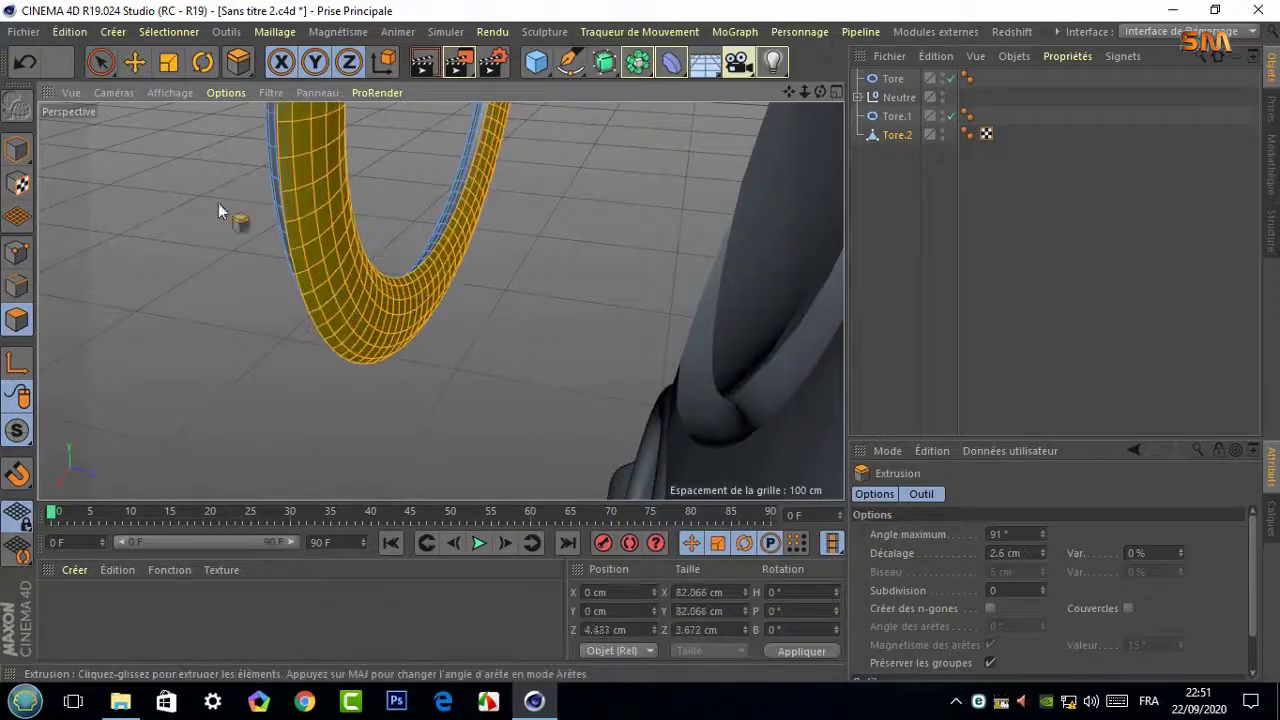
pyautogui.rightClick(262, 210)
pyautogui.click(217, 330)
pyautogui.click(24, 62)
pyautogui.click(134, 64)
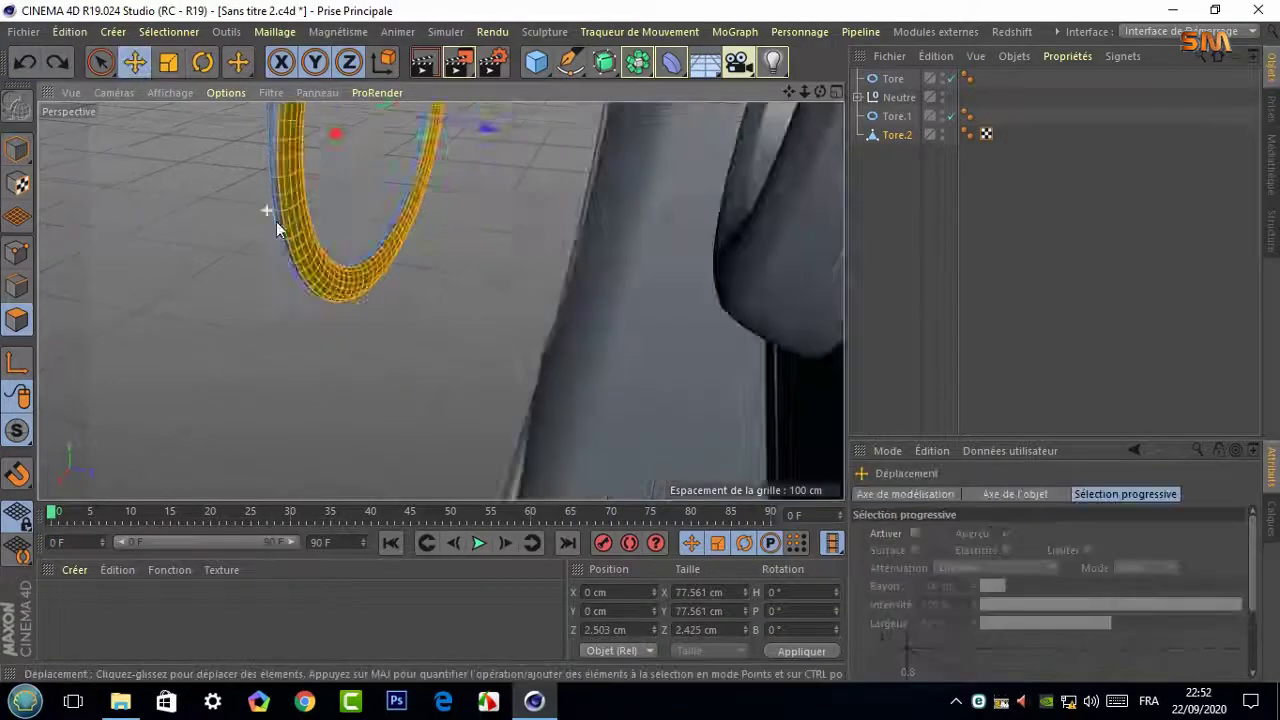
pyautogui.keyDown('alt'); pyautogui.moveTo(276, 221); pyautogui.dragTo(421, 311); pyautogui.keyUp('alt')
pyautogui.click(421, 311)
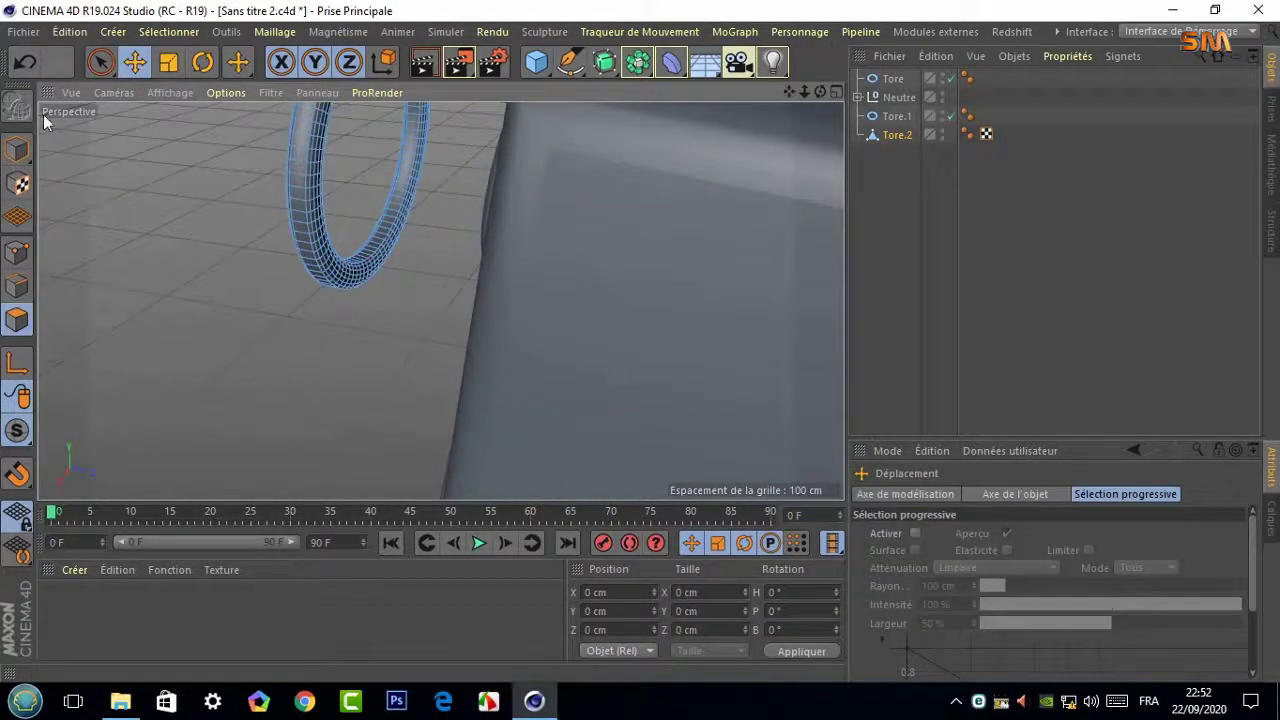
pyautogui.click(16, 150)
# Slide Tore.2 back onto the upper driver, centre it, and enlarge it to about 107%
pyautogui.moveTo(820, 91); pyautogui.dragTo(711, 97)
pyautogui.moveTo(423, 155); pyautogui.dragTo(583, 181)
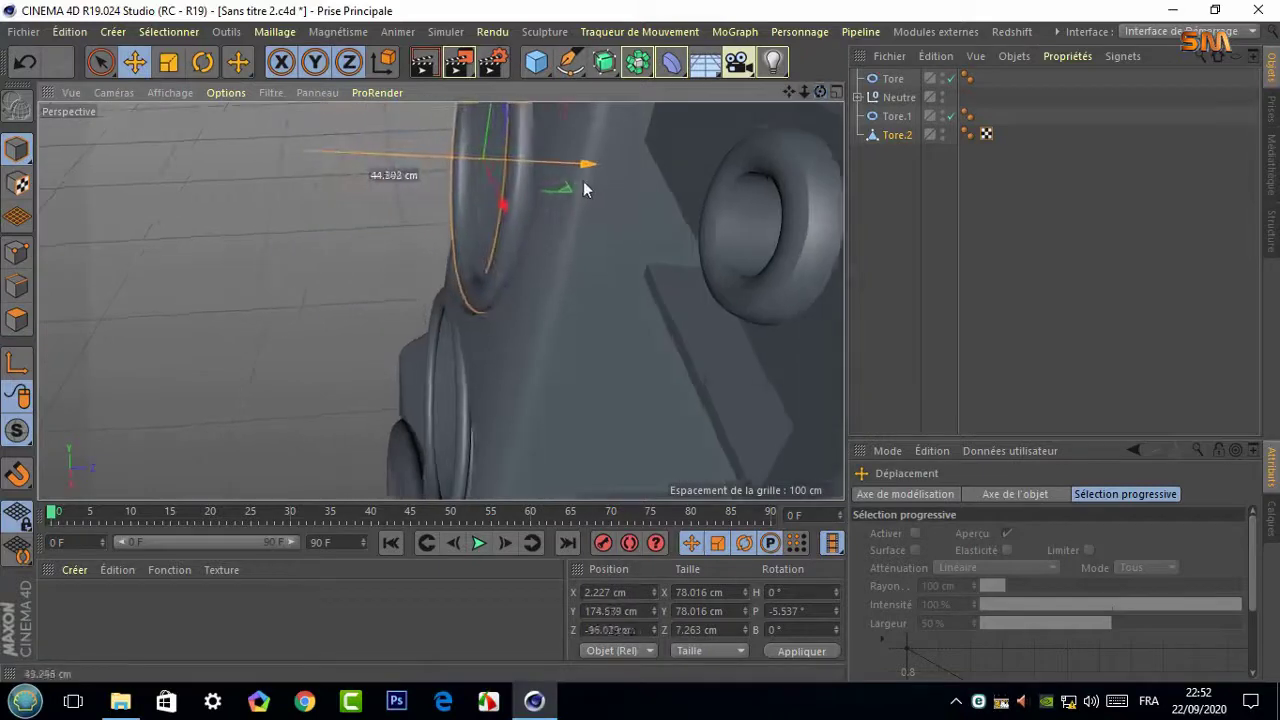
pyautogui.moveTo(379, 221)
pyautogui.keyDown('alt'); pyautogui.mouseDown()
pyautogui.moveTo(814, 114)
pyautogui.moveTo(748, 163)
pyautogui.mouseUp(); pyautogui.keyUp('alt')
pyautogui.moveTo(585, 297); pyautogui.dragTo(569, 300)
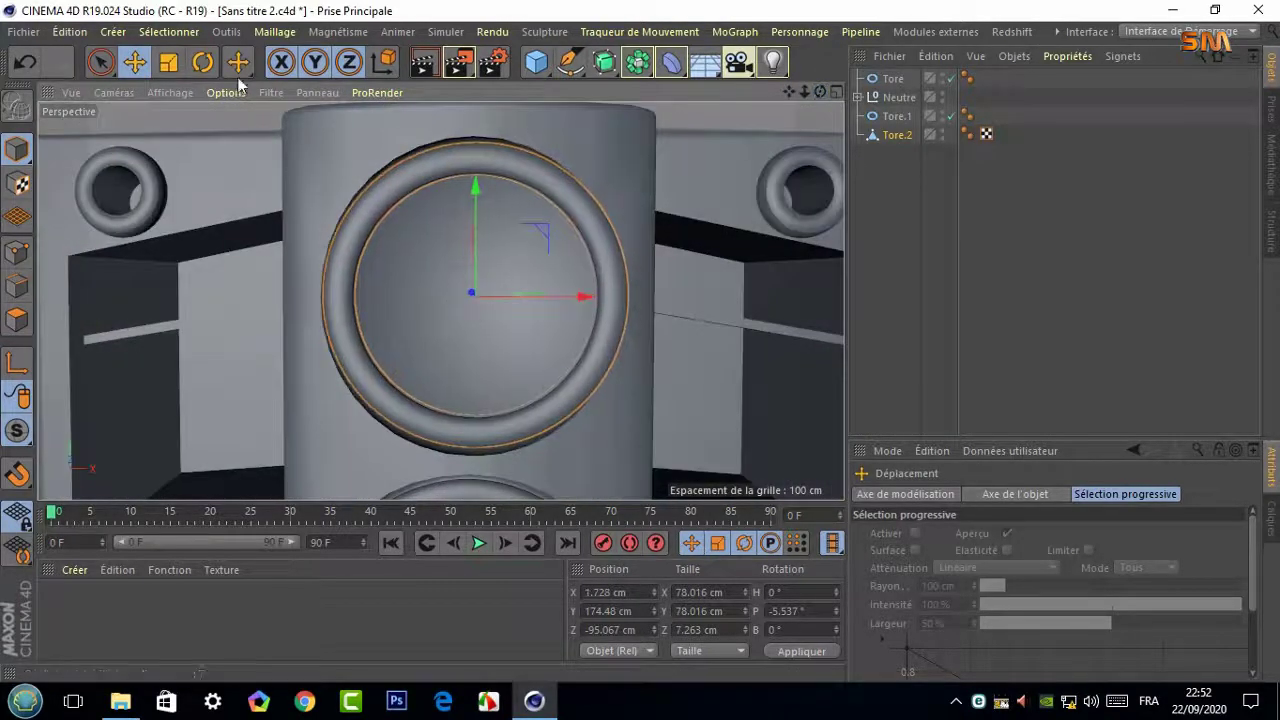
pyautogui.click(168, 62)
pyautogui.moveTo(157, 115); pyautogui.dragTo(260, 110)
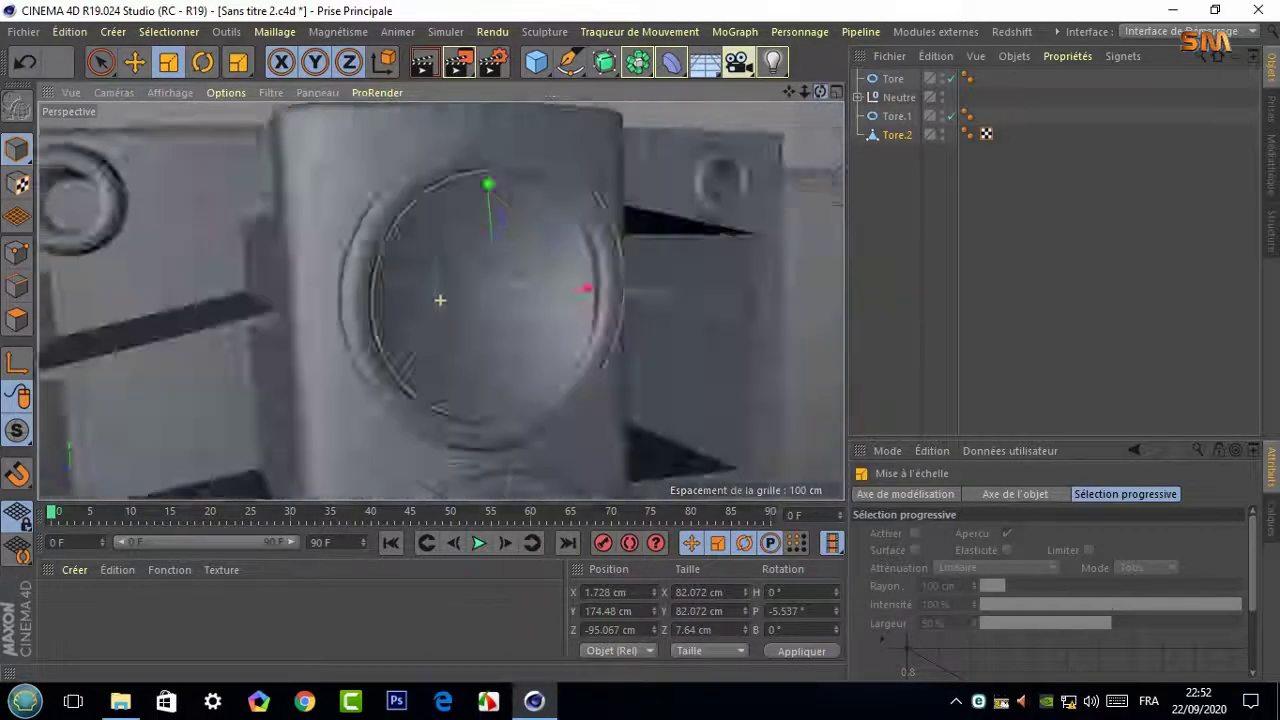
pyautogui.moveTo(440, 300)
pyautogui.keyDown('alt'); pyautogui.mouseDown()
pyautogui.moveTo(473, 305)
pyautogui.moveTo(455, 295)
pyautogui.mouseUp(); pyautogui.keyUp('alt')
# Undo the last ring edits and set Tore.2 against the speaker front at Y 175 cm, Z -100.428 cm
pyautogui.press('e')
pyautogui.moveTo(820, 92); pyautogui.dragTo(823, 95)
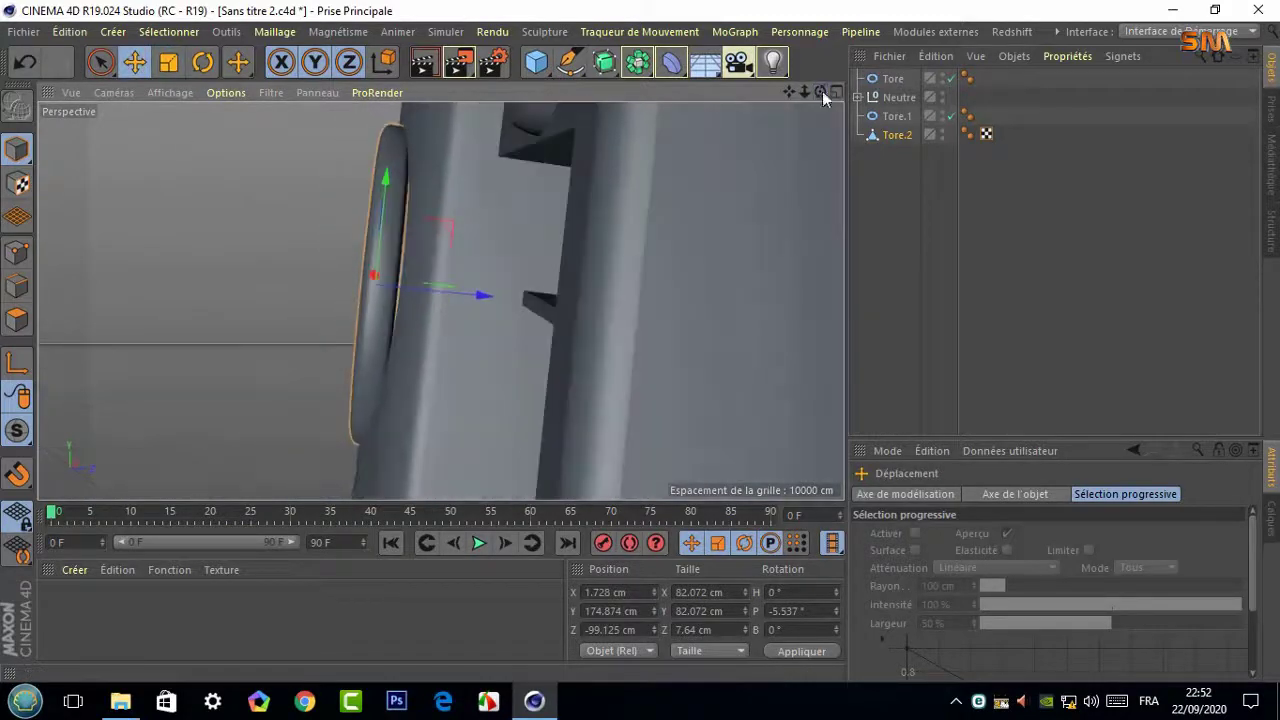
pyautogui.click(18, 66)
pyautogui.click(18, 66)
pyautogui.click(18, 66)
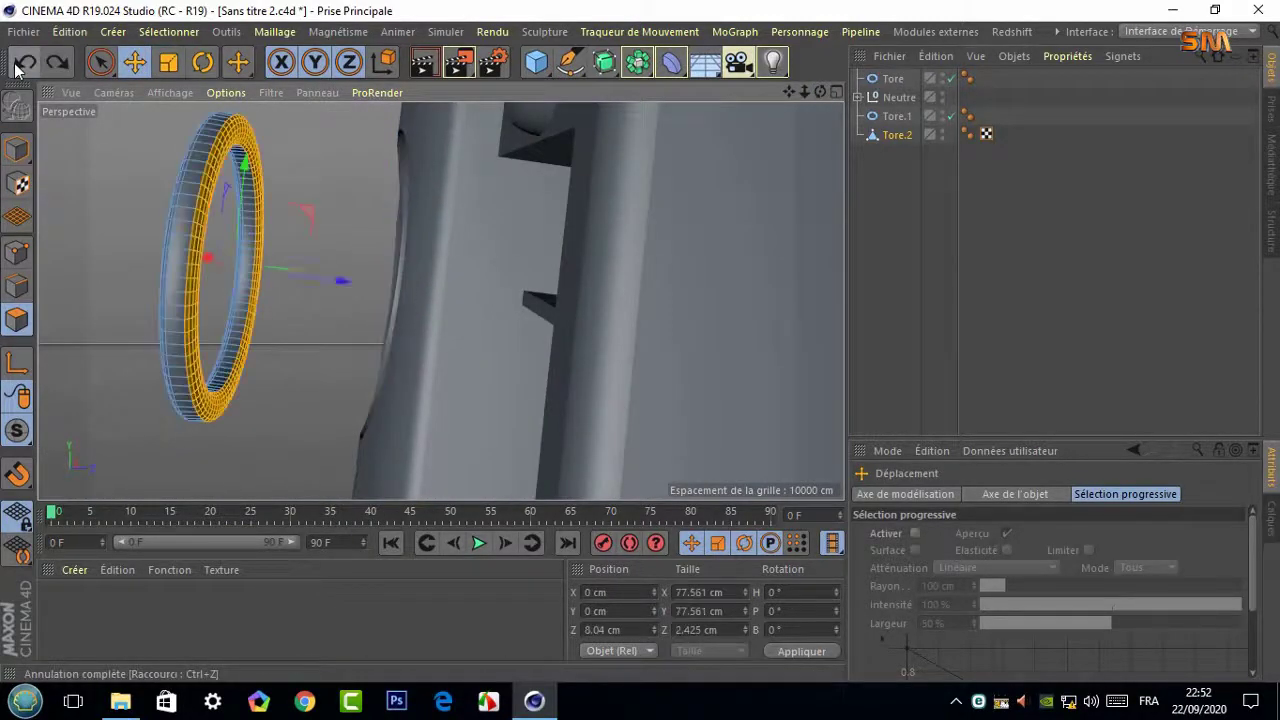
pyautogui.hotkey('ctrl', 'y')
pyautogui.hotkey('ctrl', 'y')
pyautogui.hotkey('ctrl', 'y')
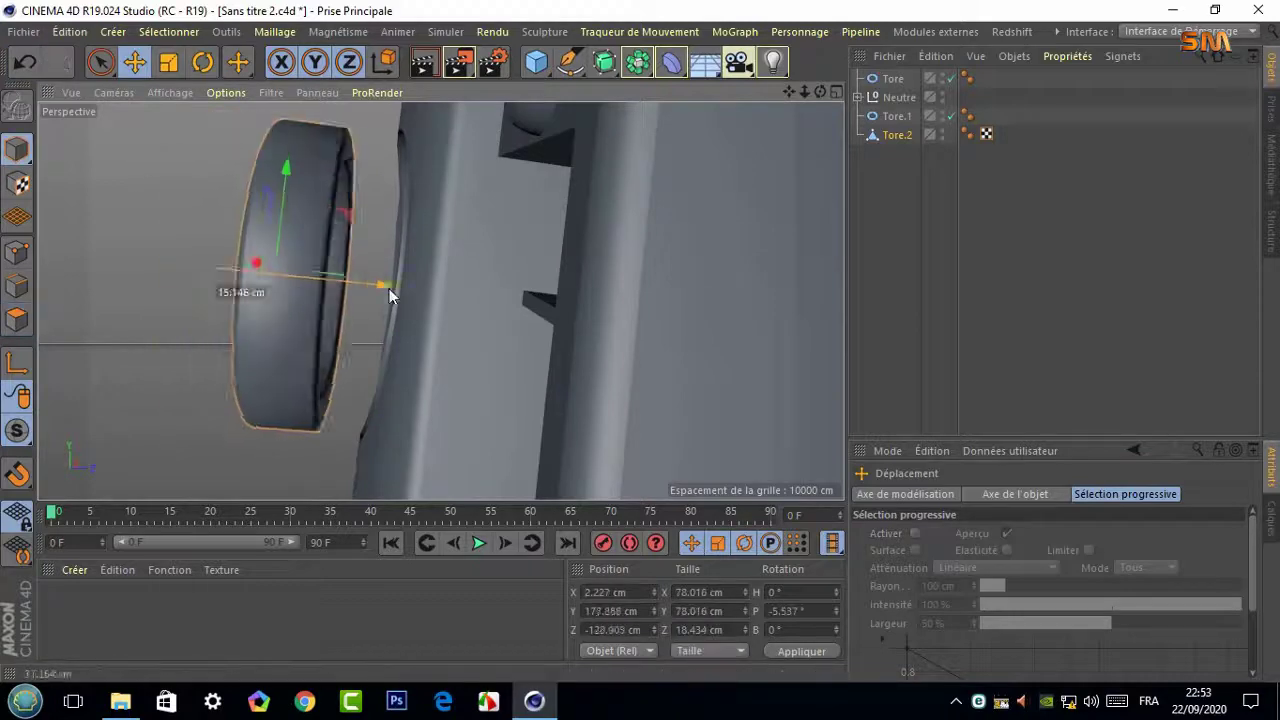
pyautogui.moveTo(389, 288); pyautogui.dragTo(470, 307)
pyautogui.moveTo(820, 92); pyautogui.dragTo(577, 123)
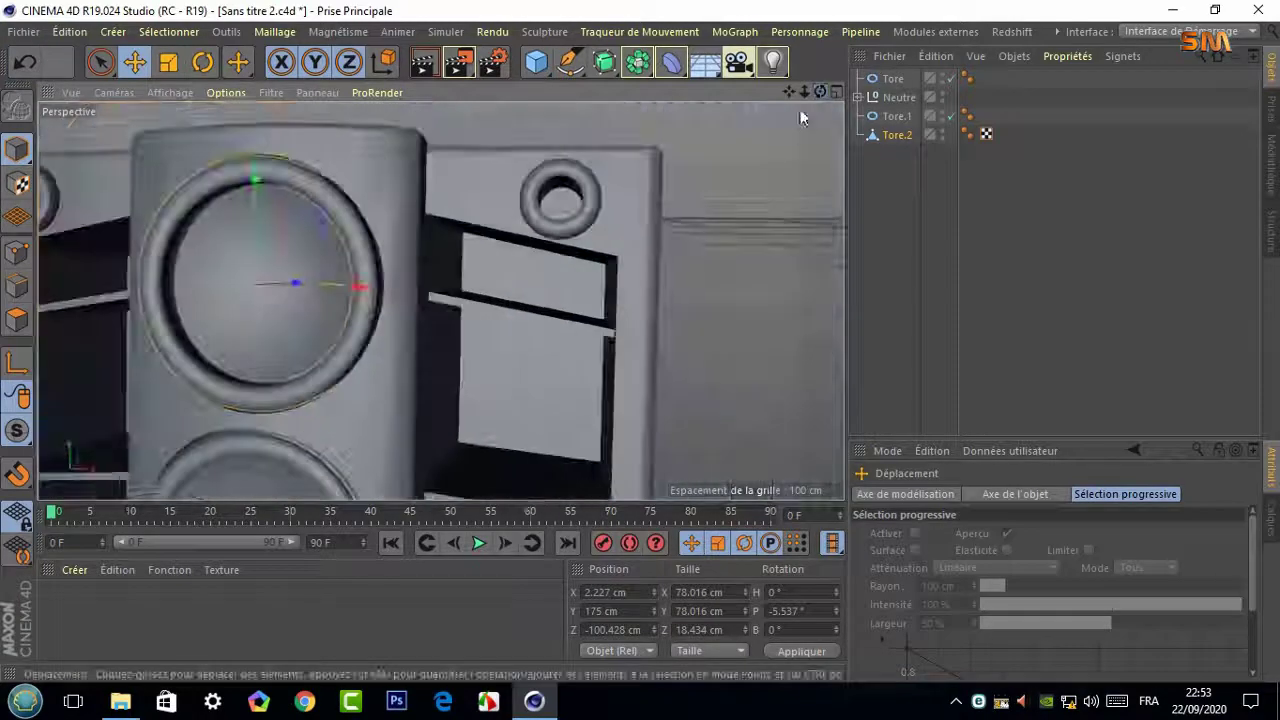
pyautogui.press('t')
pyautogui.moveTo(820, 92)
pyautogui.mouseDown()
pyautogui.moveTo(703, 221)
pyautogui.moveTo(780, 206)
pyautogui.mouseUp()
pyautogui.click(433, 403)
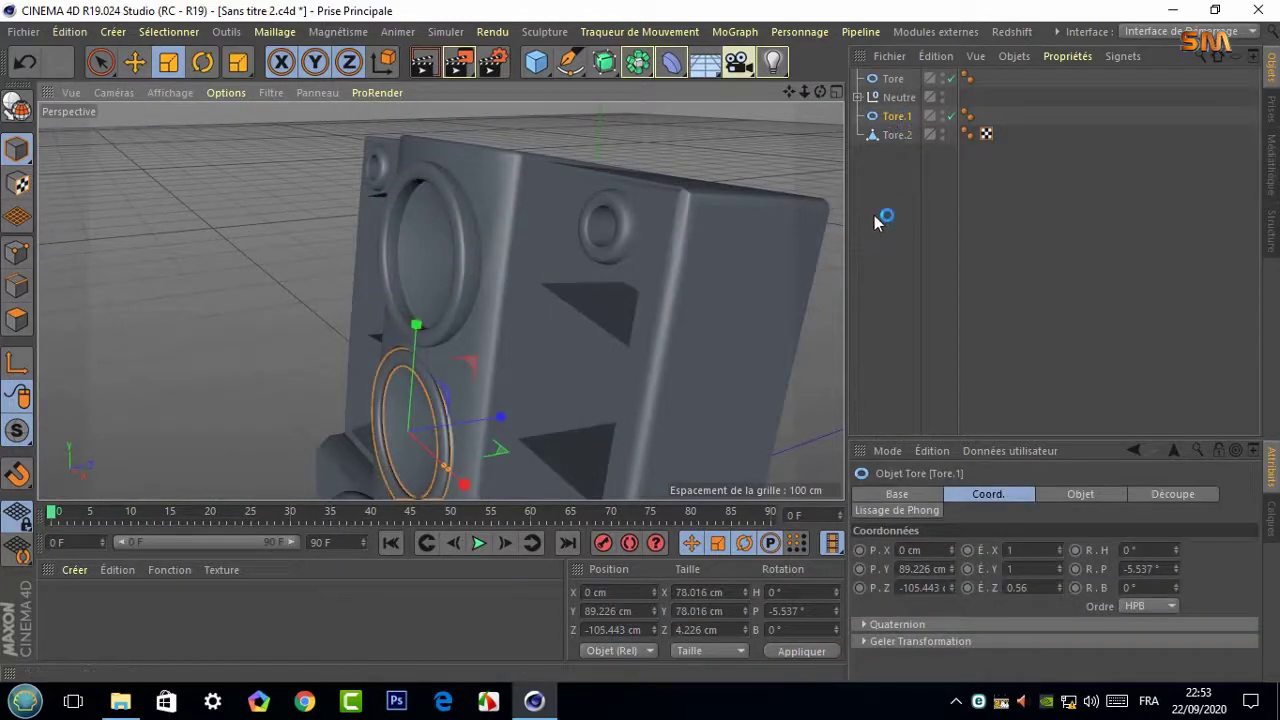
# Replace the old lower ring with a copy of the extruded ring, seated against the lower driver
pyautogui.press('Delete')
pyautogui.click(893, 117)
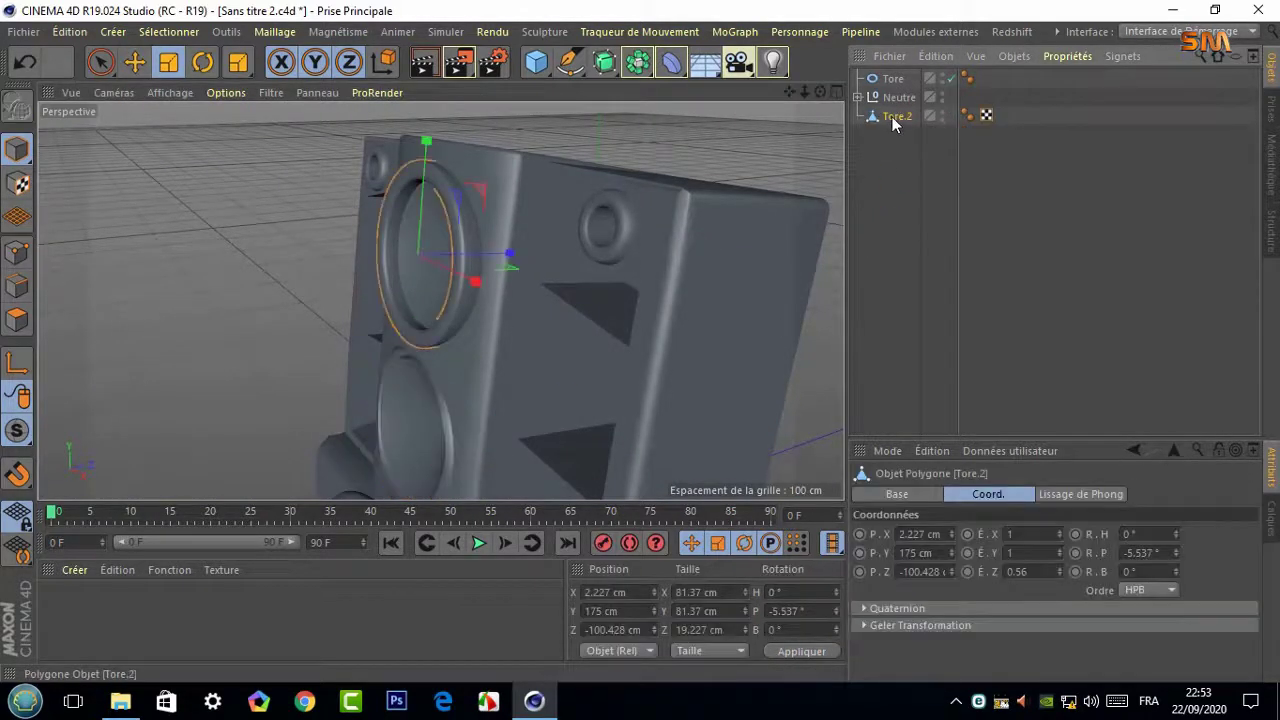
pyautogui.click(134, 62)
pyautogui.moveTo(415, 197); pyautogui.dragTo(392, 356)
pyautogui.moveTo(820, 92); pyautogui.dragTo(760, 120)
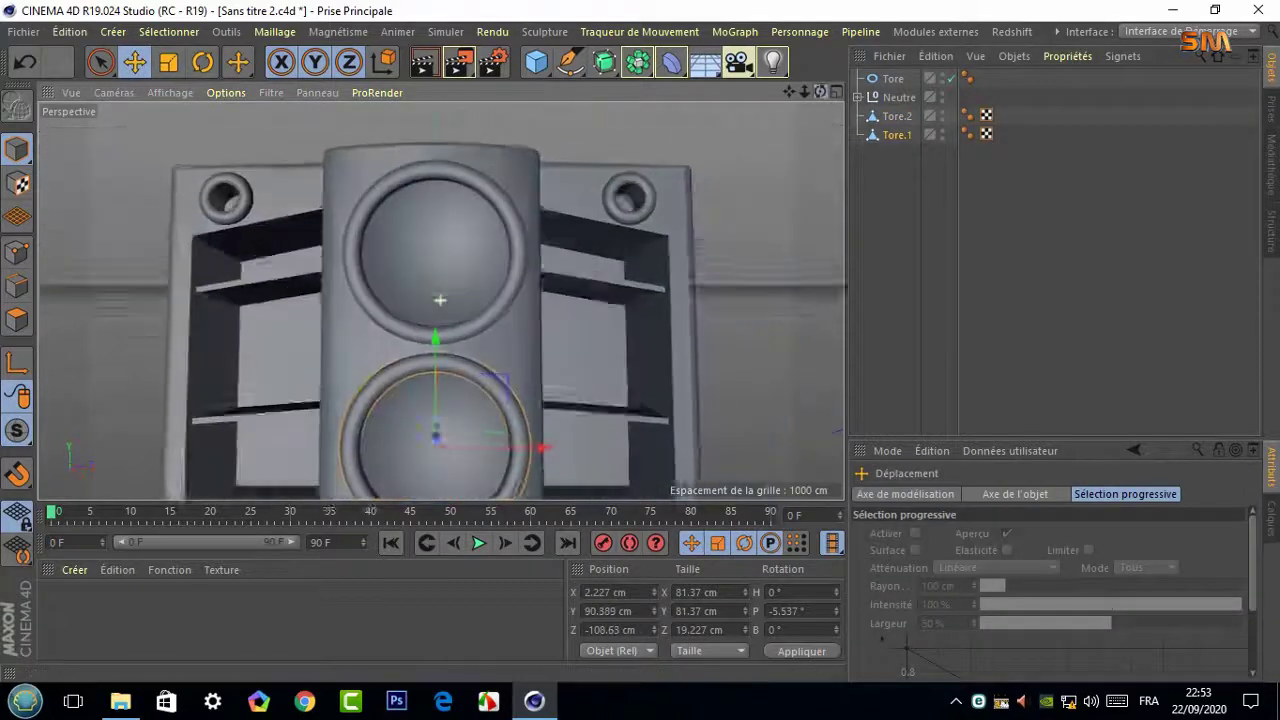
pyautogui.scroll(5, 637, 257)
pyautogui.moveTo(440, 160); pyautogui.dragTo(440, 196)
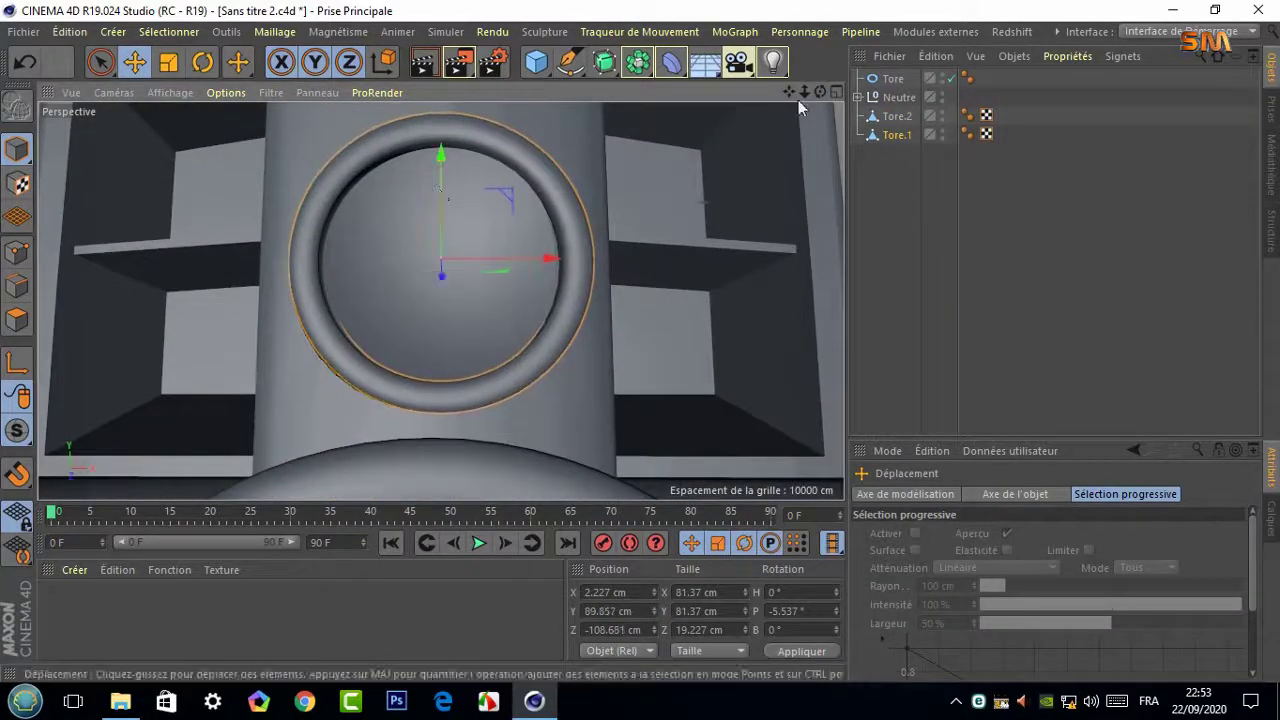
pyautogui.keyDown('alt'); pyautogui.moveTo(798, 104); pyautogui.dragTo(443, 297); pyautogui.keyUp('alt')
pyautogui.moveTo(560, 268); pyautogui.dragTo(556, 266)
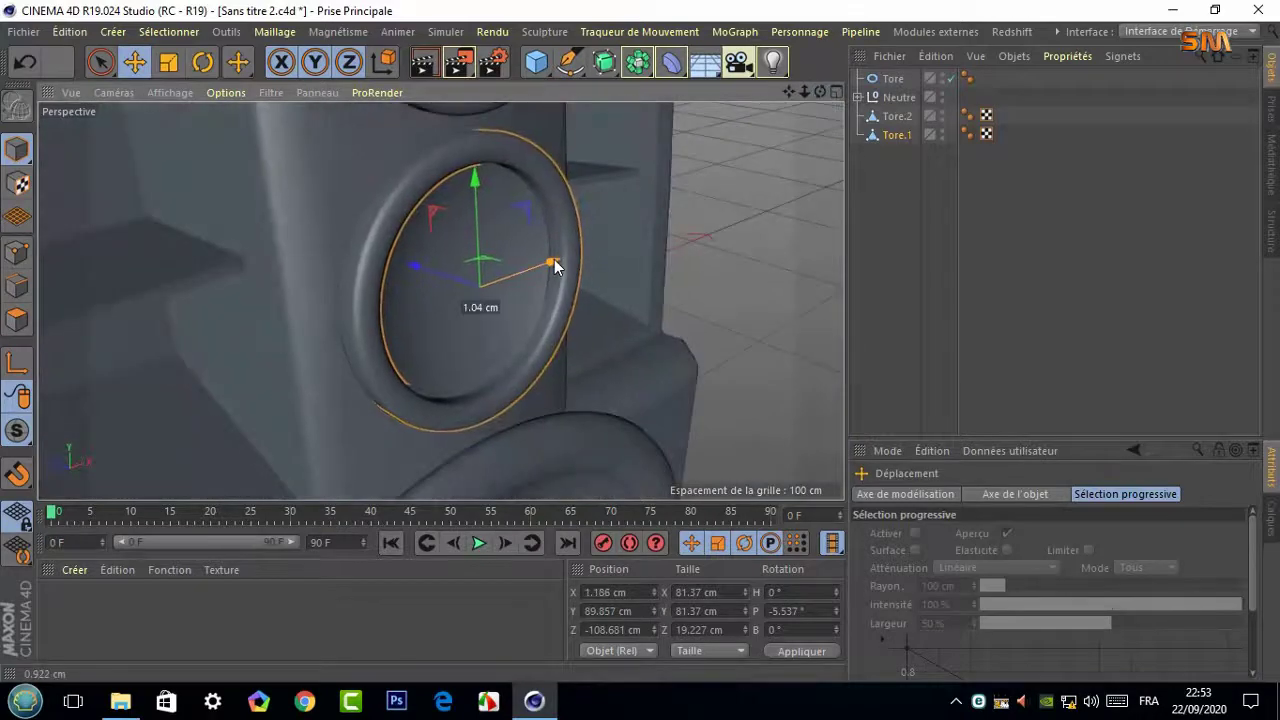
pyautogui.moveTo(818, 96)
pyautogui.mouseDown()
pyautogui.moveTo(629, 188)
pyautogui.moveTo(788, 96)
pyautogui.moveTo(788, 176)
pyautogui.mouseUp()
pyautogui.keyDown('alt'); pyautogui.moveTo(585, 310); pyautogui.dragTo(443, 300); pyautogui.keyUp('alt')
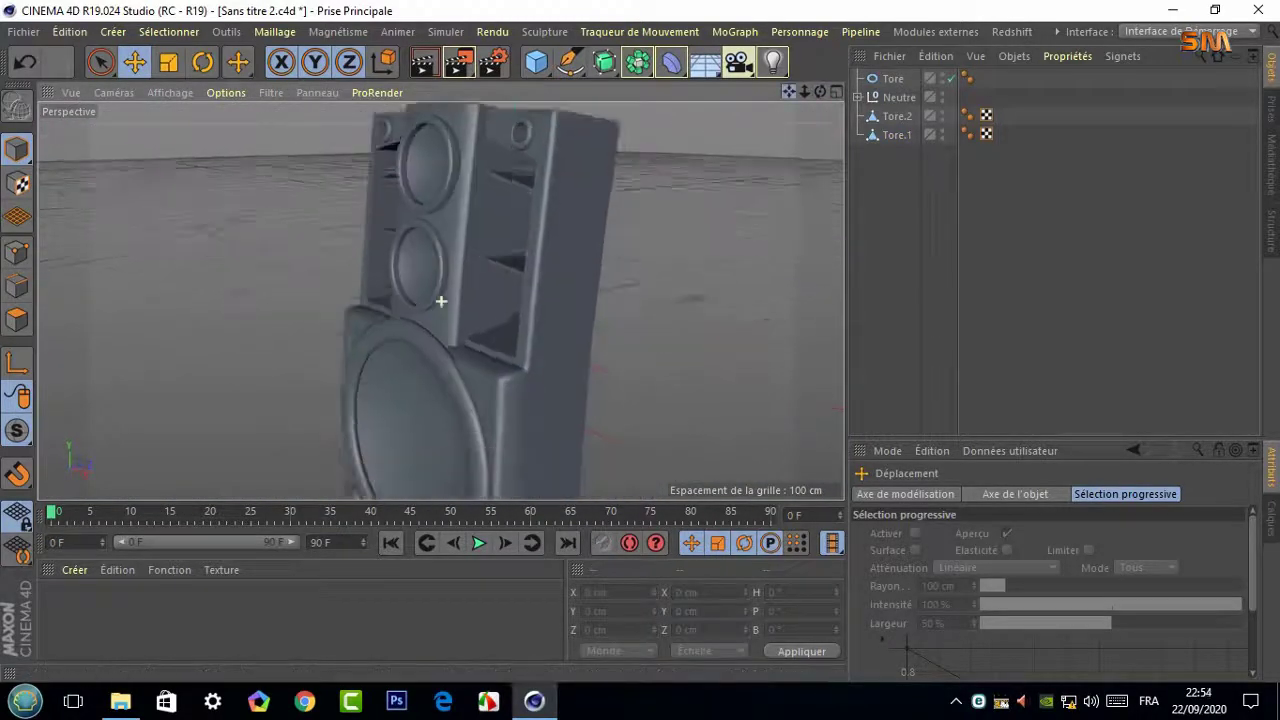
# Pull the woofer ring Tore out from the speaker and make it editable for edge-loop selection
pyautogui.moveTo(480, 405); pyautogui.dragTo(362, 400)
pyautogui.press('c')
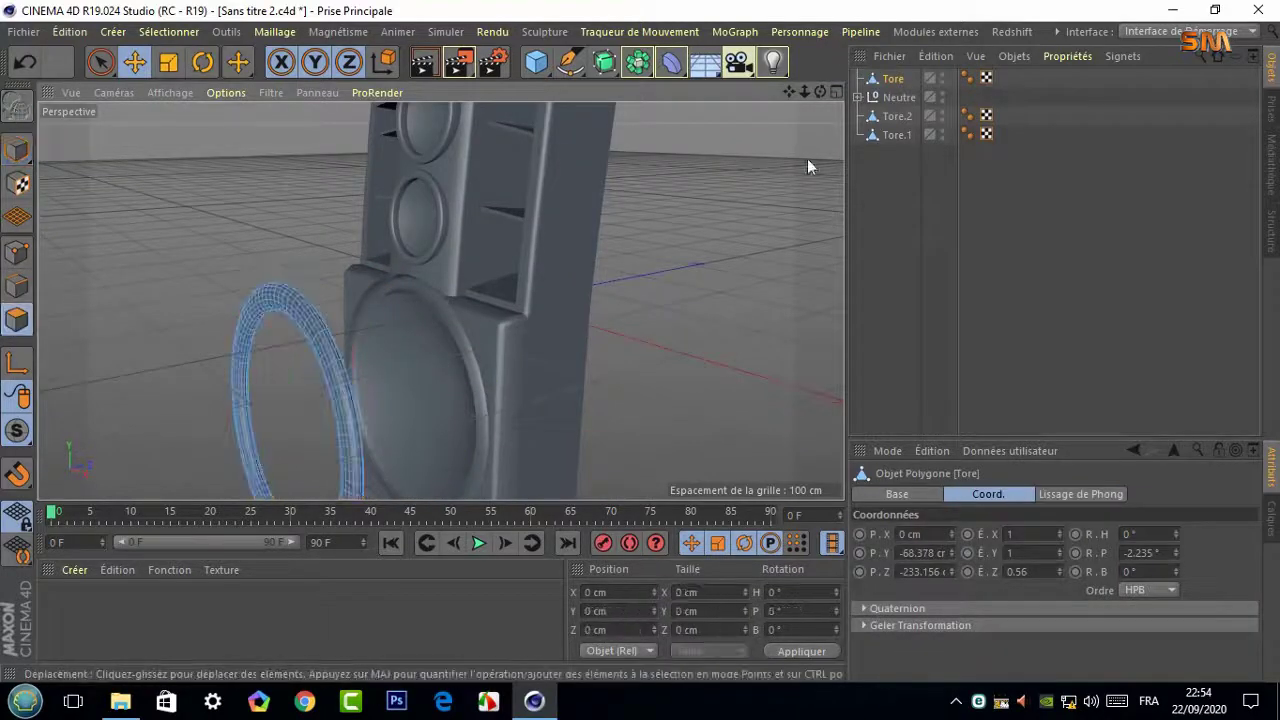
pyautogui.keyDown('alt'); pyautogui.moveTo(808, 163); pyautogui.dragTo(437, 297); pyautogui.keyUp('alt')
pyautogui.click(168, 31)
pyautogui.click(207, 160)
pyautogui.scroll(3, 286, 357)
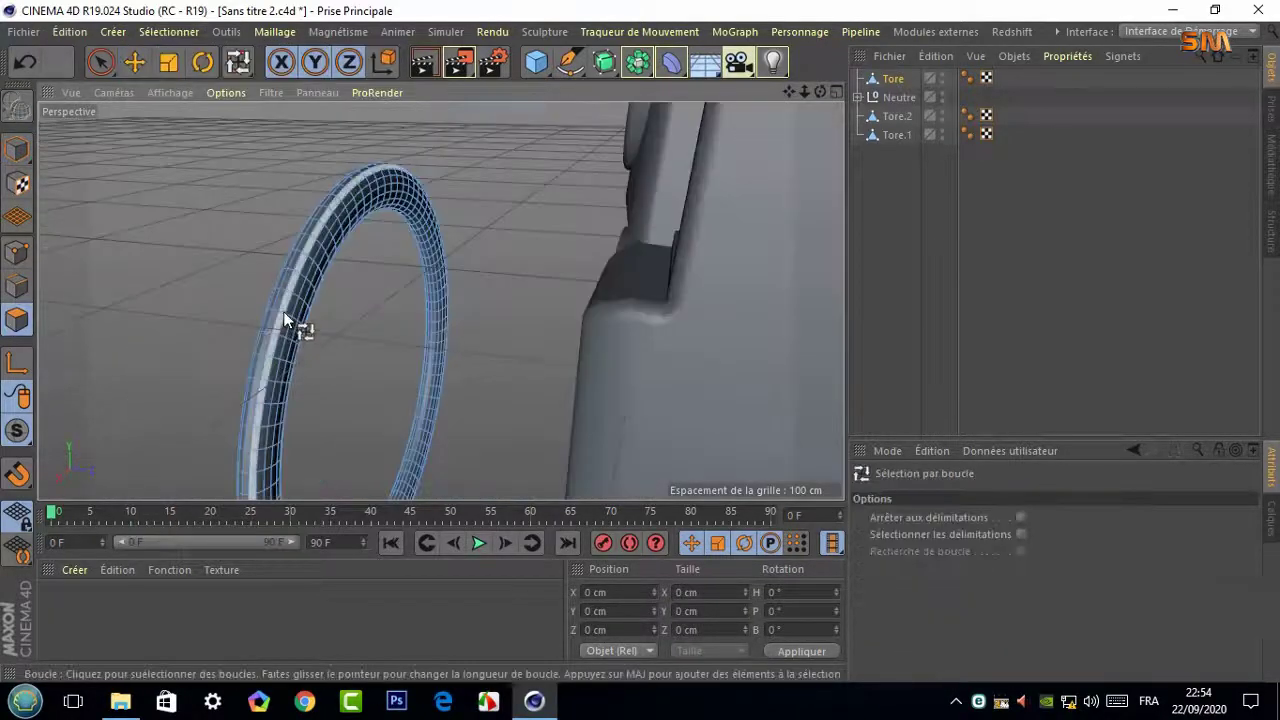
pyautogui.click(294, 320)
# Push back the woofer ring's inner edge loop, deepening Tore to about 36.725 cm
pyautogui.scroll(2, 305, 323)
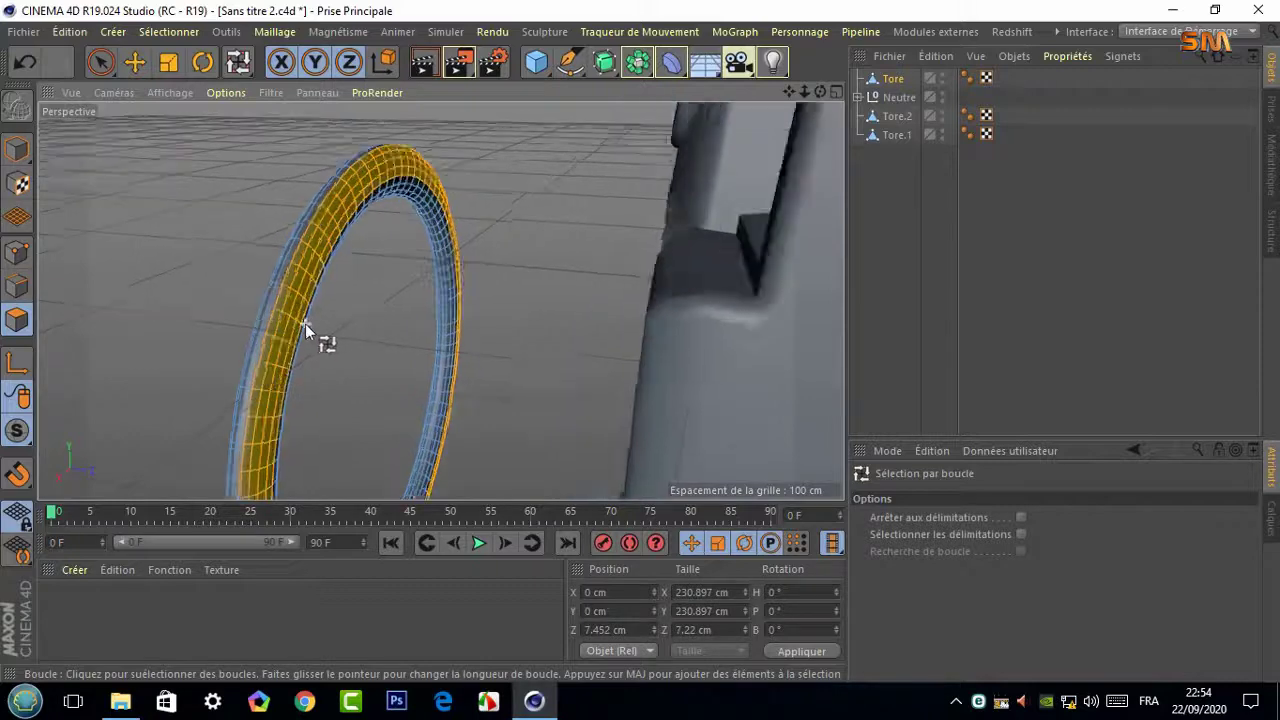
pyautogui.scroll(3, 305, 323)
pyautogui.click(532, 137)
pyautogui.rightClick(625, 214)
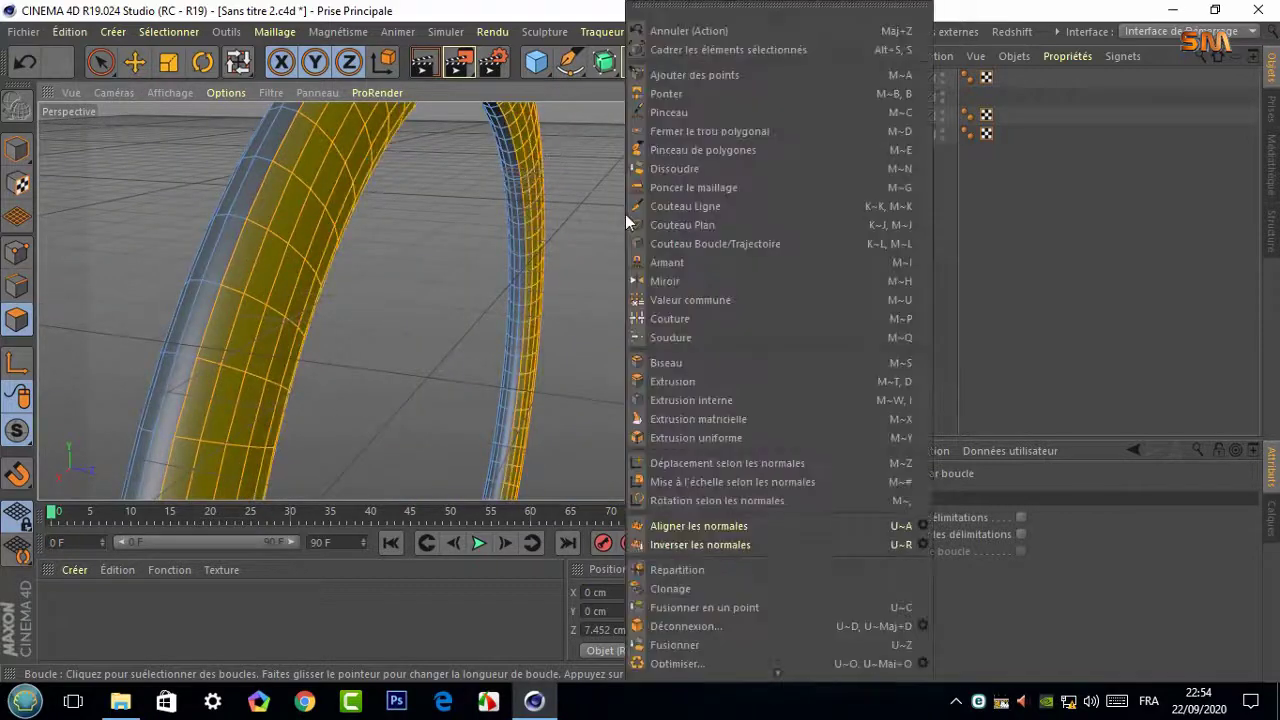
pyautogui.press('Escape')
pyautogui.click(137, 66)
pyautogui.scroll(-3, 543, 451)
pyautogui.scroll(-3, 608, 466)
pyautogui.scroll(-3, 608, 466)
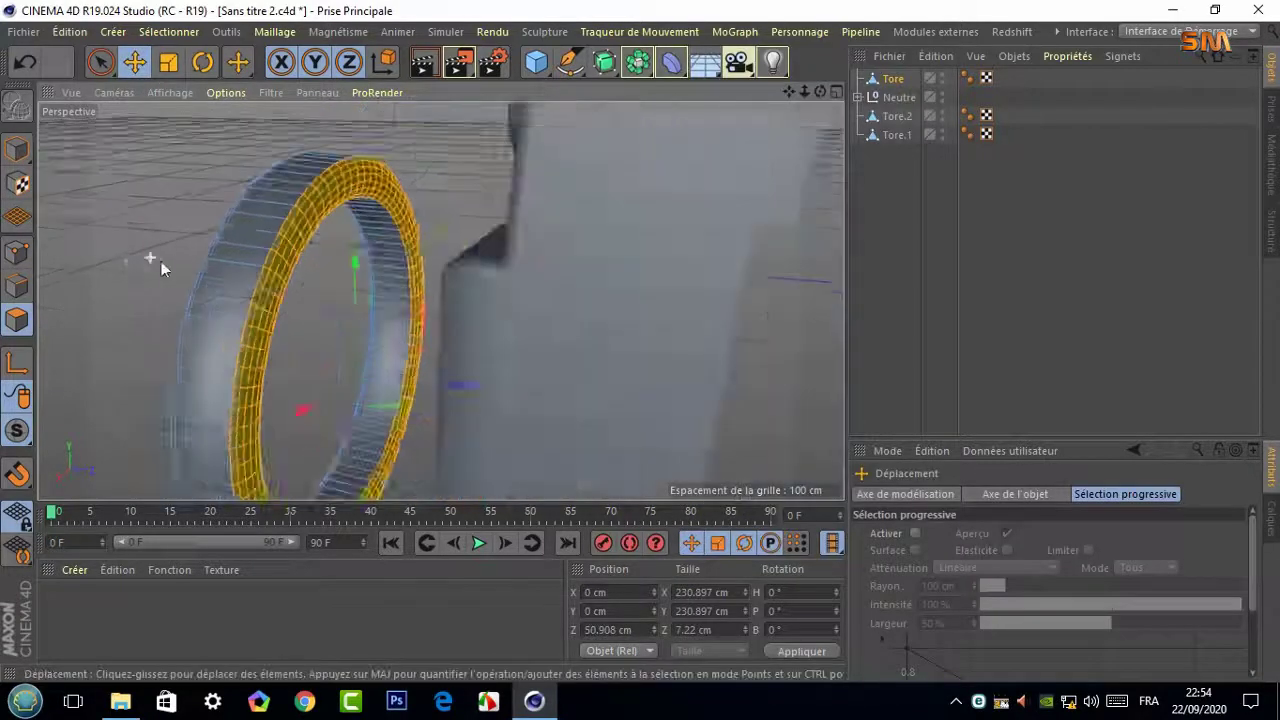
pyautogui.click(20, 152)
# Zoom in close on the woofer ring and expand Neutre to show Booléen and four Subdivision Surfaces
pyautogui.middleClick(773, 139)
pyautogui.middleClick(456, 100)
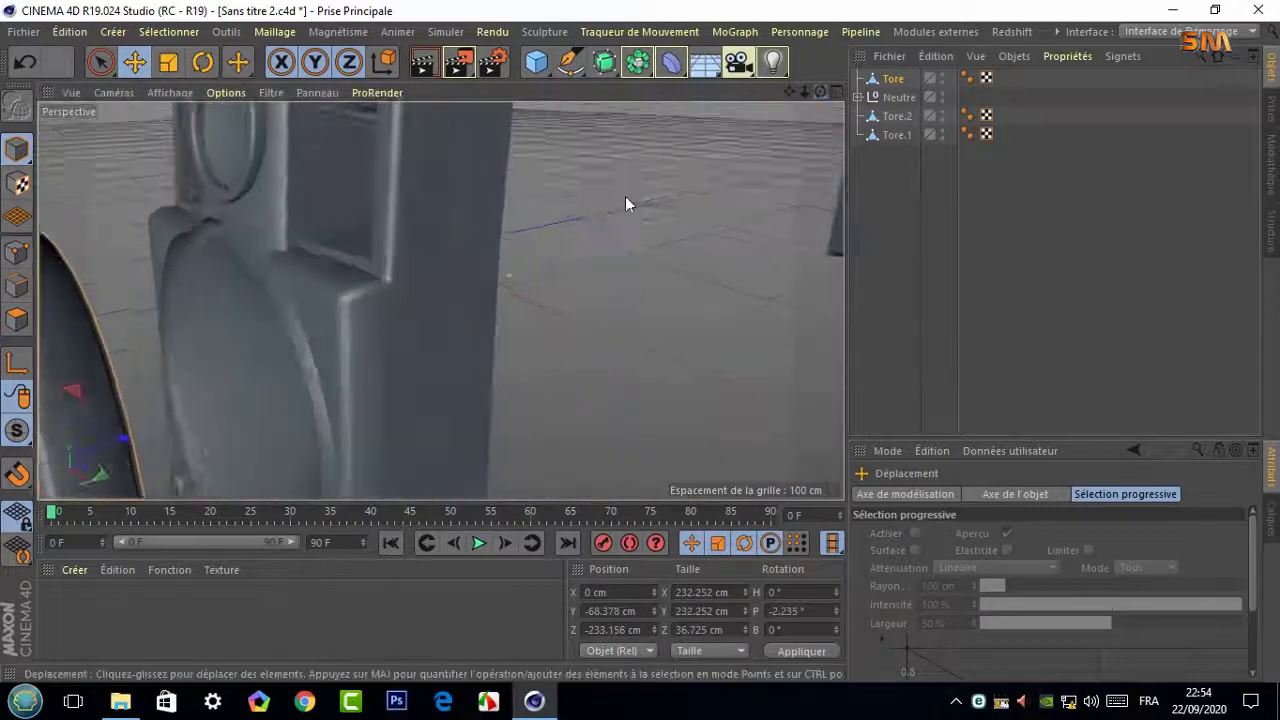
pyautogui.moveTo(625, 196)
pyautogui.keyDown('alt'); pyautogui.mouseDown()
pyautogui.moveTo(305, 385)
pyautogui.moveTo(410, 368)
pyautogui.mouseUp(); pyautogui.keyUp('alt')
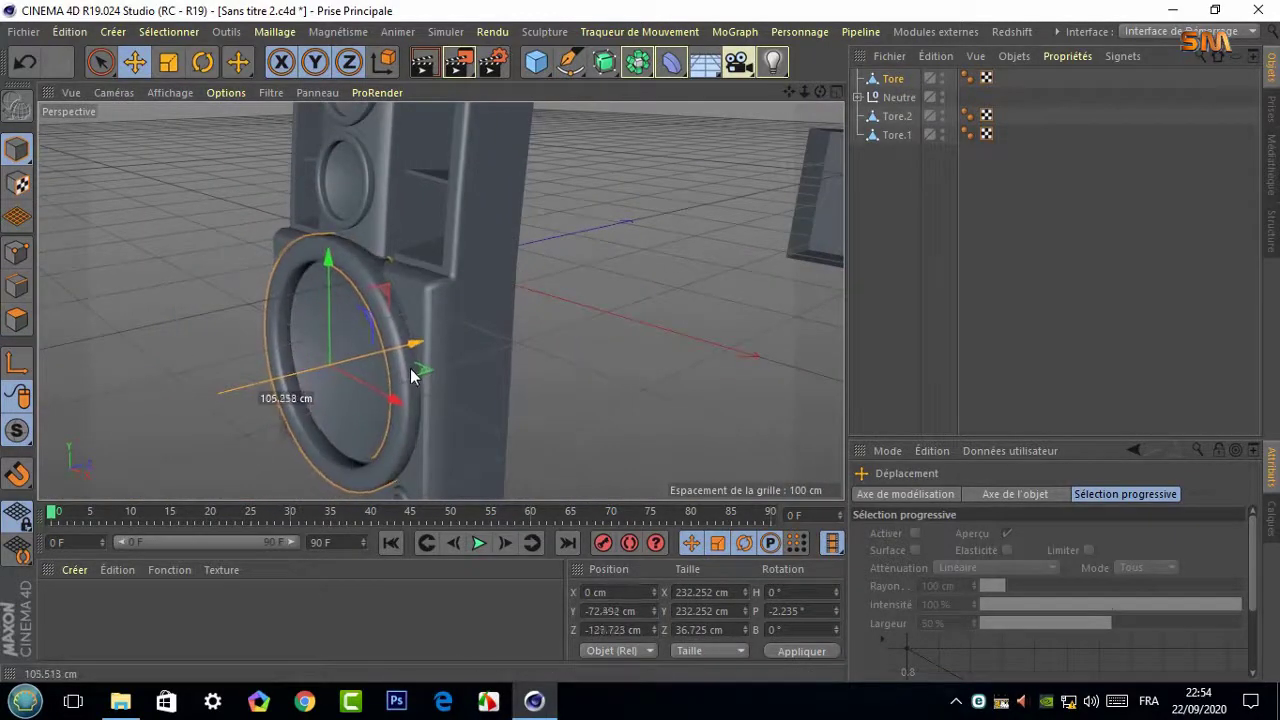
pyautogui.scroll(5, 410, 368)
pyautogui.scroll(3, 294, 271)
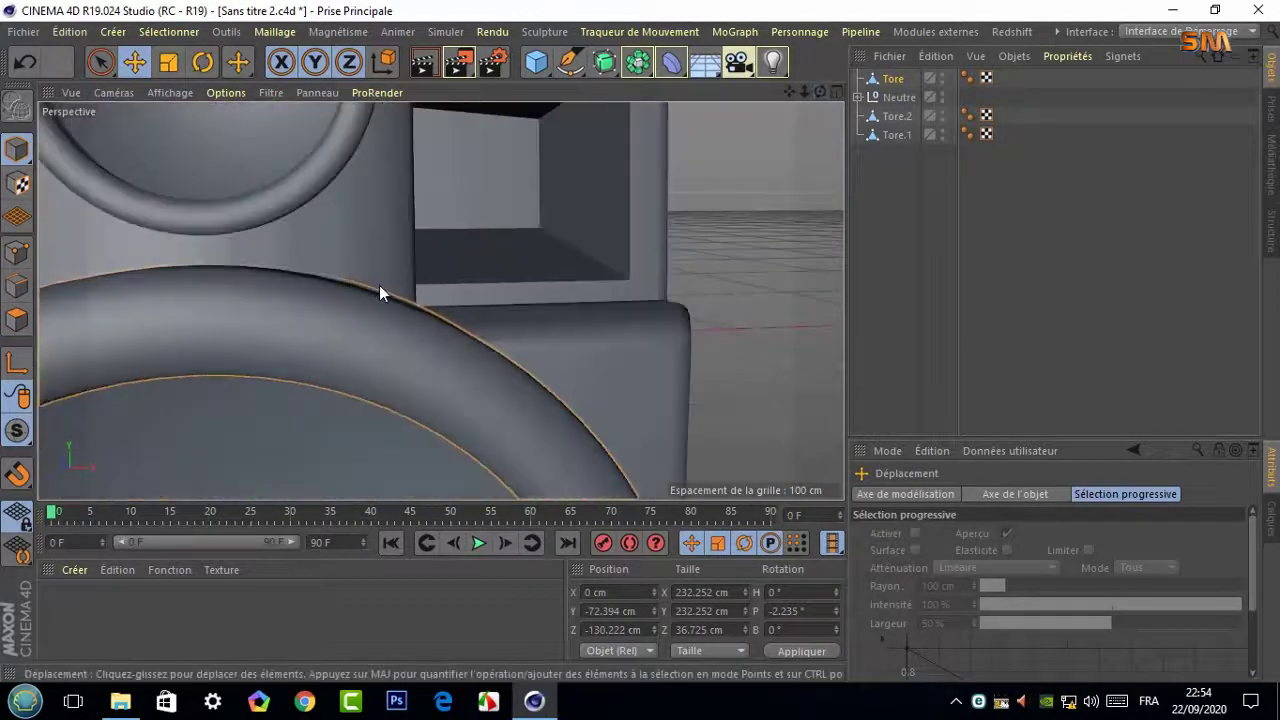
pyautogui.keyDown('alt'); pyautogui.moveTo(380, 294); pyautogui.dragTo(753, 249); pyautogui.keyUp('alt')
pyautogui.click(856, 97)
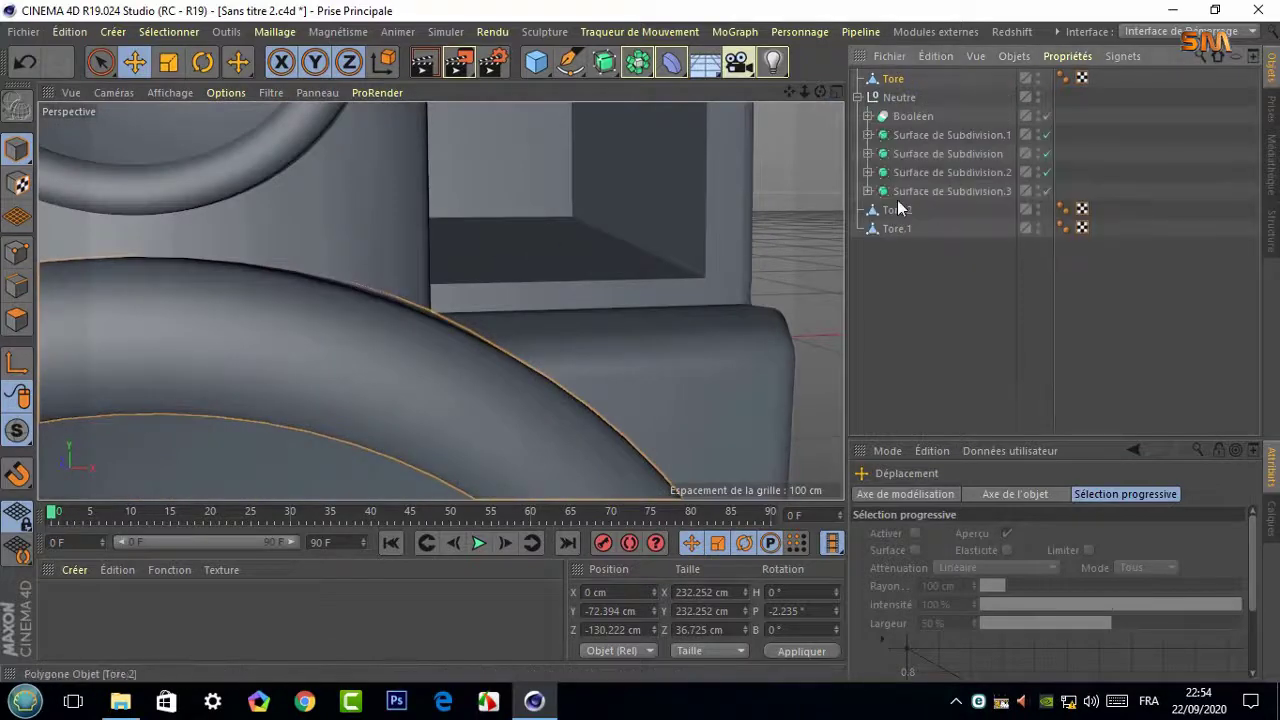
# Expand the Booléen group and frame the view on its Cube
pyautogui.click(868, 116)
pyautogui.click(916, 134)
pyautogui.press('o')
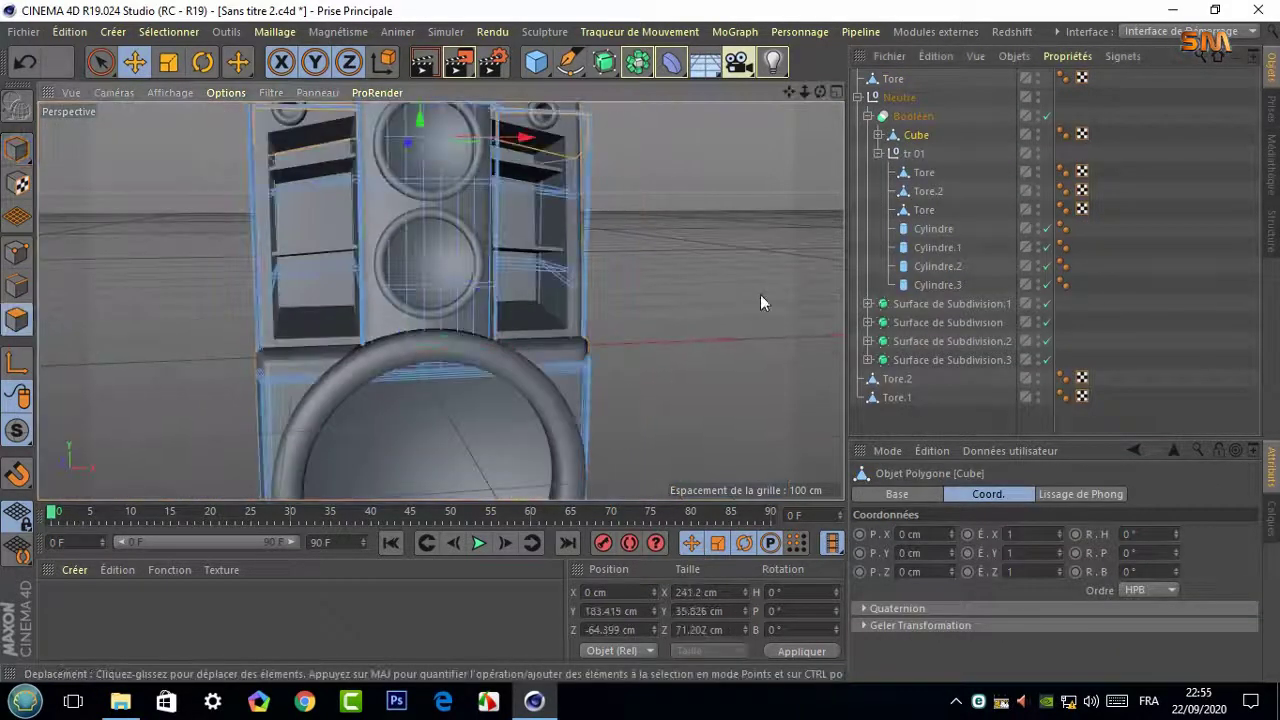
pyautogui.keyDown('alt'); pyautogui.moveTo(760, 294); pyautogui.dragTo(443, 300); pyautogui.keyUp('alt')
pyautogui.scroll(3, 449, 337)
pyautogui.scroll(3, 471, 310)
pyautogui.scroll(3, 441, 301)
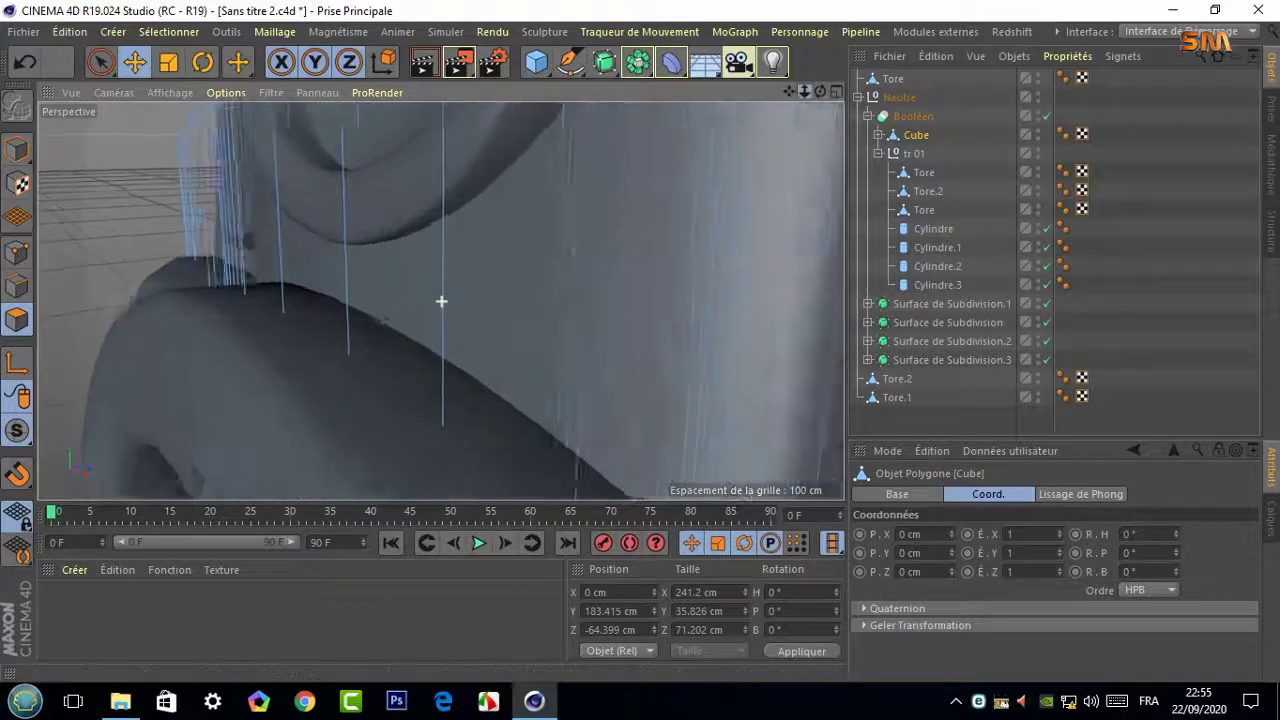
# Select the woofer's Tore ring and move it slightly lower
pyautogui.click(896, 379)
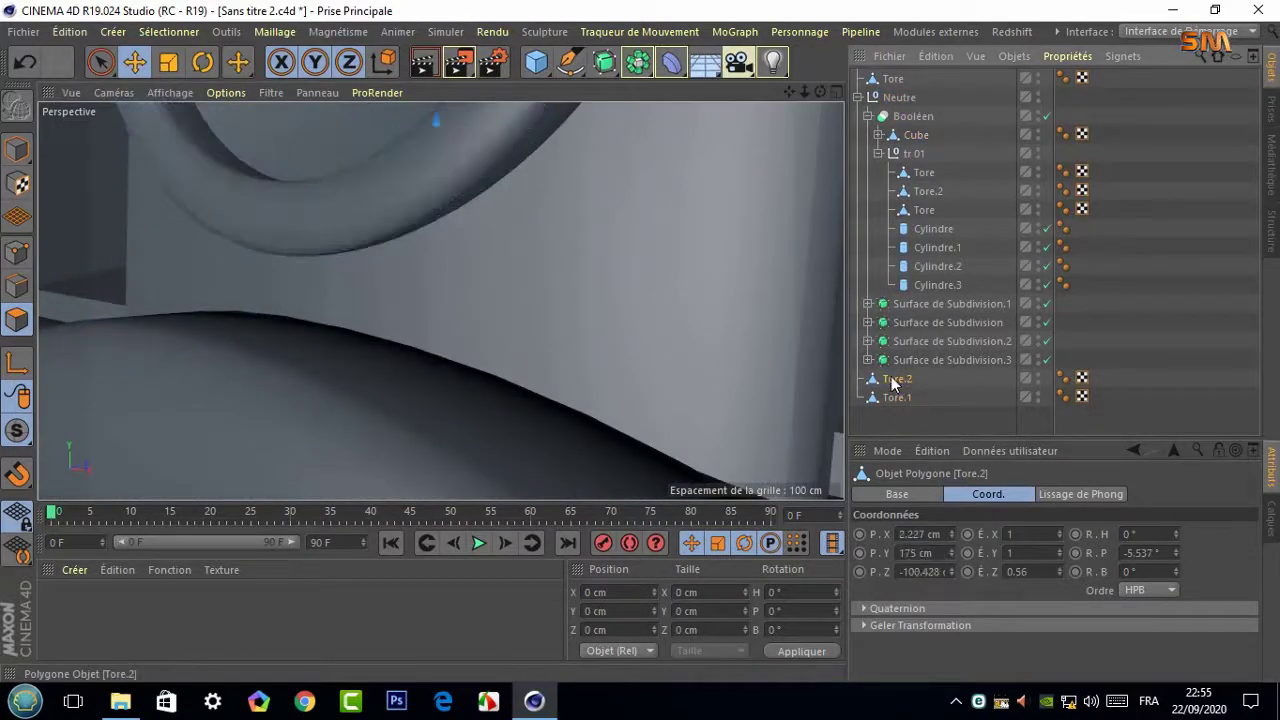
pyautogui.click(893, 80)
pyautogui.scroll(-5, 530, 294)
pyautogui.press('e')
pyautogui.scroll(-3, 757, 145)
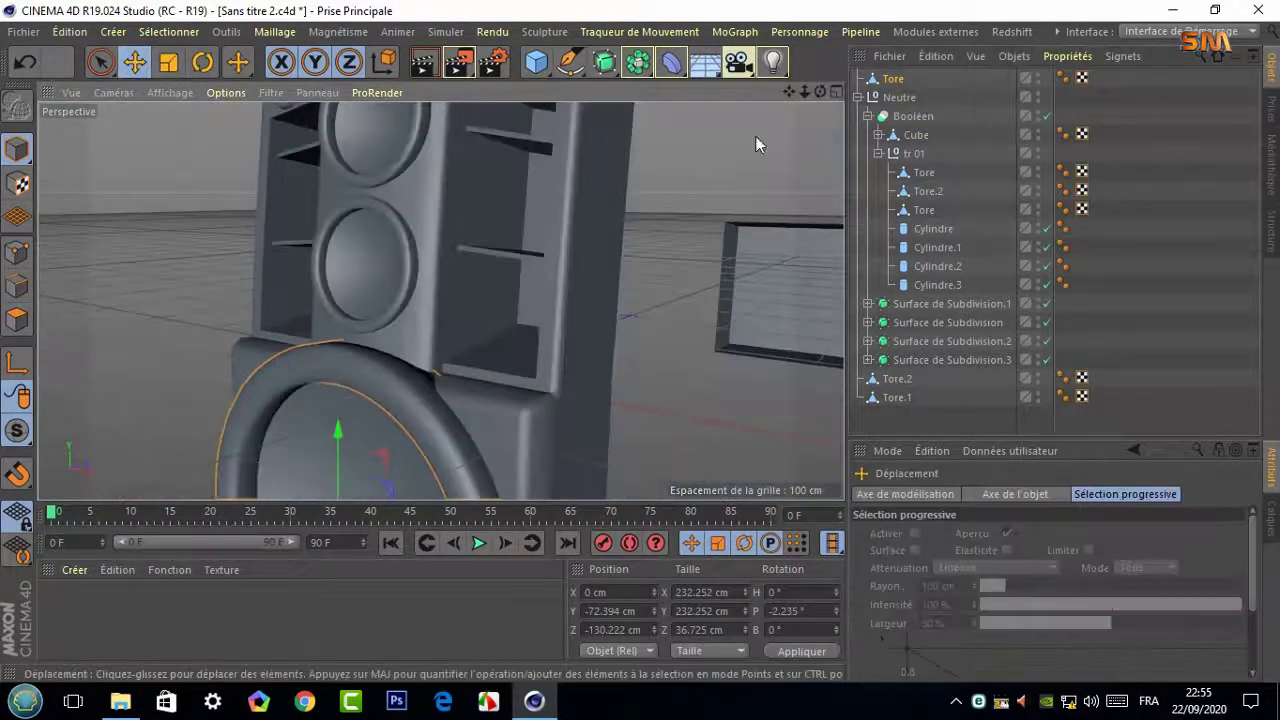
pyautogui.moveTo(334, 449); pyautogui.dragTo(337, 434)
pyautogui.scroll(5, 372, 358)
pyautogui.scroll(-2, 372, 358)
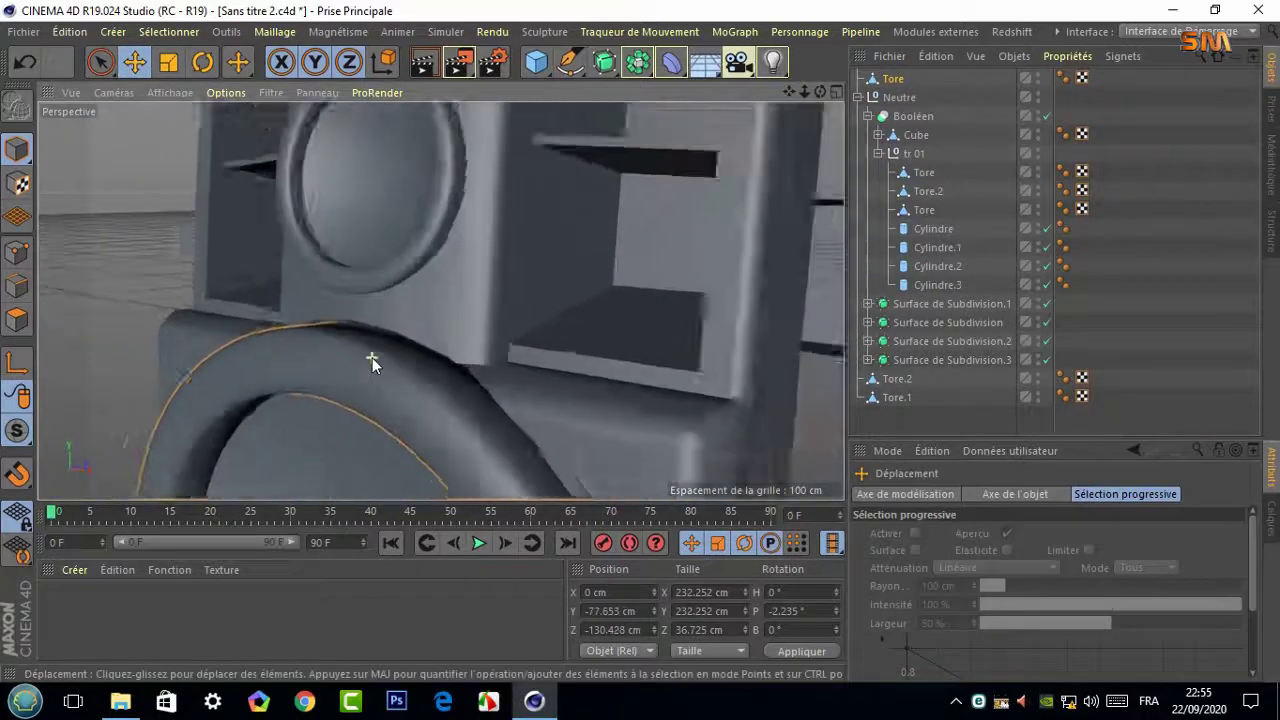
pyautogui.scroll(-3, 372, 357)
pyautogui.keyDown('alt'); pyautogui.moveTo(372, 357); pyautogui.dragTo(788, 104); pyautogui.keyUp('alt')
pyautogui.moveTo(351, 466); pyautogui.dragTo(352, 471)
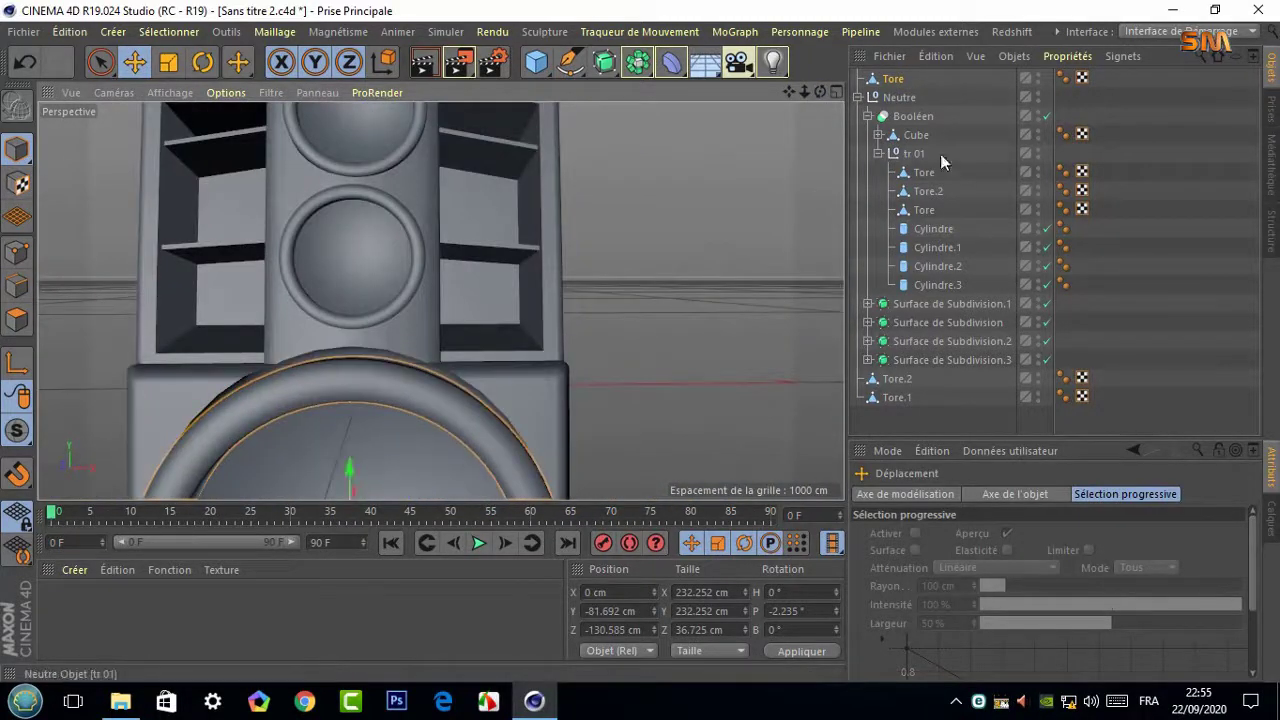
# Check Cylindre.3's coordinates in tr 01, then raise the woofer ring about 4 cm
pyautogui.click(929, 232)
pyautogui.click(927, 247)
pyautogui.click(930, 266)
pyautogui.click(931, 286)
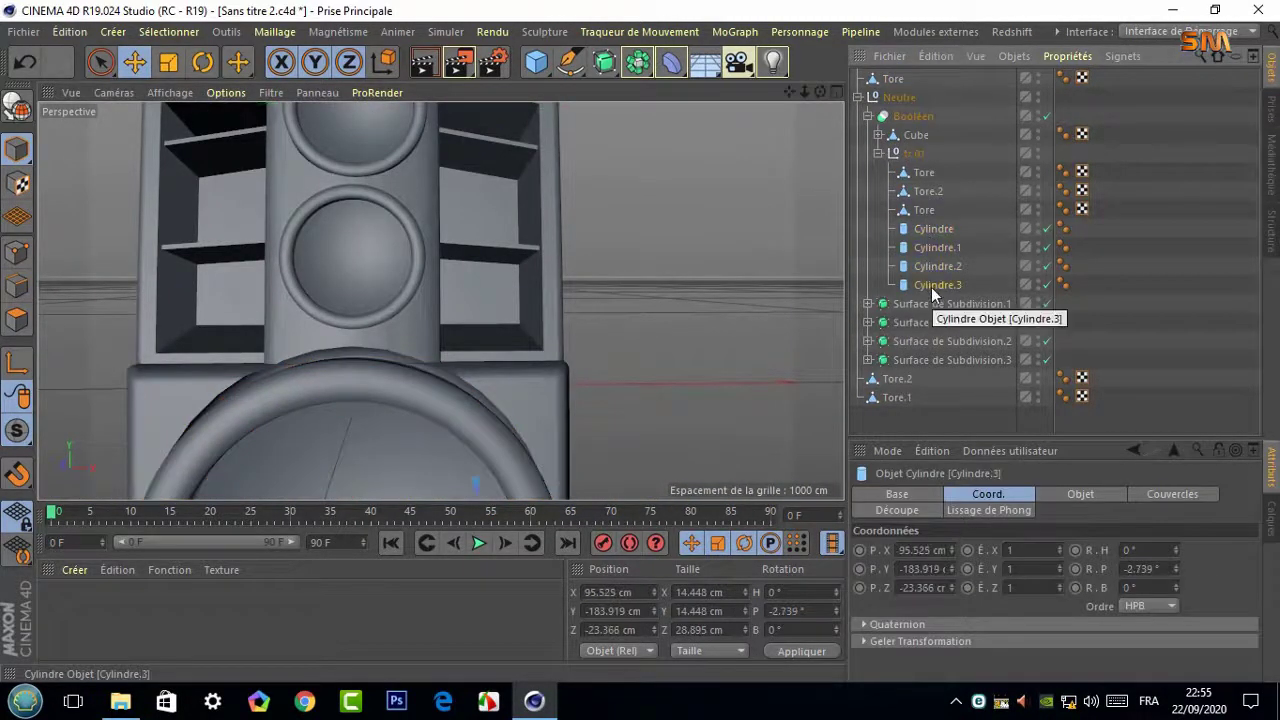
pyautogui.scroll(-2, 792, 100)
pyautogui.scroll(3, 793, 110)
pyautogui.click(922, 174)
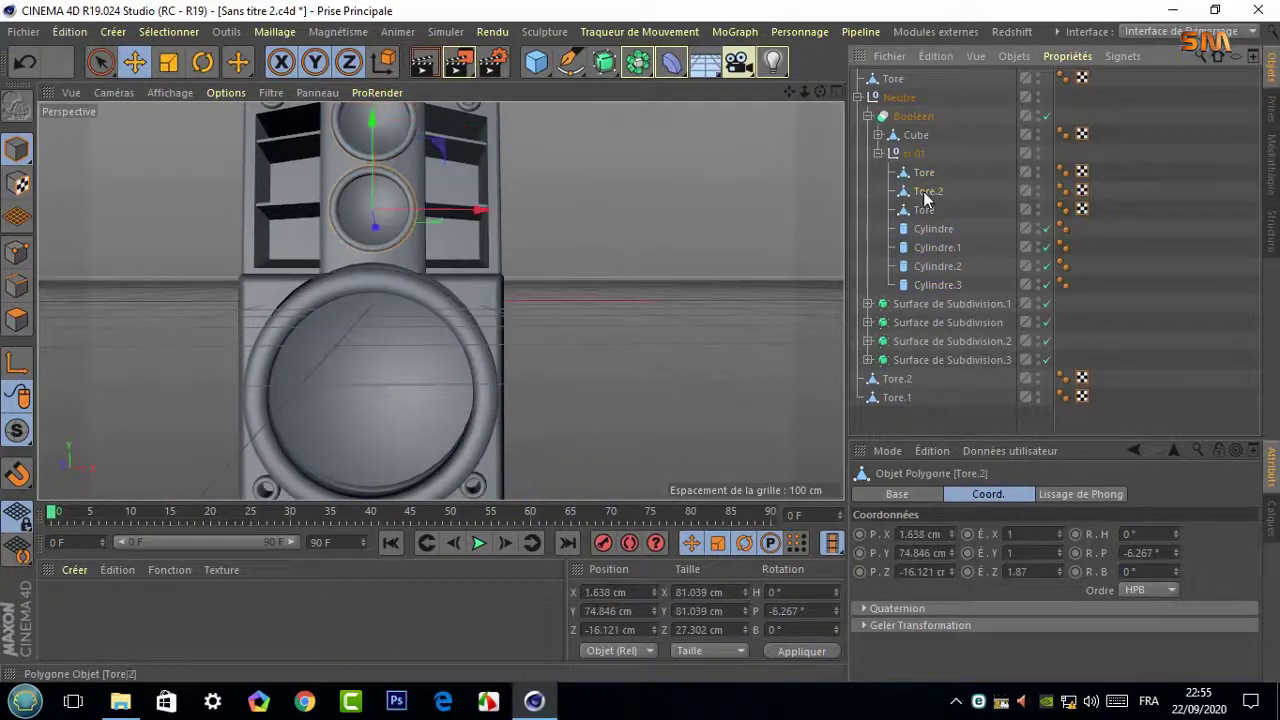
pyautogui.moveTo(373, 280); pyautogui.dragTo(374, 277)
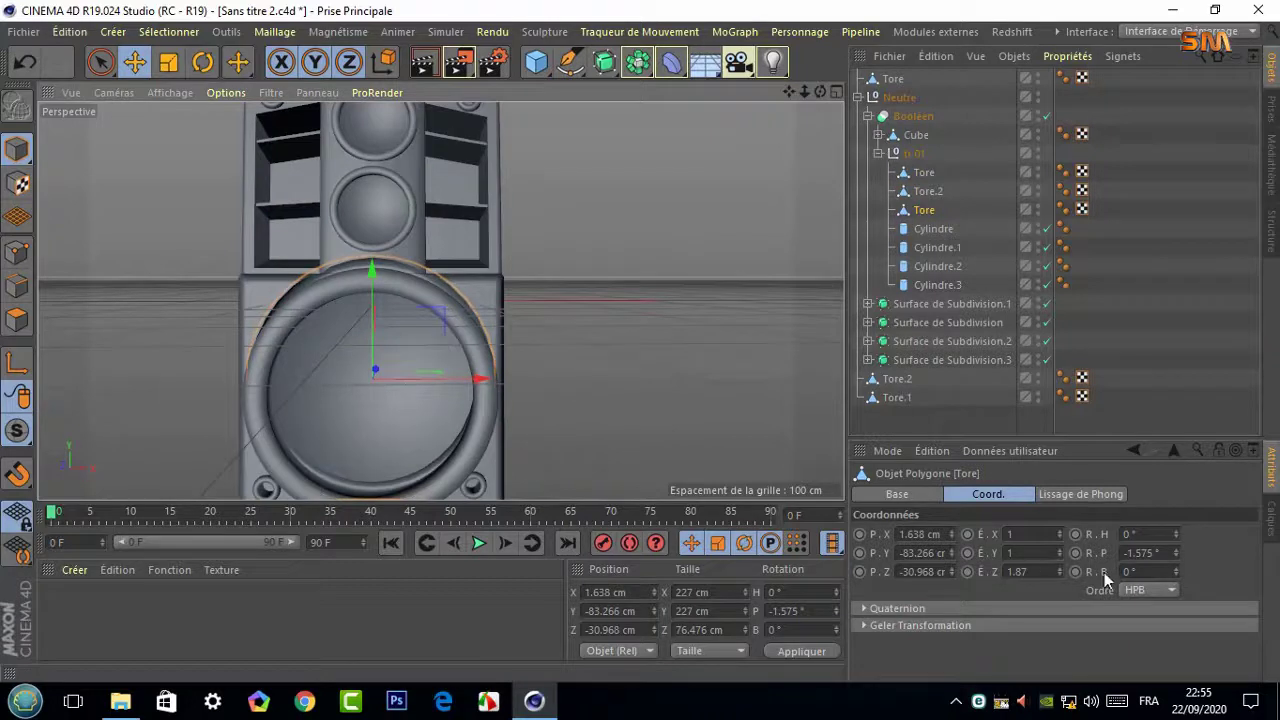
pyautogui.click(895, 398)
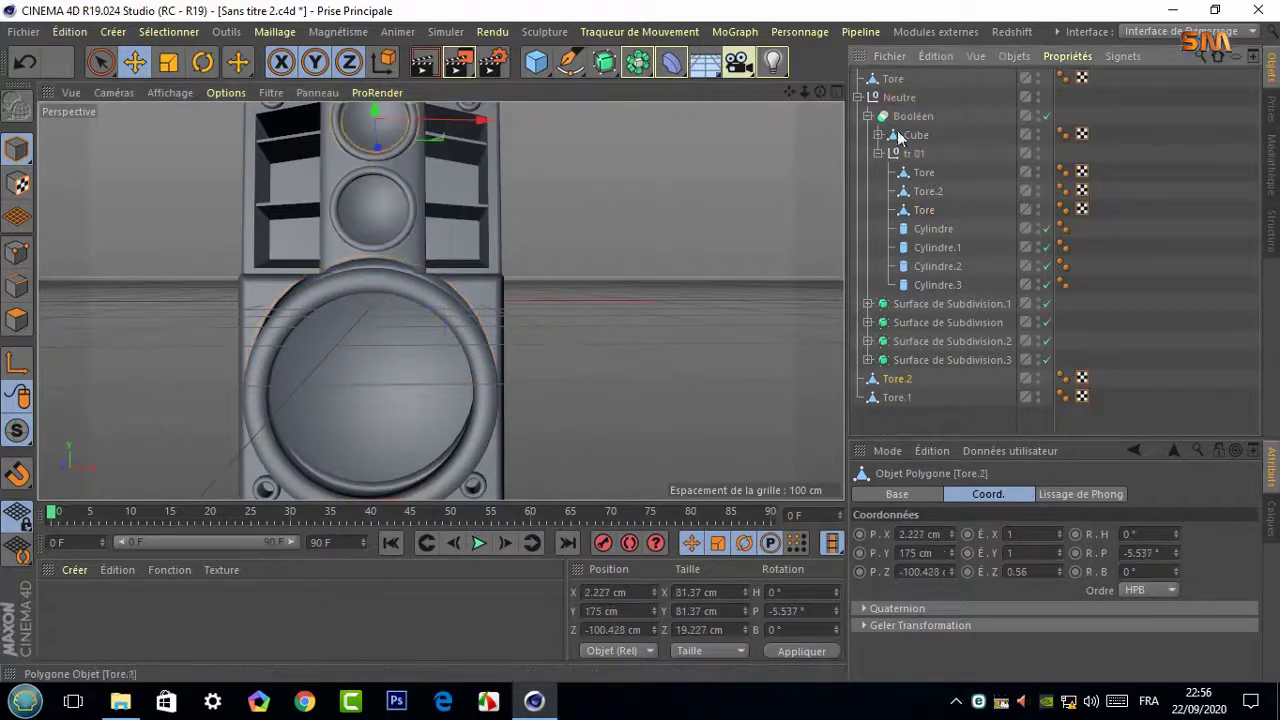
pyautogui.click(371, 291)
pyautogui.moveTo(371, 288); pyautogui.dragTo(374, 289)
# Scale the woofer ring up about 5% to roughly 237 cm and lower it about 11 cm
pyautogui.click(923, 210)
pyautogui.press('t')
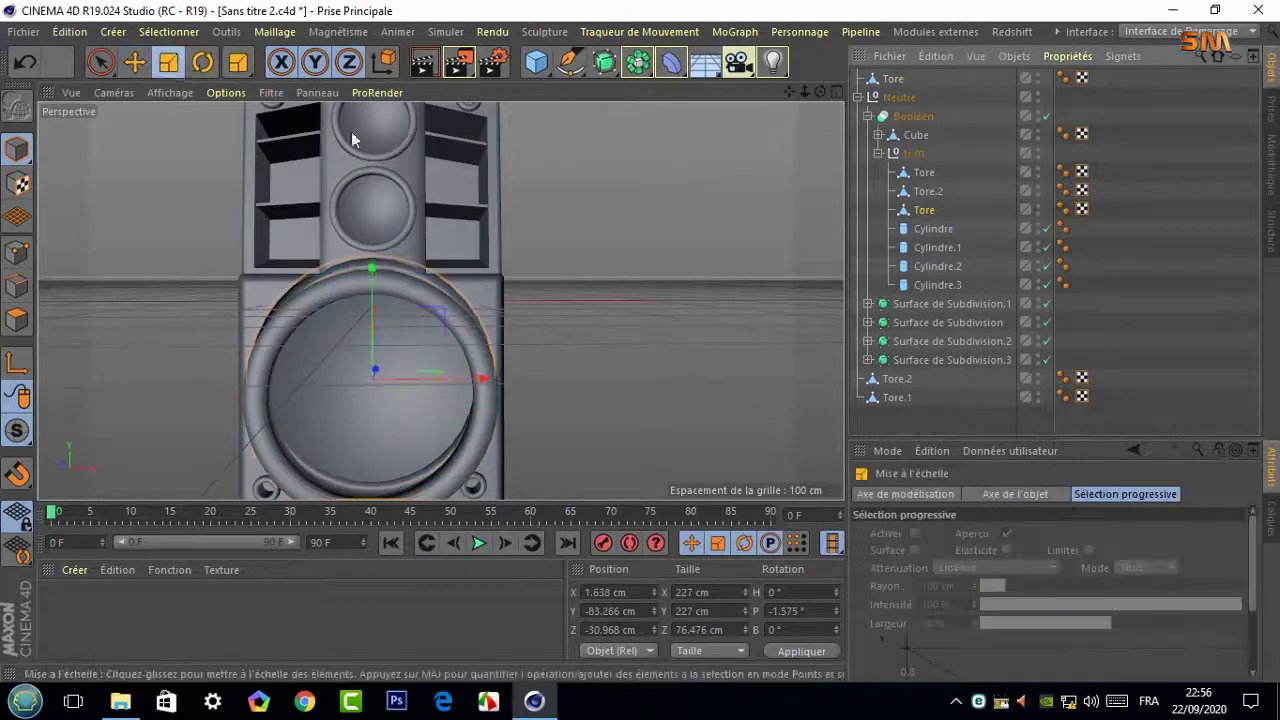
pyautogui.moveTo(351, 131); pyautogui.dragTo(686, 218)
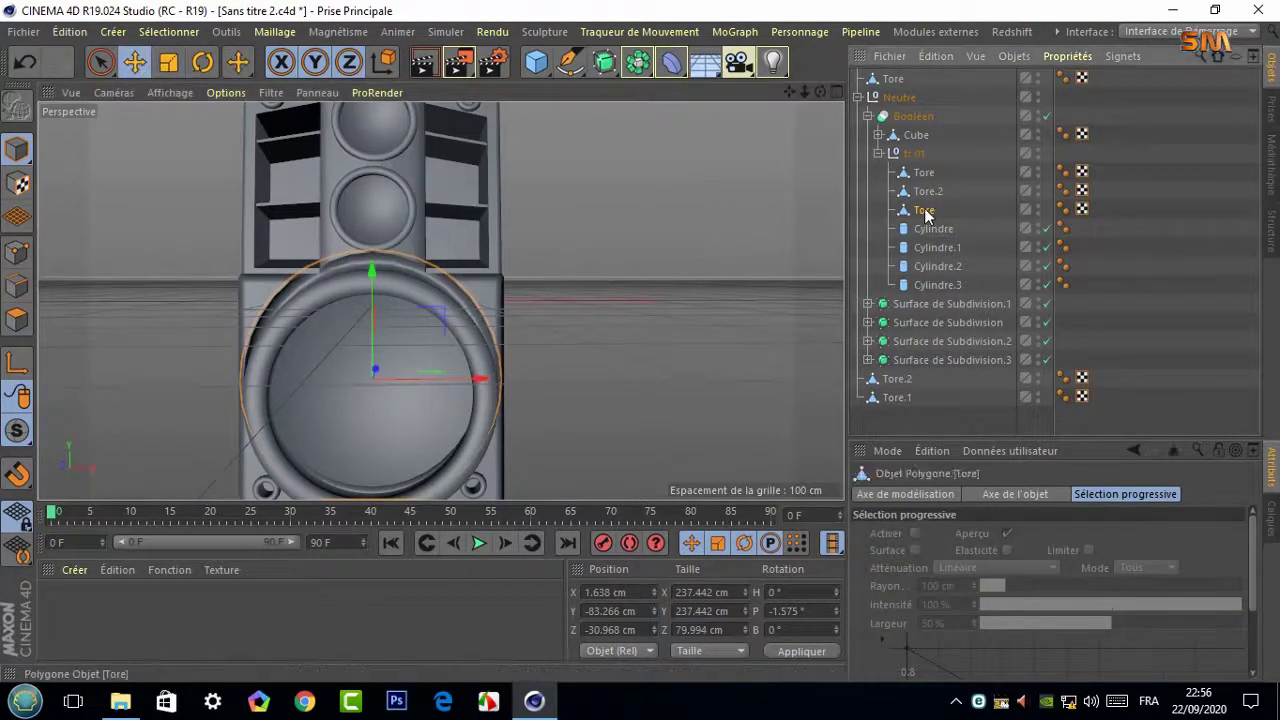
pyautogui.moveTo(373, 274); pyautogui.dragTo(374, 289)
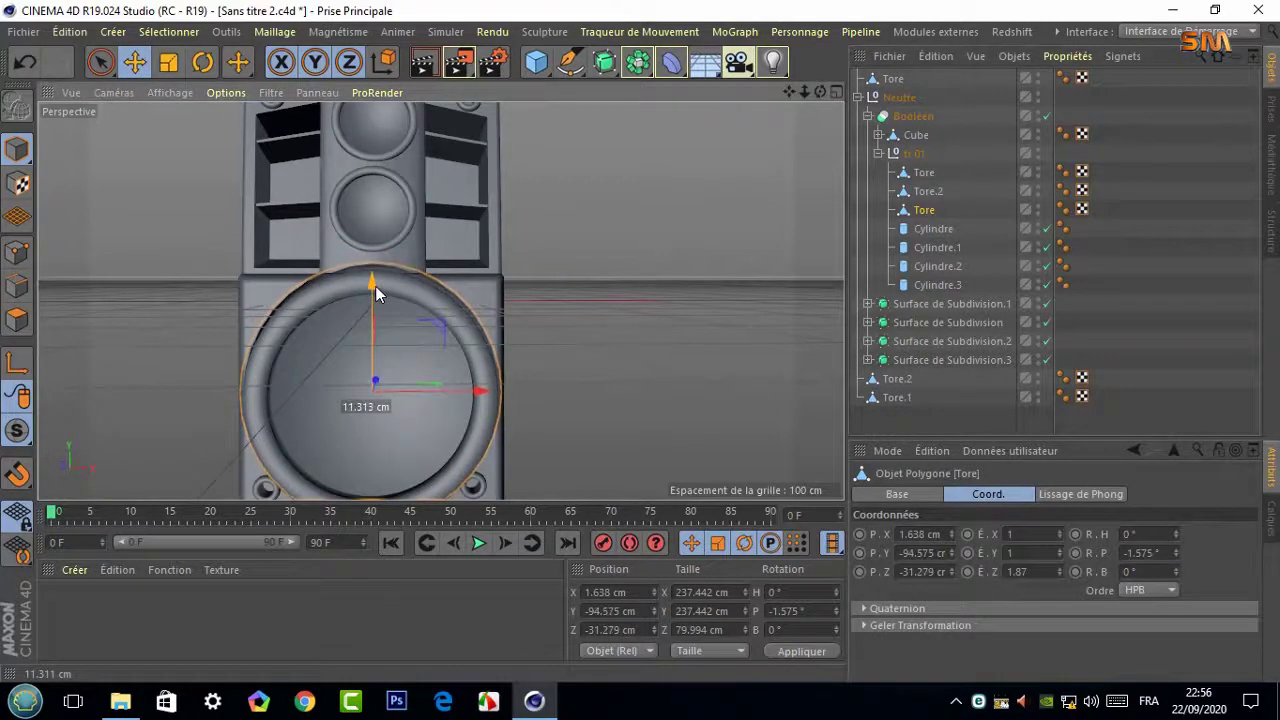
pyautogui.click(620, 330)
# Lower the upper driver's ring Tore.2 about 2.5 cm and collapse the Neutre group
pyautogui.click(893, 78)
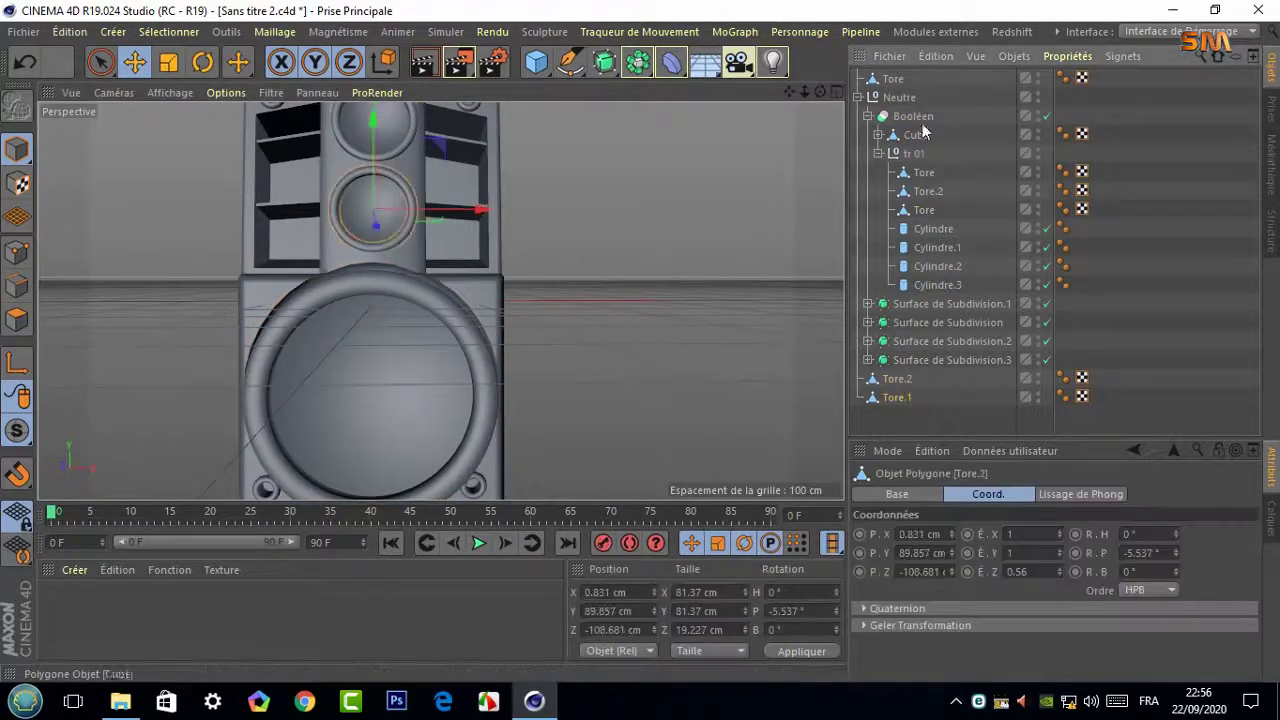
pyautogui.moveTo(371, 285); pyautogui.dragTo(374, 292)
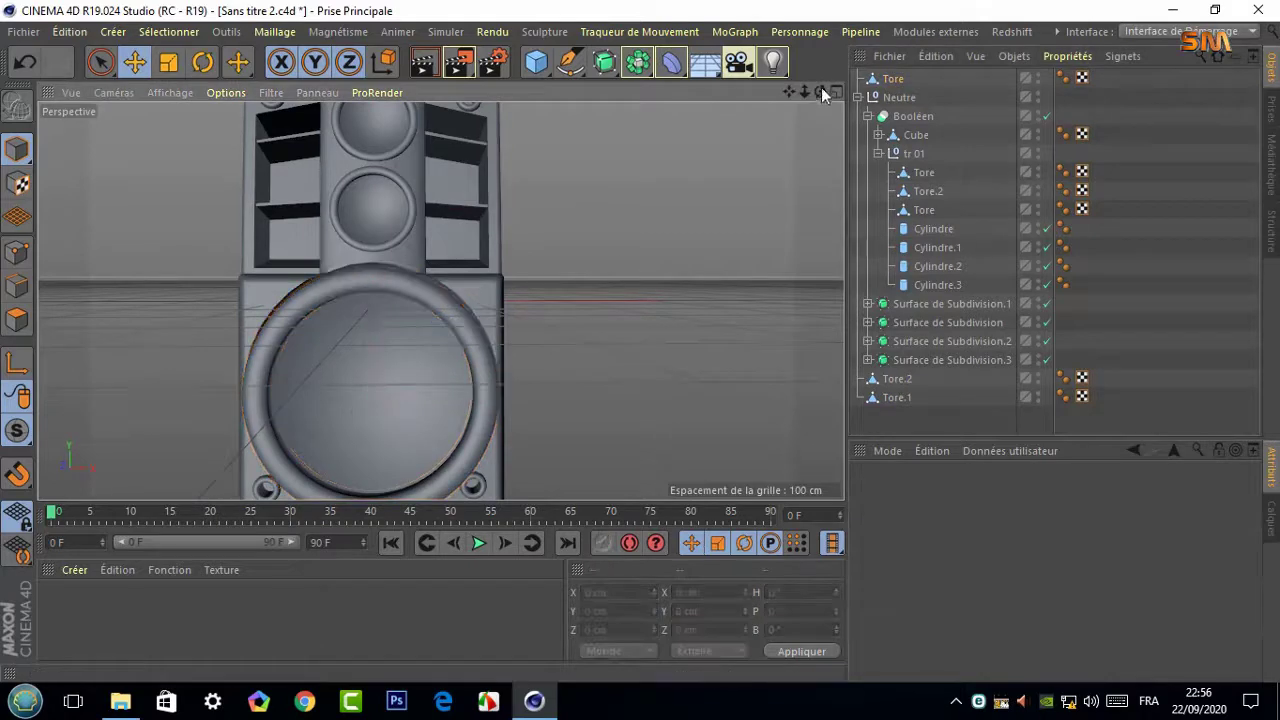
pyautogui.moveTo(821, 87); pyautogui.dragTo(891, 84)
pyautogui.press('t')
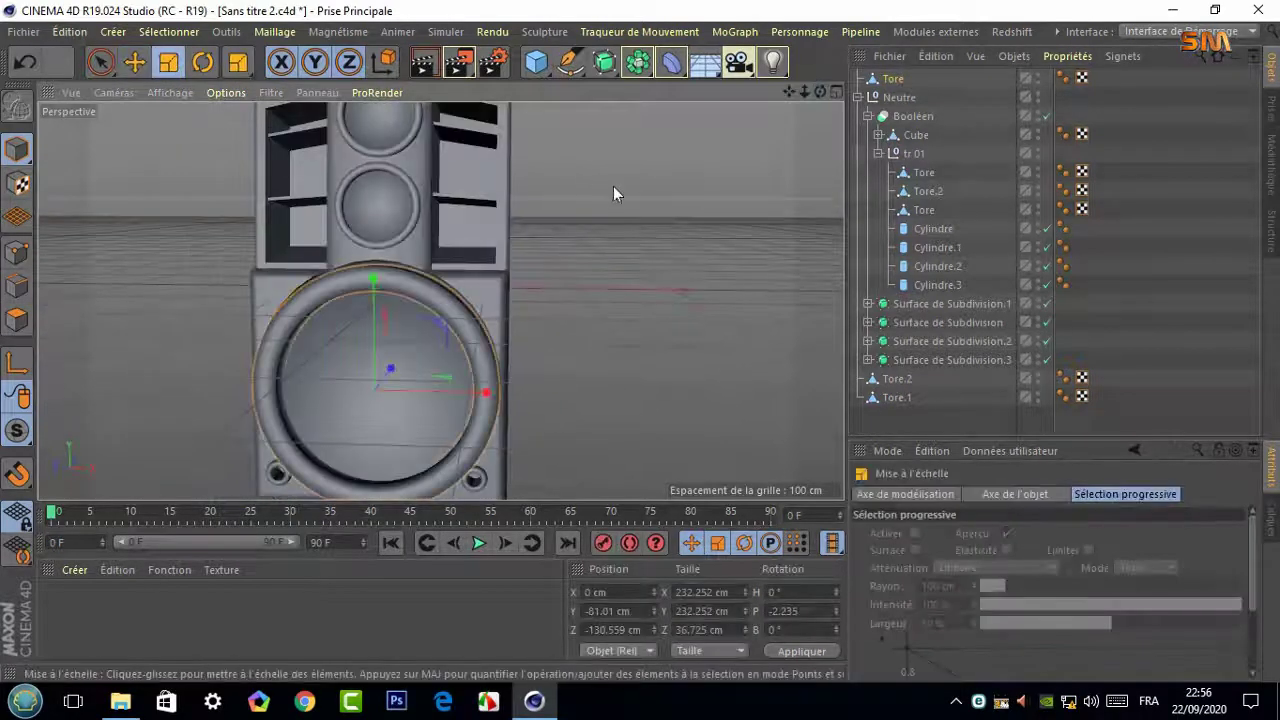
pyautogui.keyDown('alt'); pyautogui.moveTo(629, 185); pyautogui.dragTo(440, 300); pyautogui.keyUp('alt')
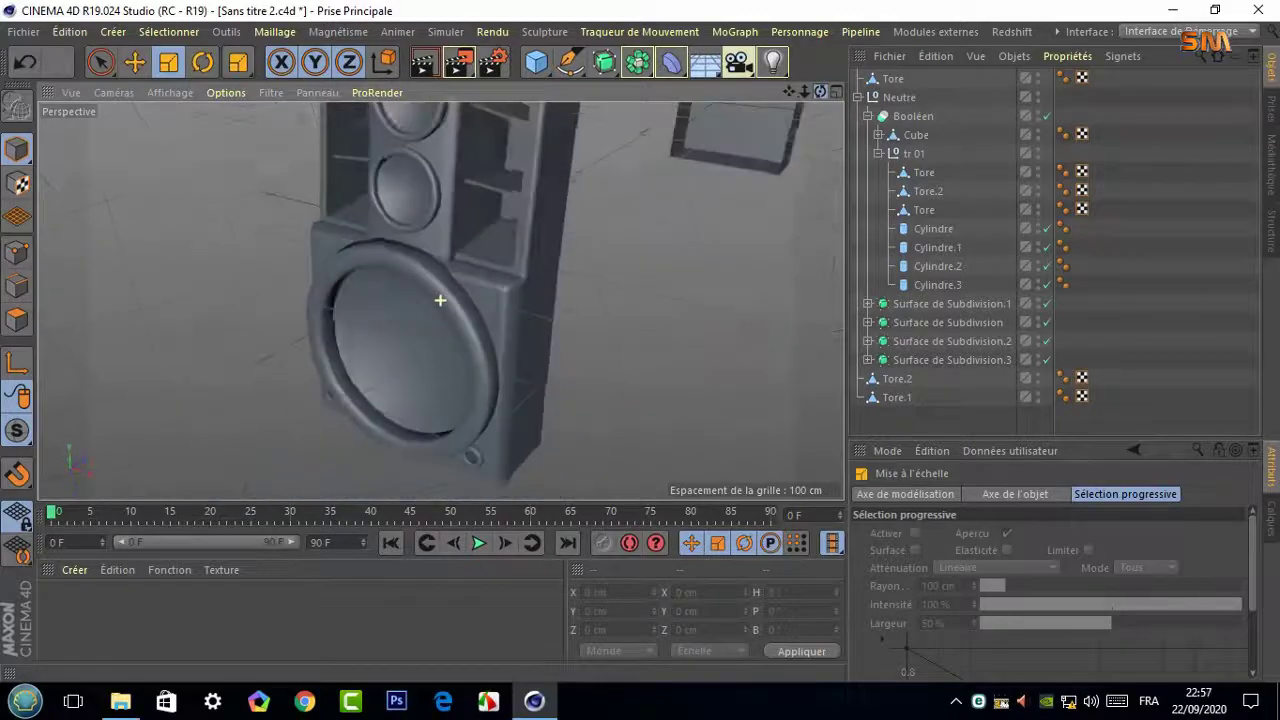
pyautogui.moveTo(781, 88); pyautogui.dragTo(708, 238)
pyautogui.click(858, 97)
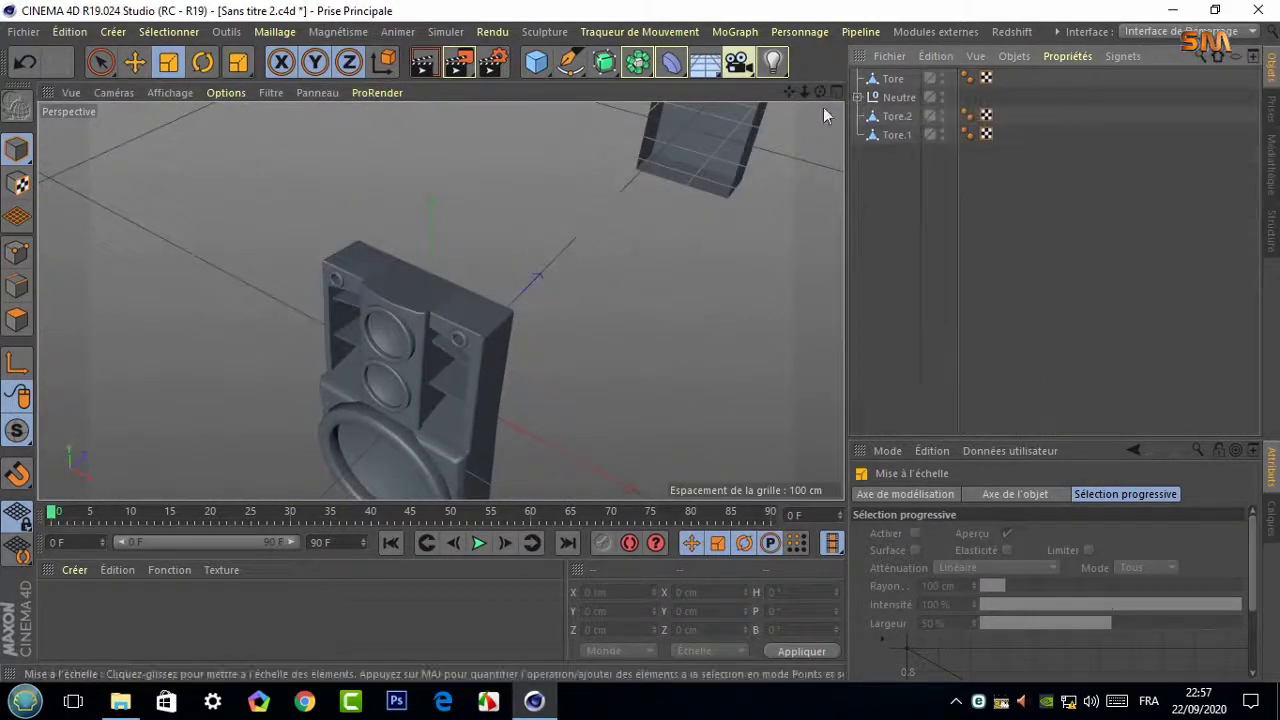
pyautogui.moveTo(823, 107)
pyautogui.keyDown('alt'); pyautogui.mouseDown()
pyautogui.moveTo(789, 86)
pyautogui.moveTo(504, 318)
pyautogui.moveTo(440, 300)
pyautogui.mouseUp(); pyautogui.keyUp('alt')
# Move, raise and rotate the new sphere to the woofer's centre, scaled to about 65 cm
pyautogui.moveTo(536, 62); pyautogui.dragTo(991, 127)
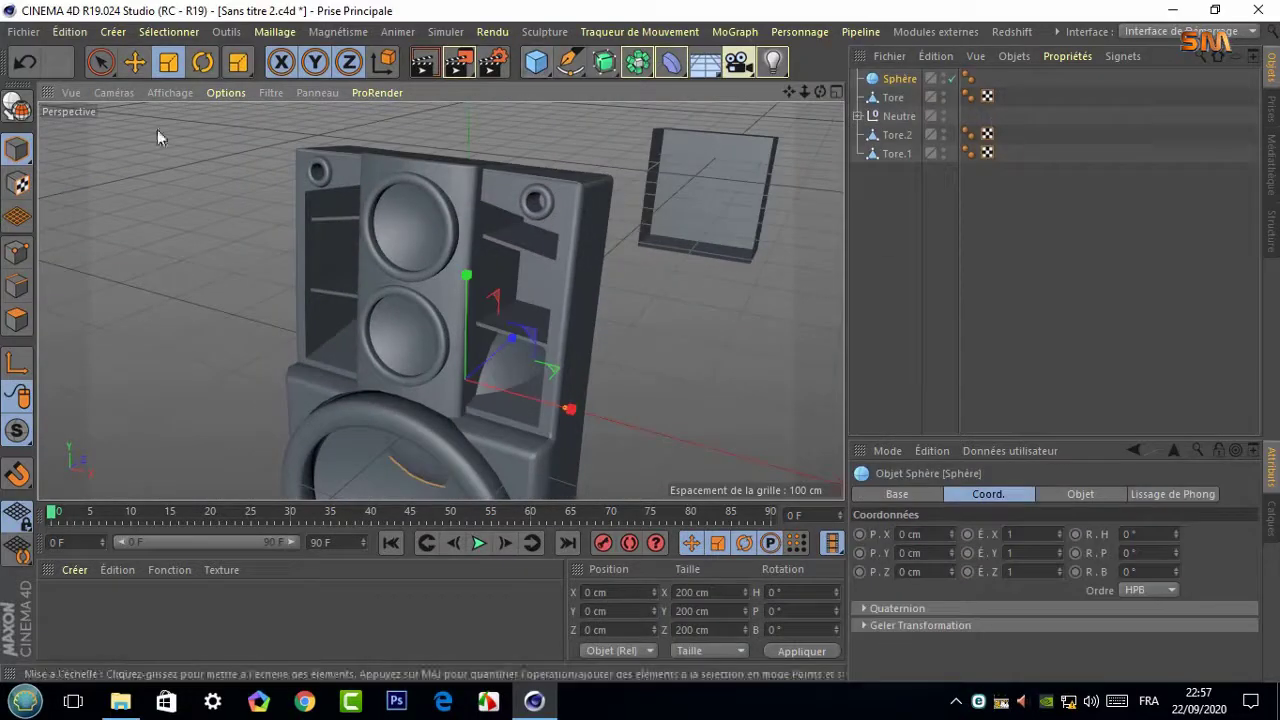
pyautogui.press('e')
pyautogui.moveTo(424, 335); pyautogui.dragTo(428, 394)
pyautogui.press('F5')
pyautogui.press('F4')
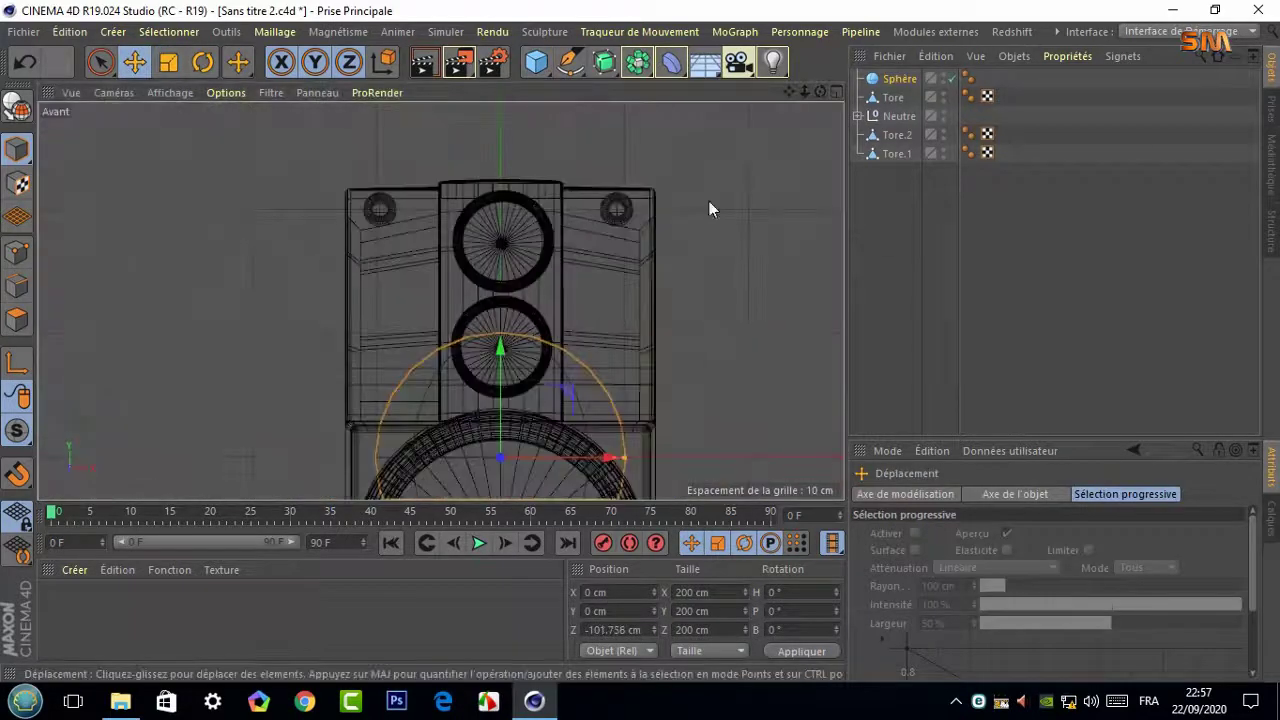
pyautogui.moveTo(500, 370); pyautogui.dragTo(500, 290)
pyautogui.press('r')
pyautogui.moveTo(495, 361); pyautogui.dragTo(494, 350)
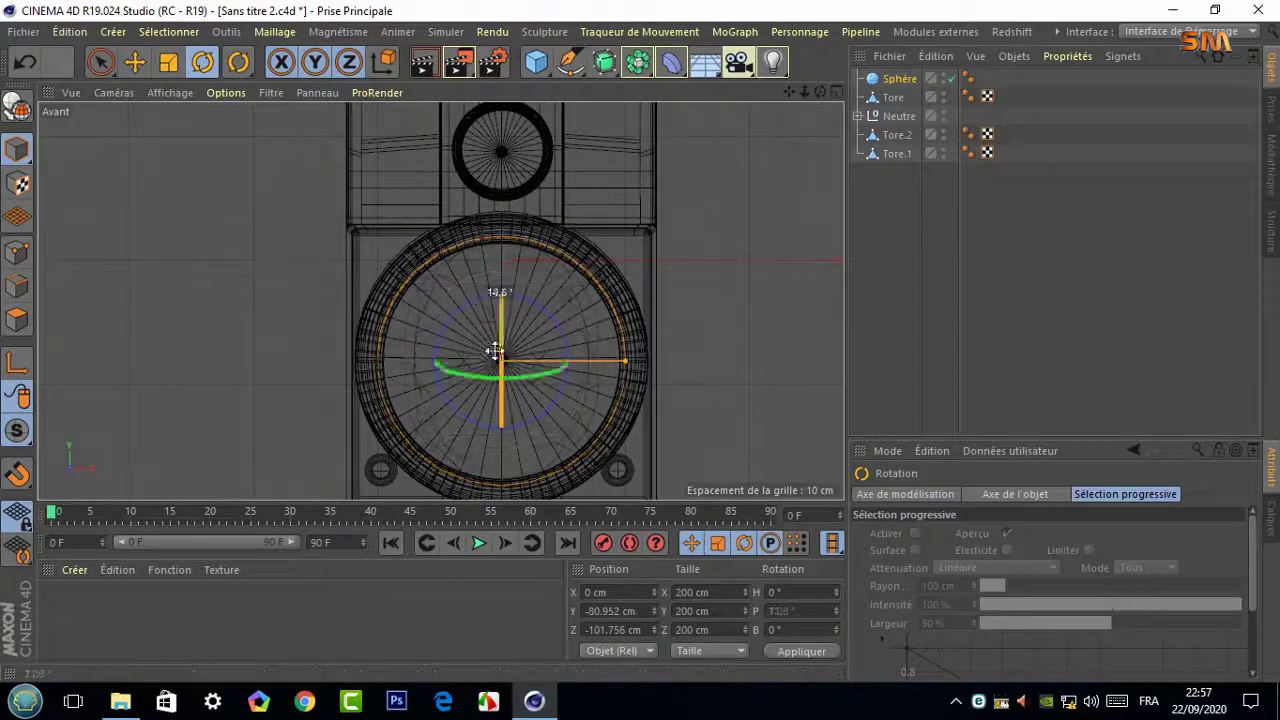
pyautogui.press('F5')
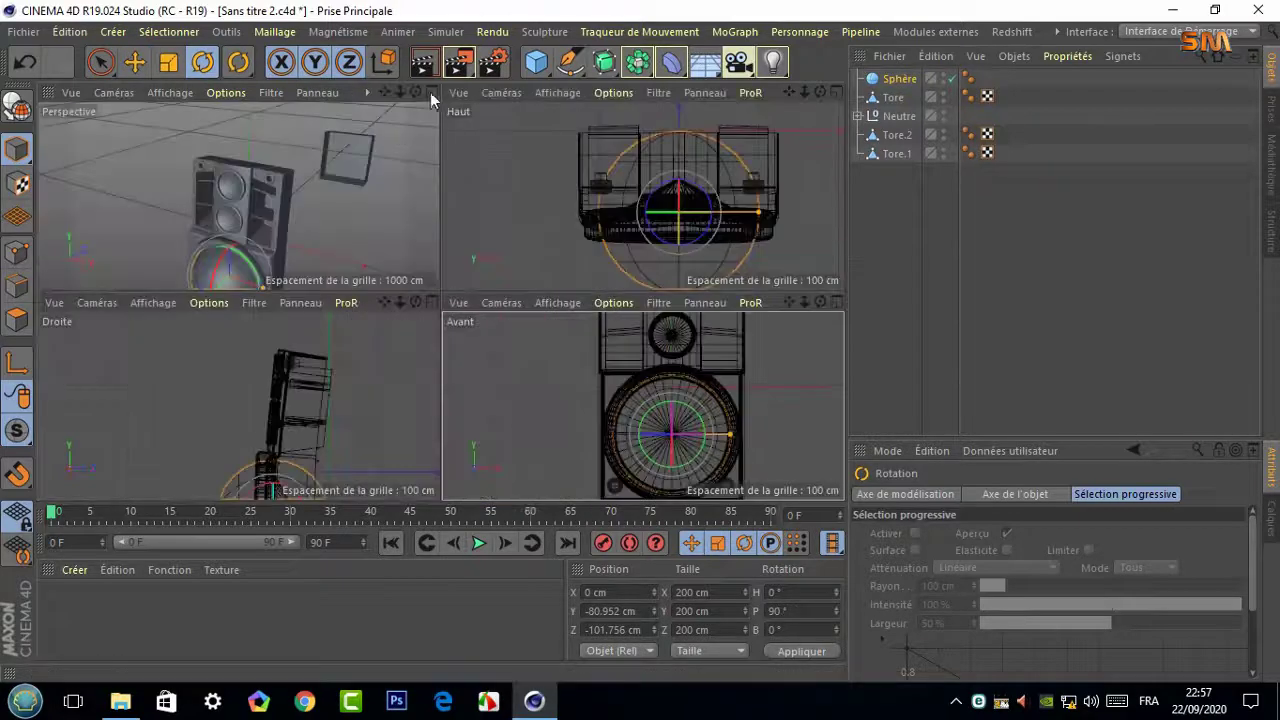
pyautogui.press('F1')
pyautogui.press('t')
pyautogui.moveTo(371, 266); pyautogui.dragTo(229, 158)
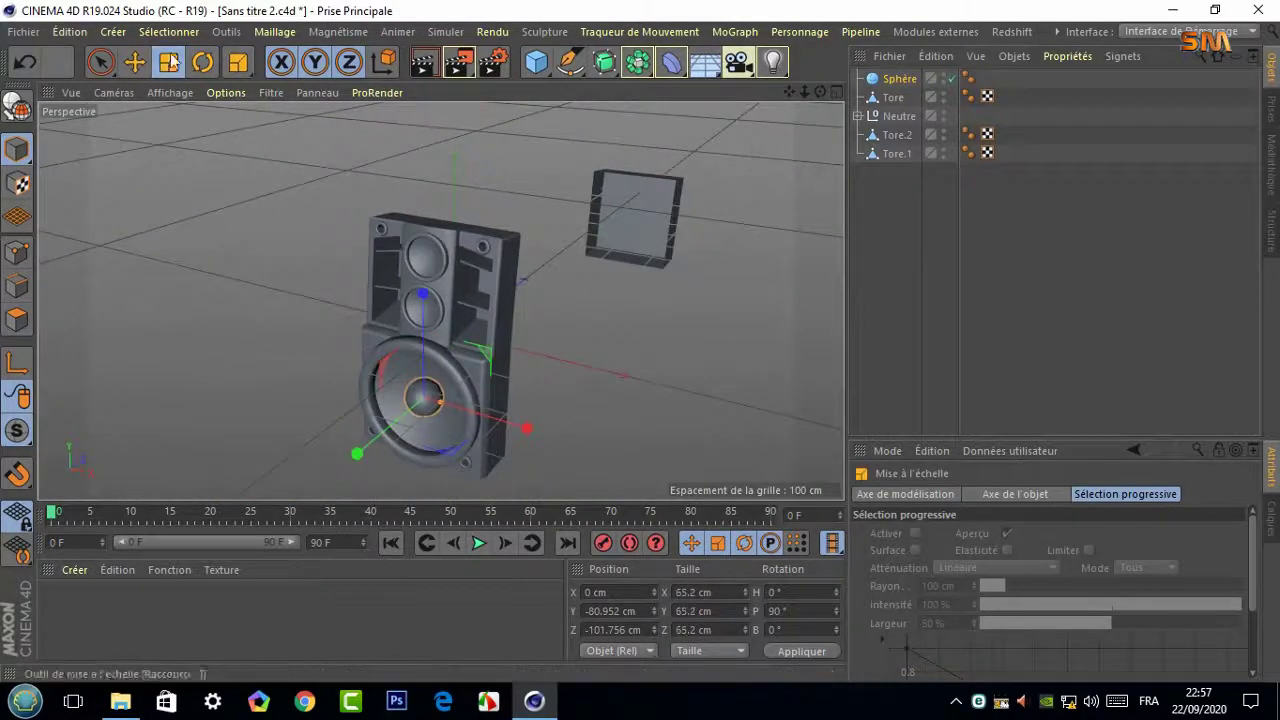
# Turn on shaded wireframe display and flatten the sphere vertically in its coordinates
pyautogui.click(170, 92)
pyautogui.click(200, 137)
pyautogui.scroll(3, 440, 380)
pyautogui.scroll(4, 420, 300)
pyautogui.scroll(5, 472, 258)
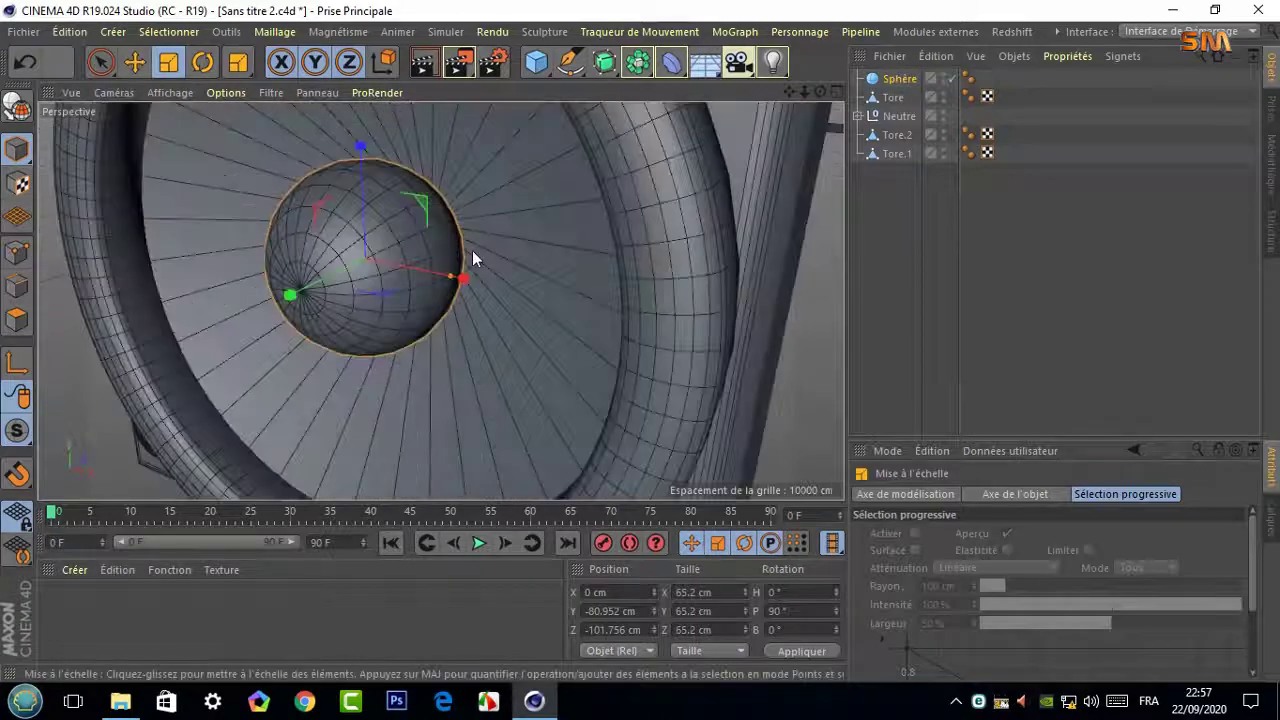
pyautogui.click(899, 78)
pyautogui.click(1080, 494)
pyautogui.click(1000, 494)
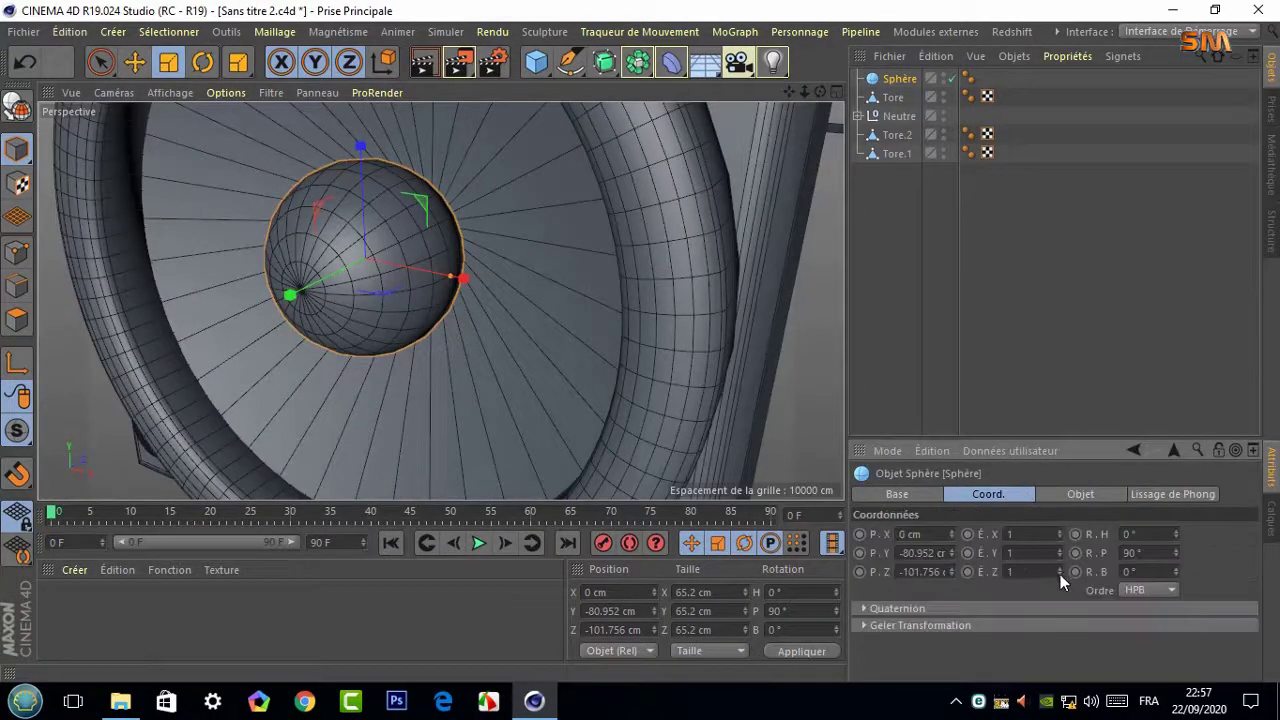
pyautogui.moveTo(1058, 553); pyautogui.dragTo(1058, 560)
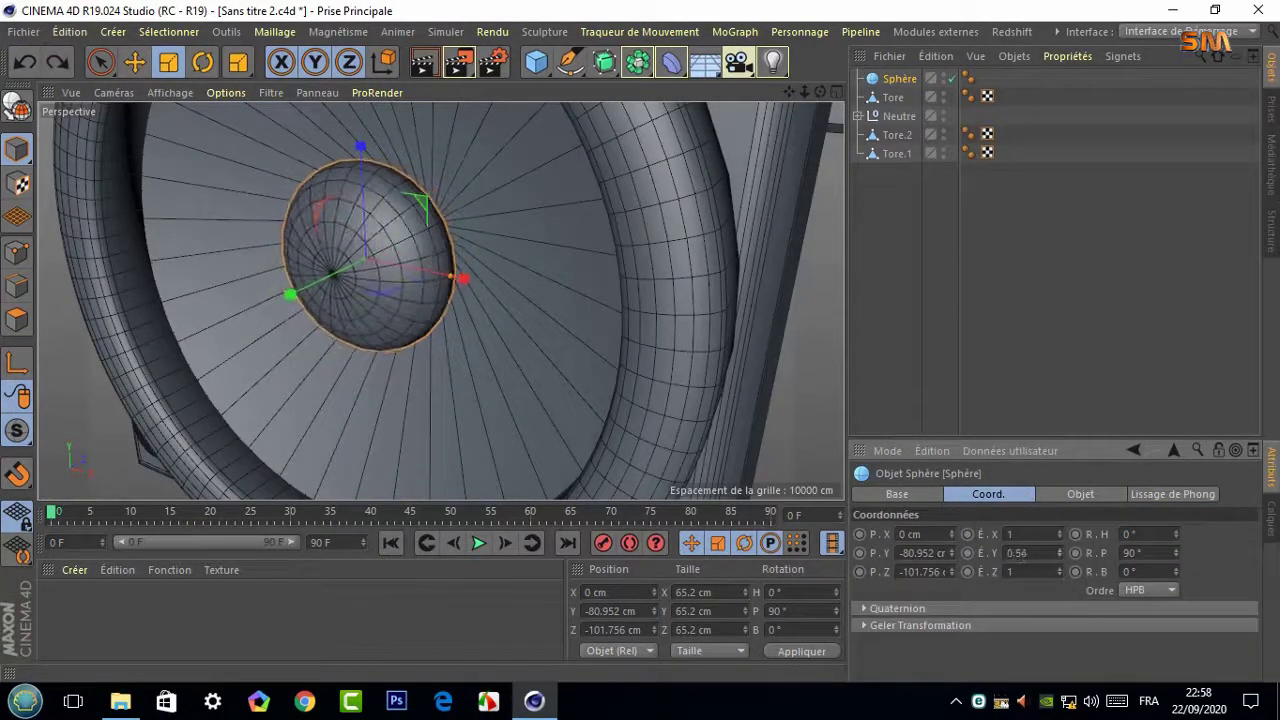
pyautogui.keyDown('alt'); pyautogui.moveTo(808, 130); pyautogui.dragTo(440, 300); pyautogui.keyUp('alt')
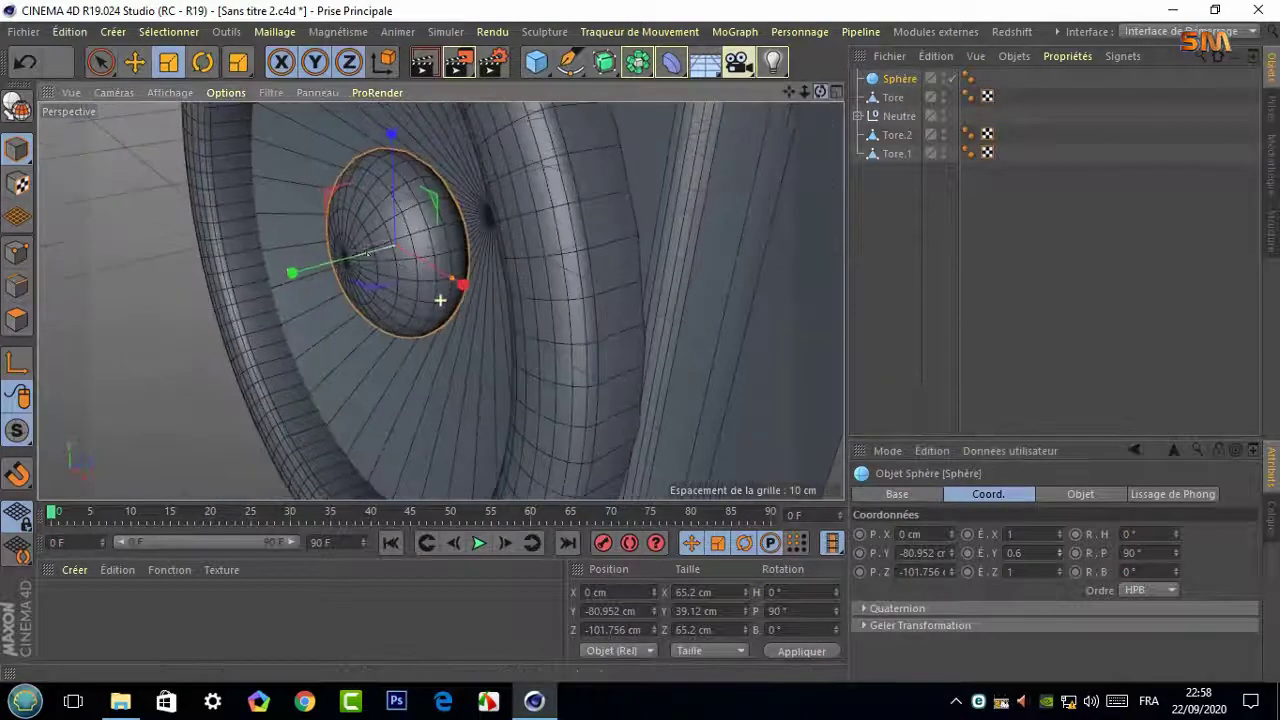
# Make the sphere editable with C and select its front smoothing group
pyautogui.press('c')
pyautogui.click(168, 31)
pyautogui.click(190, 155)
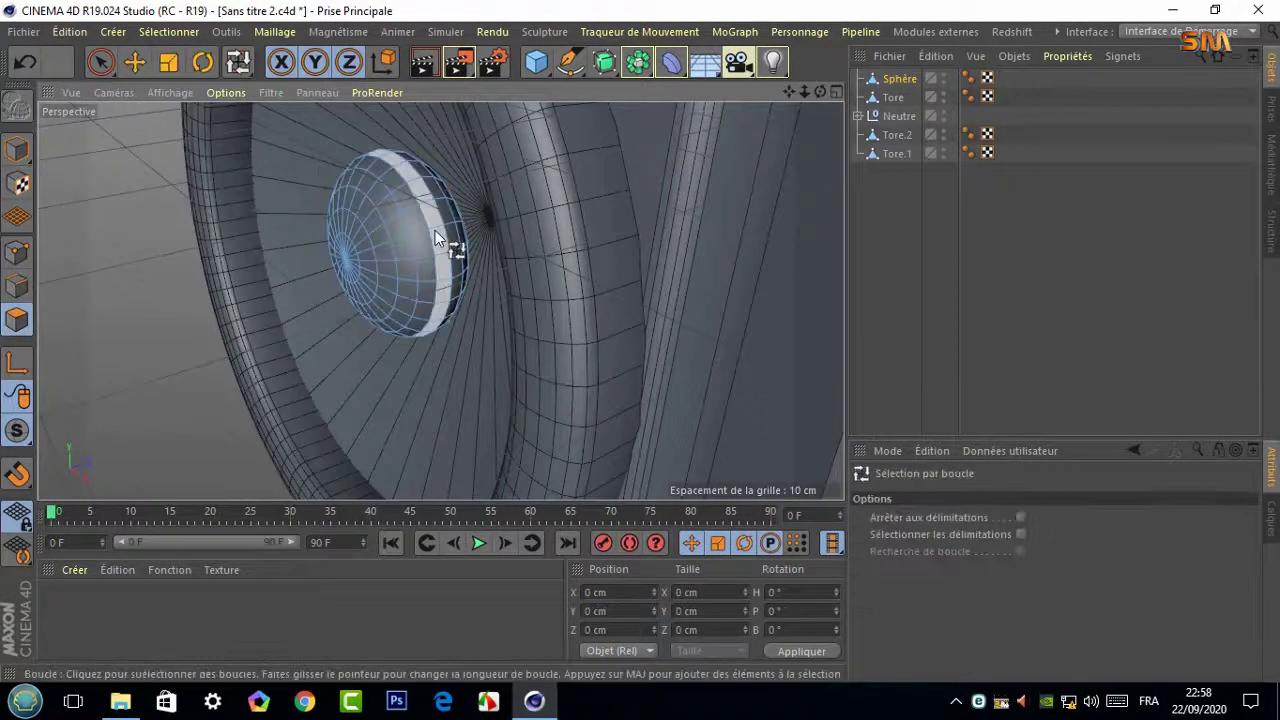
pyautogui.click(447, 222)
pyautogui.click(168, 31)
pyautogui.click(168, 251)
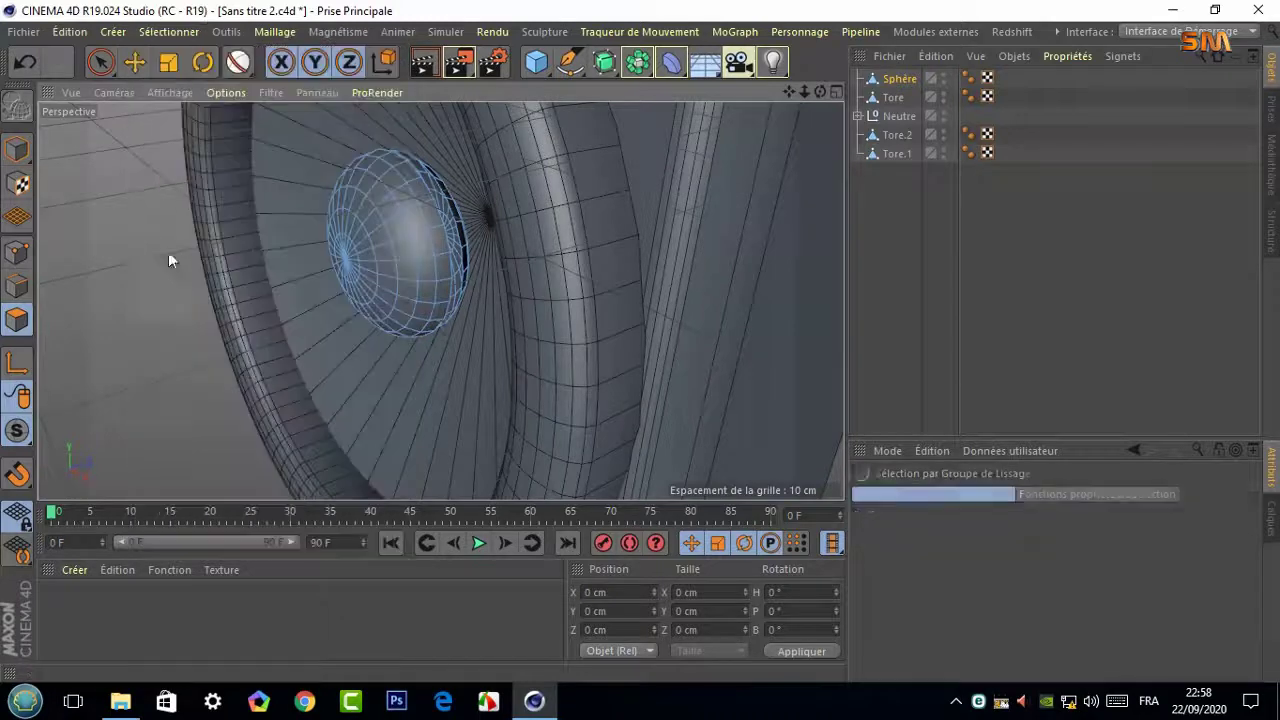
pyautogui.click(457, 238)
# Push out and enlarge the selected front part, then wrap the sphere in a Subdivision Surface
pyautogui.press('e')
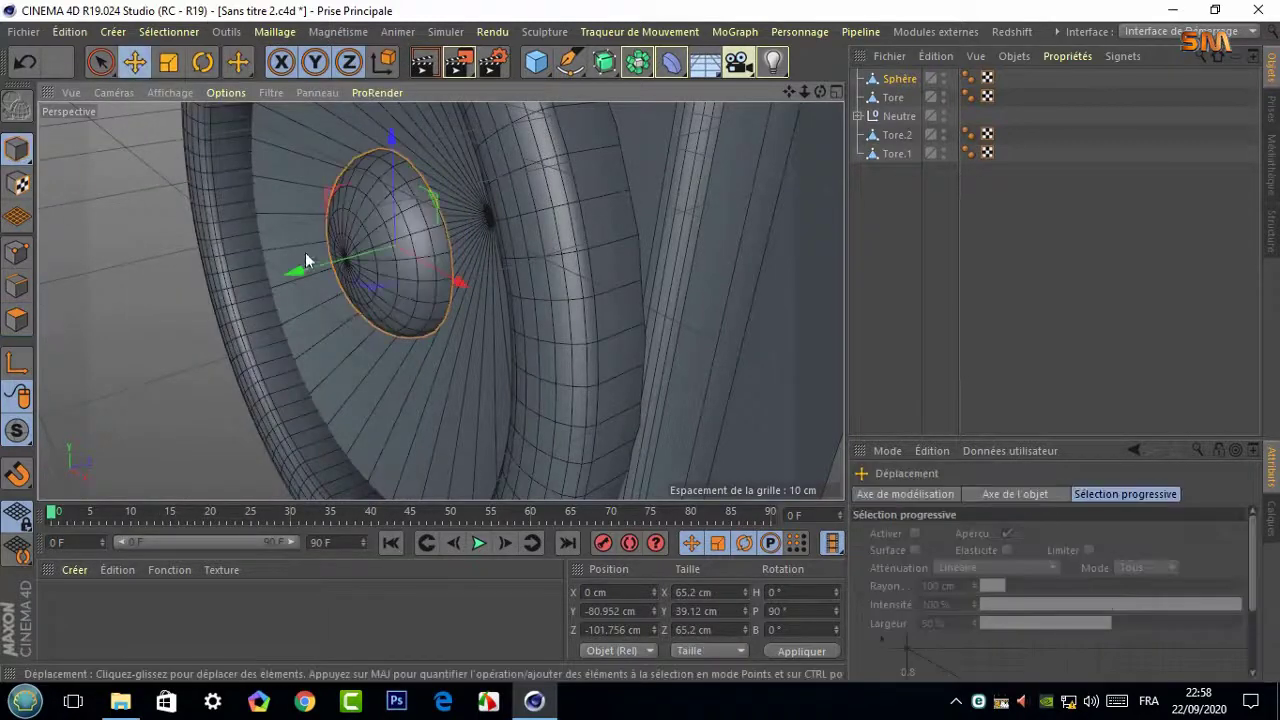
pyautogui.moveTo(305, 252)
pyautogui.mouseDown()
pyautogui.moveTo(365, 257)
pyautogui.moveTo(597, 182)
pyautogui.mouseUp()
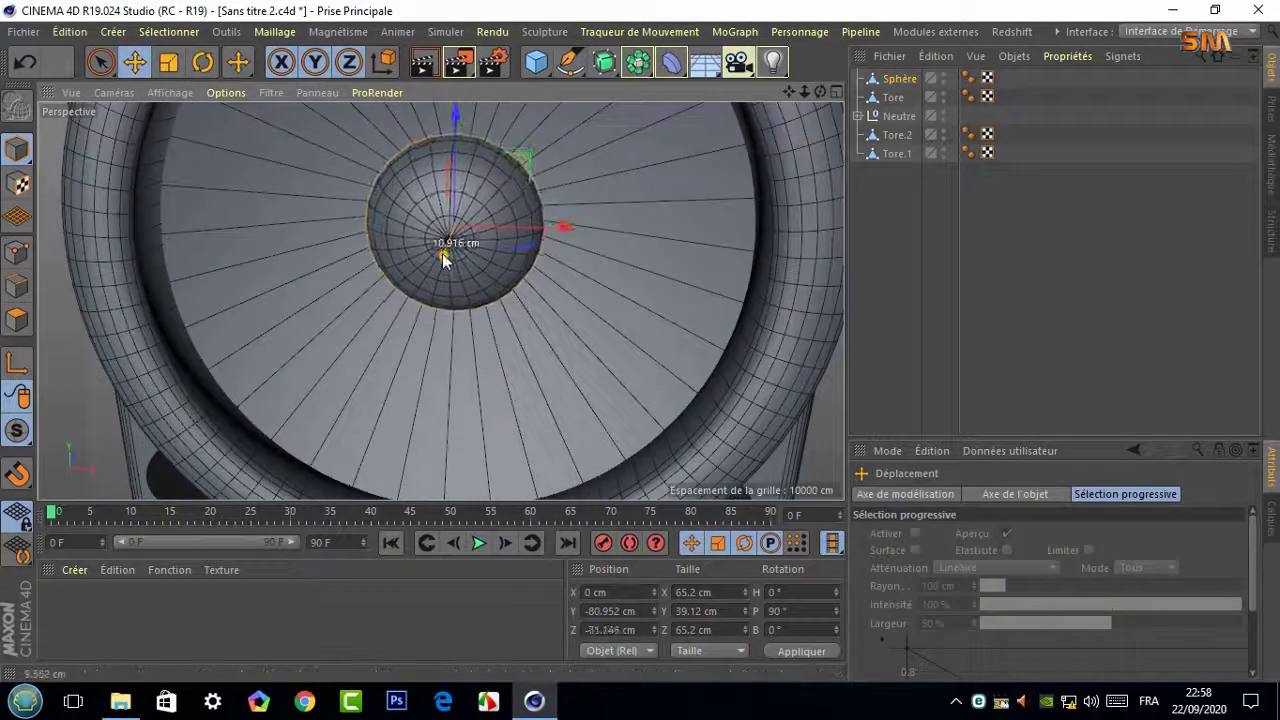
pyautogui.moveTo(443, 251); pyautogui.dragTo(449, 257)
pyautogui.press('t')
pyautogui.moveTo(199, 141)
pyautogui.mouseDown()
pyautogui.moveTo(571, 151)
pyautogui.moveTo(440, 300)
pyautogui.moveTo(678, 173)
pyautogui.moveTo(836, 213)
pyautogui.moveTo(437, 300)
pyautogui.moveTo(640, 120)
pyautogui.mouseUp()
pyautogui.keyDown('alt'); pyautogui.click(604, 62); pyautogui.keyUp('alt')
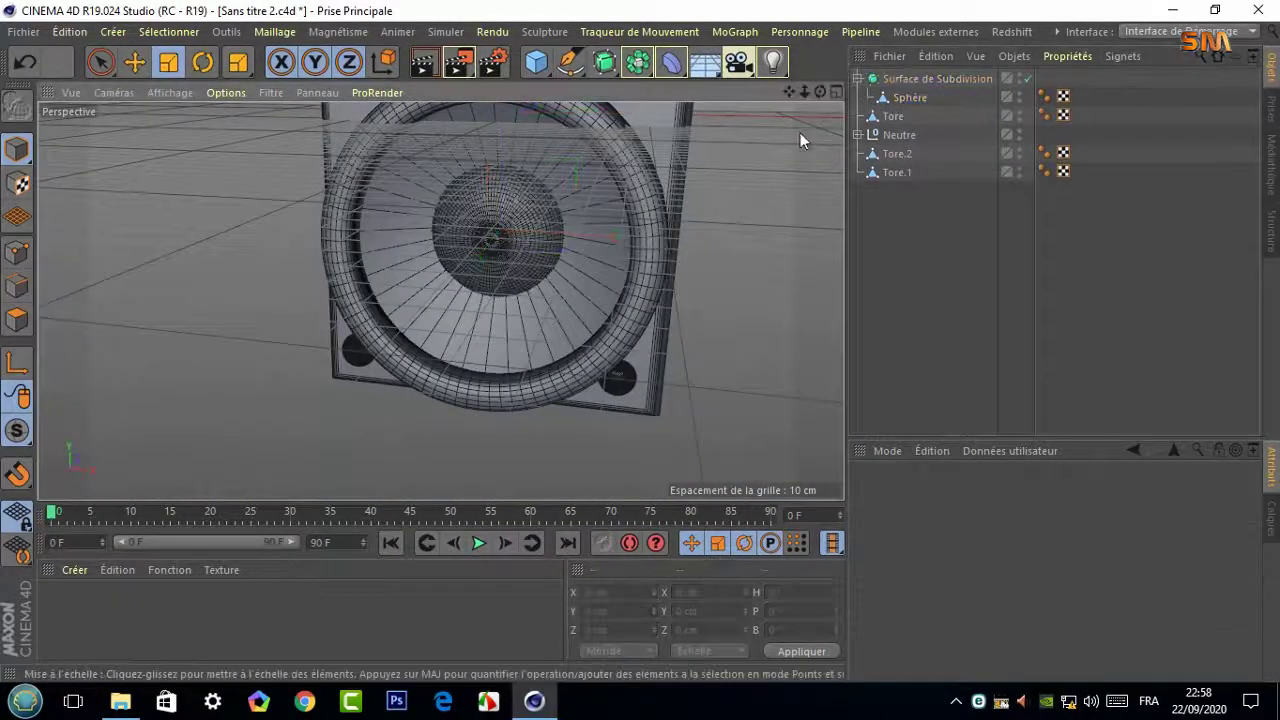
# Switch to smooth shading and duplicate the Subdivision Surface dust cap once
pyautogui.keyDown('alt'); pyautogui.moveTo(800, 132); pyautogui.dragTo(440, 300); pyautogui.keyUp('alt')
pyautogui.click(170, 92)
pyautogui.click(190, 117)
pyautogui.moveTo(631, 292)
pyautogui.keyDown('alt'); pyautogui.mouseDown()
pyautogui.moveTo(788, 93)
pyautogui.moveTo(440, 300)
pyautogui.moveTo(544, 318)
pyautogui.mouseUp(); pyautogui.keyUp('alt')
pyautogui.click(544, 318)
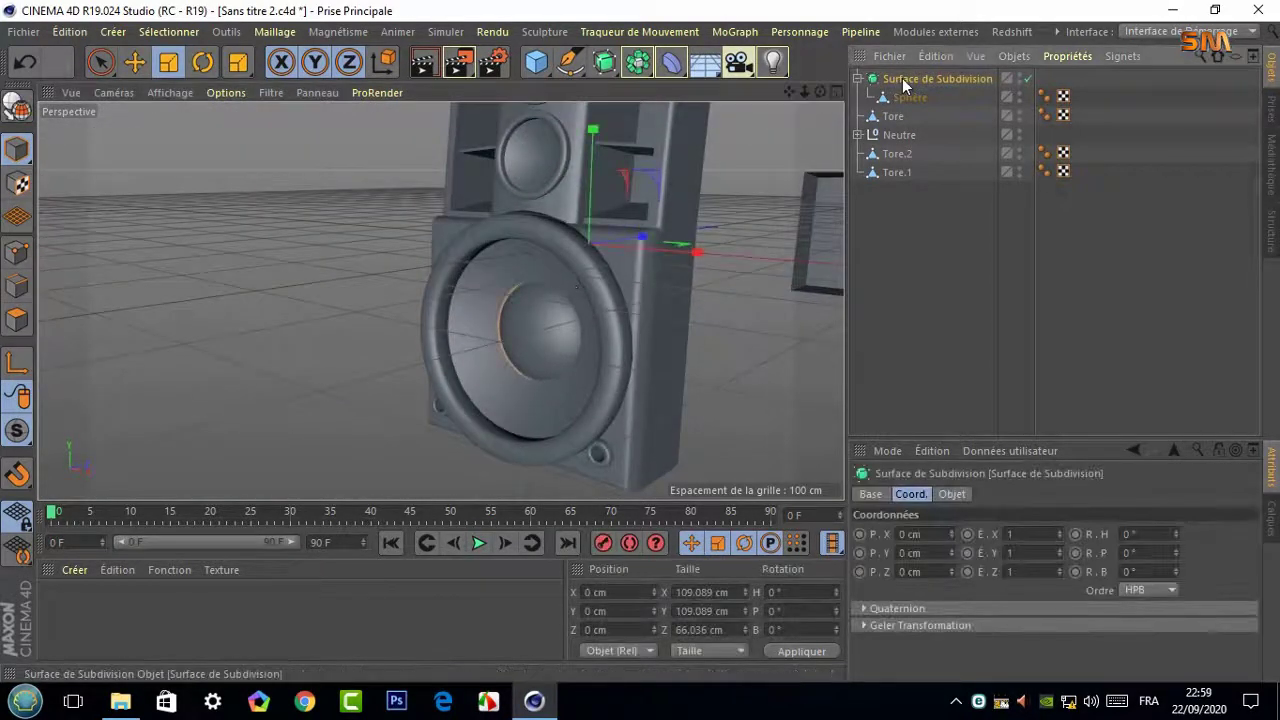
pyautogui.keyDown('ctrl'); pyautogui.moveTo(914, 80); pyautogui.dragTo(910, 200); pyautogui.keyUp('ctrl')
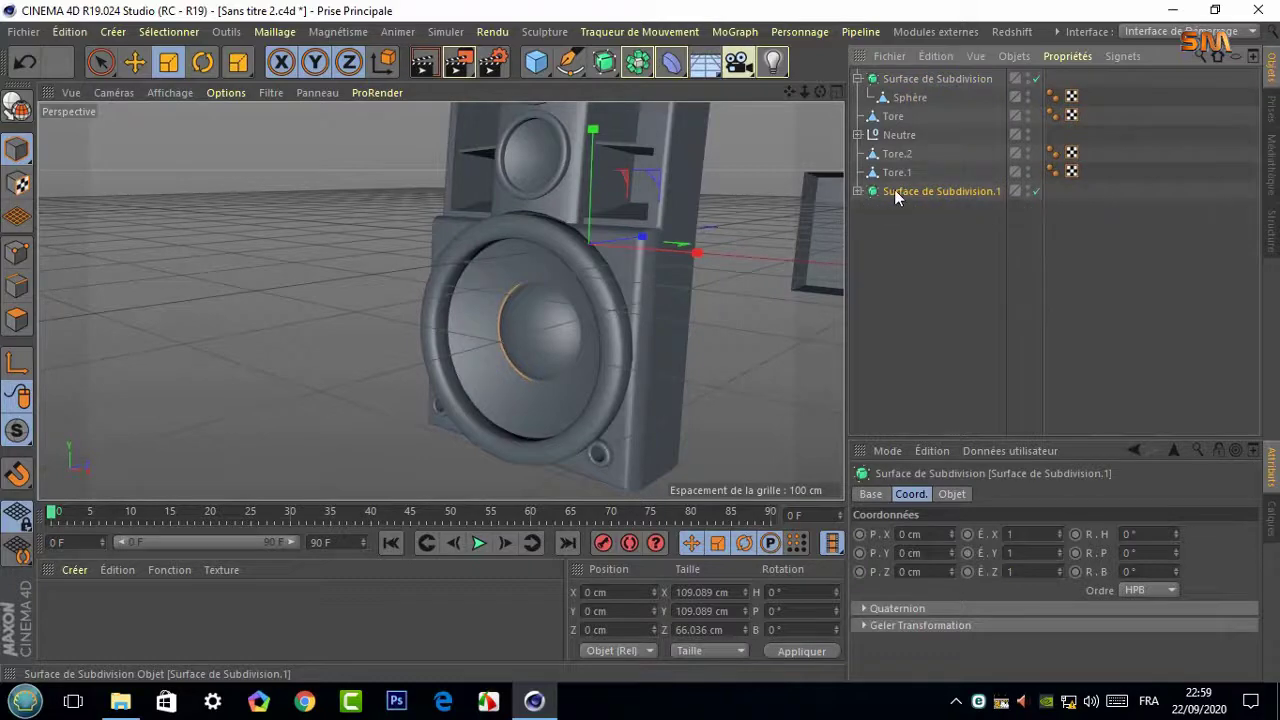
pyautogui.hotkey('ctrl', 'z')
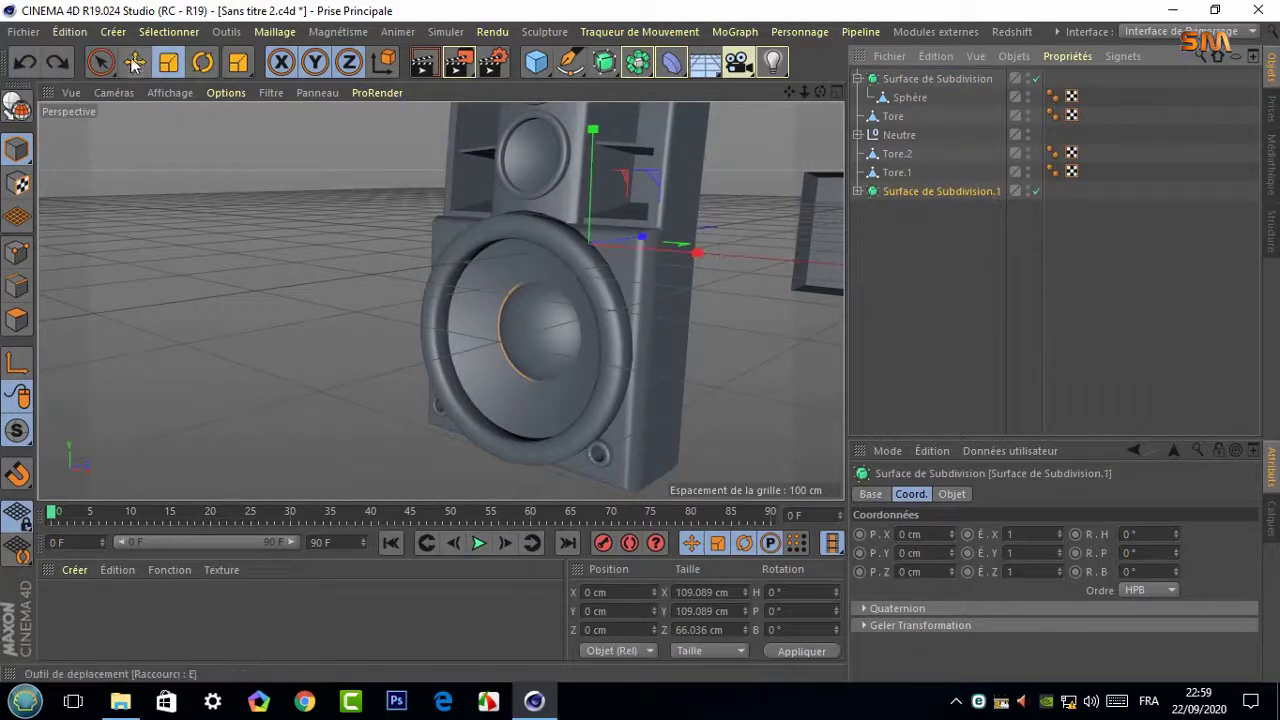
# Raise the dust cap copy and tilt it to about -4.9° to match the cabinet front
pyautogui.click(134, 62)
pyautogui.moveTo(593, 130); pyautogui.dragTo(595, 110)
pyautogui.middleClick(440, 315)
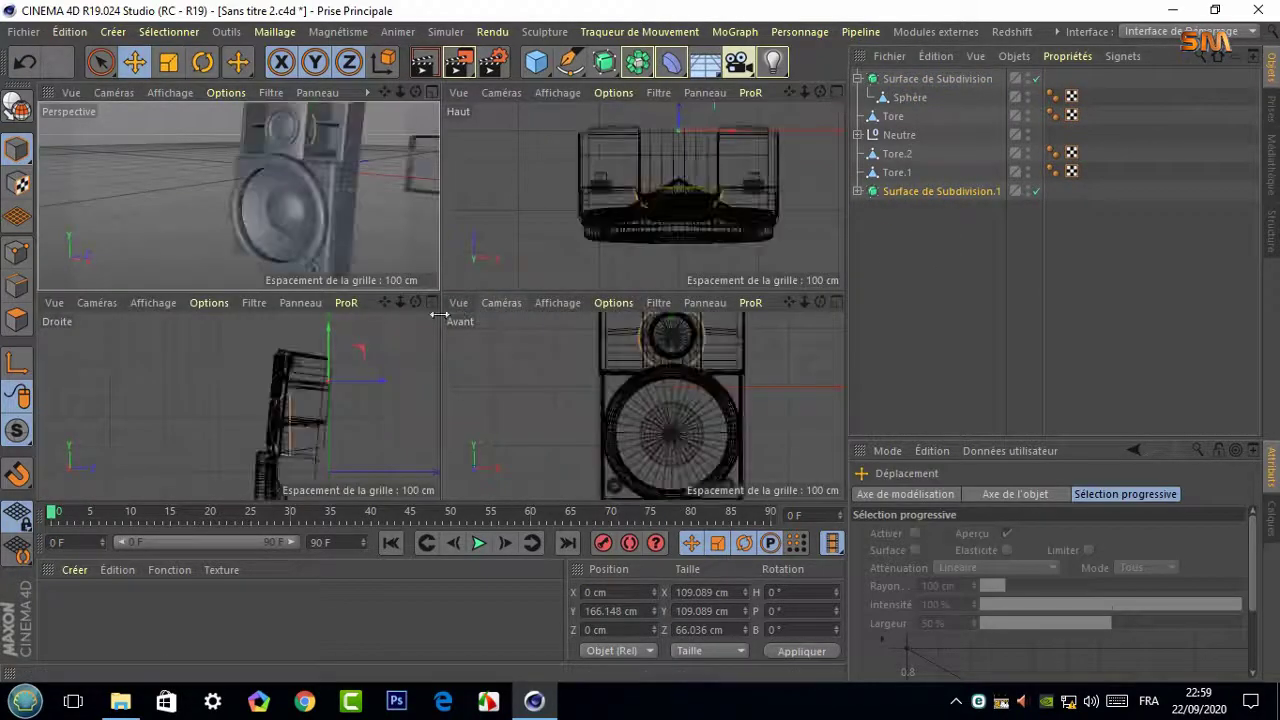
pyautogui.middleClick(436, 318)
pyautogui.press('t')
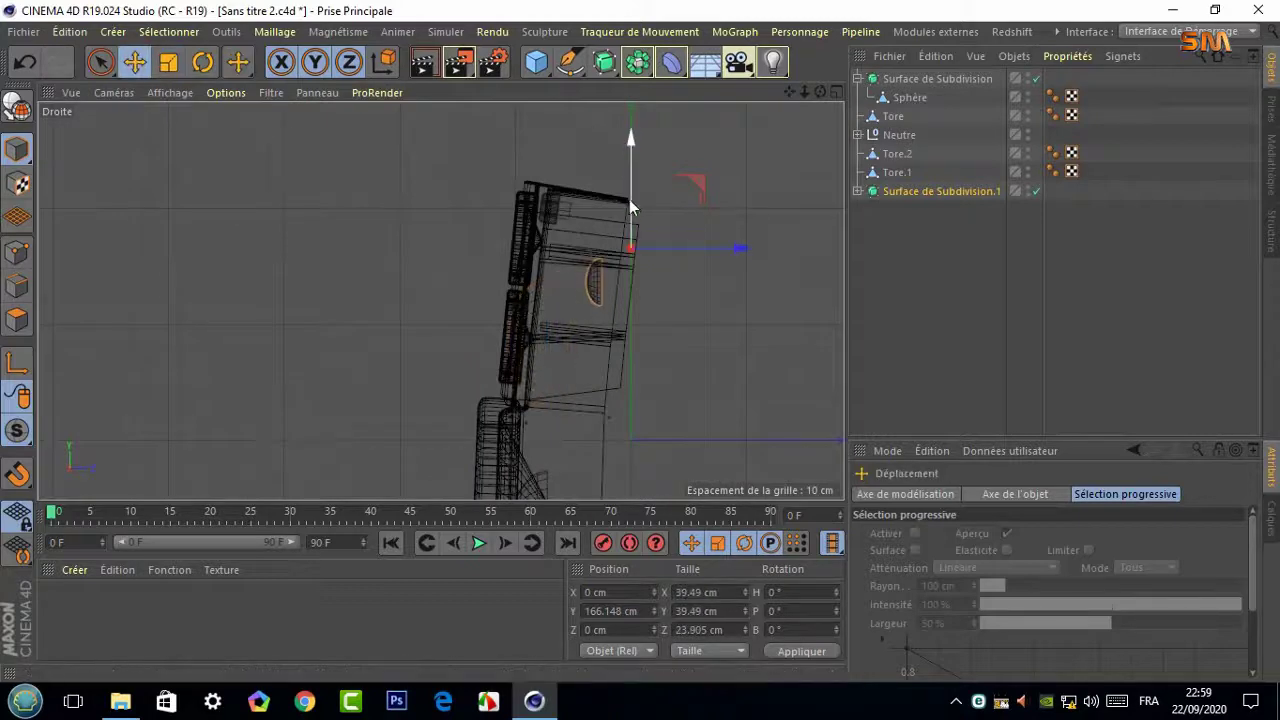
pyautogui.press('r')
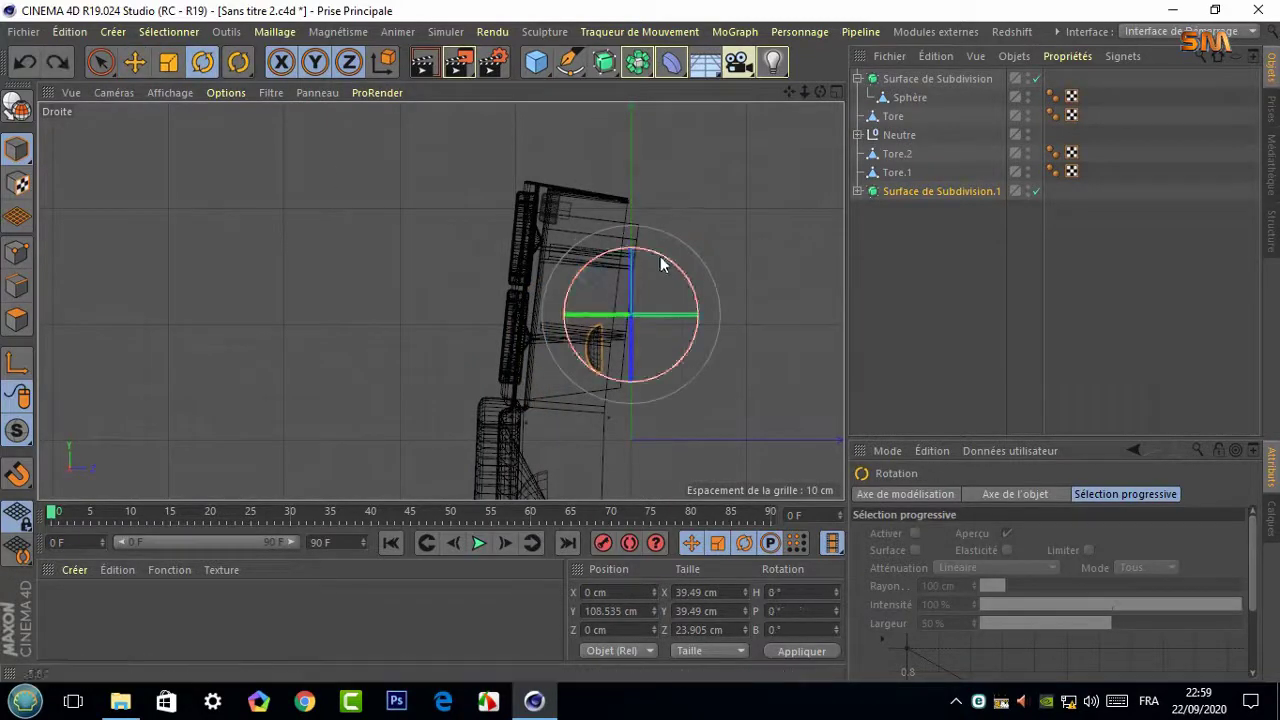
pyautogui.moveTo(660, 256); pyautogui.dragTo(673, 270)
pyautogui.press('e')
pyautogui.moveTo(695, 318); pyautogui.dragTo(626, 316)
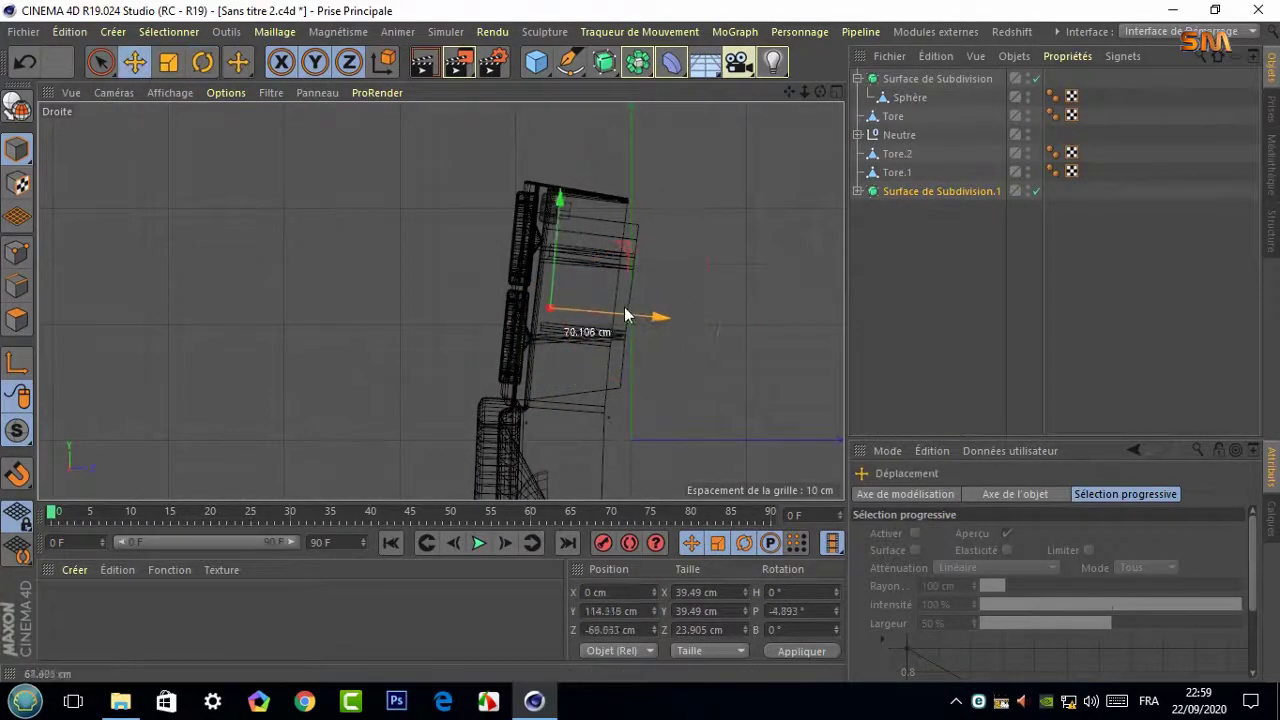
# Nudge the tilted copy onto the upper driver
pyautogui.click(837, 91)
pyautogui.click(437, 98)
pyautogui.scroll(-3, 443, 297)
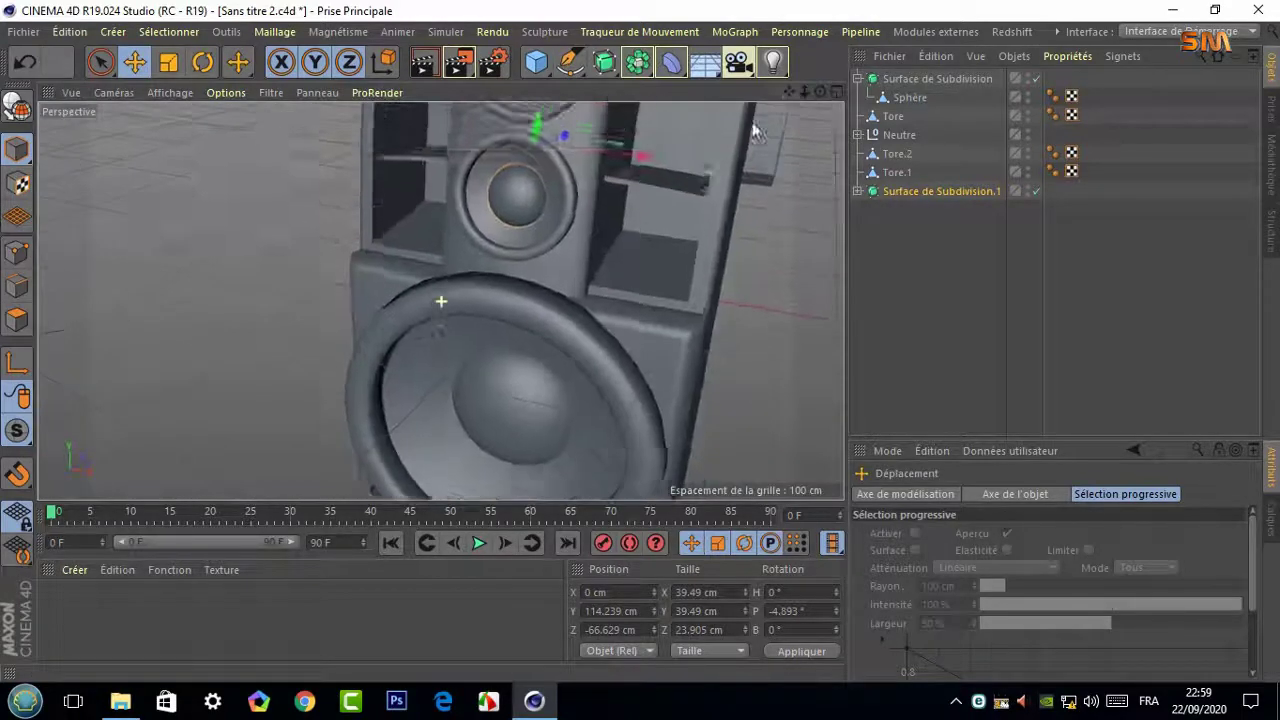
pyautogui.moveTo(545, 125); pyautogui.dragTo(574, 121)
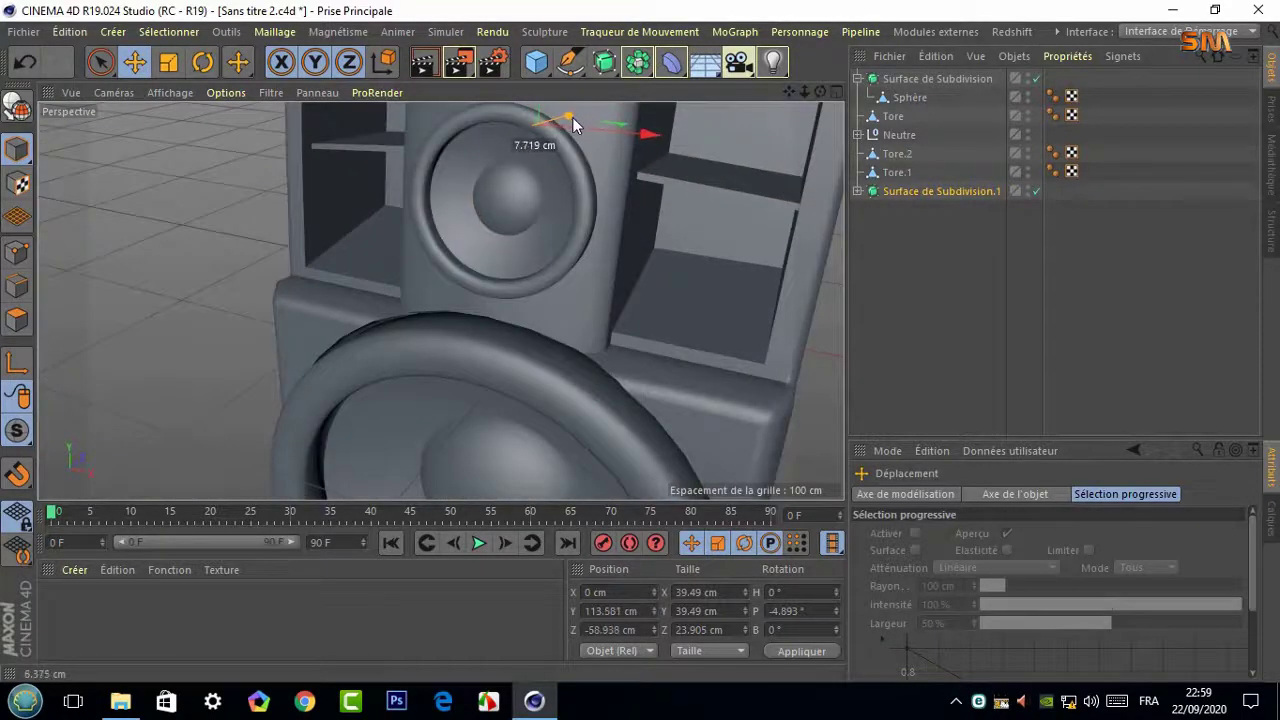
# Duplicate the placed copy and raise the new one onto the top driver
pyautogui.keyDown('alt'); pyautogui.moveTo(752, 110); pyautogui.dragTo(780, 92); pyautogui.keyUp('alt')
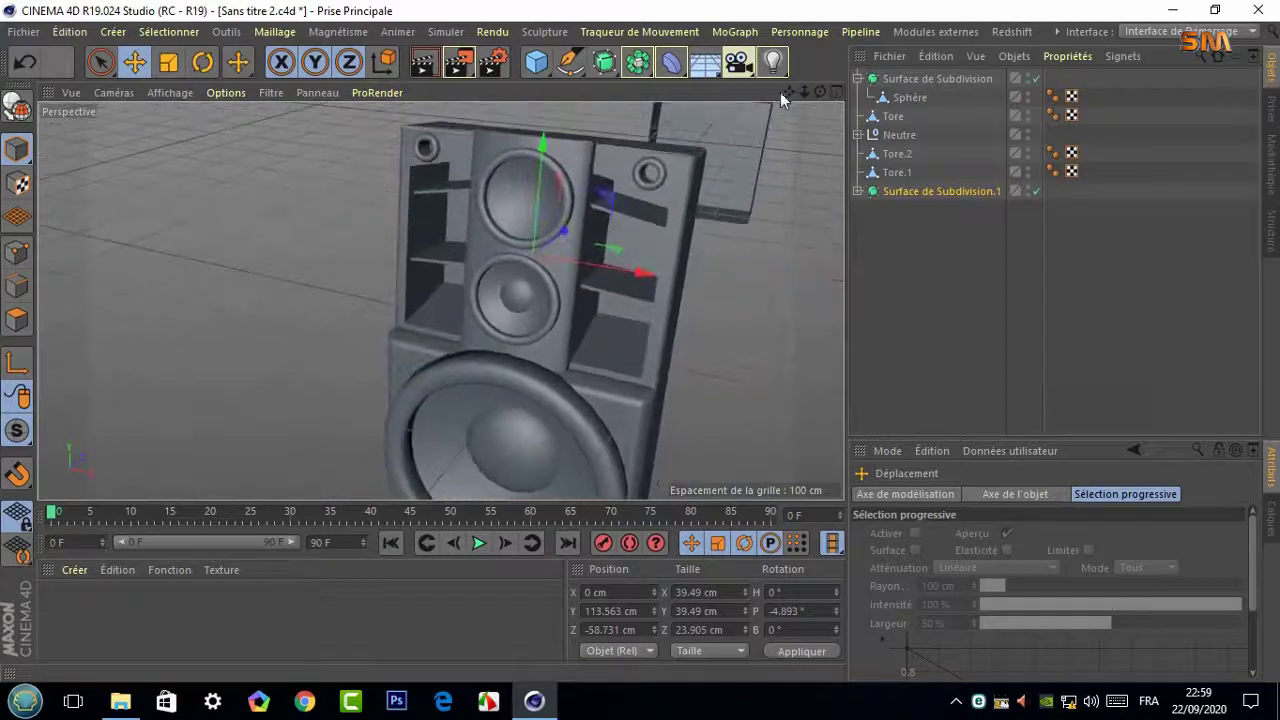
pyautogui.keyDown('ctrl'); pyautogui.moveTo(899, 191); pyautogui.dragTo(928, 211); pyautogui.keyUp('ctrl')
pyautogui.moveTo(540, 202); pyautogui.dragTo(548, 120)
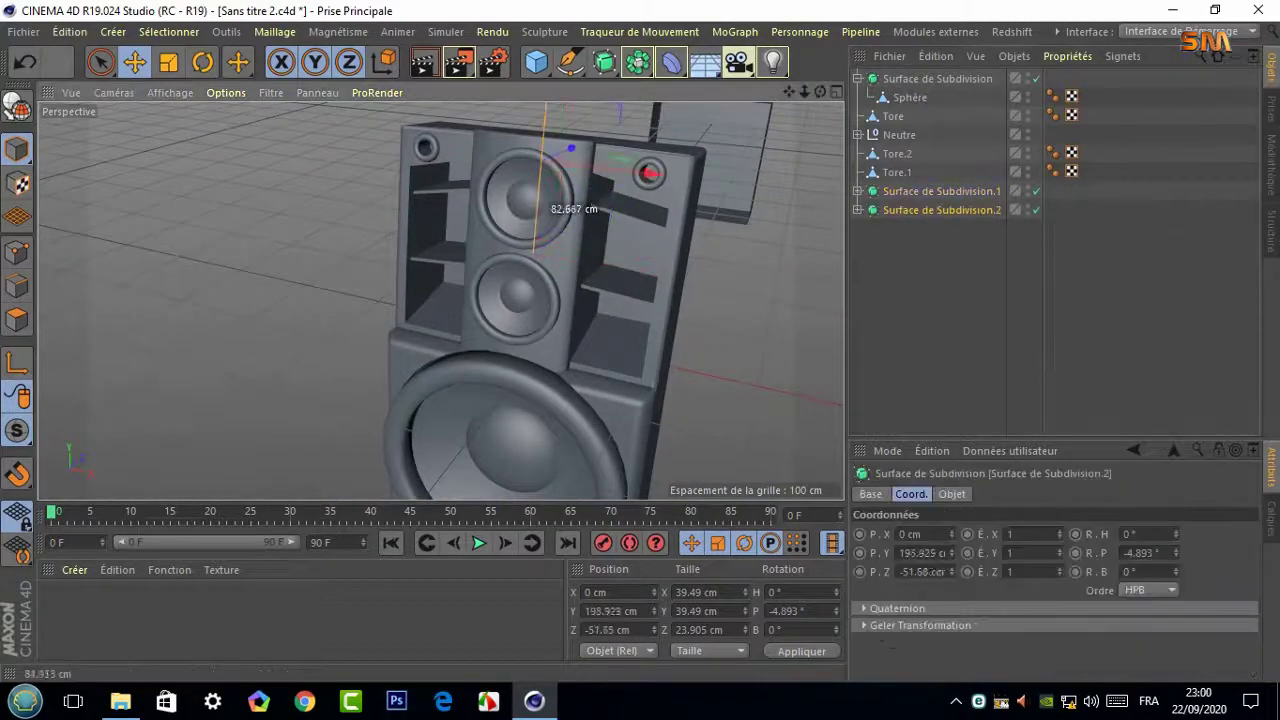
pyautogui.click(673, 259)
pyautogui.keyDown('alt'); pyautogui.moveTo(673, 259); pyautogui.dragTo(445, 300); pyautogui.keyUp('alt')
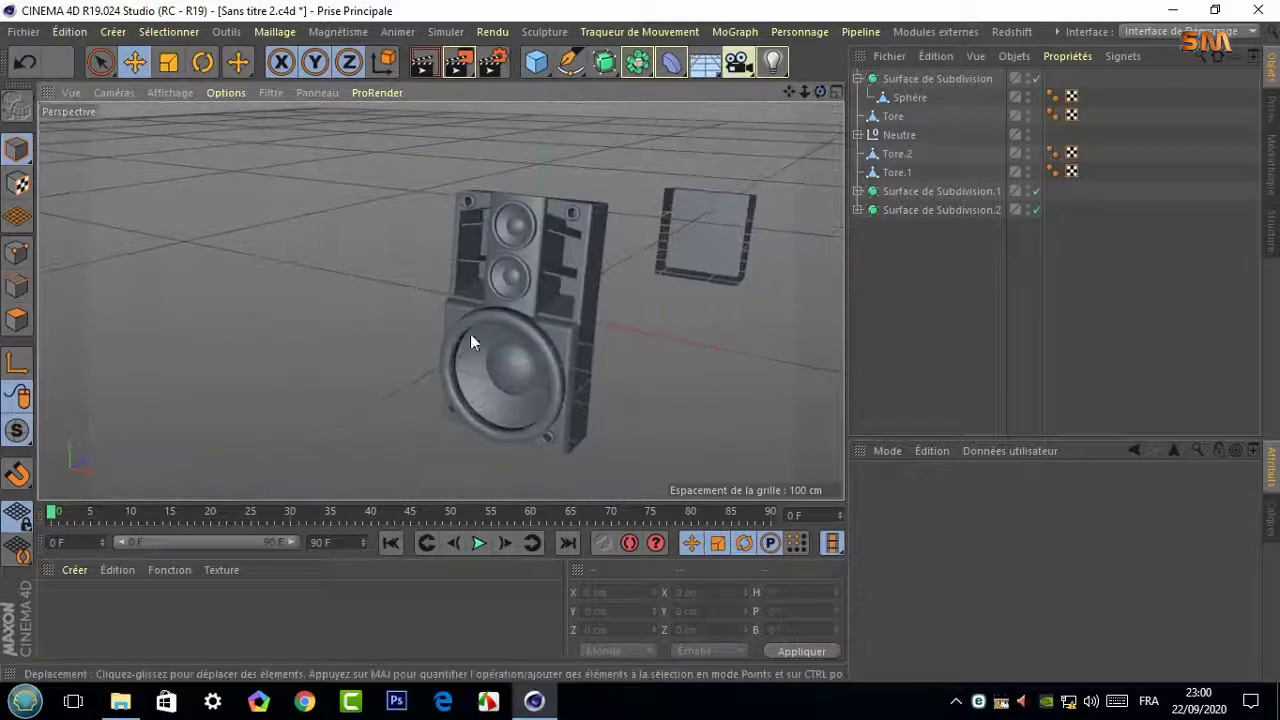
# Collapse the Subdivision Surface's children and move the original to the bottom of the list
pyautogui.keyDown('alt'); pyautogui.moveTo(470, 334); pyautogui.dragTo(541, 327, button='right'); pyautogui.keyUp('alt')
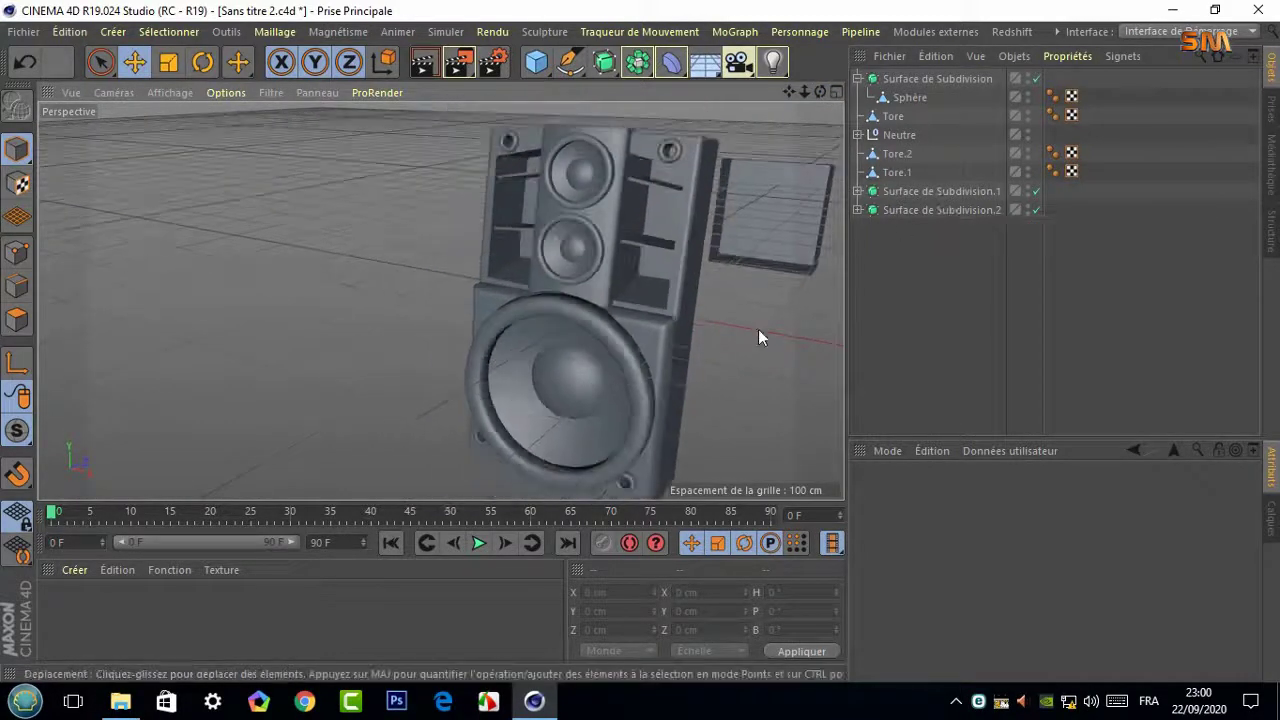
pyautogui.keyDown('alt'); pyautogui.moveTo(758, 329); pyautogui.dragTo(443, 300); pyautogui.keyUp('alt')
pyautogui.click(857, 78)
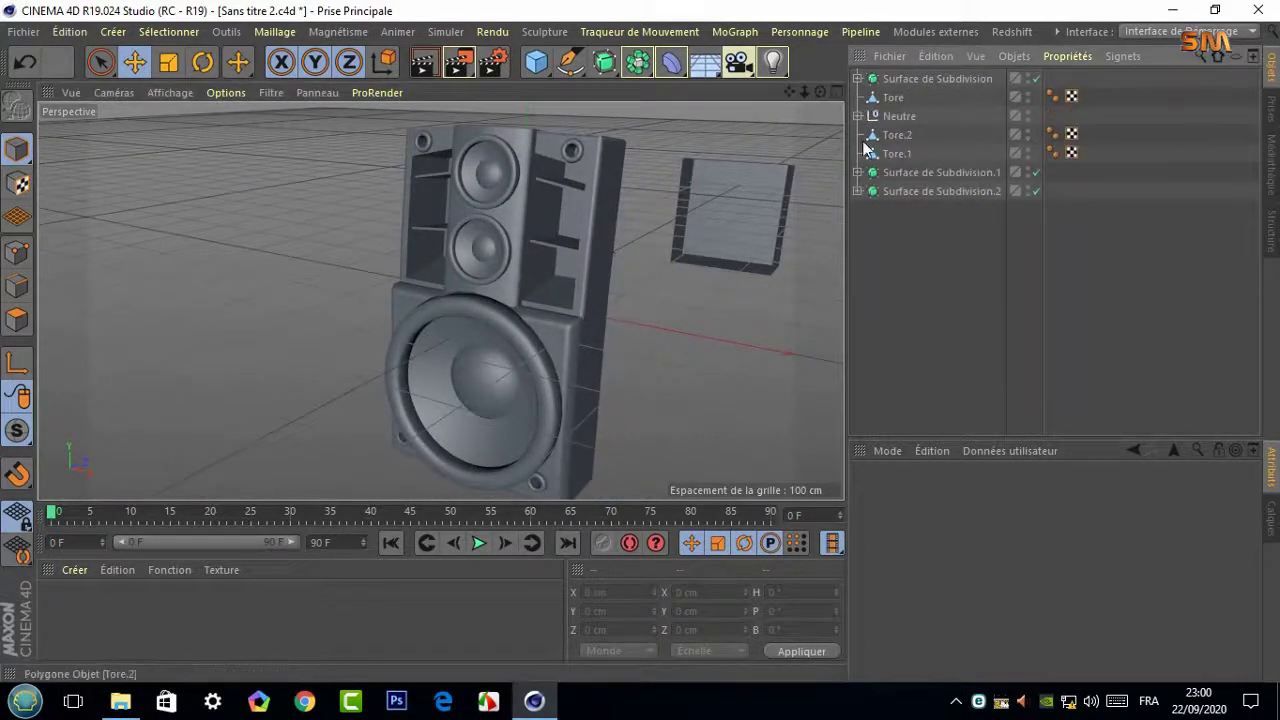
pyautogui.moveTo(900, 217); pyautogui.dragTo(902, 214)
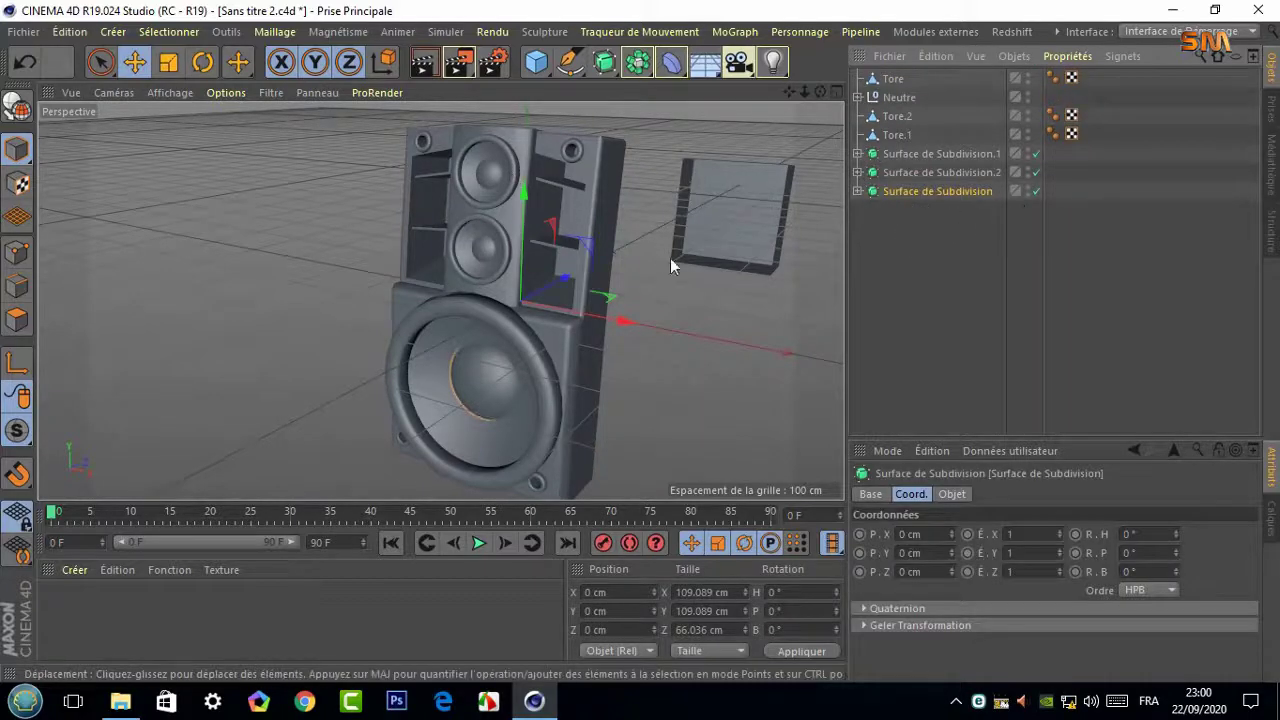
# Save the file over the existing one, then add a new torus, Tore.3
pyautogui.click(24, 36)
pyautogui.click(70, 200)
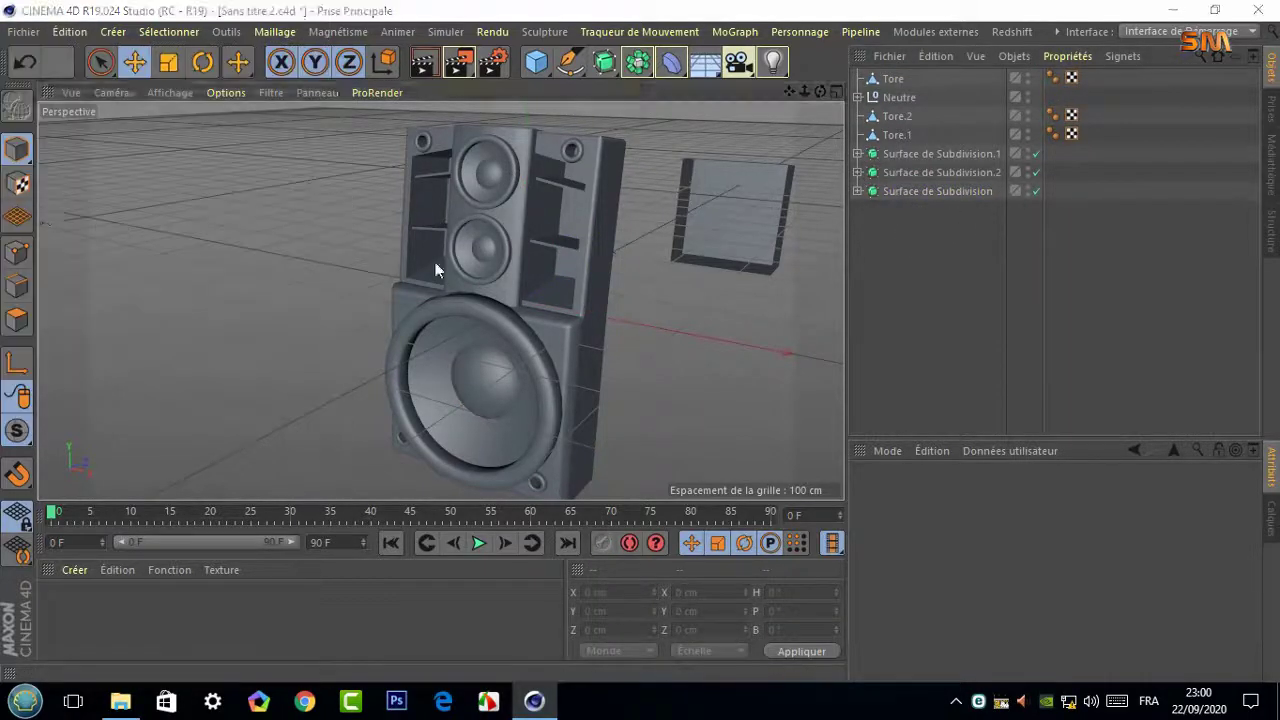
pyautogui.click(476, 437)
pyautogui.click(684, 351)
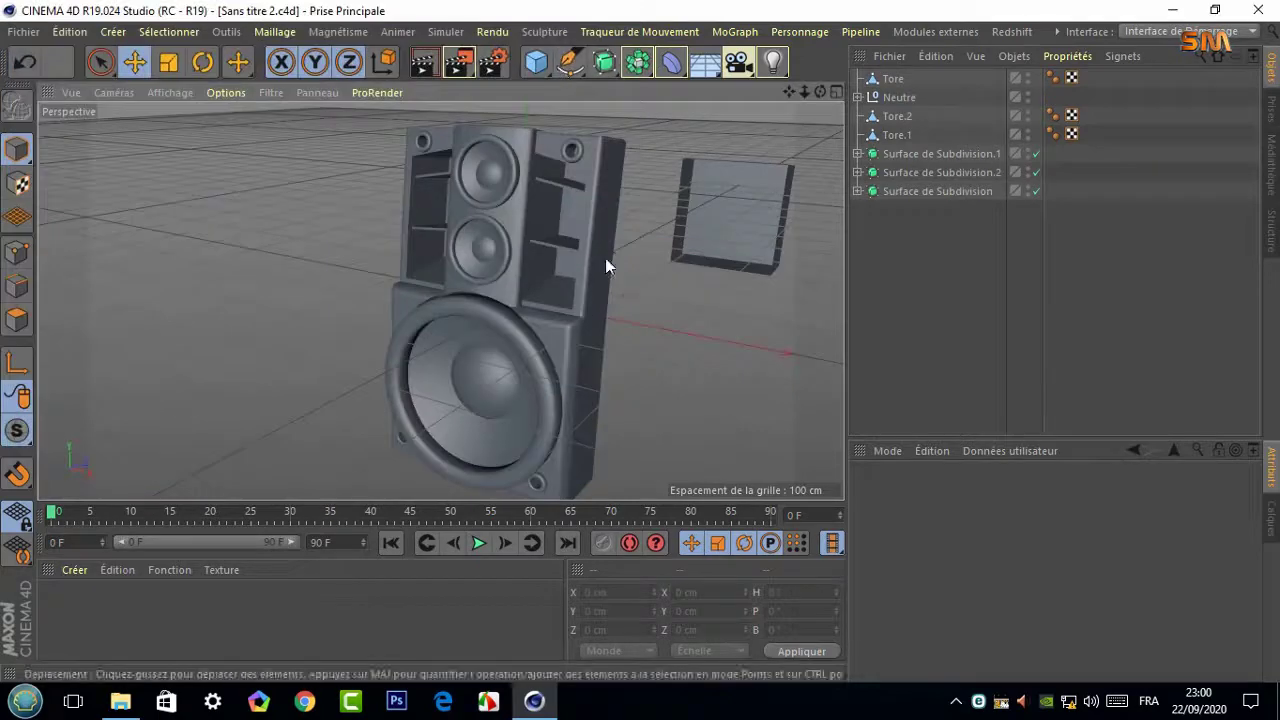
pyautogui.moveTo(819, 91)
pyautogui.mouseDown()
pyautogui.moveTo(850, 95)
pyautogui.moveTo(819, 91)
pyautogui.mouseUp()
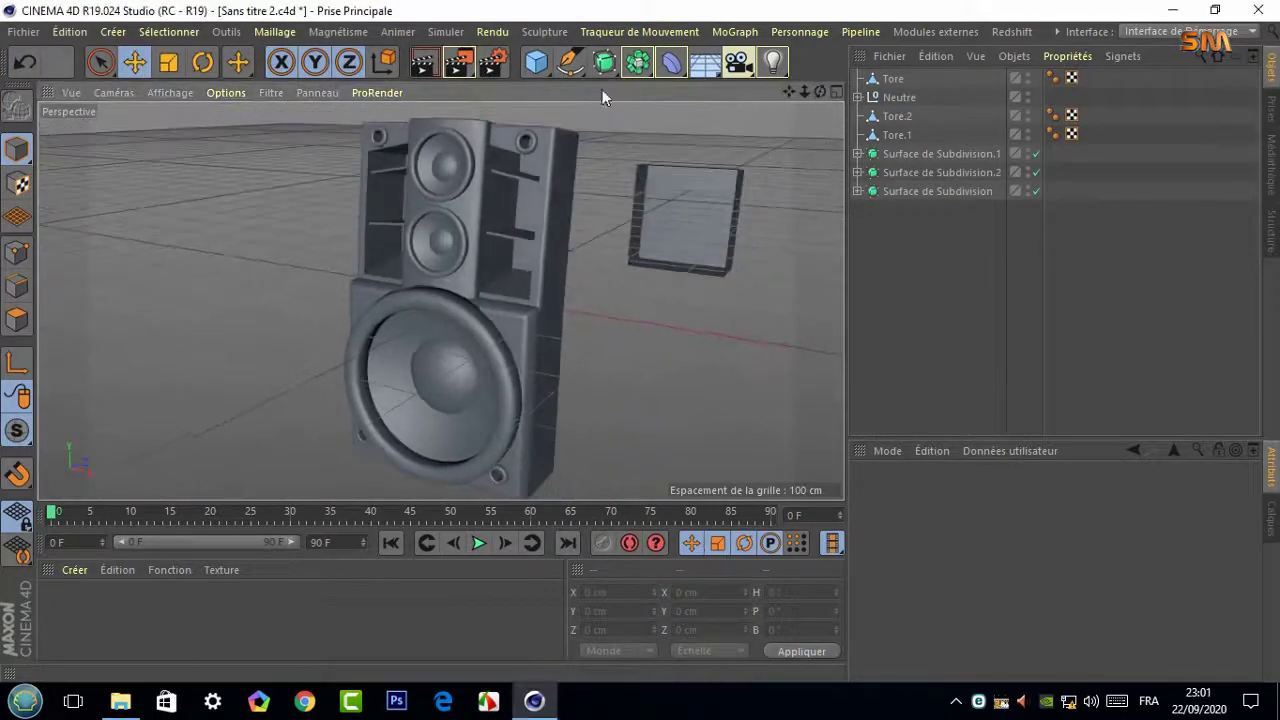
pyautogui.moveTo(536, 62); pyautogui.dragTo(600, 157)
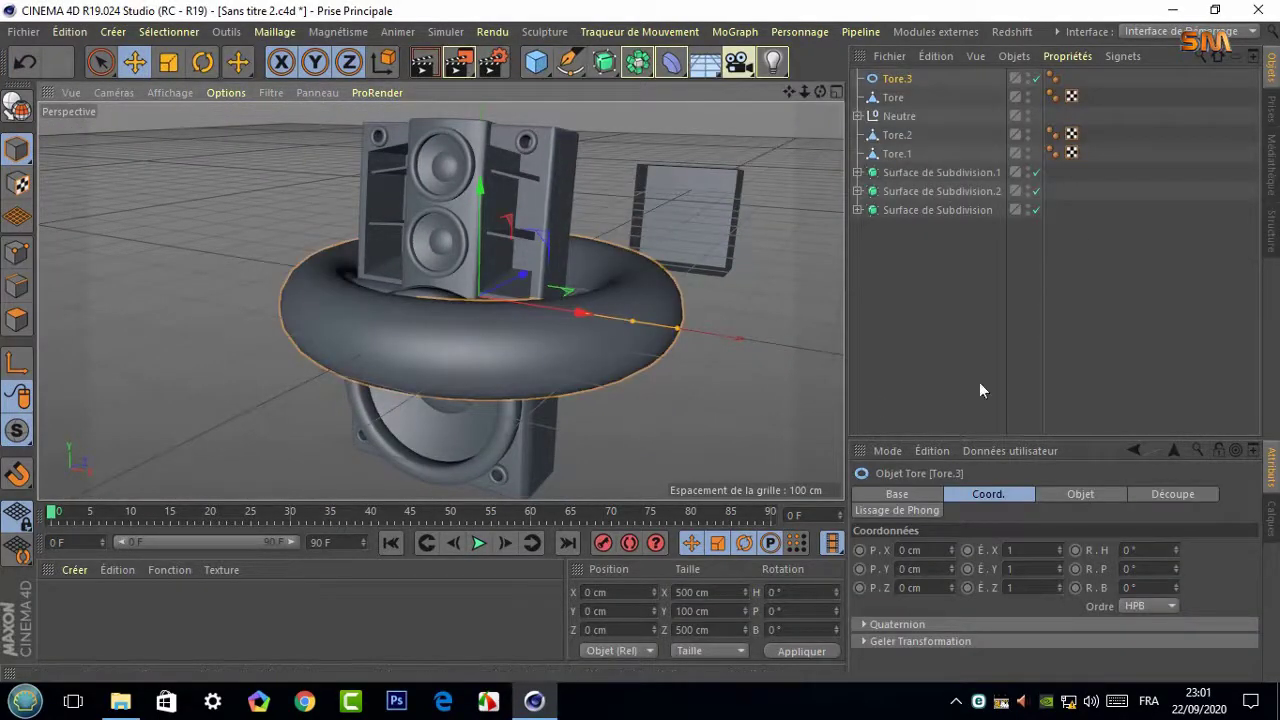
# Orient Tore.3 along -Z, thin its tube and shrink its ring radius to 110 cm
pyautogui.moveTo(990, 441); pyautogui.dragTo(990, 294)
pyautogui.click(1080, 344)
pyautogui.click(1014, 475)
pyautogui.click(1007, 566)
pyautogui.middleClick(775, 140)
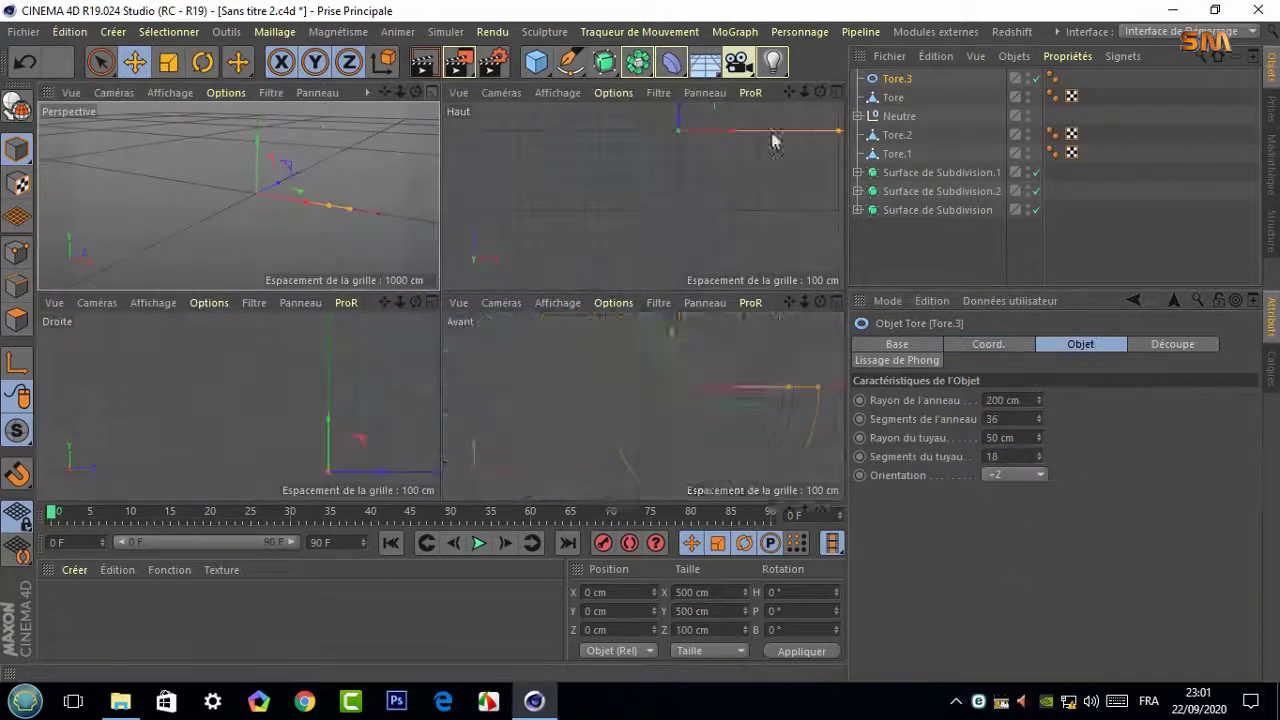
pyautogui.middleClick(623, 330)
pyautogui.moveTo(1040, 442); pyautogui.dragTo(1040, 485)
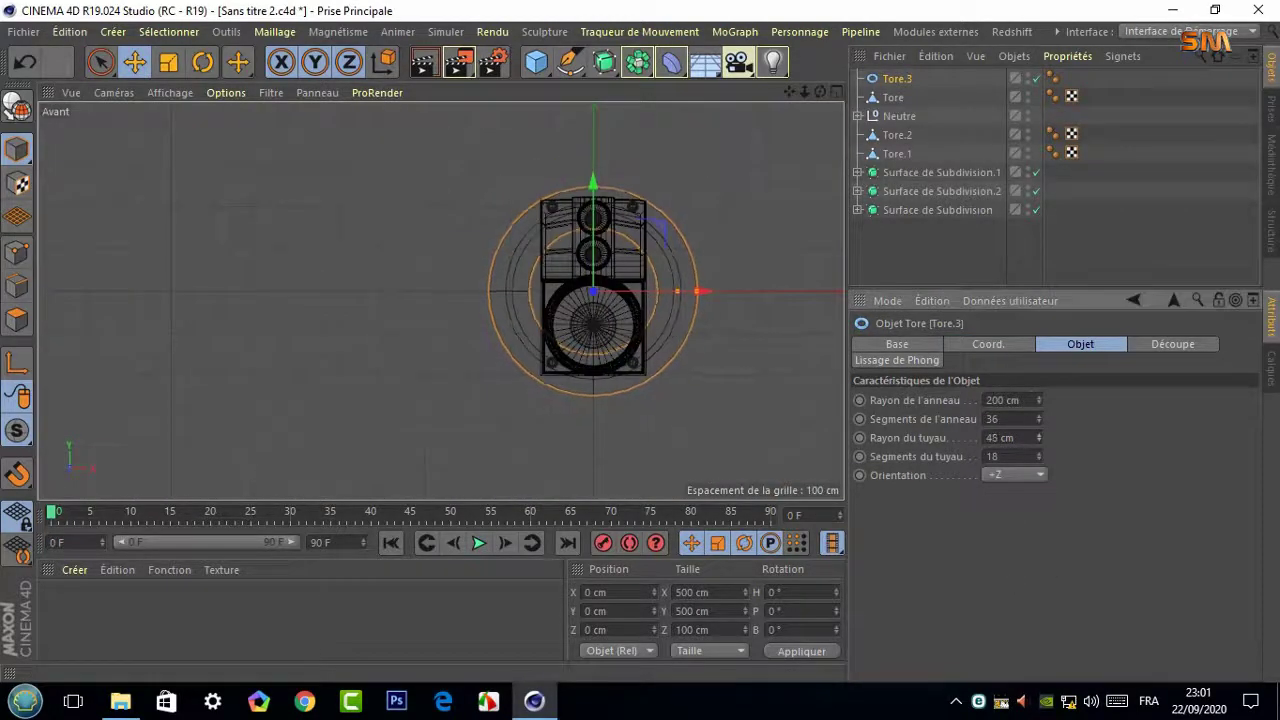
pyautogui.moveTo(1041, 402); pyautogui.dragTo(1041, 440)
# Move the torus down onto the woofer and scale it to fit the rim
pyautogui.moveTo(593, 183); pyautogui.dragTo(557, 218)
pyautogui.scroll(5, 622, 280)
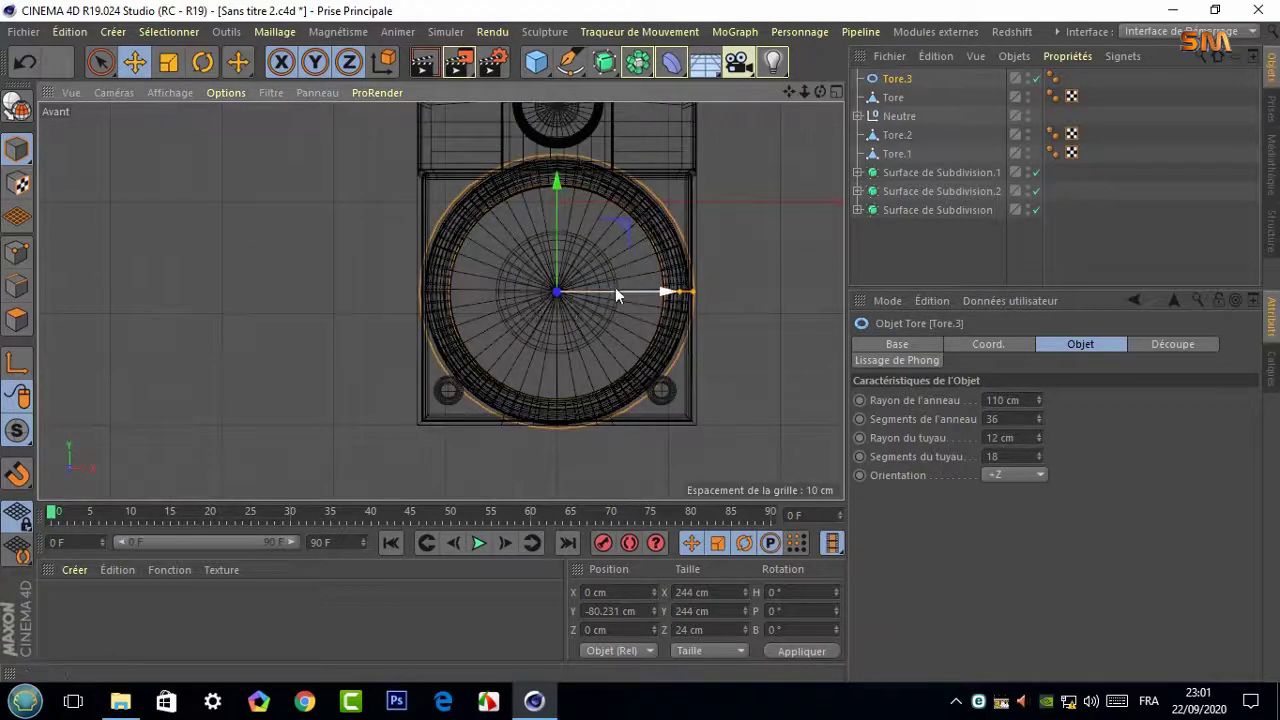
pyautogui.press('t')
pyautogui.moveTo(237, 163); pyautogui.dragTo(114, 257)
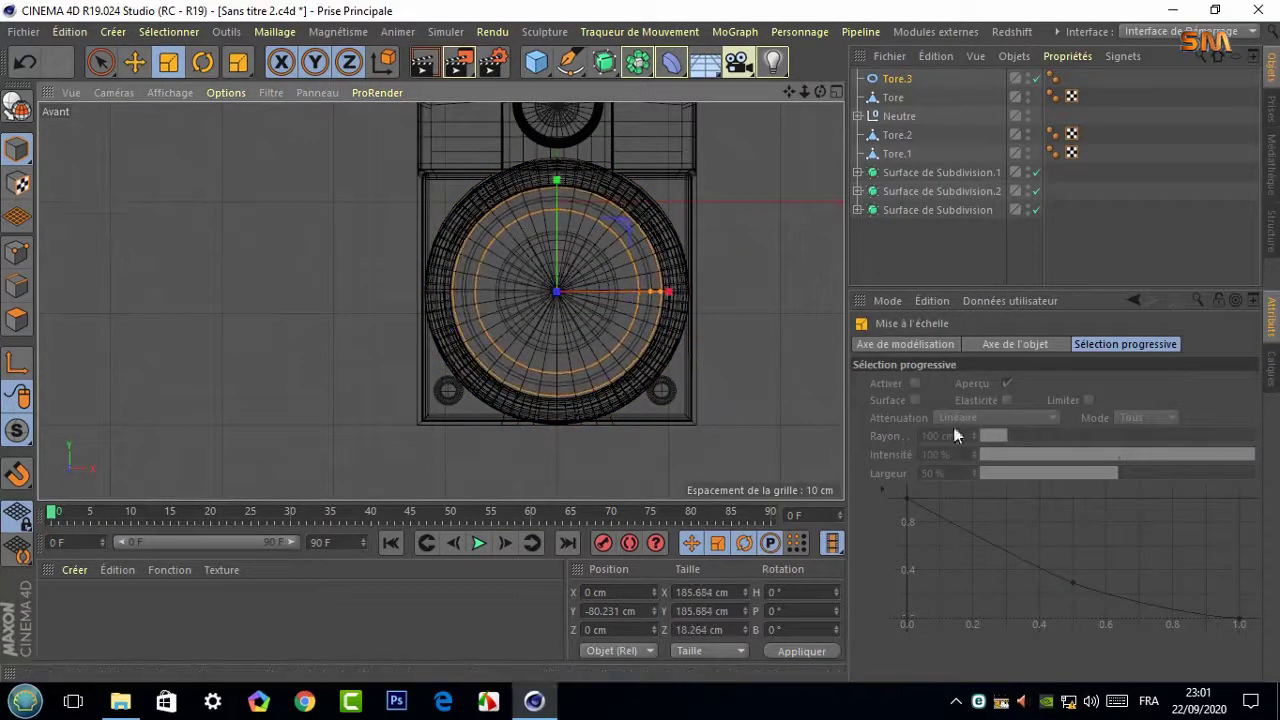
pyautogui.click(895, 80)
pyautogui.moveTo(1039, 400)
pyautogui.mouseDown()
pyautogui.moveTo(1040, 445)
pyautogui.moveTo(1038, 398)
pyautogui.mouseUp()
# Adjust the ring's depth and lower it to centre it on the woofer
pyautogui.click(836, 92)
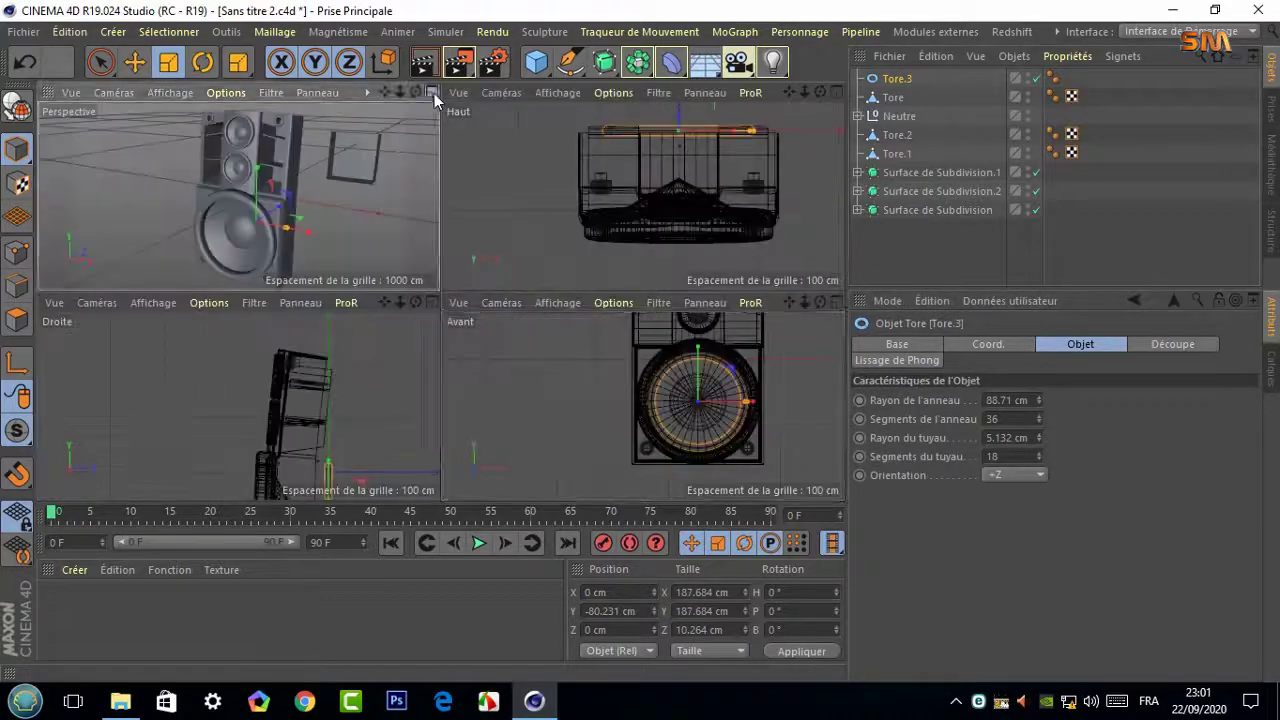
pyautogui.click(434, 93)
pyautogui.press('e')
pyautogui.moveTo(520, 318)
pyautogui.mouseDown()
pyautogui.moveTo(476, 356)
pyautogui.moveTo(514, 400)
pyautogui.mouseUp()
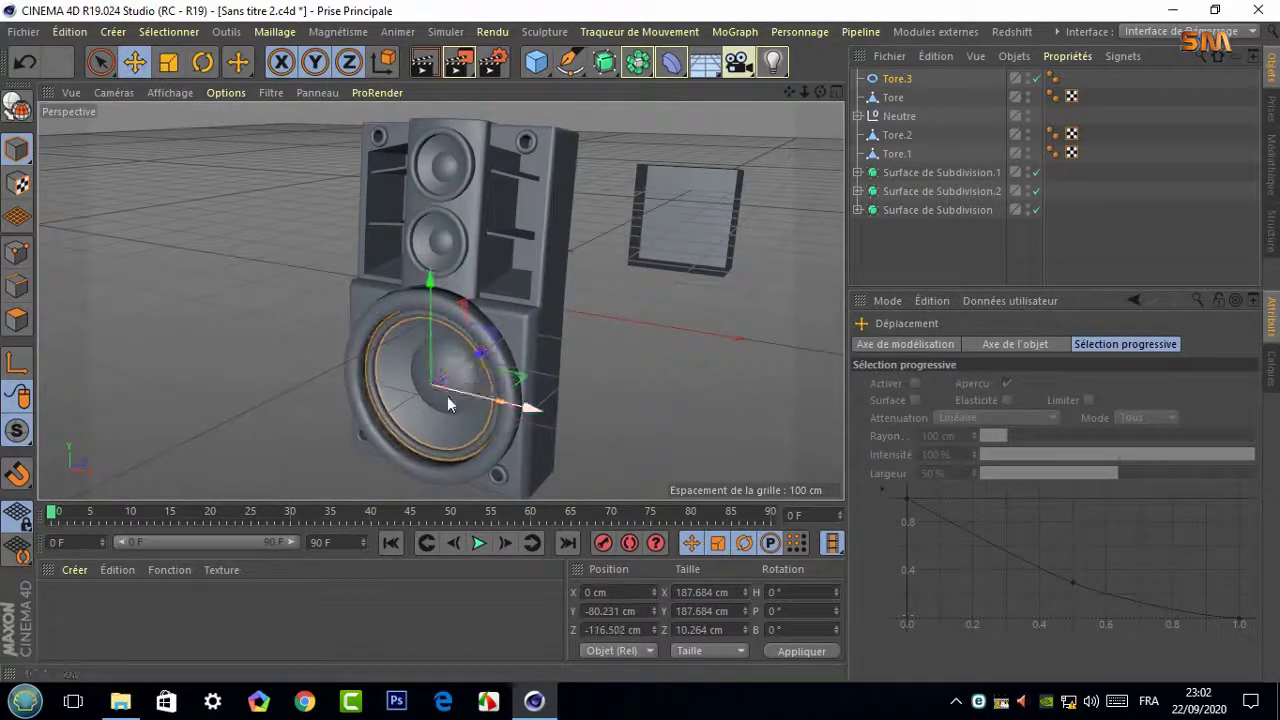
pyautogui.moveTo(820, 92)
pyautogui.mouseDown()
pyautogui.moveTo(824, 158)
pyautogui.moveTo(440, 300)
pyautogui.mouseUp()
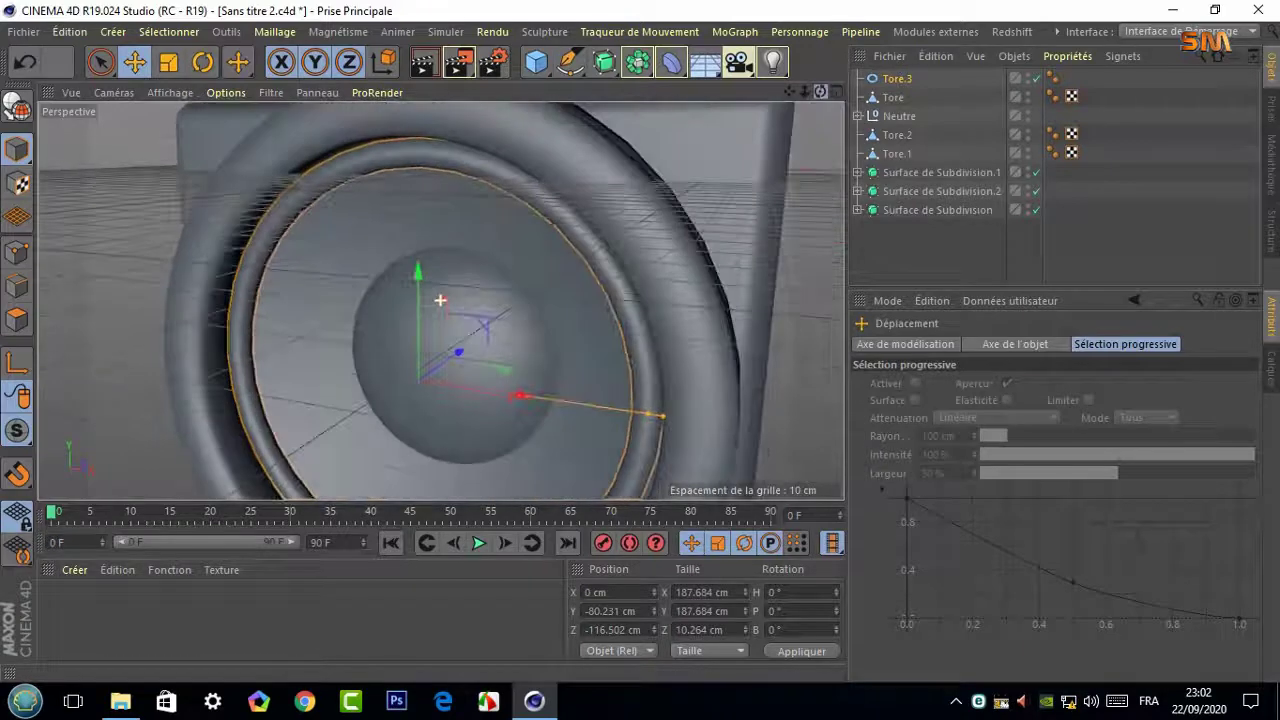
pyautogui.scroll(-3, 668, 360)
pyautogui.keyDown('alt'); pyautogui.moveTo(668, 360); pyautogui.dragTo(611, 246); pyautogui.keyUp('alt')
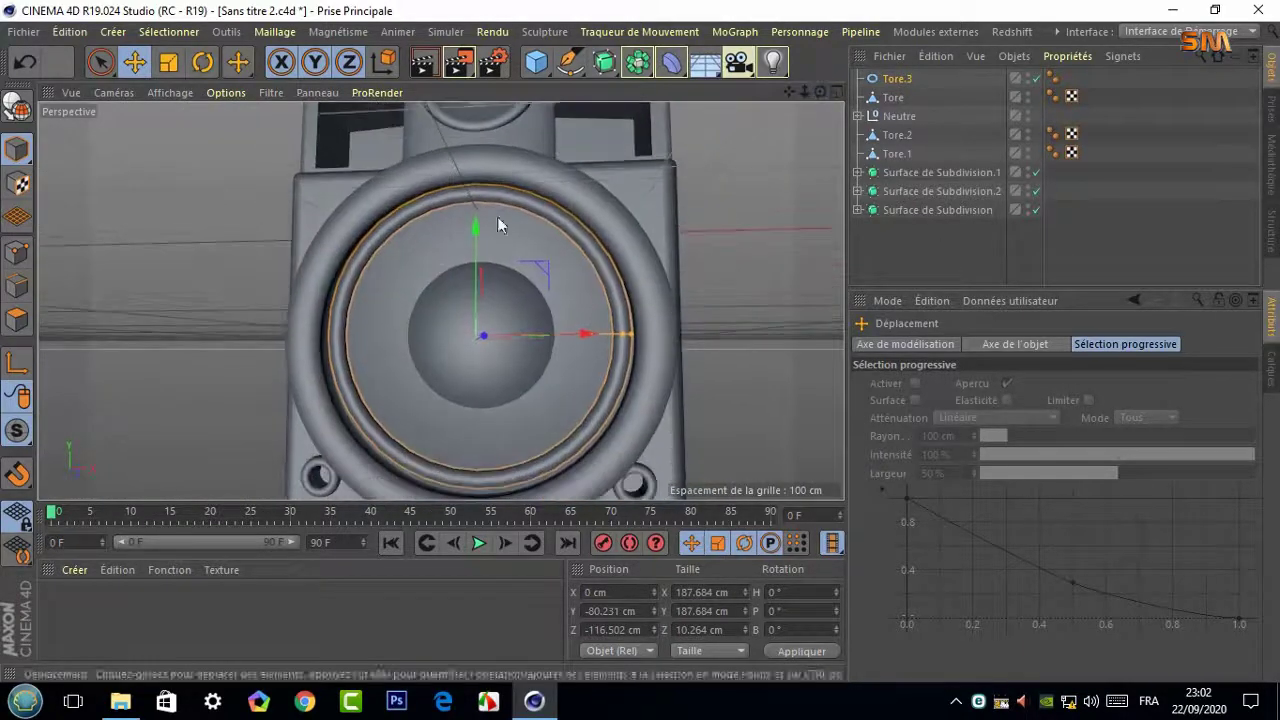
pyautogui.moveTo(475, 228); pyautogui.dragTo(474, 237)
# Set the ring radius to 91.71 cm and the tube radius to 10.132 cm
pyautogui.click(897, 78)
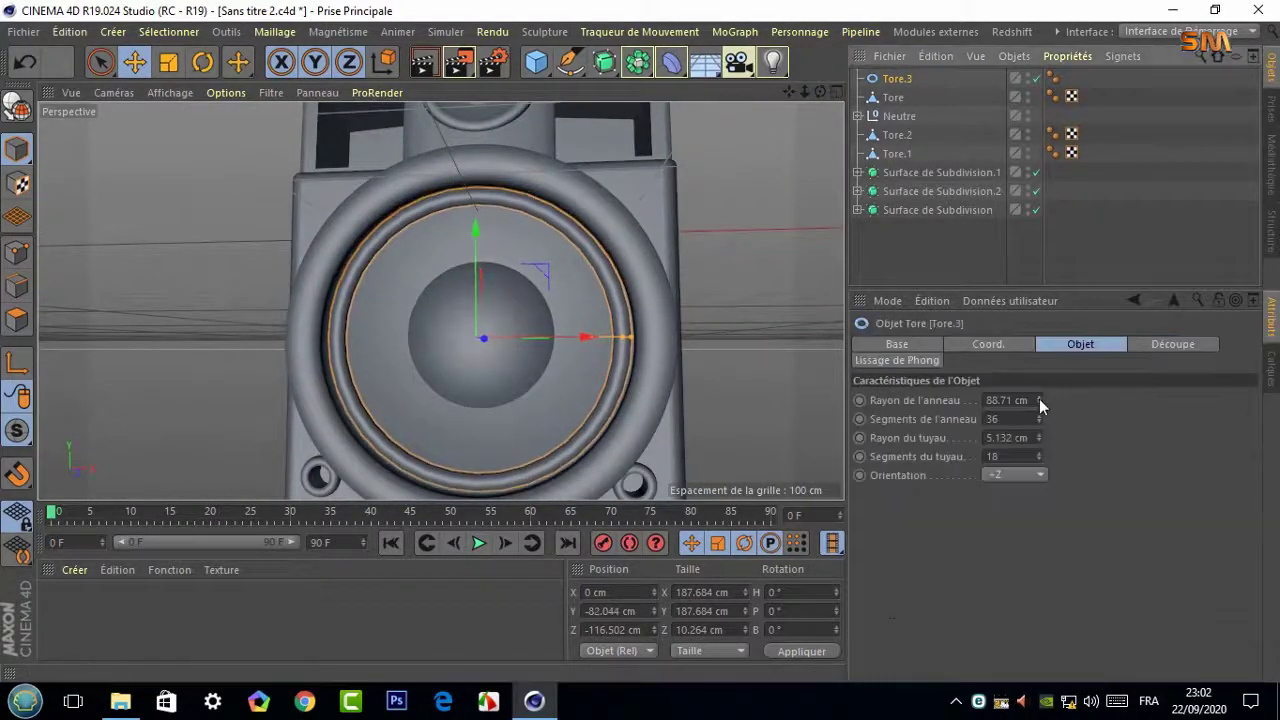
pyautogui.click(1039, 398)
pyautogui.click(1039, 398)
pyautogui.click(1039, 398)
pyautogui.click(1039, 436)
pyautogui.click(1039, 436)
pyautogui.click(1038, 434)
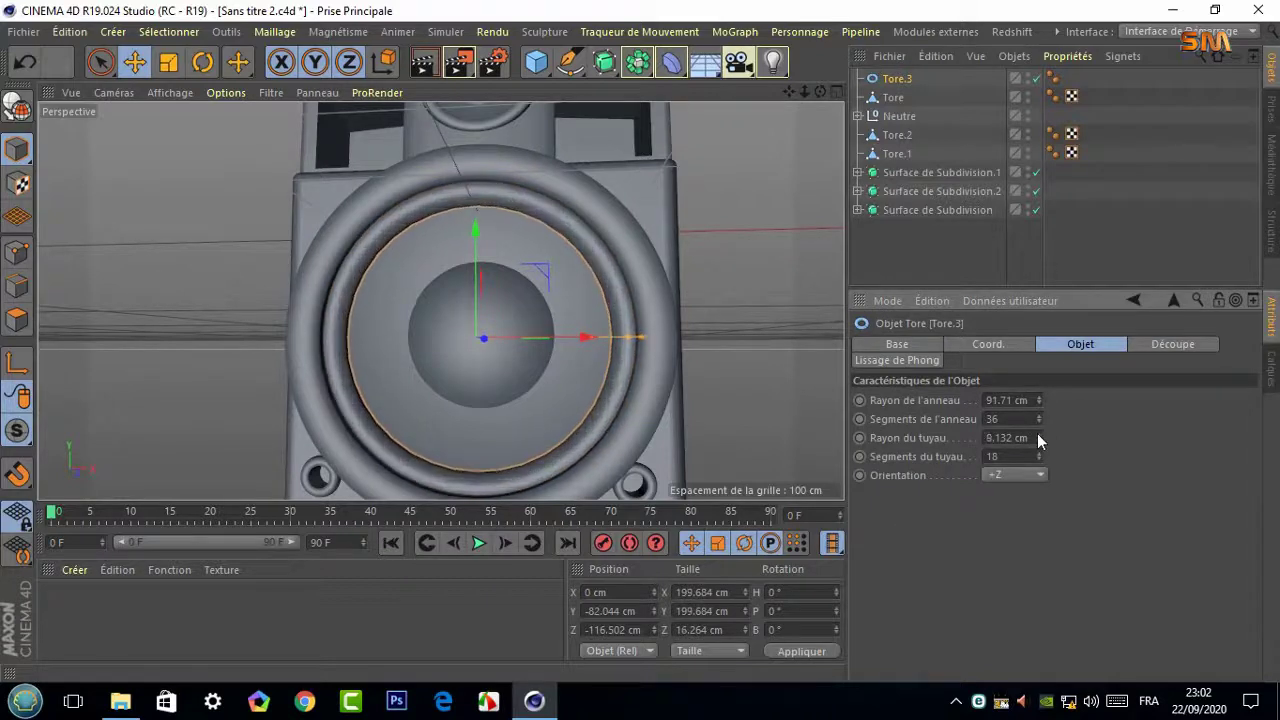
pyautogui.click(1038, 434)
pyautogui.click(1038, 435)
# Flatten the ring to a 0.71 depth scale and show wireframe over shading
pyautogui.click(988, 344)
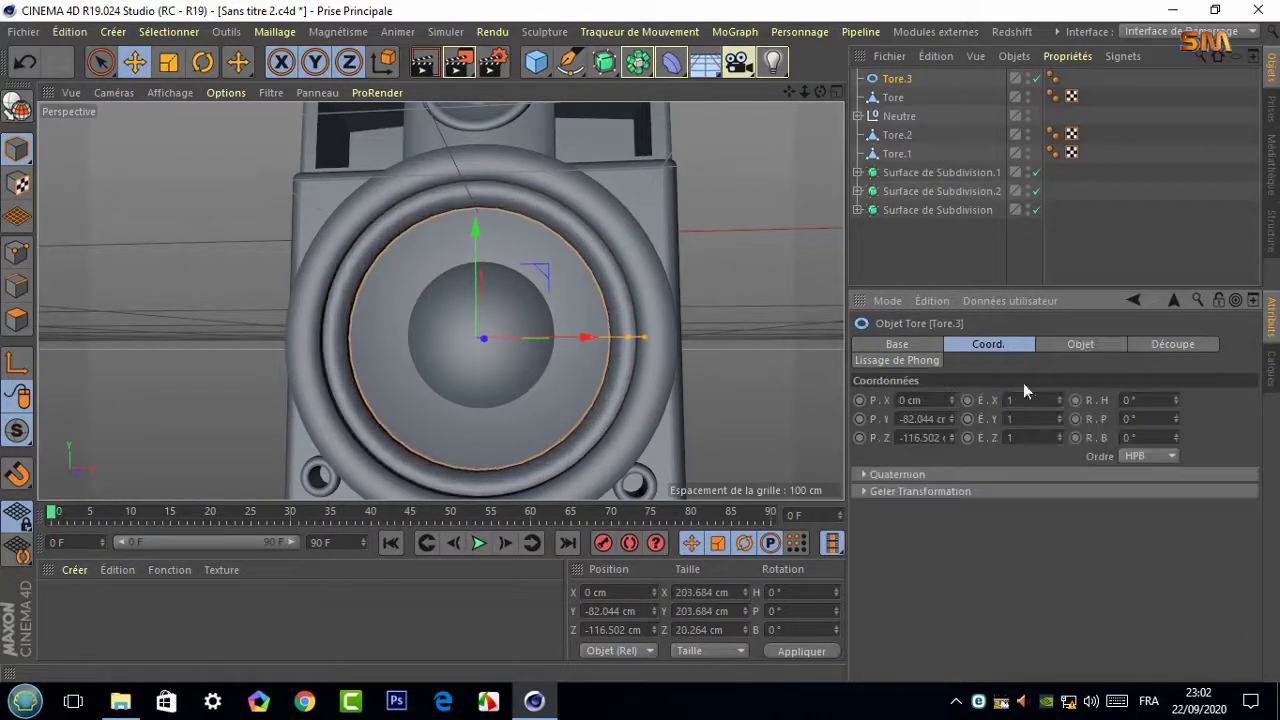
pyautogui.moveTo(1060, 441); pyautogui.dragTo(1000, 441)
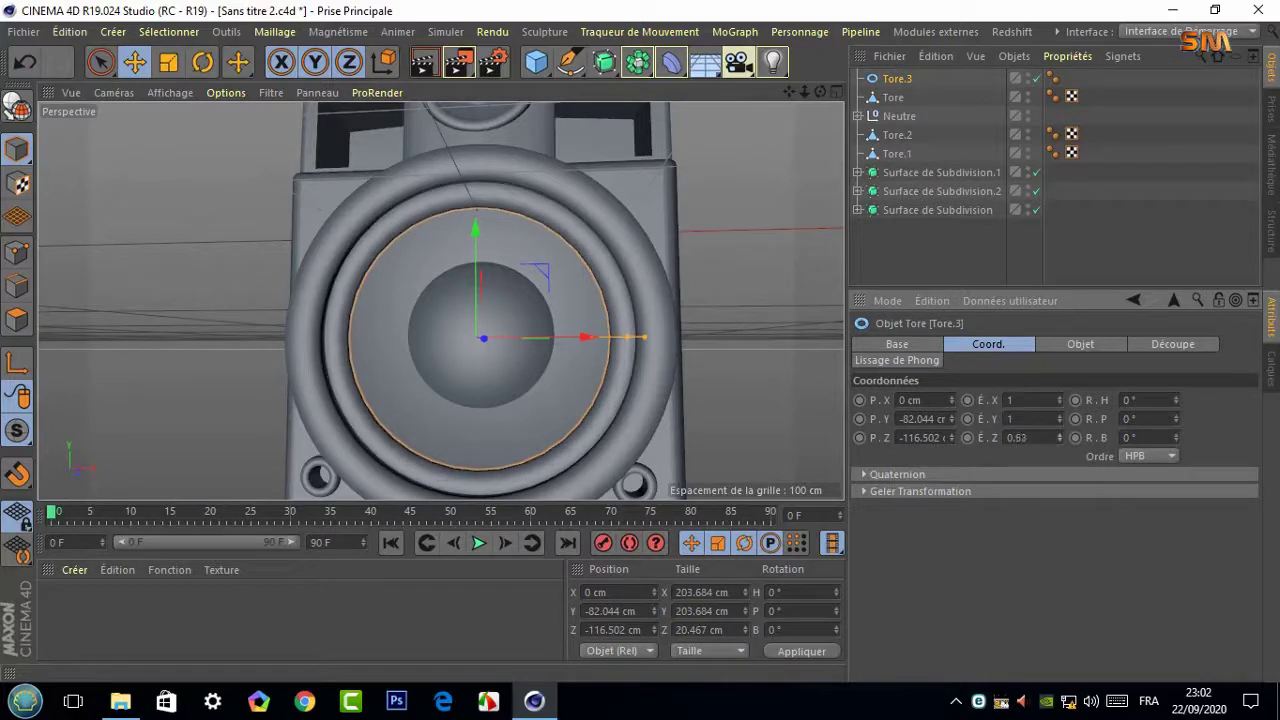
pyautogui.click(170, 92)
pyautogui.click(200, 122)
pyautogui.keyDown('alt'); pyautogui.moveTo(523, 251); pyautogui.dragTo(440, 300); pyautogui.keyUp('alt')
pyautogui.scroll(-5, 545, 282)
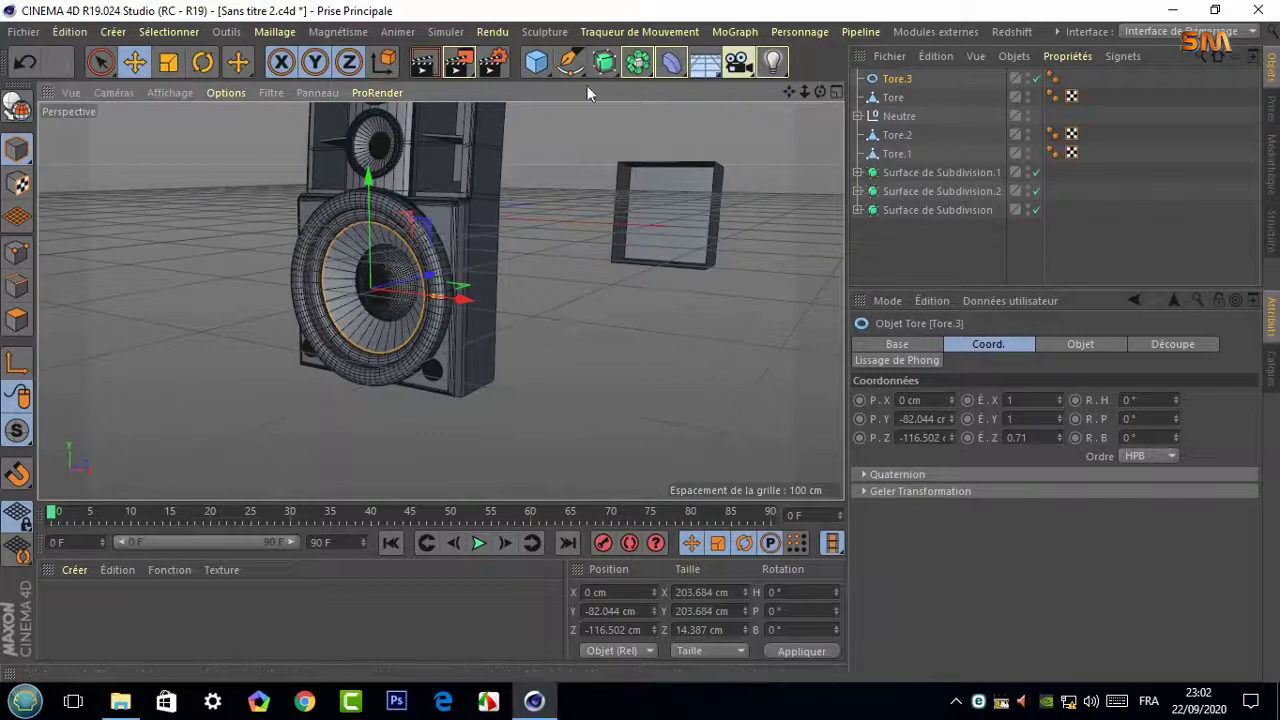
# Add a Cône in front of the speaker and set its orientation to -X
pyautogui.click(543, 63)
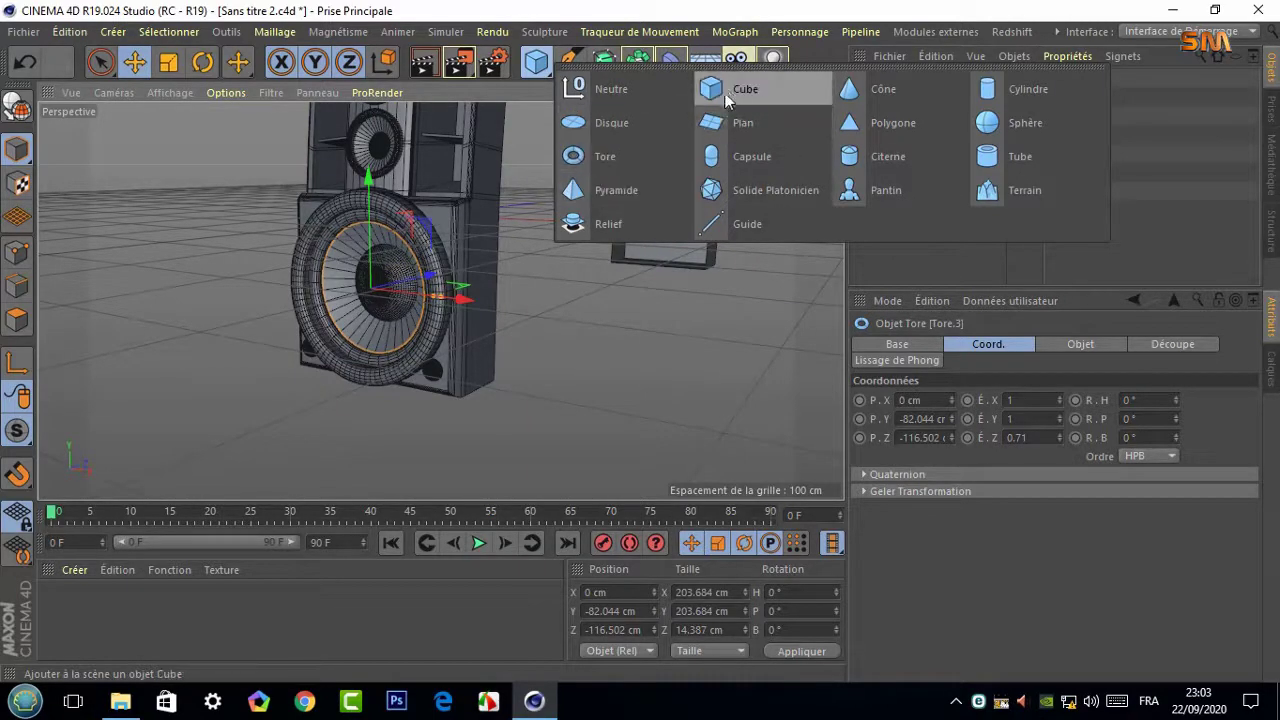
pyautogui.click(848, 93)
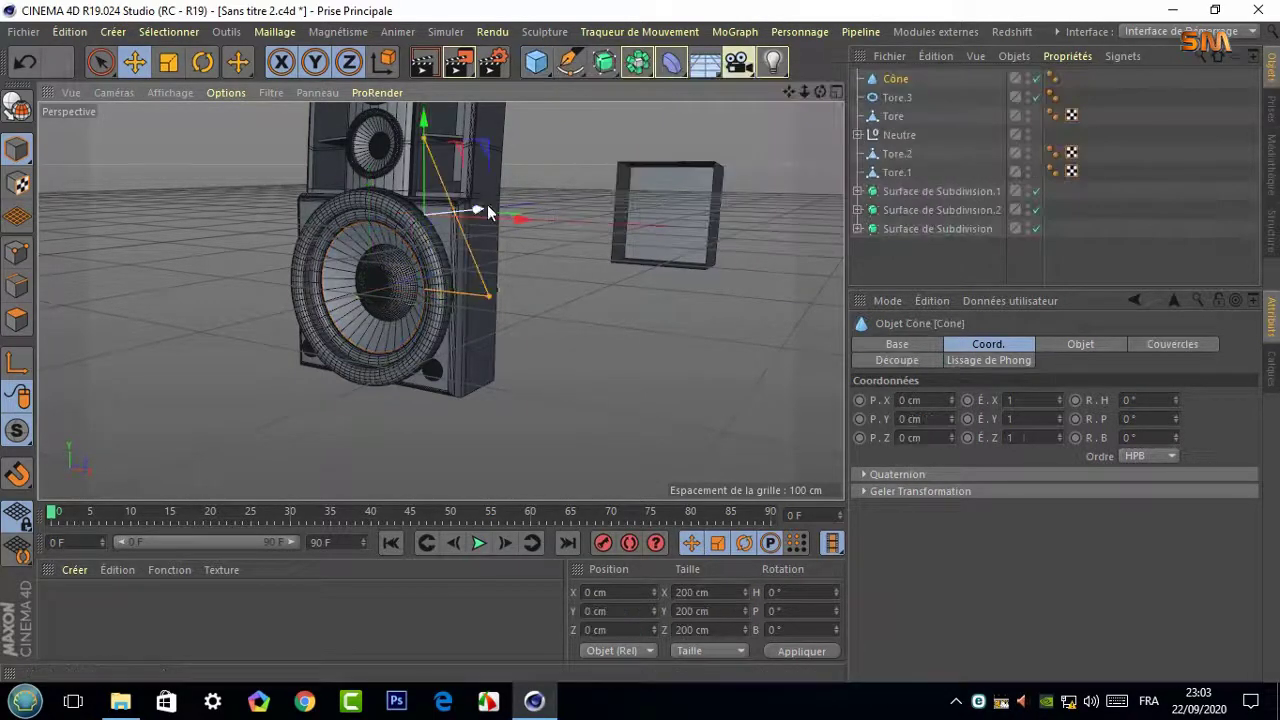
pyautogui.moveTo(487, 210); pyautogui.dragTo(382, 232)
pyautogui.click(1080, 344)
pyautogui.click(1010, 493)
pyautogui.click(987, 578)
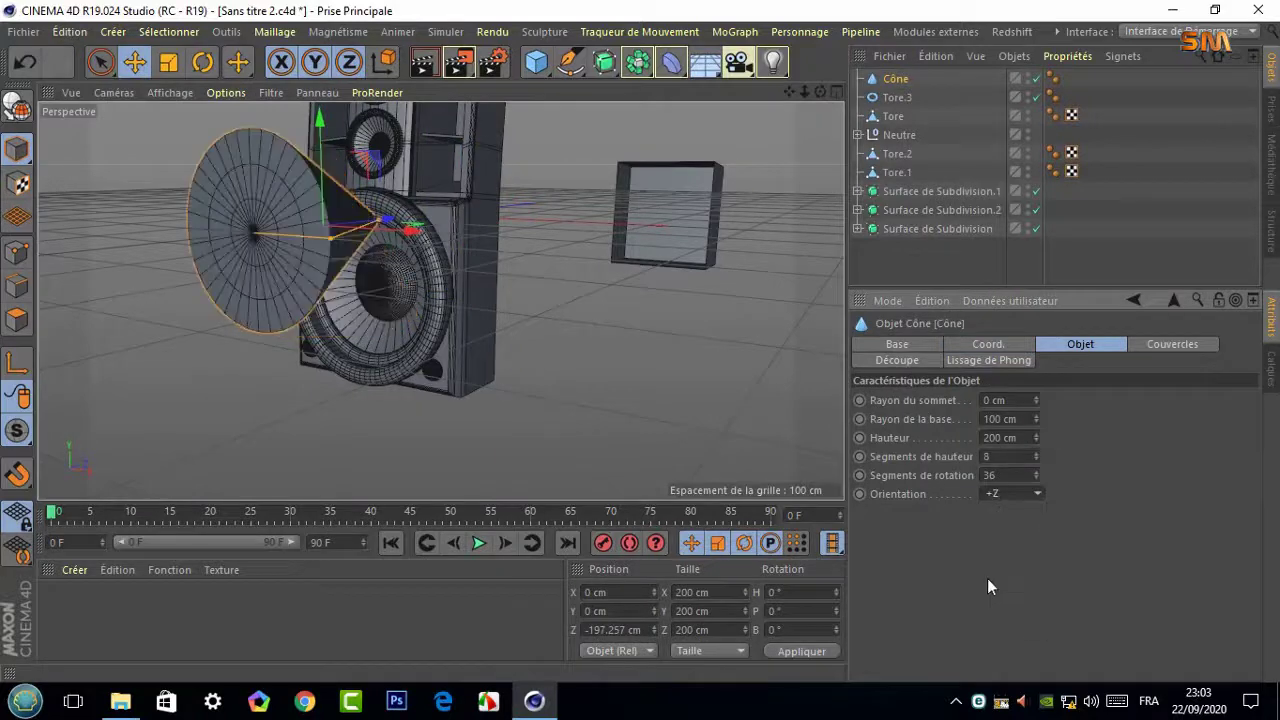
pyautogui.click(1037, 493)
pyautogui.click(995, 600)
# Set the cone's base radius to 21 cm and rotate it to about -30°
pyautogui.press('r')
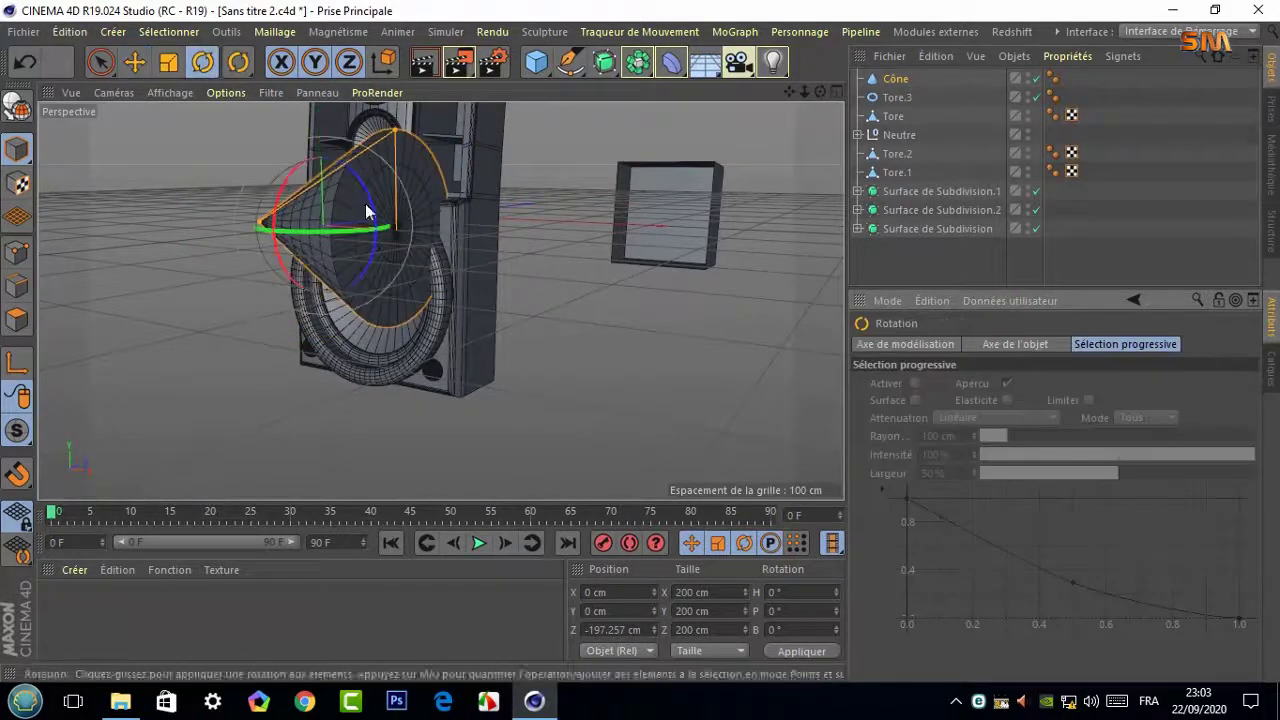
pyautogui.moveTo(367, 212); pyautogui.dragTo(360, 290)
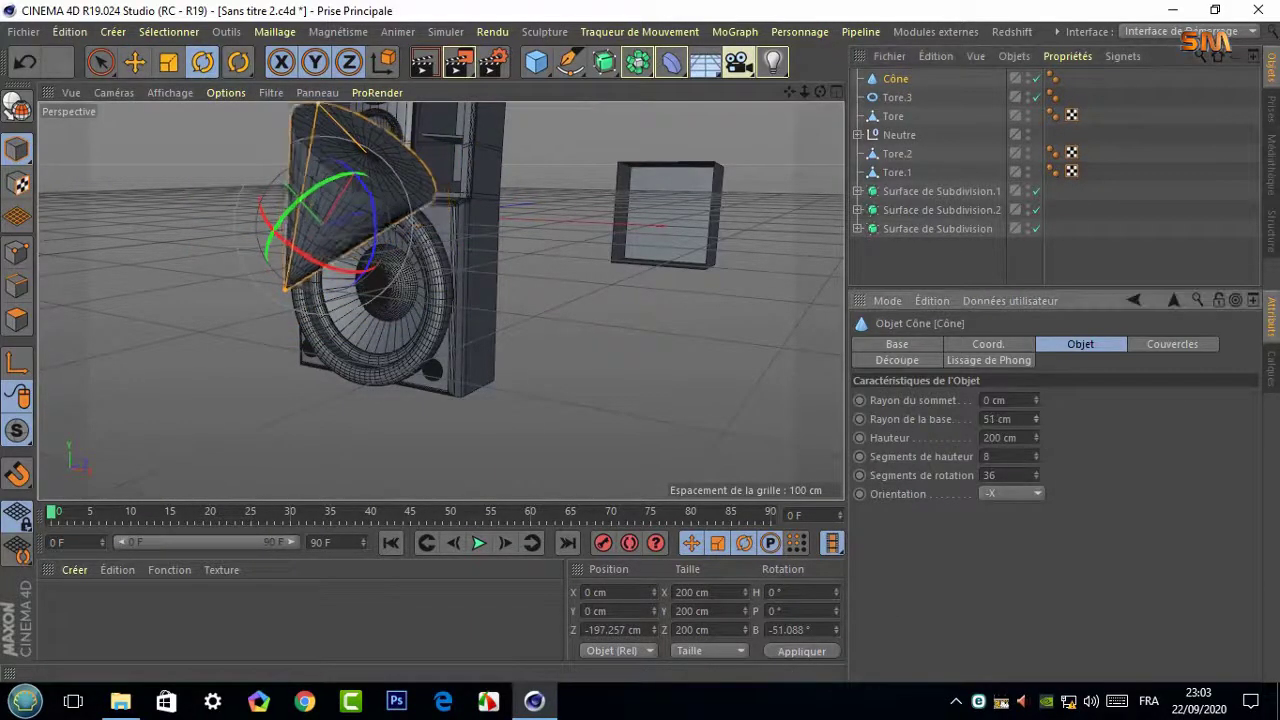
pyautogui.moveTo(1036, 419); pyautogui.dragTo(1035, 448)
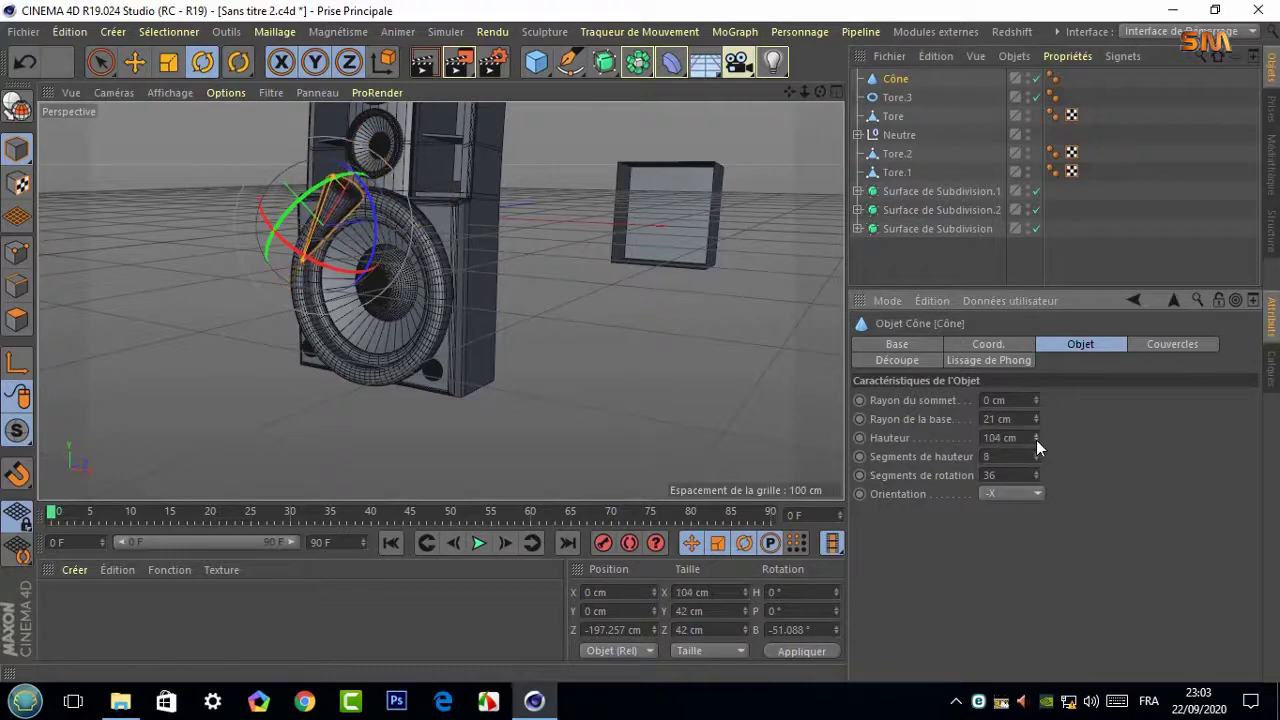
pyautogui.press('e')
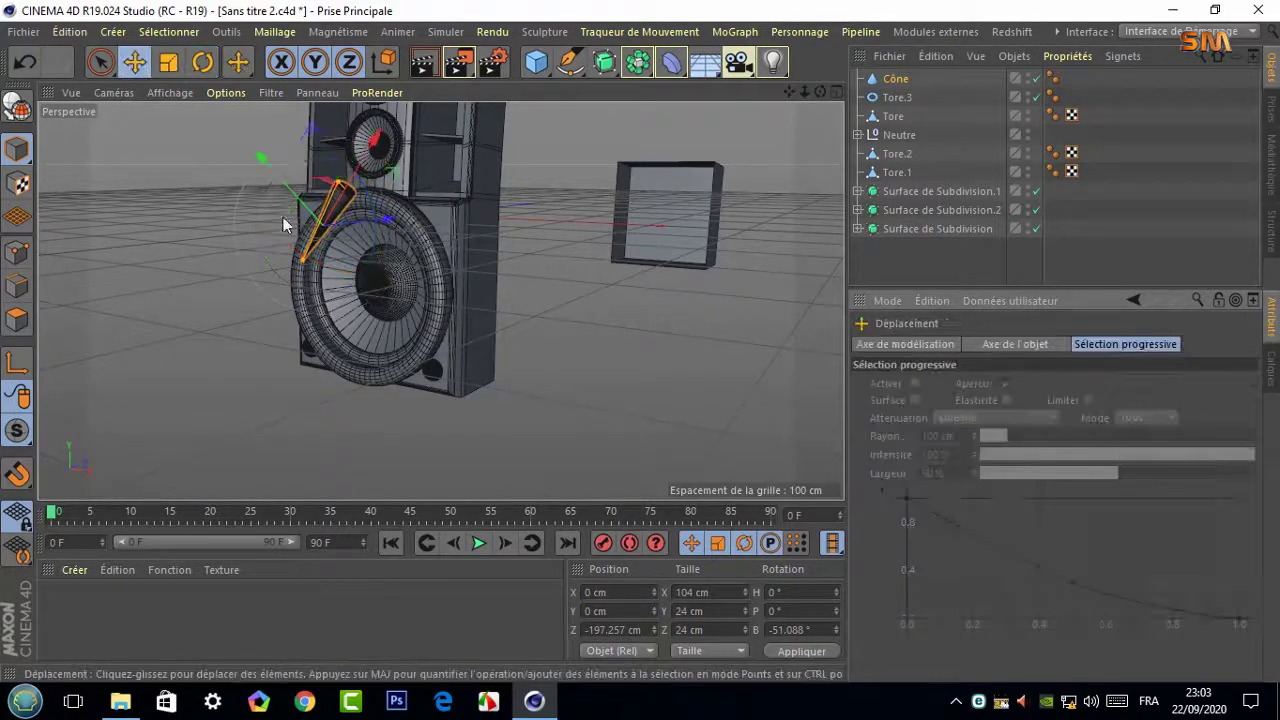
pyautogui.moveTo(820, 91); pyautogui.dragTo(771, 121)
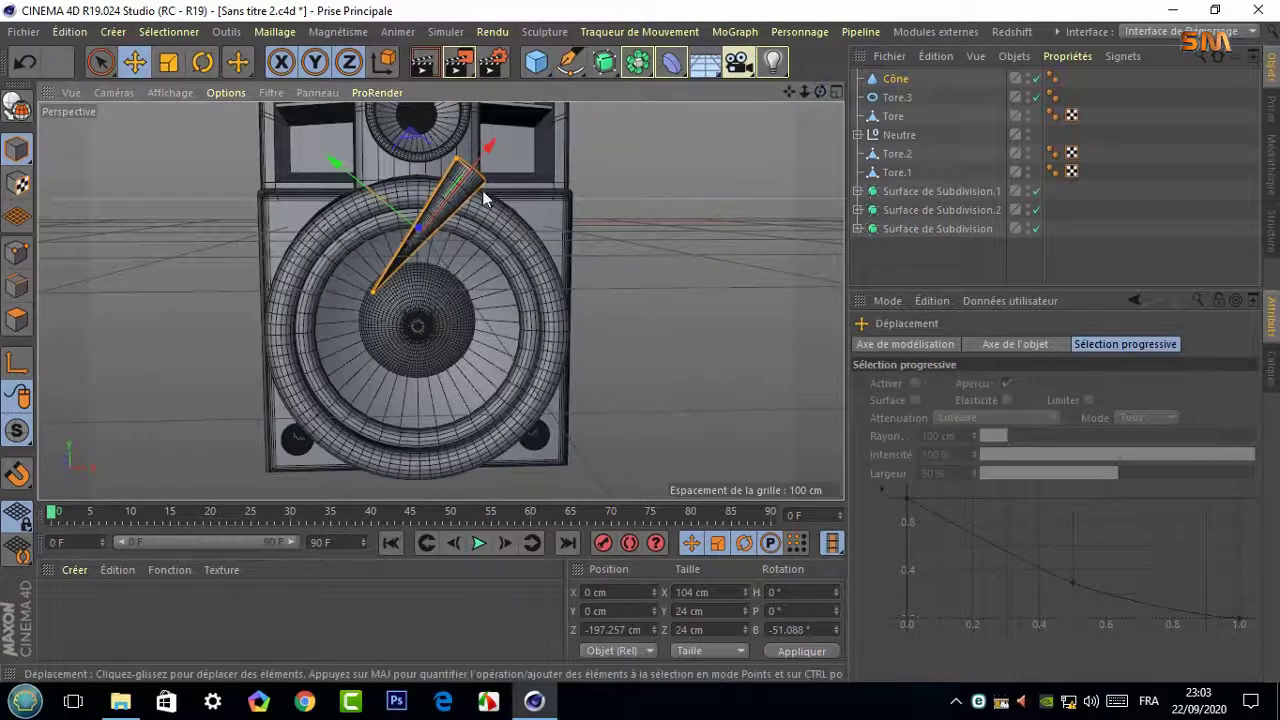
pyautogui.press('r')
pyautogui.moveTo(483, 200)
pyautogui.mouseDown()
pyautogui.moveTo(491, 240)
pyautogui.moveTo(446, 220)
pyautogui.mouseUp()
# Push the cone back against the woofer and tilt it to follow the surround
pyautogui.press('e')
pyautogui.middleClick(600, 300)
pyautogui.middleClick(300, 200)
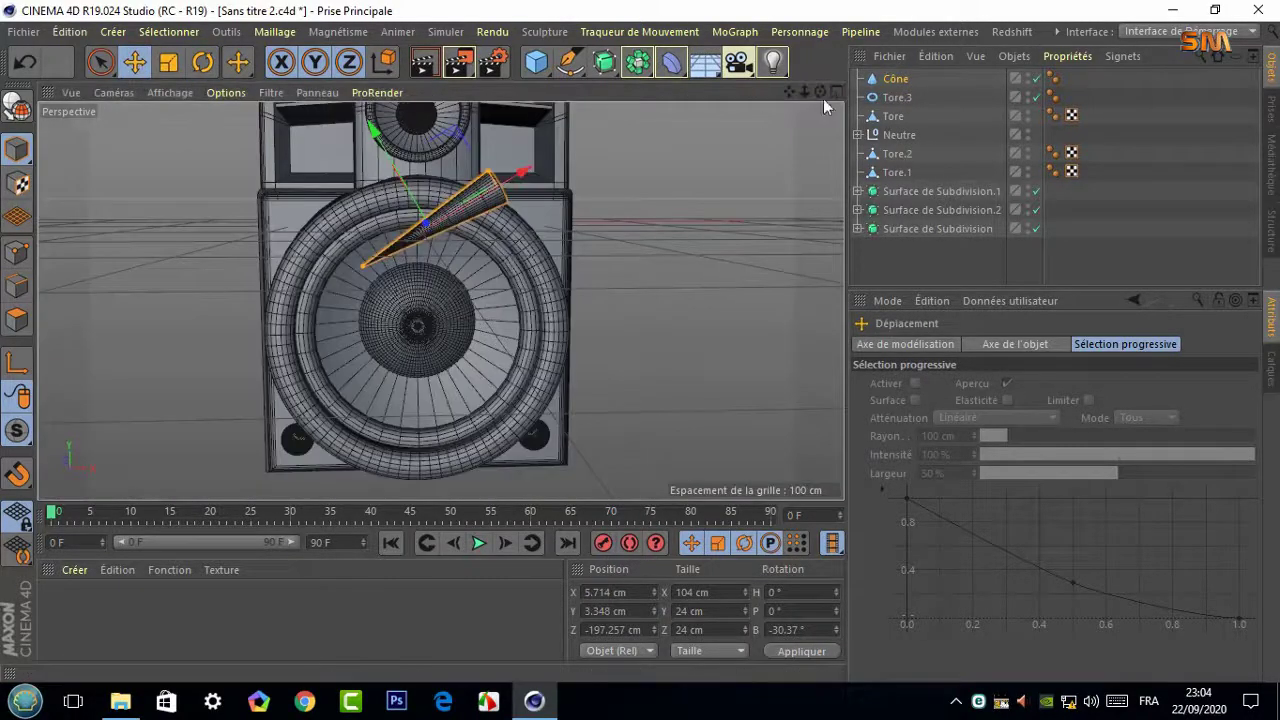
pyautogui.moveTo(820, 92); pyautogui.dragTo(523, 209)
pyautogui.moveTo(405, 225)
pyautogui.mouseDown()
pyautogui.moveTo(491, 238)
pyautogui.moveTo(437, 300)
pyautogui.moveTo(329, 249)
pyautogui.moveTo(440, 297)
pyautogui.mouseUp()
pyautogui.scroll(5, 437, 300)
pyautogui.scroll(3, 440, 297)
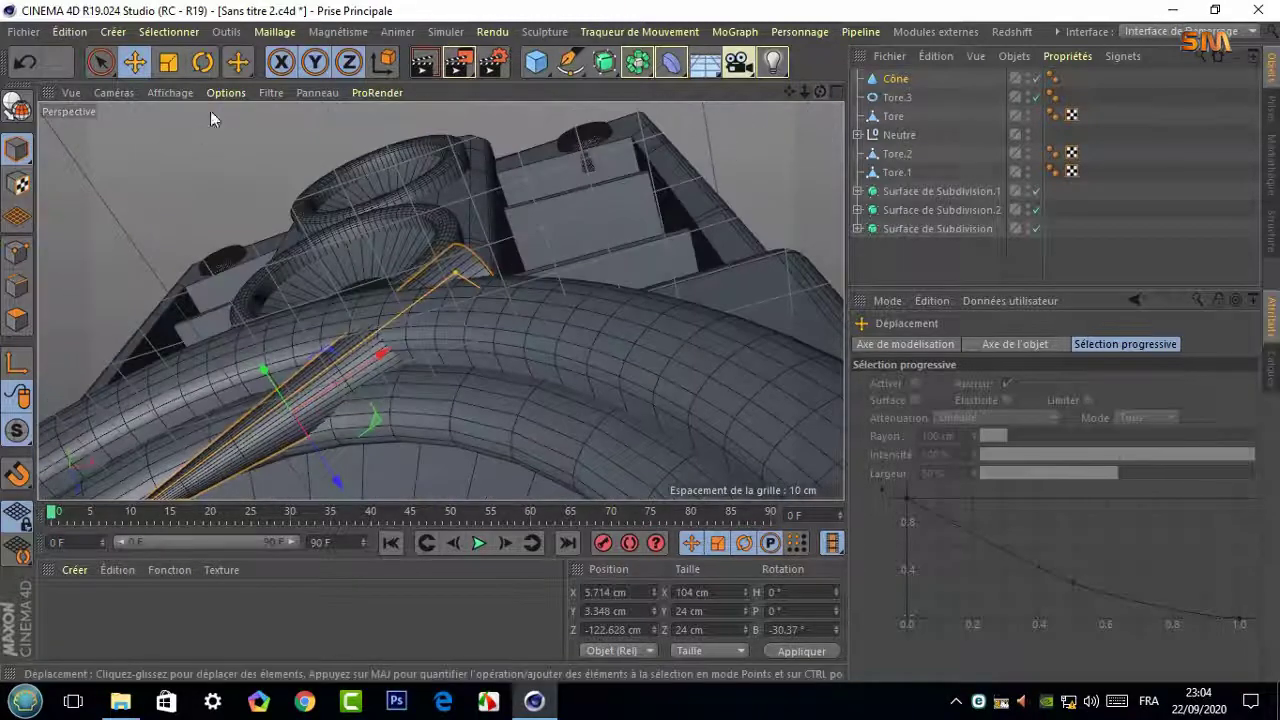
pyautogui.press('r')
pyautogui.moveTo(290, 420); pyautogui.dragTo(337, 480)
pyautogui.press('e')
# Shrink the cone to about half size and slide it onto the surround against the woofer
pyautogui.click(895, 78)
pyautogui.press('t')
pyautogui.moveTo(250, 420); pyautogui.dragTo(50, 420)
pyautogui.moveTo(340, 385); pyautogui.dragTo(328, 395)
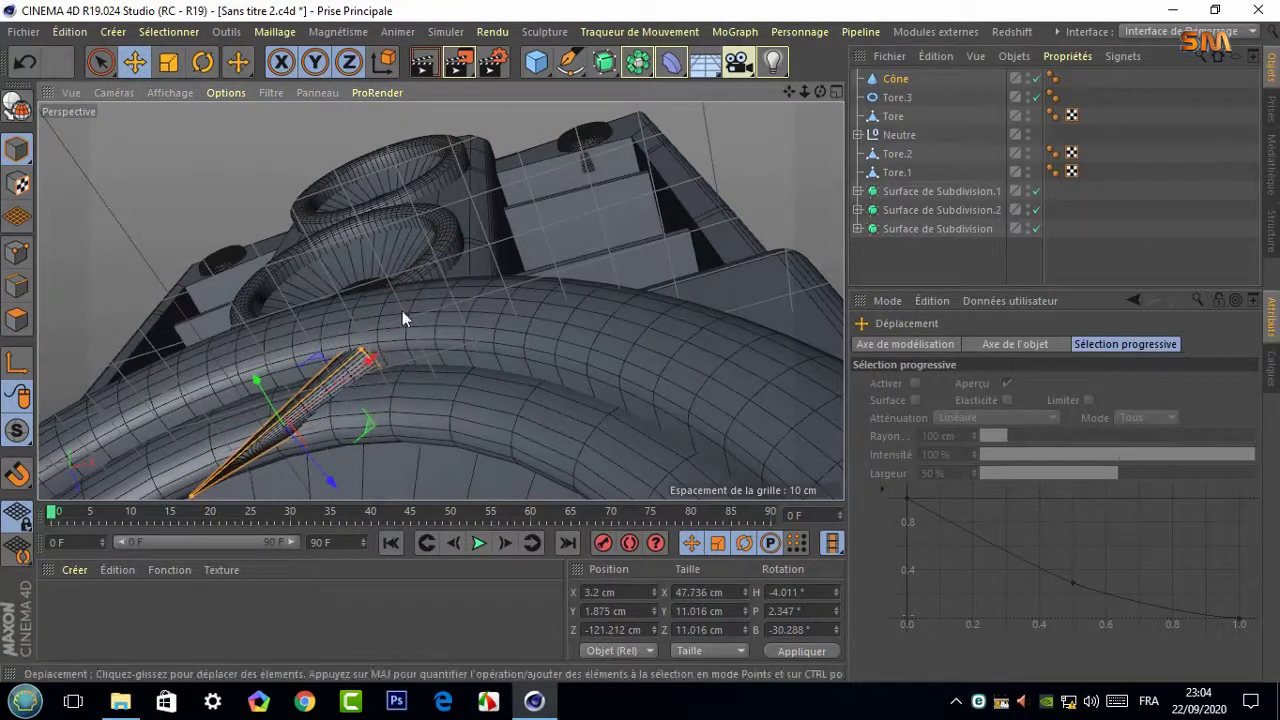
pyautogui.moveTo(329, 474); pyautogui.dragTo(322, 470)
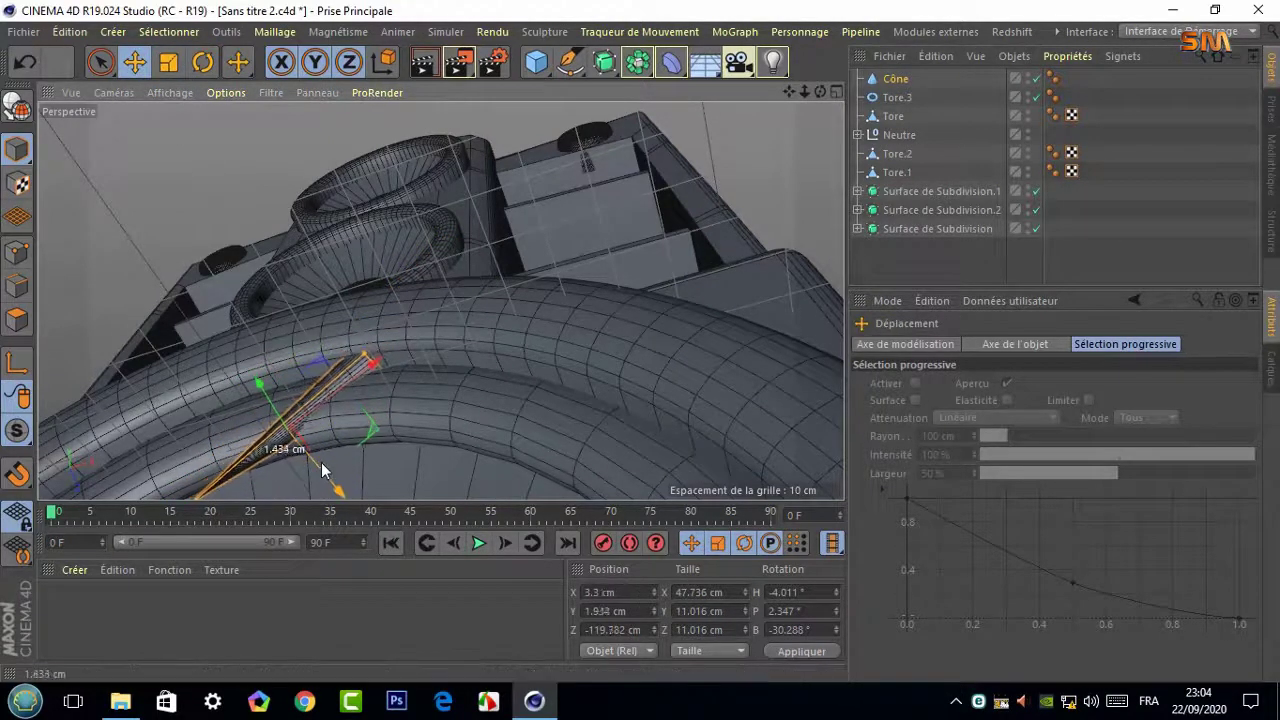
pyautogui.middleClick(441, 301)
pyautogui.middleClick(441, 301)
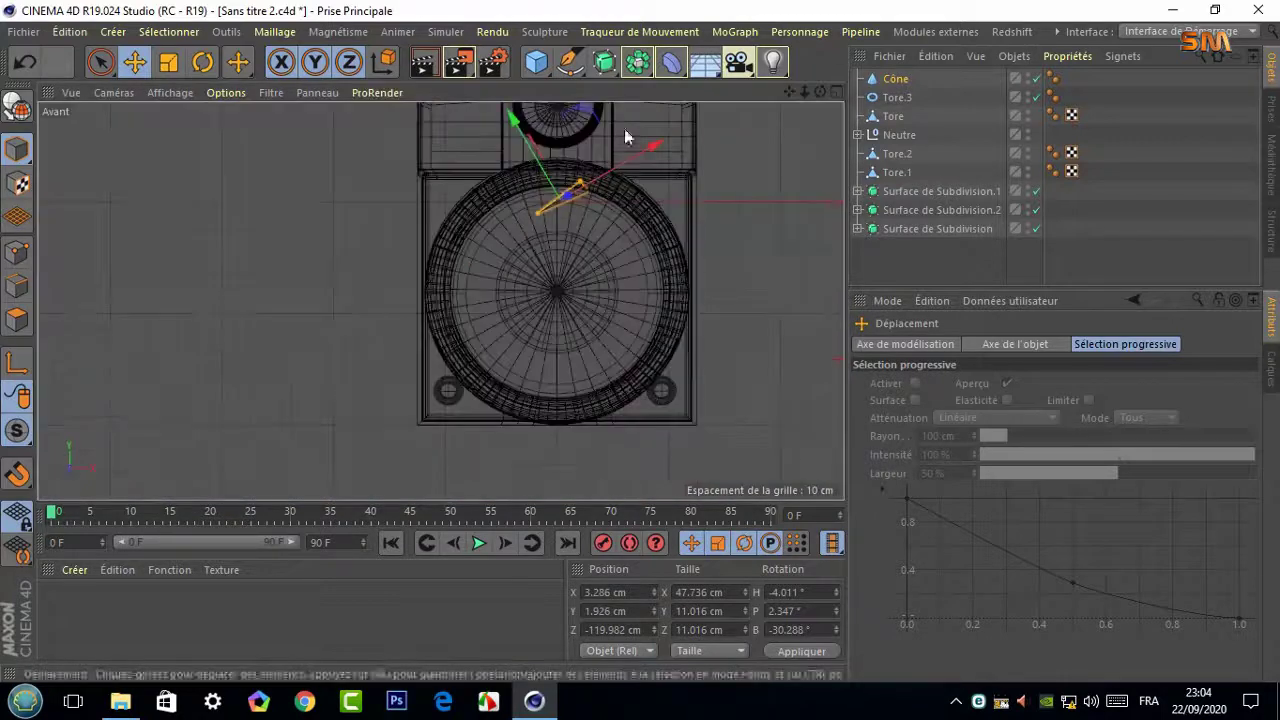
# Add a MoGraph Cloneur and nest the Cône inside it
pyautogui.click(735, 32)
pyautogui.click(757, 171)
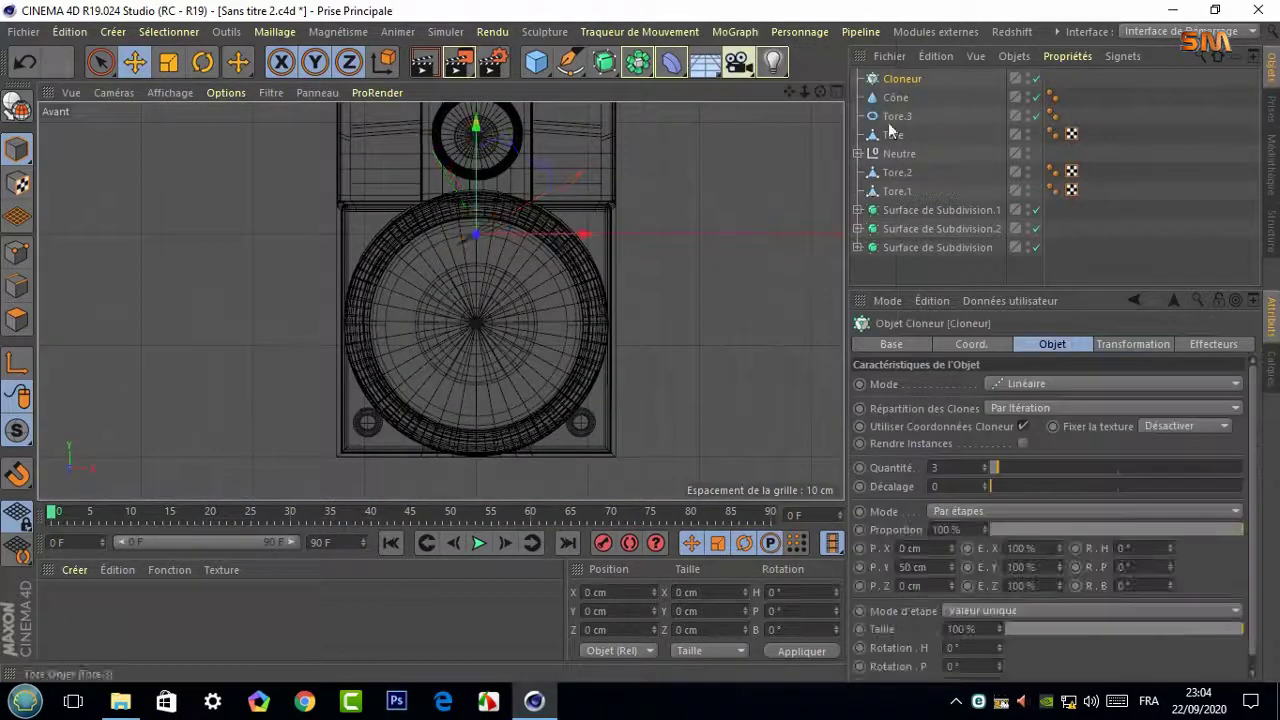
pyautogui.moveTo(897, 96); pyautogui.dragTo(892, 82)
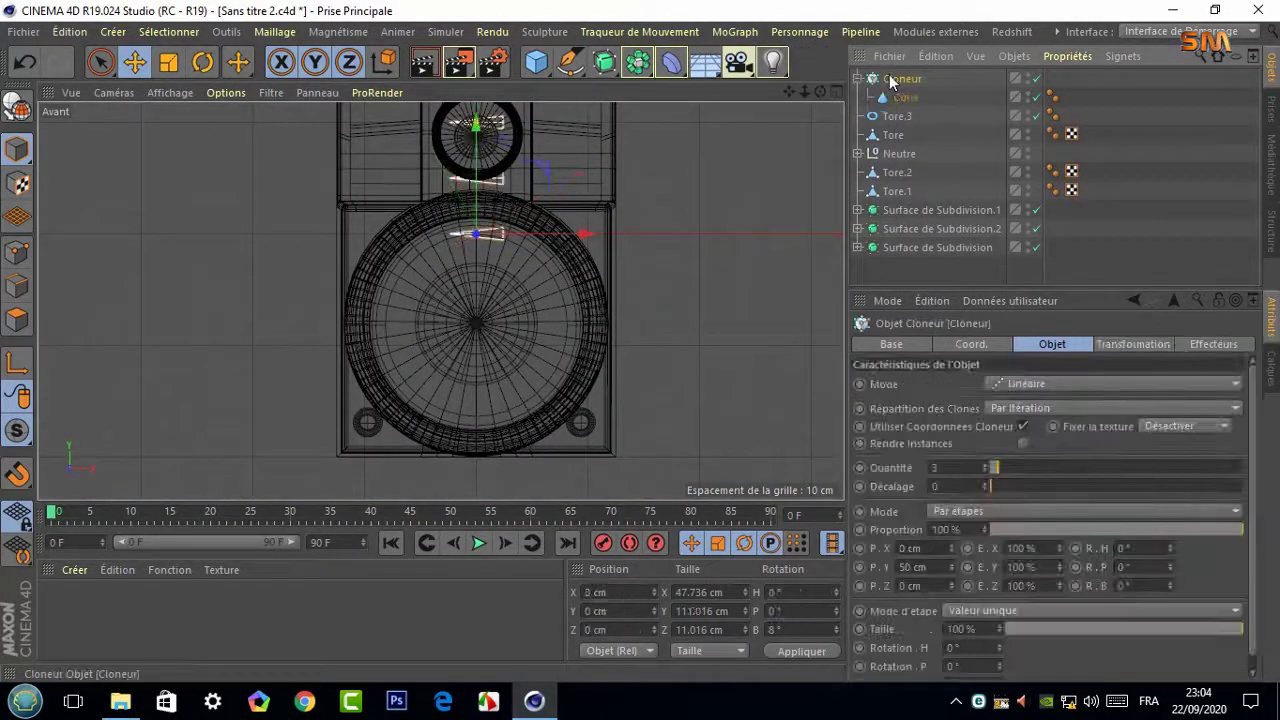
# Set the Cloneur to Radial mode, giving five cones, and rotate the clones' heading to 149°
pyautogui.click(1010, 384)
pyautogui.click(1010, 420)
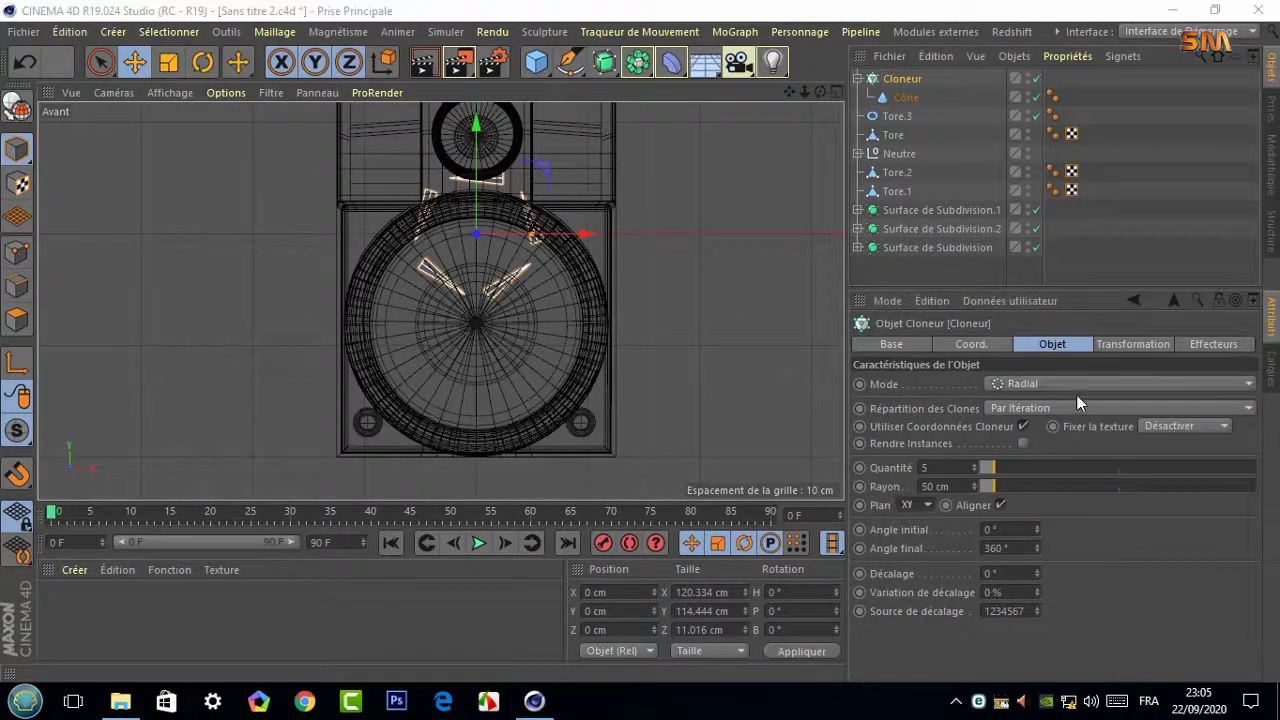
pyautogui.click(1160, 345)
pyautogui.moveTo(1169, 405); pyautogui.dragTo(1169, 370)
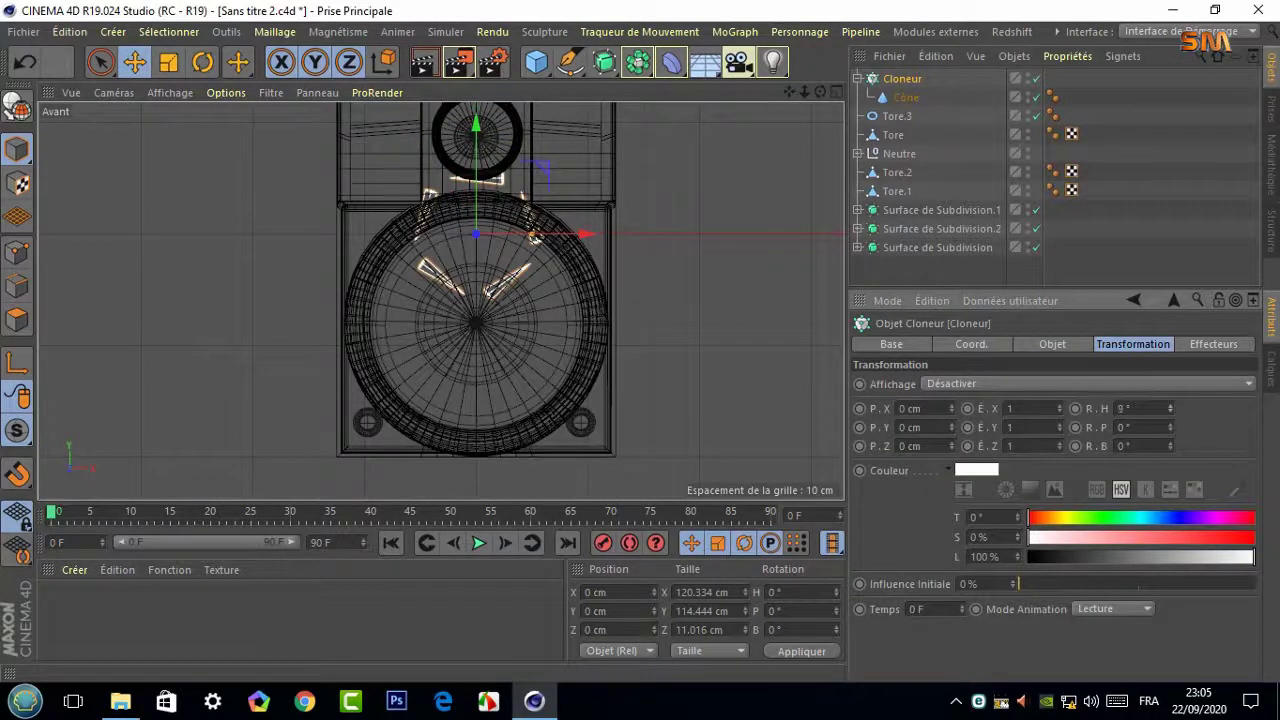
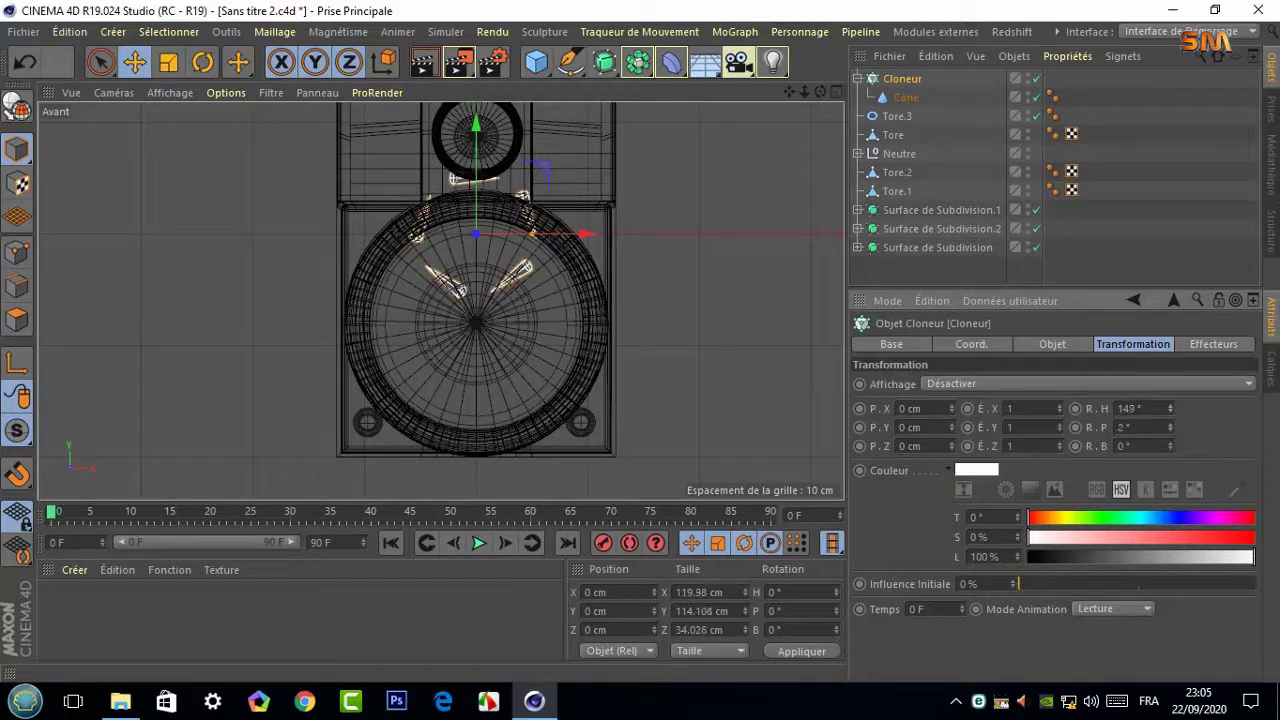
# Set the Cloner to 13 cones at a 102 cm radius, lowered in Y and rotated around the rim
pyautogui.click(1052, 344)
pyautogui.moveTo(997, 469); pyautogui.dragTo(1001, 484)
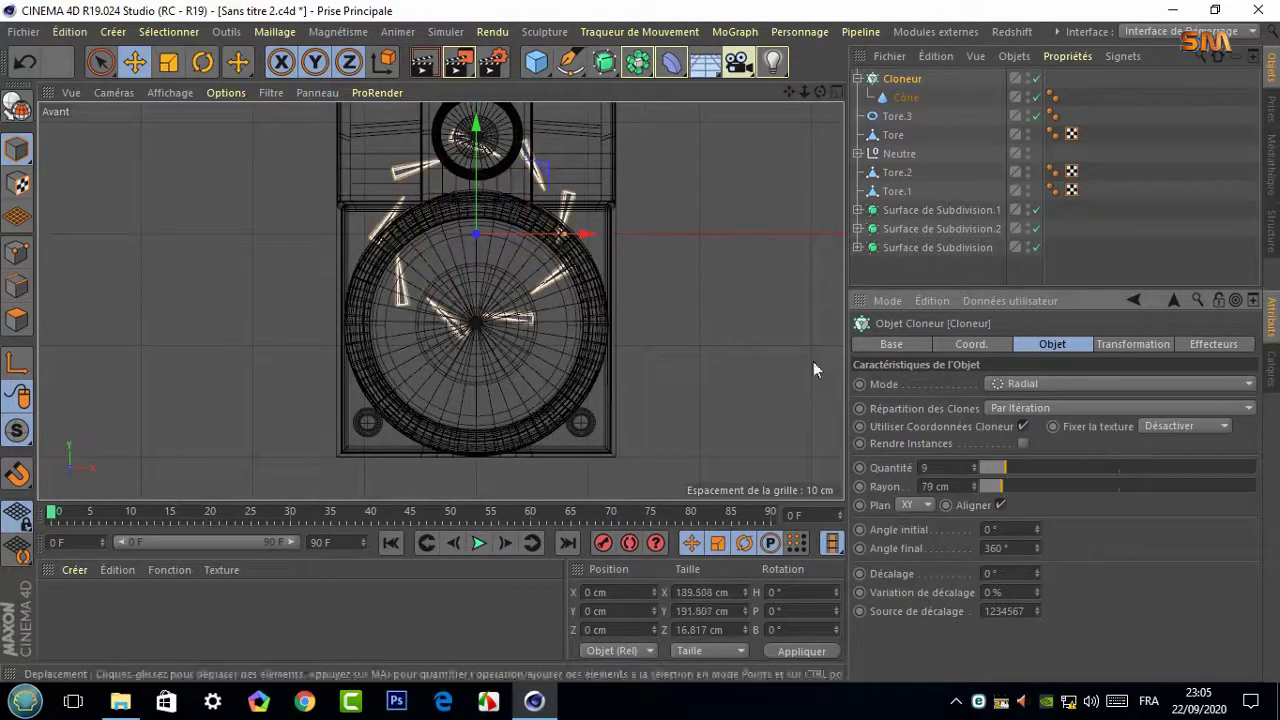
pyautogui.moveTo(476, 150); pyautogui.dragTo(476, 238)
pyautogui.click(890, 80)
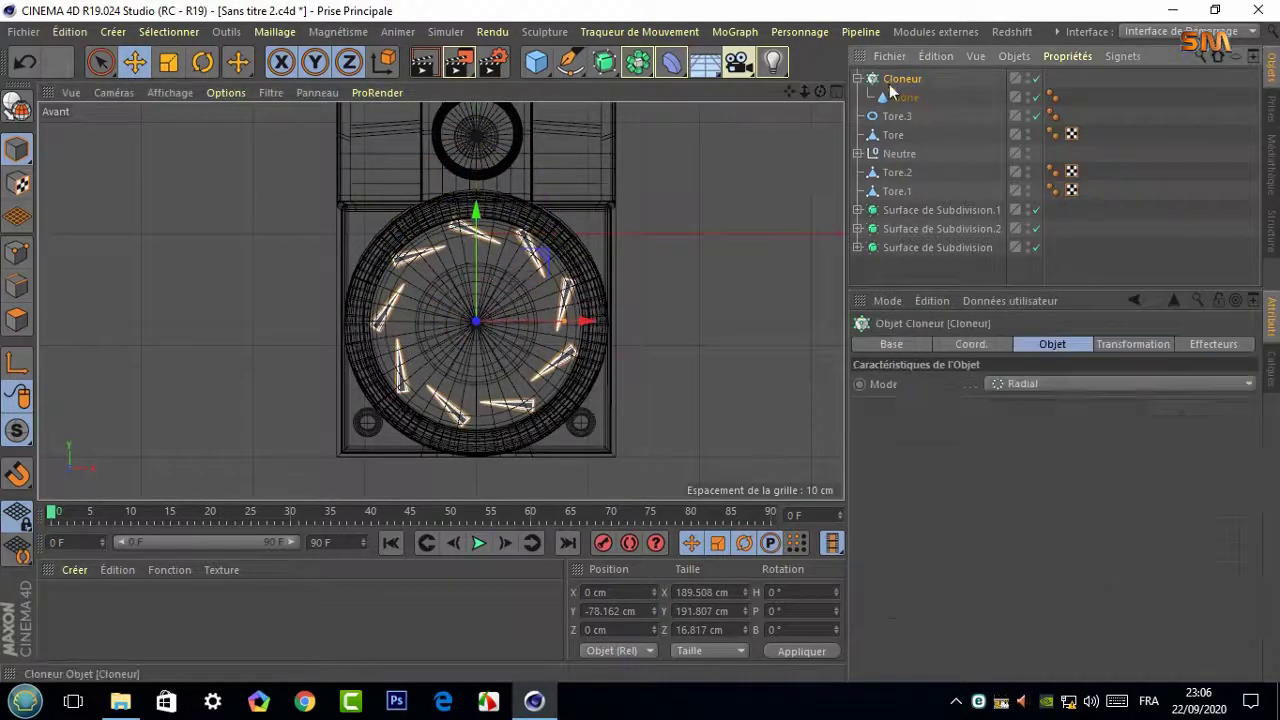
pyautogui.moveTo(974, 486); pyautogui.dragTo(979, 486)
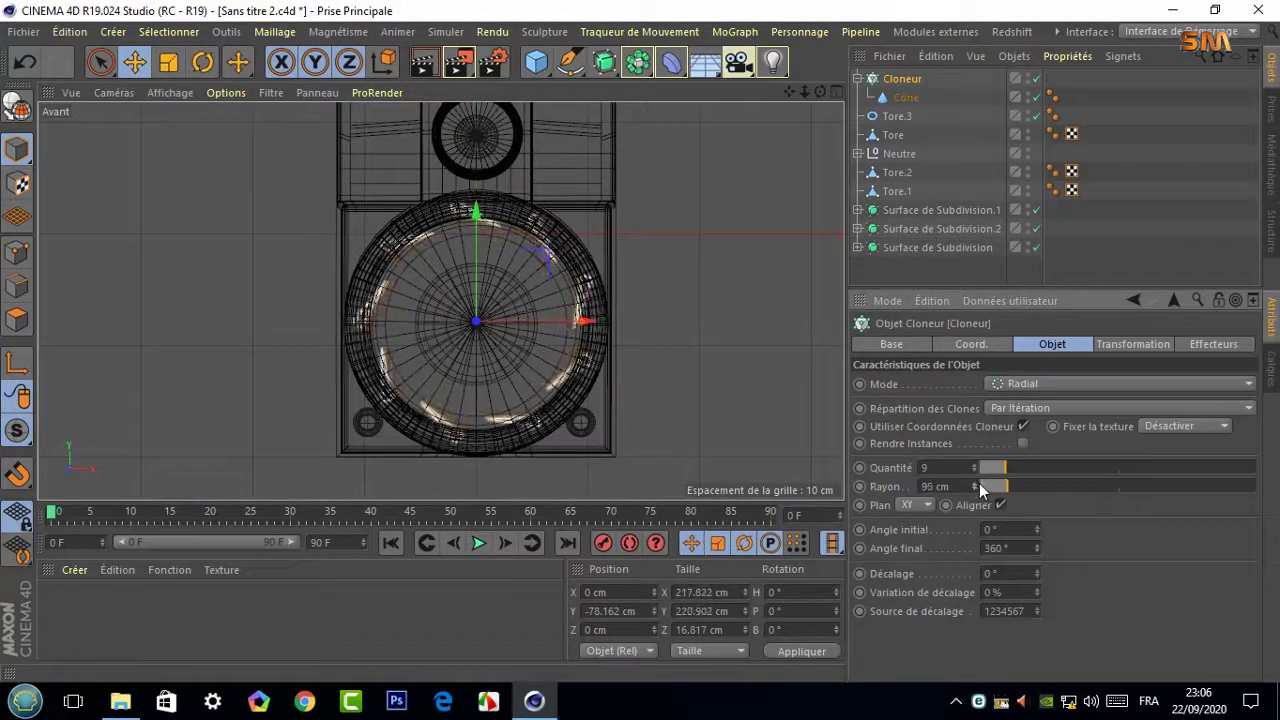
pyautogui.click(1132, 344)
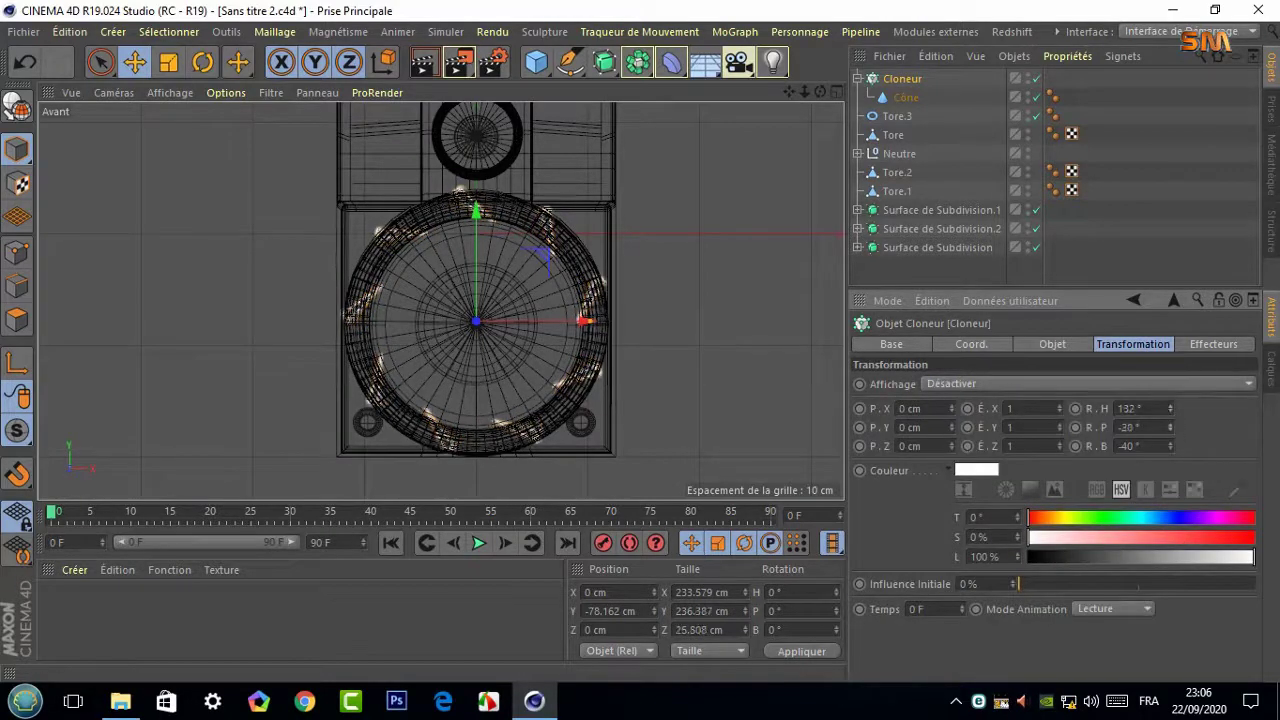
pyautogui.click(1052, 344)
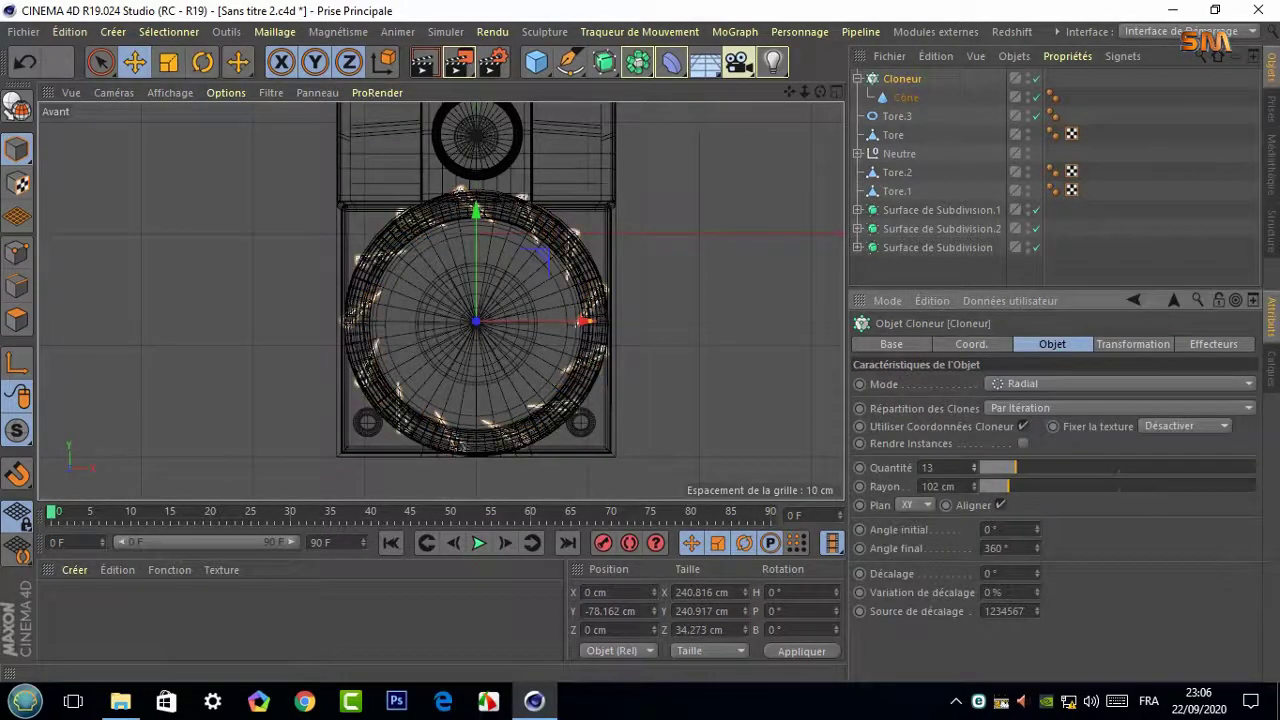
pyautogui.middleClick(457, 165)
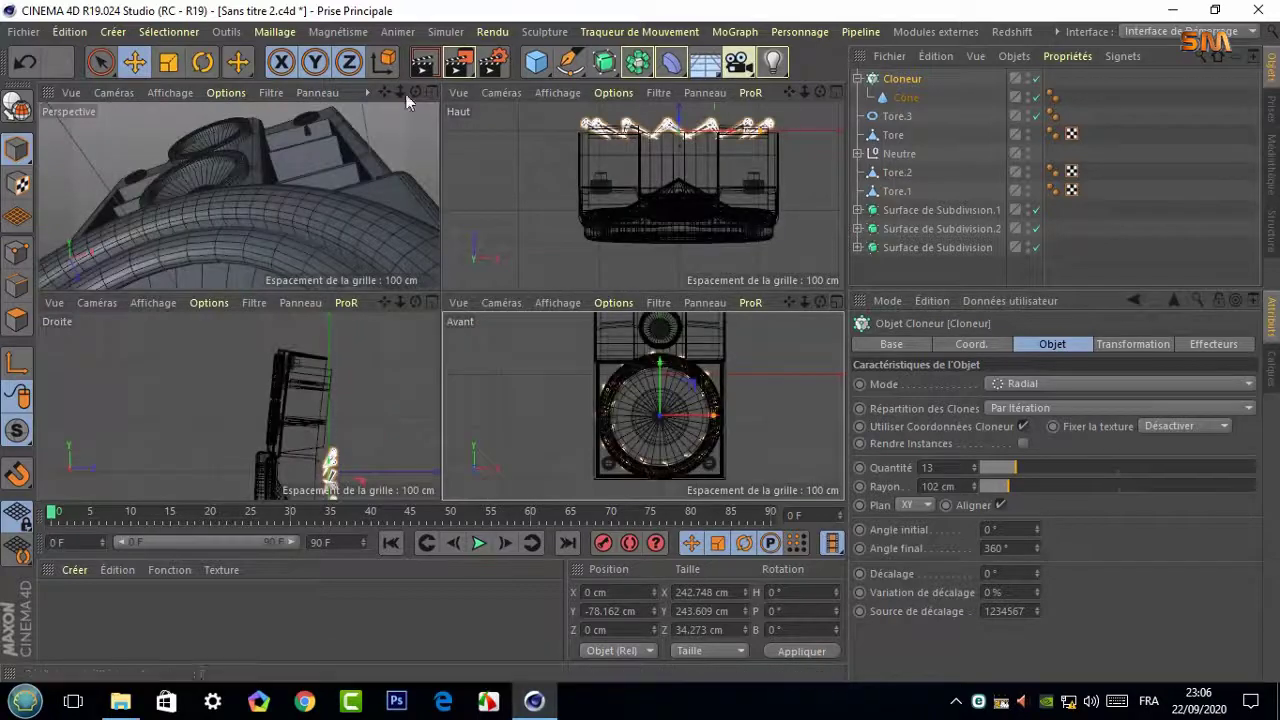
# Orbit in on the woofer ring and shrink the cone Cloner's radius toward 88 cm
pyautogui.press('e')
pyautogui.middleClick(691, 177)
pyautogui.scroll(-2, 565, 183)
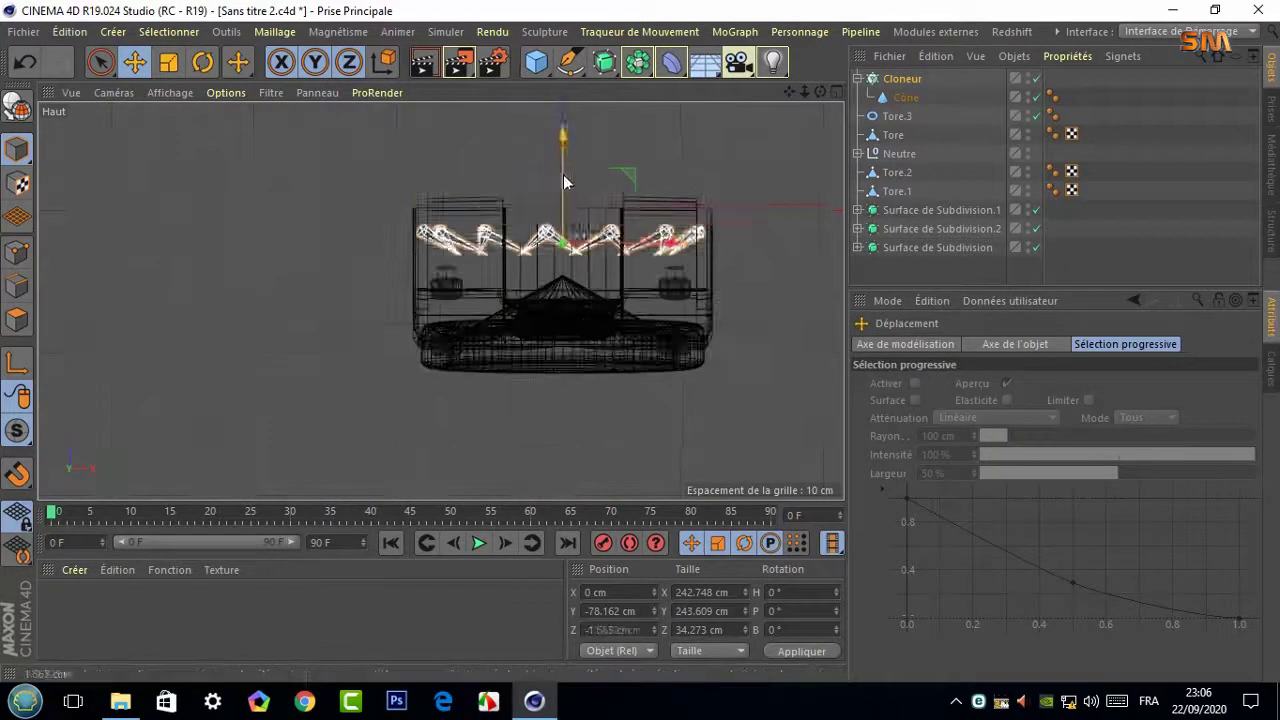
pyautogui.scroll(1, 565, 183)
pyautogui.middleClick(565, 183)
pyautogui.middleClick(300, 200)
pyautogui.keyDown('alt'); pyautogui.moveTo(300, 200); pyautogui.dragTo(732, 131); pyautogui.keyUp('alt')
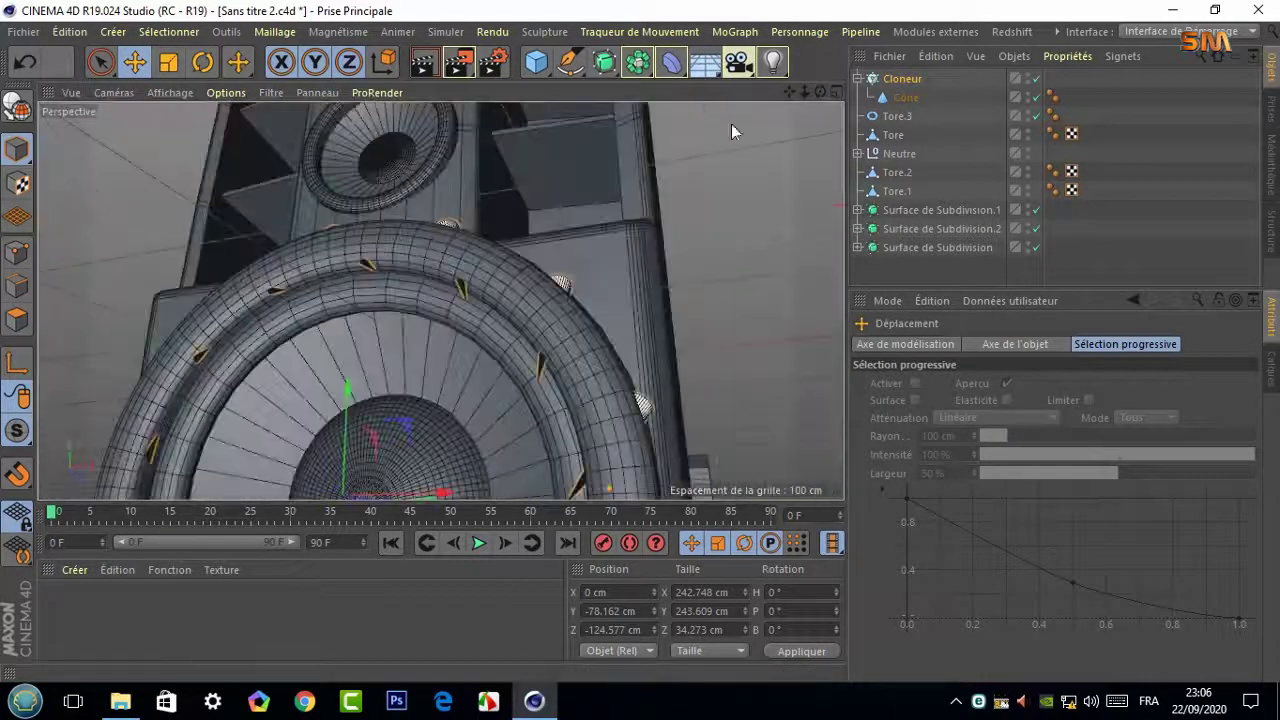
pyautogui.moveTo(820, 91); pyautogui.dragTo(420, 518)
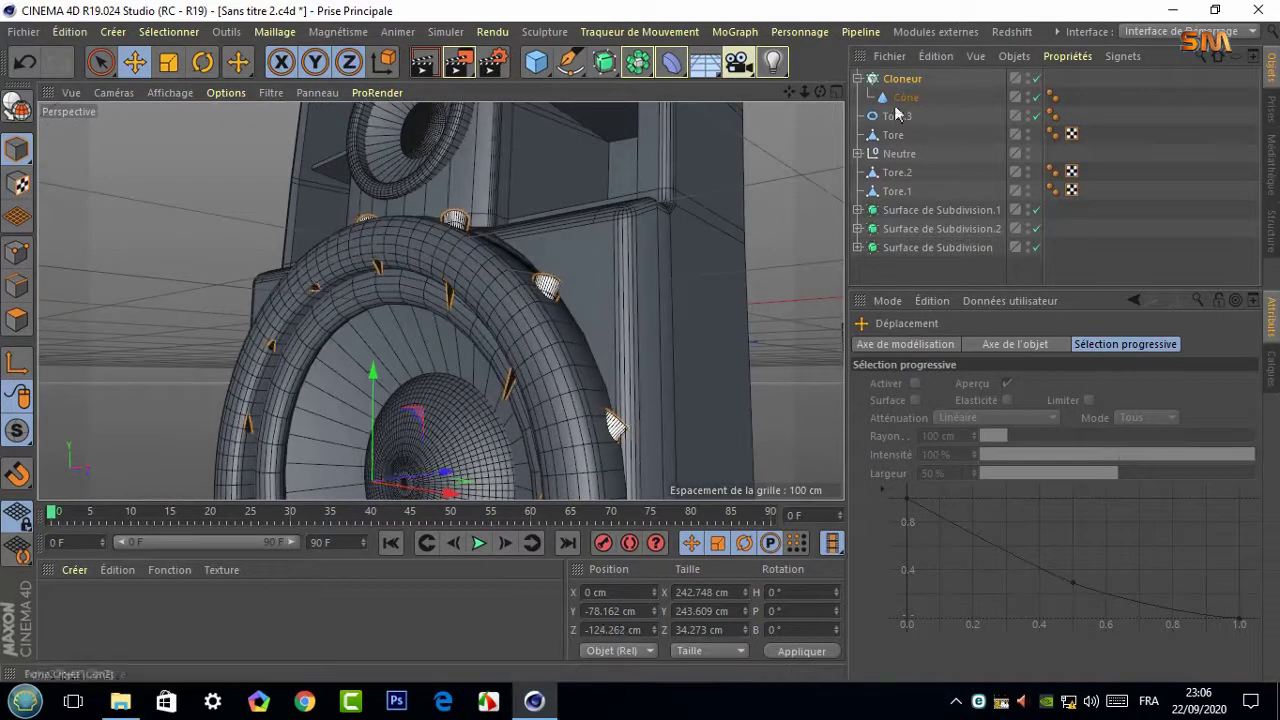
pyautogui.moveTo(990, 487); pyautogui.dragTo(1005, 490)
pyautogui.moveTo(421, 323)
pyautogui.keyDown('alt'); pyautogui.mouseDown()
pyautogui.moveTo(292, 422)
pyautogui.moveTo(400, 413)
pyautogui.mouseUp(); pyautogui.keyUp('alt')
pyautogui.moveTo(807, 112)
pyautogui.keyDown('alt'); pyautogui.mouseDown()
pyautogui.moveTo(406, 423)
pyautogui.moveTo(429, 423)
pyautogui.mouseUp(); pyautogui.keyUp('alt')
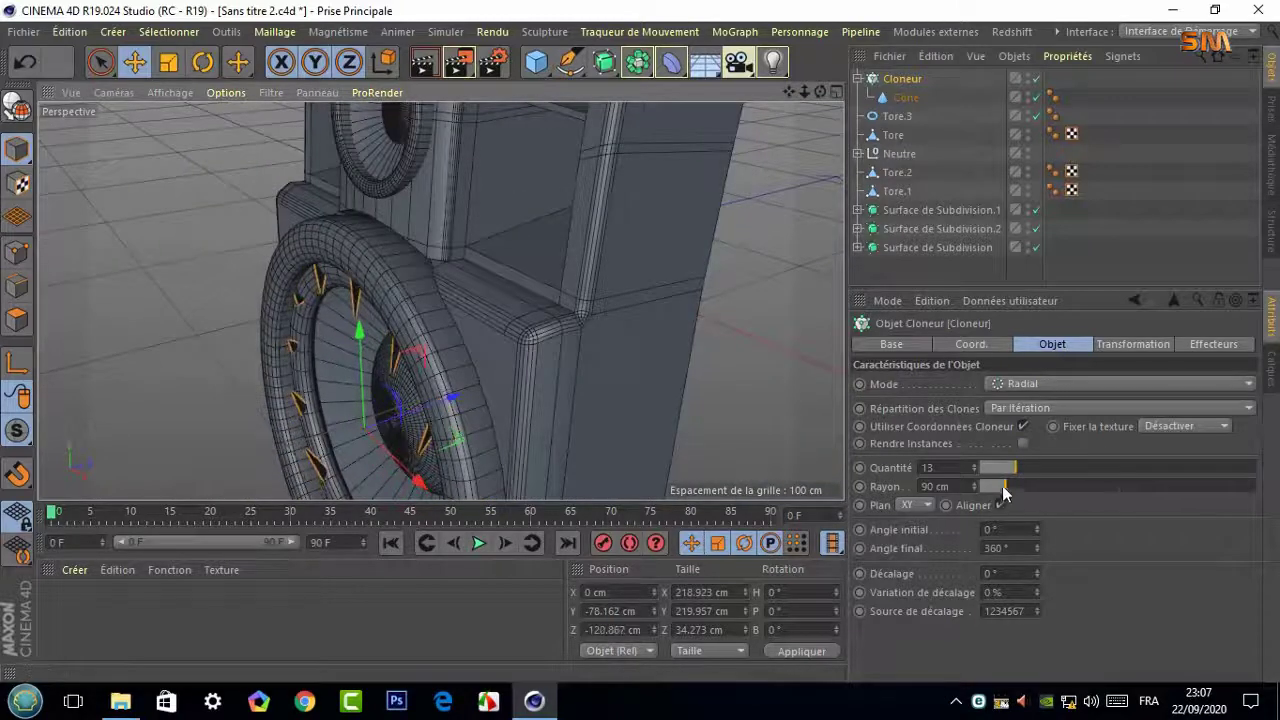
pyautogui.moveTo(1005, 494); pyautogui.dragTo(974, 490)
pyautogui.keyDown('alt'); pyautogui.moveTo(785, 132); pyautogui.dragTo(453, 375); pyautogui.keyUp('alt')
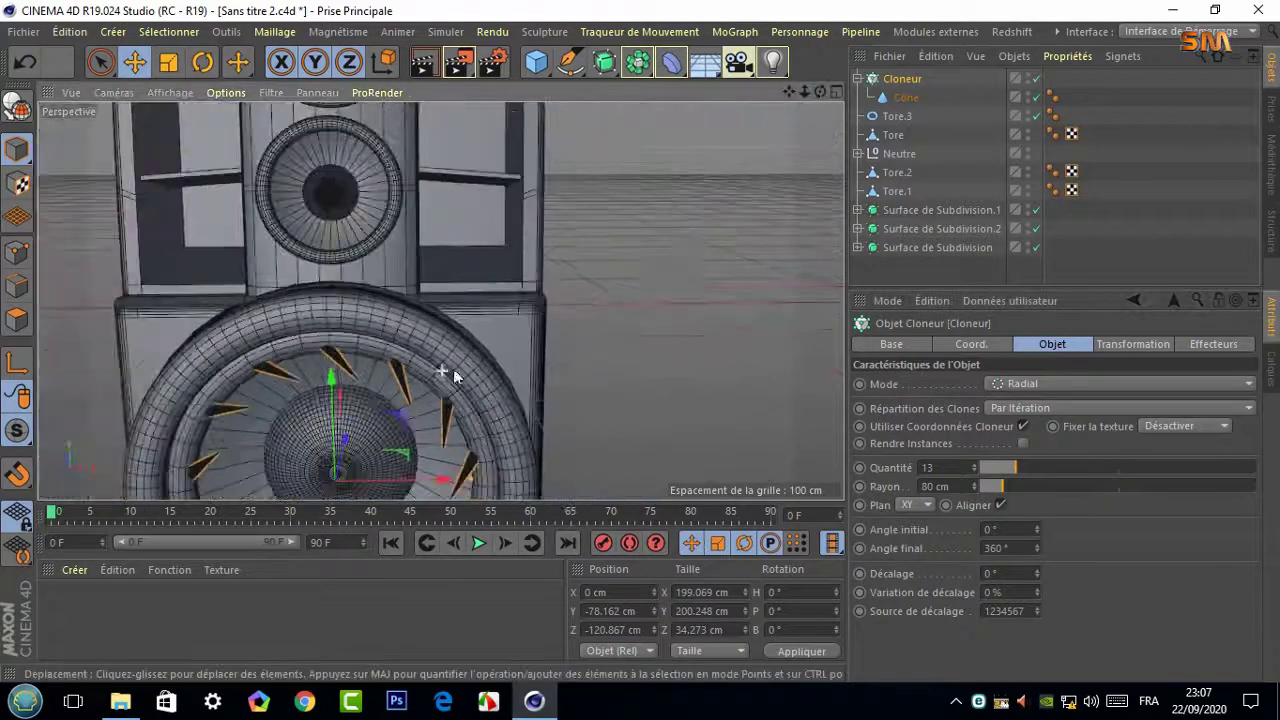
# Tilt the clones' bank rotation toward -51° and slide the cone ring along its depth
pyautogui.click(1132, 344)
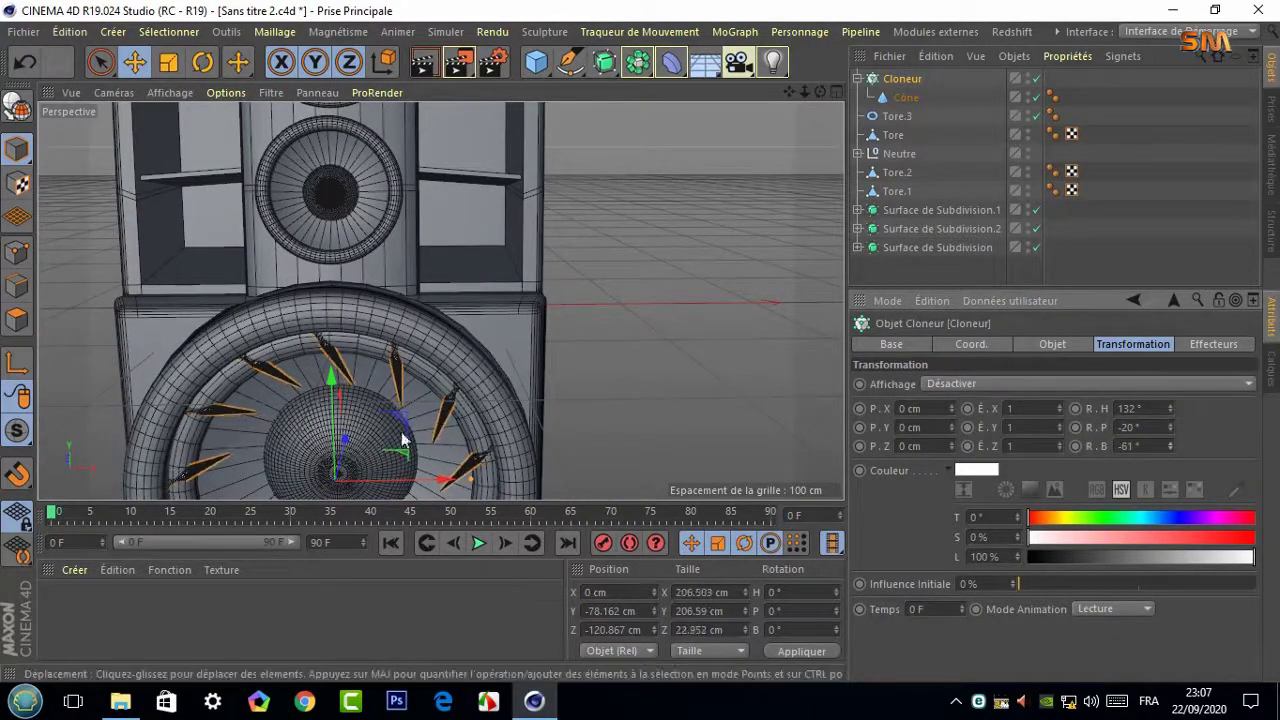
pyautogui.moveTo(403, 440); pyautogui.dragTo(351, 450)
pyautogui.moveTo(1171, 447); pyautogui.dragTo(1171, 455)
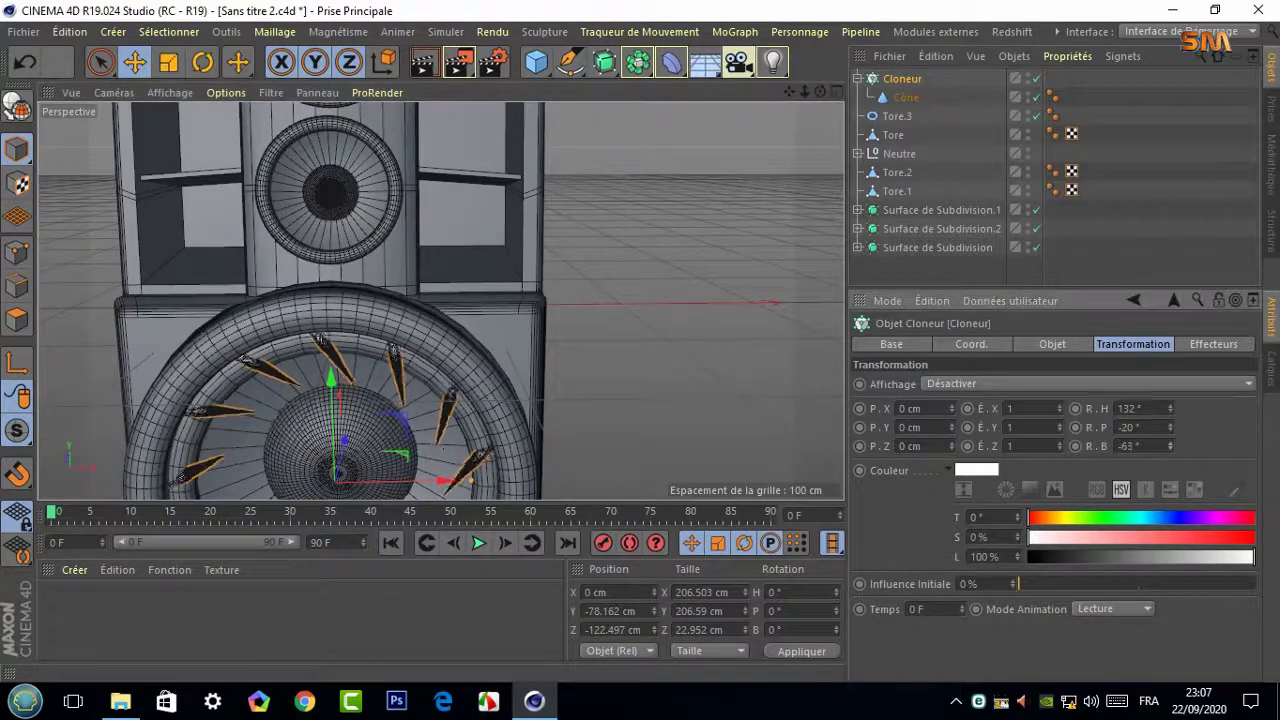
pyautogui.moveTo(337, 449); pyautogui.dragTo(347, 453)
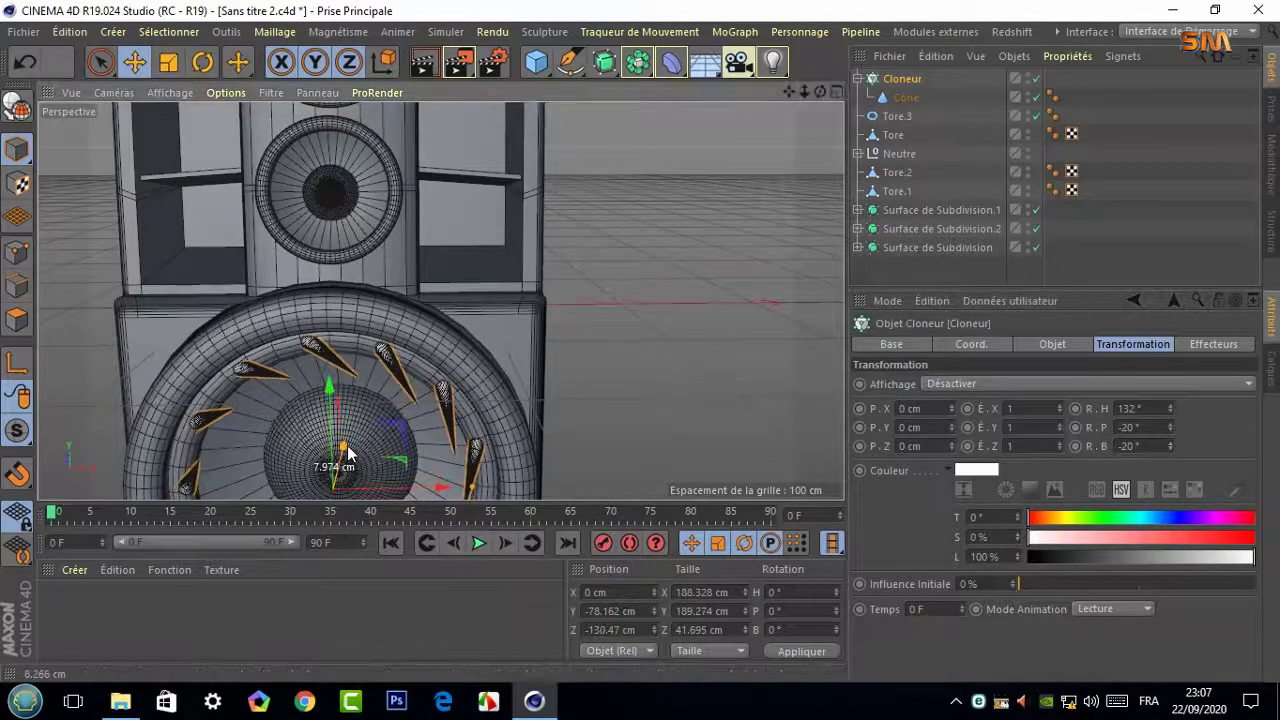
pyautogui.click(1052, 344)
pyautogui.click(974, 484)
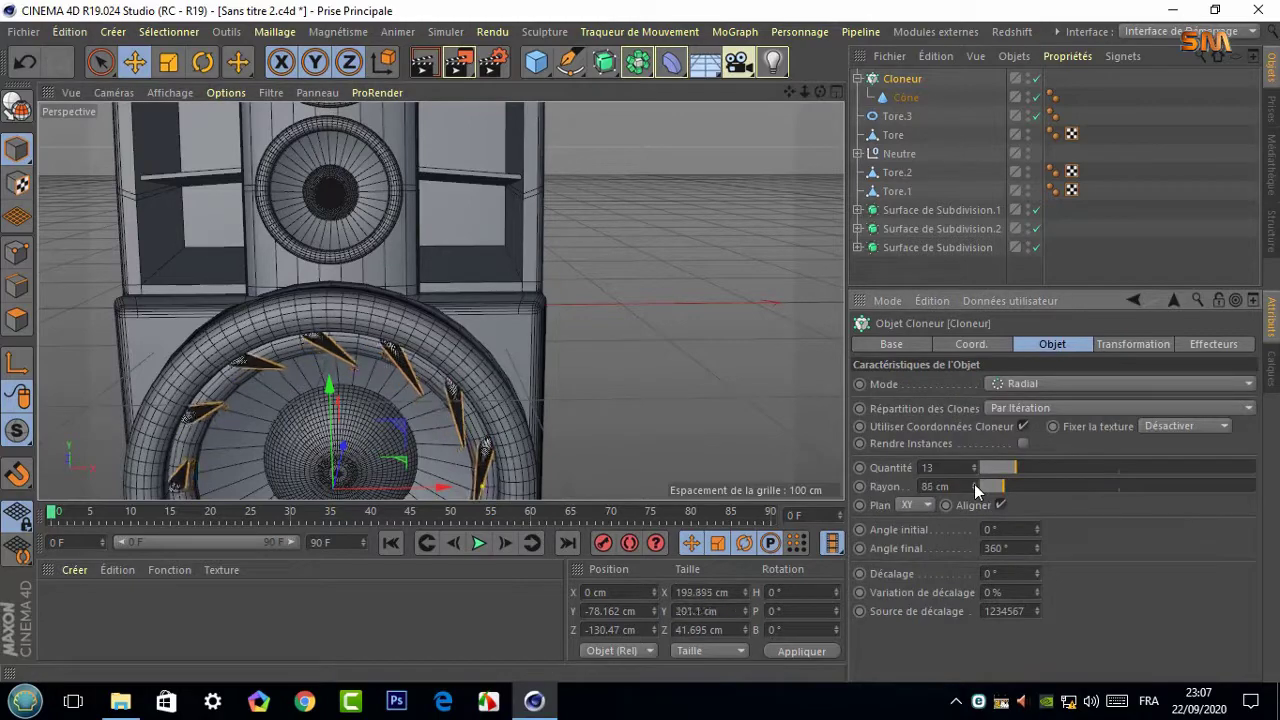
# Check the cones from the side and push the cone ring forward through the grille
pyautogui.moveTo(821, 91); pyautogui.dragTo(739, 117)
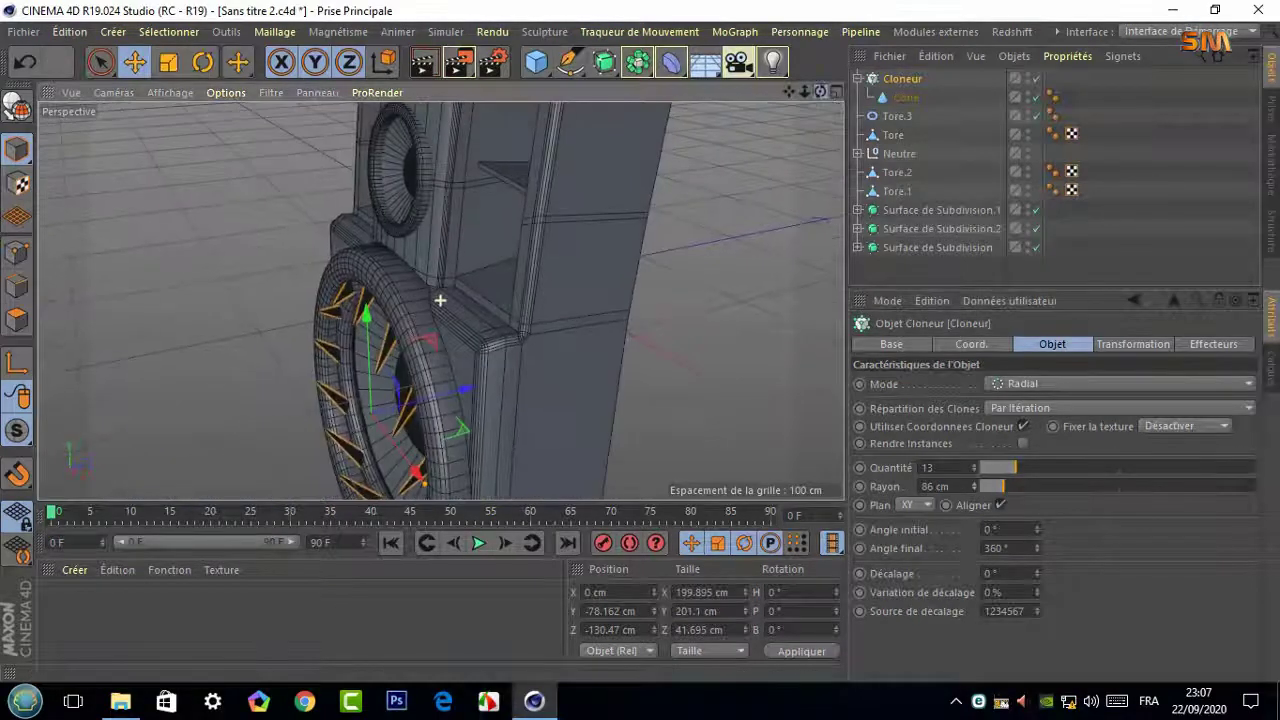
pyautogui.moveTo(440, 300); pyautogui.dragTo(400, 300)
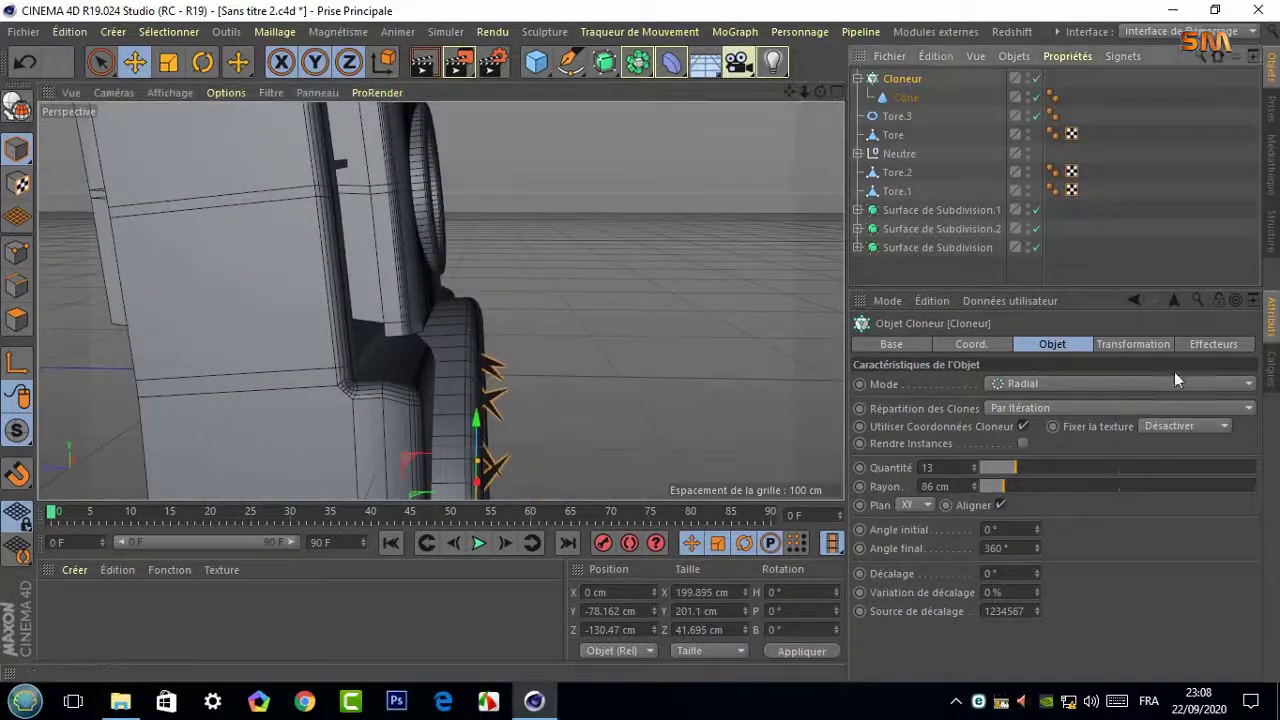
pyautogui.click(1152, 344)
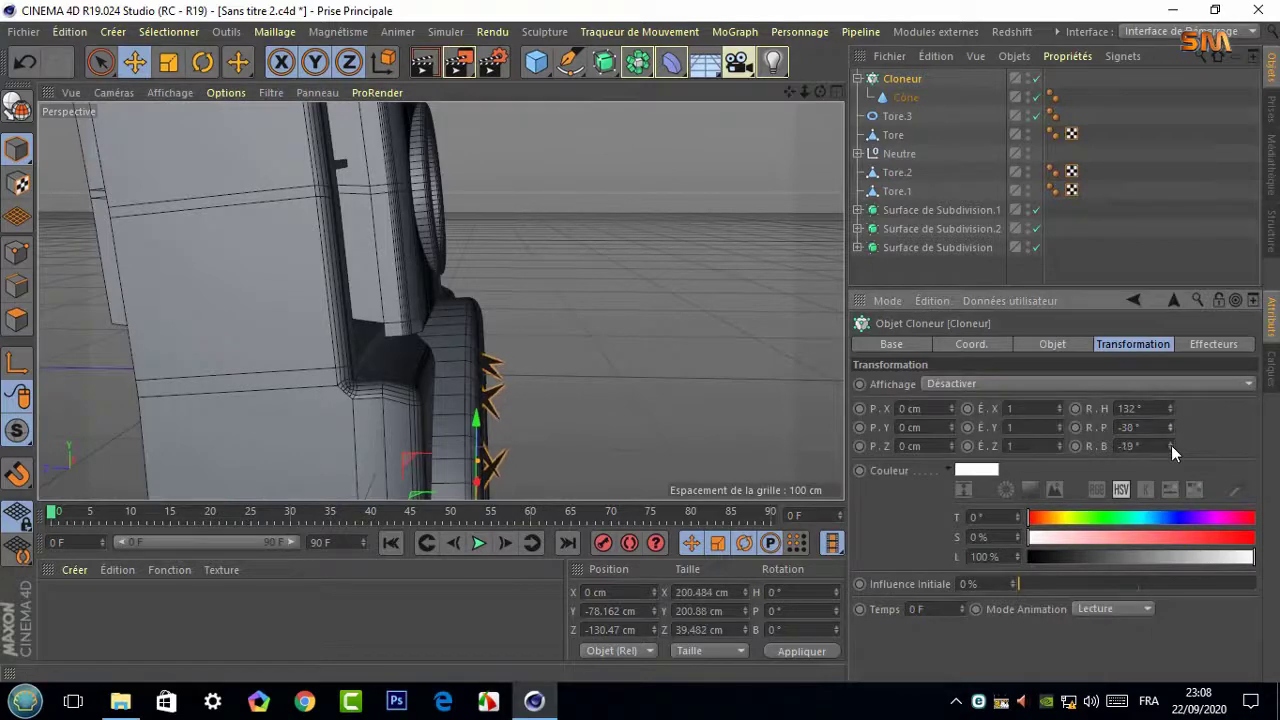
pyautogui.hotkey('ctrl', 'shift', 'z')
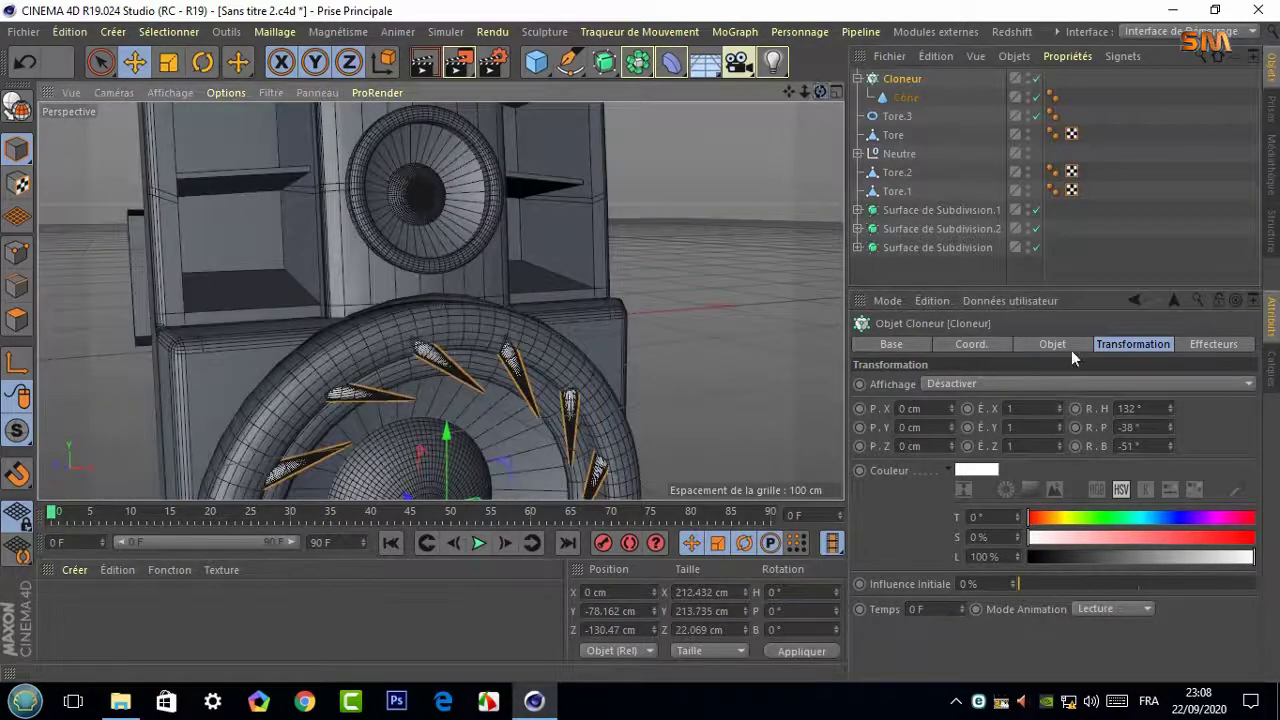
pyautogui.click(1052, 344)
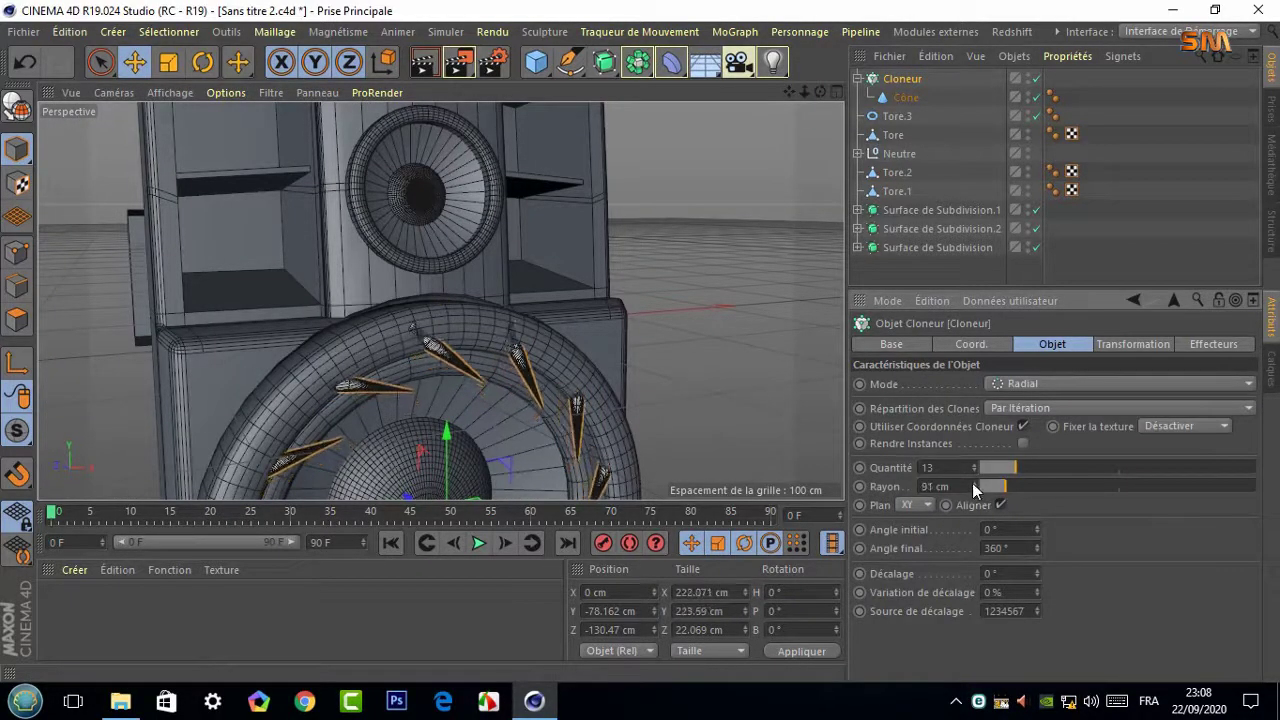
pyautogui.moveTo(821, 91); pyautogui.dragTo(770, 105)
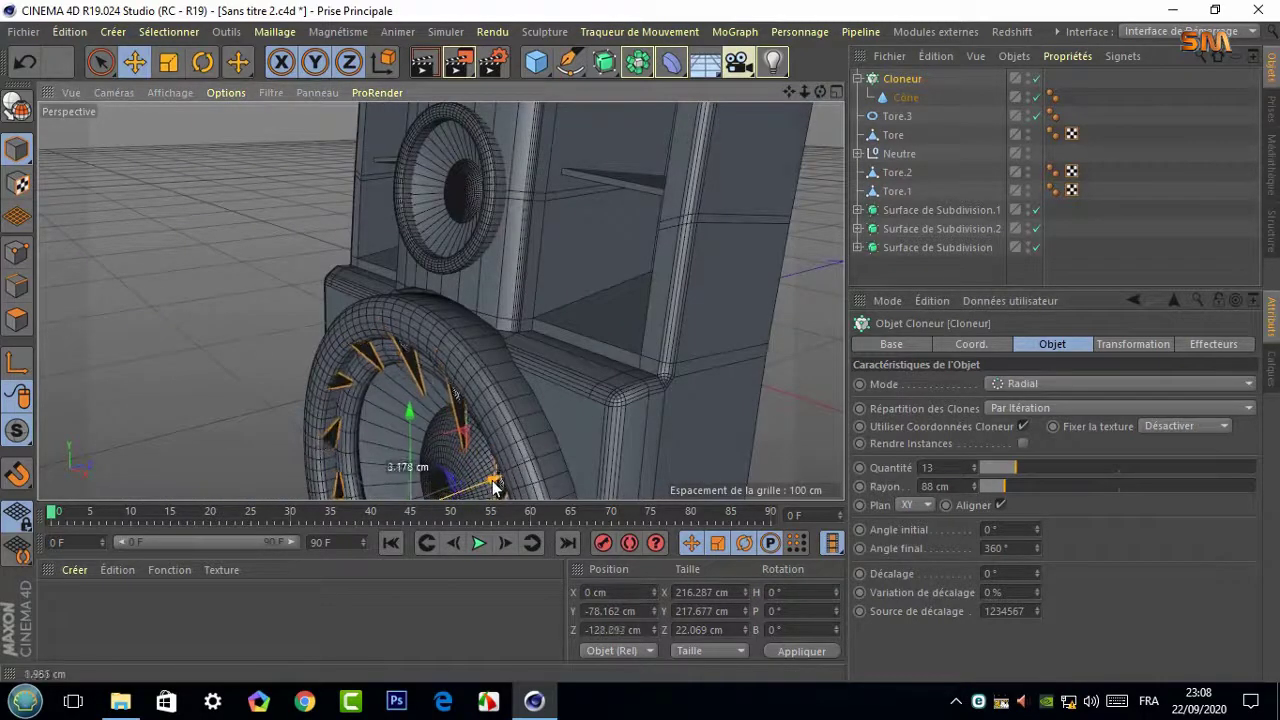
pyautogui.moveTo(490, 482); pyautogui.dragTo(505, 486)
pyautogui.hotkey('ctrl', 'shift', 'z')
# Add a Boolean object and place Tore.3 and the cone Cloner inside it
pyautogui.click(897, 117)
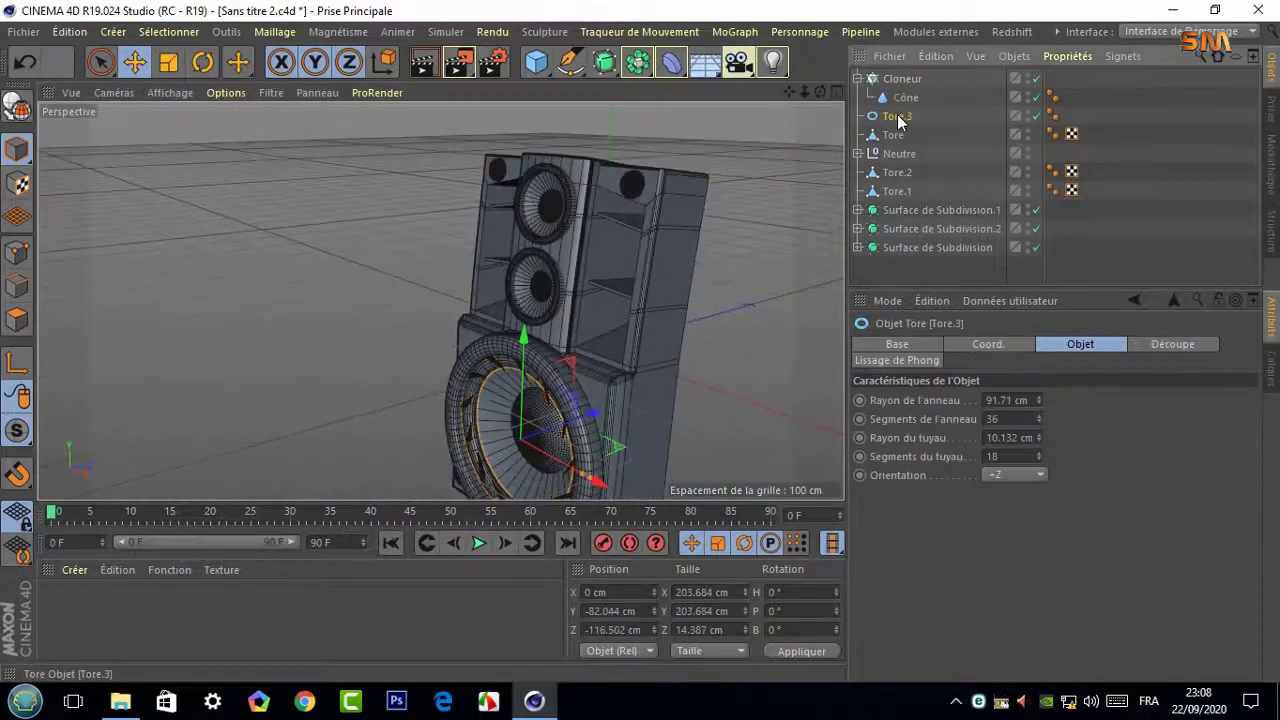
pyautogui.click(899, 79)
pyautogui.click(637, 62)
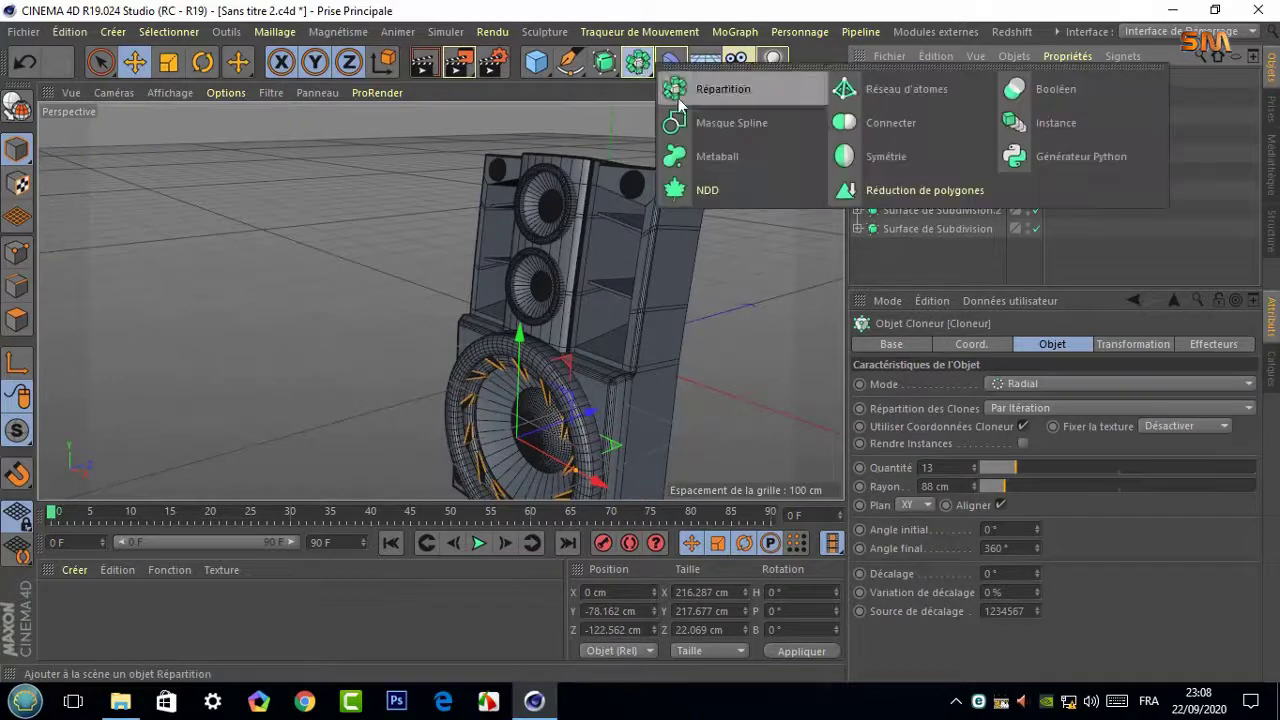
pyautogui.click(1010, 88)
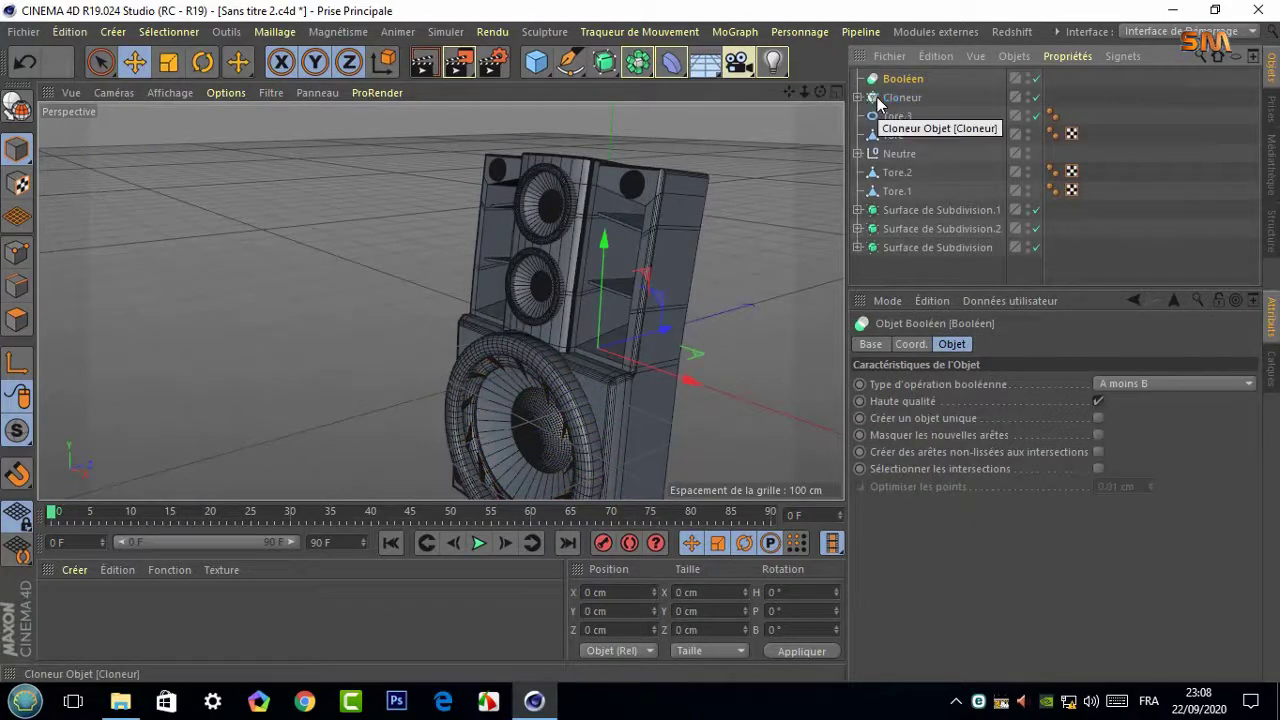
pyautogui.click(900, 98)
pyautogui.moveTo(901, 117); pyautogui.dragTo(904, 80)
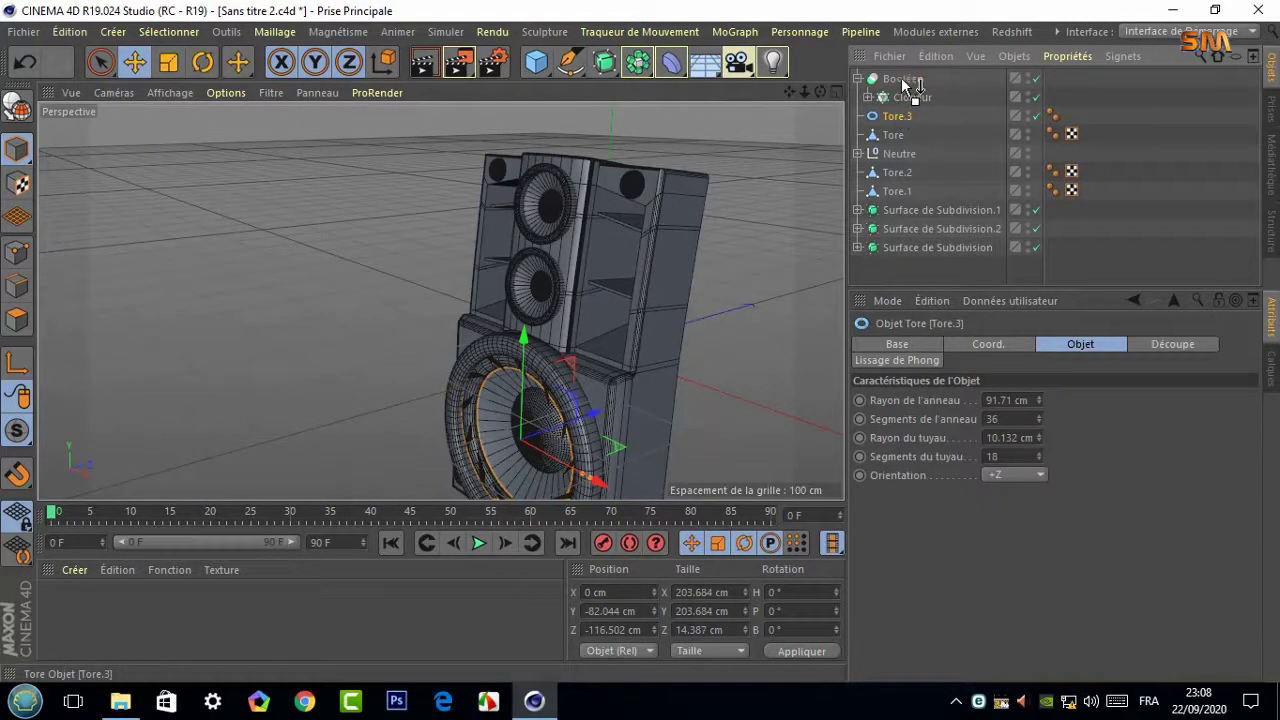
pyautogui.keyDown('alt'); pyautogui.moveTo(637, 373); pyautogui.dragTo(440, 300); pyautogui.keyUp('alt')
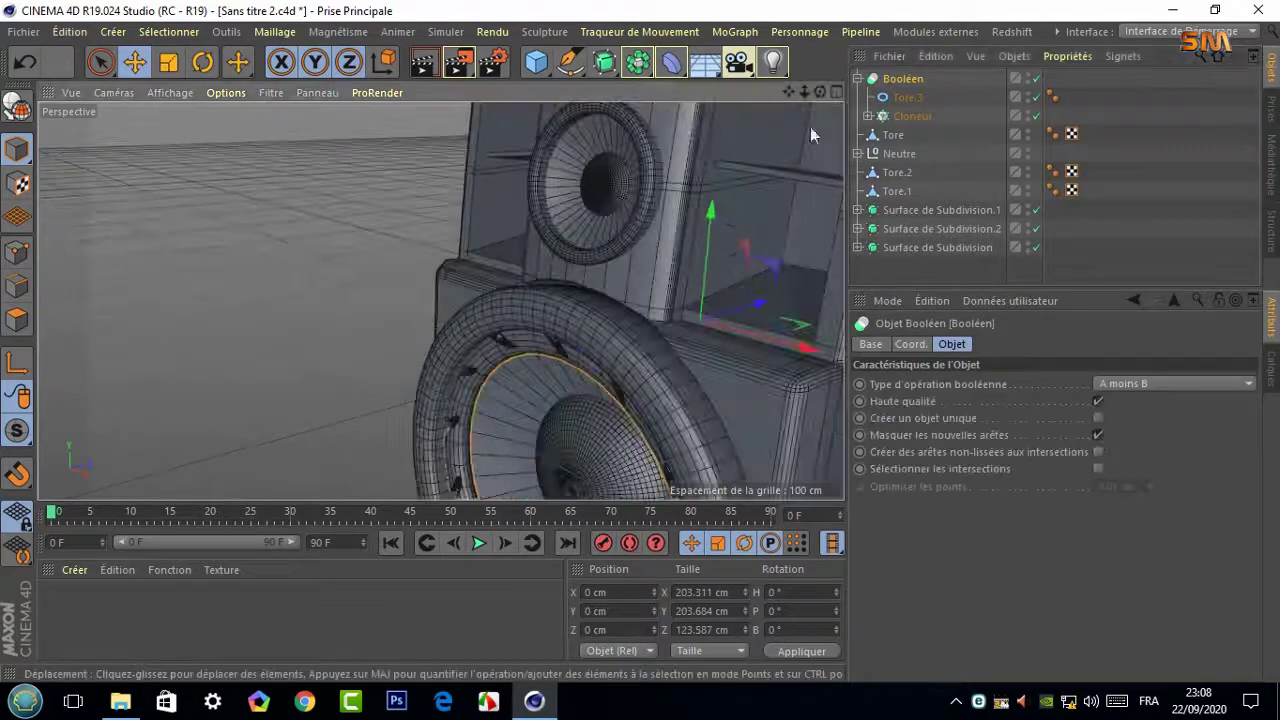
pyautogui.scroll(5, 719, 382)
pyautogui.scroll(5, 719, 382)
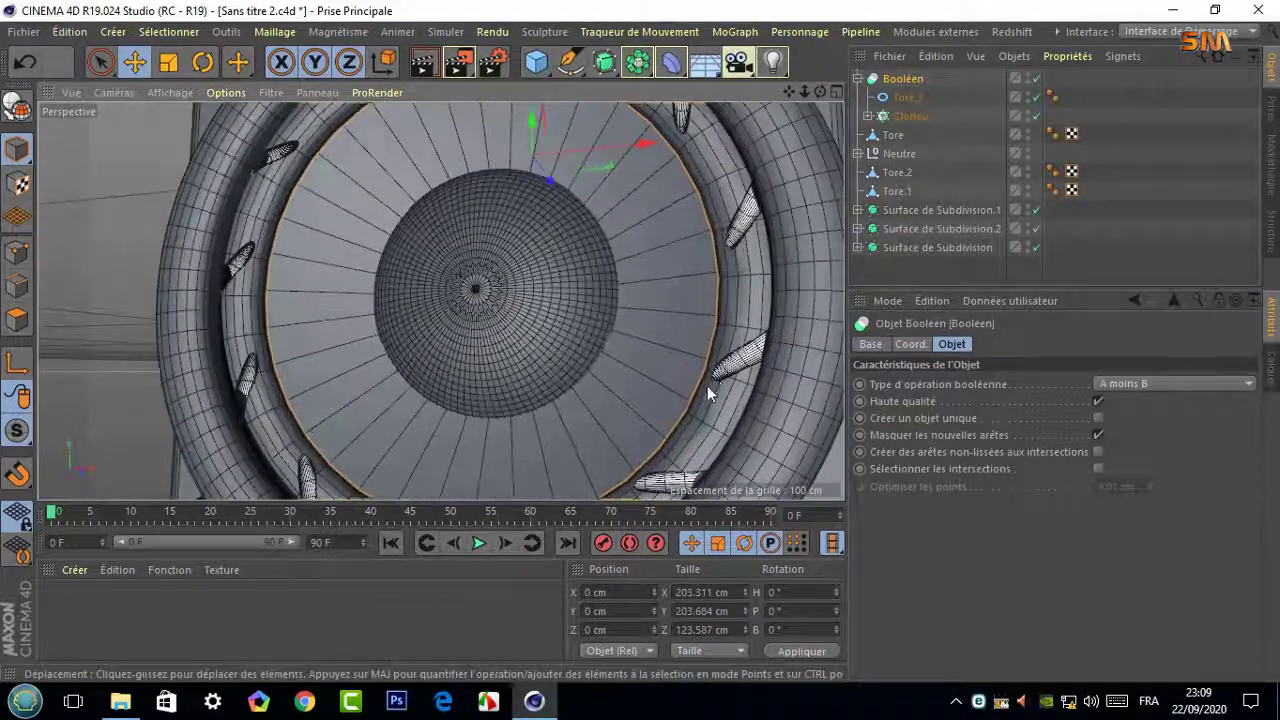
# Set the cutting cones to a 79 cm radius and rotate them to 136°, -35°, -44°
pyautogui.click(912, 116)
pyautogui.moveTo(973, 482); pyautogui.dragTo(974, 489)
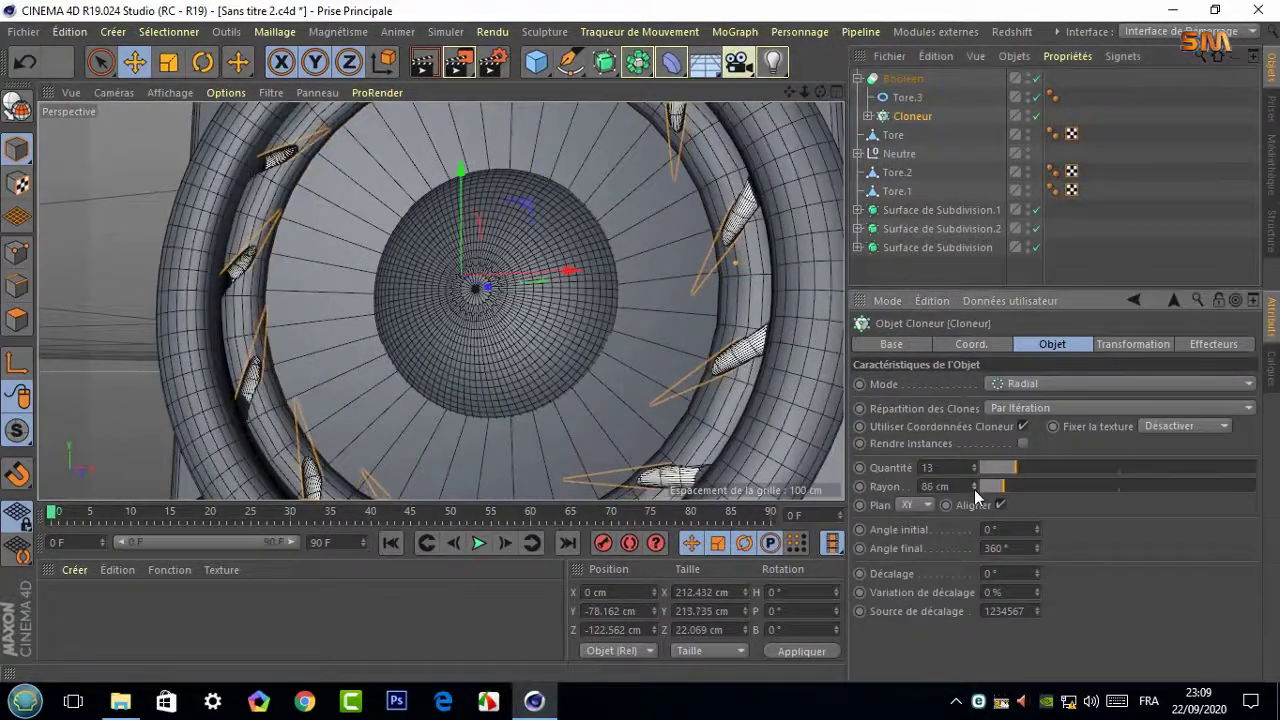
pyautogui.click(1132, 343)
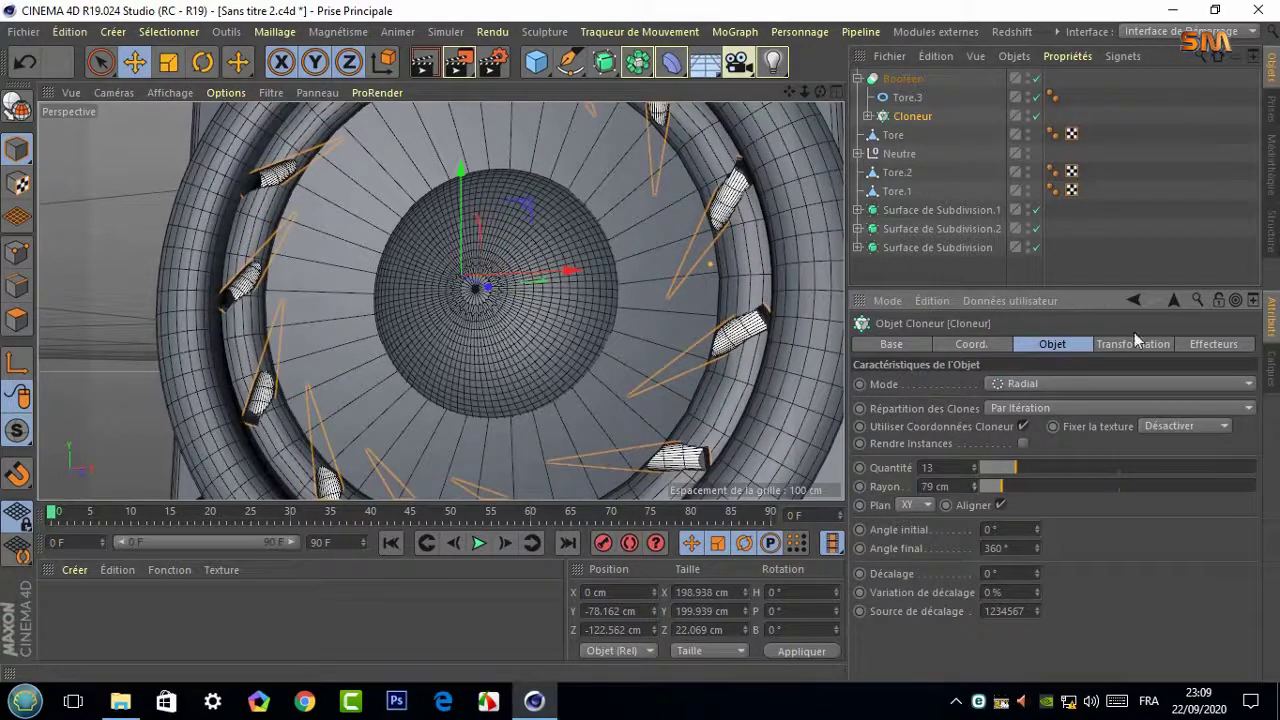
pyautogui.moveTo(1172, 428); pyautogui.dragTo(1172, 442)
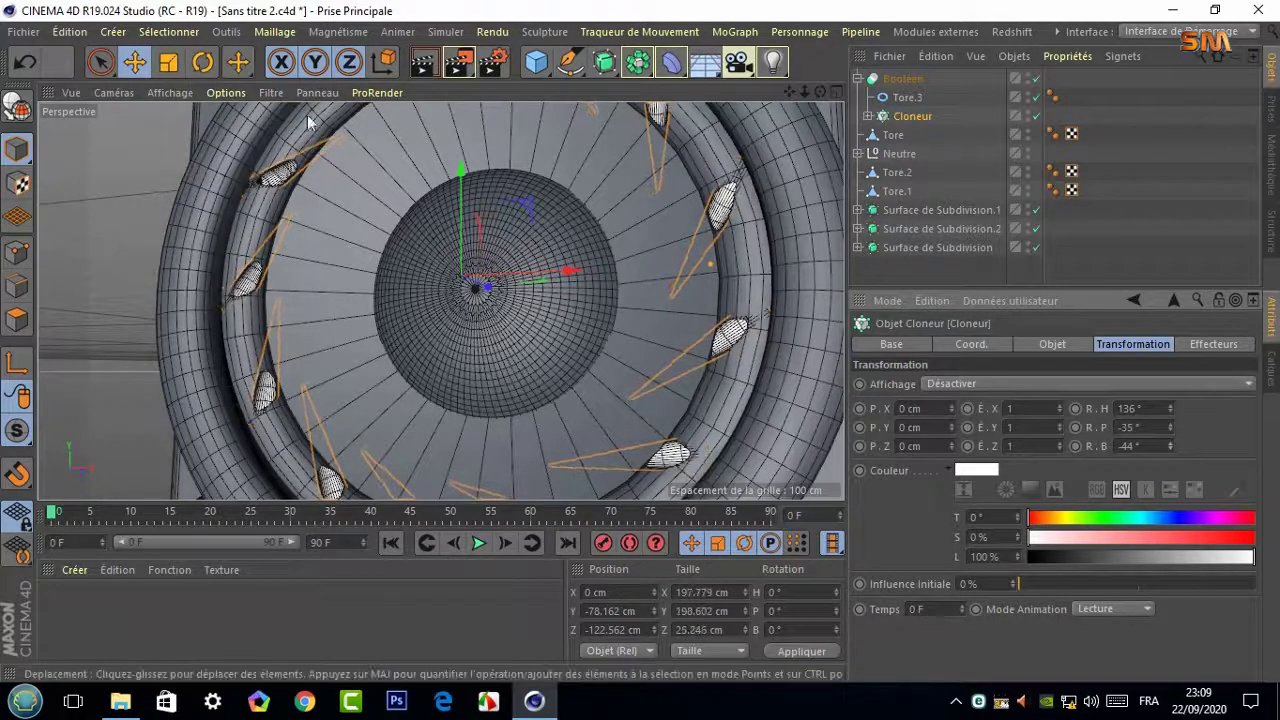
pyautogui.moveTo(440, 294)
pyautogui.keyDown('alt'); pyautogui.mouseDown()
pyautogui.moveTo(488, 293)
pyautogui.moveTo(543, 343)
pyautogui.mouseUp(); pyautogui.keyUp('alt')
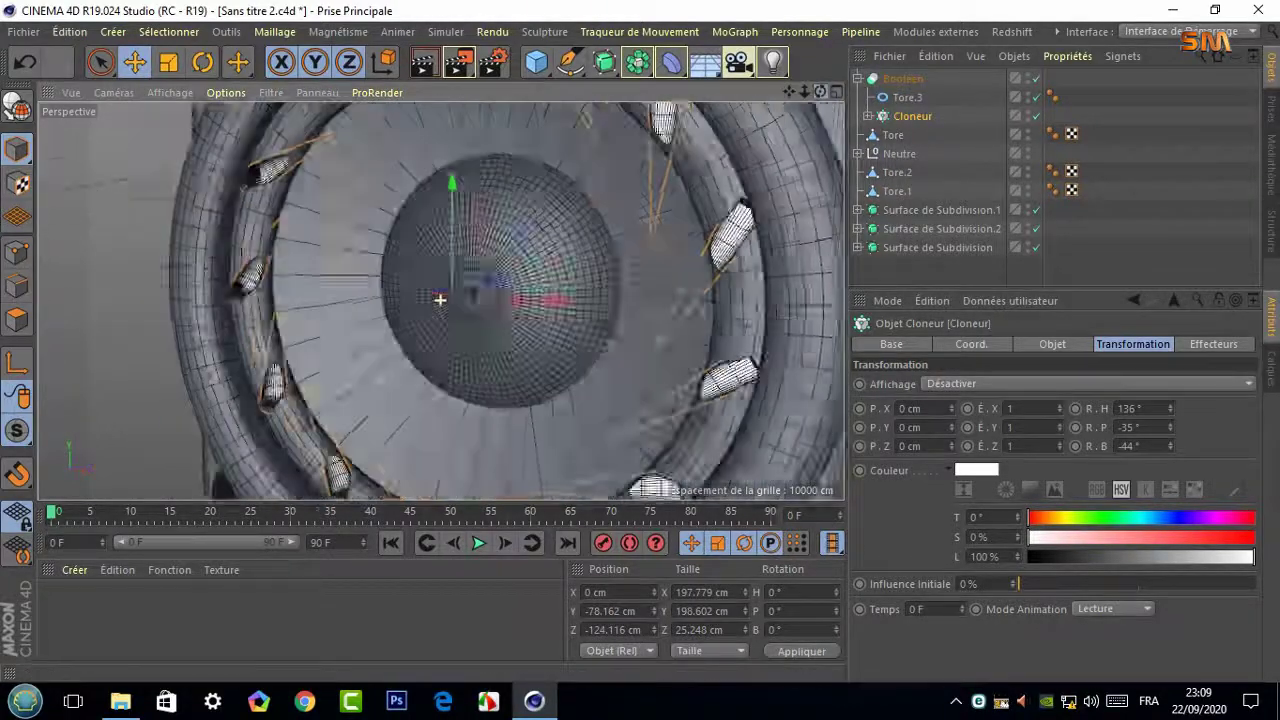
pyautogui.scroll(-3, 543, 343)
# Deselect the Cloner, then collapse and select the Booléen group
pyautogui.click(769, 350)
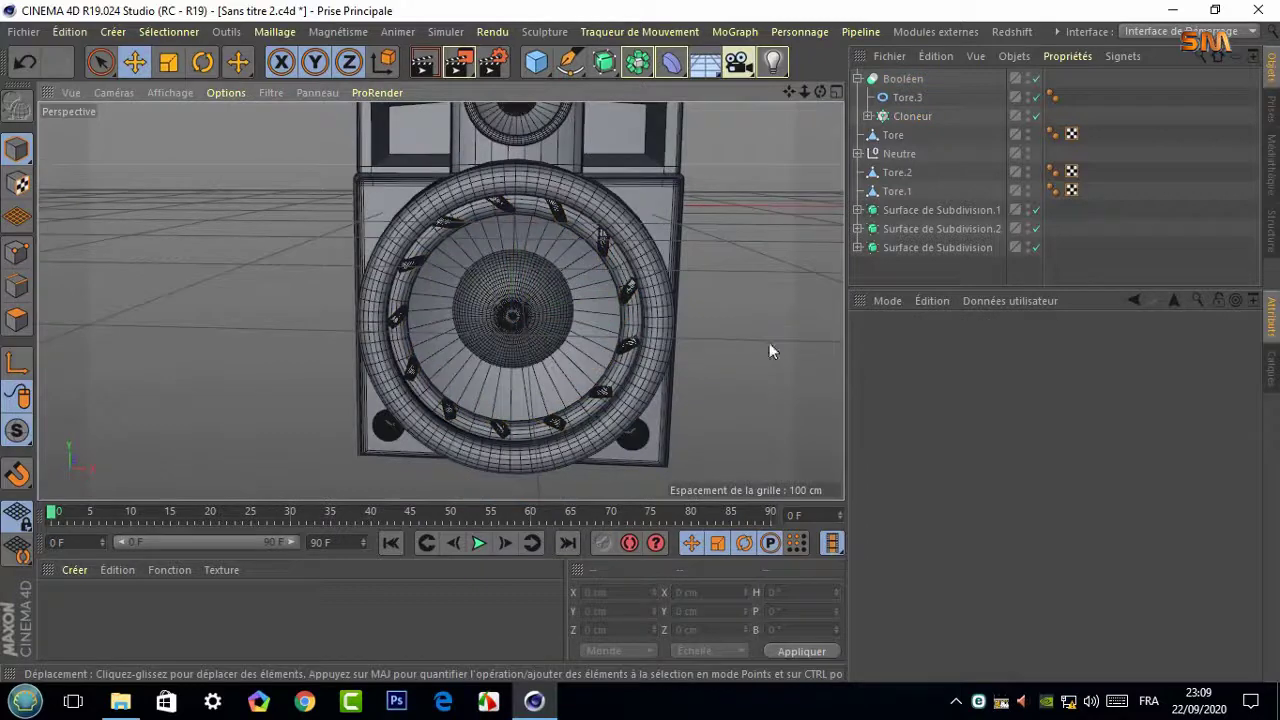
pyautogui.click(857, 78)
pyautogui.click(903, 78)
pyautogui.scroll(-2, 726, 226)
pyautogui.scroll(3, 726, 226)
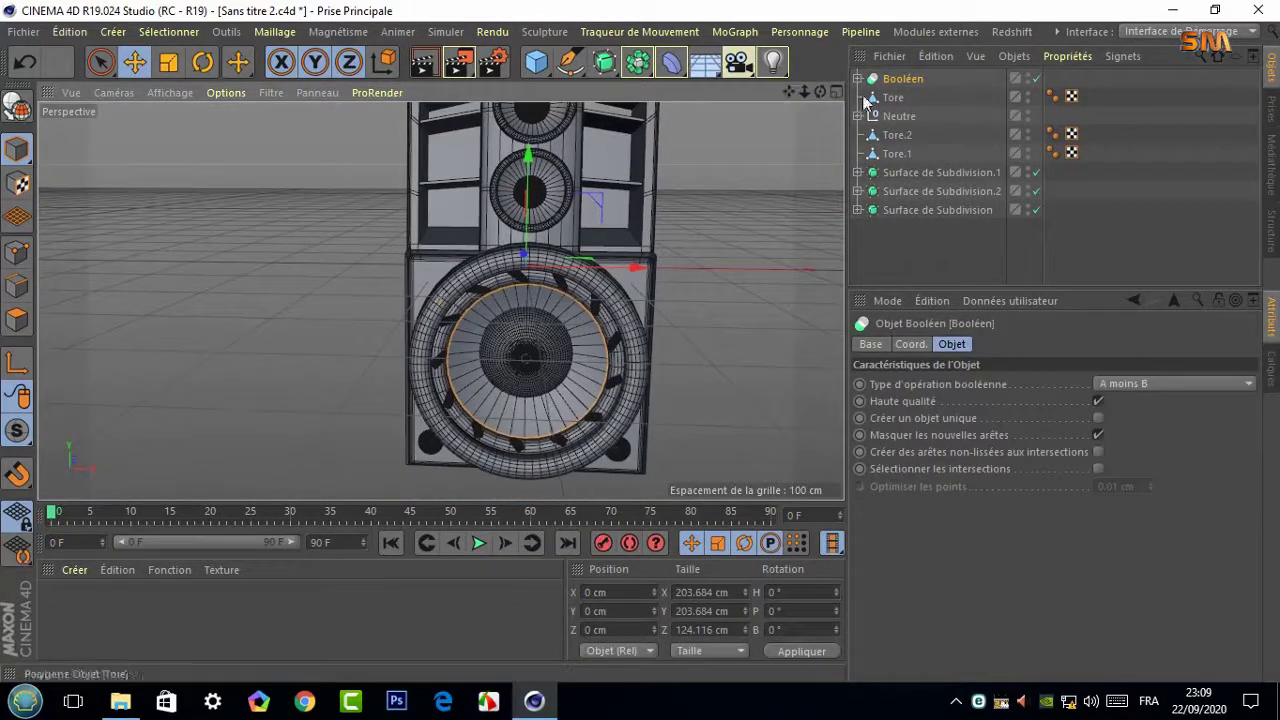
# Switch the viewport to Gouraud shading and orbit around the woofer
pyautogui.click(170, 92)
pyautogui.click(200, 117)
pyautogui.moveTo(822, 90); pyautogui.dragTo(614, 304)
pyautogui.scroll(4, 514, 337)
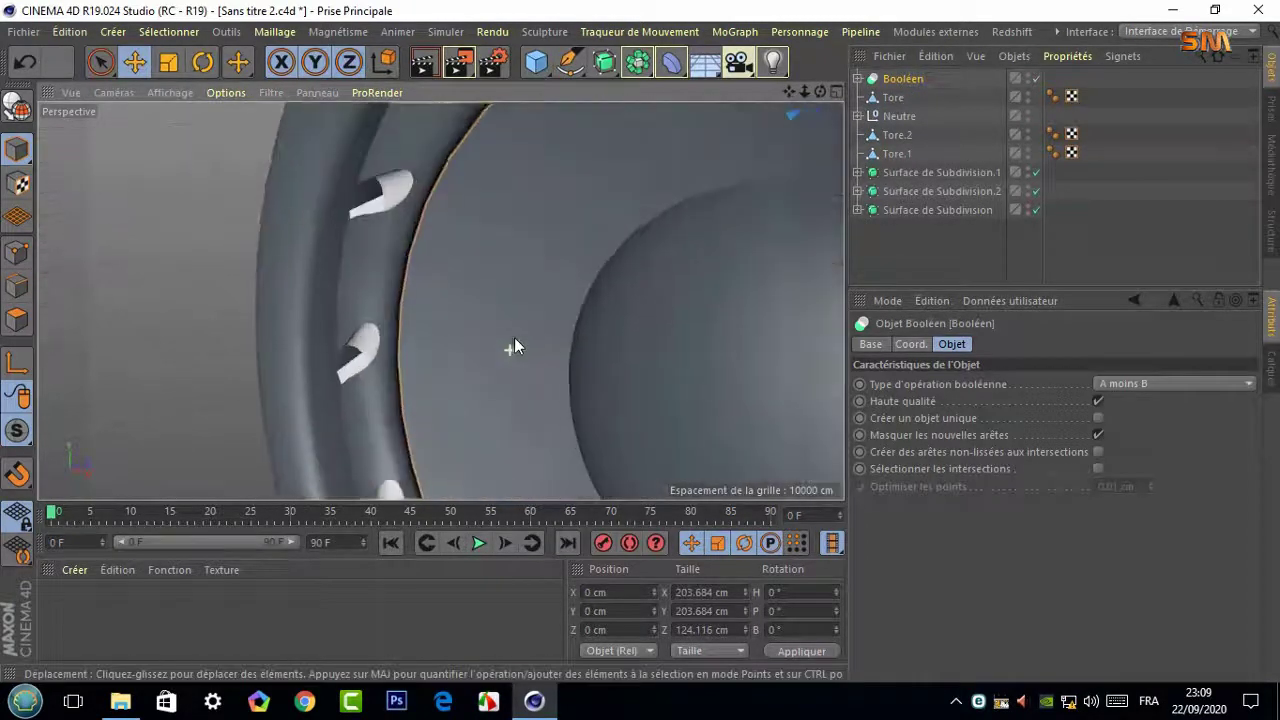
pyautogui.scroll(-1, 518, 337)
pyautogui.keyDown('alt'); pyautogui.moveTo(684, 218); pyautogui.dragTo(770, 122); pyautogui.keyUp('alt')
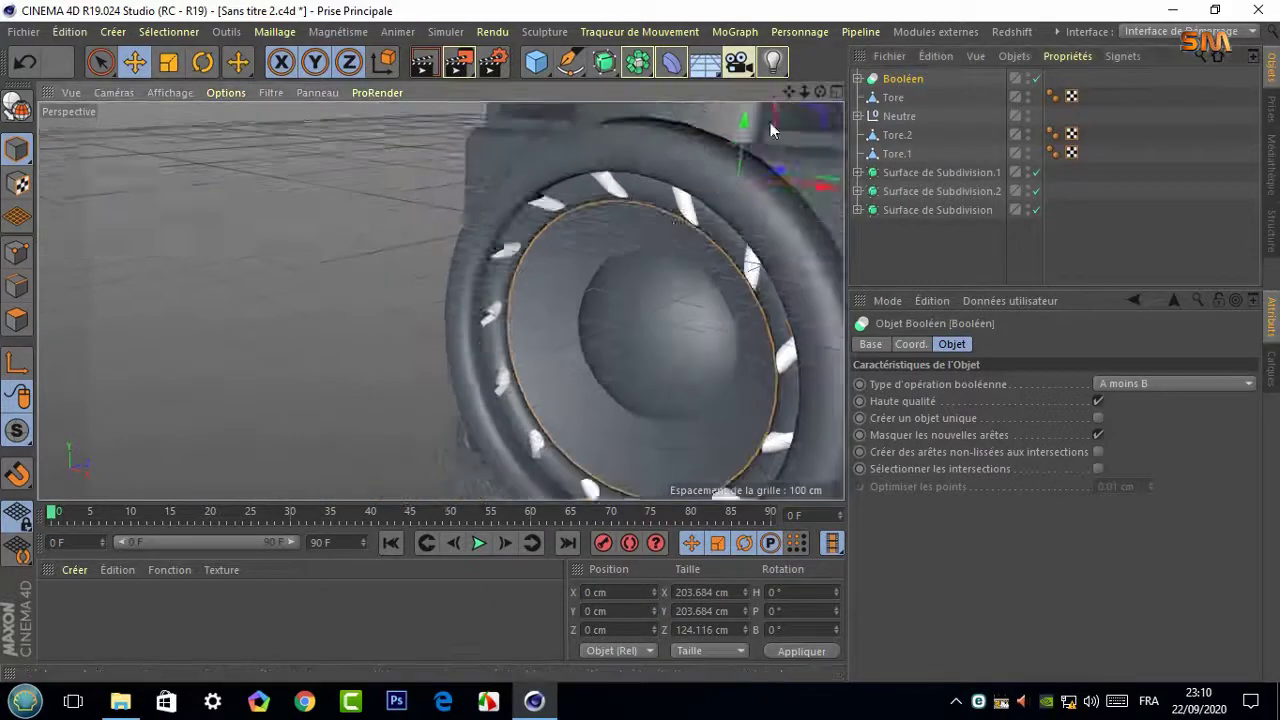
# Shift the cutter Cloner along Z and rotate its clones to 138°, -42°, -48°
pyautogui.click(893, 97)
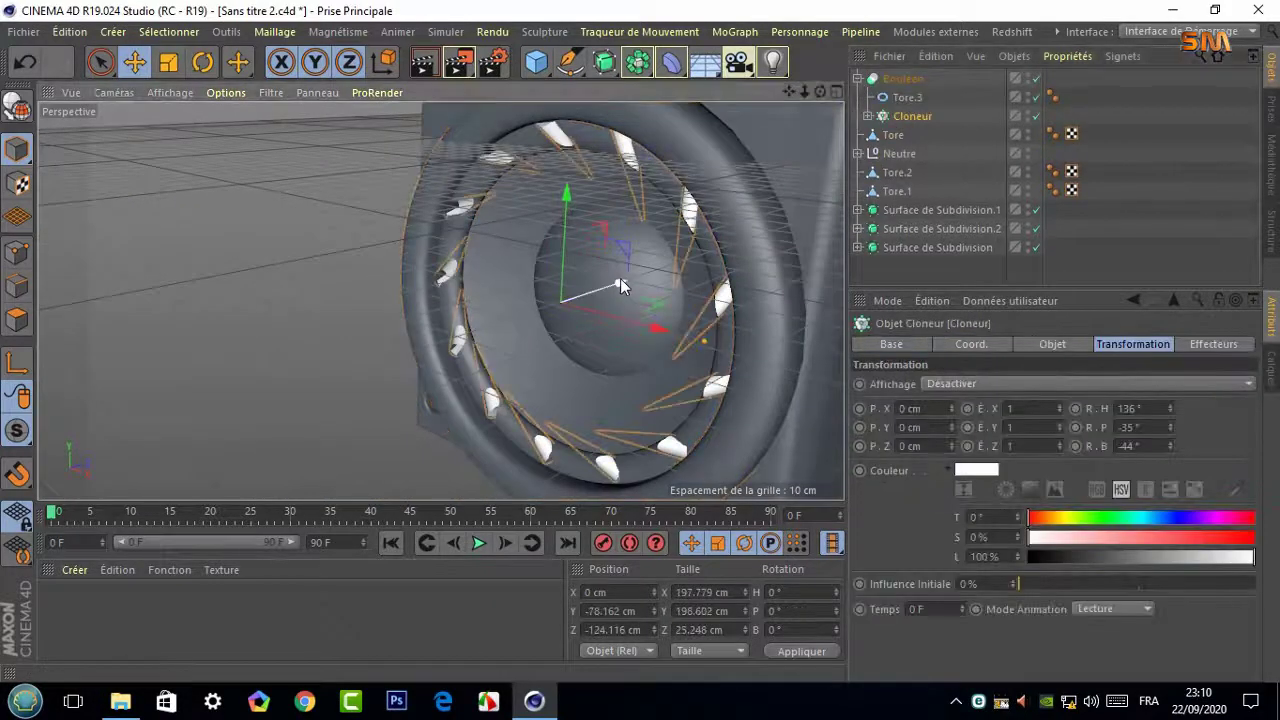
pyautogui.moveTo(625, 287); pyautogui.dragTo(620, 284)
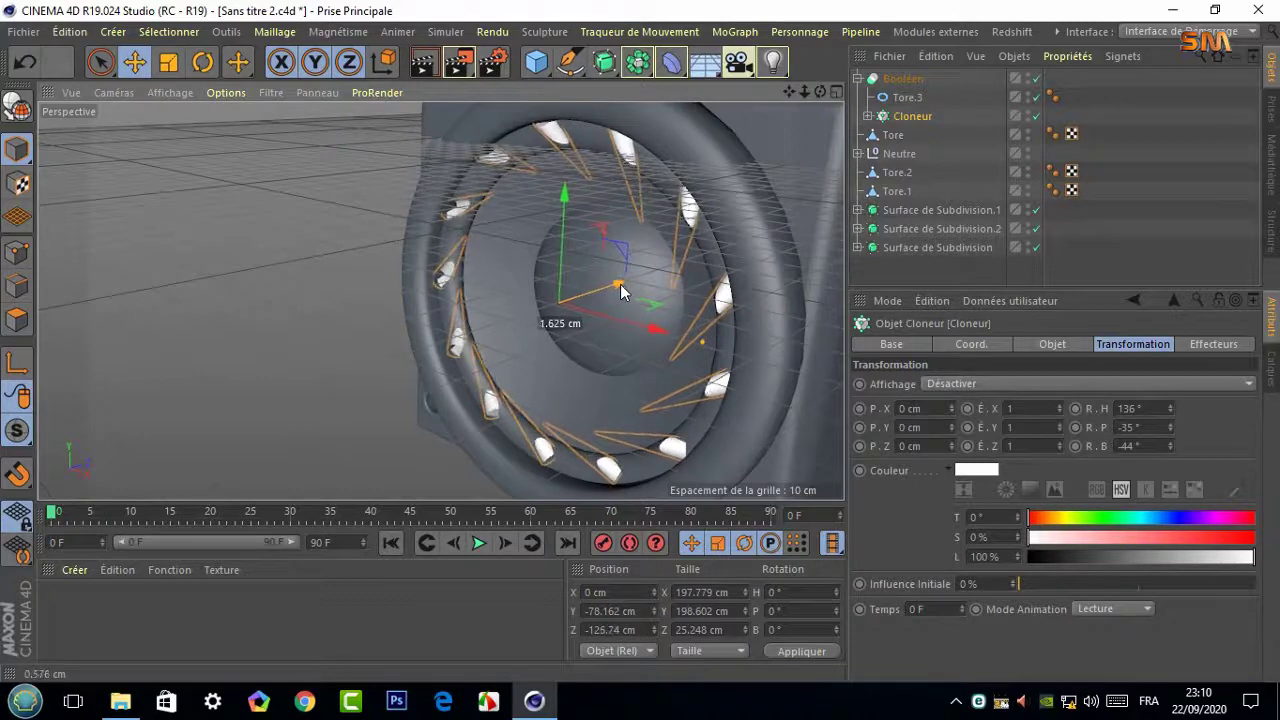
pyautogui.click(905, 118)
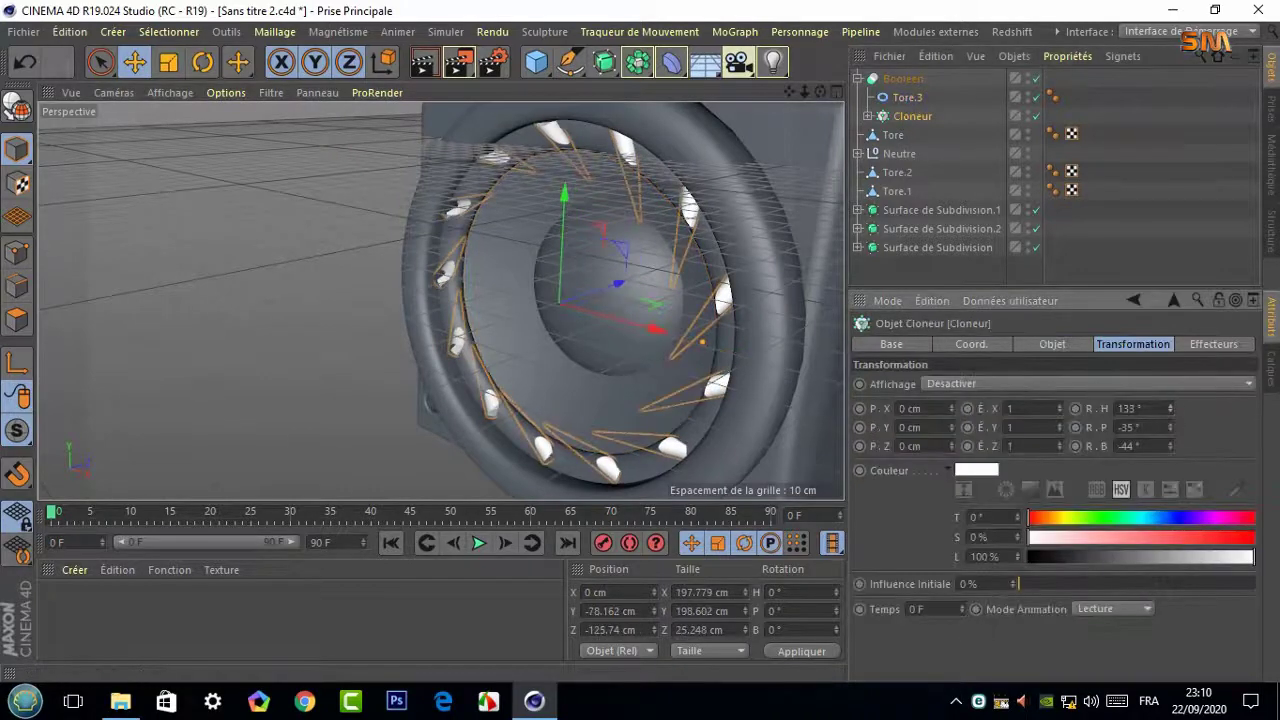
pyautogui.moveTo(1151, 408); pyautogui.dragTo(1151, 404)
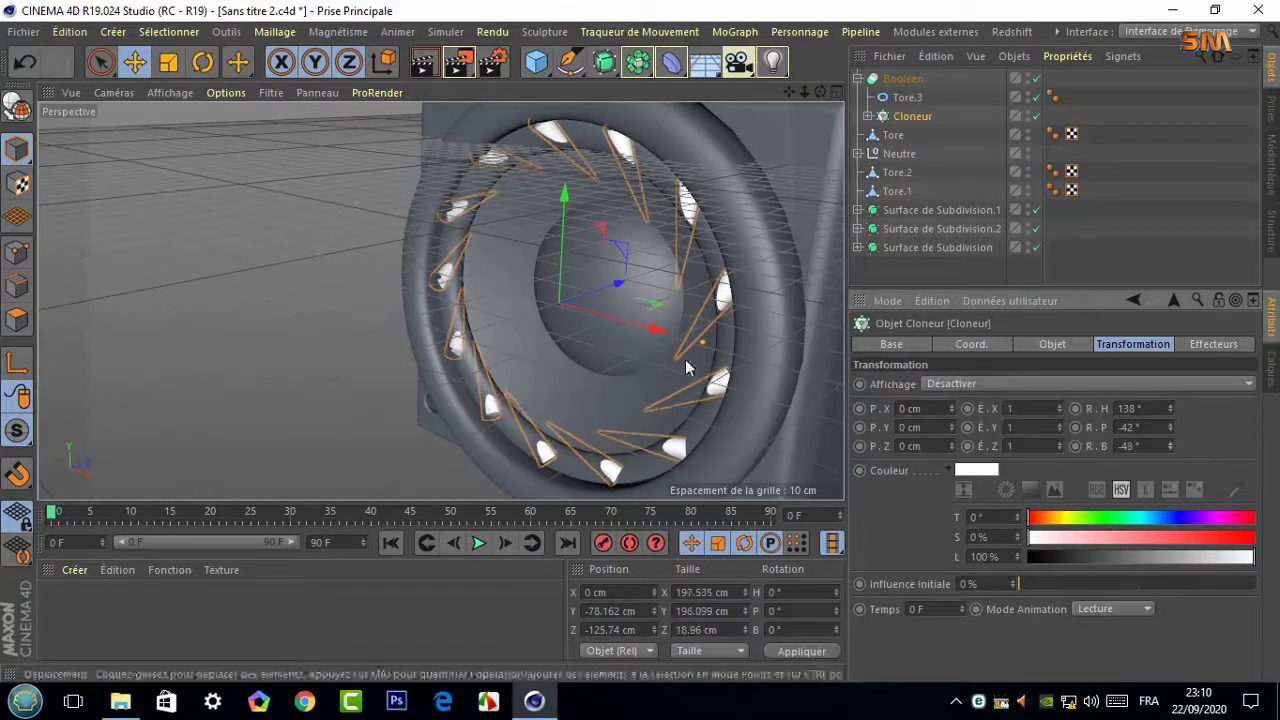
pyautogui.moveTo(620, 284); pyautogui.dragTo(615, 295)
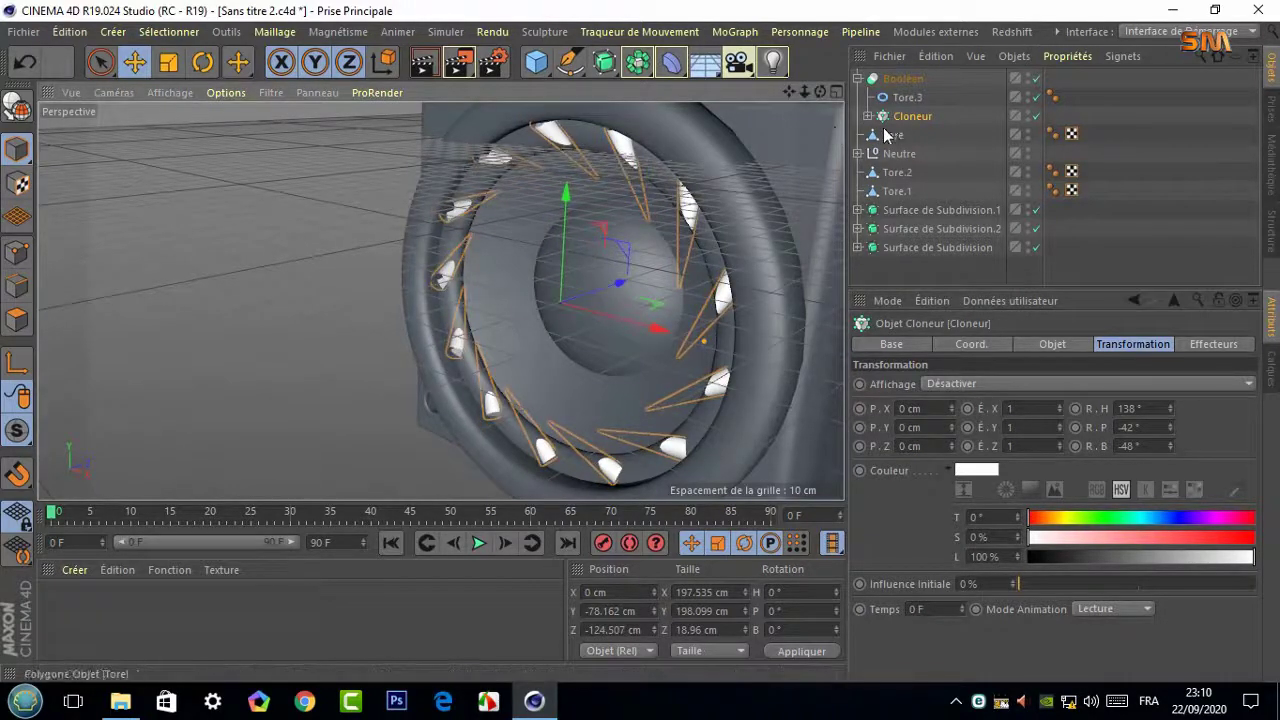
pyautogui.click(868, 116)
pyautogui.click(912, 135)
# Give the cutting cone a 4.508 cm base radius and 55.736 cm height, oriented to -X
pyautogui.moveTo(1037, 426); pyautogui.dragTo(1037, 400)
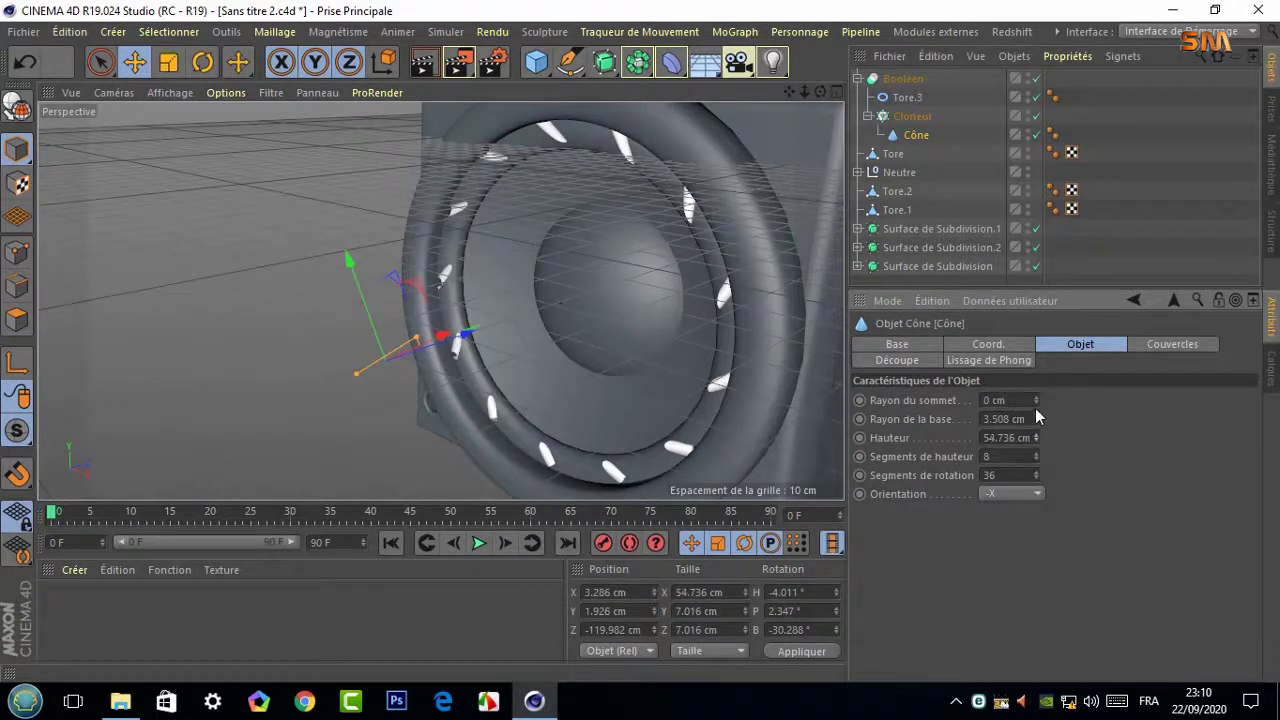
pyautogui.moveTo(1037, 419); pyautogui.dragTo(1037, 445)
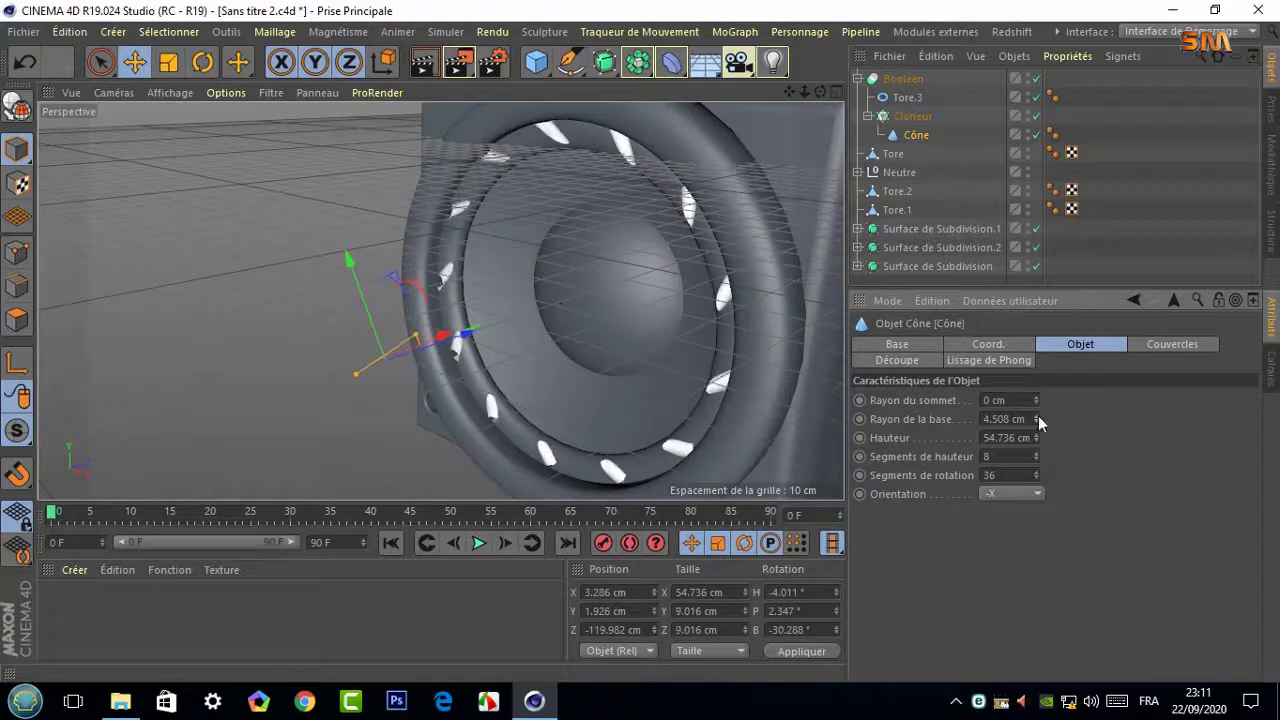
pyautogui.click(1030, 494)
pyautogui.click(1006, 544)
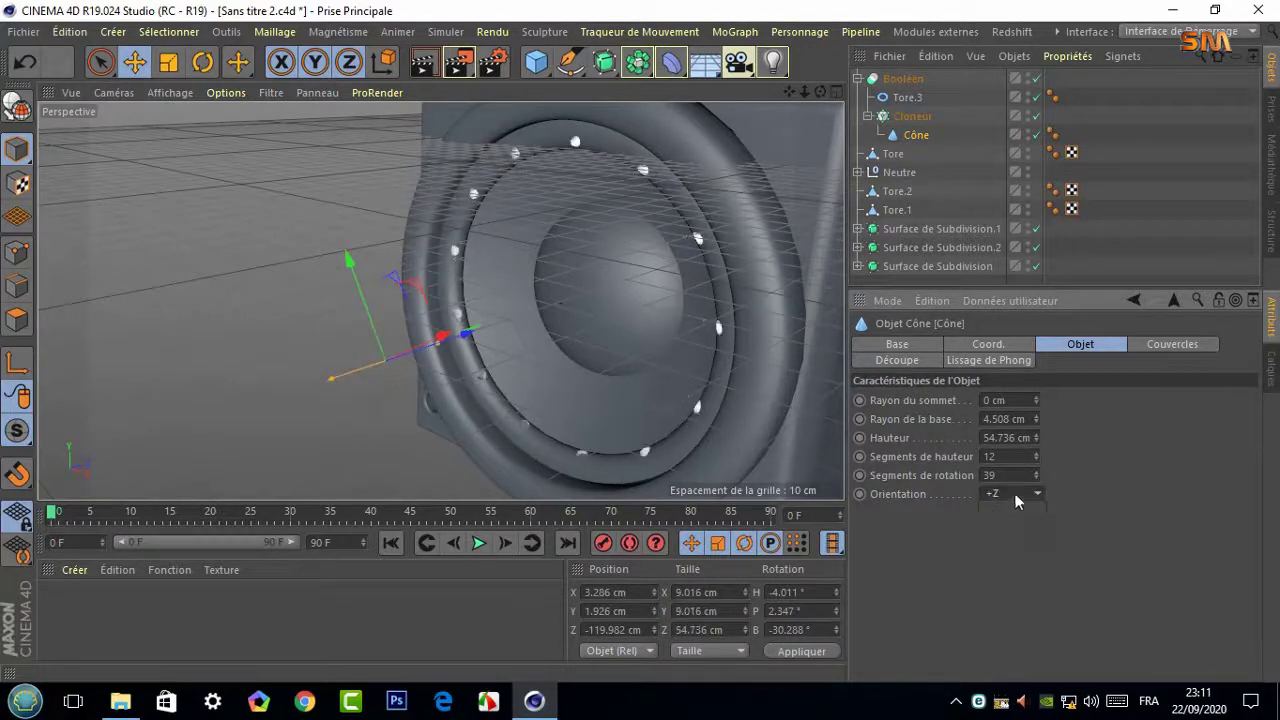
pyautogui.click(1026, 493)
pyautogui.click(1015, 528)
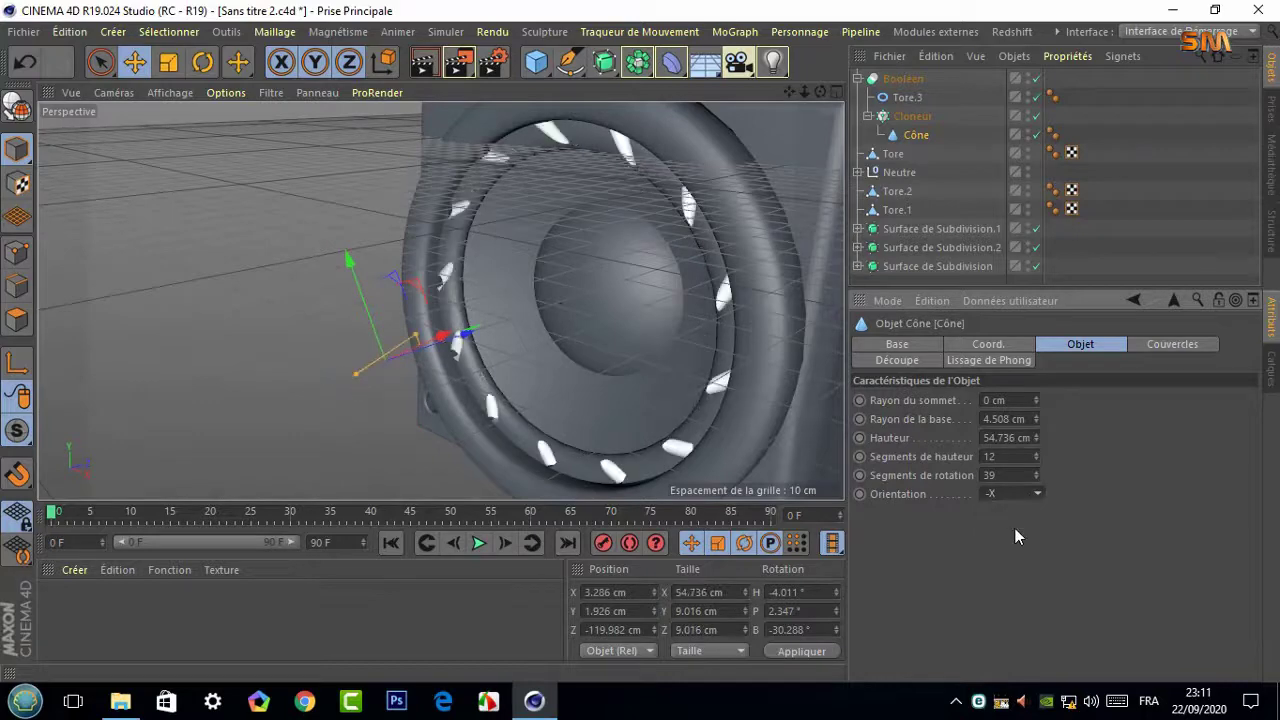
# Nudge the cutter Cloner along Z and orbit to an angled view of the speaker
pyautogui.click(457, 340)
pyautogui.moveTo(577, 300); pyautogui.dragTo(582, 305)
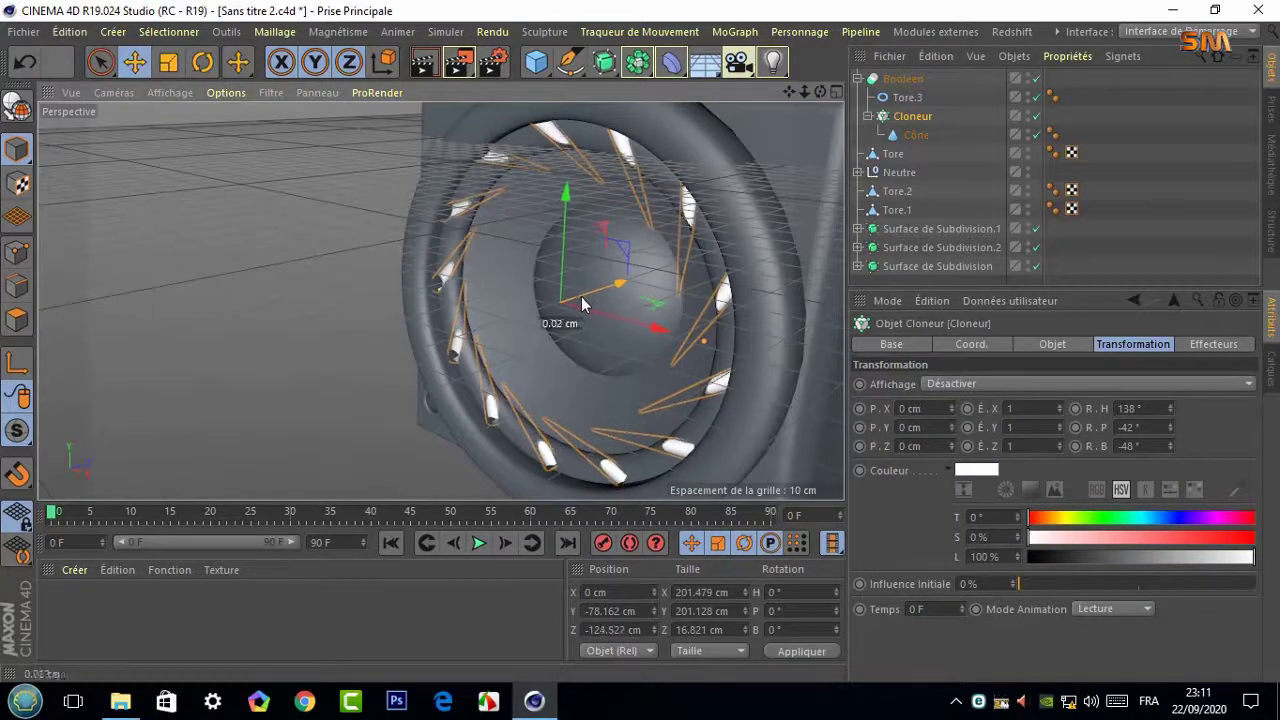
pyautogui.click(345, 387)
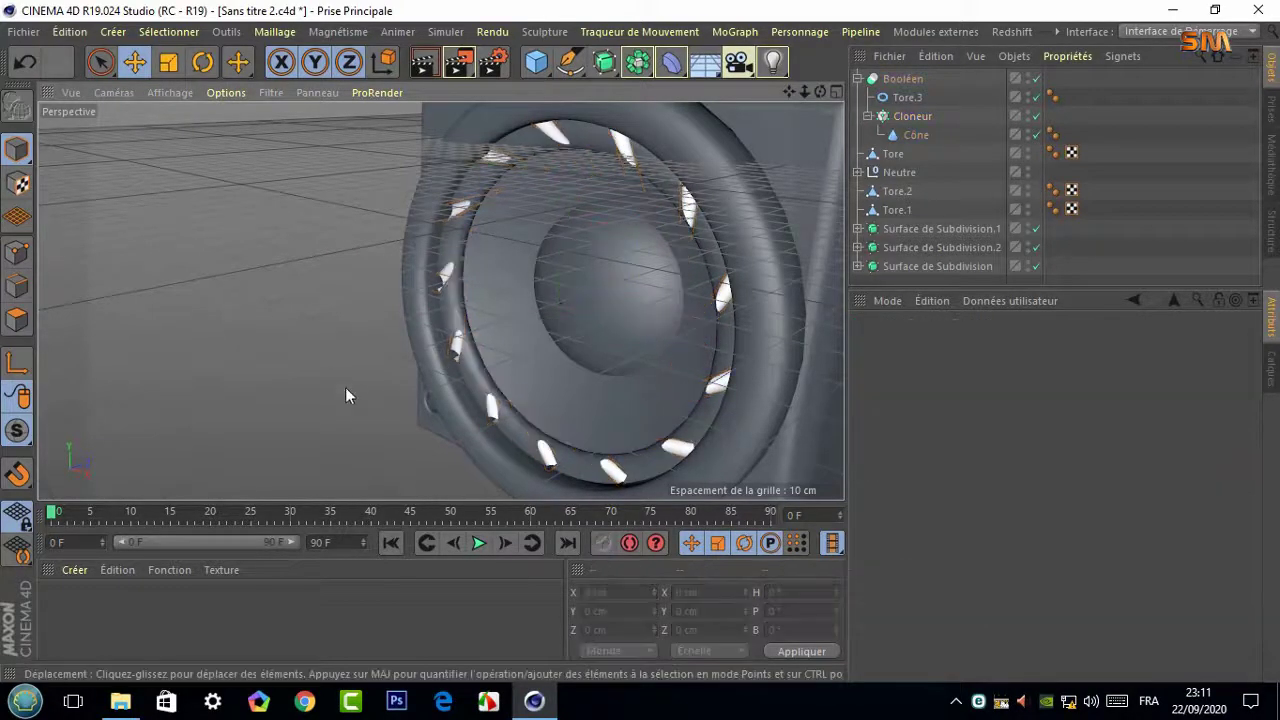
pyautogui.keyDown('alt'); pyautogui.moveTo(345, 387); pyautogui.dragTo(420, 330); pyautogui.keyUp('alt')
pyautogui.moveTo(789, 91); pyautogui.dragTo(790, 91)
# Group the Booléen and Tore into a null named 'ent 02' and drag a copy up to Y 131.944 cm
pyautogui.click(857, 78)
pyautogui.click(900, 78)
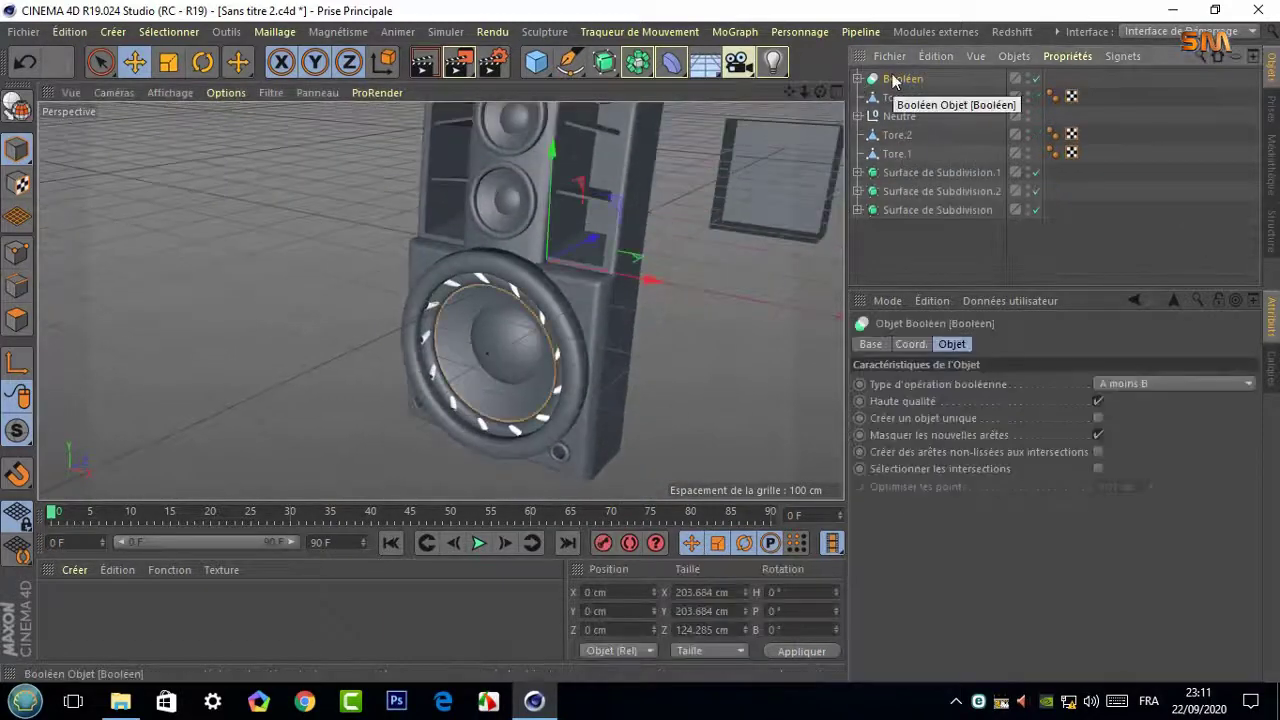
pyautogui.click(893, 97)
pyautogui.rightClick(900, 78)
pyautogui.click(929, 263)
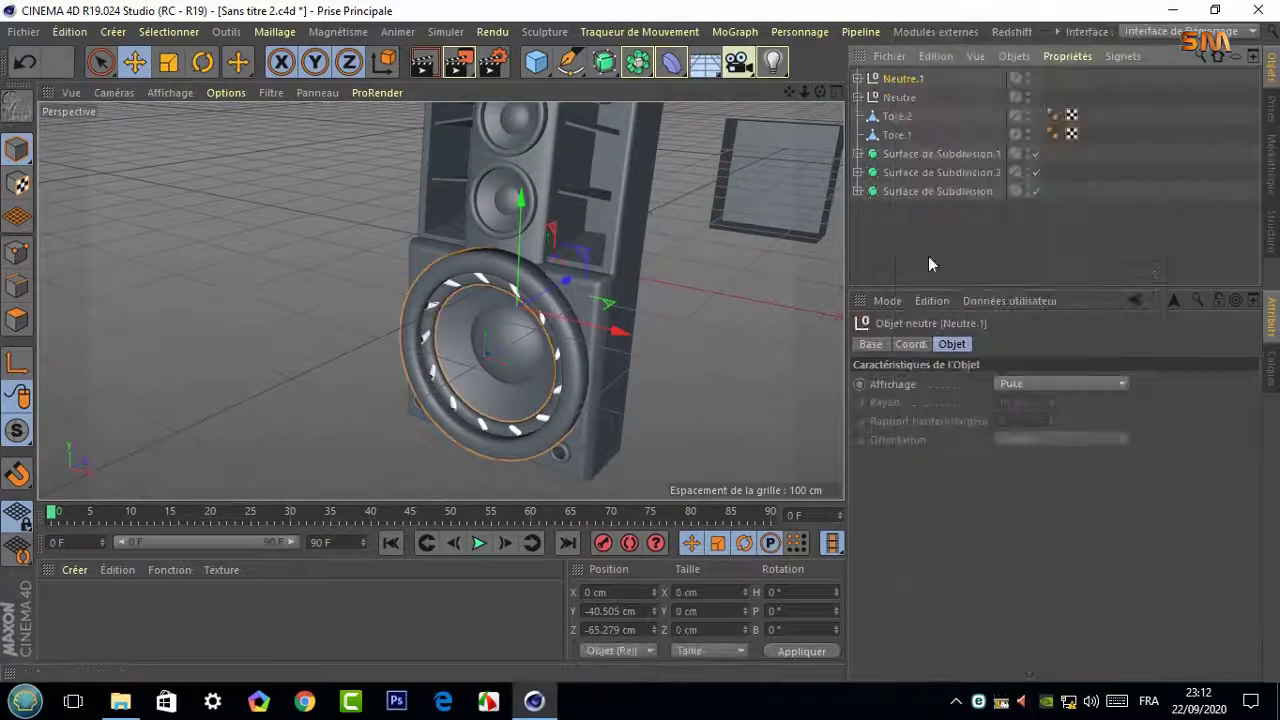
pyautogui.write('ent')
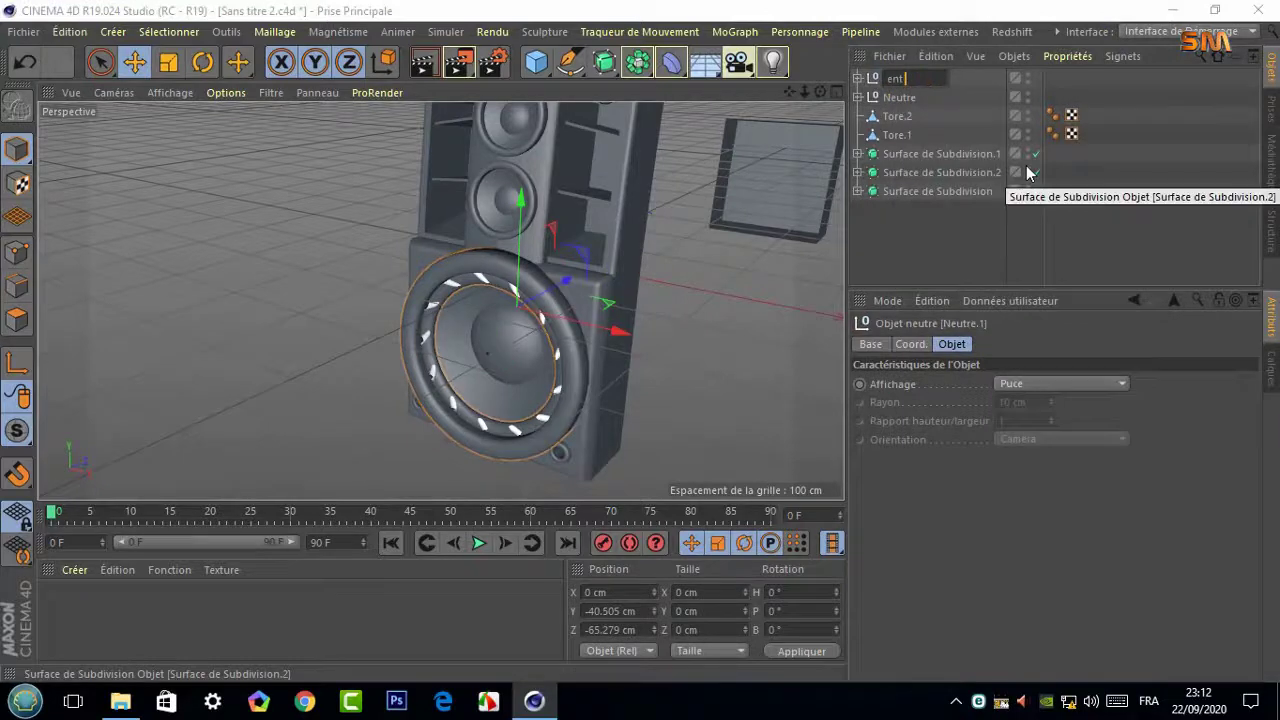
pyautogui.write(' 02')
pyautogui.press('Return')
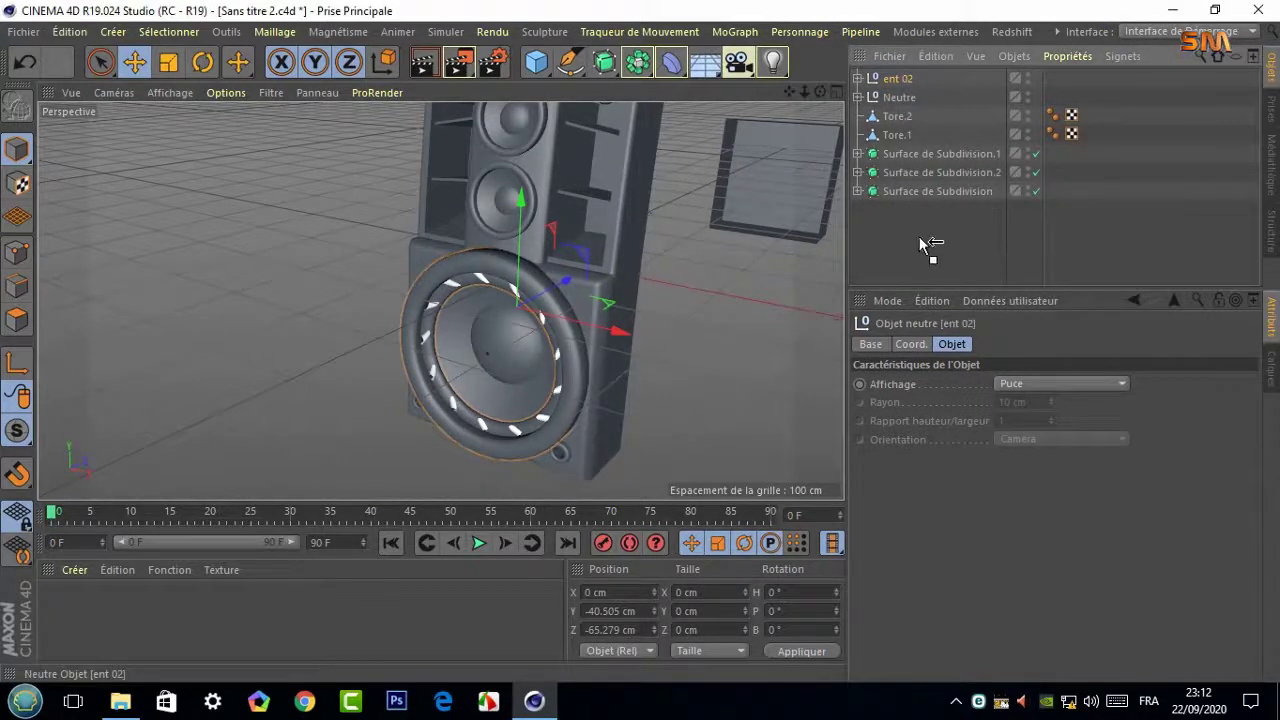
pyautogui.moveTo(549, 240); pyautogui.dragTo(550, 85)
# Move the copied ring ent 02.1 toward the tweeter using the front, top and perspective views
pyautogui.middleClick(676, 181)
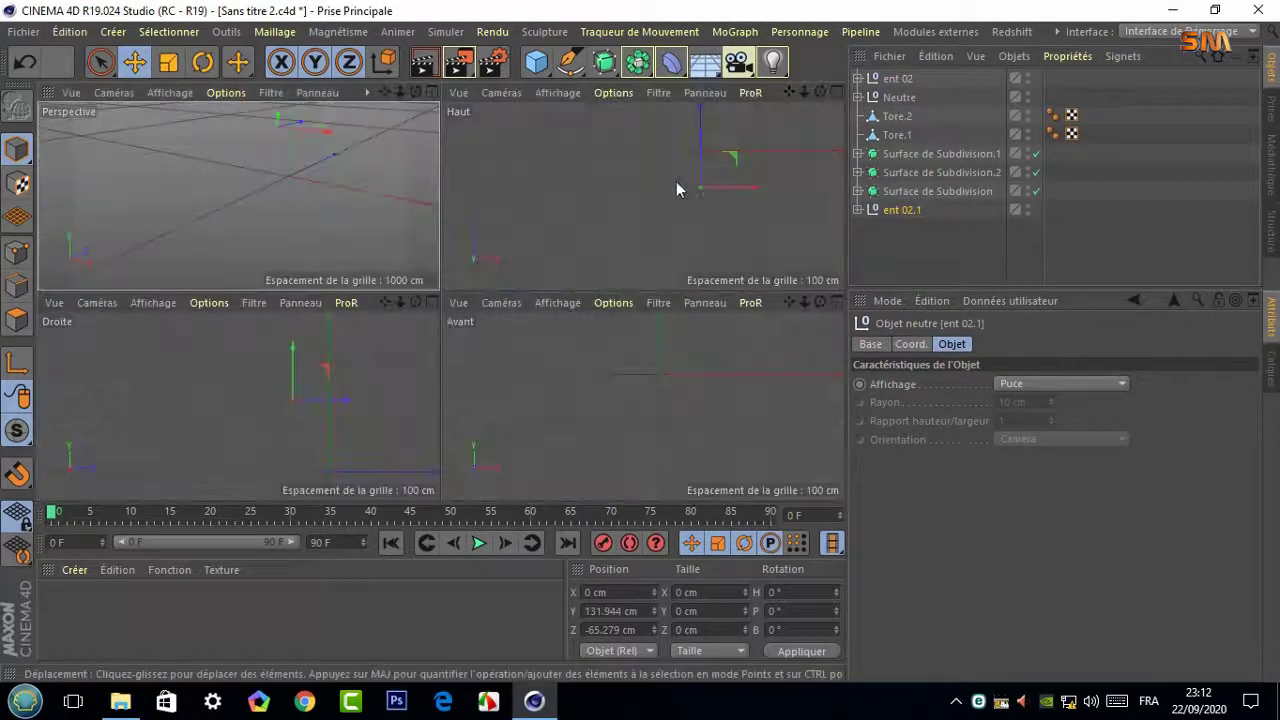
pyautogui.click(836, 301)
pyautogui.press('t')
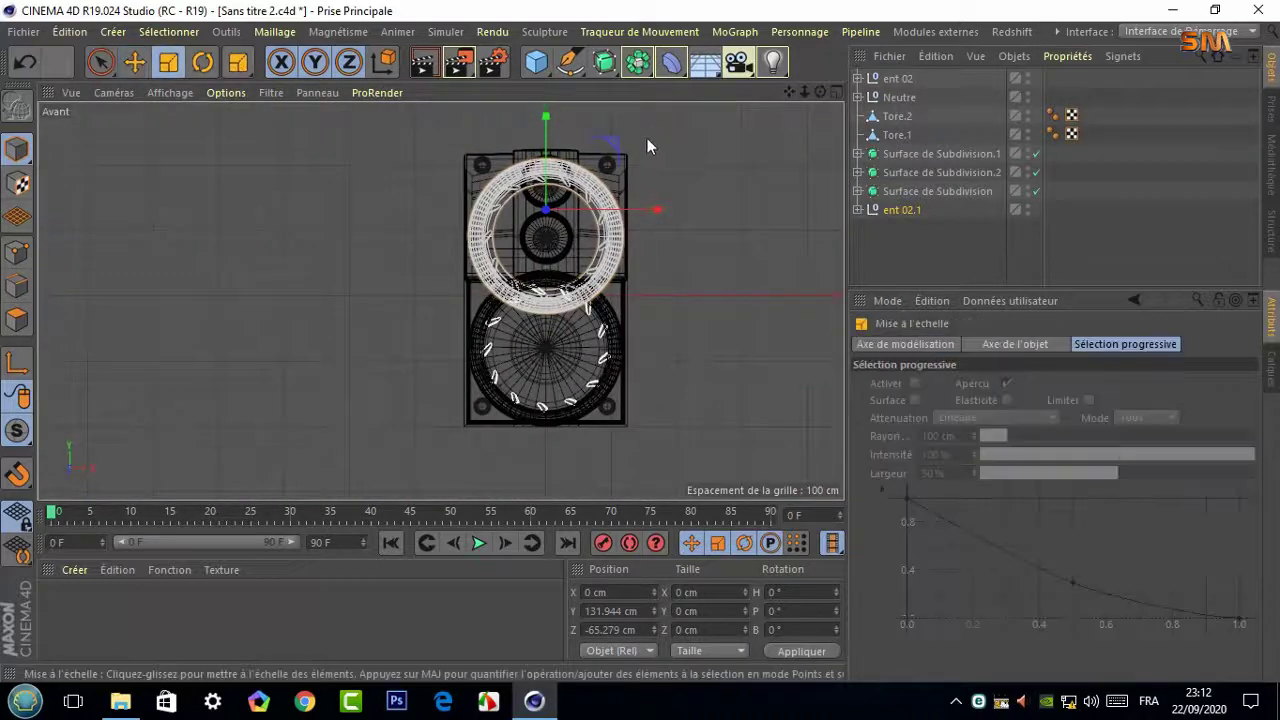
pyautogui.press('e')
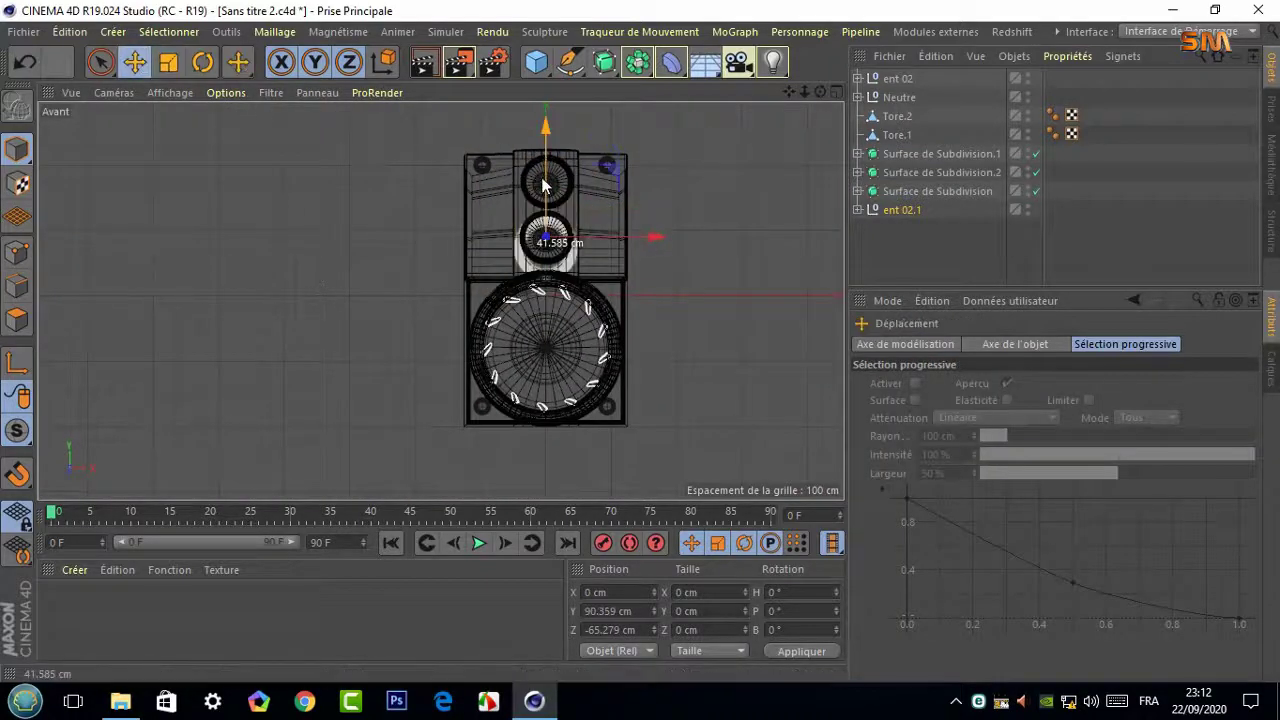
pyautogui.middleClick(545, 176)
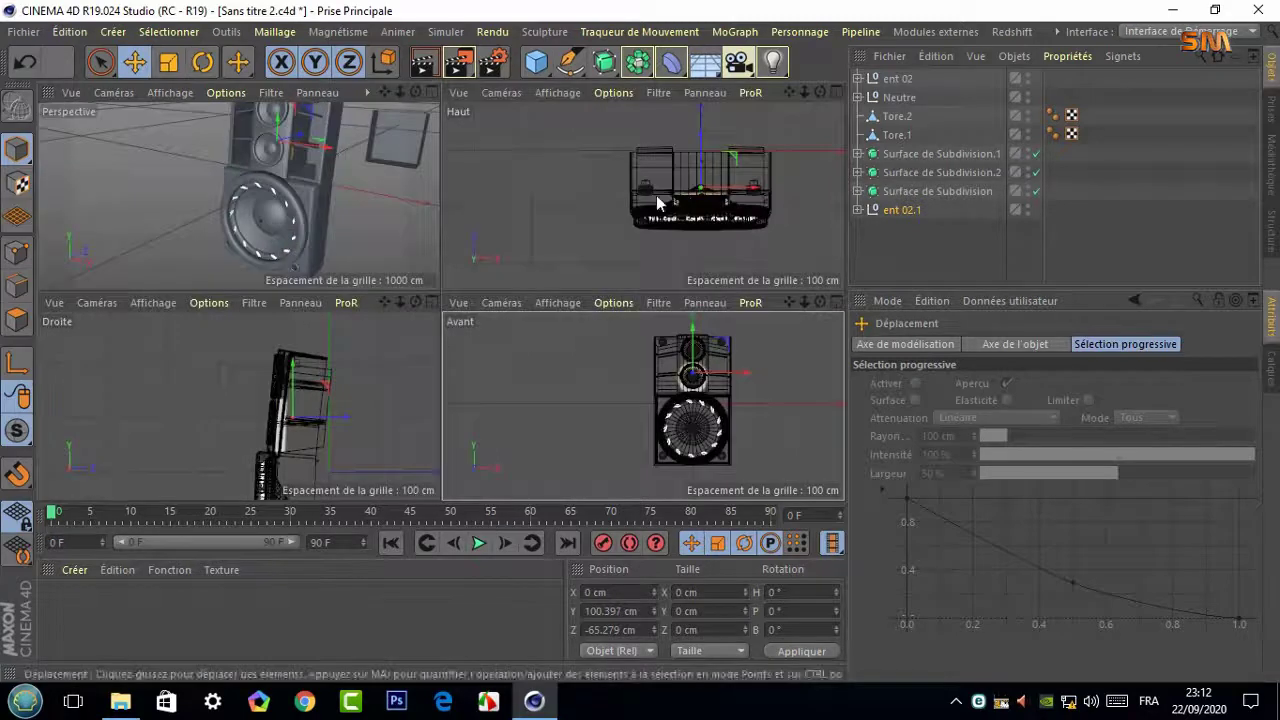
pyautogui.moveTo(672, 204); pyautogui.dragTo(703, 186)
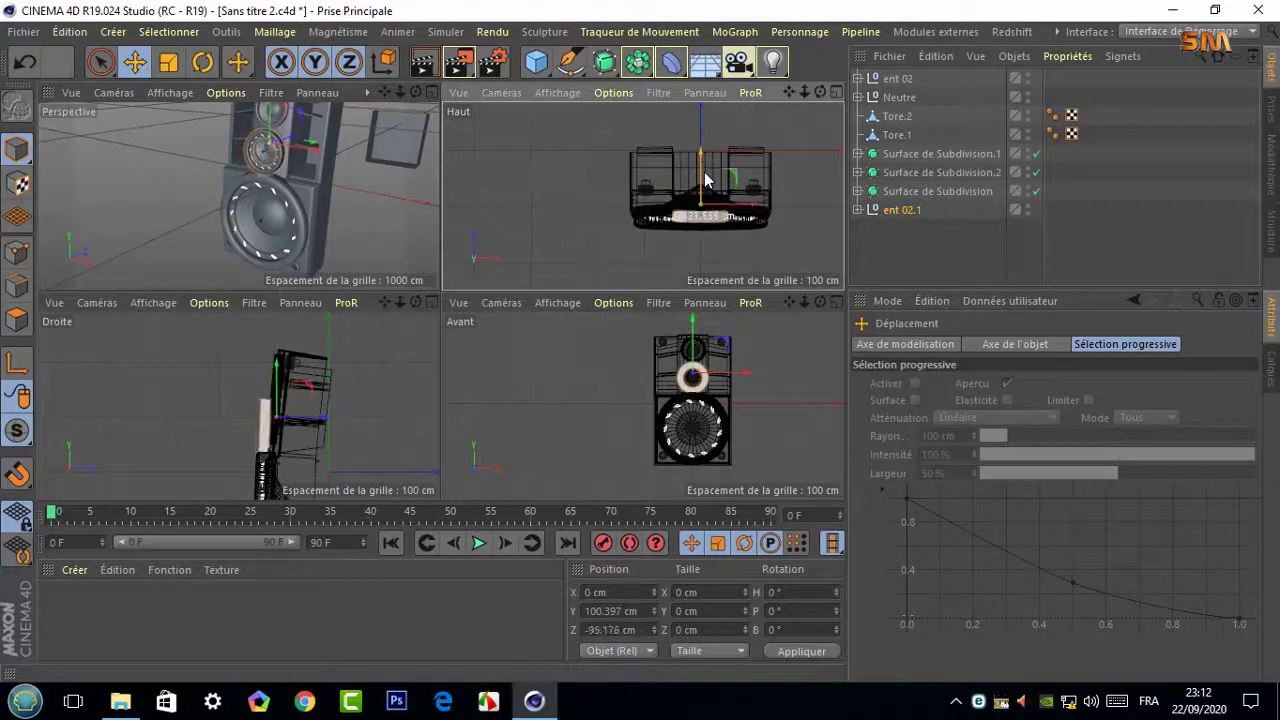
pyautogui.press('F1')
pyautogui.moveTo(592, 172); pyautogui.dragTo(829, 103)
pyautogui.middleClick(829, 103)
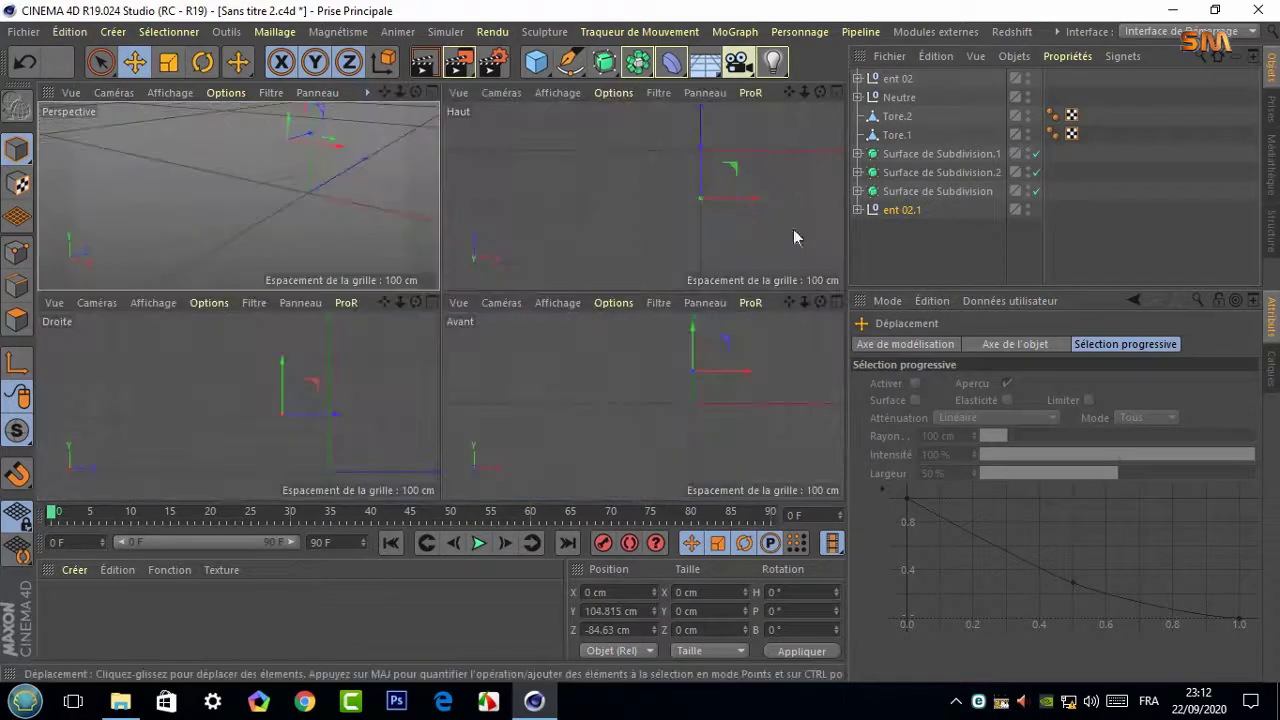
# Tilt ent 02.1 about -3.75° in the right view and reposition it over the tweeter
pyautogui.press('F3')
pyautogui.press('r')
pyautogui.moveTo(591, 263); pyautogui.dragTo(594, 266)
pyautogui.press('e')
pyautogui.moveTo(597, 318); pyautogui.dragTo(607, 318)
pyautogui.middleClick(737, 110)
pyautogui.middleClick(410, 201)
pyautogui.moveTo(560, 183)
pyautogui.mouseDown()
pyautogui.moveTo(590, 184)
pyautogui.moveTo(684, 89)
pyautogui.mouseUp()
pyautogui.hotkey('ctrl', 'z')
# Shrink ent 02.1, lower and centre it, then enlarge it slightly to fit the tweeter
pyautogui.press('t')
pyautogui.moveTo(229, 131); pyautogui.dragTo(51, 236)
pyautogui.press('e')
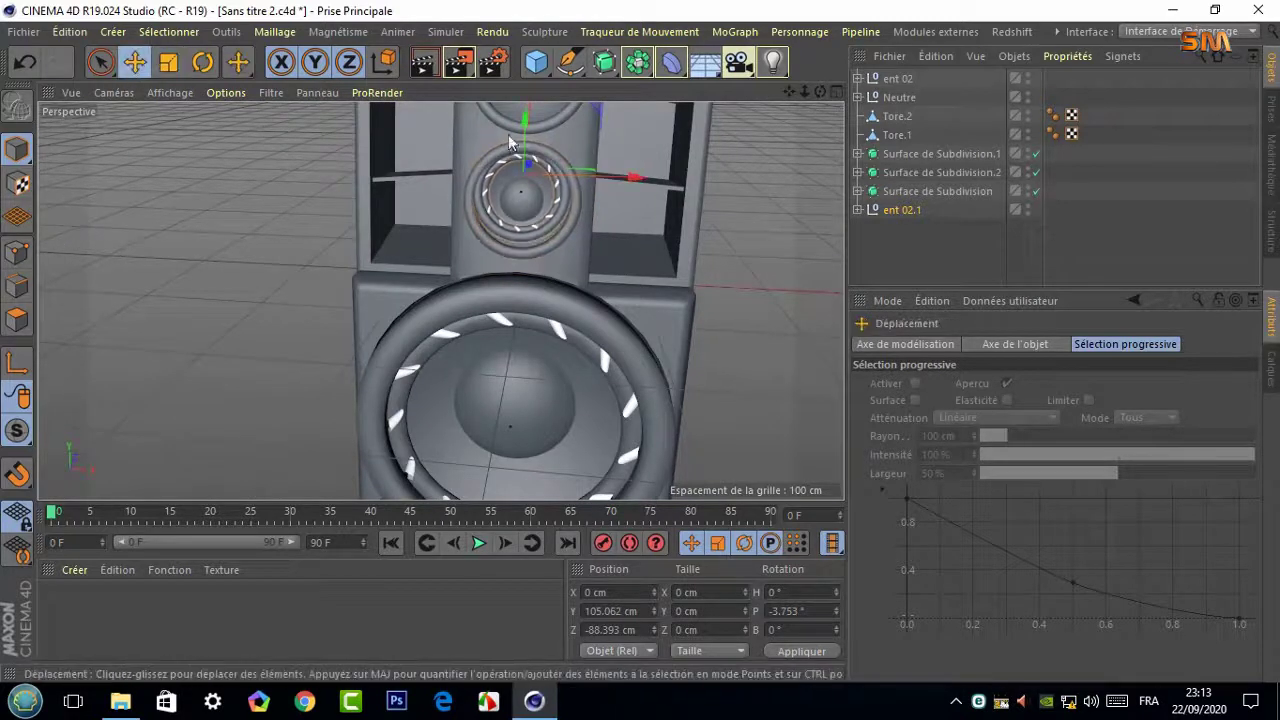
pyautogui.moveTo(508, 134); pyautogui.dragTo(525, 144)
pyautogui.moveTo(597, 181); pyautogui.dragTo(595, 181)
pyautogui.scroll(3, 540, 192)
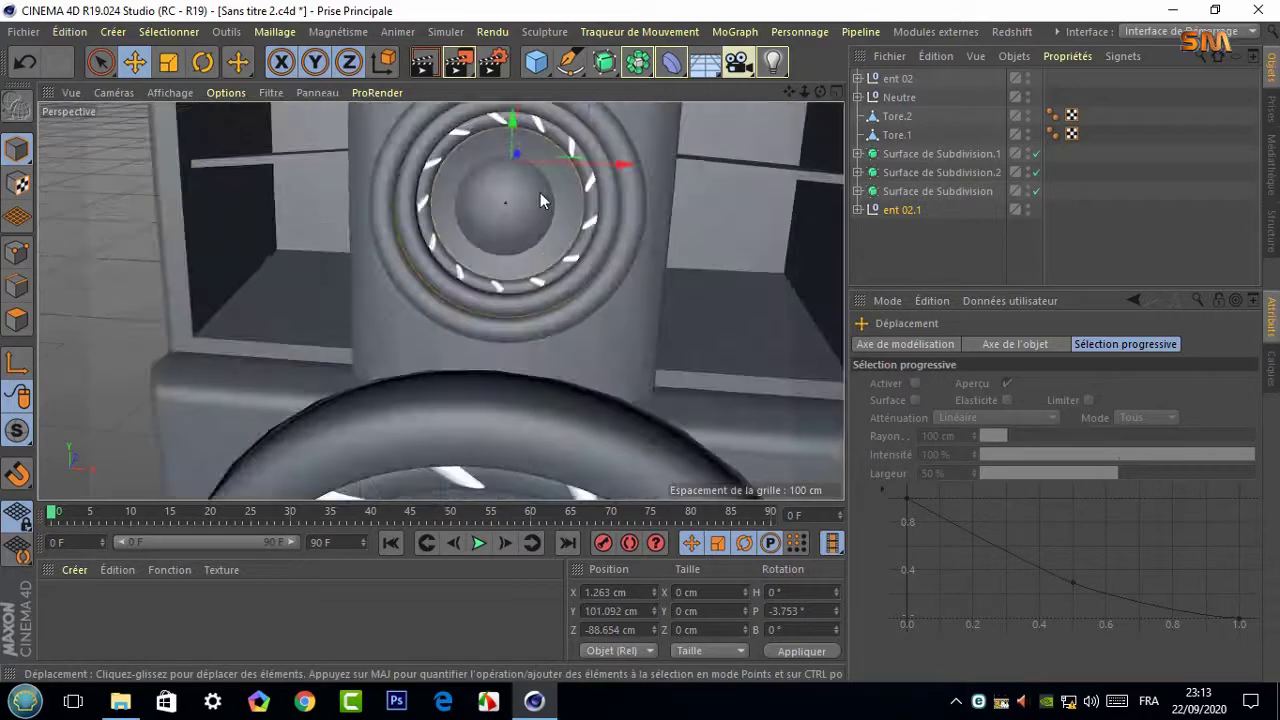
pyautogui.press('t')
pyautogui.moveTo(239, 134); pyautogui.dragTo(376, 124)
pyautogui.click(857, 209)
# Rearrange the copied ring's Tore and Booléen and raise the Booléen slightly along Y
pyautogui.click(903, 248)
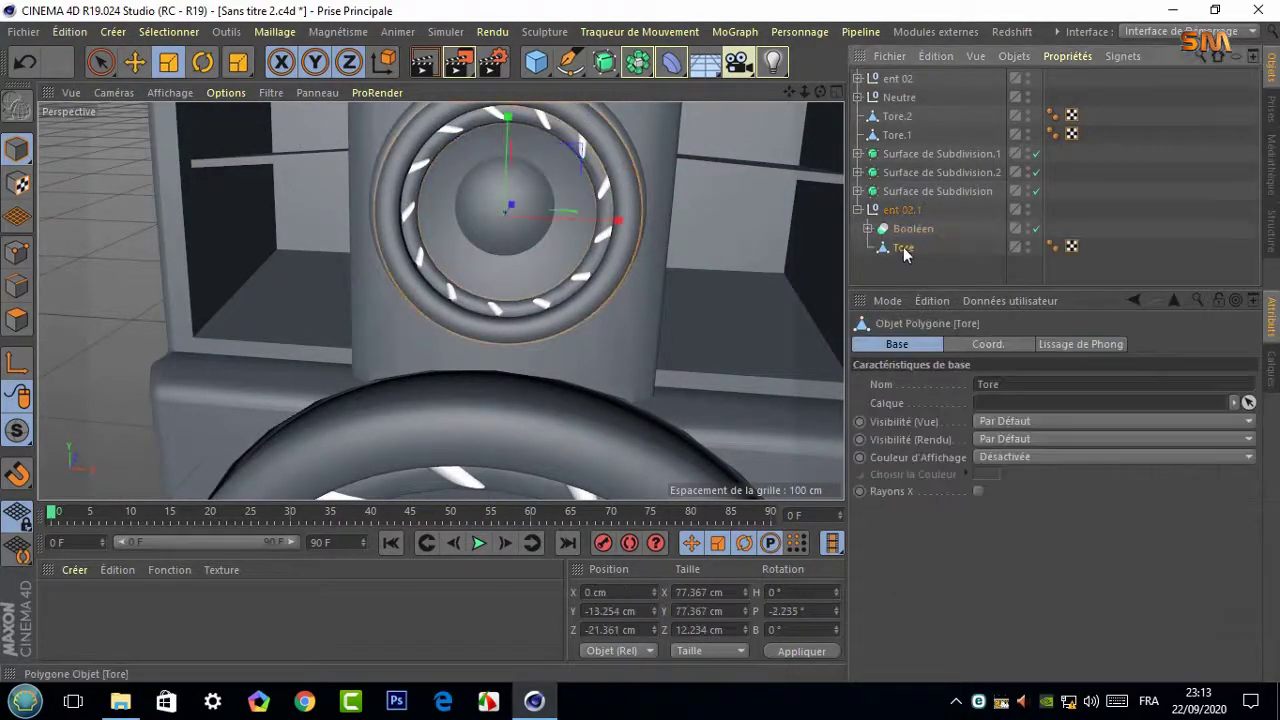
pyautogui.moveTo(903, 250); pyautogui.dragTo(895, 234)
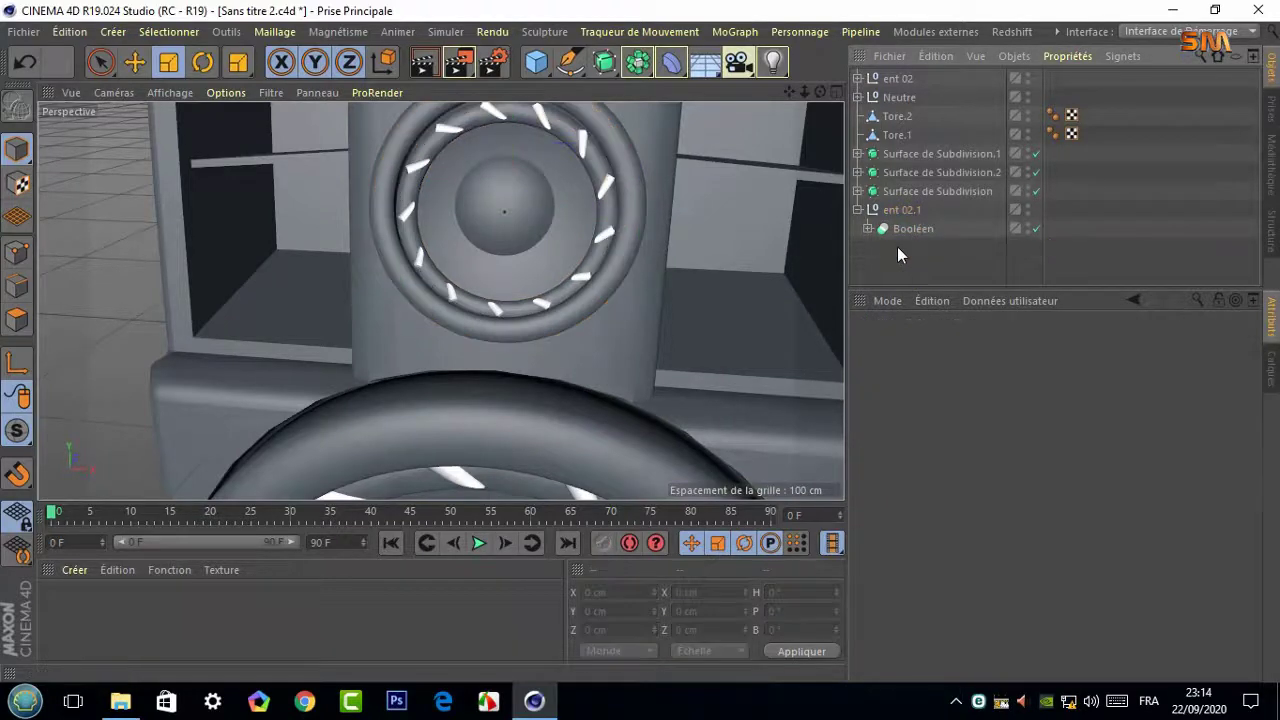
pyautogui.click(894, 228)
pyautogui.press('e')
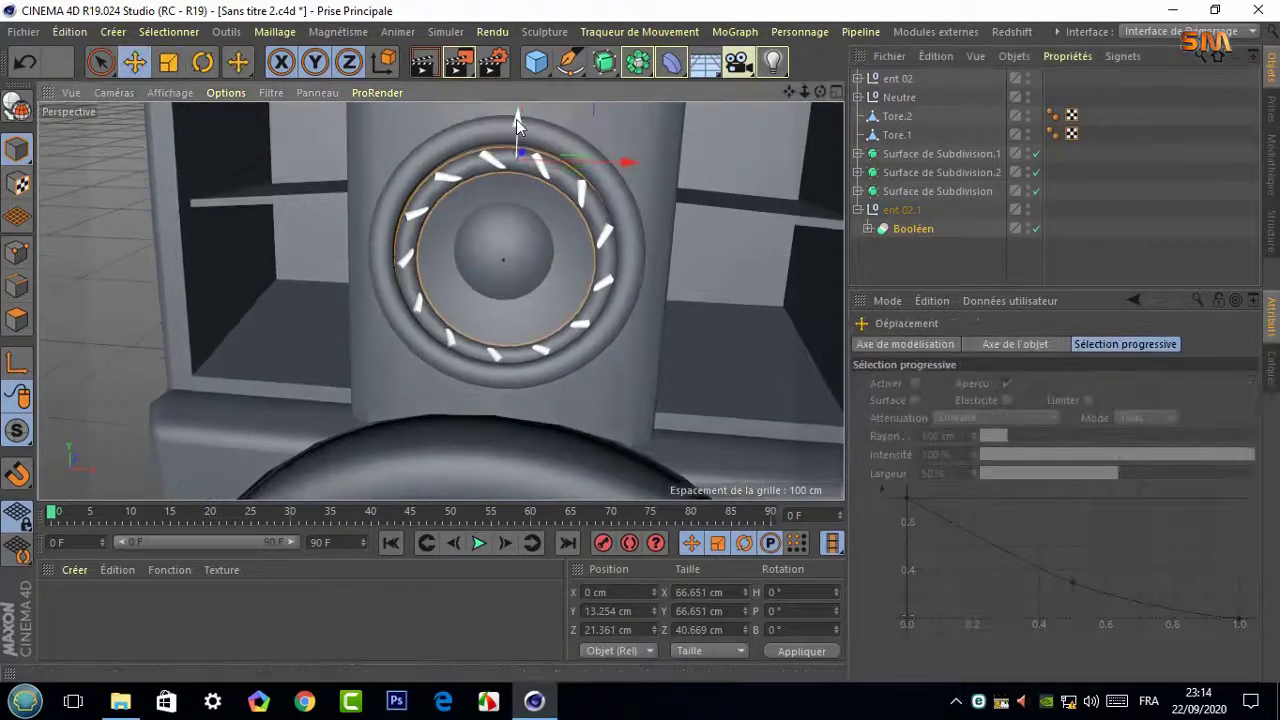
pyautogui.moveTo(515, 112); pyautogui.dragTo(677, 176)
pyautogui.moveTo(234, 206)
pyautogui.keyDown('alt'); pyautogui.mouseDown()
pyautogui.moveTo(440, 300)
pyautogui.moveTo(620, 260)
pyautogui.mouseUp(); pyautogui.keyUp('alt')
pyautogui.scroll(3, 440, 300)
# Duplicate the Booléen and move the copy onto the upper tweeter ring
pyautogui.click(893, 230)
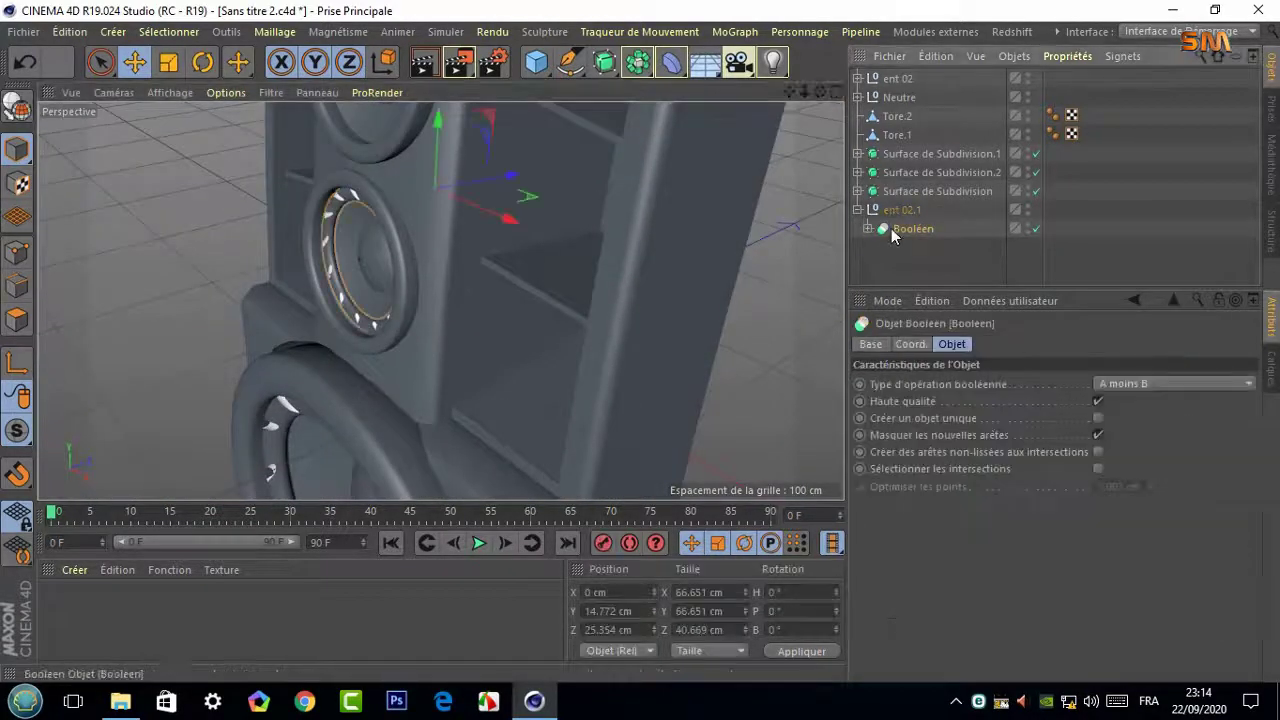
pyautogui.moveTo(792, 95); pyautogui.dragTo(700, 130)
pyautogui.keyDown('ctrl'); pyautogui.moveTo(913, 228); pyautogui.dragTo(900, 250); pyautogui.keyUp('ctrl')
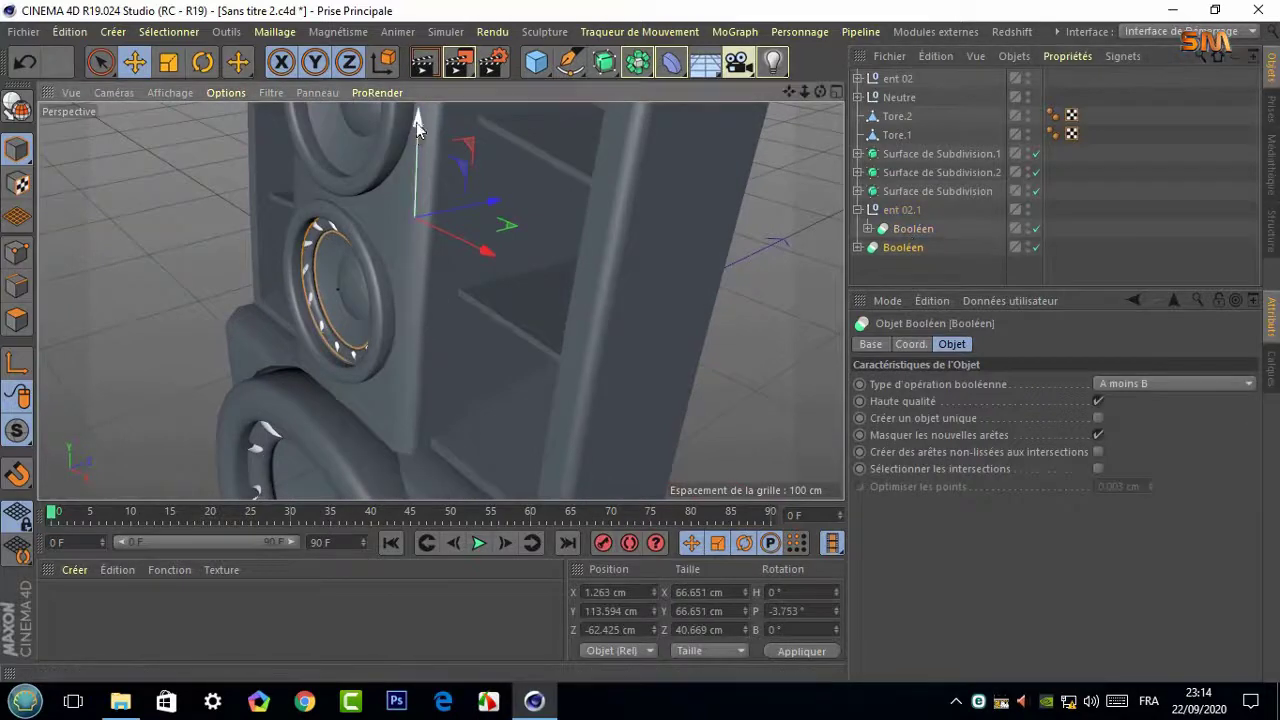
pyautogui.moveTo(420, 118)
pyautogui.mouseDown()
pyautogui.moveTo(445, 165)
pyautogui.moveTo(425, 120)
pyautogui.mouseUp()
pyautogui.keyDown('alt'); pyautogui.moveTo(425, 300); pyautogui.dragTo(335, 283); pyautogui.keyUp('alt')
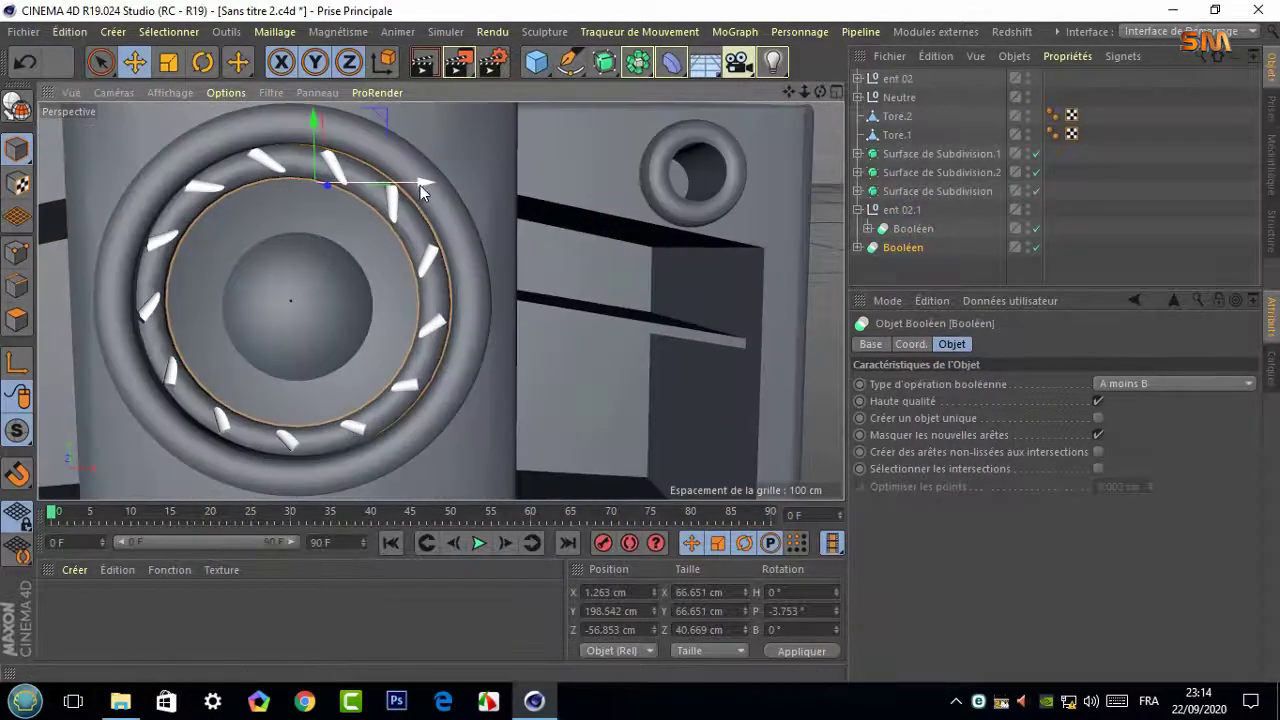
pyautogui.moveTo(420, 185); pyautogui.dragTo(422, 186)
pyautogui.hotkey('ctrl', 'shift', 'z')
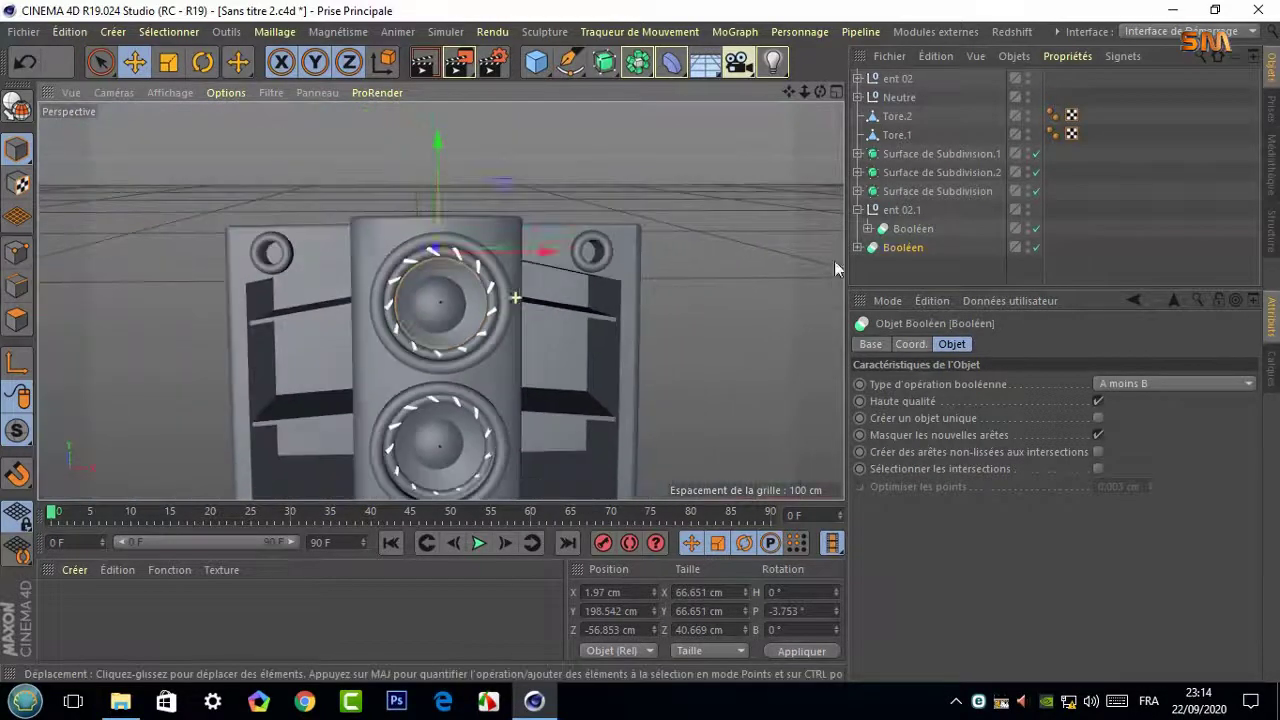
pyautogui.click(834, 268)
pyautogui.moveTo(834, 268)
pyautogui.keyDown('alt'); pyautogui.mouseDown()
pyautogui.moveTo(803, 103)
pyautogui.moveTo(727, 193)
pyautogui.mouseUp(); pyautogui.keyUp('alt')
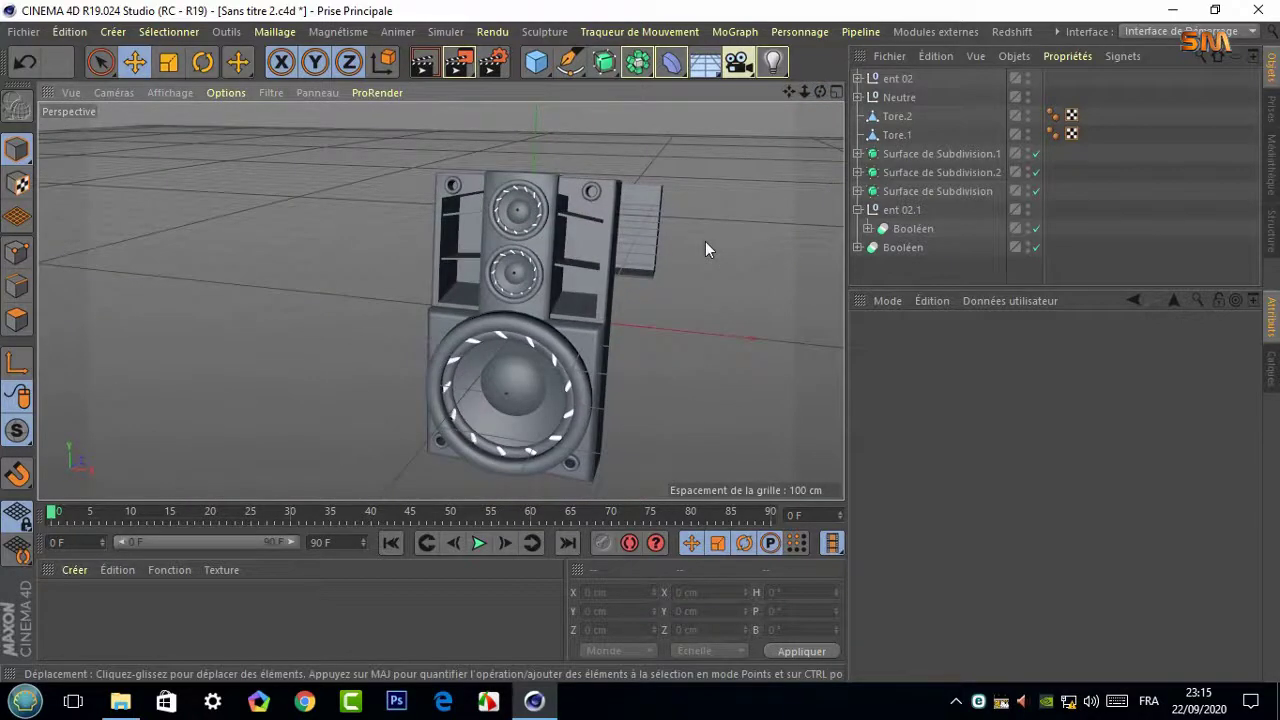
# Save the scene as Sans titre 2, overwriting the existing file
pyautogui.click(857, 97)
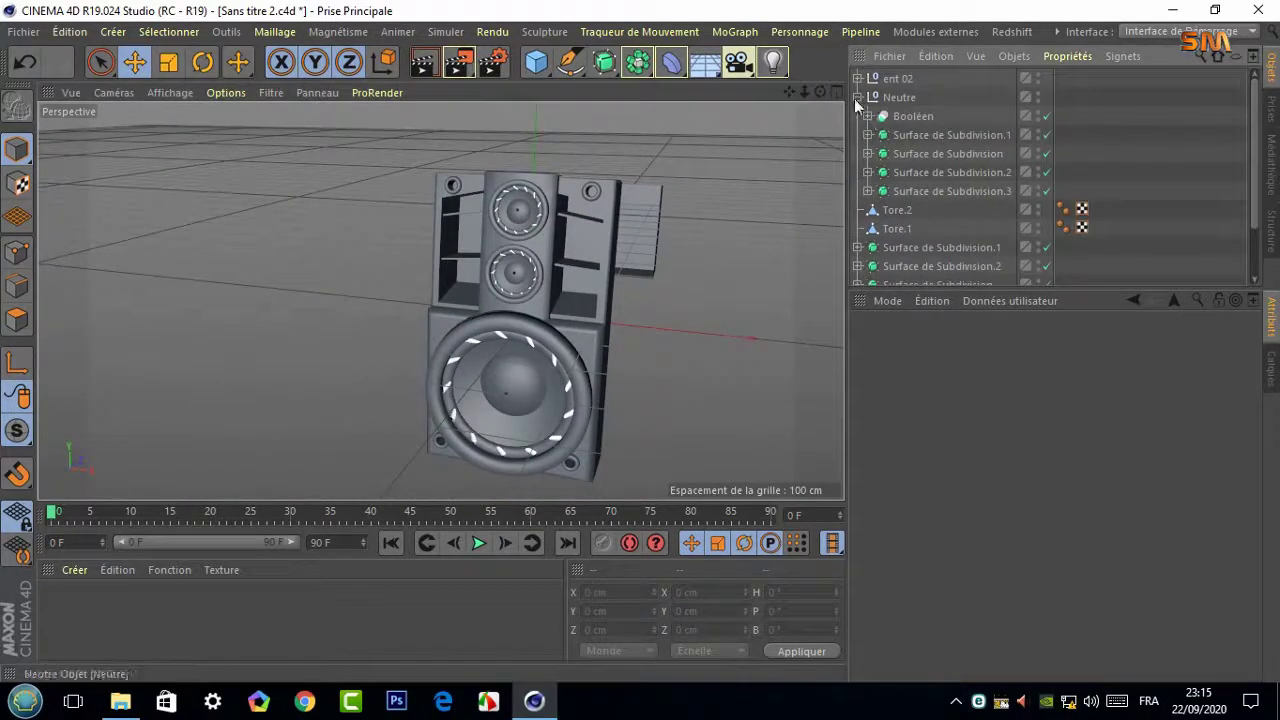
pyautogui.click(857, 98)
pyautogui.click(24, 32)
pyautogui.click(40, 163)
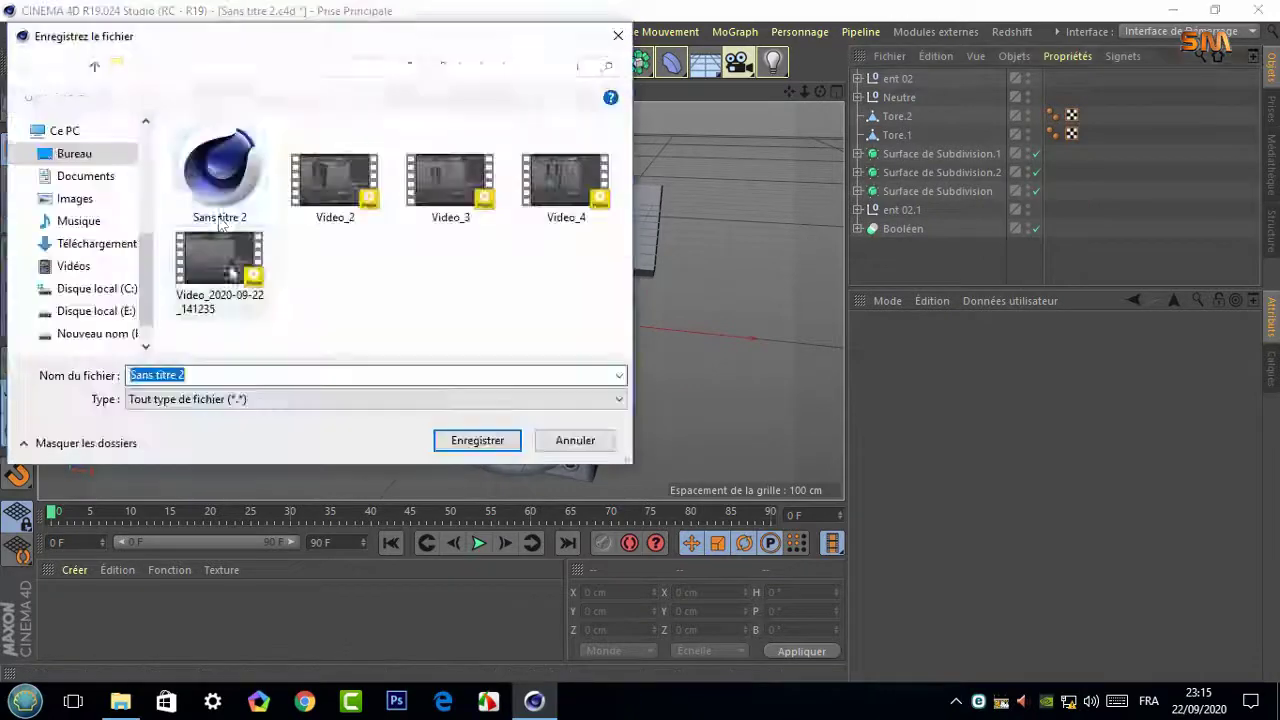
pyautogui.click(477, 440)
pyautogui.click(686, 351)
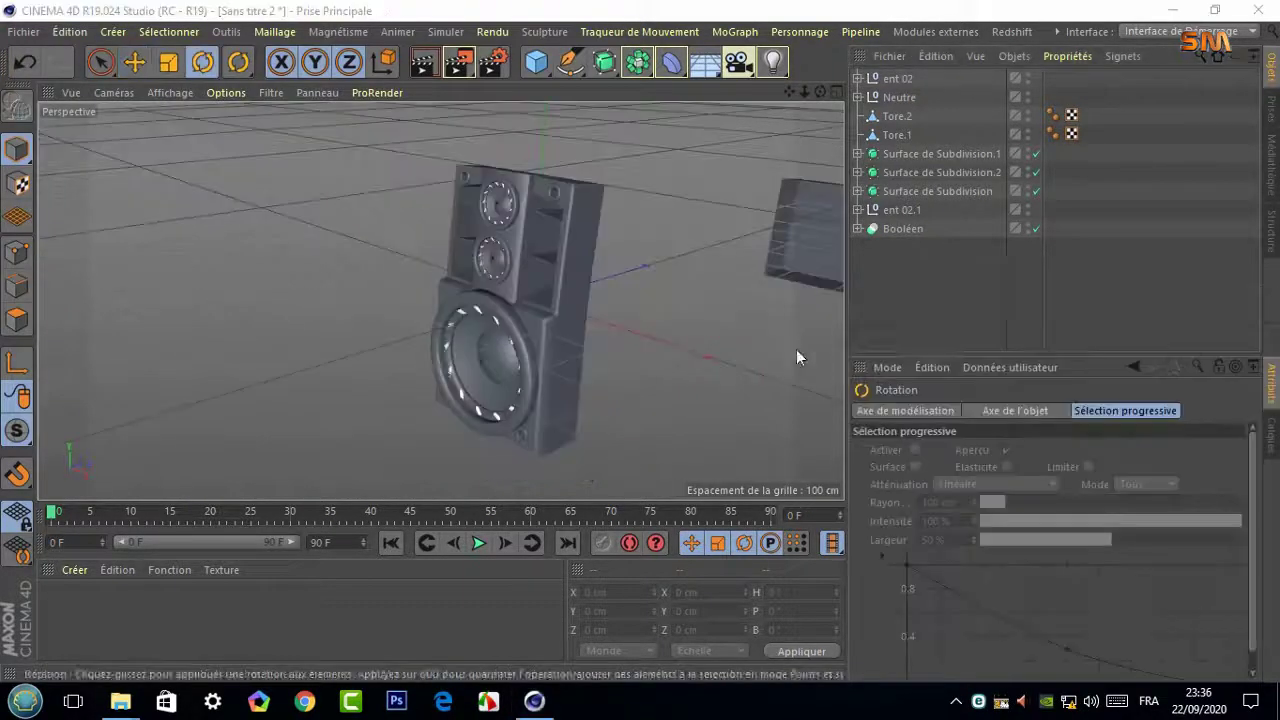
# Add a sphere, move it down onto the woofer and rotate it to face forward
pyautogui.click(535, 62)
pyautogui.click(993, 122)
pyautogui.press('e')
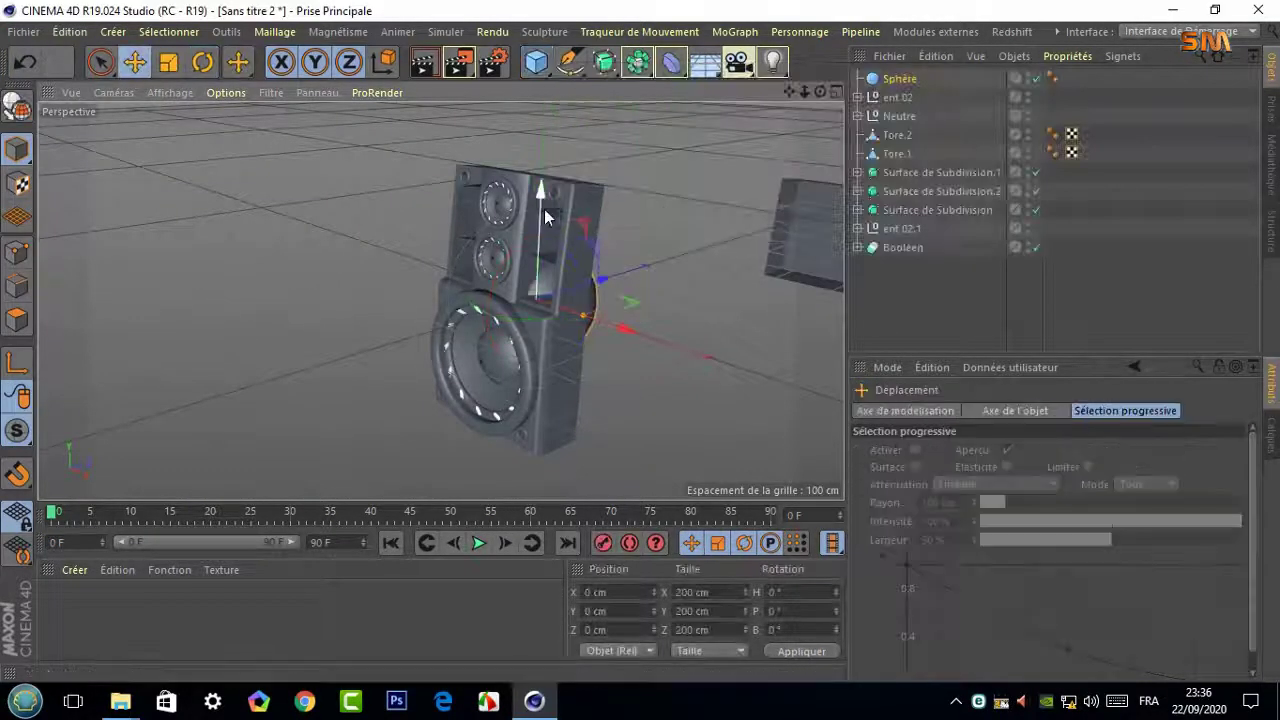
pyautogui.moveTo(543, 210); pyautogui.dragTo(533, 380)
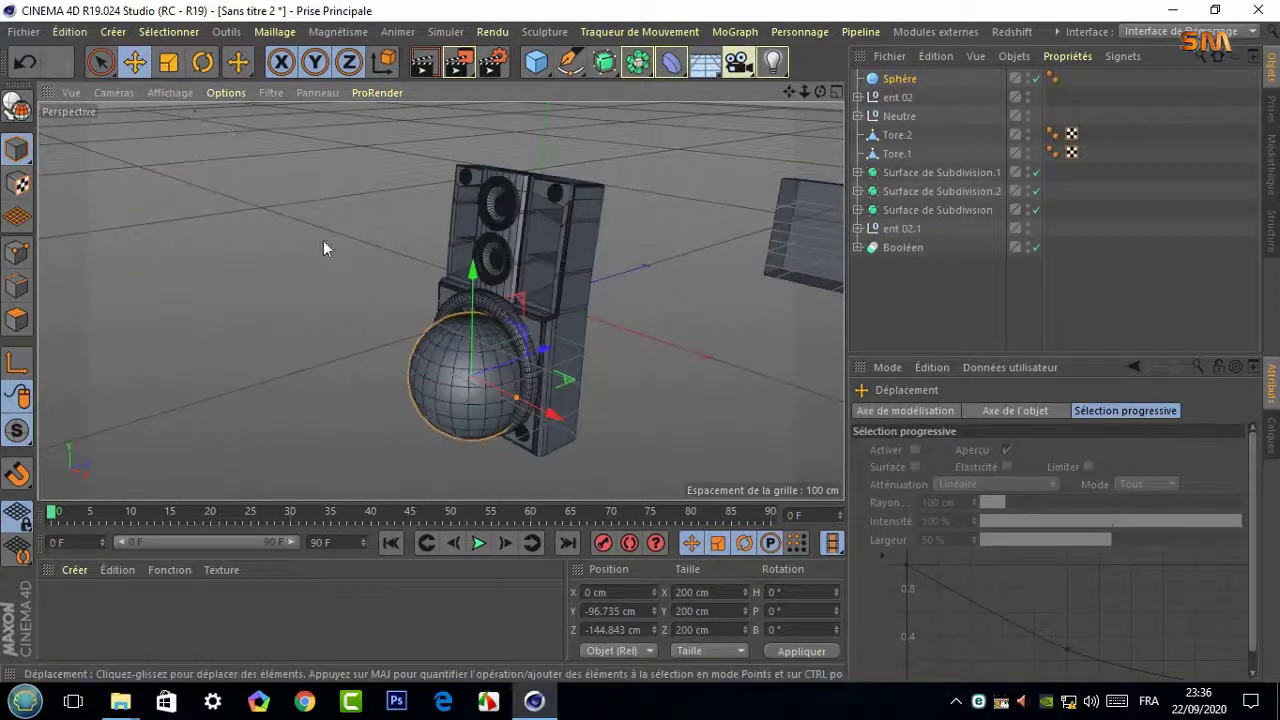
pyautogui.click(200, 72)
pyautogui.moveTo(455, 420); pyautogui.dragTo(423, 443)
pyautogui.click(646, 394)
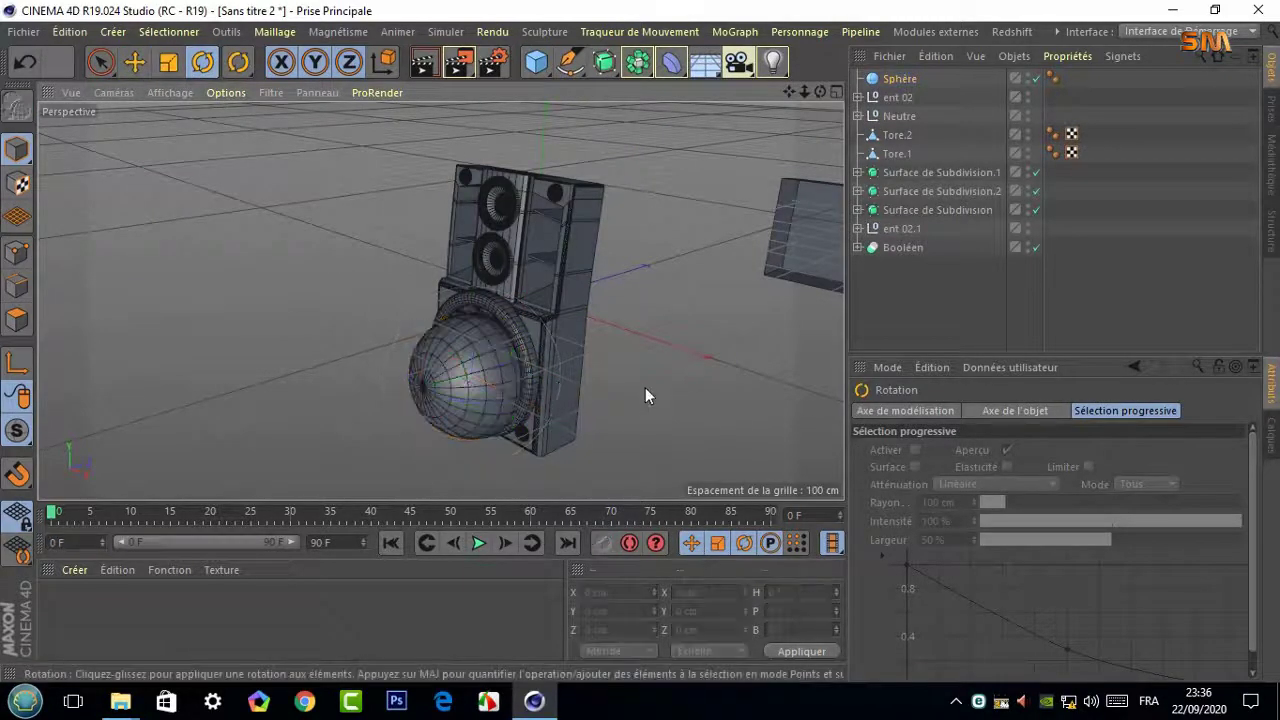
# Reposition the sphere against the woofer and tilt it about two degrees
pyautogui.scroll(2, 510, 390)
pyautogui.press('e')
pyautogui.click(440, 318)
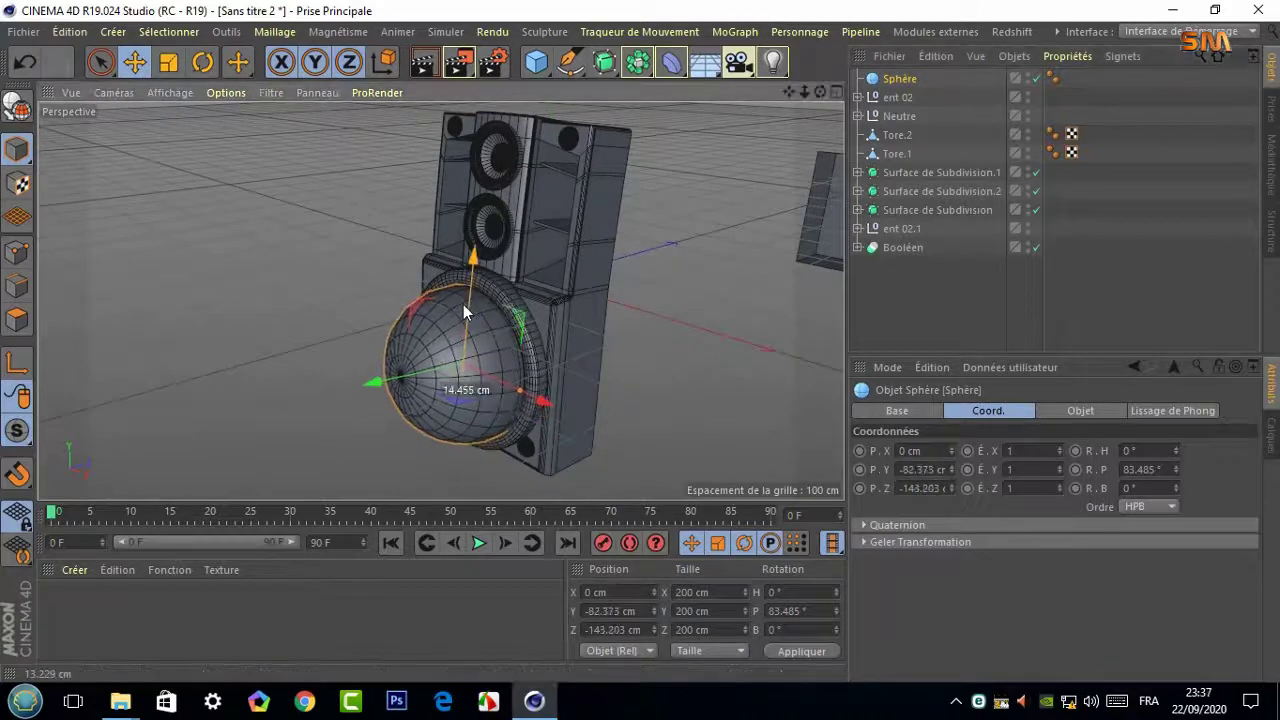
pyautogui.moveTo(463, 304)
pyautogui.keyDown('alt'); pyautogui.mouseDown()
pyautogui.moveTo(533, 365)
pyautogui.moveTo(668, 340)
pyautogui.mouseUp(); pyautogui.keyUp('alt')
pyautogui.press('r')
pyautogui.moveTo(405, 328); pyautogui.dragTo(400, 333)
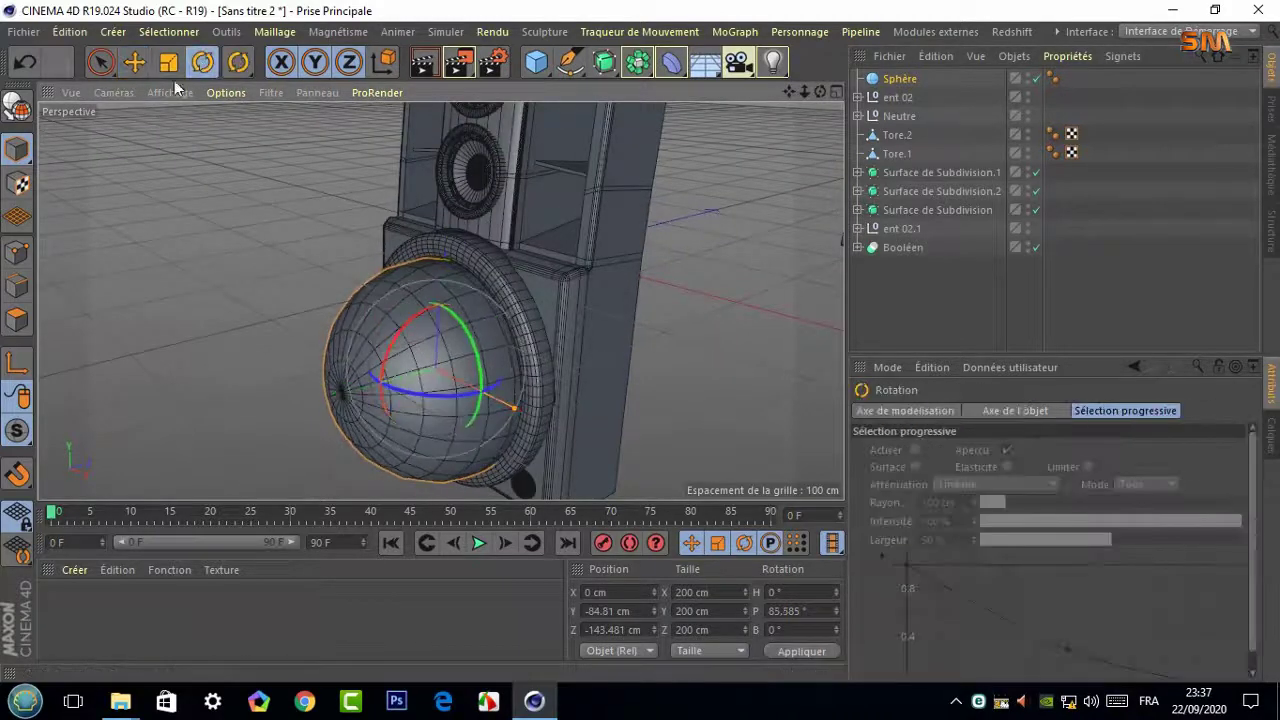
# Flatten the sphere to 0.38 Y scale and push the dome into the woofer ring
pyautogui.click(899, 80)
pyautogui.moveTo(1060, 469); pyautogui.dragTo(1060, 490)
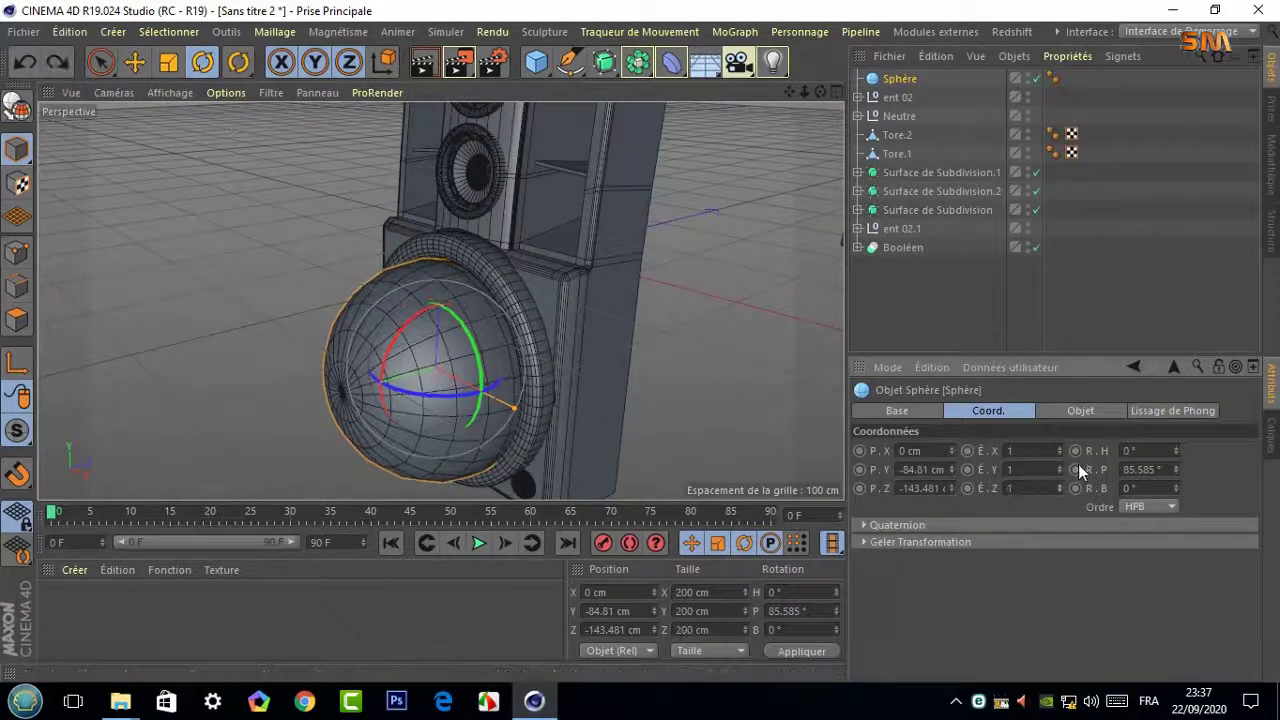
pyautogui.moveTo(450, 350)
pyautogui.keyDown('alt'); pyautogui.mouseDown()
pyautogui.moveTo(398, 380)
pyautogui.moveTo(443, 297)
pyautogui.moveTo(363, 269)
pyautogui.mouseUp(); pyautogui.keyUp('alt')
# Tilt the dome to sit flush with the woofer, checked from a low front angle
pyautogui.press('e')
pyautogui.click(202, 62)
pyautogui.press('e')
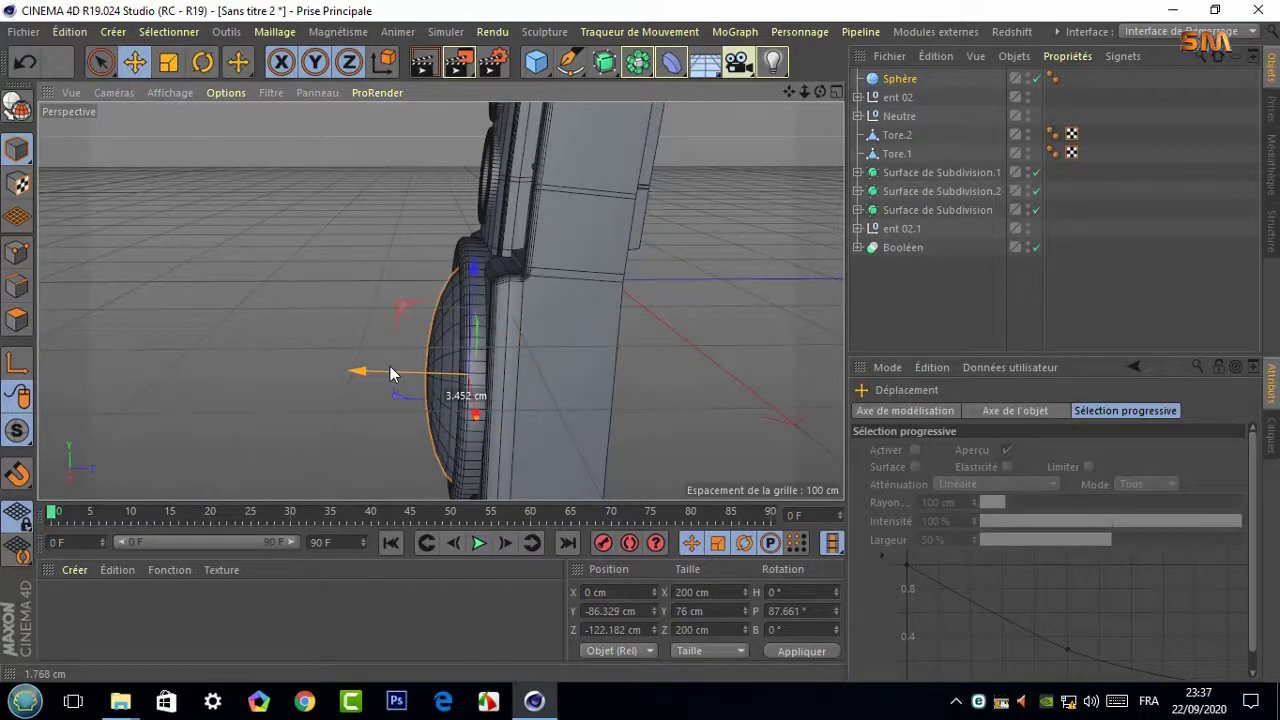
pyautogui.moveTo(820, 92); pyautogui.dragTo(760, 96)
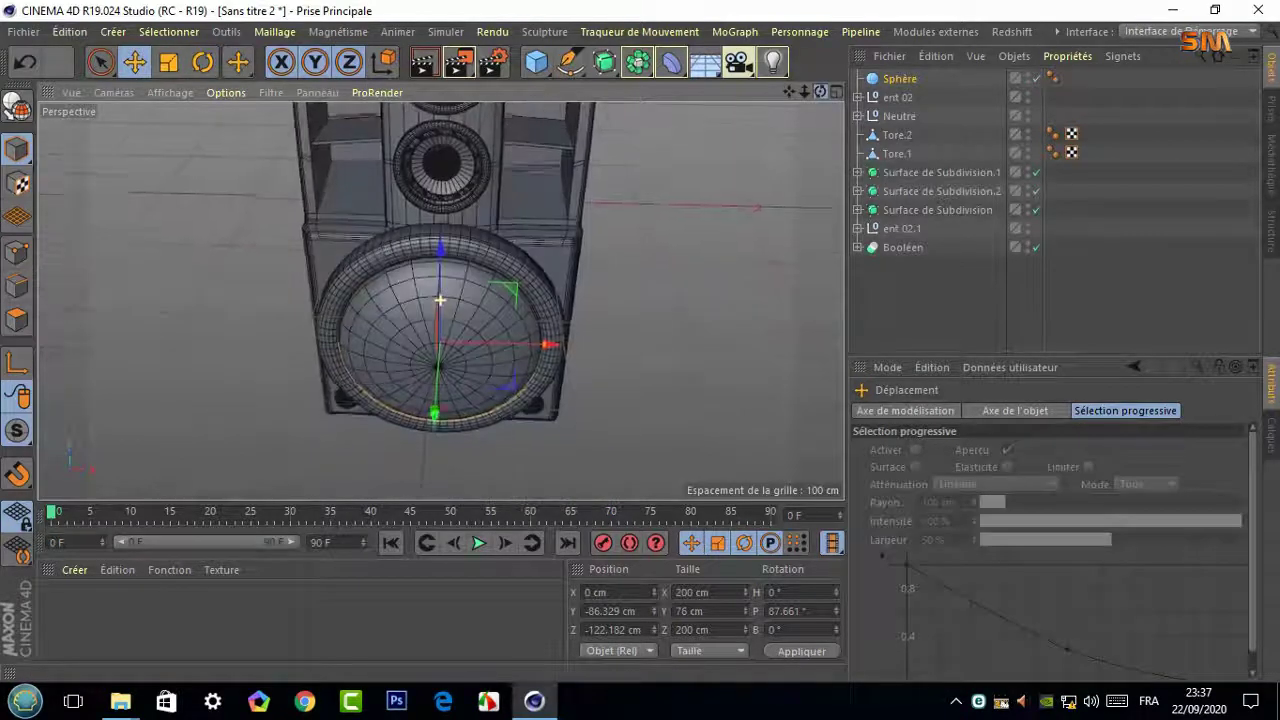
pyautogui.keyDown('alt'); pyautogui.moveTo(440, 300); pyautogui.dragTo(310, 260); pyautogui.keyUp('alt')
pyautogui.press('r')
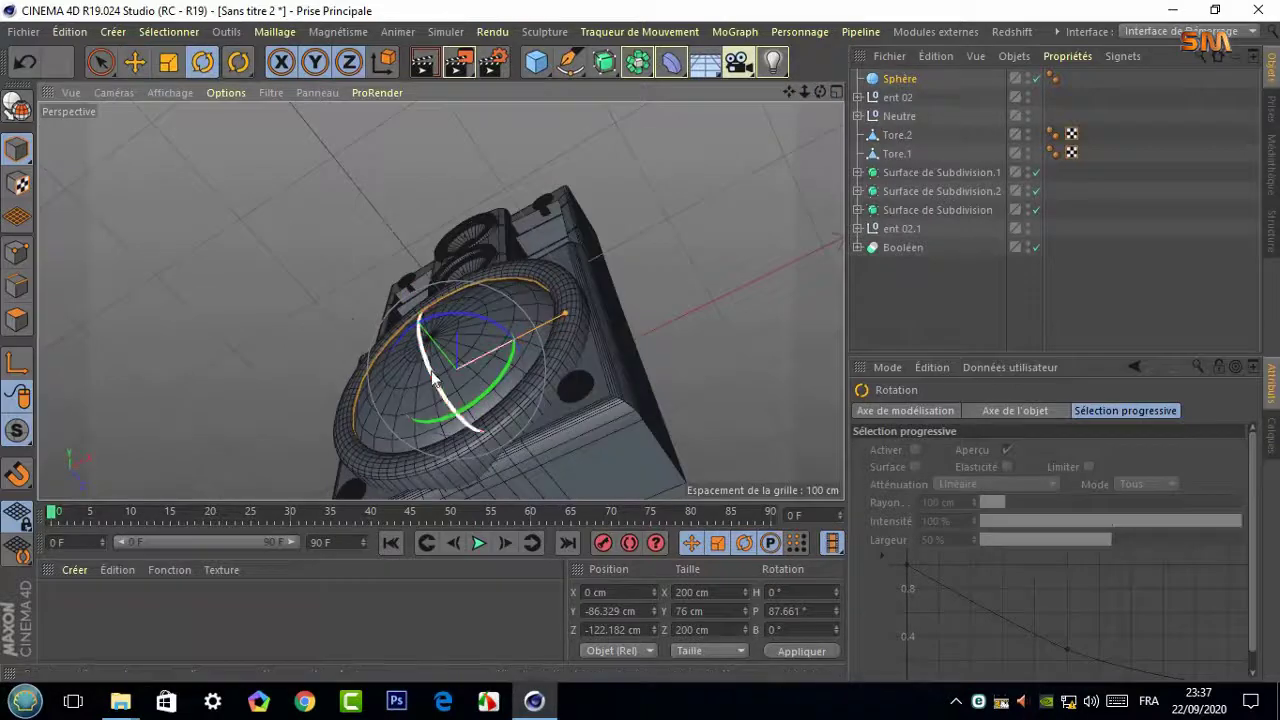
pyautogui.moveTo(432, 375)
pyautogui.mouseDown()
pyautogui.moveTo(440, 300)
pyautogui.moveTo(460, 305)
pyautogui.moveTo(447, 303)
pyautogui.mouseUp()
# Nudge the dome slightly along Y and fine-tilt it to about 86.13° rotation
pyautogui.press('t')
pyautogui.press('e')
pyautogui.moveTo(825, 100); pyautogui.dragTo(700, 190)
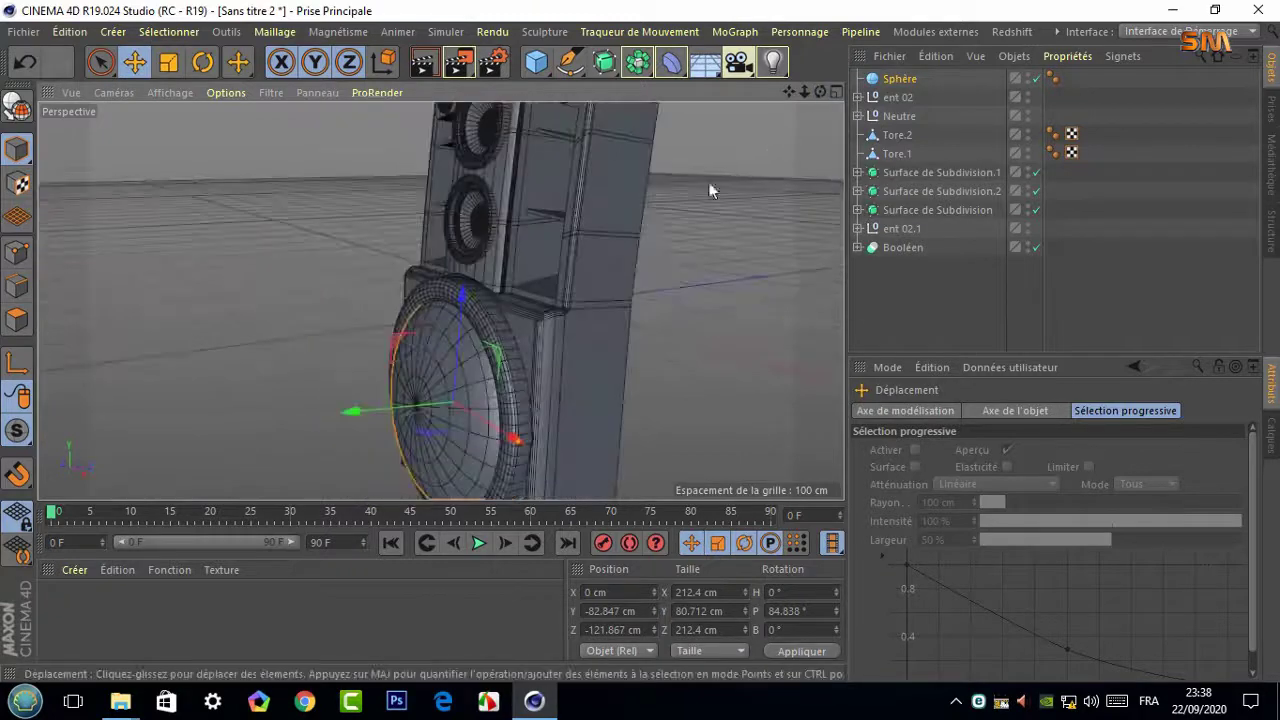
pyautogui.moveTo(458, 342); pyautogui.dragTo(677, 323)
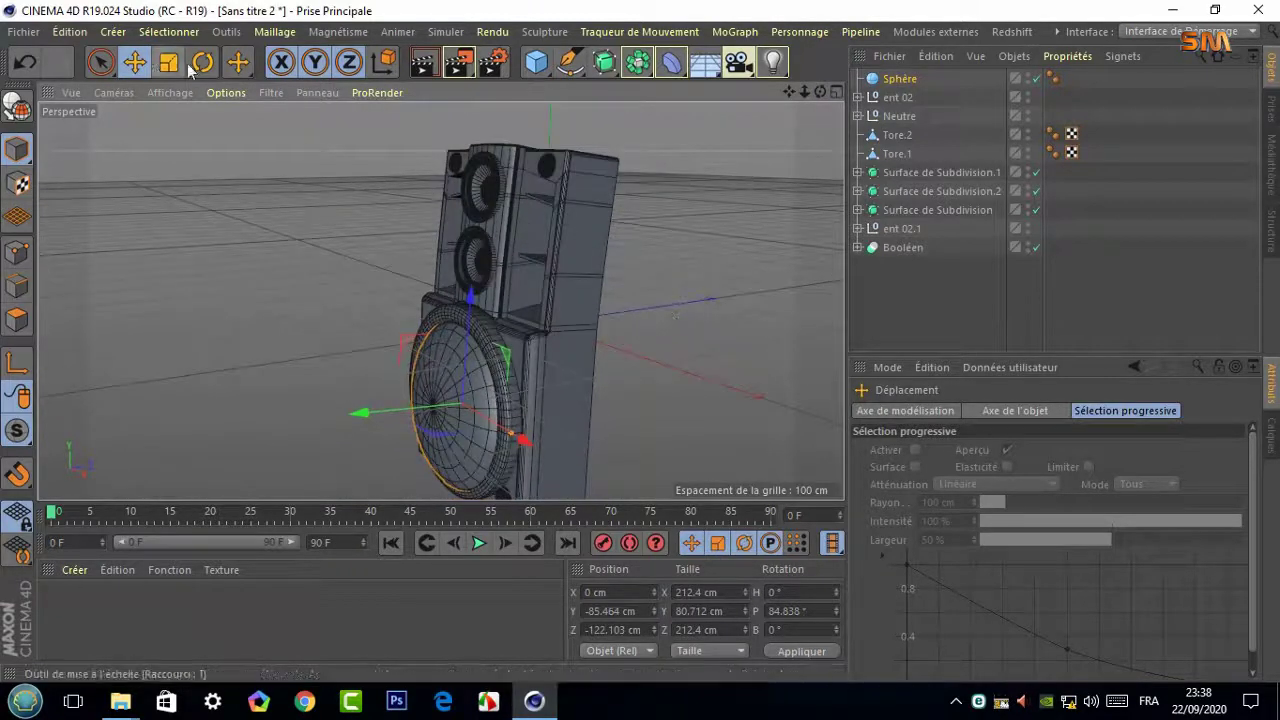
pyautogui.press('r')
pyautogui.moveTo(423, 362); pyautogui.dragTo(376, 320)
# Make the sphere editable and group the other speaker parts under a hidden null
pyautogui.press('c')
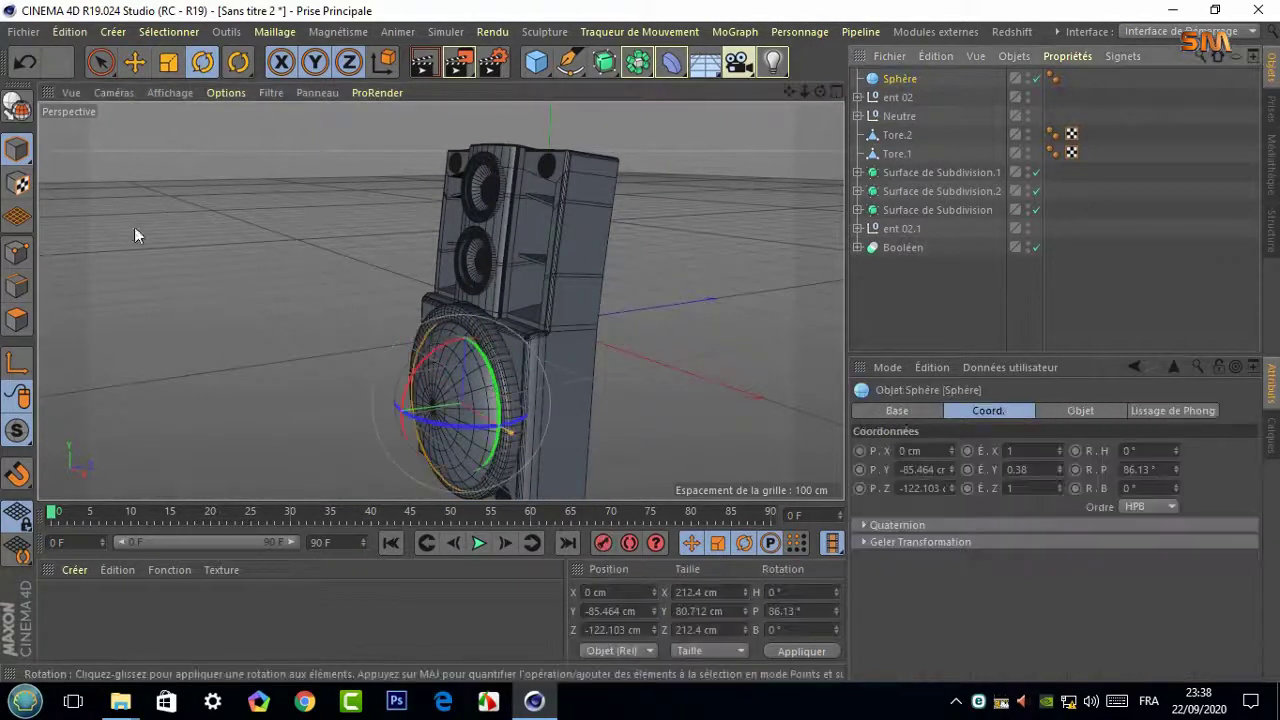
pyautogui.rightClick(878, 262)
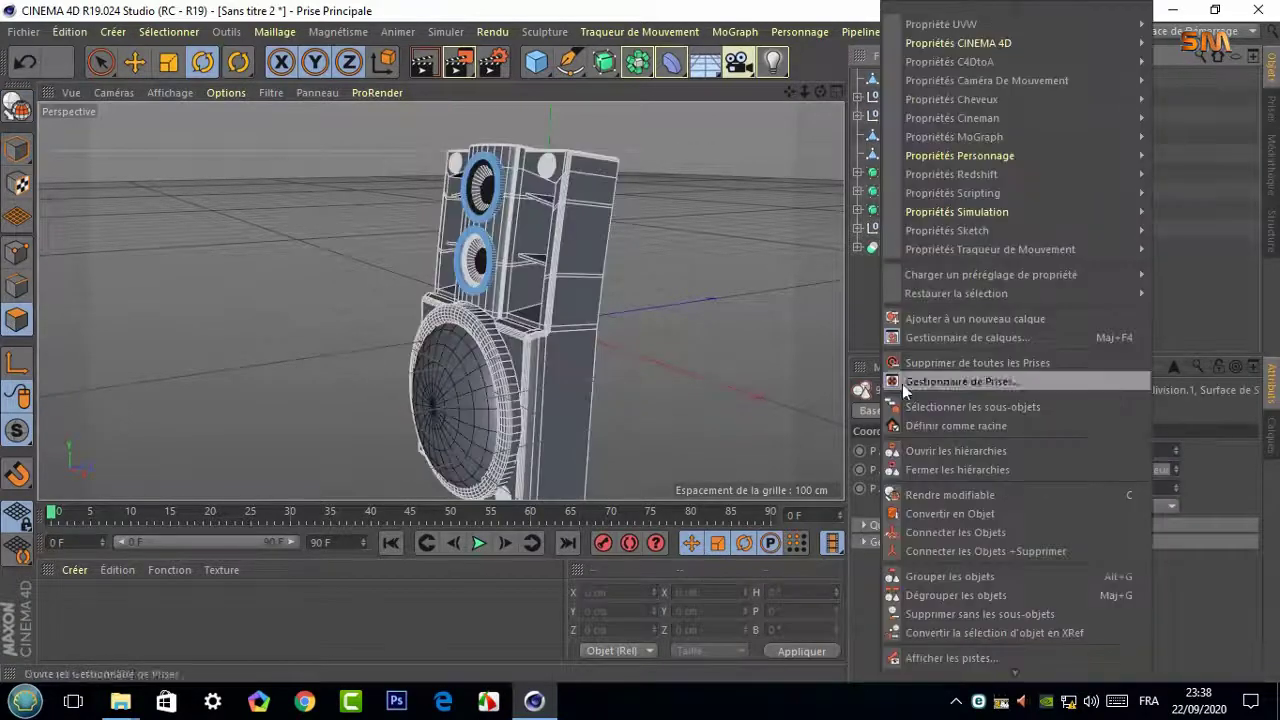
pyautogui.click(971, 371)
pyautogui.doubleClick(942, 94)
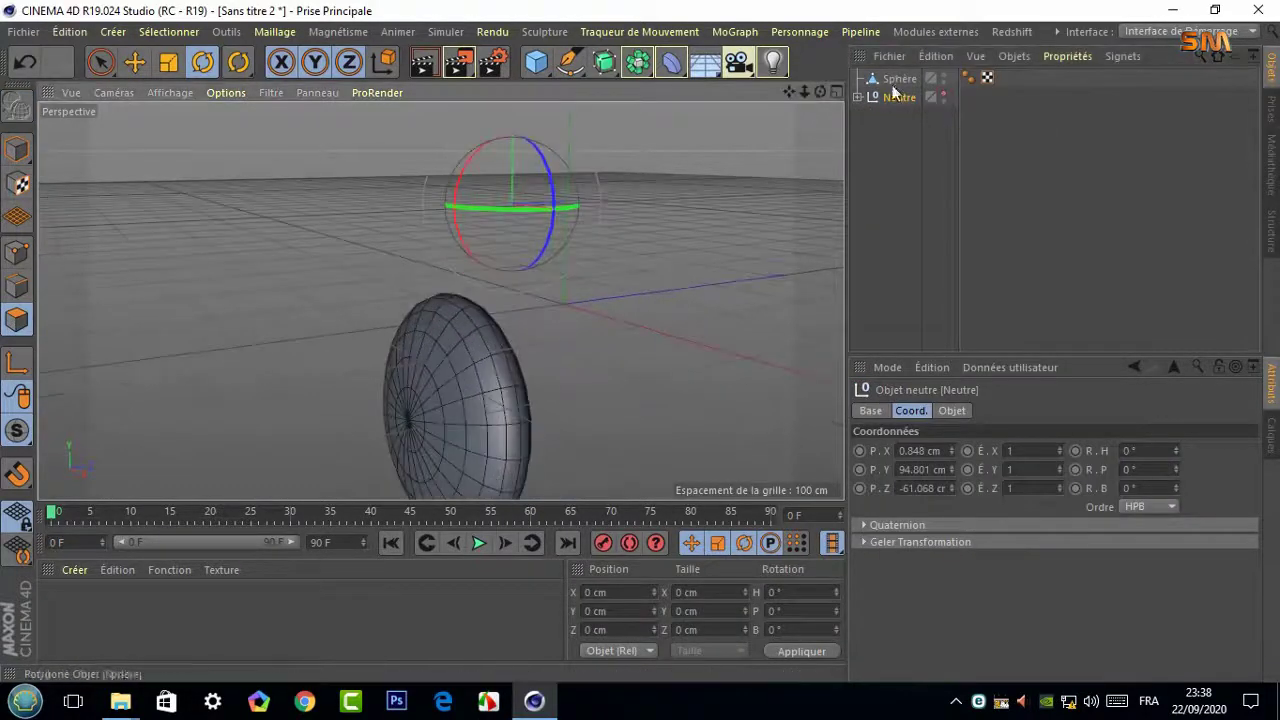
# Try loop and smoothing-group selections, then undo back to the ungrouped, unconverted sphere
pyautogui.click(480, 390)
pyautogui.click(168, 31)
pyautogui.click(200, 94)
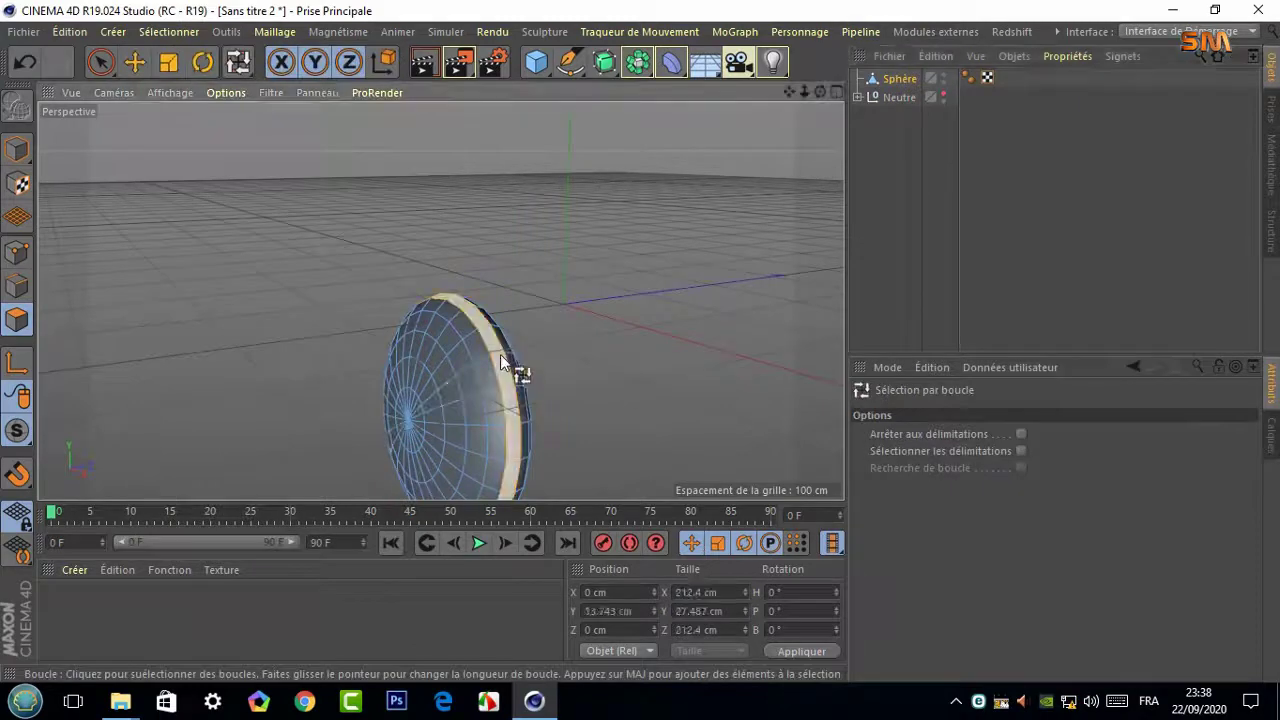
pyautogui.click(168, 31)
pyautogui.click(210, 251)
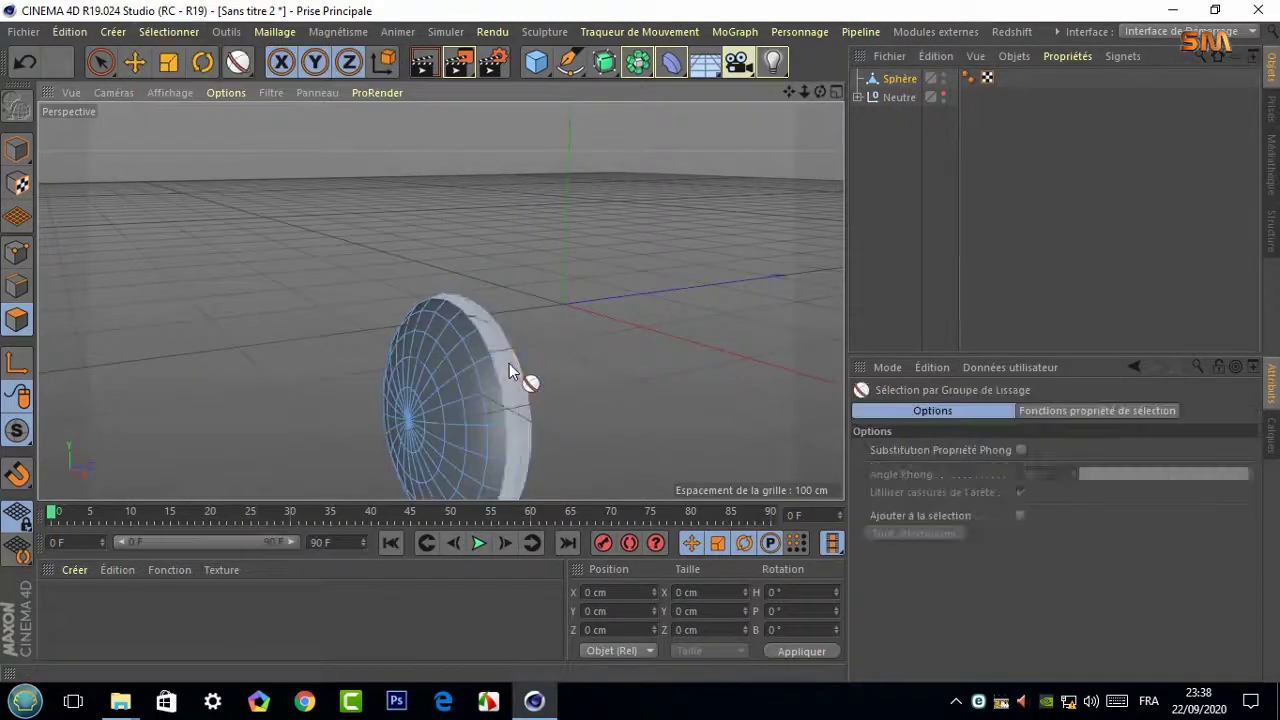
pyautogui.click(535, 335)
pyautogui.click(25, 62)
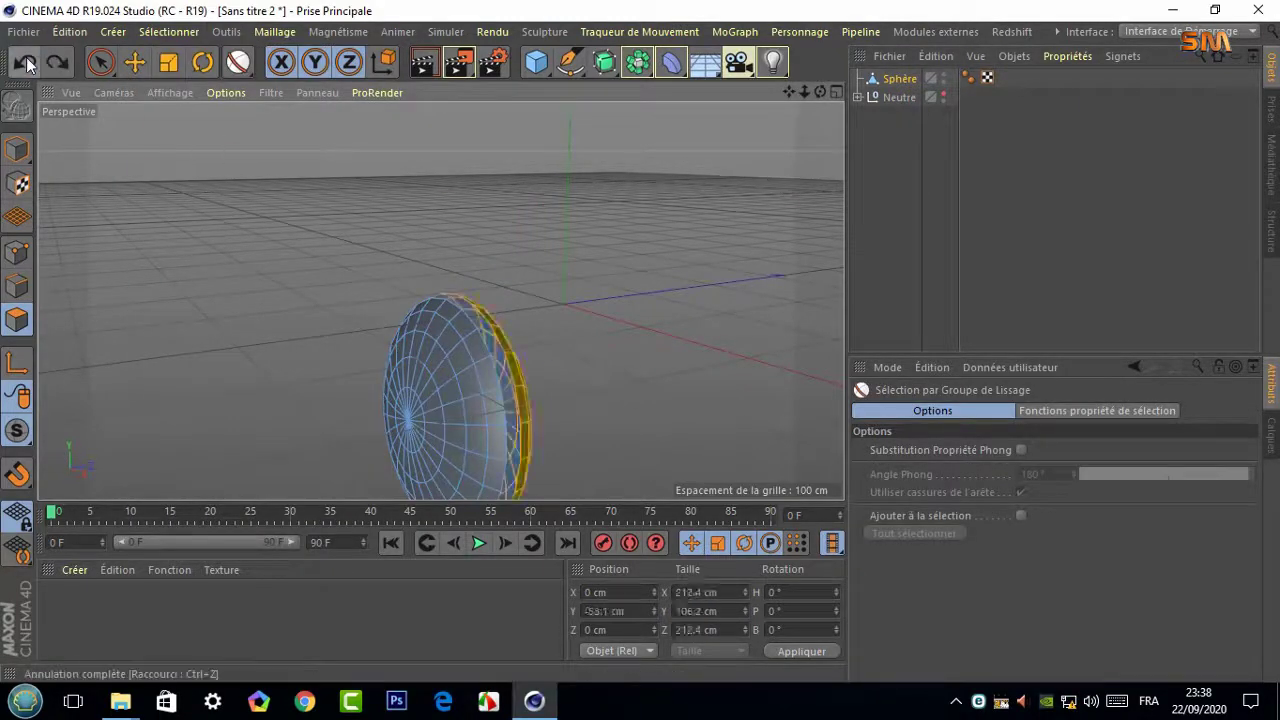
pyautogui.click(25, 62)
pyautogui.click(899, 78)
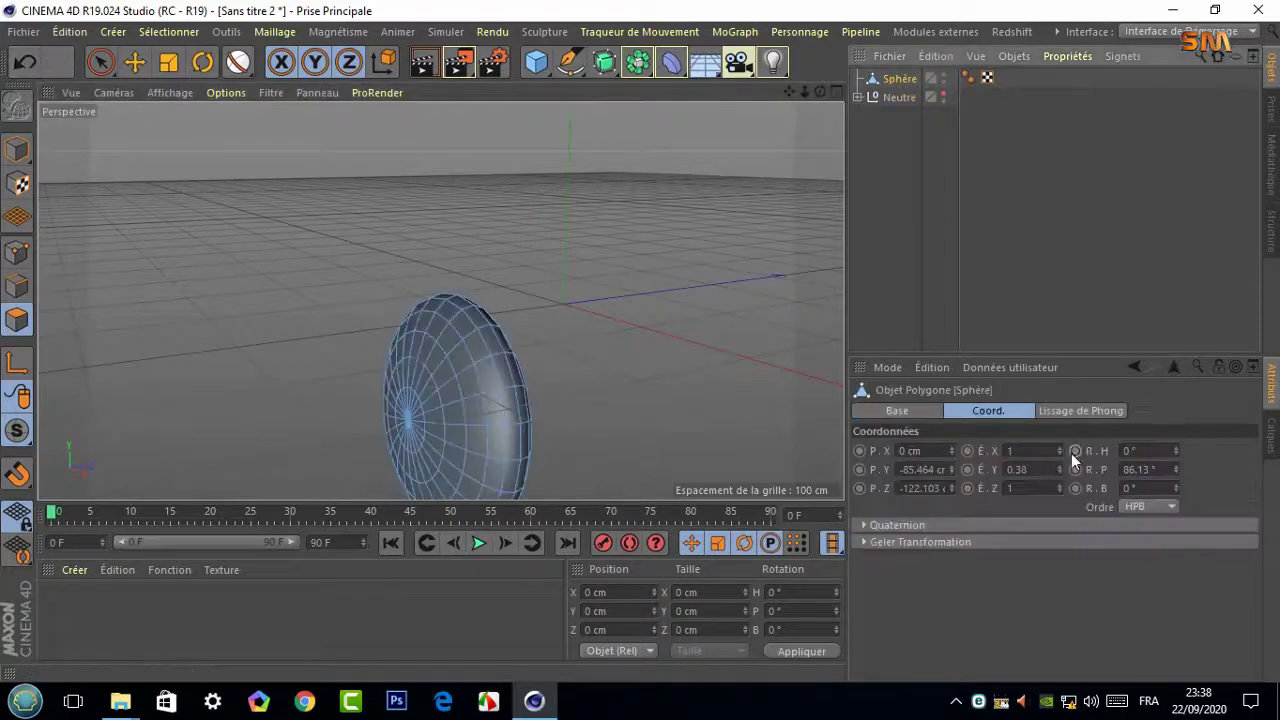
pyautogui.click(25, 62)
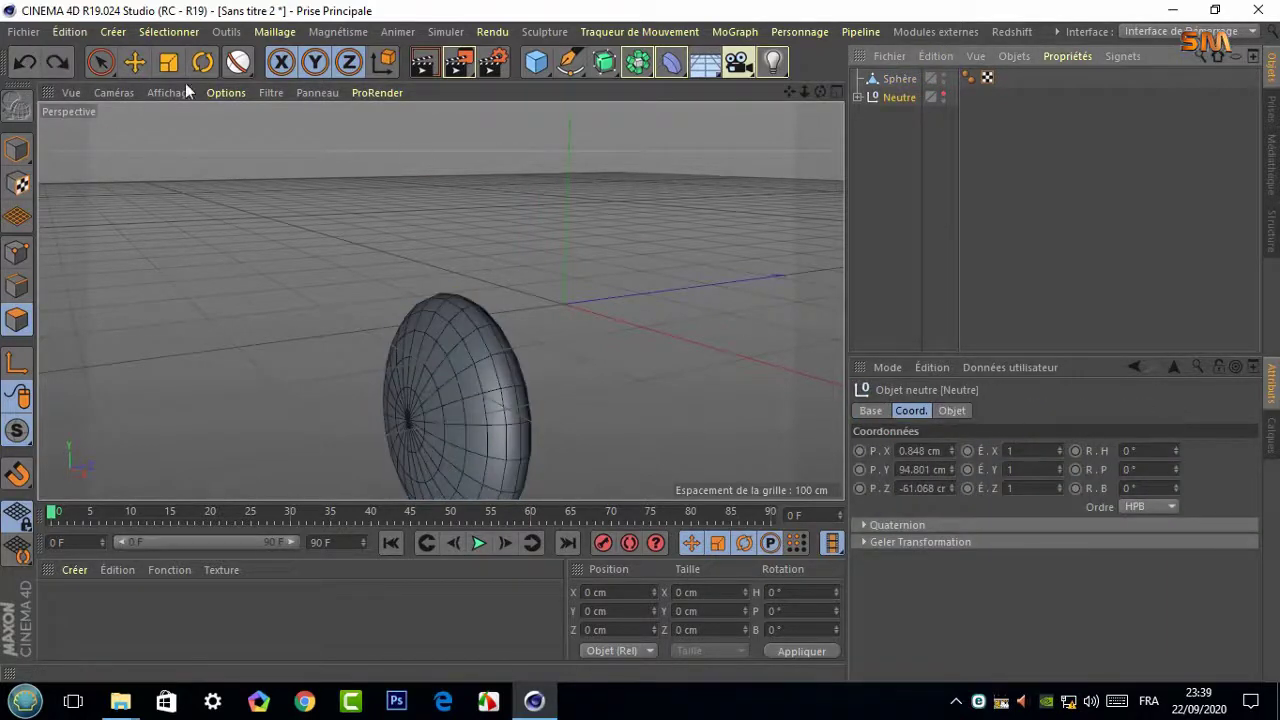
pyautogui.click(25, 62)
pyautogui.click(25, 62)
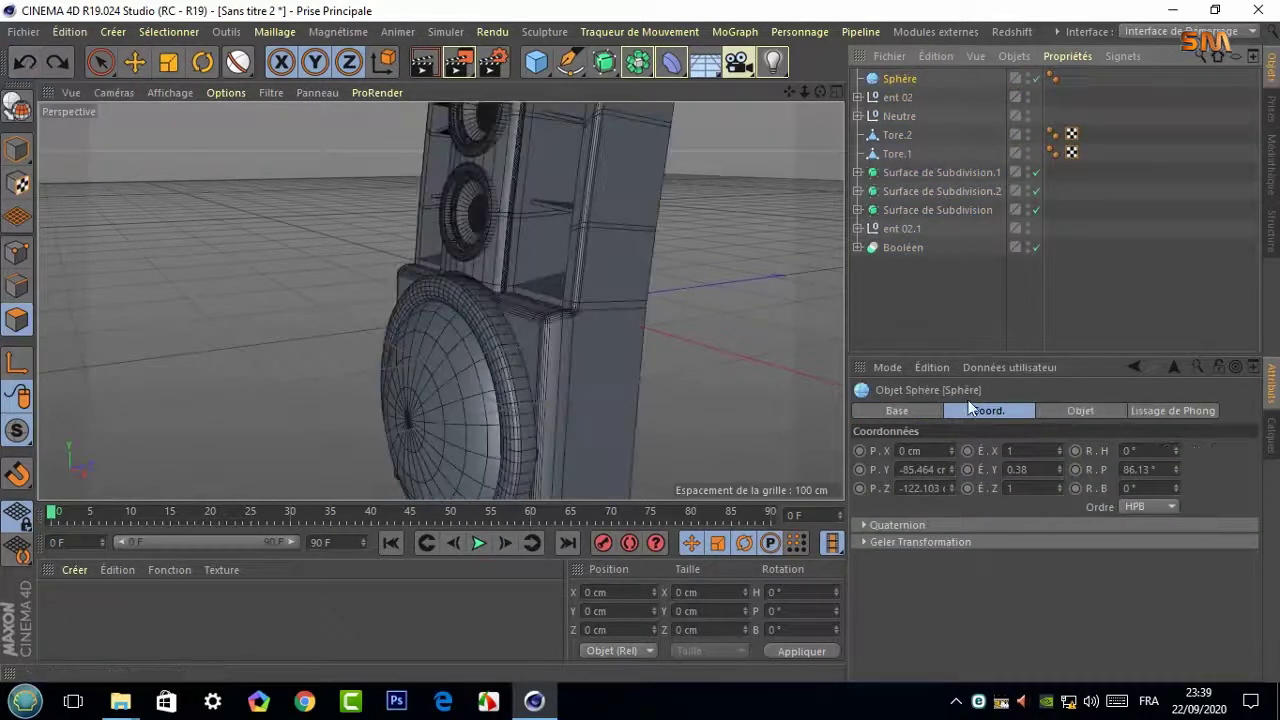
# Set the sphere type to Hexaèdre with 67 segments after trying Tétraèdre and Octaèdre
pyautogui.click(1078, 410)
pyautogui.moveTo(1005, 469); pyautogui.dragTo(1005, 447)
pyautogui.click(1000, 487)
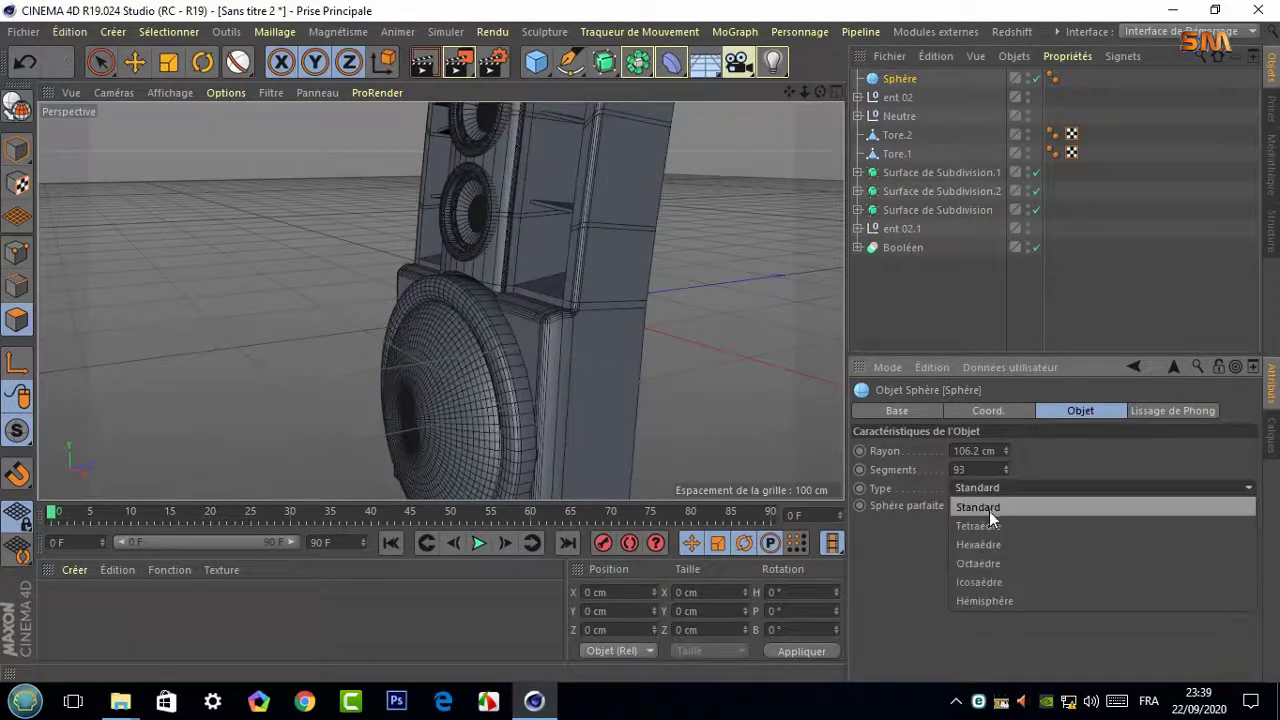
pyautogui.click(975, 522)
pyautogui.moveTo(820, 91); pyautogui.dragTo(790, 120)
pyautogui.click(1000, 487)
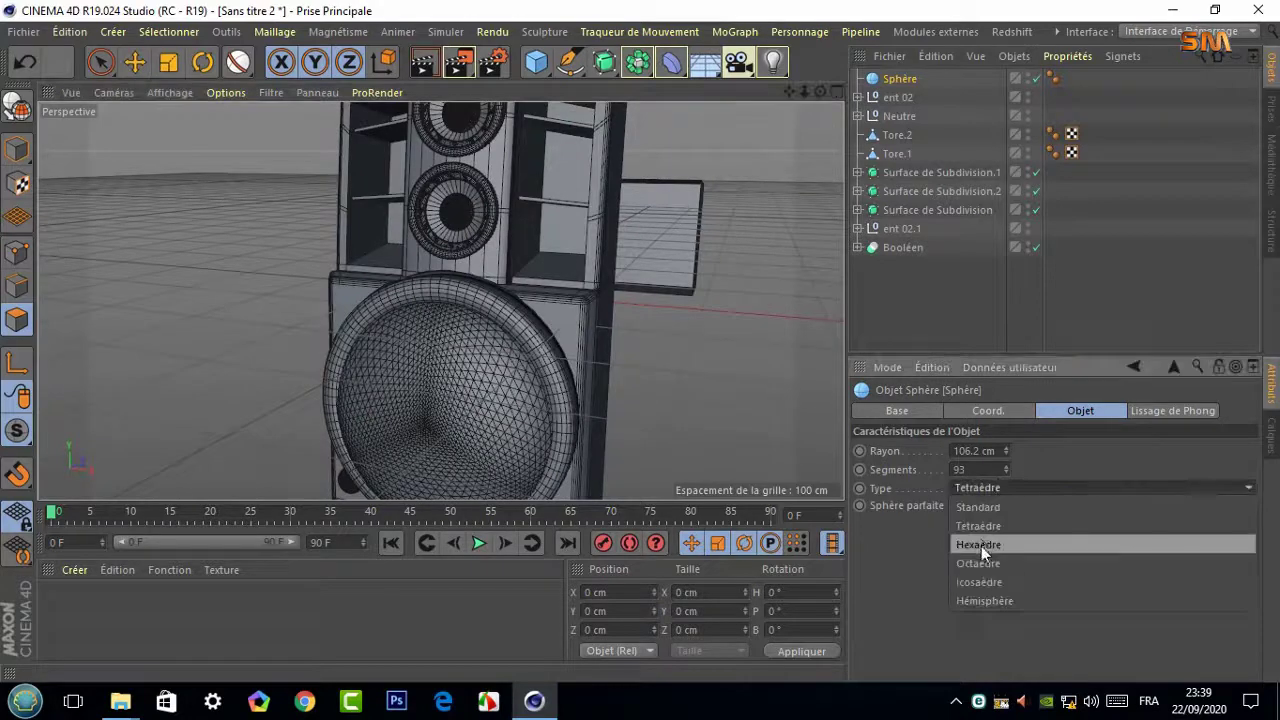
pyautogui.click(981, 543)
pyautogui.click(986, 487)
pyautogui.click(981, 562)
pyautogui.click(978, 544)
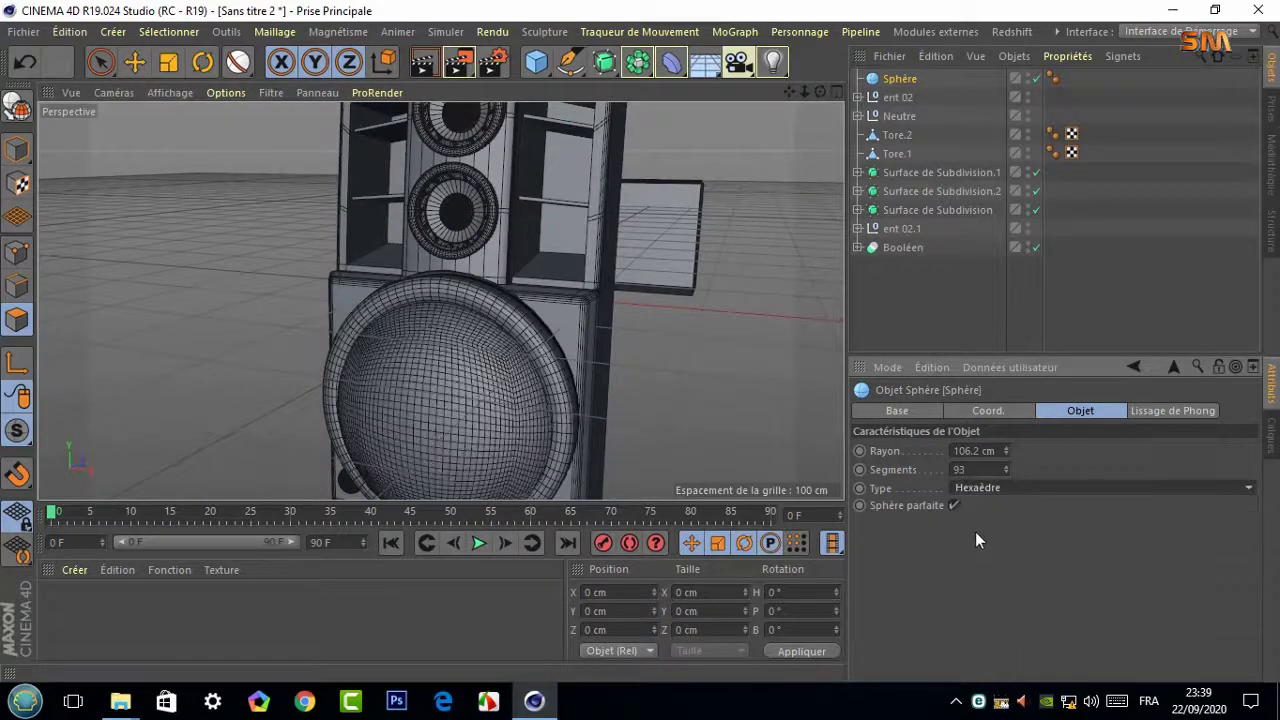
pyautogui.keyDown('alt'); pyautogui.moveTo(440, 297); pyautogui.dragTo(500, 297); pyautogui.keyUp('alt')
pyautogui.moveTo(1006, 469); pyautogui.dragTo(1006, 440)
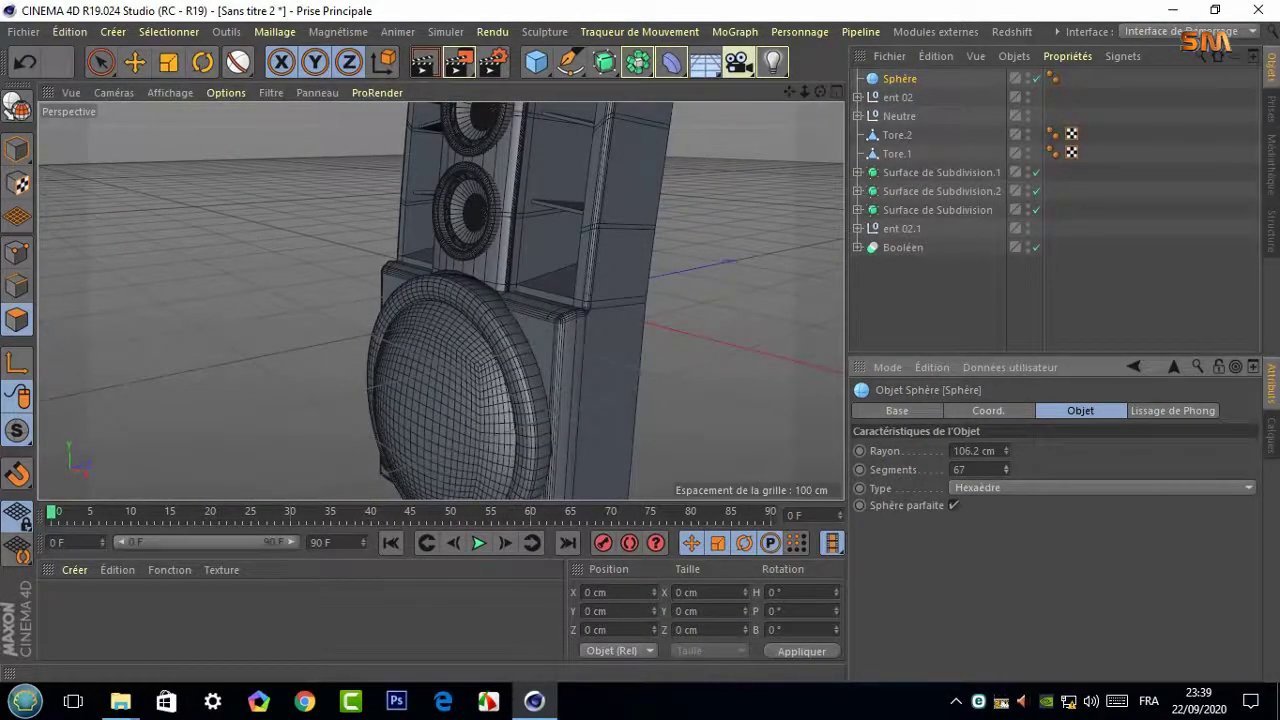
pyautogui.moveTo(820, 91)
pyautogui.mouseDown()
pyautogui.moveTo(888, 125)
pyautogui.moveTo(487, 285)
pyautogui.mouseUp()
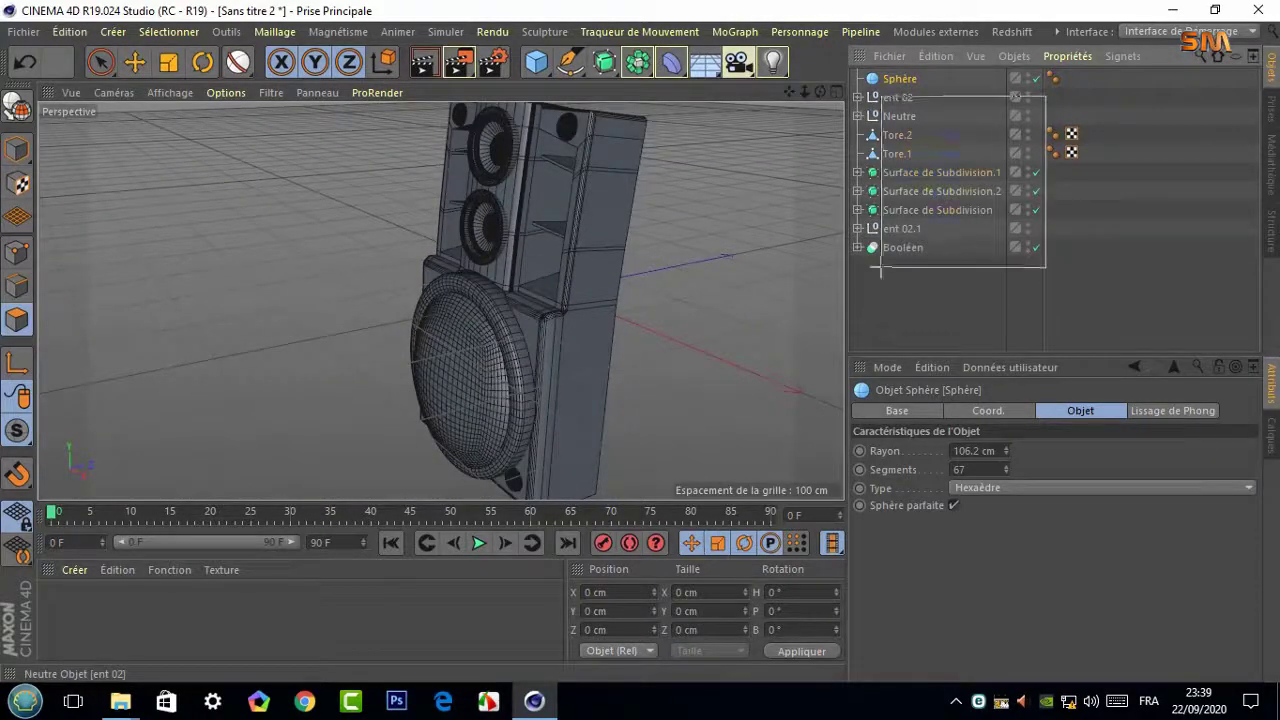
# Group all other speaker parts under a hidden null Neutre and make the sphere editable
pyautogui.moveTo(880, 268); pyautogui.dragTo(880, 268)
pyautogui.rightClick(905, 190)
pyautogui.click(913, 532)
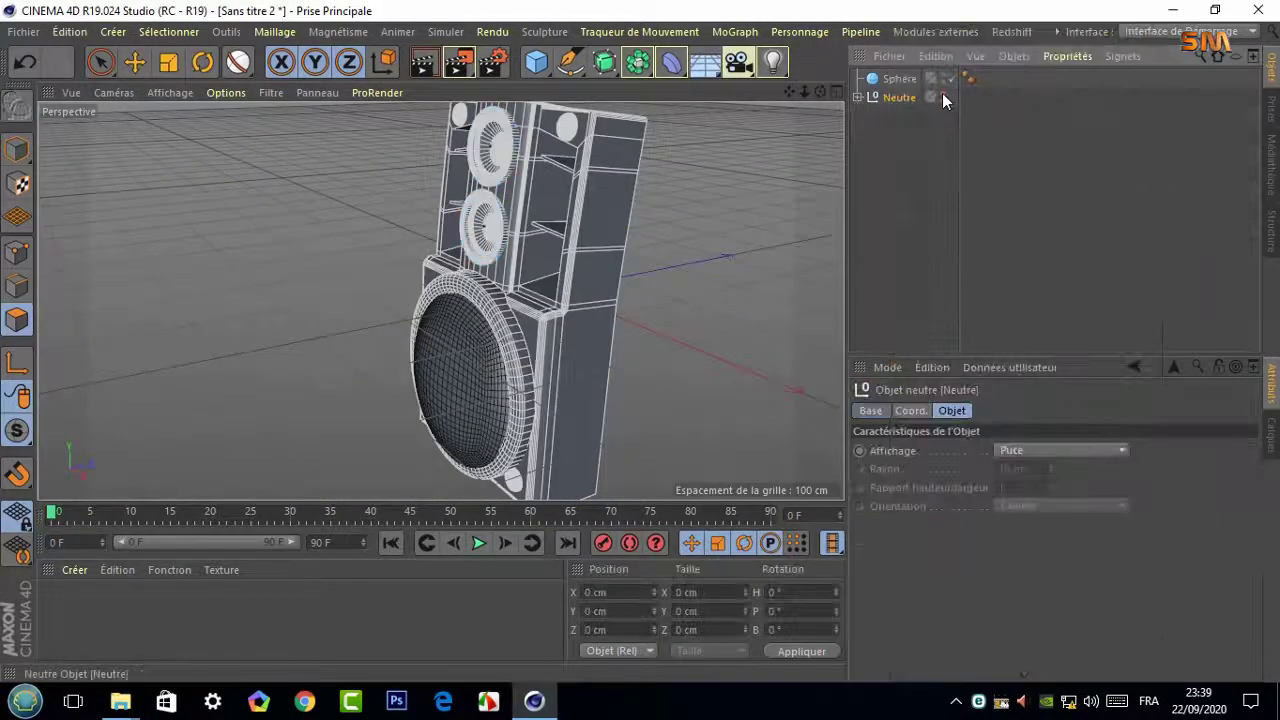
pyautogui.click(942, 97)
pyautogui.press('c')
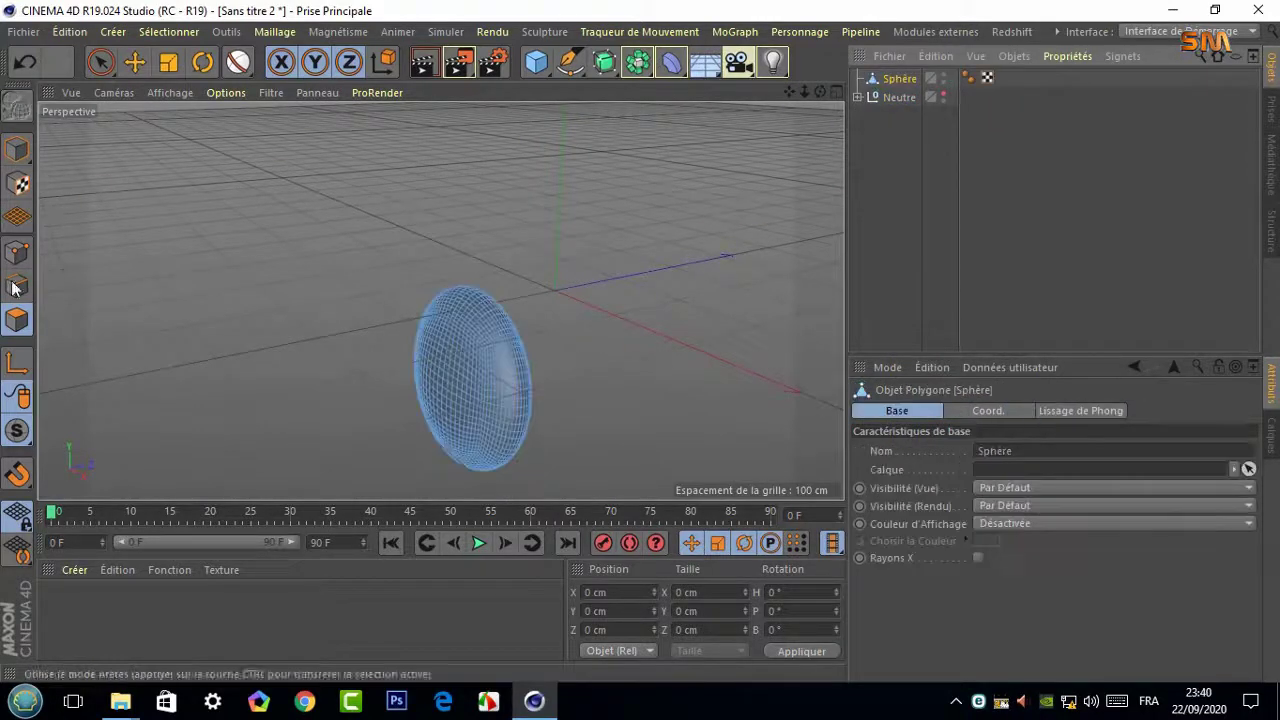
# Test loop and smoothing-group selections on the sphere, then return to Model mode
pyautogui.click(168, 32)
pyautogui.click(185, 131)
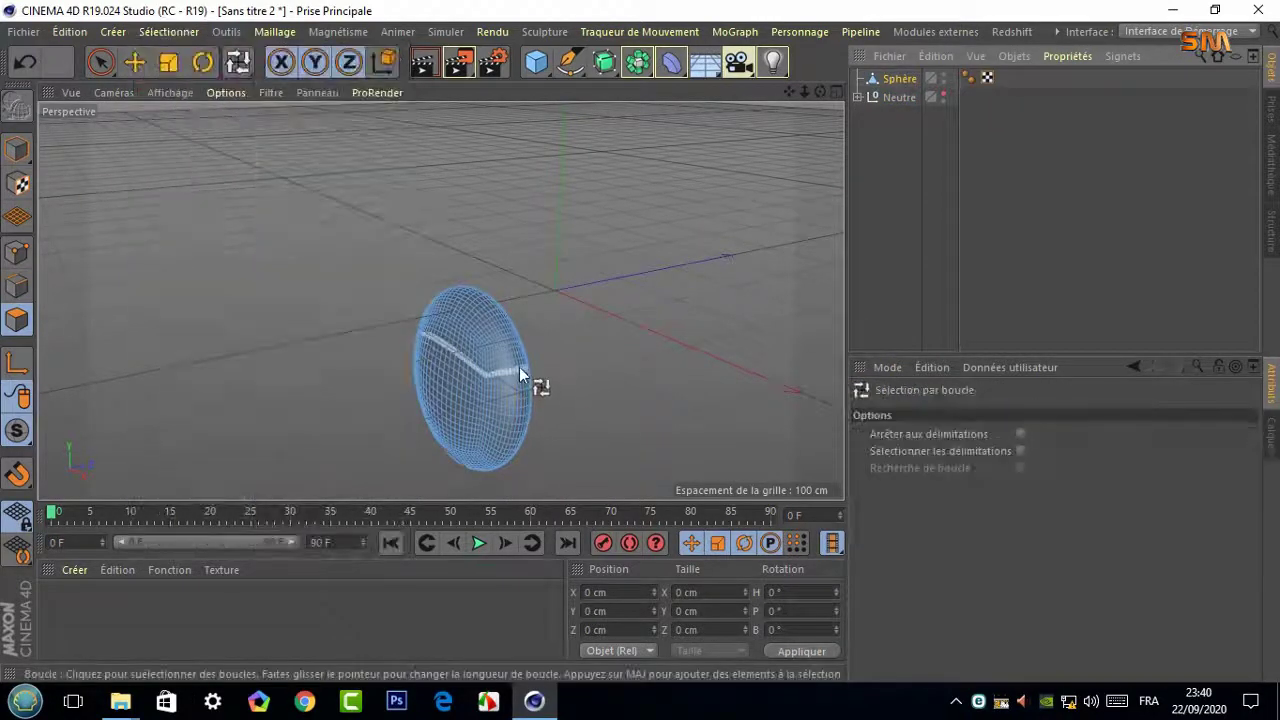
pyautogui.scroll(3, 519, 367)
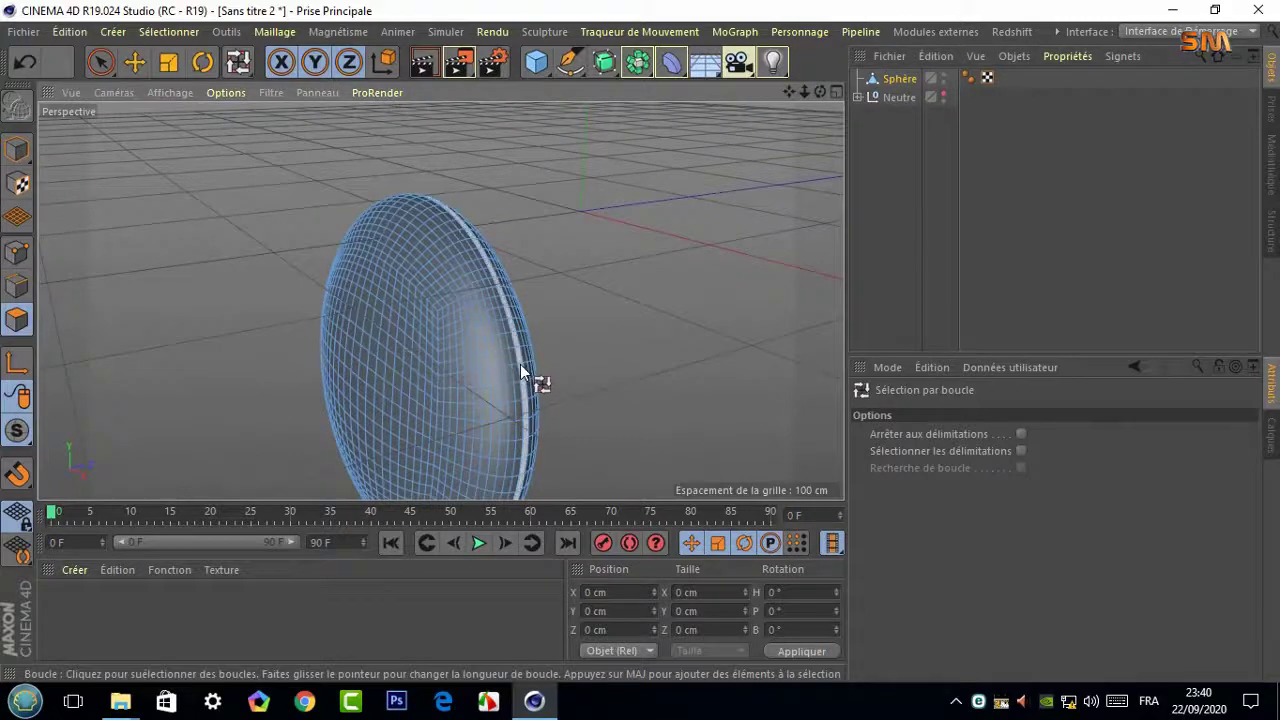
pyautogui.click(524, 366)
pyautogui.click(670, 362)
pyautogui.click(168, 32)
pyautogui.click(235, 254)
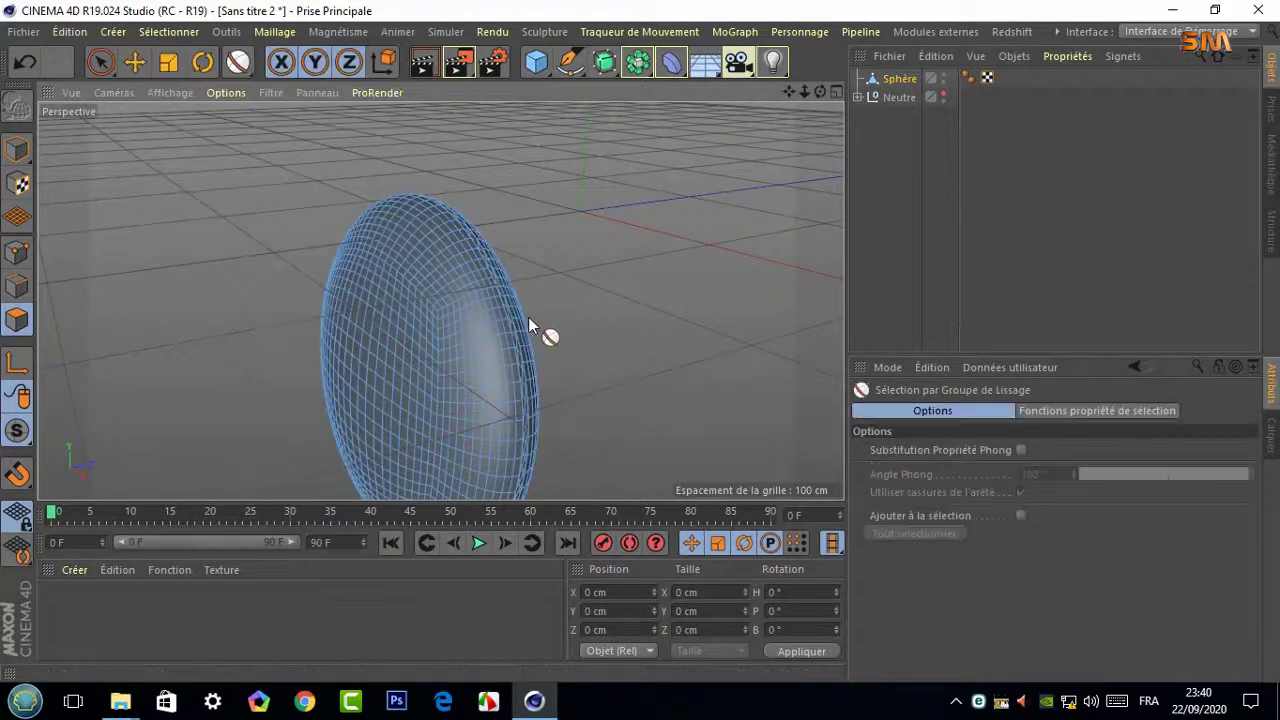
pyautogui.click(518, 326)
pyautogui.scroll(-3, 528, 340)
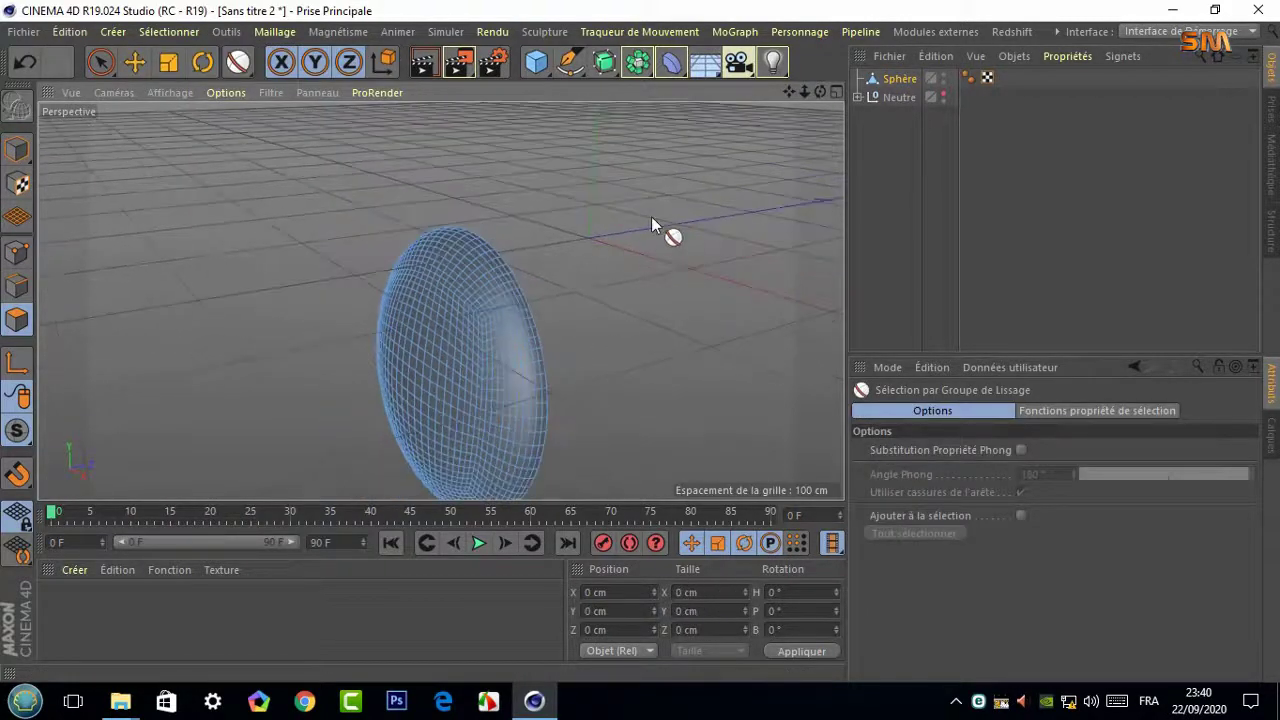
pyautogui.click(16, 148)
pyautogui.moveTo(820, 92); pyautogui.dragTo(437, 297)
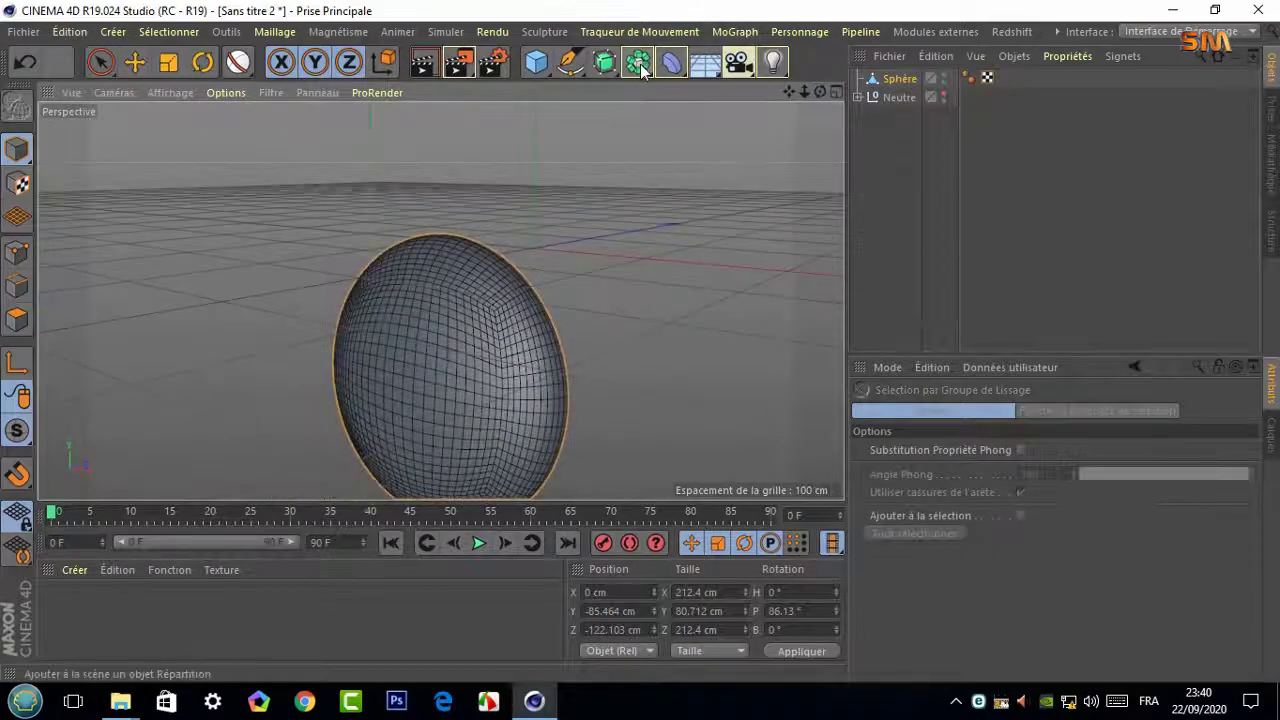
# Add an Atom Array (Réseau d'atomes) and place Sphère under it
pyautogui.click(637, 62)
pyautogui.click(899, 97)
pyautogui.moveTo(902, 76); pyautogui.dragTo(903, 79)
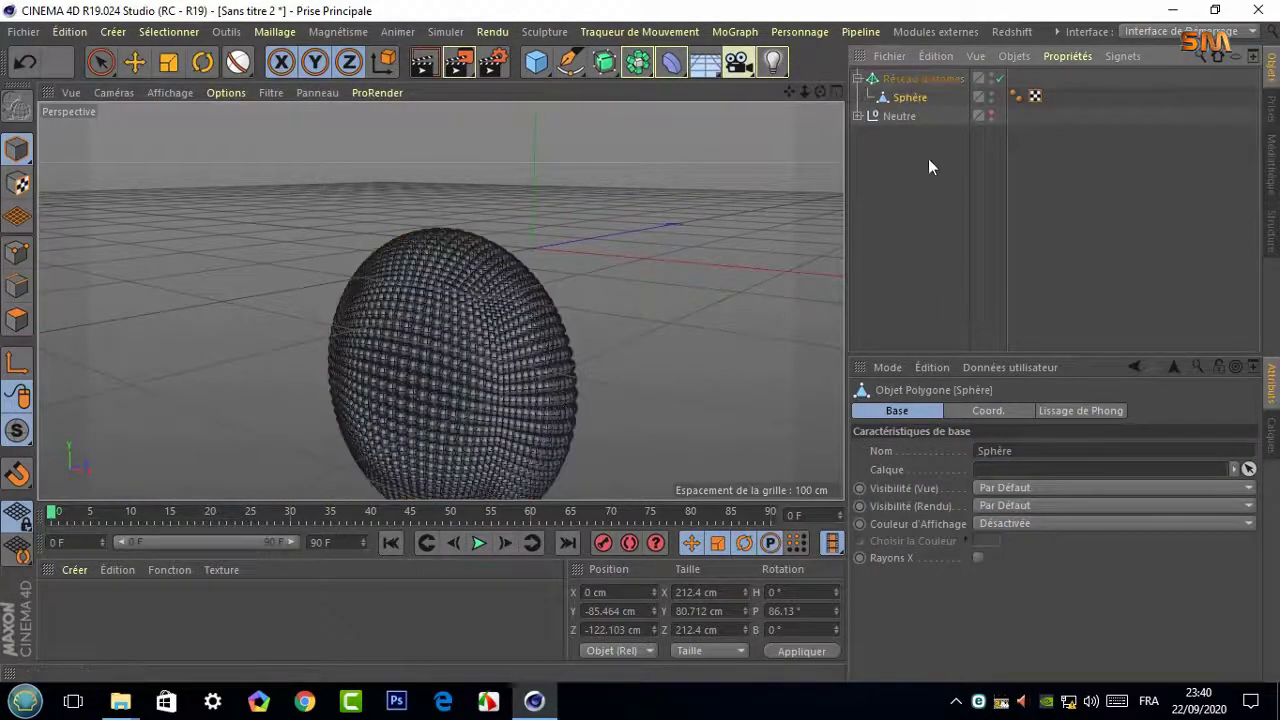
pyautogui.click(922, 78)
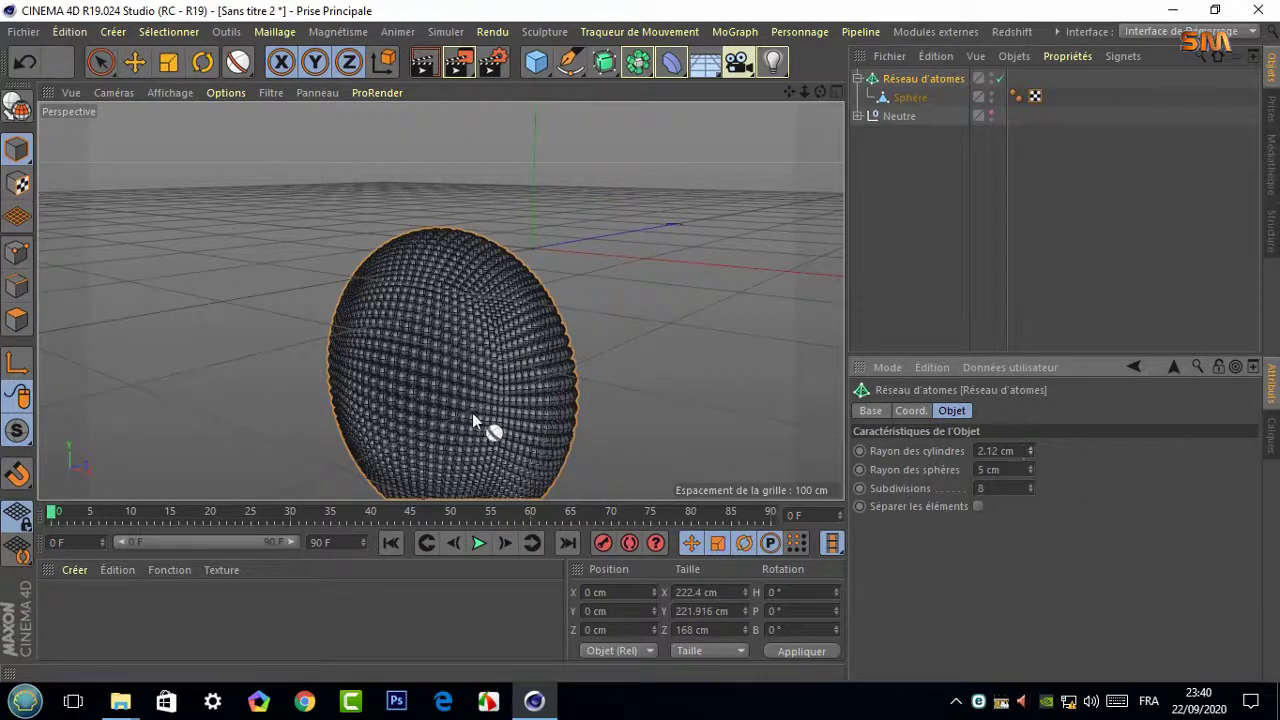
pyautogui.click(135, 62)
pyautogui.scroll(5, 458, 329)
pyautogui.scroll(2, 458, 329)
pyautogui.click(913, 82)
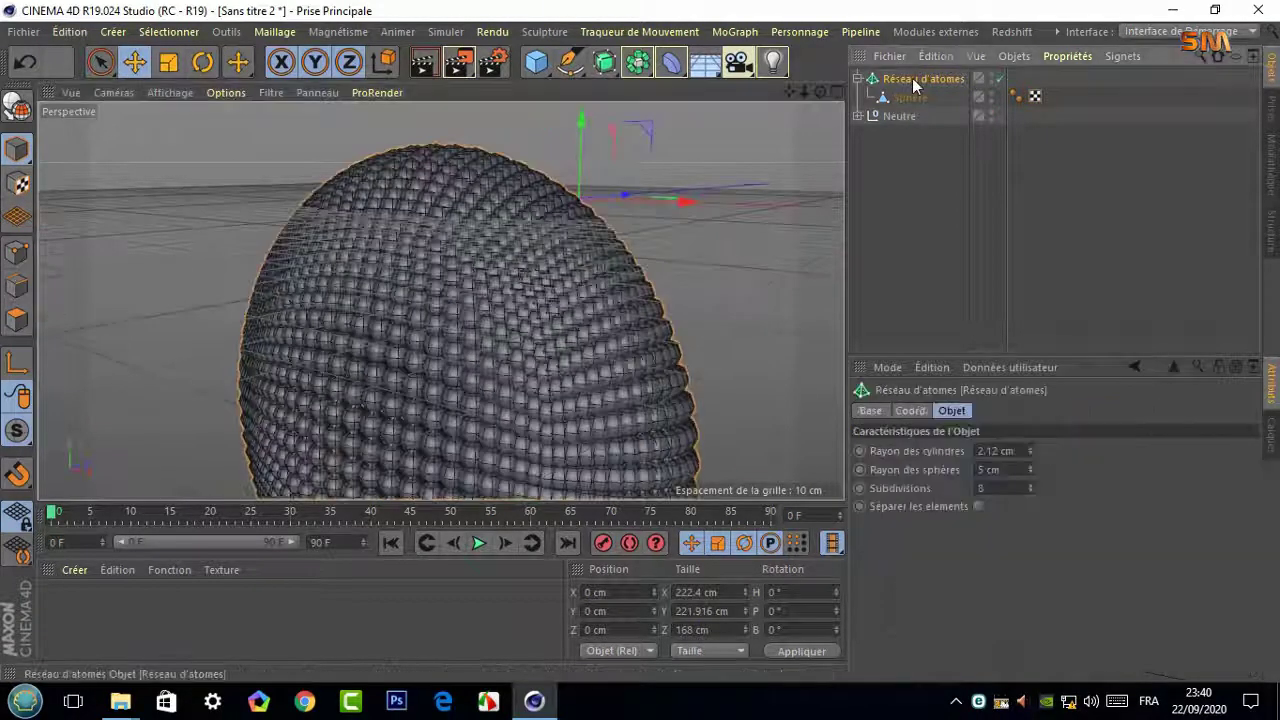
# Set the atom array's sphere and cylinder radii to about 1 cm for a thin wire mesh
pyautogui.click(1029, 454)
pyautogui.click(1031, 473)
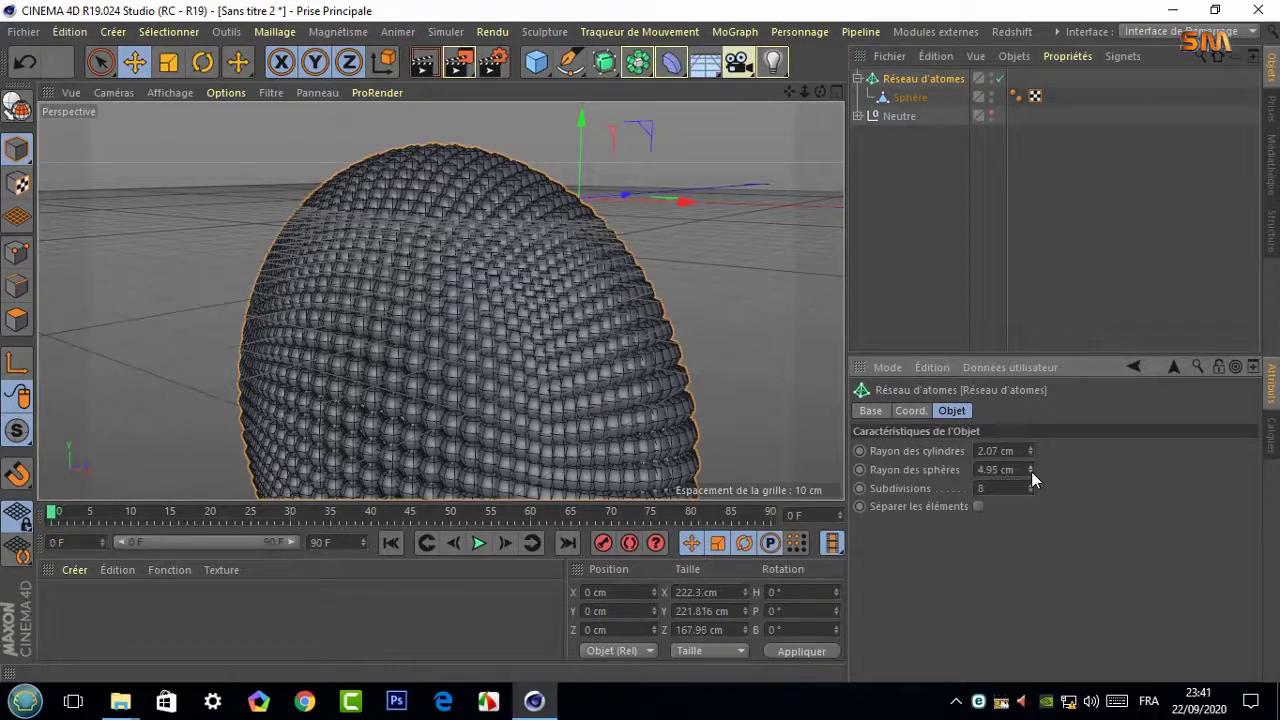
pyautogui.click(1031, 474)
pyautogui.write('1')
pyautogui.press('Return')
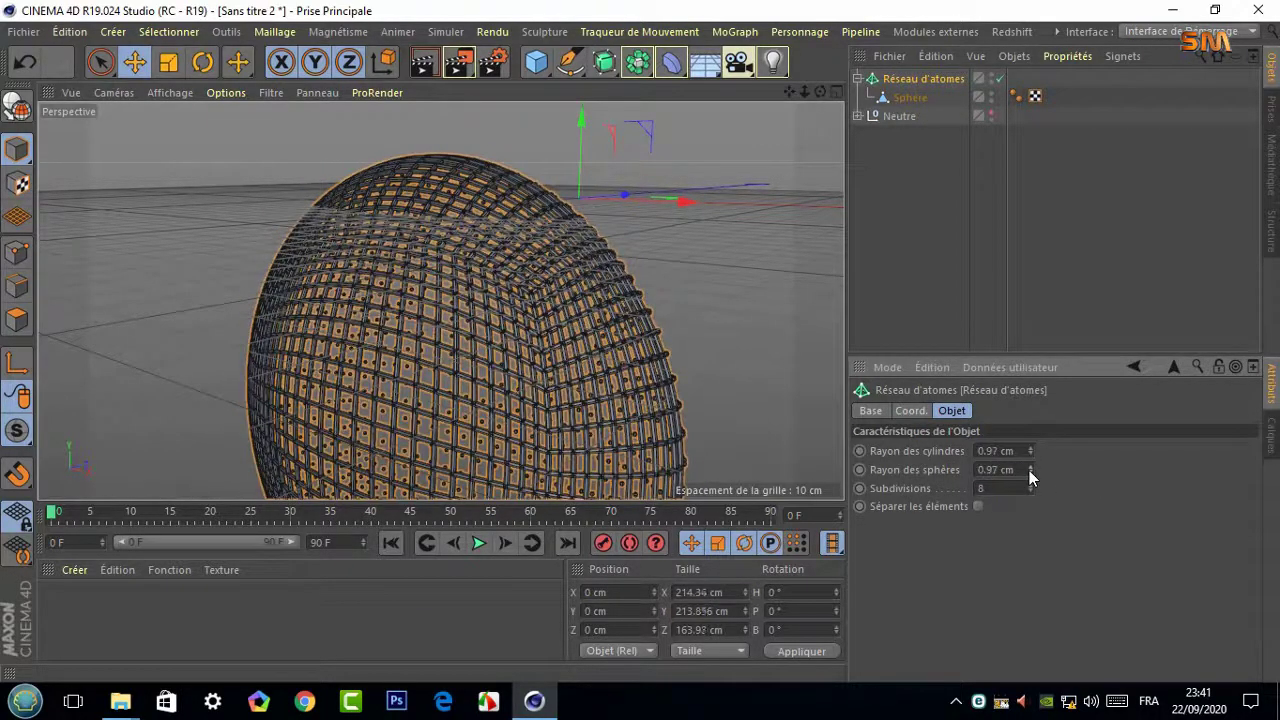
pyautogui.click(700, 368)
pyautogui.moveTo(822, 91); pyautogui.dragTo(443, 294)
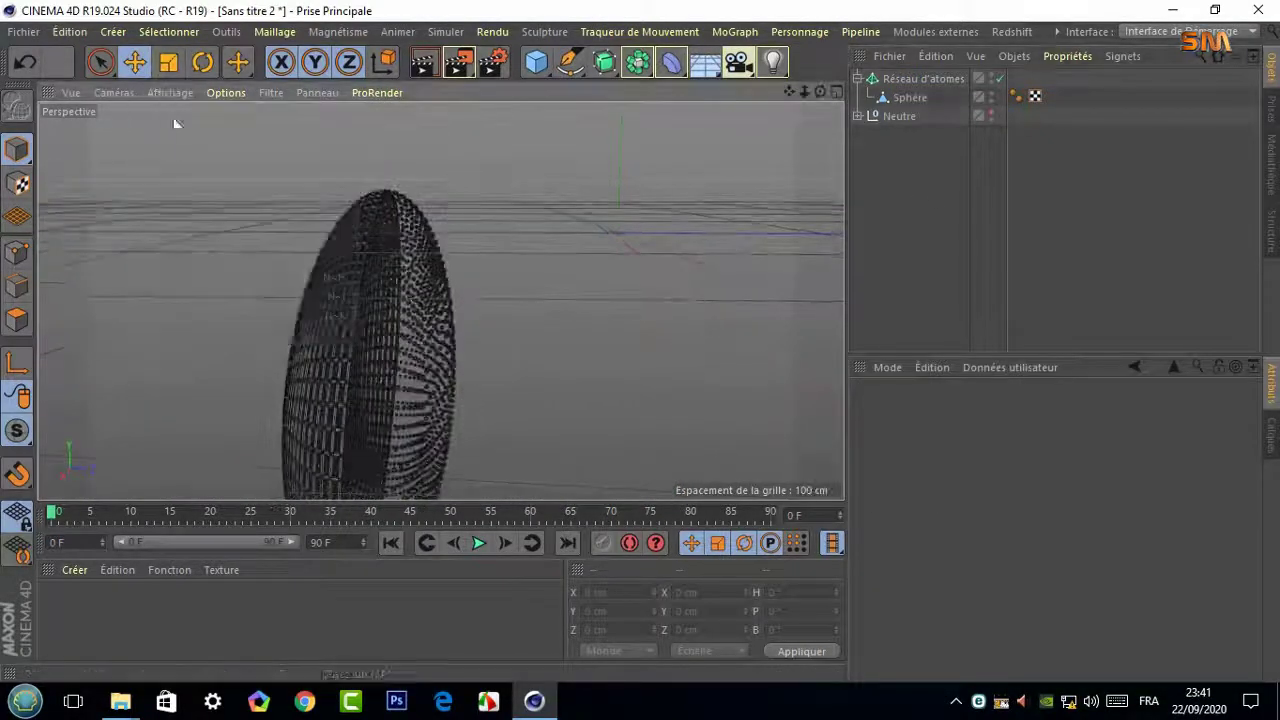
pyautogui.moveTo(822, 91)
pyautogui.mouseDown()
pyautogui.moveTo(440, 300)
pyautogui.moveTo(828, 92)
pyautogui.mouseUp()
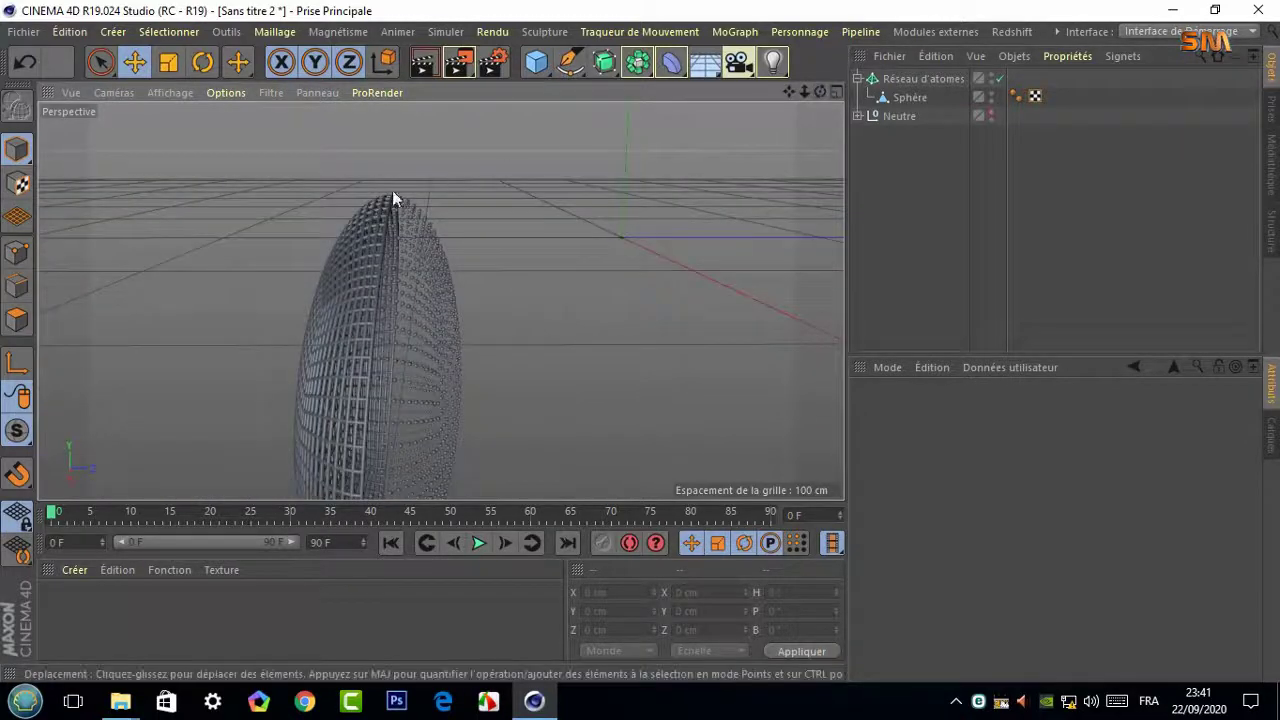
# Check Sphère in the Droite side view, return to Perspective and unhide the Neutre group
pyautogui.click(168, 32)
pyautogui.click(908, 97)
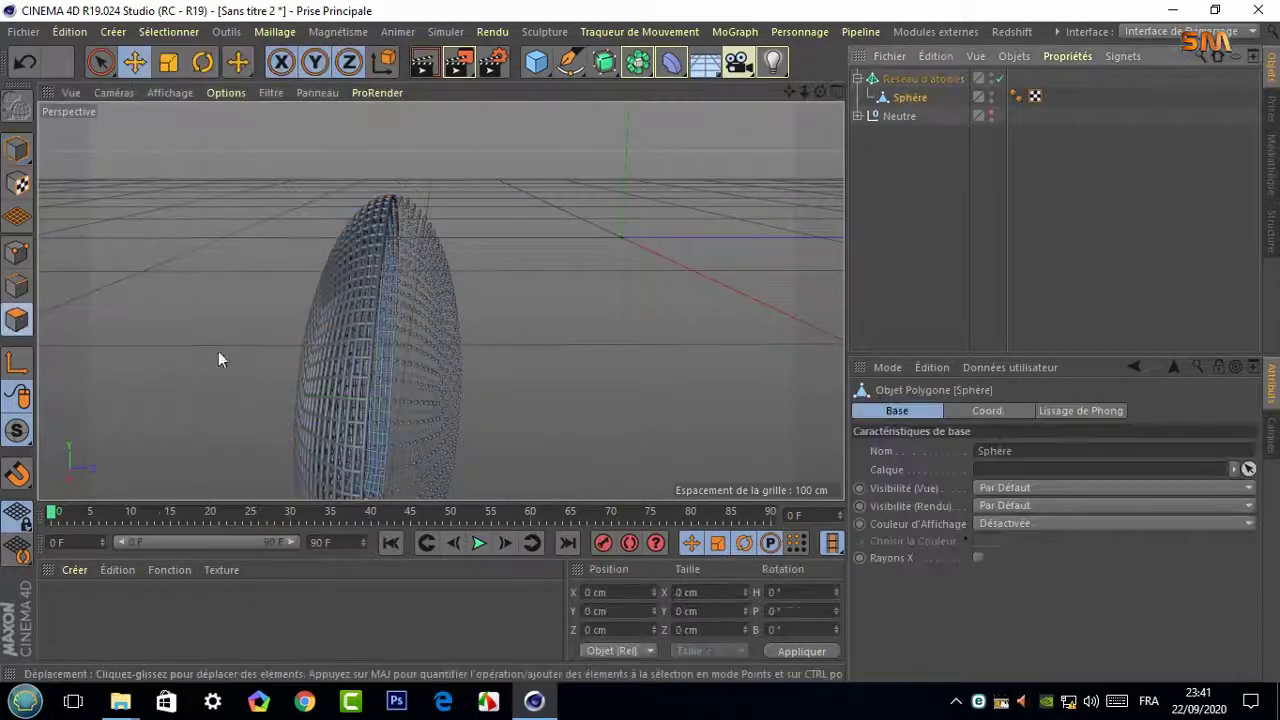
pyautogui.middleClick(775, 140)
pyautogui.click(432, 303)
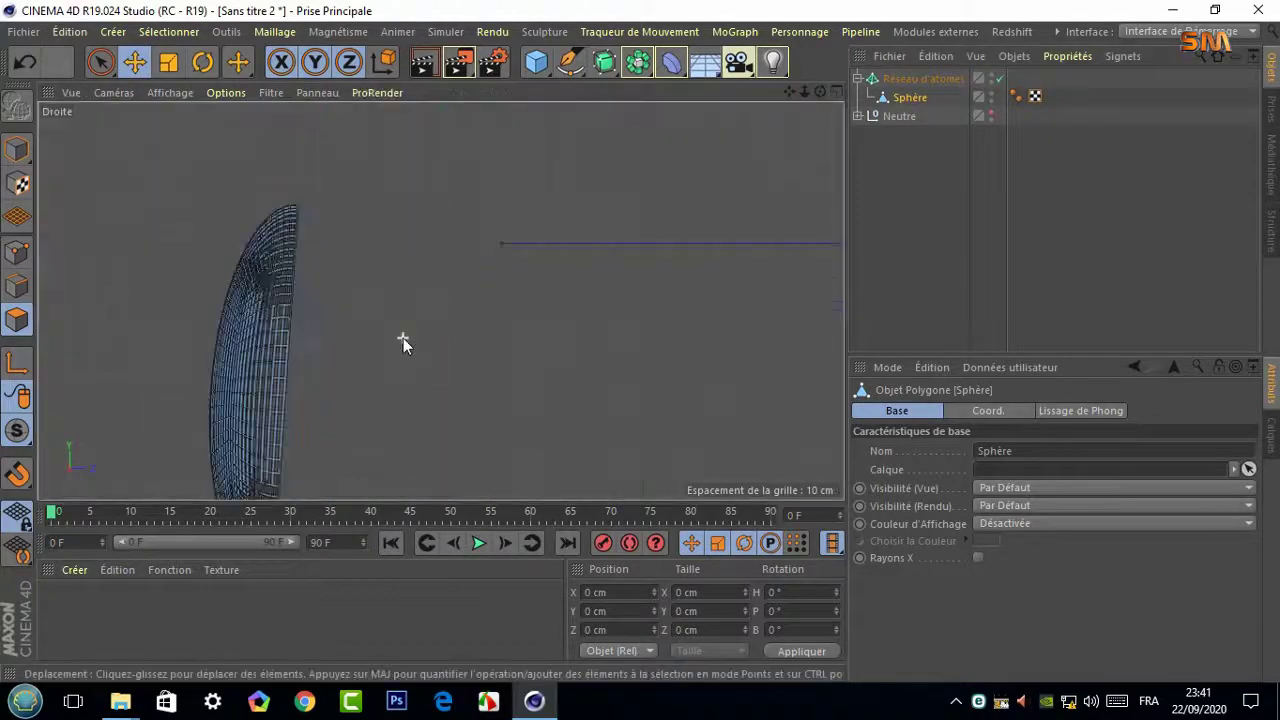
pyautogui.press('F1')
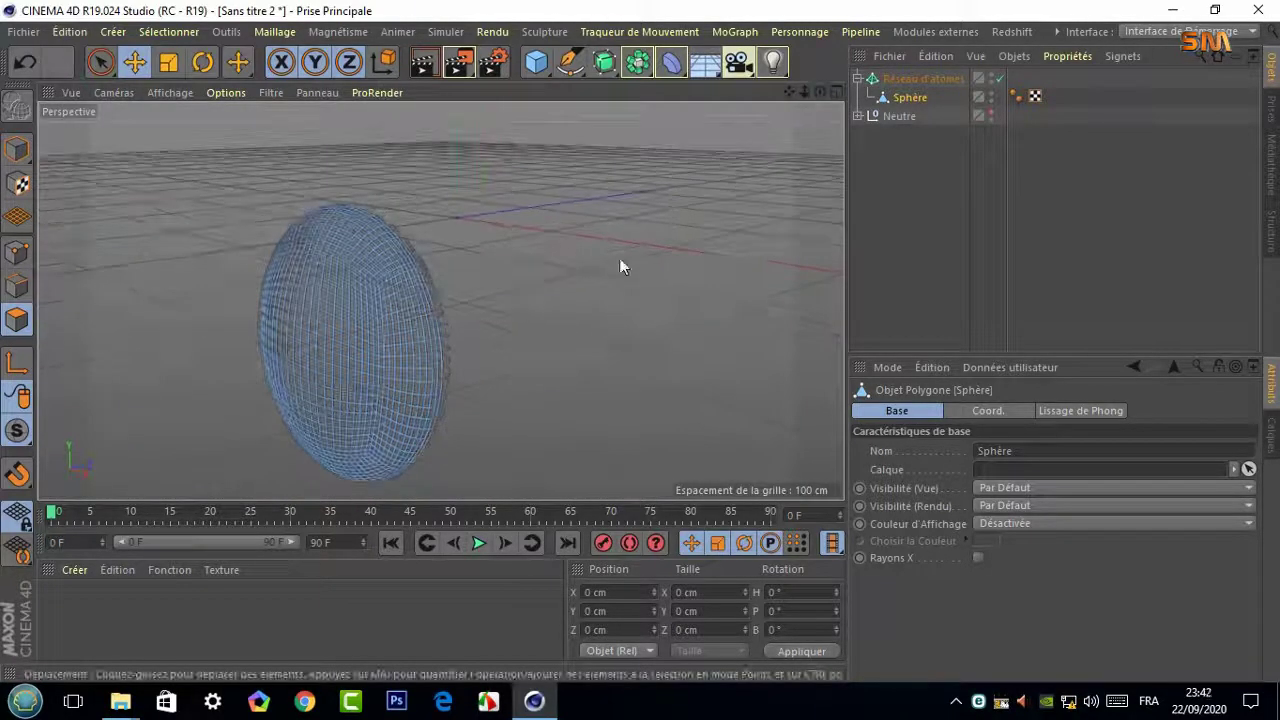
pyautogui.click(912, 97)
pyautogui.click(858, 79)
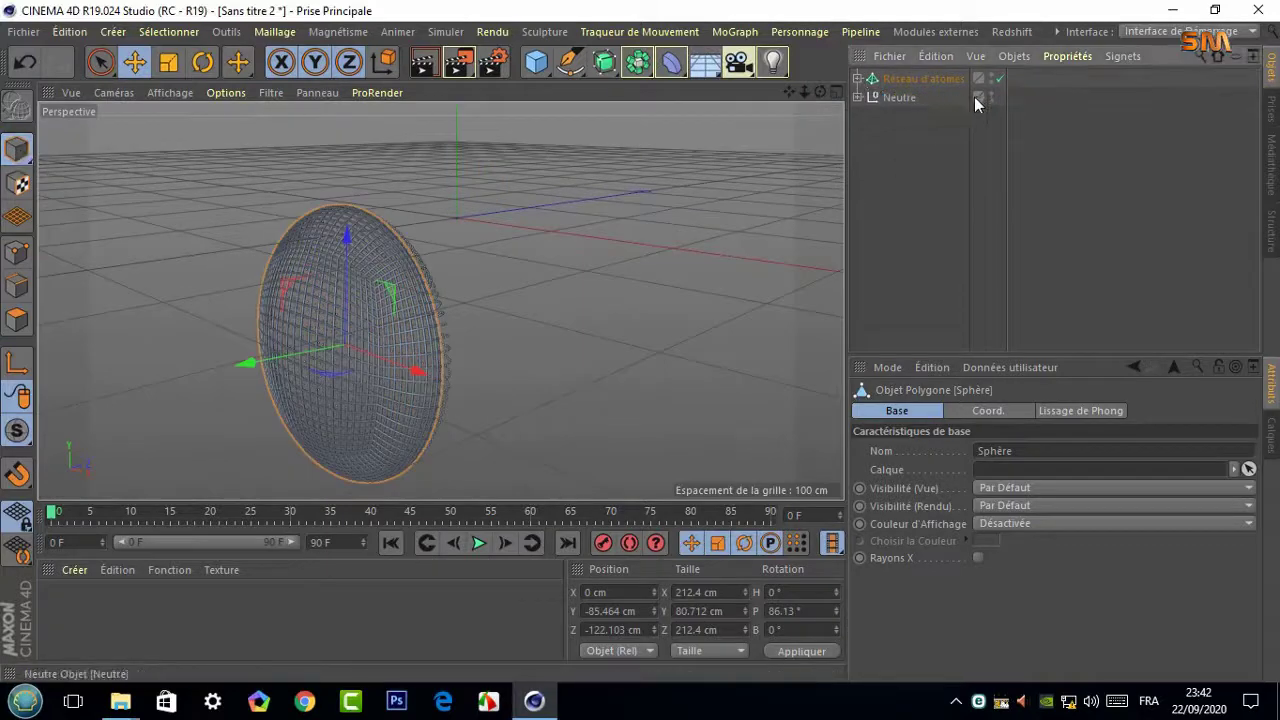
pyautogui.scroll(5, 440, 300)
pyautogui.scroll(-4, 440, 300)
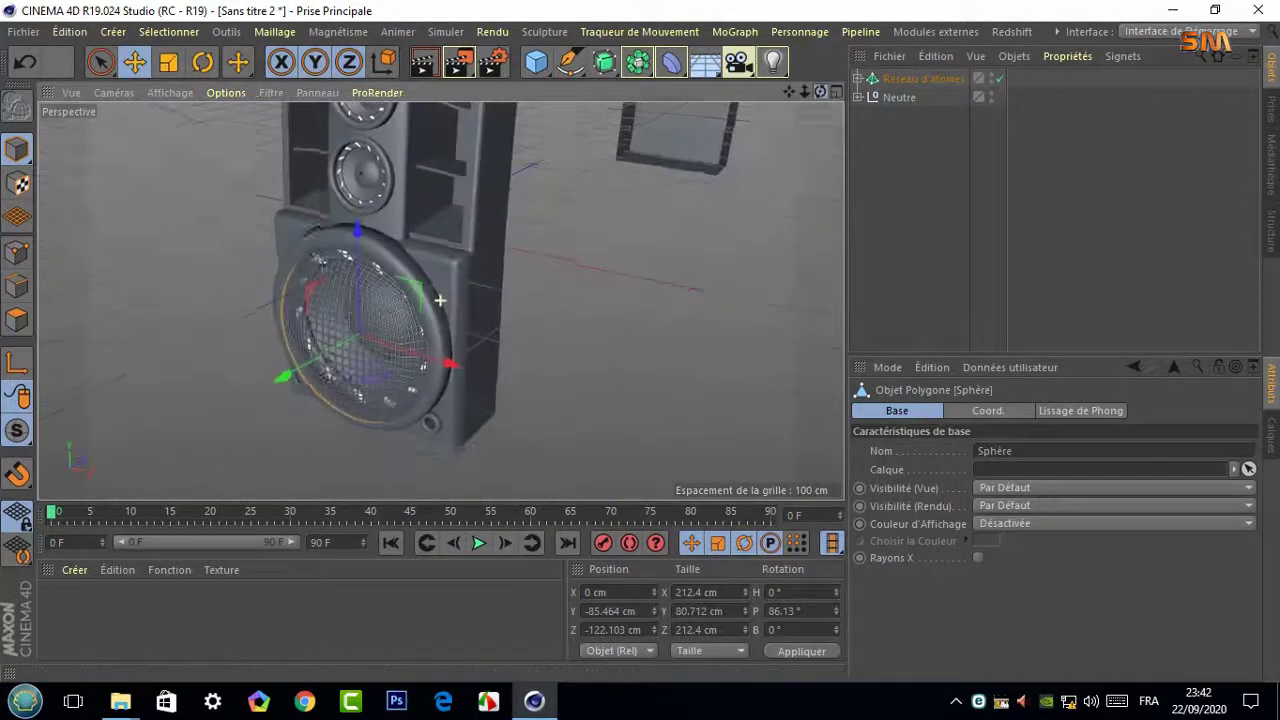
# Create material Mat with a Beckmann reflection layer weakened to about 5%
pyautogui.doubleClick(47, 592)
pyautogui.doubleClick(59, 605)
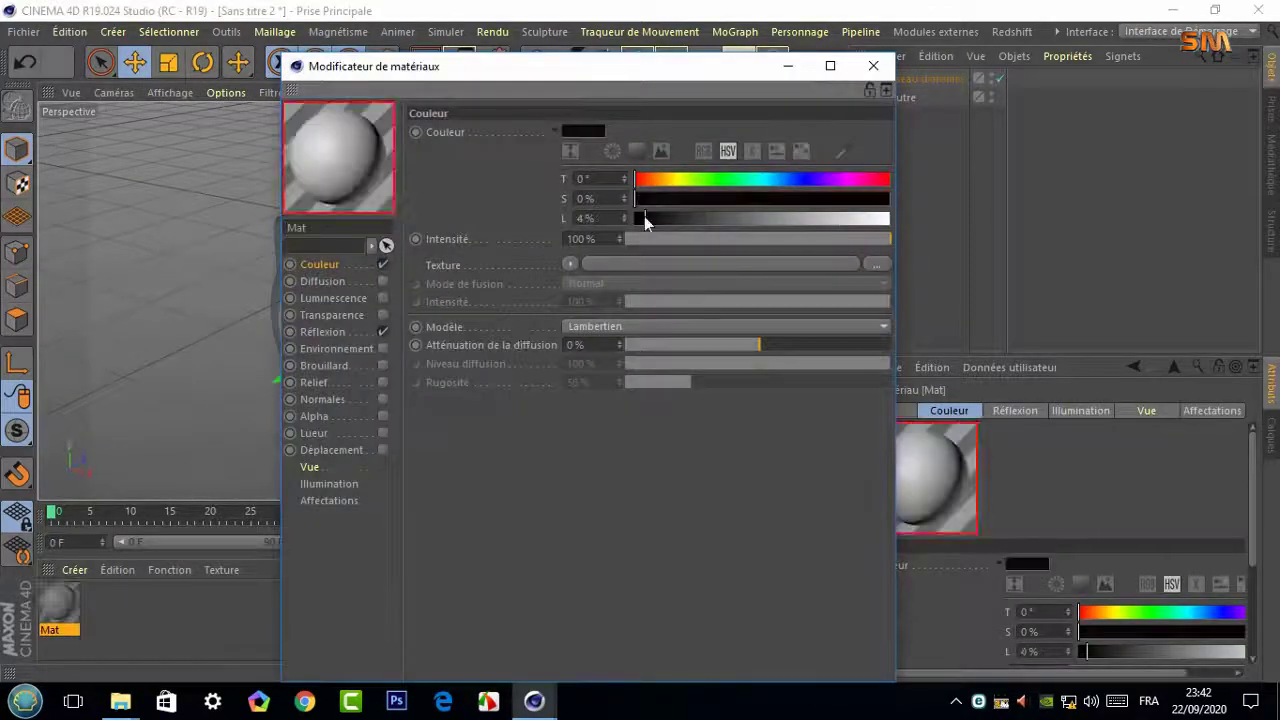
pyautogui.click(322, 331)
pyautogui.click(438, 170)
pyautogui.click(565, 200)
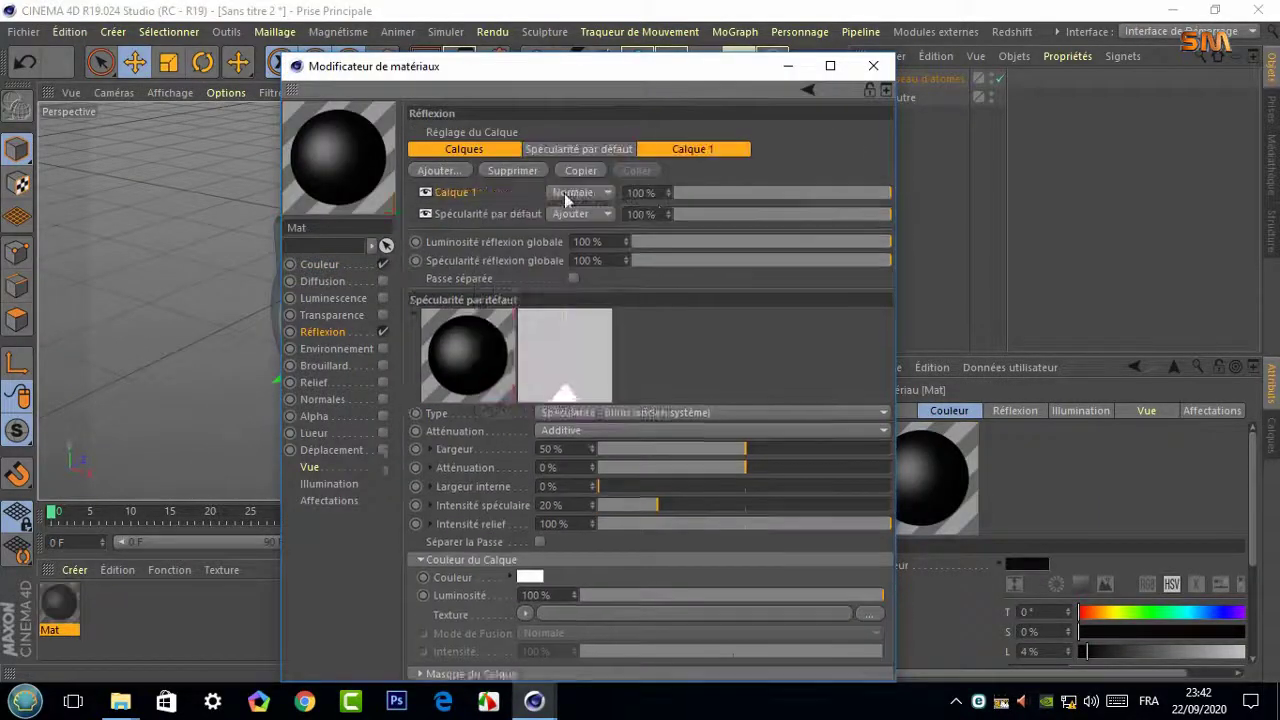
pyautogui.click(700, 192)
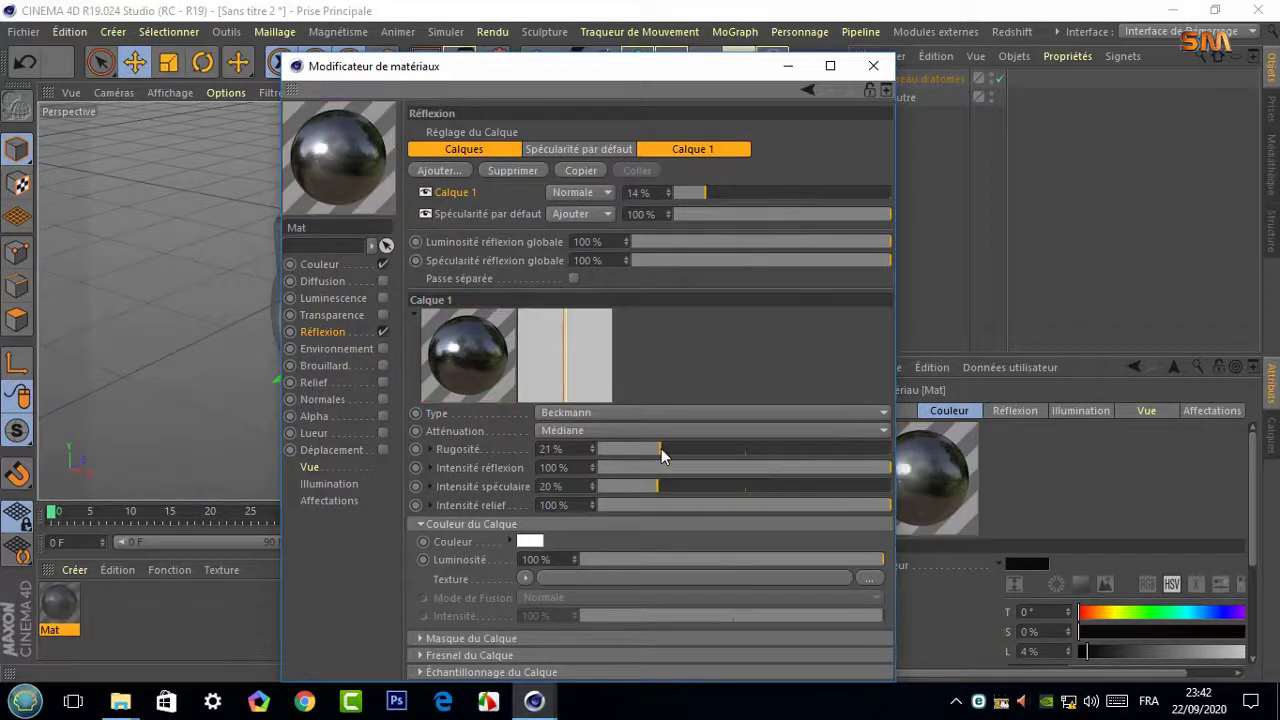
pyautogui.moveTo(680, 203); pyautogui.dragTo(679, 203)
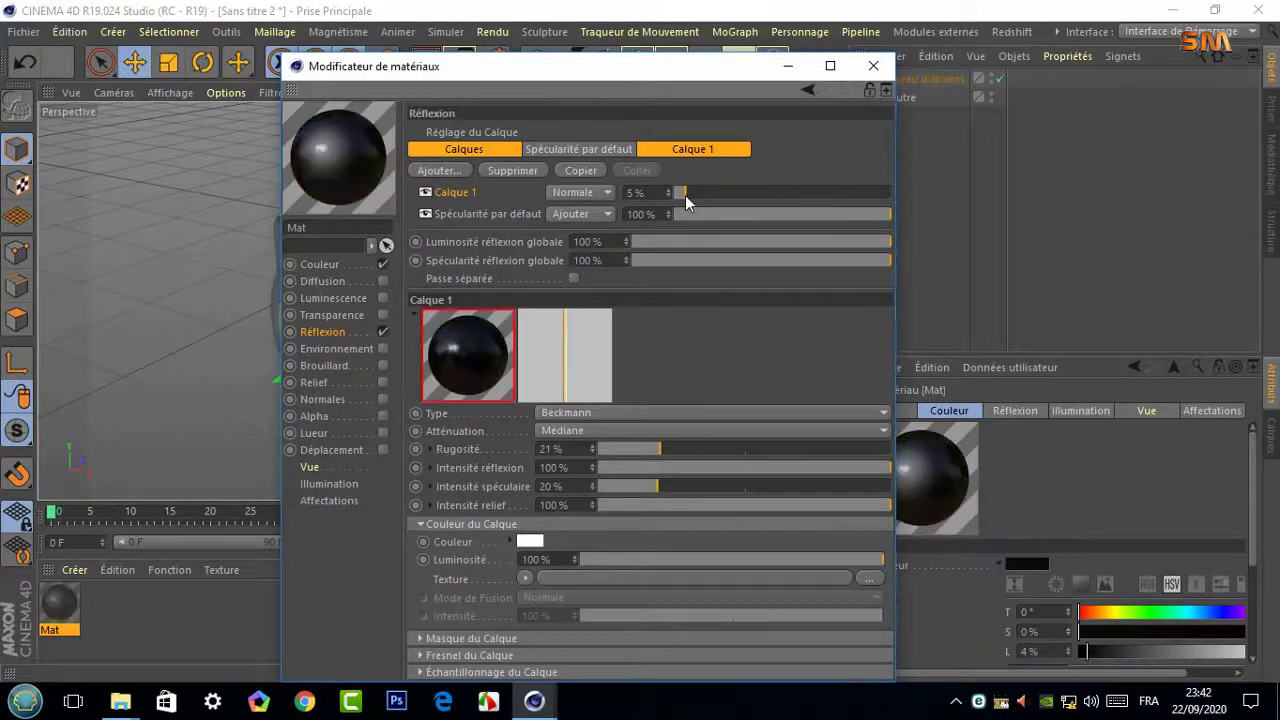
# Check the grille's Mat texture, close the Material Editor and deselect the grille to see the whole speaker
pyautogui.click(873, 66)
pyautogui.click(1016, 78)
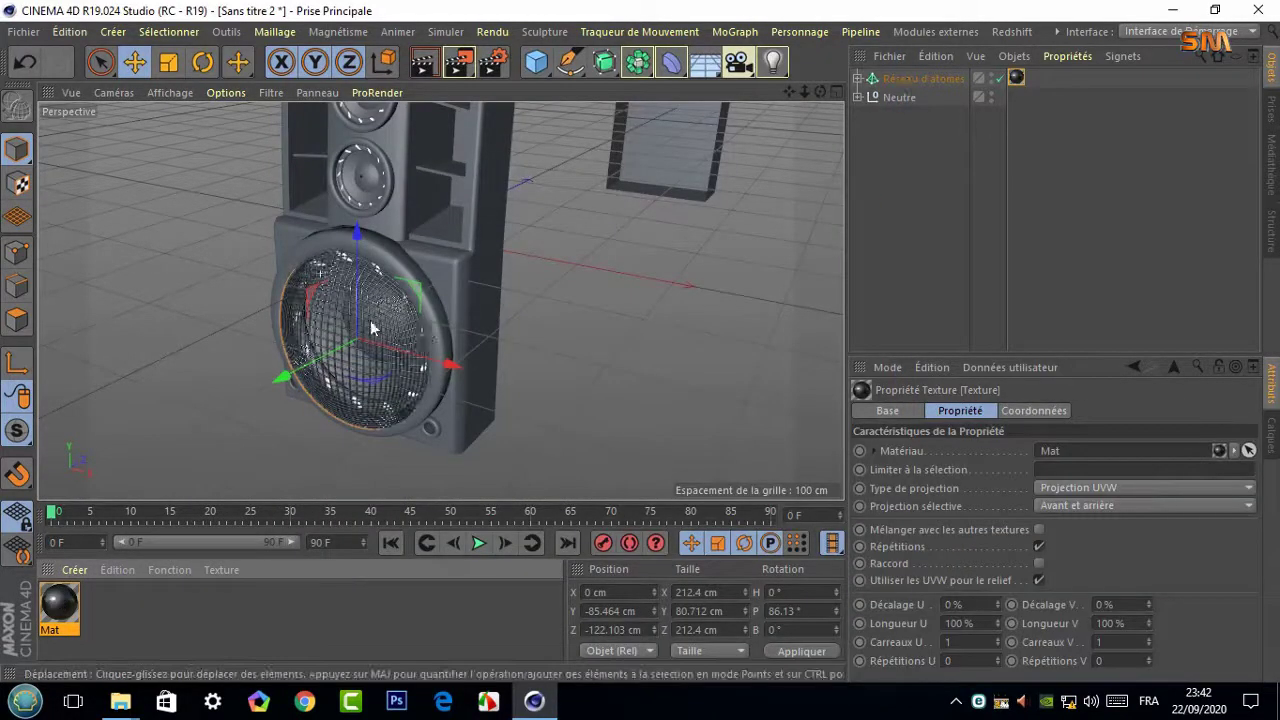
pyautogui.scroll(5, 371, 328)
pyautogui.doubleClick(59, 605)
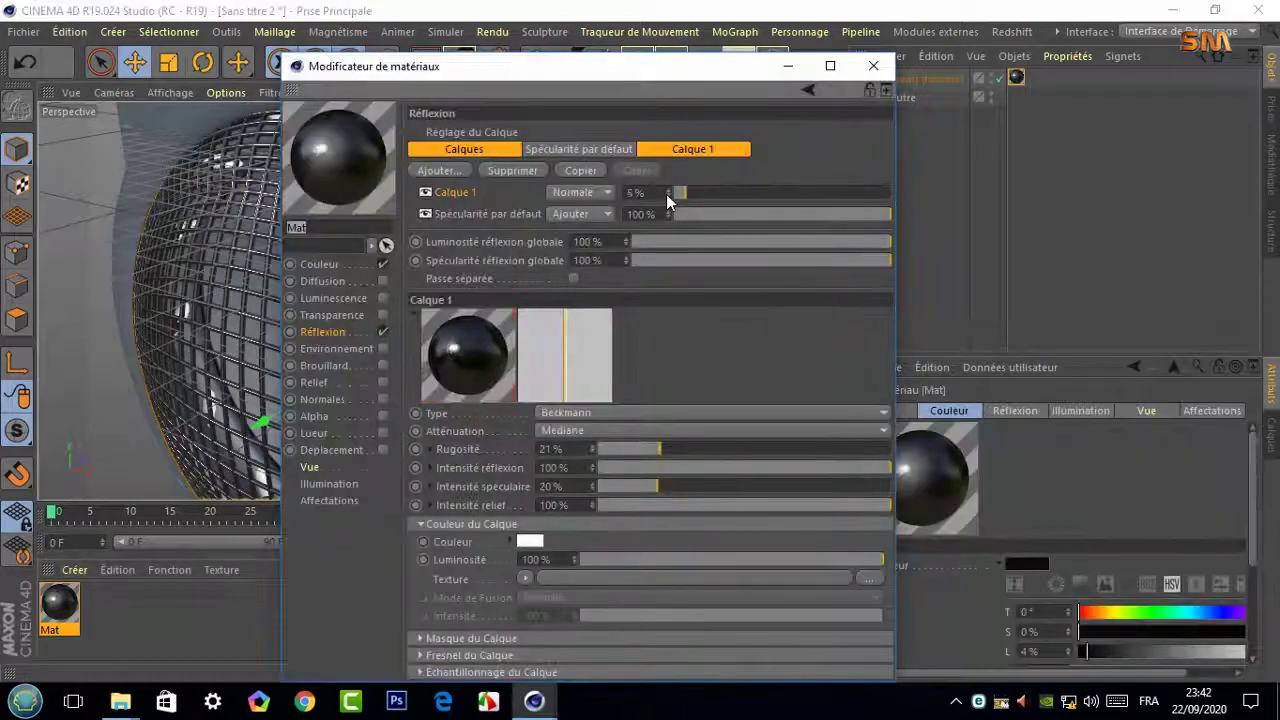
pyautogui.click(873, 66)
pyautogui.scroll(-4, 648, 316)
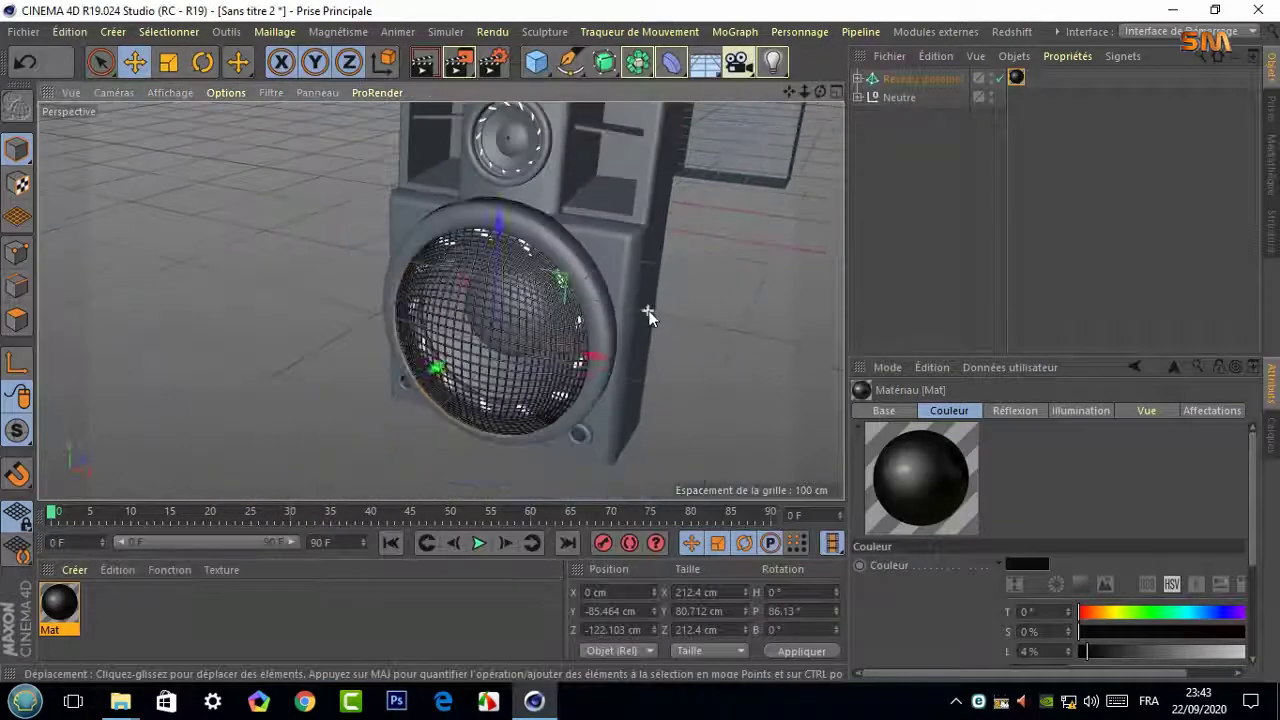
pyautogui.click(739, 288)
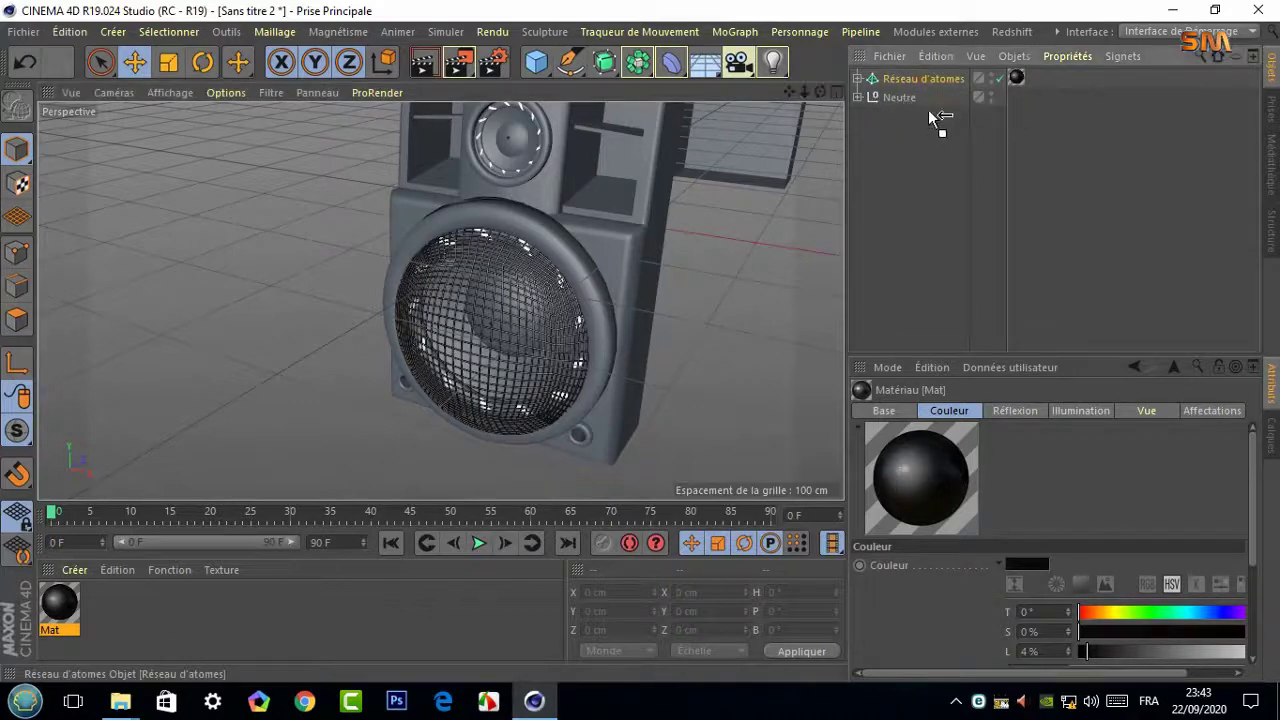
# Duplicate the woofer grille mesh, raise the copy, and shrink it to fit the middle speaker
pyautogui.keyDown('ctrl'); pyautogui.moveTo(903, 85); pyautogui.dragTo(925, 116); pyautogui.keyUp('ctrl')
pyautogui.click(135, 62)
pyautogui.moveTo(553, 140); pyautogui.dragTo(553, 95)
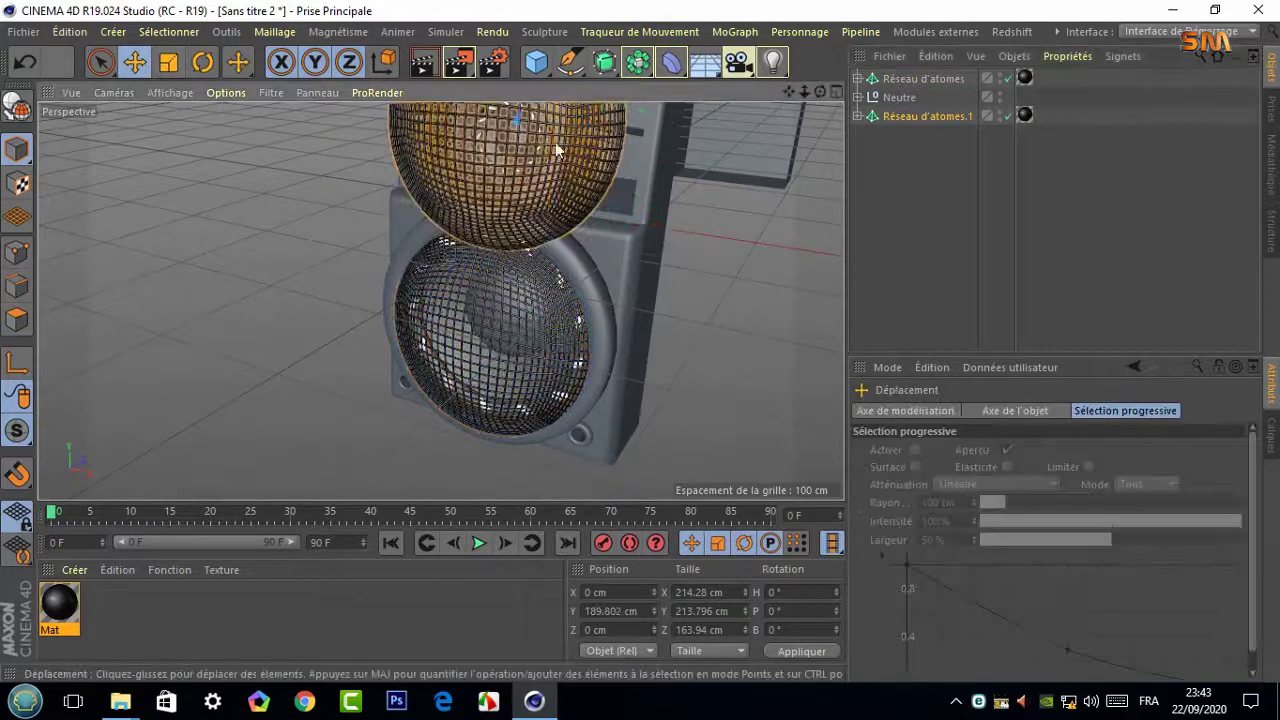
pyautogui.middleClick(839, 219)
pyautogui.middleClick(558, 296)
pyautogui.press('t')
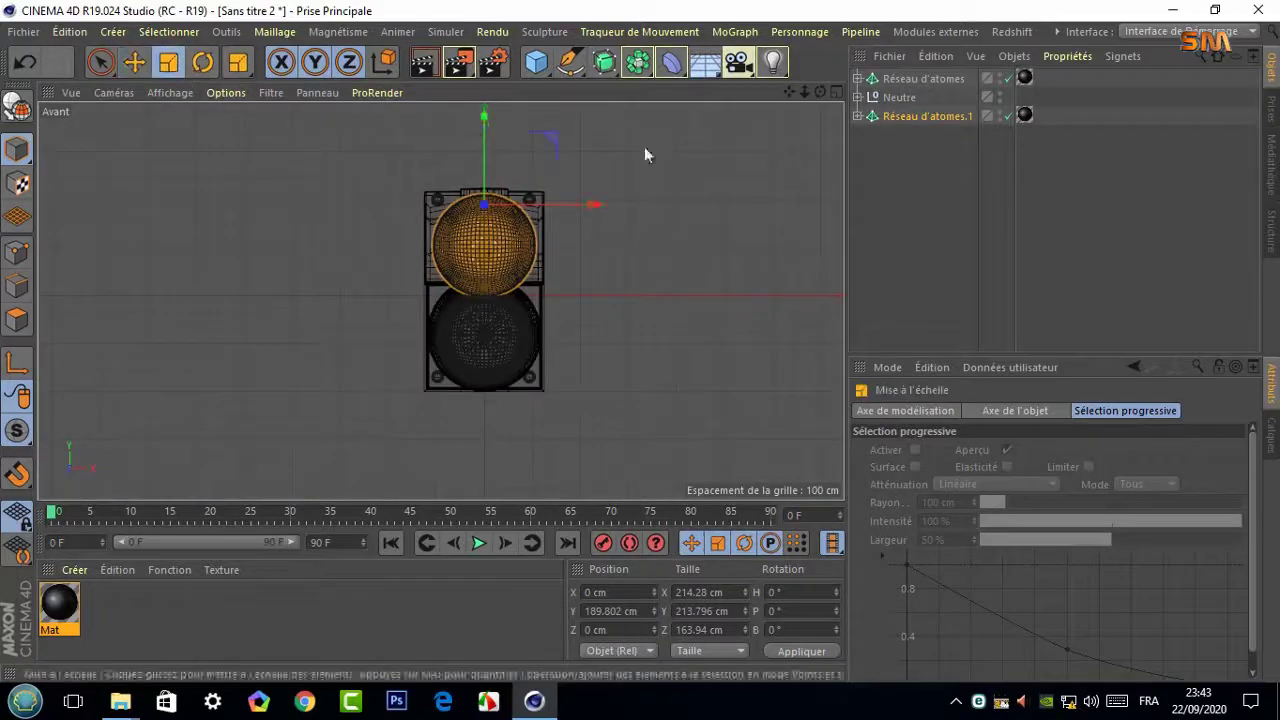
pyautogui.moveTo(646, 151); pyautogui.dragTo(311, 228)
pyautogui.middleClick(300, 200)
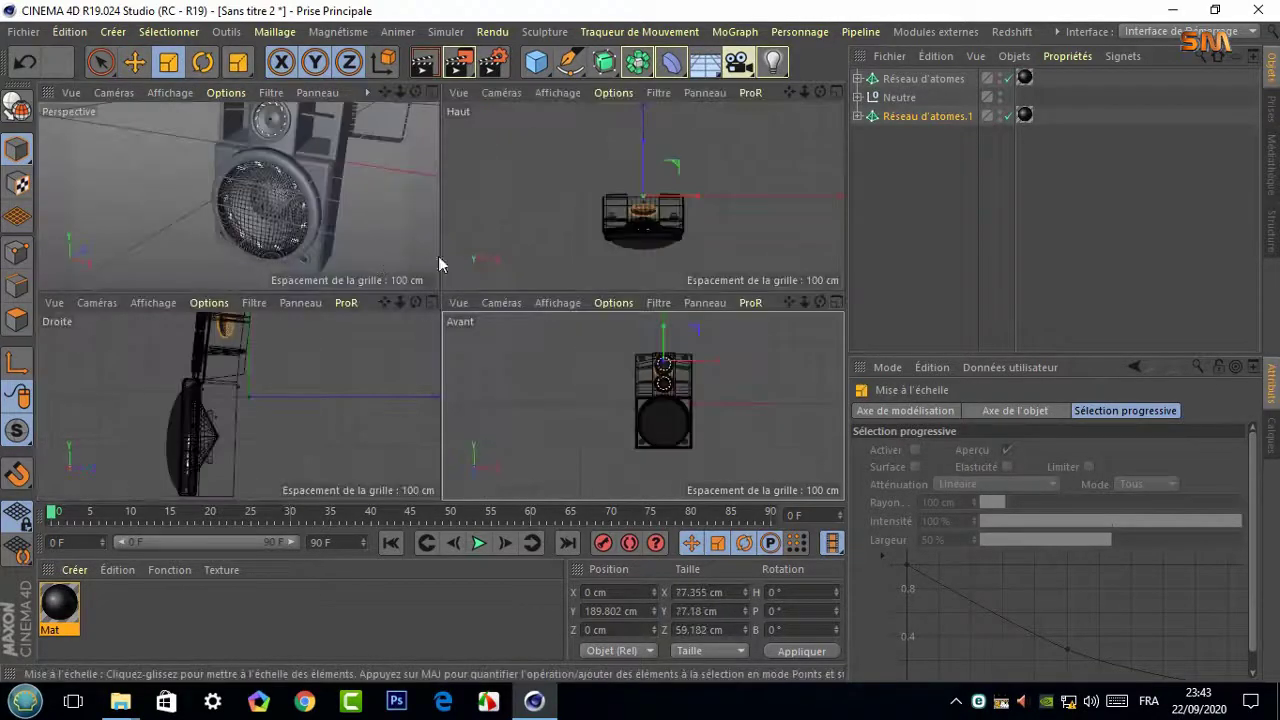
pyautogui.press('e')
pyautogui.moveTo(642, 150); pyautogui.dragTo(640, 195)
# In the side view, seat the small grille copy against the middle speaker's front face
pyautogui.press('F3')
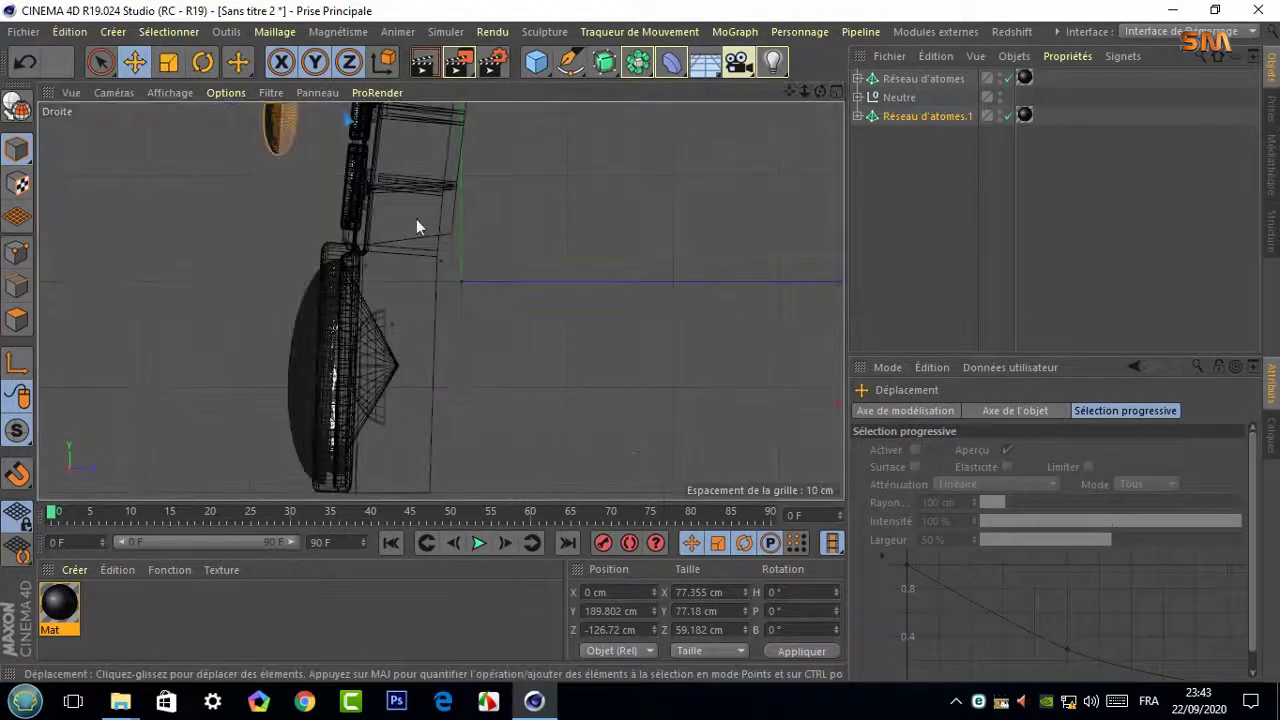
pyautogui.scroll(-3, 420, 223)
pyautogui.moveTo(520, 213)
pyautogui.mouseDown()
pyautogui.moveTo(484, 213)
pyautogui.moveTo(520, 212)
pyautogui.moveTo(460, 258)
pyautogui.moveTo(513, 282)
pyautogui.moveTo(503, 251)
pyautogui.mouseUp()
pyautogui.press('r')
pyautogui.press('e')
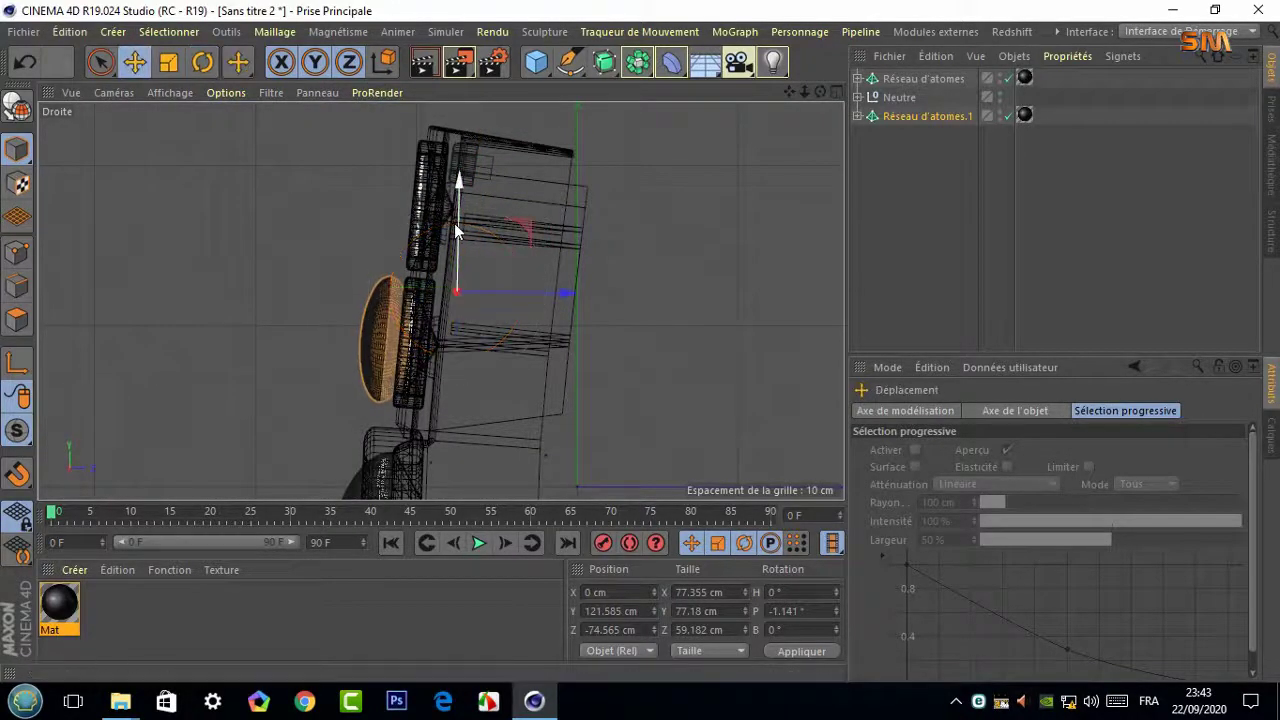
pyautogui.moveTo(494, 300); pyautogui.dragTo(525, 298)
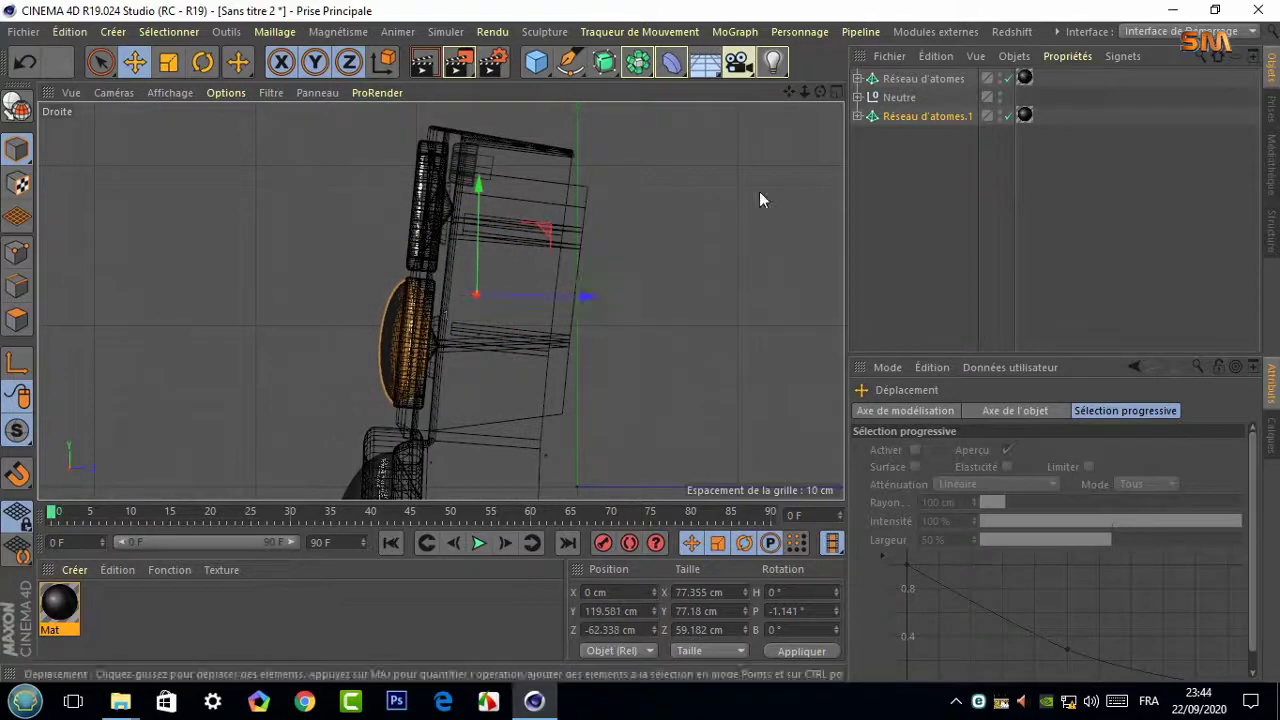
pyautogui.press('F5')
# Copy the middle speaker's grille and place the new copy on the top speaker
pyautogui.click(431, 92)
pyautogui.scroll(5, 766, 114)
pyautogui.moveTo(766, 114)
pyautogui.keyDown('alt'); pyautogui.mouseDown()
pyautogui.moveTo(620, 135)
pyautogui.moveTo(697, 165)
pyautogui.moveTo(907, 152)
pyautogui.mouseUp(); pyautogui.keyUp('alt')
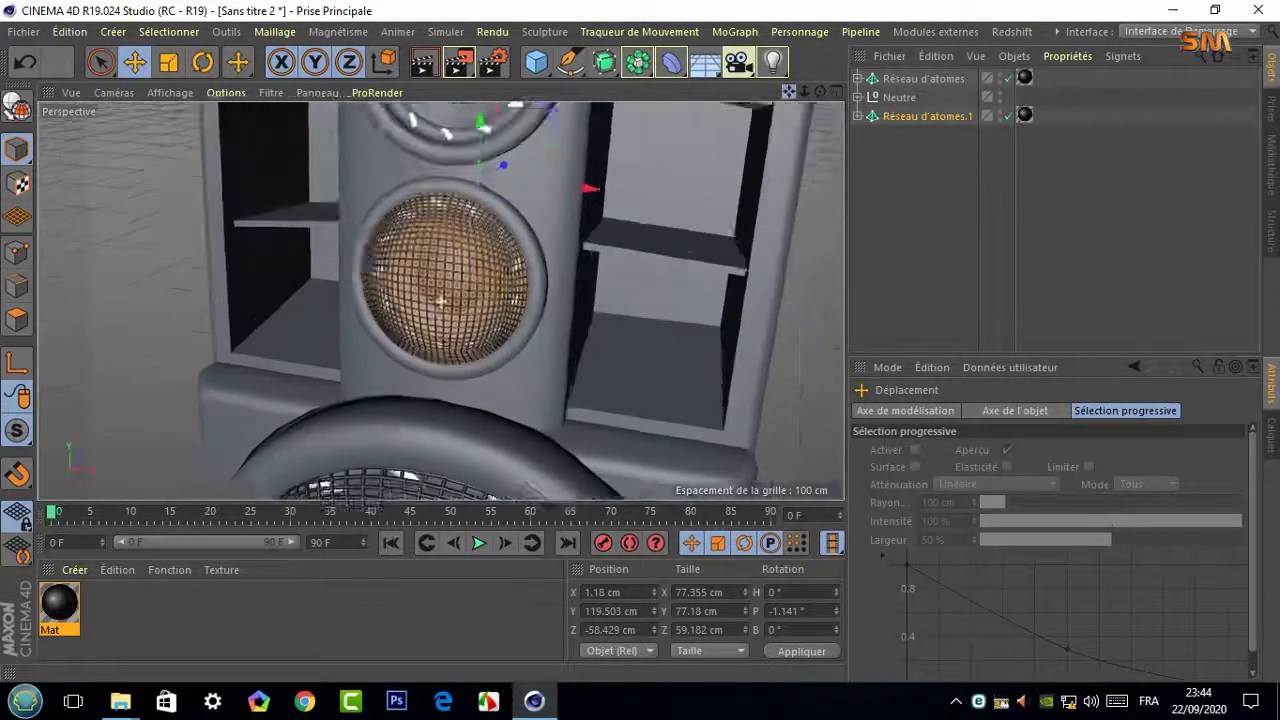
pyautogui.click(905, 116)
pyautogui.hotkey('ctrl', 'c')
pyautogui.hotkey('ctrl', 'v')
pyautogui.moveTo(536, 176)
pyautogui.mouseDown()
pyautogui.moveTo(522, 120)
pyautogui.moveTo(520, 140)
pyautogui.moveTo(560, 130)
pyautogui.moveTo(525, 133)
pyautogui.mouseUp()
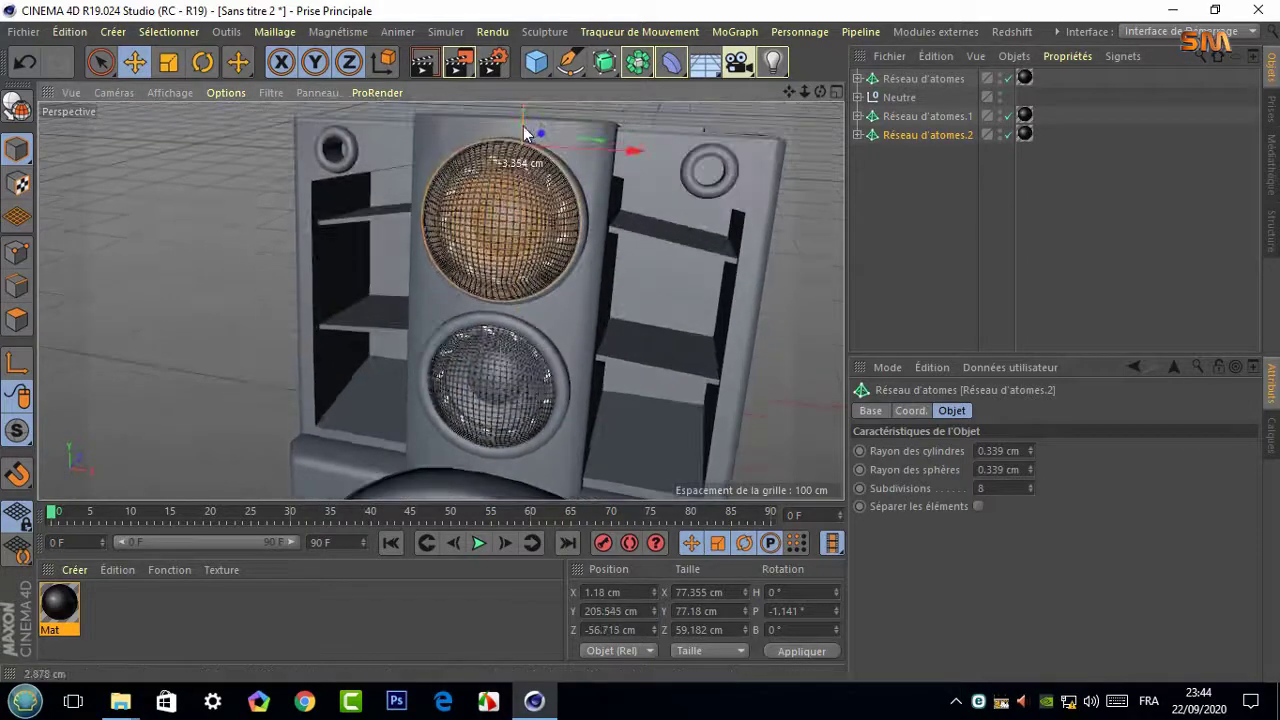
pyautogui.keyDown('alt'); pyautogui.moveTo(600, 155); pyautogui.dragTo(657, 172); pyautogui.keyUp('alt')
# Orbit around the speaker and browse the Booléen box, Neutre group and Tore.1 ring
pyautogui.moveTo(820, 95); pyautogui.dragTo(820, 95)
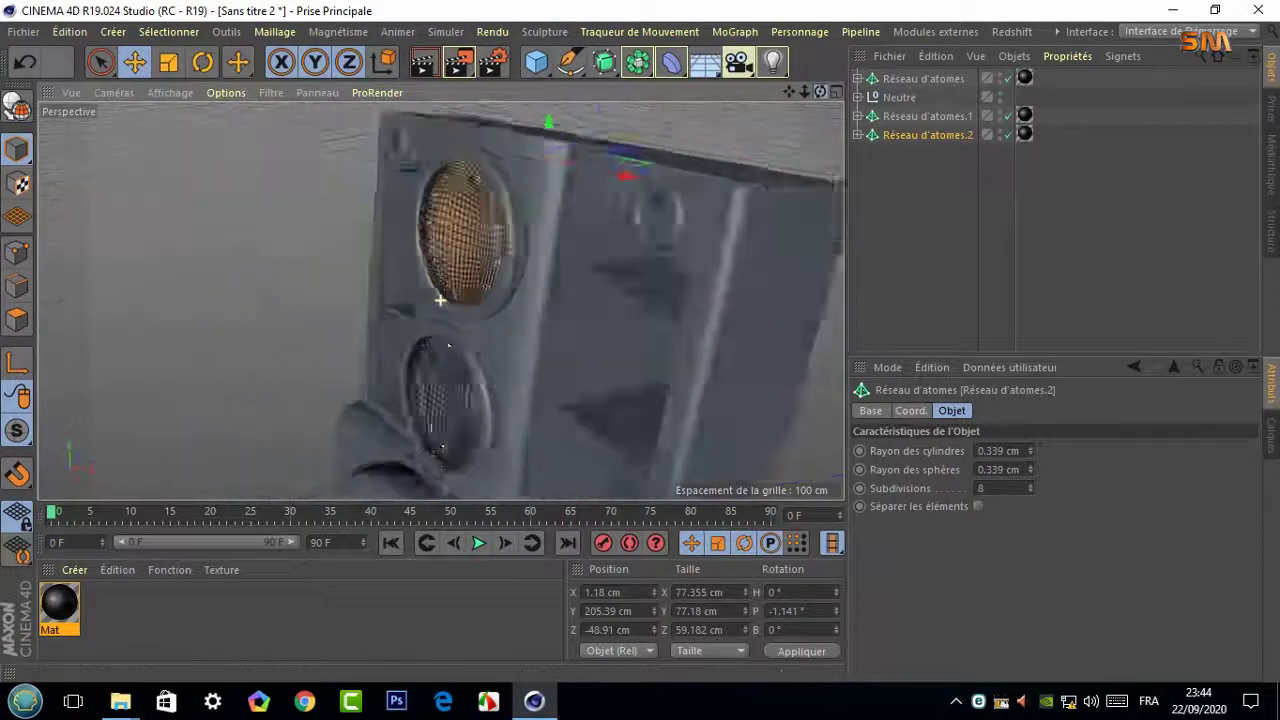
pyautogui.scroll(-5, 440, 300)
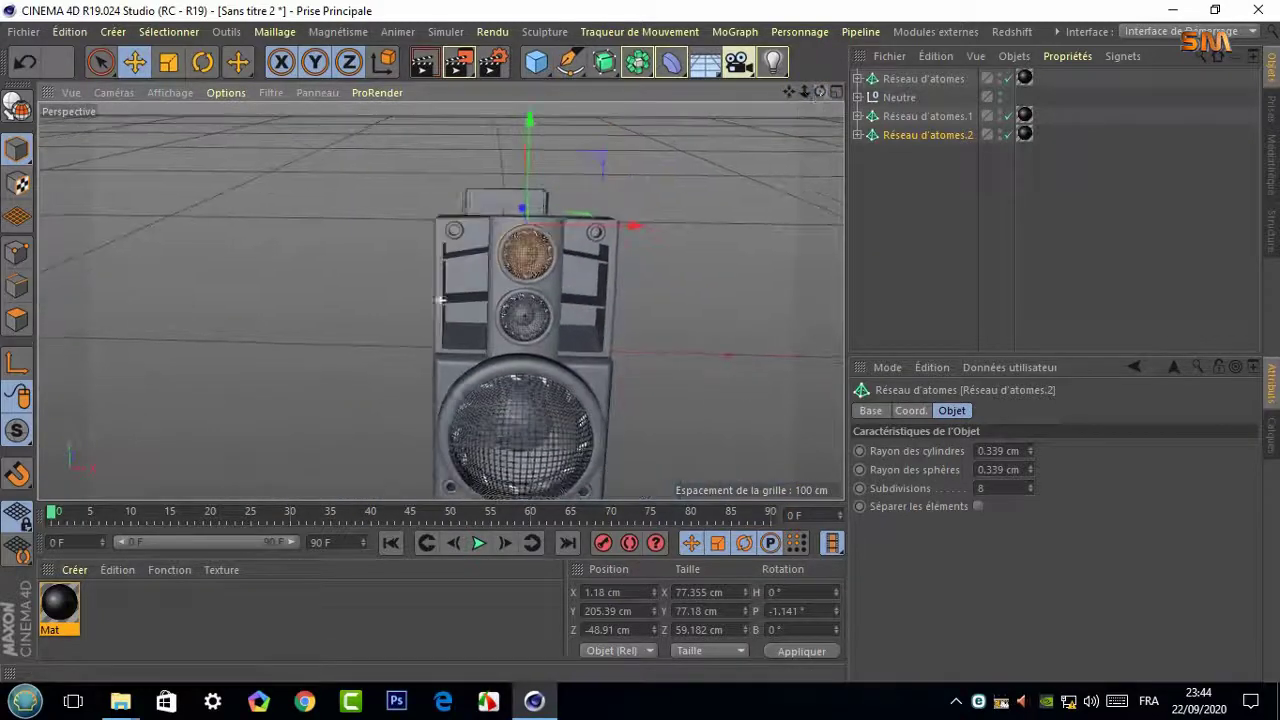
pyautogui.keyDown('alt'); pyautogui.moveTo(440, 300); pyautogui.dragTo(583, 290); pyautogui.keyUp('alt')
pyautogui.click(583, 281)
pyautogui.moveTo(818, 93)
pyautogui.mouseDown()
pyautogui.moveTo(657, 175)
pyautogui.moveTo(789, 91)
pyautogui.mouseUp()
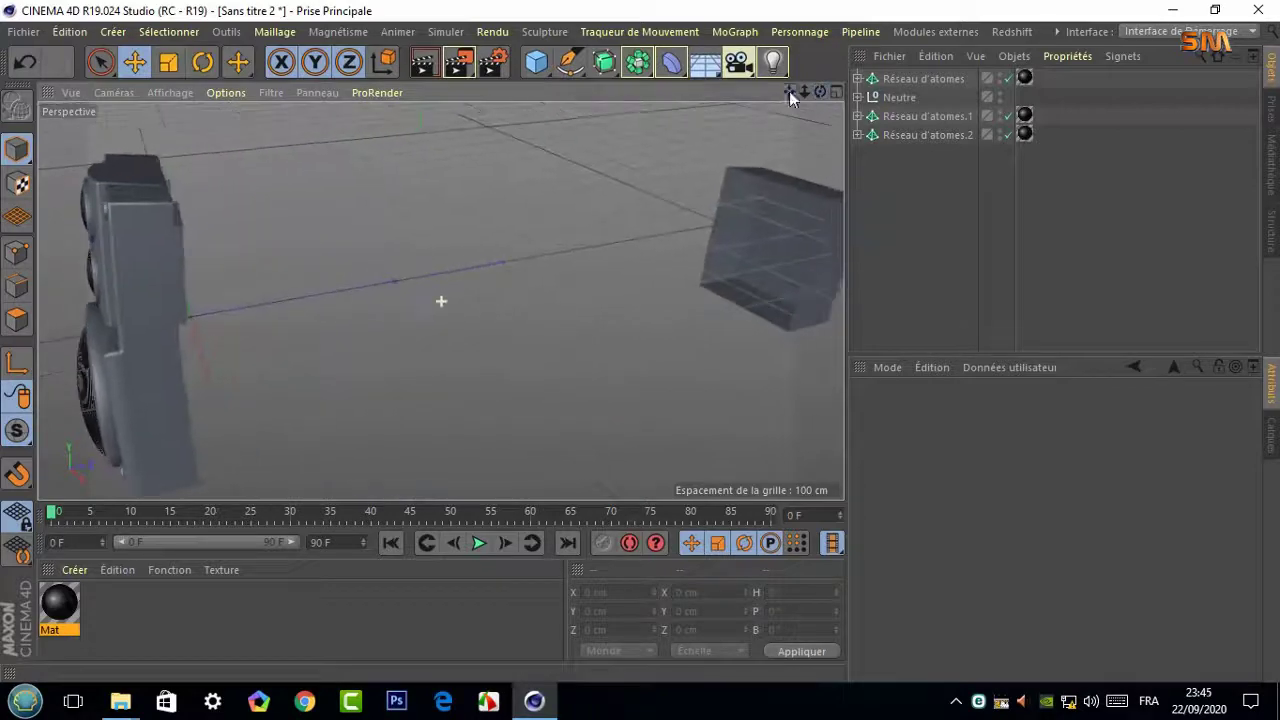
pyautogui.click(787, 192)
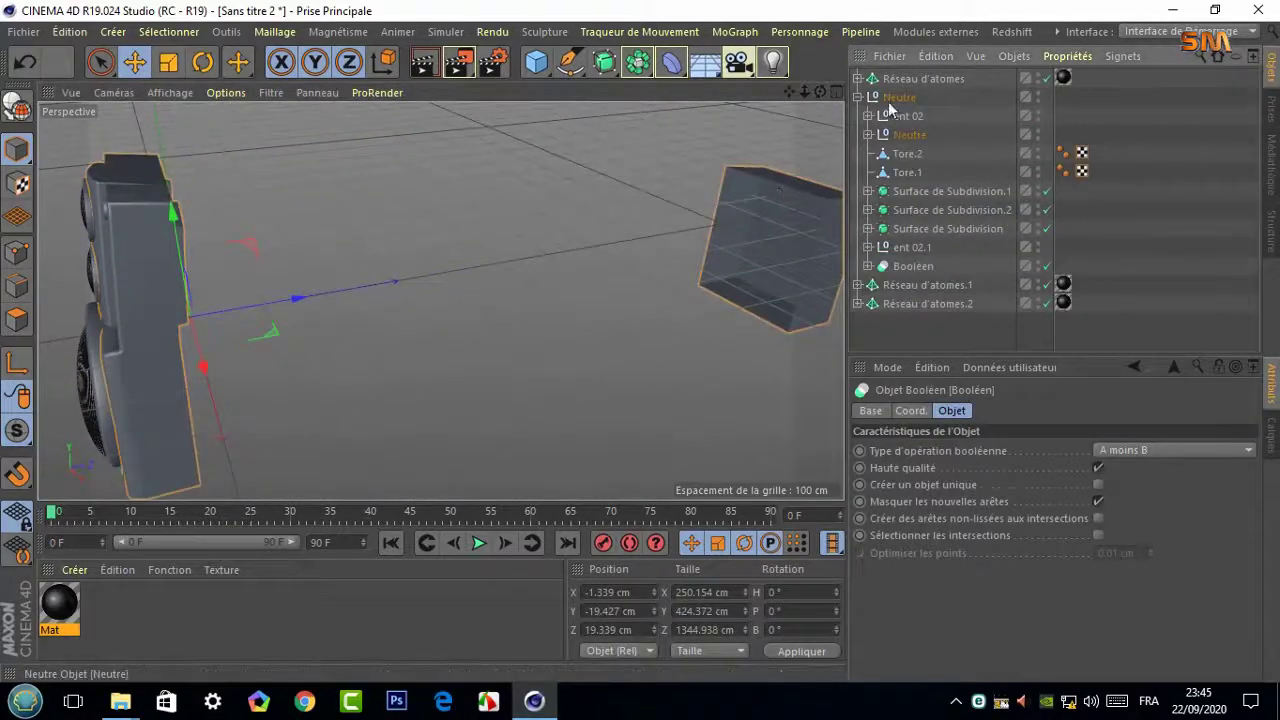
pyautogui.click(868, 134)
pyautogui.click(797, 198)
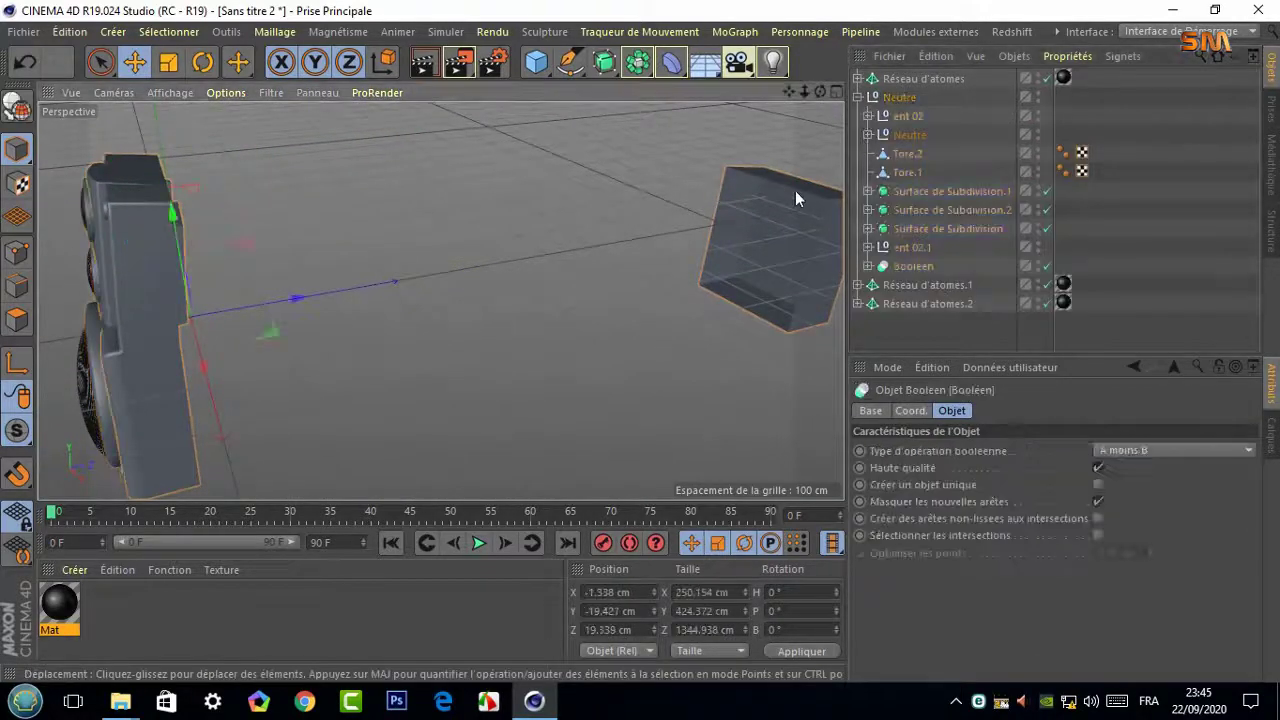
pyautogui.click(898, 174)
pyautogui.click(868, 134)
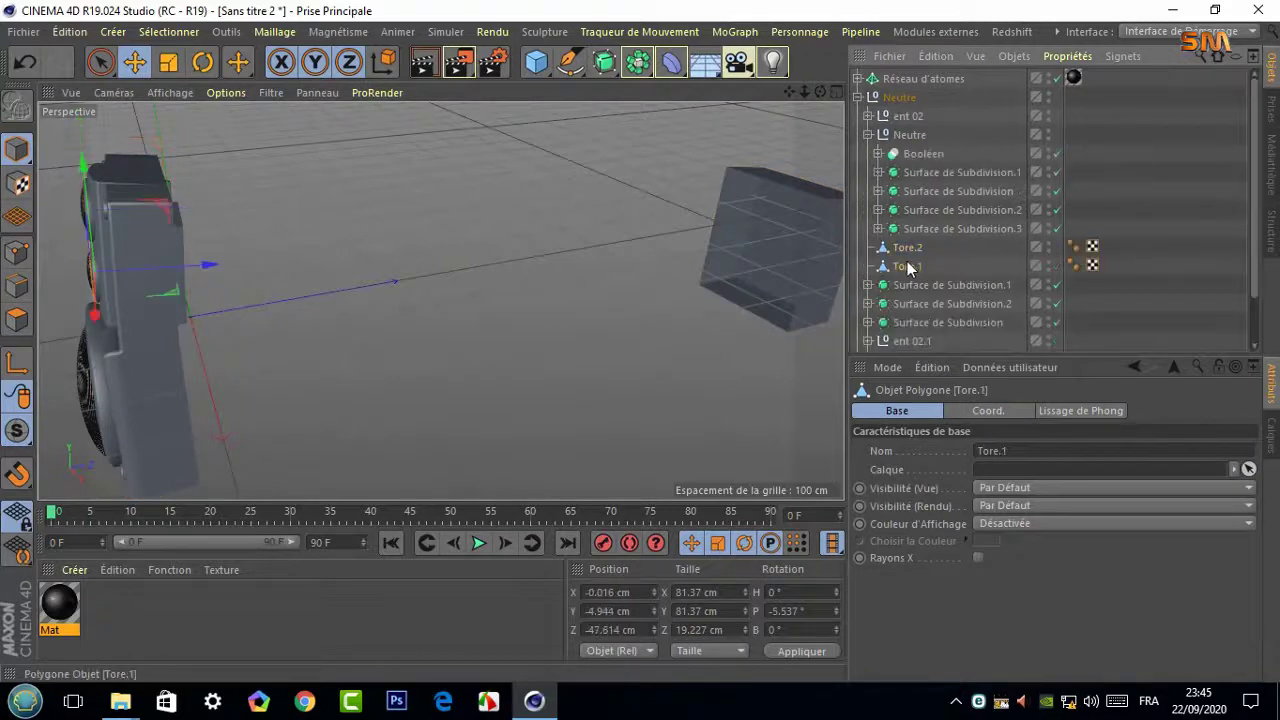
# Inspect the ent 02 group, Tore.2 ring and Booléen box while orbiting the scene
pyautogui.moveTo(1254, 250); pyautogui.dragTo(1254, 280)
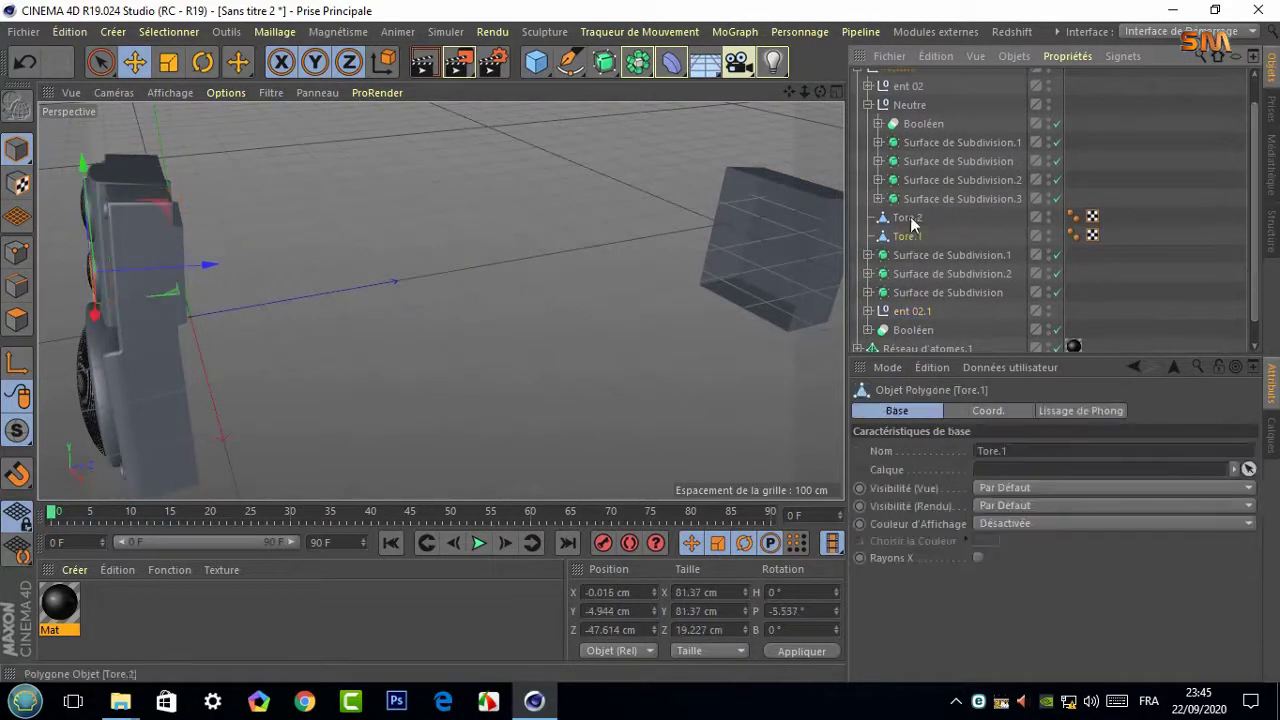
pyautogui.click(868, 104)
pyautogui.click(912, 117)
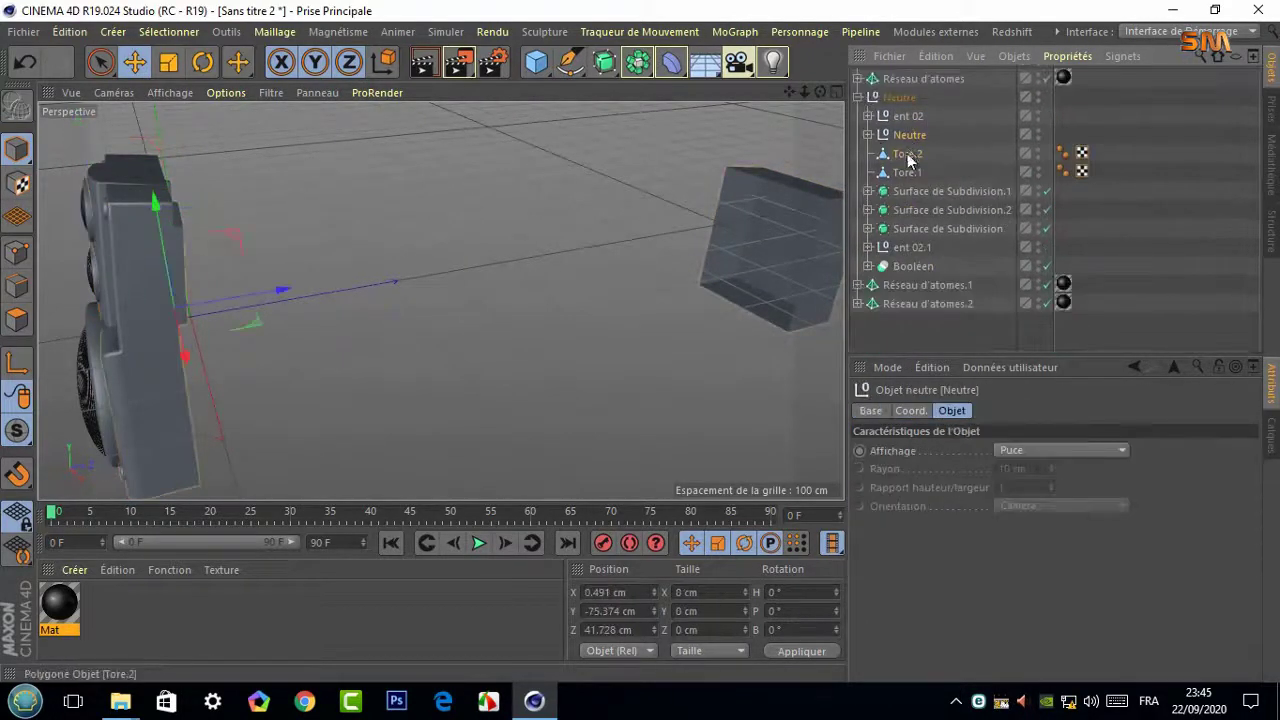
pyautogui.click(909, 159)
pyautogui.click(795, 198)
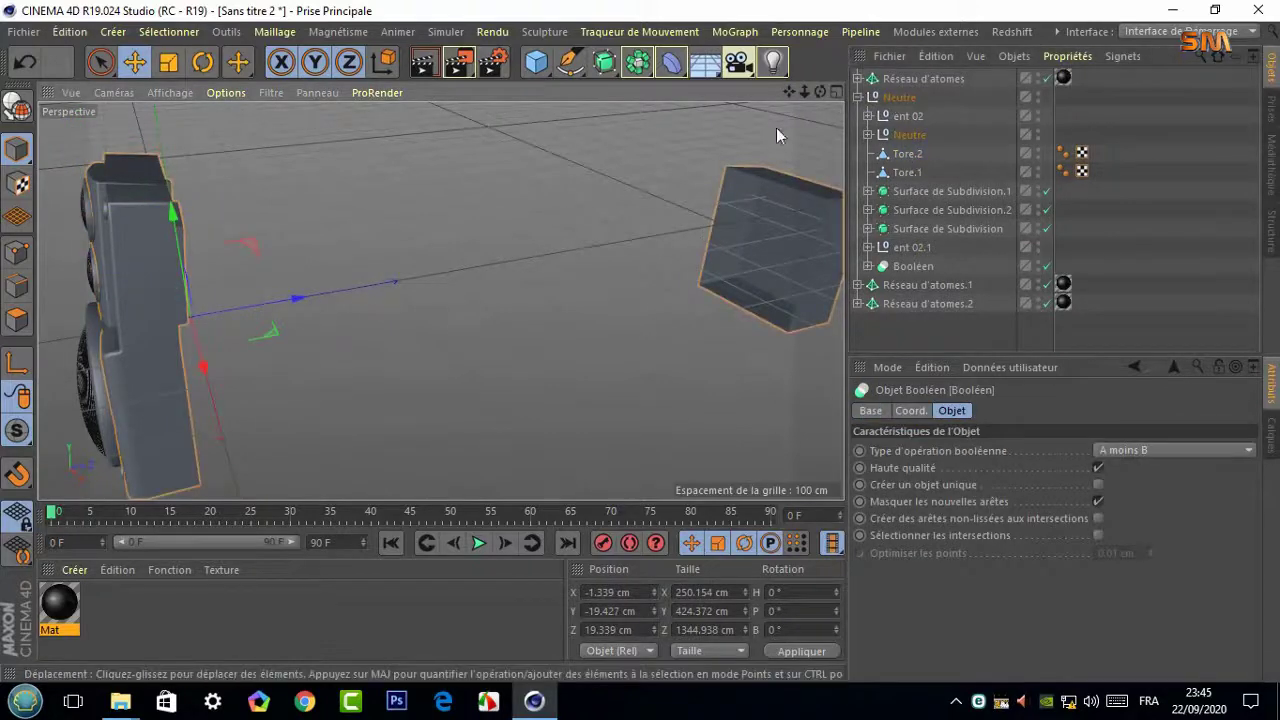
pyautogui.click(545, 200)
pyautogui.keyDown('alt'); pyautogui.moveTo(545, 200); pyautogui.dragTo(828, 122); pyautogui.keyUp('alt')
pyautogui.keyDown('alt'); pyautogui.moveTo(440, 300); pyautogui.dragTo(726, 263); pyautogui.keyUp('alt')
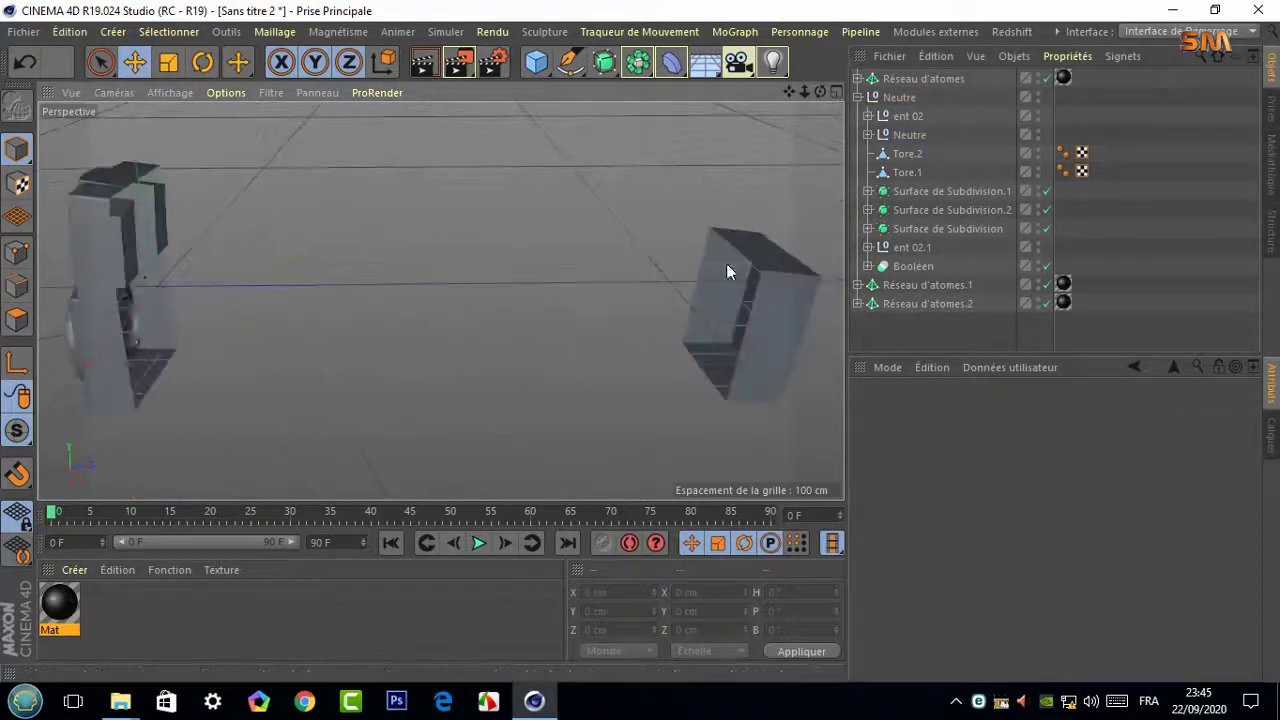
pyautogui.click(813, 276)
pyautogui.keyDown('alt'); pyautogui.moveTo(813, 276); pyautogui.dragTo(180, 127); pyautogui.keyUp('alt')
# Browse the Neutre group's Tore.1, Surface de Subdivision.2 and the Booléen's Tore.3 ring
pyautogui.click(18, 112)
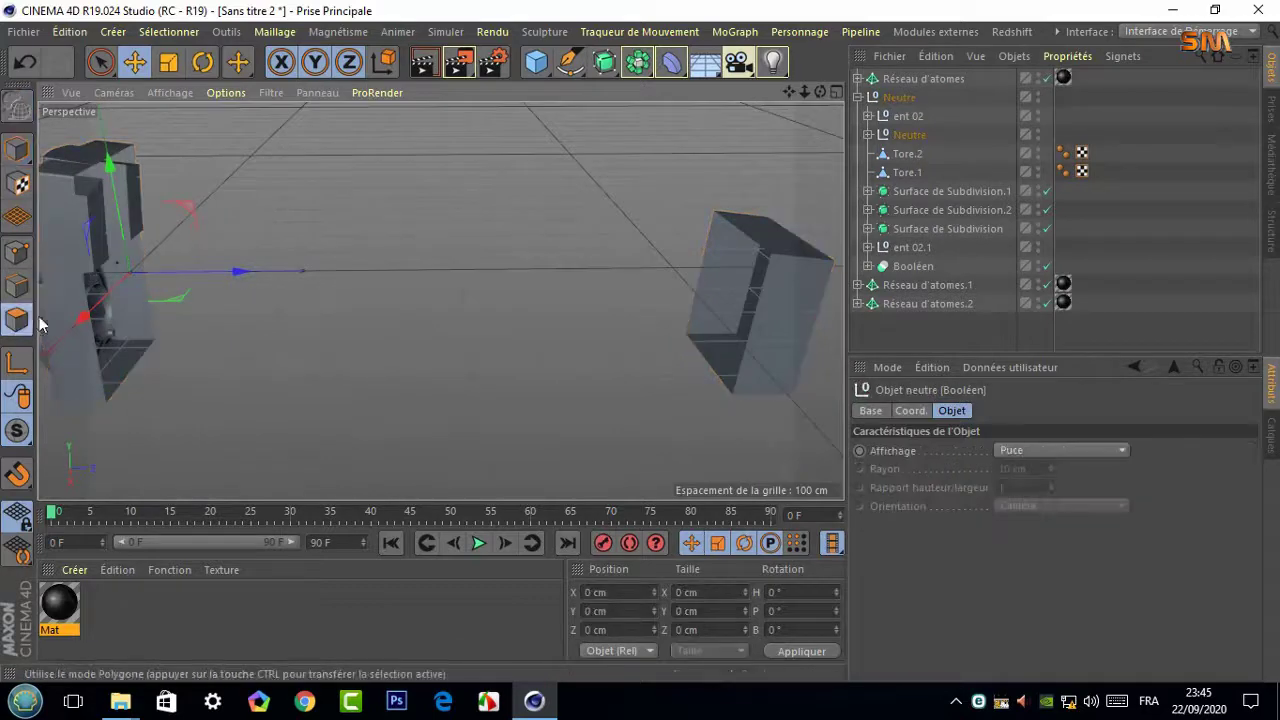
pyautogui.click(907, 172)
pyautogui.click(909, 134)
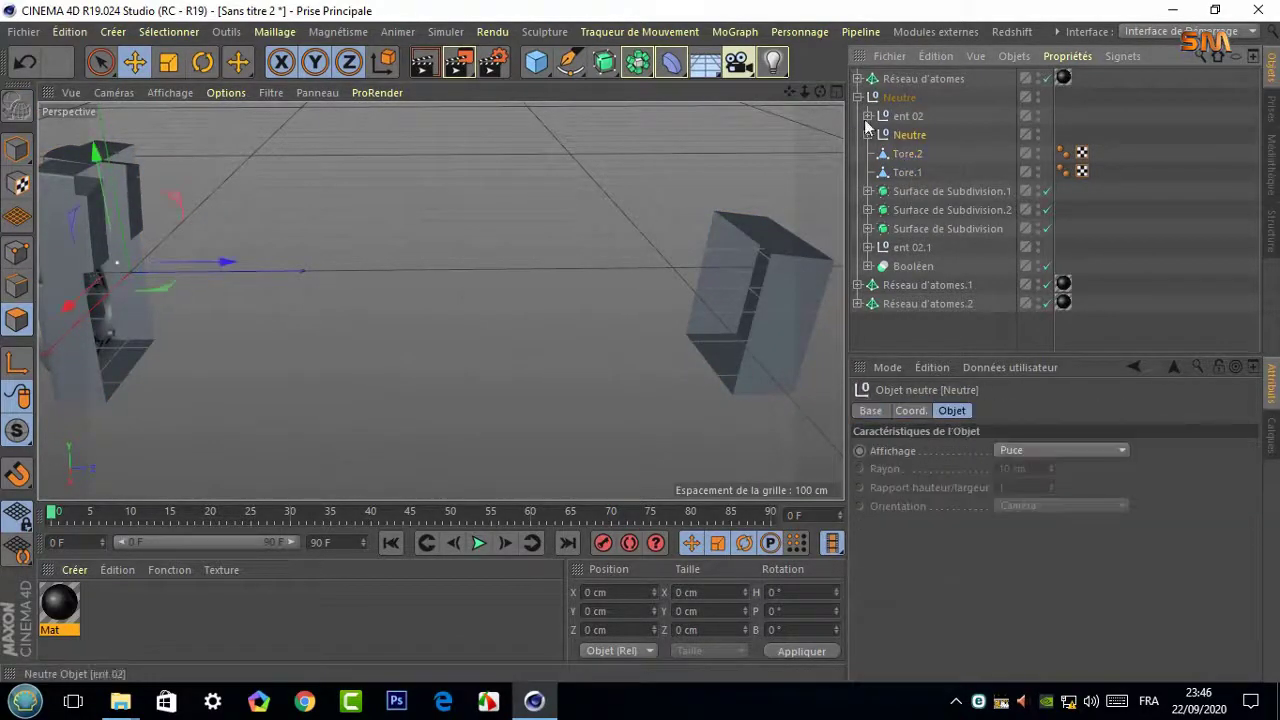
pyautogui.keyDown('alt'); pyautogui.moveTo(560, 280); pyautogui.dragTo(350, 265); pyautogui.keyUp('alt')
pyautogui.click(908, 116)
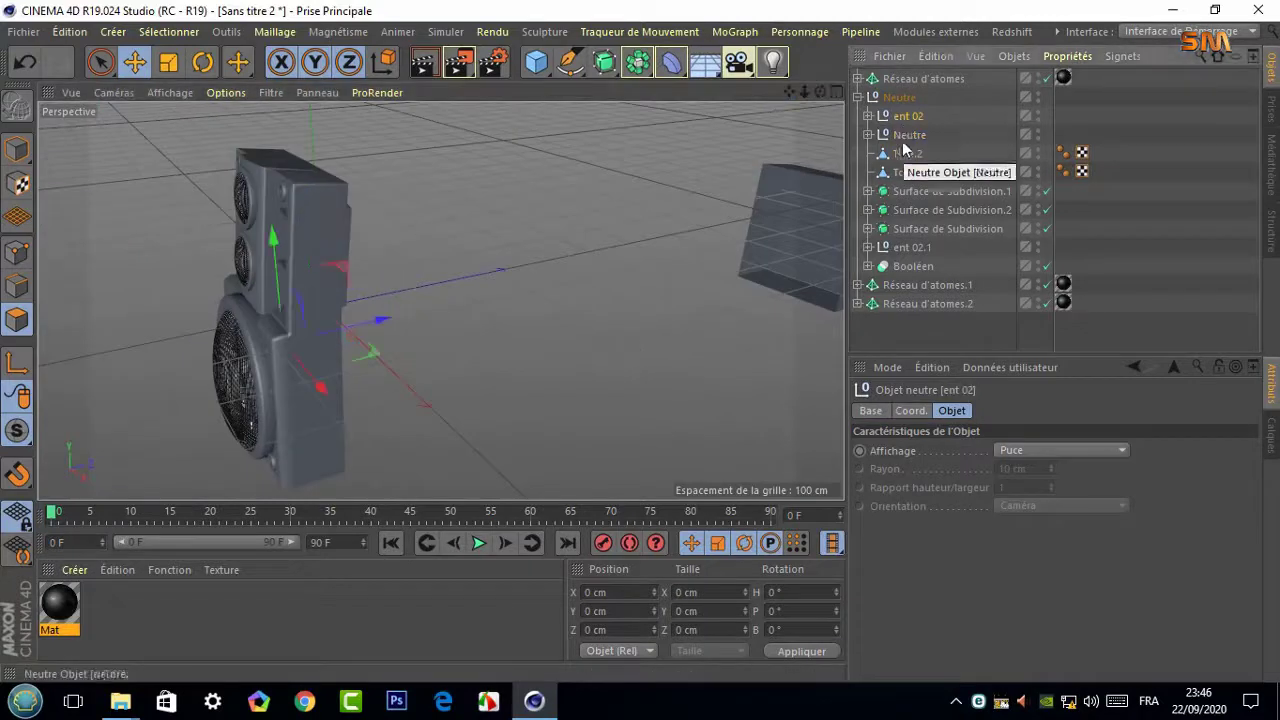
pyautogui.click(868, 228)
pyautogui.click(873, 210)
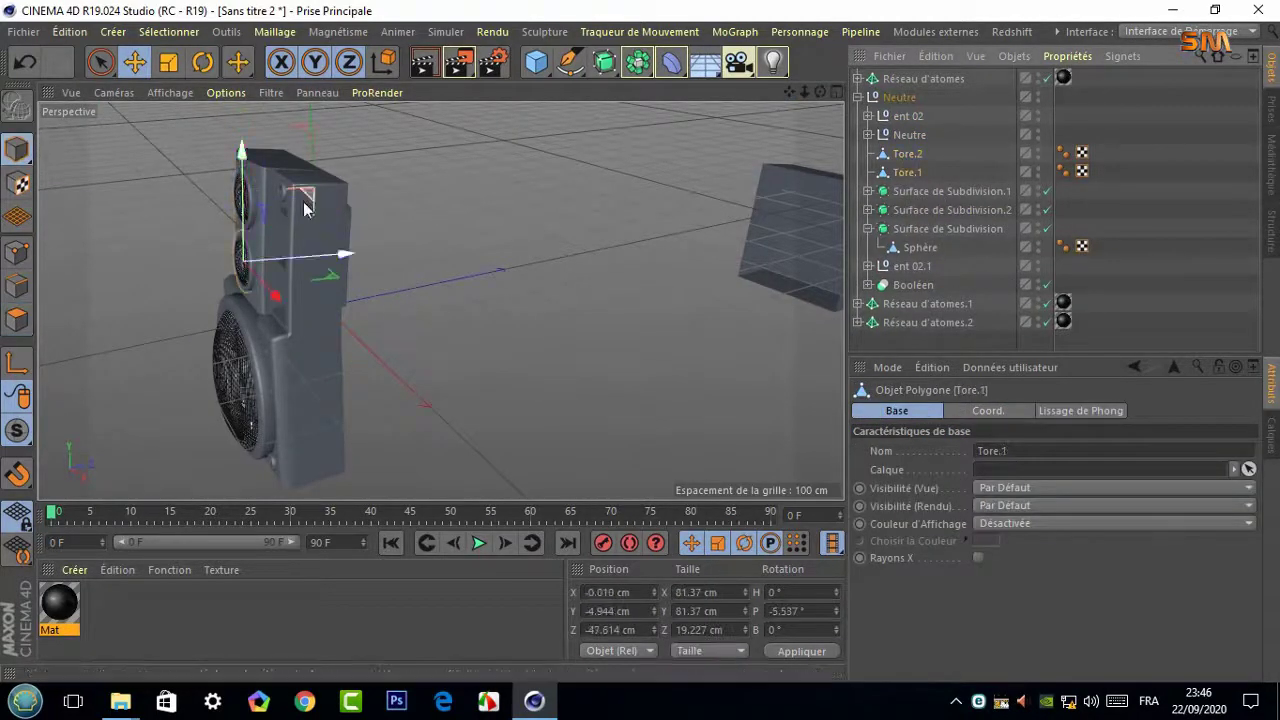
pyautogui.click(899, 137)
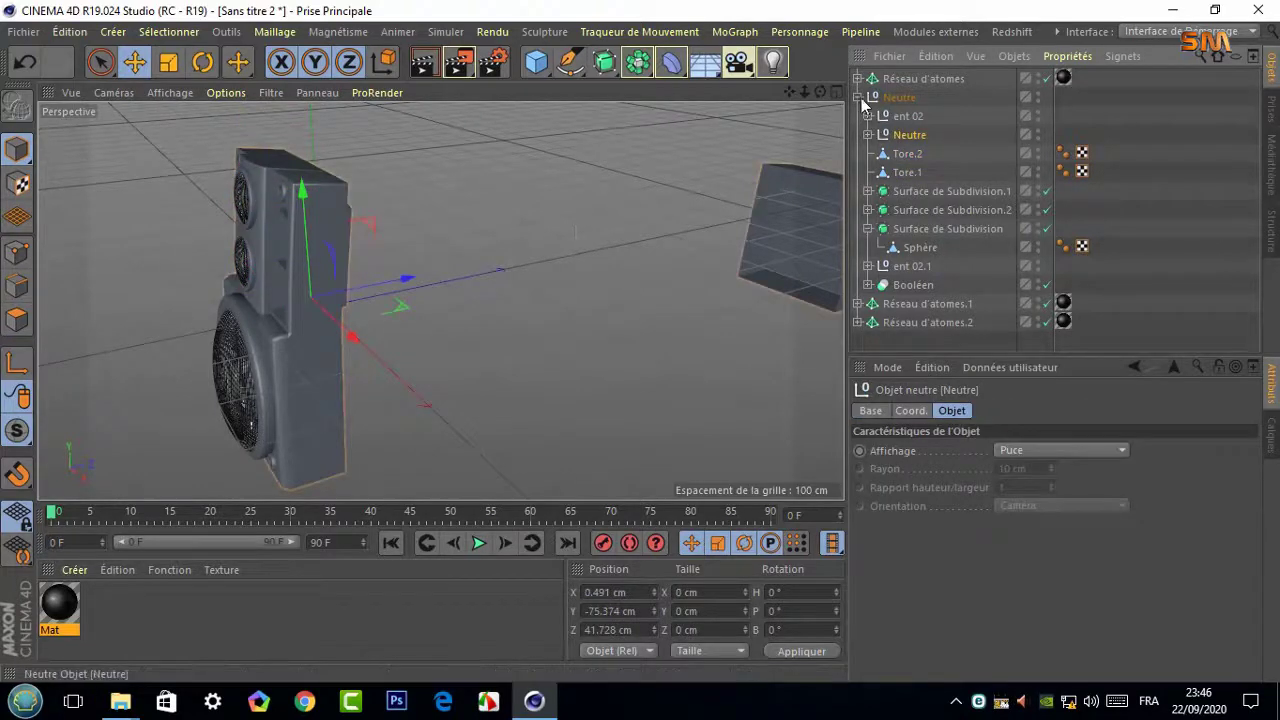
pyautogui.click(868, 286)
pyautogui.click(916, 305)
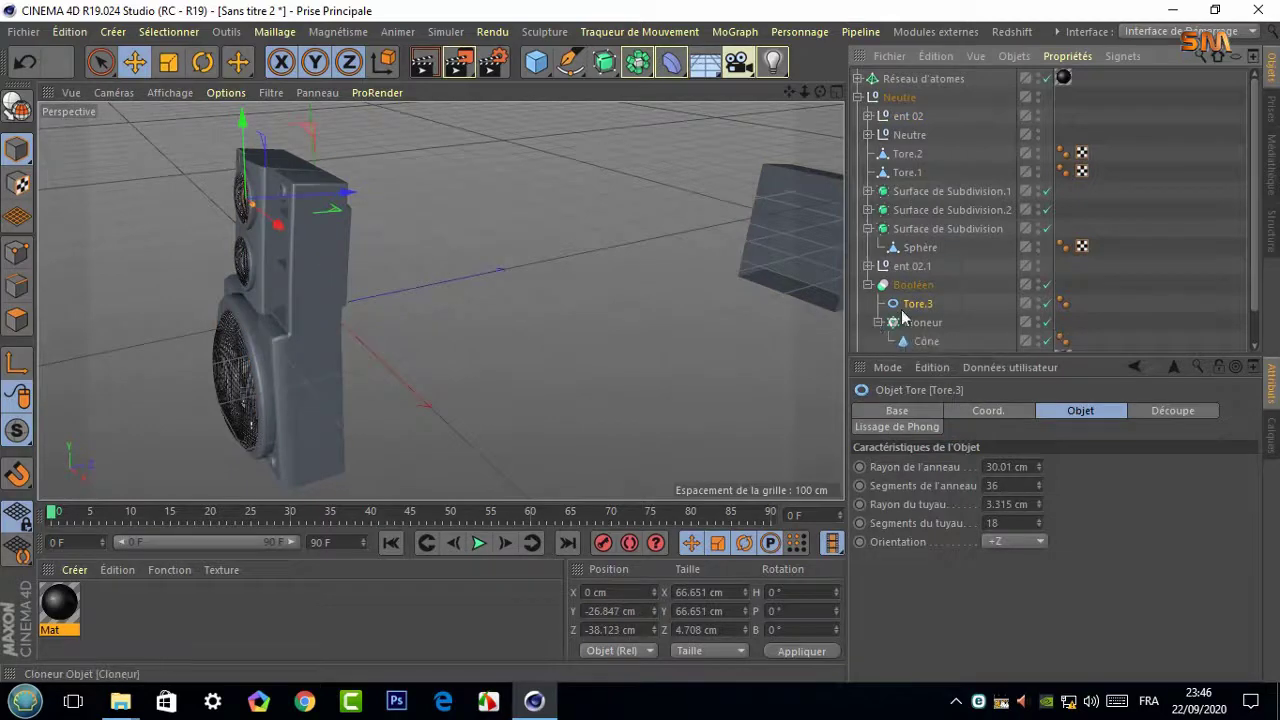
pyautogui.click(654, 209)
pyautogui.keyDown('alt'); pyautogui.moveTo(654, 209); pyautogui.dragTo(758, 143); pyautogui.keyUp('alt')
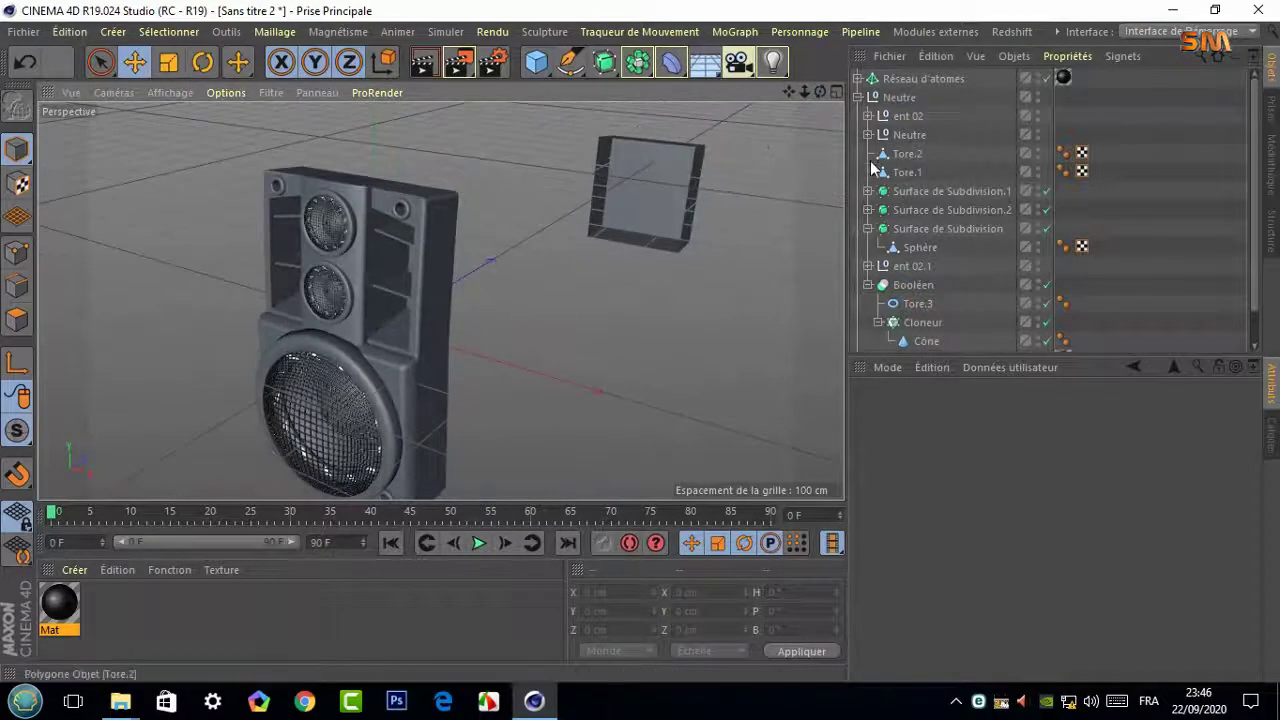
# Expand ent 02 and review its Tore rings, Cloneur and Subdivision Sphère
pyautogui.click(868, 116)
pyautogui.click(878, 134)
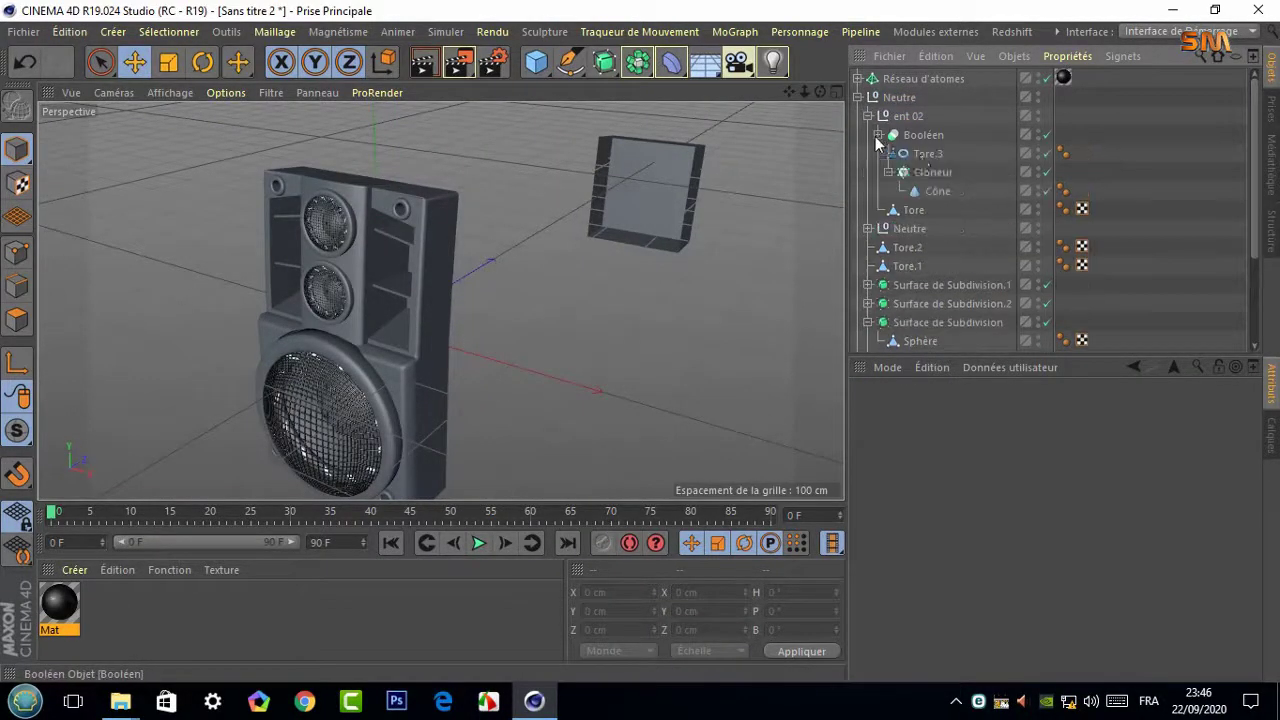
pyautogui.click(922, 155)
pyautogui.click(930, 172)
pyautogui.click(878, 134)
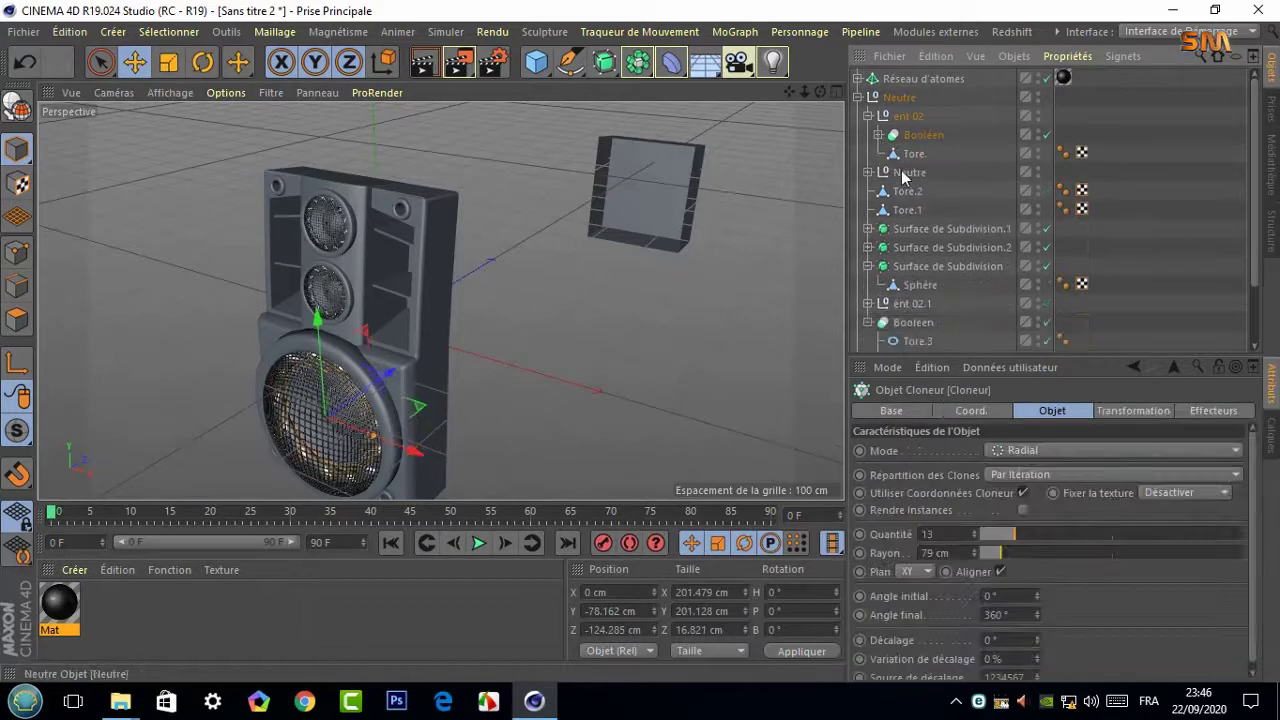
pyautogui.click(905, 192)
pyautogui.click(907, 211)
pyautogui.click(868, 228)
pyautogui.click(918, 247)
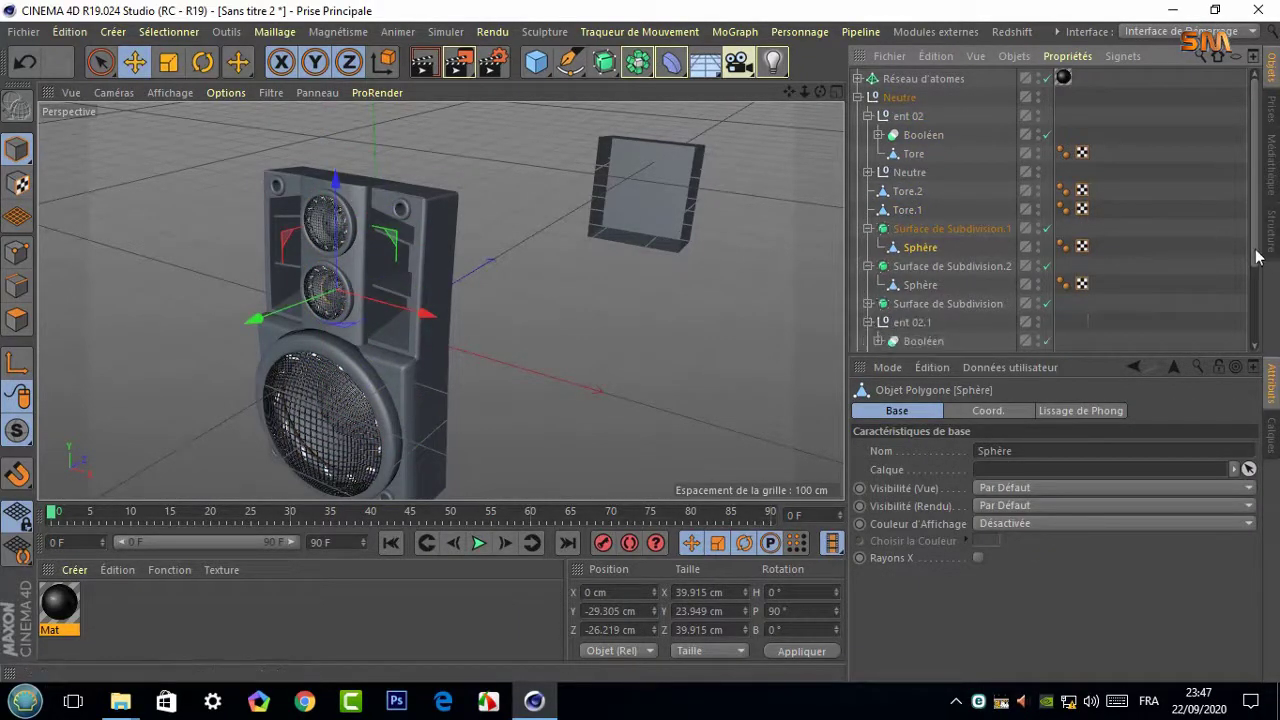
pyautogui.scroll(-3, 1258, 258)
pyautogui.click(917, 310)
pyautogui.click(870, 313)
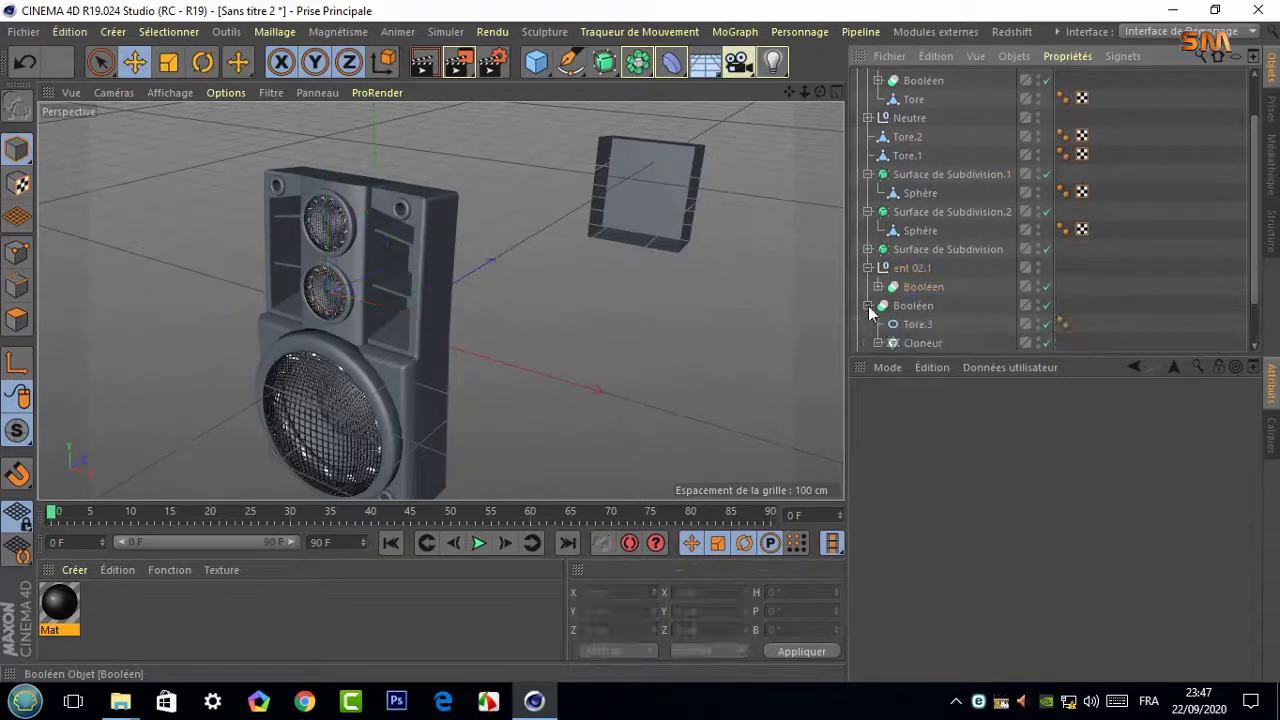
pyautogui.click(917, 324)
# Select the speaker's Cube body and activate Sélection par boucle (loop selection)
pyautogui.scroll(-2, 920, 335)
pyautogui.scroll(-2, 925, 340)
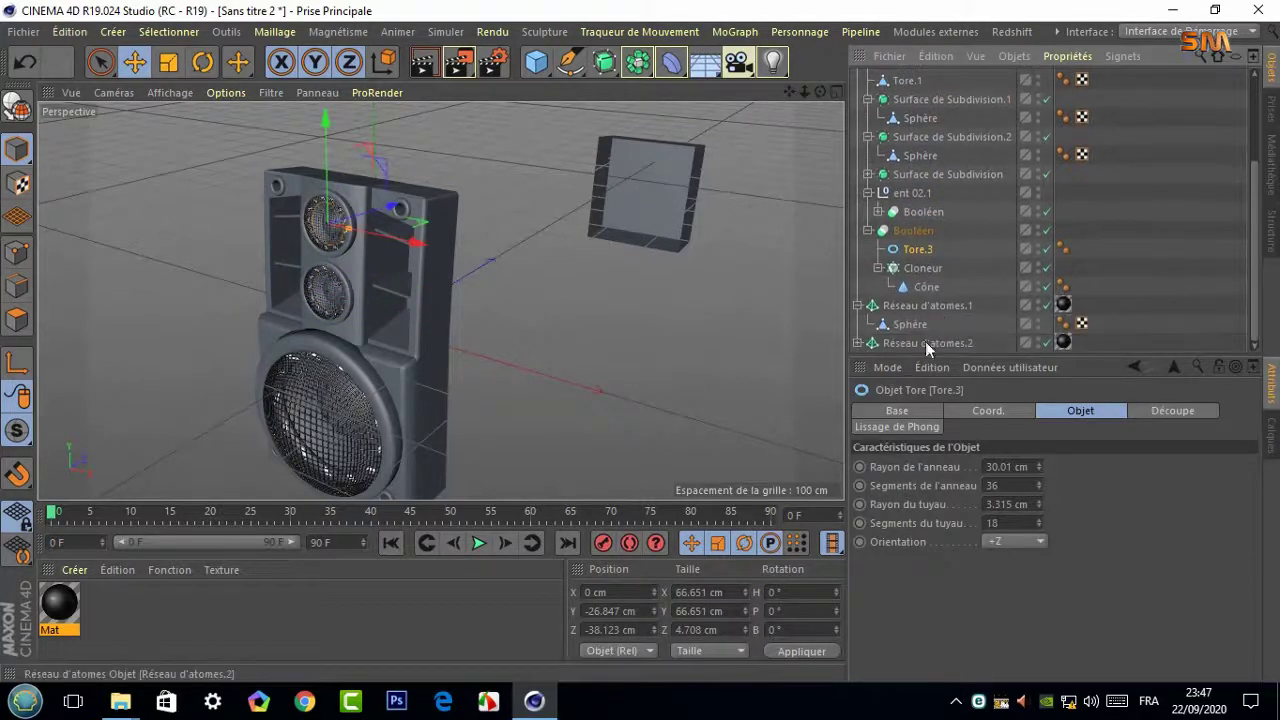
pyautogui.scroll(-1, 921, 349)
pyautogui.click(451, 286)
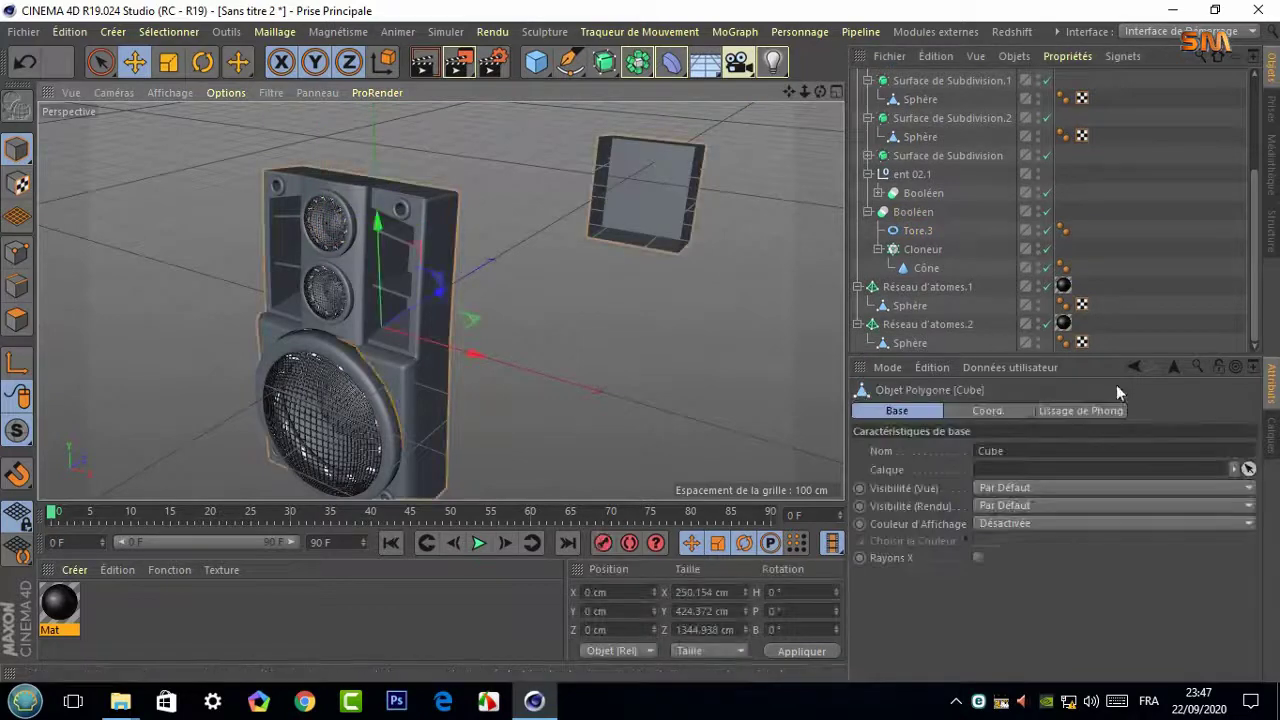
pyautogui.scroll(3, 1257, 278)
pyautogui.scroll(2, 903, 175)
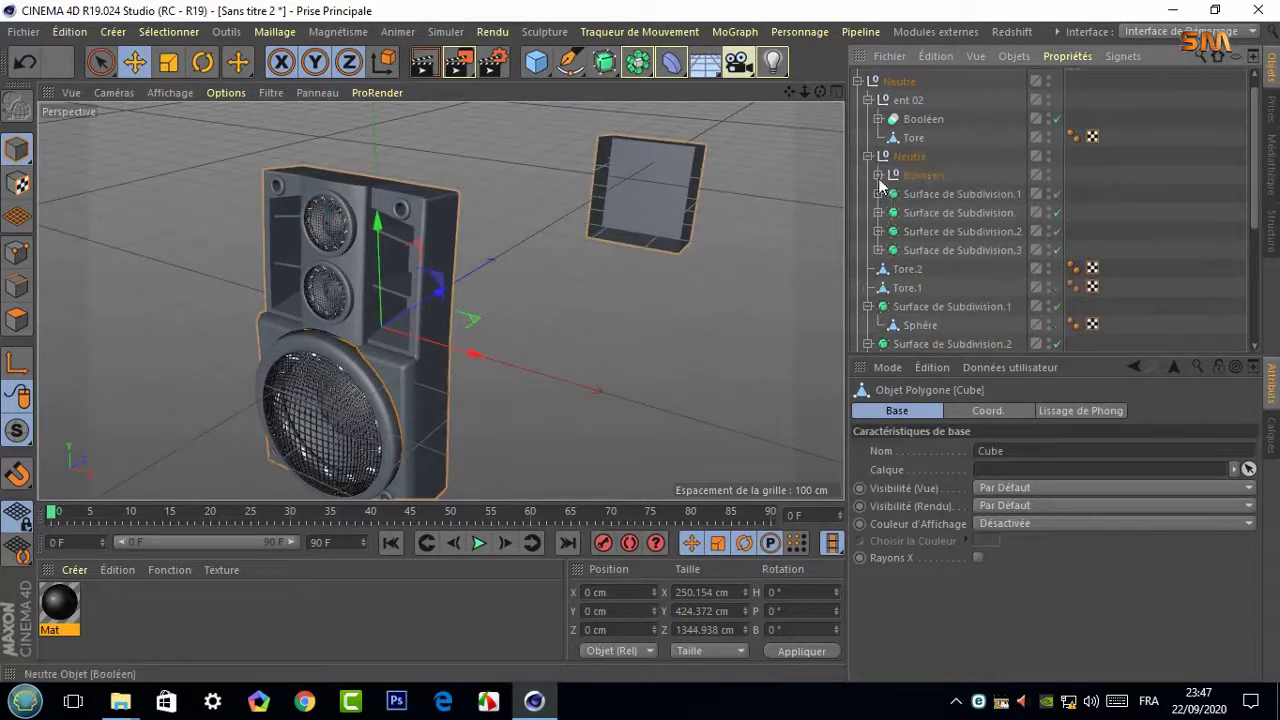
pyautogui.click(878, 176)
pyautogui.keyDown('alt'); pyautogui.moveTo(443, 294); pyautogui.dragTo(778, 211); pyautogui.keyUp('alt')
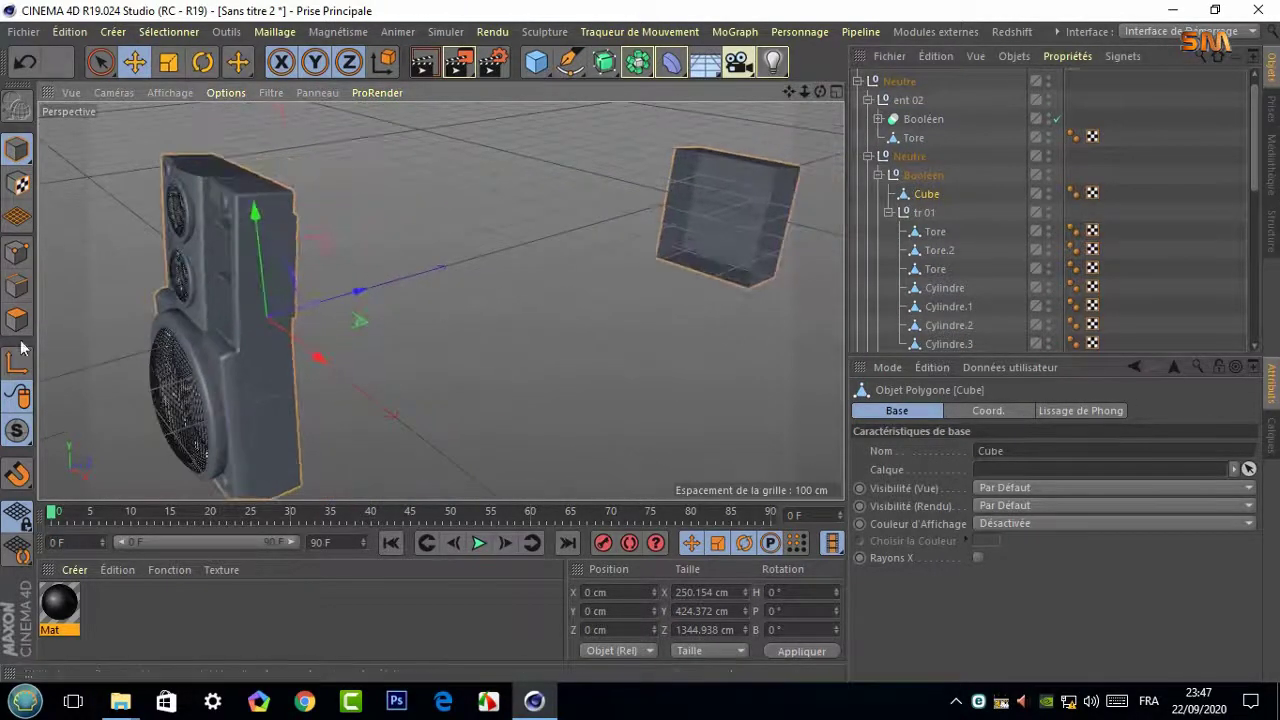
pyautogui.moveTo(795, 91); pyautogui.dragTo(463, 154)
pyautogui.click(169, 32)
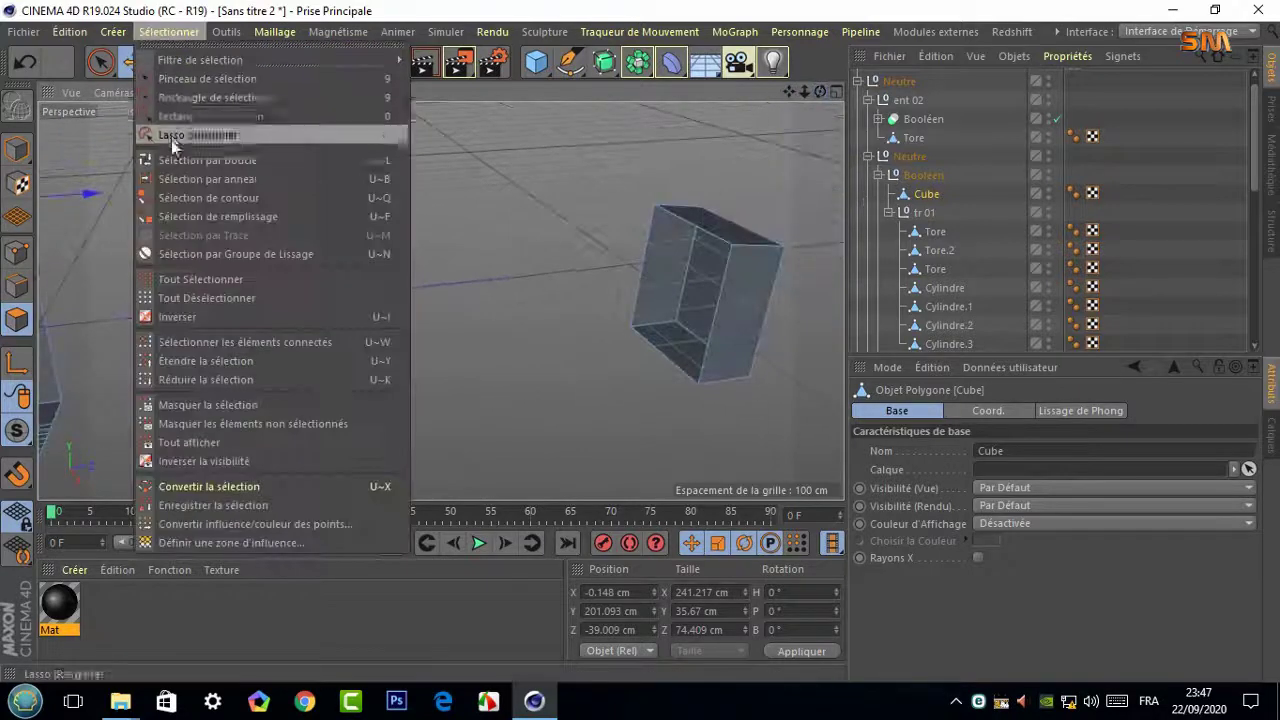
pyautogui.click(171, 137)
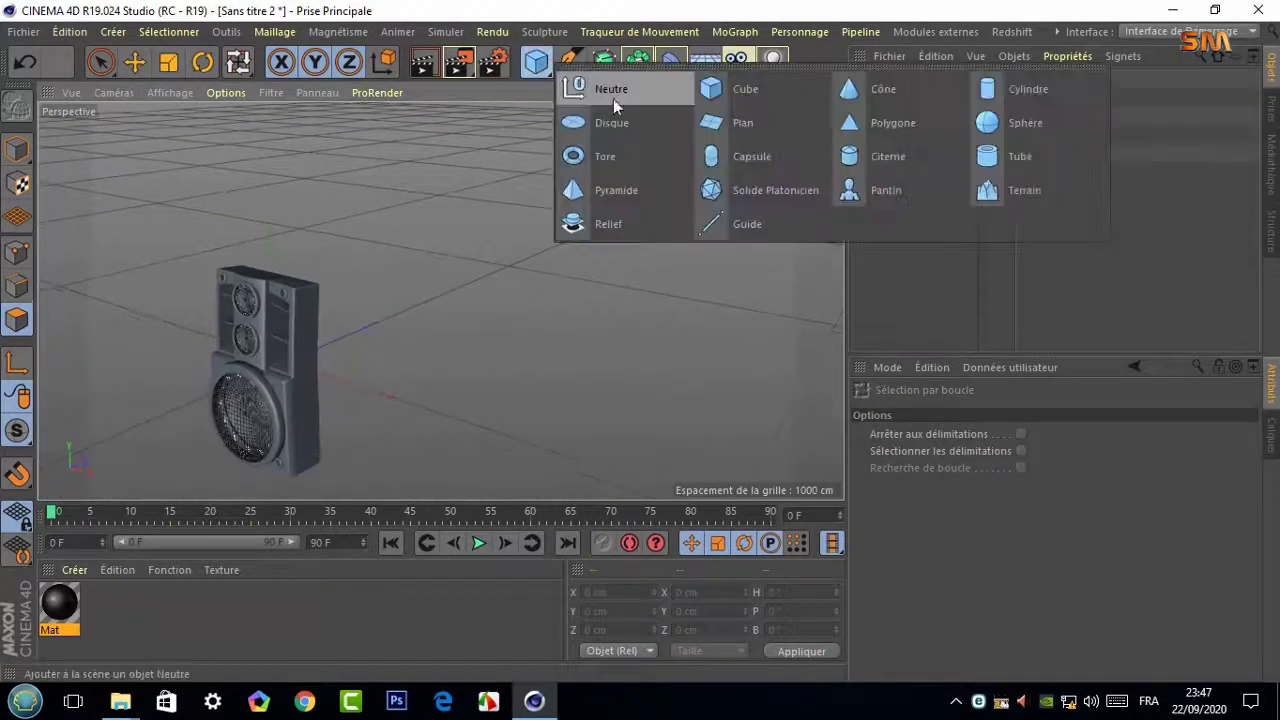
# Add a new Cube, show it shaded in the maximised right view, and nudge it along X
pyautogui.moveTo(536, 62); pyautogui.dragTo(613, 99)
pyautogui.click(837, 92)
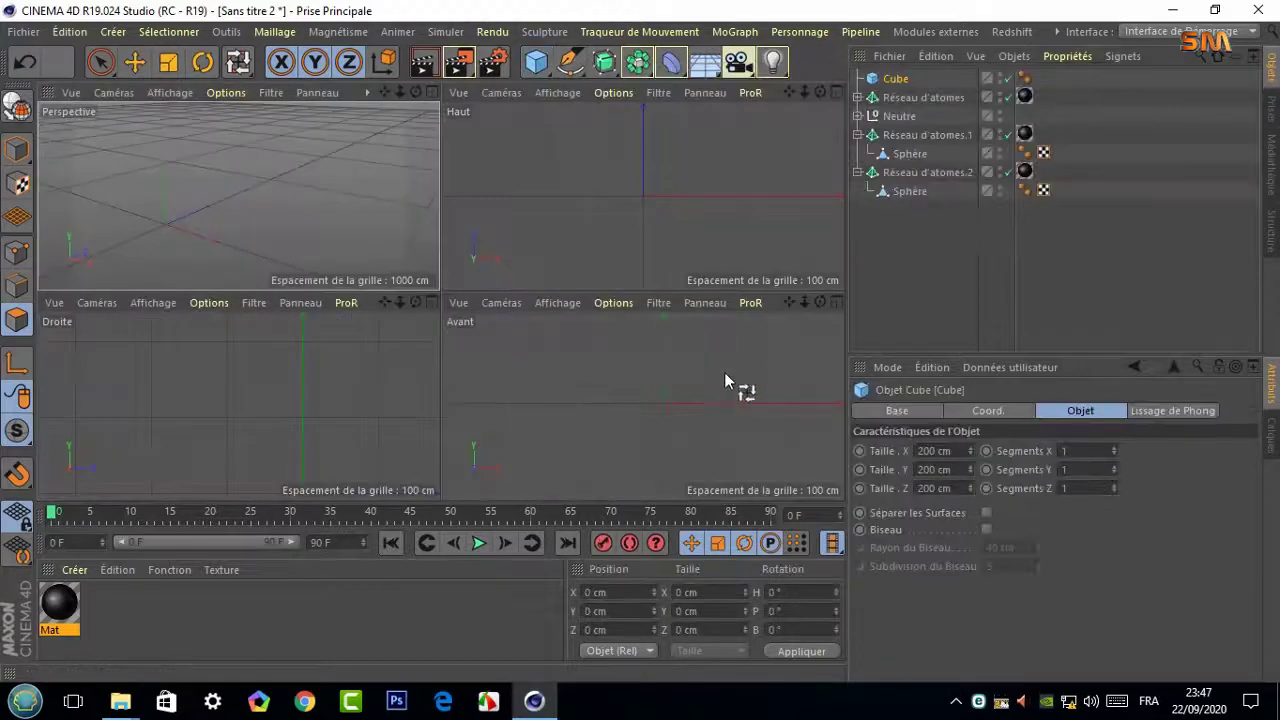
pyautogui.click(437, 303)
pyautogui.click(167, 68)
pyautogui.click(172, 92)
pyautogui.click(200, 112)
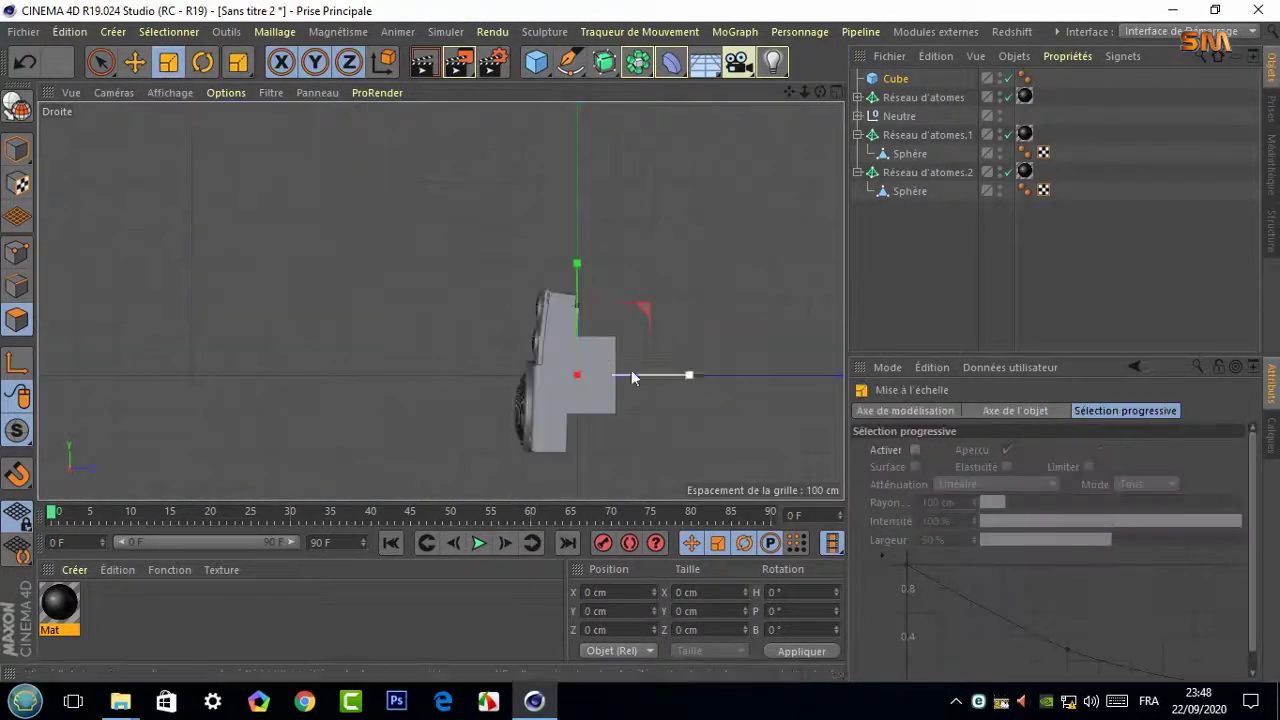
pyautogui.moveTo(651, 392); pyautogui.dragTo(686, 391)
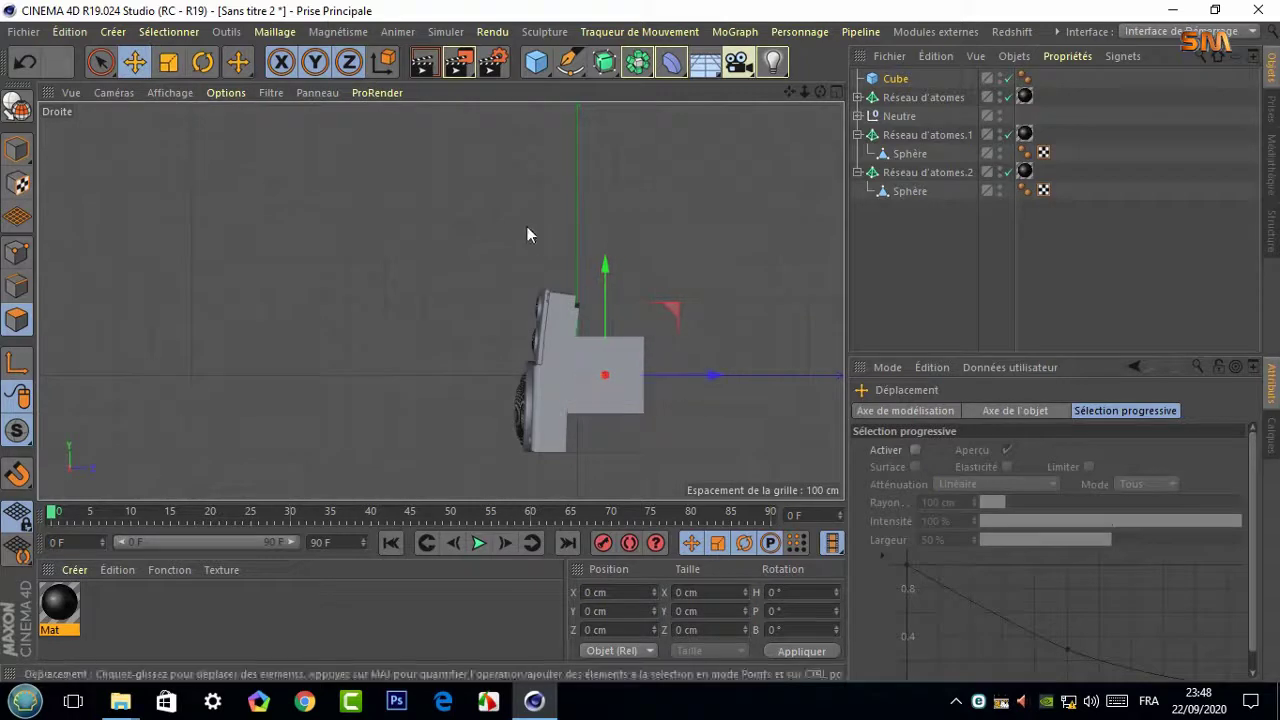
# Widen the cube to 220 cm in X and check it in the perspective view
pyautogui.click(895, 78)
pyautogui.moveTo(968, 450); pyautogui.dragTo(972, 451)
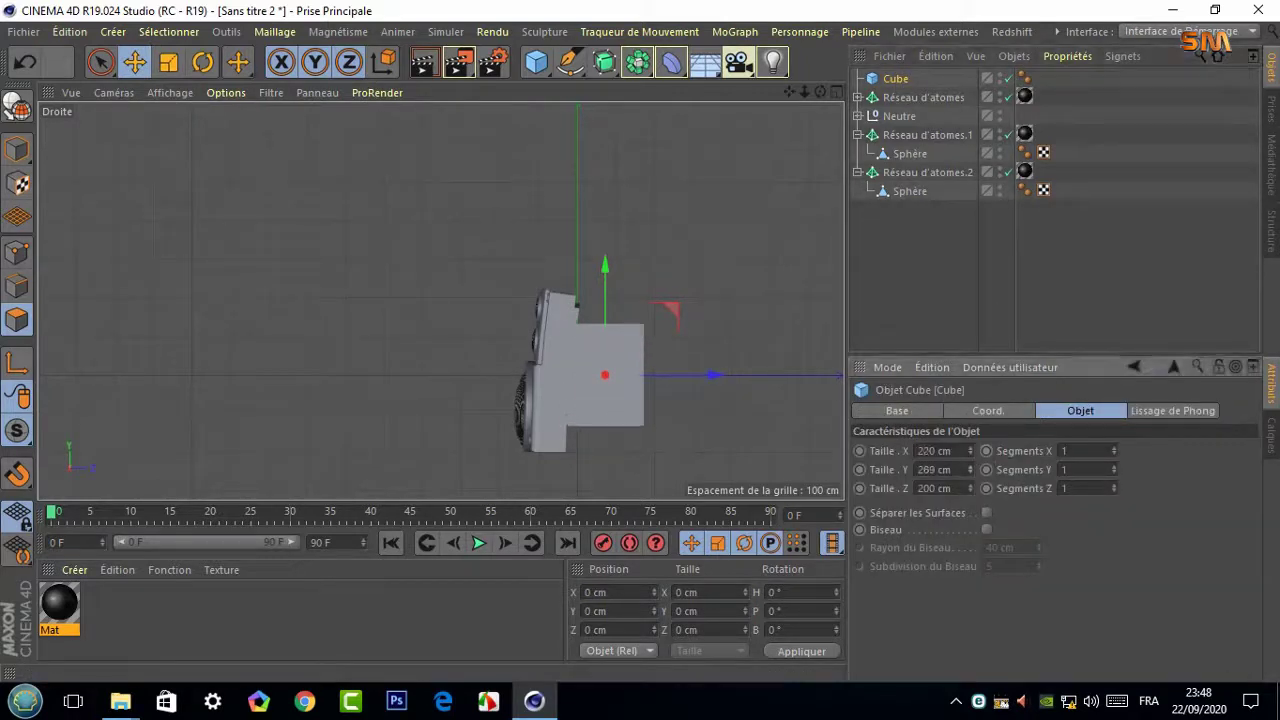
pyautogui.click(838, 92)
pyautogui.middleClick(413, 254)
pyautogui.moveTo(413, 254)
pyautogui.keyDown('alt'); pyautogui.mouseDown()
pyautogui.moveTo(440, 297)
pyautogui.moveTo(298, 270)
pyautogui.moveTo(561, 431)
pyautogui.moveTo(537, 426)
pyautogui.moveTo(626, 183)
pyautogui.moveTo(440, 297)
pyautogui.mouseUp(); pyautogui.keyUp('alt')
pyautogui.scroll(5, 301, 255)
pyautogui.scroll(2, 440, 300)
# Position the cube behind the speaker front and widen it to about 250 cm in X
pyautogui.moveTo(366, 337); pyautogui.dragTo(366, 334)
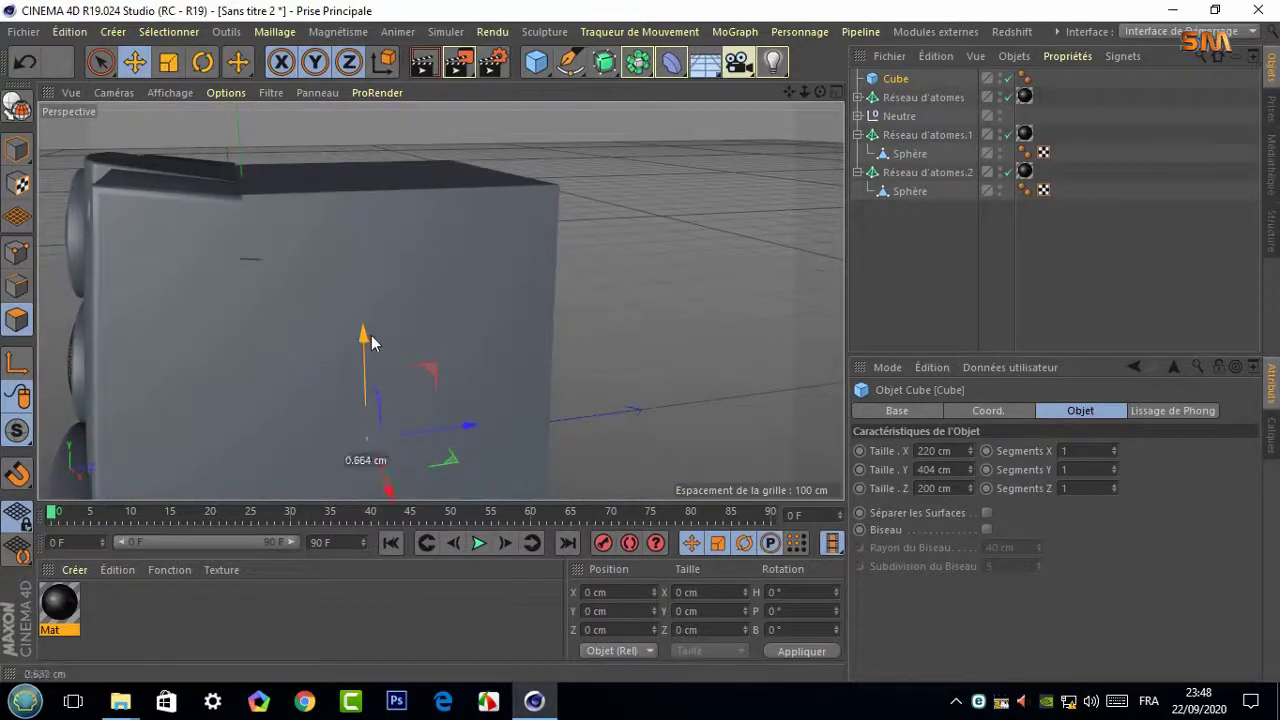
pyautogui.moveTo(434, 434)
pyautogui.mouseDown()
pyautogui.moveTo(570, 370)
pyautogui.moveTo(440, 300)
pyautogui.moveTo(822, 93)
pyautogui.mouseUp()
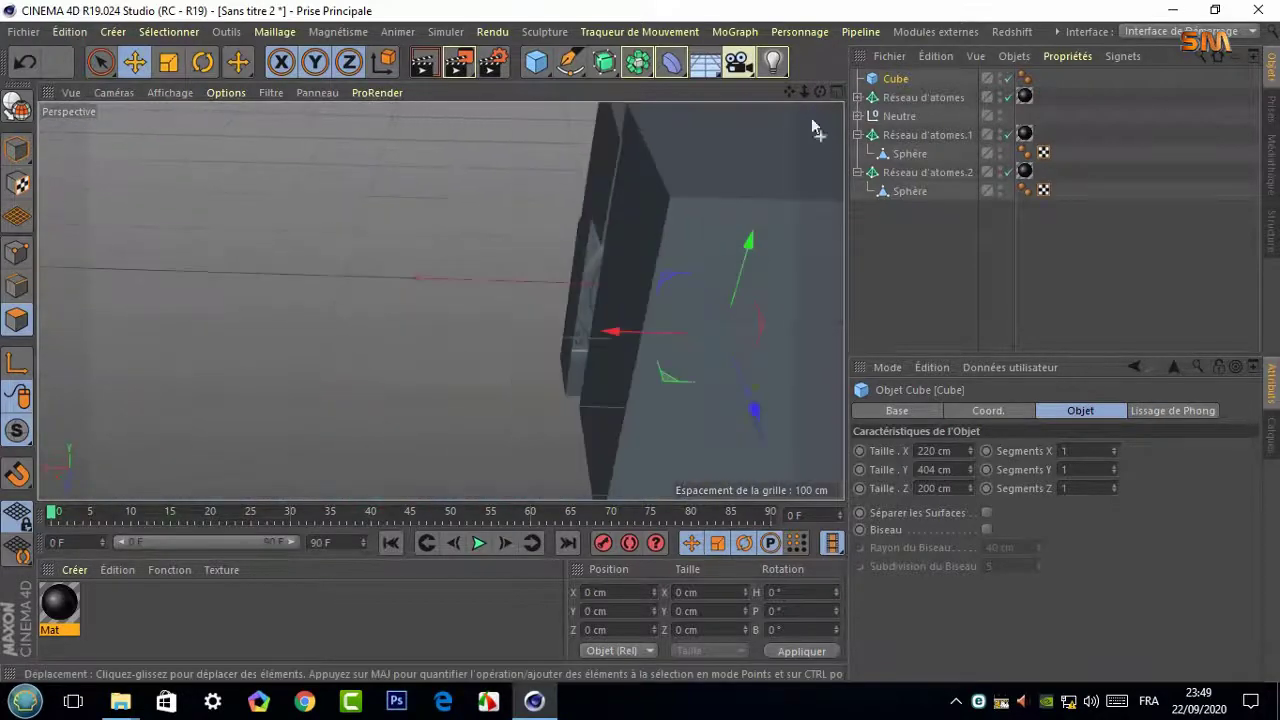
pyautogui.moveTo(970, 469); pyautogui.dragTo(972, 464)
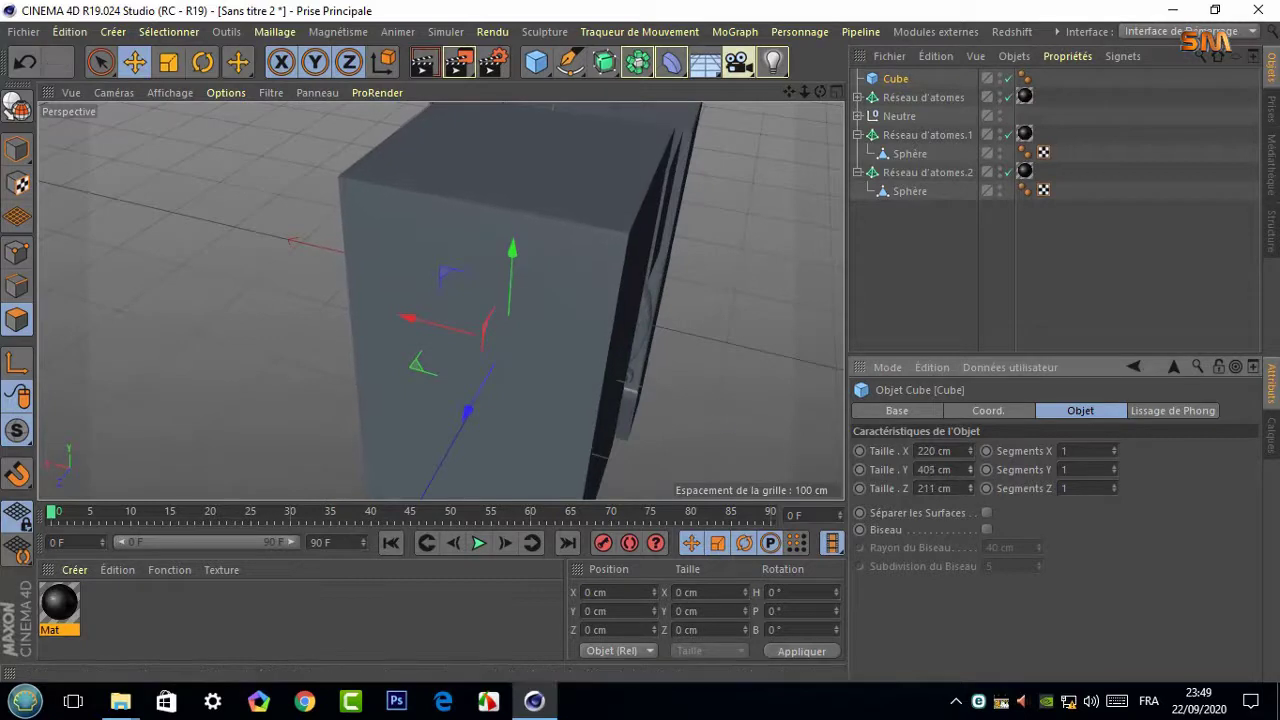
pyautogui.hotkey('ctrl', 'z')
pyautogui.moveTo(969, 451); pyautogui.dragTo(972, 440)
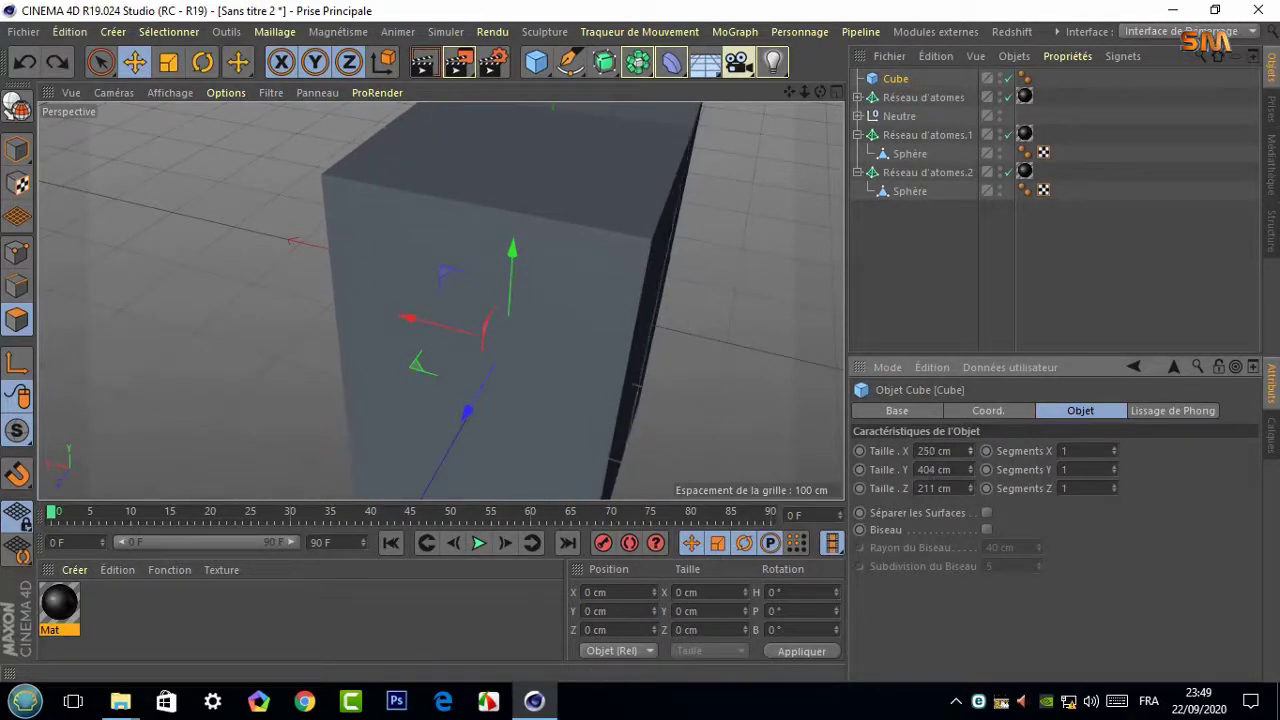
pyautogui.keyDown('alt'); pyautogui.moveTo(440, 300); pyautogui.dragTo(440, 300); pyautogui.keyUp('alt')
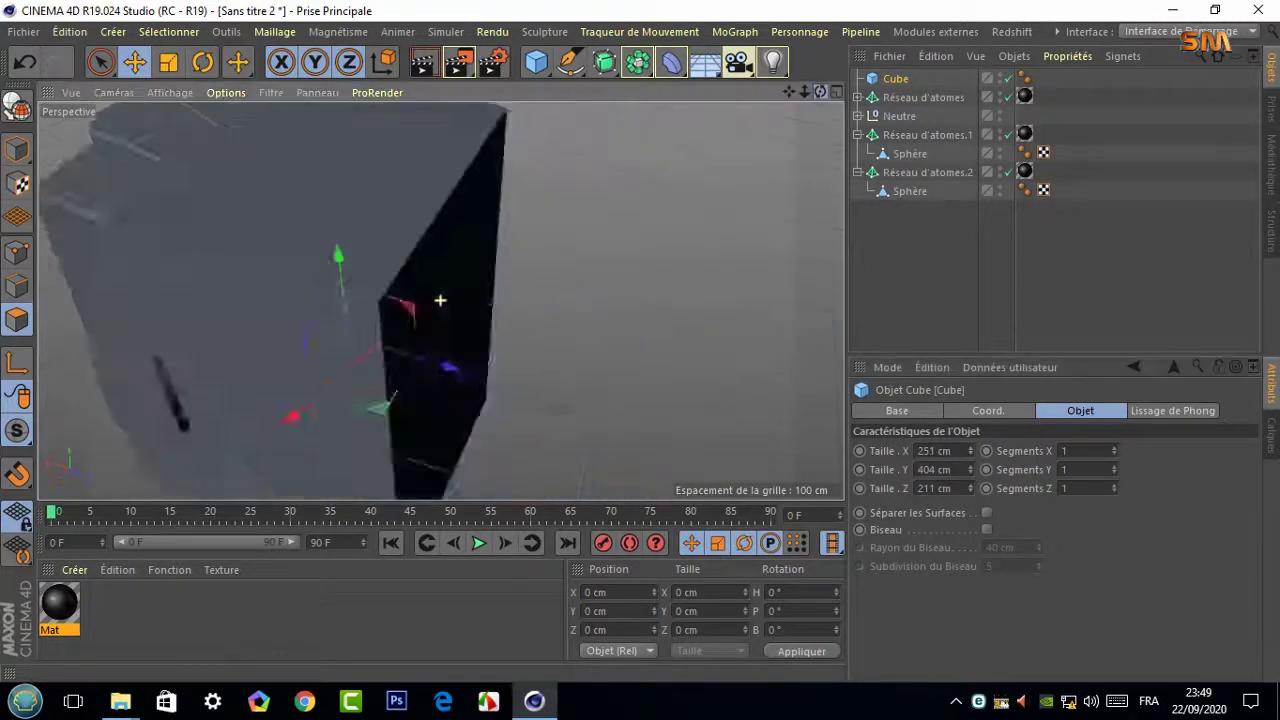
pyautogui.click(170, 92)
# Show the cube shaded with lines and maximise the right side view
pyautogui.click(200, 137)
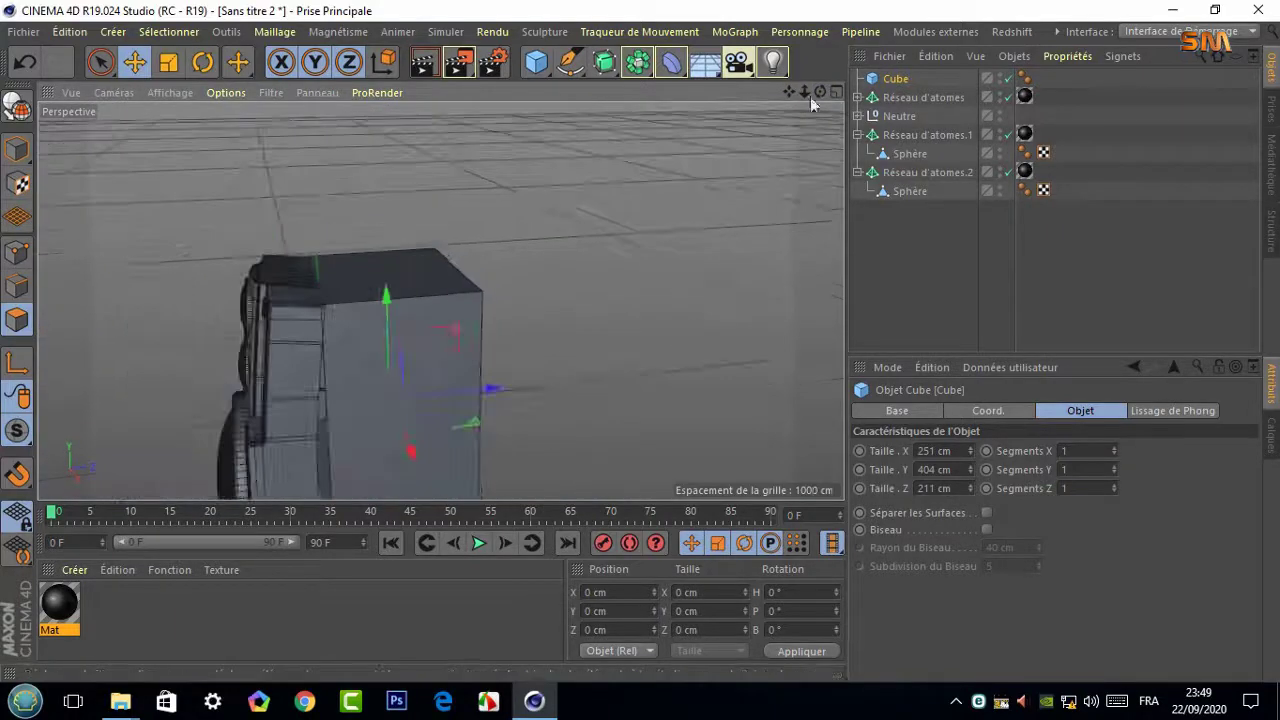
pyautogui.moveTo(810, 97)
pyautogui.mouseDown()
pyautogui.moveTo(704, 117)
pyautogui.moveTo(542, 318)
pyautogui.moveTo(440, 300)
pyautogui.mouseUp()
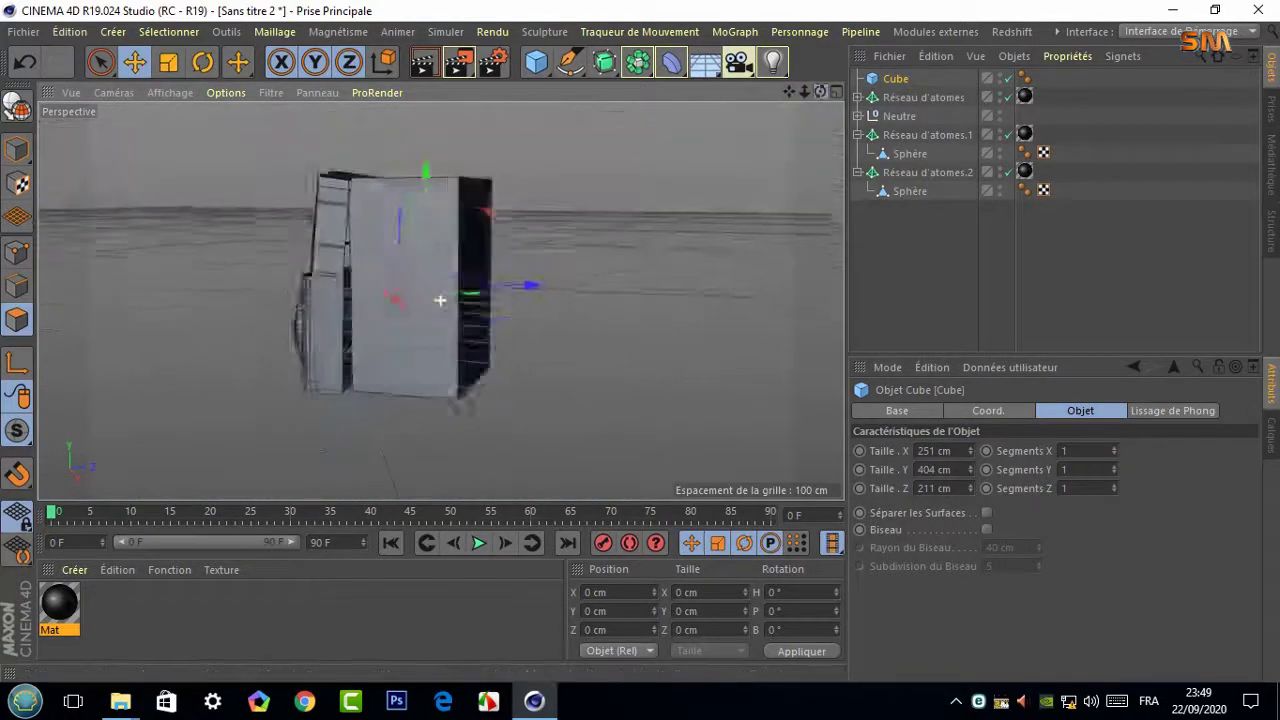
pyautogui.click(835, 92)
pyautogui.click(836, 302)
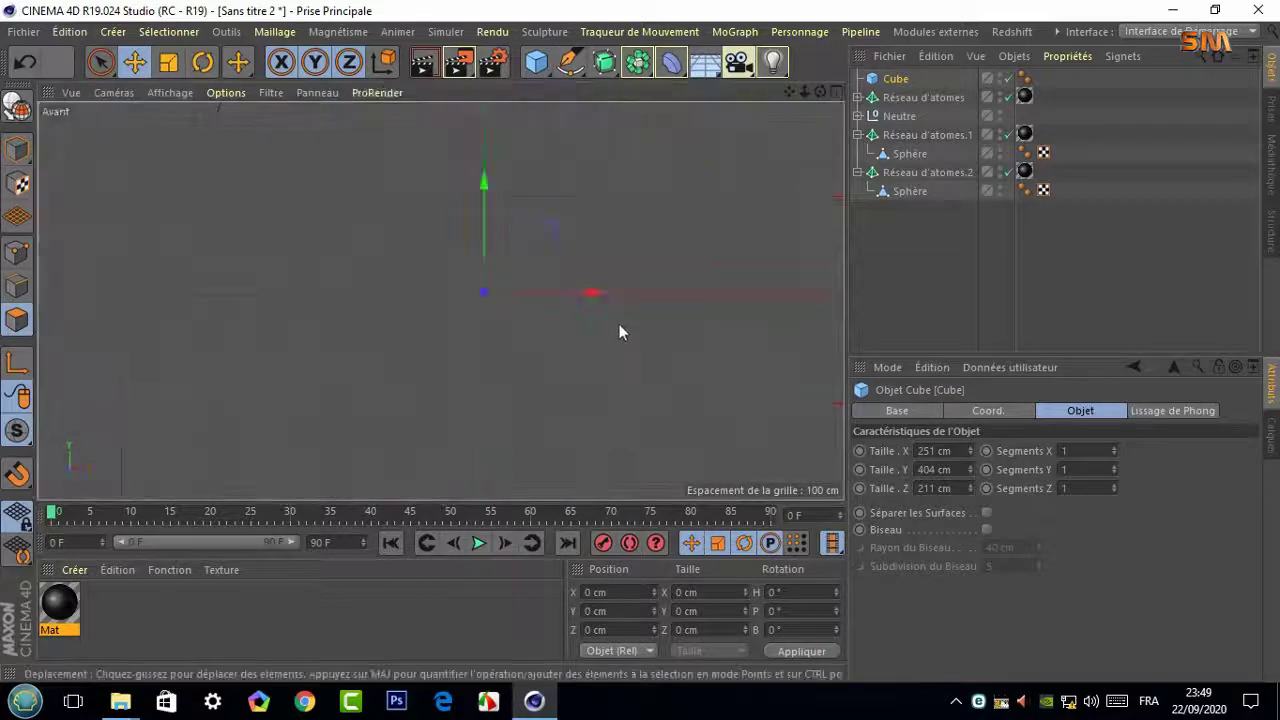
pyautogui.click(836, 92)
pyautogui.click(432, 302)
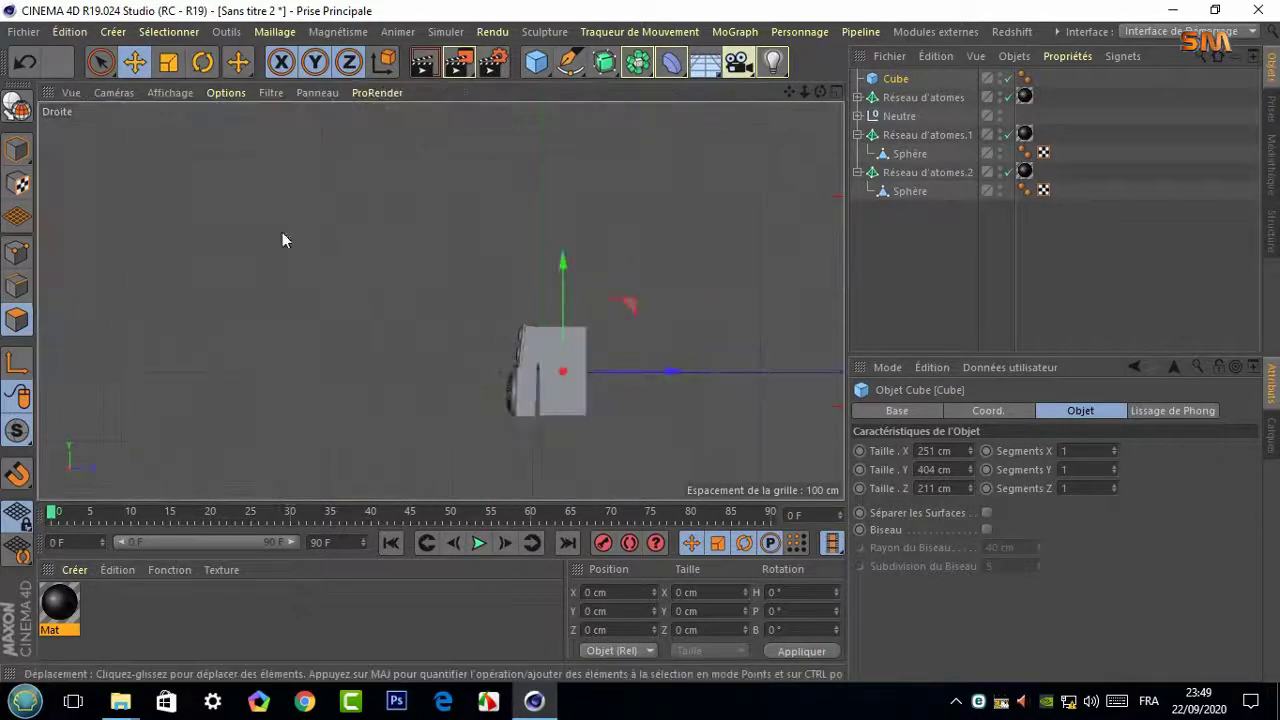
pyautogui.scroll(2, 642, 396)
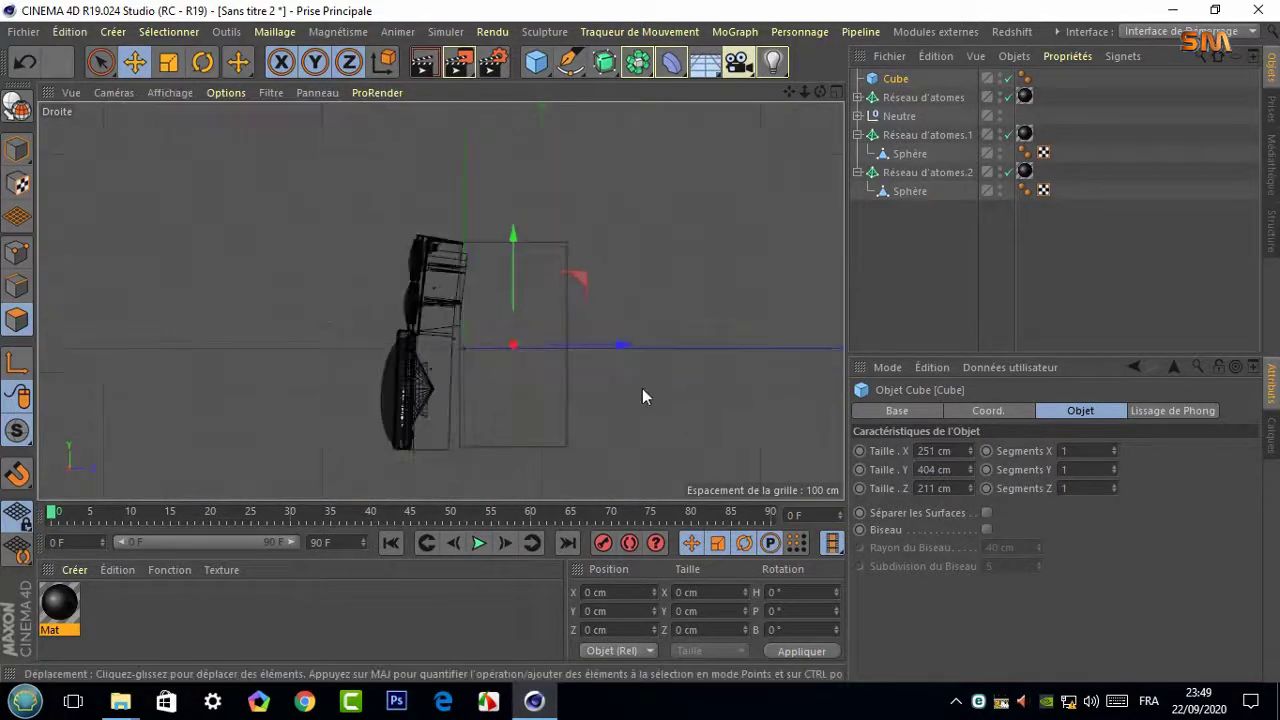
# Resize the cabinet cube to 406 cm tall and 157 cm deep
pyautogui.click(969, 466)
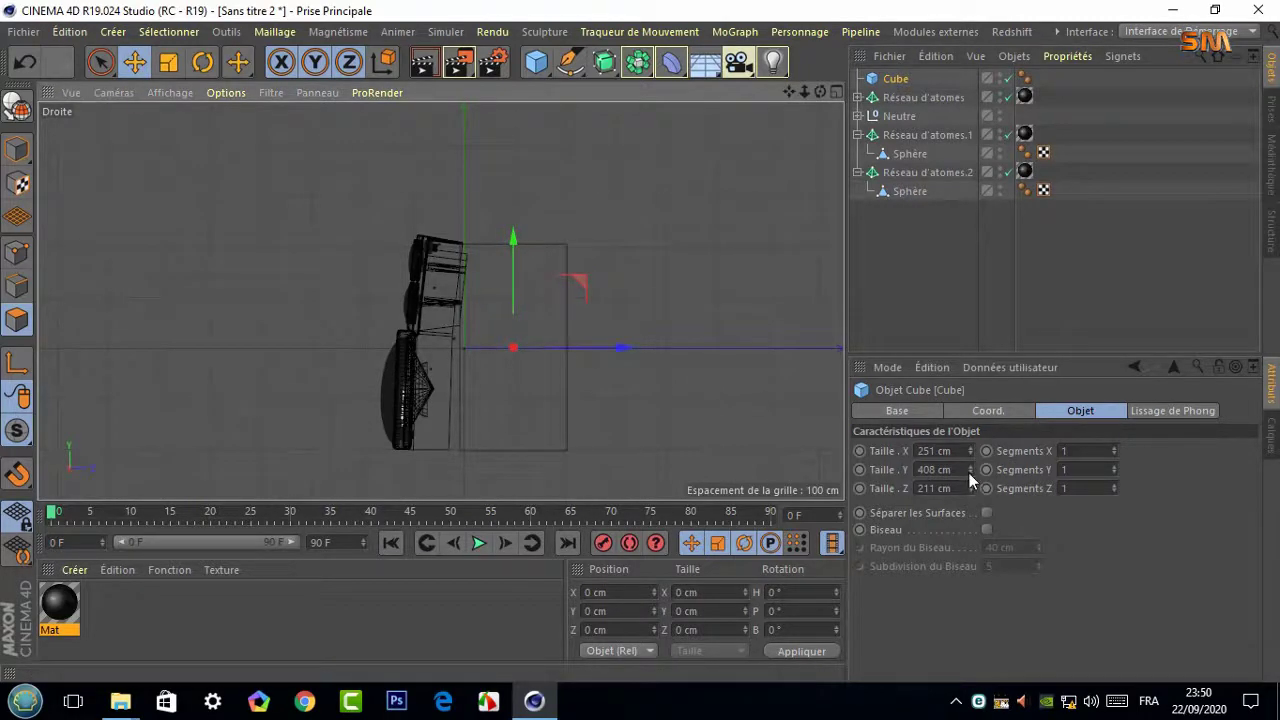
pyautogui.moveTo(969, 473); pyautogui.dragTo(969, 495)
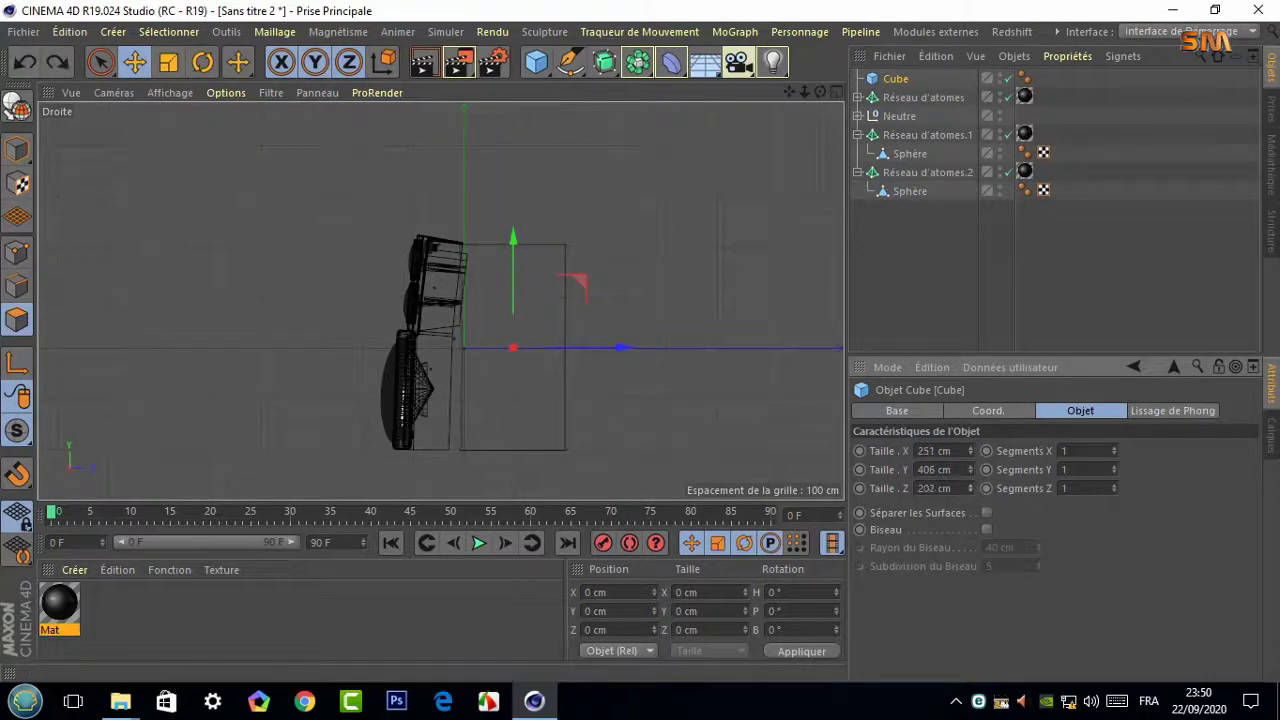
pyautogui.moveTo(969, 488); pyautogui.dragTo(969, 490)
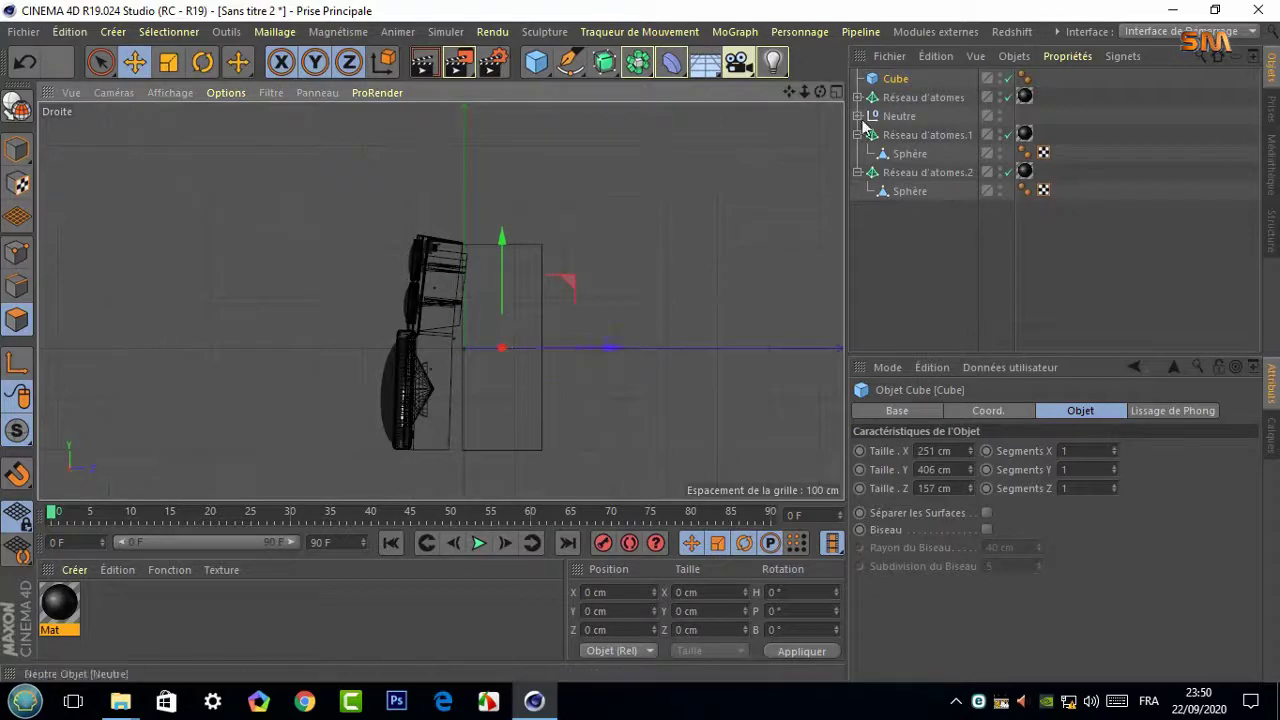
pyautogui.middleClick(432, 96)
pyautogui.middleClick(432, 96)
pyautogui.moveTo(677, 263)
pyautogui.keyDown('alt'); pyautogui.mouseDown()
pyautogui.moveTo(440, 297)
pyautogui.moveTo(470, 258)
pyautogui.moveTo(400, 251)
pyautogui.moveTo(440, 297)
pyautogui.moveTo(604, 265)
pyautogui.moveTo(440, 297)
pyautogui.moveTo(545, 293)
pyautogui.moveTo(826, 152)
pyautogui.moveTo(726, 148)
pyautogui.mouseUp(); pyautogui.keyUp('alt')
pyautogui.scroll(-2, 441, 300)
pyautogui.scroll(-2, 400, 251)
# Make the cabinet cube editable and cut a loop across its side
pyautogui.press('c')
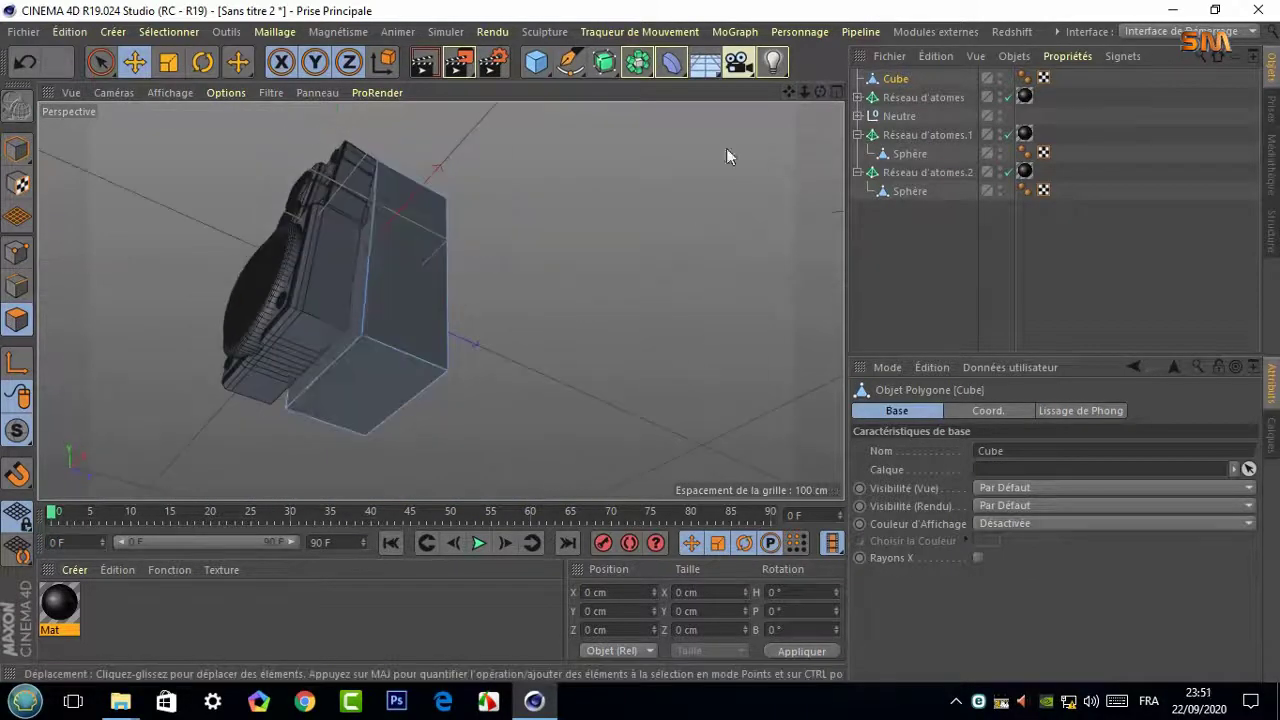
pyautogui.press('9')
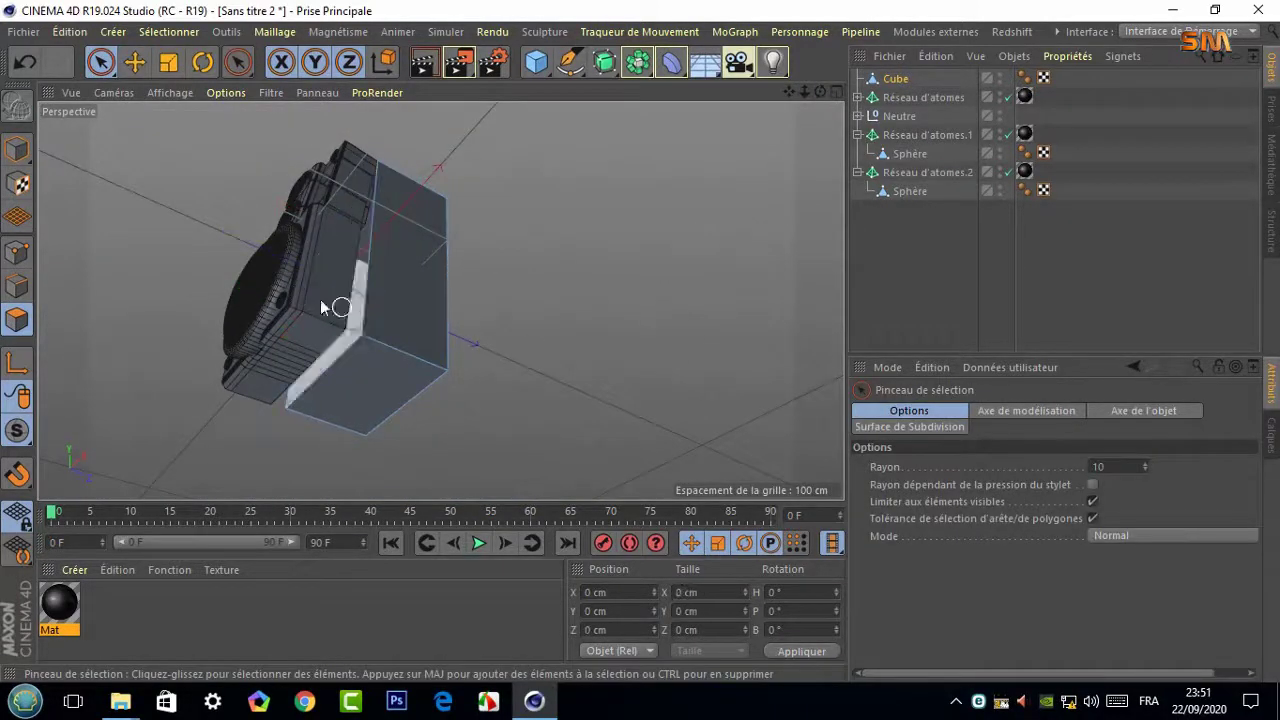
pyautogui.click(322, 376)
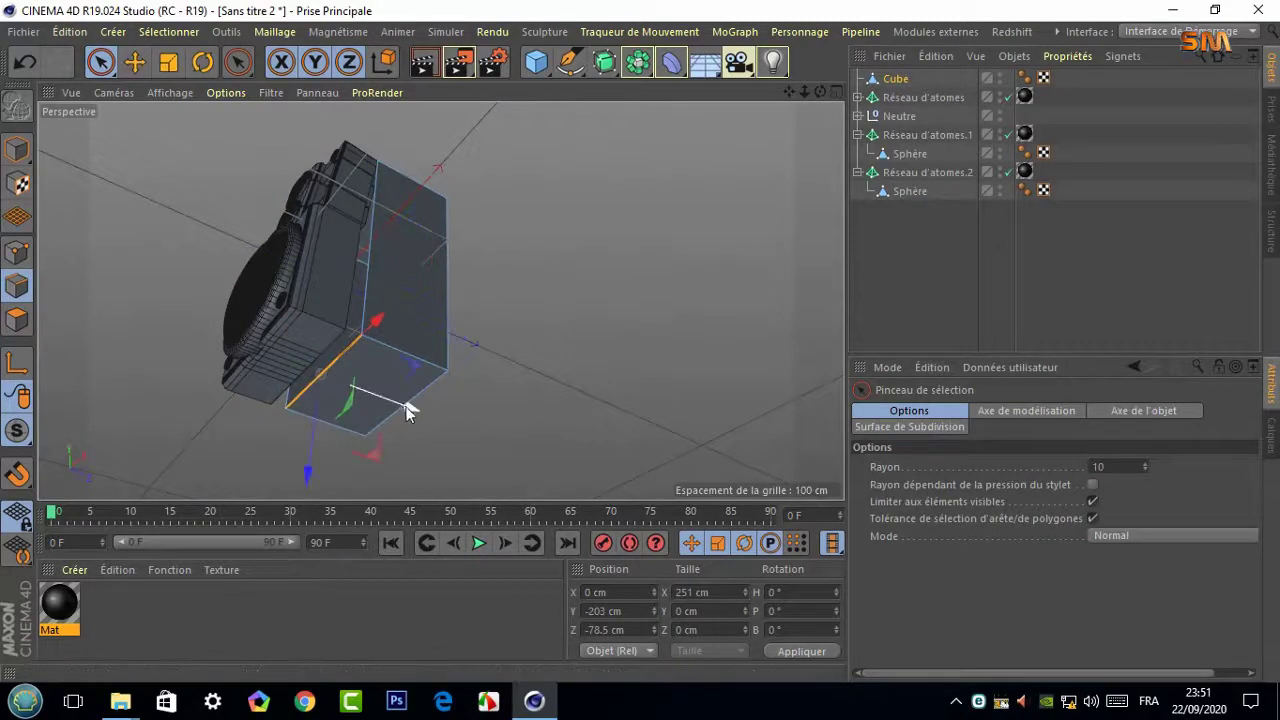
pyautogui.keyDown('alt'); pyautogui.moveTo(395, 410); pyautogui.dragTo(440, 300); pyautogui.keyUp('alt')
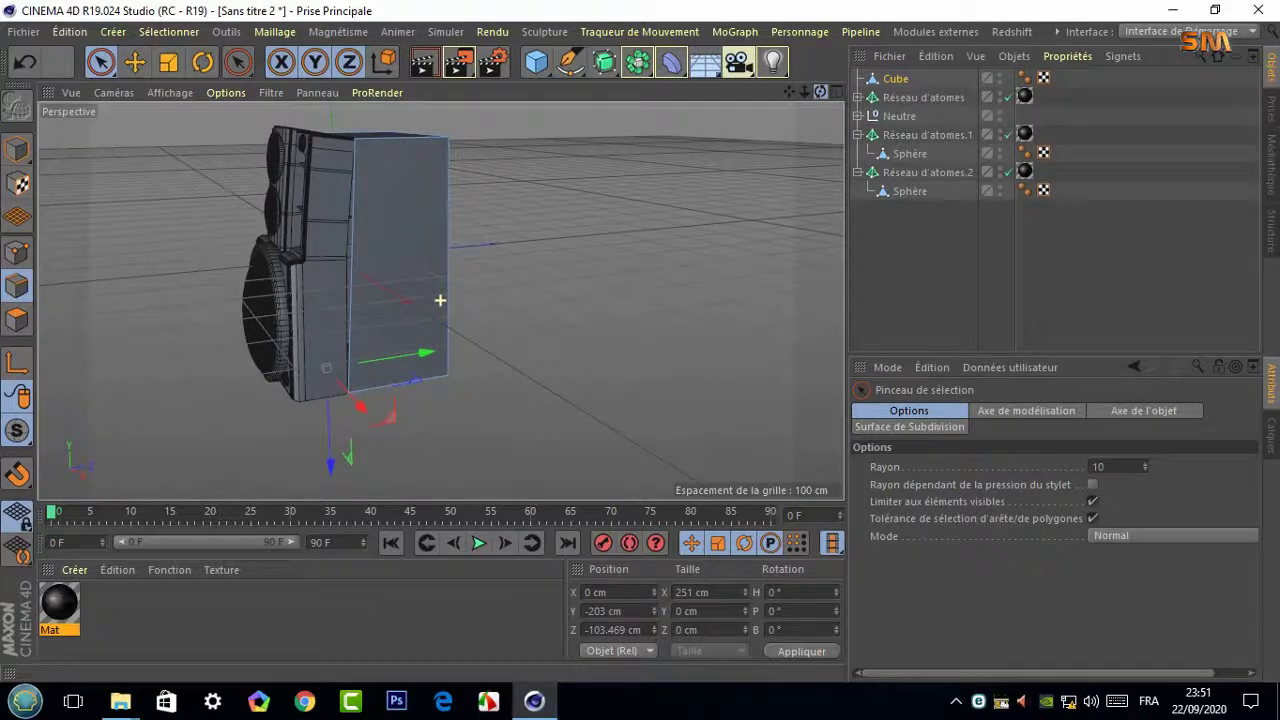
pyautogui.rightClick(583, 128)
pyautogui.click(640, 157)
pyautogui.click(447, 212)
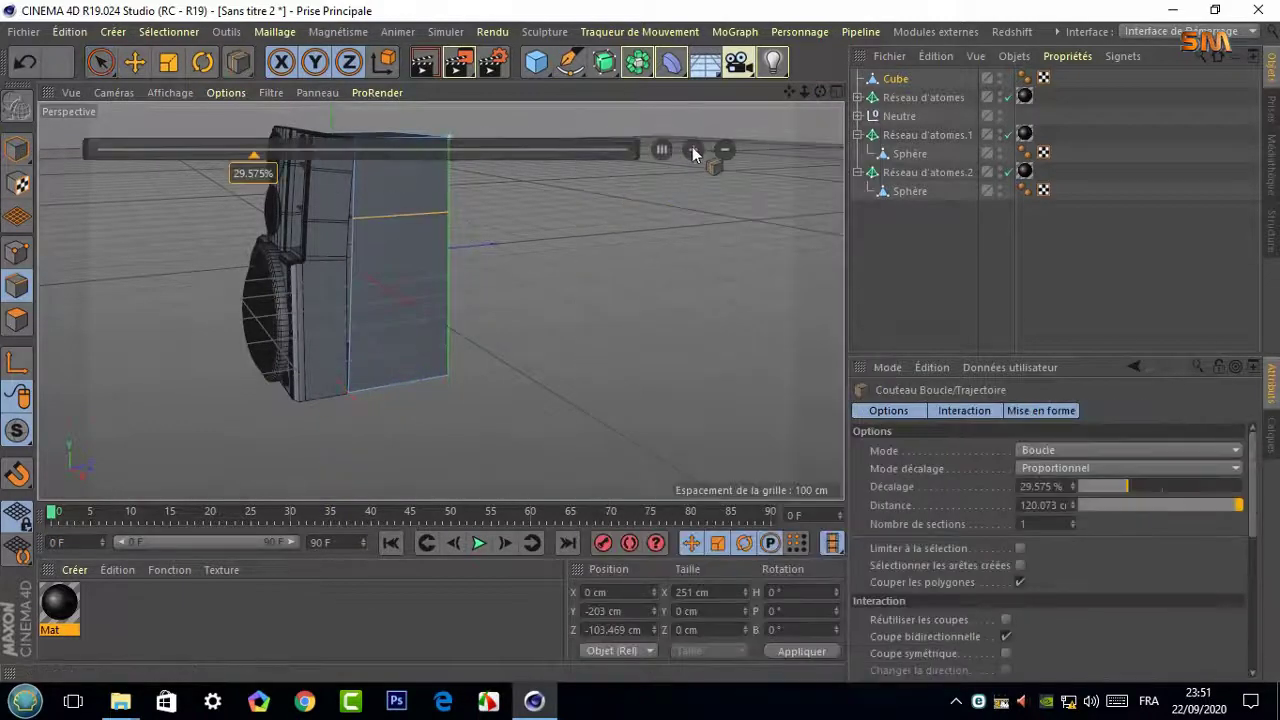
pyautogui.press('space')
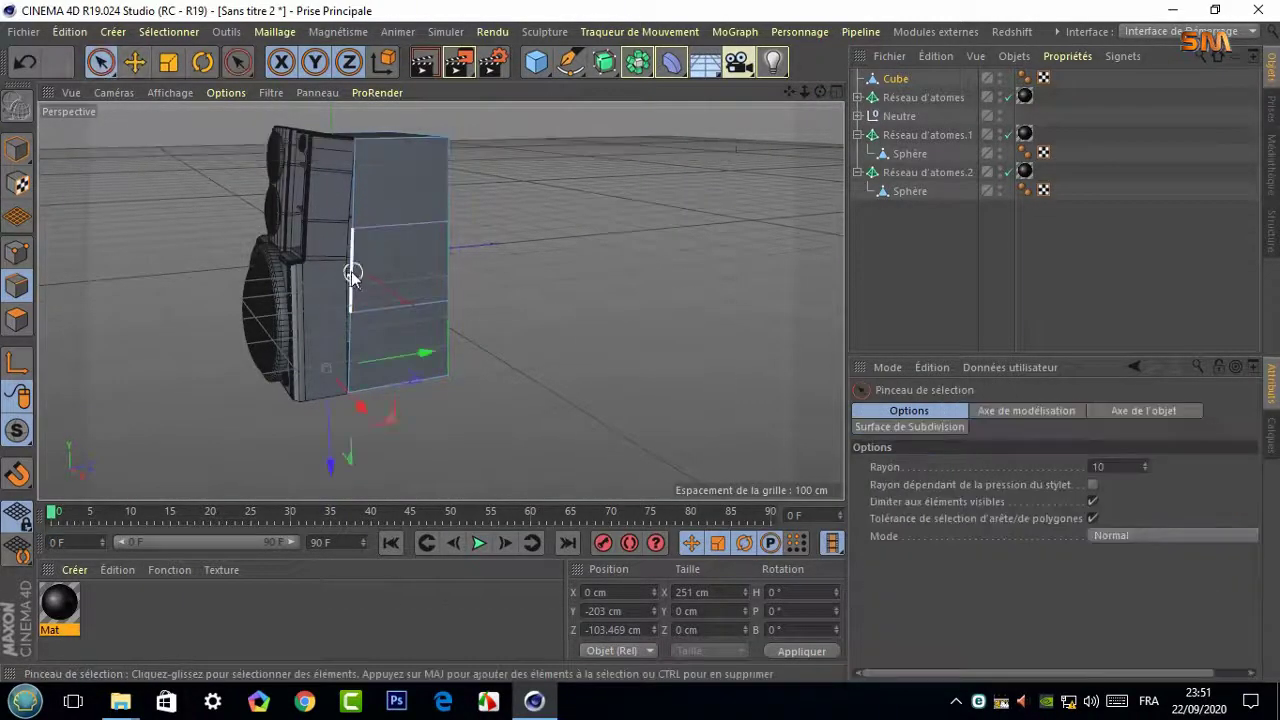
# Select a vertical side edge of the cabinet and rotate it slightly
pyautogui.keyDown('alt'); pyautogui.moveTo(434, 254); pyautogui.dragTo(437, 297); pyautogui.keyUp('alt')
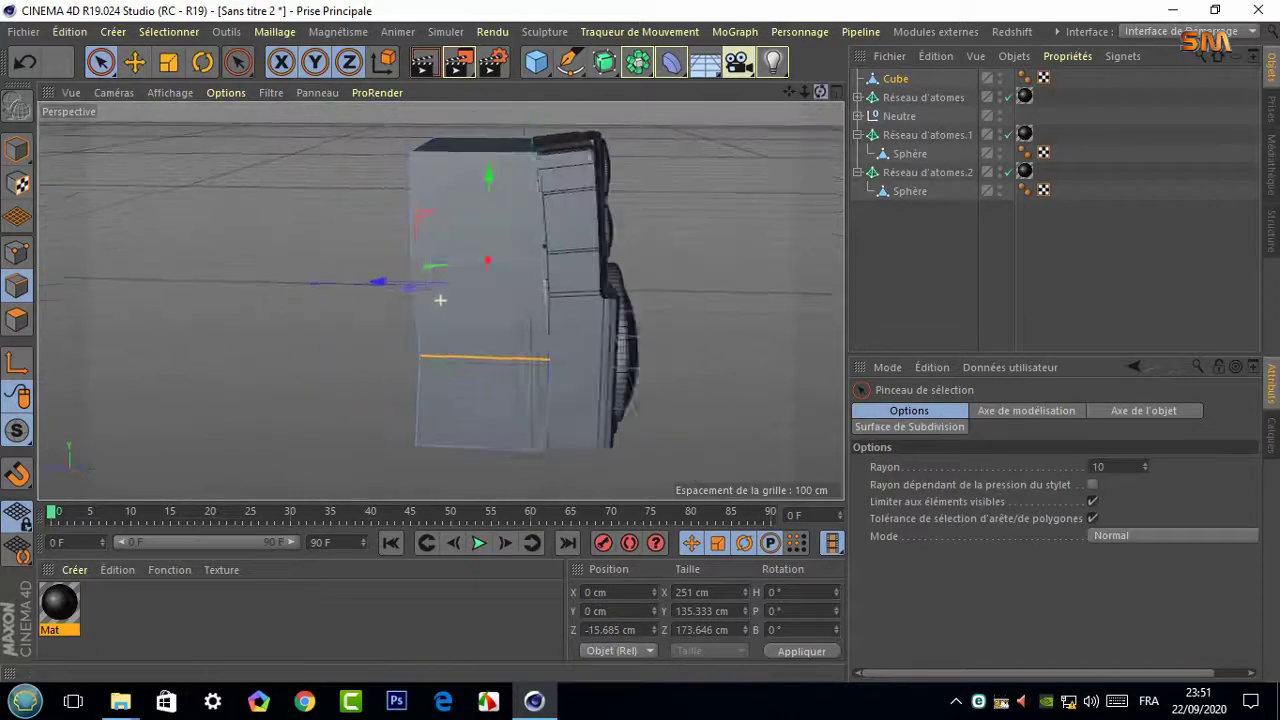
pyautogui.click(537, 295)
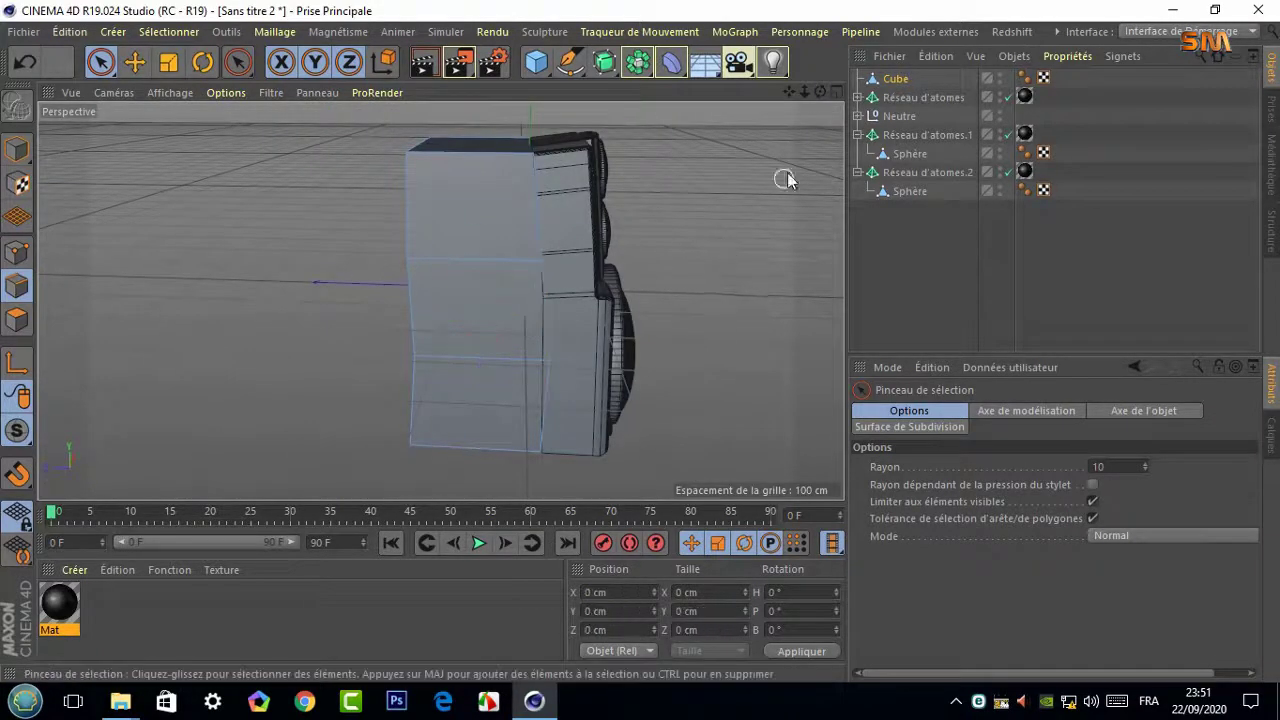
pyautogui.keyDown('alt'); pyautogui.moveTo(785, 177); pyautogui.dragTo(443, 297); pyautogui.keyUp('alt')
pyautogui.click(537, 344)
pyautogui.press('r')
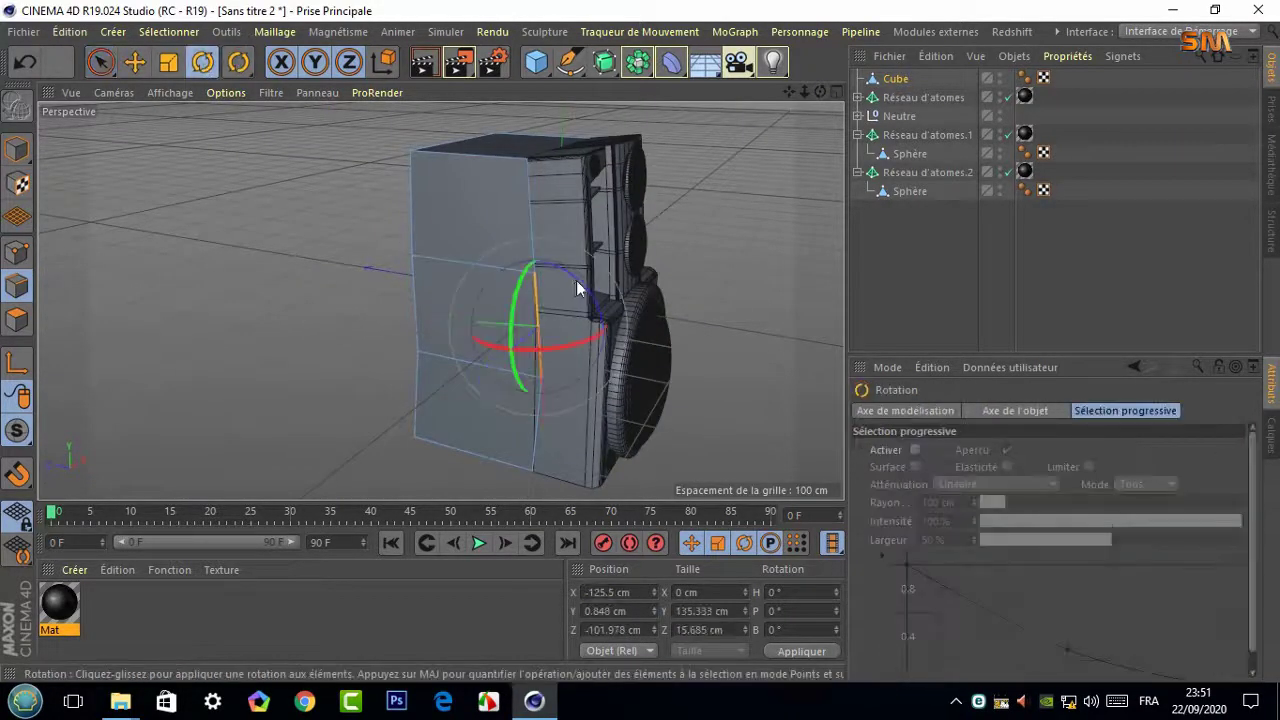
pyautogui.moveTo(580, 286); pyautogui.dragTo(584, 288)
pyautogui.press('e')
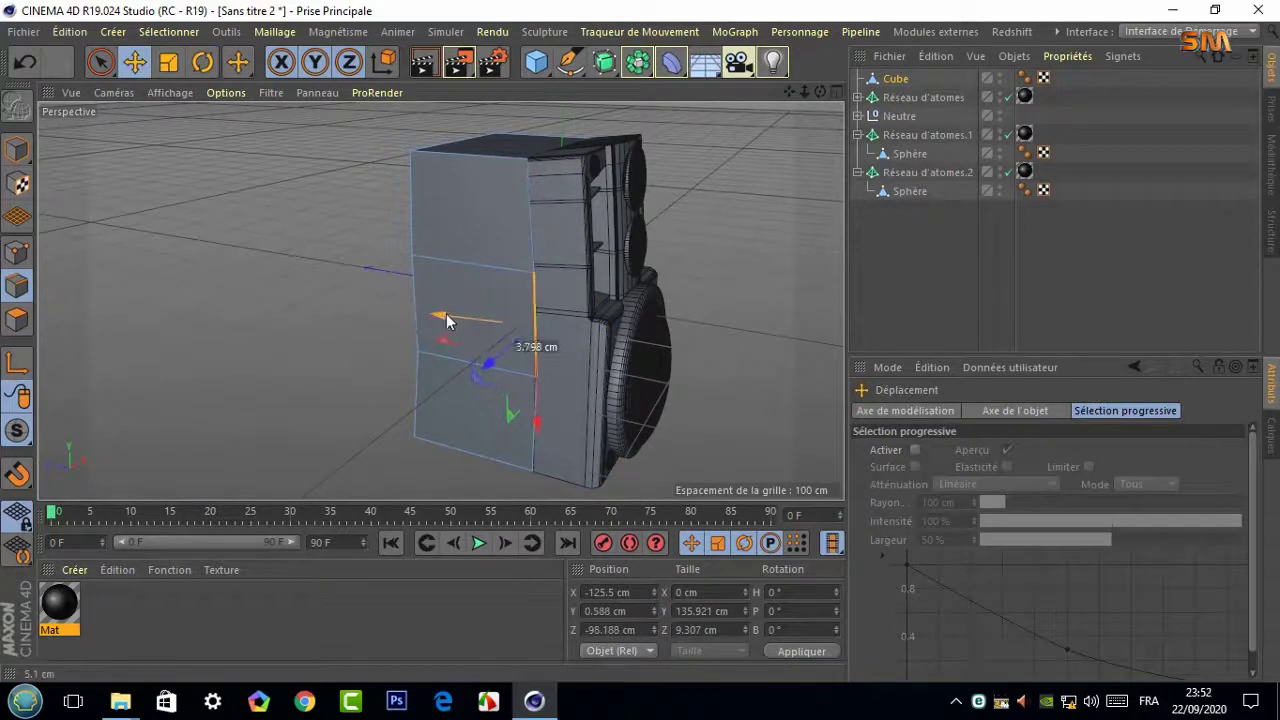
# Loop-select the cabinet edges and extrude them about 31 cm
pyautogui.moveTo(447, 321)
pyautogui.keyDown('alt'); pyautogui.mouseDown()
pyautogui.moveTo(734, 226)
pyautogui.moveTo(440, 300)
pyautogui.mouseUp(); pyautogui.keyUp('alt')
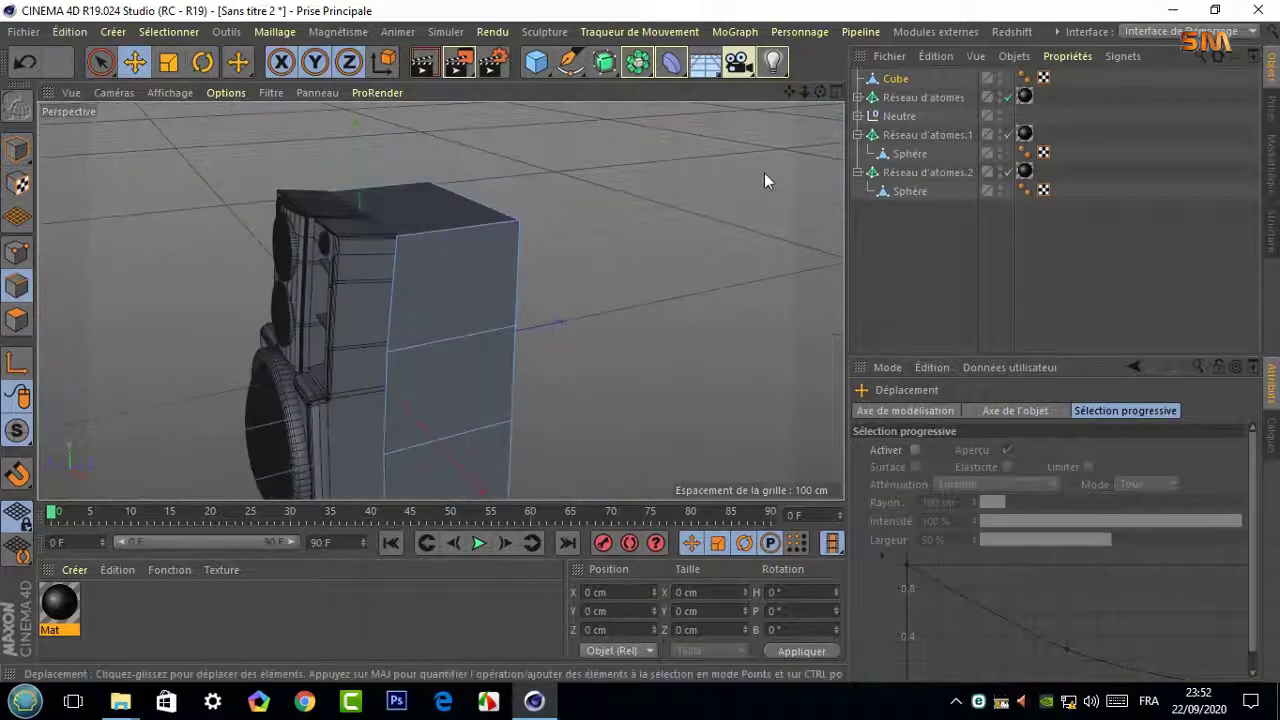
pyautogui.moveTo(764, 180)
pyautogui.keyDown('alt'); pyautogui.mouseDown()
pyautogui.moveTo(440, 297)
pyautogui.moveTo(760, 97)
pyautogui.moveTo(440, 300)
pyautogui.mouseUp(); pyautogui.keyUp('alt')
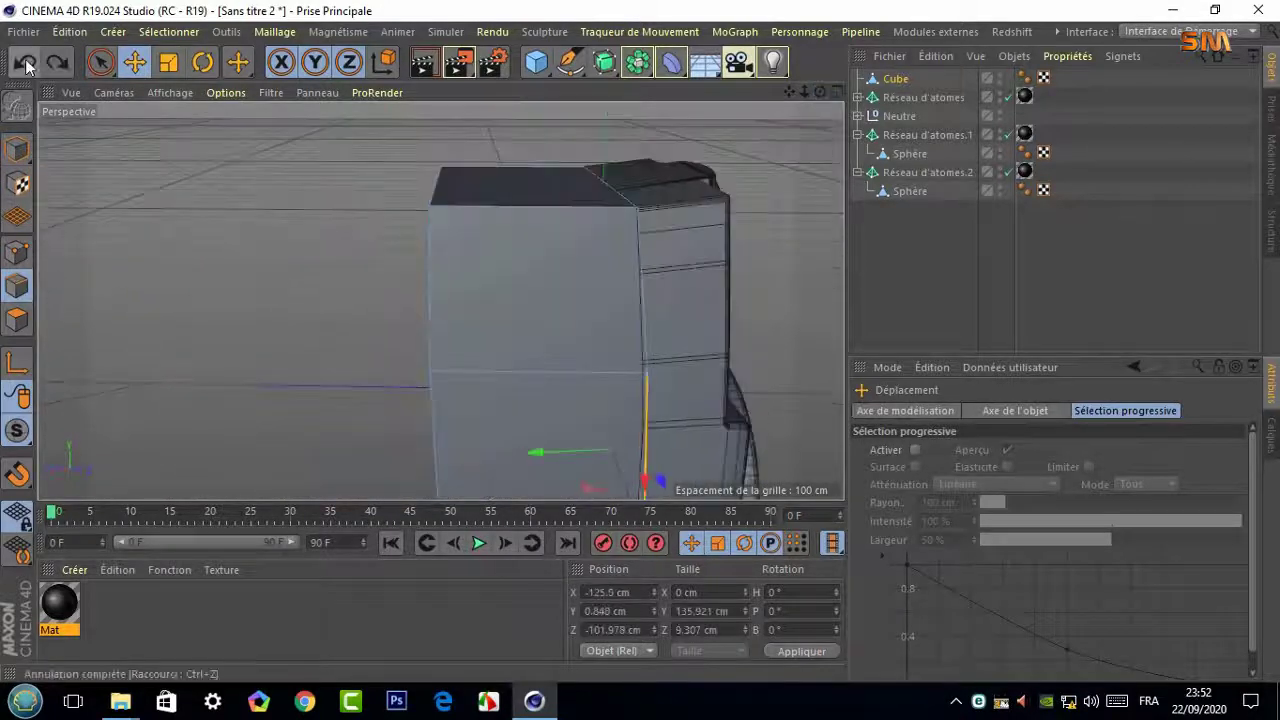
pyautogui.moveTo(637, 47)
pyautogui.keyDown('alt'); pyautogui.mouseDown()
pyautogui.moveTo(440, 300)
pyautogui.moveTo(694, 229)
pyautogui.moveTo(440, 300)
pyautogui.mouseUp(); pyautogui.keyUp('alt')
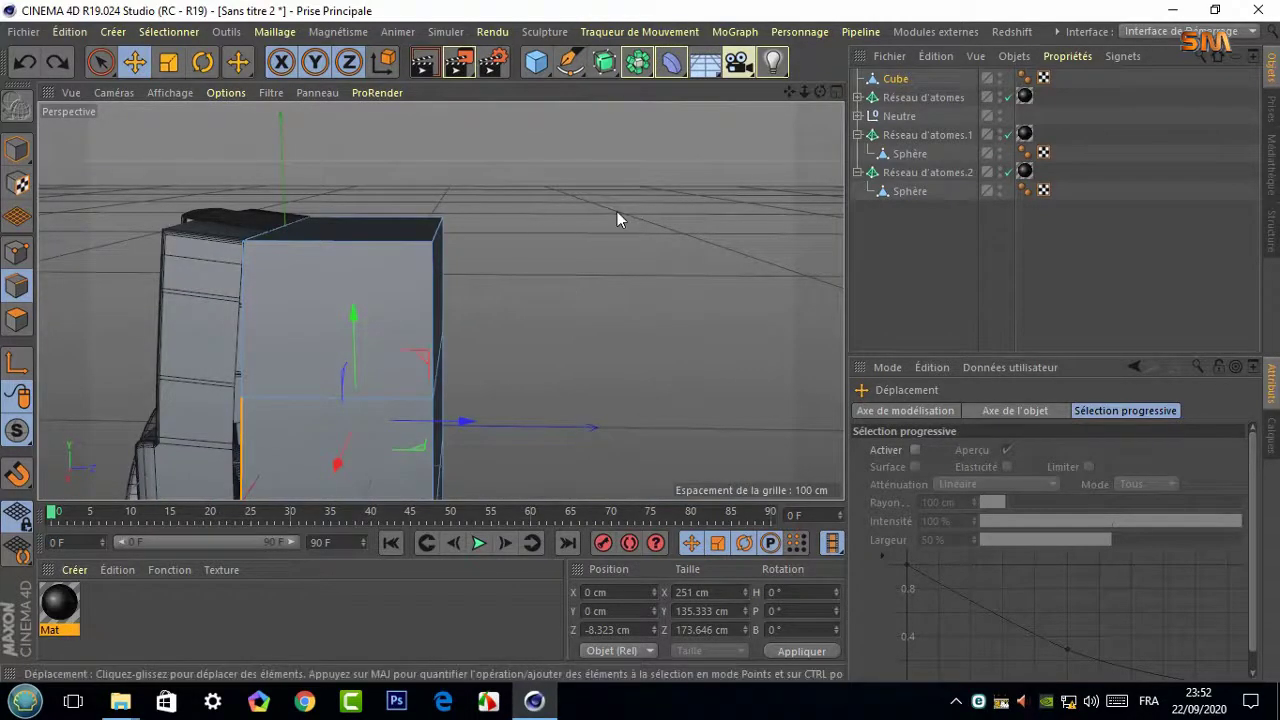
pyautogui.moveTo(704, 234)
pyautogui.keyDown('alt'); pyautogui.mouseDown()
pyautogui.moveTo(806, 131)
pyautogui.moveTo(440, 300)
pyautogui.moveTo(448, 346)
pyautogui.mouseUp(); pyautogui.keyUp('alt')
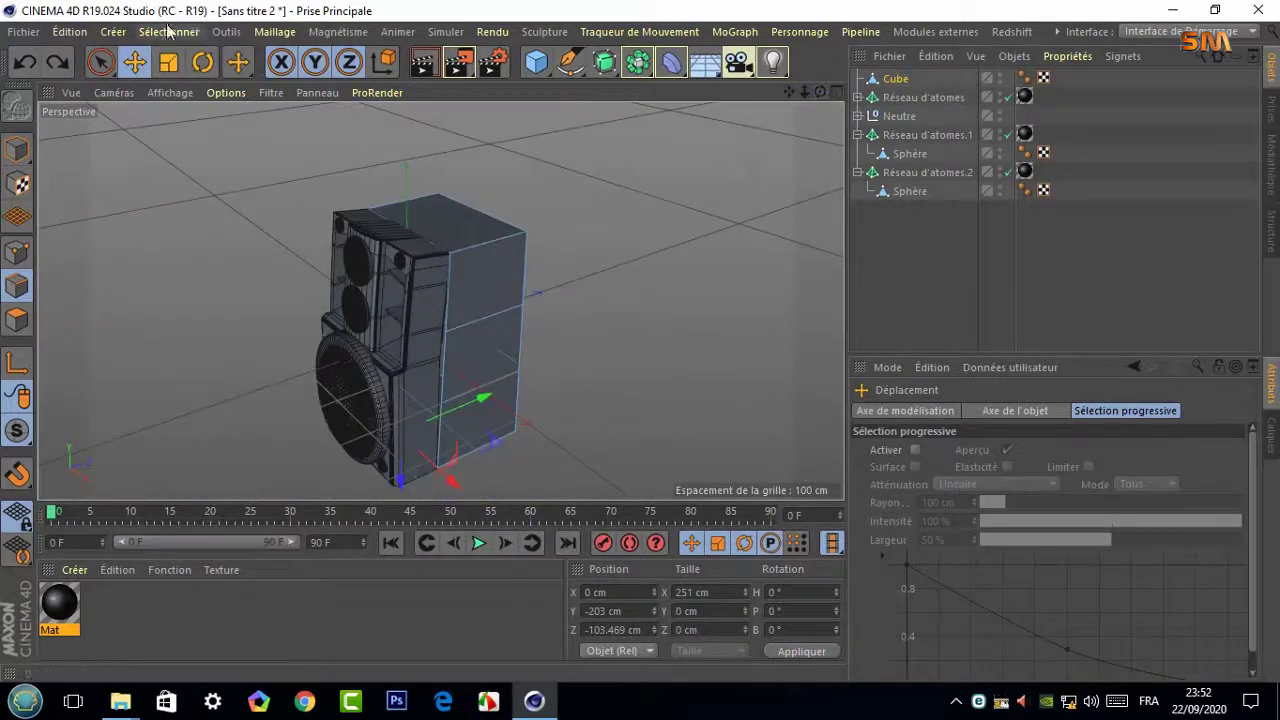
pyautogui.press('u')
pyautogui.press('l')
pyautogui.rightClick(648, 400)
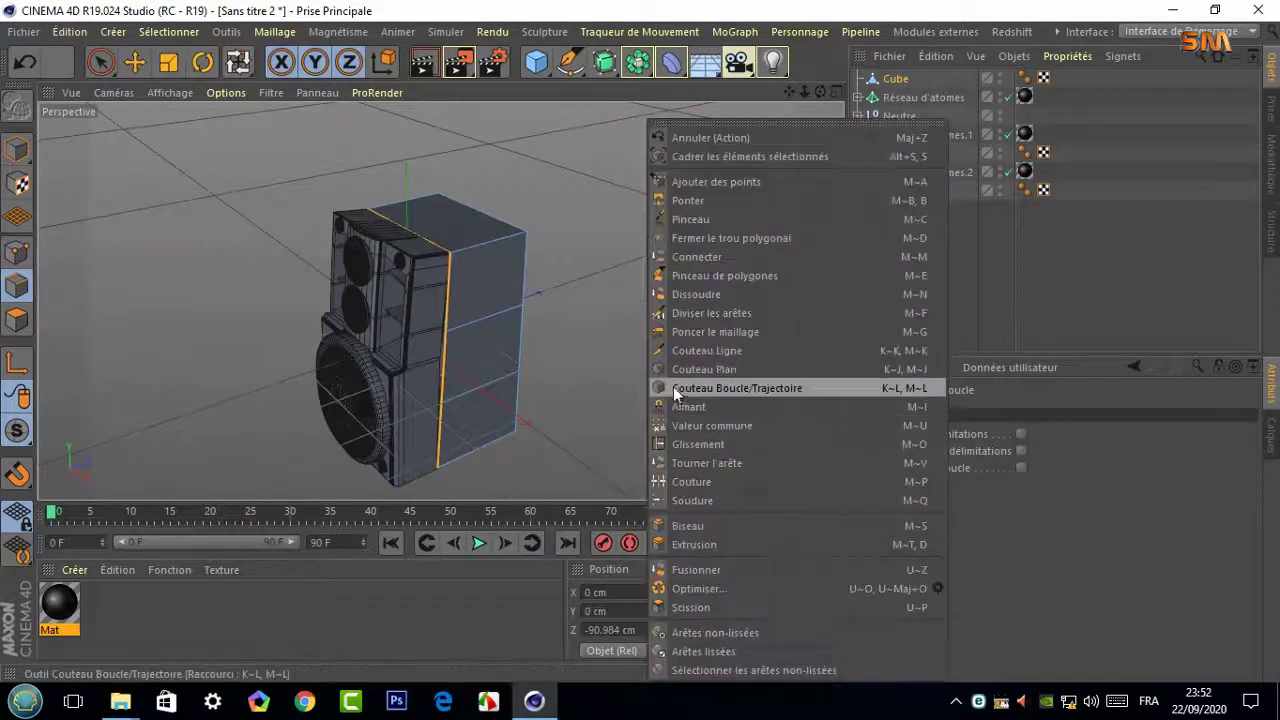
pyautogui.click(673, 544)
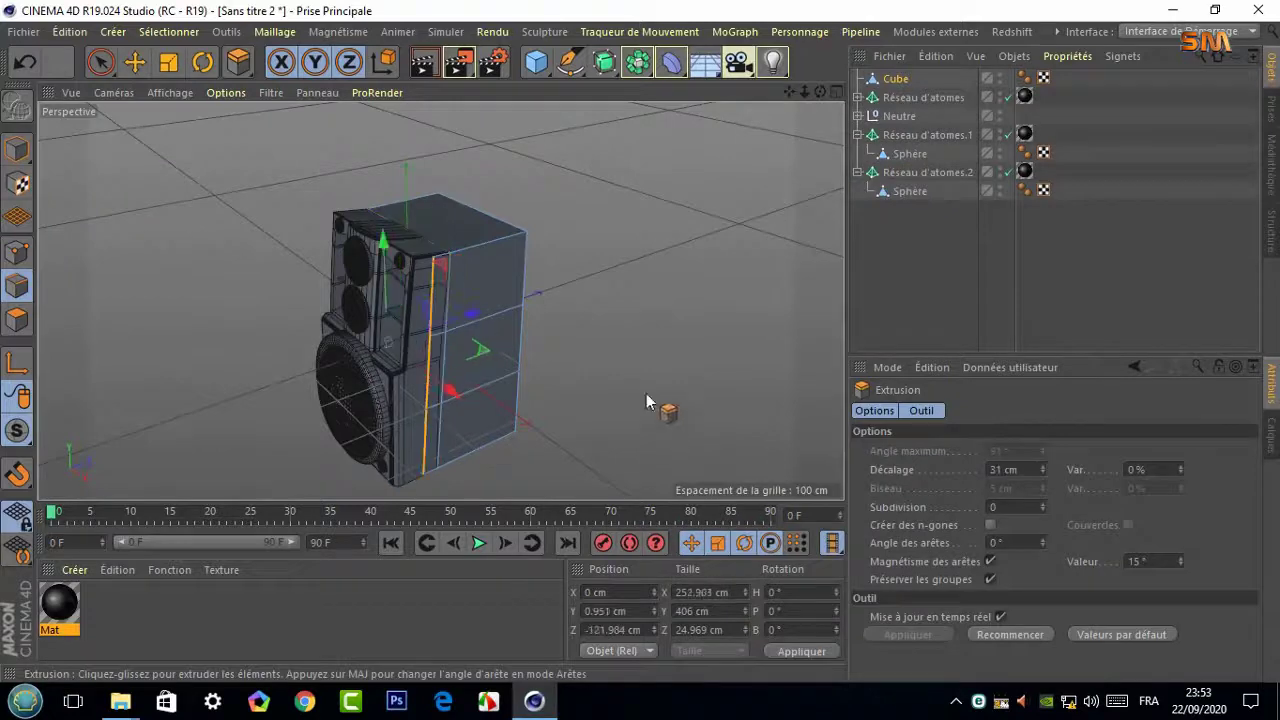
pyautogui.moveTo(822, 94); pyautogui.dragTo(822, 97)
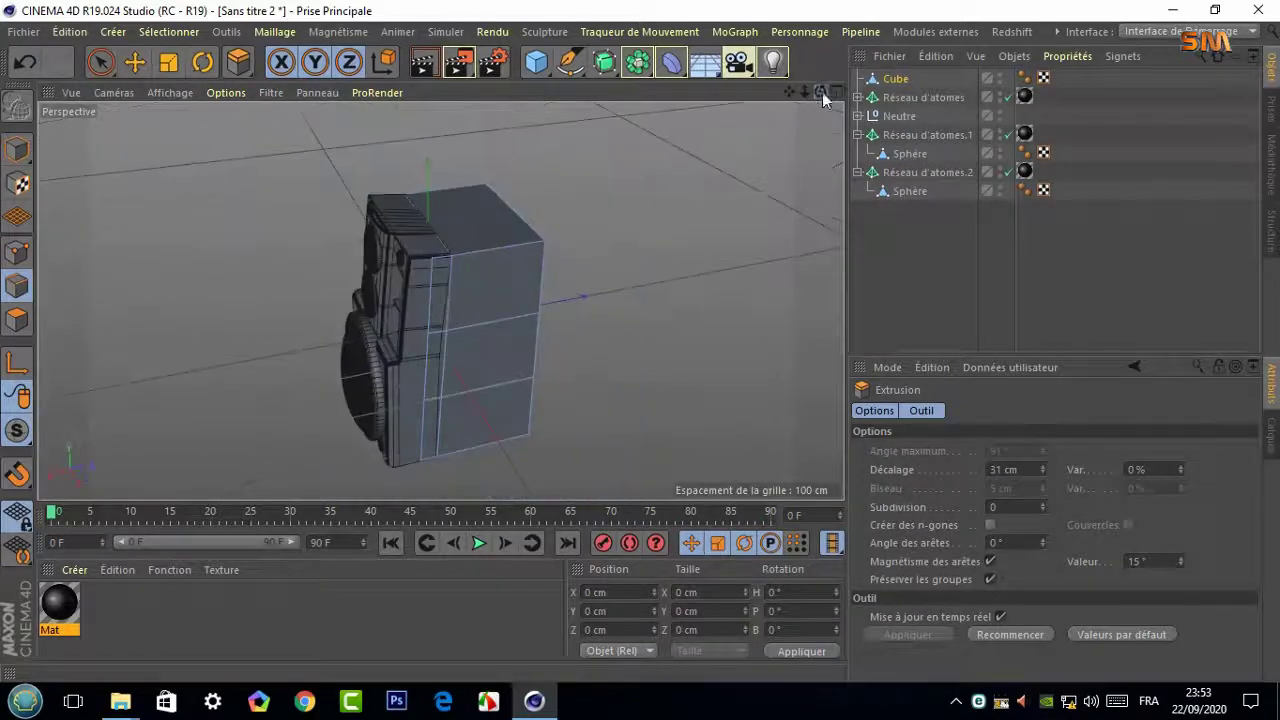
# Set the cube's Coord. scale to X 0.96, Y 1.01 and Z 0.99
pyautogui.click(895, 80)
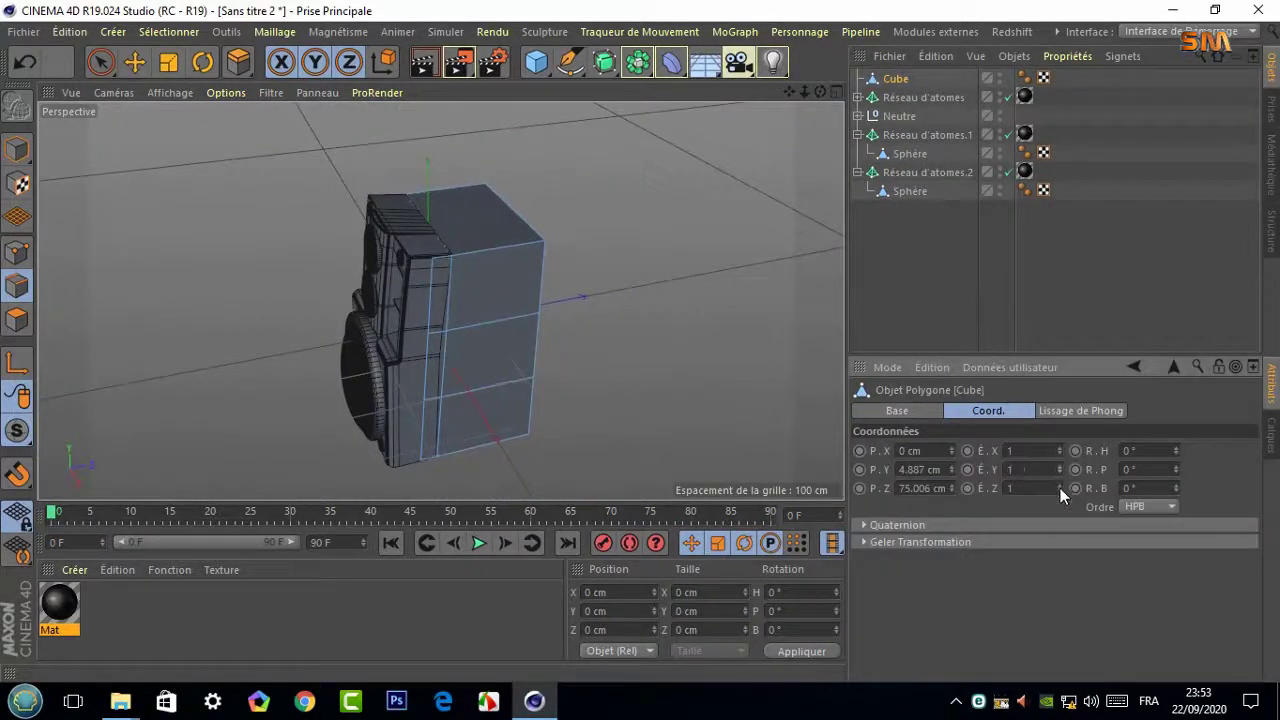
pyautogui.click(1060, 466)
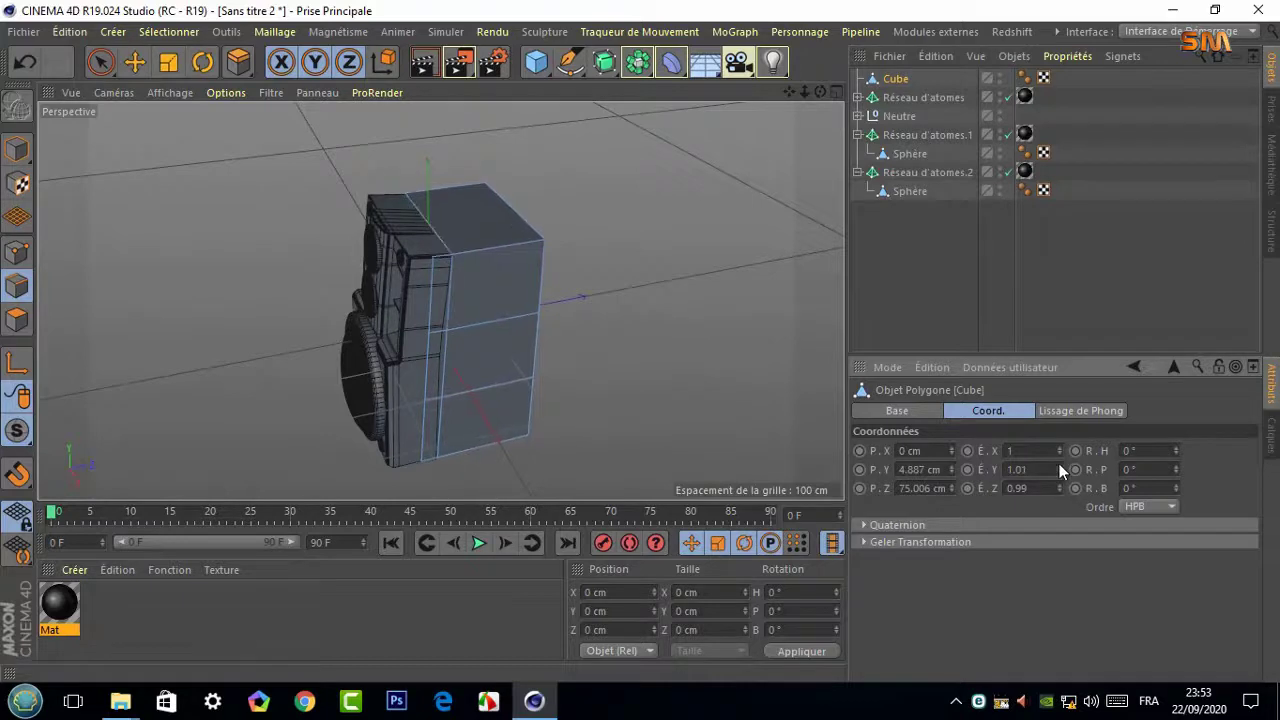
pyautogui.click(1059, 455)
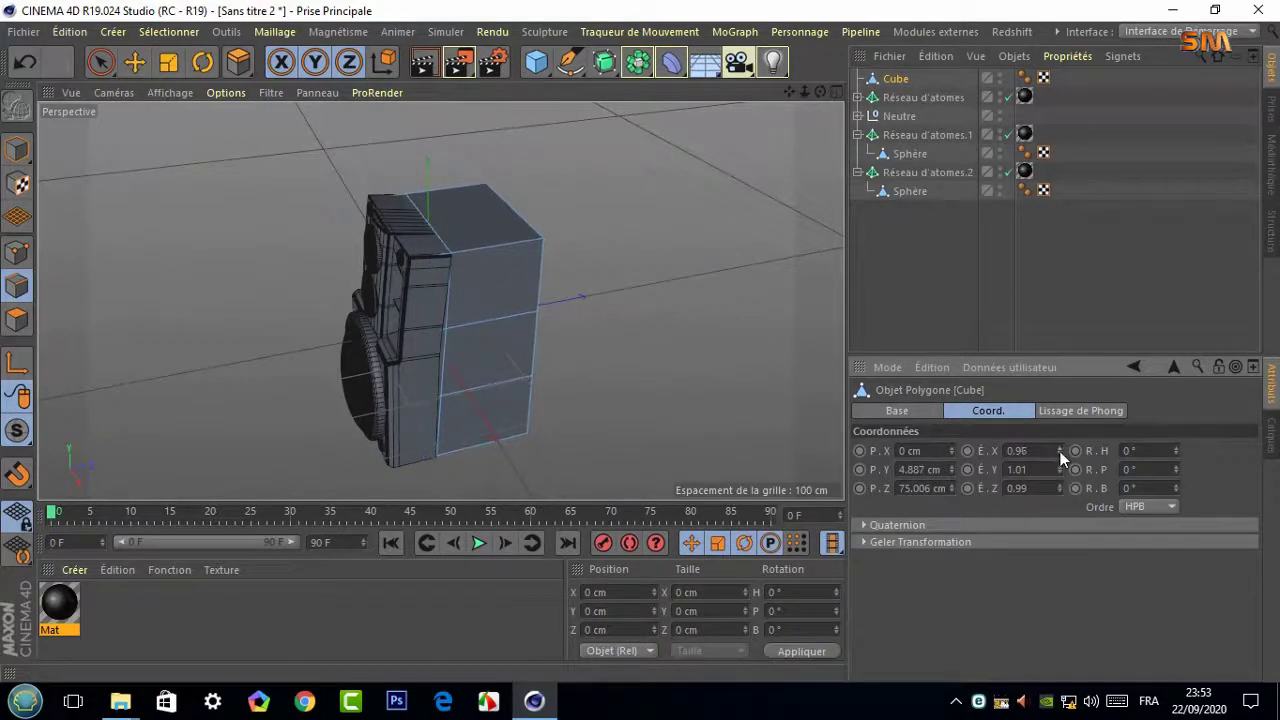
pyautogui.keyDown('alt'); pyautogui.moveTo(755, 117); pyautogui.dragTo(640, 140); pyautogui.keyUp('alt')
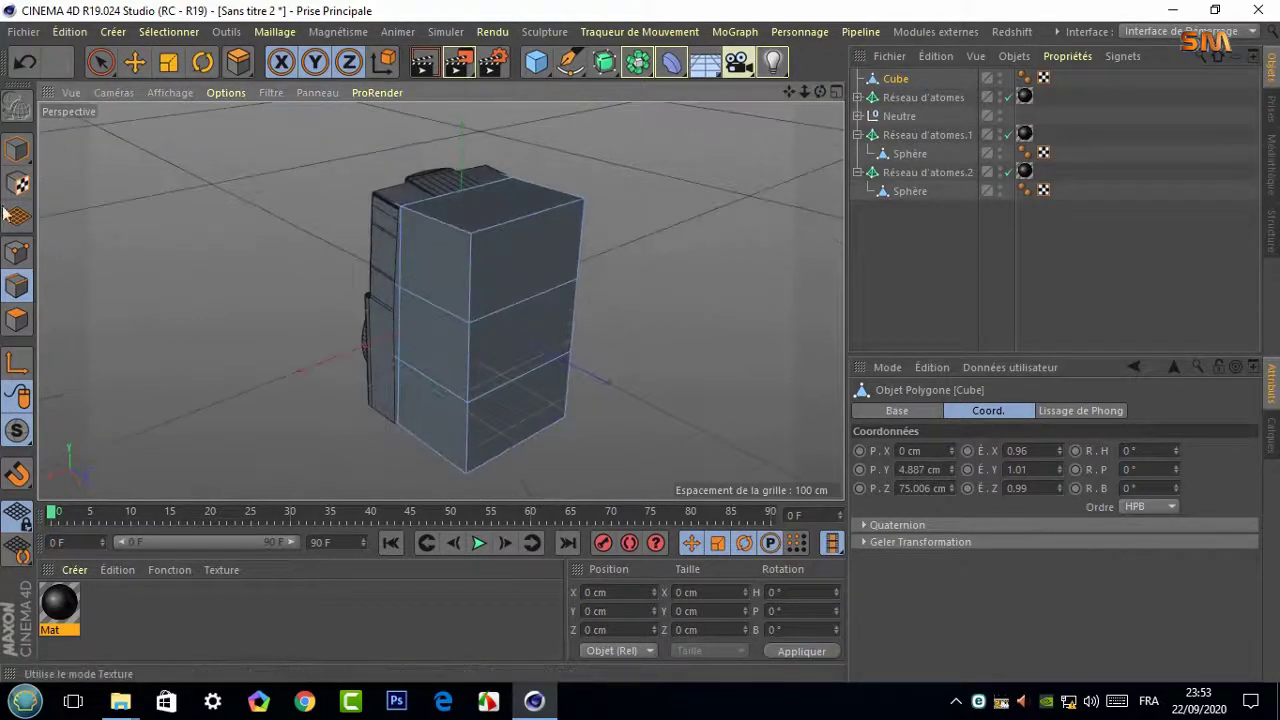
# Select the cabinet's side face and inner-extrude it to leave a border
pyautogui.press('9')
pyautogui.rightClick(672, 308)
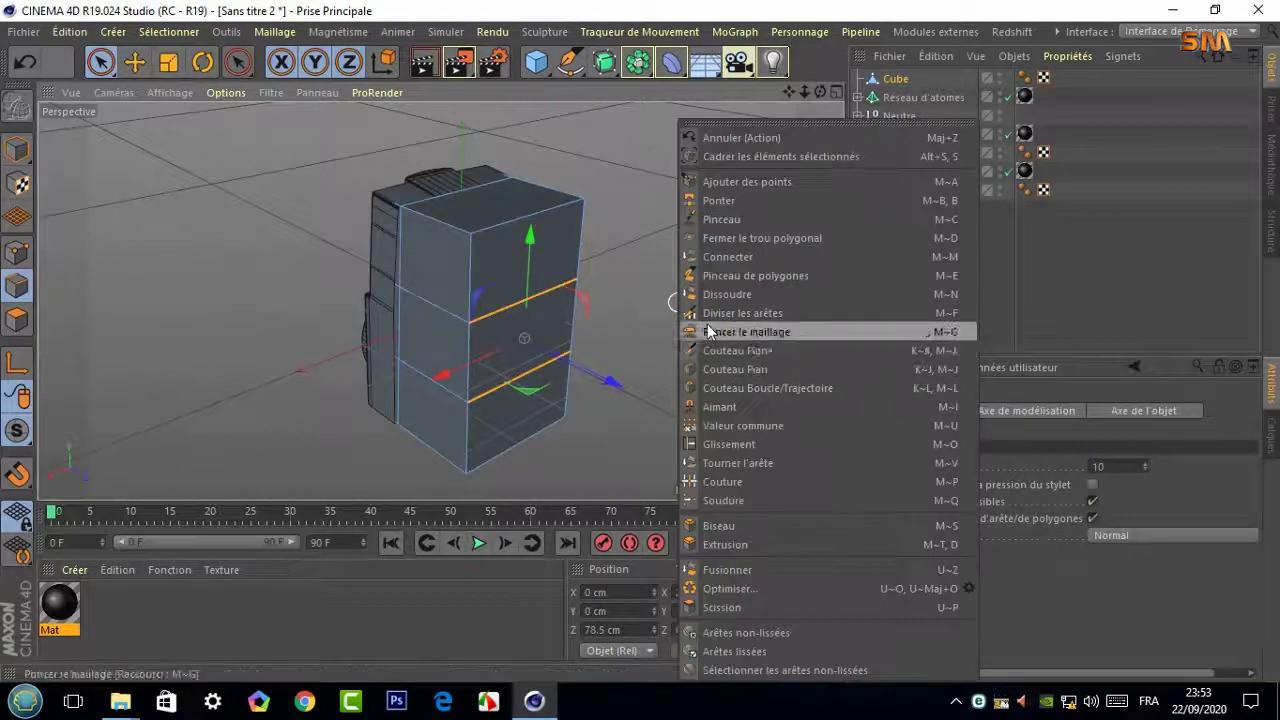
pyautogui.click(497, 173)
pyautogui.click(168, 32)
pyautogui.click(178, 157)
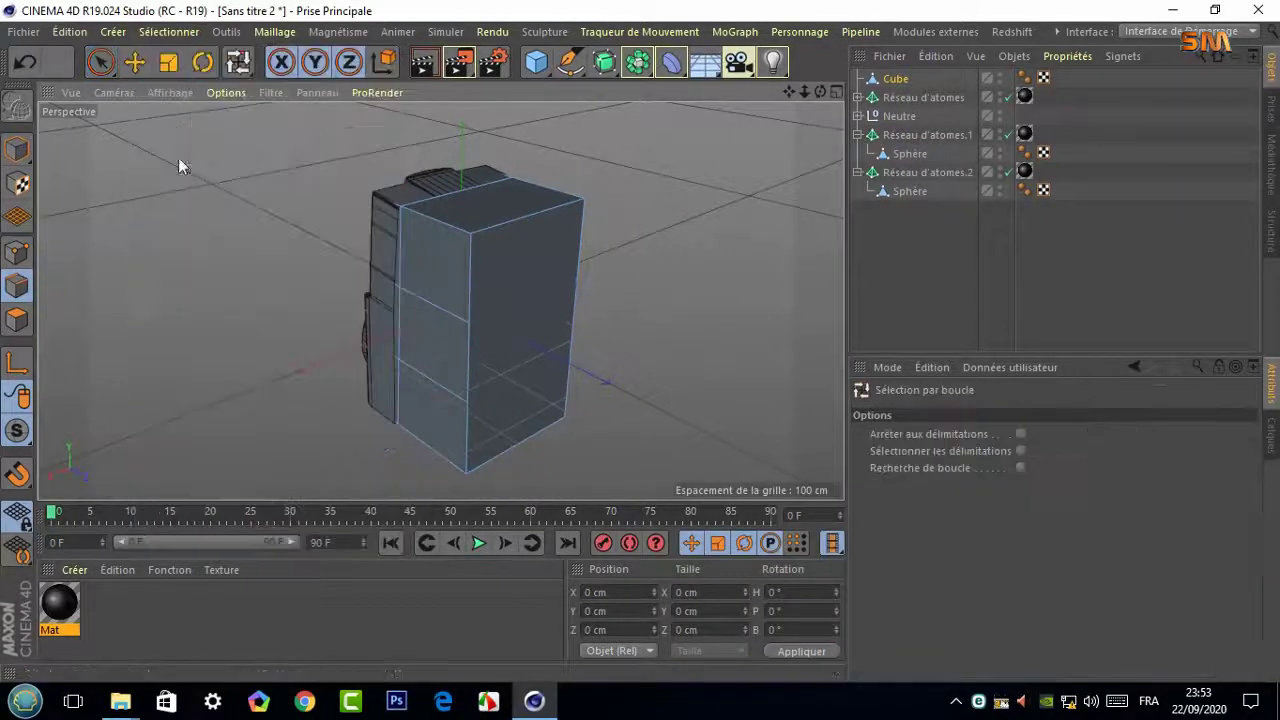
pyautogui.press('9')
pyautogui.click(510, 300)
pyautogui.rightClick(700, 300)
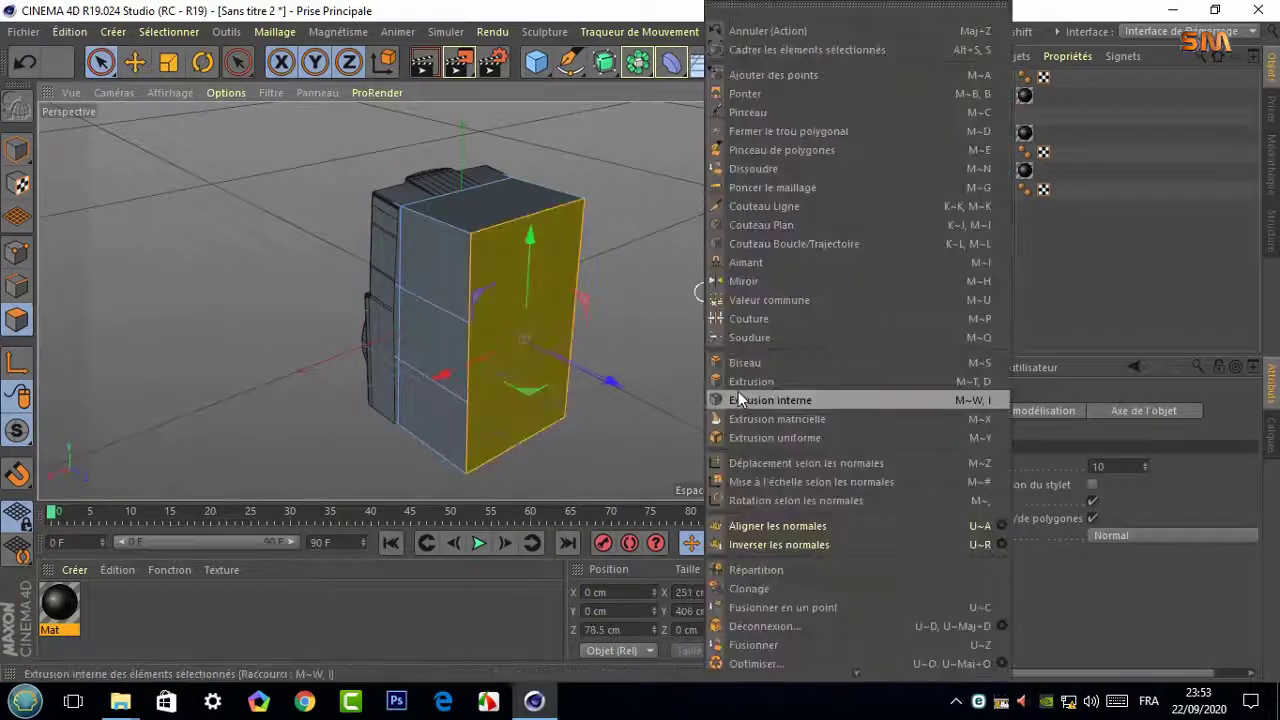
pyautogui.click(744, 400)
pyautogui.moveTo(685, 330); pyautogui.dragTo(705, 330)
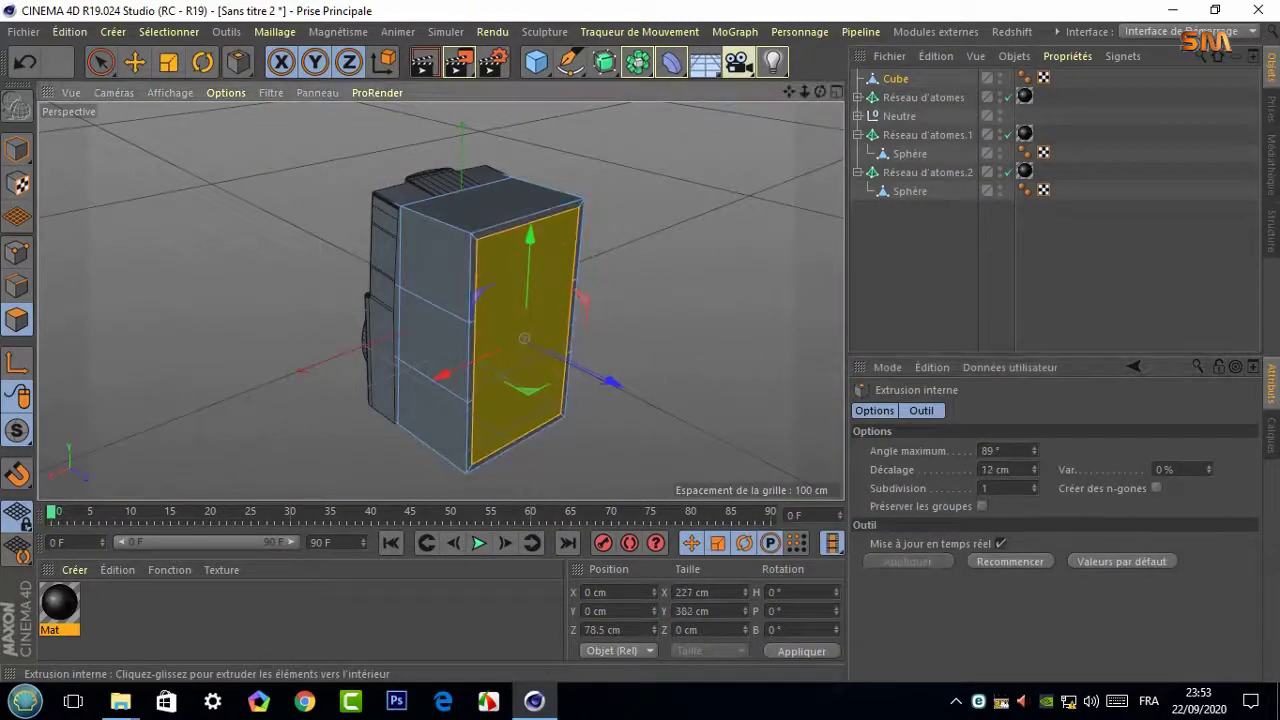
# Extrude the inset panel -9 cm inward to recess it
pyautogui.rightClick(705, 340)
pyautogui.click(700, 374)
pyautogui.moveTo(700, 374); pyautogui.dragTo(688, 374)
pyautogui.click(740, 360)
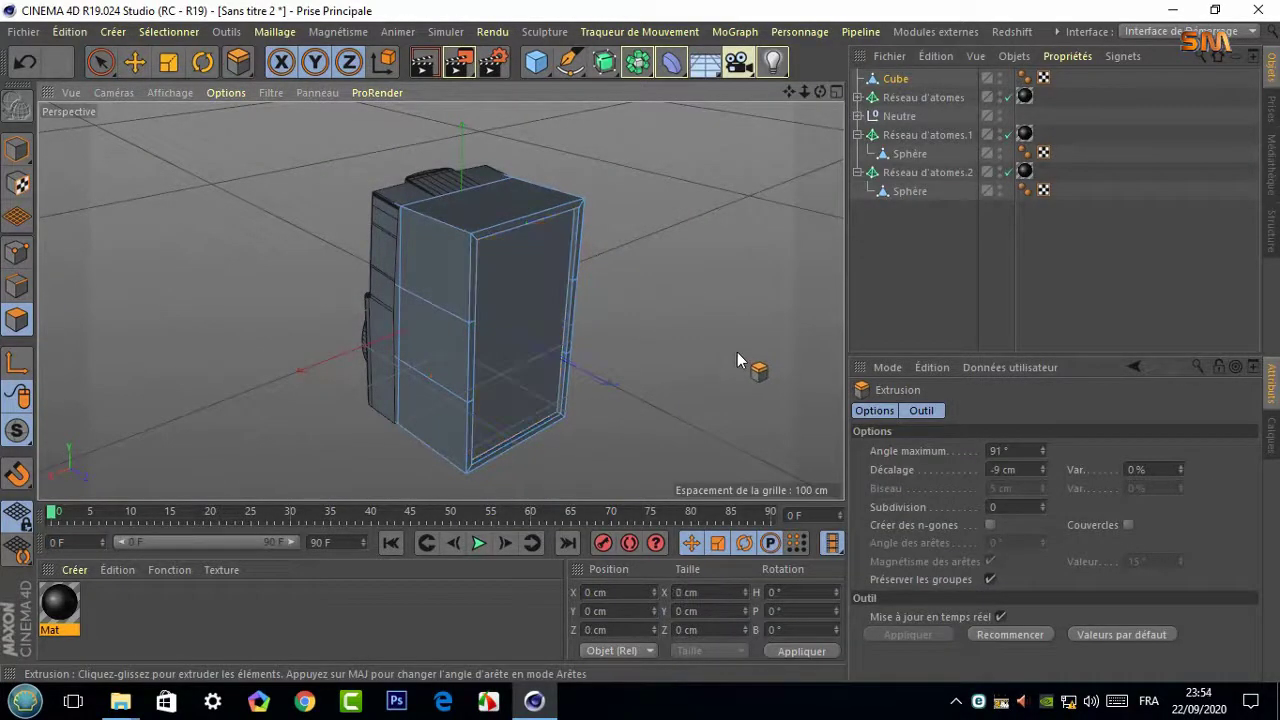
# Bevel the cabinet's top edges with a 0.8 cm offset and 4 subdivisions
pyautogui.click(168, 32)
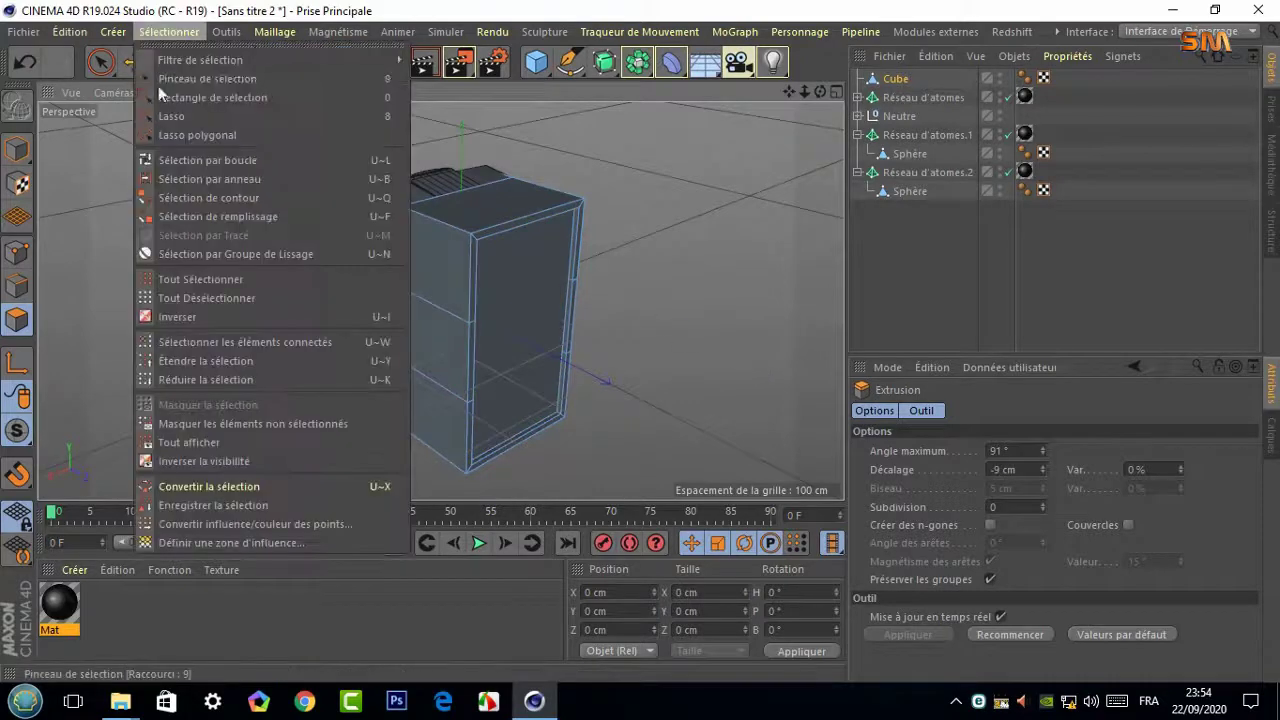
pyautogui.click(16, 285)
pyautogui.press('9')
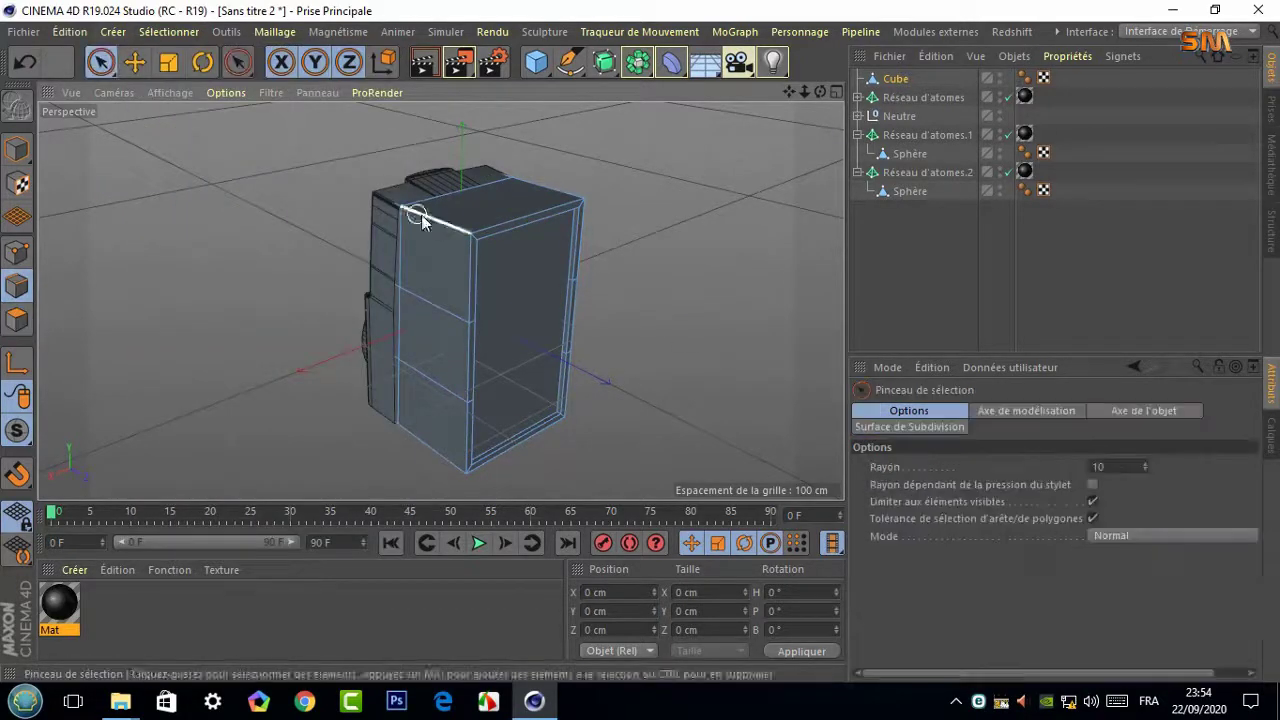
pyautogui.click(425, 212)
pyautogui.moveTo(532, 289)
pyautogui.keyDown('alt'); pyautogui.mouseDown()
pyautogui.moveTo(520, 251)
pyautogui.moveTo(528, 491)
pyautogui.moveTo(632, 196)
pyautogui.mouseUp(); pyautogui.keyUp('alt')
pyautogui.rightClick(639, 373)
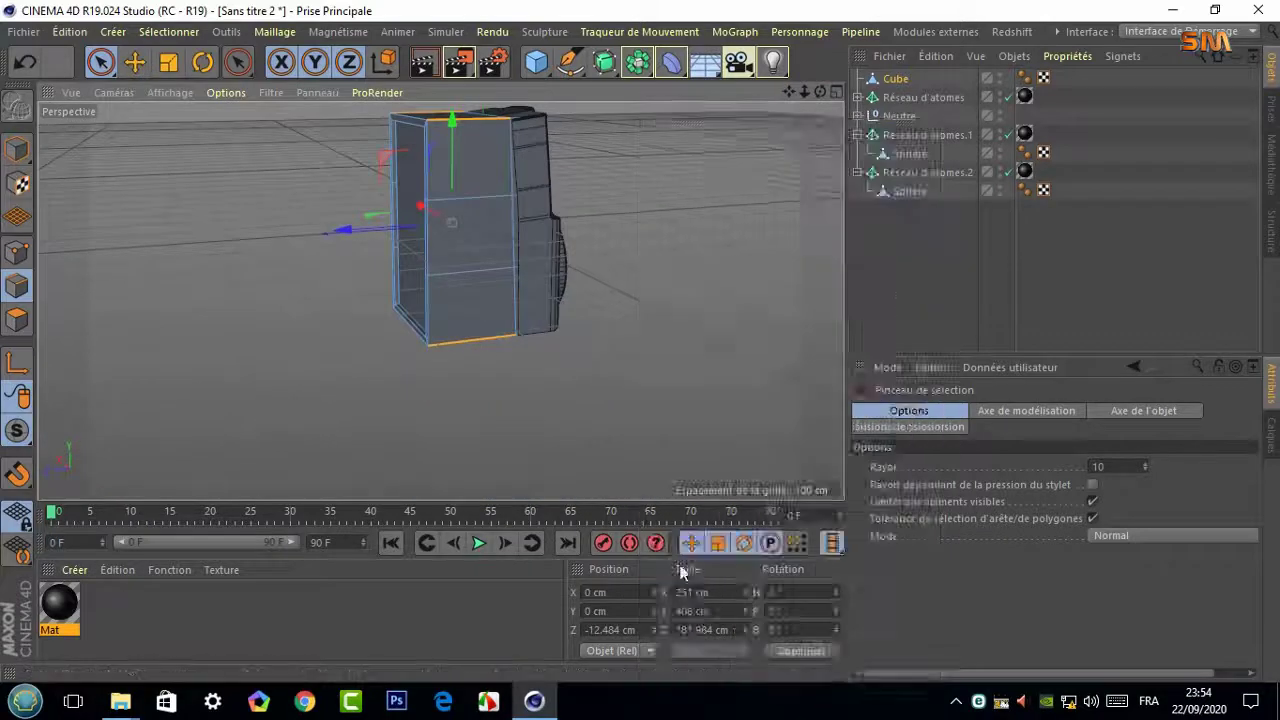
pyautogui.rightClick(639, 373)
pyautogui.click(690, 457)
pyautogui.moveTo(1007, 512); pyautogui.dragTo(1007, 505)
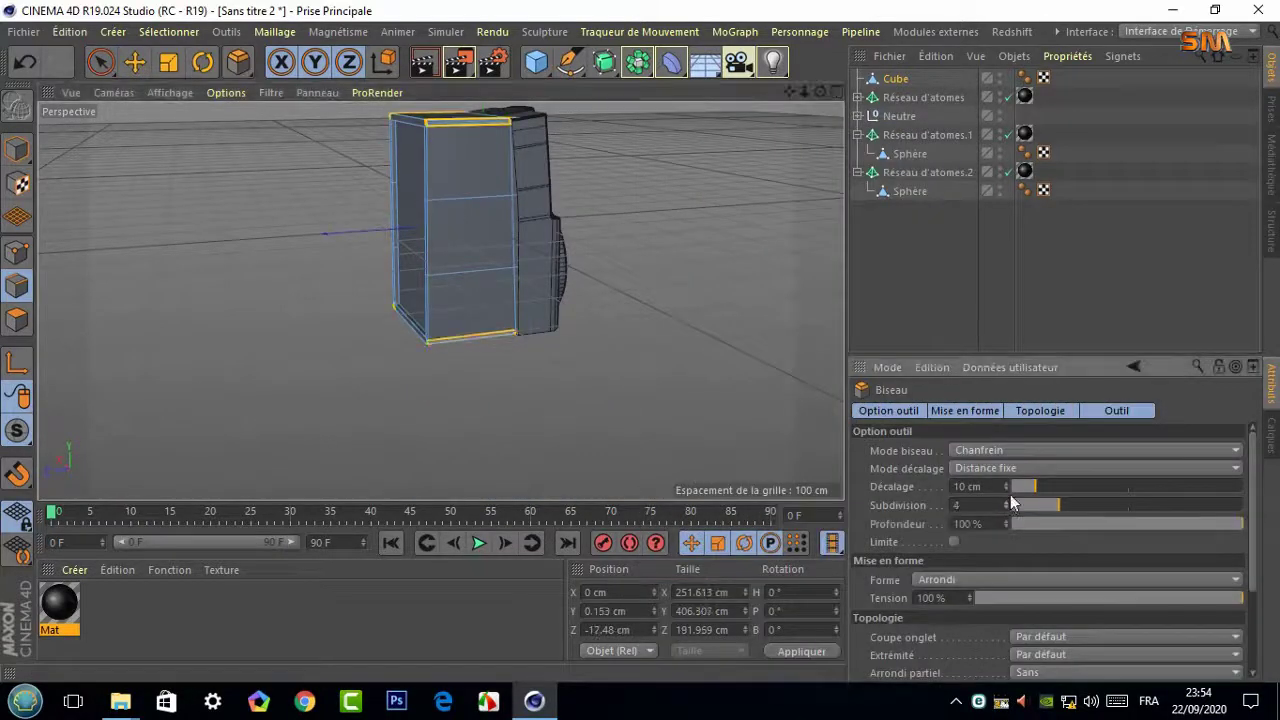
# Render the viewport and orbit around the speaker to check the bevelled cabinet
pyautogui.scroll(2, 808, 128)
pyautogui.keyDown('alt'); pyautogui.moveTo(771, 126); pyautogui.dragTo(600, 214); pyautogui.keyUp('alt')
pyautogui.scroll(3, 600, 214)
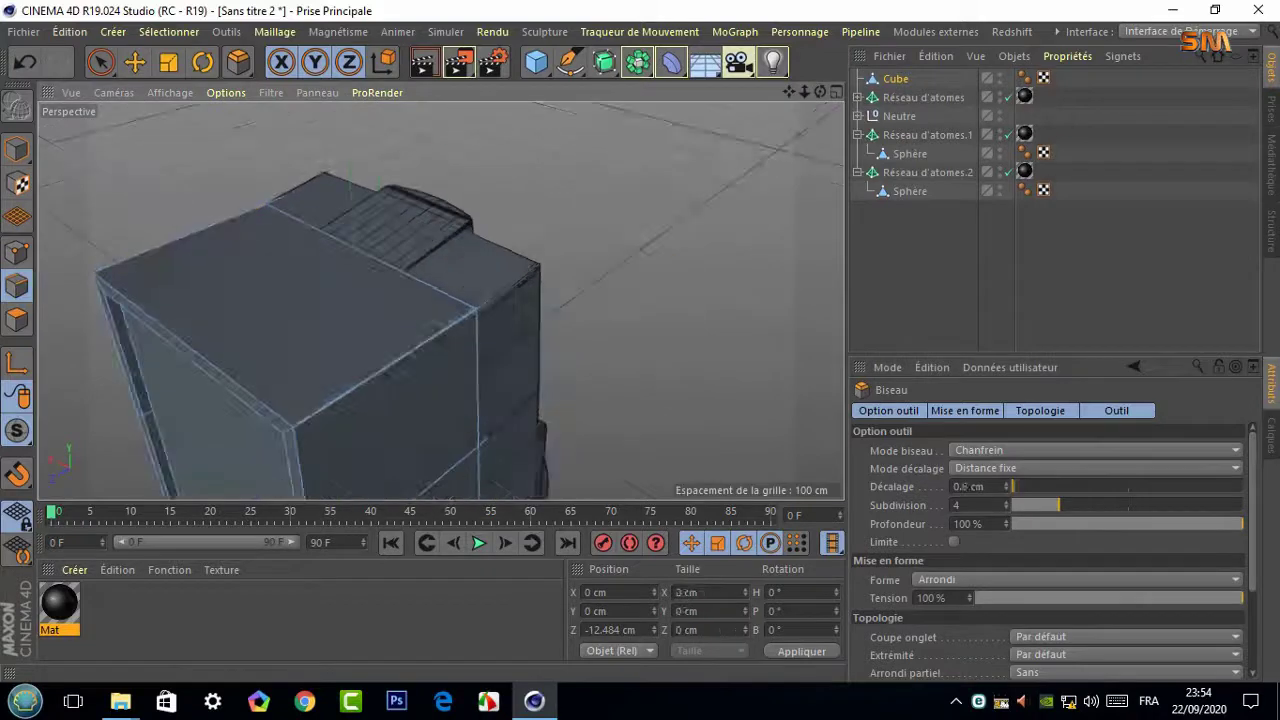
pyautogui.scroll(-3, 440, 300)
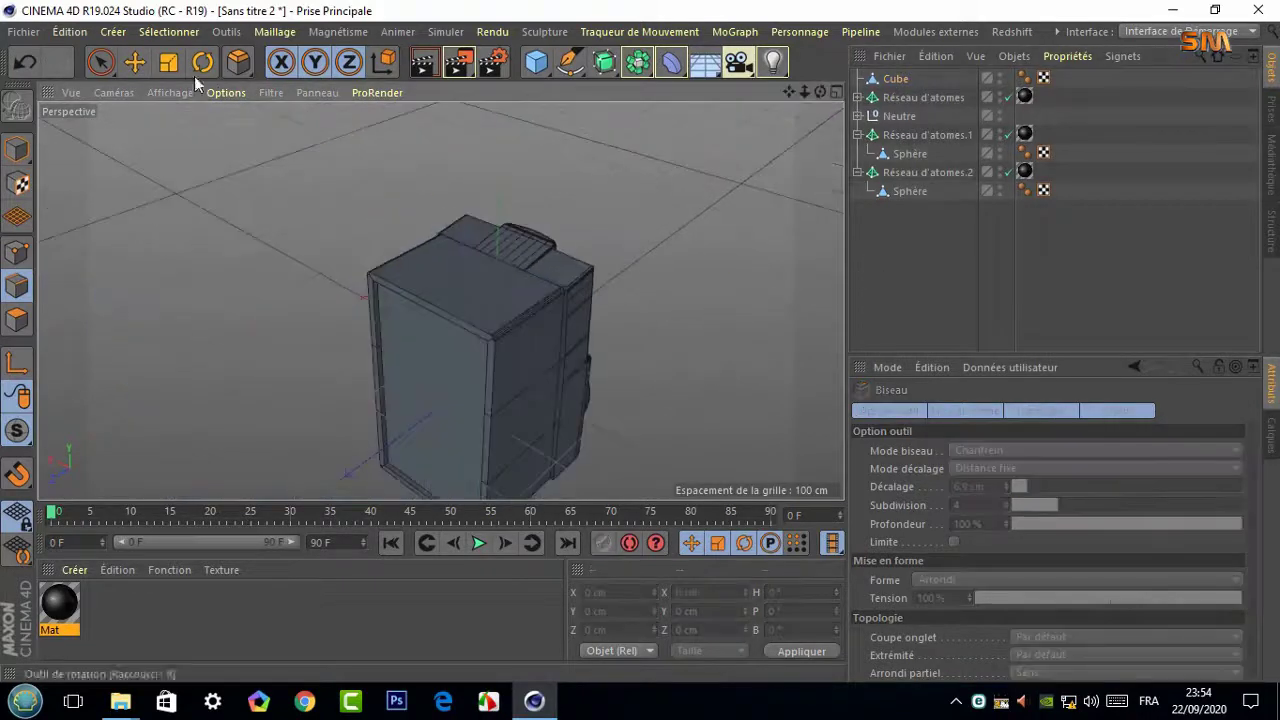
pyautogui.hotkey('ctrl', 'r')
pyautogui.moveTo(440, 300)
pyautogui.keyDown('alt'); pyautogui.mouseDown()
pyautogui.moveTo(470, 314)
pyautogui.moveTo(440, 300)
pyautogui.mouseUp(); pyautogui.keyUp('alt')
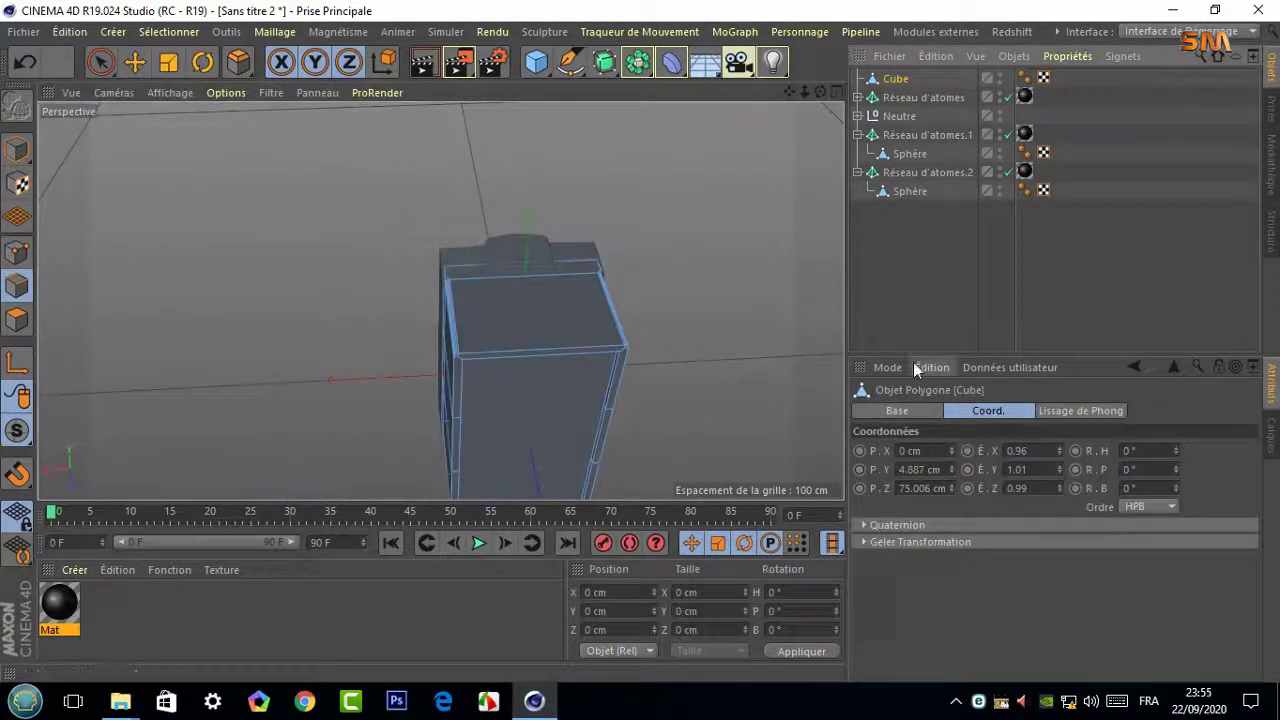
pyautogui.click(16, 148)
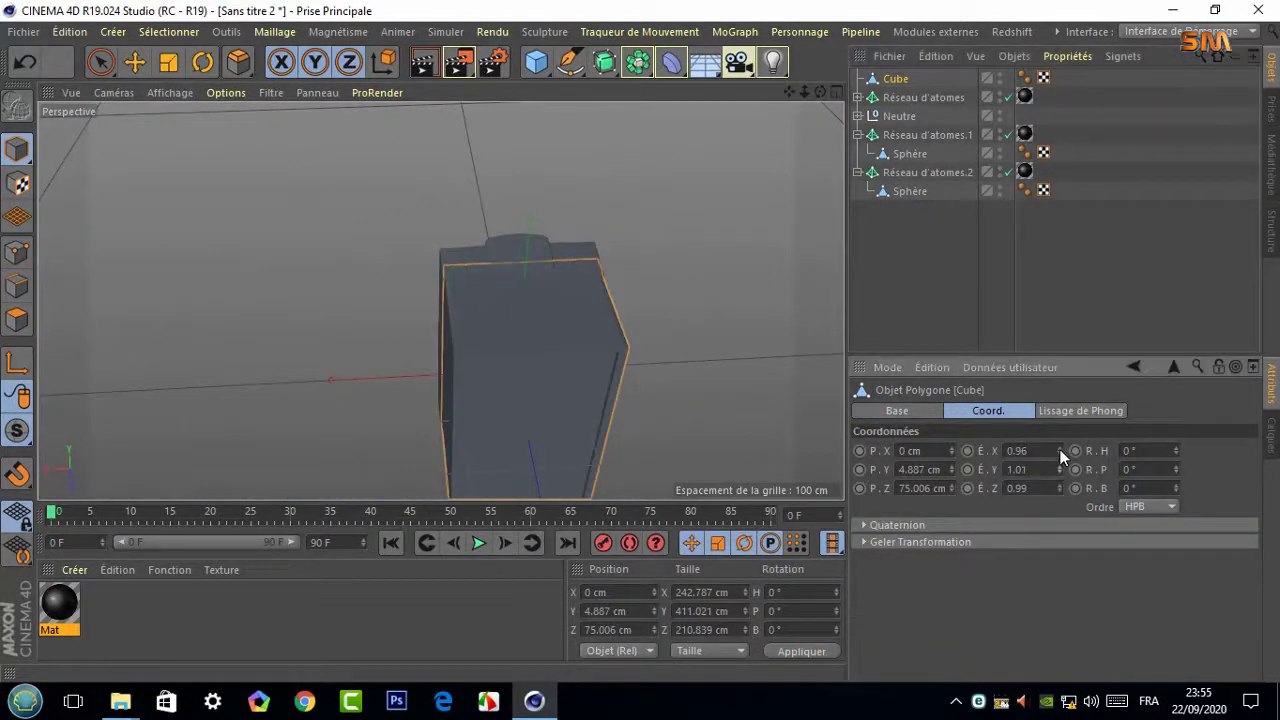
pyautogui.keyDown('alt'); pyautogui.moveTo(440, 300); pyautogui.dragTo(440, 300); pyautogui.keyUp('alt')
pyautogui.click(860, 264)
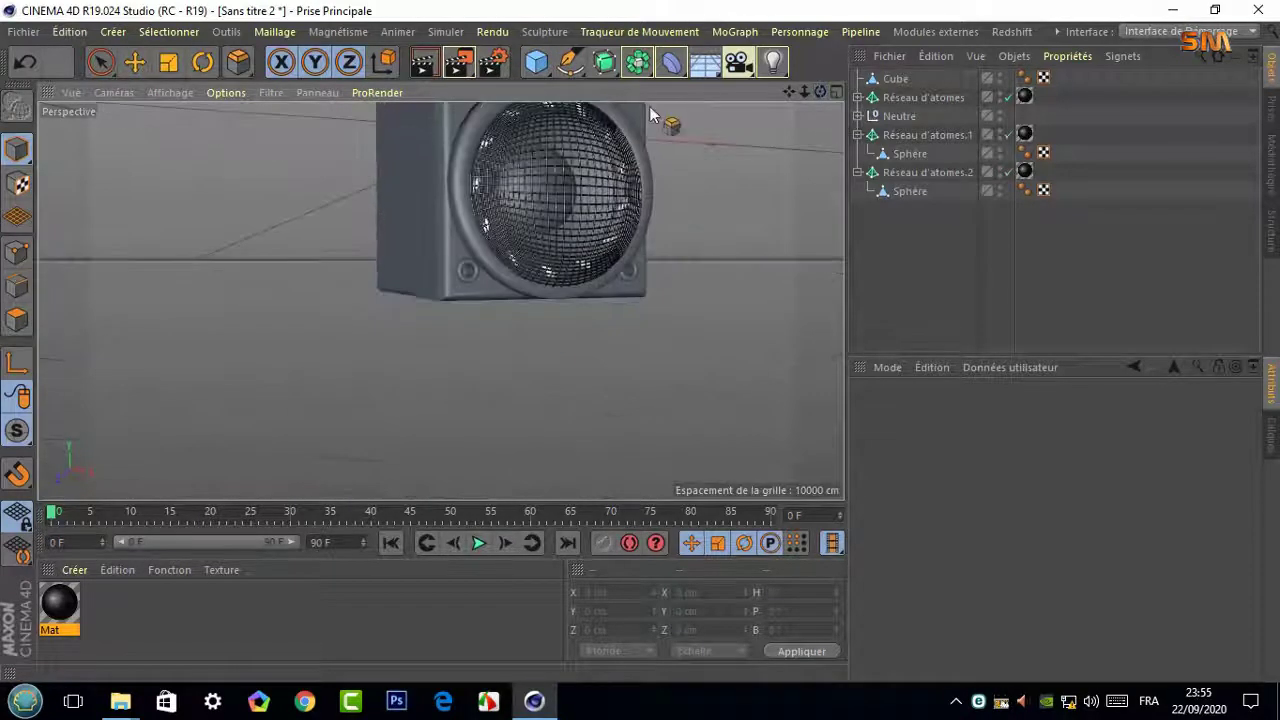
# Add a cube below the speaker and scale it down to about 55.8 cm
pyautogui.keyDown('alt'); pyautogui.moveTo(665, 120); pyautogui.dragTo(665, 140); pyautogui.keyUp('alt')
pyautogui.click(536, 62)
pyautogui.click(745, 88)
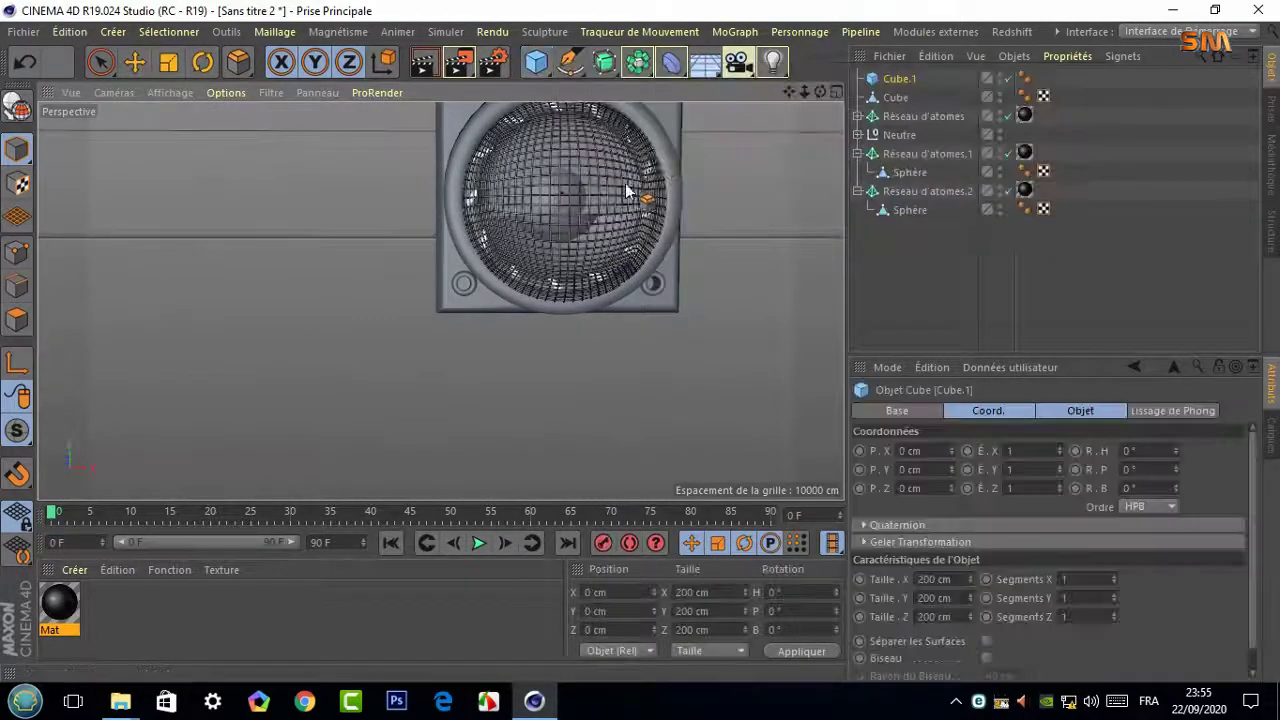
pyautogui.scroll(-3, 440, 300)
pyautogui.press('e')
pyautogui.moveTo(580, 112); pyautogui.dragTo(578, 245)
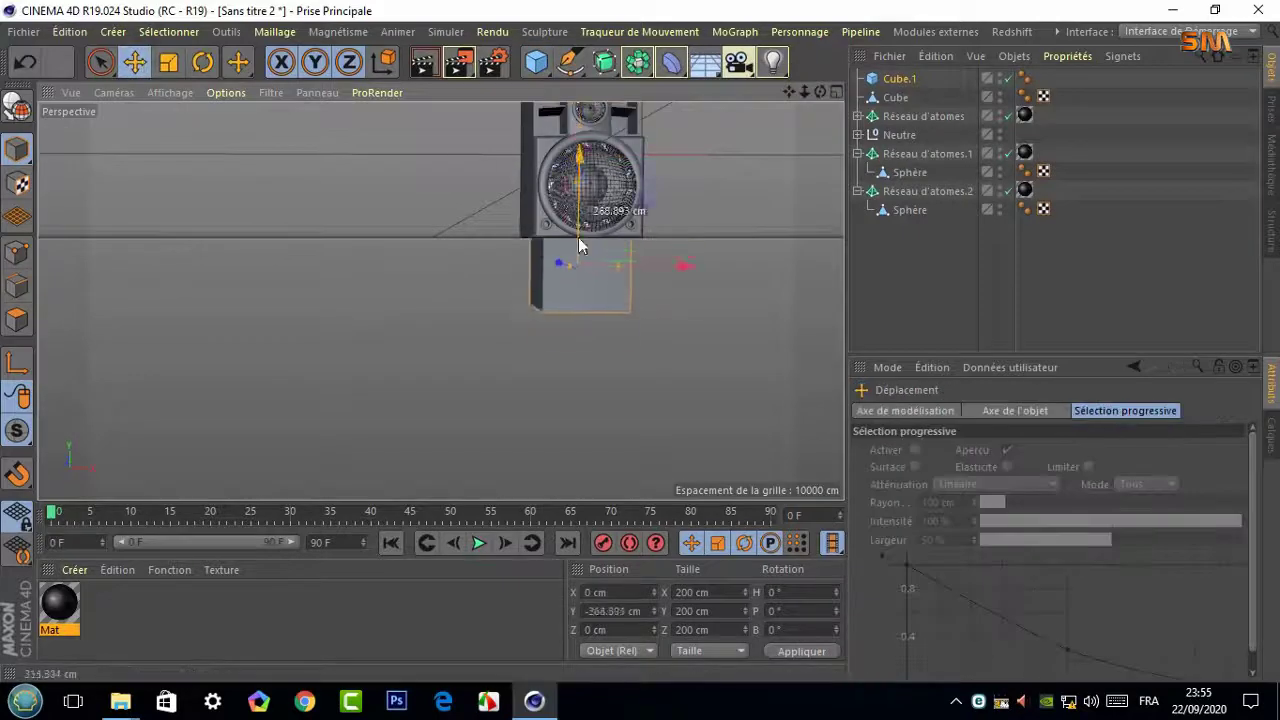
pyautogui.click(168, 62)
pyautogui.moveTo(690, 300); pyautogui.dragTo(618, 302)
pyautogui.scroll(2, 562, 271)
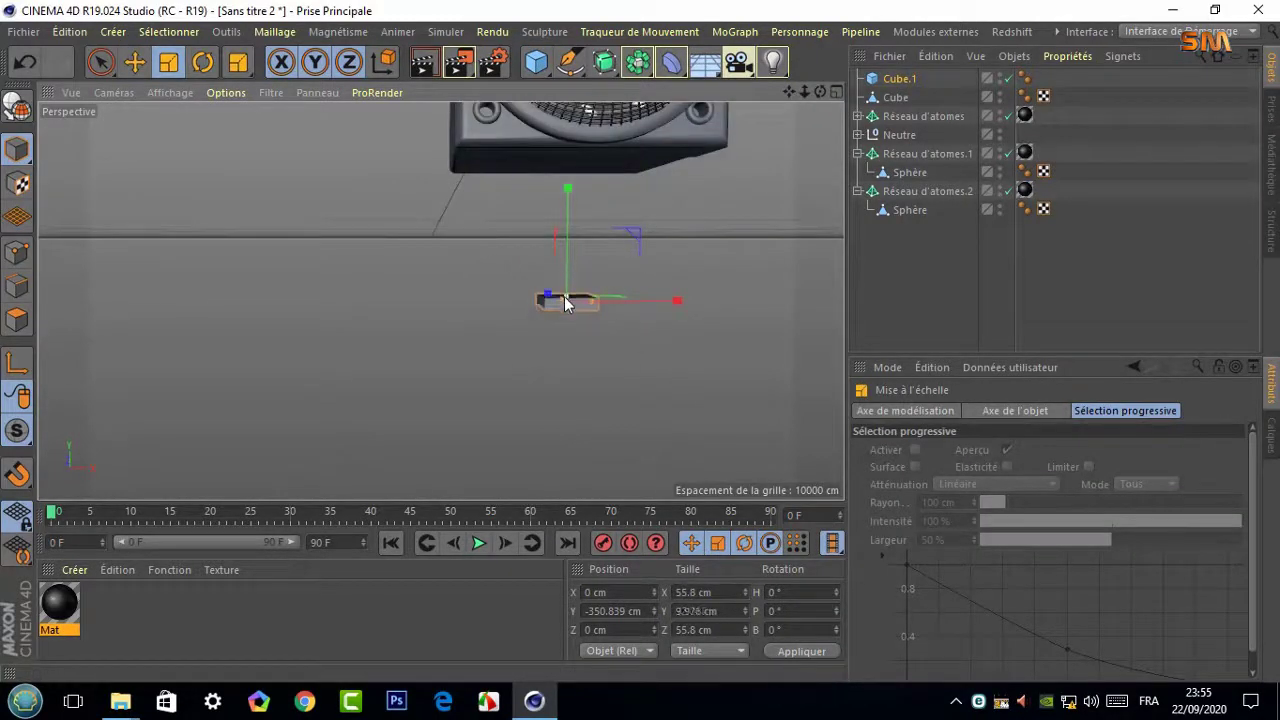
pyautogui.scroll(3, 587, 306)
pyautogui.scroll(3, 440, 297)
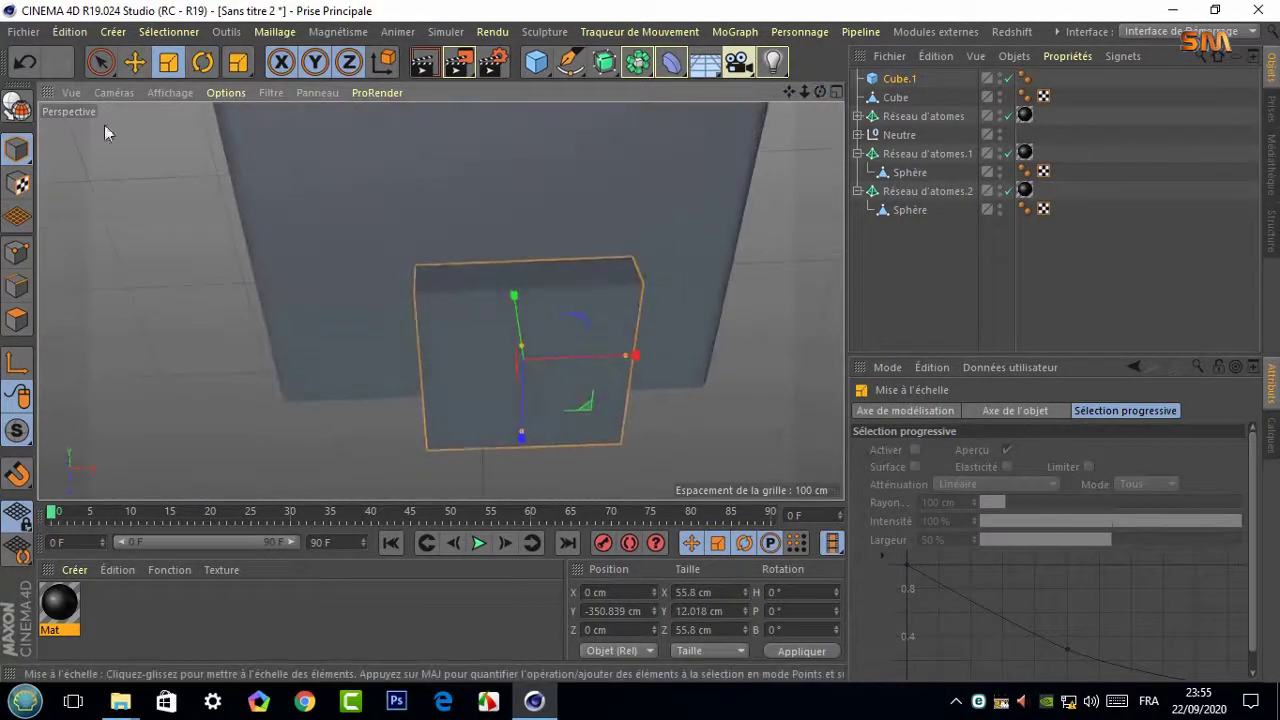
# Make the foot cube editable, extrude its face inward and scale it to 45.365 cm
pyautogui.click(16, 104)
pyautogui.click(16, 320)
pyautogui.rightClick(779, 368)
pyautogui.click(805, 381)
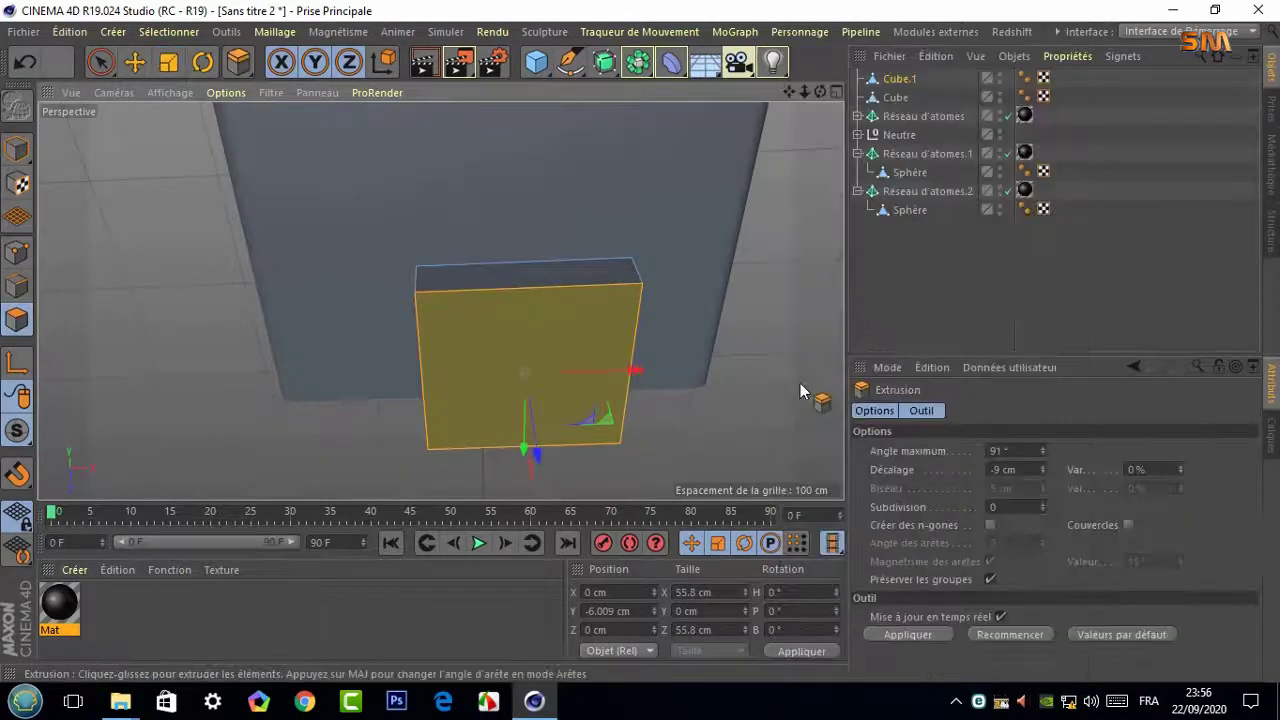
pyautogui.click(168, 62)
pyautogui.moveTo(138, 164); pyautogui.dragTo(110, 166)
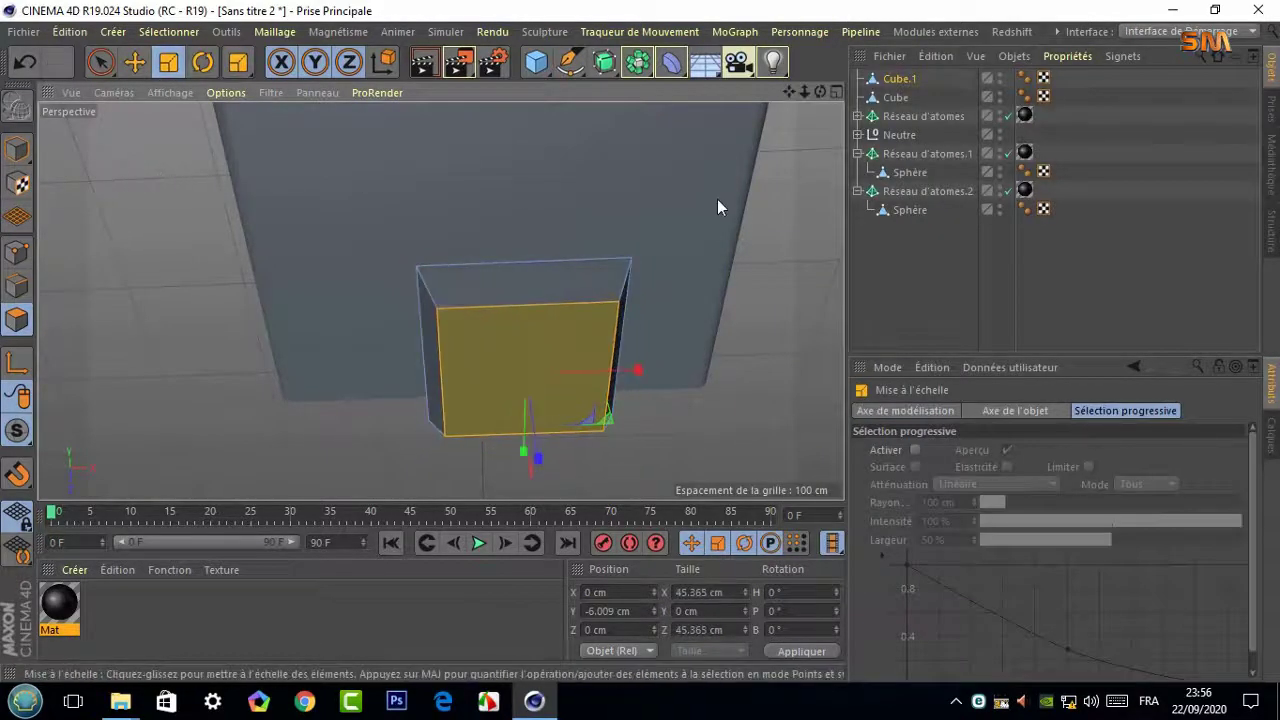
pyautogui.scroll(-3, 765, 240)
pyautogui.scroll(-2, 773, 251)
# Place the foot at a cabinet corner and paste a duplicate at the opposite corner
pyautogui.click(836, 92)
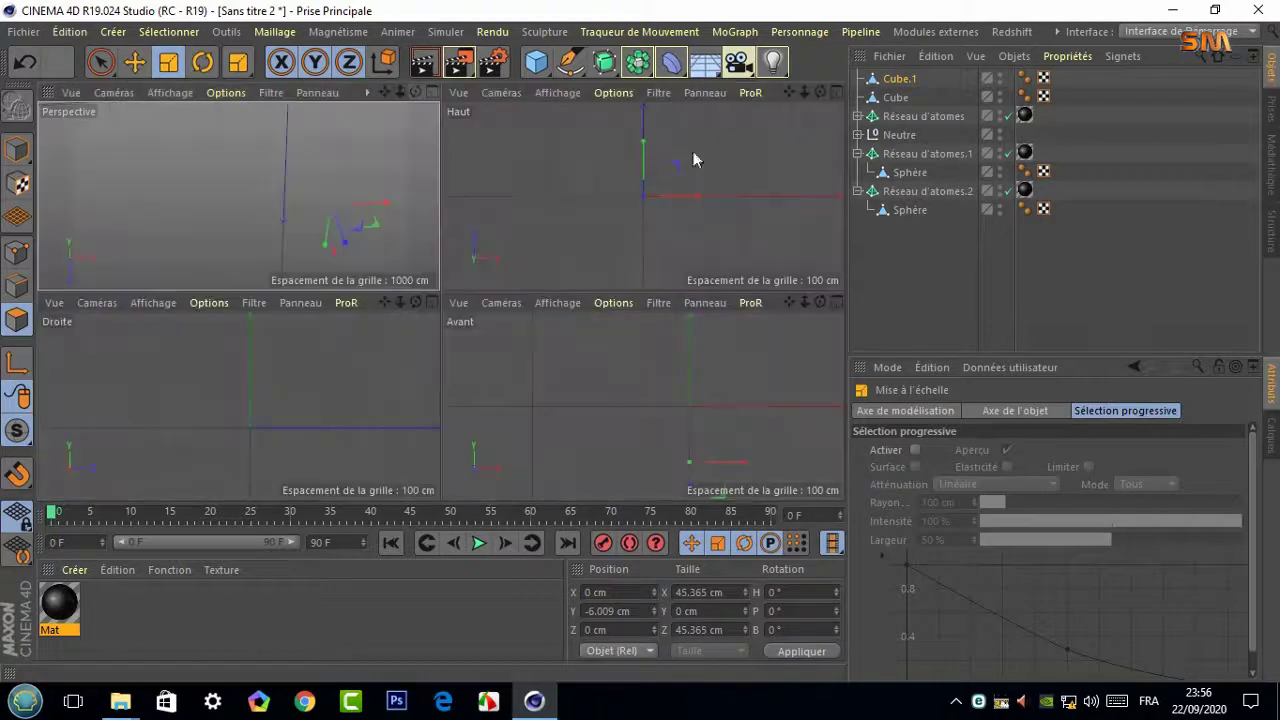
pyautogui.click(836, 92)
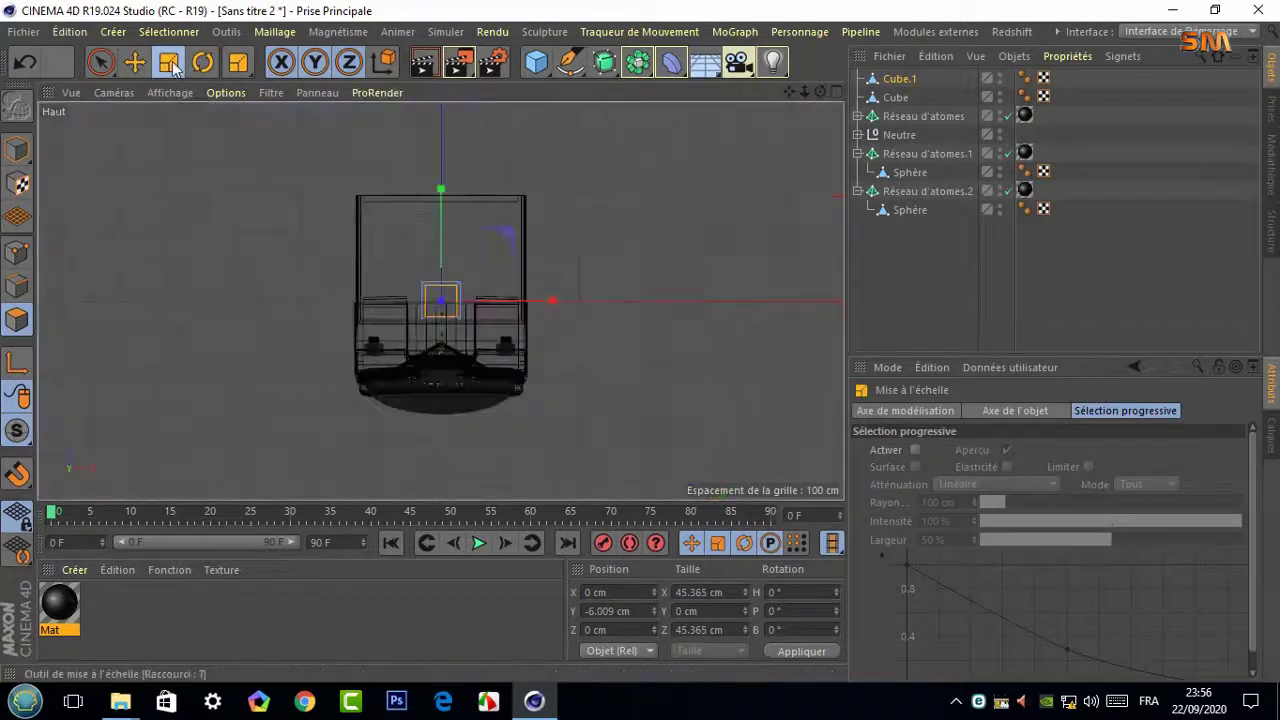
pyautogui.press('e')
pyautogui.moveTo(441, 258); pyautogui.dragTo(441, 256)
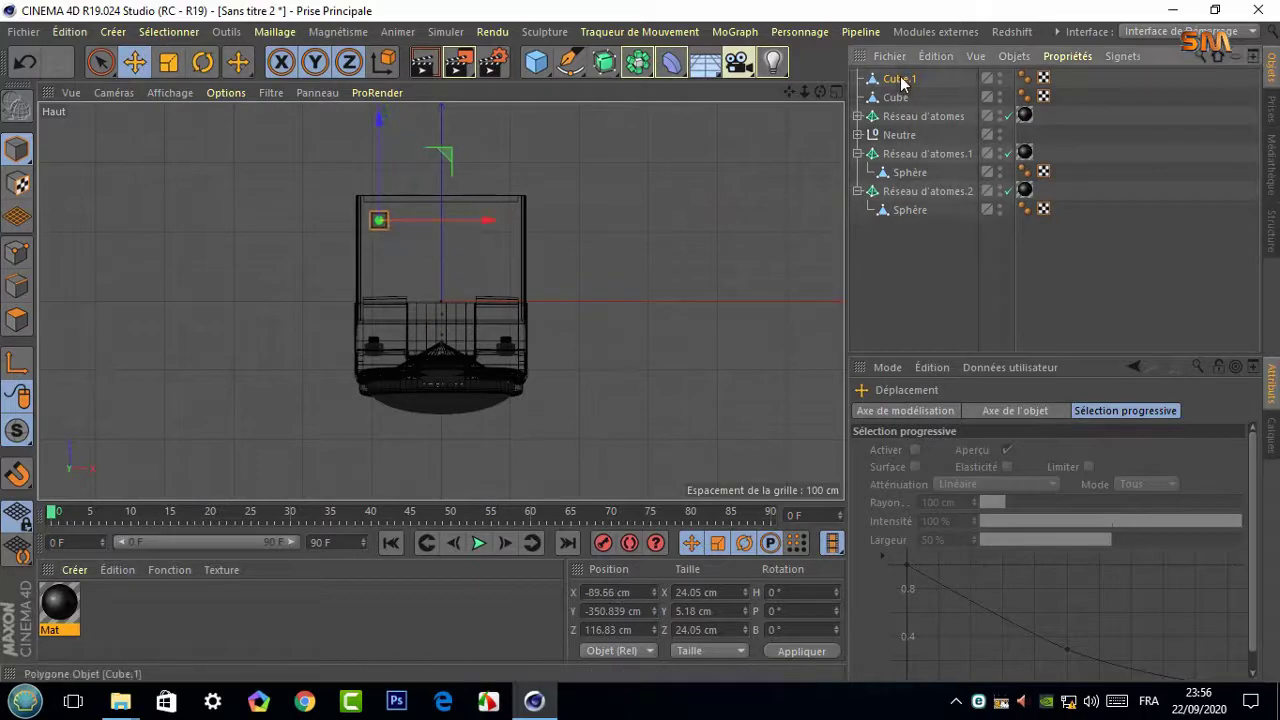
pyautogui.hotkey('ctrl', 'c')
pyautogui.hotkey('ctrl', 'v')
pyautogui.moveTo(445, 222); pyautogui.dragTo(563, 233)
# Copy both feet and move the copies to the remaining two corners
pyautogui.moveTo(908, 77); pyautogui.dragTo(1014, 232)
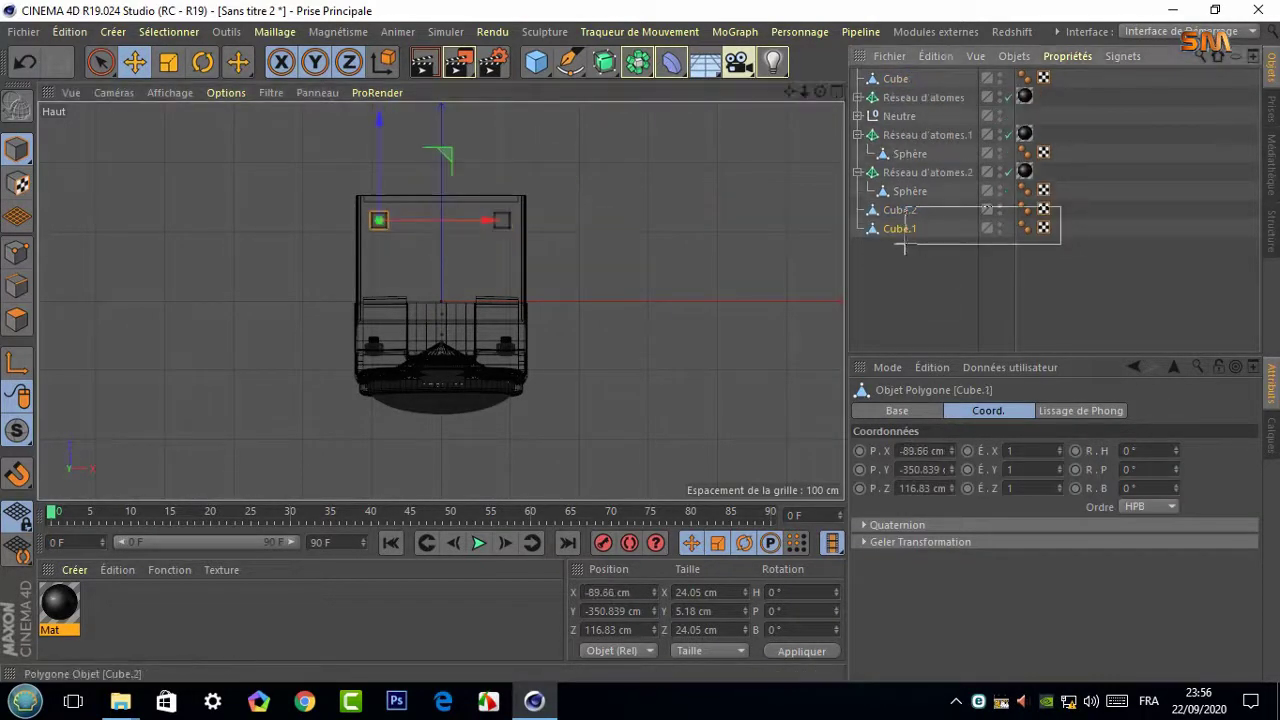
pyautogui.moveTo(903, 245); pyautogui.dragTo(904, 243)
pyautogui.hotkey('ctrl', 'c')
pyautogui.hotkey('ctrl', 'v')
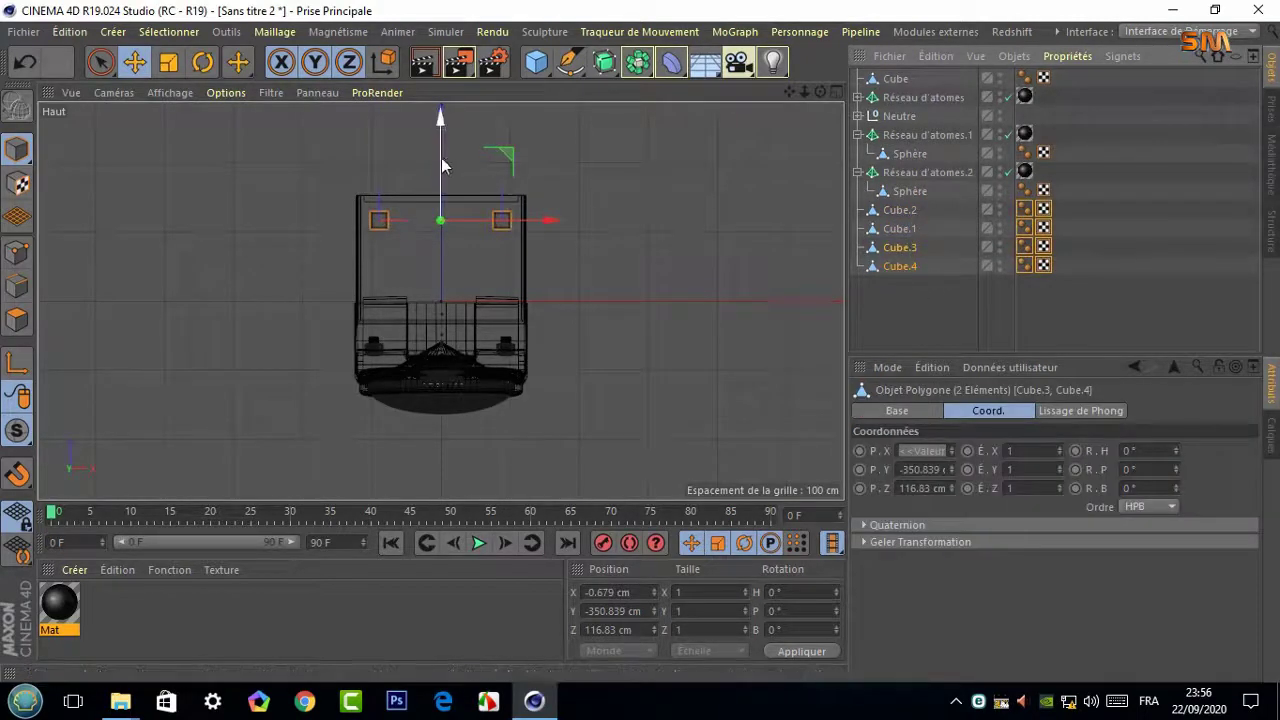
pyautogui.moveTo(440, 123); pyautogui.dragTo(421, 286)
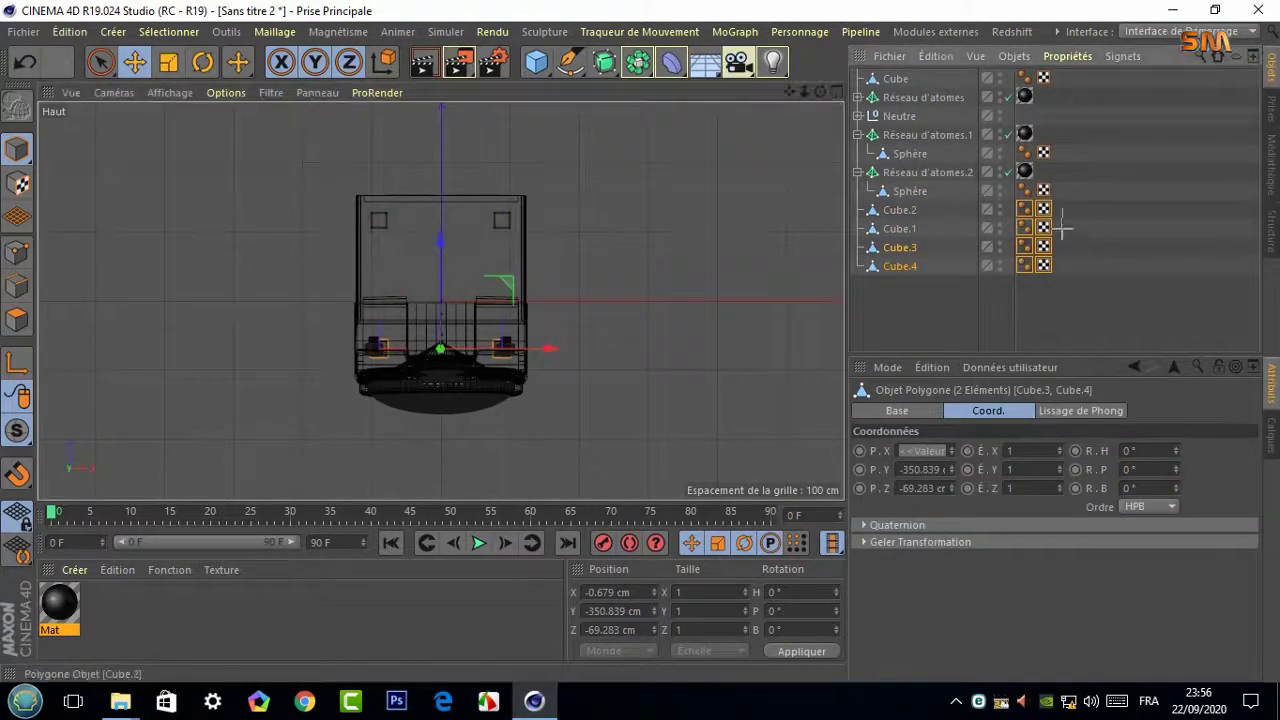
pyautogui.moveTo(1057, 200); pyautogui.dragTo(990, 284)
pyautogui.middleClick(801, 111)
# Raise the four feet up under the cabinet and group them into the null Neutre.1
pyautogui.middleClick(826, 318)
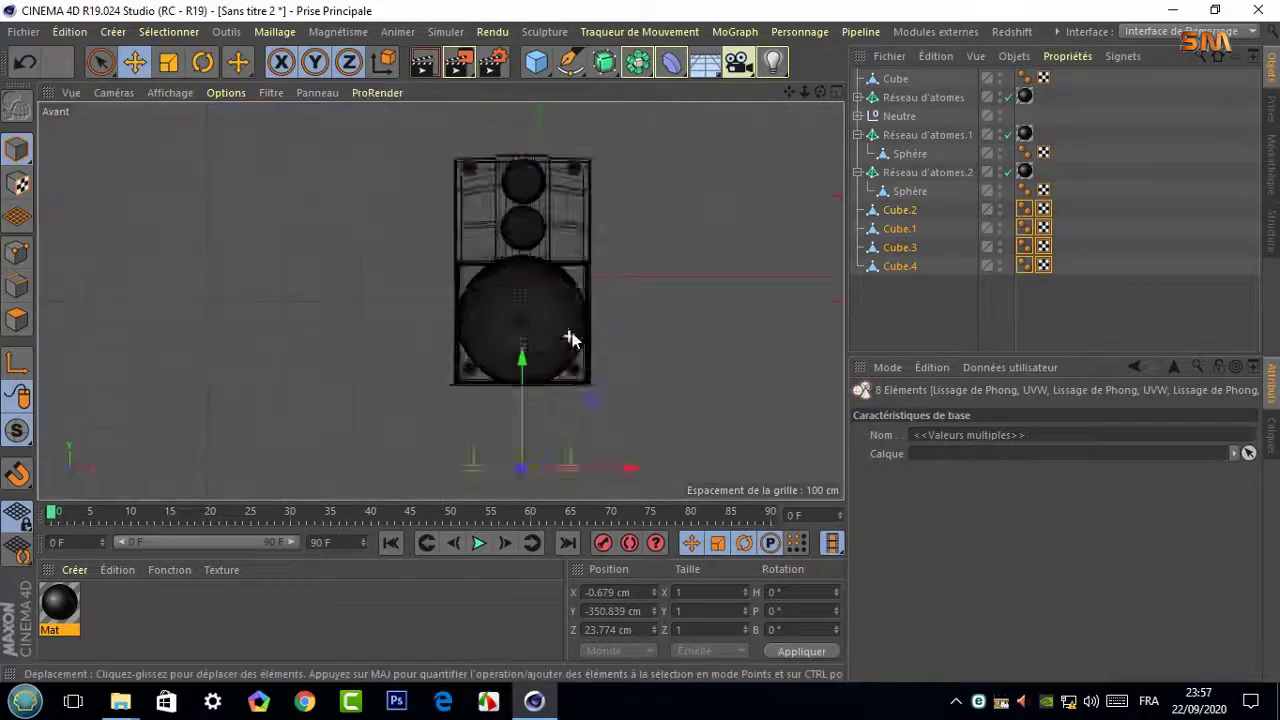
pyautogui.moveTo(518, 420); pyautogui.dragTo(510, 373)
pyautogui.moveTo(505, 297)
pyautogui.mouseDown()
pyautogui.moveTo(440, 300)
pyautogui.moveTo(600, 300)
pyautogui.mouseUp()
pyautogui.press('F1')
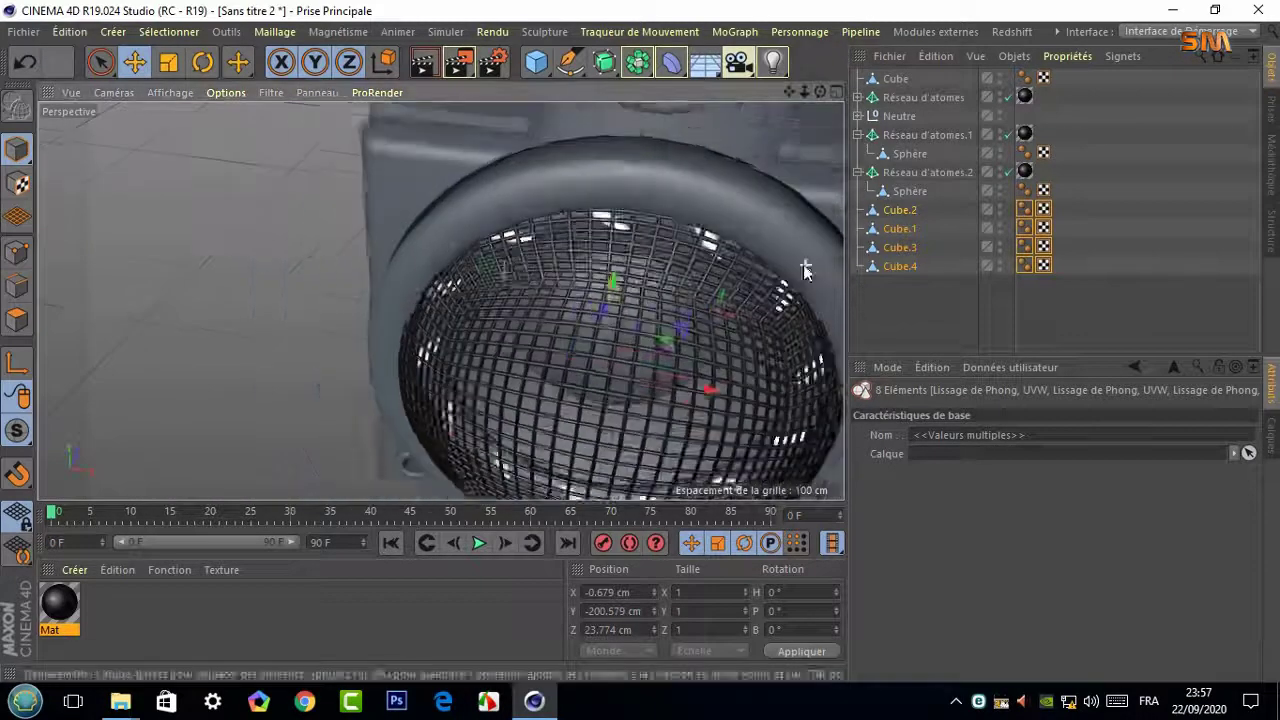
pyautogui.rightClick(900, 240)
pyautogui.click(950, 286)
pyautogui.click(950, 286)
# Add a new cube and flatten it into a thin bar 8.338 cm tall
pyautogui.moveTo(827, 94)
pyautogui.mouseDown()
pyautogui.moveTo(773, 93)
pyautogui.moveTo(443, 297)
pyautogui.mouseUp()
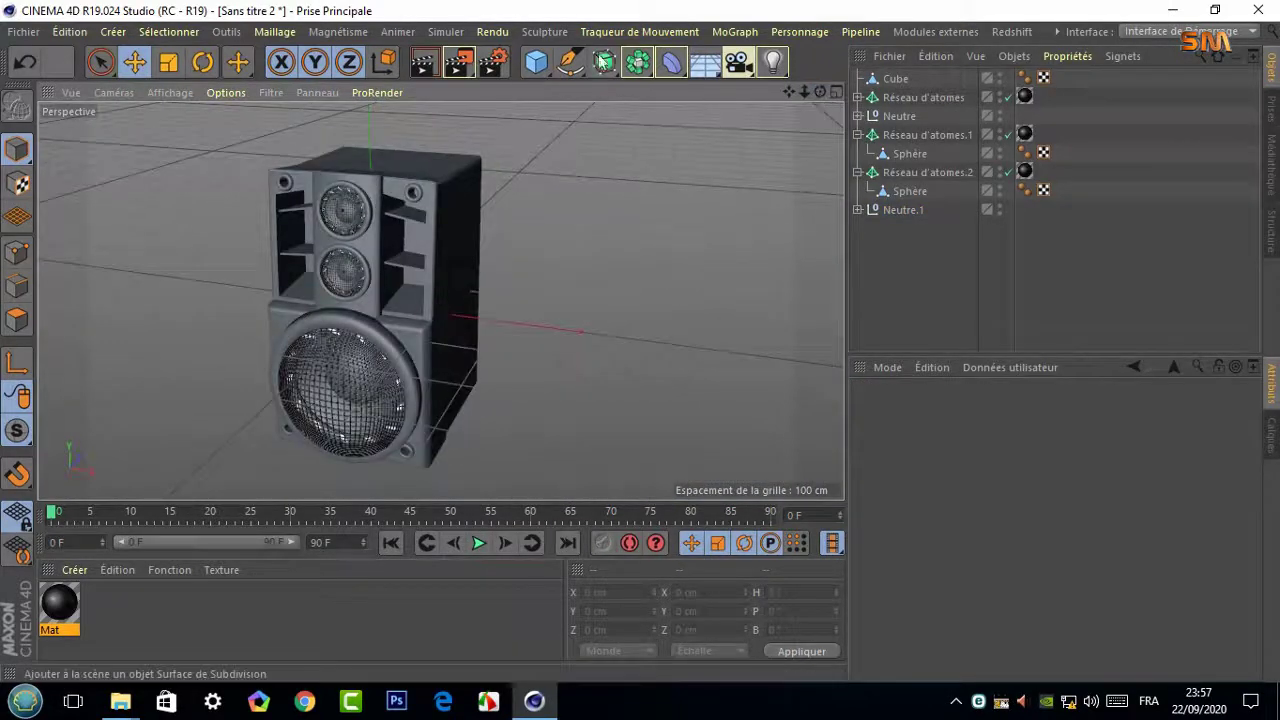
pyautogui.click(537, 62)
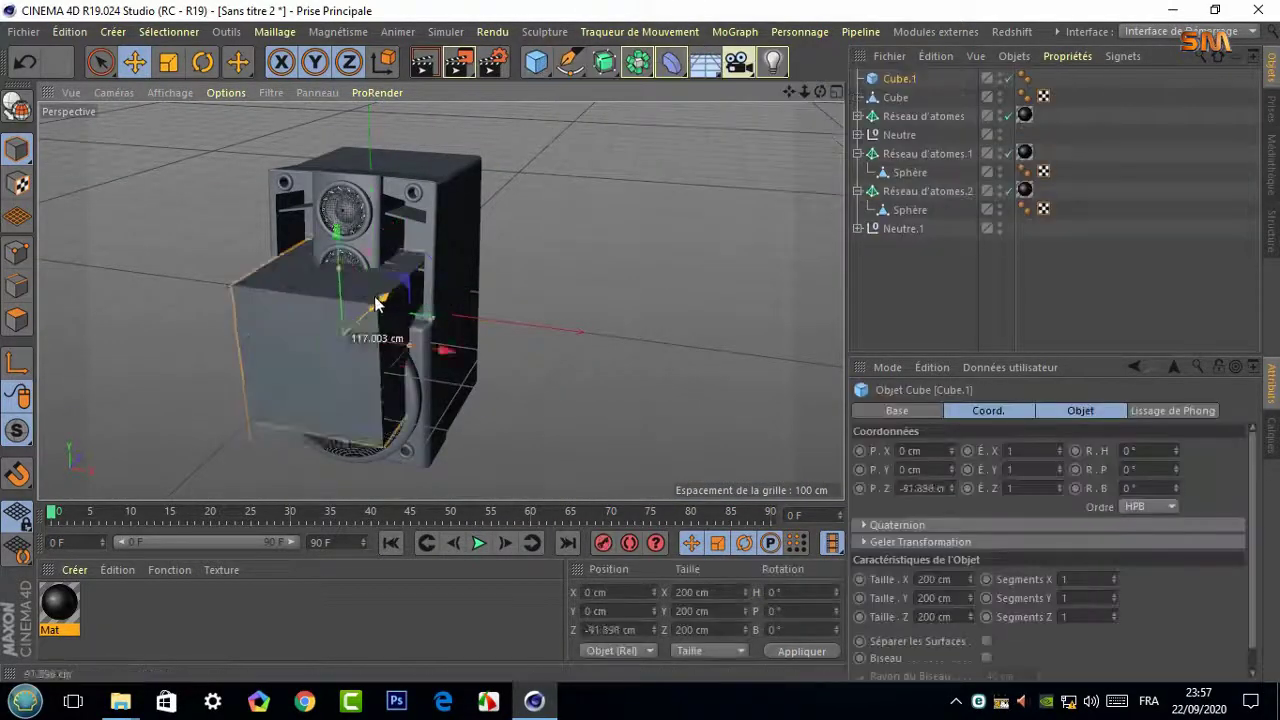
pyautogui.moveTo(316, 286); pyautogui.dragTo(319, 351)
pyautogui.moveTo(365, 316)
pyautogui.mouseDown()
pyautogui.moveTo(325, 350)
pyautogui.moveTo(365, 370)
pyautogui.moveTo(330, 430)
pyautogui.mouseUp()
# Lower the bar onto the bottom of the woofer grille and shrink it to 40.127 cm wide
pyautogui.middleClick(769, 171)
pyautogui.middleClick(836, 289)
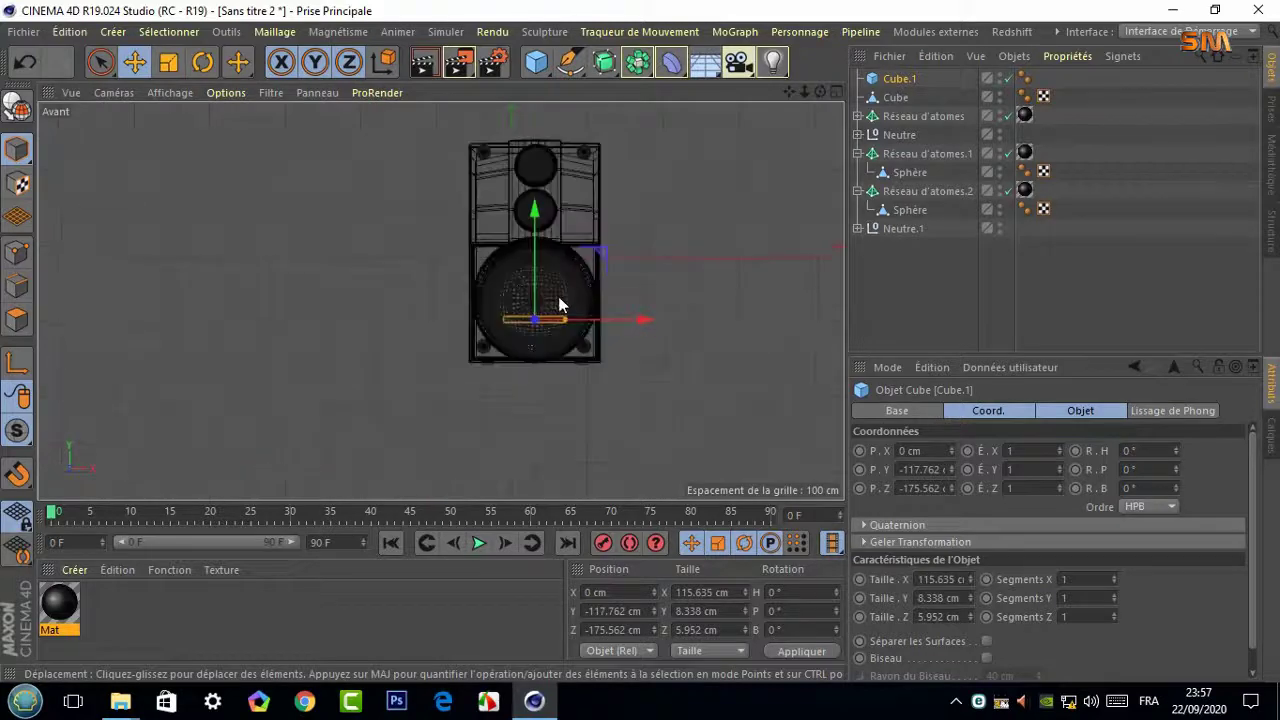
pyautogui.scroll(3, 560, 305)
pyautogui.moveTo(505, 334)
pyautogui.mouseDown()
pyautogui.moveTo(505, 303)
pyautogui.moveTo(483, 350)
pyautogui.mouseUp()
pyautogui.scroll(3, 505, 316)
pyautogui.moveTo(562, 404); pyautogui.dragTo(486, 400)
pyautogui.scroll(3, 489, 406)
pyautogui.scroll(2, 627, 346)
# Show wireframe lines in the perspective view and subdivide the bar into 22 width segments
pyautogui.middleClick(628, 346)
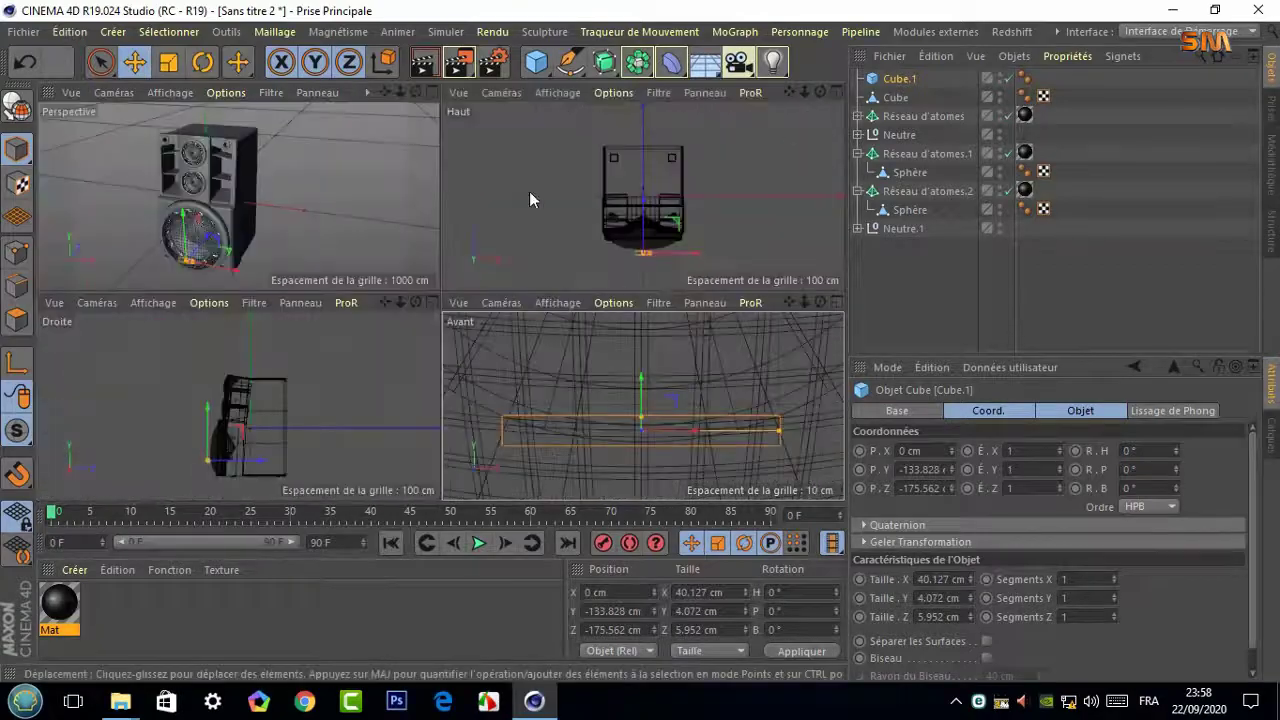
pyautogui.click(432, 92)
pyautogui.moveTo(402, 119)
pyautogui.keyDown('alt'); pyautogui.mouseDown()
pyautogui.moveTo(440, 297)
pyautogui.moveTo(271, 312)
pyautogui.moveTo(244, 301)
pyautogui.mouseUp(); pyautogui.keyUp('alt')
pyautogui.scroll(5, 440, 298)
pyautogui.scroll(3, 440, 299)
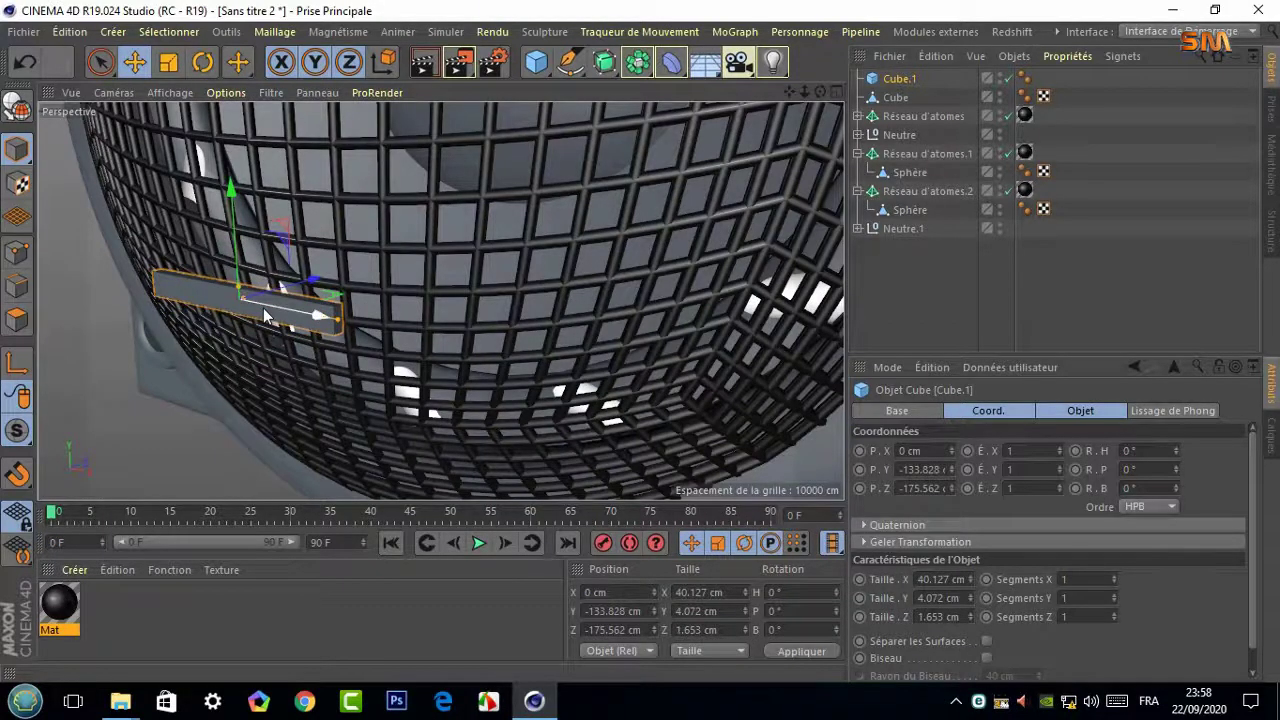
pyautogui.click(170, 92)
pyautogui.click(200, 125)
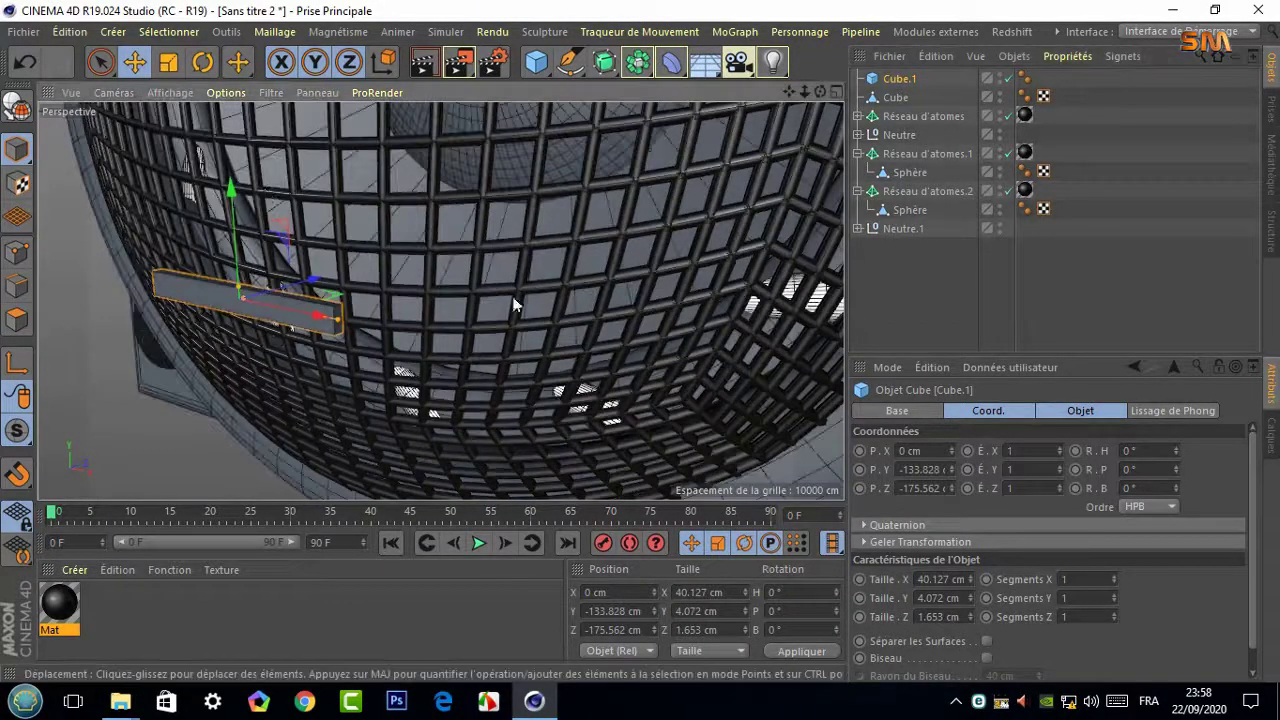
pyautogui.moveTo(1115, 576); pyautogui.dragTo(1115, 540)
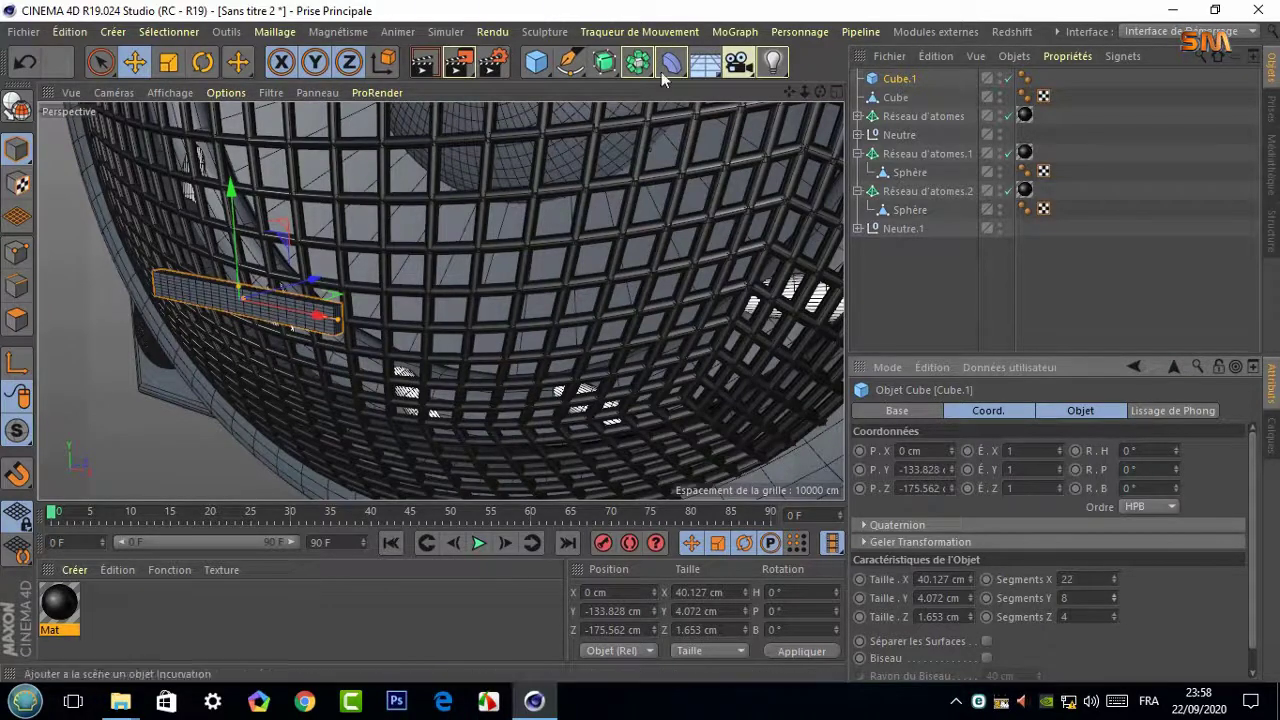
# Add a MoText object reading 'PANASONIC' with a Cap and Fillet start cap
pyautogui.click(735, 31)
pyautogui.click(762, 330)
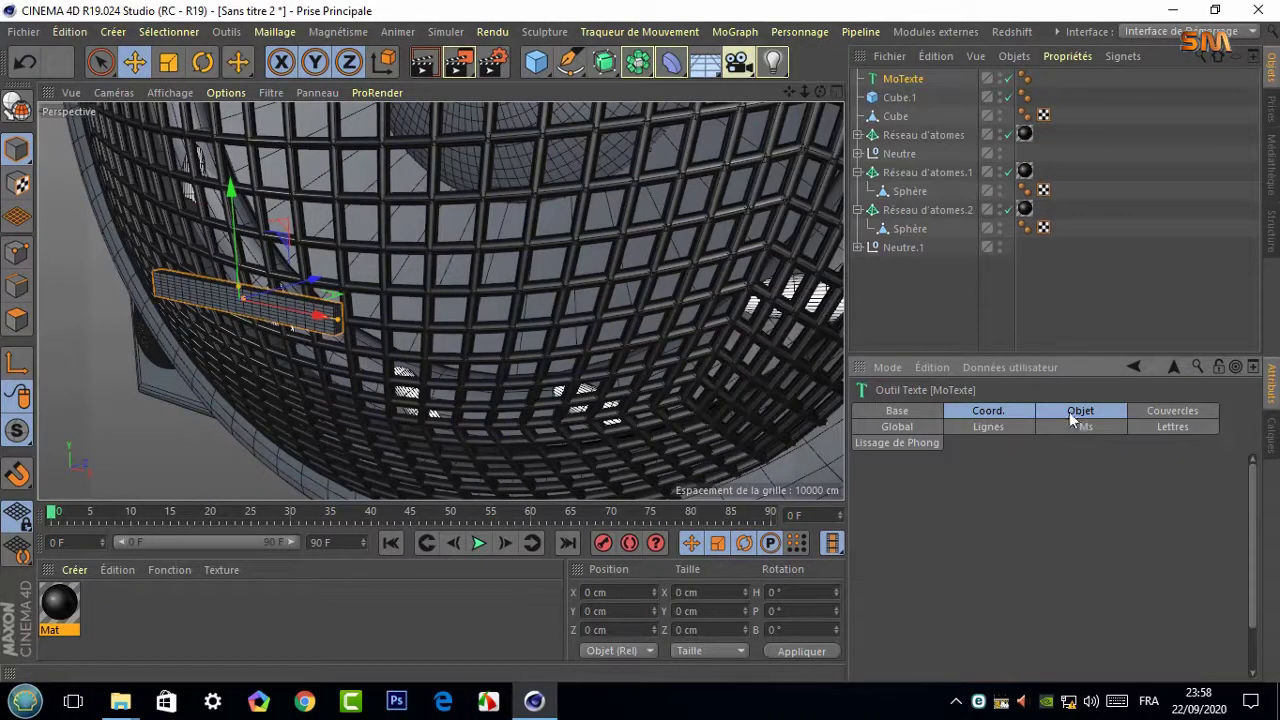
pyautogui.write('PA')
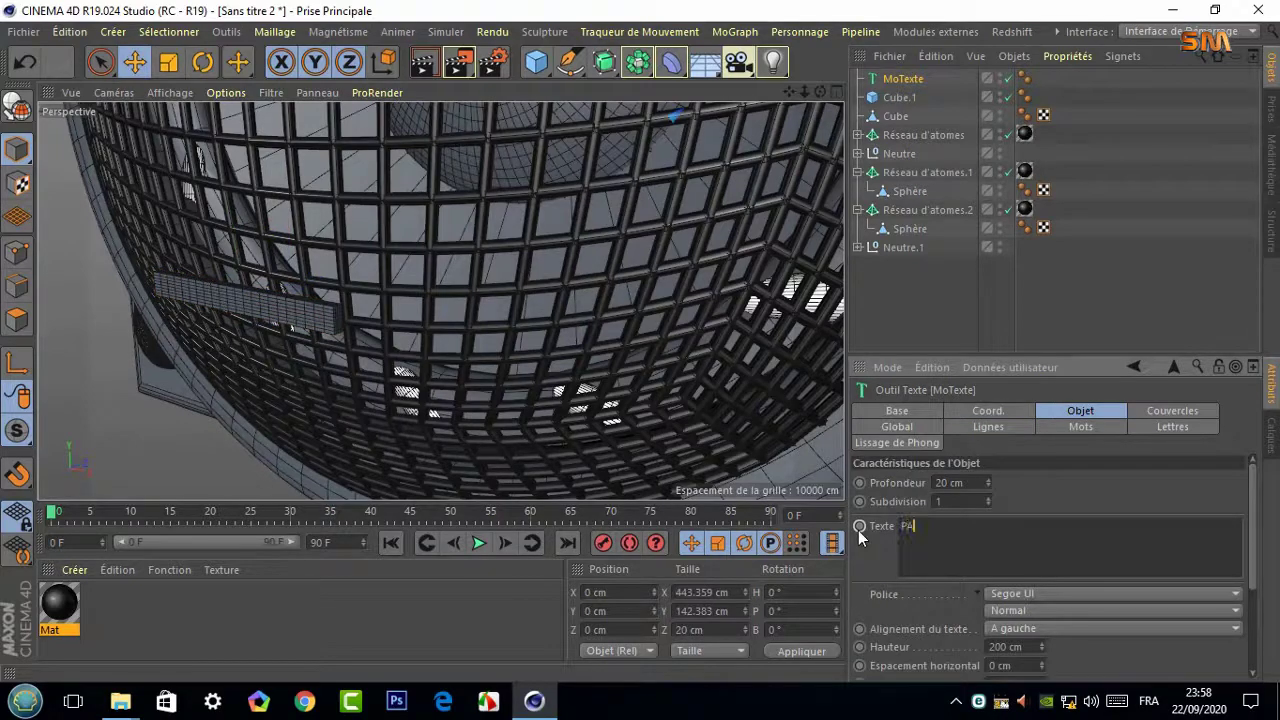
pyautogui.write('NASONIC')
pyautogui.scroll(-10, 440, 300)
pyautogui.moveTo(700, 150); pyautogui.dragTo(700, 330)
pyautogui.scroll(-5, 700, 250)
pyautogui.moveTo(786, 91)
pyautogui.mouseDown()
pyautogui.moveTo(823, 93)
pyautogui.moveTo(792, 95)
pyautogui.mouseUp()
pyautogui.click(1172, 410)
pyautogui.click(1135, 482)
pyautogui.click(1086, 558)
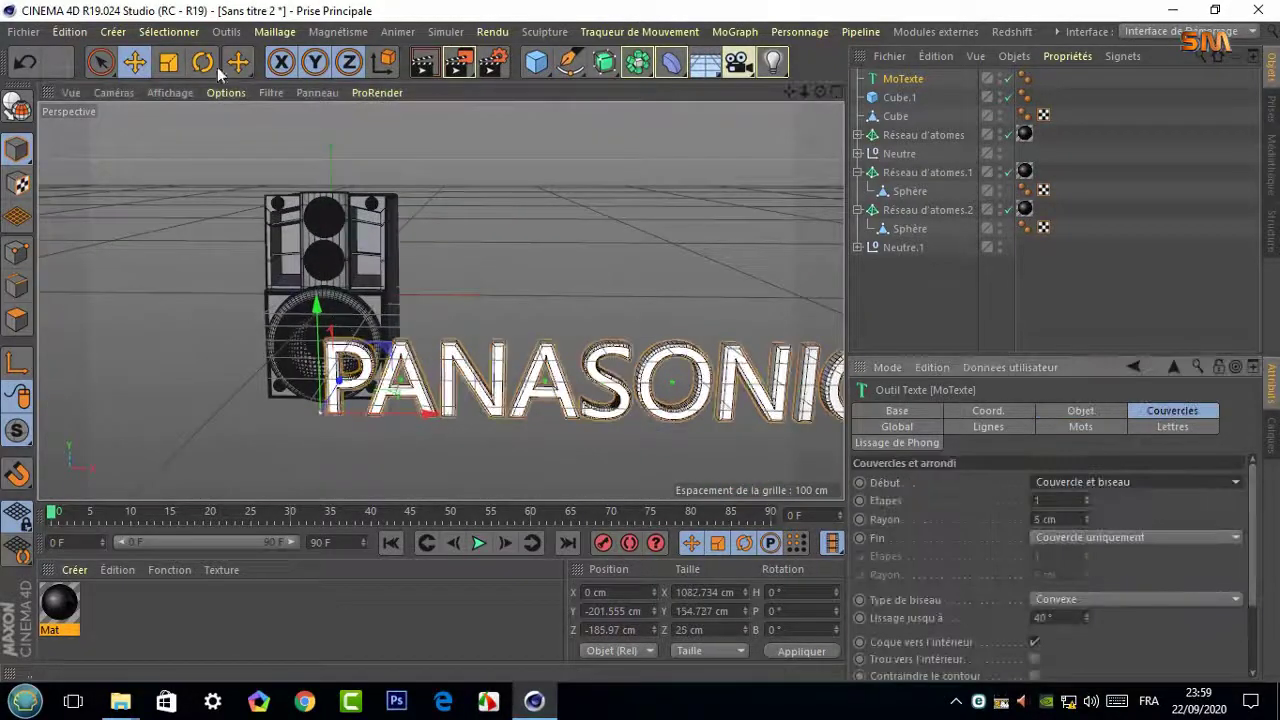
# Shrink the PANASONIC text to a tiny size and move it up onto the grille plate
pyautogui.click(168, 62)
pyautogui.moveTo(200, 255); pyautogui.dragTo(67, 255)
pyautogui.scroll(3, 300, 360)
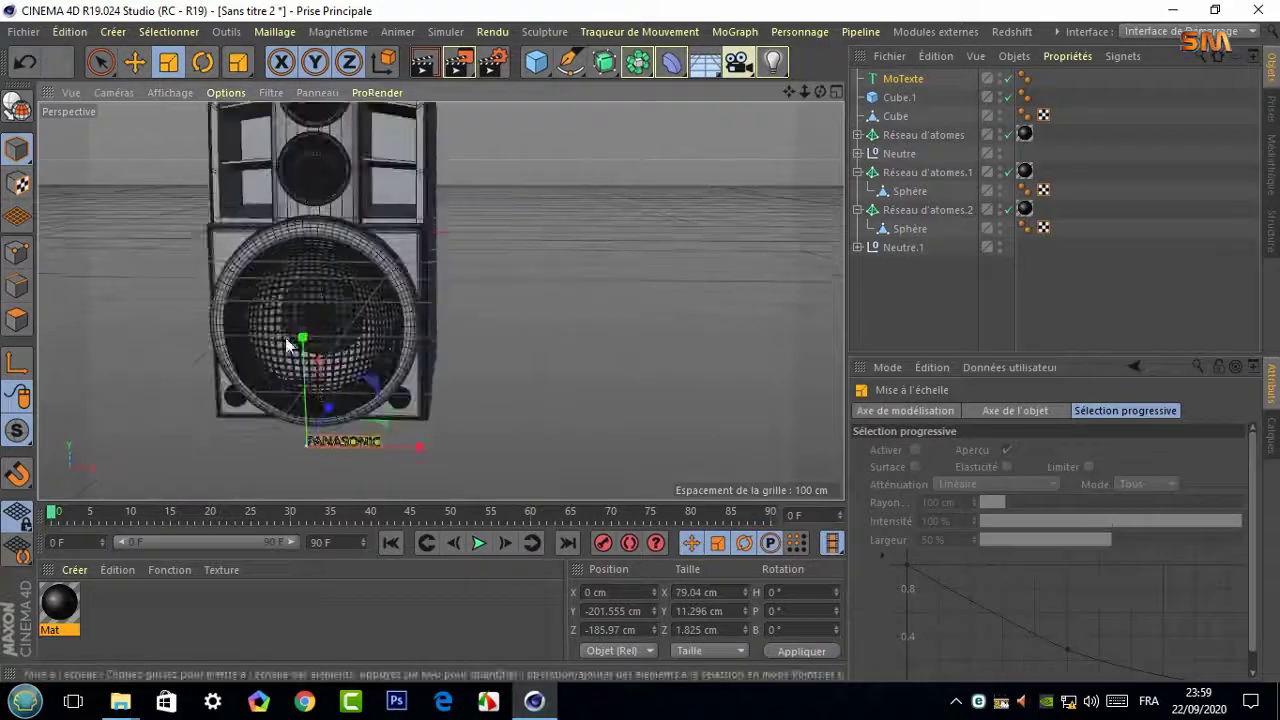
pyautogui.press('e')
pyautogui.scroll(3, 330, 425)
pyautogui.moveTo(334, 431)
pyautogui.mouseDown()
pyautogui.moveTo(268, 348)
pyautogui.moveTo(160, 300)
pyautogui.mouseUp()
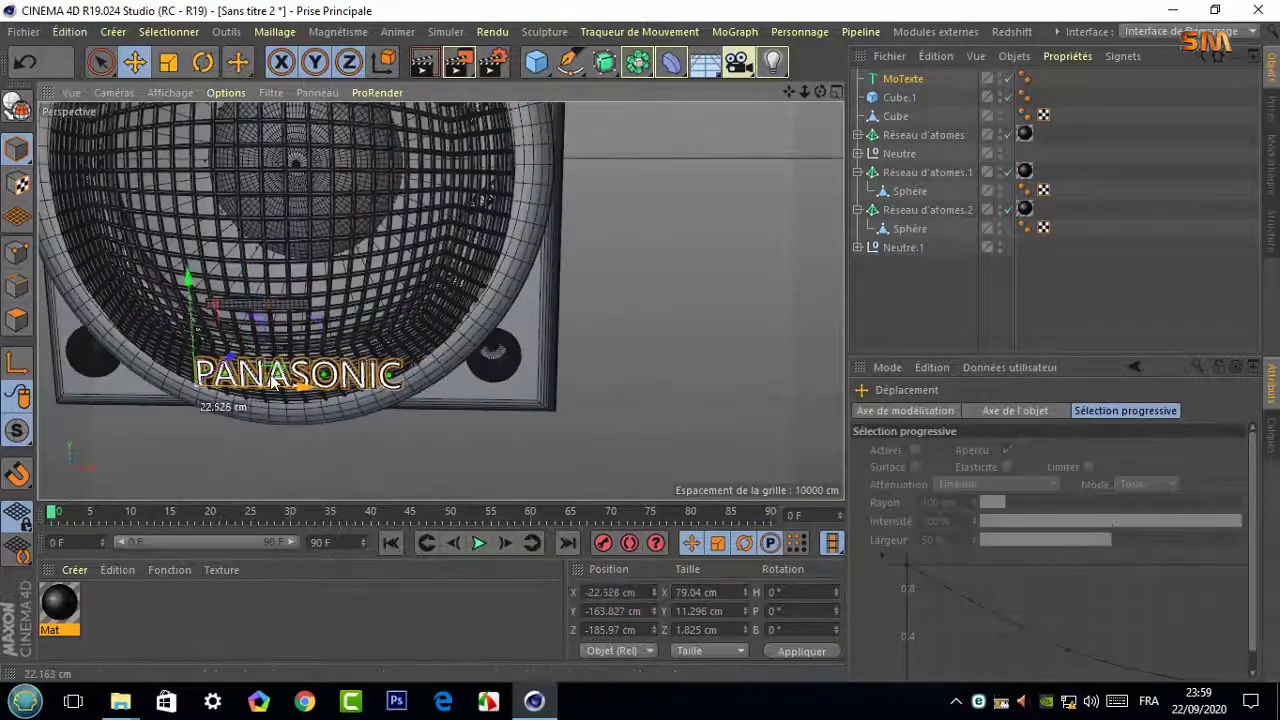
pyautogui.moveTo(440, 299)
pyautogui.keyDown('alt'); pyautogui.mouseDown()
pyautogui.moveTo(330, 240)
pyautogui.moveTo(300, 255)
pyautogui.moveTo(197, 145)
pyautogui.moveTo(155, 145)
pyautogui.mouseUp(); pyautogui.keyUp('alt')
pyautogui.scroll(3, 300, 255)
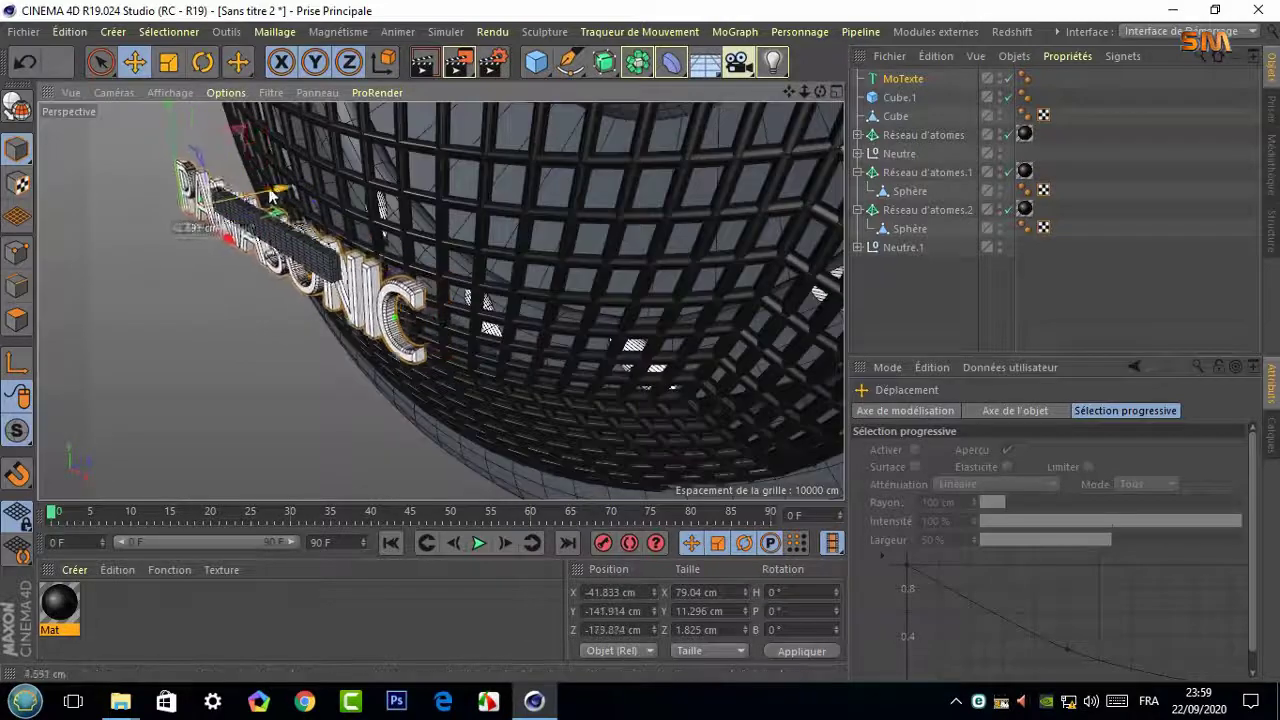
pyautogui.moveTo(484, 300)
pyautogui.keyDown('alt'); pyautogui.mouseDown()
pyautogui.moveTo(300, 255)
pyautogui.moveTo(280, 290)
pyautogui.mouseUp(); pyautogui.keyUp('alt')
# Refine the text's scale and position until it fits the plate
pyautogui.press('t')
pyautogui.moveTo(163, 181); pyautogui.dragTo(100, 181)
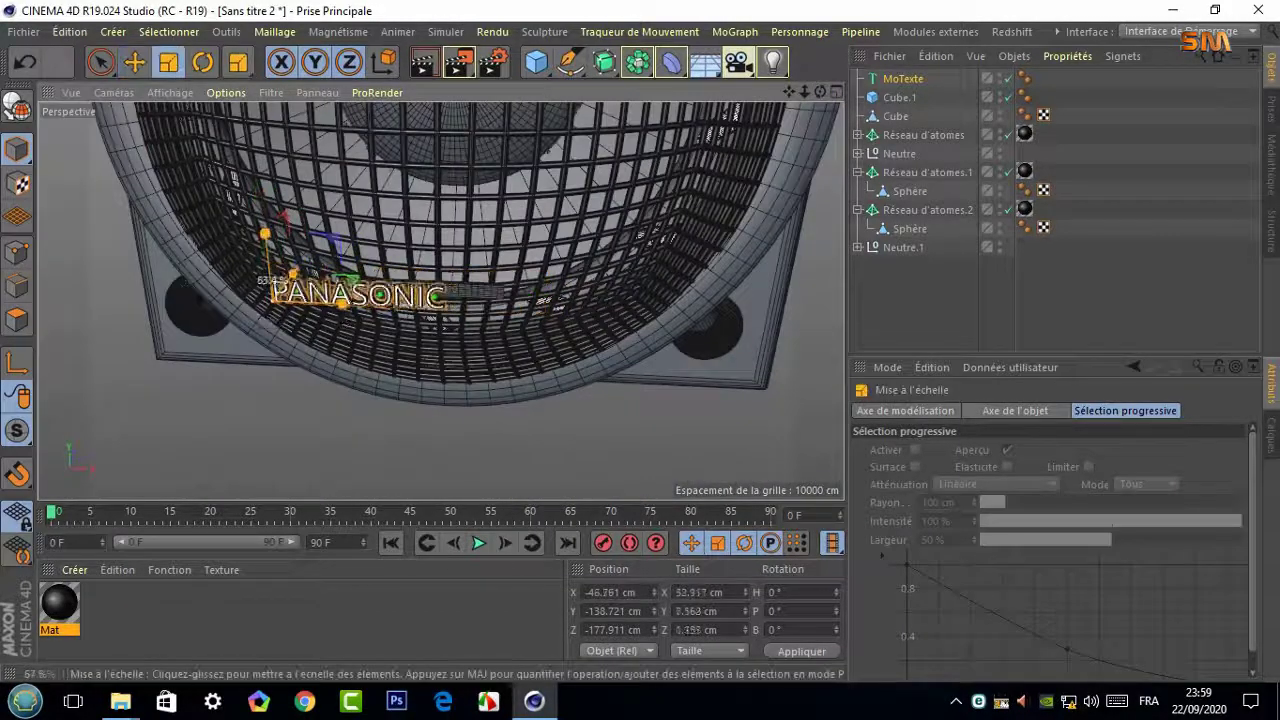
pyautogui.click(903, 78)
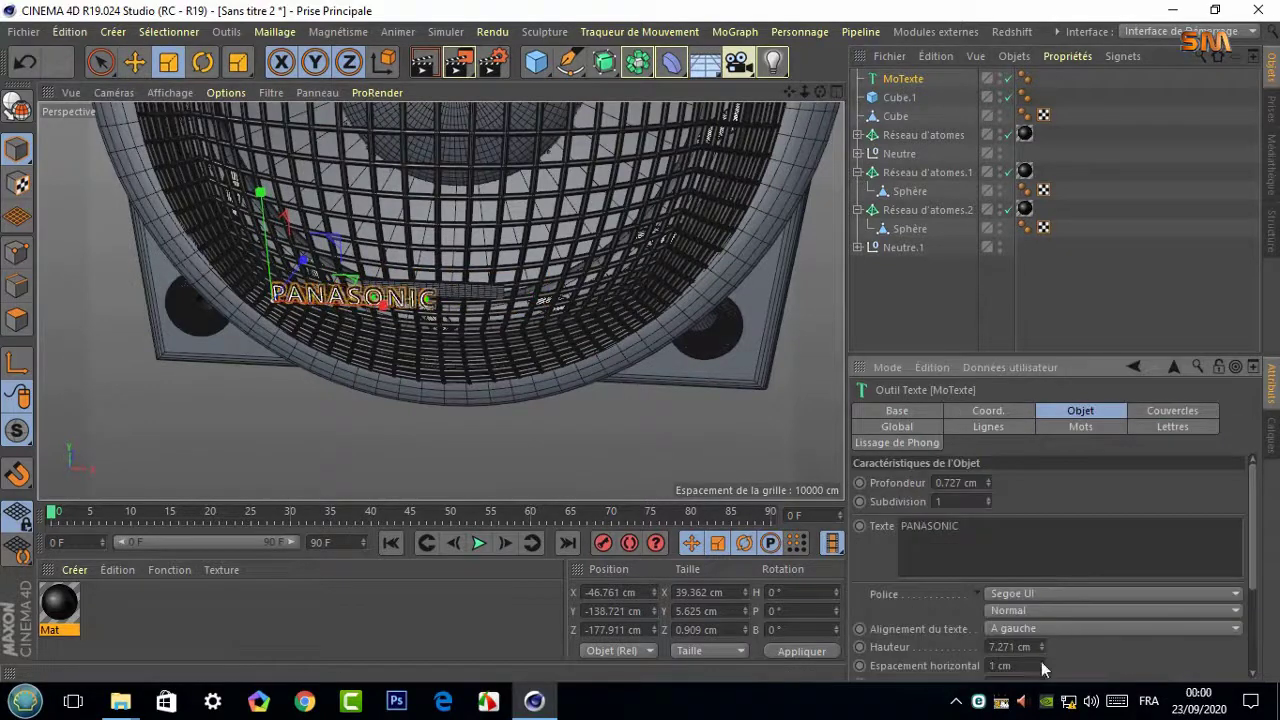
pyautogui.press('e')
pyautogui.moveTo(420, 300); pyautogui.dragTo(484, 276)
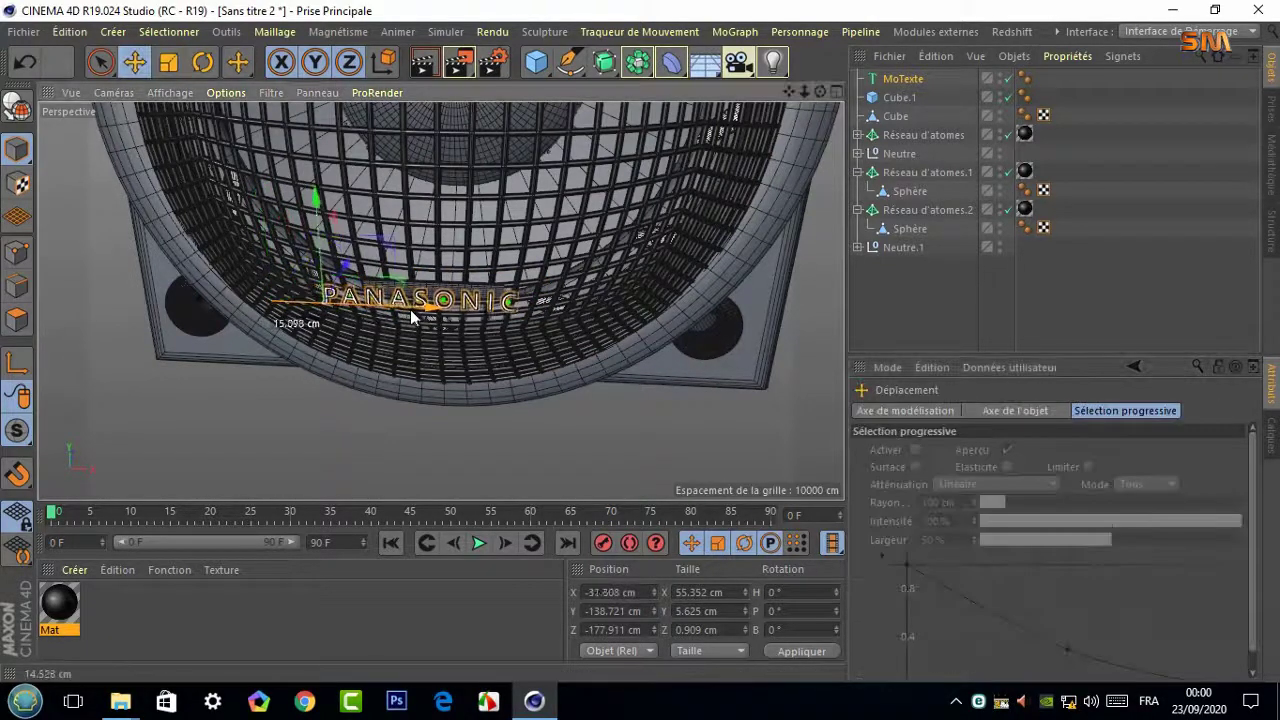
pyautogui.moveTo(350, 270); pyautogui.dragTo(350, 267)
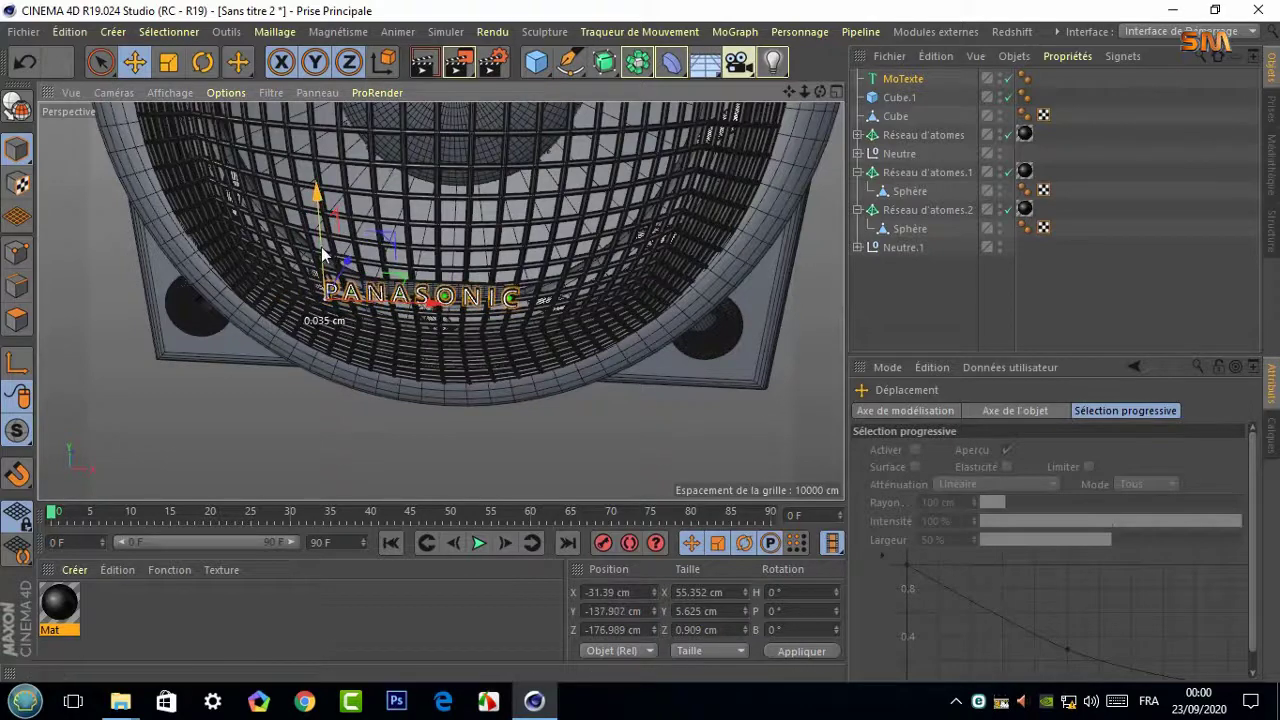
pyautogui.scroll(5, 347, 265)
pyautogui.press('t')
pyautogui.moveTo(568, 251)
pyautogui.mouseDown()
pyautogui.moveTo(125, 265)
pyautogui.moveTo(241, 275)
pyautogui.moveTo(380, 337)
pyautogui.moveTo(420, 335)
pyautogui.moveTo(386, 345)
pyautogui.mouseUp()
pyautogui.press('e')
pyautogui.press('e')
# Resize the Cube.1 backing plate to 33.127 × 4.072 × 1 cm with 0.5 cm bevelled edges
pyautogui.click(899, 97)
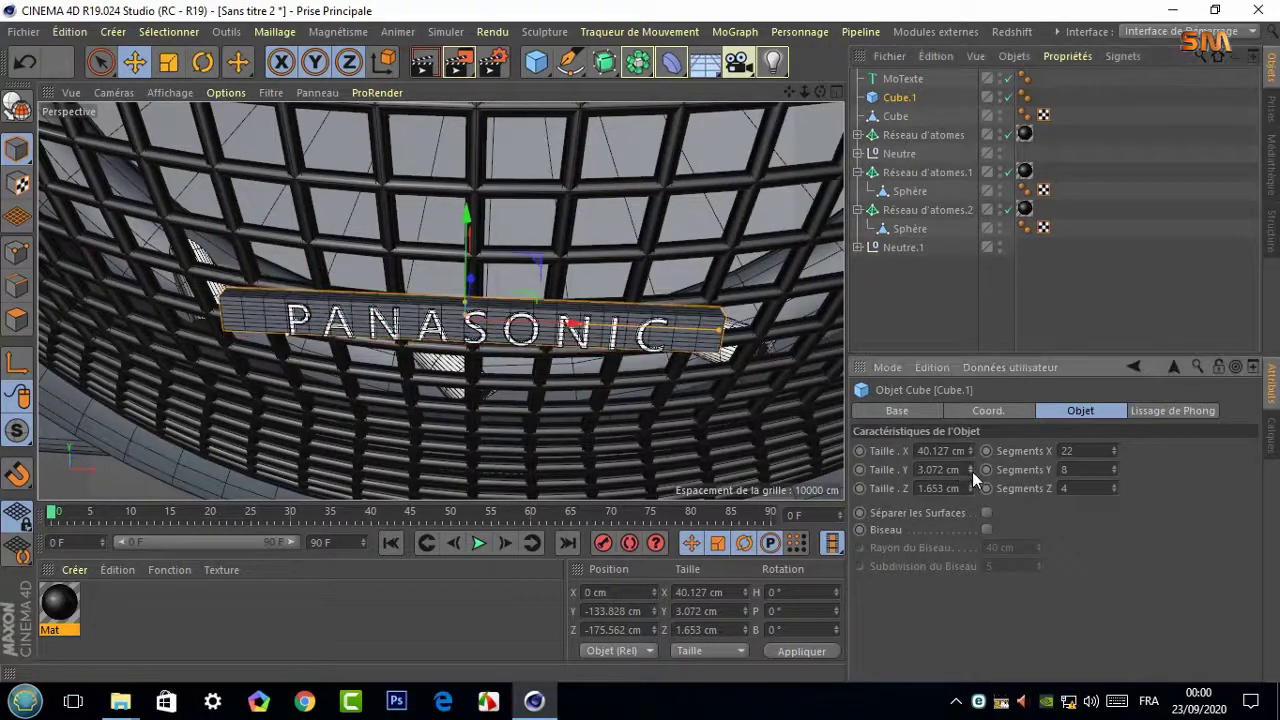
pyautogui.click(971, 467)
pyautogui.moveTo(973, 453); pyautogui.dragTo(973, 453)
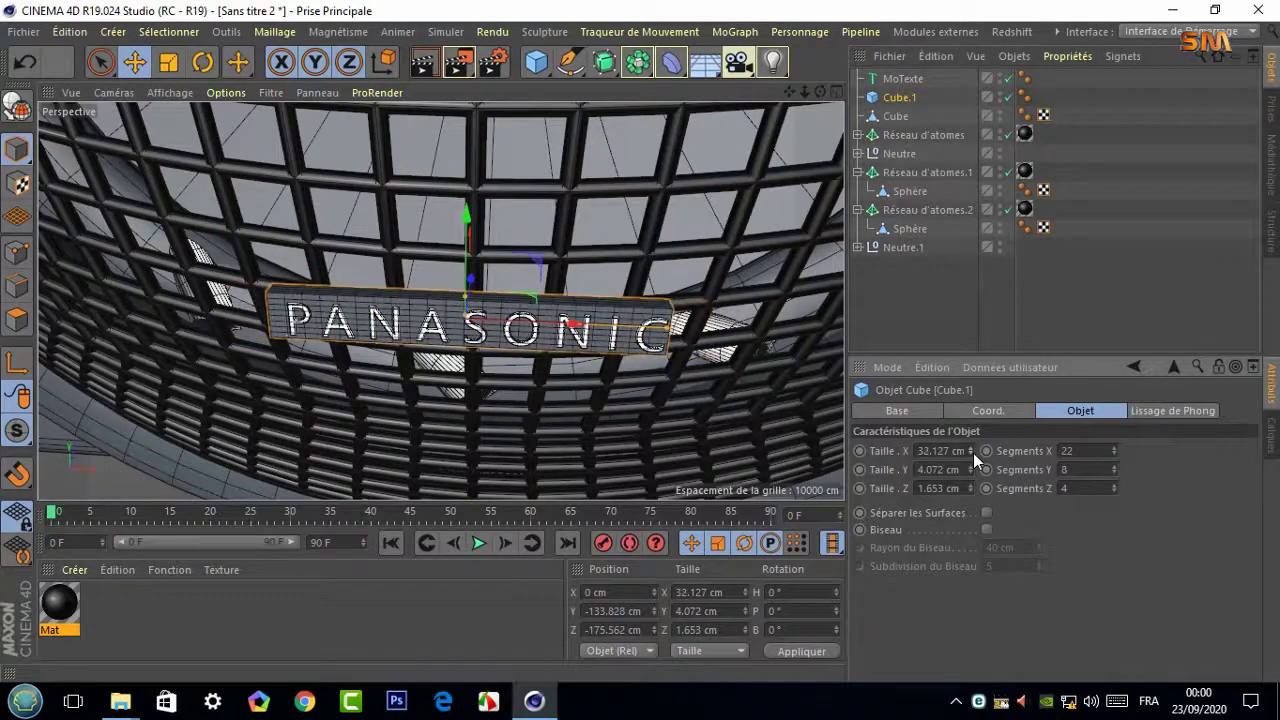
pyautogui.keyDown('alt'); pyautogui.moveTo(553, 312); pyautogui.dragTo(650, 300); pyautogui.keyUp('alt')
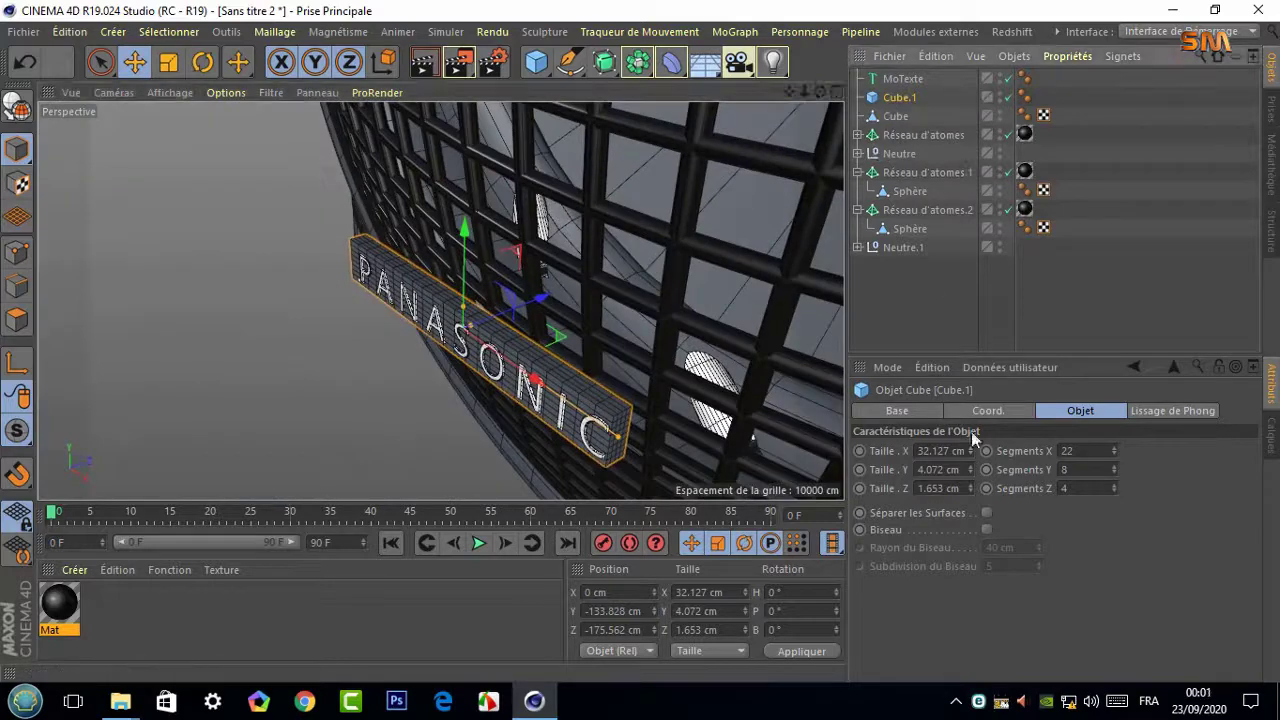
pyautogui.click(970, 473)
pyautogui.click(970, 468)
pyautogui.click(970, 453)
pyautogui.click(970, 449)
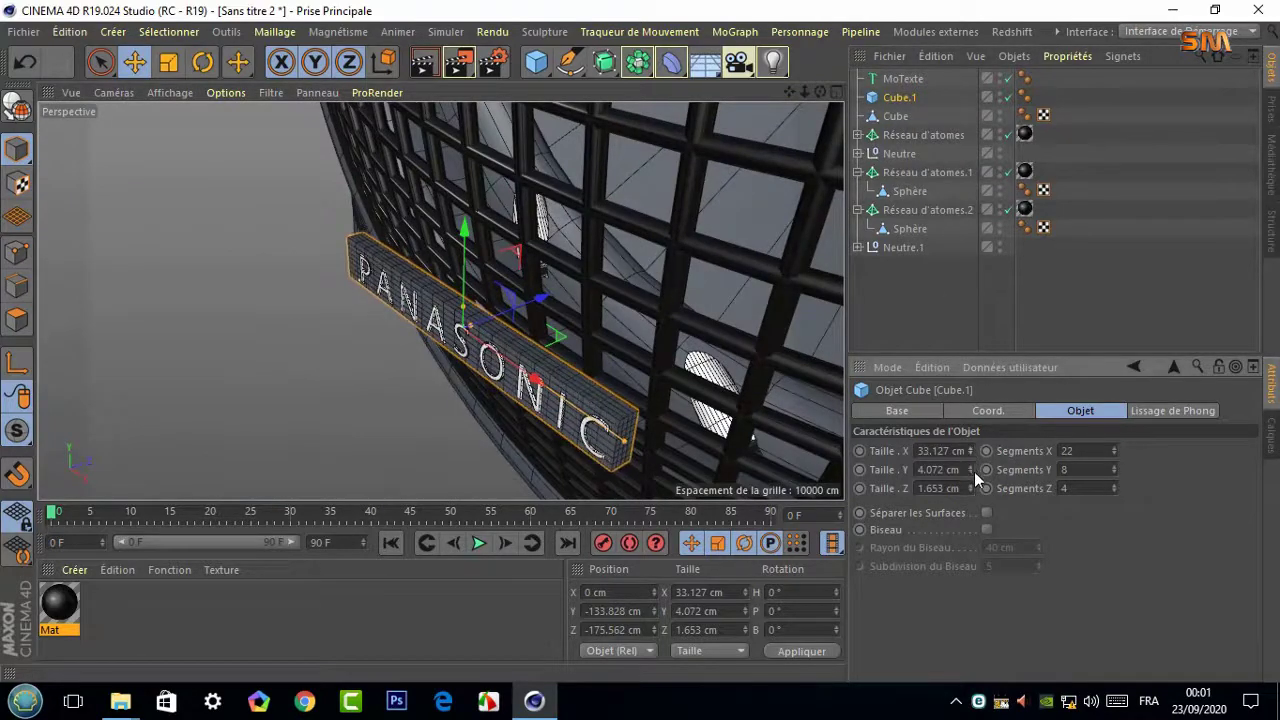
pyautogui.click(970, 491)
pyautogui.click(986, 530)
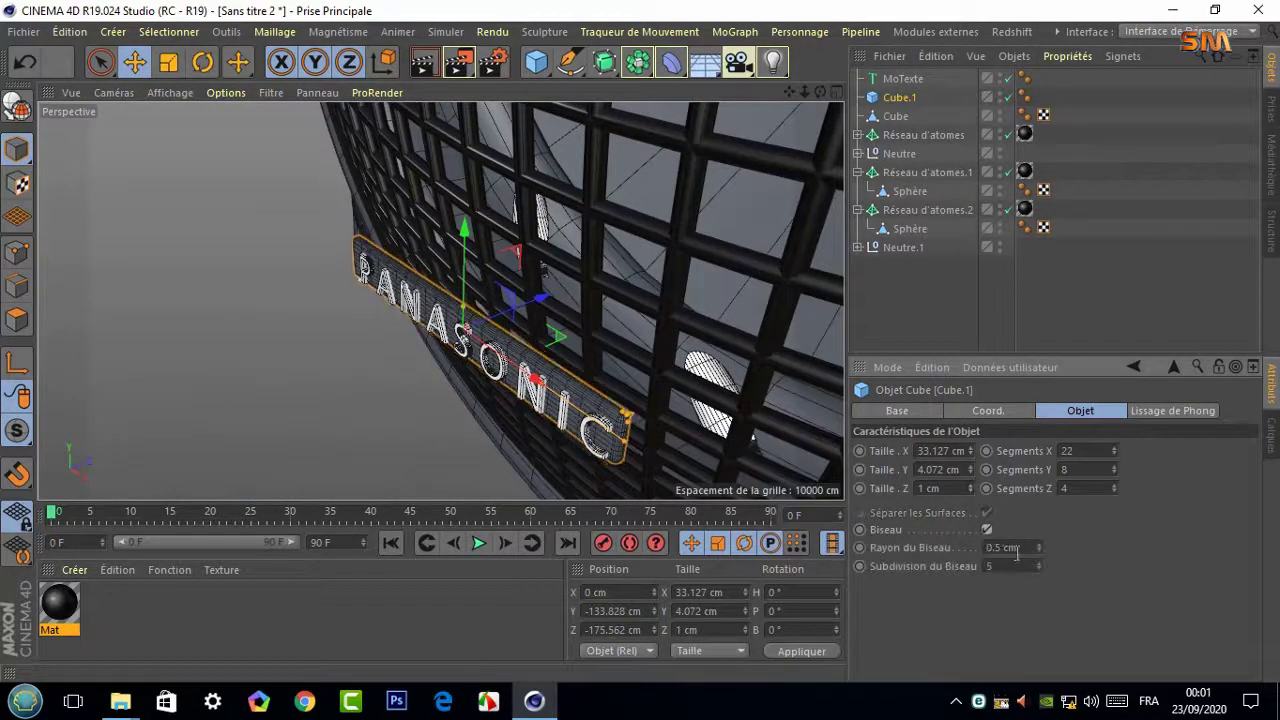
pyautogui.click(1039, 544)
pyautogui.keyDown('alt'); pyautogui.moveTo(450, 300); pyautogui.dragTo(520, 290); pyautogui.keyUp('alt')
# Change the PANASONIC text's font to Nasalization
pyautogui.click(903, 78)
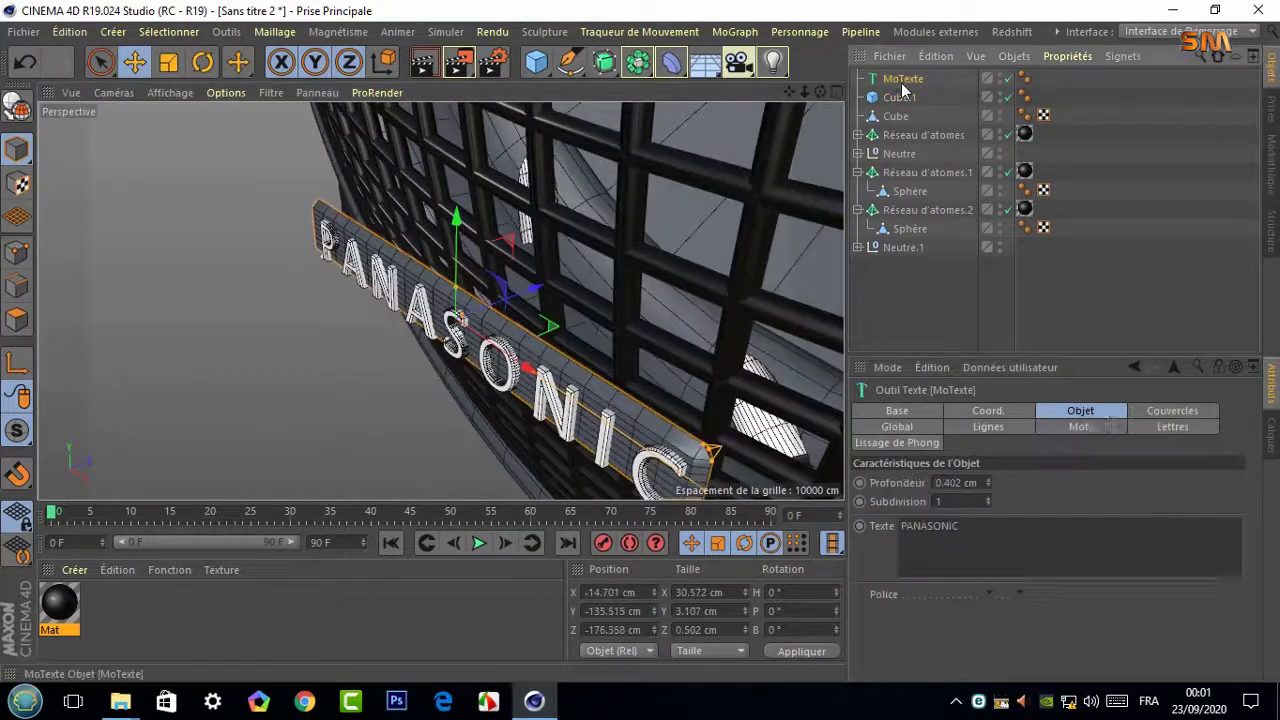
pyautogui.click(1153, 410)
pyautogui.click(1082, 410)
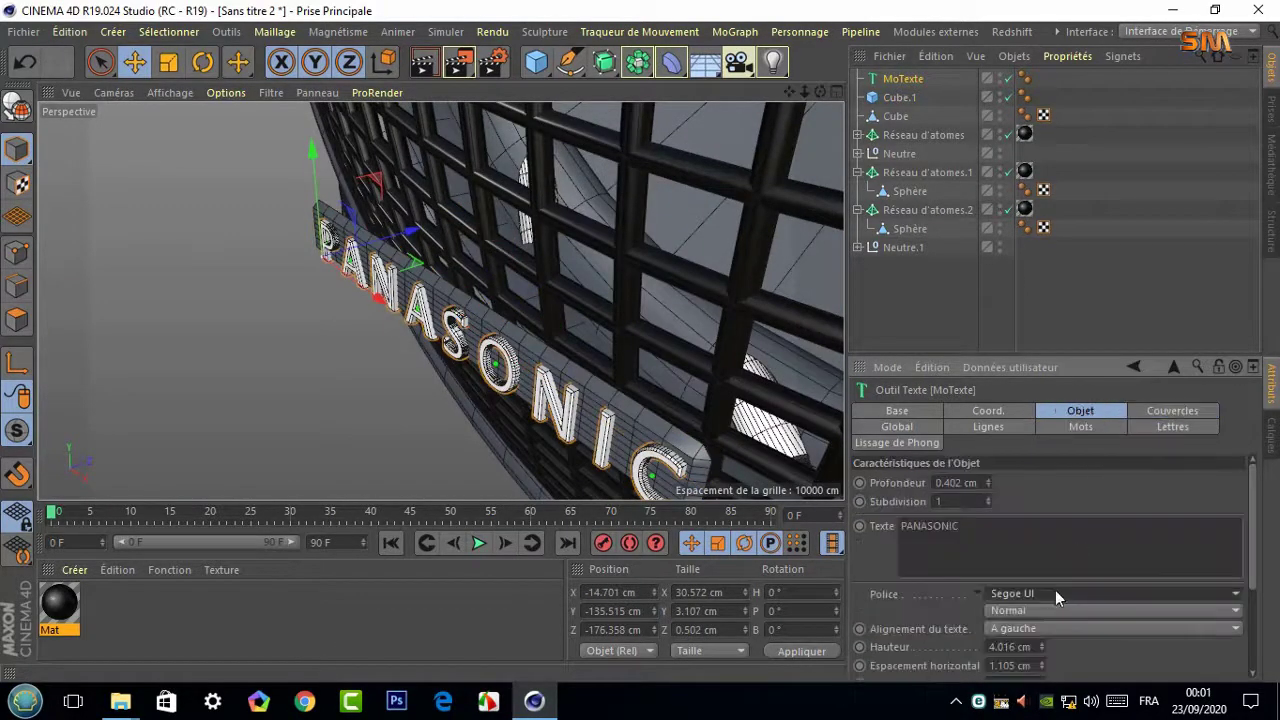
pyautogui.click(1055, 593)
pyautogui.scroll(5, 1030, 200)
pyautogui.click(1022, 137)
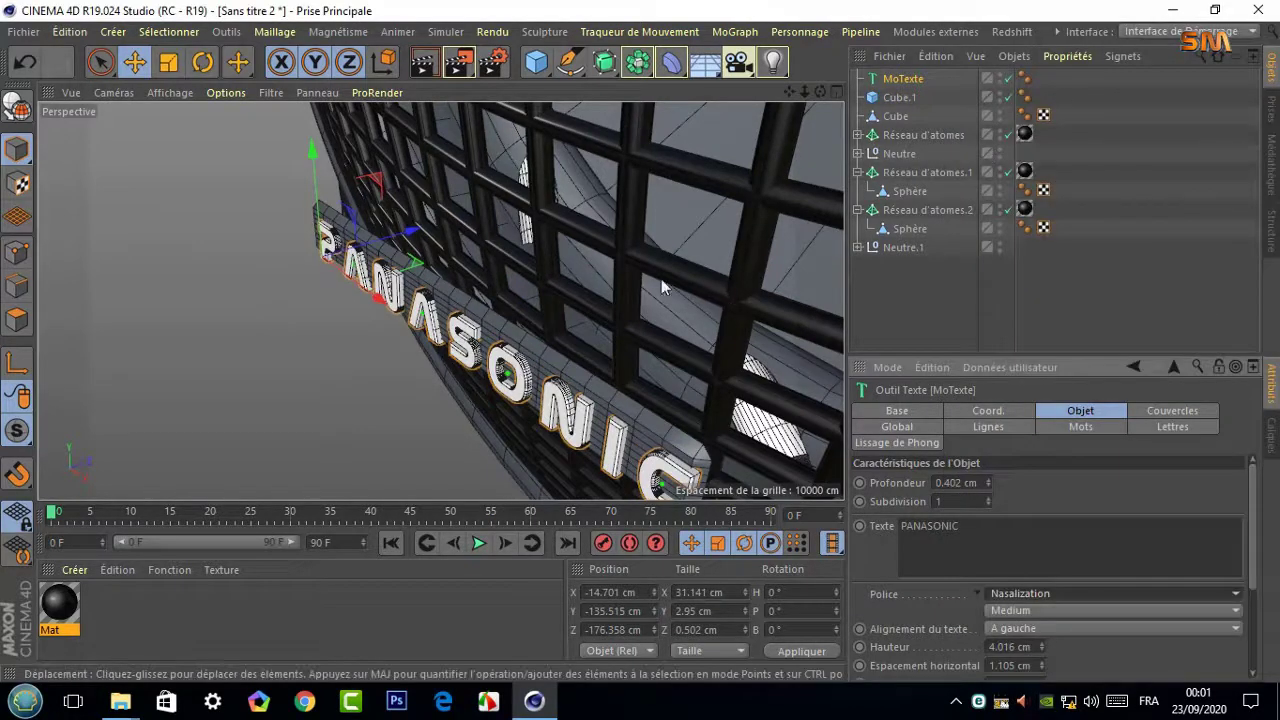
# Slightly shrink and reposition the text on the backing plate
pyautogui.keyDown('alt'); pyautogui.moveTo(662, 287); pyautogui.dragTo(560, 300); pyautogui.keyUp('alt')
pyautogui.moveTo(322, 325); pyautogui.dragTo(270, 165)
pyautogui.press('t')
pyautogui.click(134, 63)
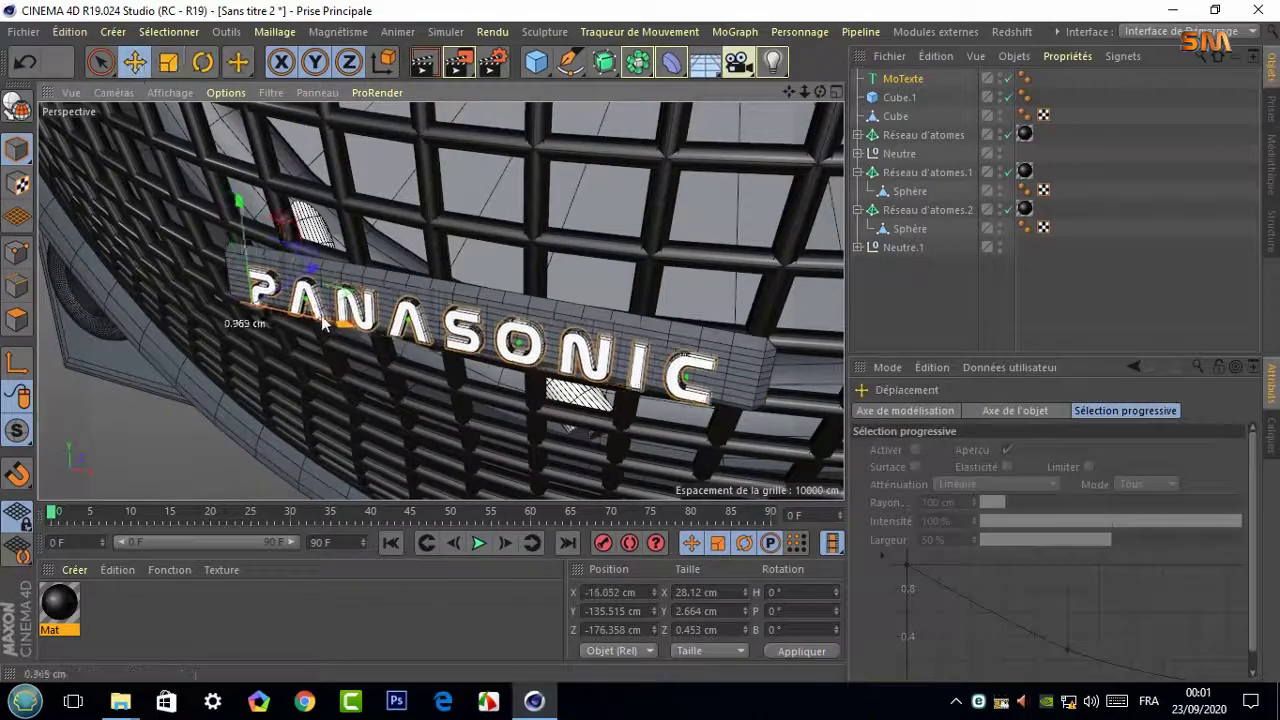
pyautogui.moveTo(290, 285)
pyautogui.mouseDown()
pyautogui.moveTo(307, 275)
pyautogui.moveTo(440, 300)
pyautogui.mouseUp()
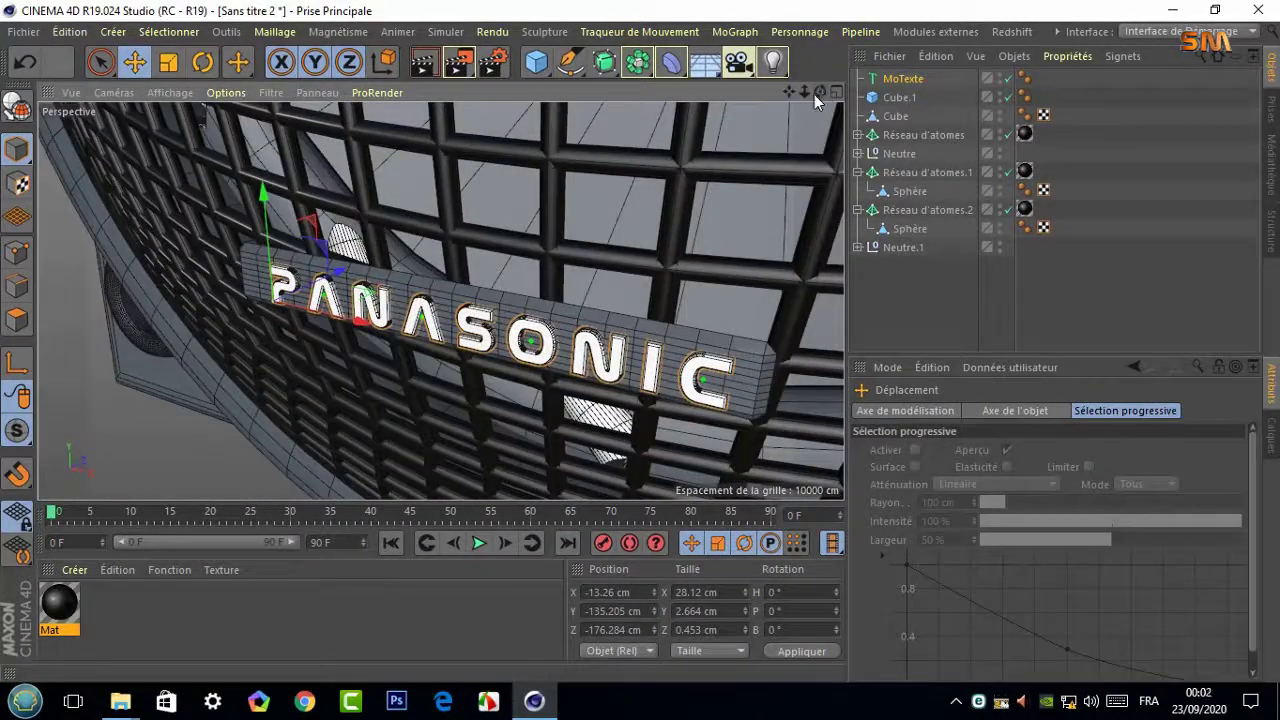
# Parent the PANASONIC text and Cube.1 plate under a new null, Neutre.2
pyautogui.moveTo(536, 62); pyautogui.dragTo(540, 66)
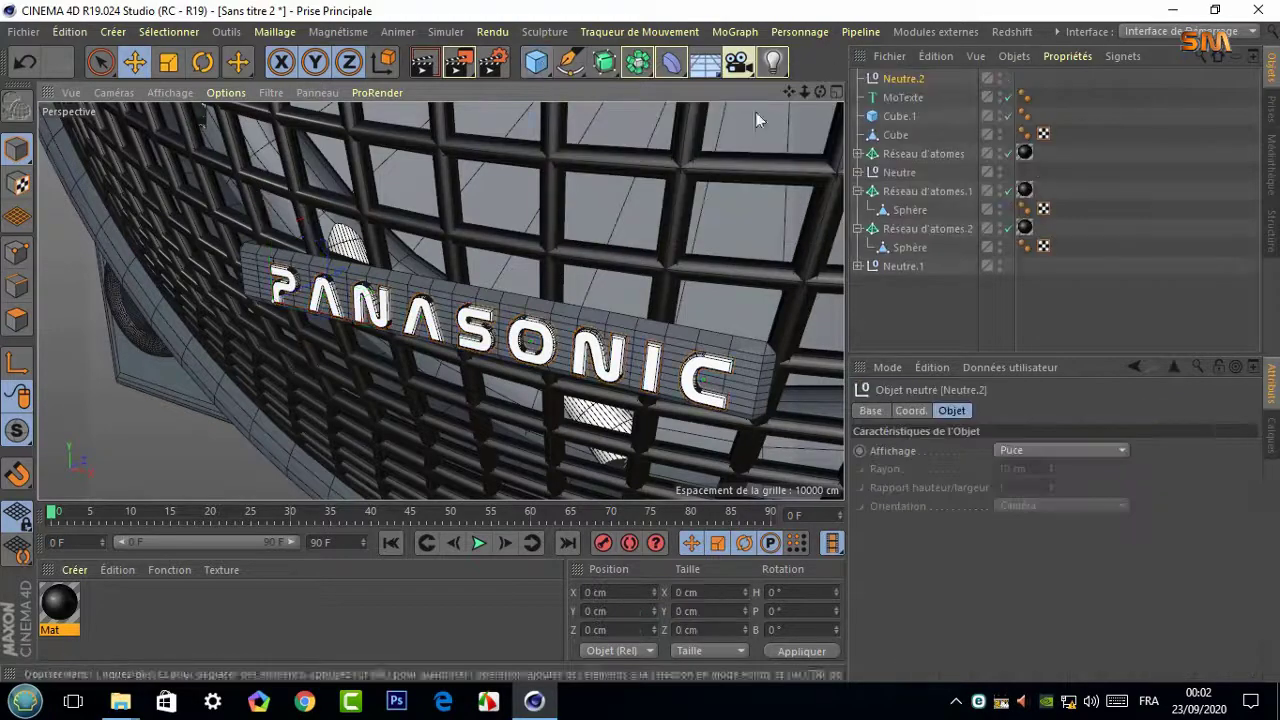
pyautogui.click(910, 116)
pyautogui.keyDown('shift'); pyautogui.click(910, 97); pyautogui.keyUp('shift')
pyautogui.moveTo(910, 97); pyautogui.dragTo(905, 78)
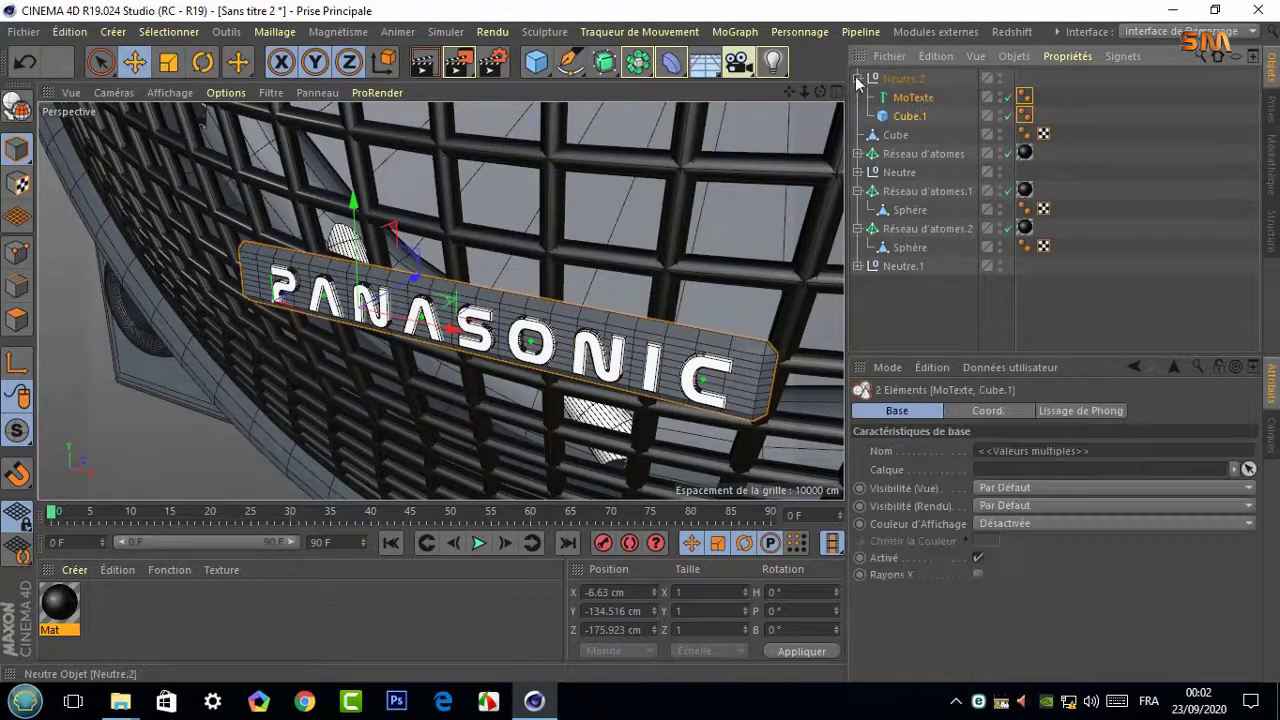
# Add a 250 cm Bend deformer and move it toward the speaker
pyautogui.click(857, 79)
pyautogui.moveTo(670, 62); pyautogui.dragTo(71, 86)
pyautogui.moveTo(400, 300)
pyautogui.keyDown('alt'); pyautogui.mouseDown()
pyautogui.moveTo(537, 268)
pyautogui.moveTo(571, 163)
pyautogui.mouseUp(); pyautogui.keyUp('alt')
pyautogui.scroll(-5, 537, 259)
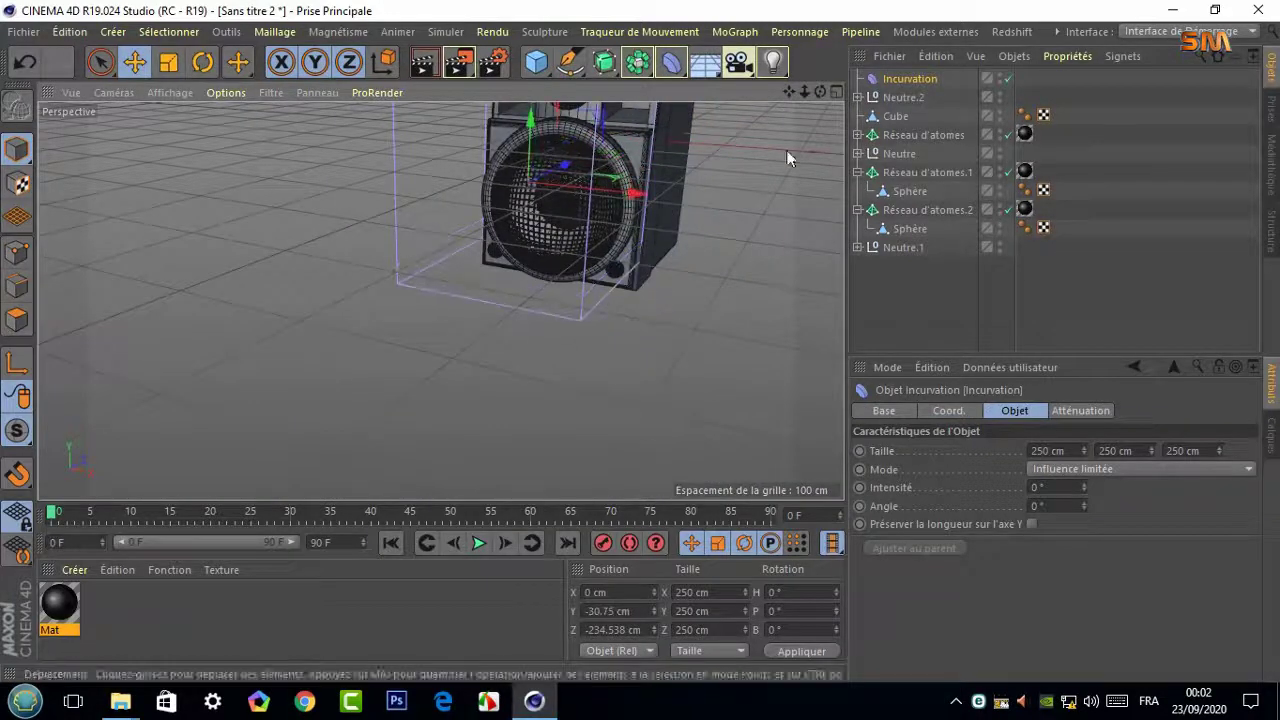
# Group the other speaker parts with Alt+G, hide them, and maximize the front view
pyautogui.click(895, 116)
pyautogui.keyDown('shift'); pyautogui.click(903, 247); pyautogui.keyUp('shift')
pyautogui.rightClick(903, 247)
pyautogui.click(949, 221)
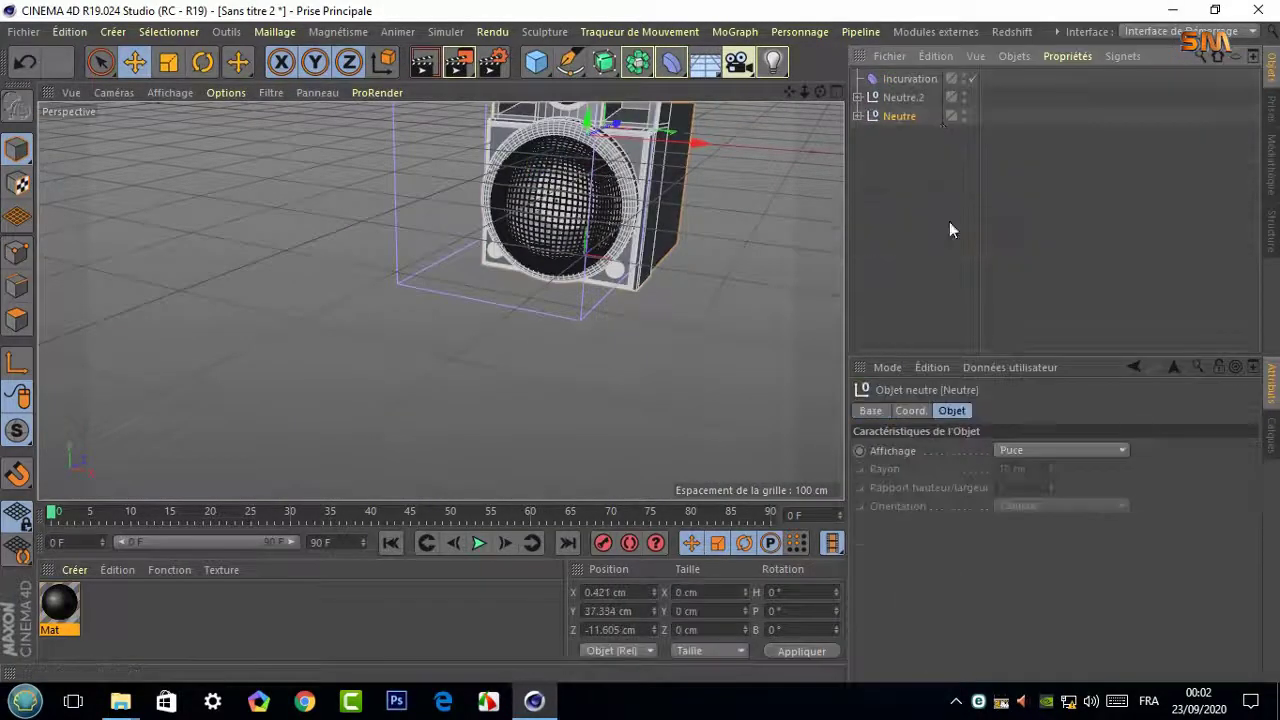
pyautogui.doubleClick(964, 112)
pyautogui.scroll(3, 440, 297)
pyautogui.middleClick(797, 241)
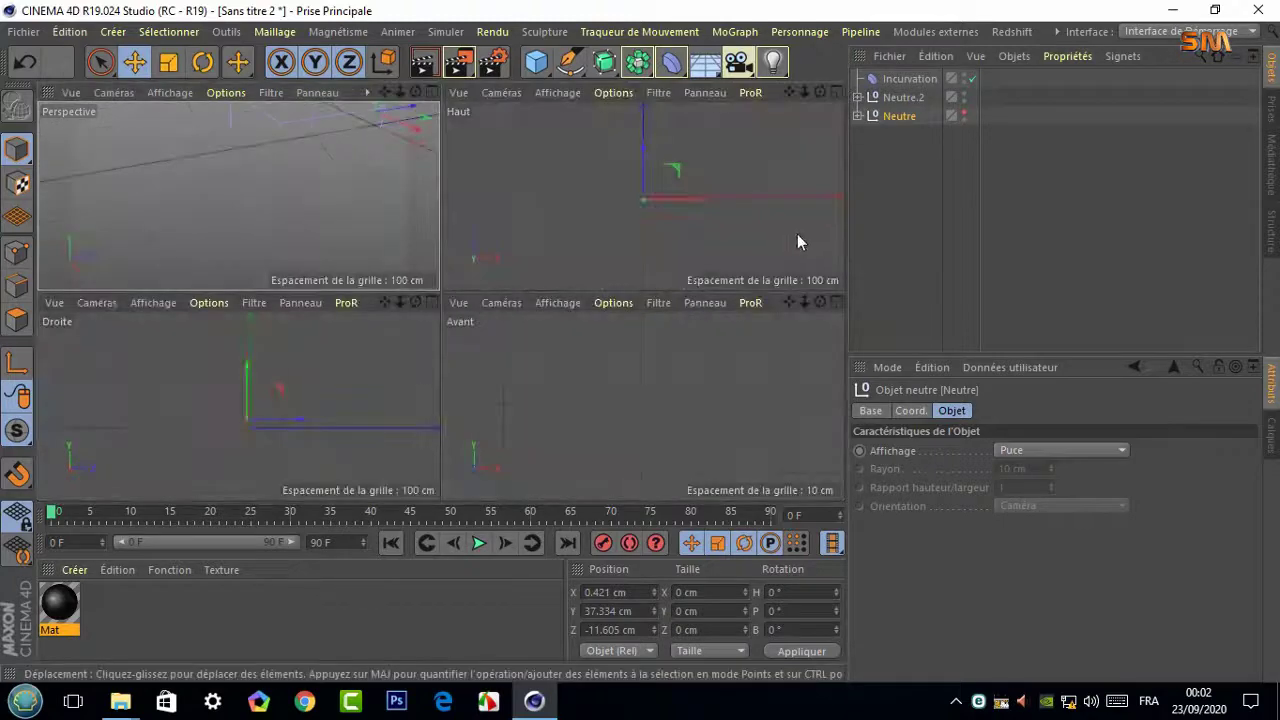
pyautogui.press('F4')
pyautogui.scroll(4, 551, 283)
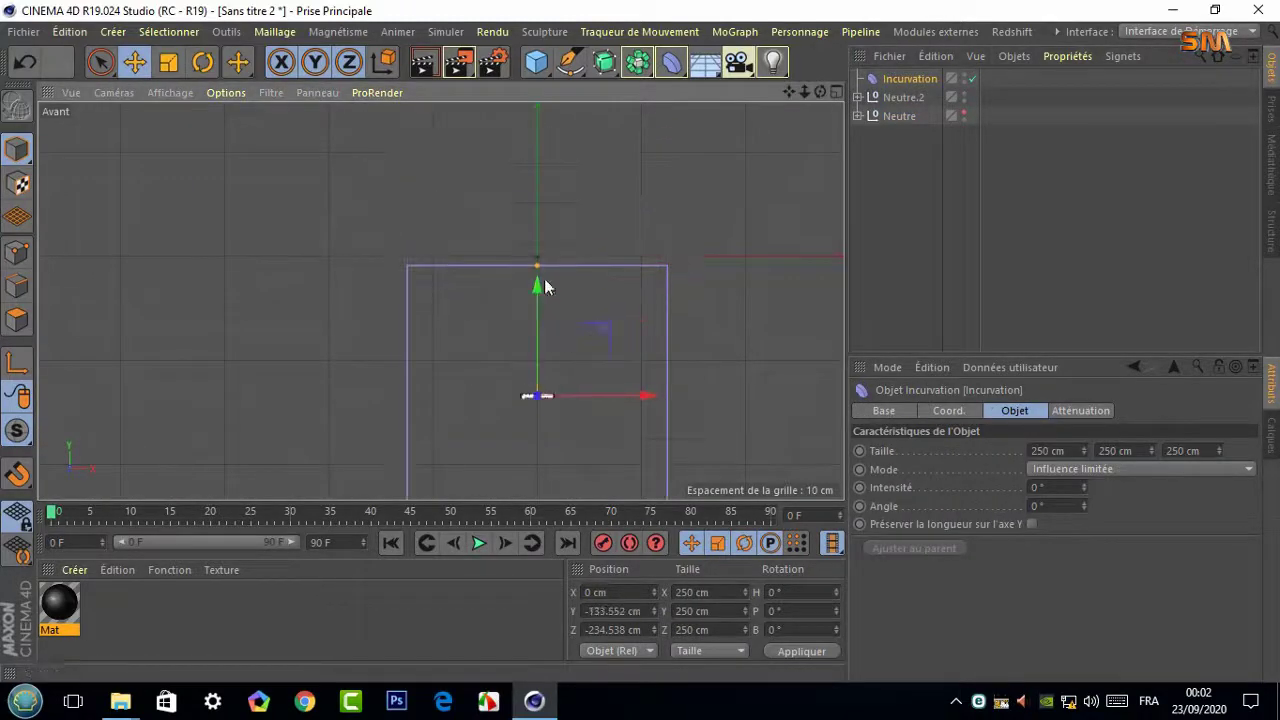
# Scale the Bend deformer down to 46 cm and set its intensity to 21°
pyautogui.press('t')
pyautogui.moveTo(544, 286); pyautogui.dragTo(552, 208)
pyautogui.press('F5')
pyautogui.press('F1')
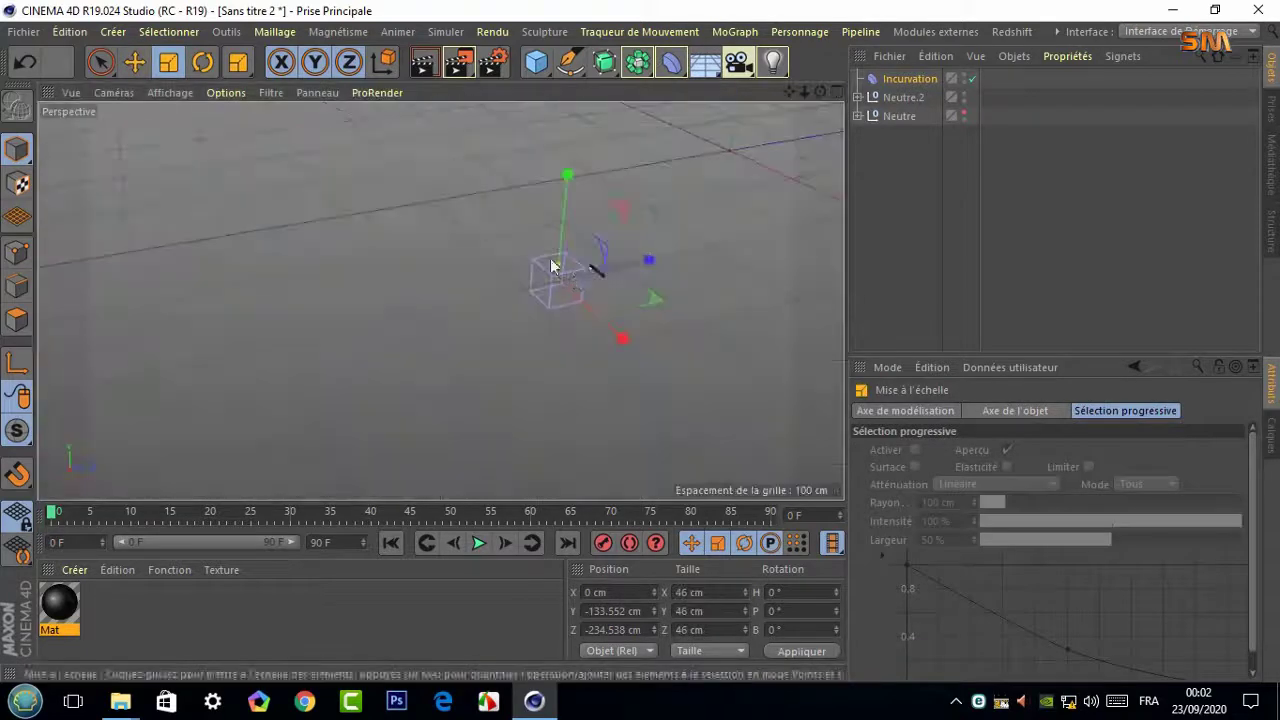
pyautogui.press('e')
pyautogui.press('h')
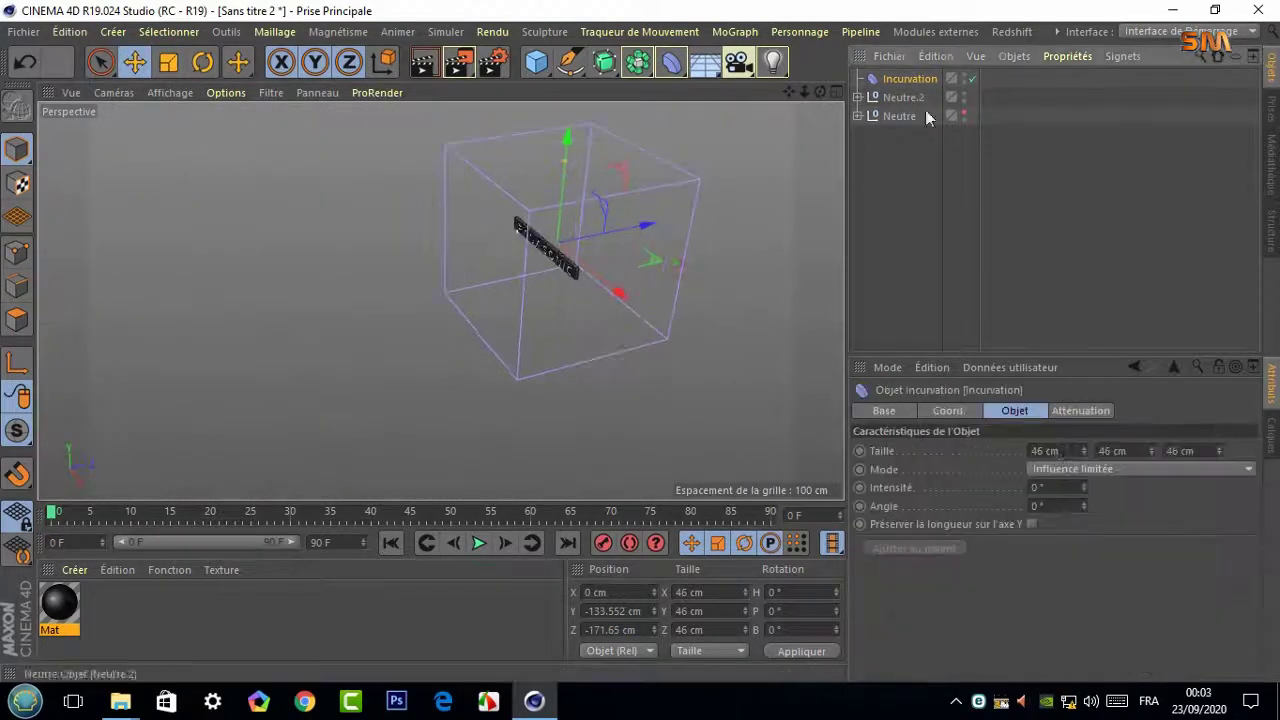
pyautogui.moveTo(1082, 488); pyautogui.dragTo(1096, 486)
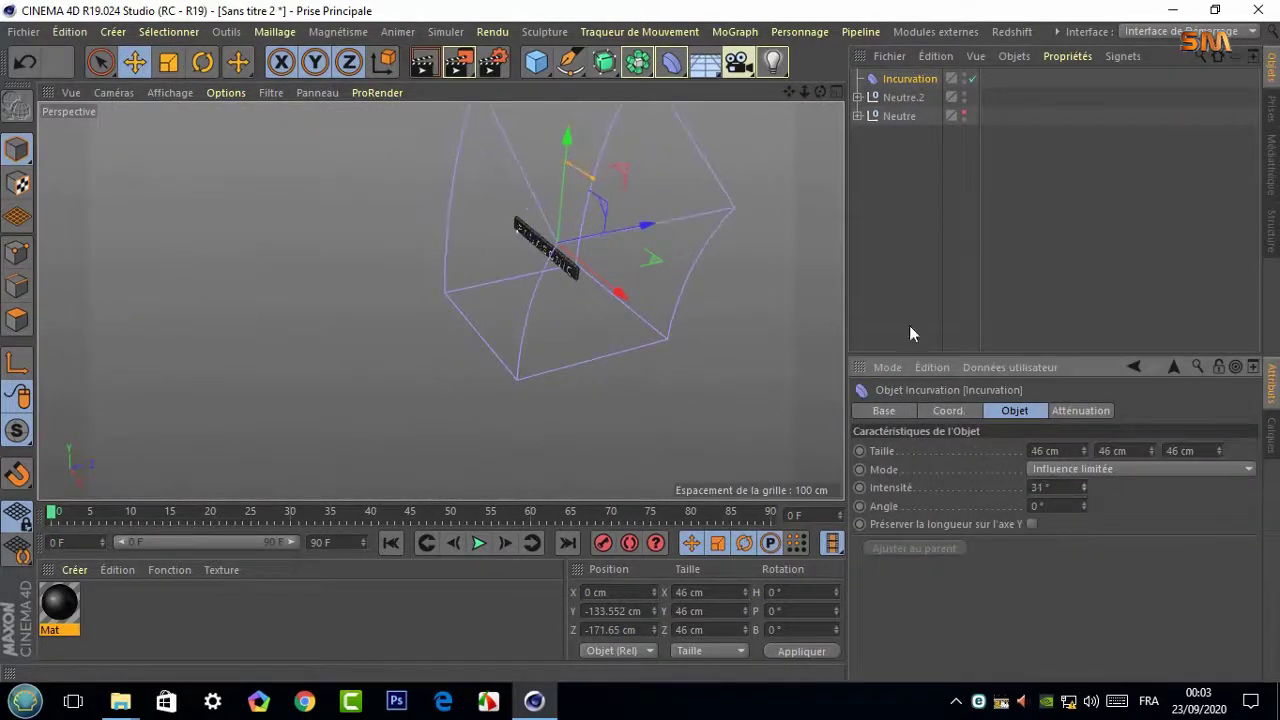
# Rotate the Bend 90°, parent it under Neutre.2, and unhide the speaker group
pyautogui.press('r')
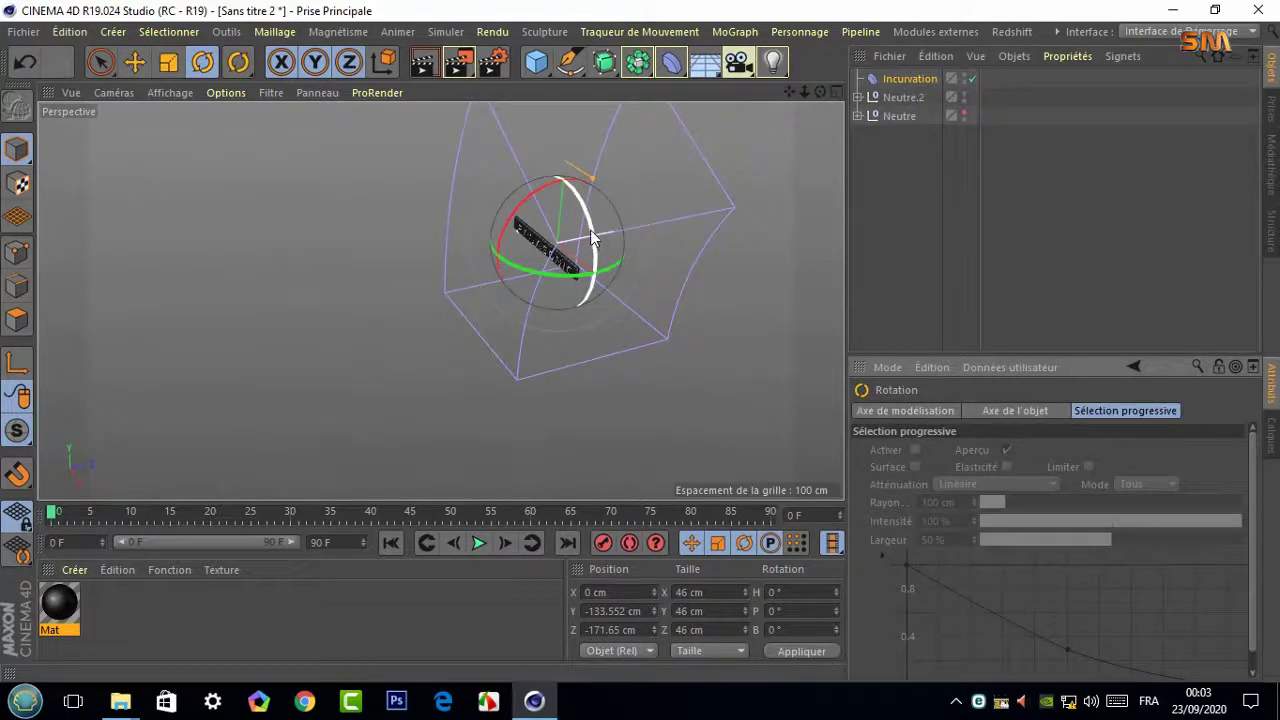
pyautogui.moveTo(590, 229); pyautogui.dragTo(590, 210)
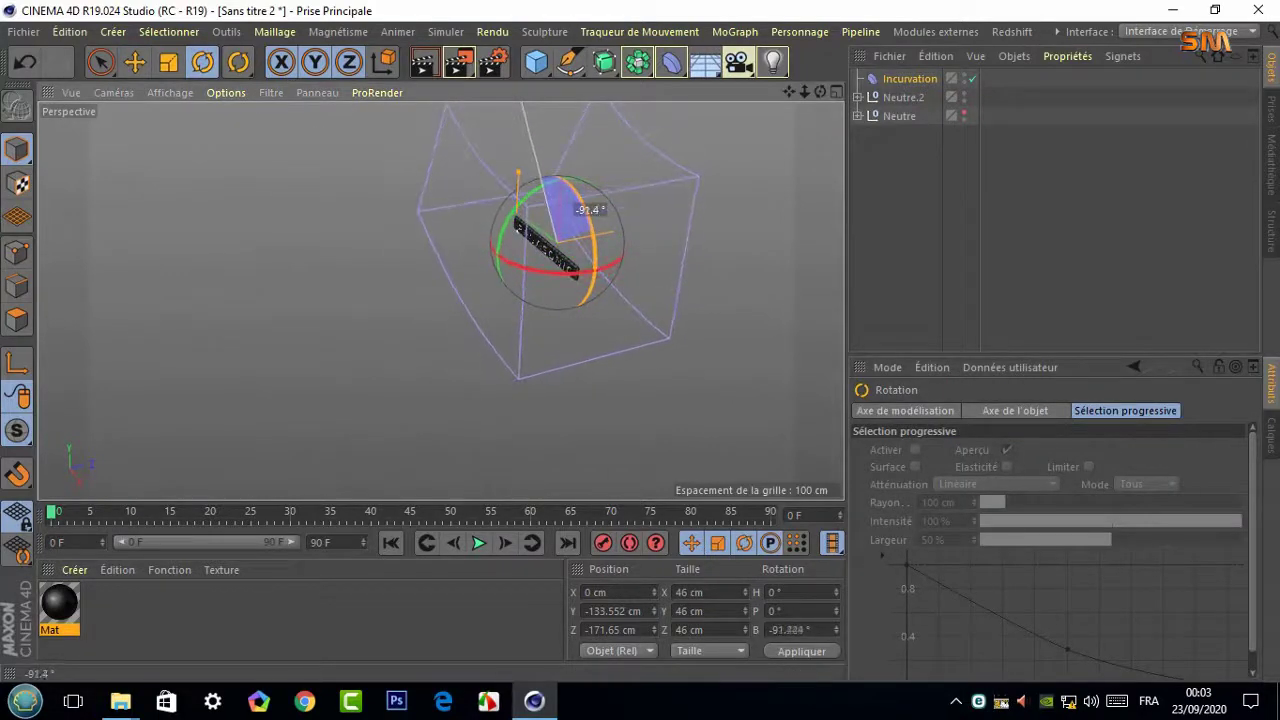
pyautogui.moveTo(590, 210)
pyautogui.mouseDown()
pyautogui.moveTo(513, 254)
pyautogui.moveTo(577, 192)
pyautogui.mouseUp()
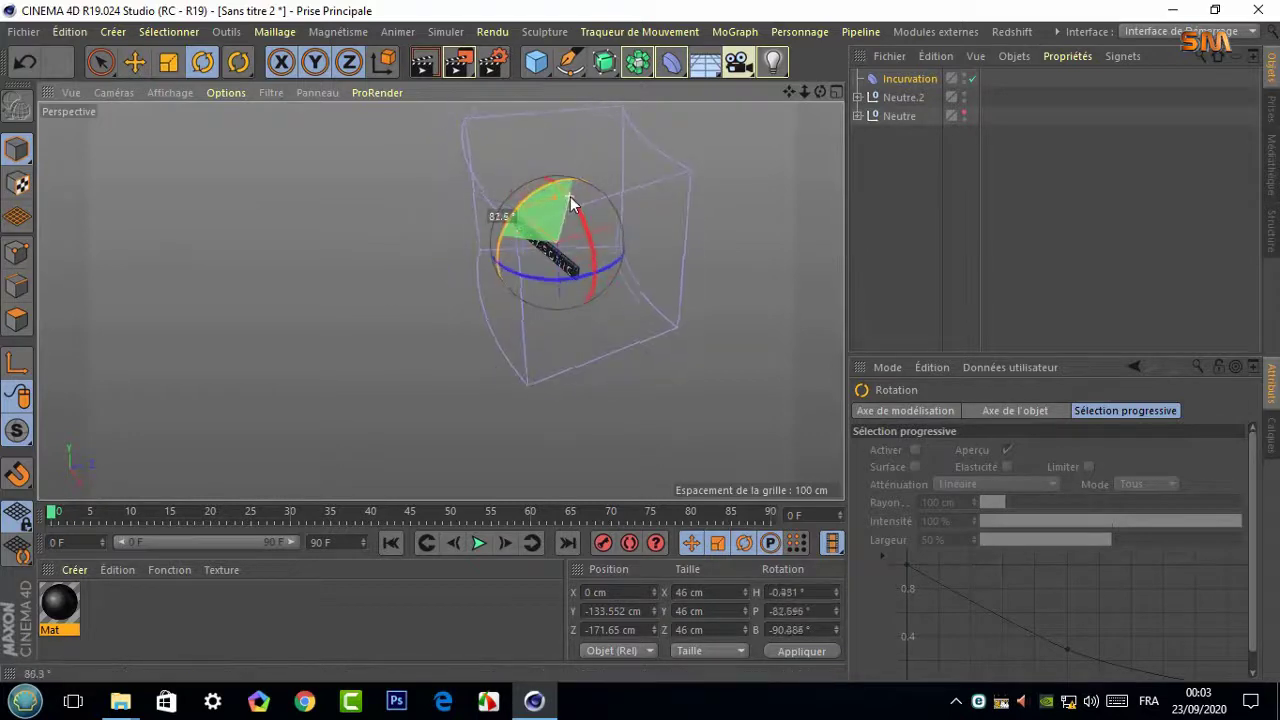
pyautogui.click(906, 97)
pyautogui.moveTo(905, 78); pyautogui.dragTo(902, 99)
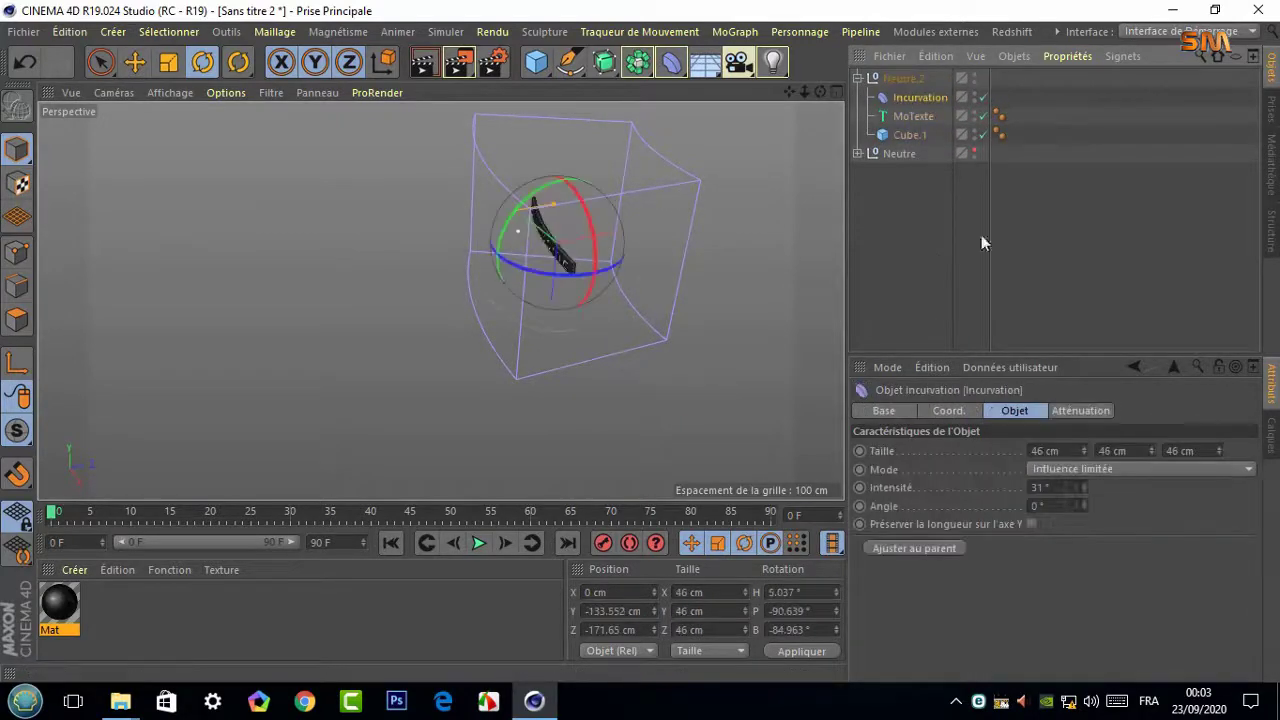
pyautogui.click(974, 152)
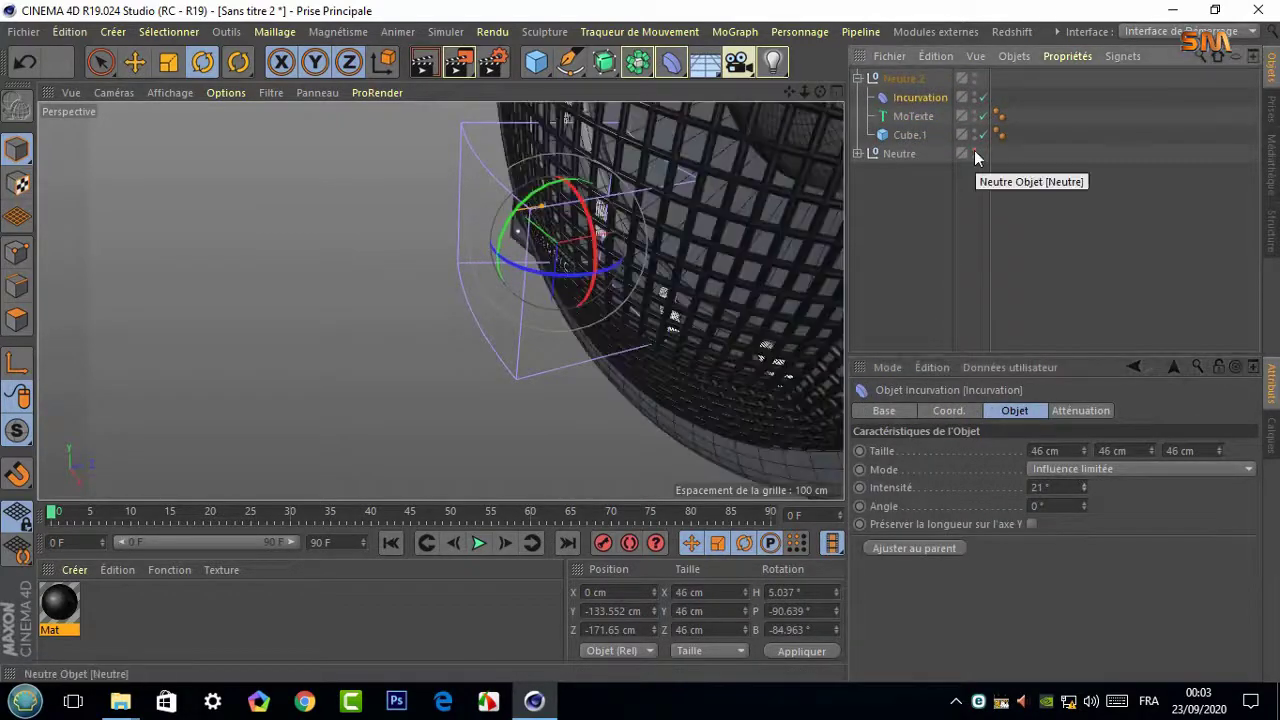
pyautogui.scroll(3, 840, 145)
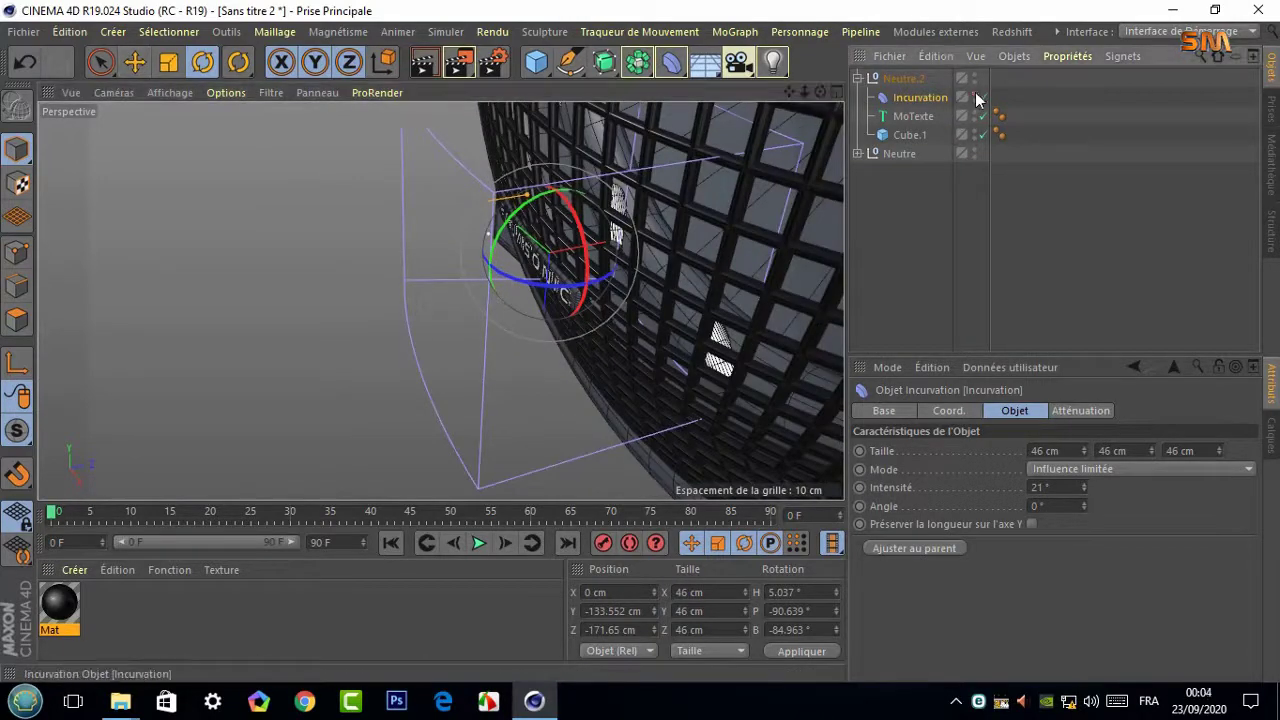
# Move the Neutre.2 badge group onto the woofer grille at X -150.937, Y -264.153, Z -75.722 cm
pyautogui.press('e')
pyautogui.moveTo(628, 243)
pyautogui.mouseDown()
pyautogui.moveTo(91, 167)
pyautogui.moveTo(773, 141)
pyautogui.mouseUp()
pyautogui.click(903, 78)
pyautogui.press('l')
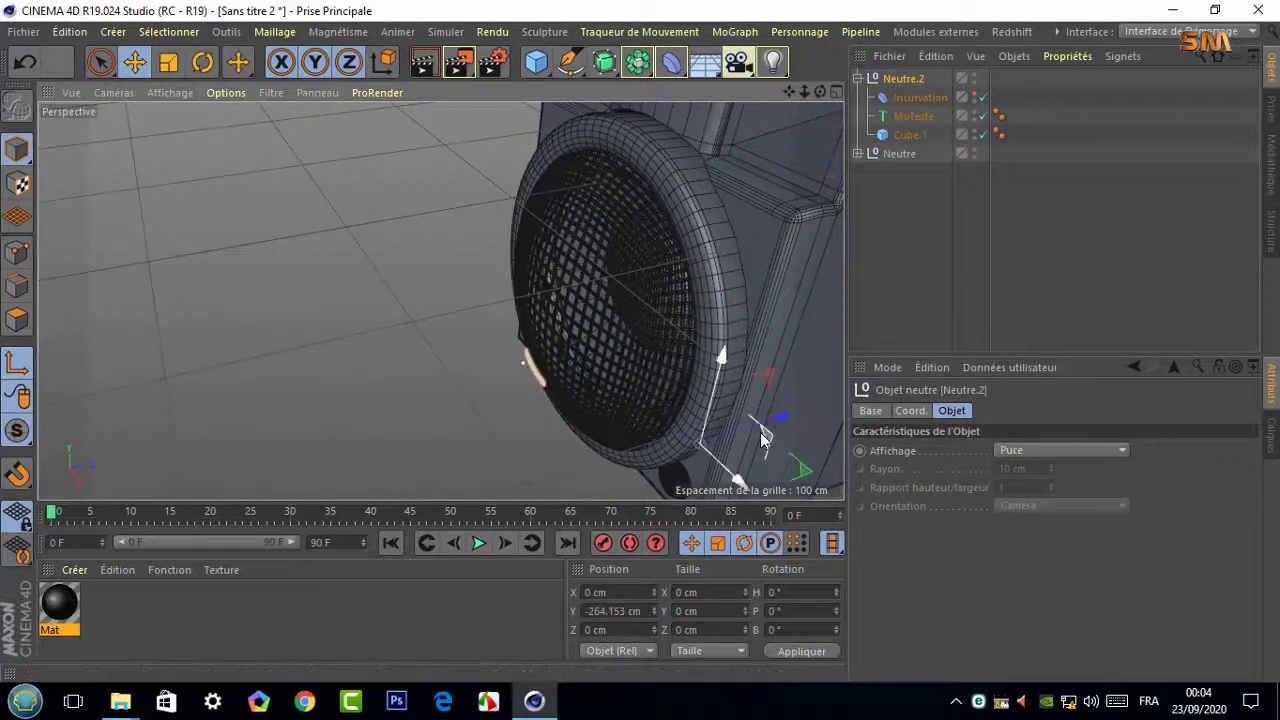
pyautogui.moveTo(762, 438); pyautogui.dragTo(623, 490)
pyautogui.moveTo(536, 390); pyautogui.dragTo(545, 400)
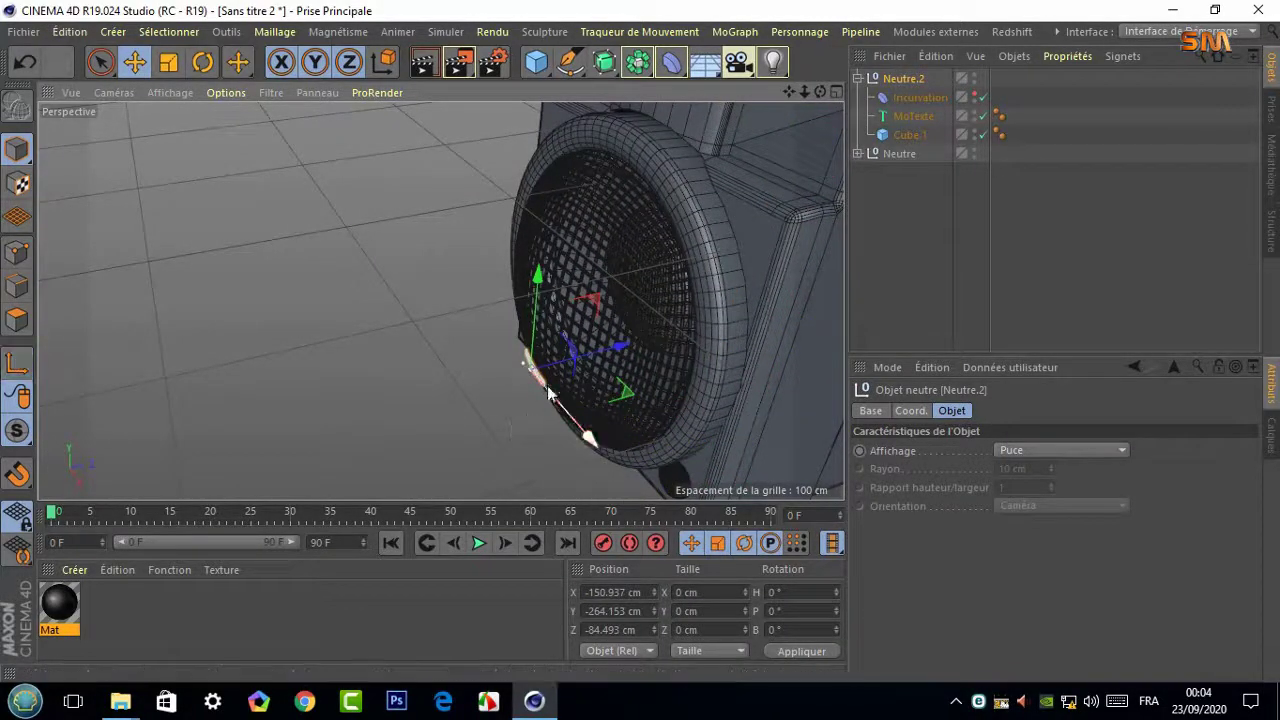
pyautogui.scroll(5, 560, 345)
pyautogui.moveTo(596, 349)
pyautogui.mouseDown()
pyautogui.moveTo(610, 345)
pyautogui.moveTo(608, 357)
pyautogui.mouseUp()
pyautogui.scroll(-3, 514, 287)
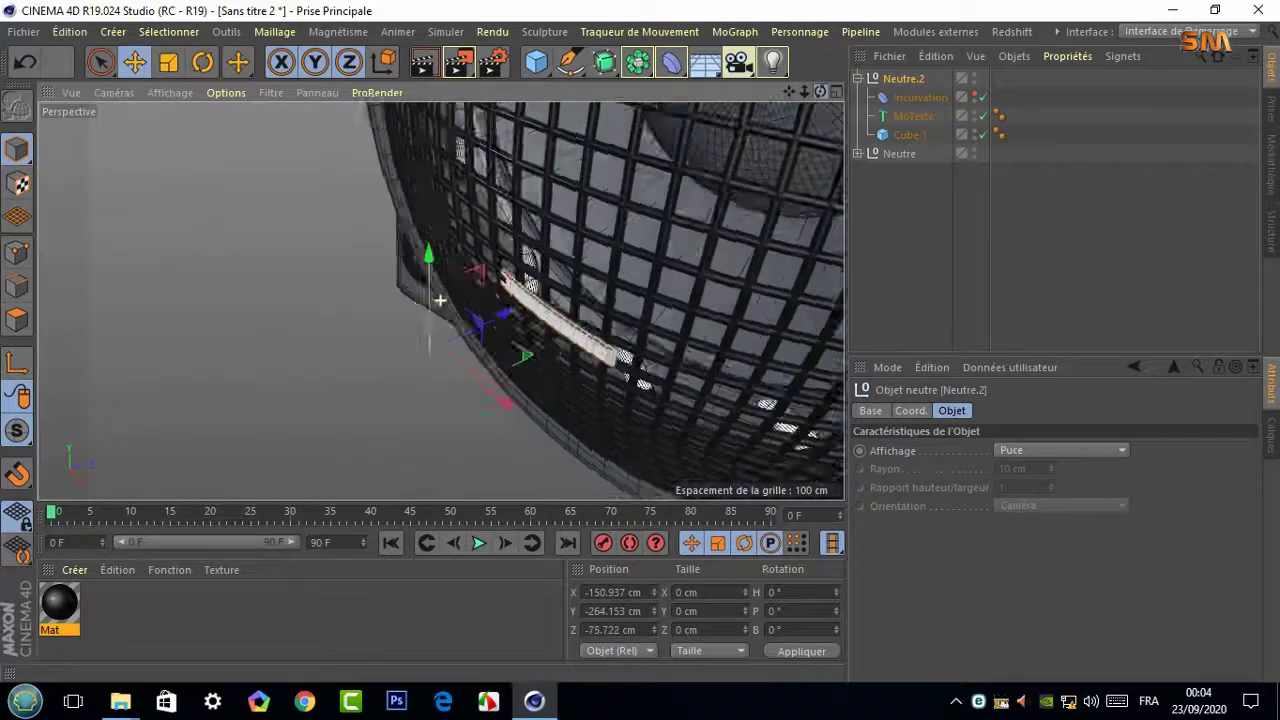
pyautogui.scroll(-5, 514, 287)
pyautogui.scroll(2, 514, 279)
pyautogui.press('r')
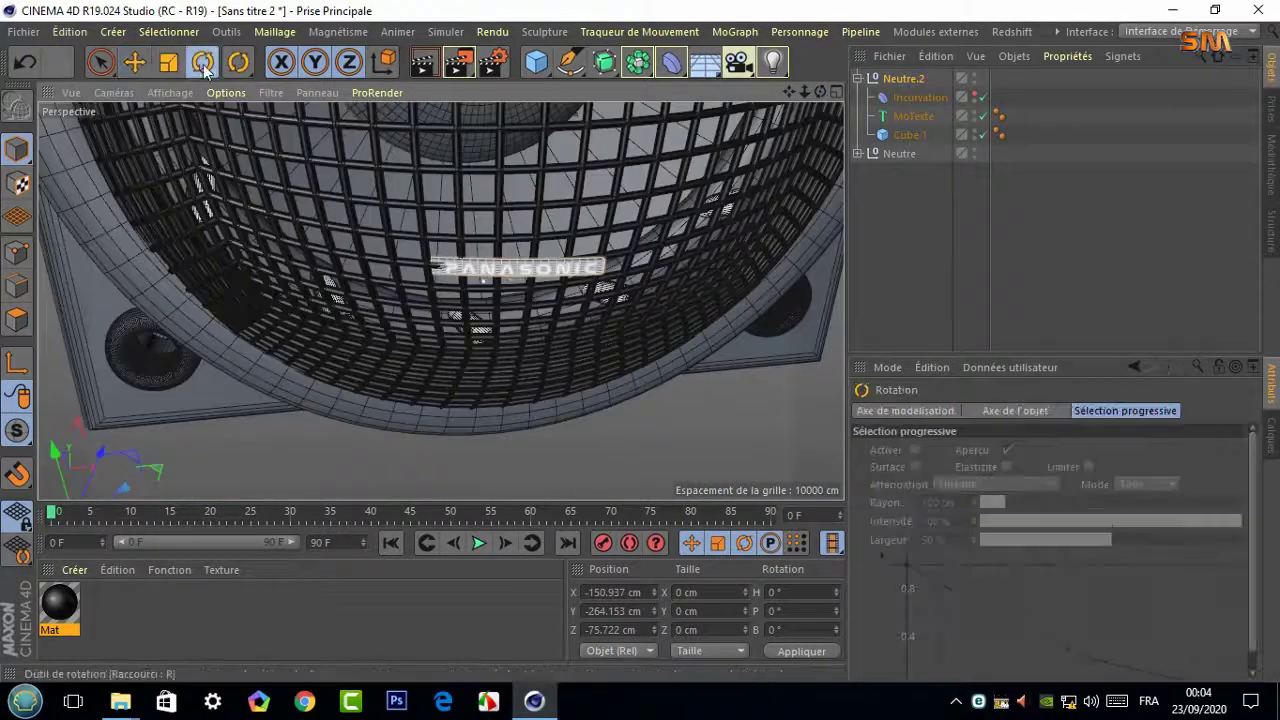
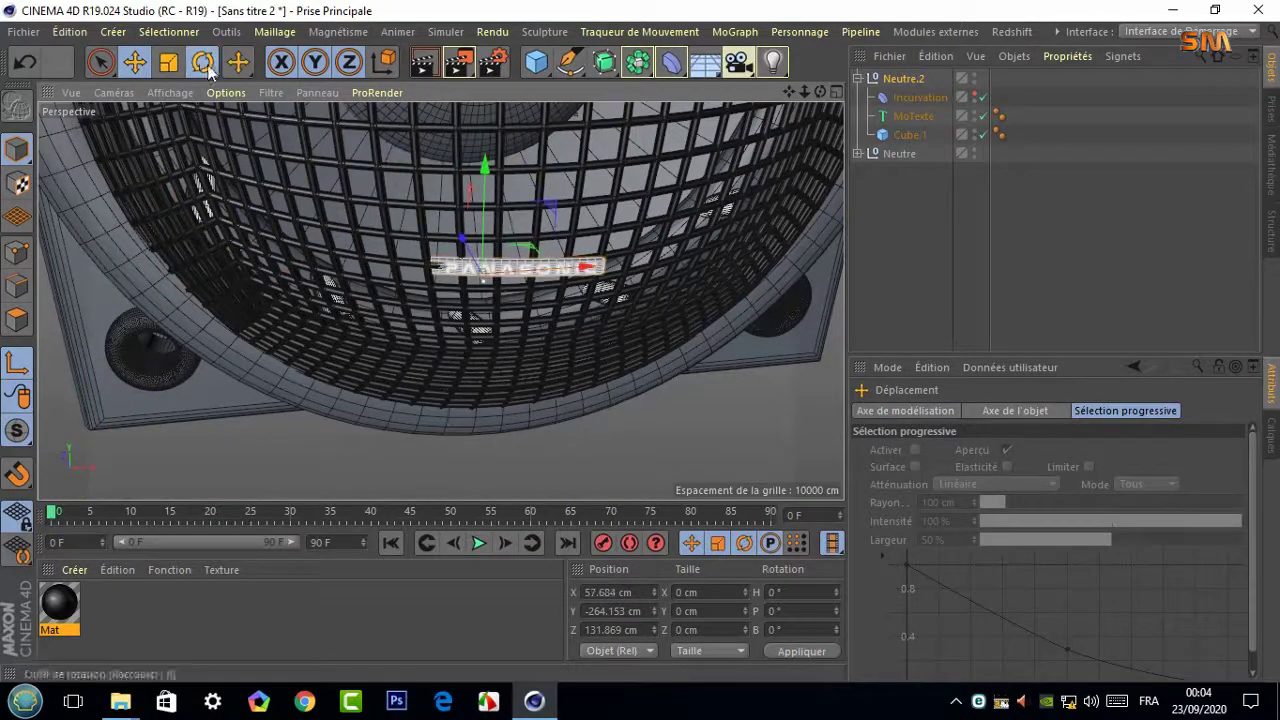
# Turn the PANASONIC logo around its vertical axis and slide it across the woofer grille
pyautogui.click(205, 64)
pyautogui.moveTo(470, 303)
pyautogui.mouseDown()
pyautogui.moveTo(482, 305)
pyautogui.moveTo(500, 250)
pyautogui.mouseUp()
pyautogui.press('e')
pyautogui.moveTo(530, 290); pyautogui.dragTo(438, 283)
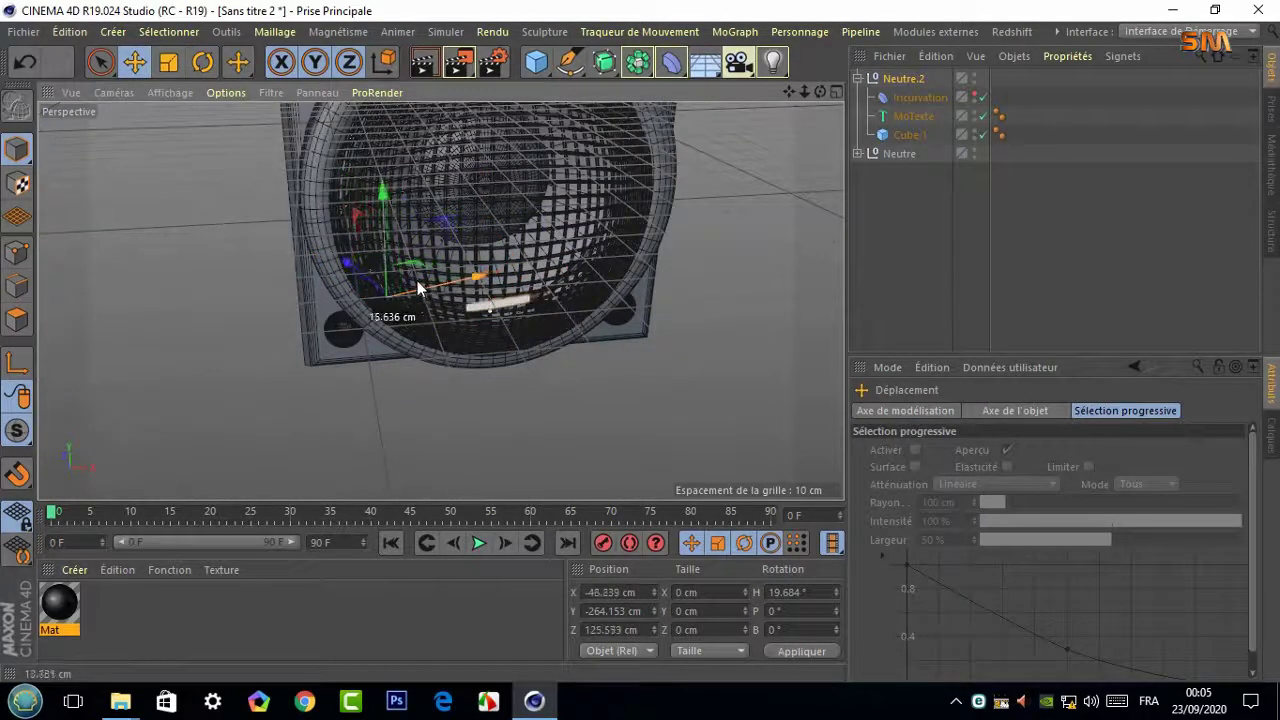
pyautogui.scroll(3, 373, 283)
pyautogui.keyDown('alt'); pyautogui.moveTo(596, 284); pyautogui.dragTo(281, 114); pyautogui.keyUp('alt')
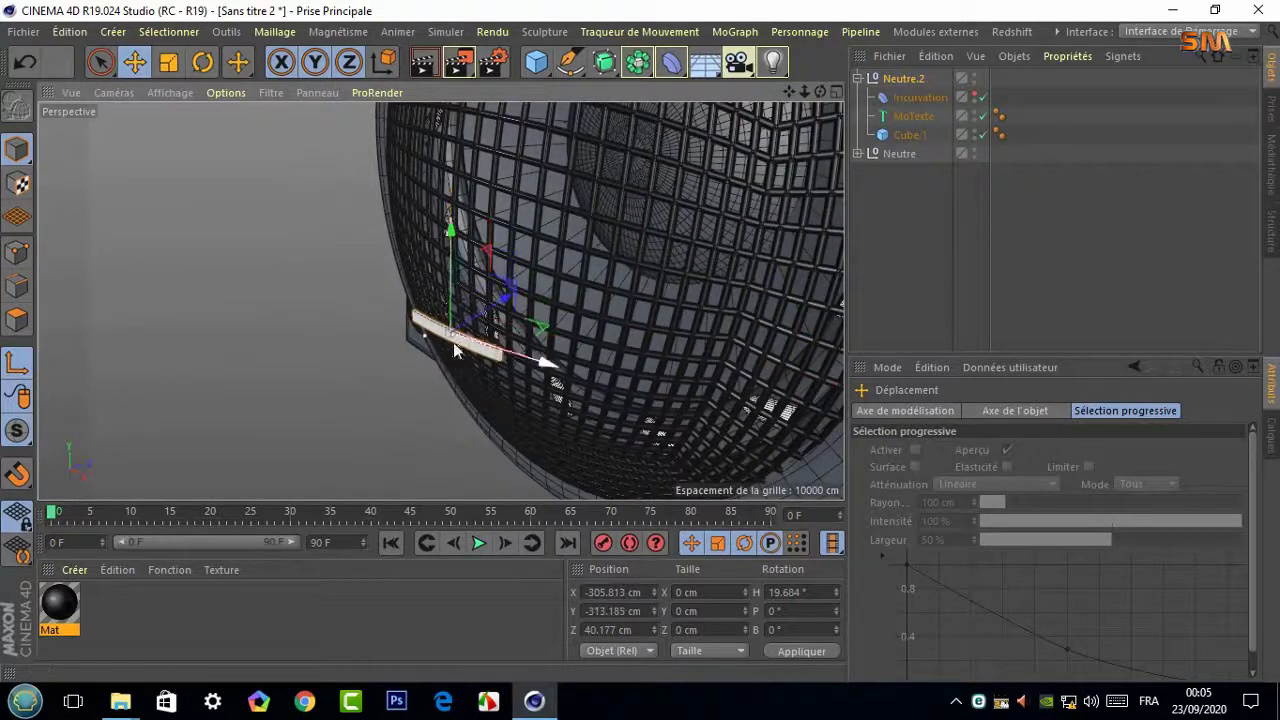
pyautogui.keyDown('alt'); pyautogui.moveTo(453, 342); pyautogui.dragTo(422, 316); pyautogui.keyUp('alt')
pyautogui.press('r')
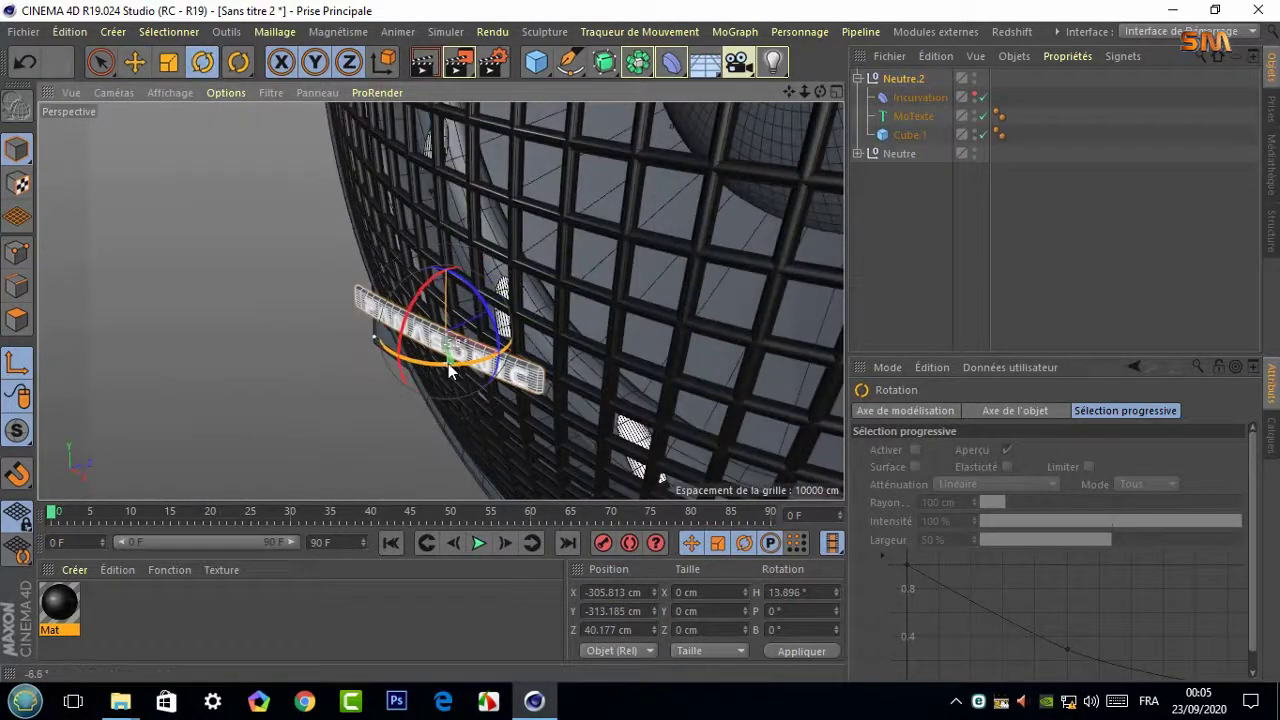
pyautogui.moveTo(463, 370); pyautogui.dragTo(219, 115)
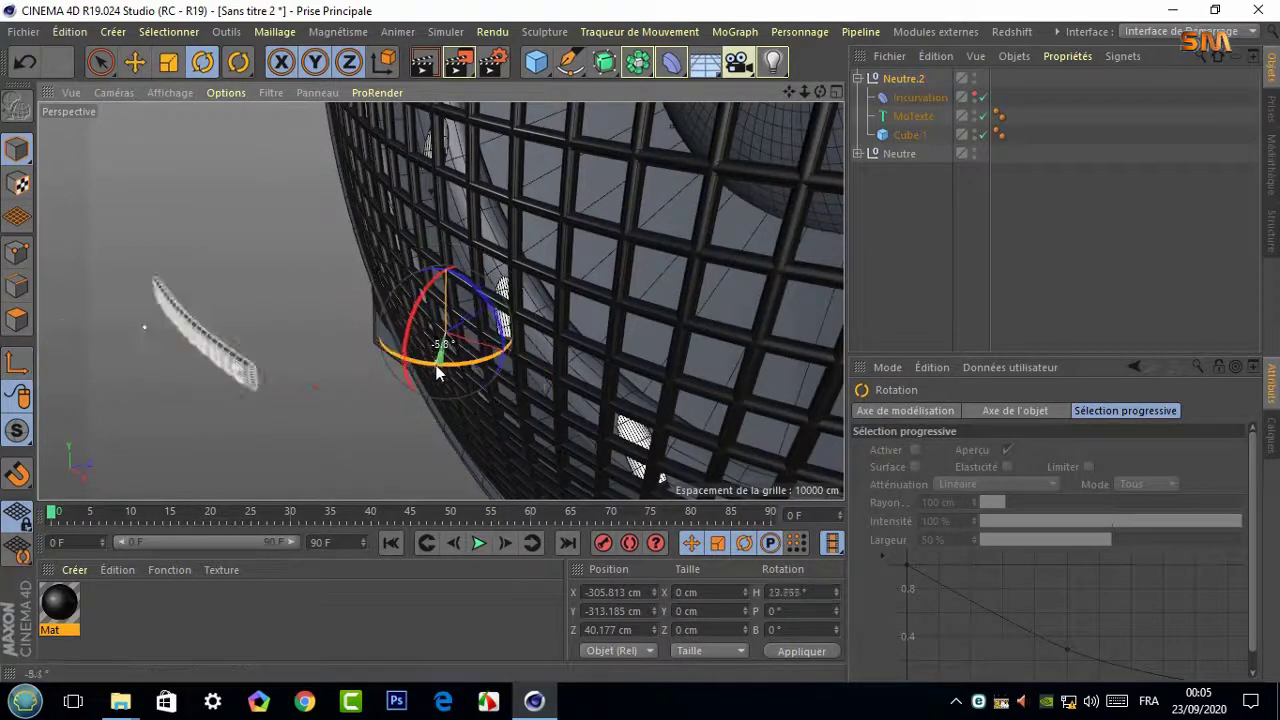
pyautogui.press('e')
pyautogui.scroll(-2, 473, 358)
pyautogui.moveTo(505, 308); pyautogui.dragTo(556, 316)
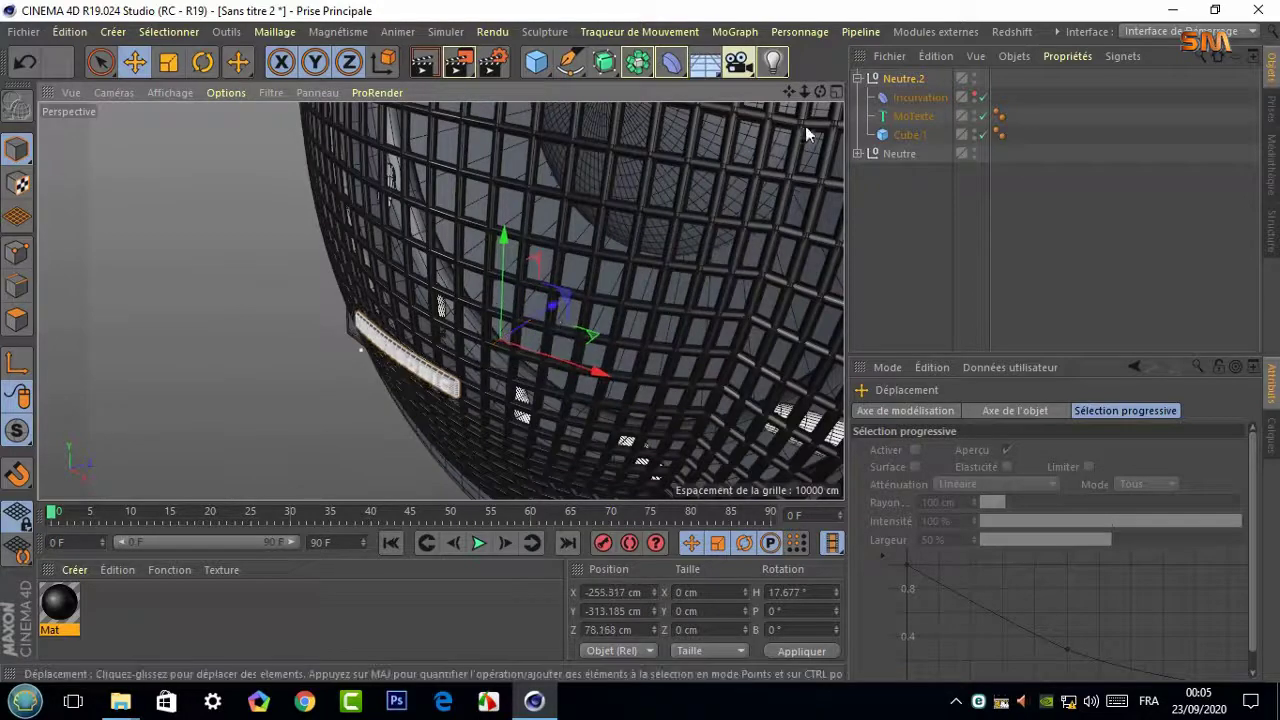
pyautogui.keyDown('alt'); pyautogui.moveTo(805, 126); pyautogui.dragTo(767, 140); pyautogui.keyUp('alt')
# In the maximised front view, move the logo's null onto the woofer's centre line
pyautogui.click(836, 91)
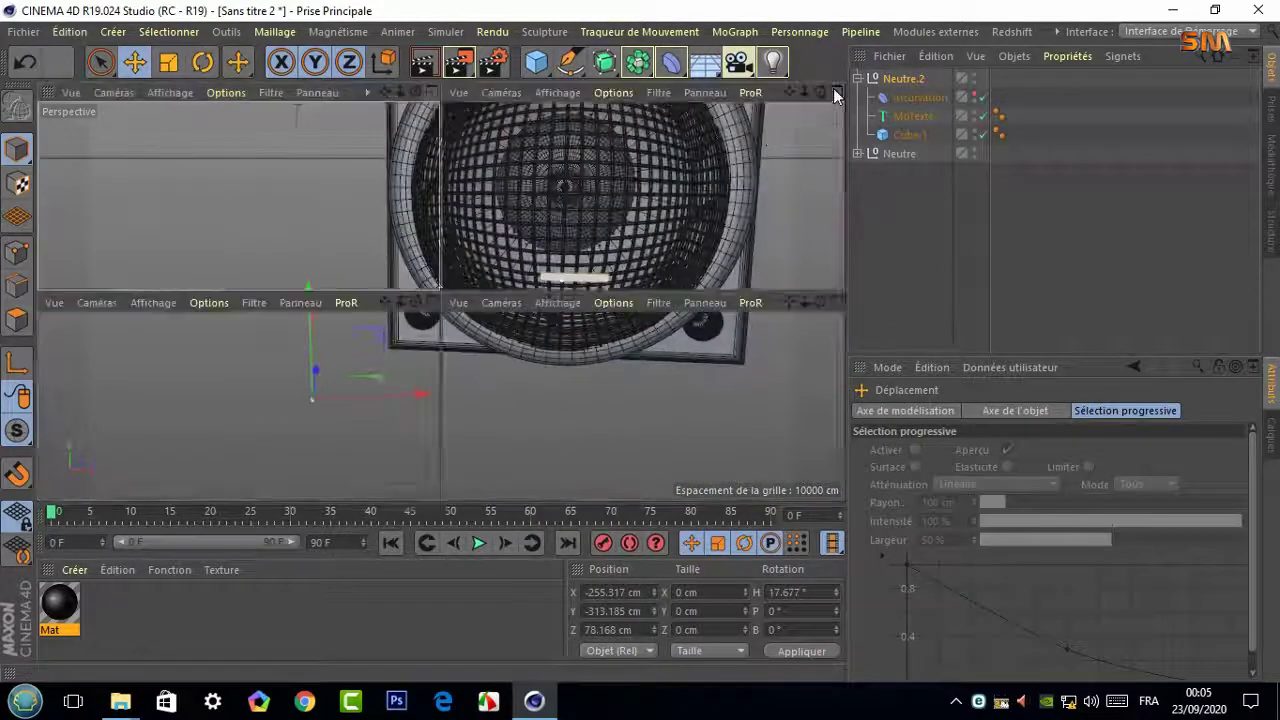
pyautogui.click(840, 302)
pyautogui.click(900, 79)
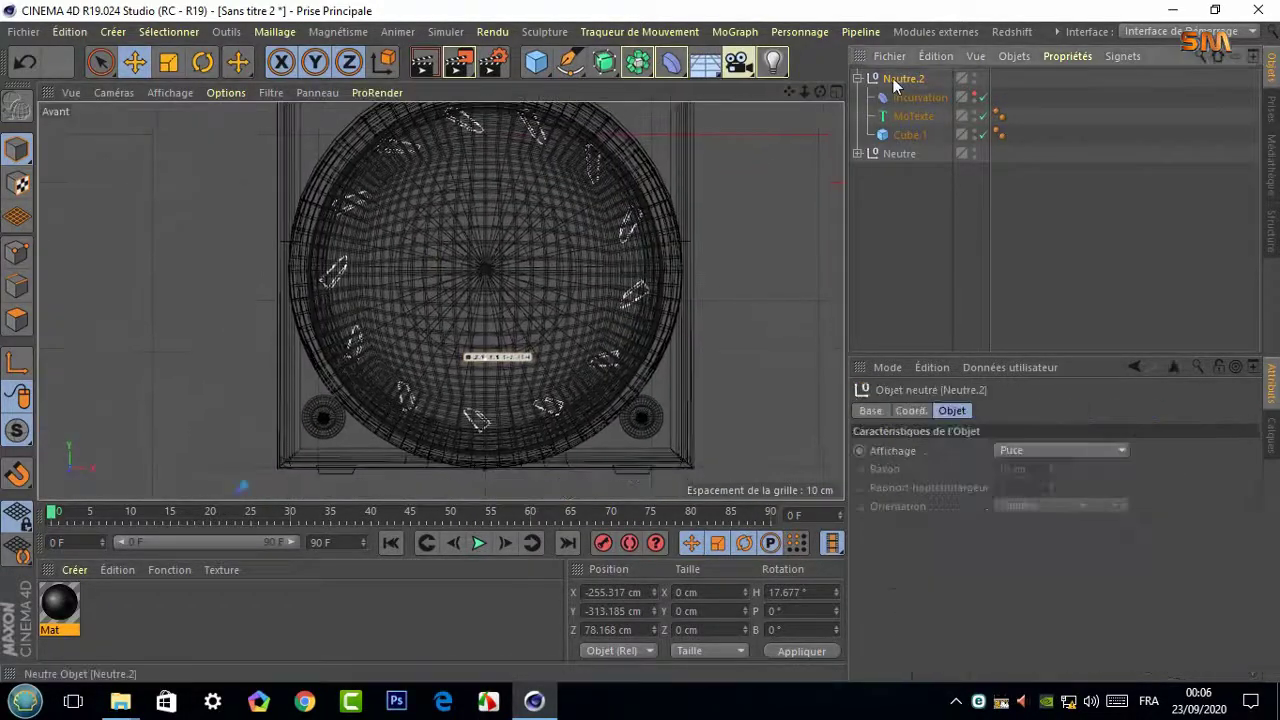
pyautogui.click(134, 62)
pyautogui.scroll(-3, 238, 354)
pyautogui.scroll(-2, 238, 354)
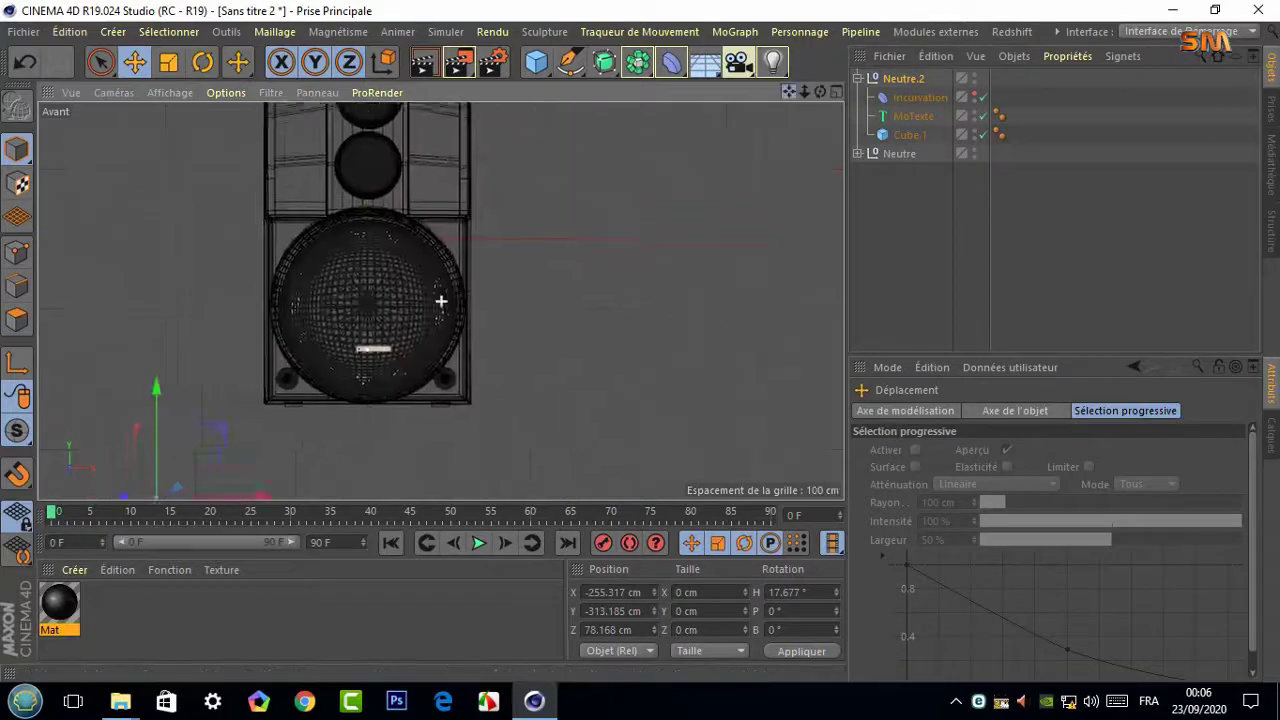
pyautogui.scroll(-1, 175, 378)
pyautogui.moveTo(218, 248); pyautogui.dragTo(435, 248)
pyautogui.scroll(2, 435, 250)
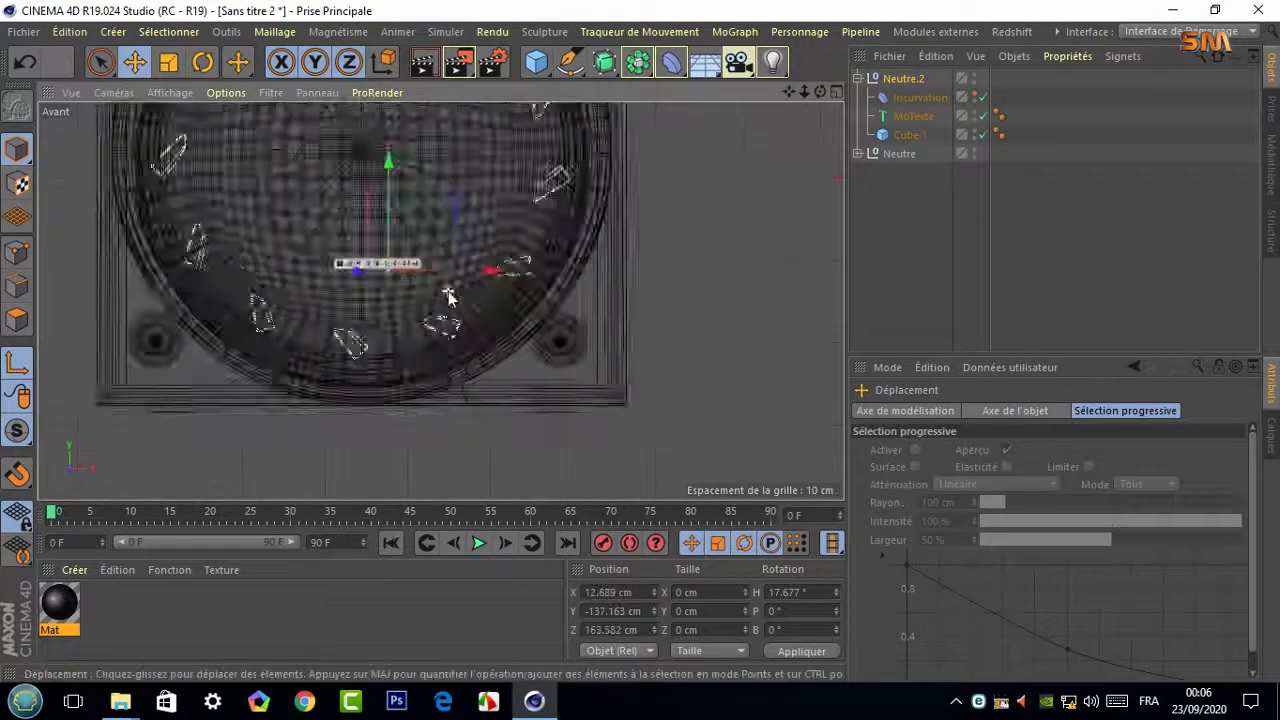
pyautogui.scroll(2, 435, 250)
pyautogui.scroll(2, 435, 250)
pyautogui.moveTo(458, 347); pyautogui.dragTo(450, 348)
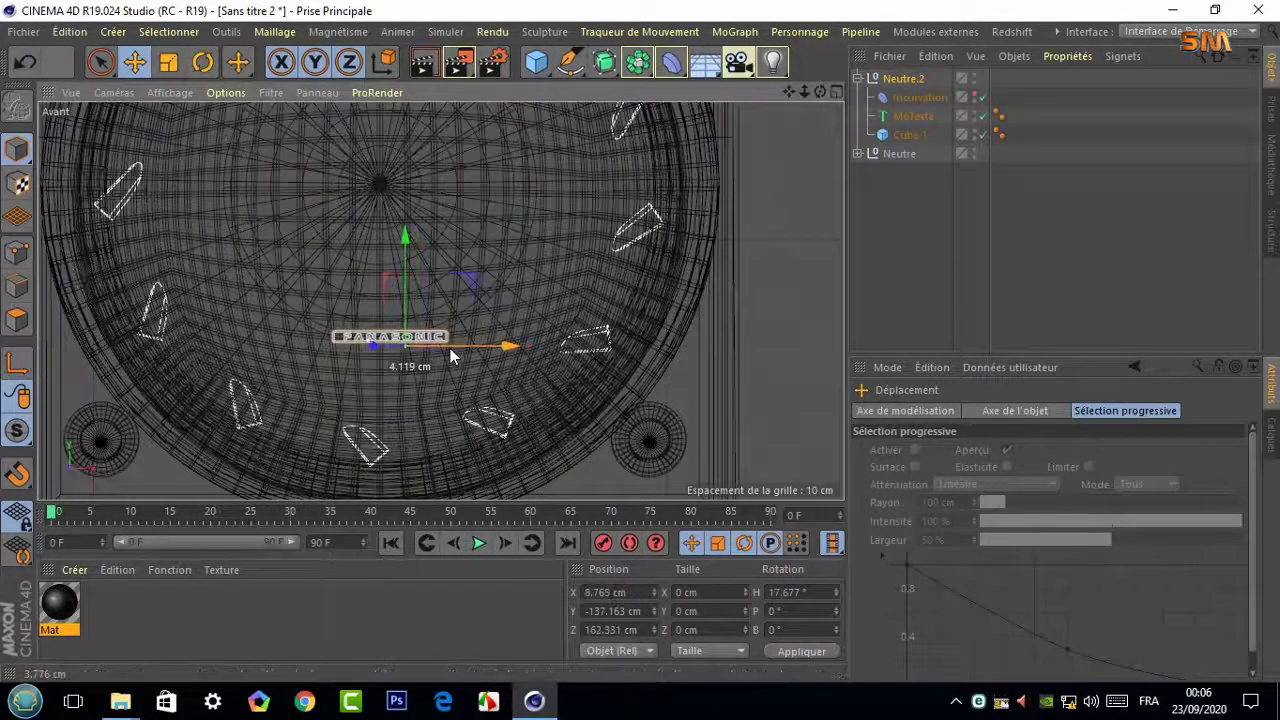
pyautogui.click(592, 351)
pyautogui.scroll(-1, 600, 330)
pyautogui.scroll(-1, 603, 326)
# In the maximised top view, rotate the Neutre.2 null so the logo faces forward (about 0° H)
pyautogui.middleClick(603, 326)
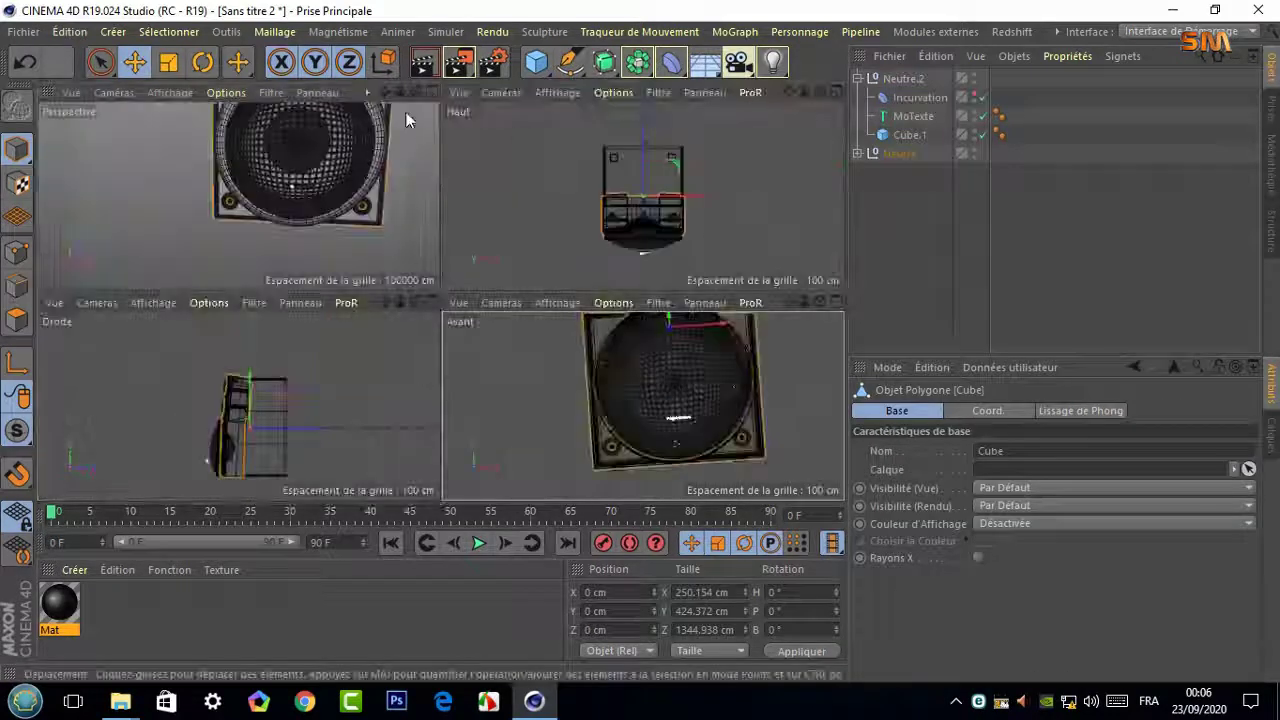
pyautogui.scroll(3, 655, 258)
pyautogui.scroll(2, 643, 126)
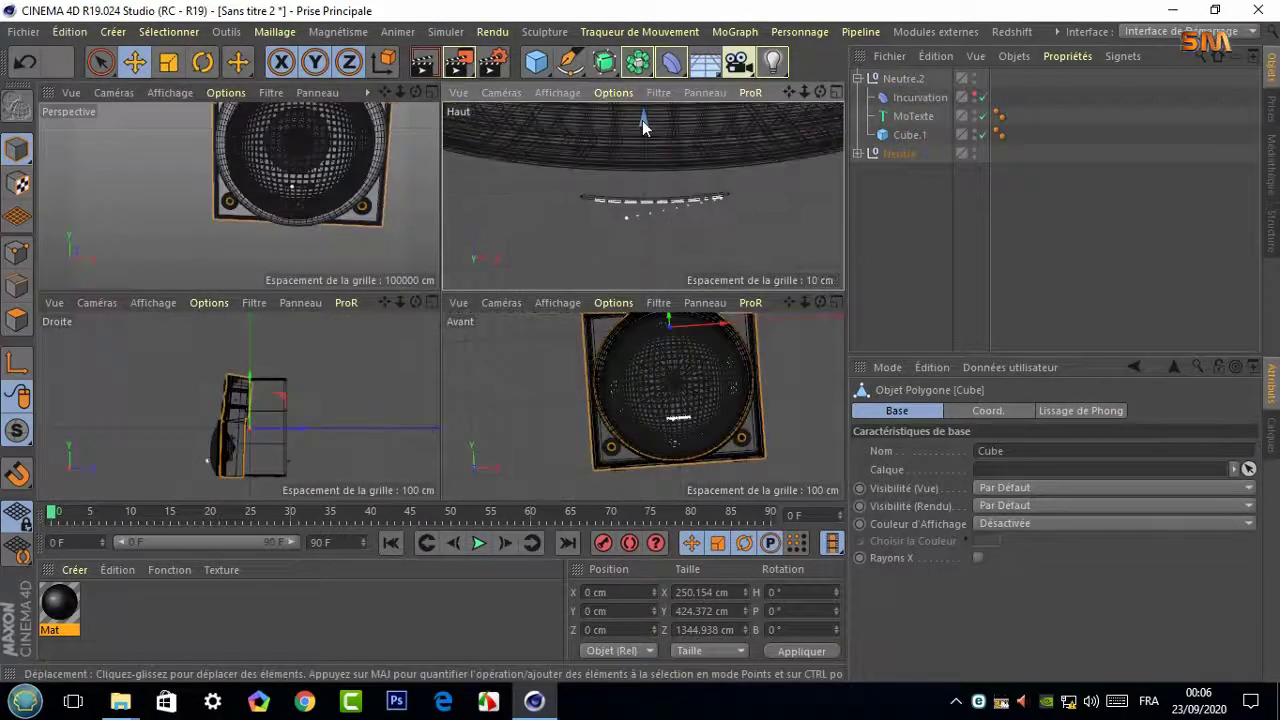
pyautogui.click(890, 79)
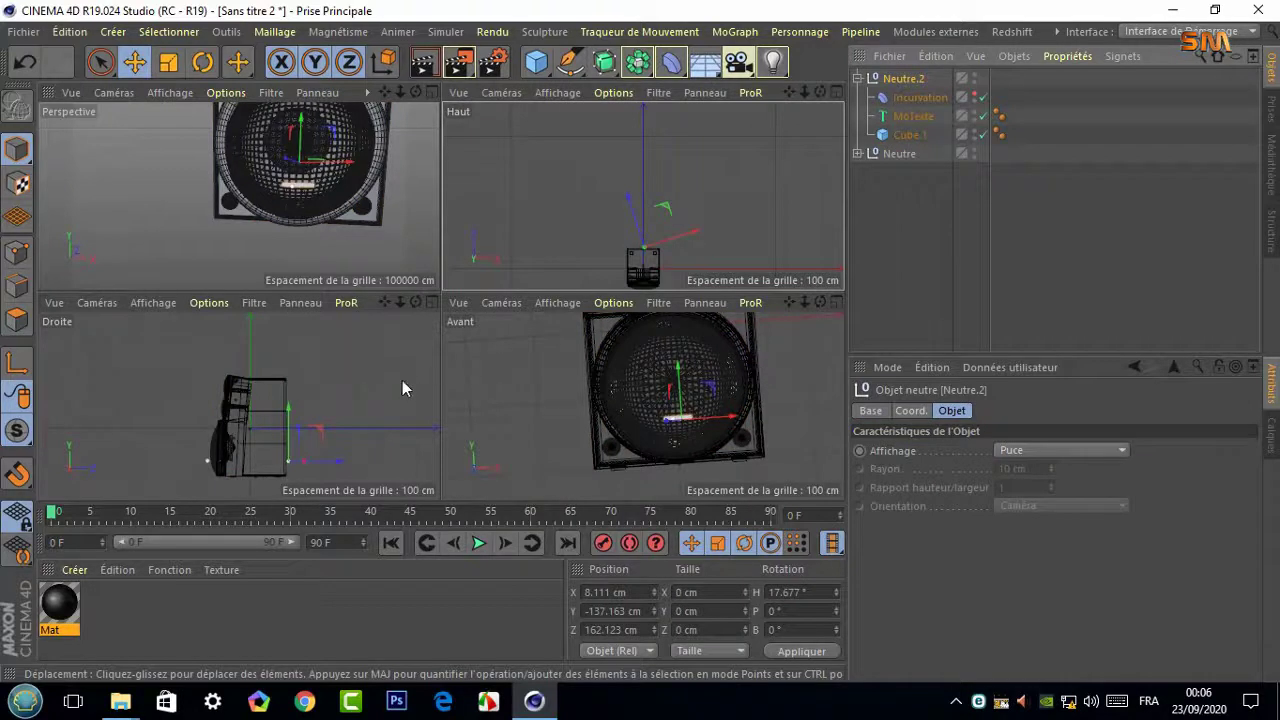
pyautogui.scroll(2, 774, 174)
pyautogui.scroll(2, 774, 174)
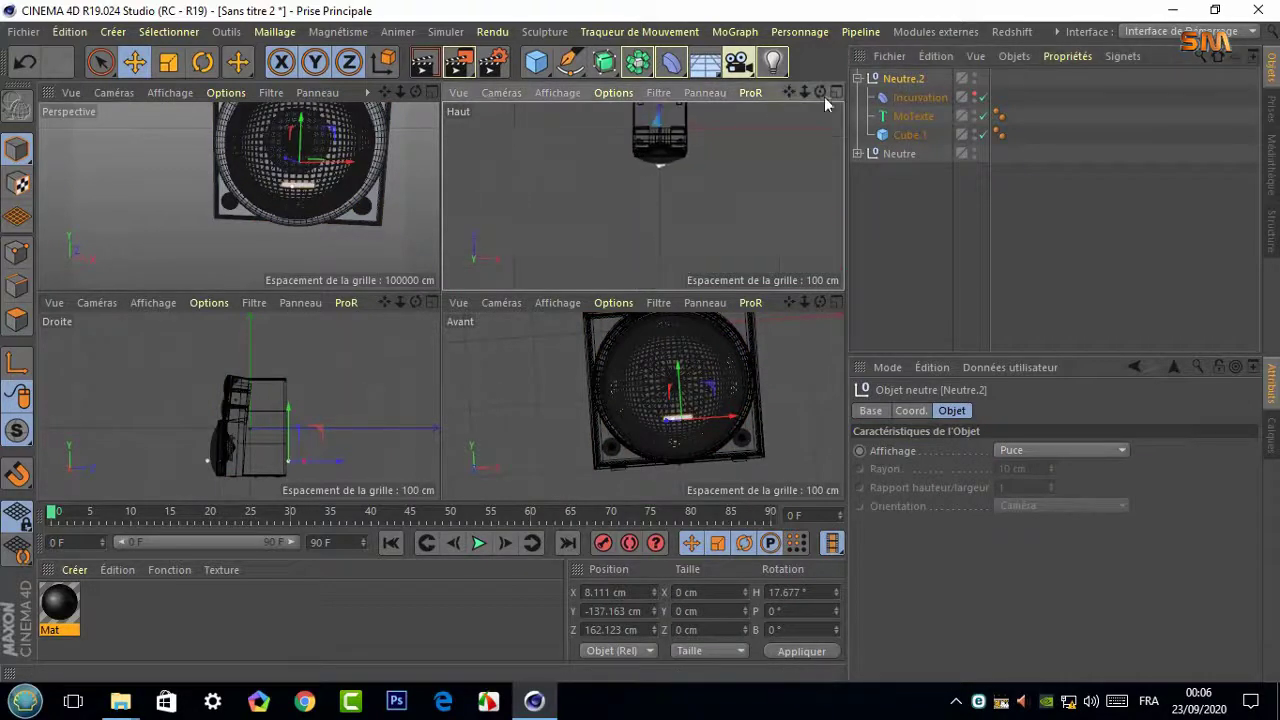
pyautogui.click(836, 92)
pyautogui.scroll(-2, 780, 135)
pyautogui.scroll(-2, 774, 155)
pyautogui.press('r')
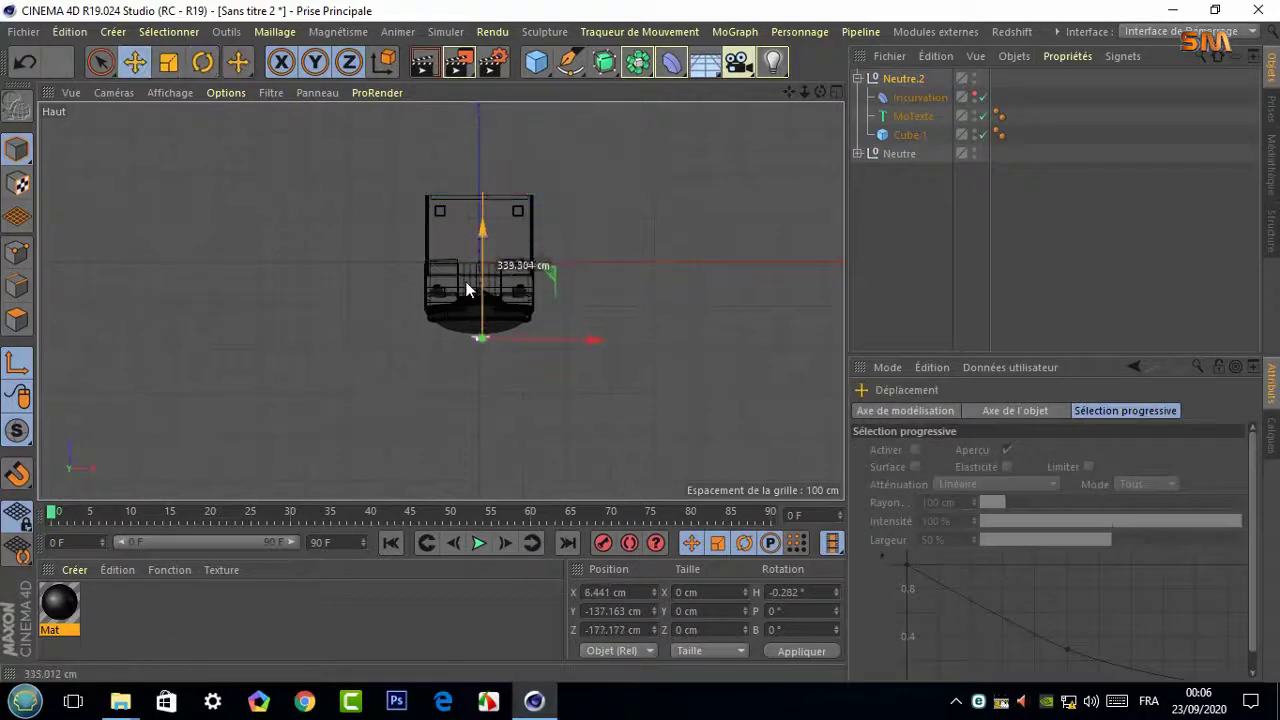
pyautogui.scroll(3, 442, 329)
pyautogui.click(541, 291)
pyautogui.scroll(3, 541, 291)
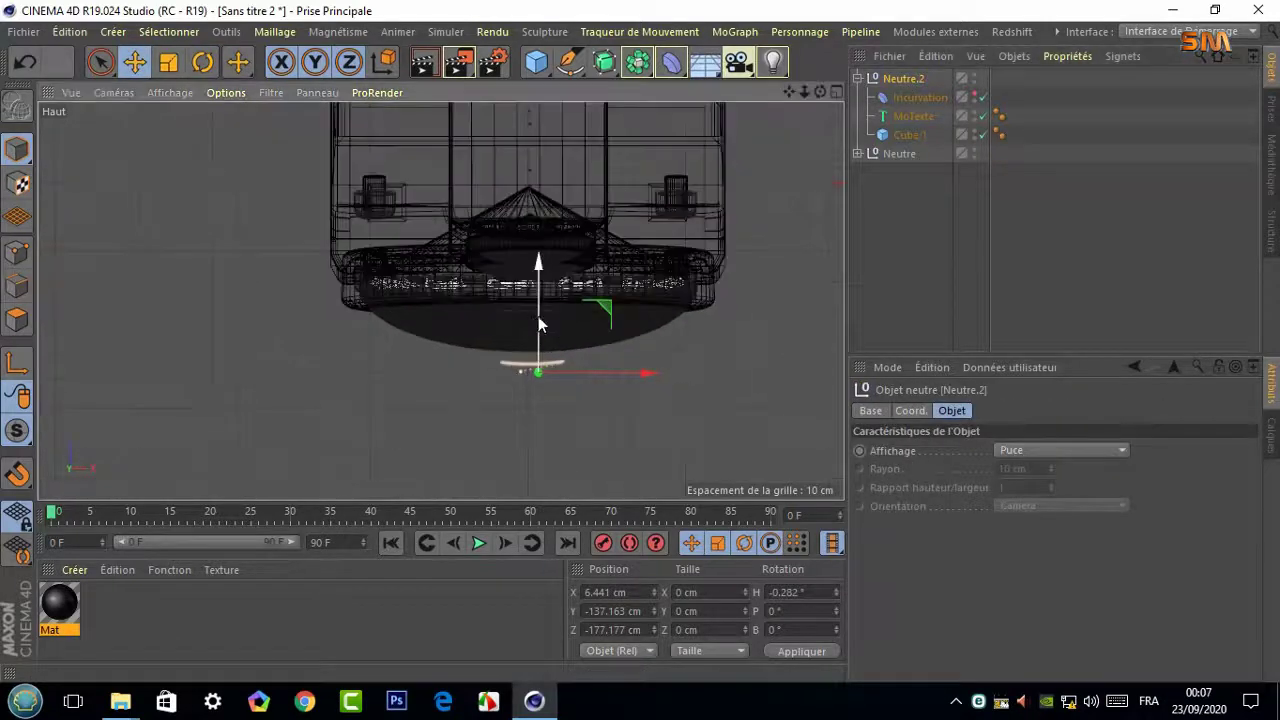
pyautogui.click(836, 92)
pyautogui.click(437, 92)
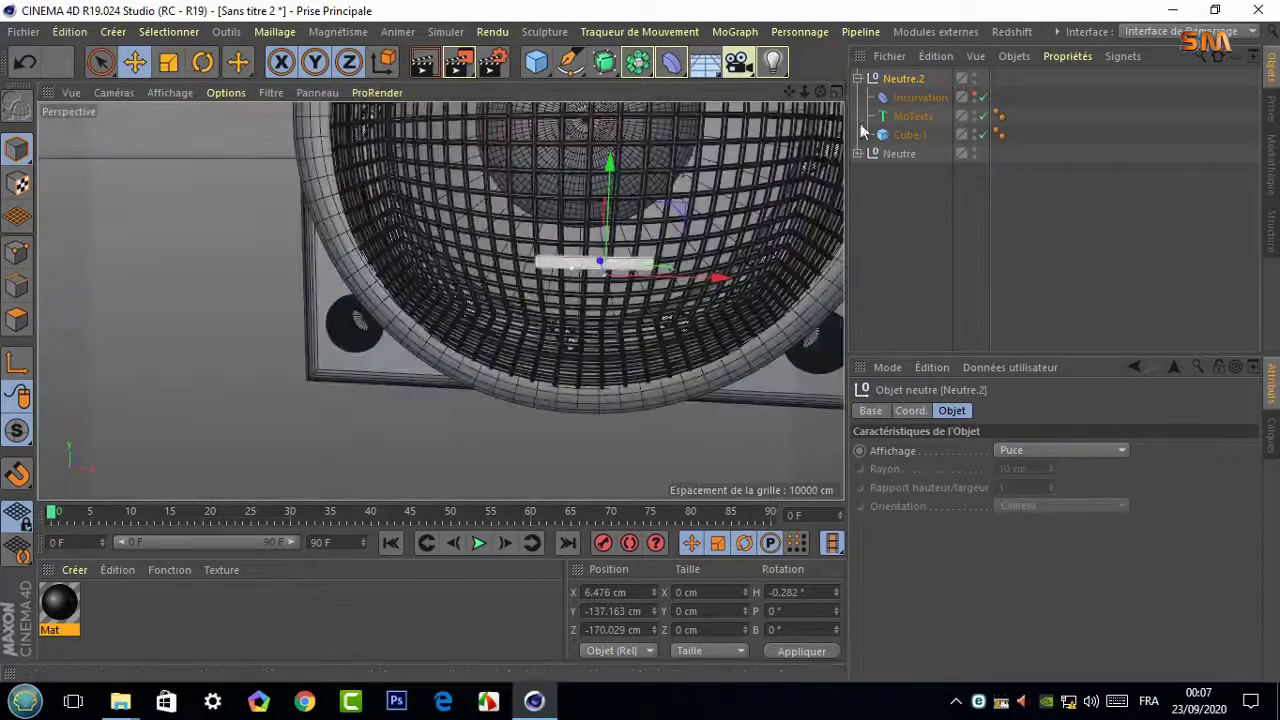
# Move the logo up and forward onto the grille, to Y −129.49 cm and Z −172.098 cm
pyautogui.keyDown('alt'); pyautogui.moveTo(803, 333); pyautogui.dragTo(470, 393); pyautogui.keyUp('alt')
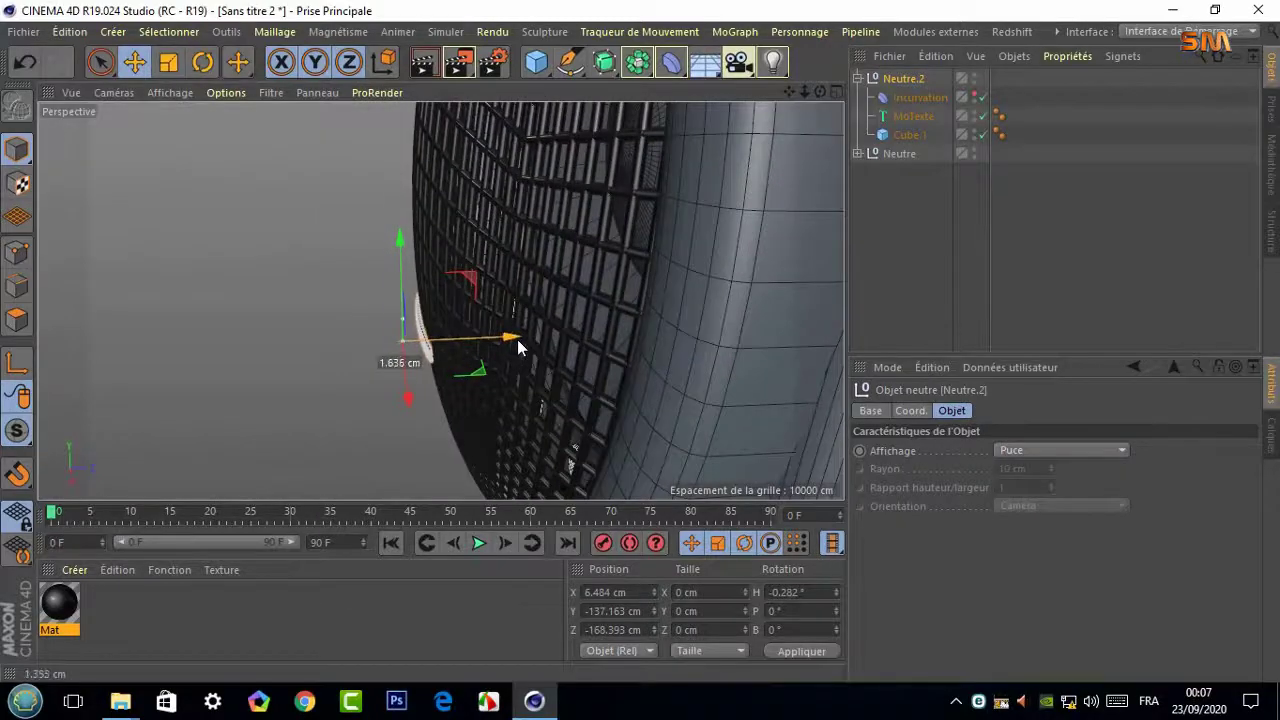
pyautogui.keyDown('alt'); pyautogui.moveTo(440, 299); pyautogui.dragTo(602, 188); pyautogui.keyUp('alt')
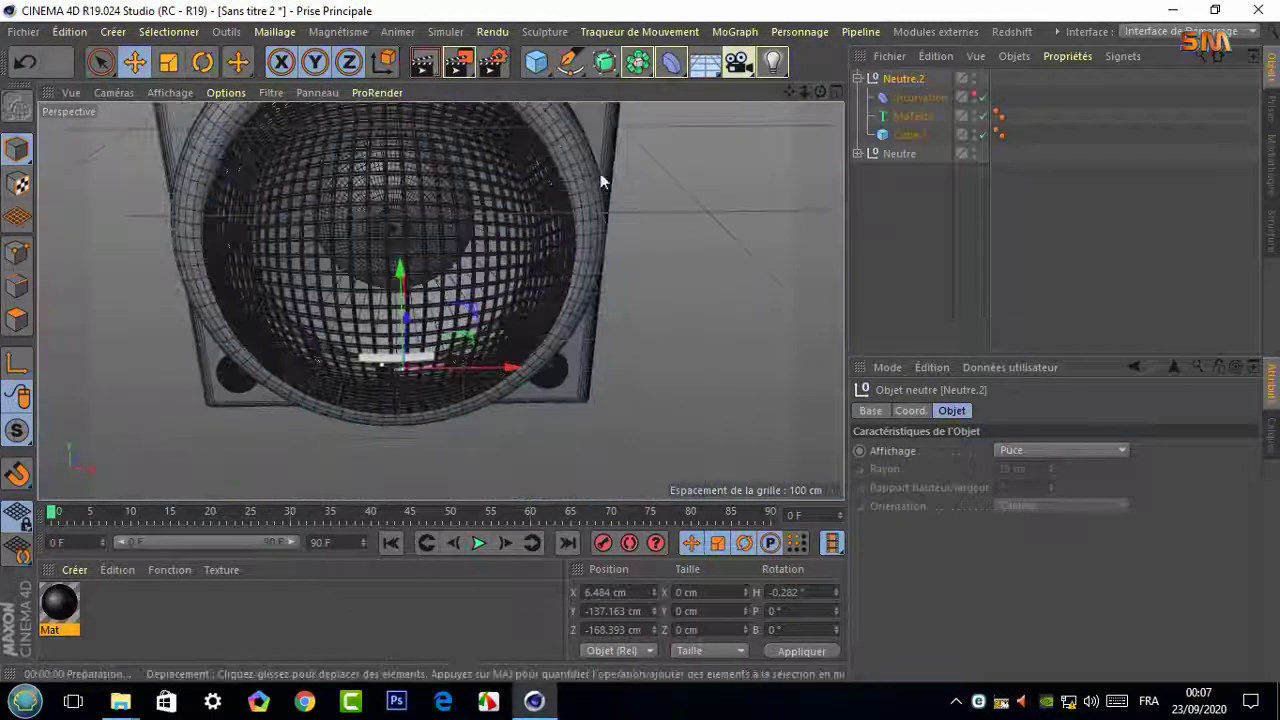
pyautogui.scroll(-3, 602, 186)
pyautogui.scroll(-3, 602, 186)
pyautogui.scroll(-3, 598, 186)
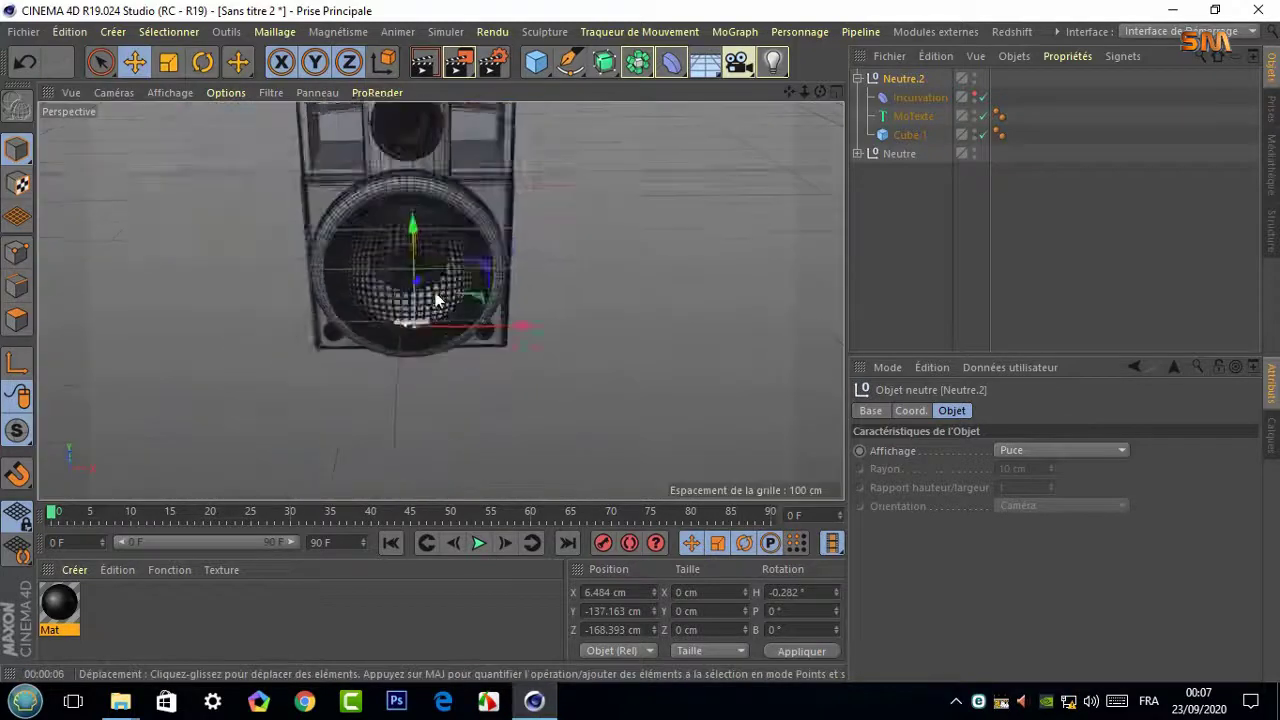
pyautogui.scroll(-2, 437, 299)
pyautogui.keyDown('alt'); pyautogui.moveTo(434, 297); pyautogui.dragTo(418, 307); pyautogui.keyUp('alt')
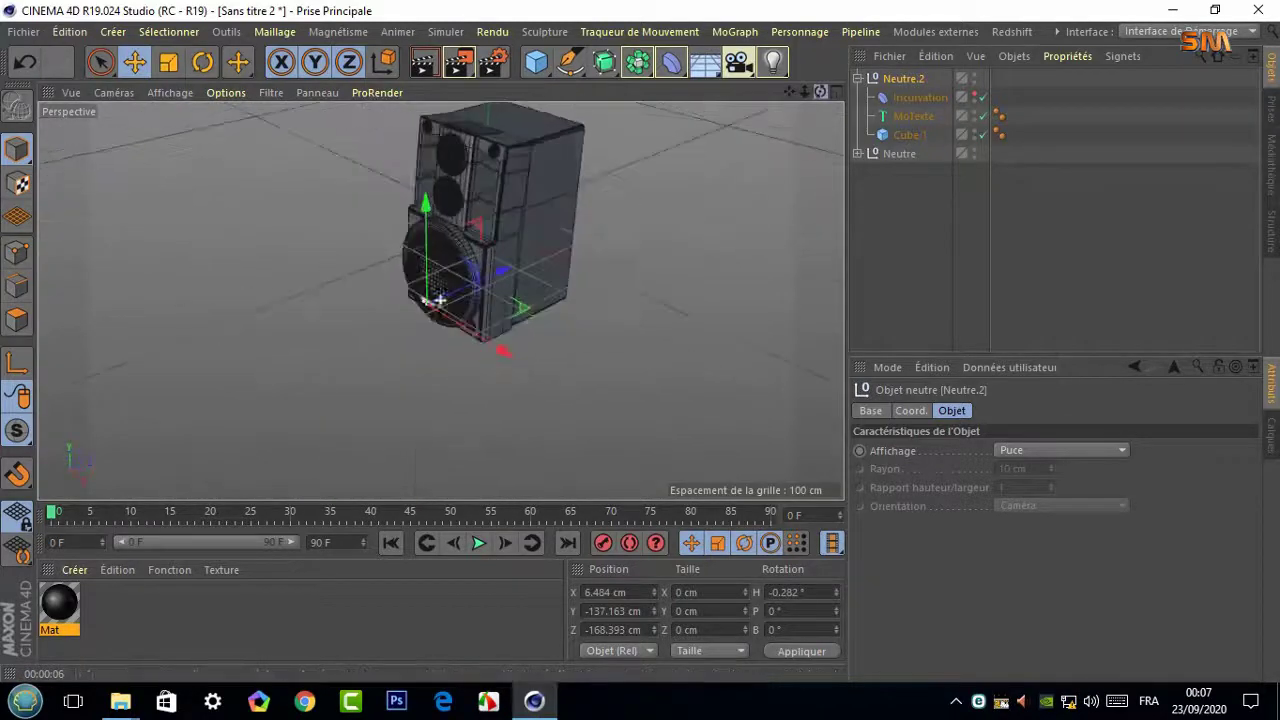
pyautogui.click(418, 307)
pyautogui.scroll(5, 418, 307)
pyautogui.scroll(3, 418, 307)
pyautogui.click(425, 335)
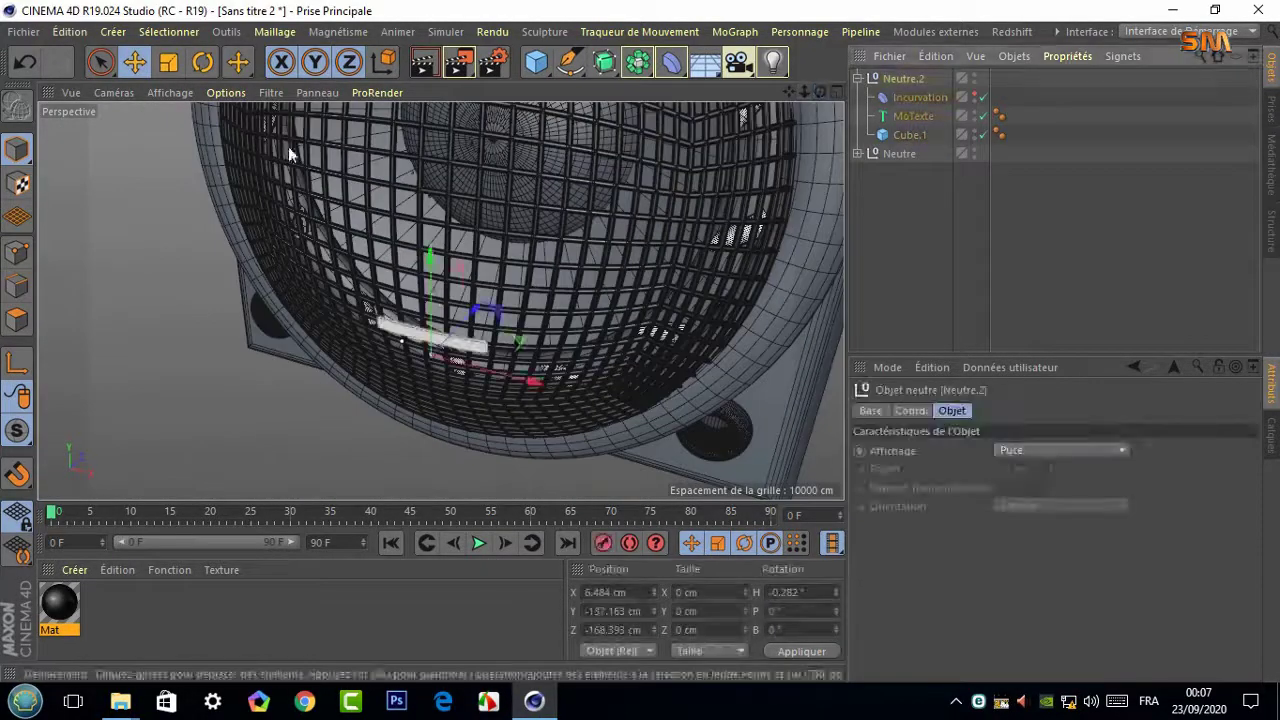
pyautogui.press('t')
pyautogui.press('e')
pyautogui.moveTo(470, 330)
pyautogui.mouseDown()
pyautogui.moveTo(497, 342)
pyautogui.moveTo(440, 300)
pyautogui.moveTo(471, 251)
pyautogui.moveTo(445, 229)
pyautogui.mouseUp()
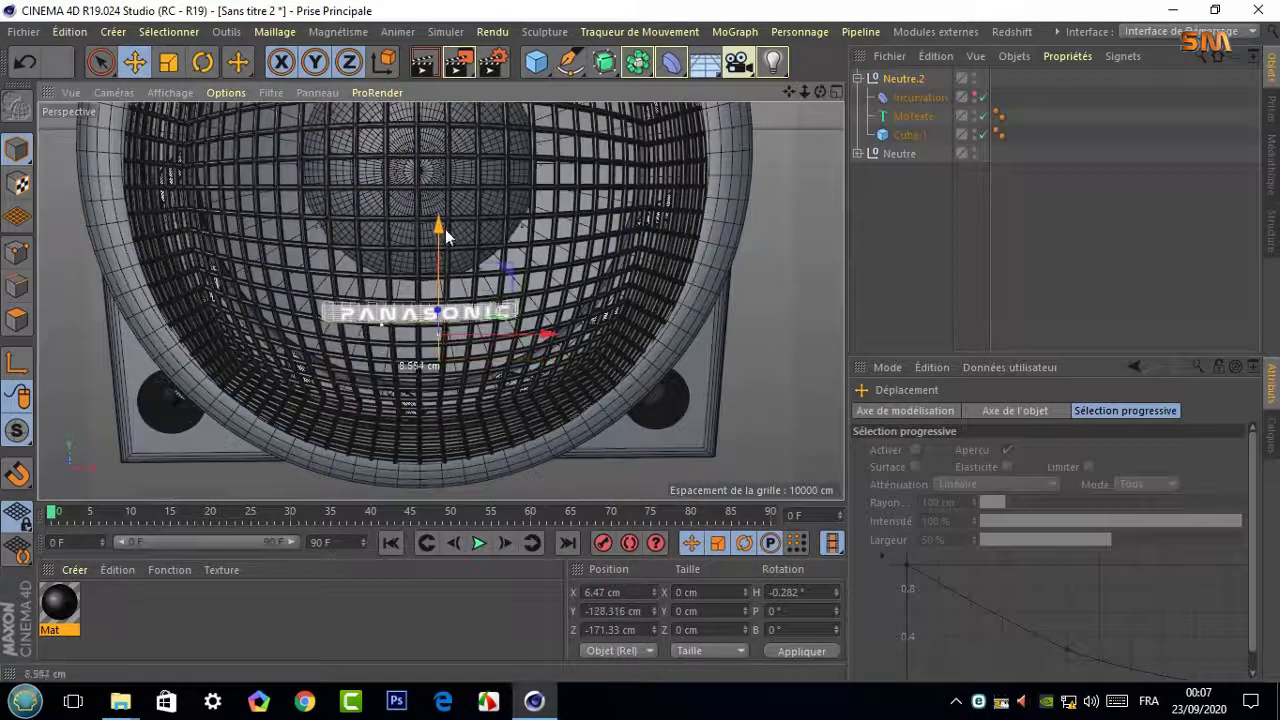
pyautogui.moveTo(826, 92); pyautogui.dragTo(600, 250)
pyautogui.moveTo(340, 388)
pyautogui.mouseDown()
pyautogui.moveTo(345, 400)
pyautogui.moveTo(445, 96)
pyautogui.mouseUp()
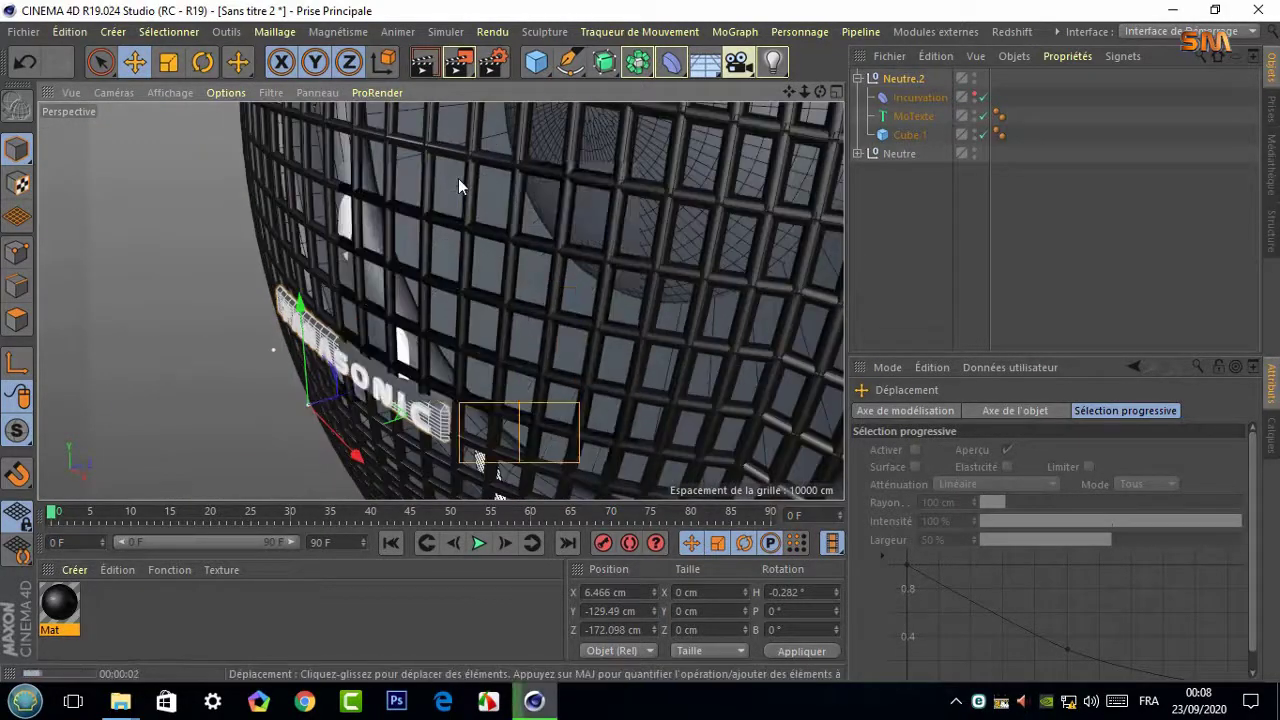
pyautogui.moveTo(458, 178)
pyautogui.keyDown('alt'); pyautogui.mouseDown()
pyautogui.moveTo(111, 343)
pyautogui.moveTo(620, 166)
pyautogui.moveTo(440, 300)
pyautogui.moveTo(591, 246)
pyautogui.mouseUp(); pyautogui.keyUp('alt')
pyautogui.moveTo(805, 92)
pyautogui.mouseDown()
pyautogui.moveTo(634, 246)
pyautogui.moveTo(443, 300)
pyautogui.mouseUp()
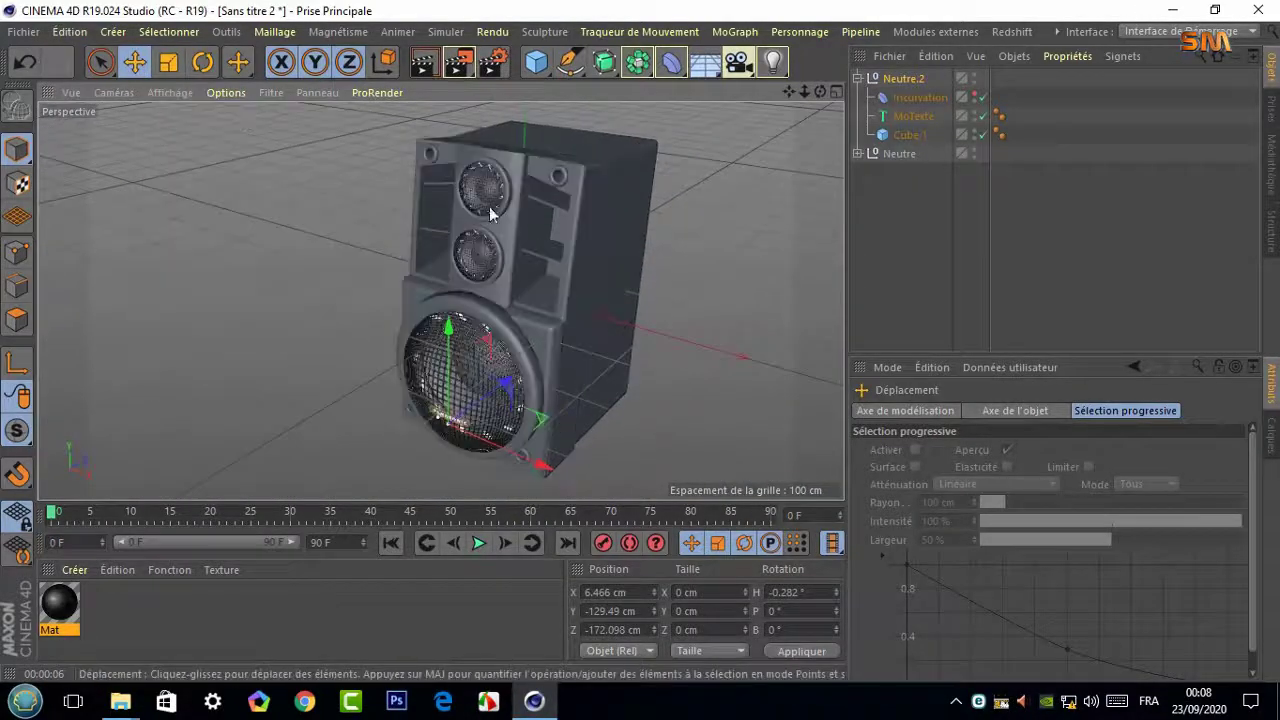
# Group all the speaker parts under one null named BAFFLE 01
pyautogui.rightClick(914, 190)
pyautogui.click(960, 323)
pyautogui.doubleClick(900, 78)
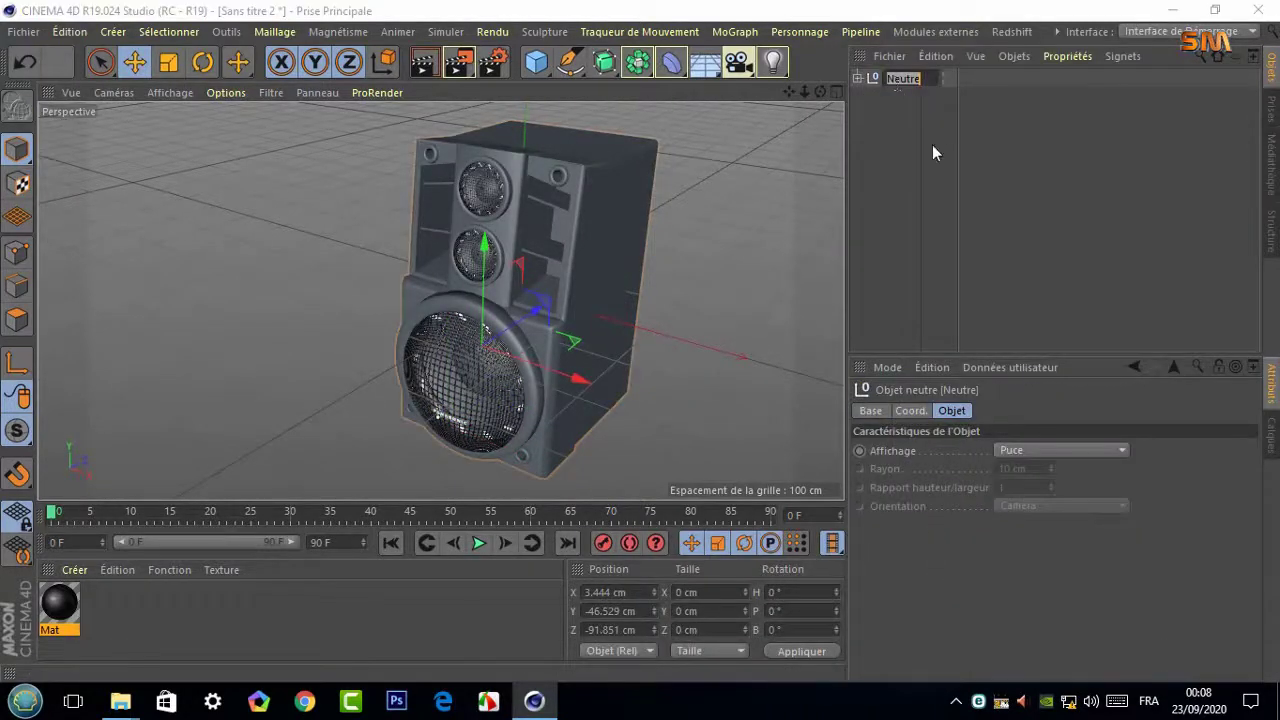
pyautogui.write('BAFFLE 01')
pyautogui.press('Return')
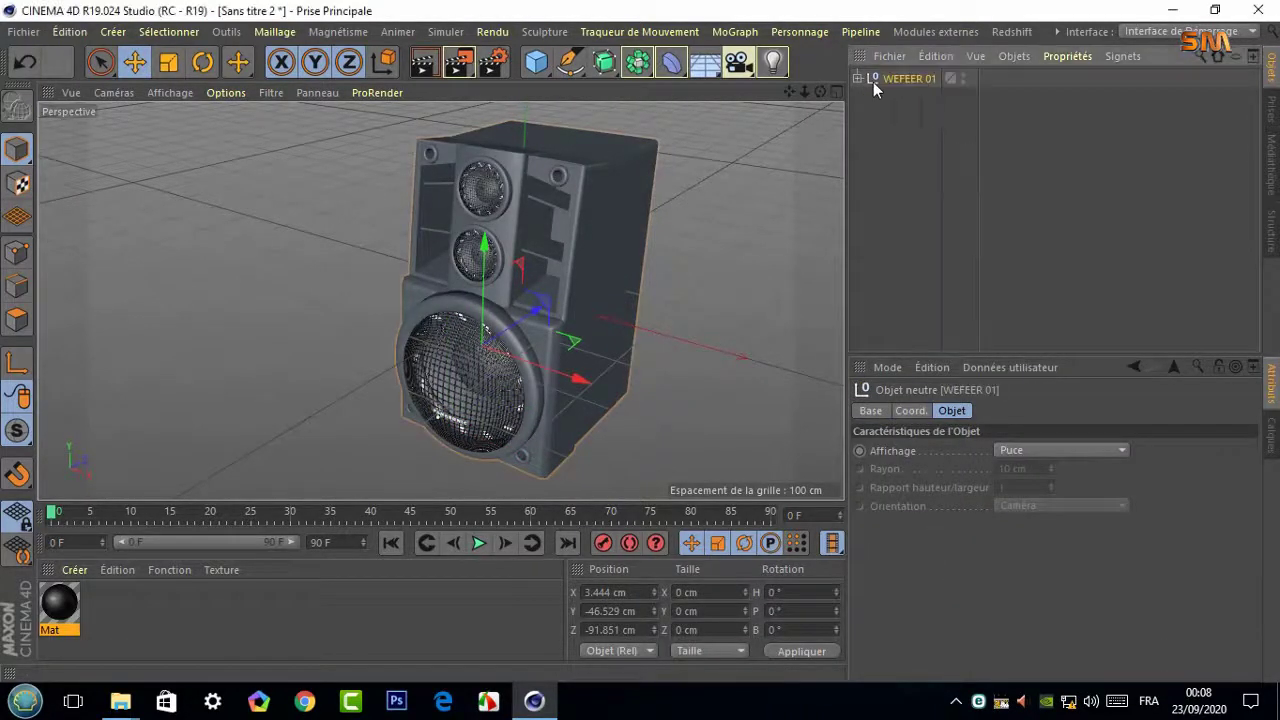
# Duplicate WEFEER 01 as WEFEER 02, move it about 400 cm right, and select both speakers
pyautogui.keyDown('ctrl'); pyautogui.moveTo(888, 80); pyautogui.dragTo(890, 154); pyautogui.keyUp('ctrl')
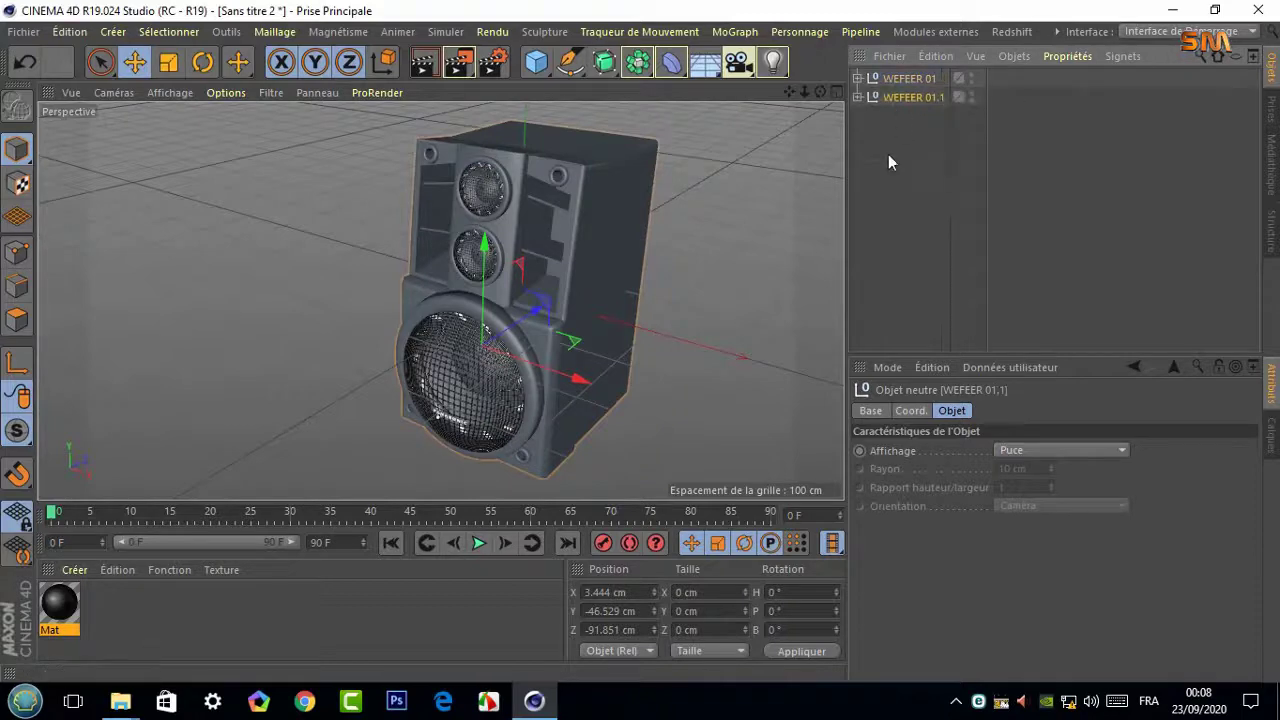
pyautogui.doubleClick(937, 97)
pyautogui.write('02')
pyautogui.press('Return')
pyautogui.moveTo(586, 378)
pyautogui.mouseDown()
pyautogui.moveTo(745, 490)
pyautogui.moveTo(825, 497)
pyautogui.mouseUp()
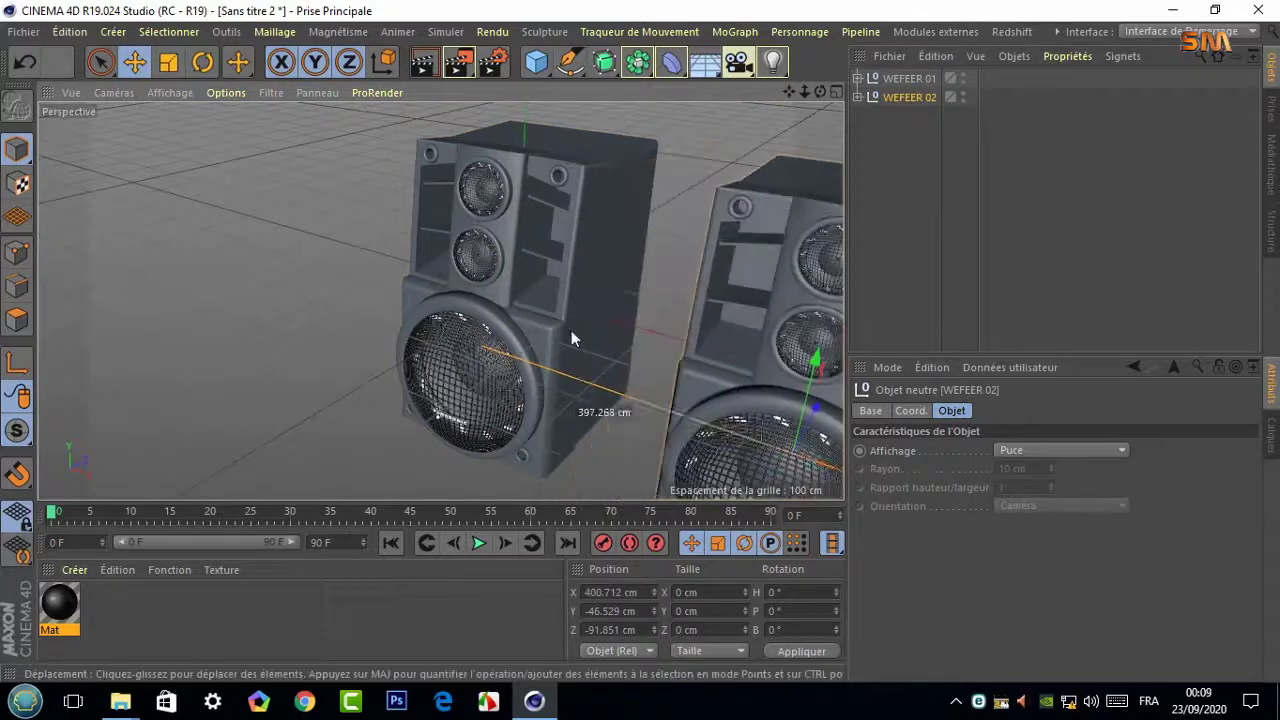
pyautogui.scroll(-5, 743, 354)
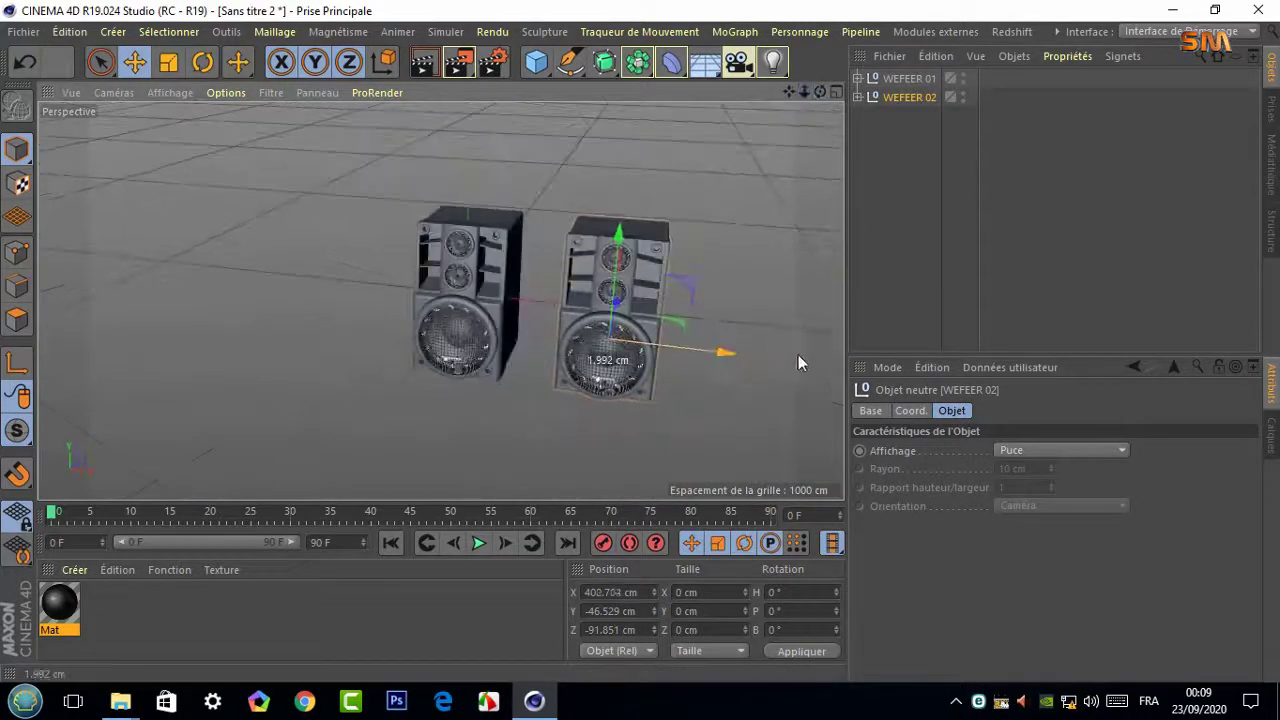
pyautogui.moveTo(743, 354); pyautogui.dragTo(835, 358)
pyautogui.click(932, 122)
pyautogui.moveTo(932, 130); pyautogui.dragTo(990, 72)
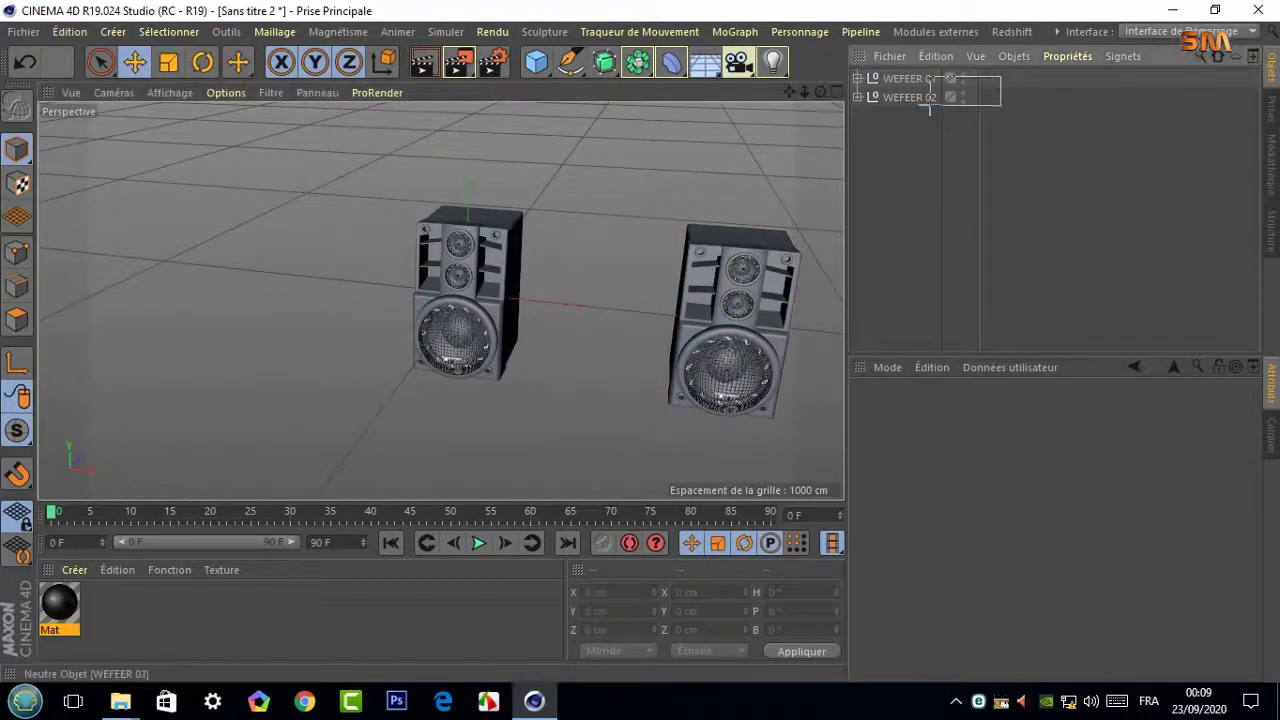
# Save the scene as Sans titre 2, replacing the existing file
pyautogui.click(23, 32)
pyautogui.click(53, 163)
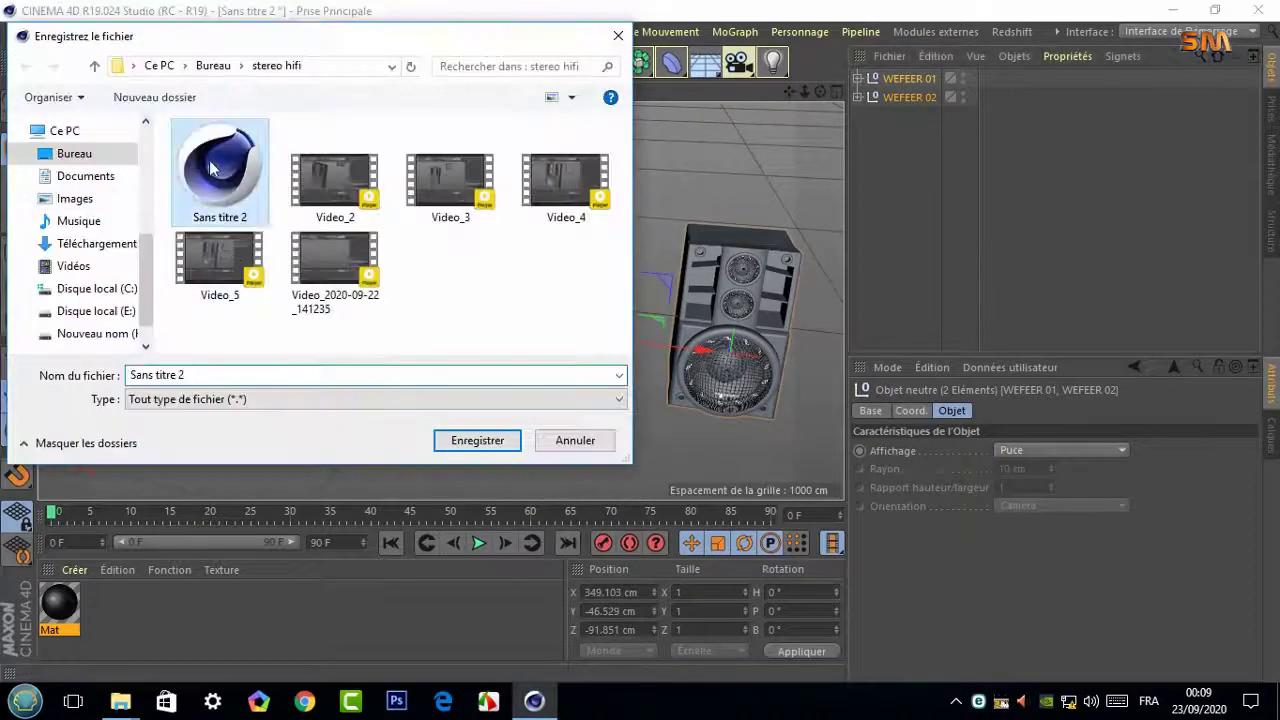
pyautogui.click(477, 440)
pyautogui.click(688, 352)
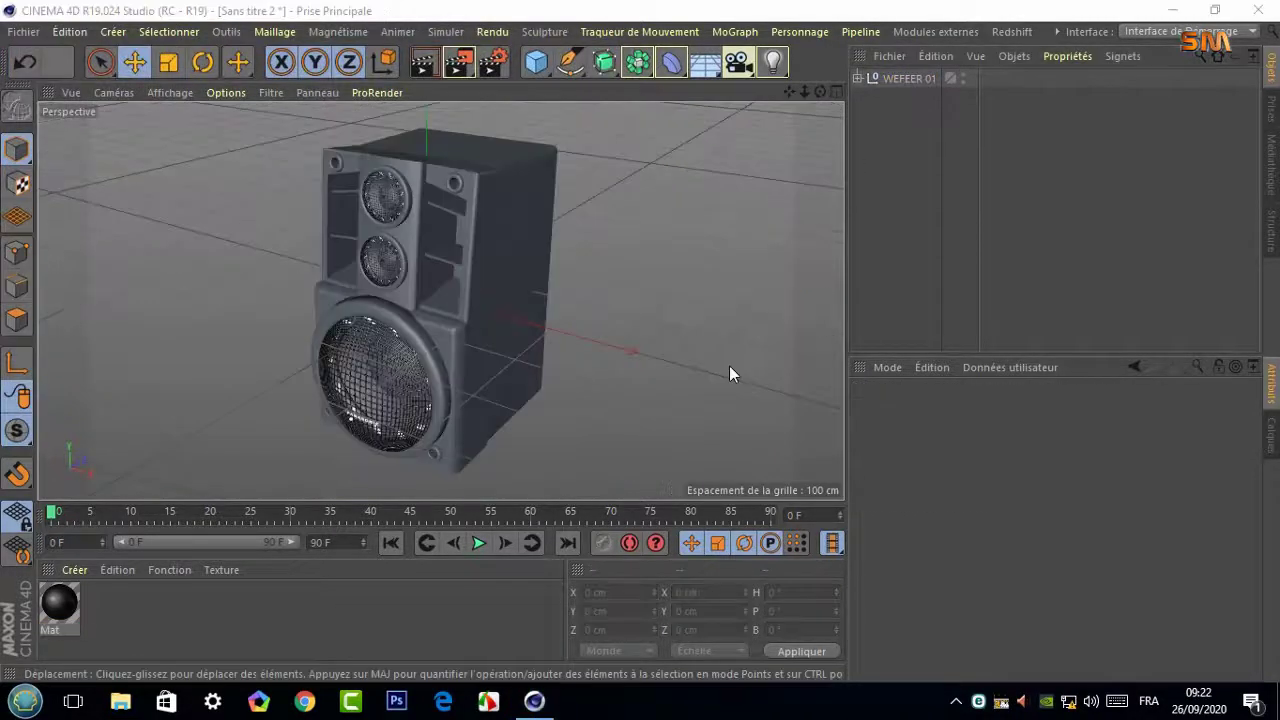
# Add a plane and lower it to the speaker's base at Y -204.555
pyautogui.moveTo(536, 62); pyautogui.dragTo(644, 168)
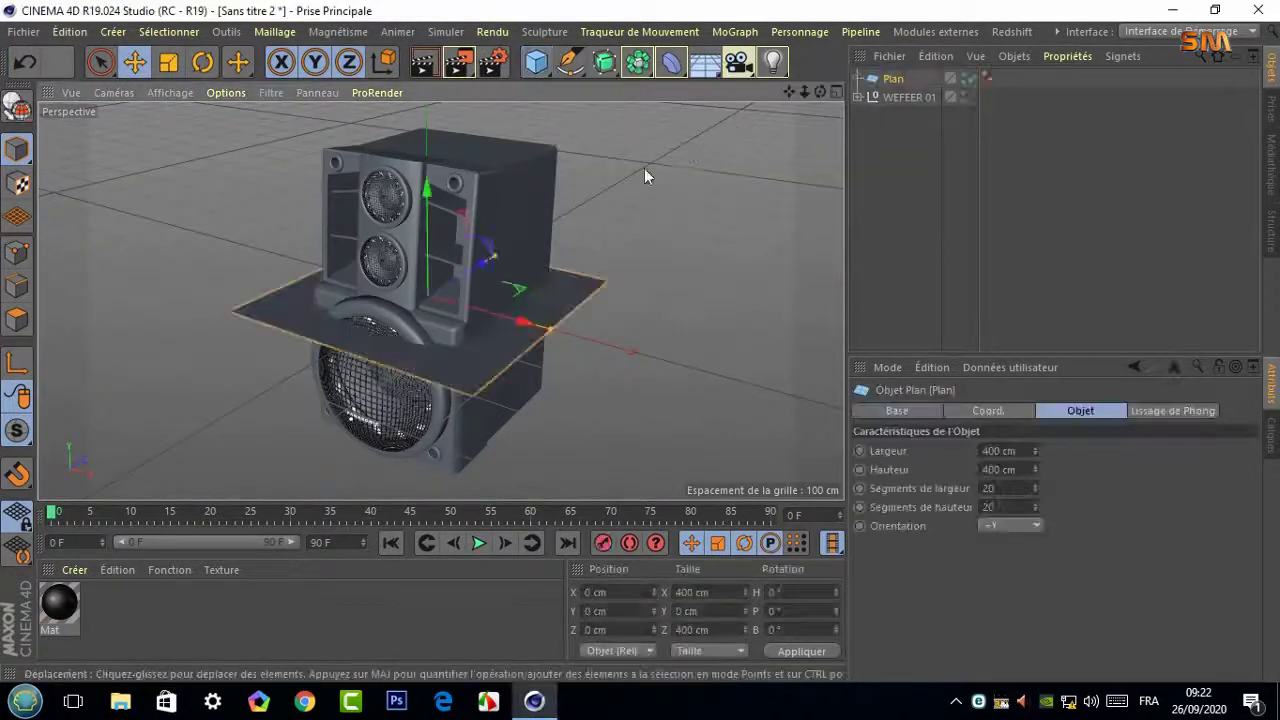
pyautogui.click(836, 92)
pyautogui.middleClick(528, 298)
pyautogui.moveTo(508, 266); pyautogui.dragTo(472, 357)
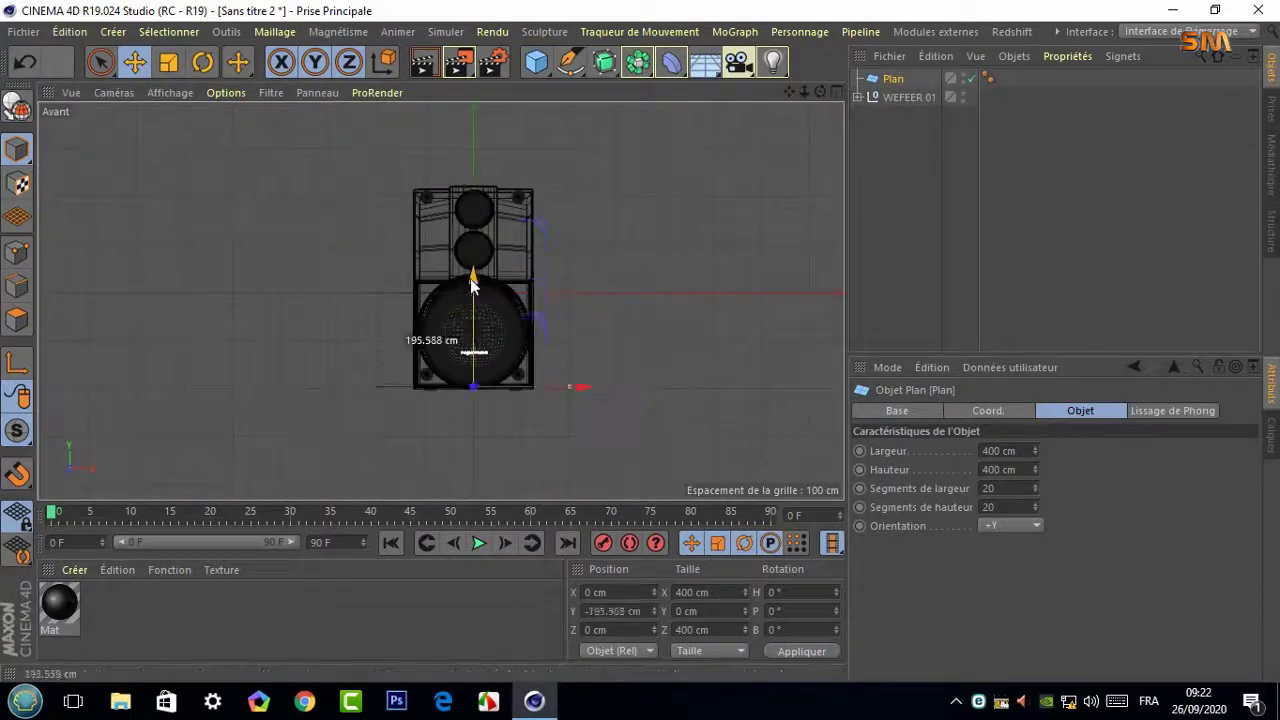
pyautogui.scroll(5, 472, 380)
pyautogui.moveTo(566, 280); pyautogui.dragTo(566, 272)
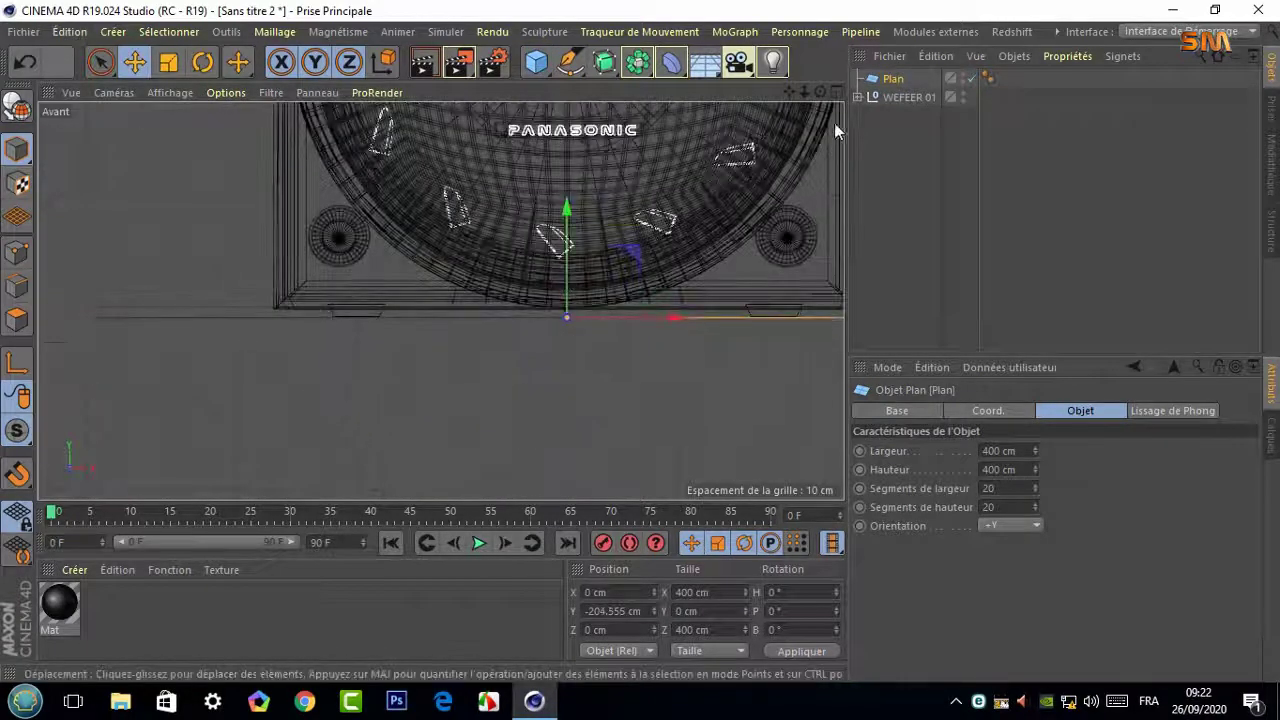
pyautogui.middleClick(594, 345)
pyautogui.press('F1')
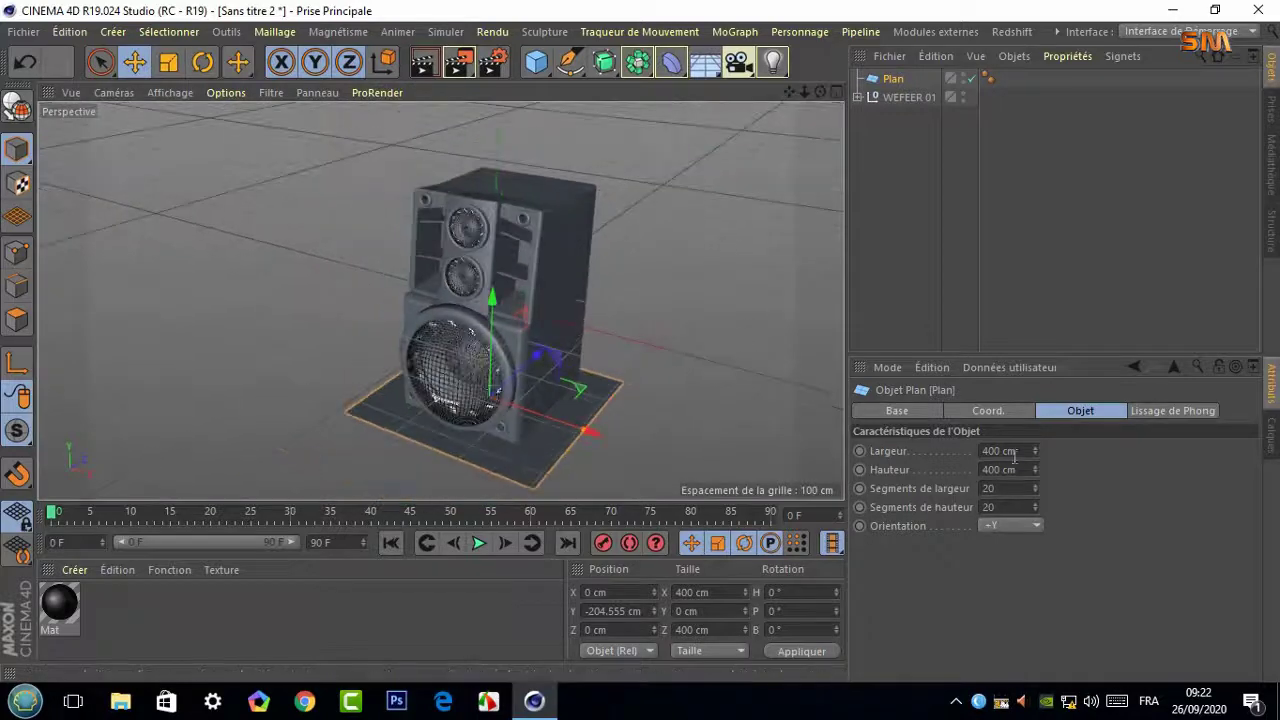
pyautogui.write('4000')
# Make the plane 4000 cm with 200 segments and show it shaded with lines
pyautogui.click(999, 469)
pyautogui.write('4000')
pyautogui.press('Tab')
pyautogui.write('200')
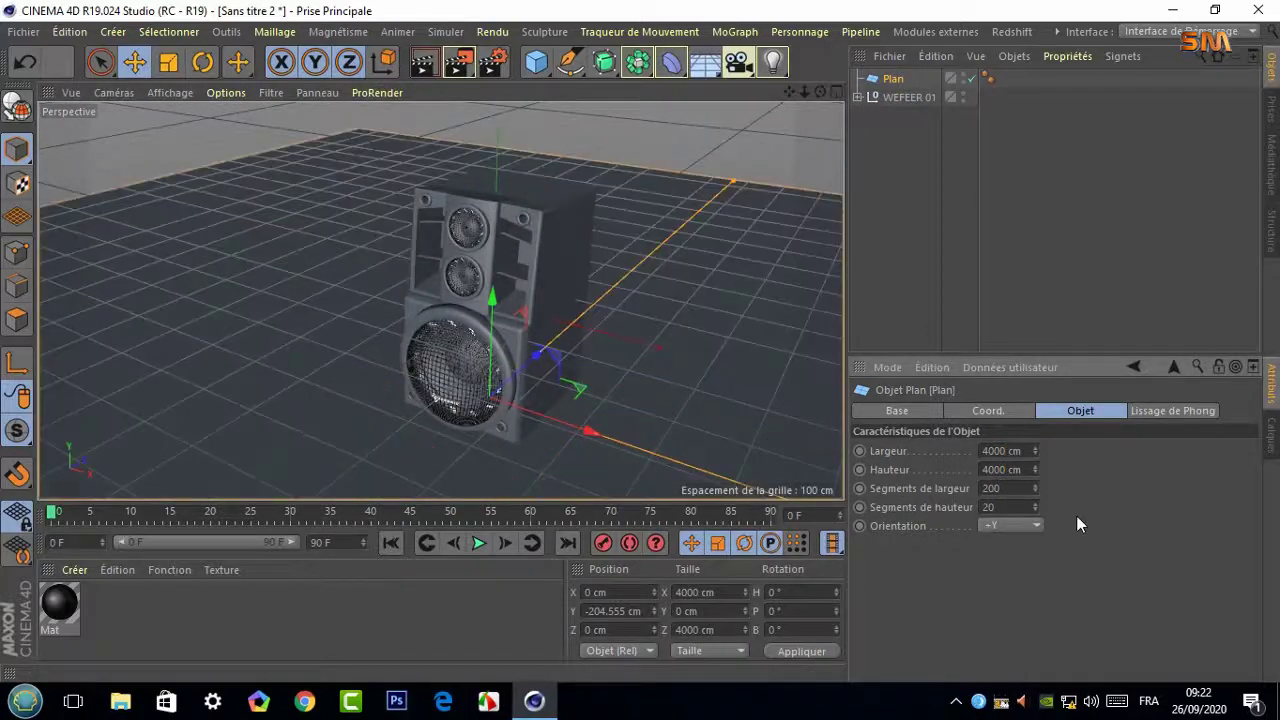
pyautogui.click(170, 92)
pyautogui.click(200, 134)
# Add a 90° bend deformer under the plane, rotated, moved and scaled to about 141% to curve it upward
pyautogui.click(672, 63)
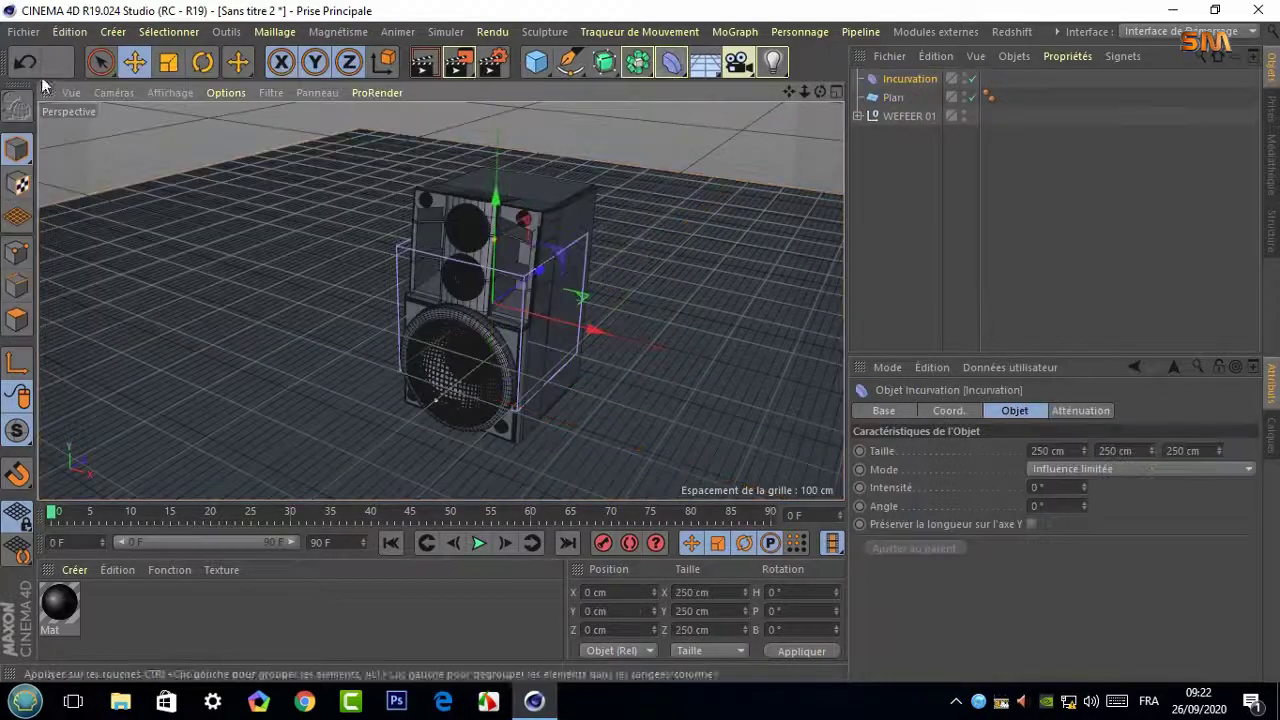
pyautogui.click(964, 113)
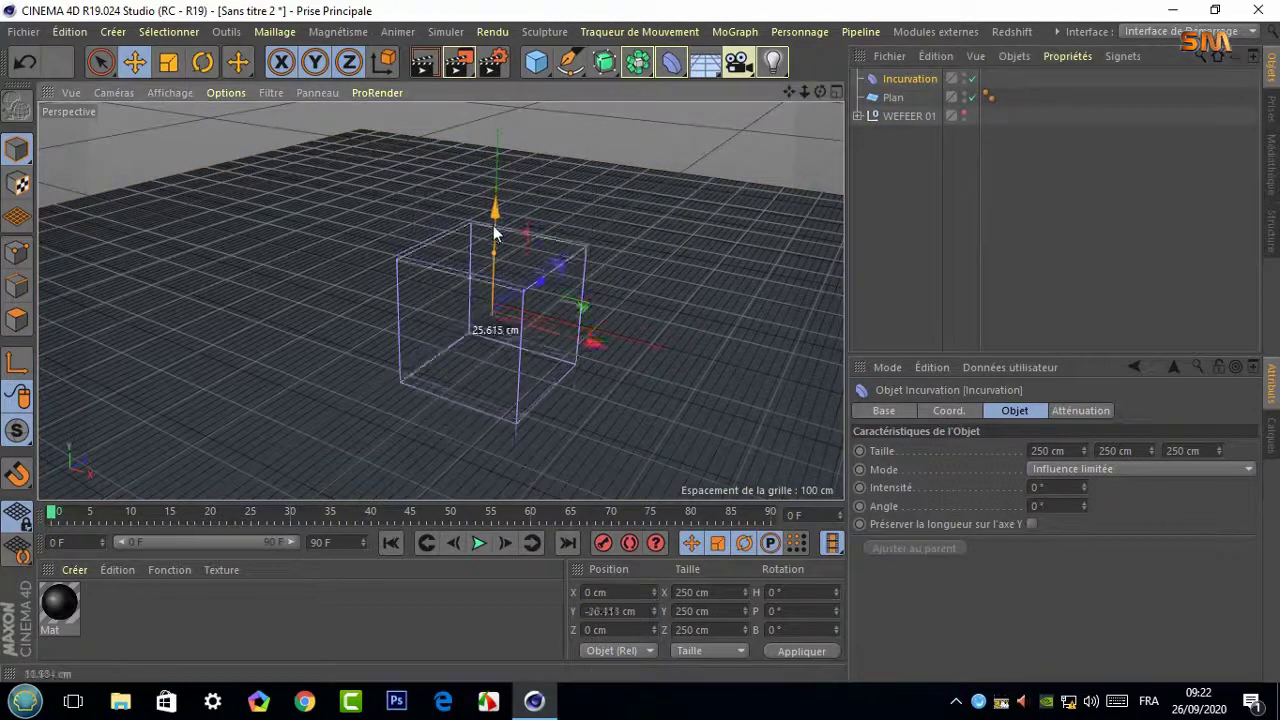
pyautogui.moveTo(495, 200); pyautogui.dragTo(488, 291)
pyautogui.moveTo(1084, 487)
pyautogui.mouseDown()
pyautogui.moveTo(1084, 460)
pyautogui.moveTo(1084, 480)
pyautogui.mouseUp()
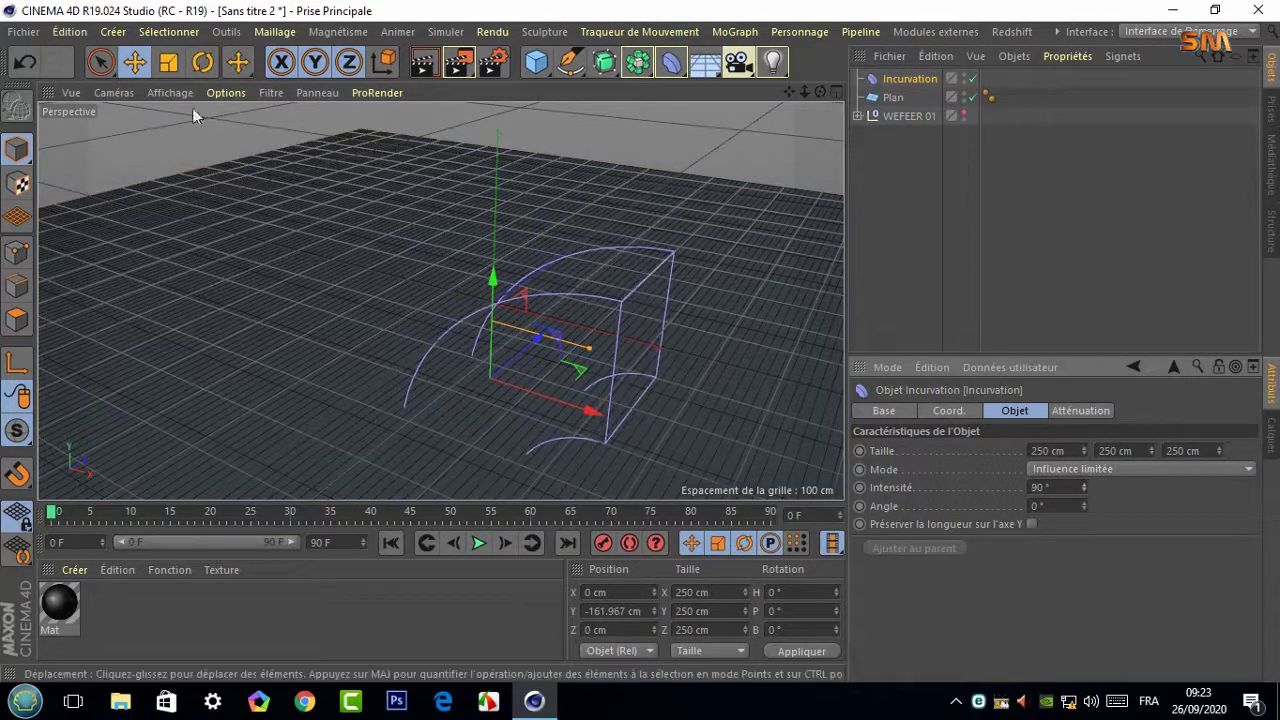
pyautogui.press('r')
pyautogui.moveTo(500, 410); pyautogui.dragTo(471, 322)
pyautogui.moveTo(909, 78); pyautogui.dragTo(893, 97)
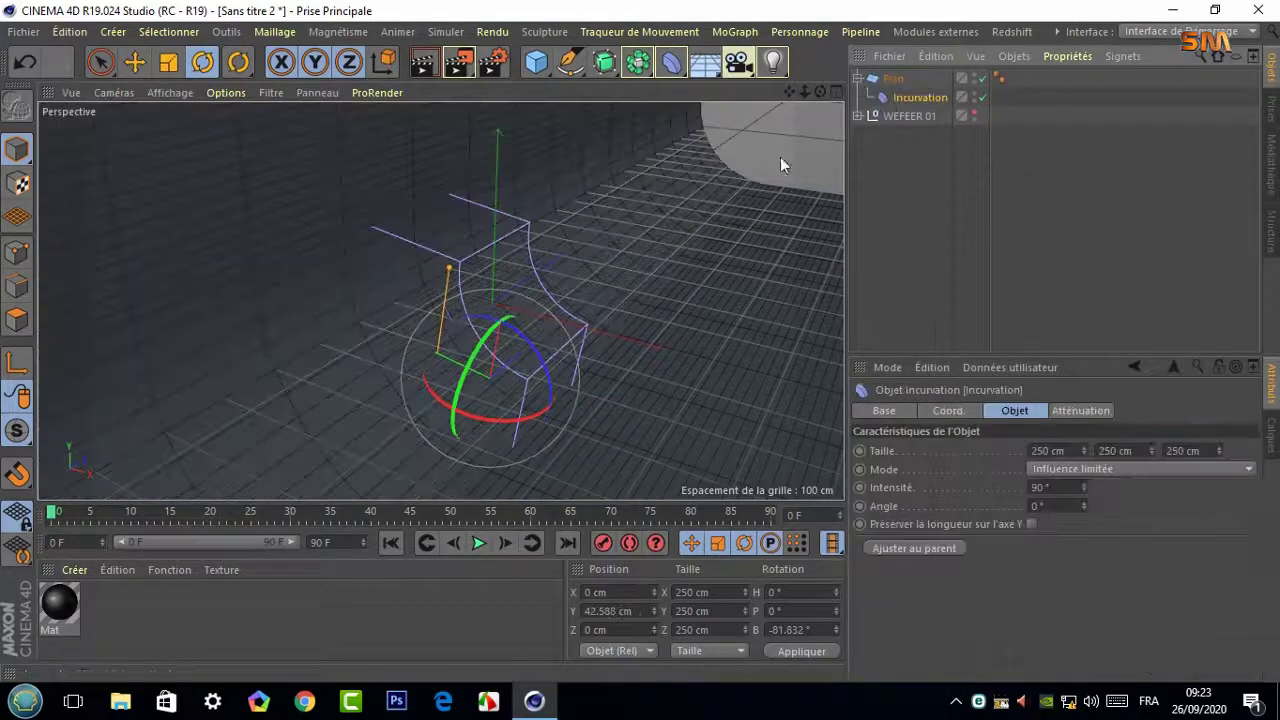
pyautogui.scroll(-5, 780, 165)
pyautogui.press('e')
pyautogui.moveTo(525, 318)
pyautogui.mouseDown()
pyautogui.moveTo(451, 316)
pyautogui.moveTo(462, 328)
pyautogui.mouseUp()
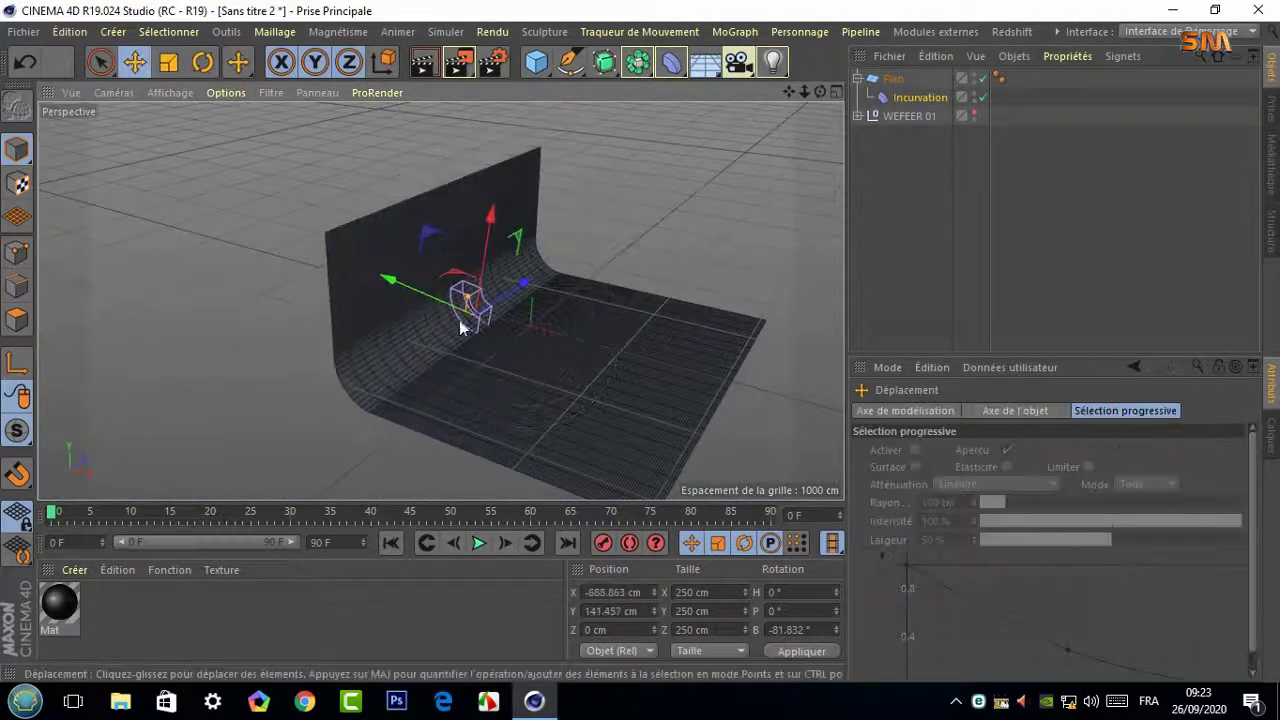
pyautogui.click(170, 64)
pyautogui.moveTo(480, 140)
pyautogui.mouseDown()
pyautogui.moveTo(602, 148)
pyautogui.moveTo(443, 297)
pyautogui.mouseUp()
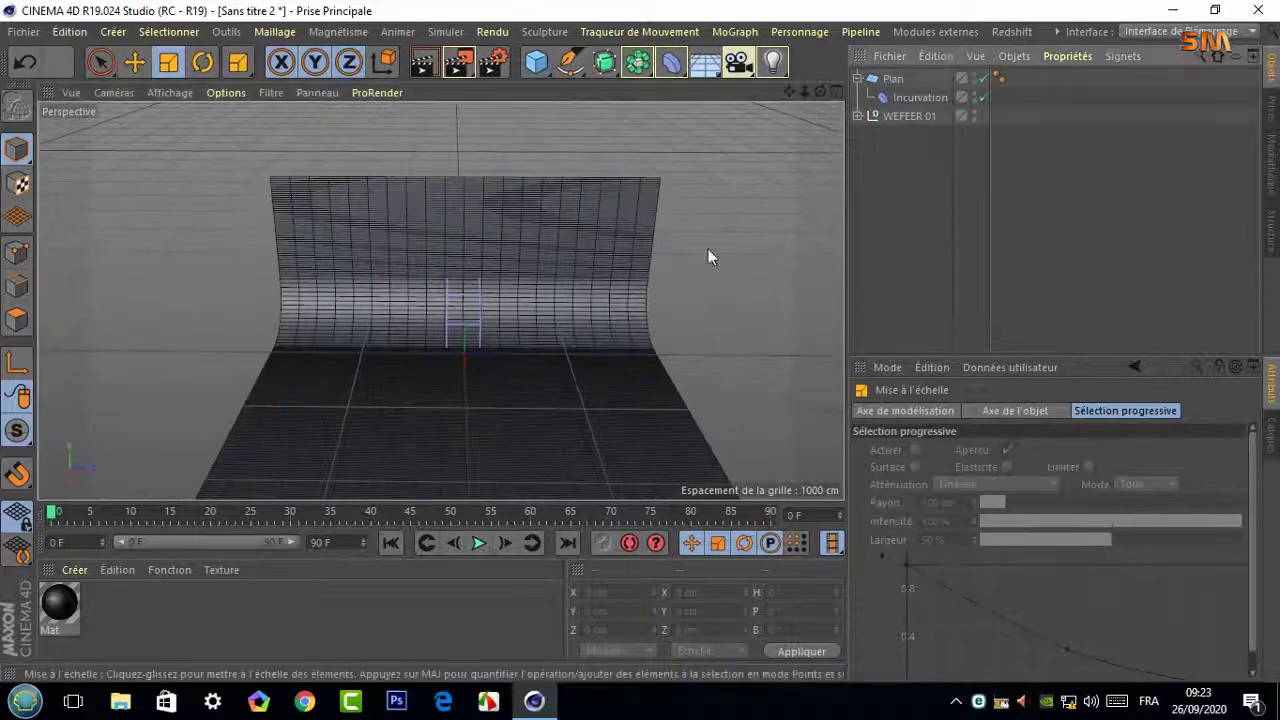
pyautogui.scroll(3, 480, 368)
pyautogui.scroll(2, 480, 368)
# Turn the WEFEER 01 speaker about 76° on its heading
pyautogui.click(905, 116)
pyautogui.press('9')
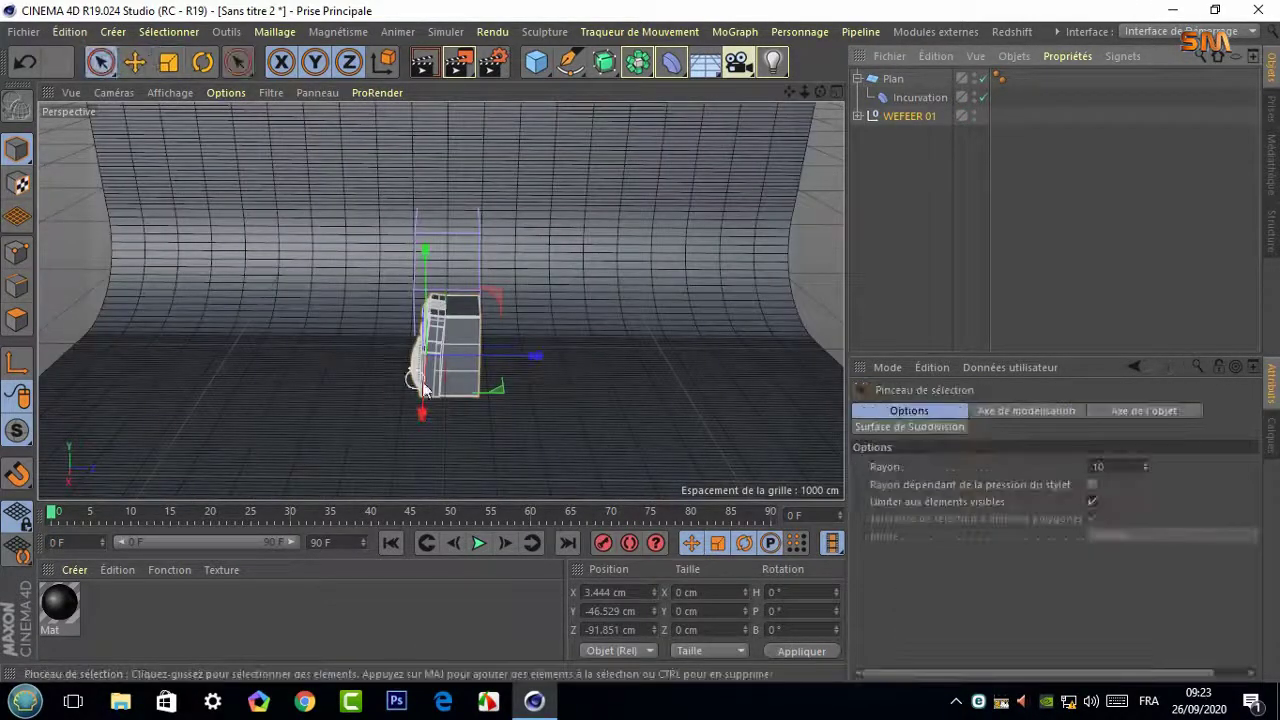
pyautogui.click(203, 62)
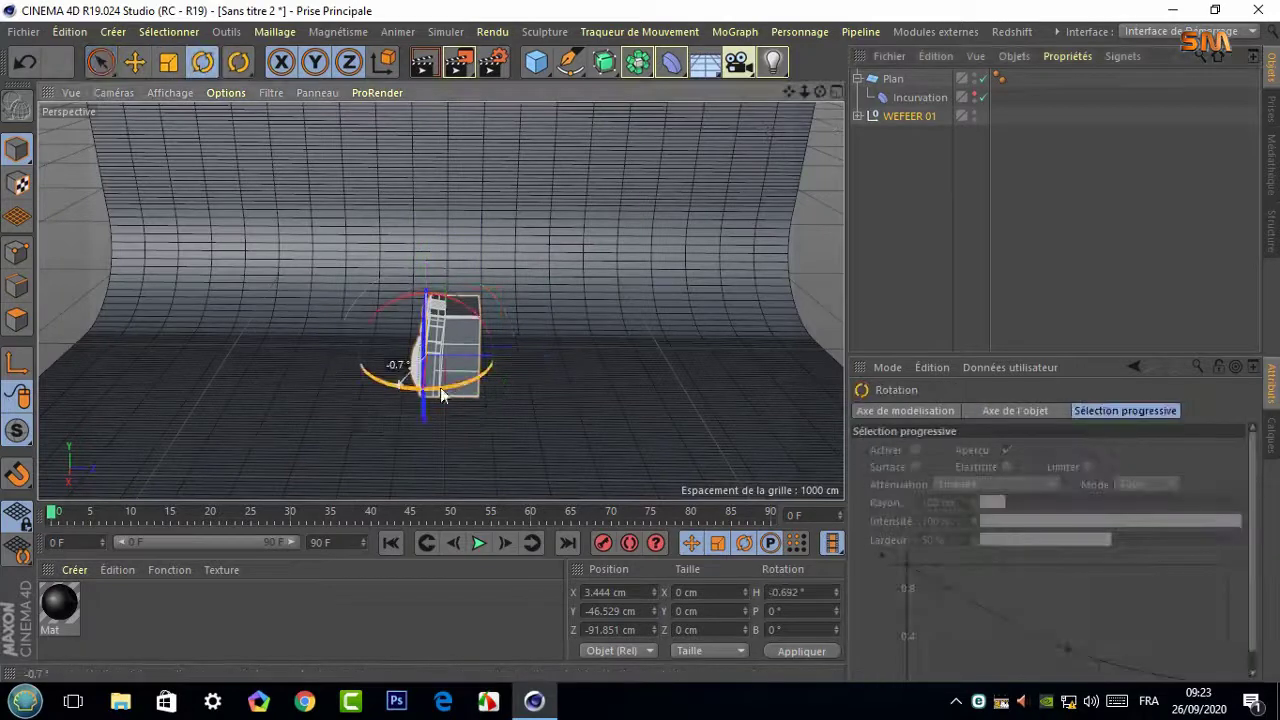
pyautogui.moveTo(443, 390); pyautogui.dragTo(500, 380)
pyautogui.scroll(2, 440, 300)
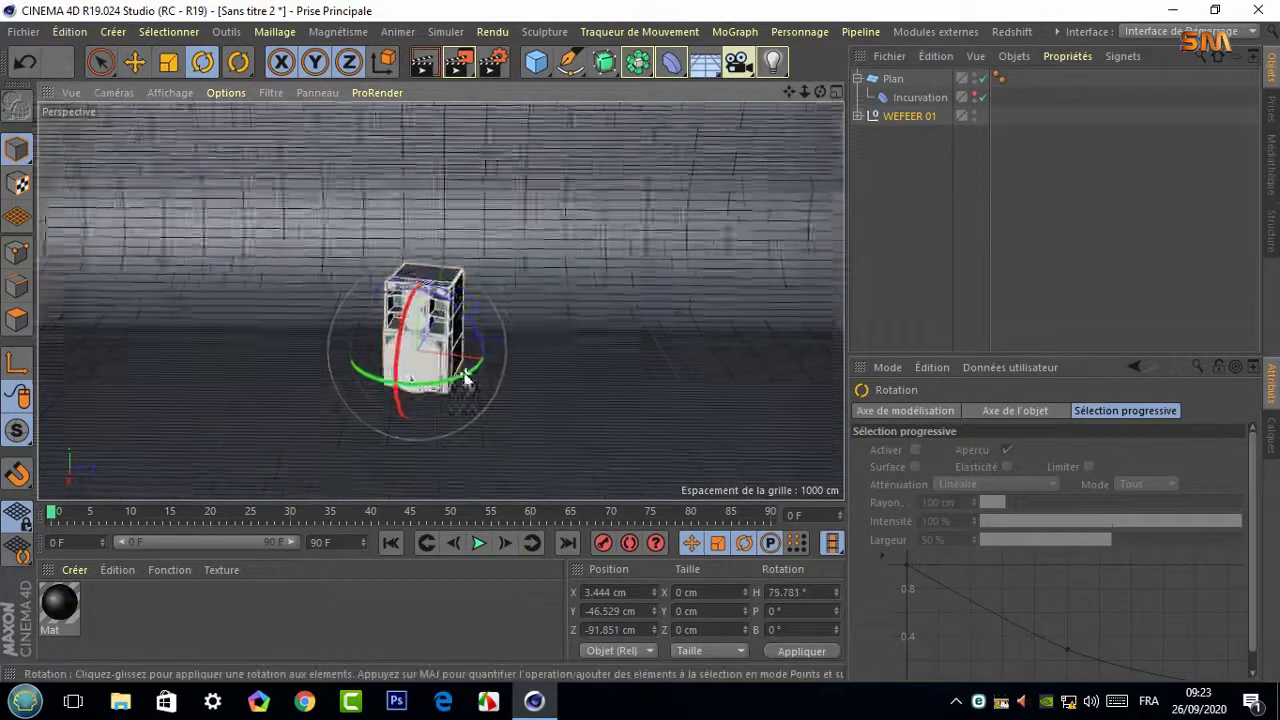
pyautogui.scroll(2, 440, 300)
pyautogui.scroll(2, 440, 300)
pyautogui.scroll(2, 441, 300)
# Create a Redshift material with a purple (hue 250°) diffuse colour for the backdrop
pyautogui.click(285, 473)
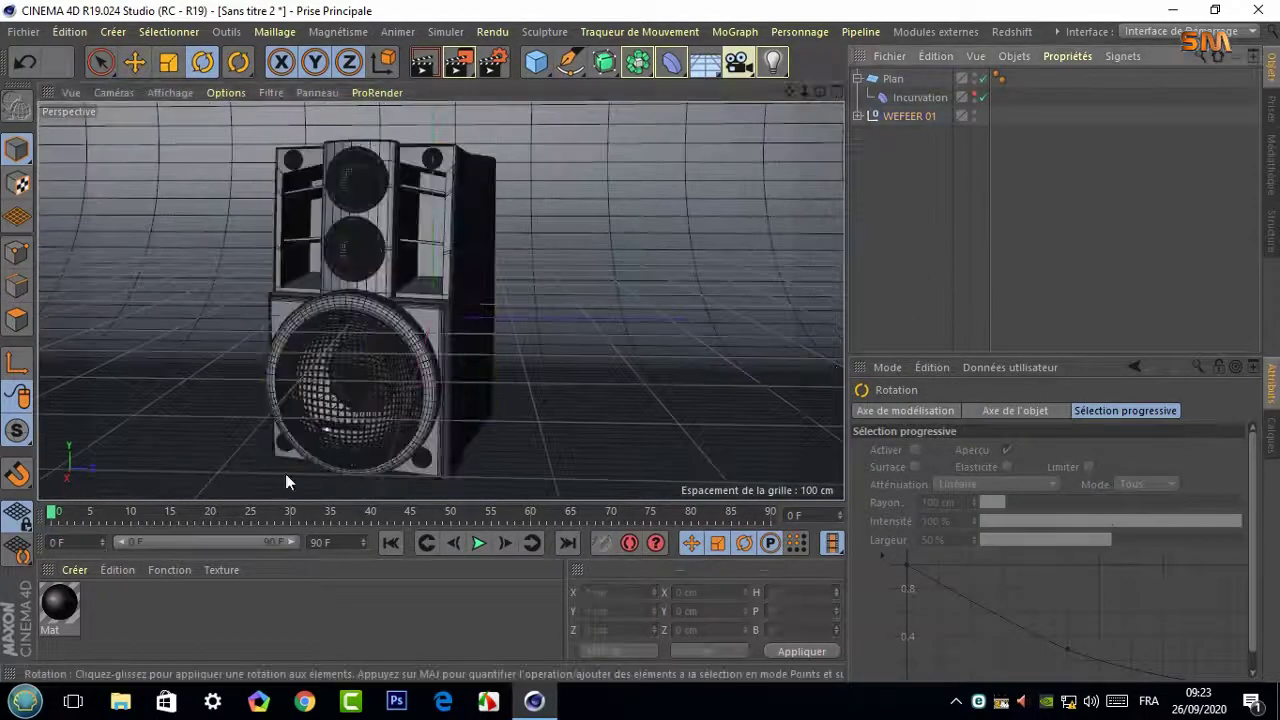
pyautogui.click(74, 569)
pyautogui.moveTo(377, 435)
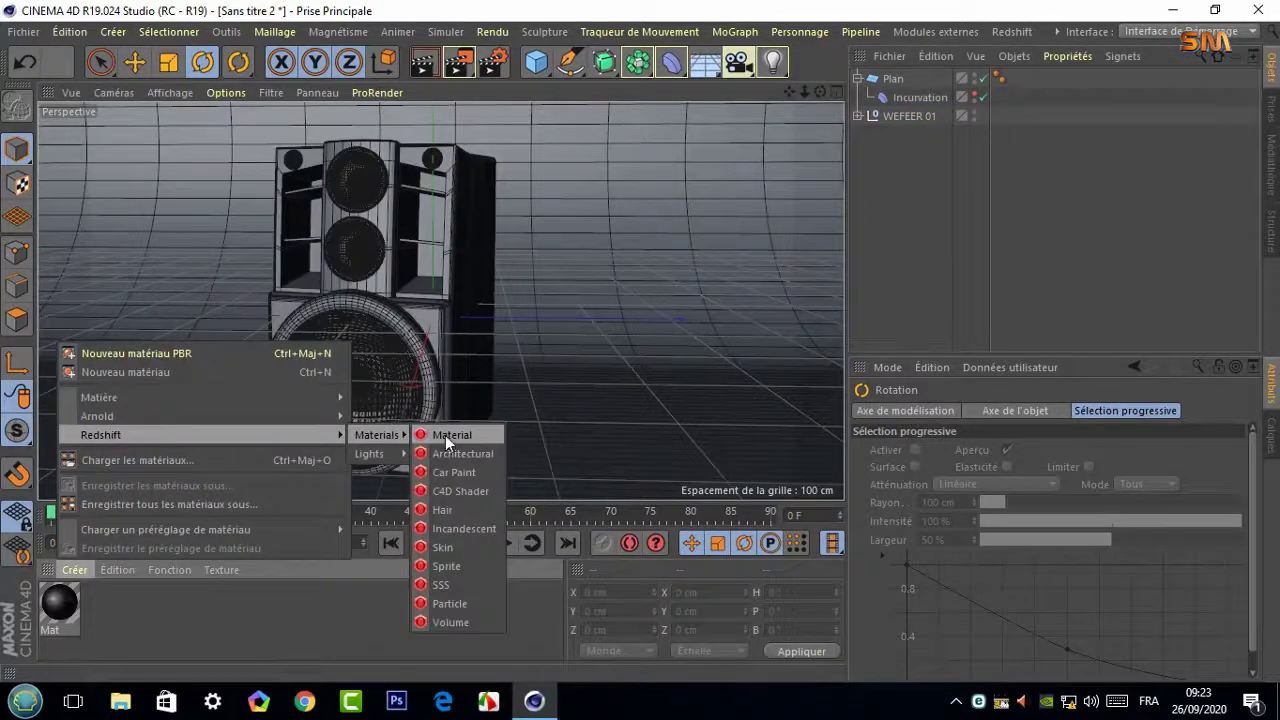
pyautogui.click(450, 435)
pyautogui.doubleClick(54, 597)
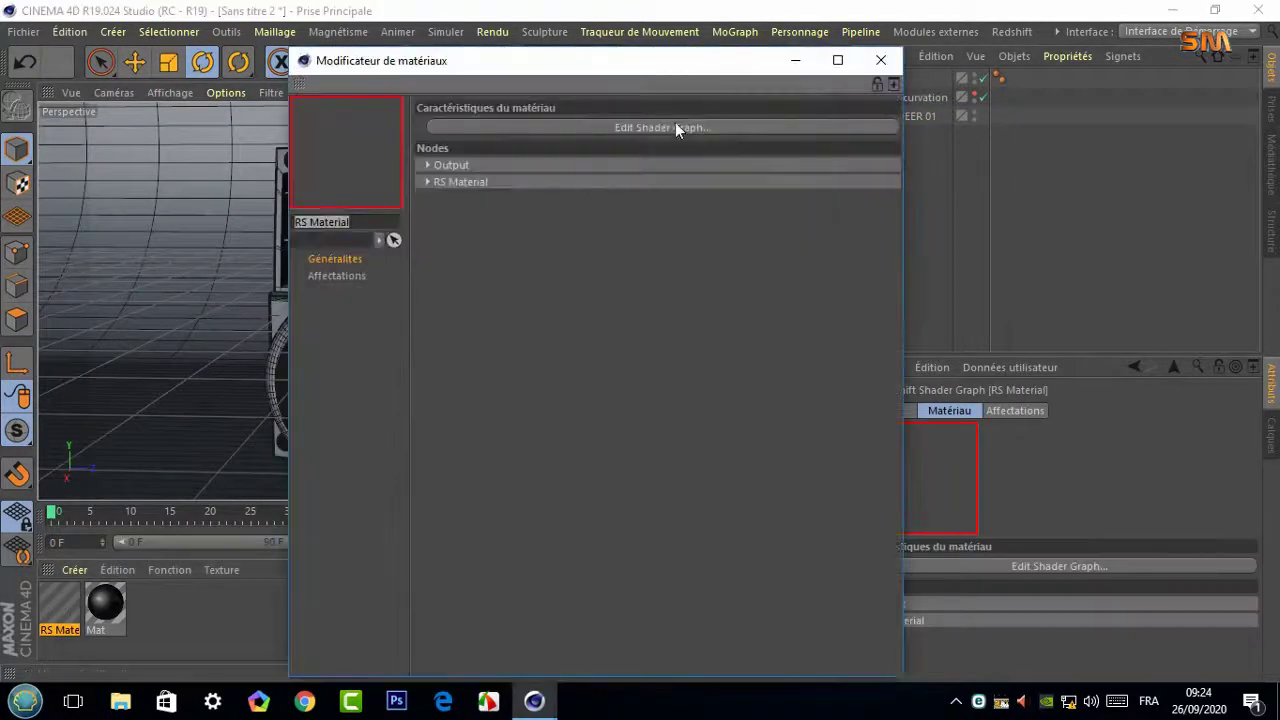
pyautogui.click(675, 122)
pyautogui.click(697, 261)
pyautogui.click(774, 258)
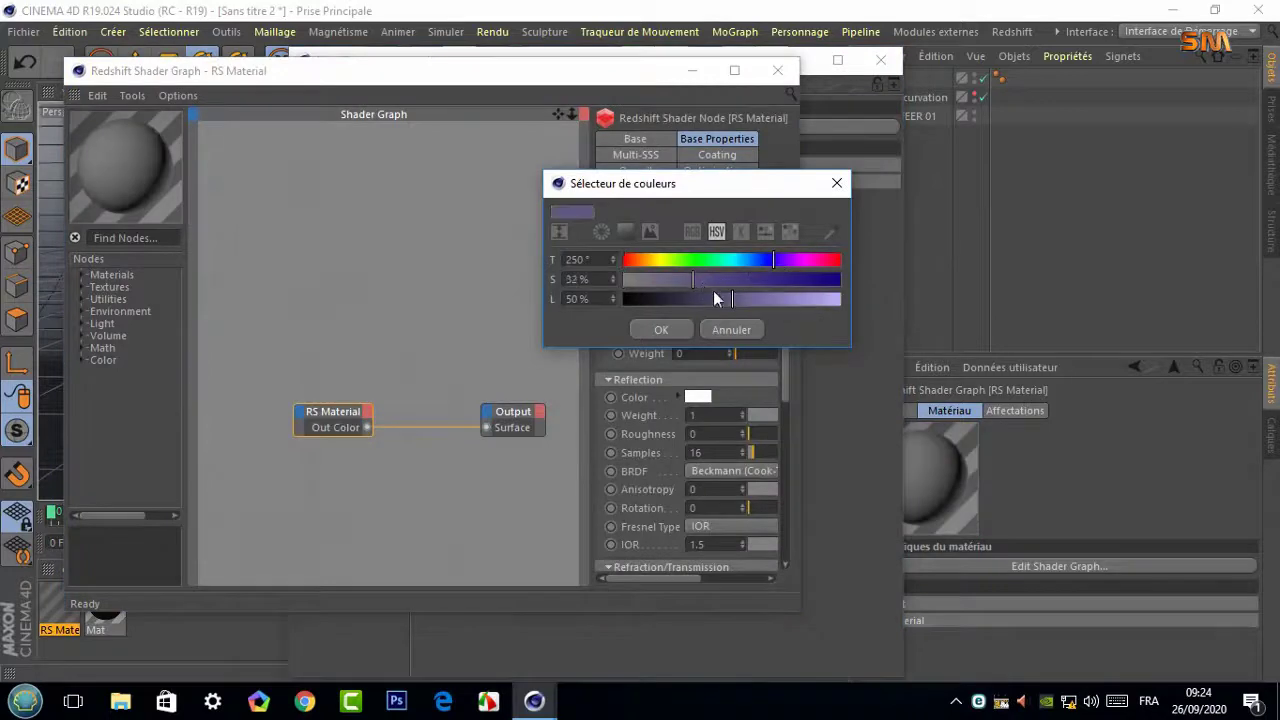
pyautogui.click(661, 329)
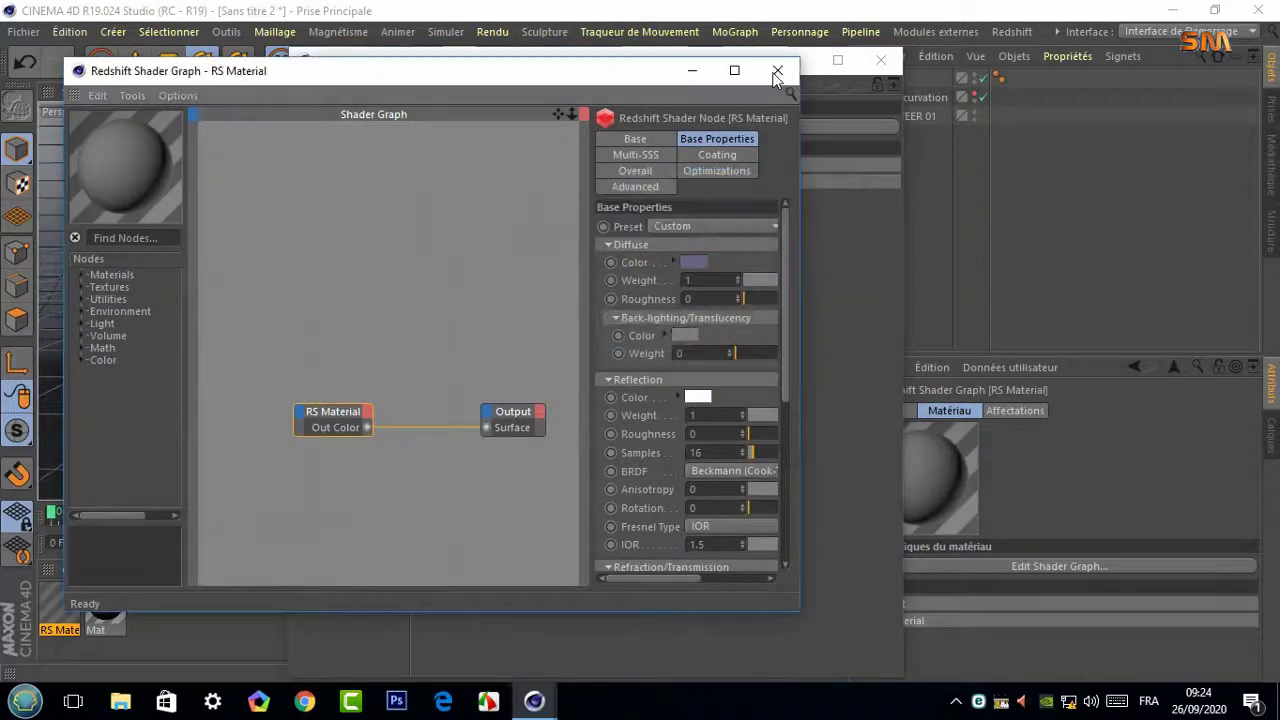
pyautogui.click(777, 70)
pyautogui.click(880, 60)
# Create a second Redshift material, RS Material.1, from the Iron preset
pyautogui.click(75, 570)
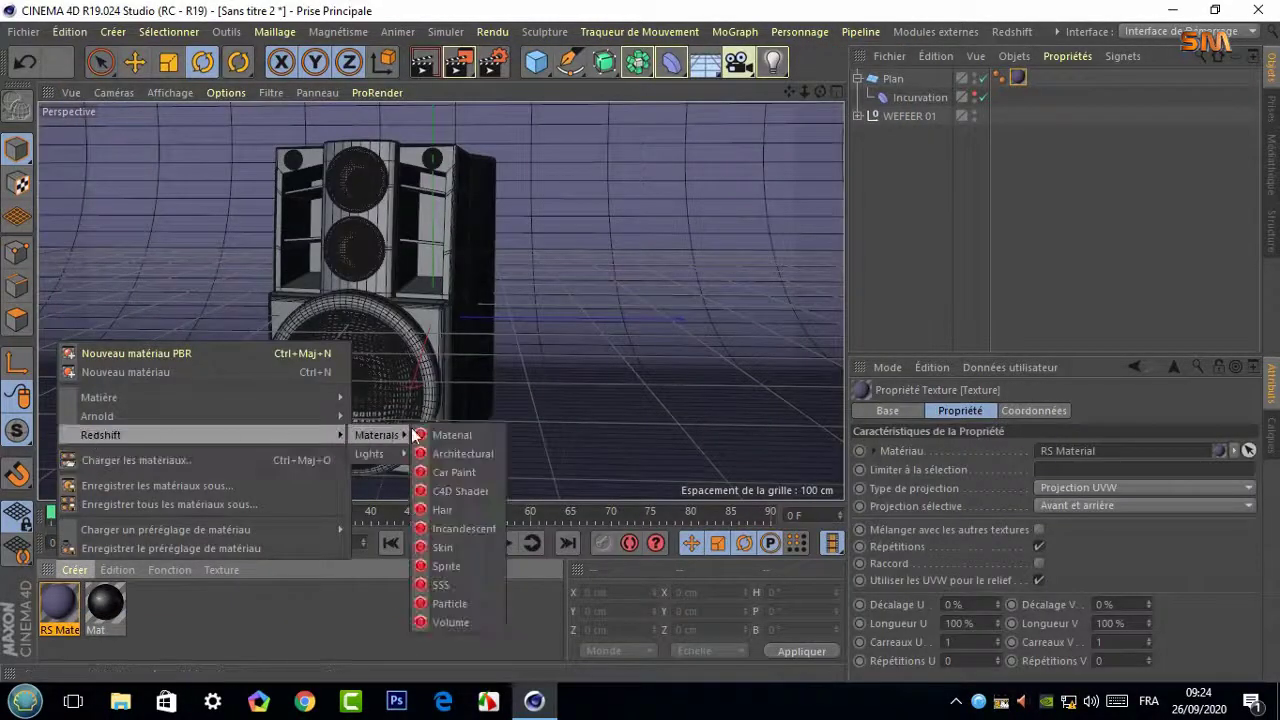
pyautogui.click(450, 434)
pyautogui.doubleClick(105, 603)
pyautogui.click(689, 195)
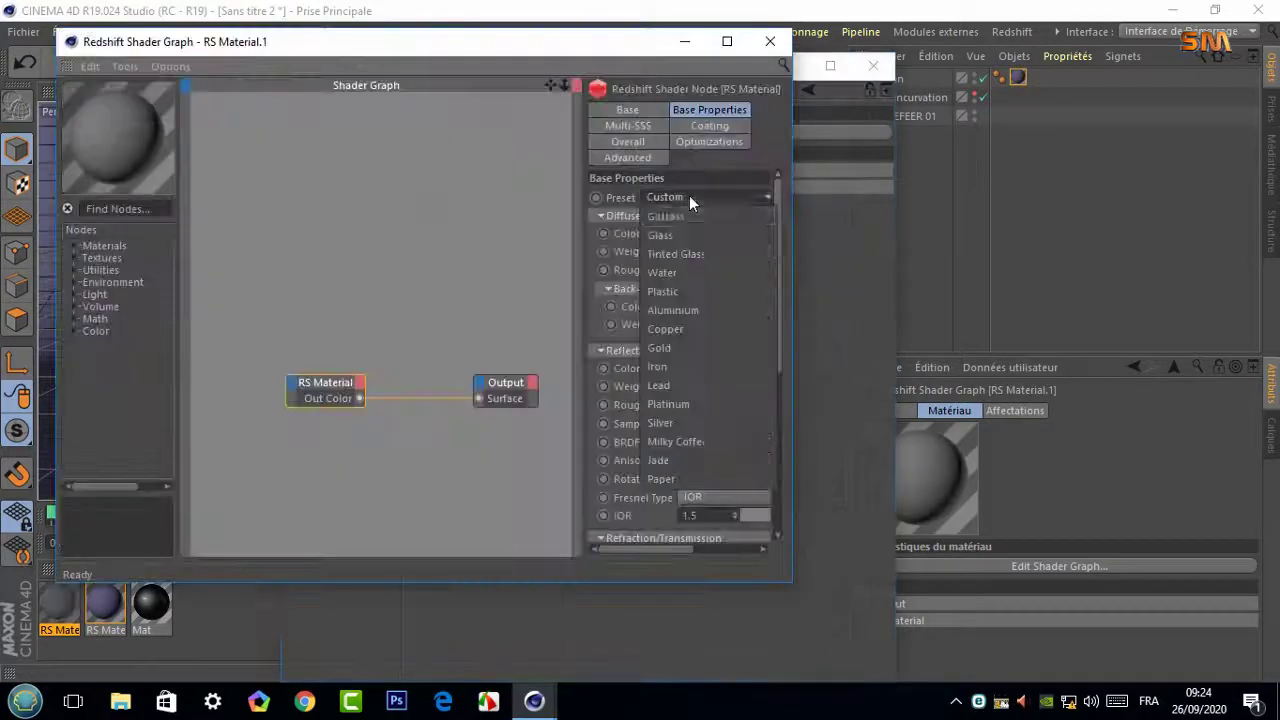
pyautogui.click(663, 365)
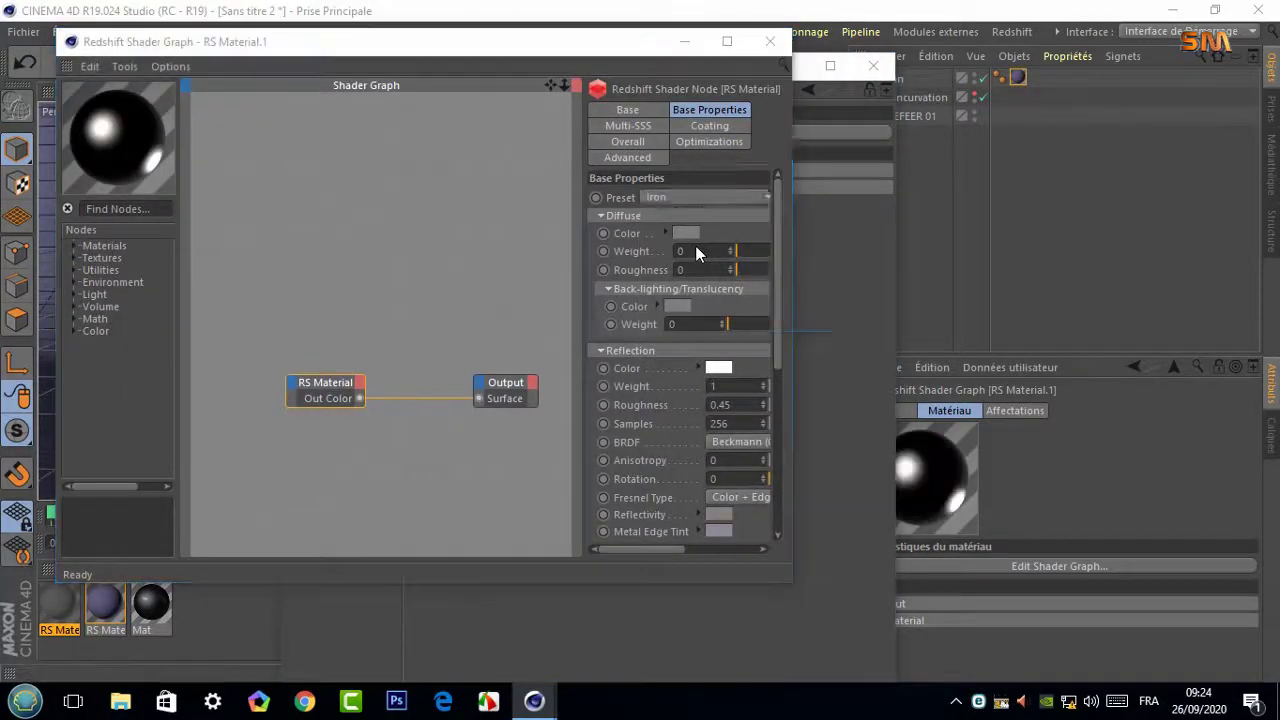
# Darken RS Material.1's diffuse colour to a deeper grey and darken its reflectivity
pyautogui.click(685, 233)
pyautogui.click(740, 263)
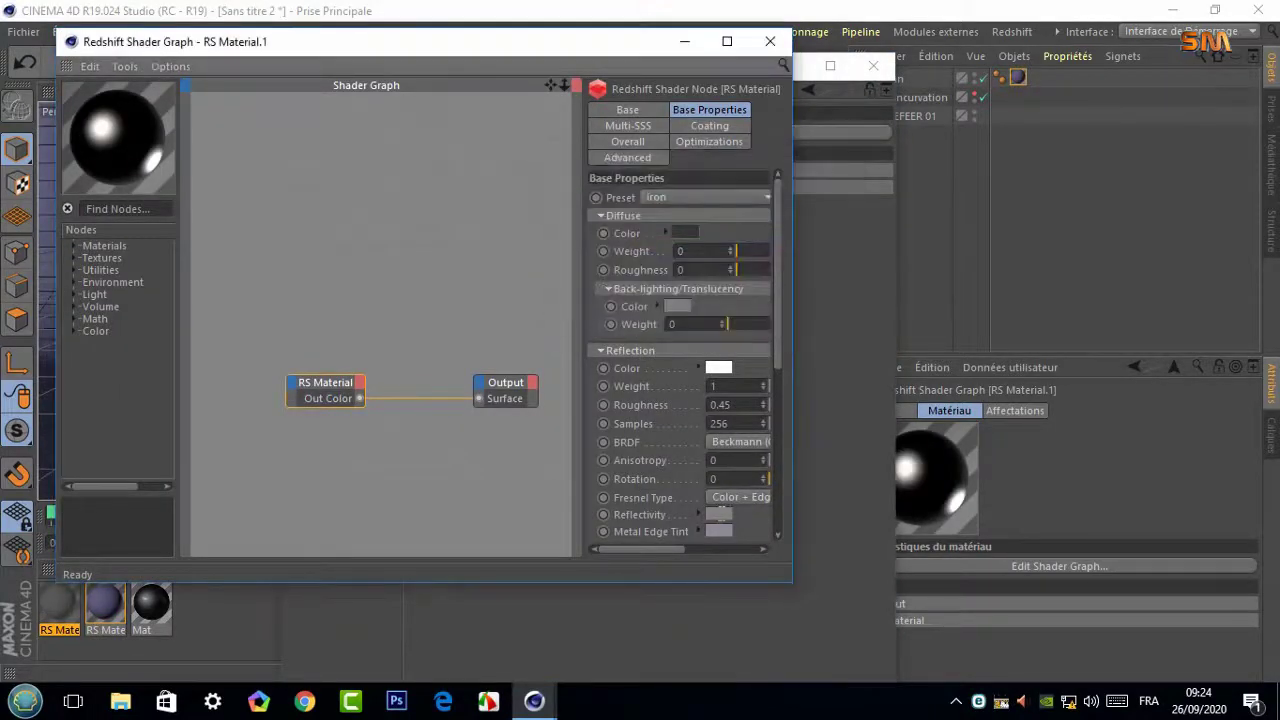
pyautogui.scroll(-3, 783, 355)
pyautogui.click(718, 423)
pyautogui.click(716, 457)
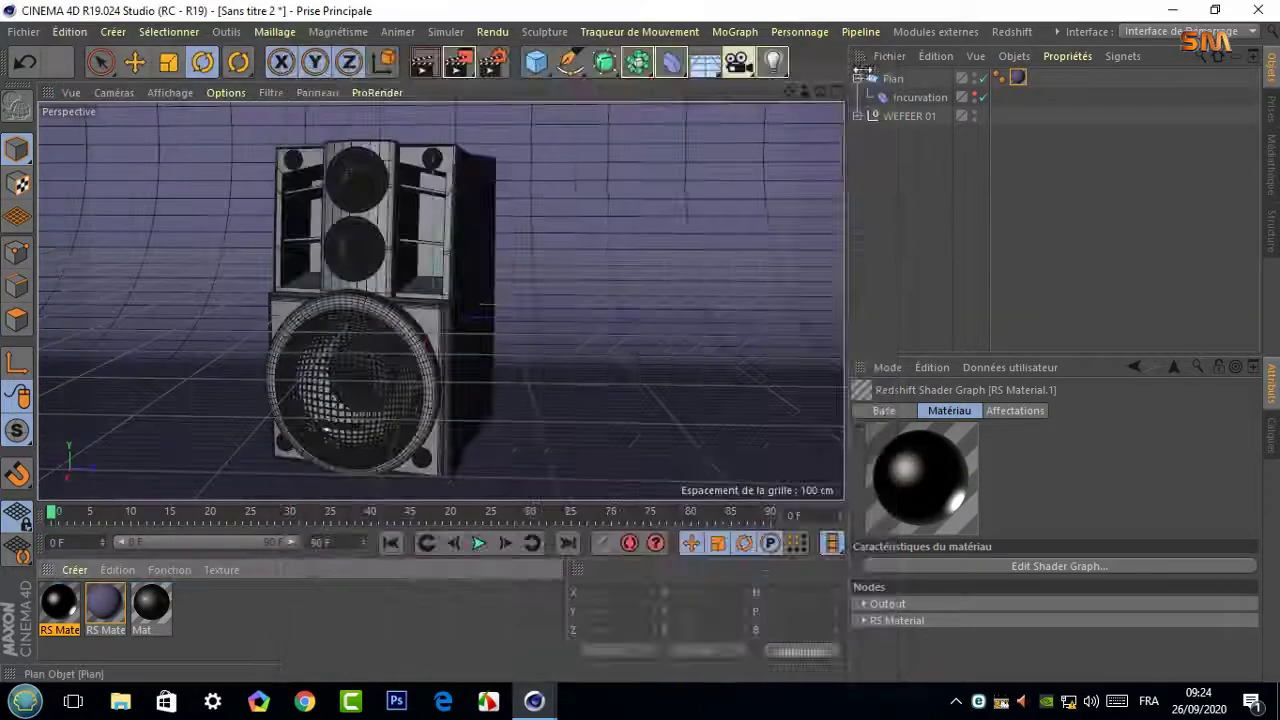
# Apply RS Material.1 to the speaker cabinet and orbit around it
pyautogui.moveTo(59, 605); pyautogui.dragTo(433, 314)
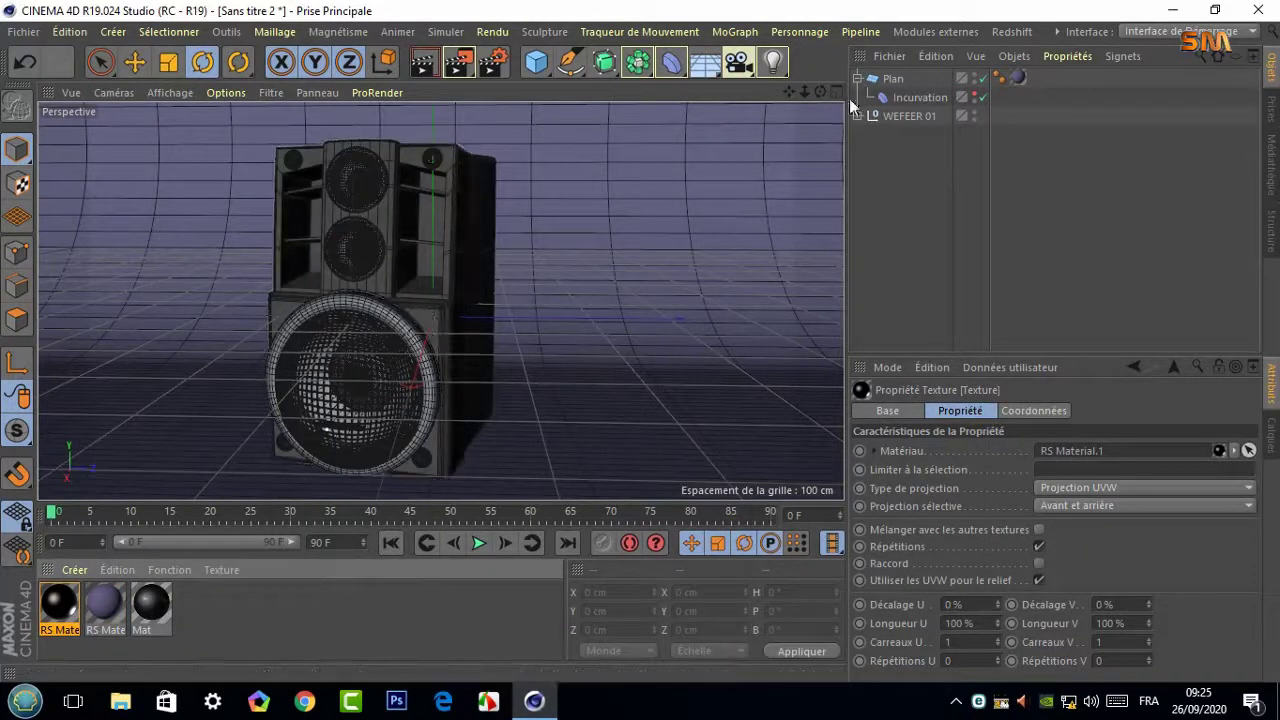
pyautogui.moveTo(820, 92); pyautogui.dragTo(553, 272)
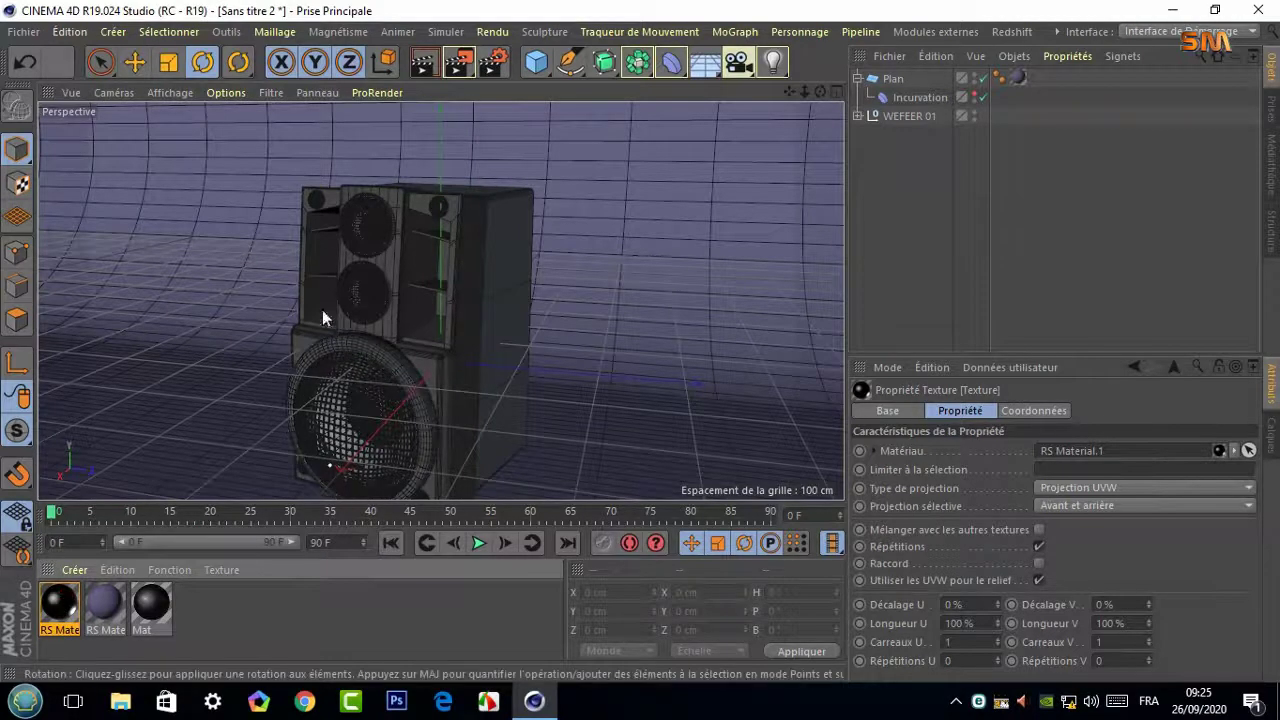
pyautogui.scroll(5, 329, 314)
pyautogui.scroll(-2, 426, 150)
pyautogui.scroll(-2, 443, 211)
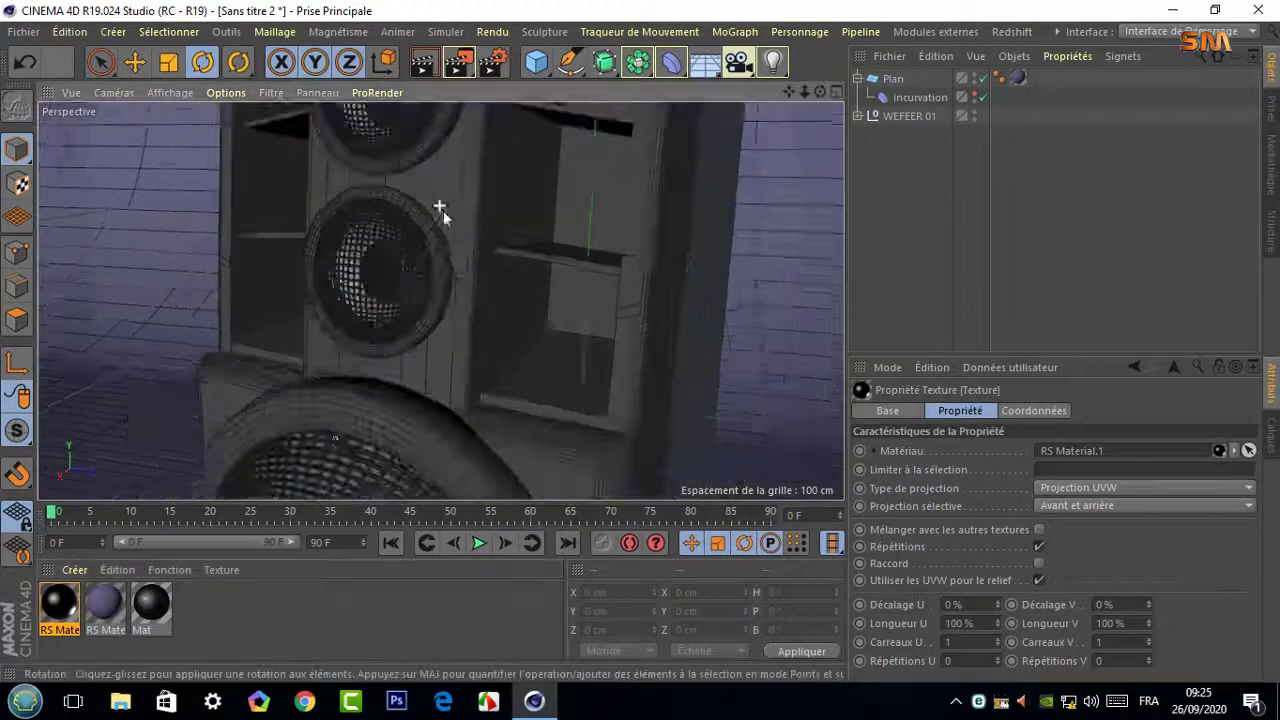
pyautogui.scroll(-4, 446, 214)
# Switch the viewport to plain grey shading and reframe the speaker in the perspective view
pyautogui.click(170, 92)
pyautogui.click(200, 120)
pyautogui.scroll(3, 473, 187)
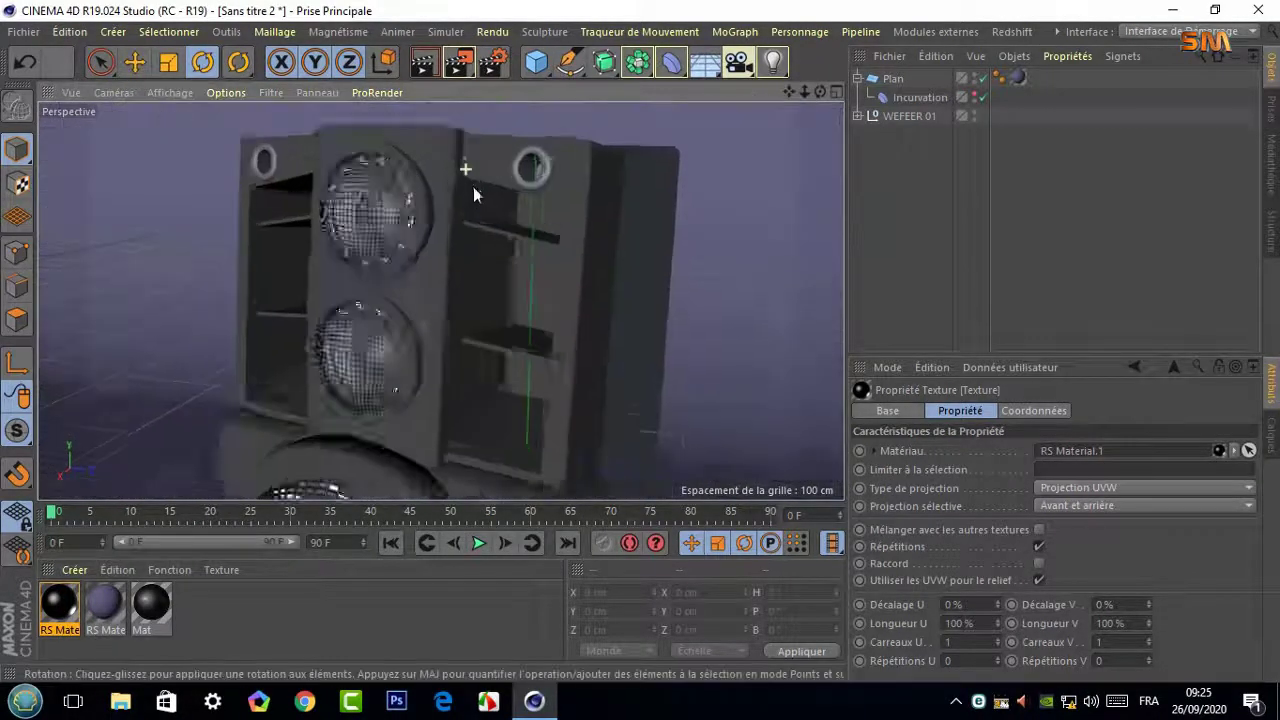
pyautogui.scroll(2, 555, 204)
pyautogui.moveTo(78, 576); pyautogui.dragTo(218, 172)
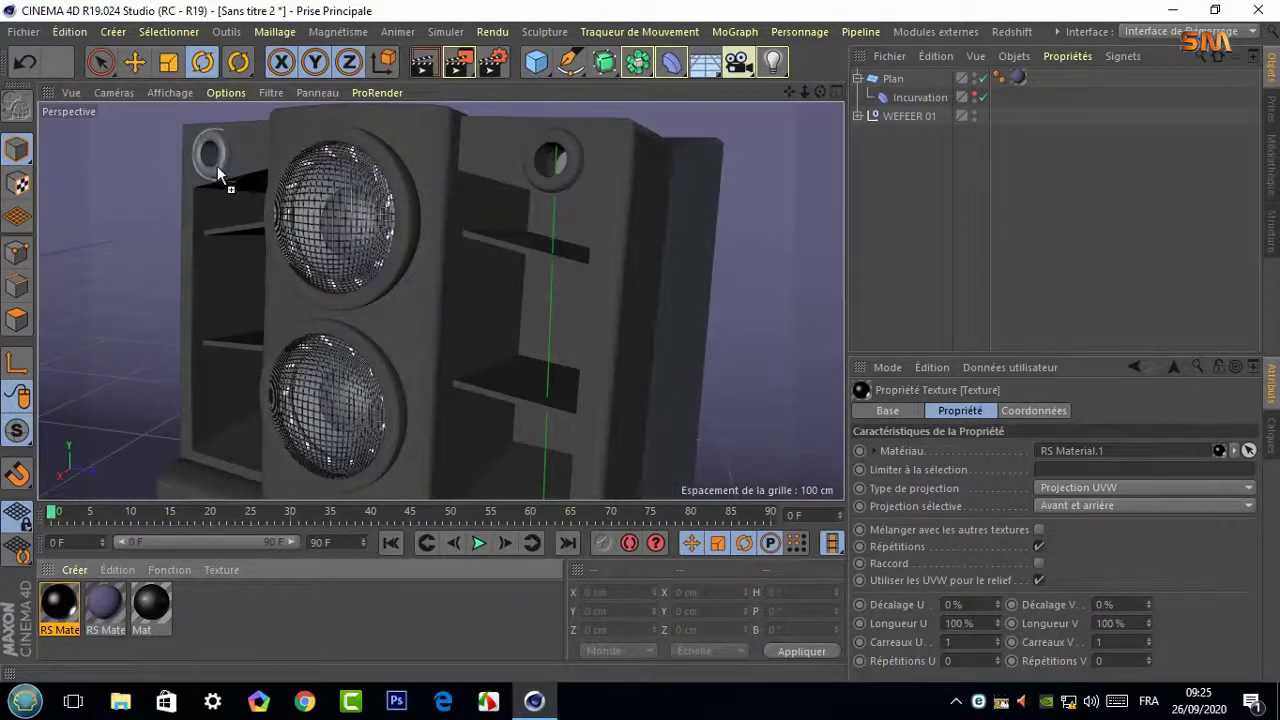
pyautogui.moveTo(813, 88); pyautogui.dragTo(553, 161)
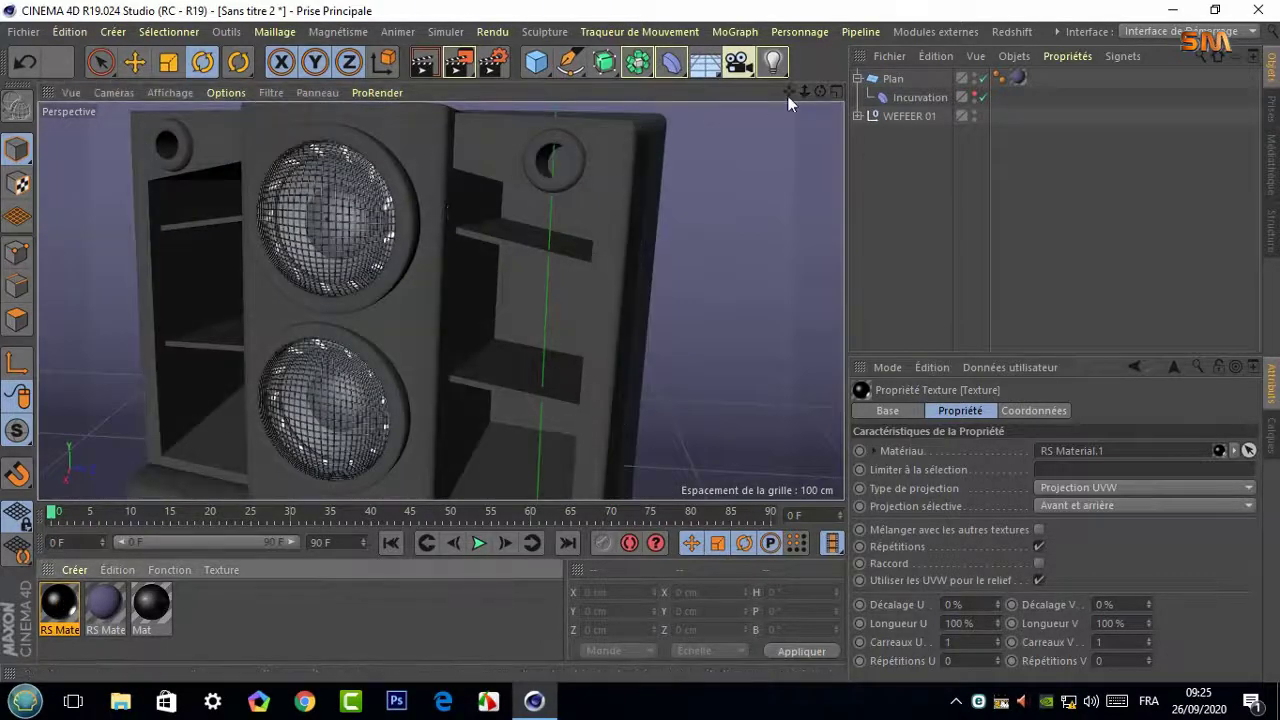
pyautogui.moveTo(788, 96); pyautogui.dragTo(810, 89)
pyautogui.click(832, 92)
pyautogui.click(434, 91)
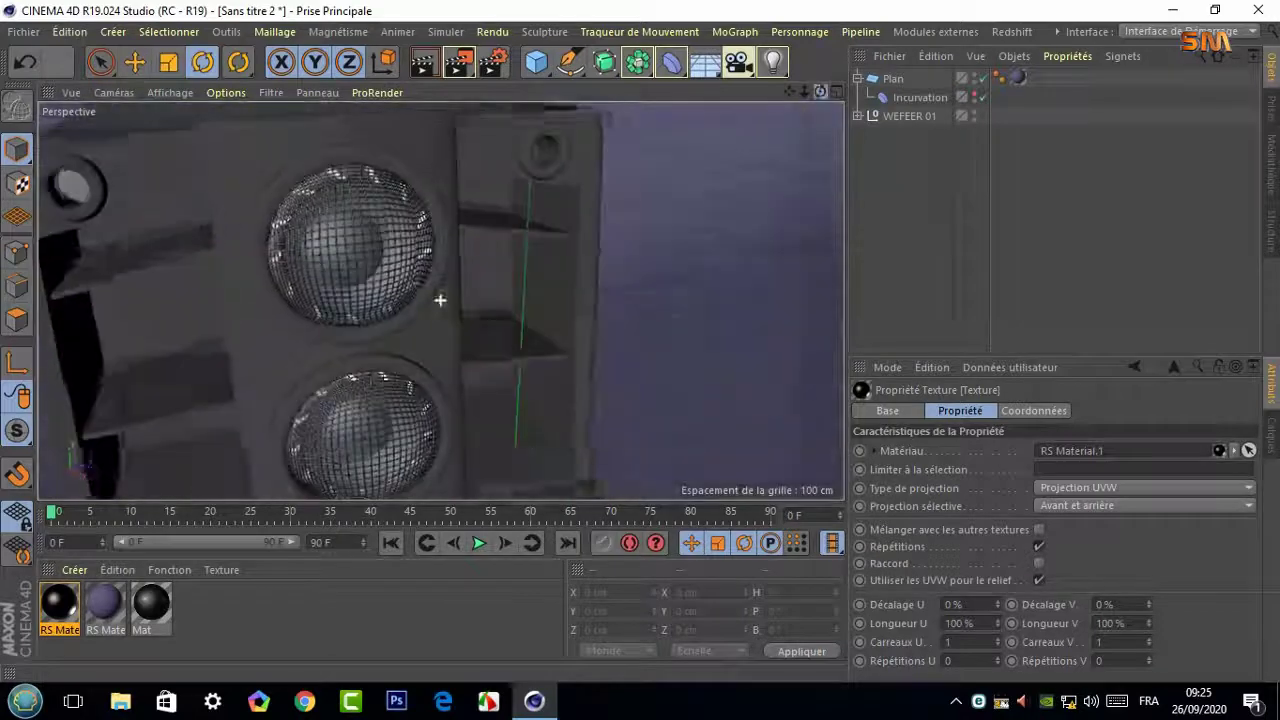
# Orbit out to the whole box and apply the dark Mat material to it
pyautogui.moveTo(80, 181)
pyautogui.keyDown('alt'); pyautogui.mouseDown()
pyautogui.moveTo(349, 220)
pyautogui.moveTo(280, 258)
pyautogui.moveTo(440, 300)
pyautogui.moveTo(210, 250)
pyautogui.moveTo(440, 300)
pyautogui.mouseUp(); pyautogui.keyUp('alt')
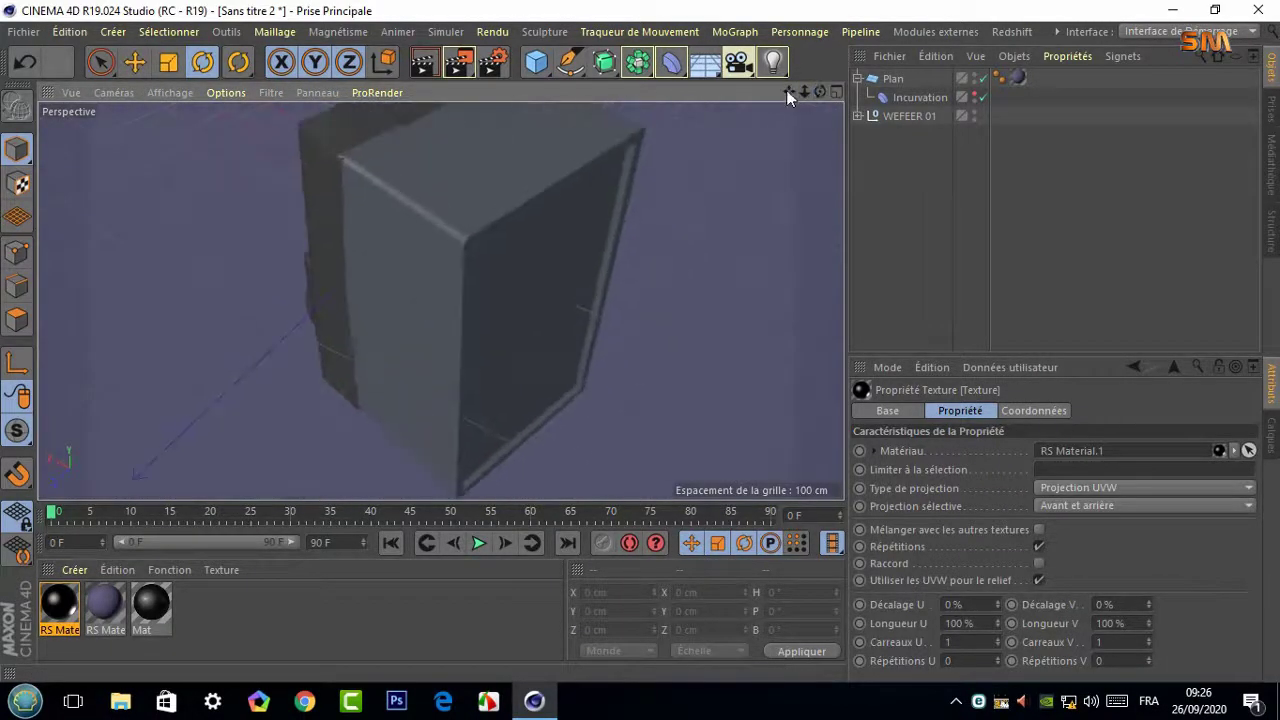
pyautogui.moveTo(786, 90); pyautogui.dragTo(351, 289)
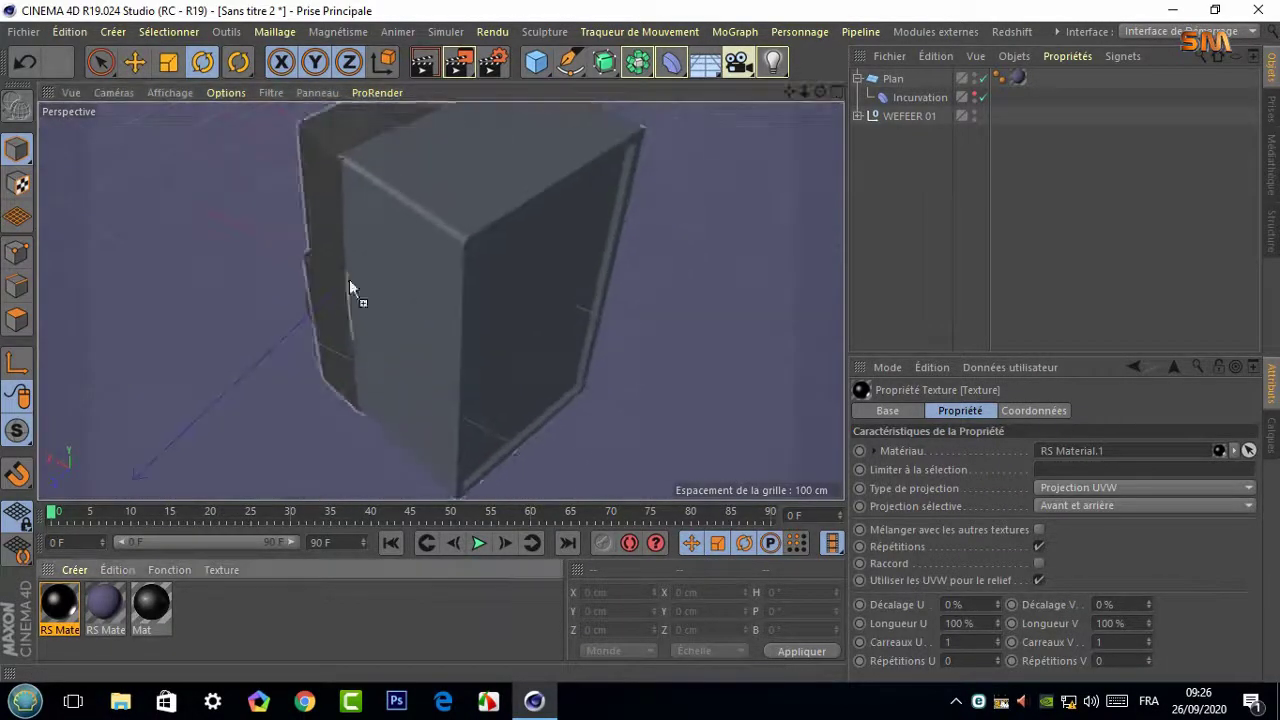
pyautogui.moveTo(150, 600); pyautogui.dragTo(414, 199)
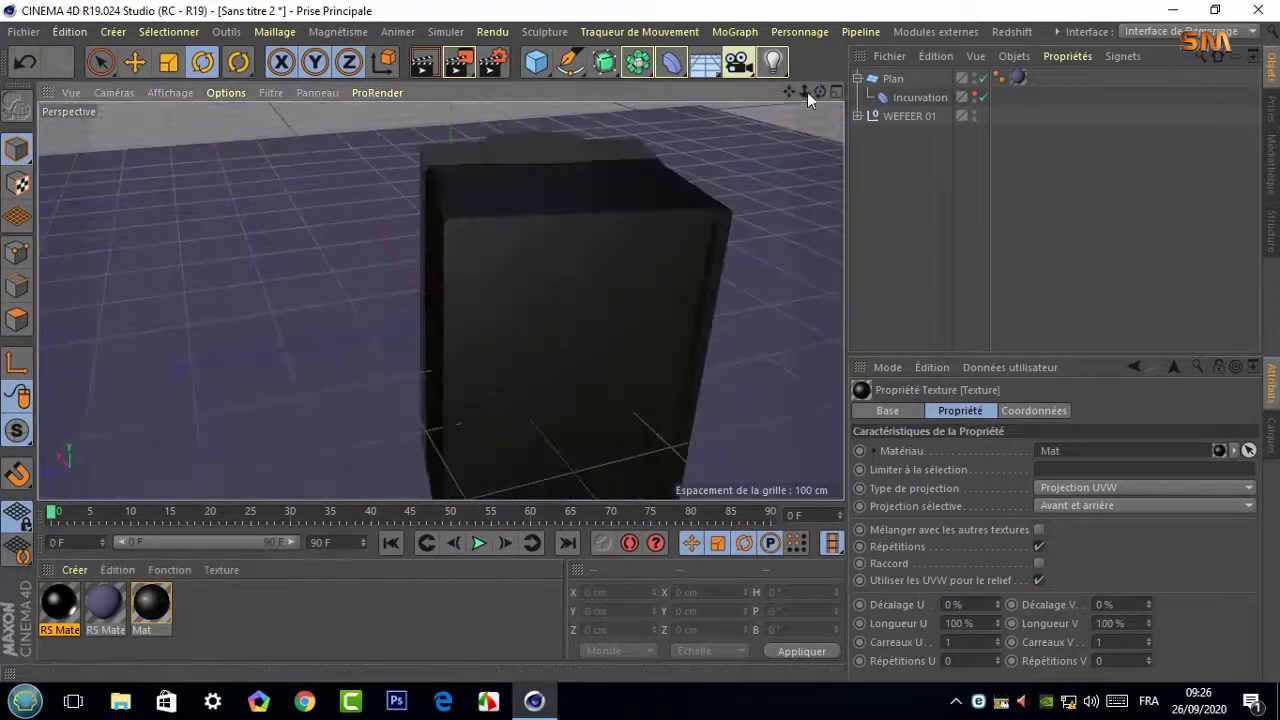
# Create a new material Mat.1 coloured H 233°, S 26%, L 34%
pyautogui.moveTo(807, 92); pyautogui.dragTo(190, 600)
pyautogui.doubleClick(190, 600)
pyautogui.doubleClick(58, 600)
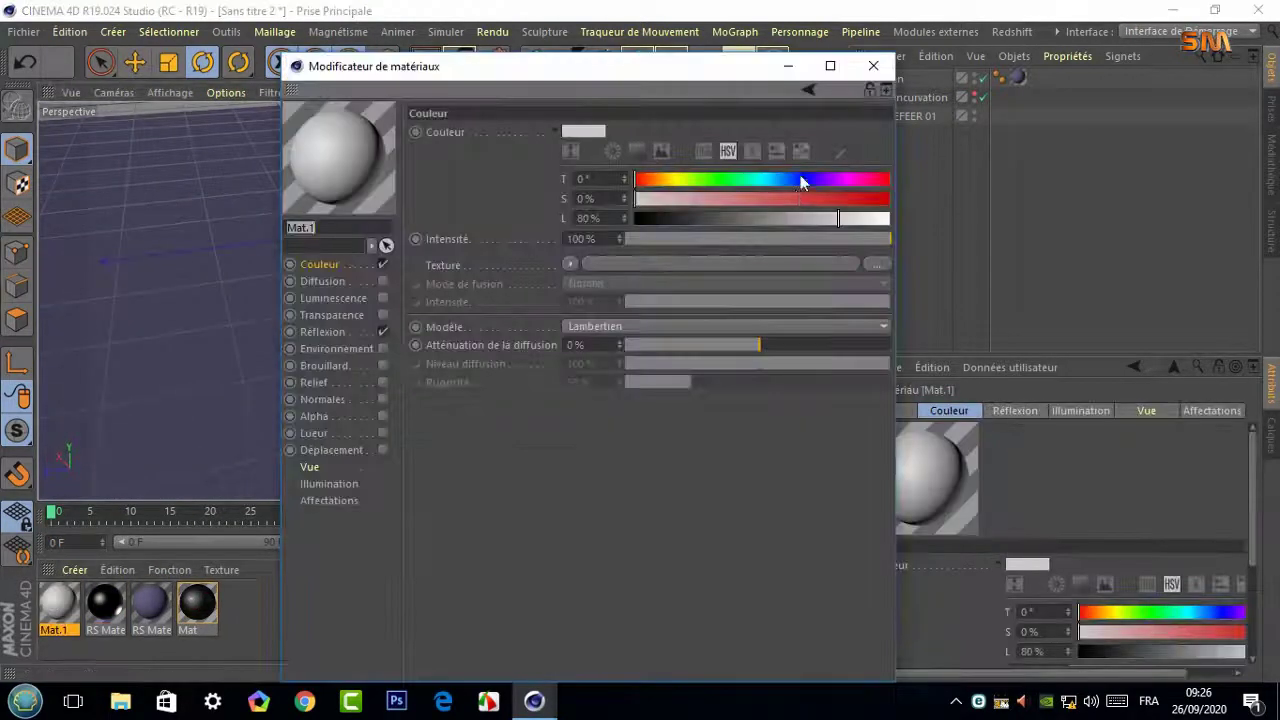
pyautogui.moveTo(800, 198)
pyautogui.mouseDown()
pyautogui.moveTo(700, 198)
pyautogui.moveTo(708, 218)
pyautogui.moveTo(722, 214)
pyautogui.mouseUp()
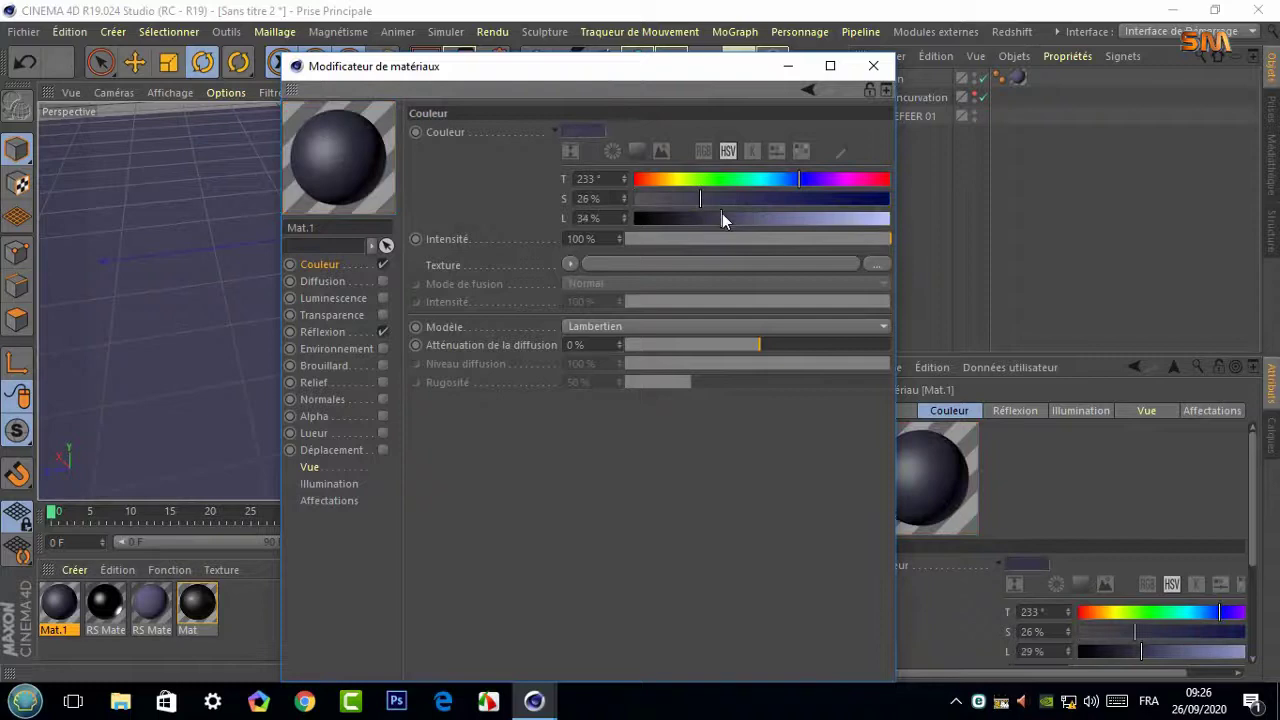
pyautogui.click(871, 66)
# Apply Mat.1 to the curved Plan floor and hide the floor in the viewport
pyautogui.moveTo(100, 600); pyautogui.dragTo(478, 247)
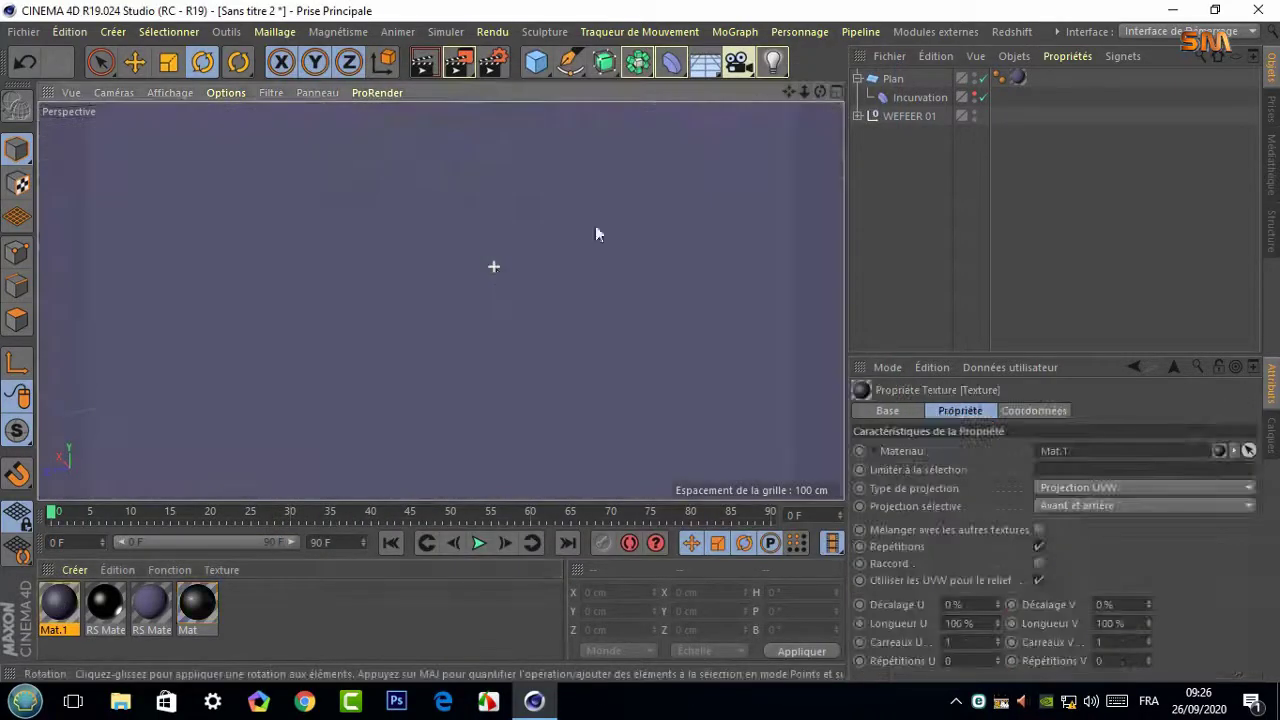
pyautogui.scroll(-5, 601, 264)
pyautogui.moveTo(813, 89)
pyautogui.mouseDown()
pyautogui.moveTo(520, 326)
pyautogui.moveTo(819, 90)
pyautogui.moveTo(440, 297)
pyautogui.moveTo(972, 92)
pyautogui.mouseUp()
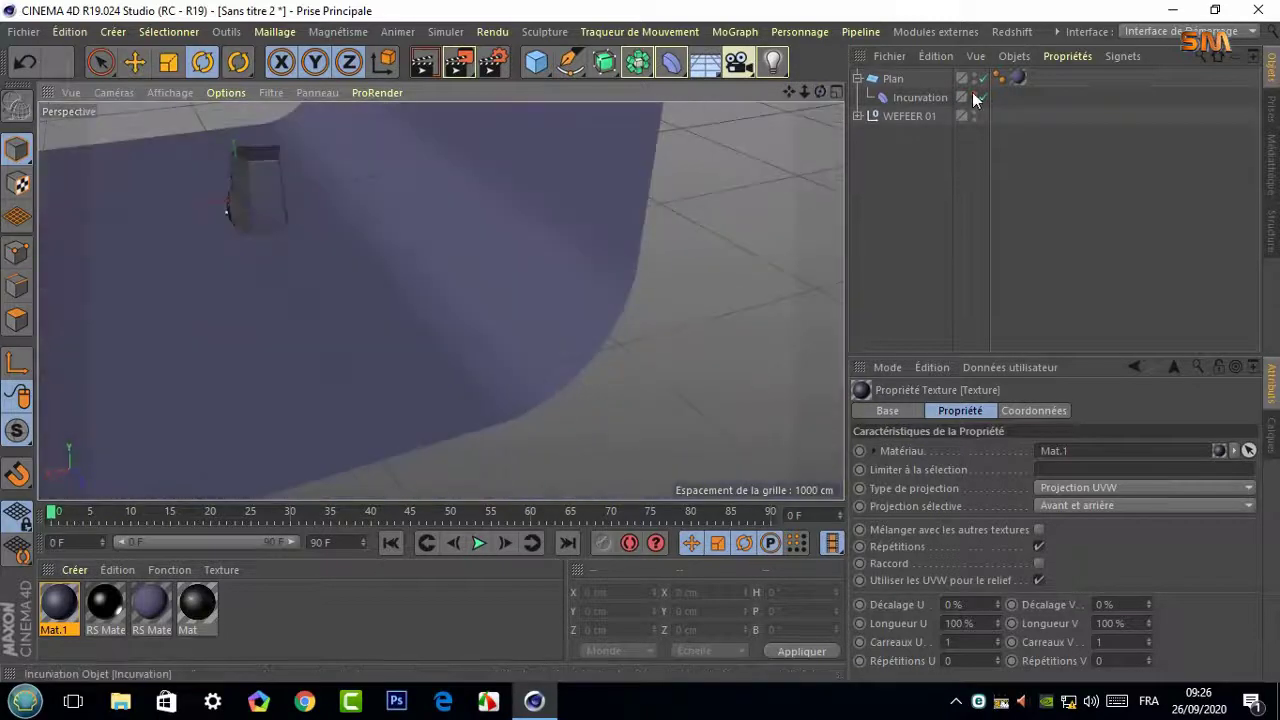
pyautogui.click(975, 80)
pyautogui.moveTo(820, 91)
pyautogui.mouseDown()
pyautogui.moveTo(440, 297)
pyautogui.moveTo(477, 200)
pyautogui.mouseUp()
pyautogui.scroll(3, 477, 200)
# Make the box editable and apply the Mat material to its selected front face
pyautogui.click(17, 104)
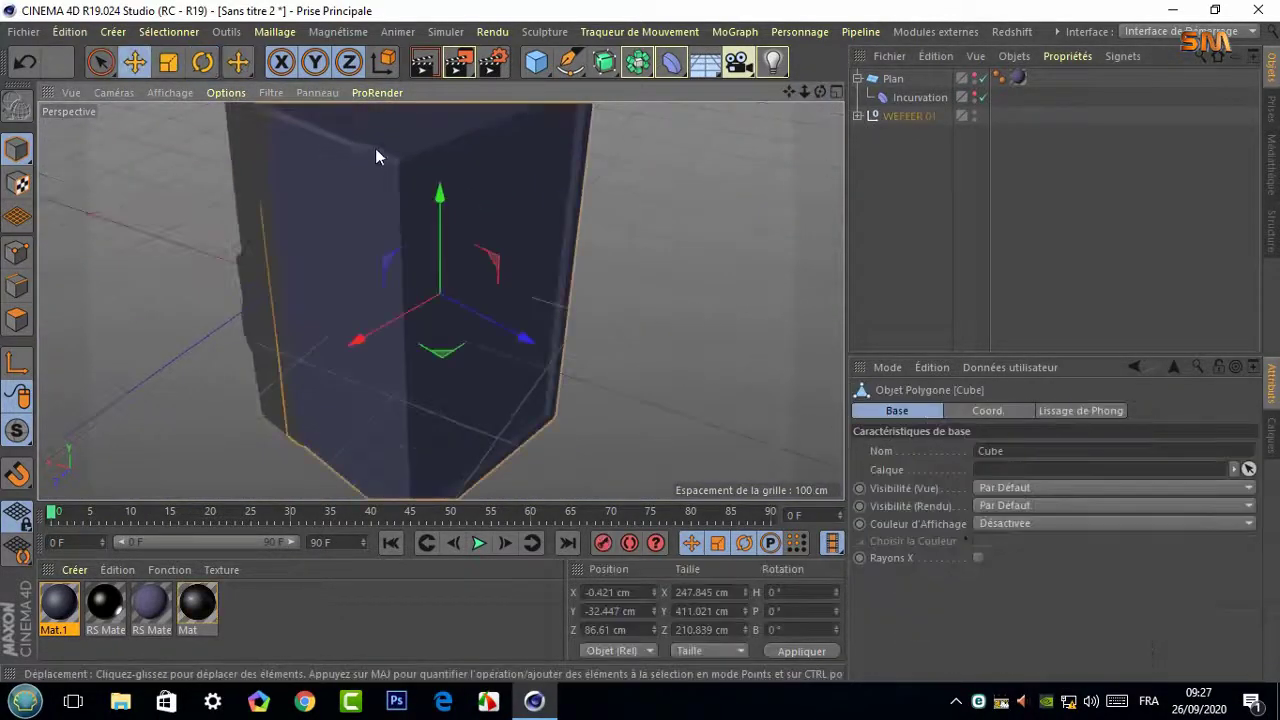
pyautogui.keyDown('alt'); pyautogui.moveTo(509, 265); pyautogui.dragTo(440, 297); pyautogui.keyUp('alt')
pyautogui.click(100, 62)
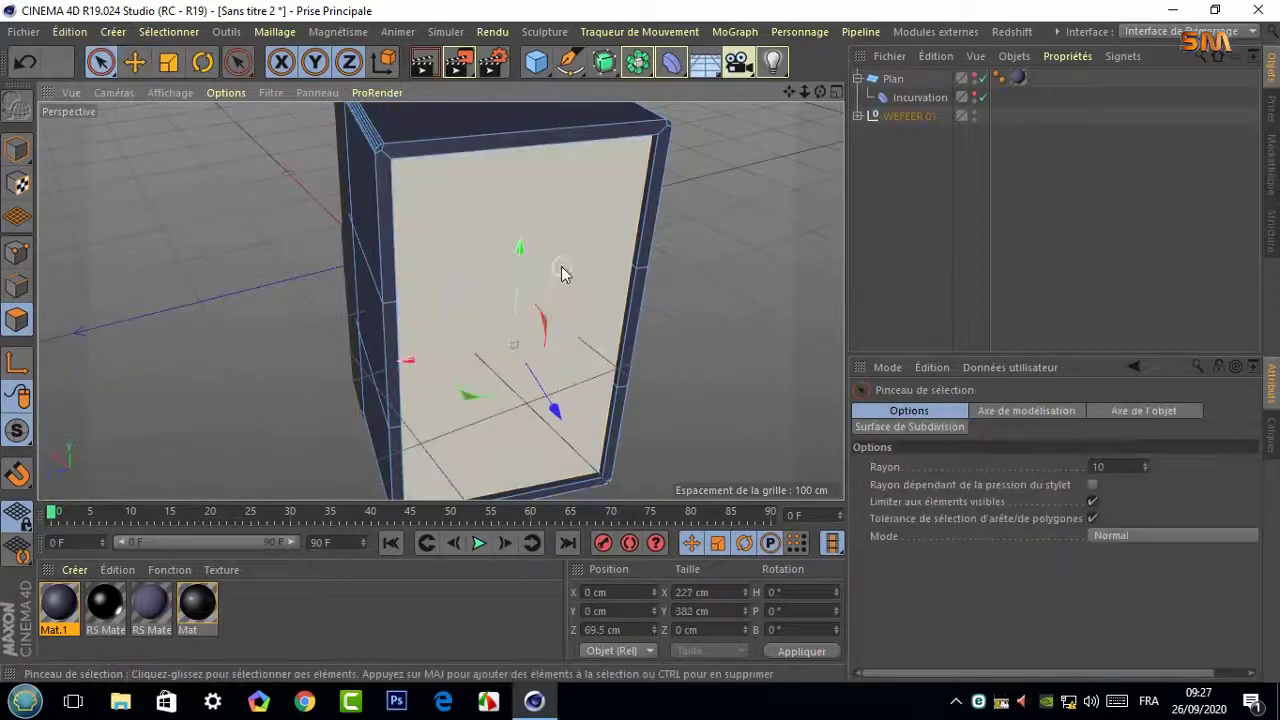
pyautogui.click(560, 271)
pyautogui.rightClick(59, 600)
pyautogui.click(100, 337)
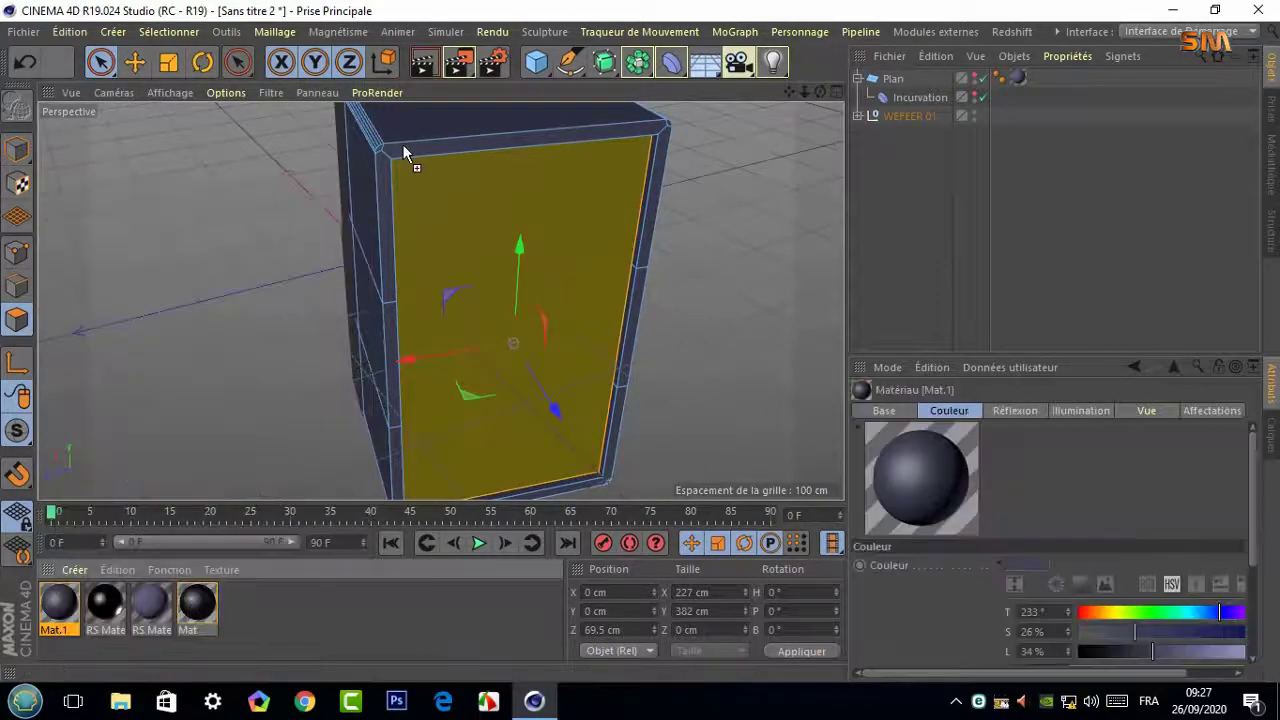
pyautogui.moveTo(404, 152); pyautogui.dragTo(404, 152)
# Check the box's black material, then replace the floor's tags with the Mat material
pyautogui.keyDown('alt'); pyautogui.moveTo(791, 114); pyautogui.dragTo(765, 120); pyautogui.keyUp('alt')
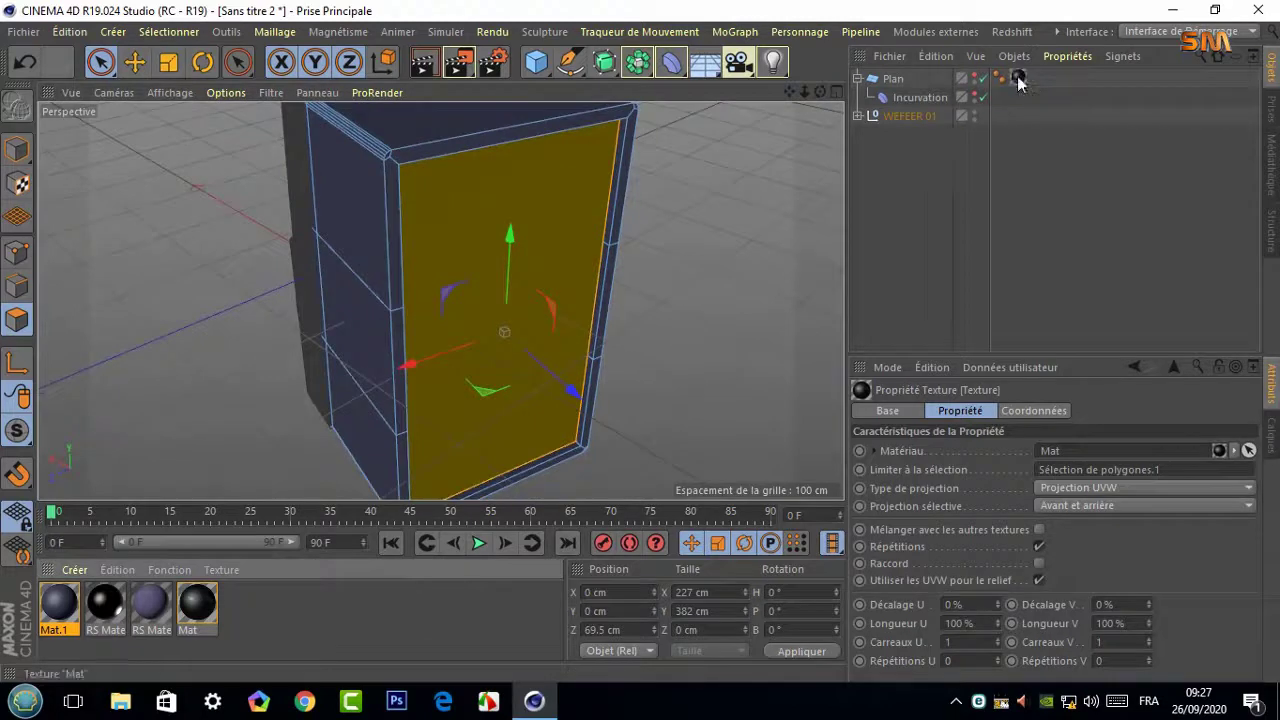
pyautogui.click(755, 240)
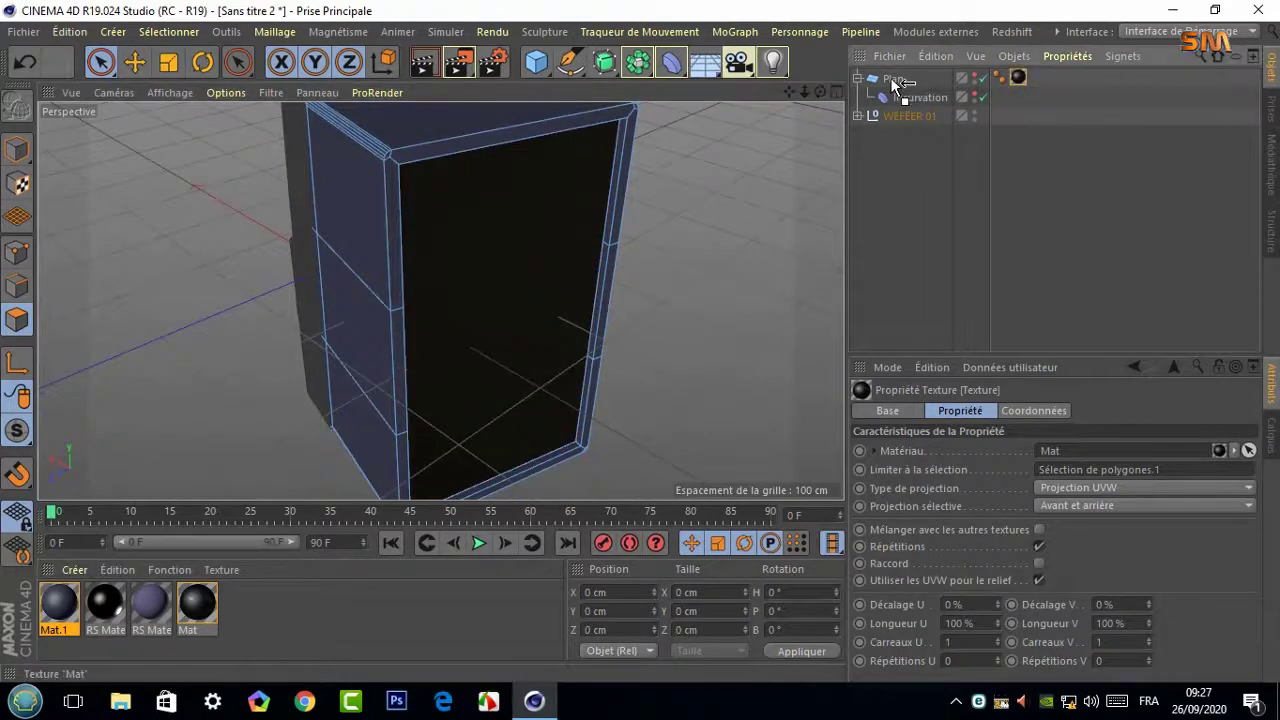
pyautogui.click(773, 143)
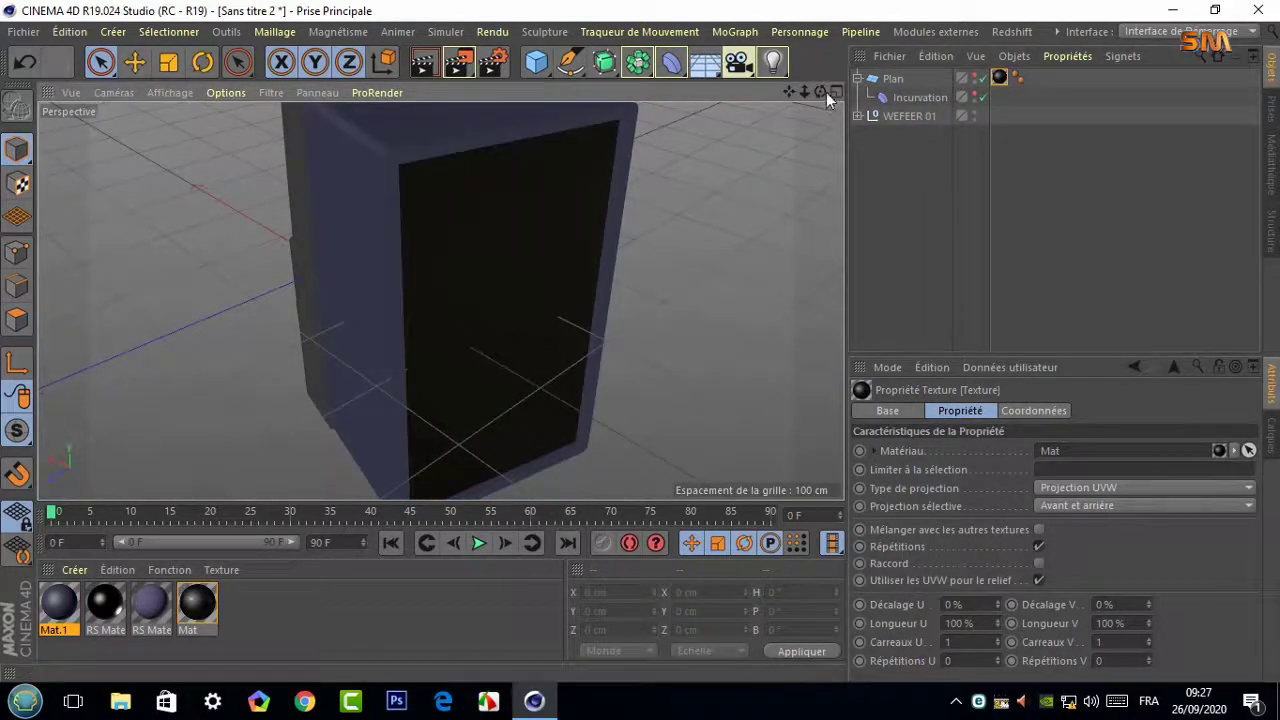
pyautogui.moveTo(826, 92); pyautogui.dragTo(870, 105)
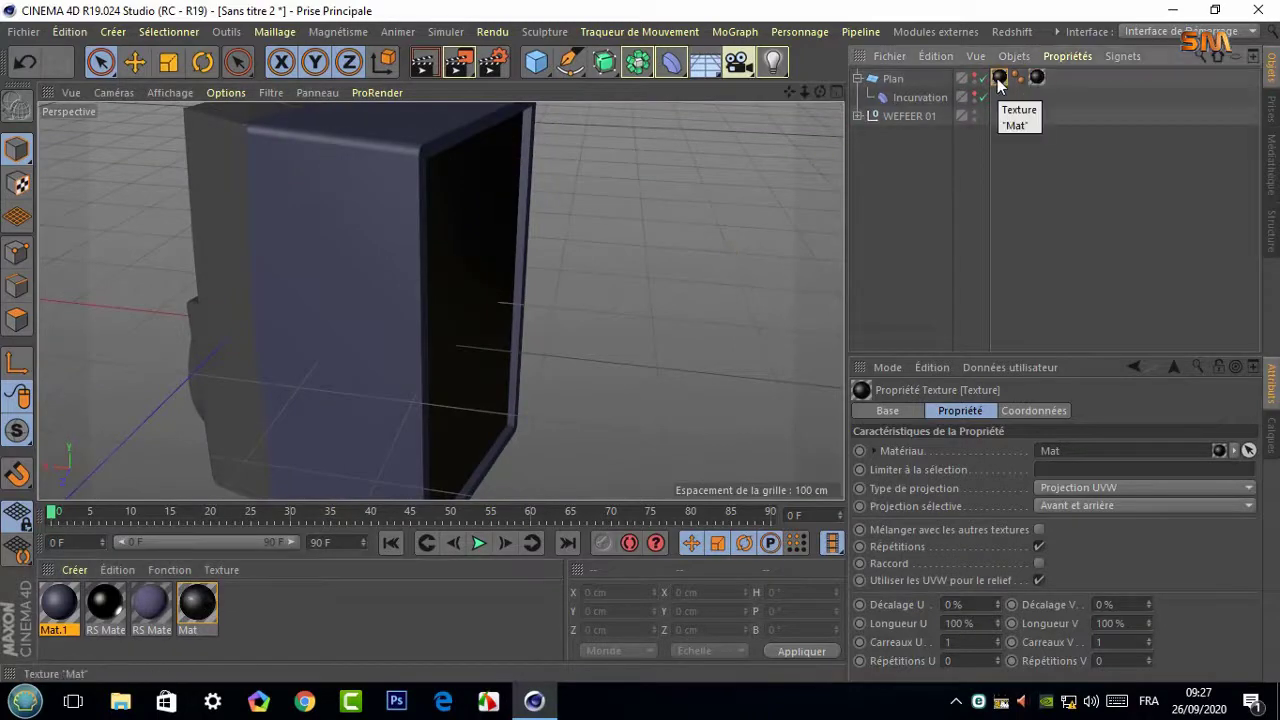
pyautogui.press('Delete')
pyautogui.click(893, 80)
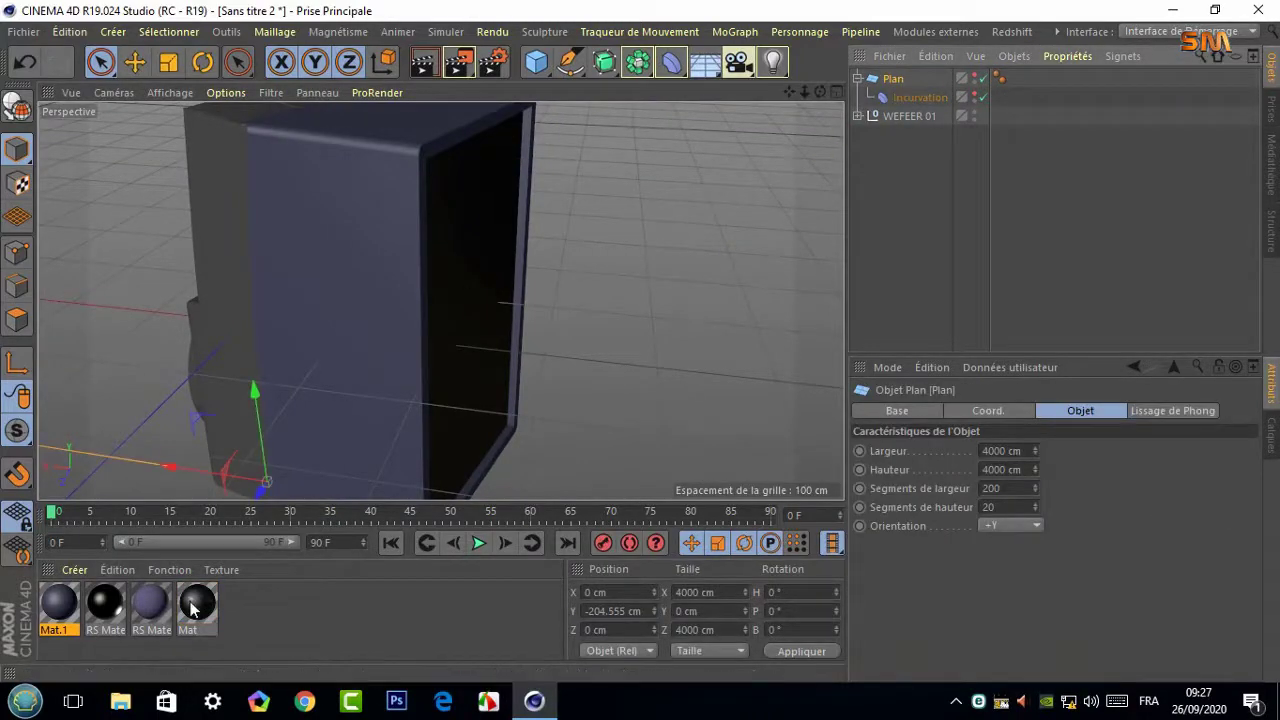
pyautogui.moveTo(193, 608); pyautogui.dragTo(1010, 80)
# Make the floor editable, give Cube.1 the black Mat material and convert it to polygons
pyautogui.press('c')
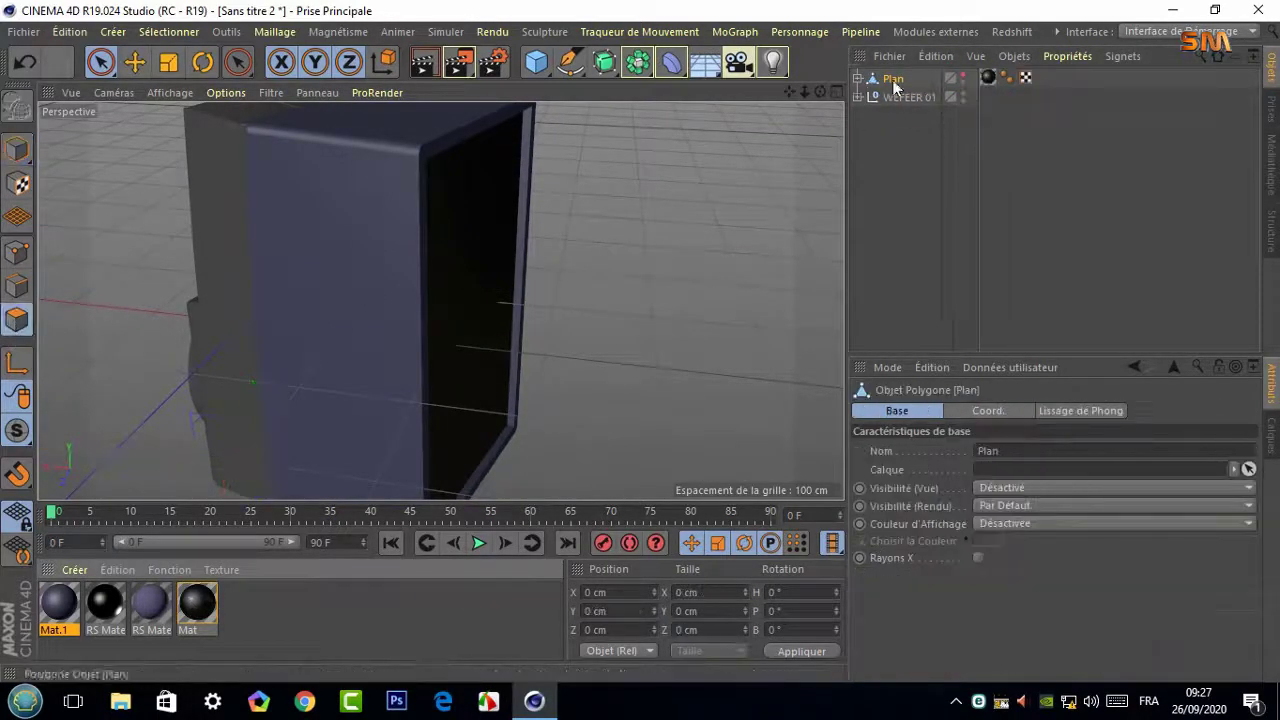
pyautogui.click(858, 98)
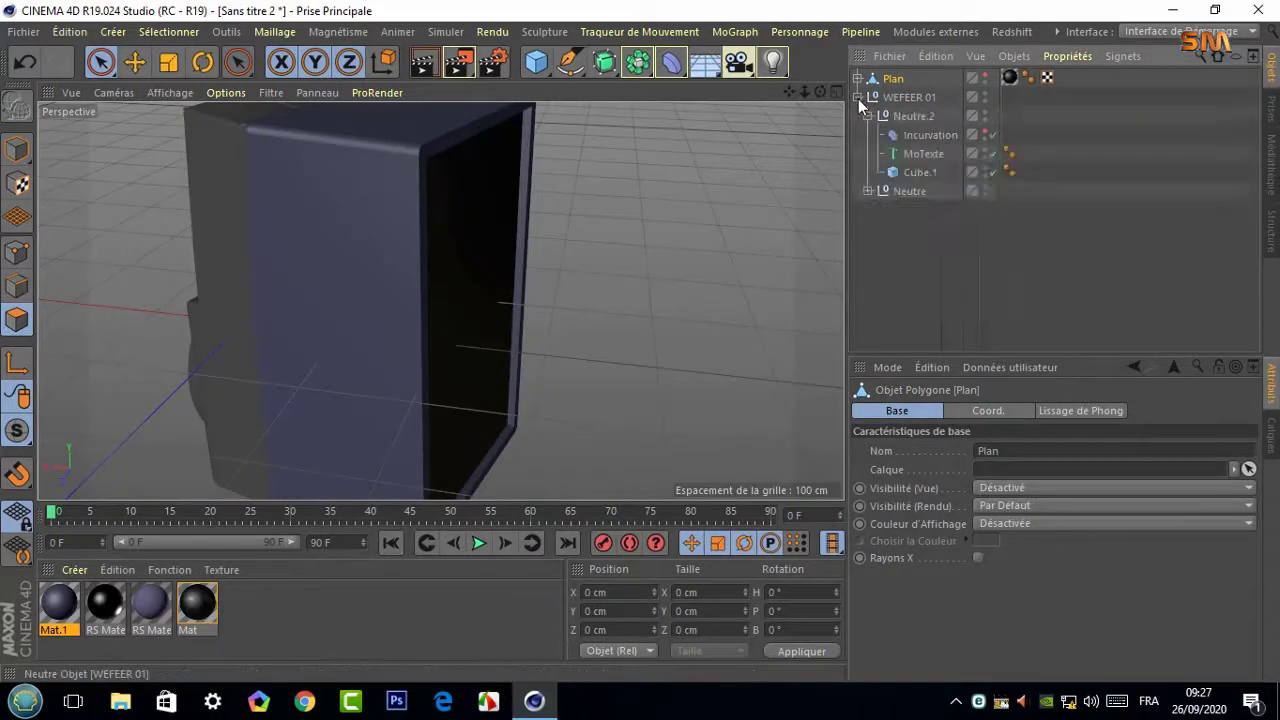
pyautogui.click(920, 172)
pyautogui.click(134, 63)
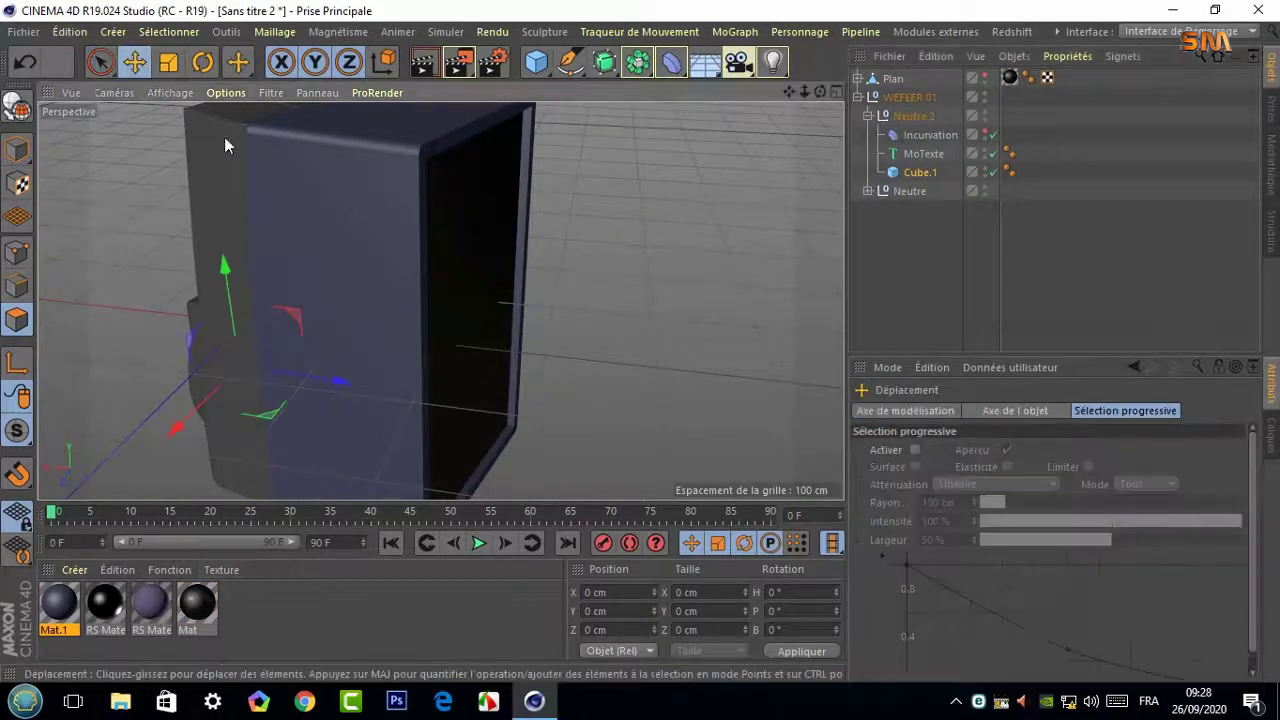
pyautogui.moveTo(197, 605); pyautogui.dragTo(337, 277)
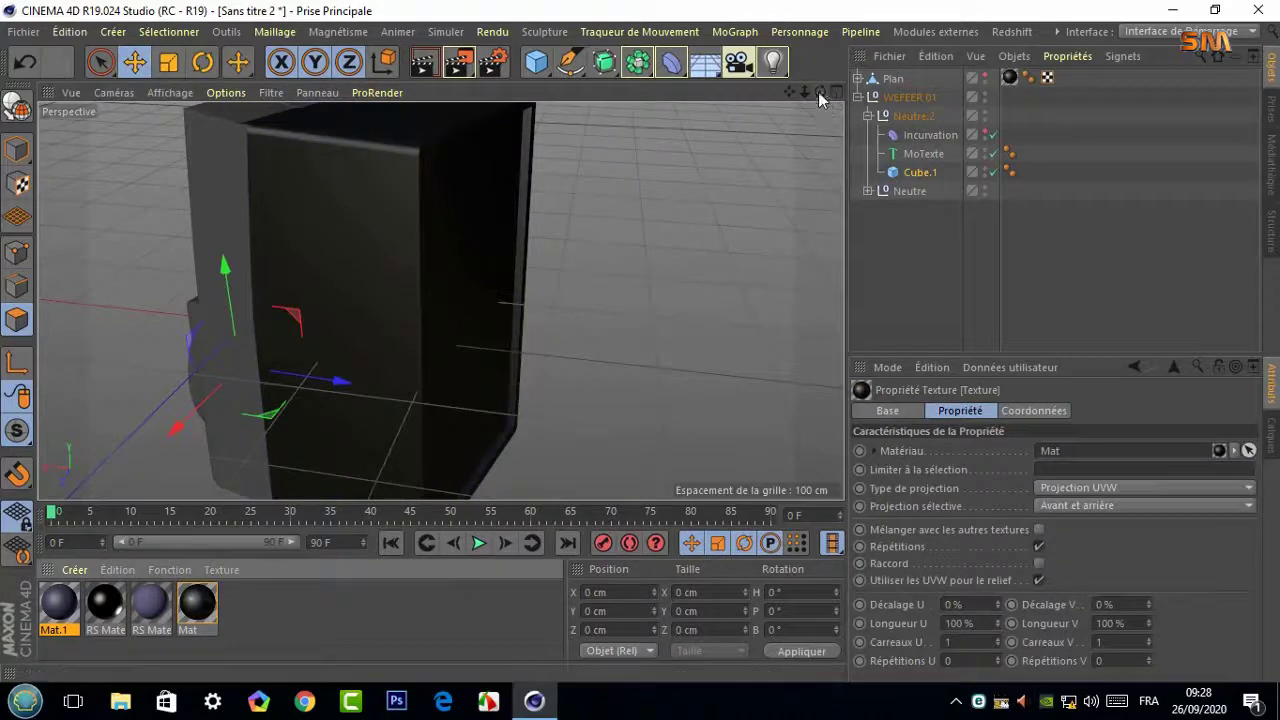
pyautogui.moveTo(818, 97); pyautogui.dragTo(5, 236)
pyautogui.click(16, 106)
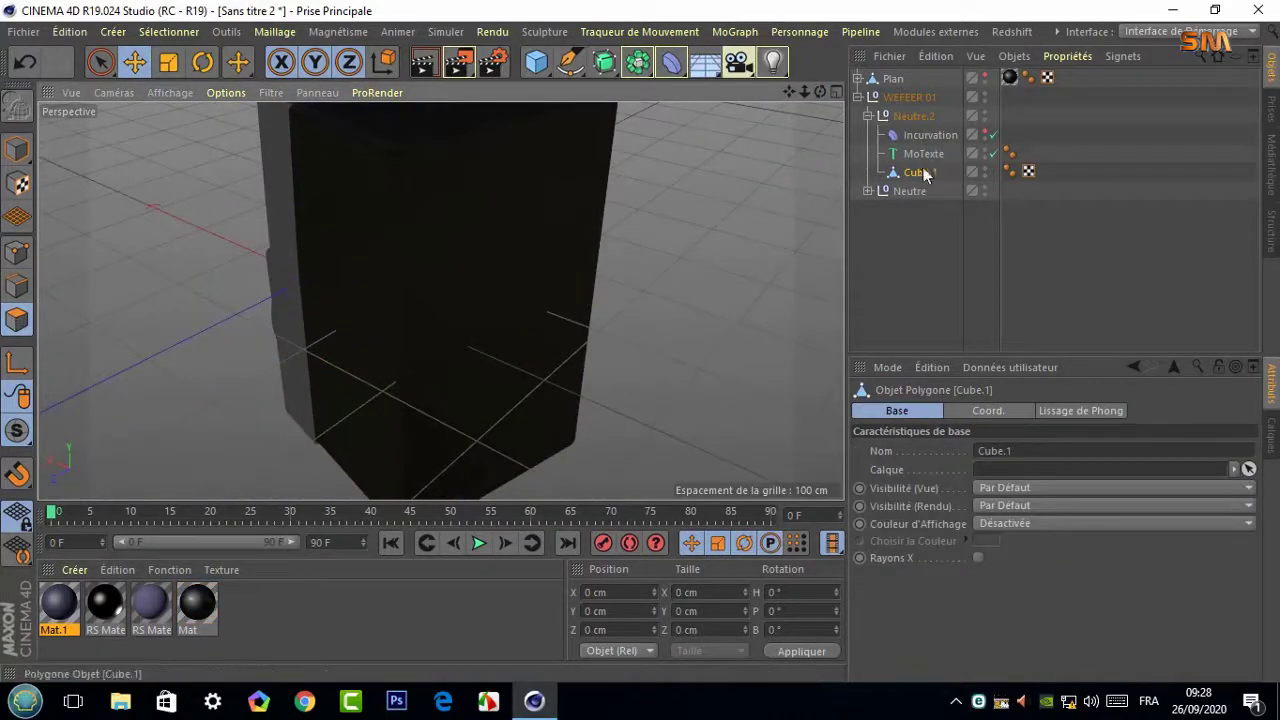
pyautogui.press('o')
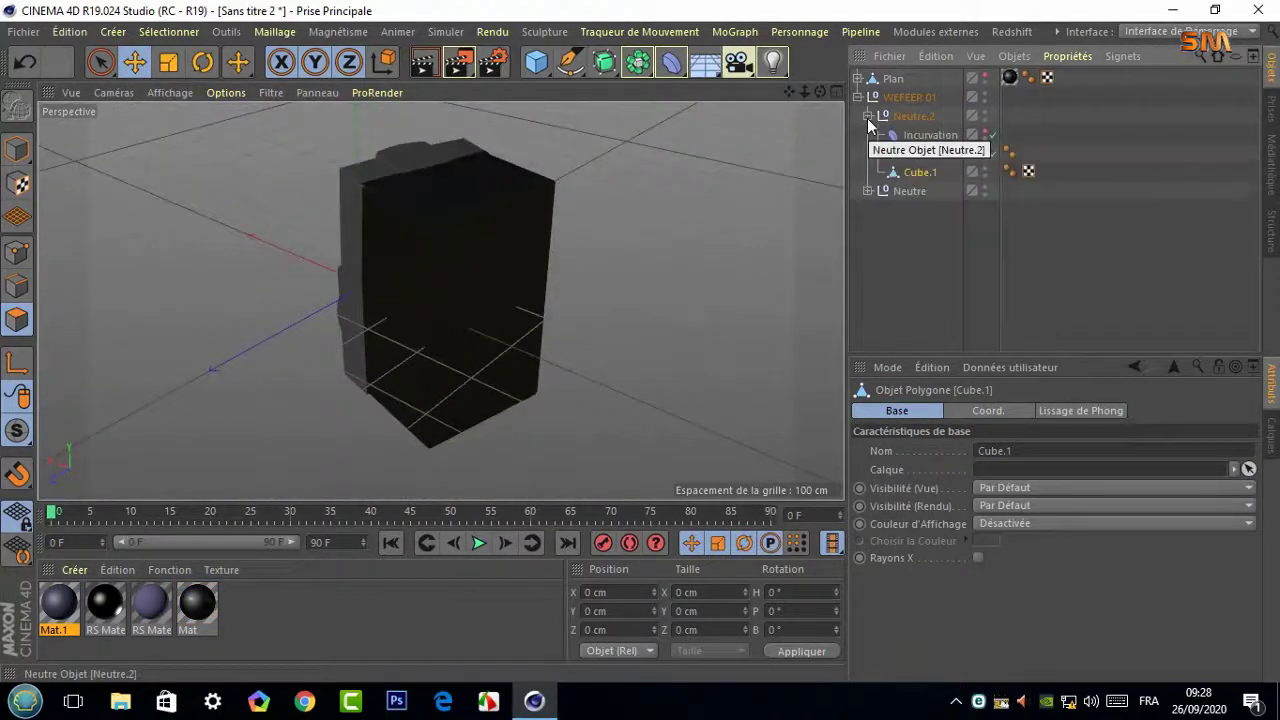
# Paint a polygon selection on the cube and apply Mat.1 to those faces
pyautogui.click(867, 117)
pyautogui.click(868, 135)
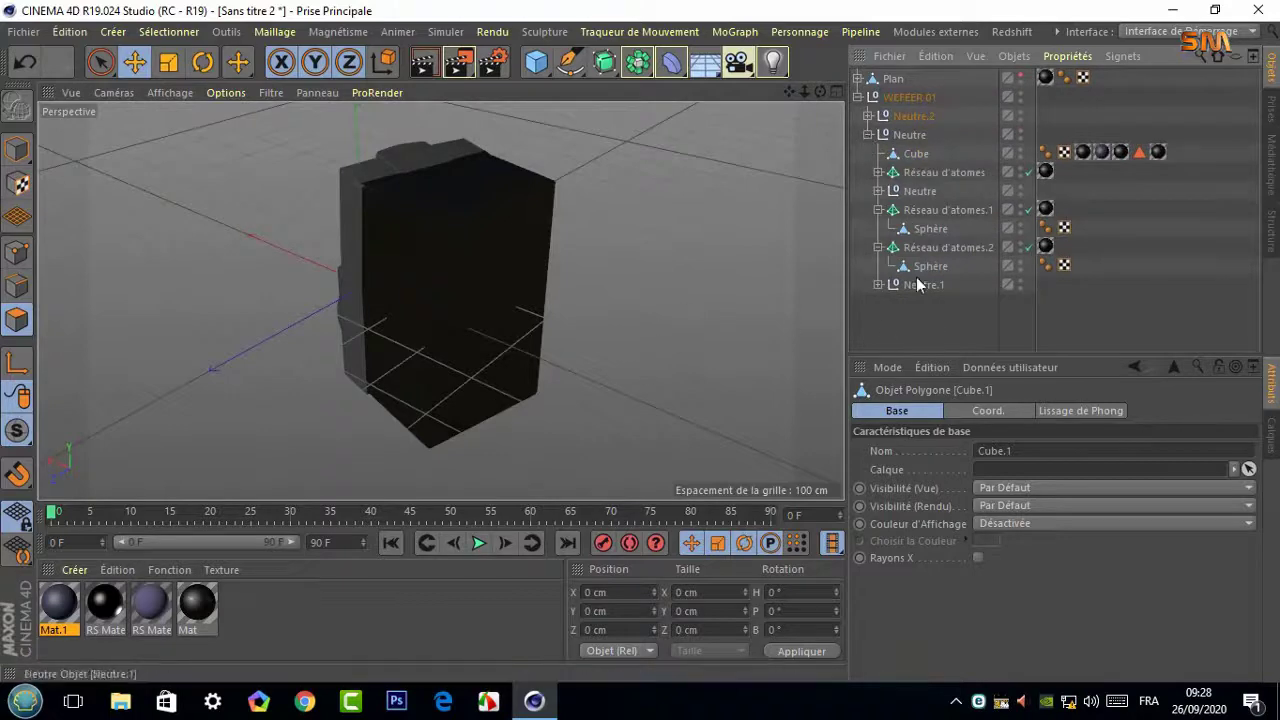
pyautogui.keyDown('alt'); pyautogui.moveTo(440, 300); pyautogui.dragTo(440, 300); pyautogui.keyUp('alt')
pyautogui.click(857, 97)
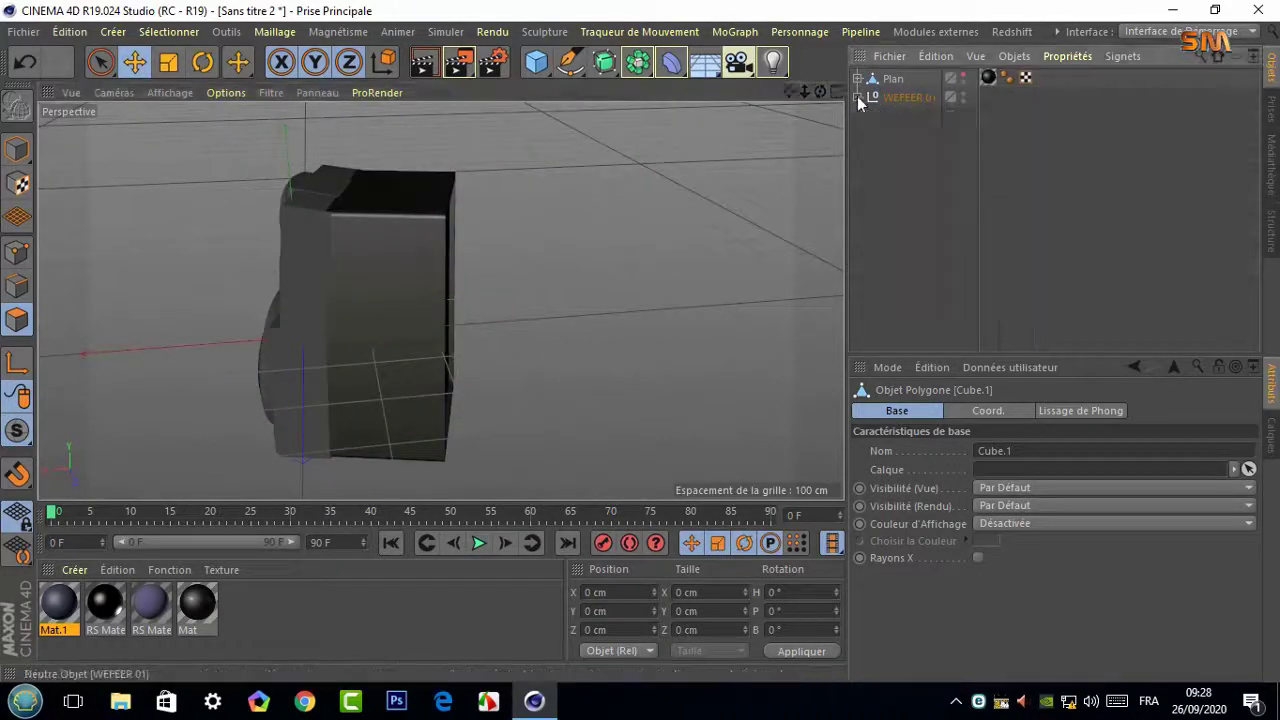
pyautogui.click(168, 62)
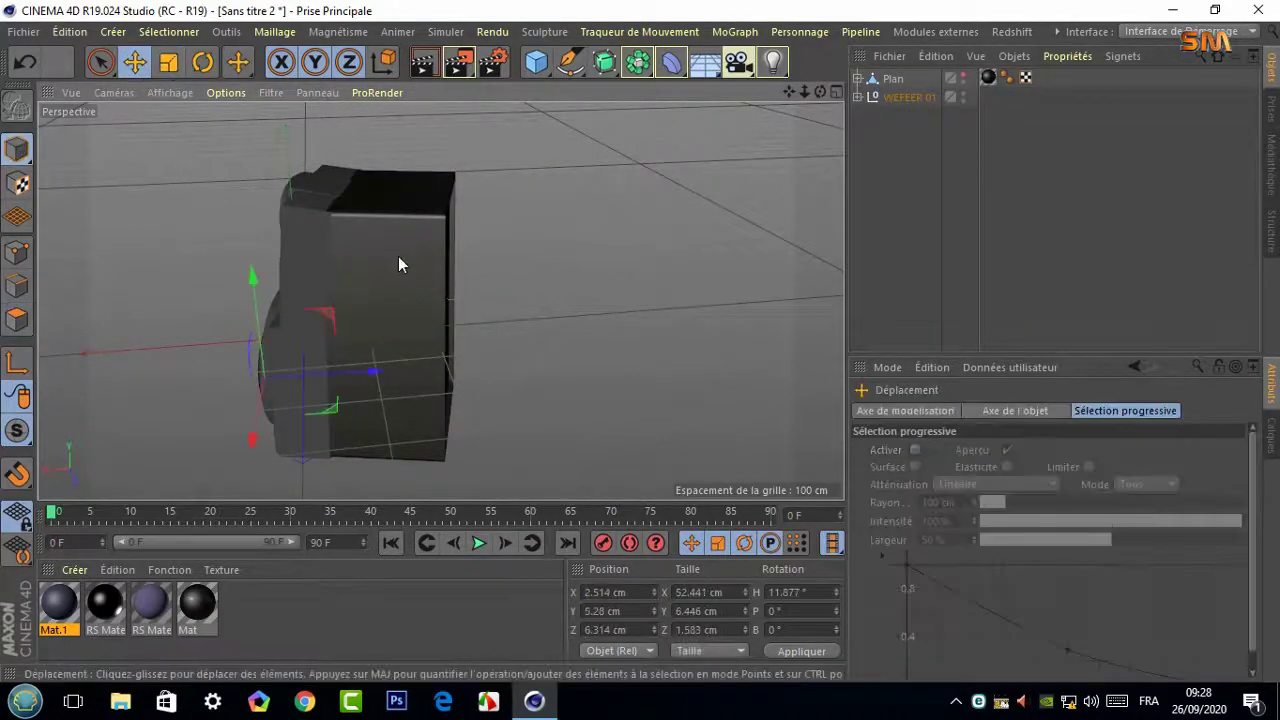
pyautogui.click(398, 256)
pyautogui.moveTo(814, 93); pyautogui.dragTo(780, 95)
pyautogui.click(100, 62)
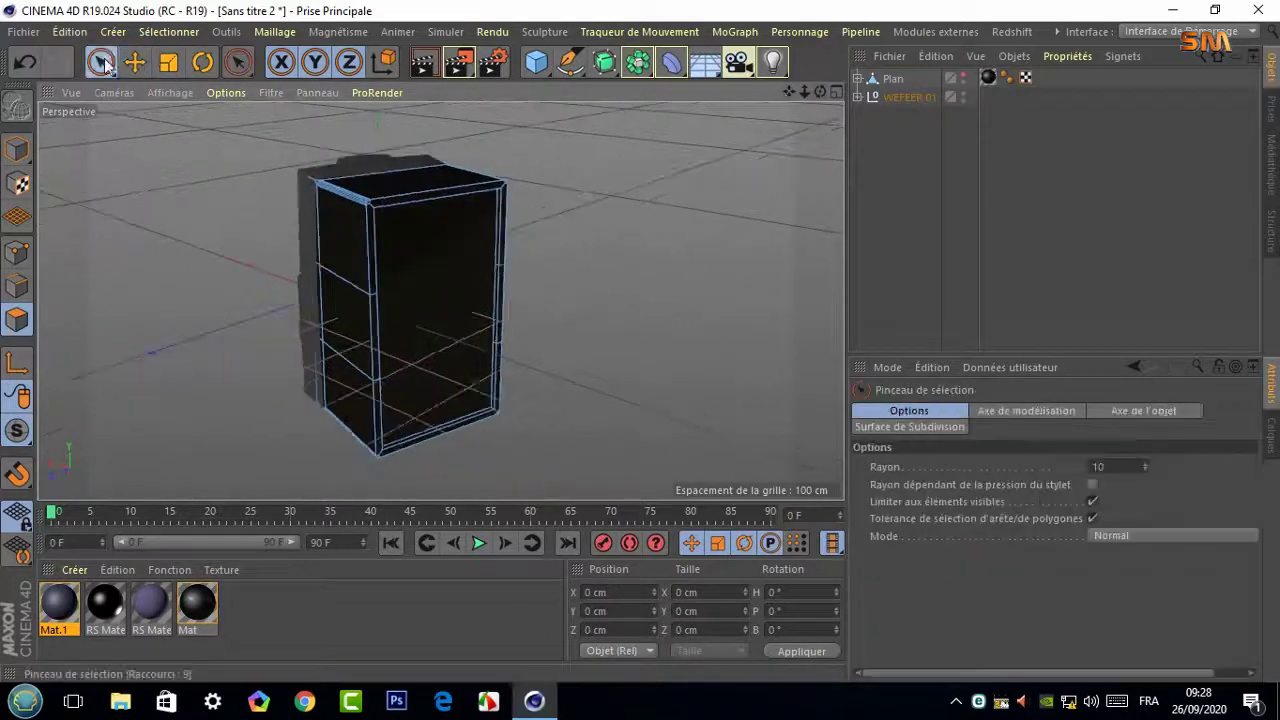
pyautogui.click(437, 300)
pyautogui.rightClick(59, 605)
pyautogui.click(100, 336)
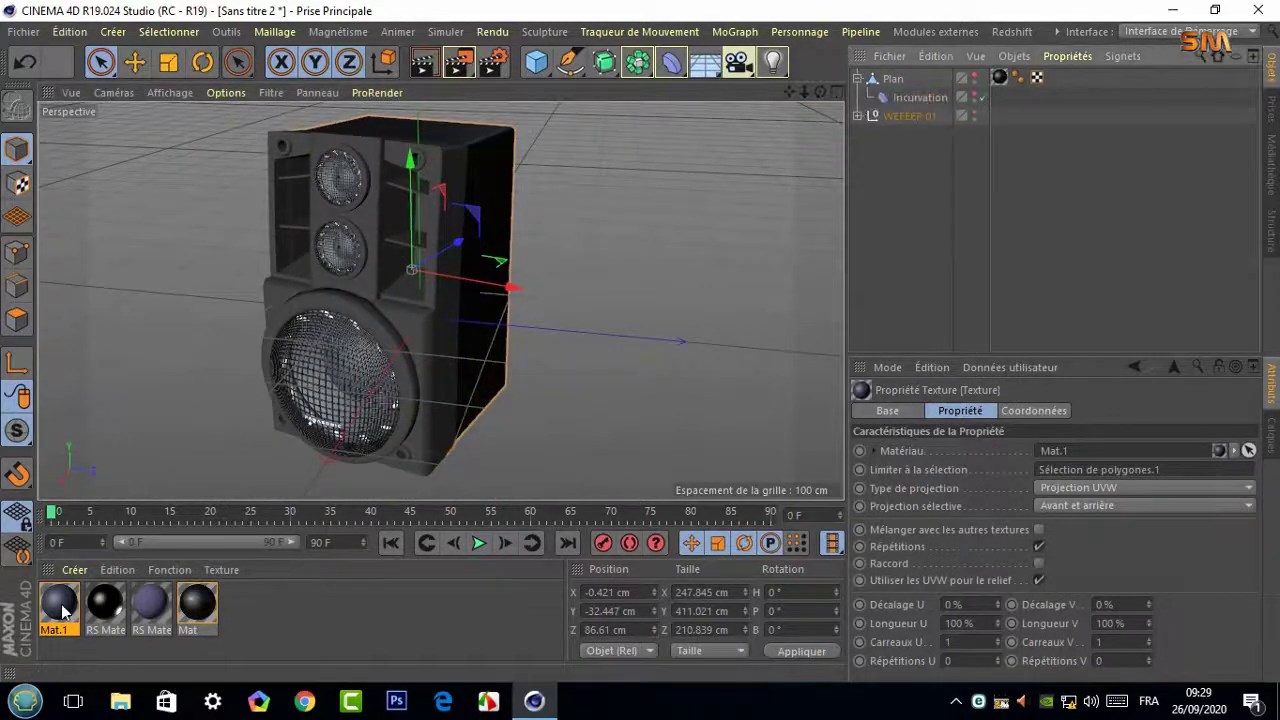
# Apply a Redshift material to the Plan floor, giving it purple shading
pyautogui.moveTo(62, 607); pyautogui.dragTo(1048, 194)
pyautogui.moveTo(1004, 86); pyautogui.dragTo(1006, 86)
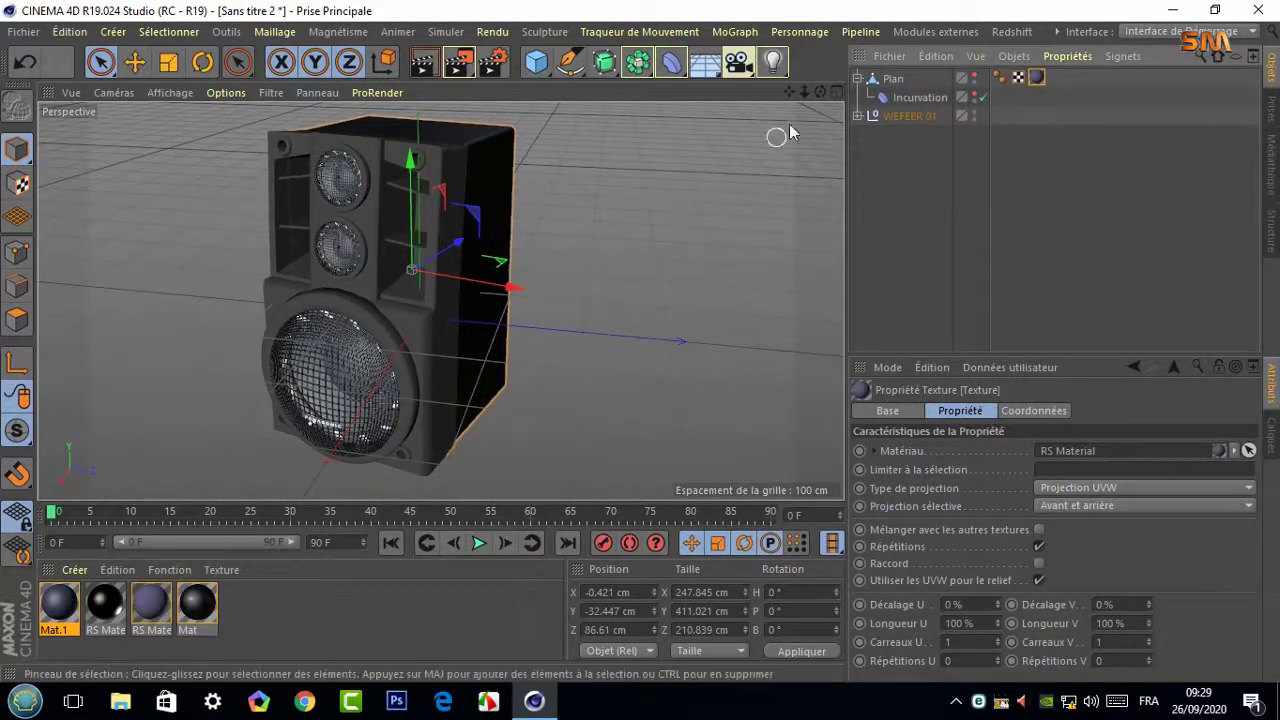
pyautogui.keyDown('alt'); pyautogui.moveTo(724, 148); pyautogui.dragTo(614, 210); pyautogui.keyUp('alt')
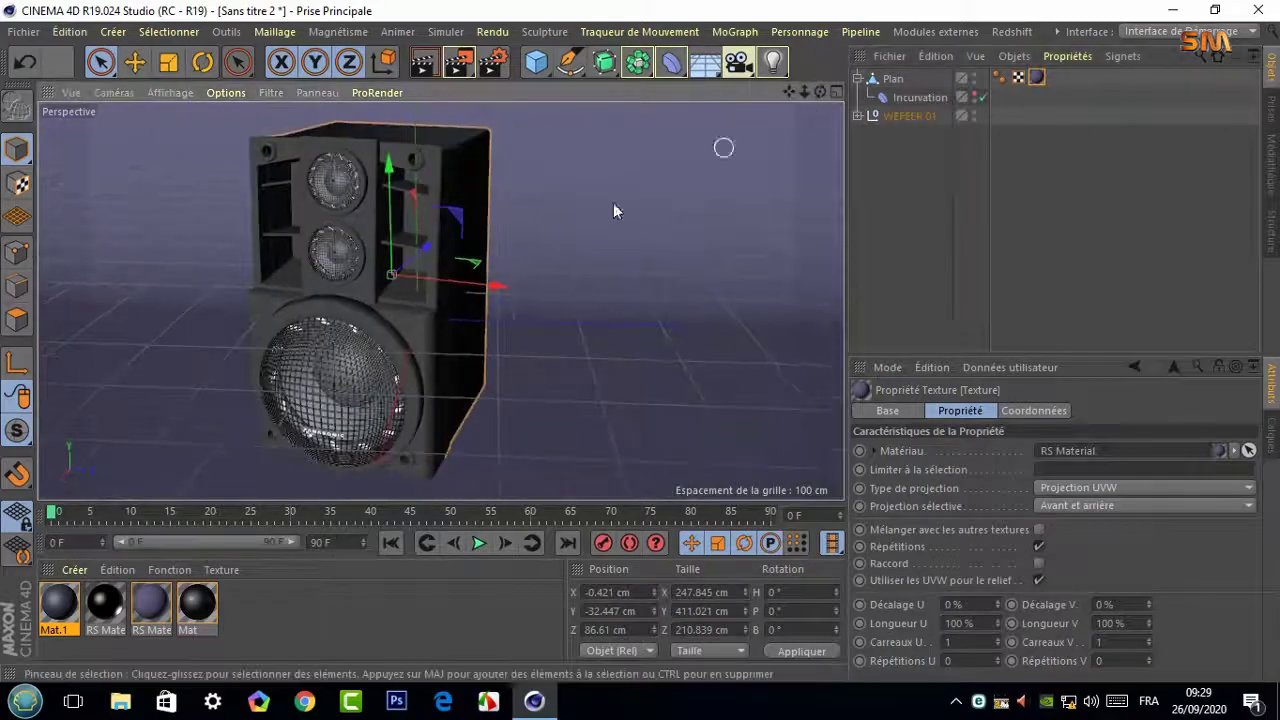
# Create RS Material.2 and set its diffuse colour to a saturated blue
pyautogui.click(73, 570)
pyautogui.click(440, 432)
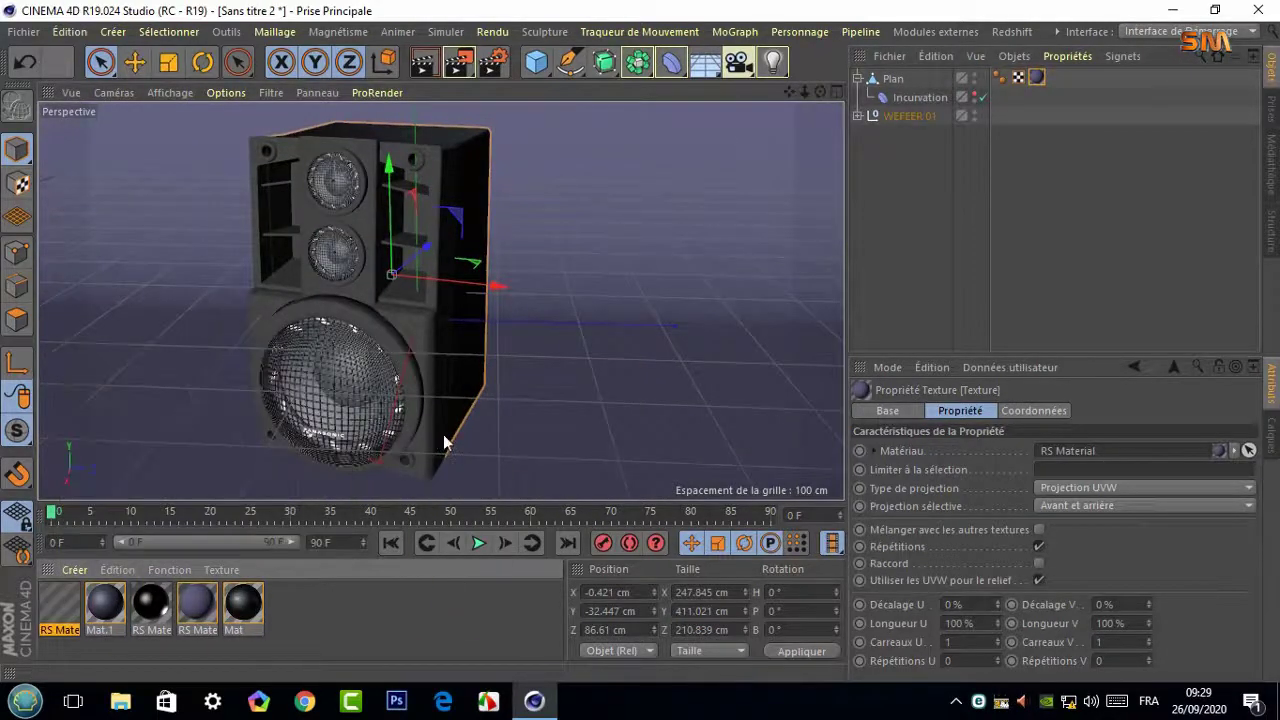
pyautogui.doubleClick(60, 598)
pyautogui.click(675, 197)
pyautogui.click(725, 196)
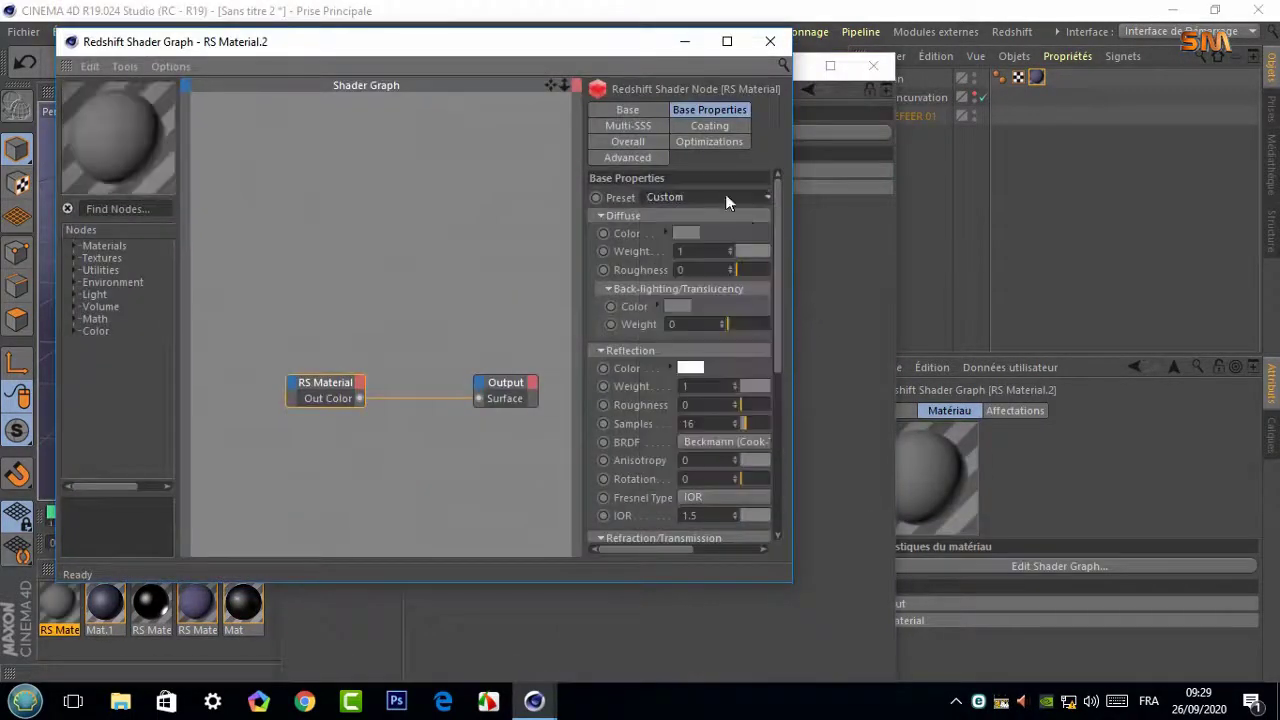
pyautogui.click(686, 232)
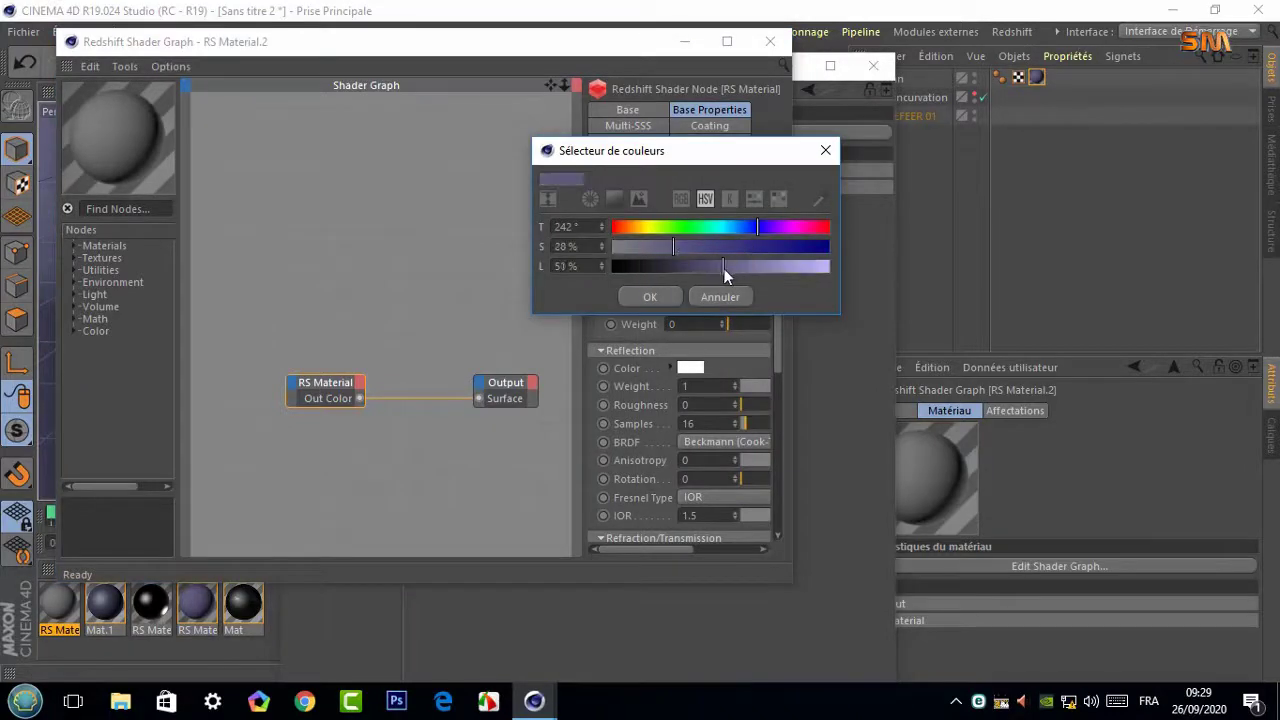
pyautogui.click(650, 296)
pyautogui.click(810, 70)
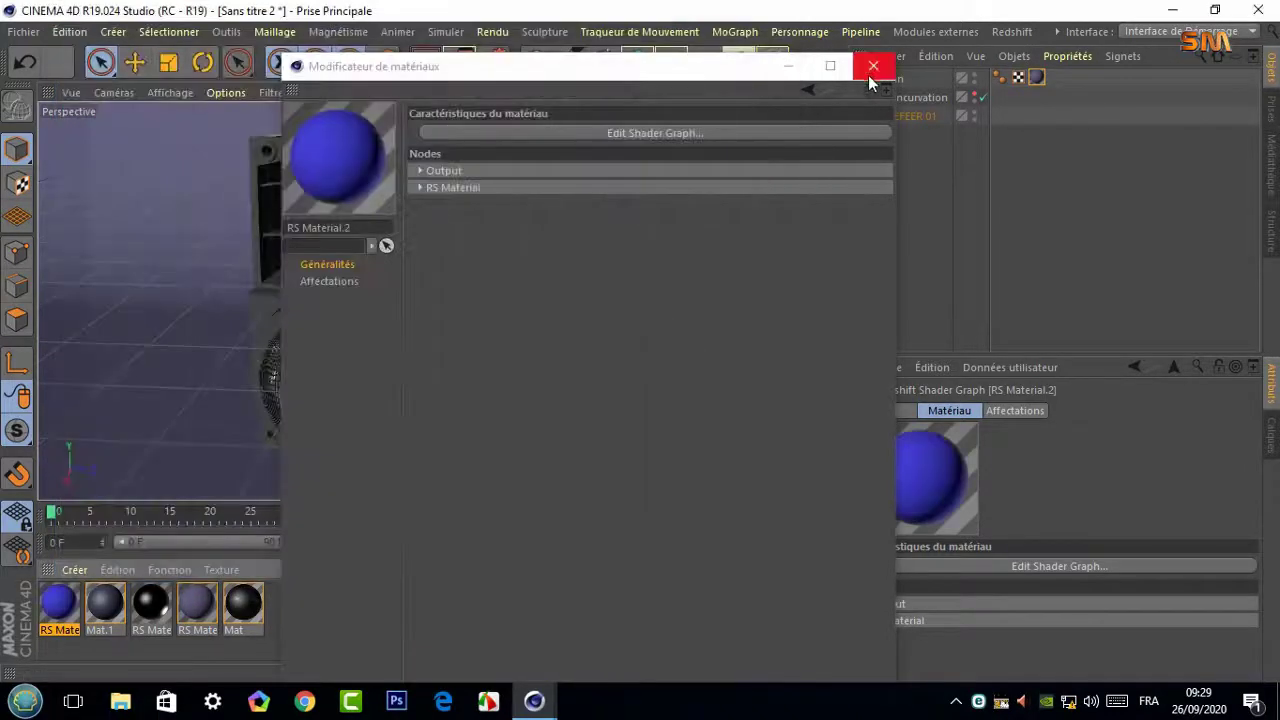
pyautogui.click(694, 134)
pyautogui.click(686, 232)
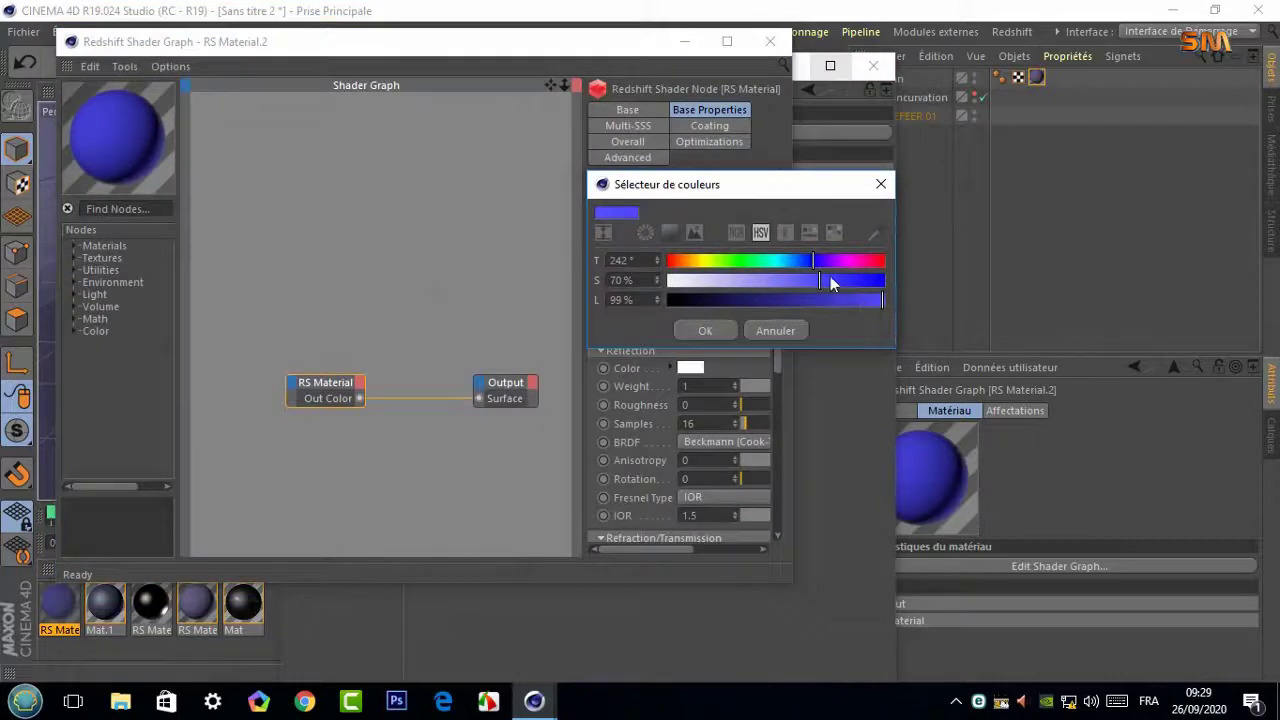
pyautogui.click(705, 330)
pyautogui.click(770, 41)
pyautogui.click(872, 65)
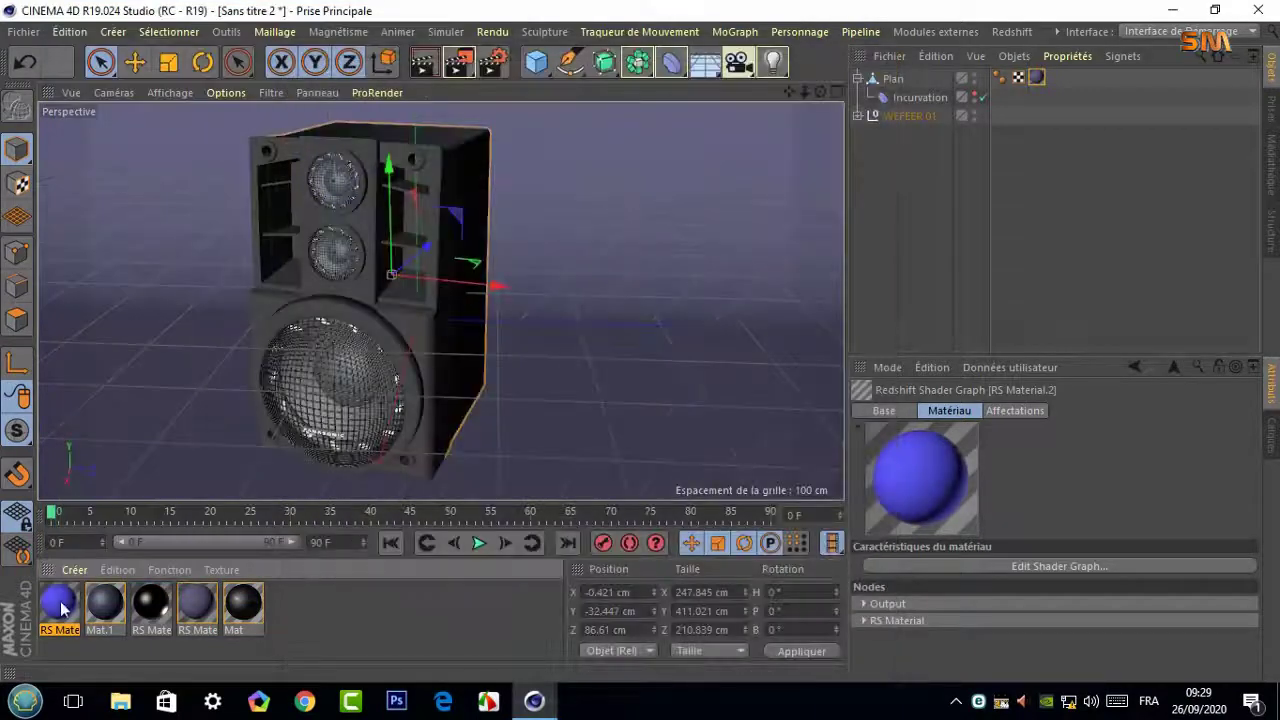
# Assign RS Material.2 to the woofer cones behind the grille and create another Redshift material
pyautogui.scroll(5, 340, 437)
pyautogui.scroll(3, 340, 437)
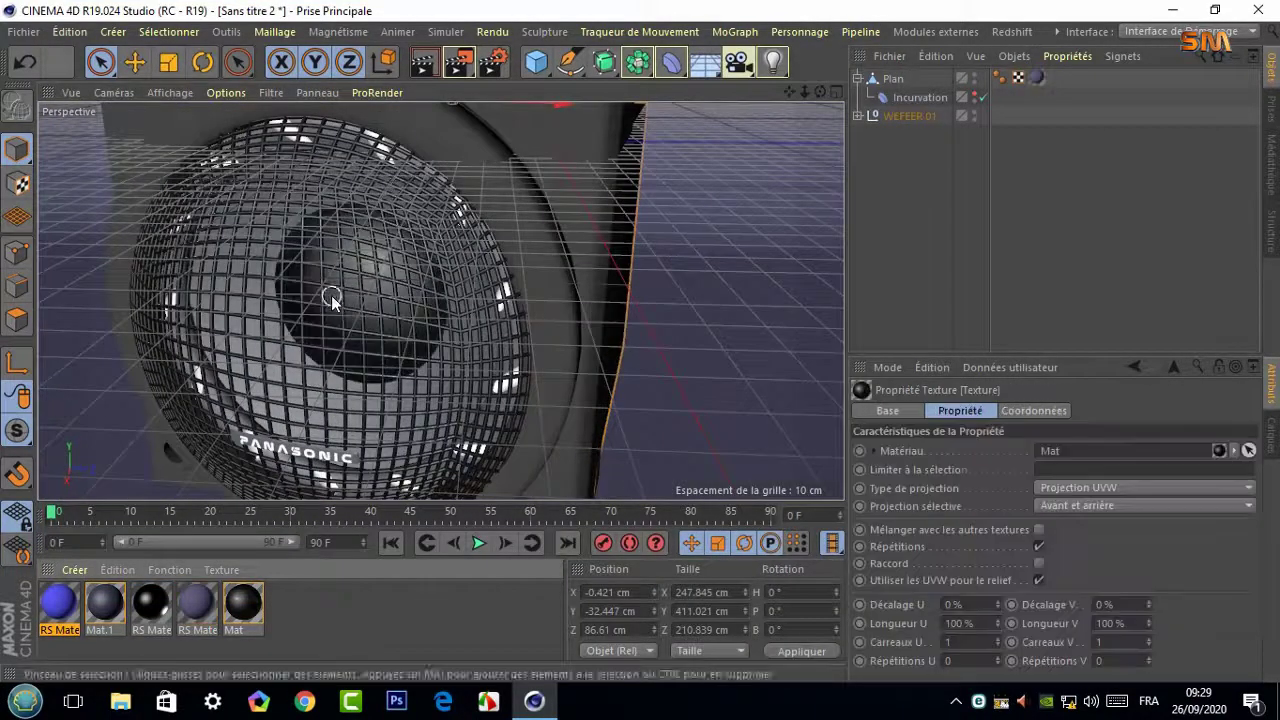
pyautogui.moveTo(62, 598); pyautogui.dragTo(254, 363)
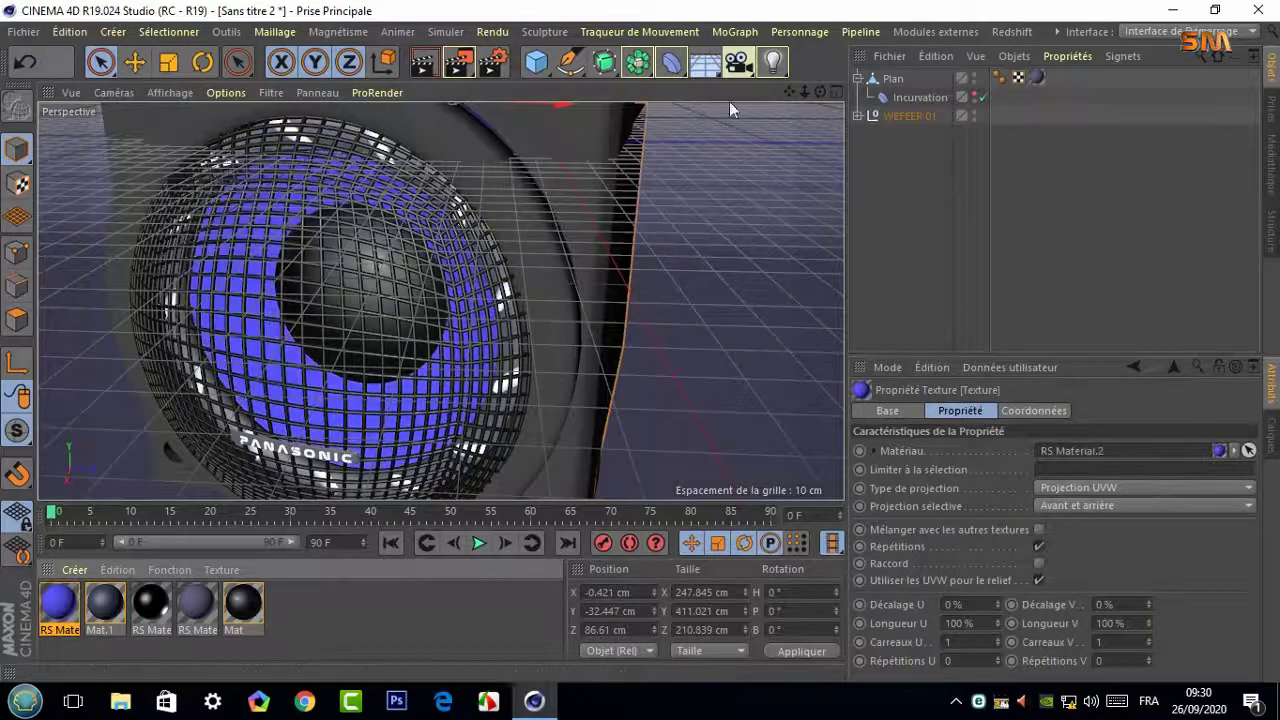
pyautogui.scroll(3, 430, 285)
pyautogui.scroll(2, 410, 260)
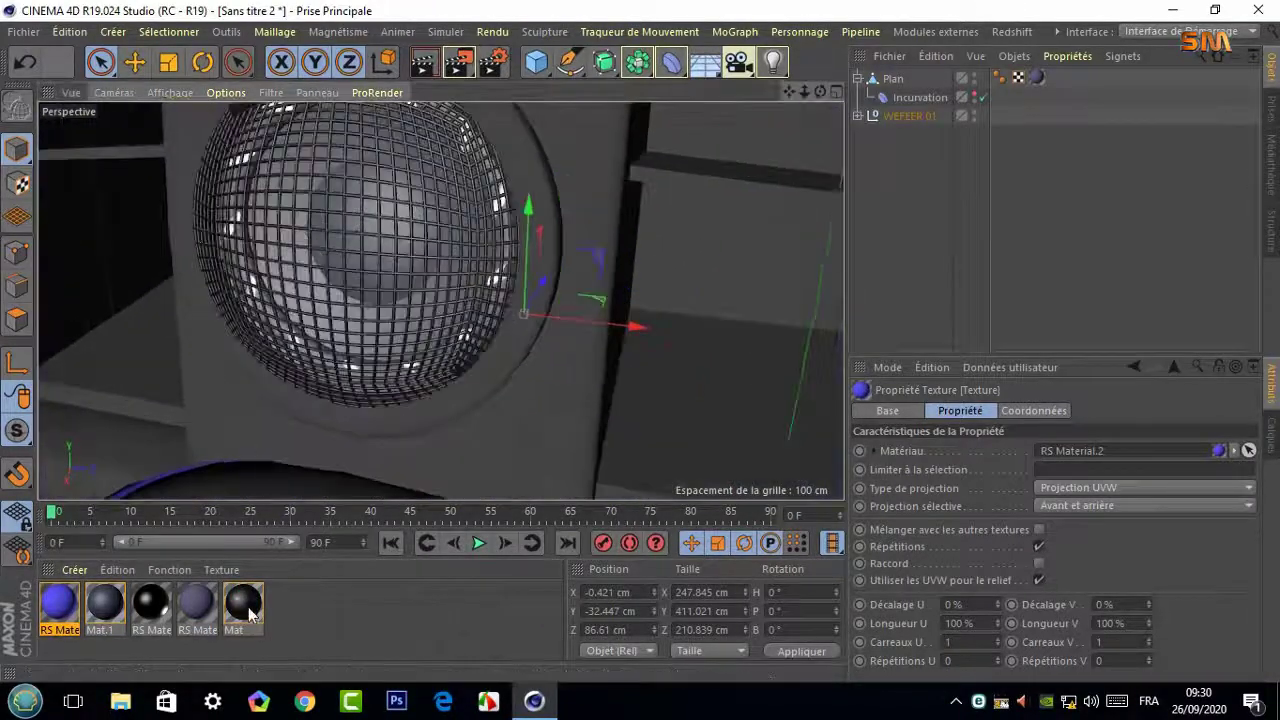
pyautogui.scroll(-2, 300, 268)
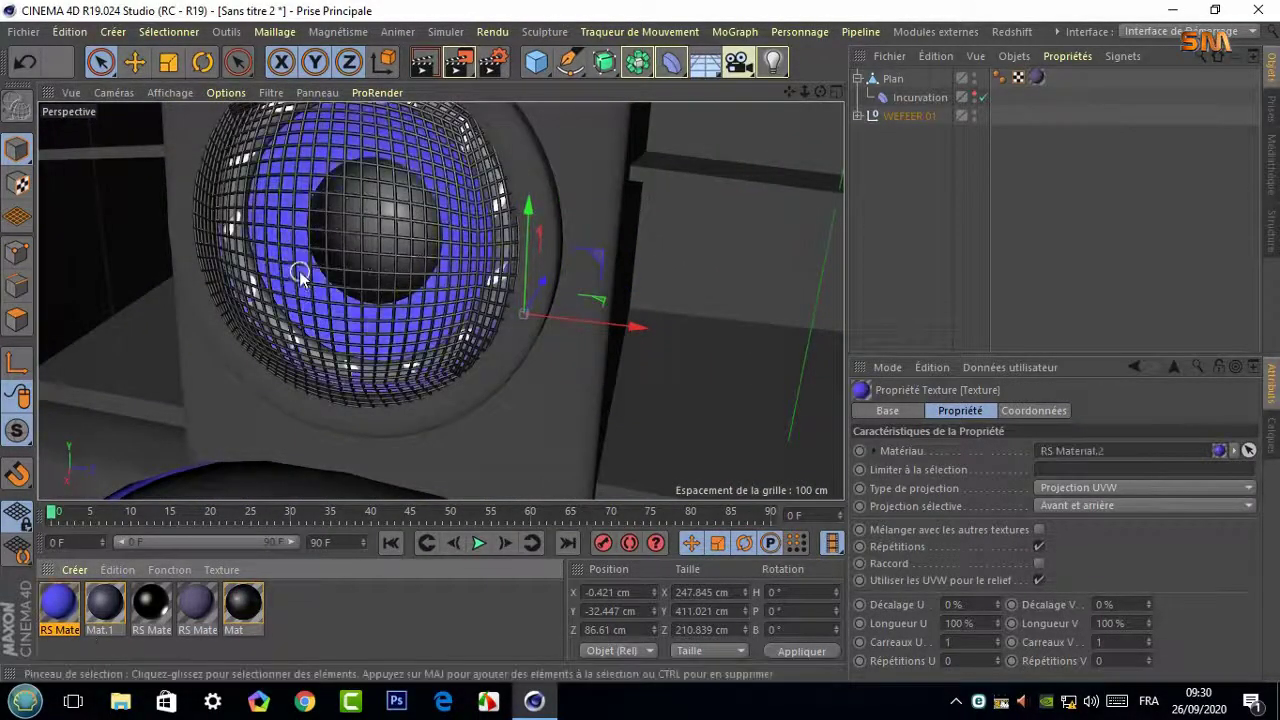
pyautogui.keyDown('alt'); pyautogui.moveTo(300, 268); pyautogui.dragTo(775, 110); pyautogui.keyUp('alt')
pyautogui.hotkey('ctrl', 'z')
pyautogui.hotkey('ctrl', 'z')
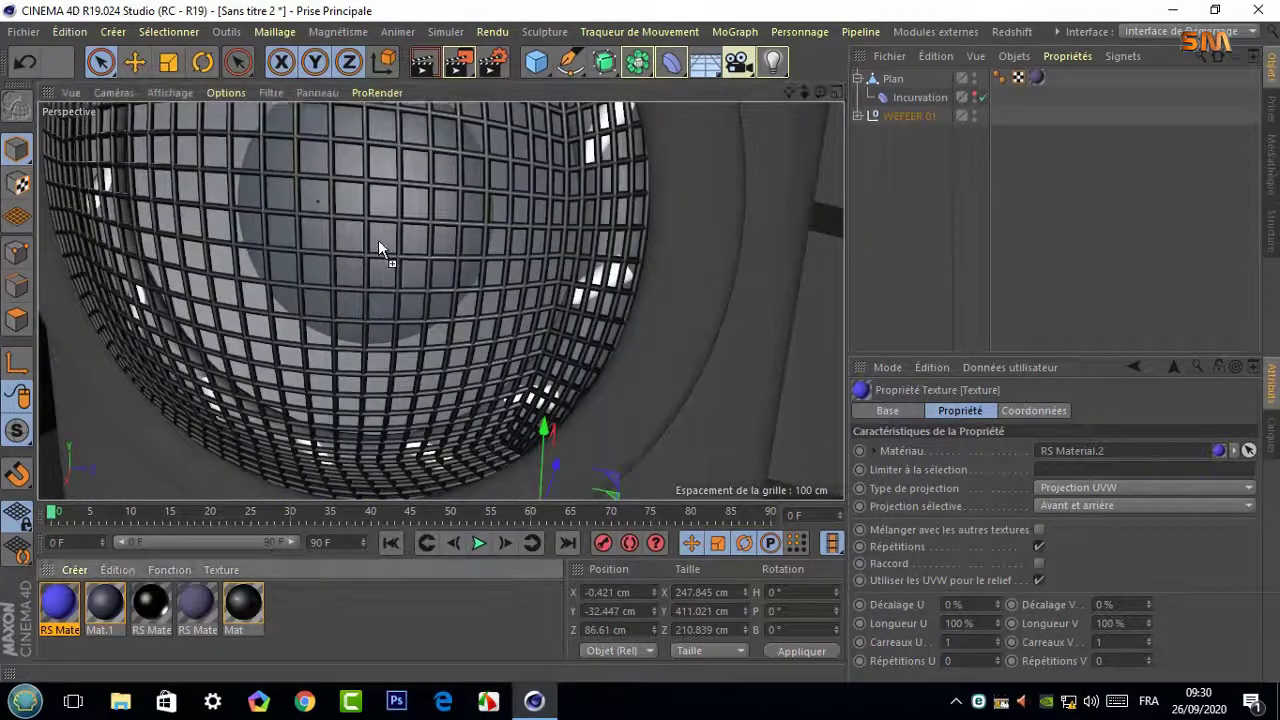
pyautogui.moveTo(58, 618); pyautogui.dragTo(286, 354)
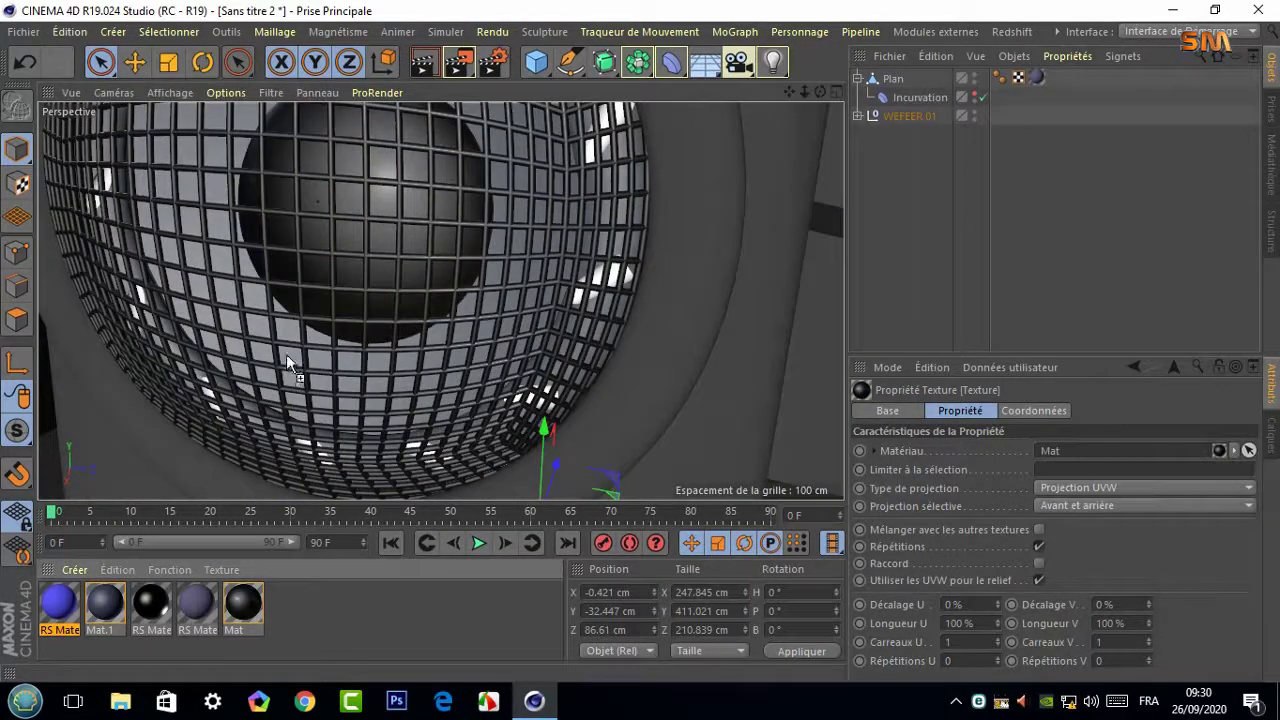
pyautogui.click(74, 569)
pyautogui.click(450, 437)
# Colour RS Material.3 light blue and assign it to a part of the speaker
pyautogui.doubleClick(59, 605)
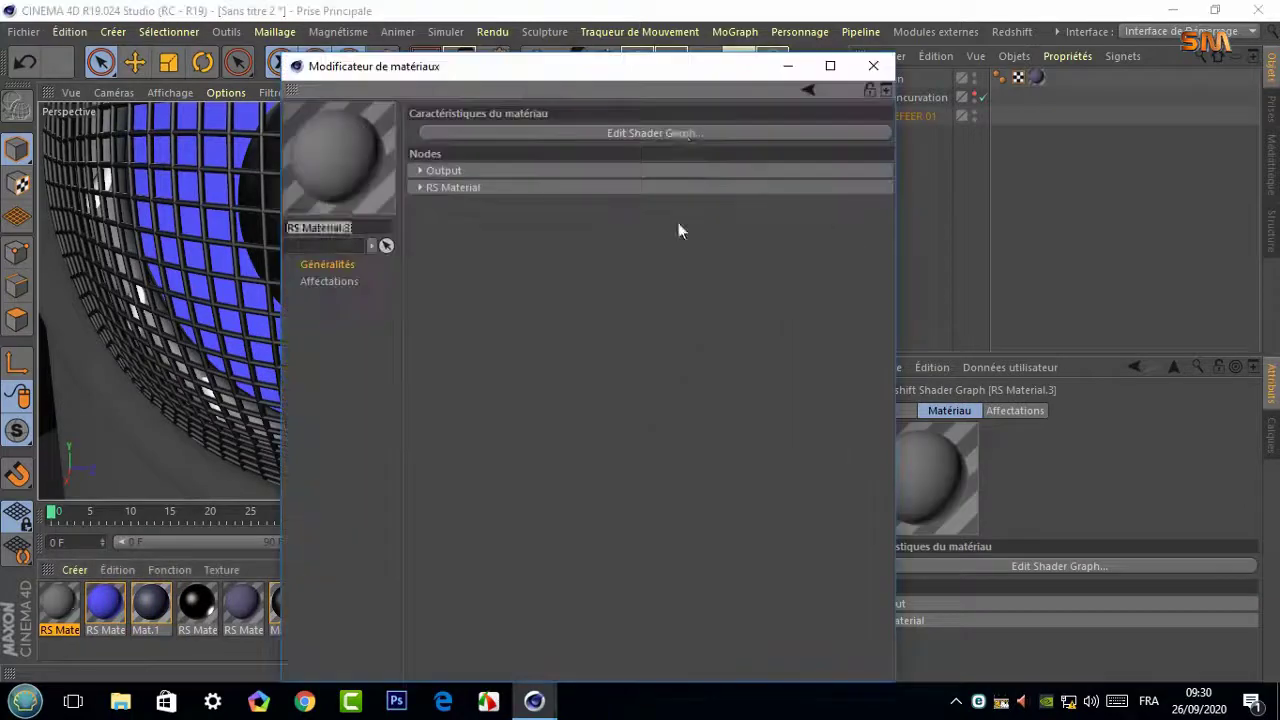
pyautogui.click(690, 232)
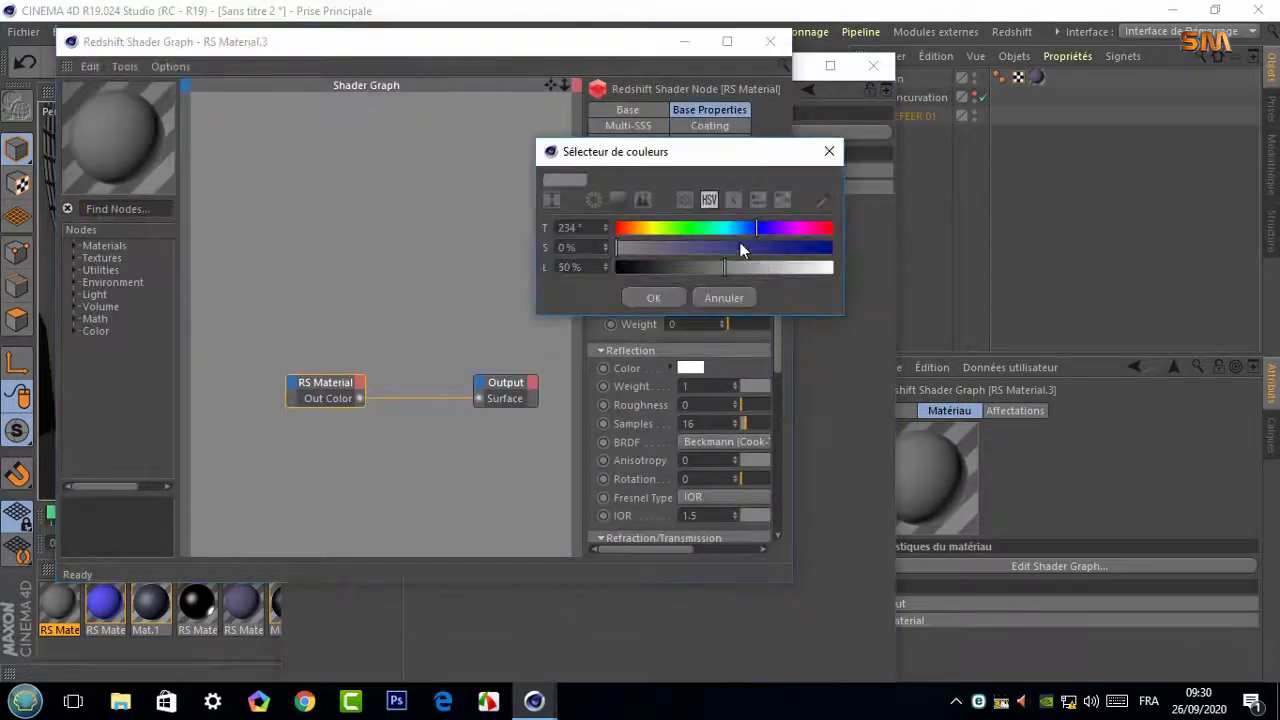
pyautogui.click(653, 298)
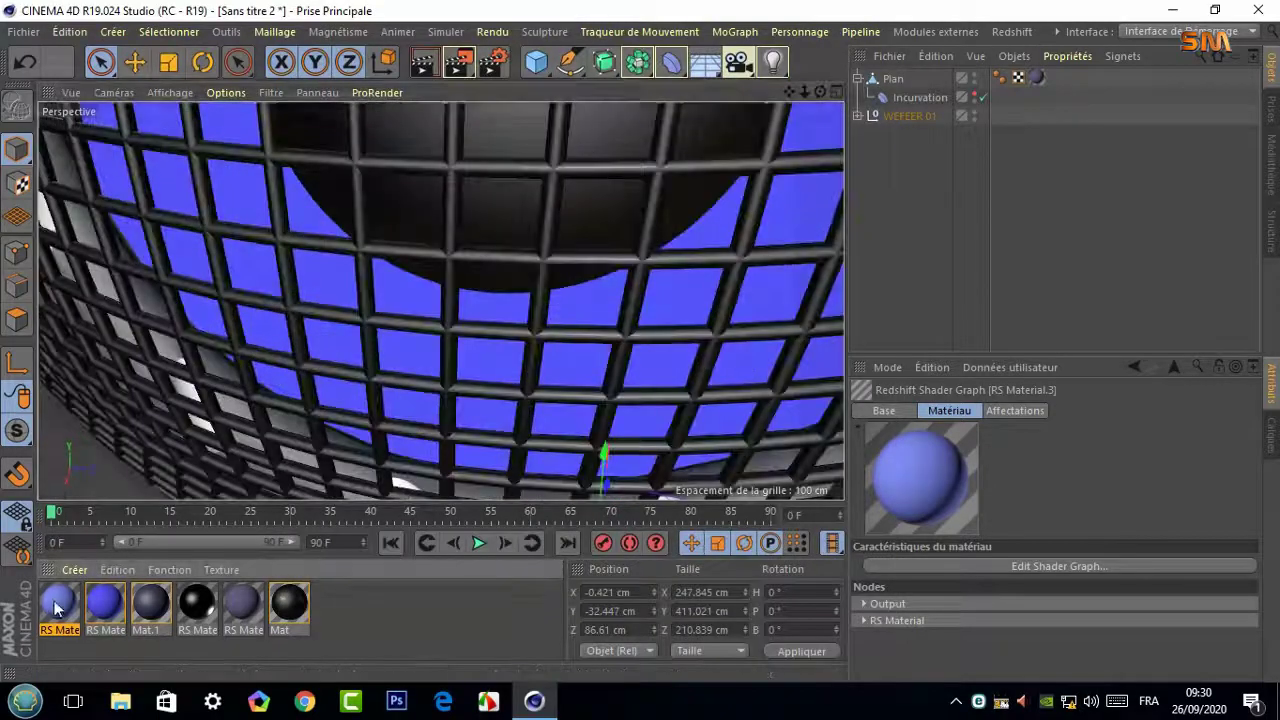
pyautogui.moveTo(57, 607); pyautogui.dragTo(147, 300)
# Expand WEFEER.01 and Neutre.2 to reveal Incurvation, MoTexte and Cube.1
pyautogui.scroll(-5, 411, 387)
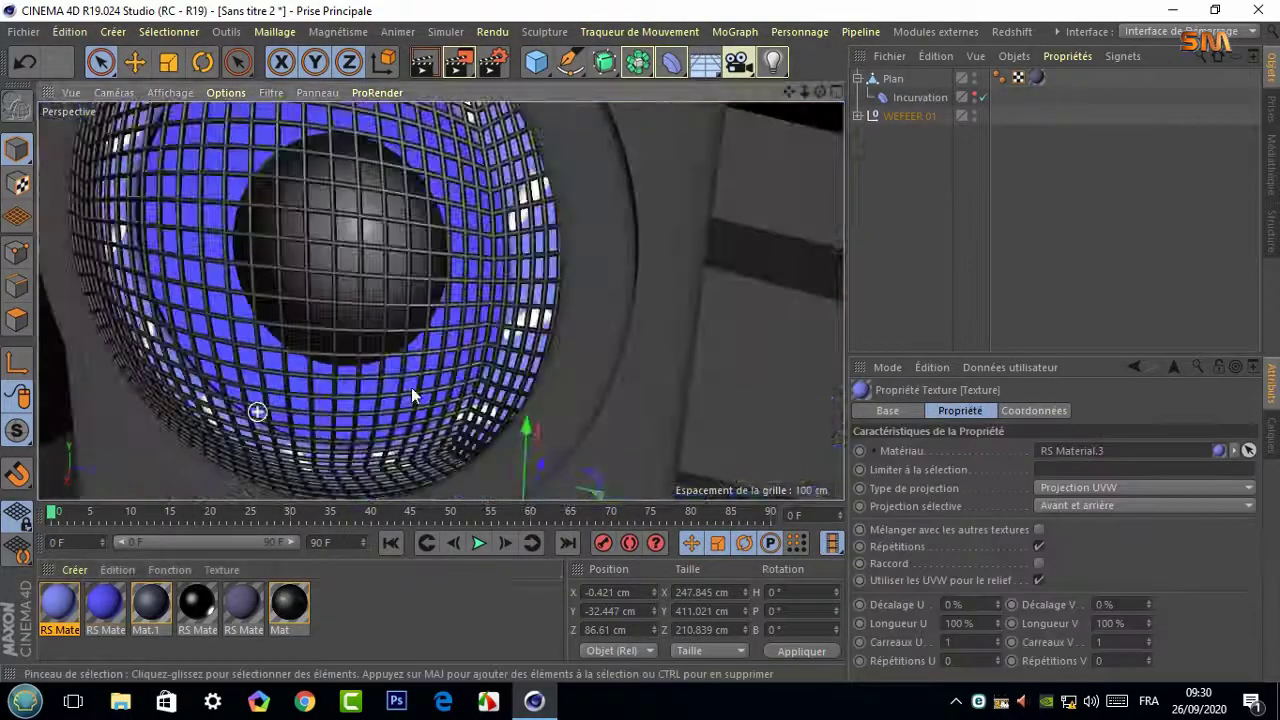
pyautogui.click(858, 116)
pyautogui.keyDown('alt'); pyautogui.moveTo(440, 293); pyautogui.dragTo(257, 322); pyautogui.keyUp('alt')
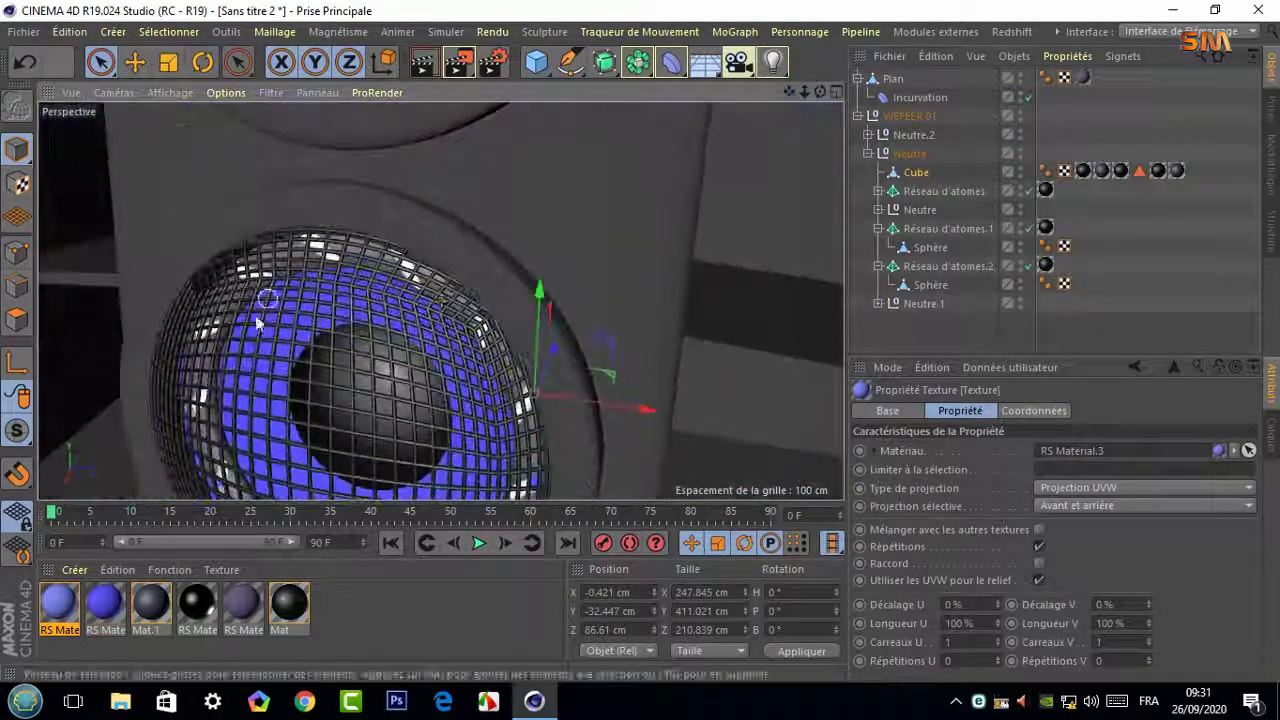
pyautogui.scroll(5, 257, 322)
pyautogui.scroll(-5, 257, 322)
pyautogui.moveTo(789, 91); pyautogui.dragTo(785, 100)
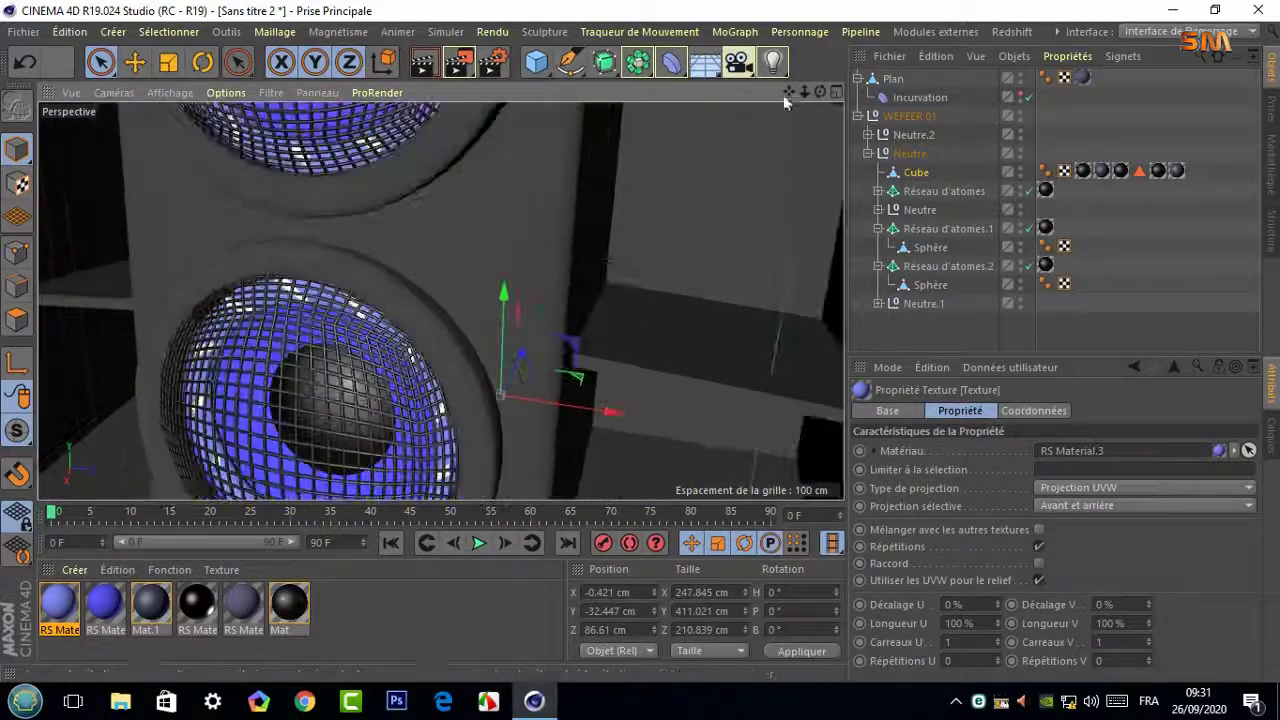
pyautogui.scroll(5, 440, 297)
pyautogui.scroll(3, 263, 354)
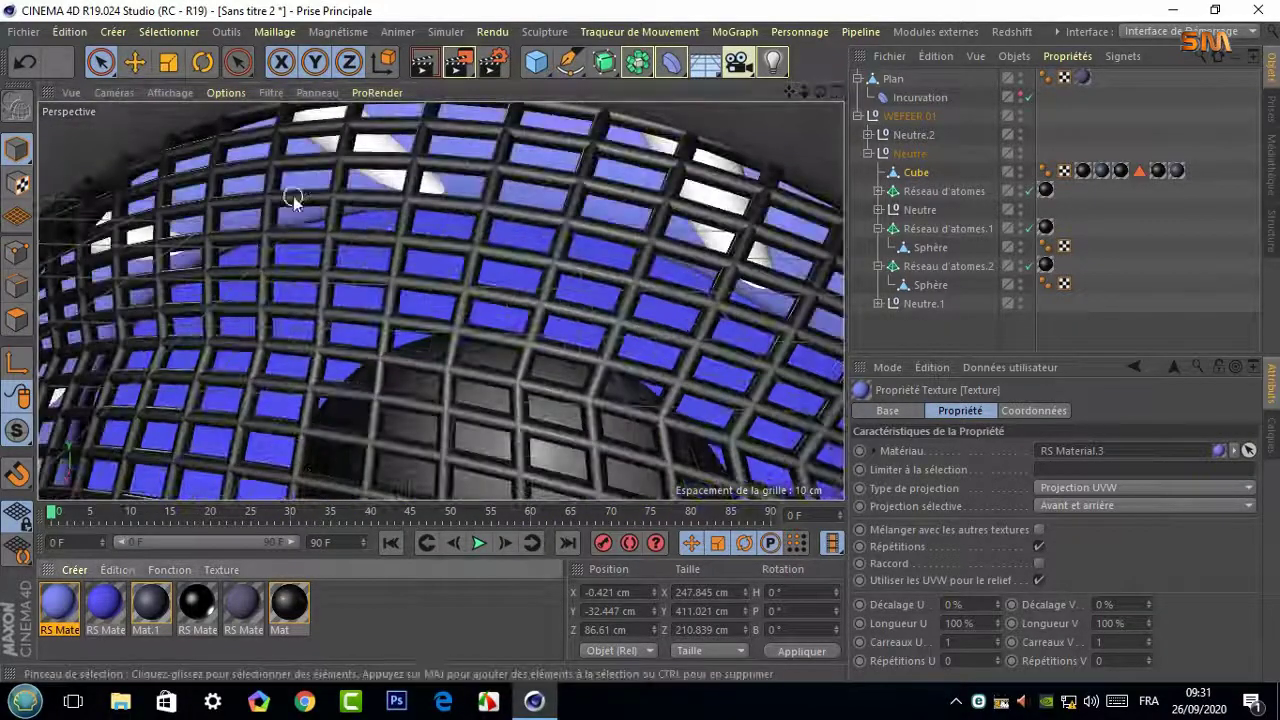
pyautogui.scroll(-5, 293, 196)
pyautogui.click(868, 140)
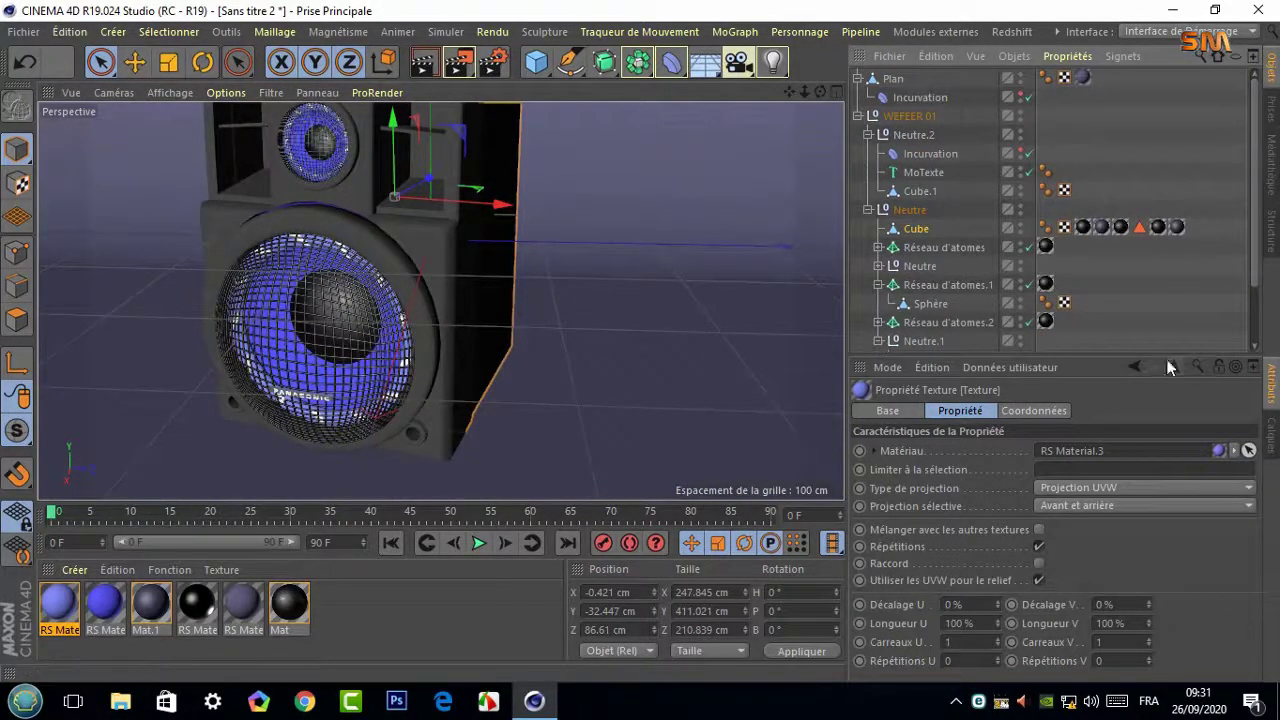
# Enlarge the Object Manager and browse the ent 02.1 Booléen and Réseau d'atomes.2 branches
pyautogui.moveTo(1168, 362); pyautogui.dragTo(1145, 646)
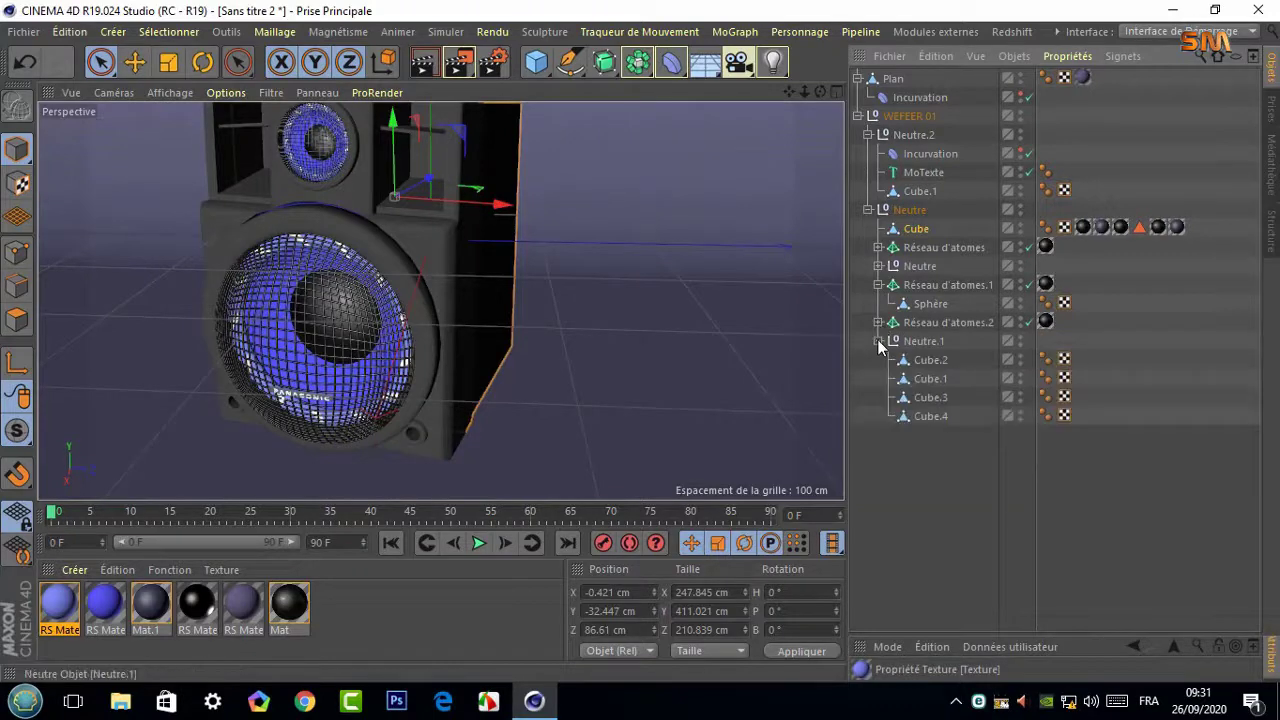
pyautogui.click(868, 138)
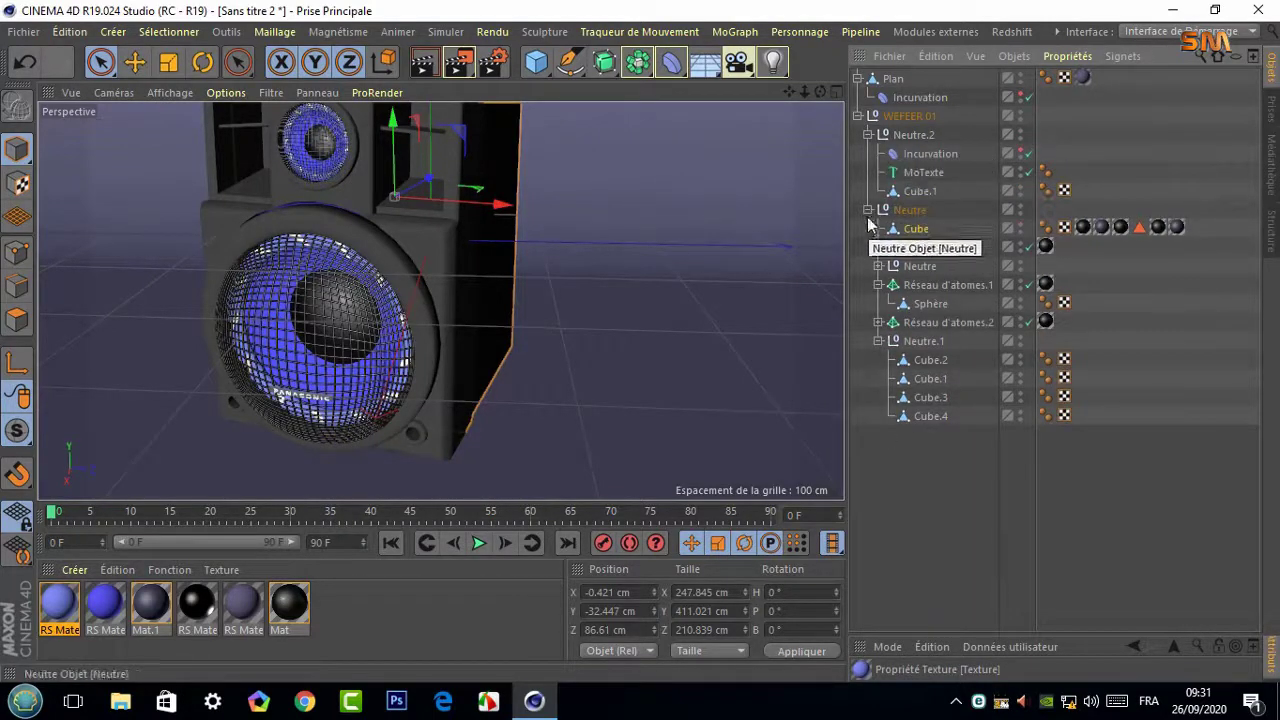
pyautogui.click(877, 285)
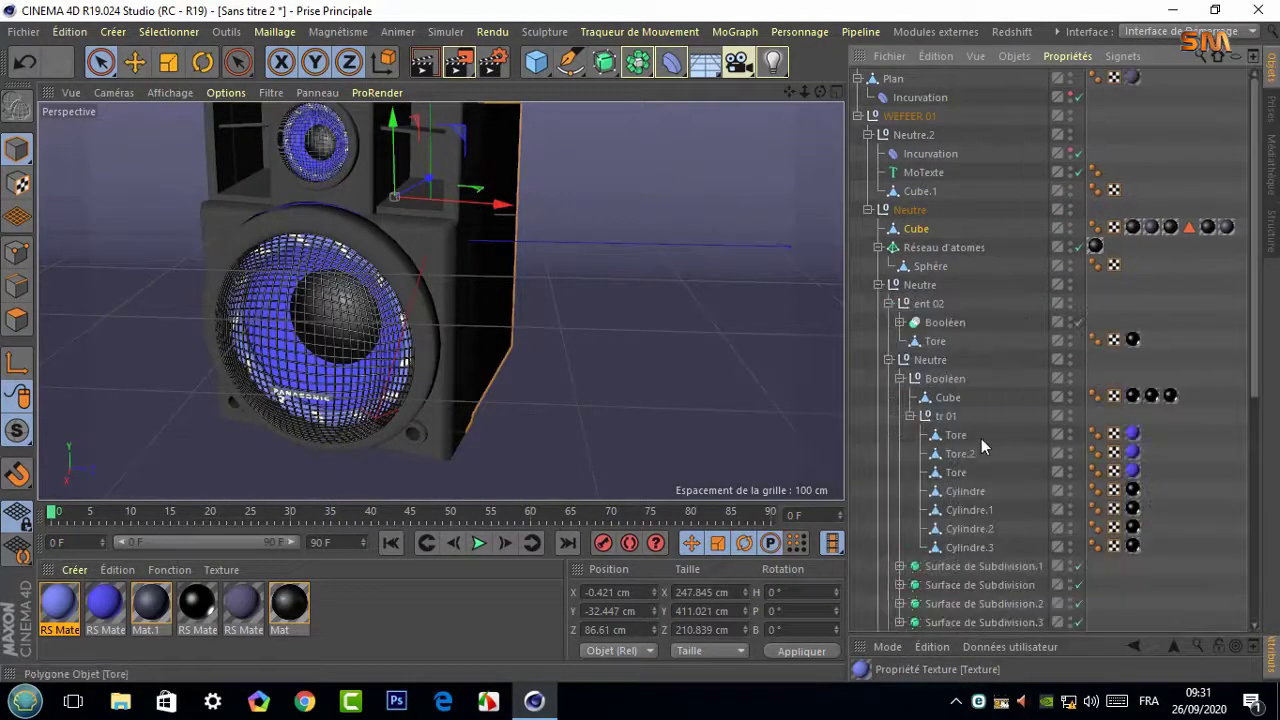
pyautogui.scroll(-4, 980, 450)
pyautogui.scroll(-2, 958, 440)
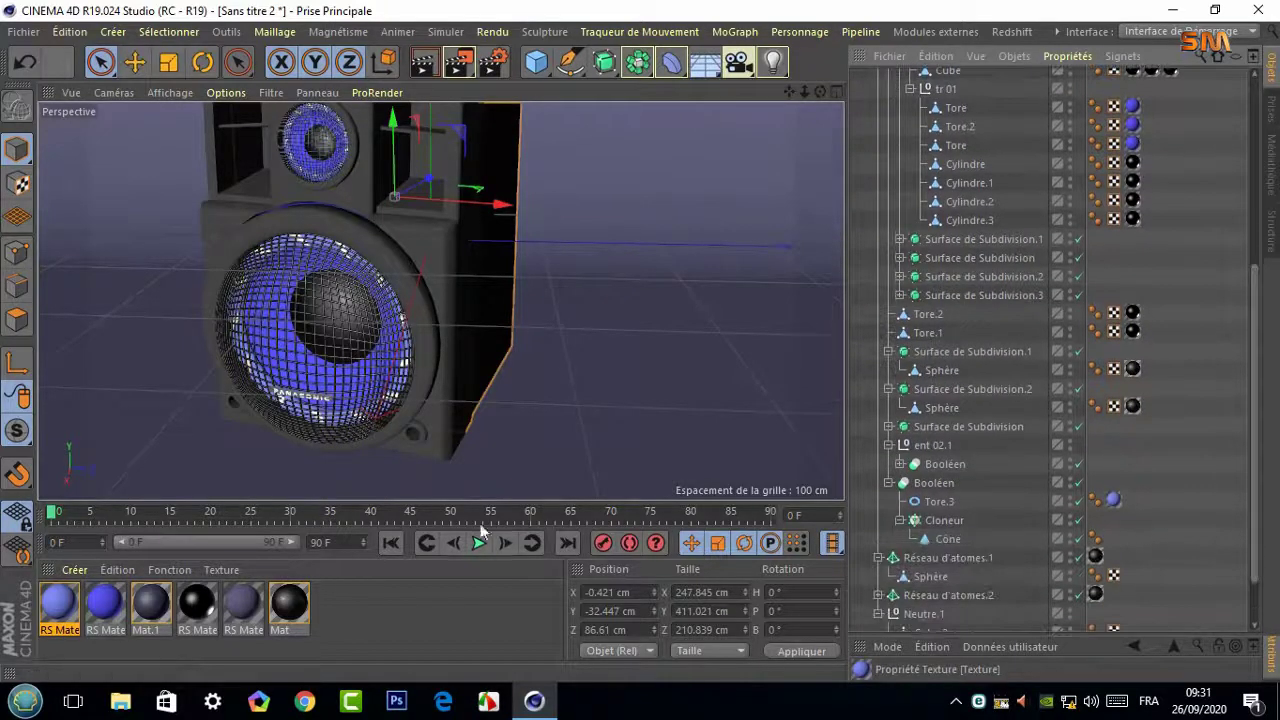
pyautogui.moveTo(948, 527); pyautogui.dragTo(487, 592)
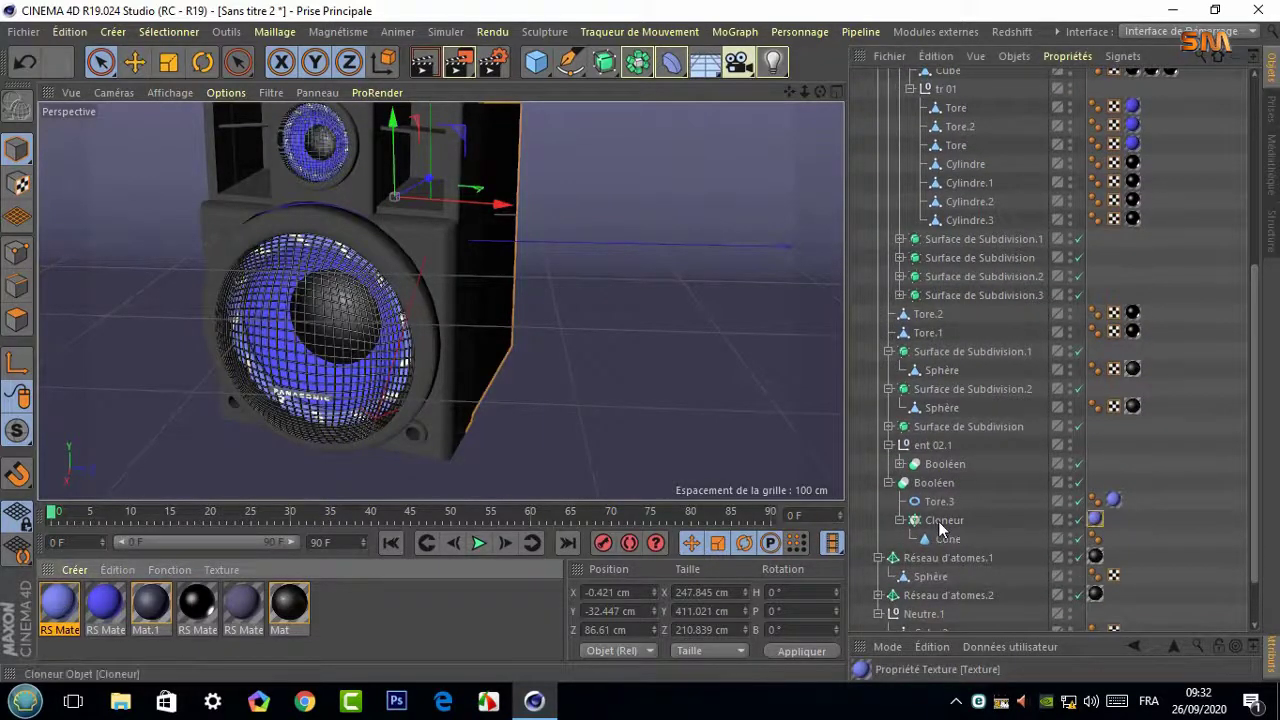
pyautogui.click(900, 464)
pyautogui.click(878, 577)
pyautogui.scroll(-2, 951, 582)
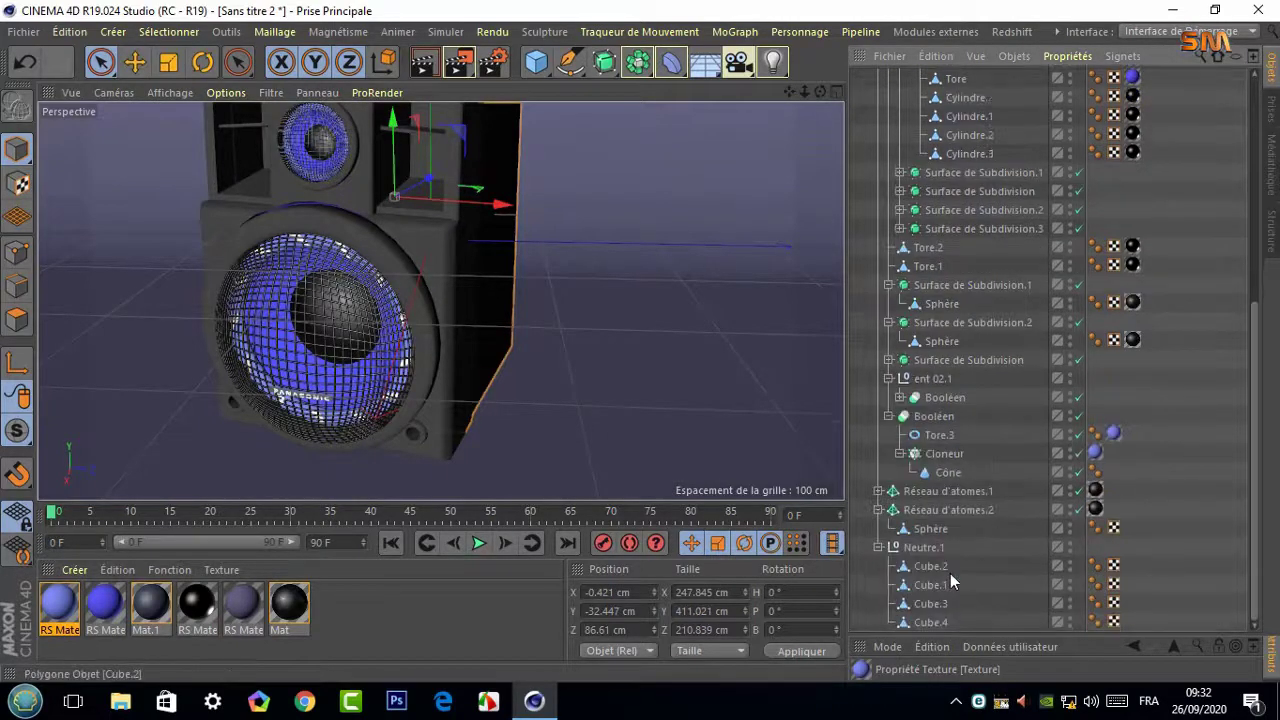
pyautogui.click(878, 510)
pyautogui.click(900, 472)
pyautogui.click(889, 454)
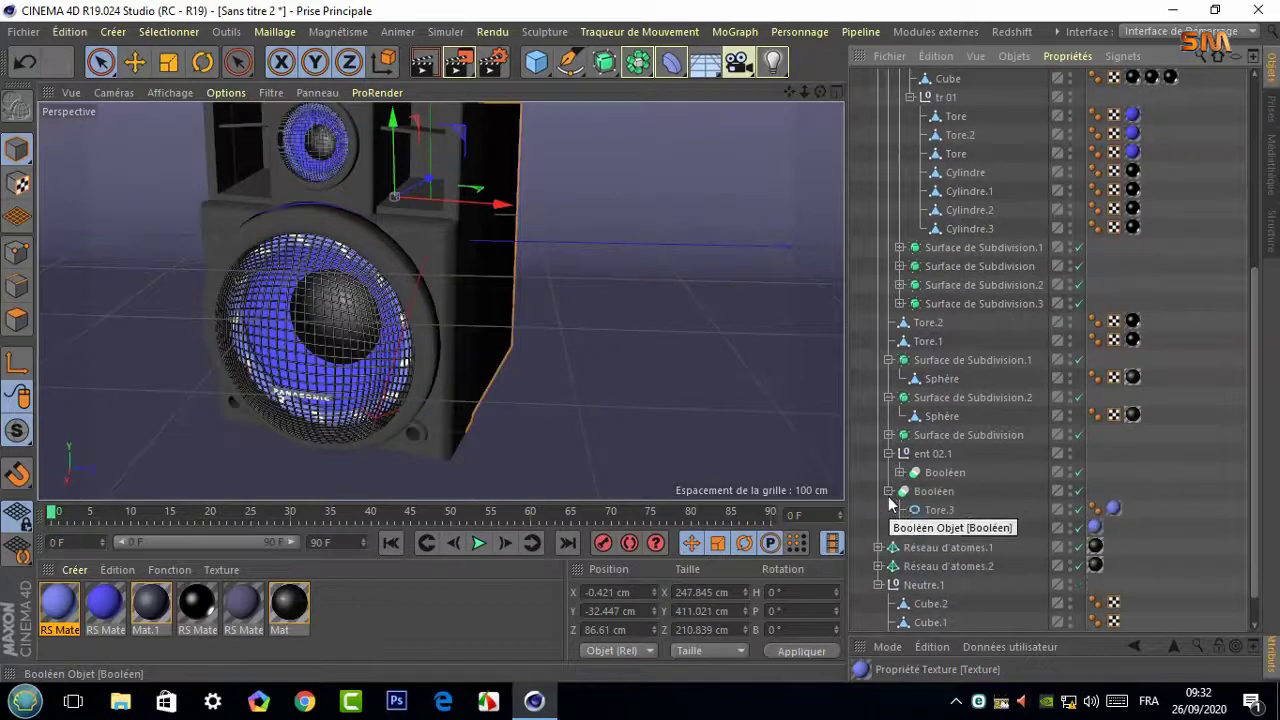
# Inspect the Surface de Subdivision groups and their Tube children
pyautogui.click(889, 491)
pyautogui.click(889, 453)
pyautogui.click(889, 397)
pyautogui.click(889, 360)
pyautogui.scroll(2, 900, 360)
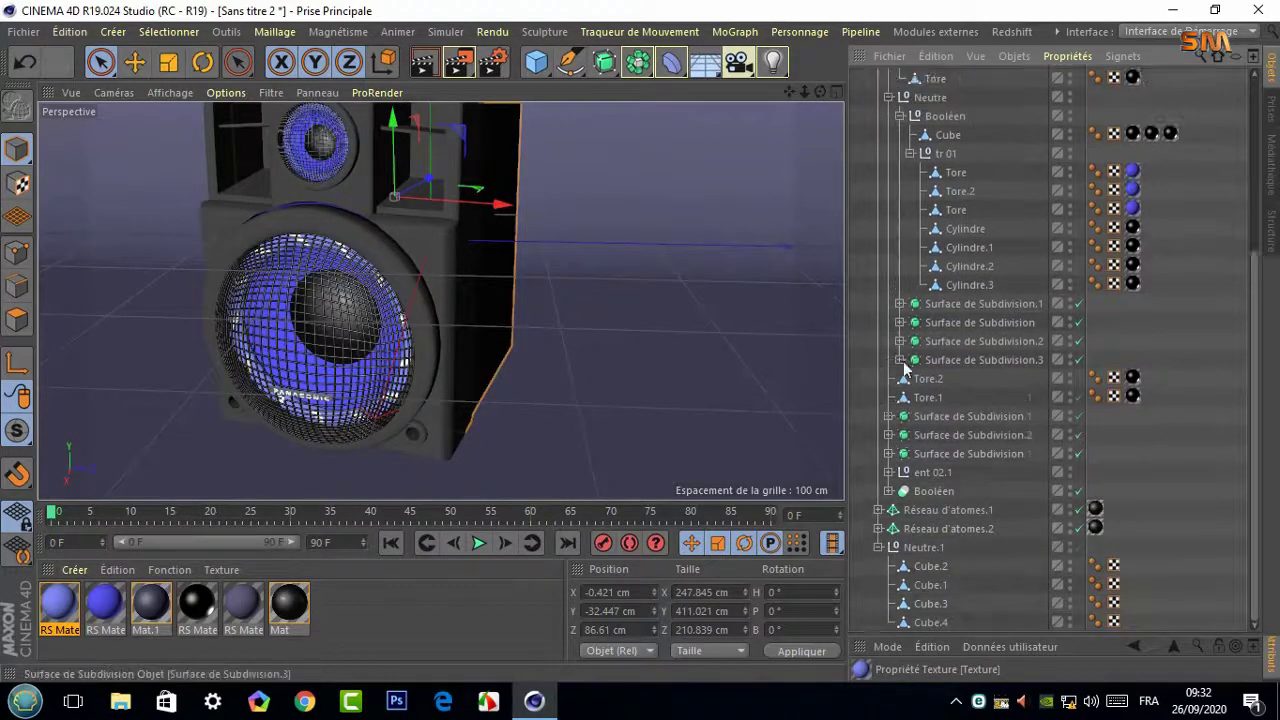
pyautogui.click(901, 360)
pyautogui.click(900, 361)
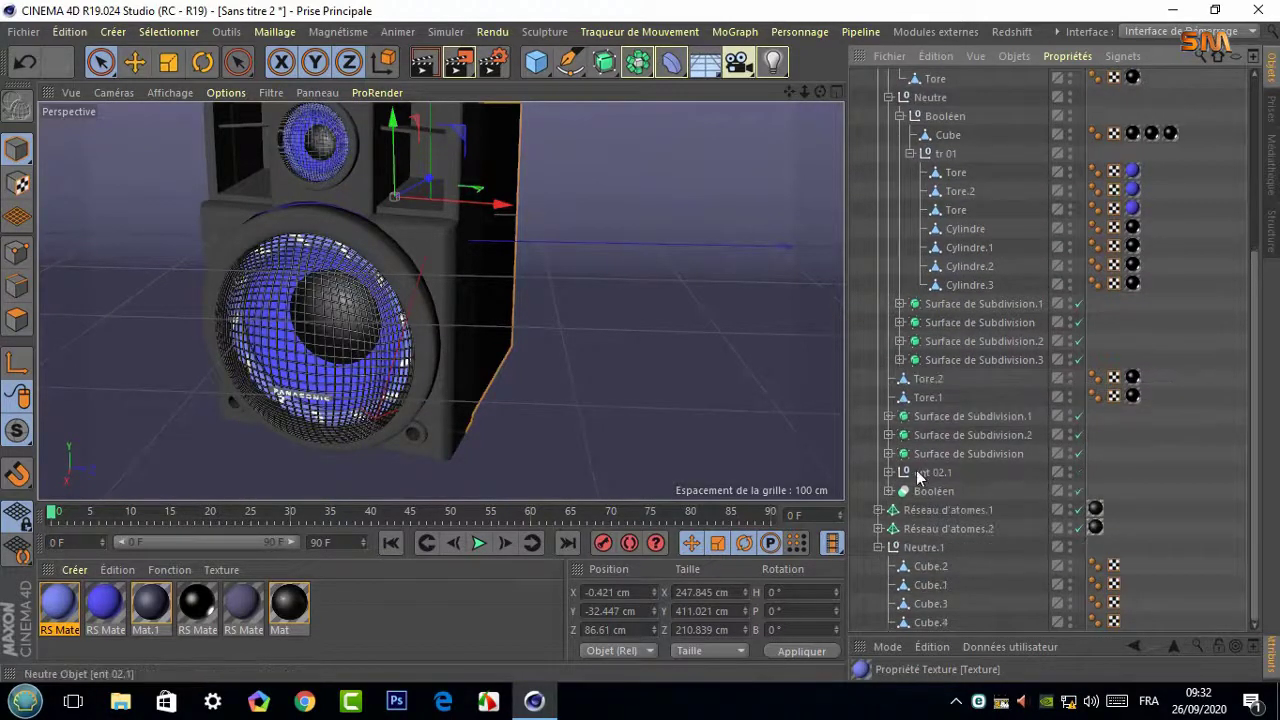
pyautogui.click(900, 360)
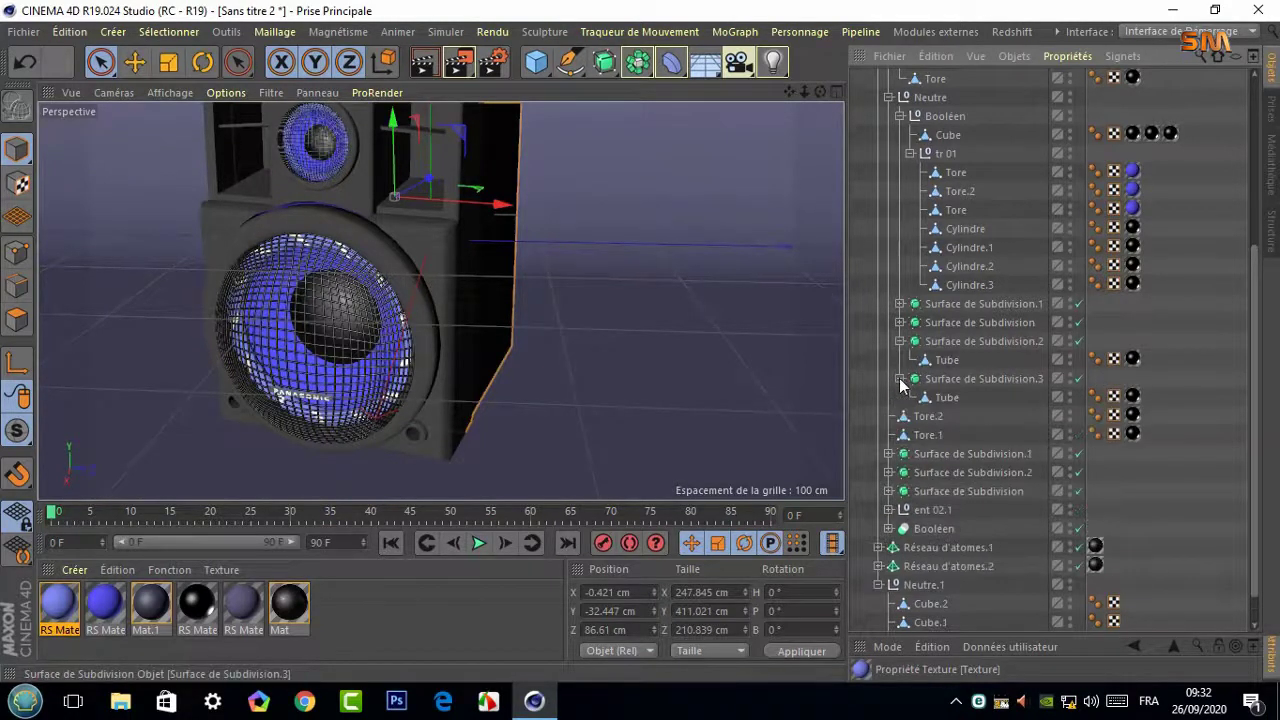
pyautogui.click(900, 360)
pyautogui.click(900, 322)
pyautogui.click(900, 304)
pyautogui.click(900, 304)
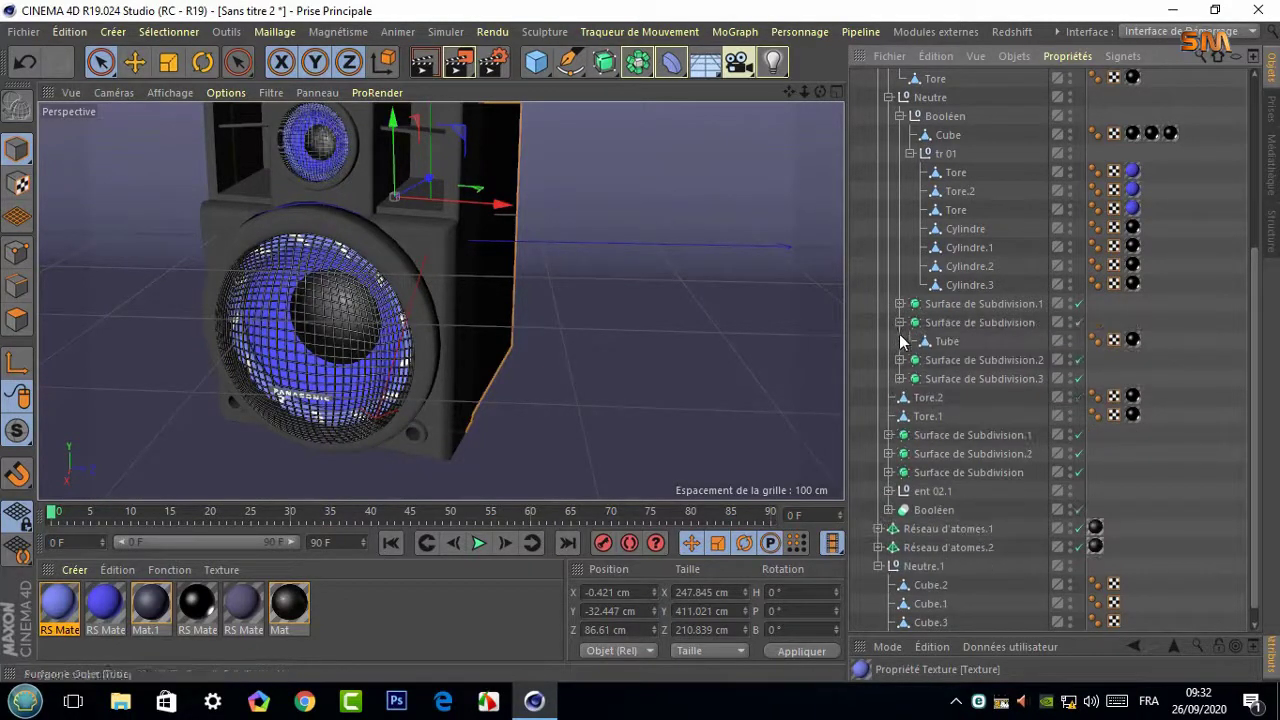
# Expand the Booléen under ent 02 and apply the first RS material to Tore.3
pyautogui.click(888, 491)
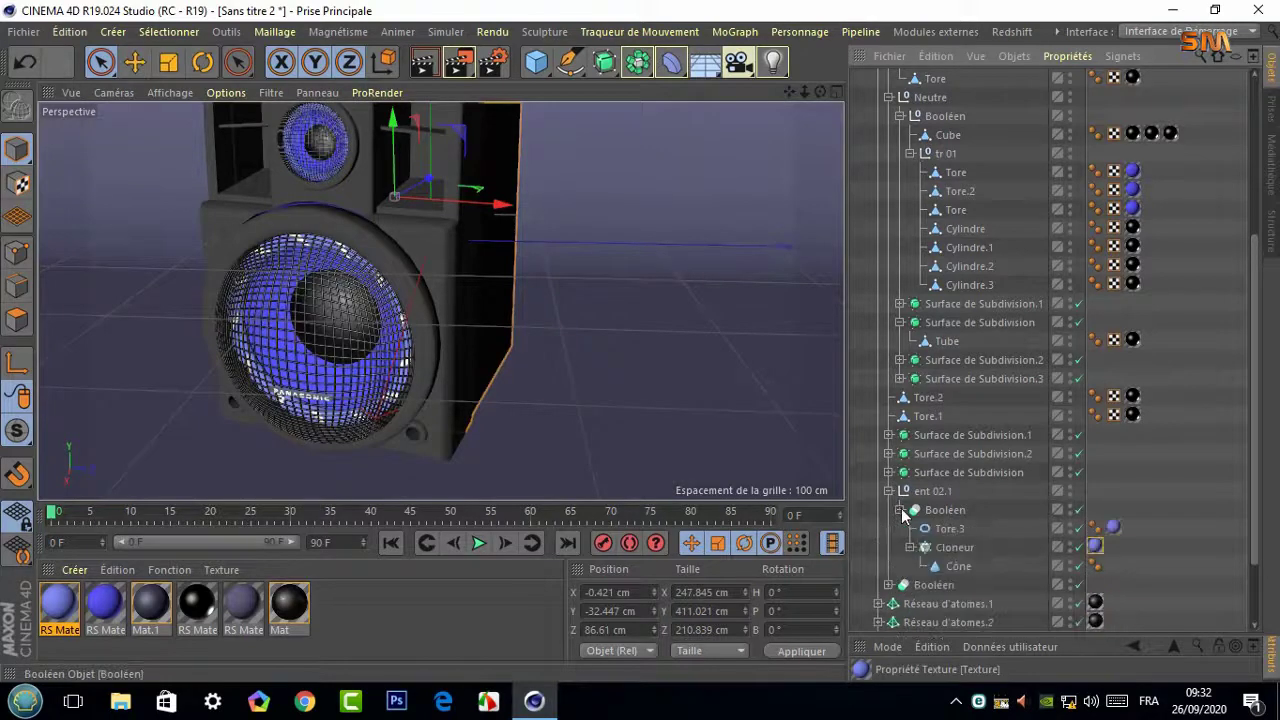
pyautogui.click(888, 529)
pyautogui.click(888, 529)
pyautogui.click(888, 530)
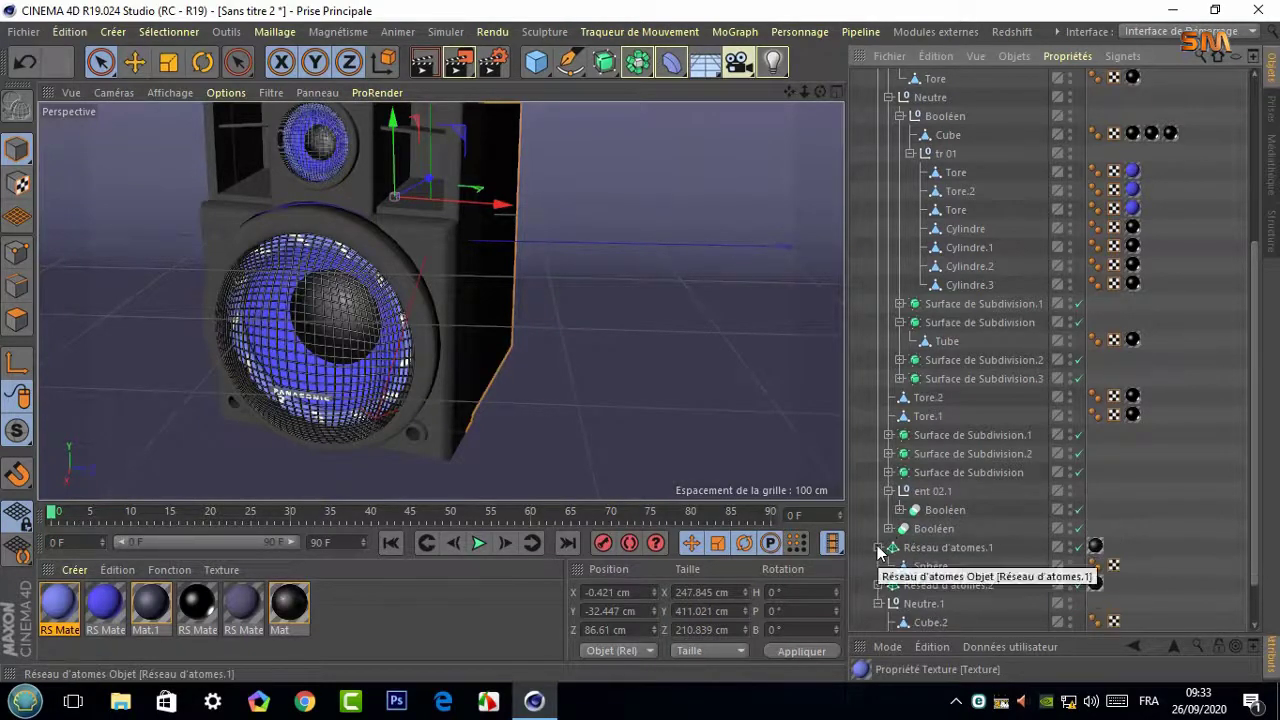
pyautogui.scroll(5, 925, 598)
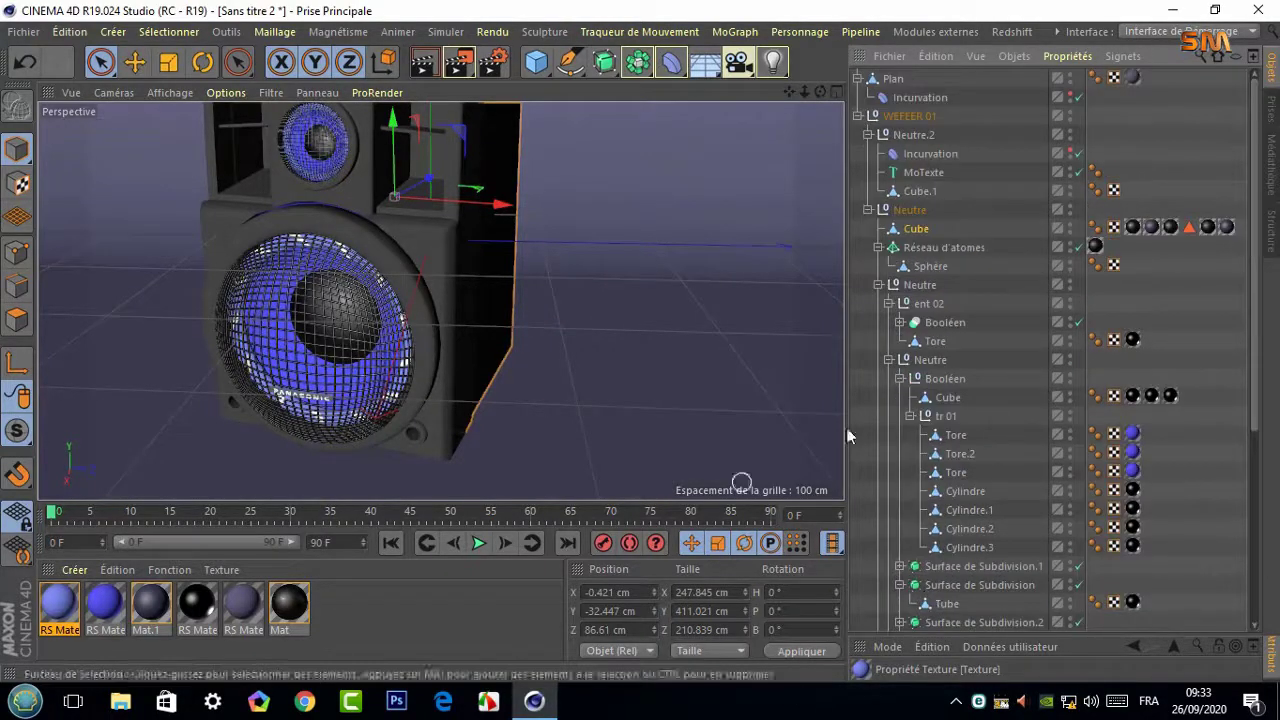
pyautogui.click(899, 323)
pyautogui.moveTo(55, 612)
pyautogui.mouseDown()
pyautogui.moveTo(958, 338)
pyautogui.moveTo(948, 362)
pyautogui.mouseUp()
# Reopen Neutre.2 and apply the black Mat material to Cube.1
pyautogui.click(868, 134)
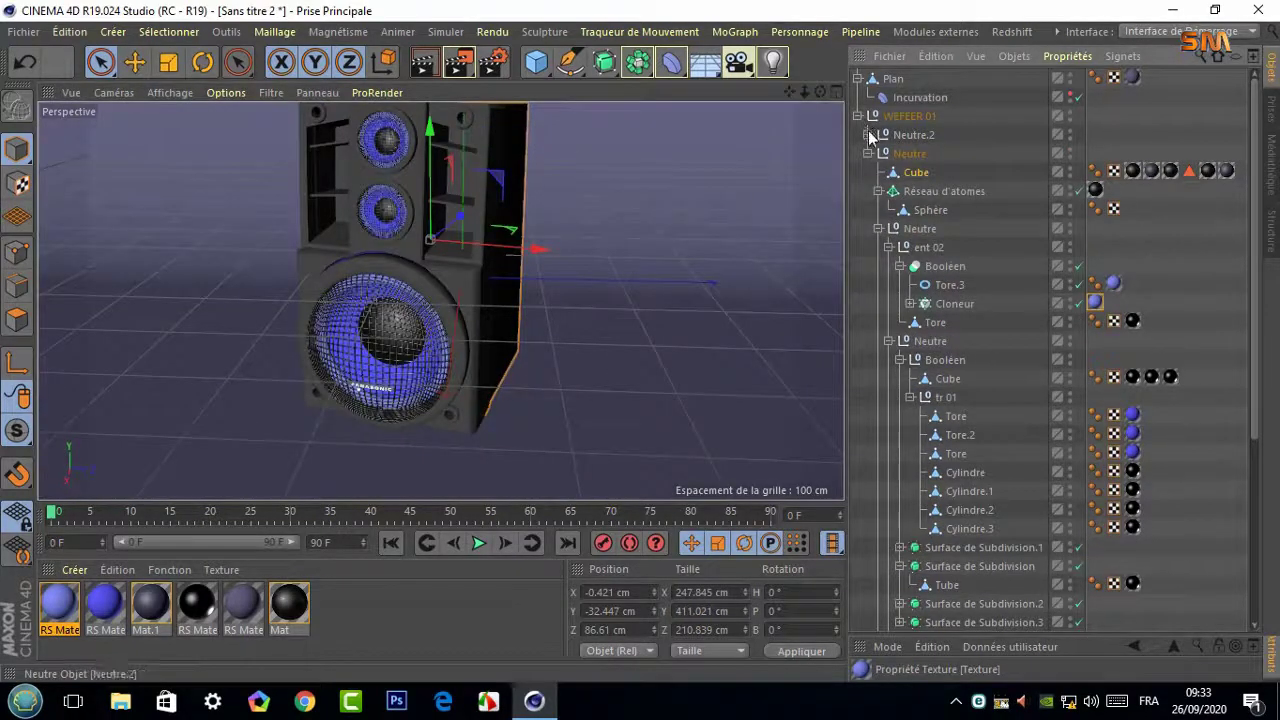
pyautogui.click(868, 134)
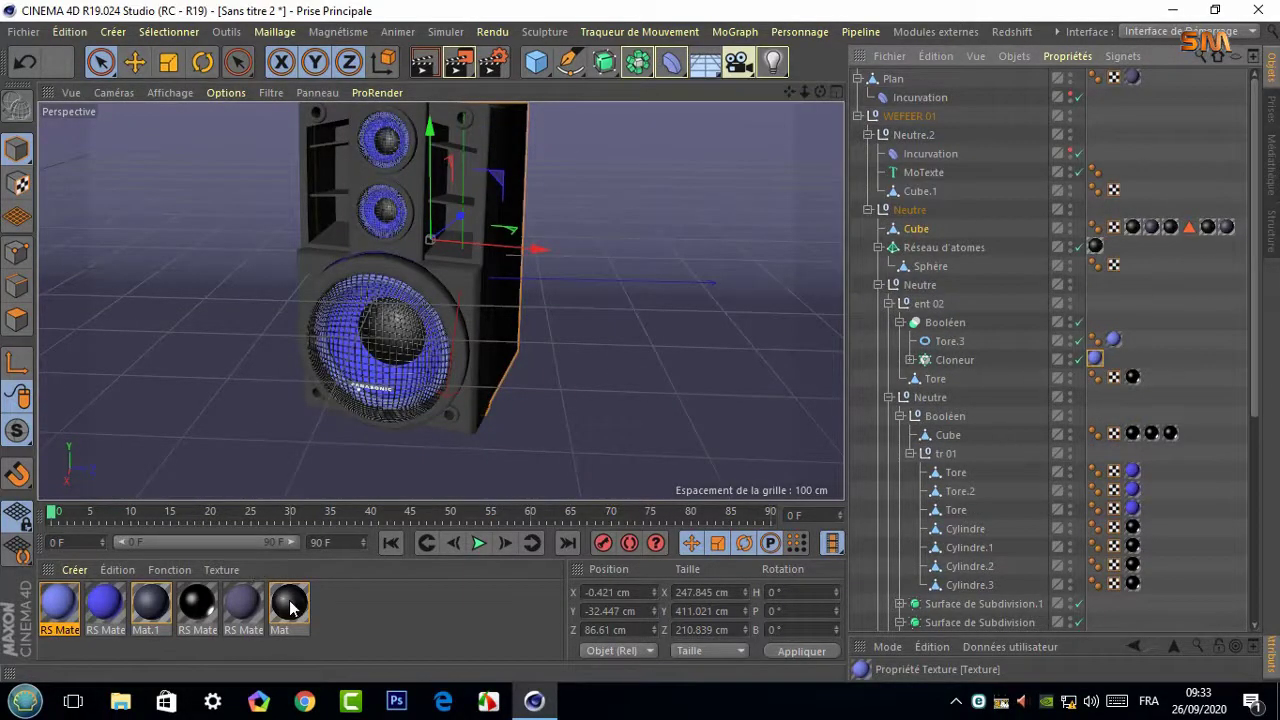
pyautogui.moveTo(290, 605); pyautogui.dragTo(920, 190)
pyautogui.click(75, 570)
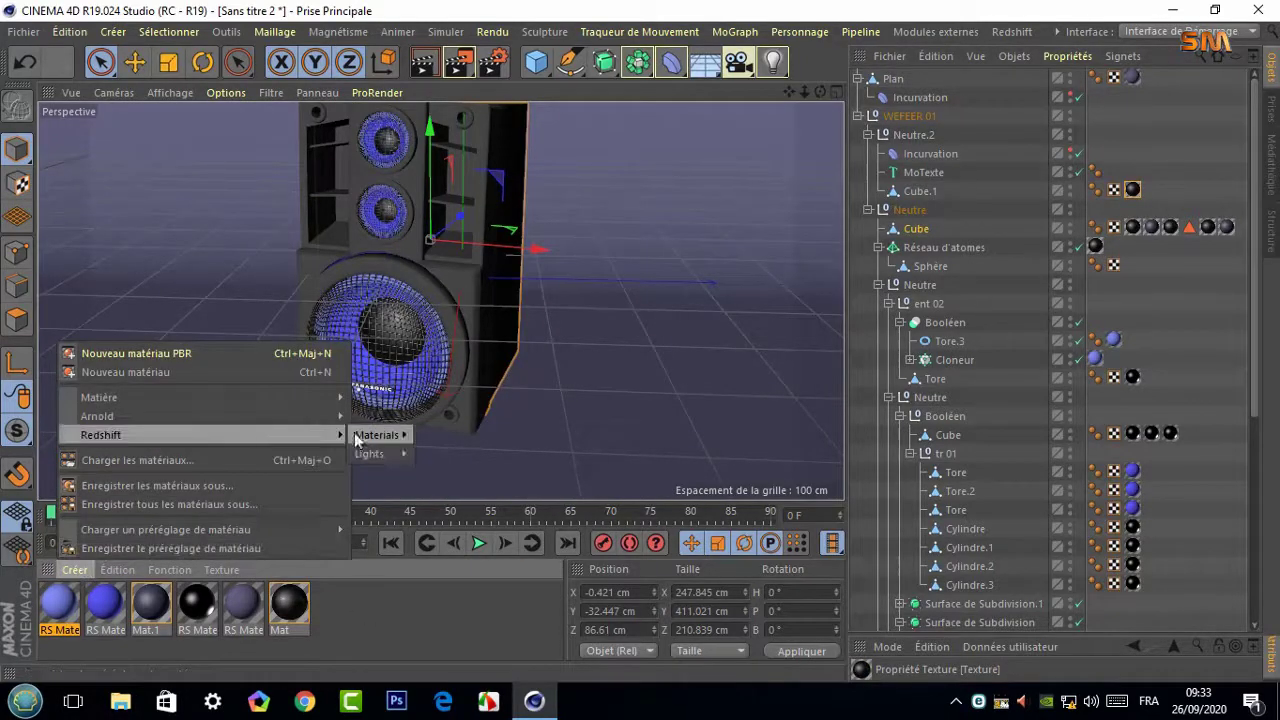
# Create RS Material.4, review its Shader Graph presets, and apply it to the MoTexte logo text
pyautogui.click(450, 435)
pyautogui.doubleClick(57, 605)
pyautogui.click(571, 129)
pyautogui.click(664, 197)
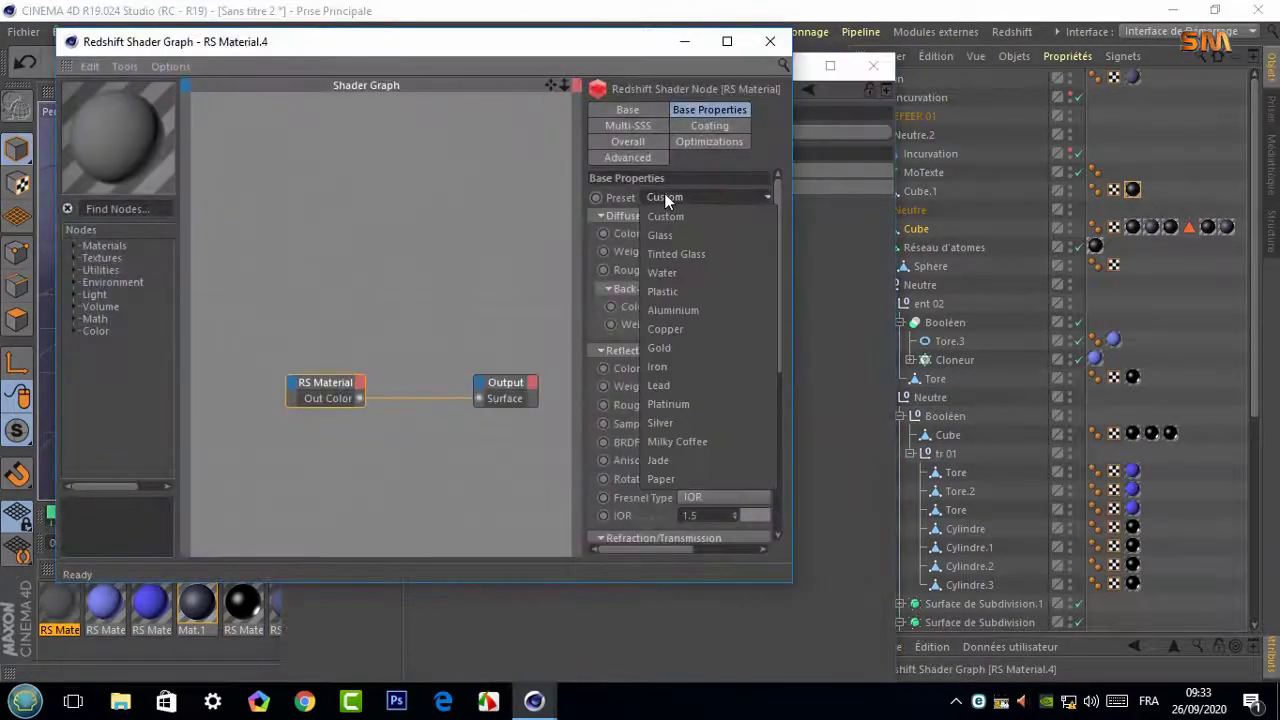
pyautogui.click(664, 197)
pyautogui.click(873, 65)
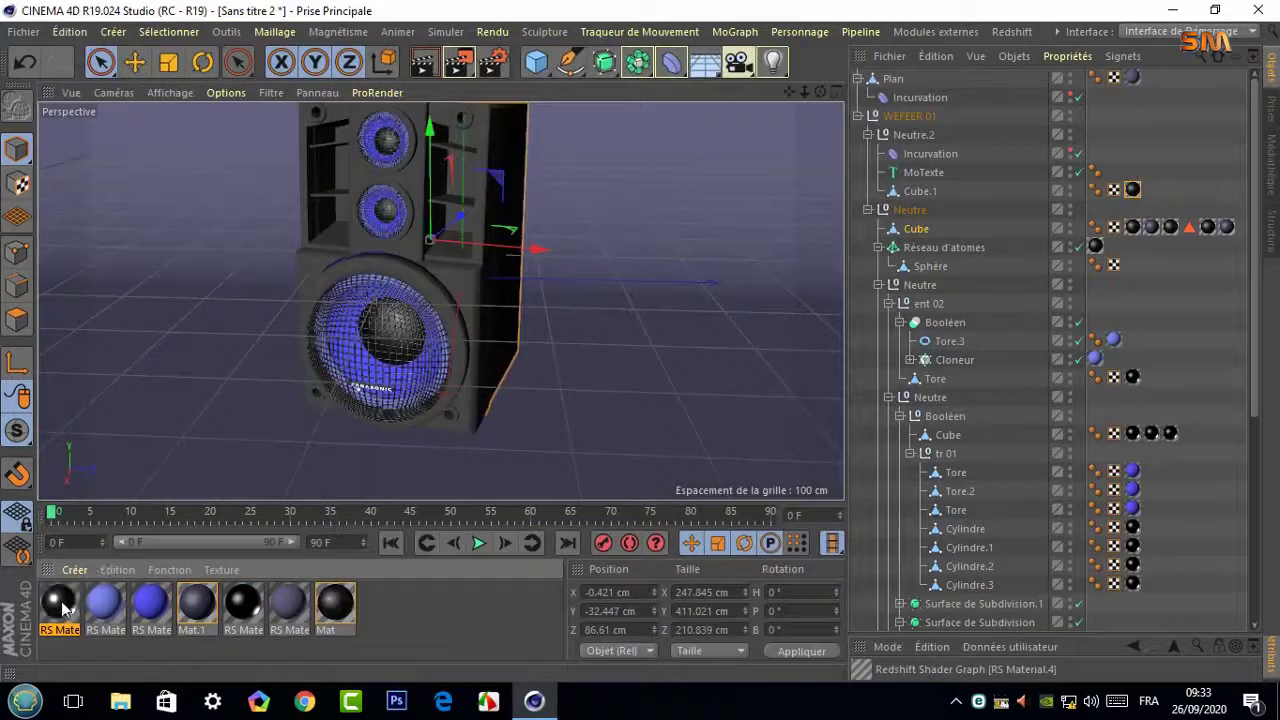
pyautogui.moveTo(62, 605); pyautogui.dragTo(937, 180)
pyautogui.moveTo(414, 286)
pyautogui.keyDown('alt'); pyautogui.mouseDown()
pyautogui.moveTo(697, 191)
pyautogui.moveTo(441, 300)
pyautogui.mouseUp(); pyautogui.keyUp('alt')
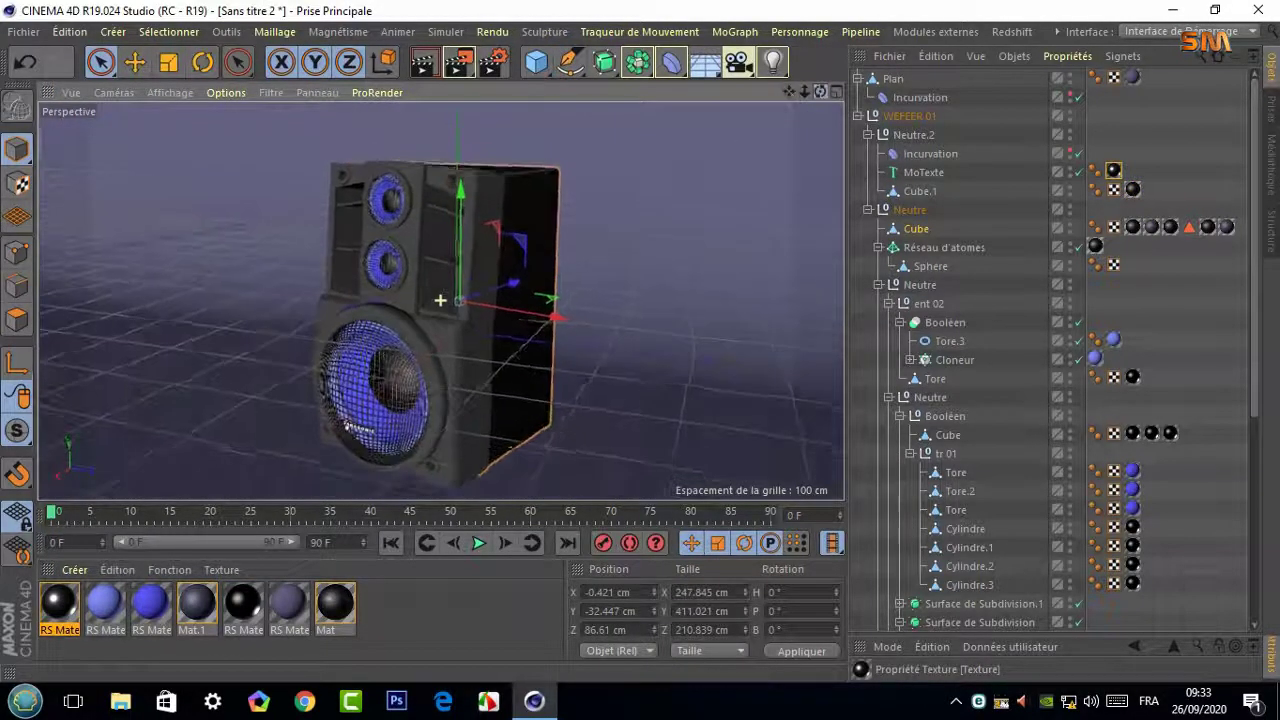
# Add a Redshift Dome Light to the scene
pyautogui.click(1012, 31)
pyautogui.moveTo(1025, 78)
pyautogui.click(1220, 160)
pyautogui.click(857, 134)
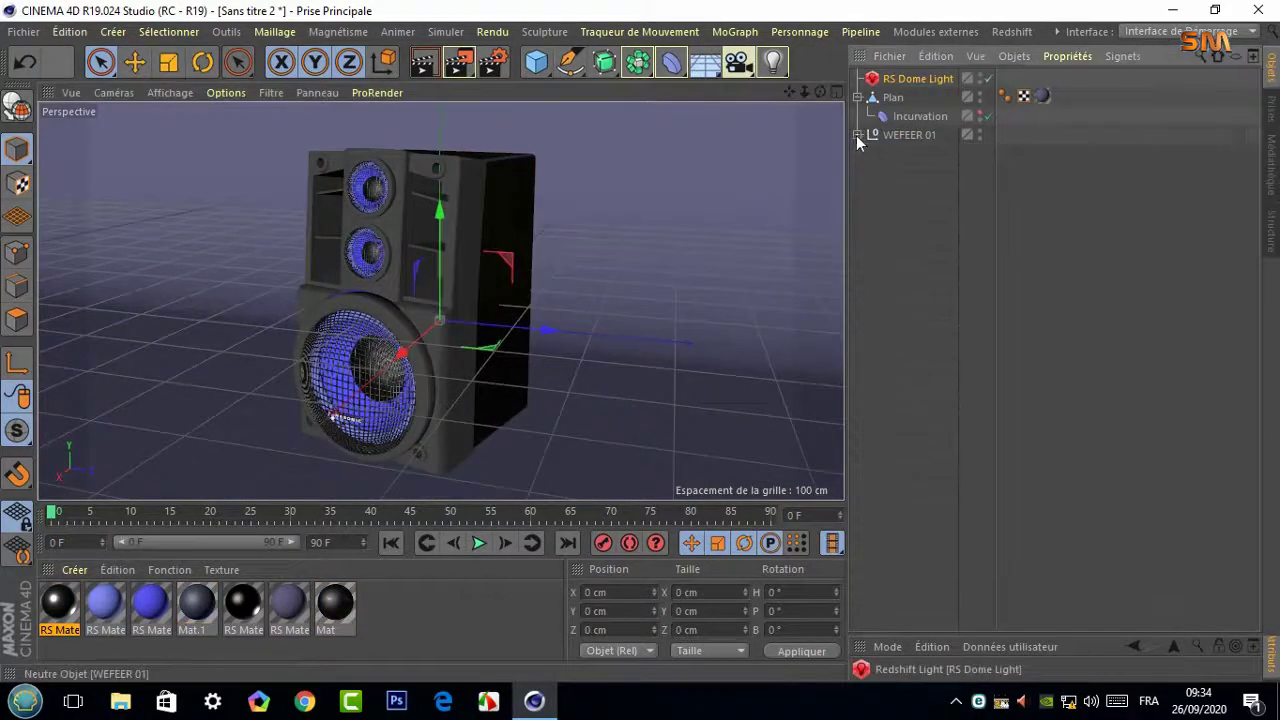
pyautogui.moveTo(985, 636); pyautogui.dragTo(997, 268)
# Load the overhead striped image as the dome map, set exposure 2.5, and start Redshift IPR
pyautogui.click(1220, 488)
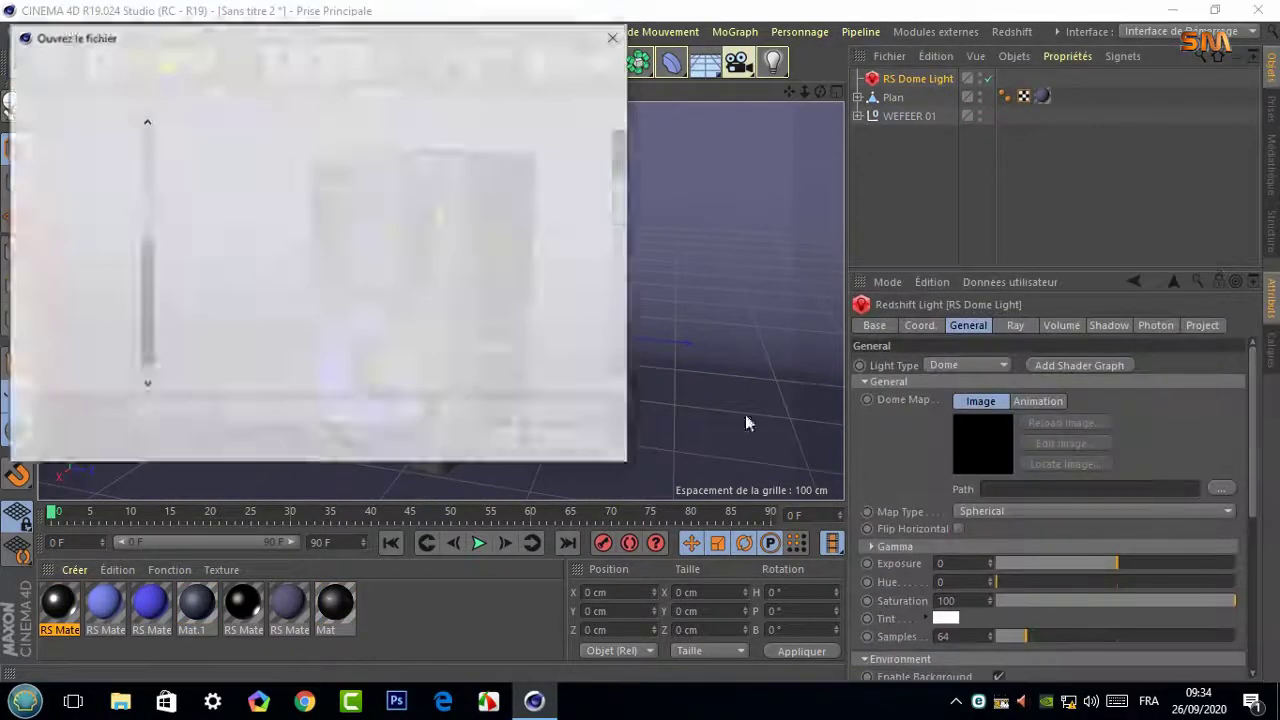
pyautogui.moveTo(621, 130); pyautogui.dragTo(621, 248)
pyautogui.click(219, 290)
pyautogui.click(479, 440)
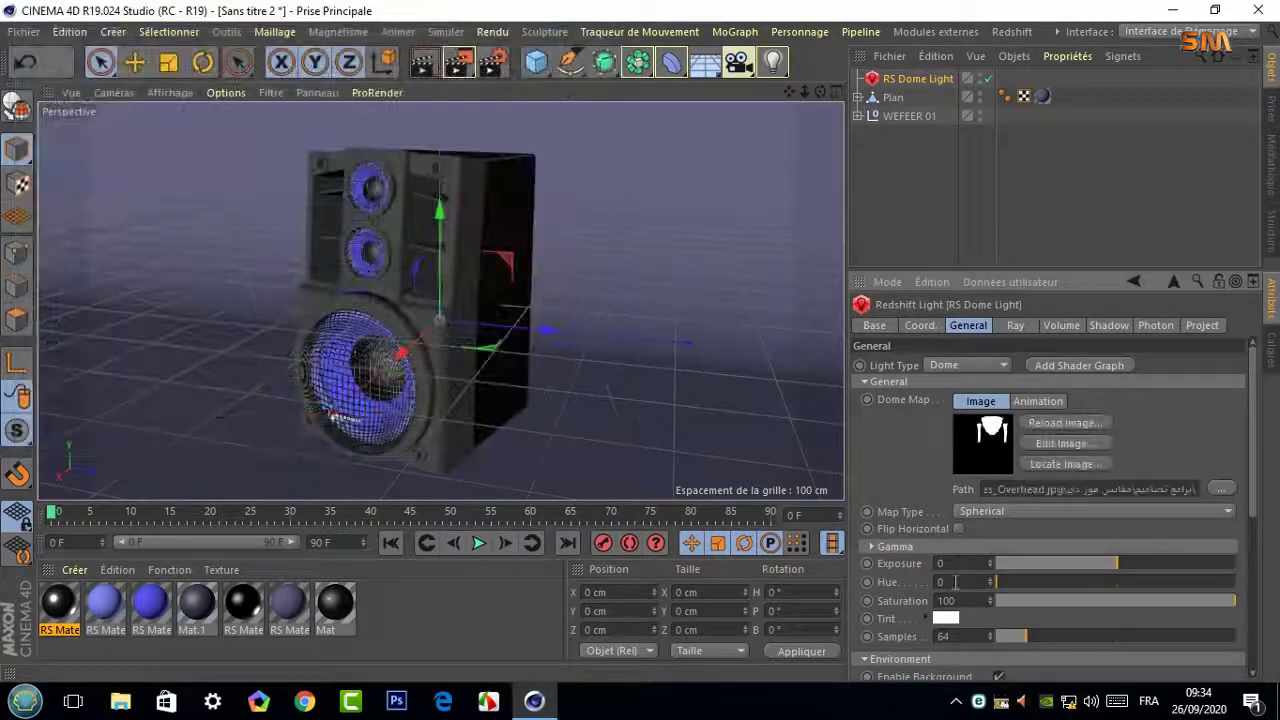
pyautogui.write('2.5')
pyautogui.press('Return')
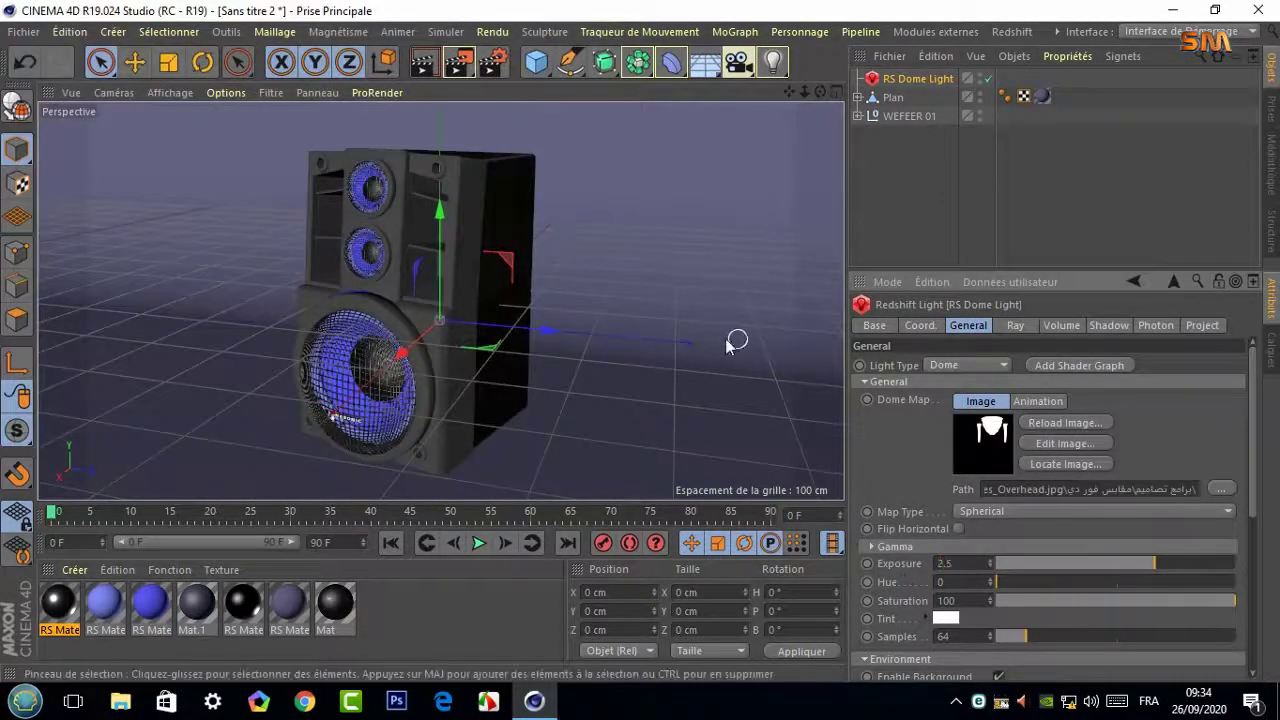
pyautogui.click(1010, 32)
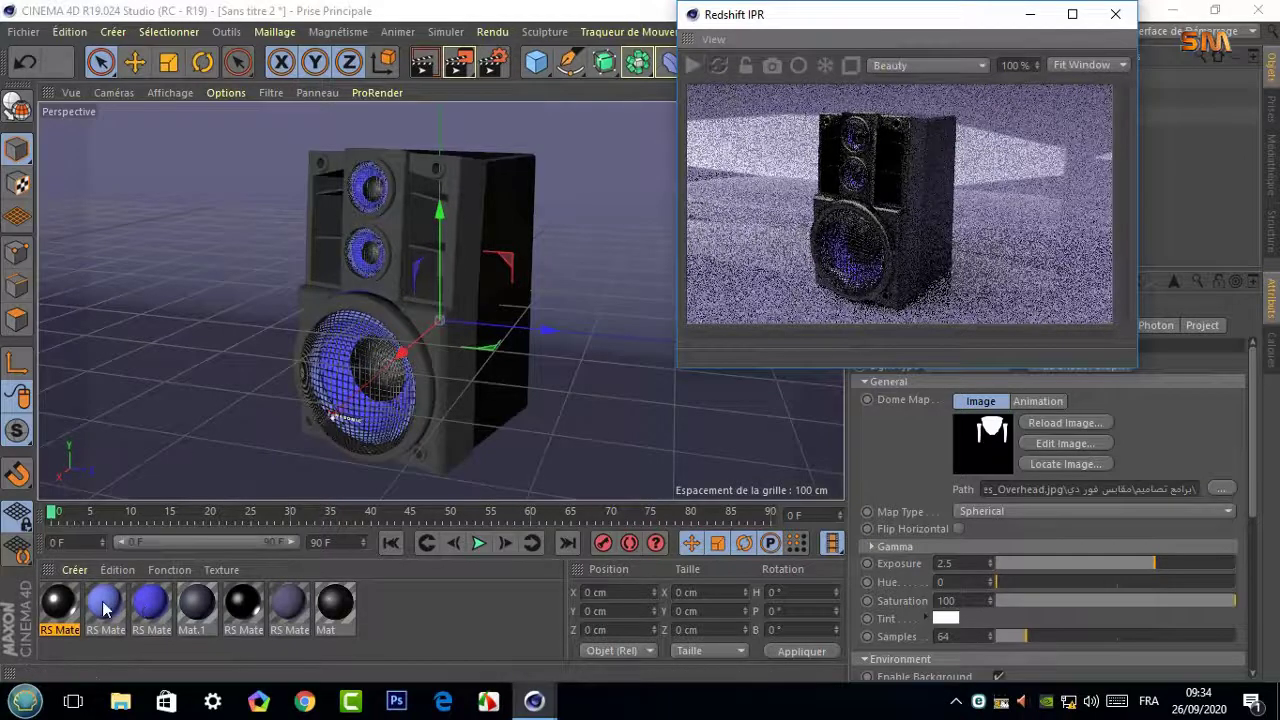
# Create a new floor material Mat.2 with hue 233°, saturation 40% and lightness 65%
pyautogui.doubleClick(289, 605)
pyautogui.click(873, 66)
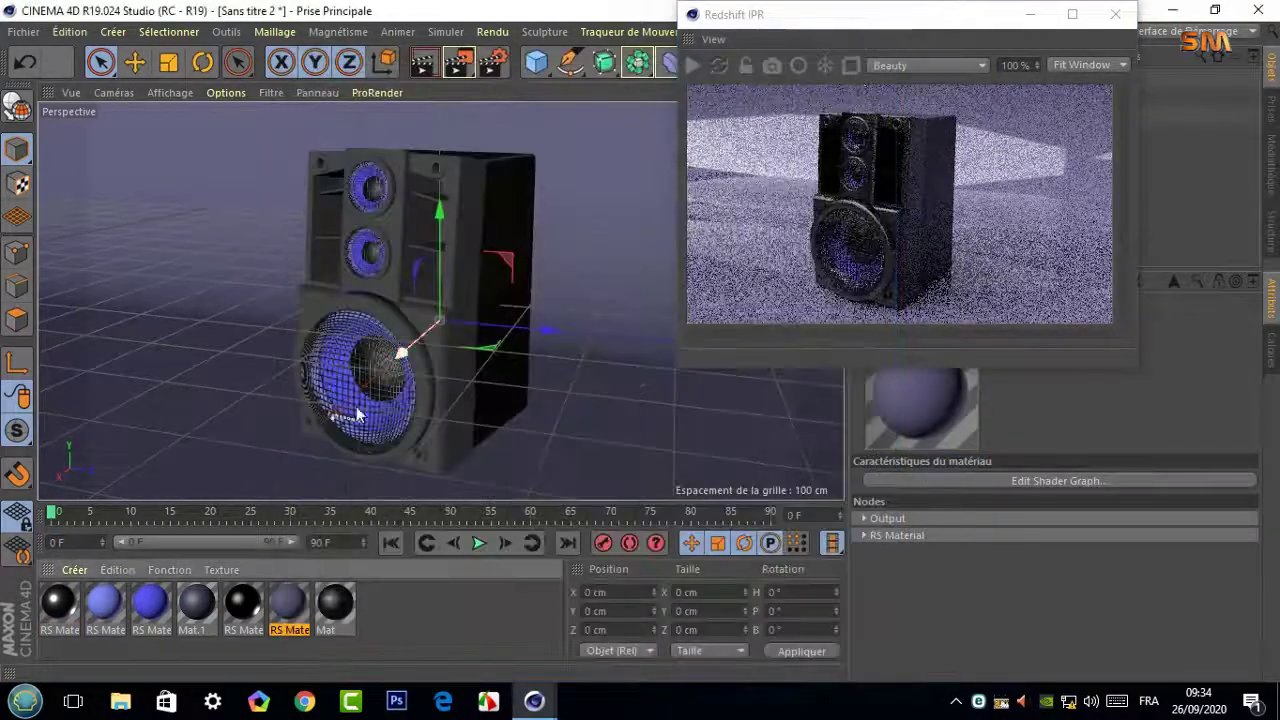
pyautogui.doubleClick(336, 606)
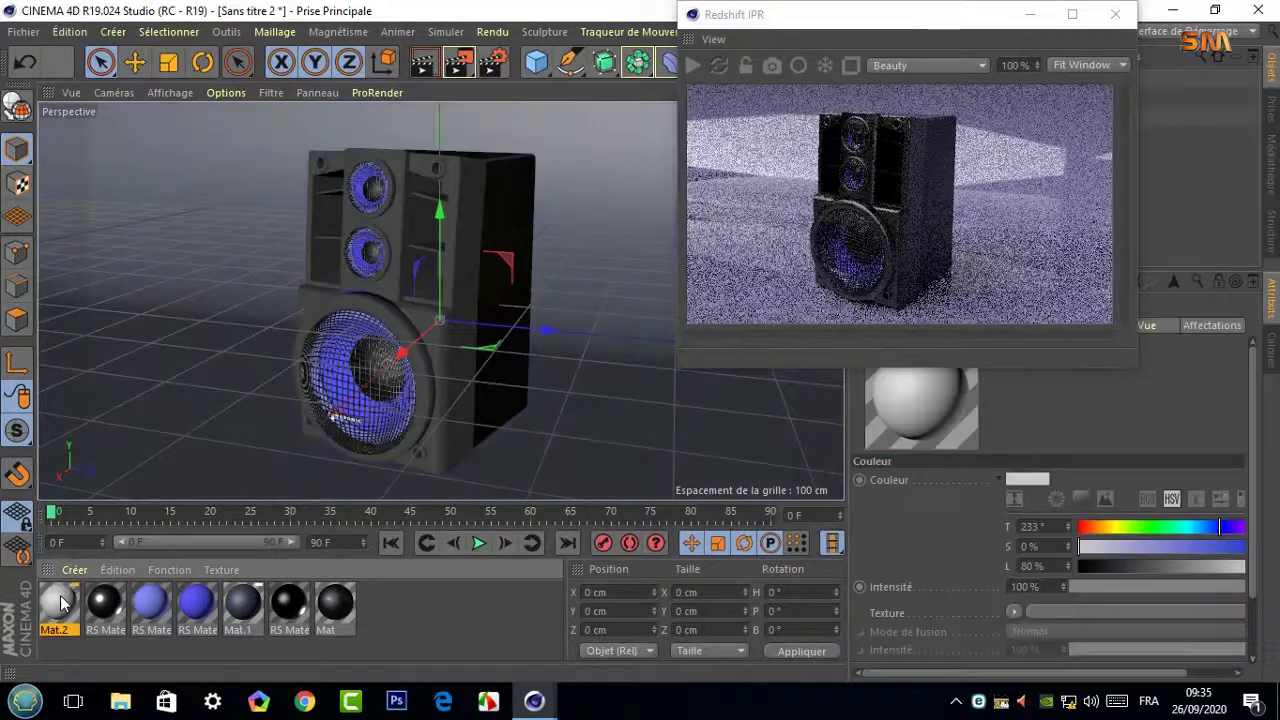
pyautogui.doubleClick(58, 602)
pyautogui.click(778, 218)
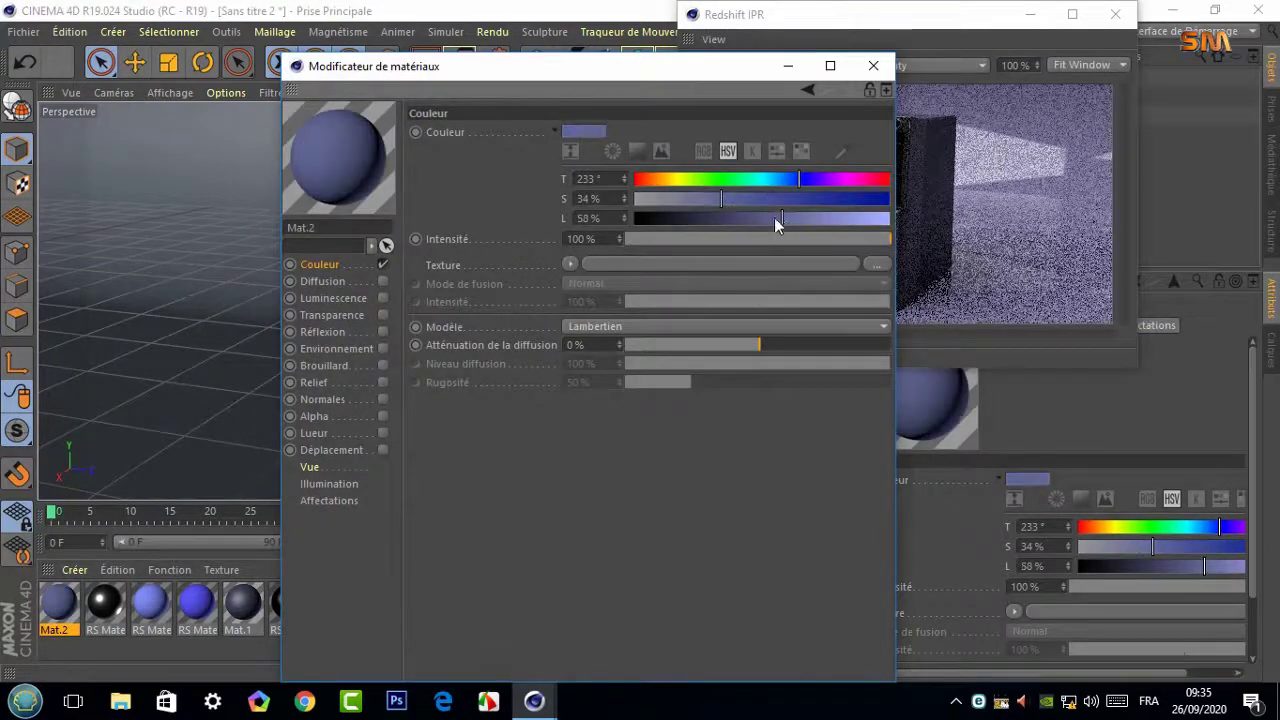
pyautogui.click(873, 66)
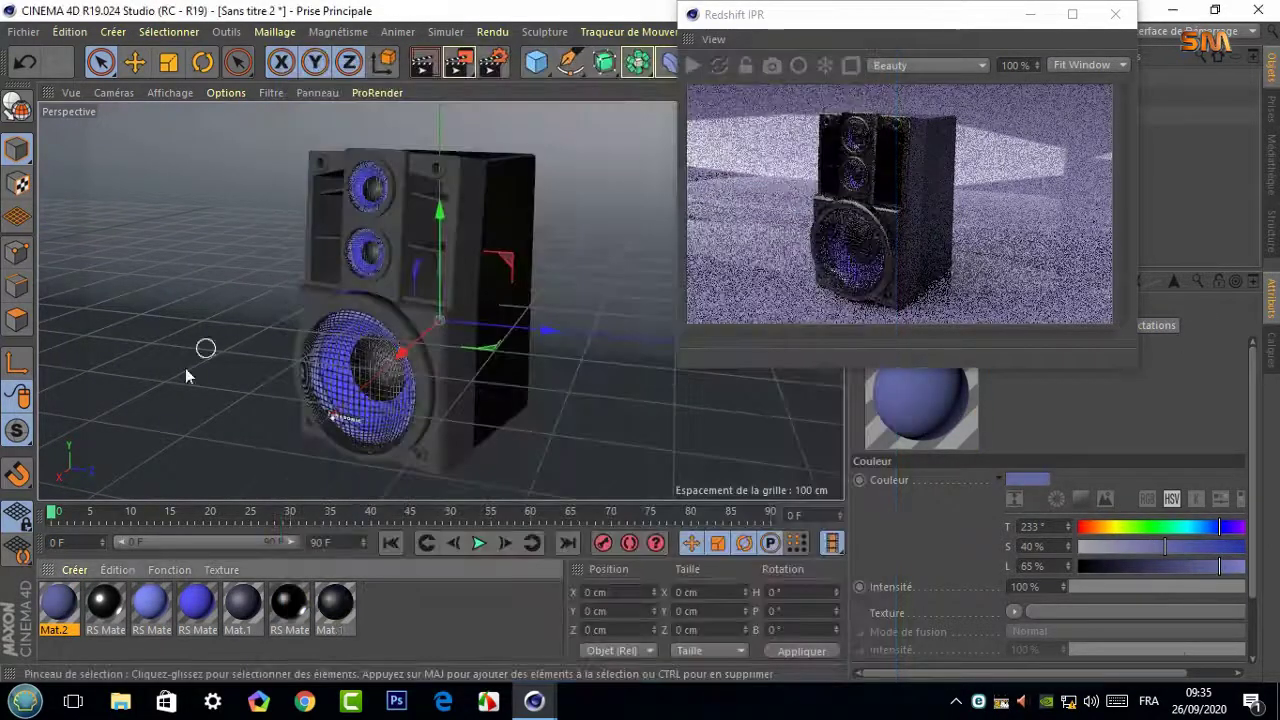
# Restart the Redshift IPR preview to check the blue-purple floor, then close the preview
pyautogui.click(1000, 188)
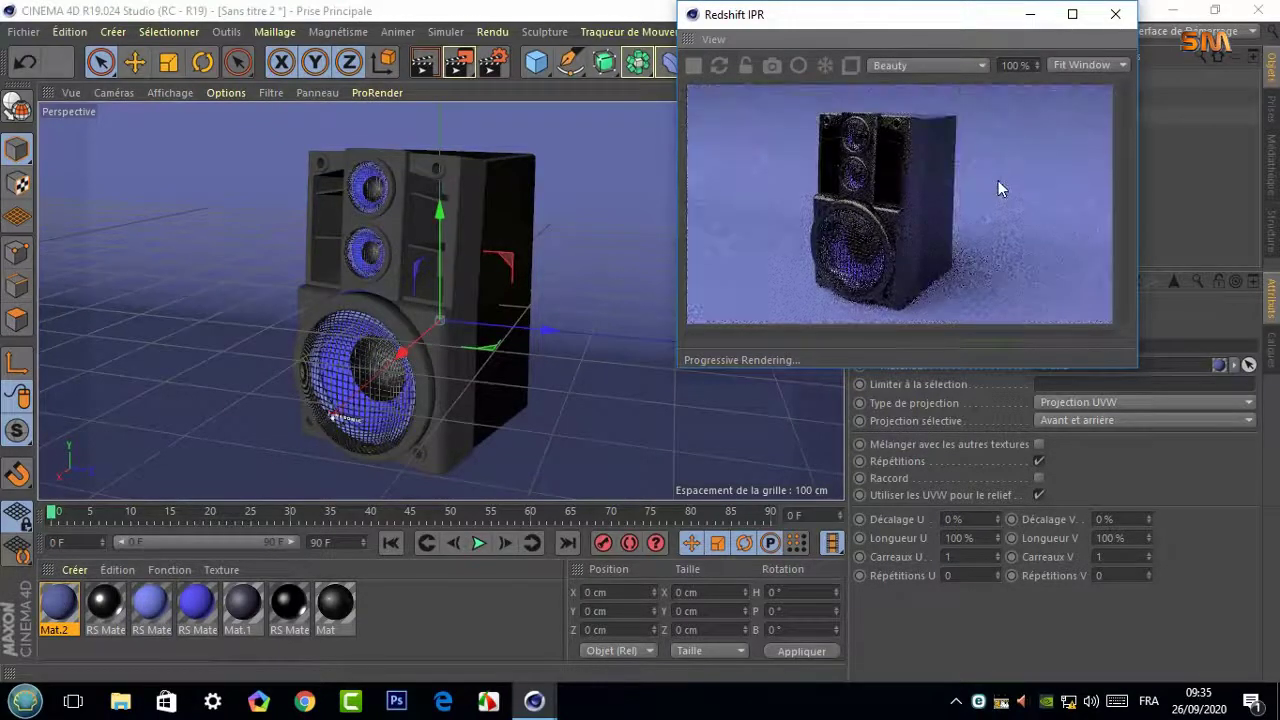
pyautogui.scroll(5, 449, 209)
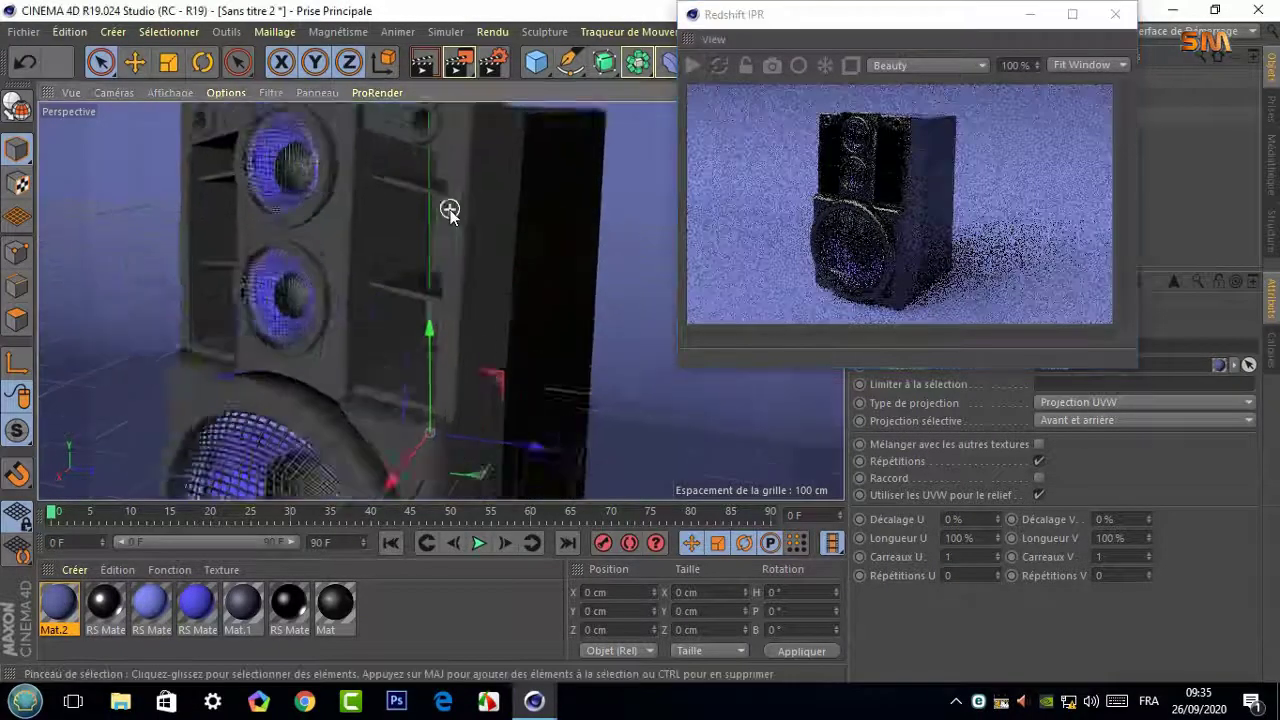
pyautogui.moveTo(857, 24)
pyautogui.mouseDown()
pyautogui.moveTo(545, 230)
pyautogui.moveTo(409, 164)
pyautogui.mouseUp()
pyautogui.scroll(3, 617, 189)
pyautogui.click(230, 213)
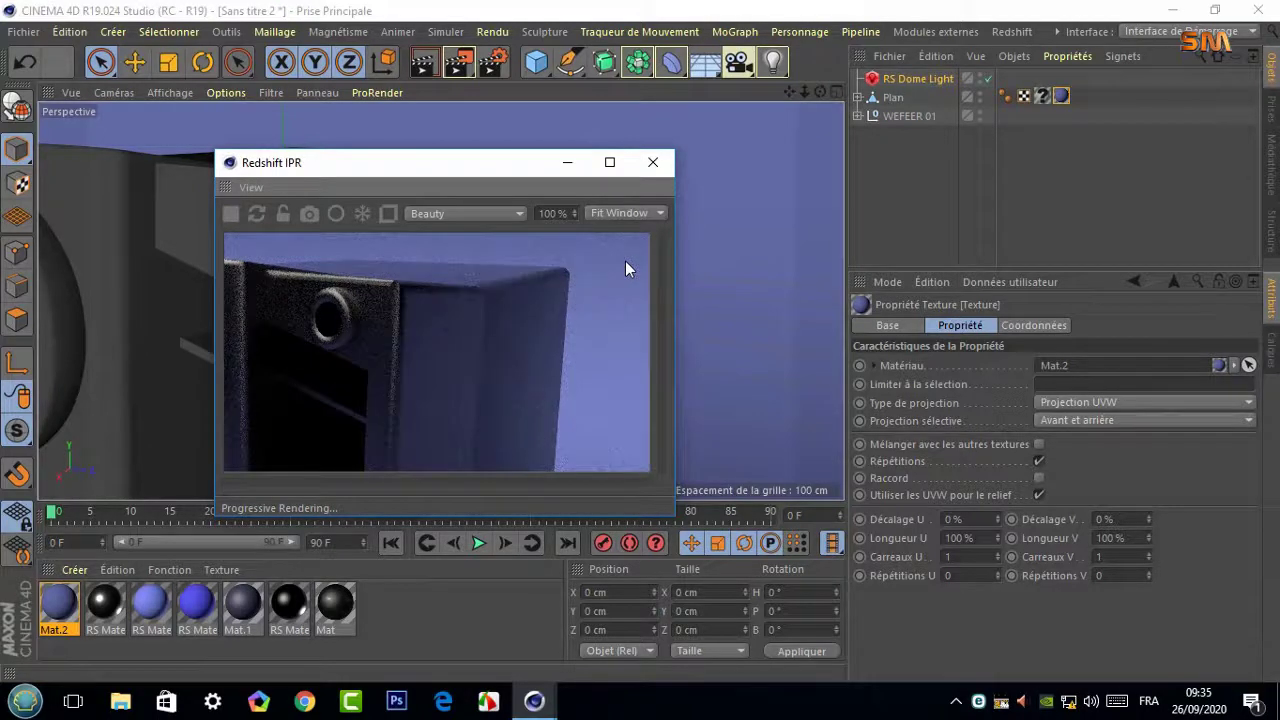
pyautogui.moveTo(525, 166)
pyautogui.mouseDown()
pyautogui.moveTo(530, 289)
pyautogui.moveTo(586, 375)
pyautogui.mouseUp()
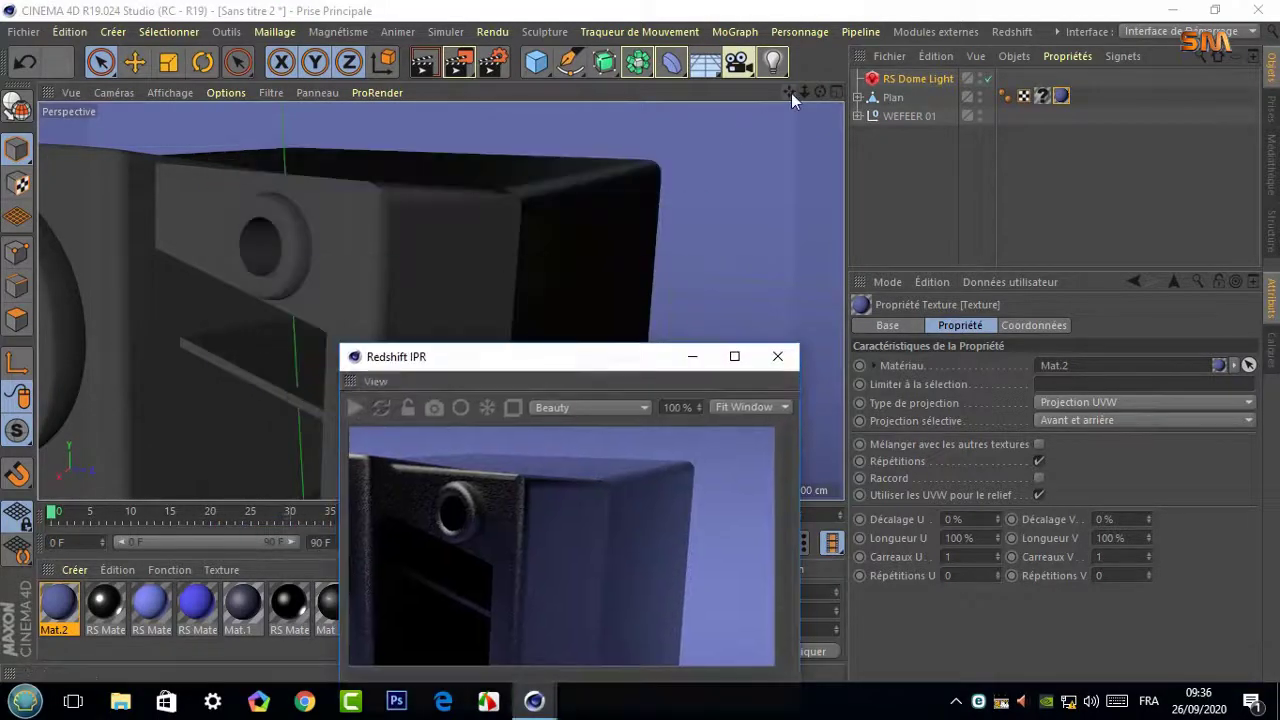
pyautogui.moveTo(791, 93); pyautogui.dragTo(443, 300)
pyautogui.moveTo(586, 360); pyautogui.dragTo(541, 182)
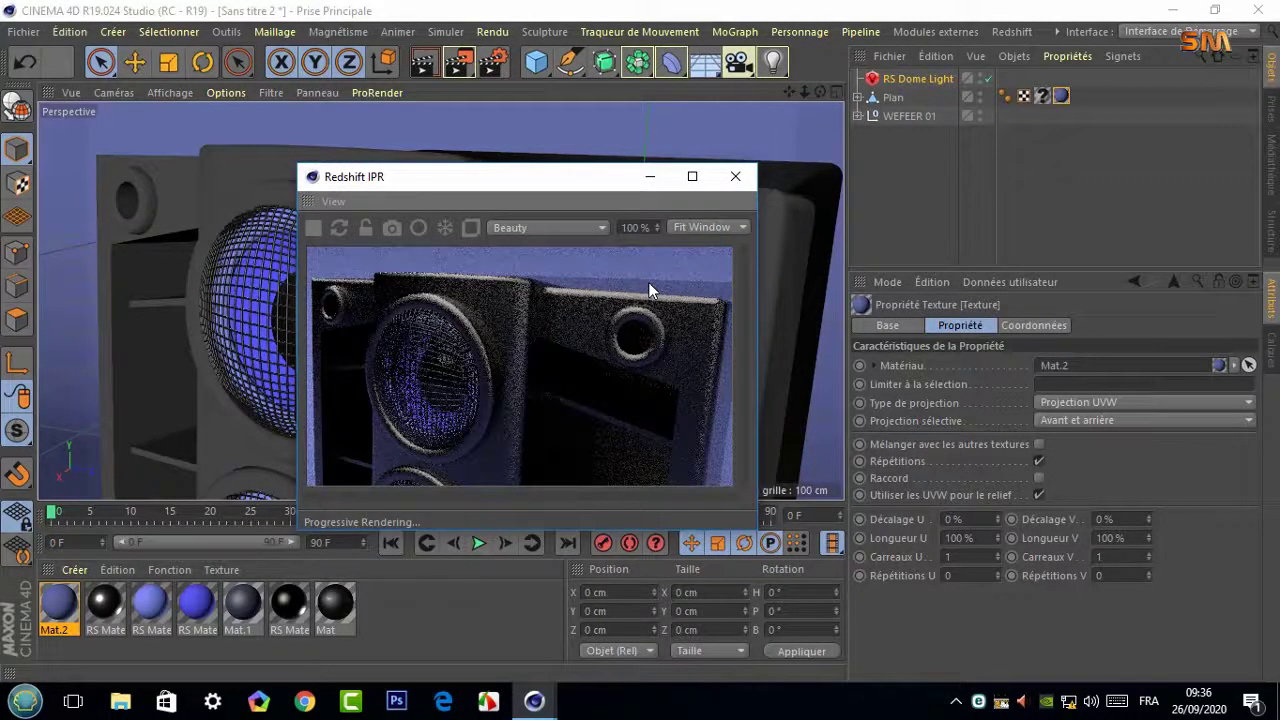
pyautogui.click(735, 177)
pyautogui.scroll(-5, 735, 185)
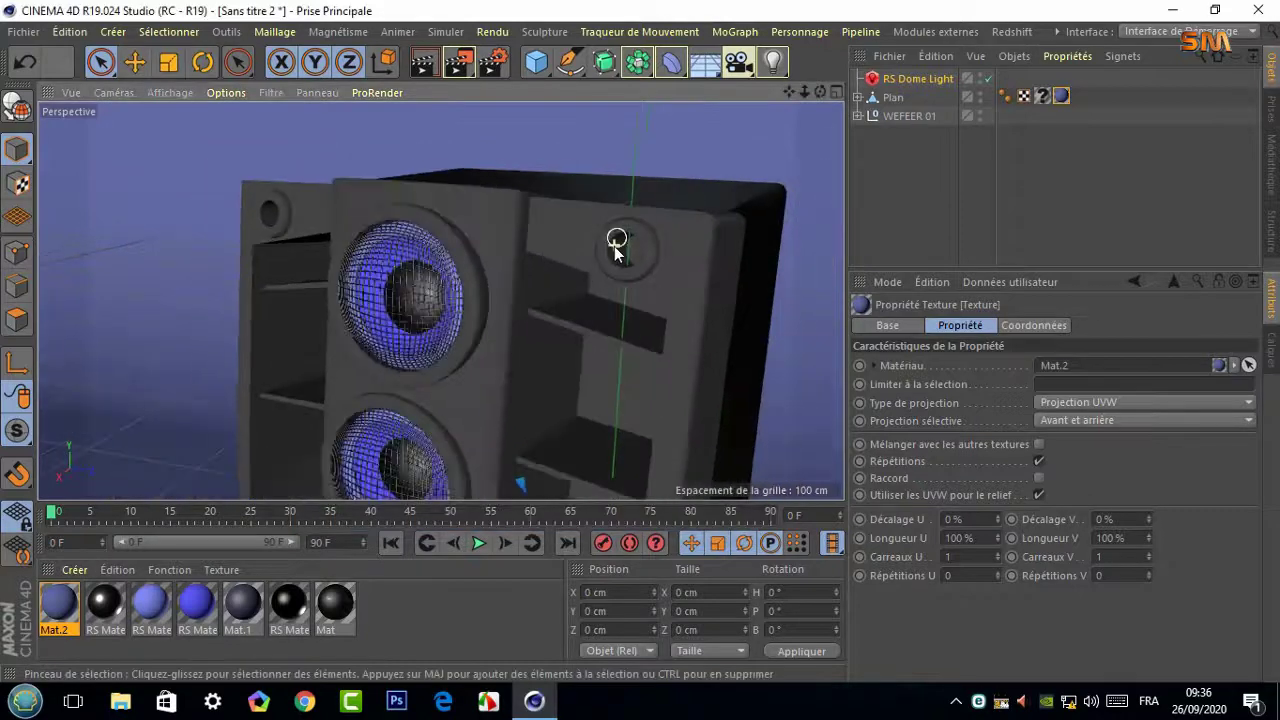
pyautogui.moveTo(614, 243)
pyautogui.keyDown('alt'); pyautogui.mouseDown()
pyautogui.moveTo(440, 300)
pyautogui.moveTo(500, 280)
pyautogui.mouseUp(); pyautogui.keyUp('alt')
# Duplicate WEFEER 01 as WEFEER 01.1 beside it at X 73.642 cm, Z 185.18 cm
pyautogui.click(893, 116)
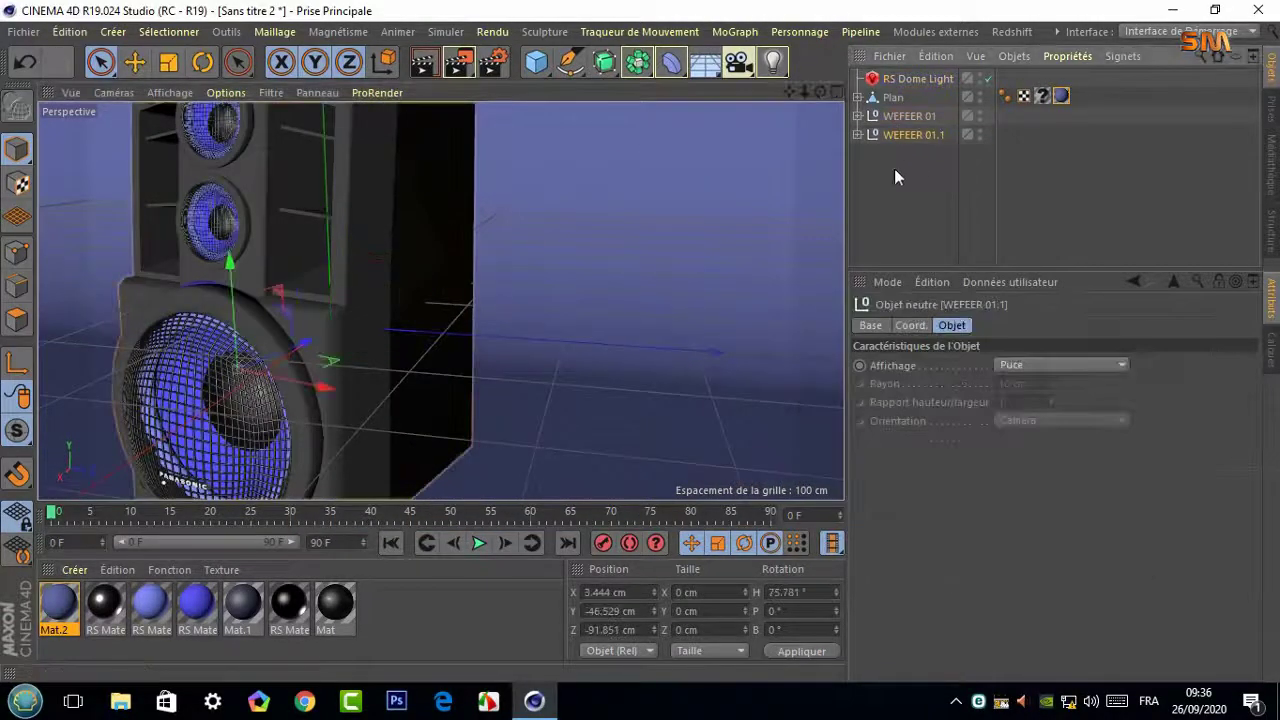
pyautogui.moveTo(340, 389)
pyautogui.keyDown('ctrl'); pyautogui.mouseDown()
pyautogui.moveTo(528, 443)
pyautogui.moveTo(640, 455)
pyautogui.moveTo(605, 435)
pyautogui.mouseUp(); pyautogui.keyUp('ctrl')
pyautogui.scroll(-5, 605, 435)
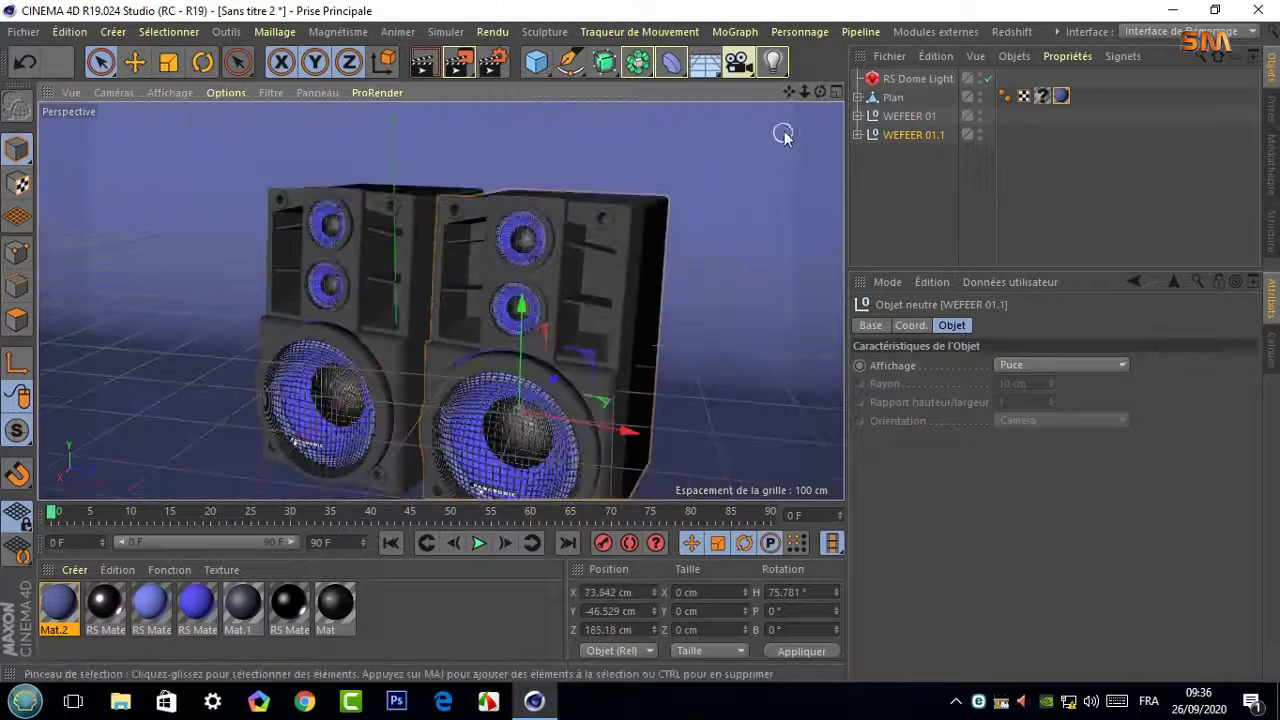
pyautogui.scroll(1, 443, 297)
pyautogui.scroll(1, 440, 300)
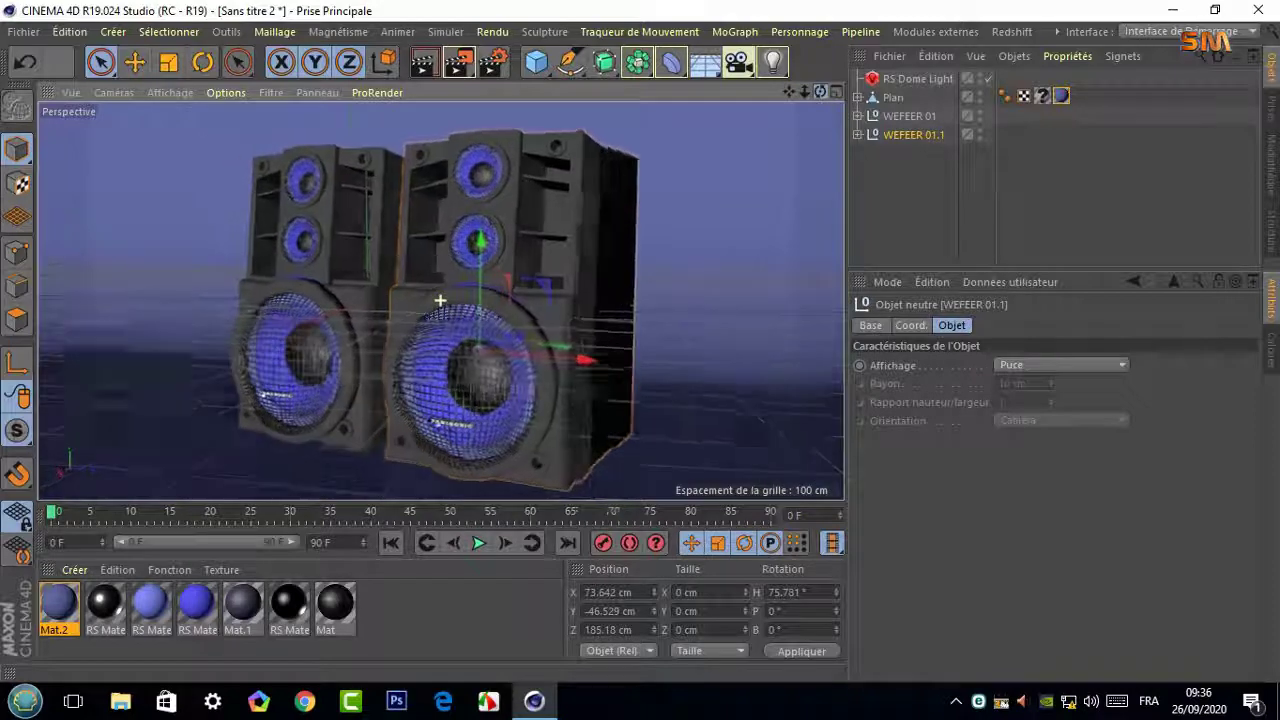
pyautogui.moveTo(440, 300)
pyautogui.keyDown('alt'); pyautogui.mouseDown()
pyautogui.moveTo(459, 281)
pyautogui.moveTo(437, 294)
pyautogui.mouseUp(); pyautogui.keyUp('alt')
# Delete the empty texture tag and raise Mat.2's lightness to 75%
pyautogui.click(1042, 96)
pyautogui.press('Delete')
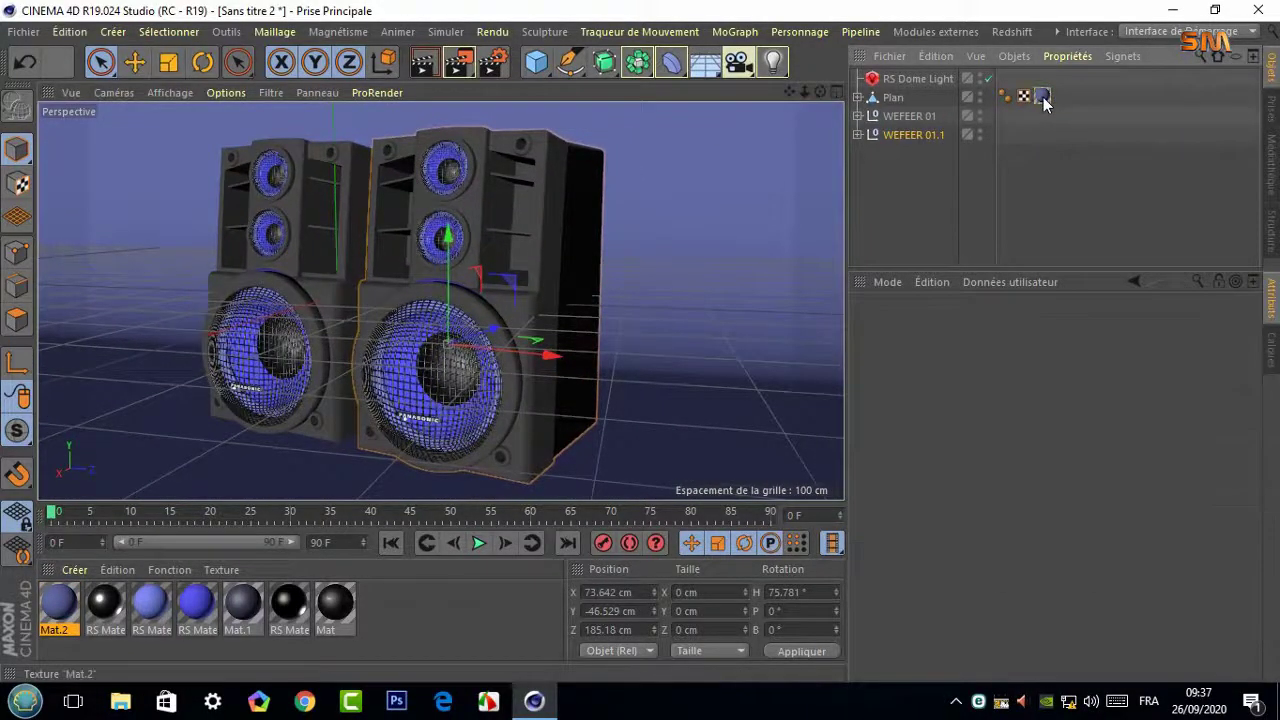
pyautogui.click(60, 603)
pyautogui.doubleClick(60, 603)
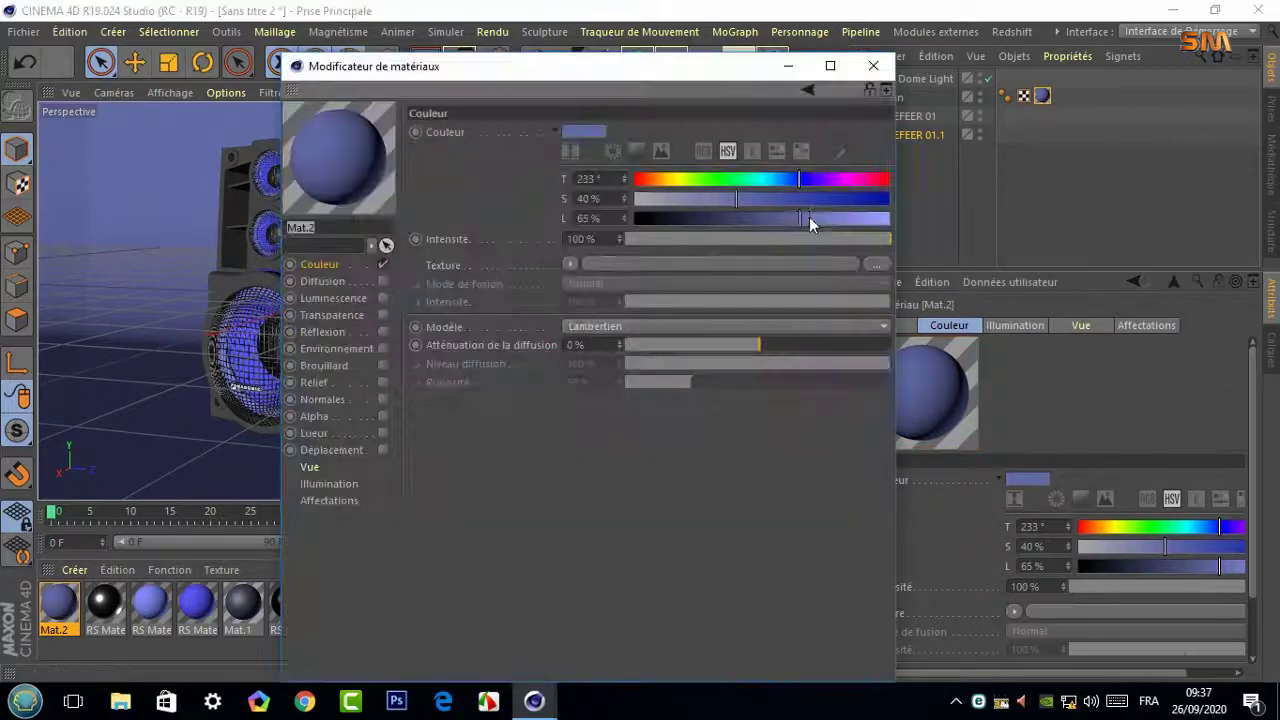
pyautogui.moveTo(809, 217); pyautogui.dragTo(820, 220)
pyautogui.click(877, 60)
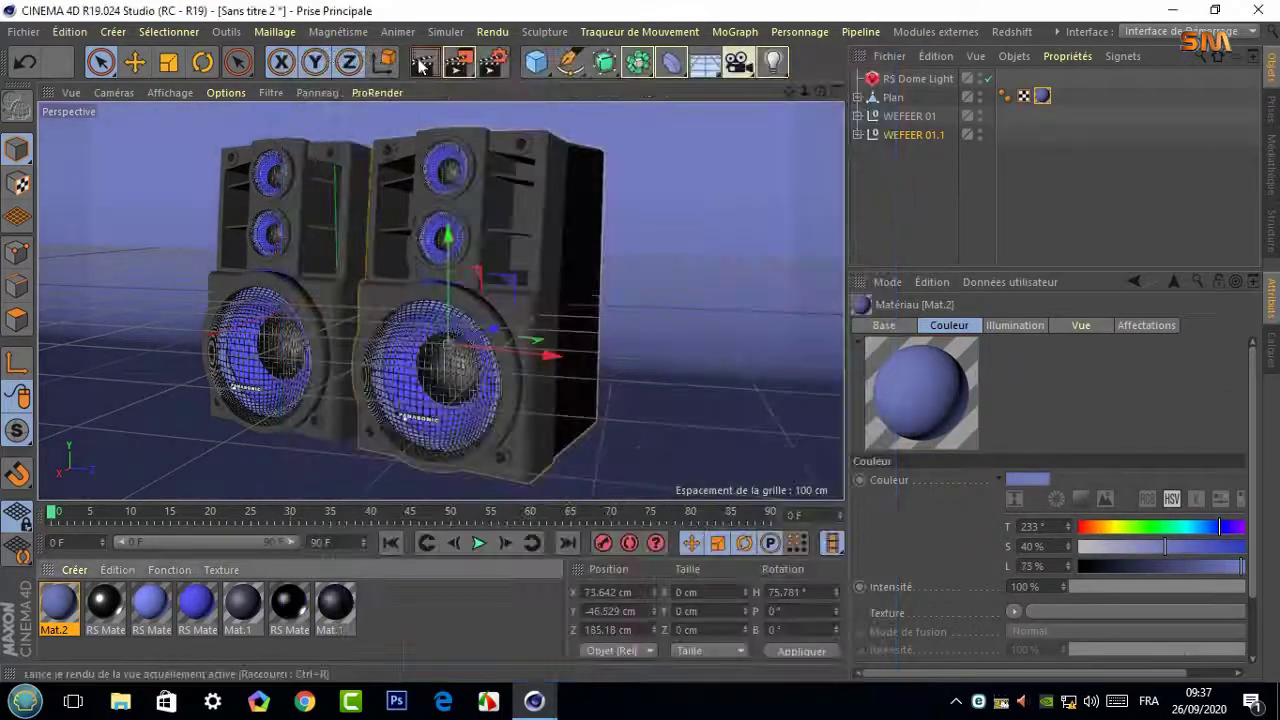
# Set the renderer to Redshift with Samples Max 64 and bucket size 64, then render the viewport
pyautogui.click(491, 64)
pyautogui.click(256, 59)
pyautogui.click(236, 156)
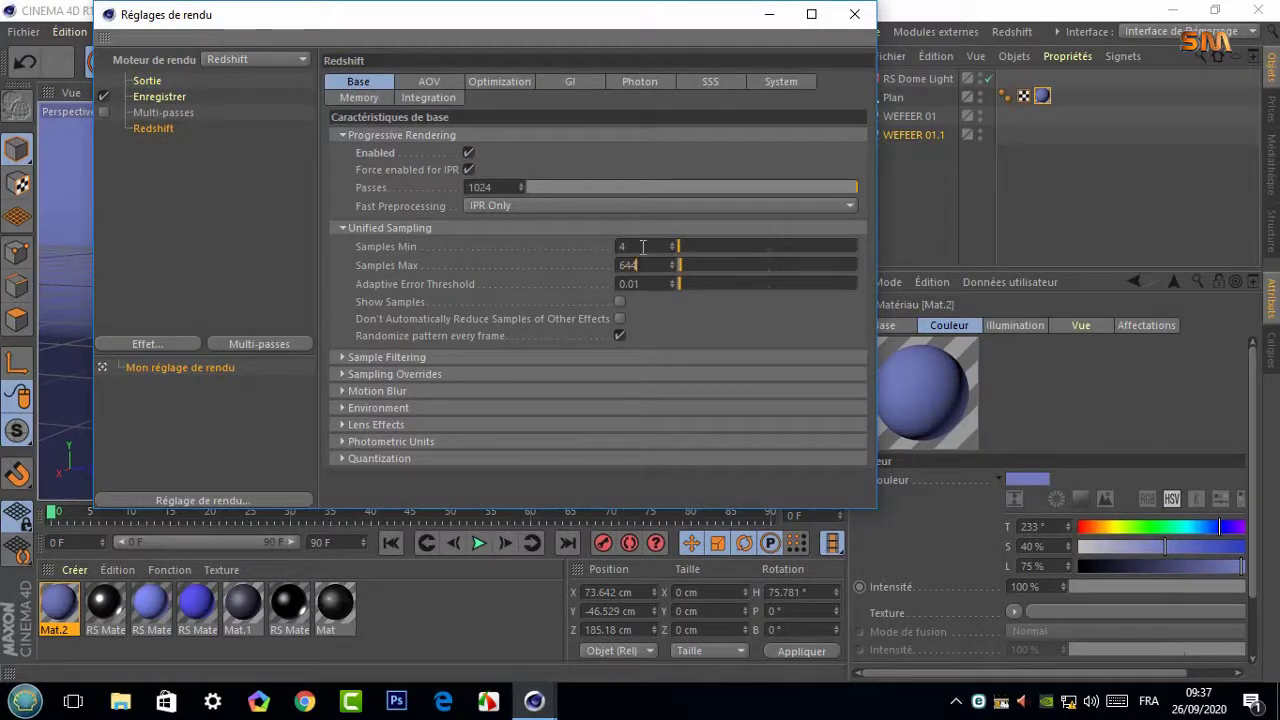
pyautogui.write('64')
pyautogui.press('Return')
pyautogui.click(781, 81)
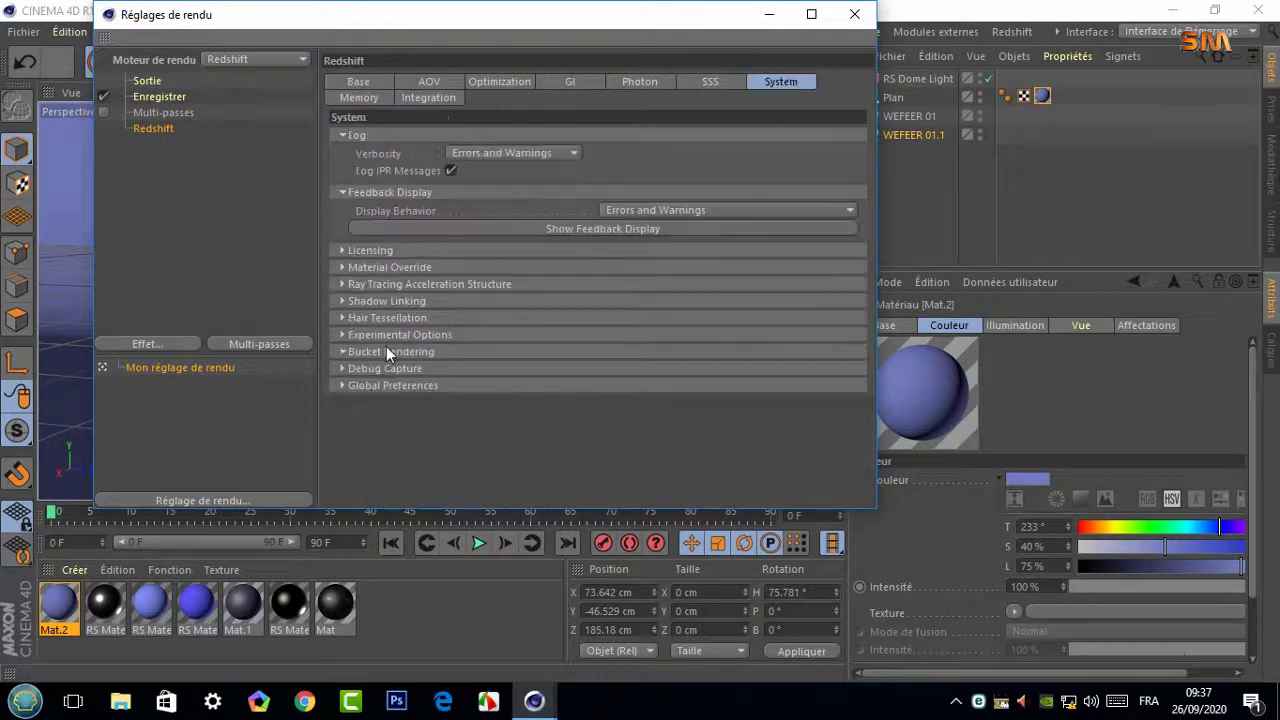
pyautogui.click(470, 362)
pyautogui.click(455, 383)
pyautogui.click(358, 81)
pyautogui.click(854, 14)
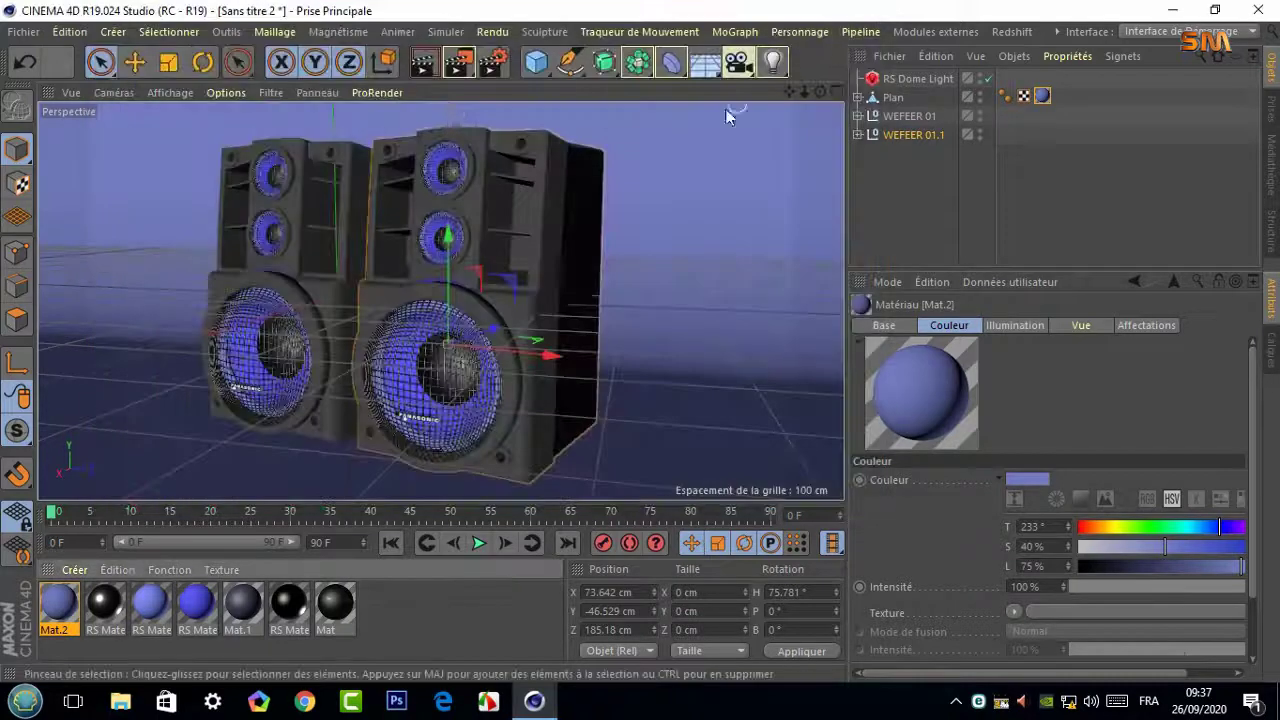
pyautogui.click(422, 62)
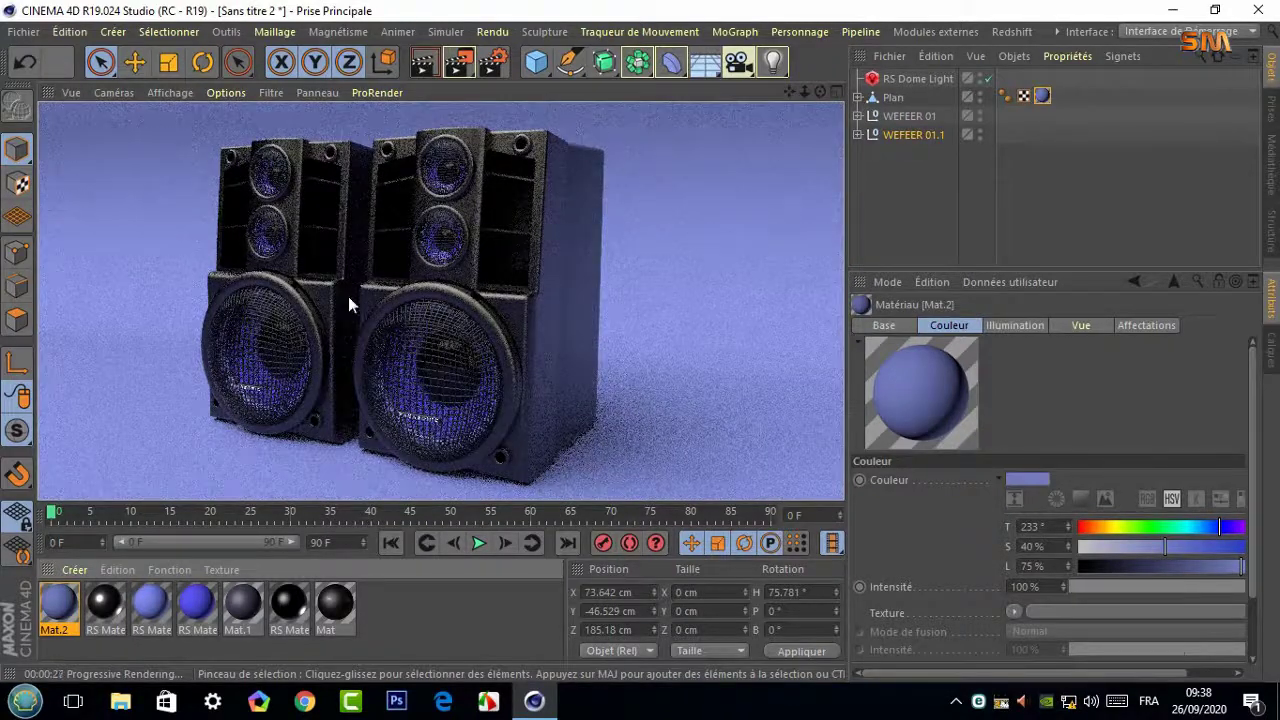
# Lower Mat.2's saturation to 25%
pyautogui.doubleClick(58, 603)
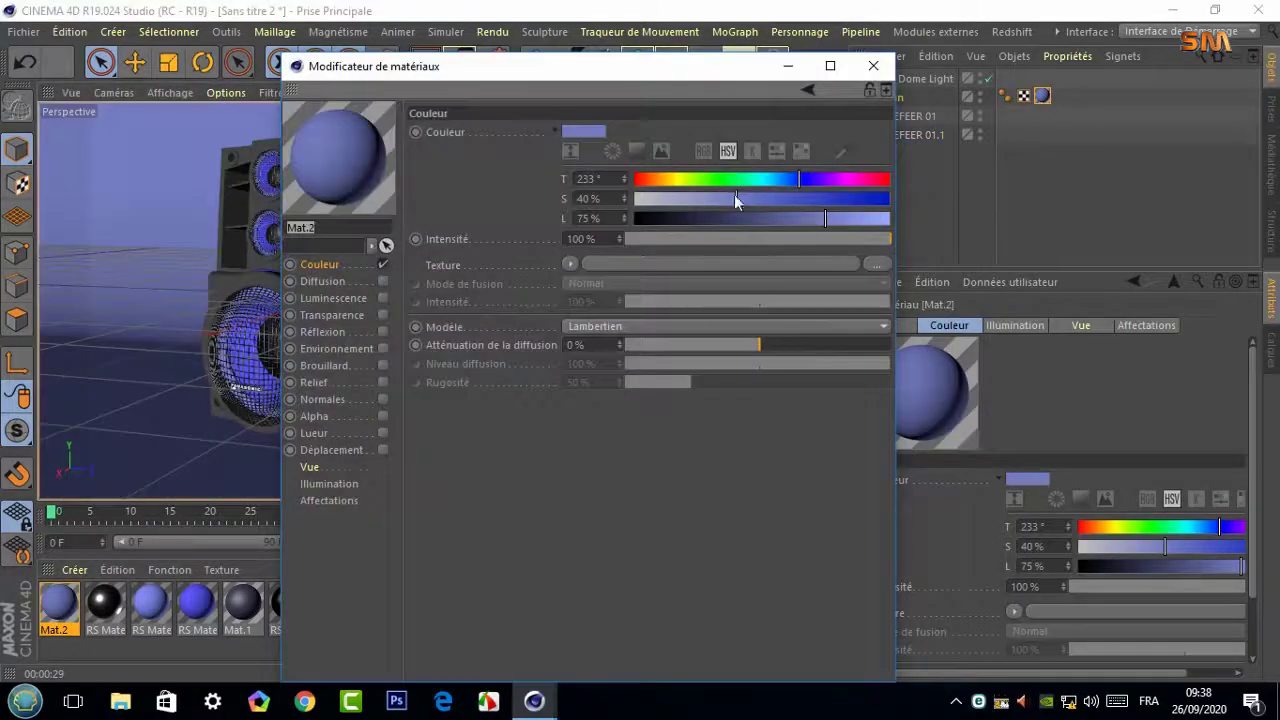
pyautogui.moveTo(734, 198); pyautogui.dragTo(699, 198)
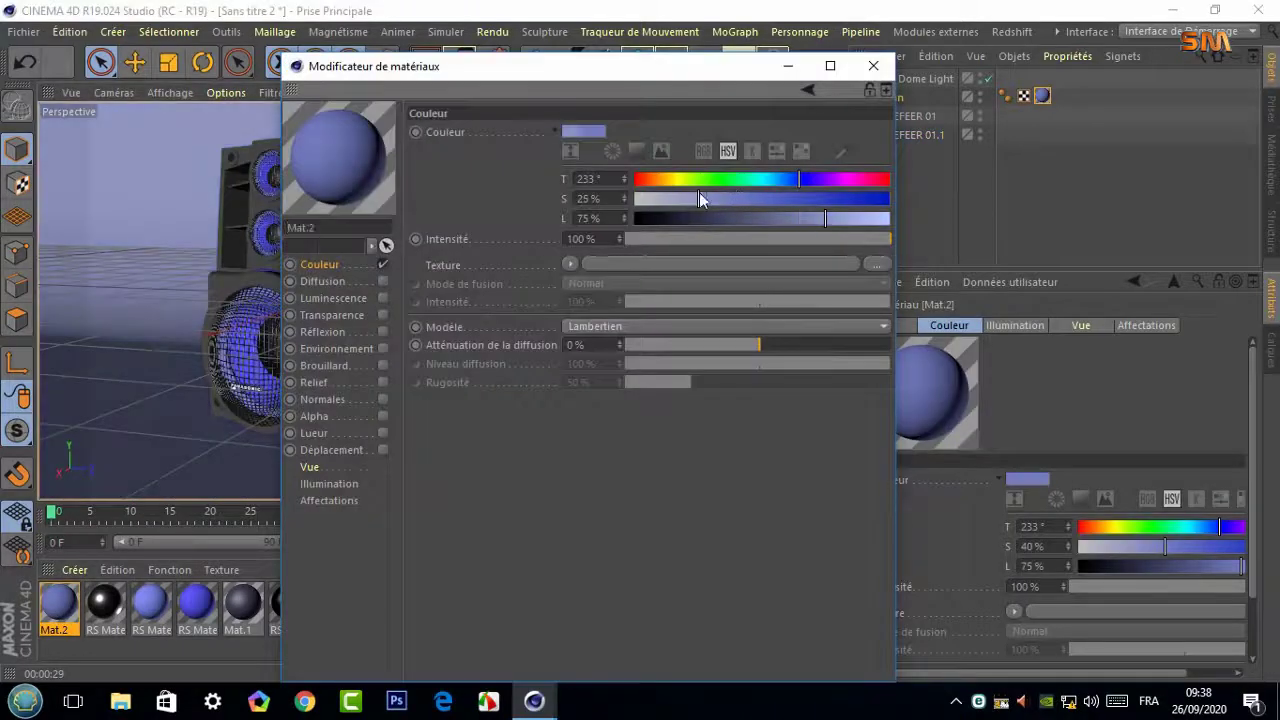
pyautogui.click(873, 66)
# Inspect the Diffuse Color of RS Material.1 in its Shader Graph
pyautogui.click(287, 605)
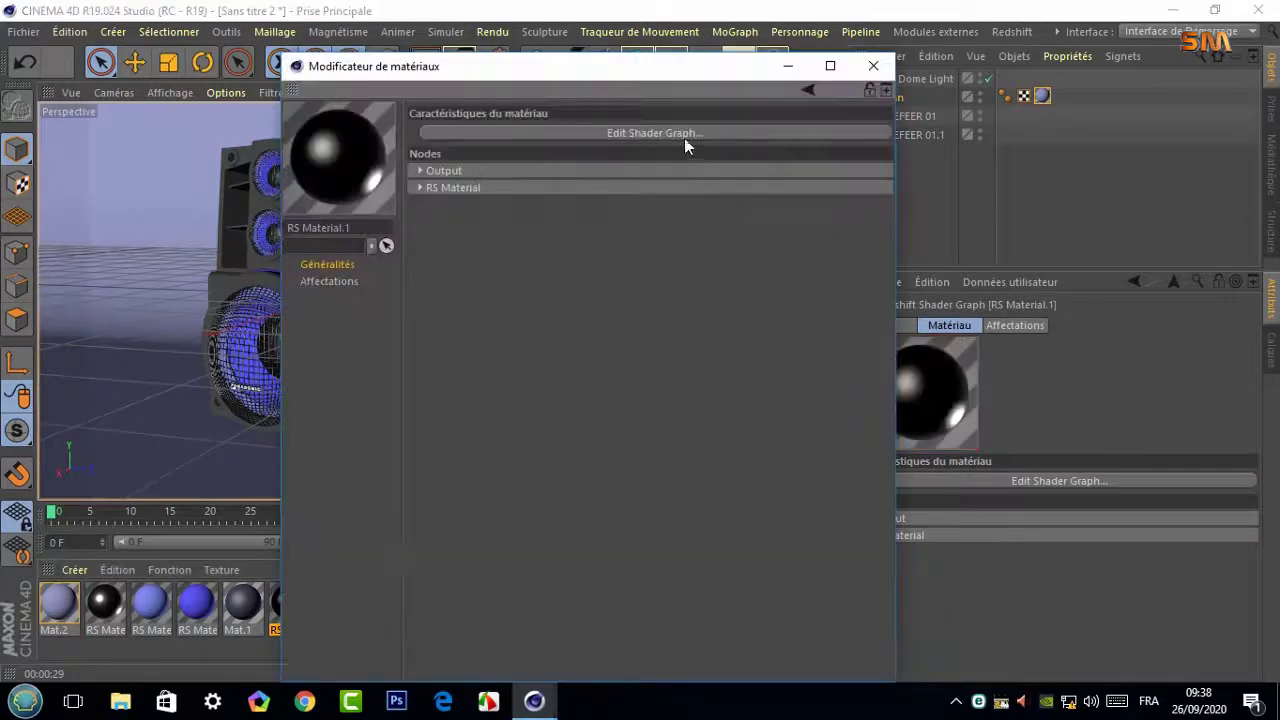
pyautogui.click(684, 136)
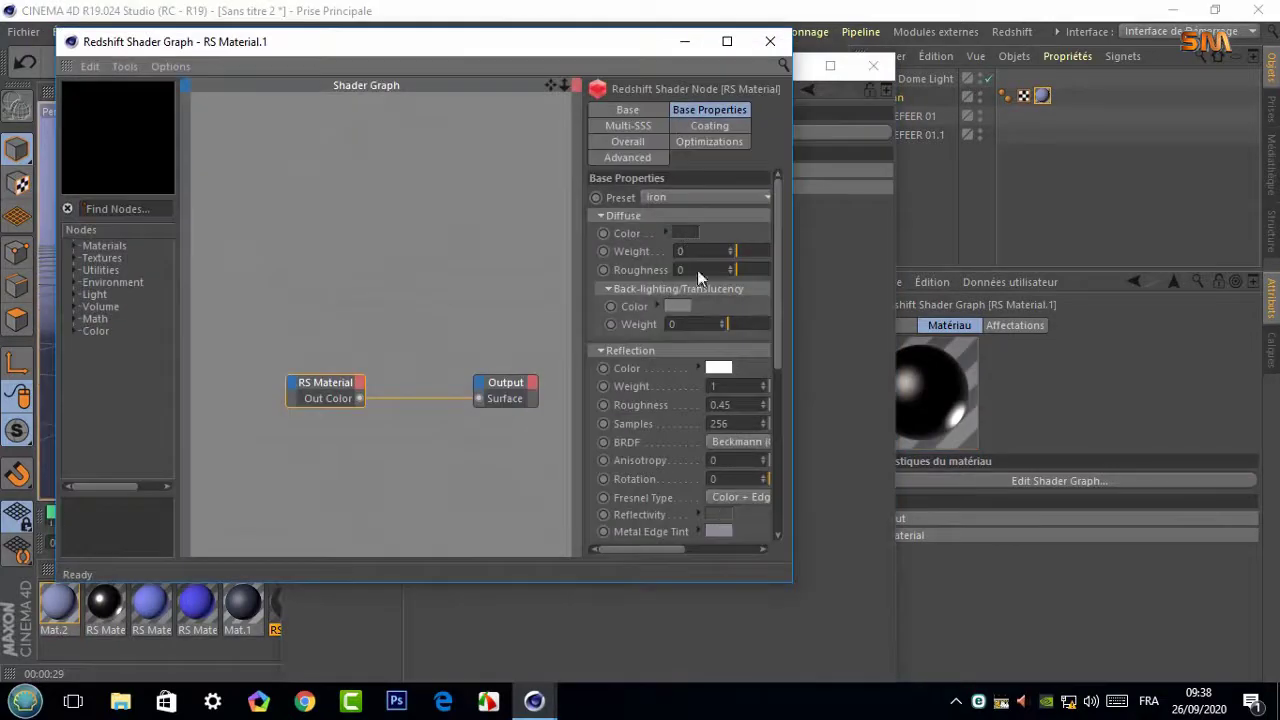
pyautogui.click(684, 233)
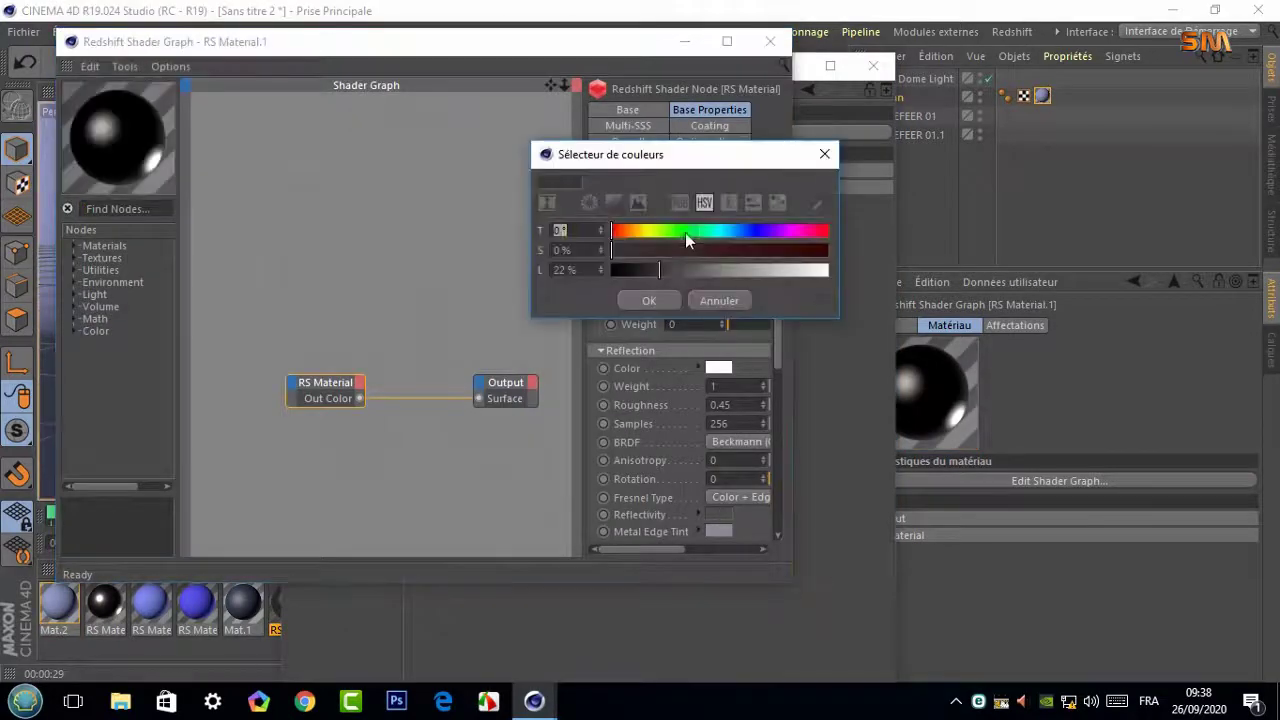
pyautogui.click(876, 70)
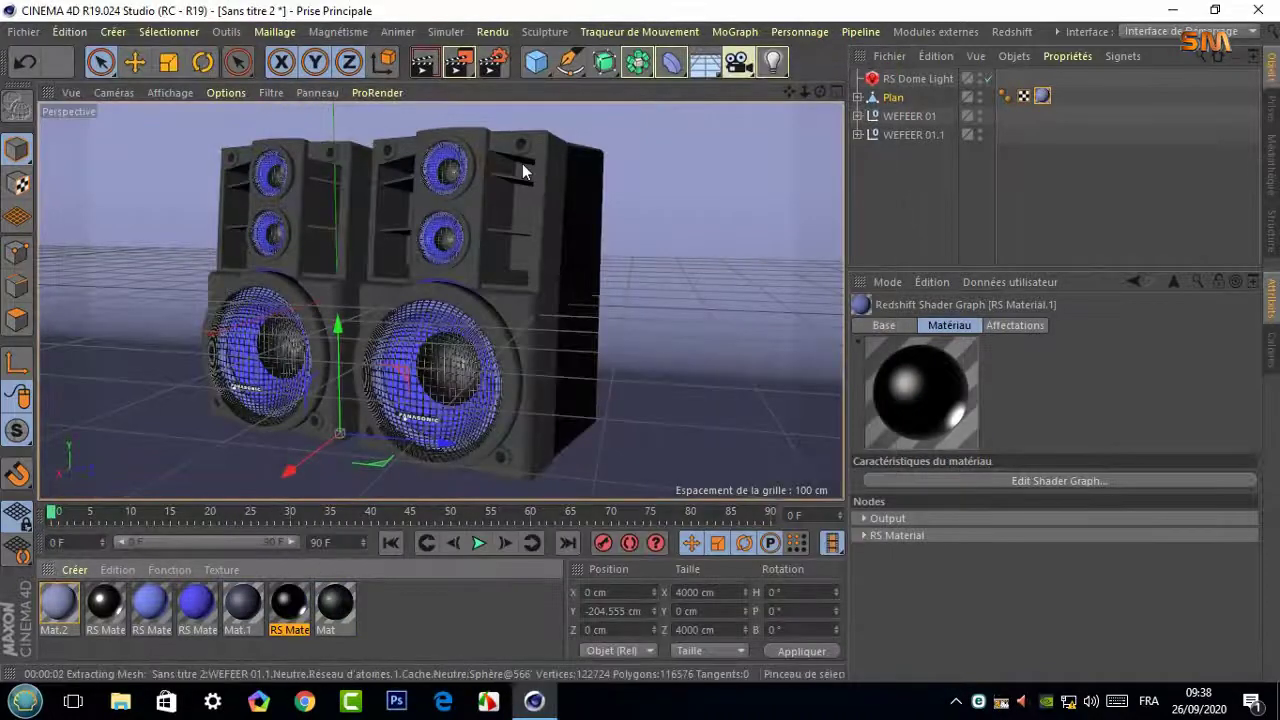